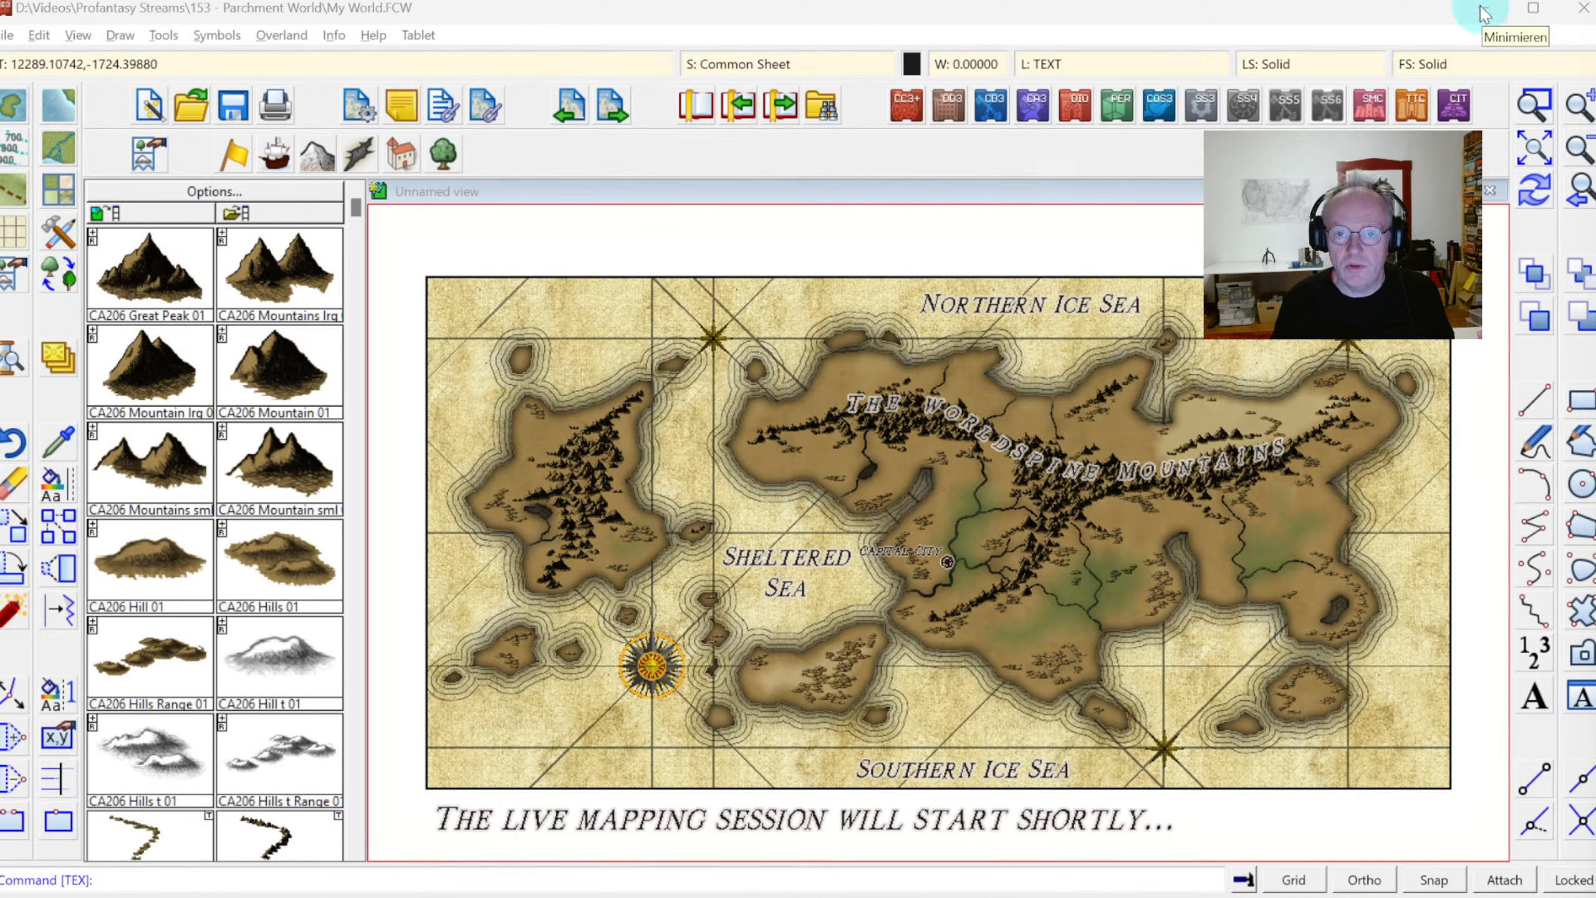
Switch to Fractal Terrains, recenter the world map by rotating the globe, and fit the whole world in view
left_click(1485, 12)
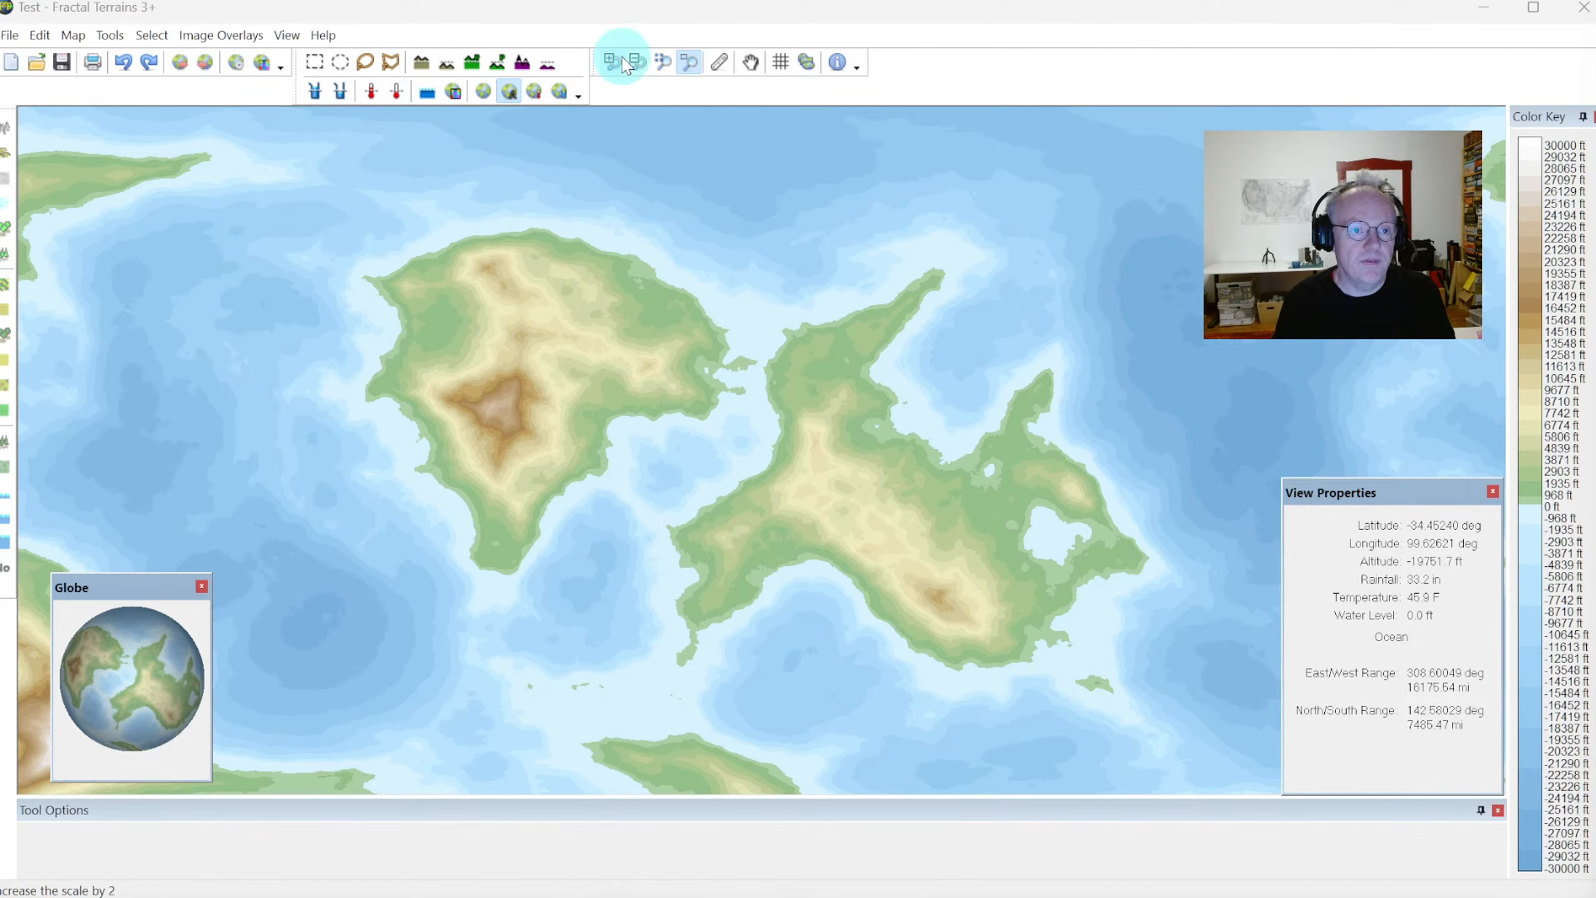
left_click(655, 72)
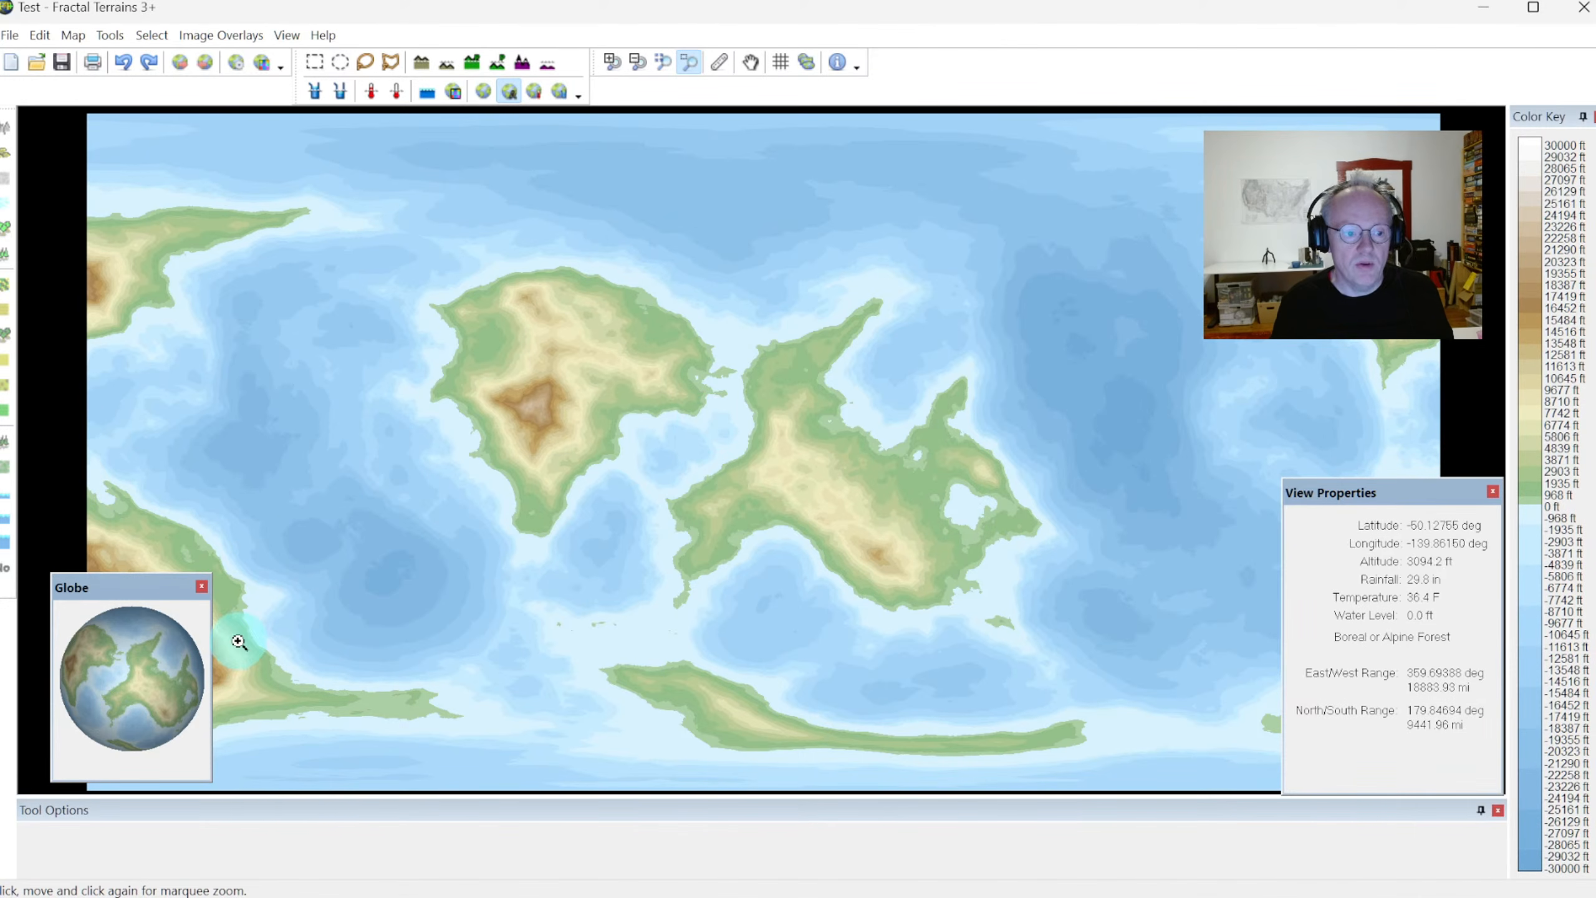
left_click_drag(160, 645, 203, 654)
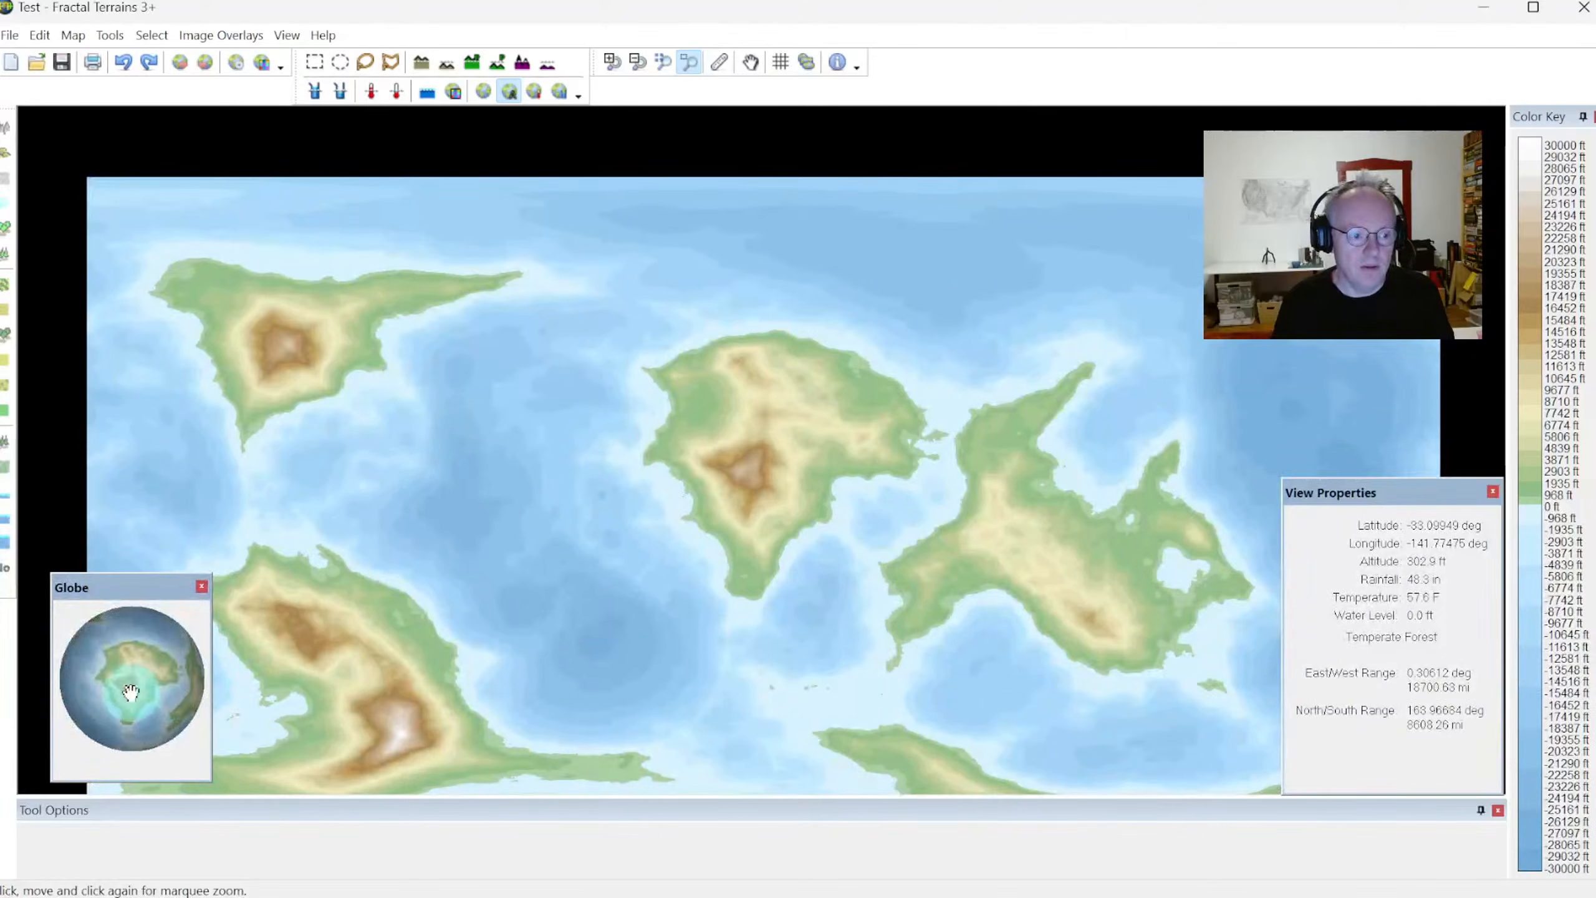
left_click_drag(128, 716, 256, 667)
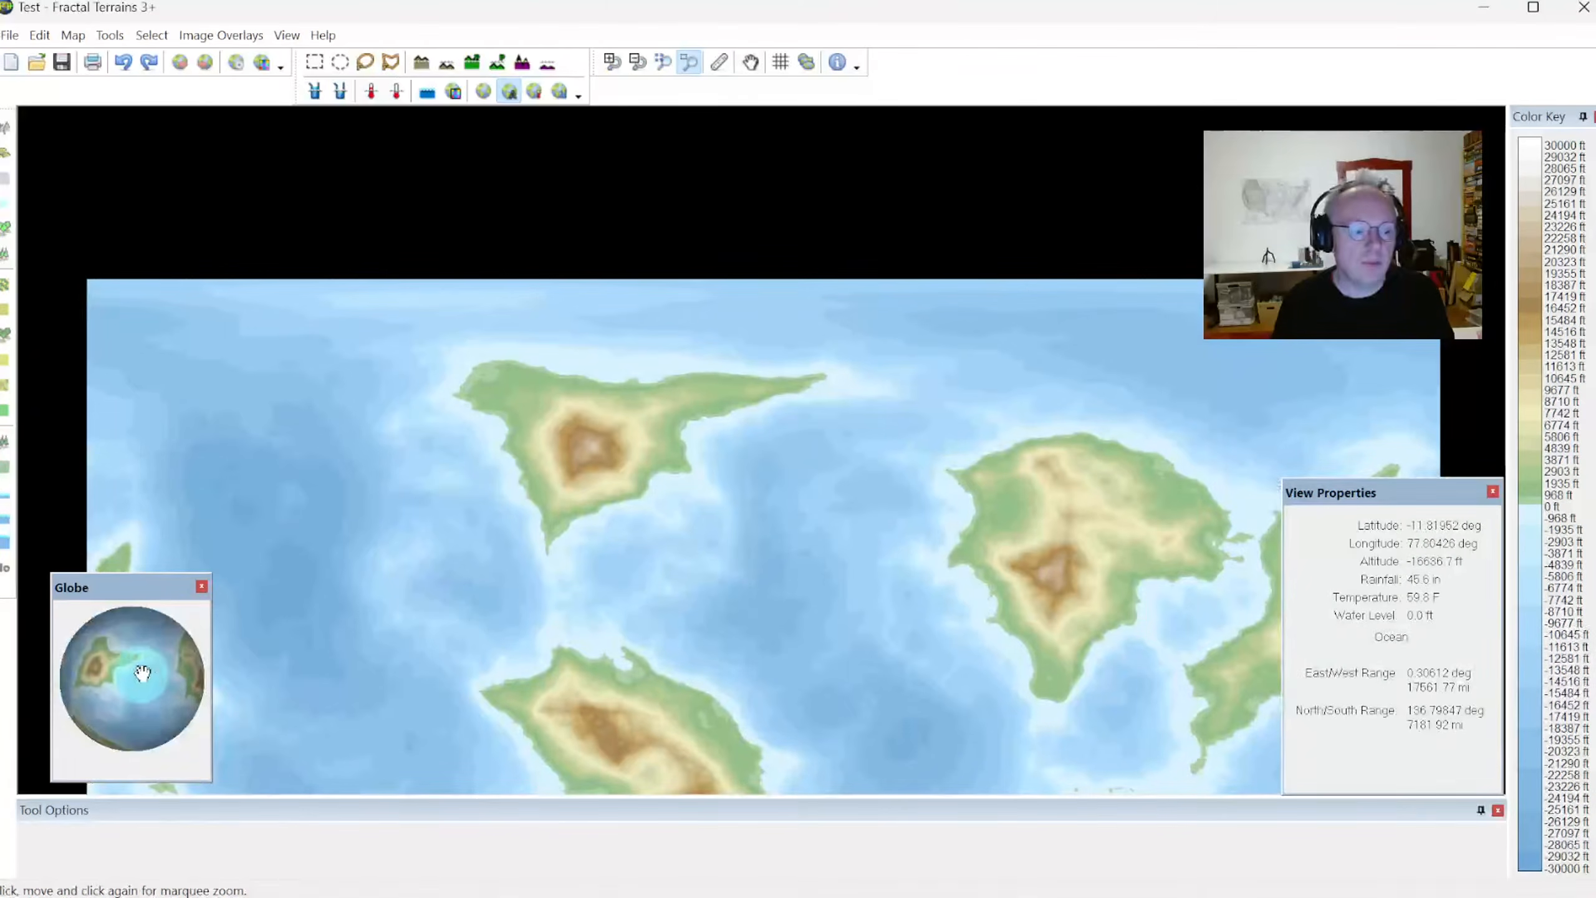
left_click_drag(142, 672, 121, 641)
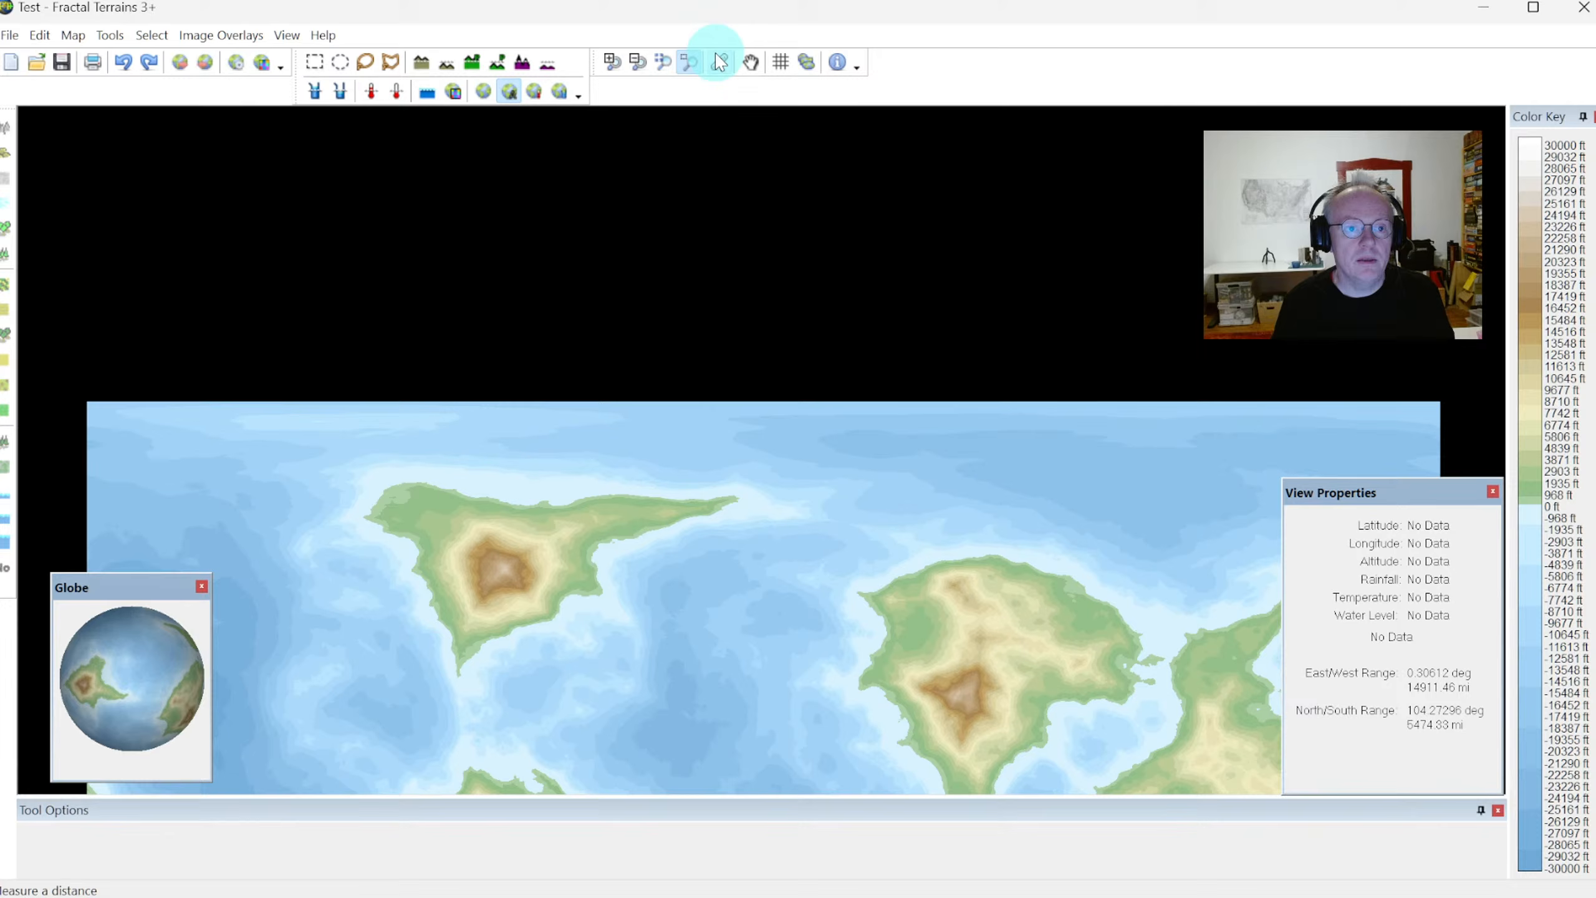
left_click(661, 63)
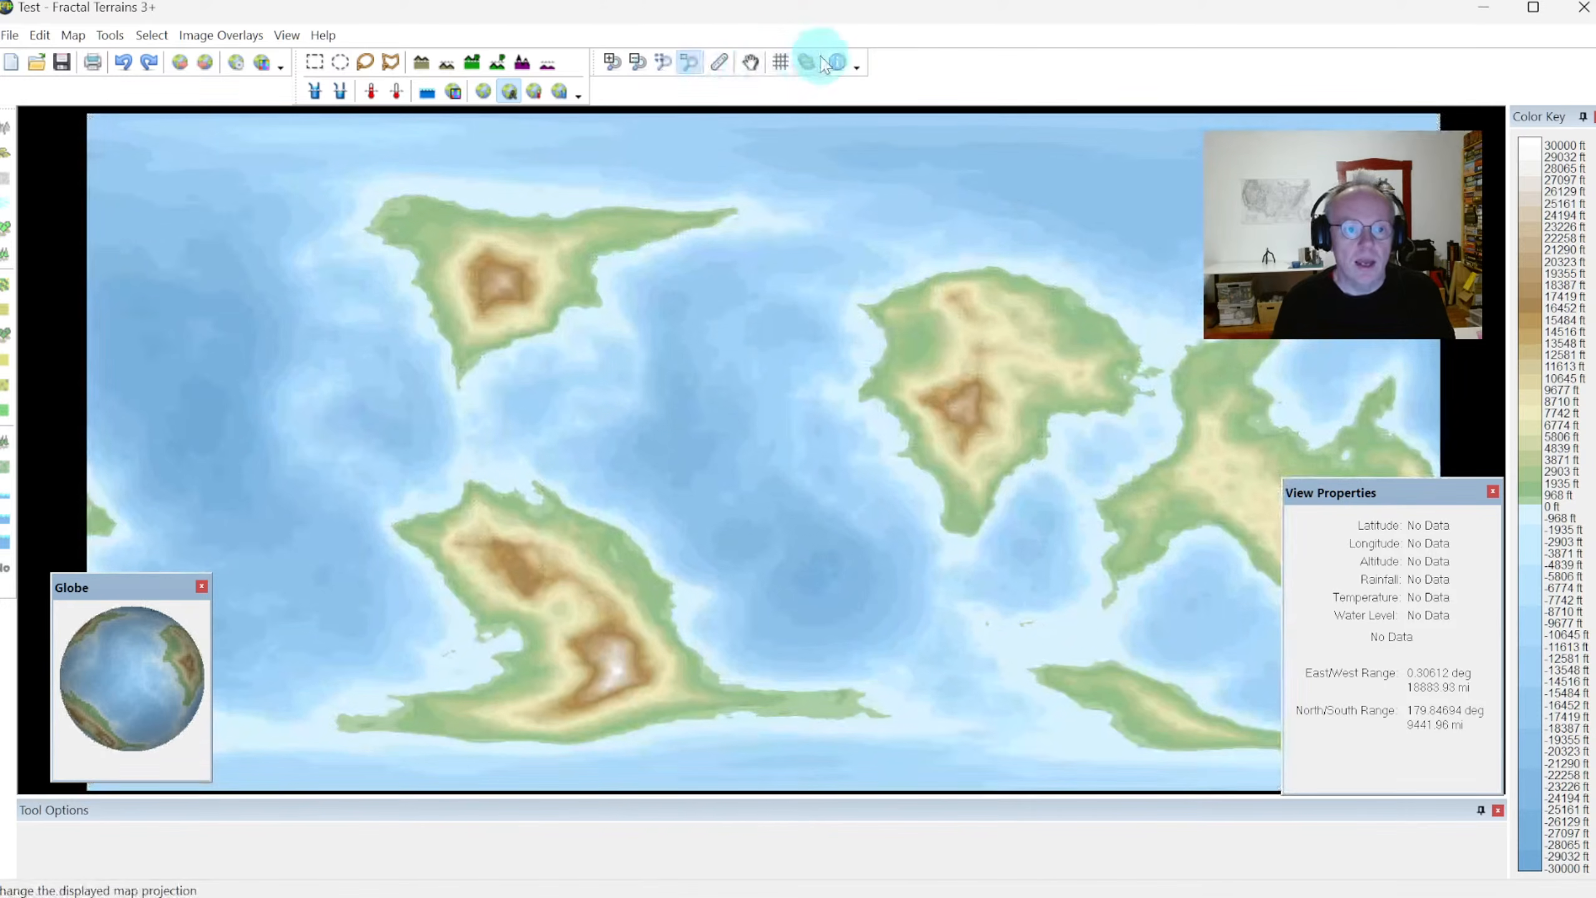
Change the map projection to Azimuthal Equidistant and zoom out until the full disc fits in view
left_click(806, 63)
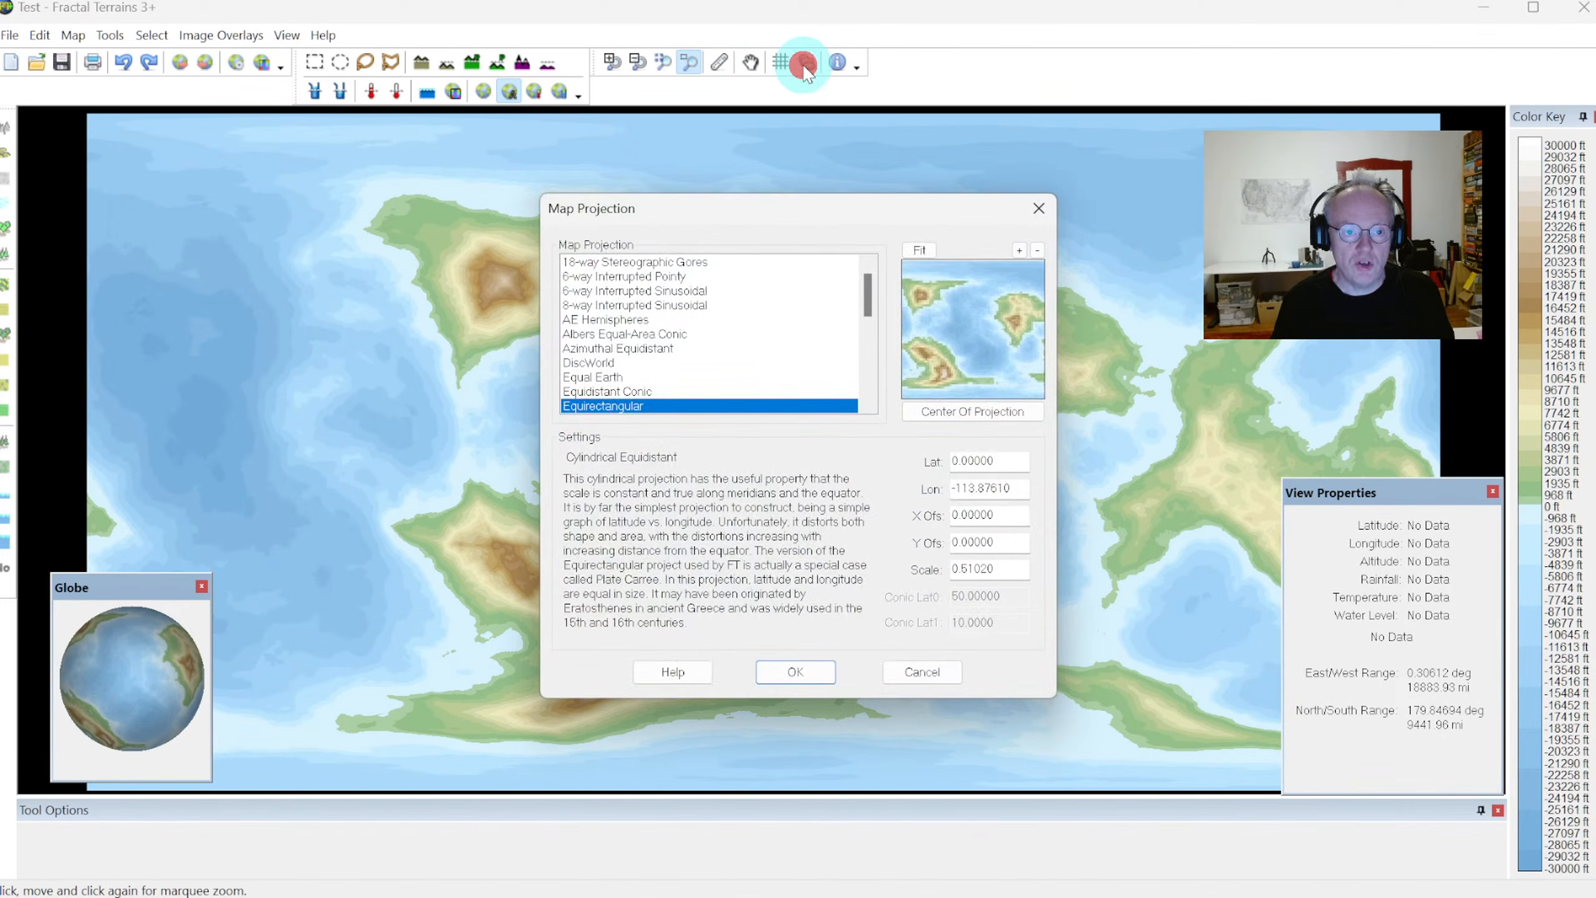
left_click(647, 350)
left_click(797, 668)
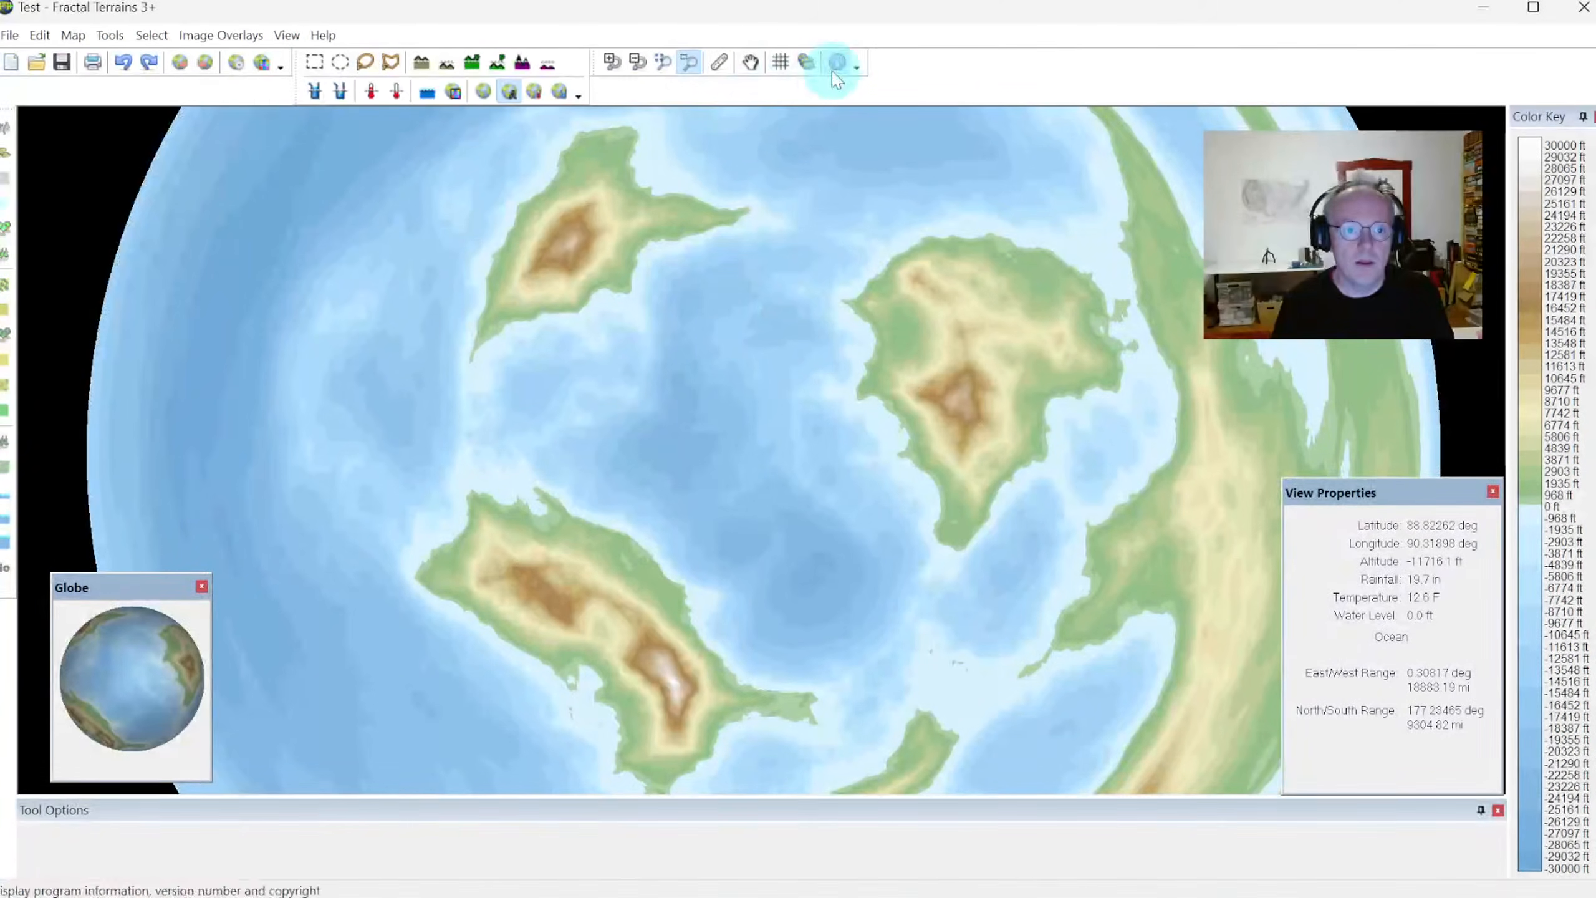
left_click(637, 62)
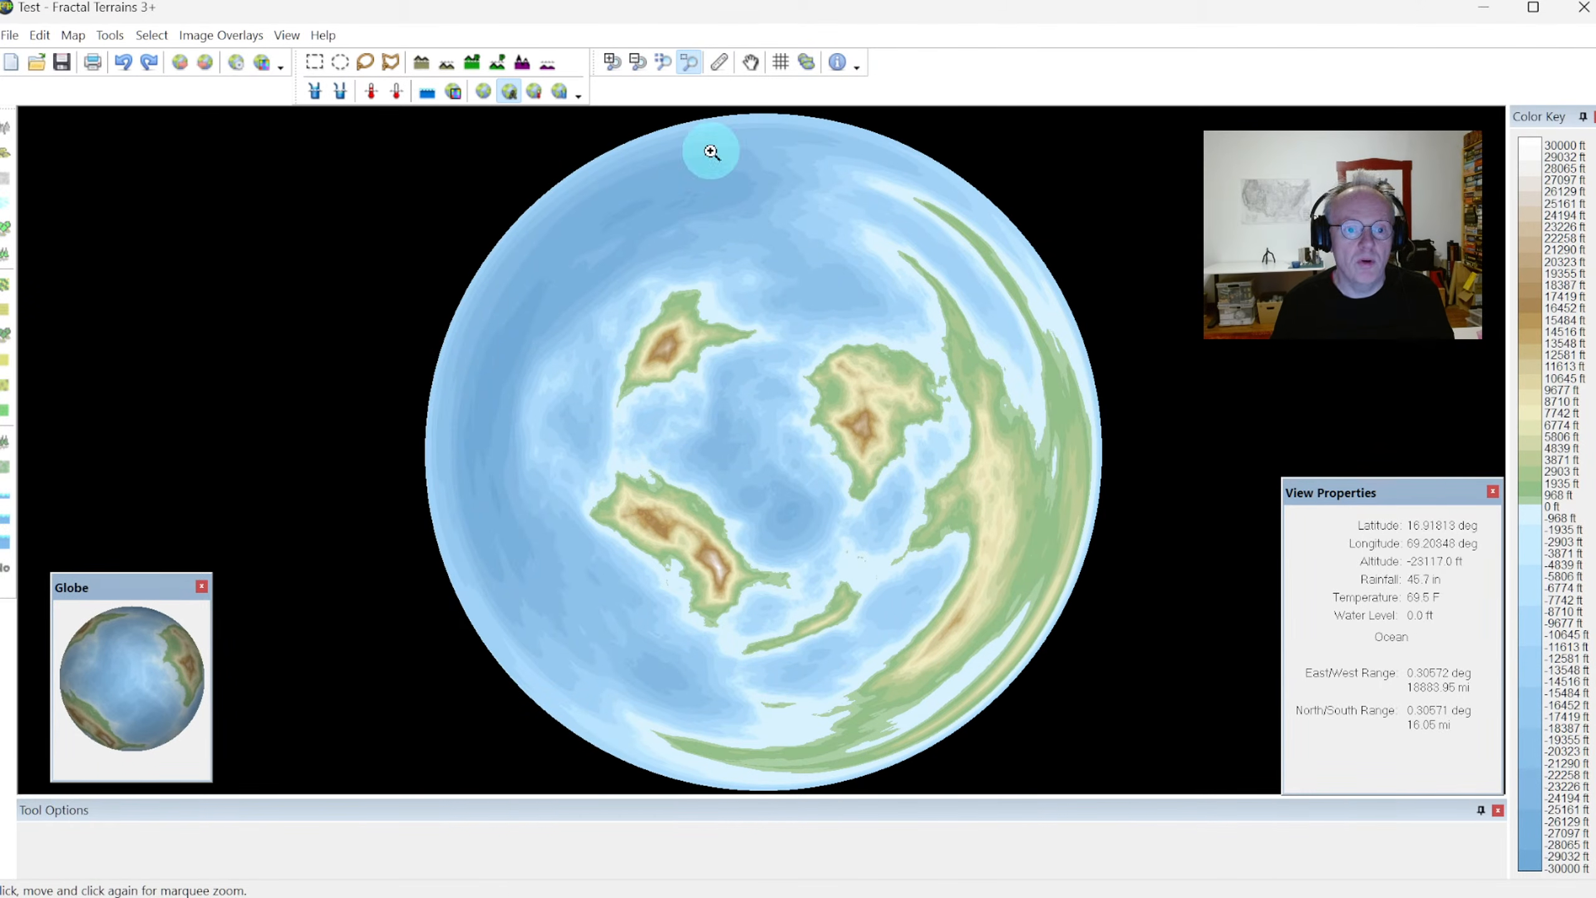
Change the map projection to Orthographic and rotate the globe to bring the southern continent to the center
left_click(808, 63)
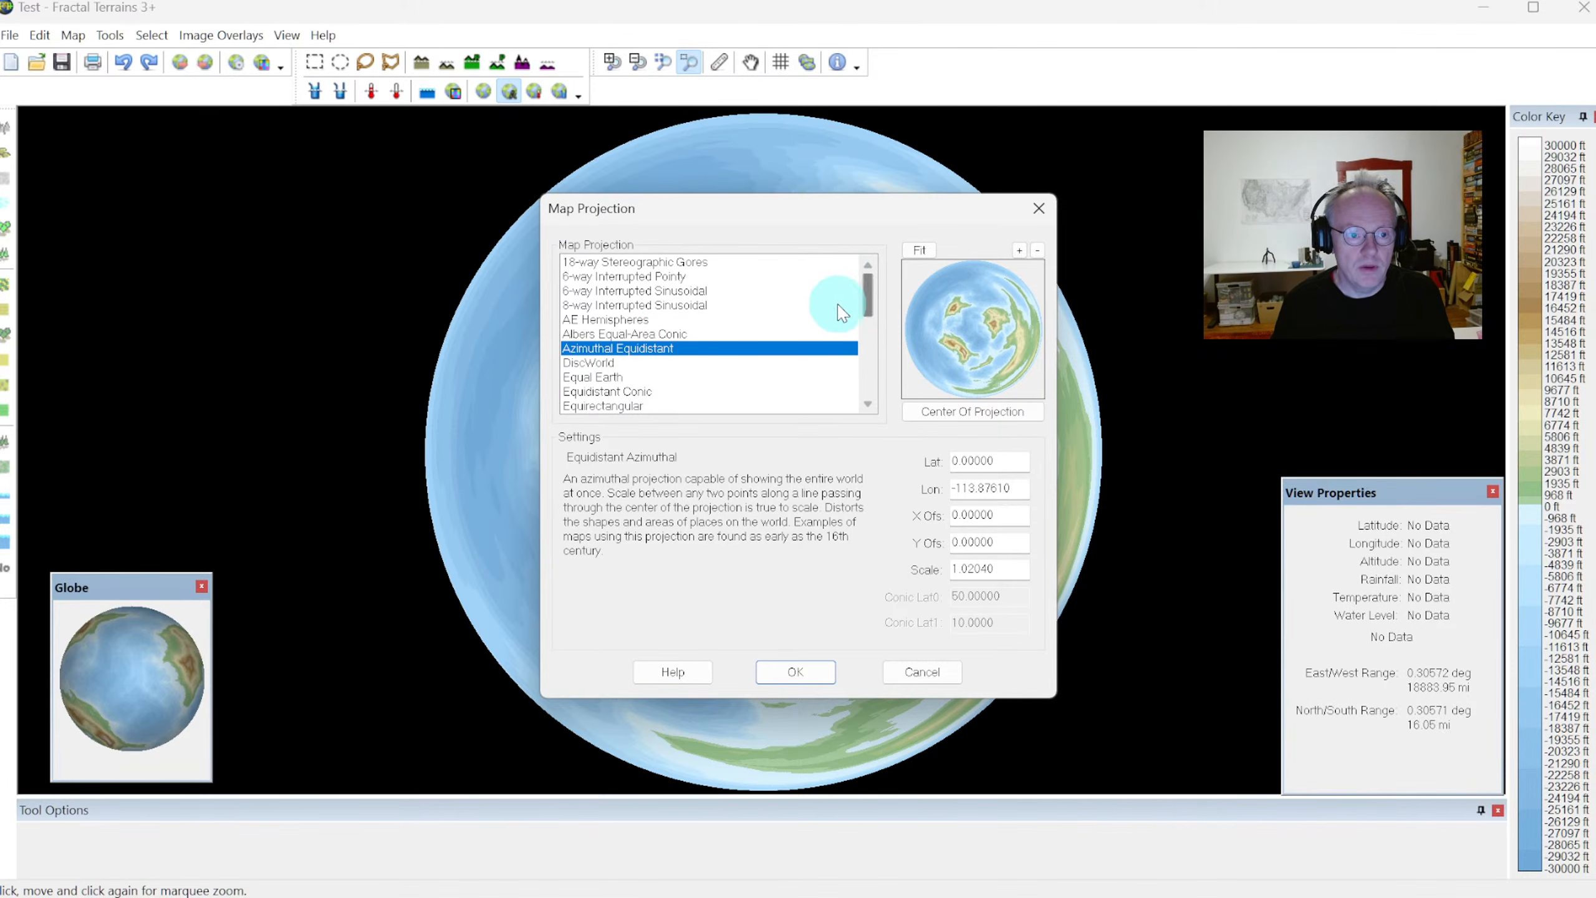
left_click_drag(871, 284, 879, 348)
left_click(868, 317)
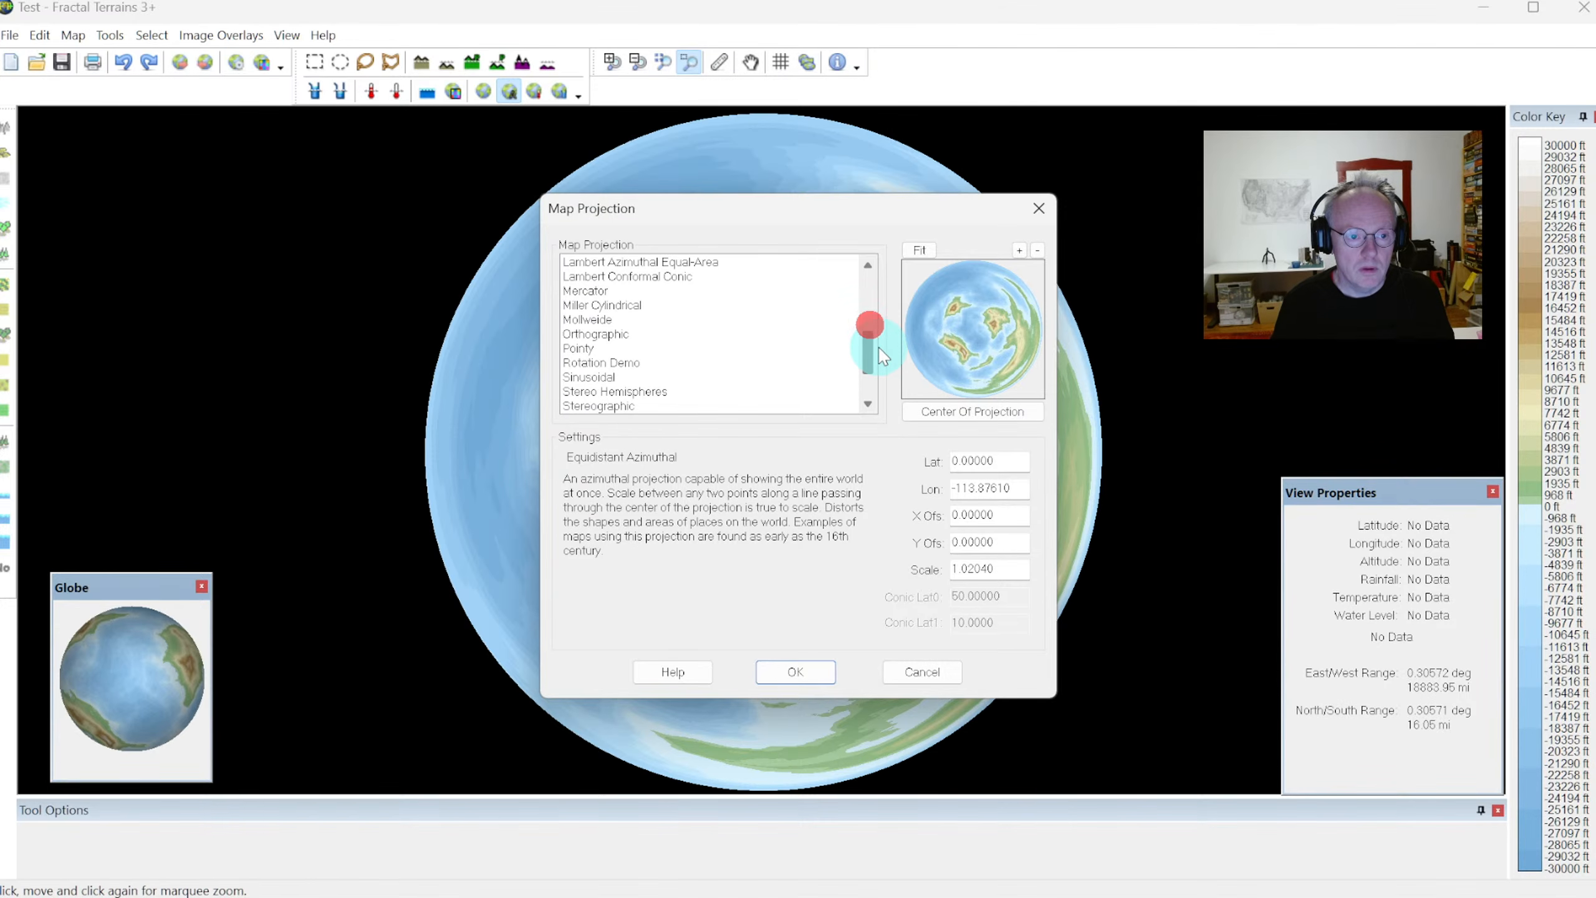
left_click(578, 333)
left_click(795, 672)
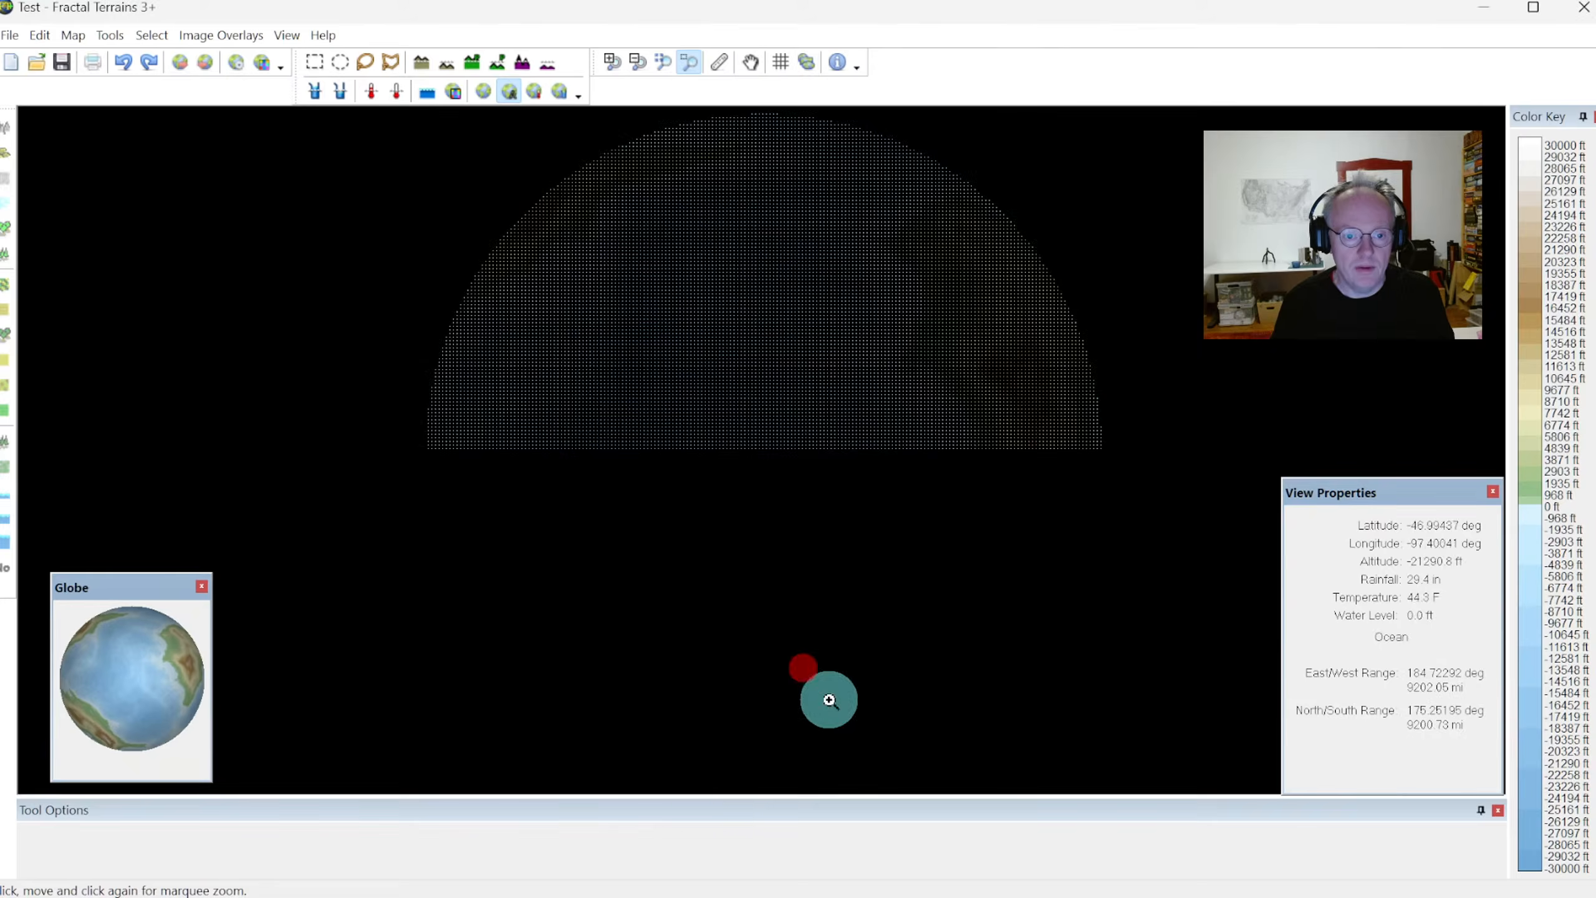
left_click_drag(99, 718, 139, 690)
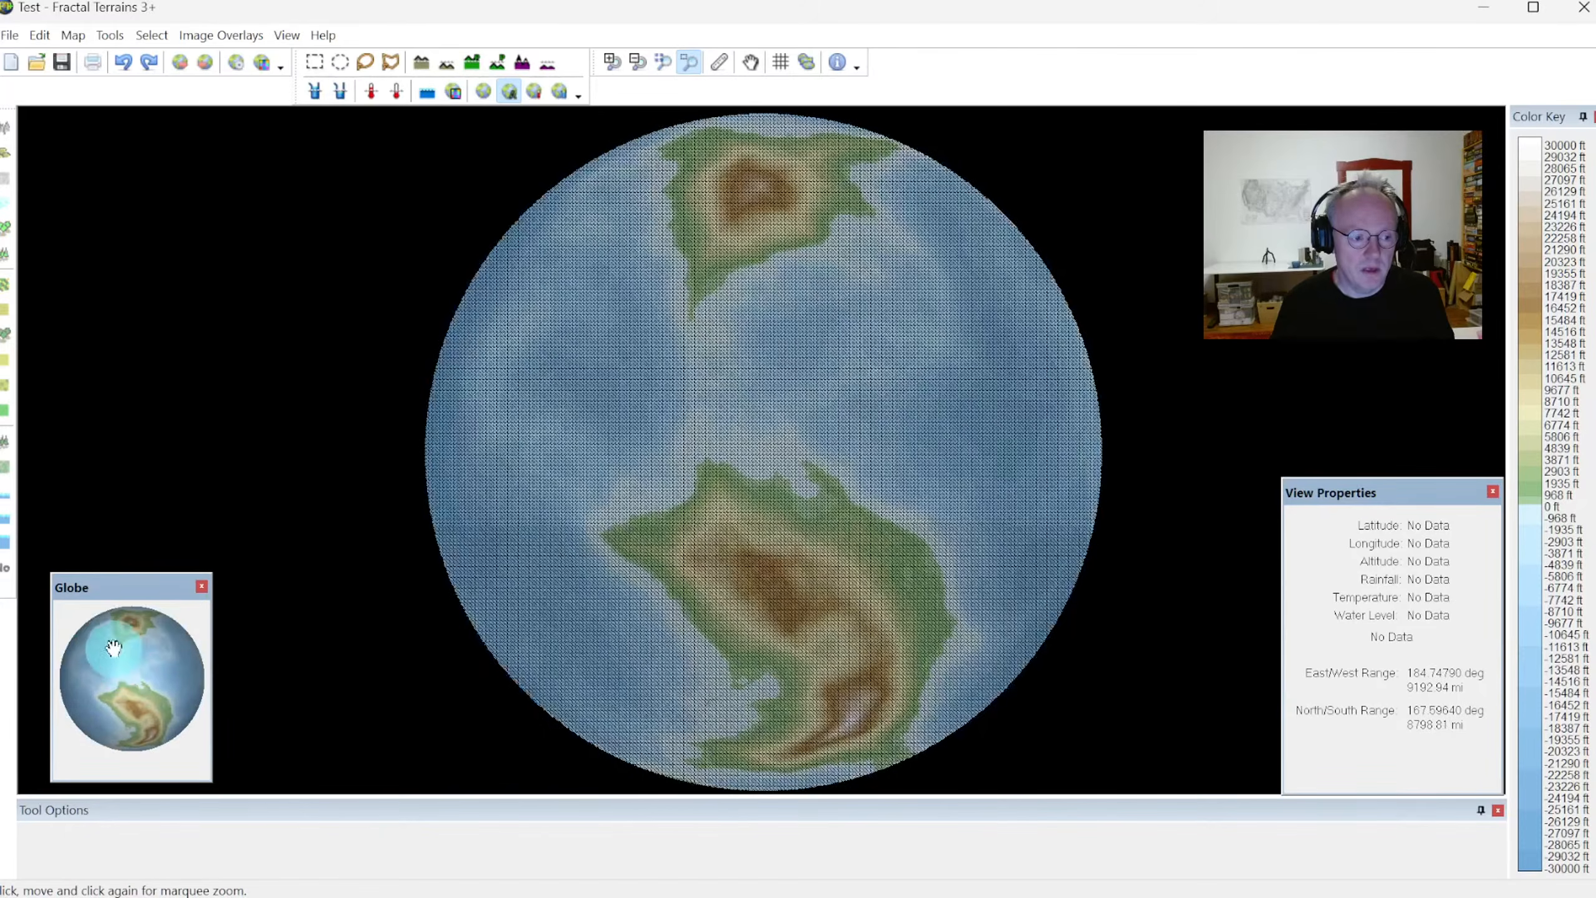
left_click_drag(146, 621, 196, 698)
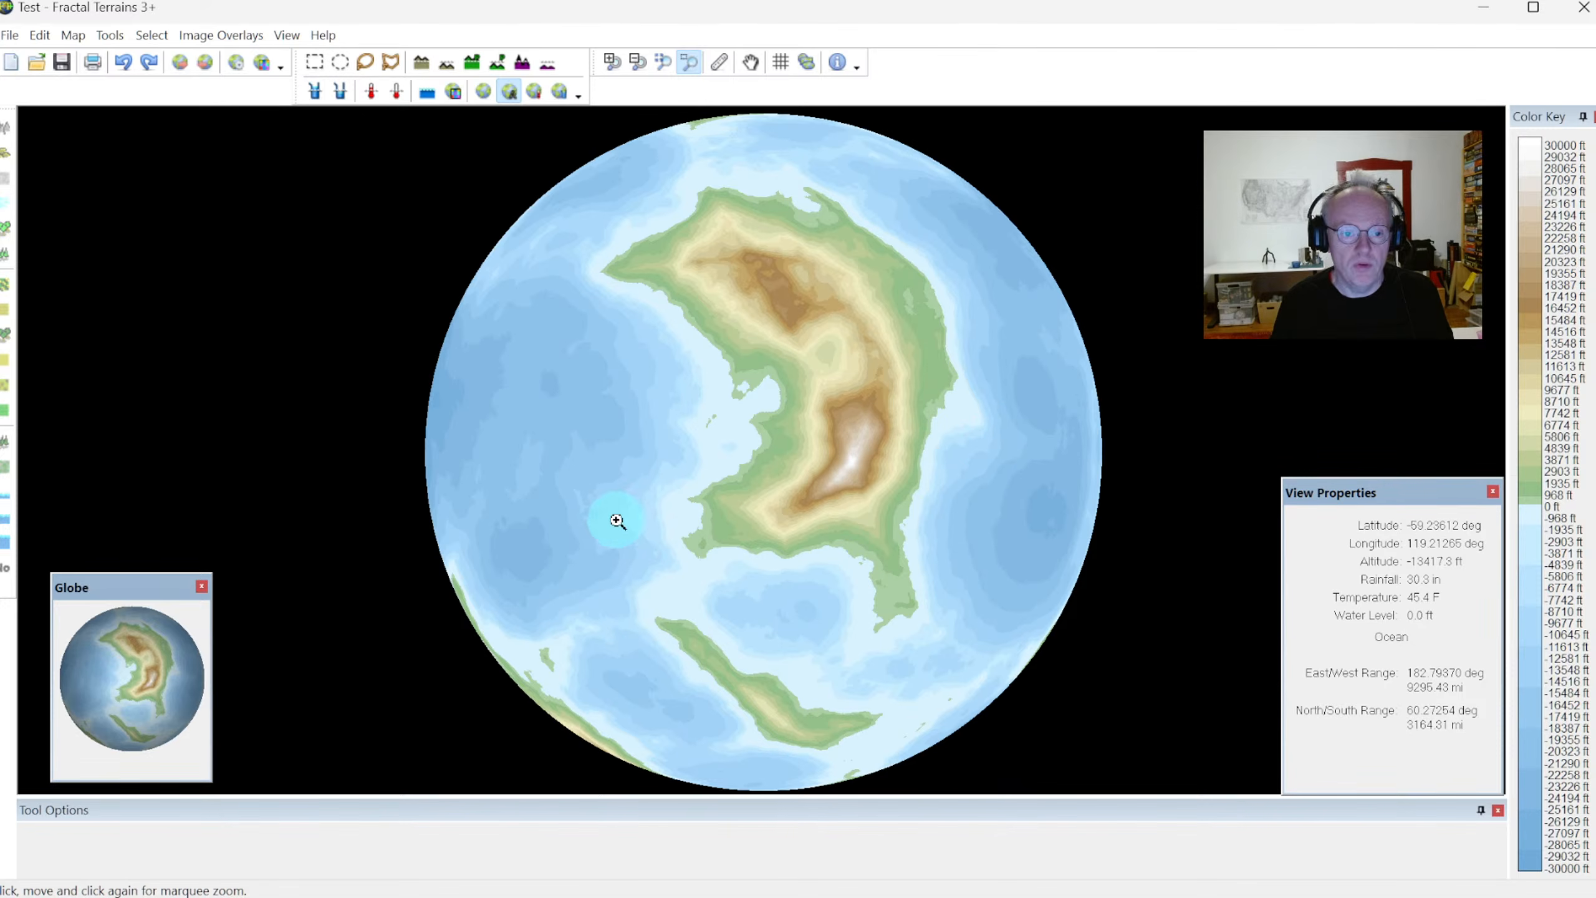
Change the map projection back to Equirectangular
left_click(820, 59)
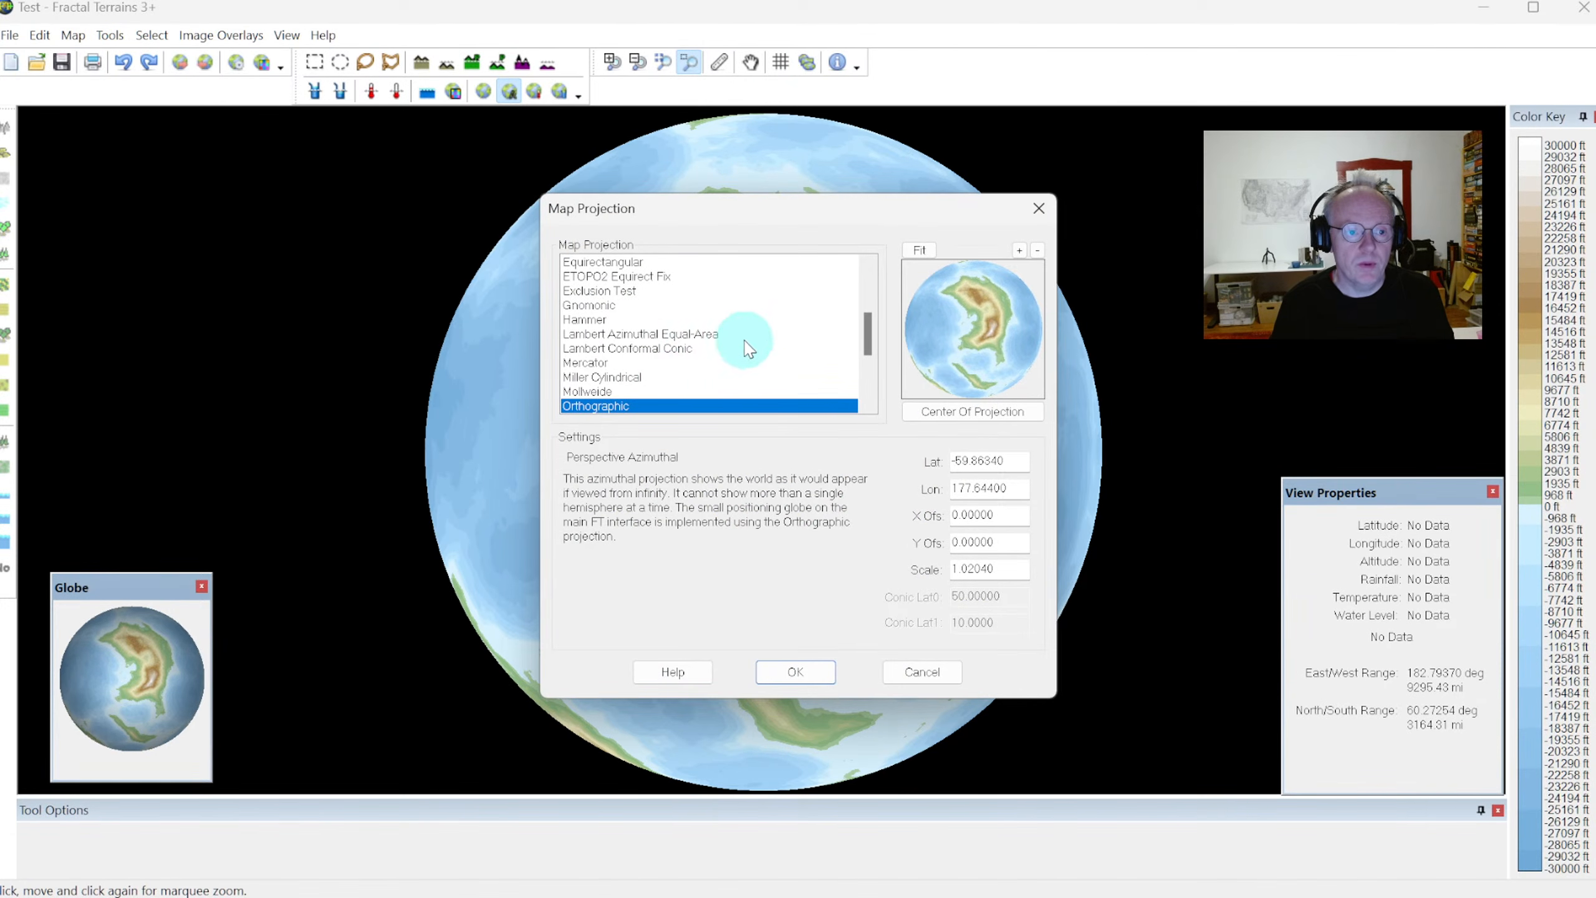
left_click(614, 261)
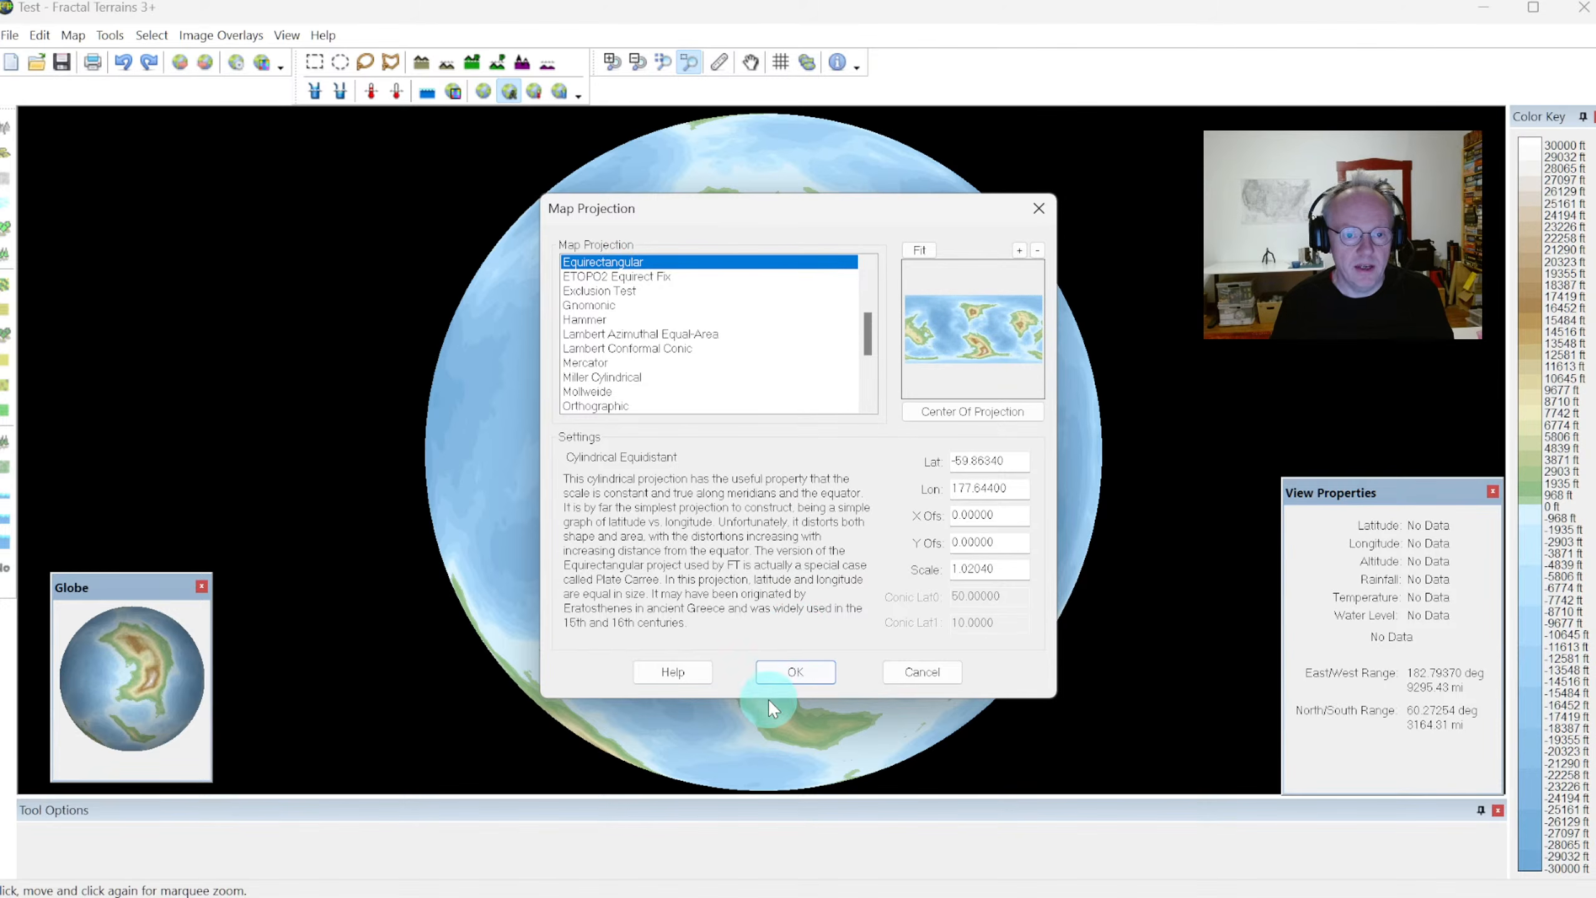
left_click(783, 676)
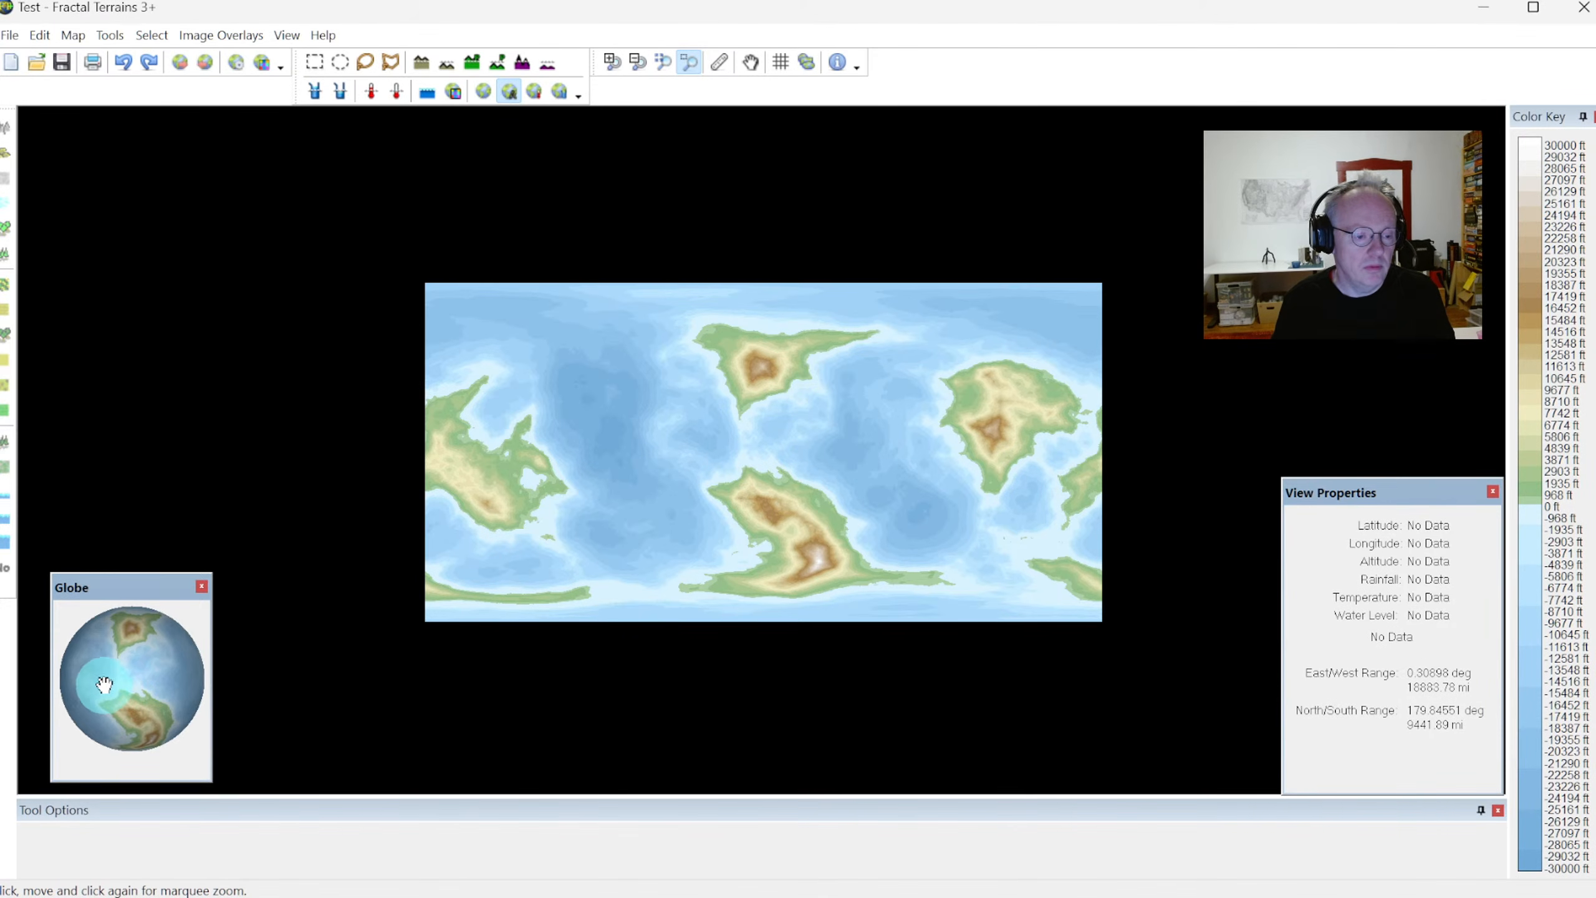
Recenter the rectangular map by rotating the globe, and fit the whole world in view
left_click_drag(100, 688, 177, 652)
left_click(50, 721)
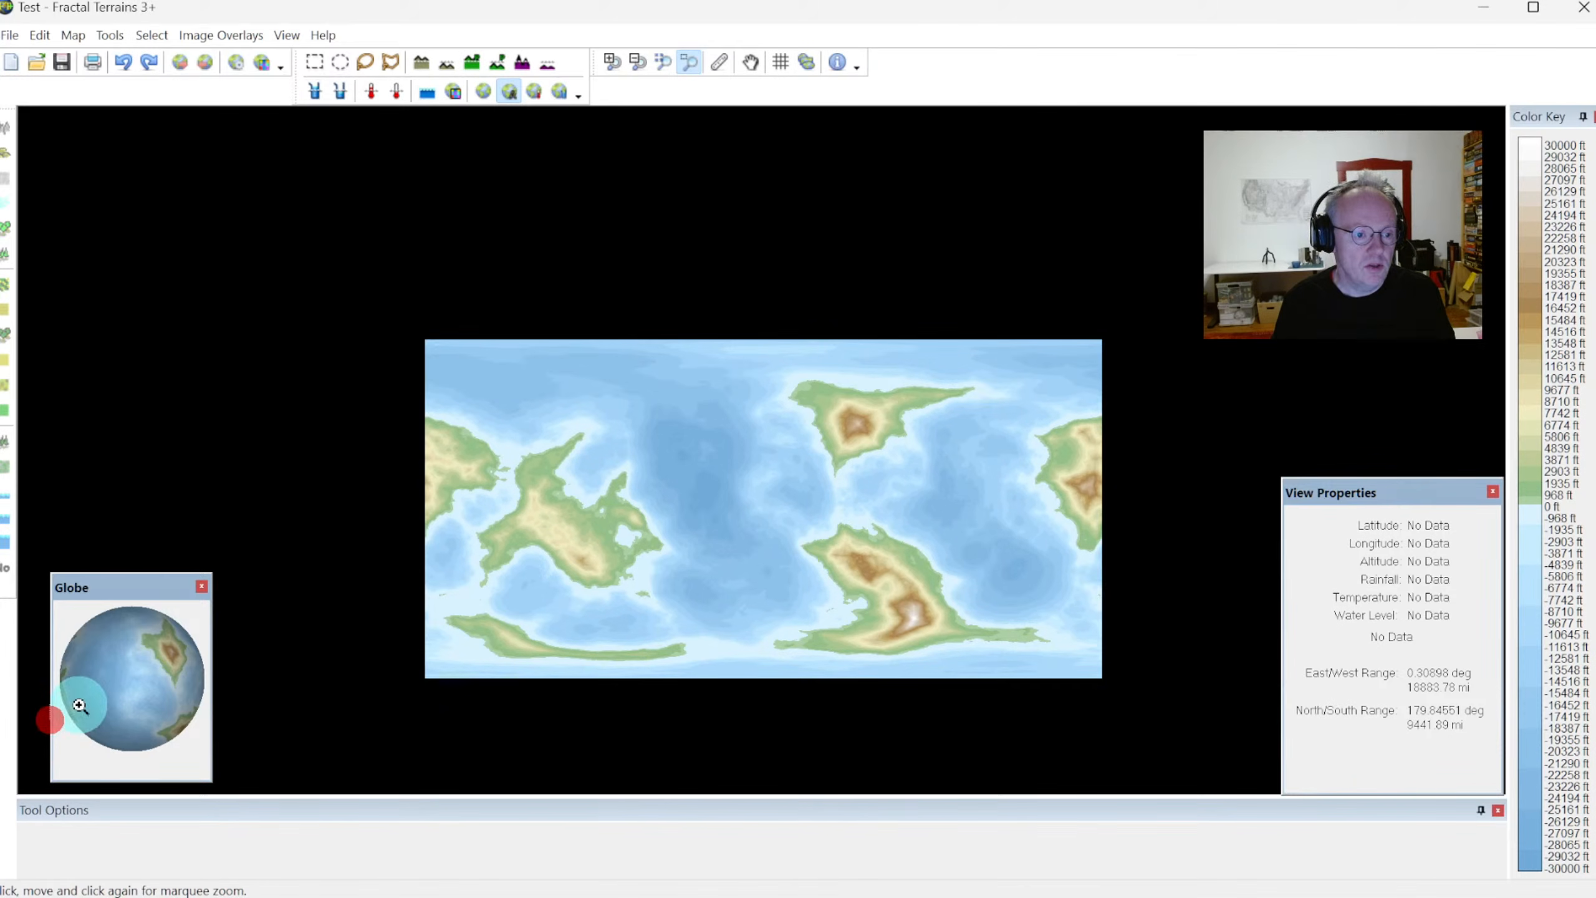
left_click(84, 684)
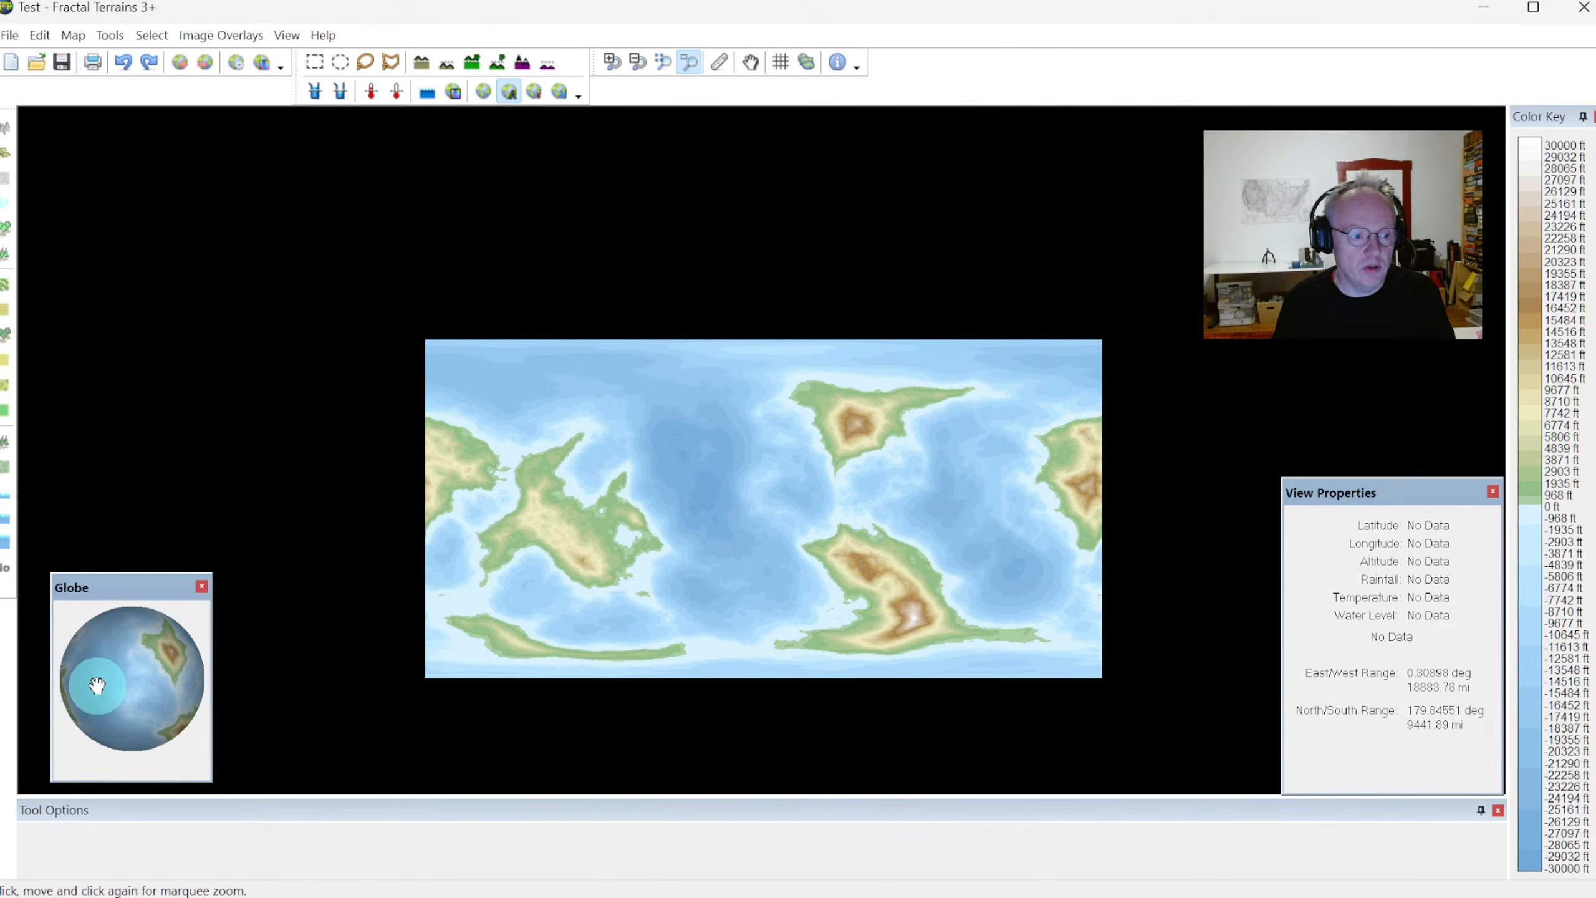
left_click_drag(97, 689, 157, 677)
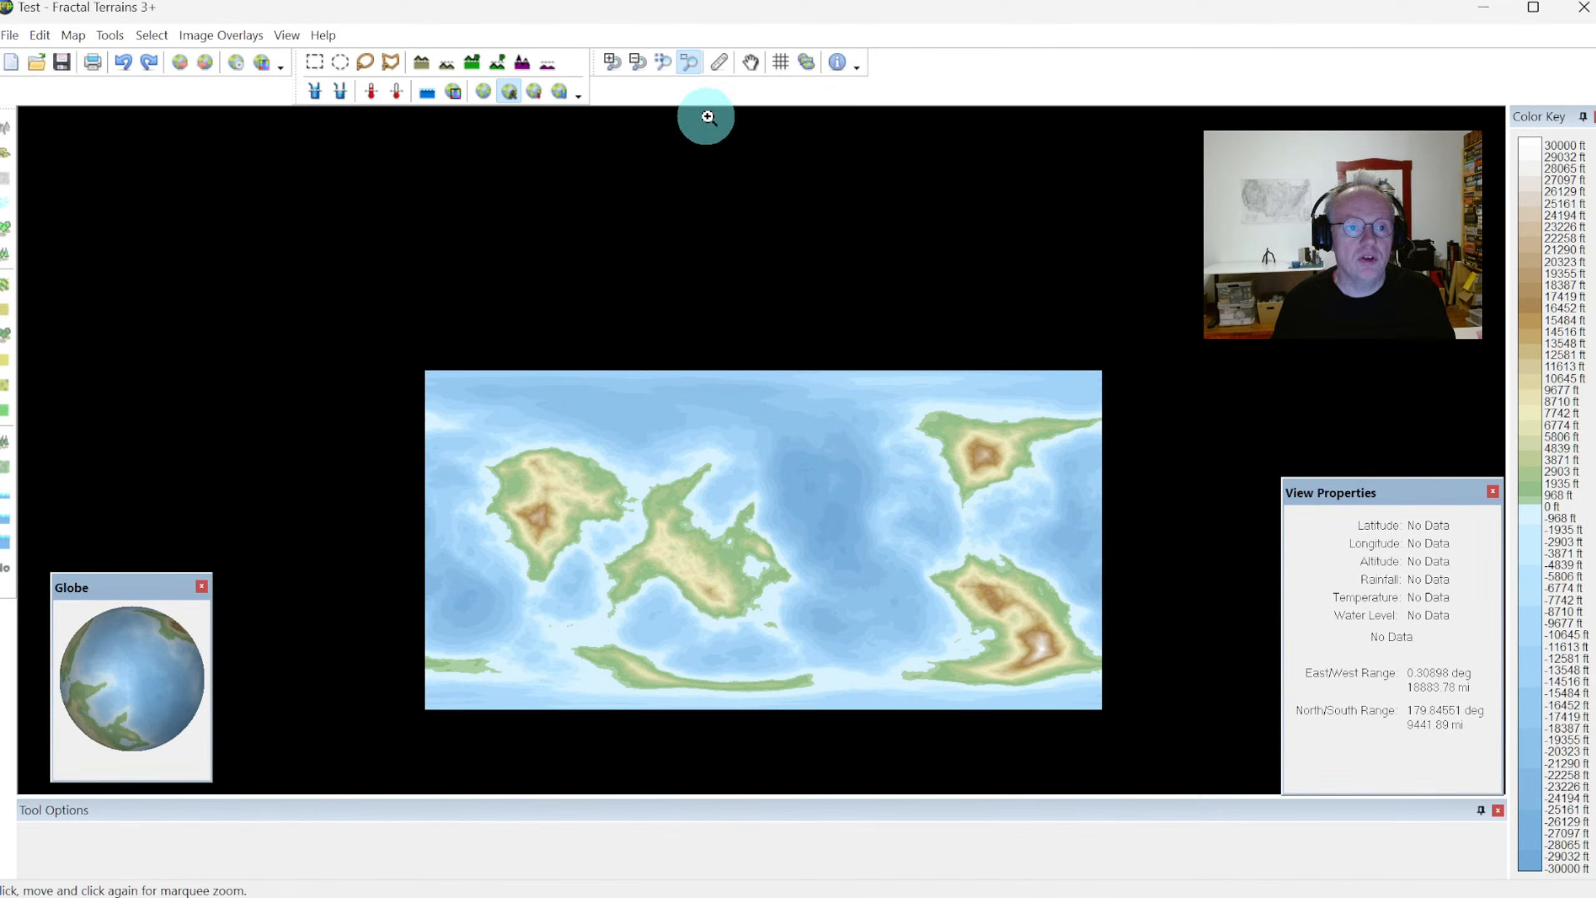
left_click(664, 63)
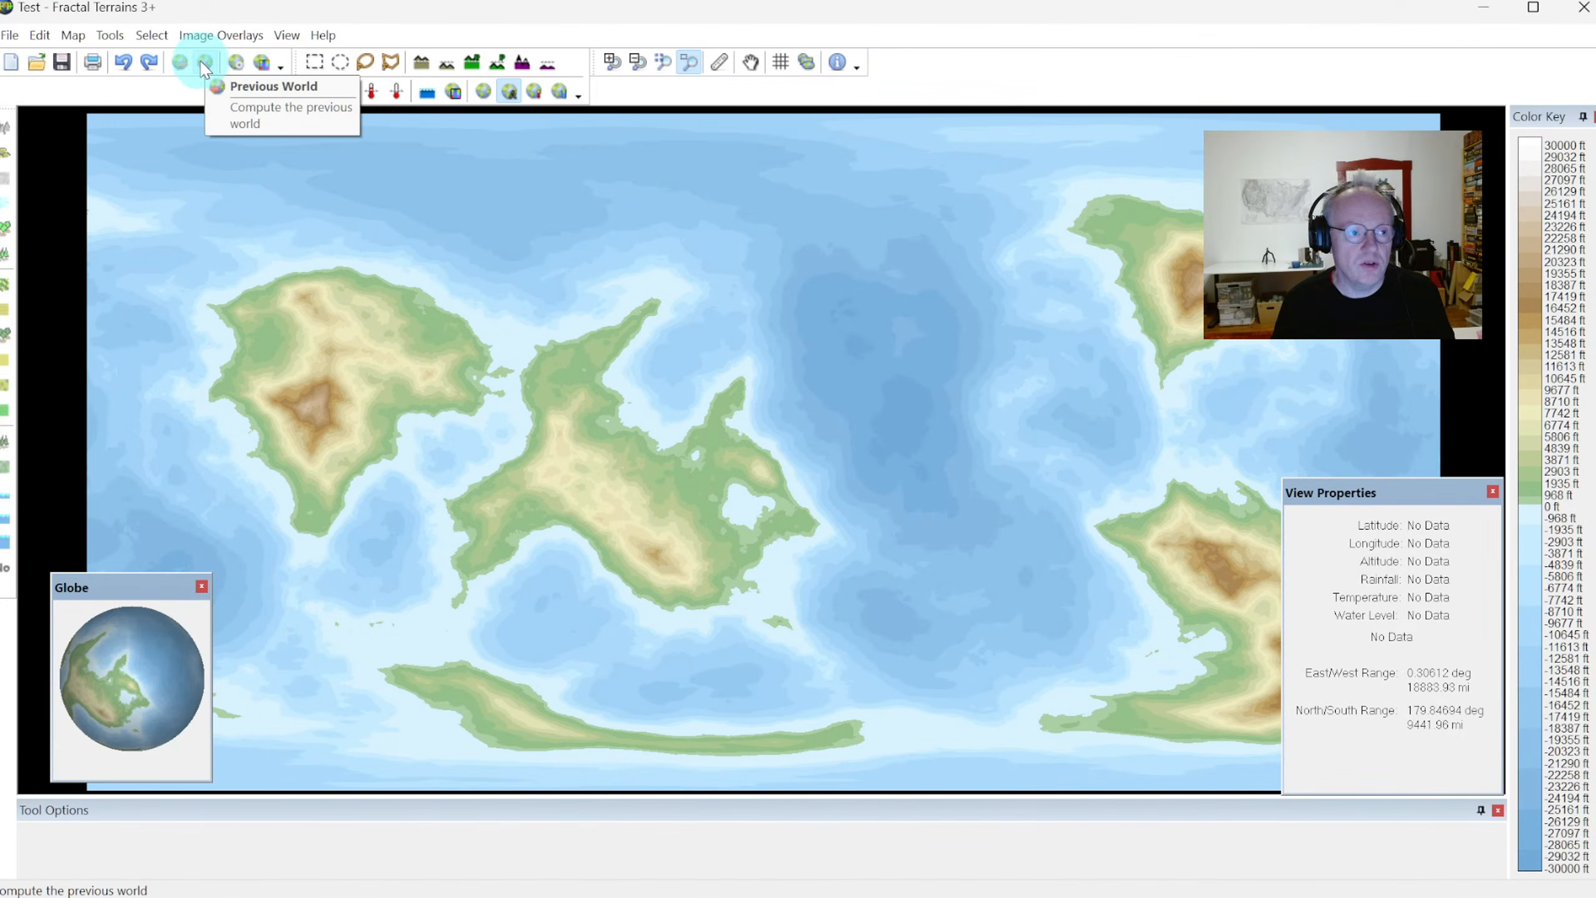
Compute the previous world six times in a row to browse alternative random landmasses
left_click(205, 63)
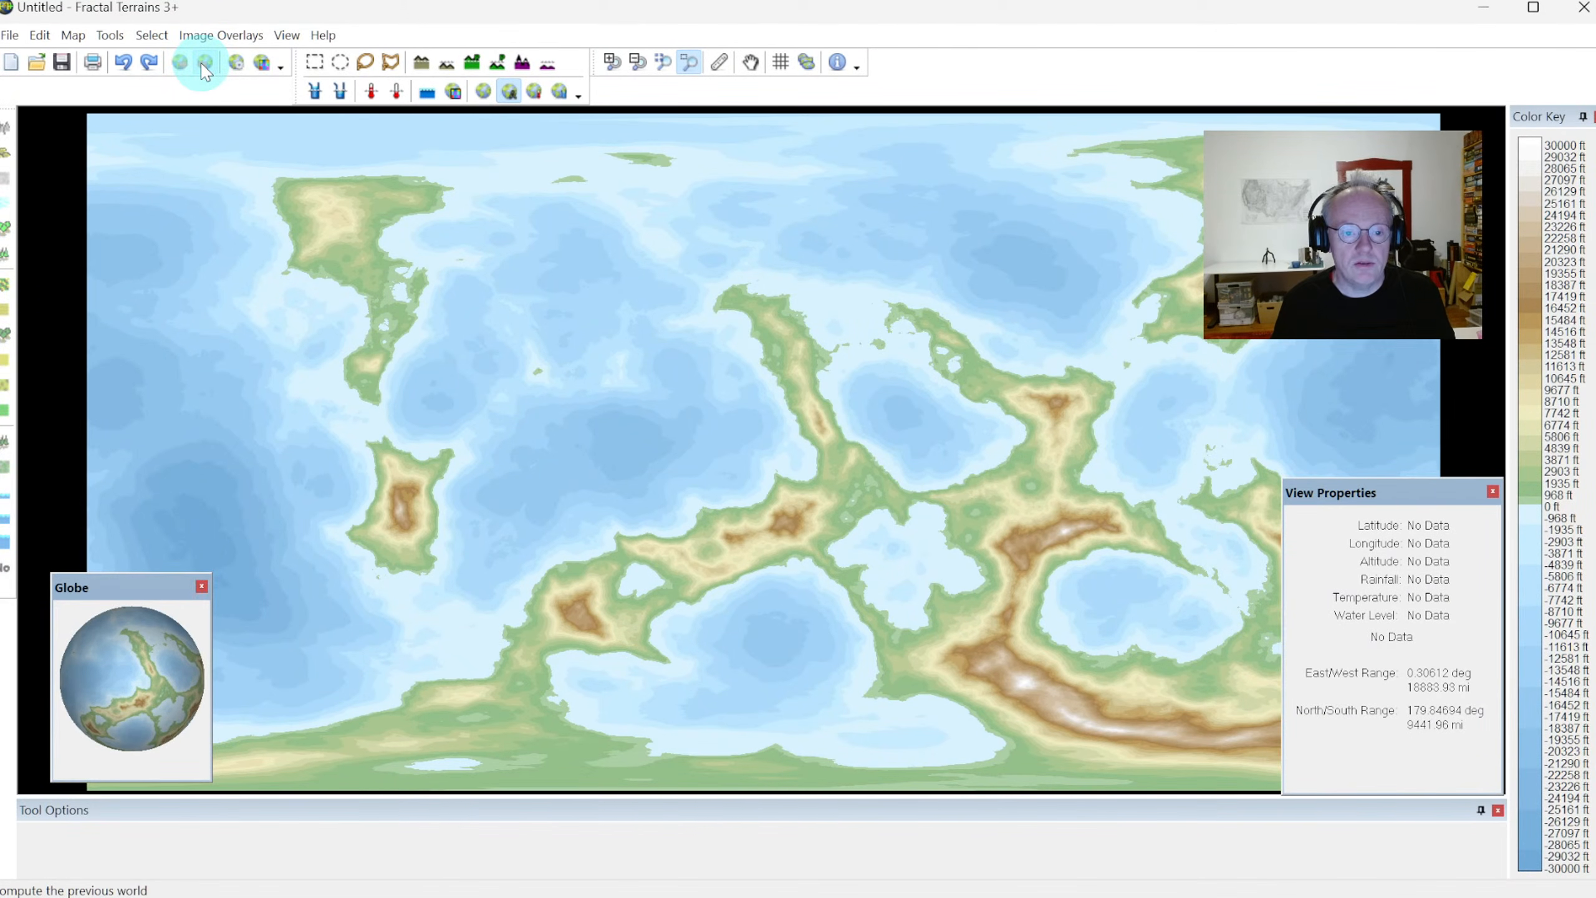
left_click(206, 63)
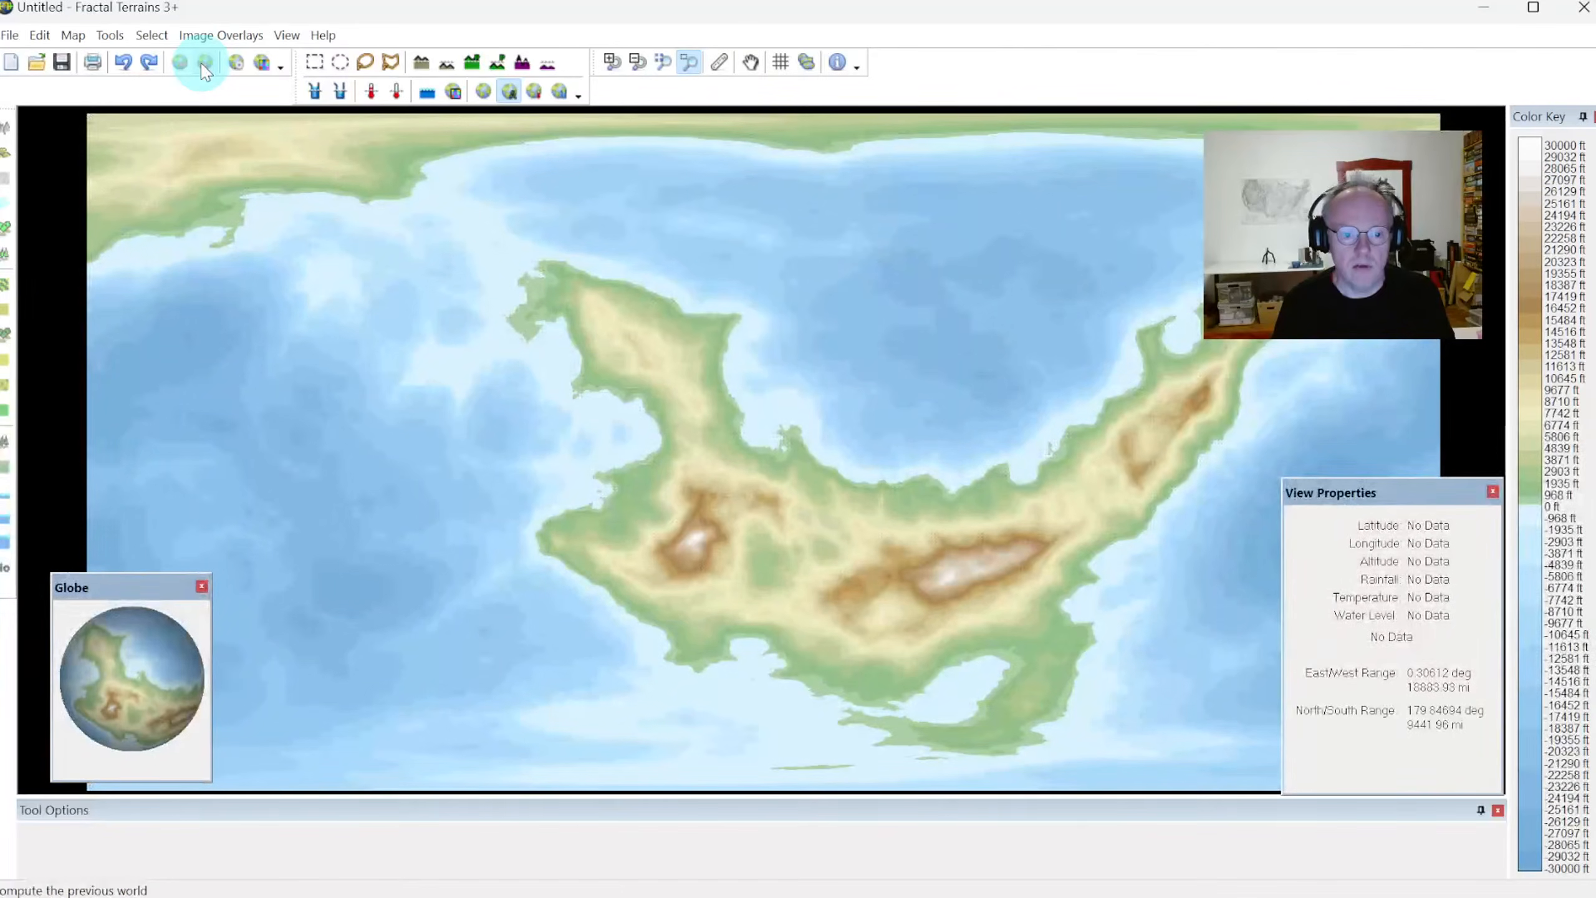
left_click(205, 63)
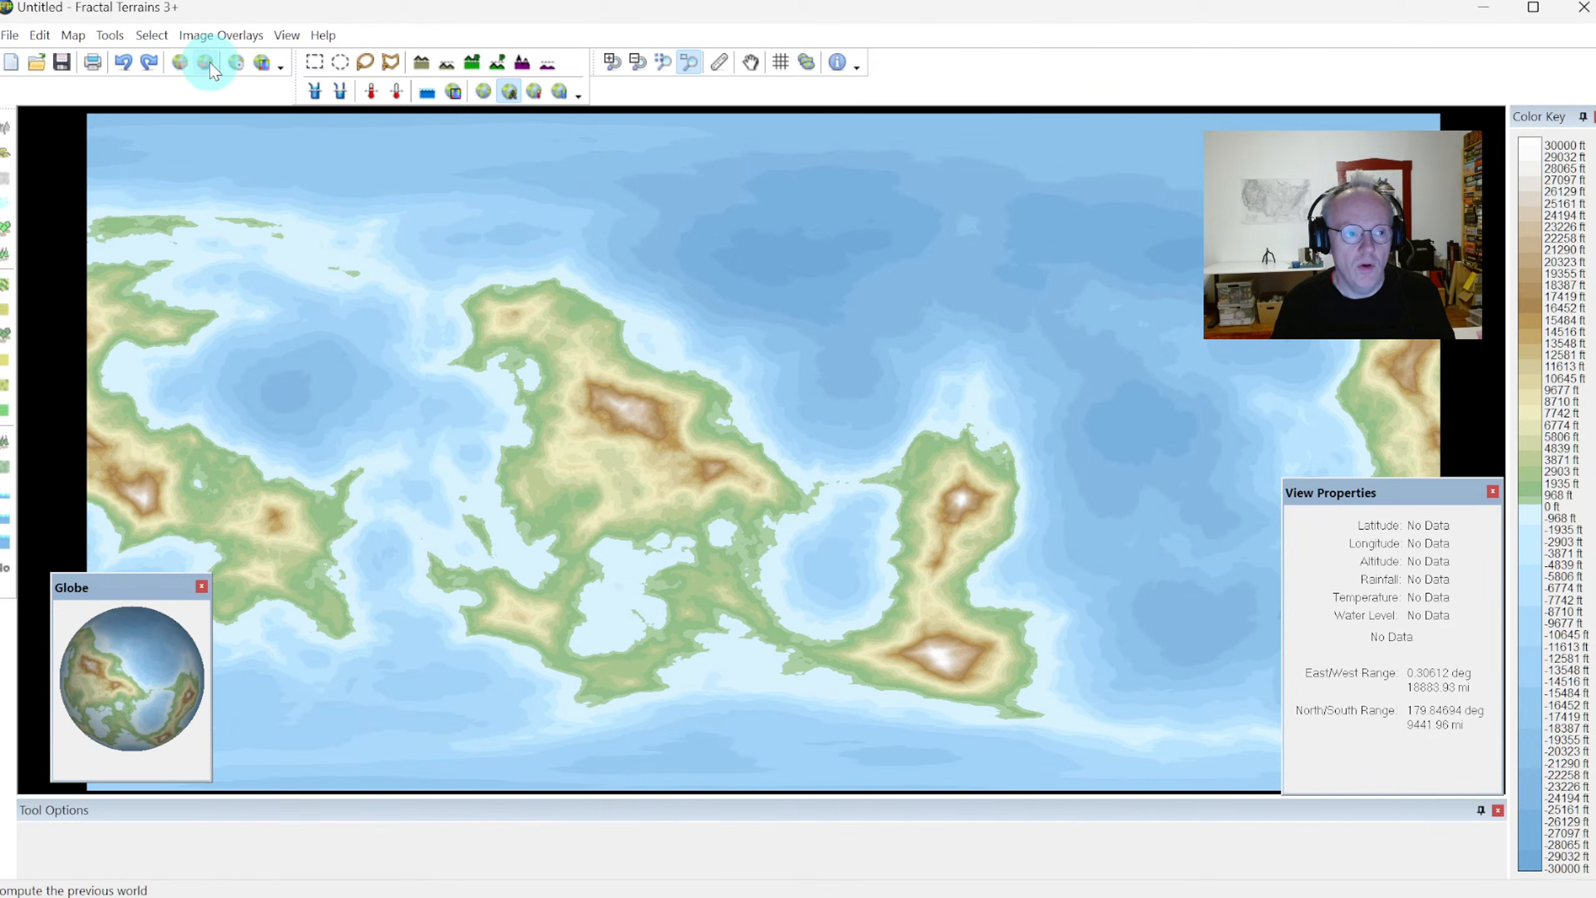
left_click(208, 64)
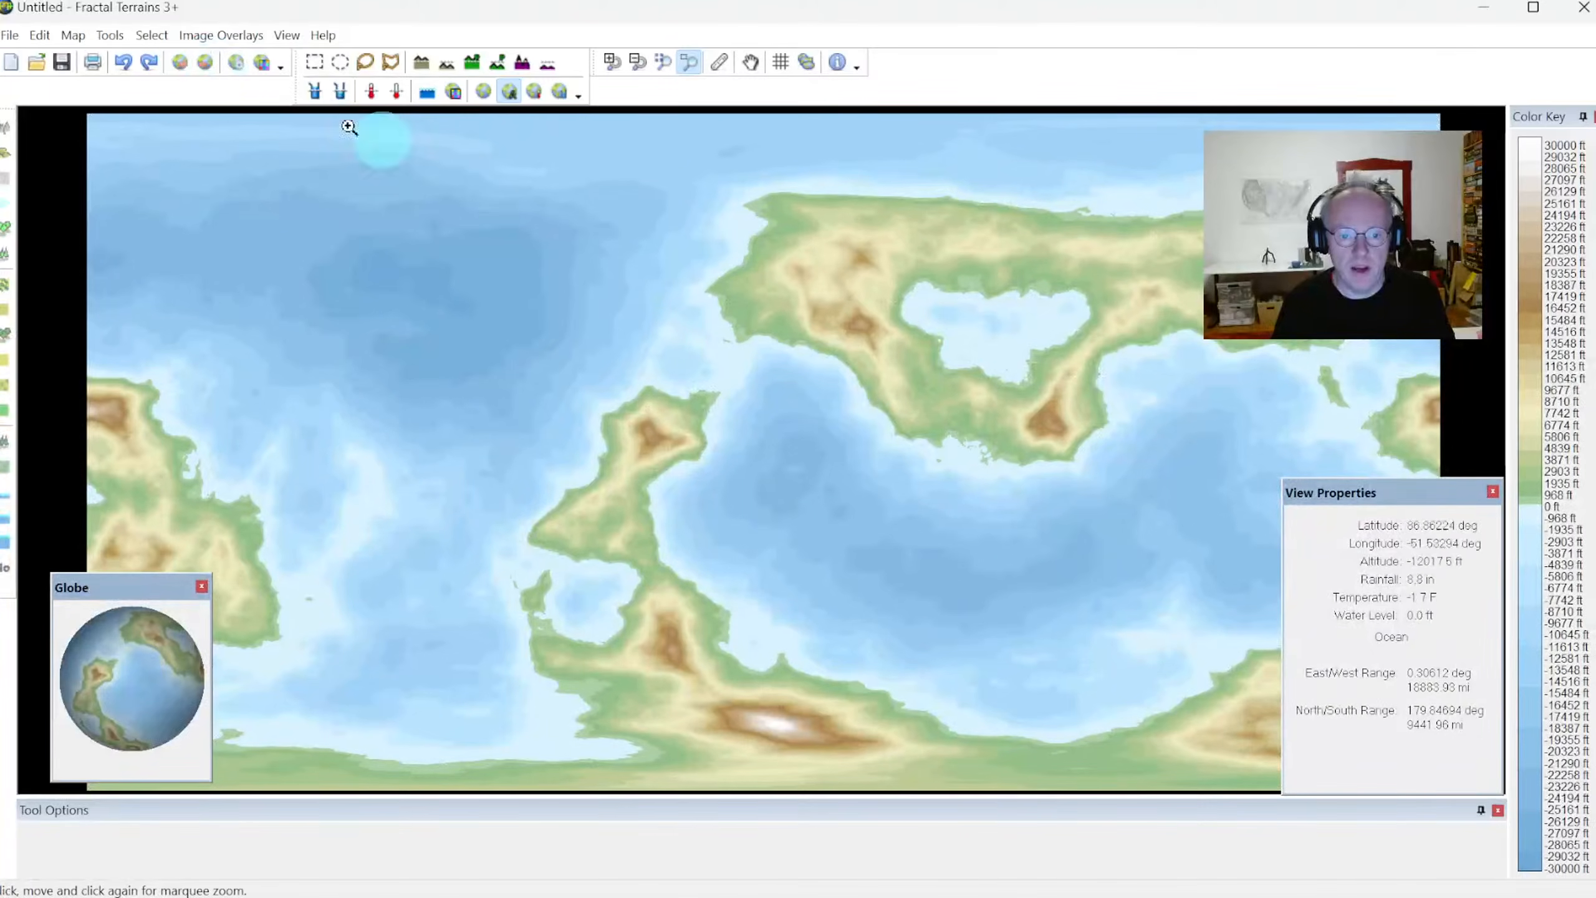
left_click(208, 64)
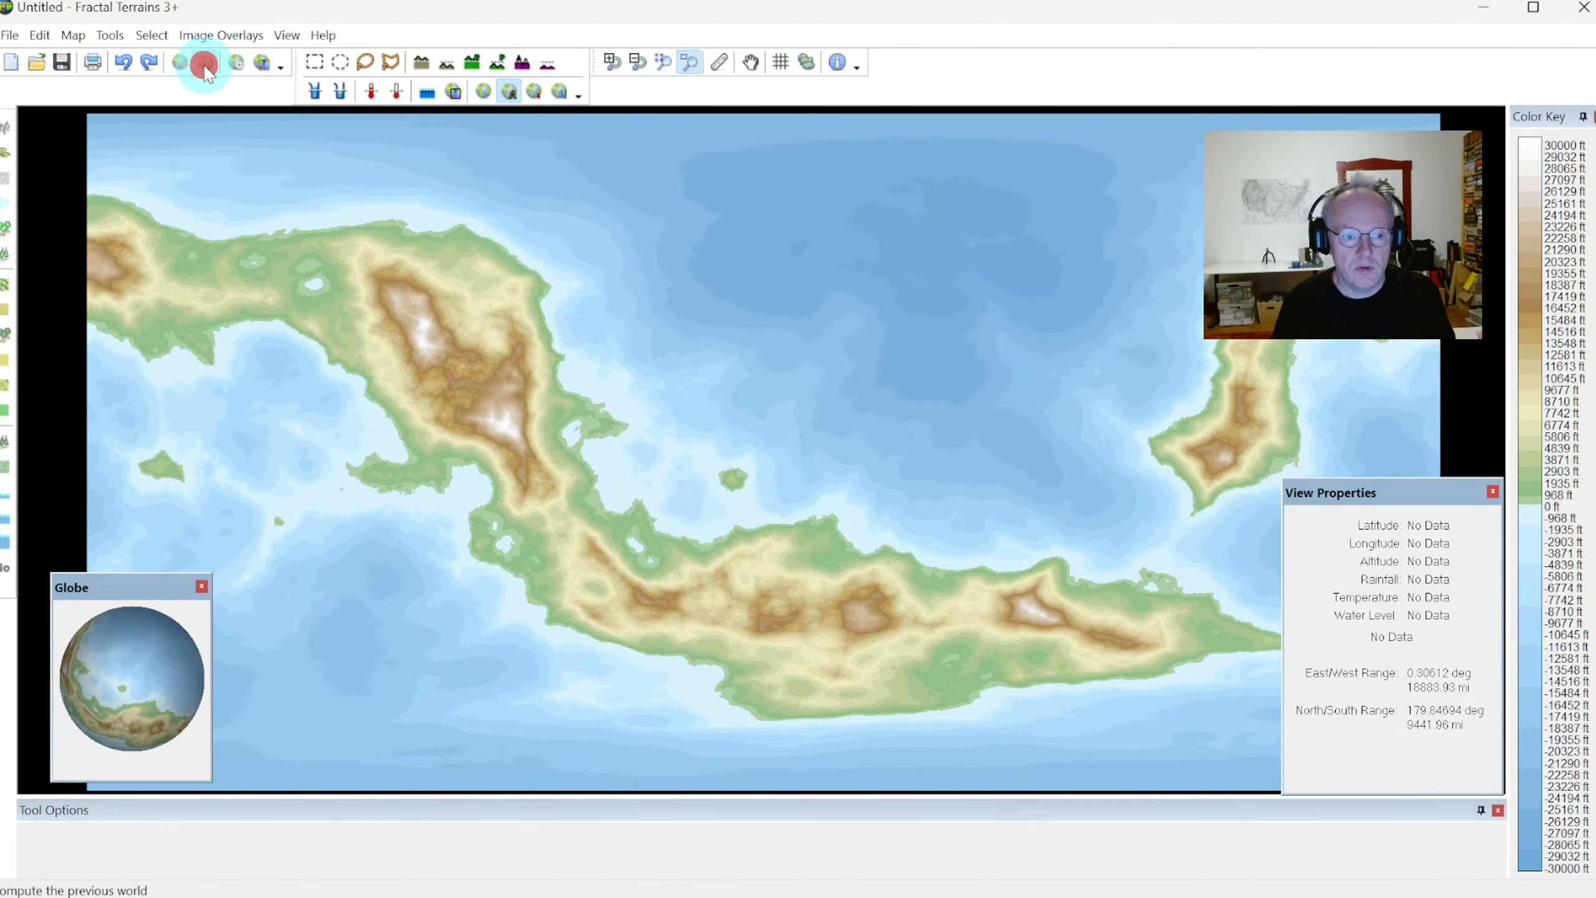
left_click(208, 64)
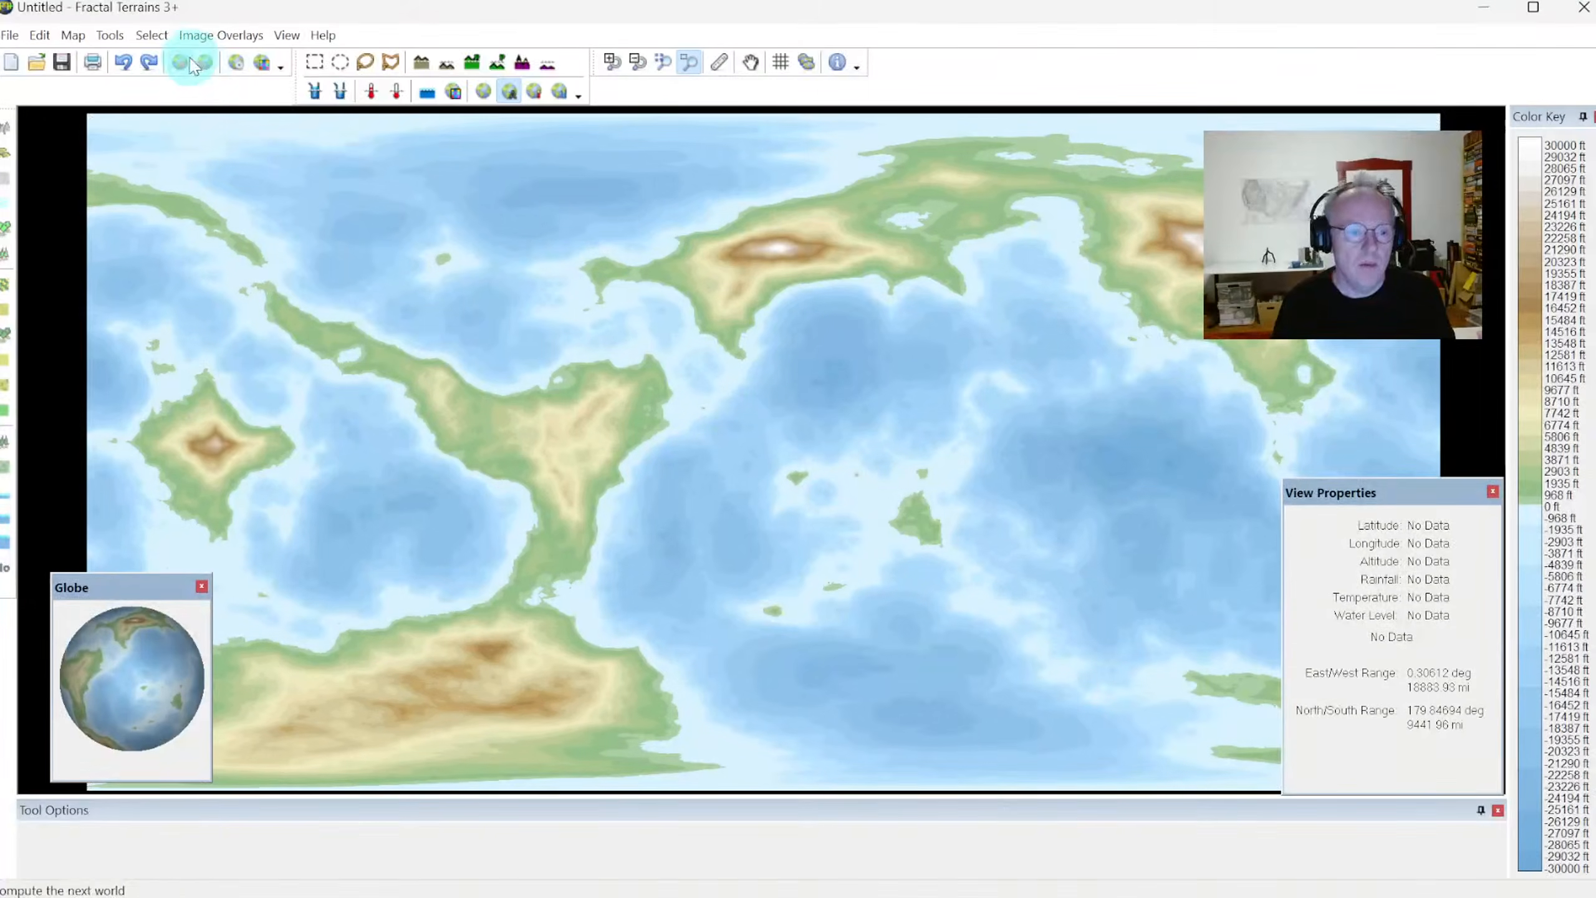
Compute the following worlds to one past the original world, and go back one to the original
left_click(180, 64)
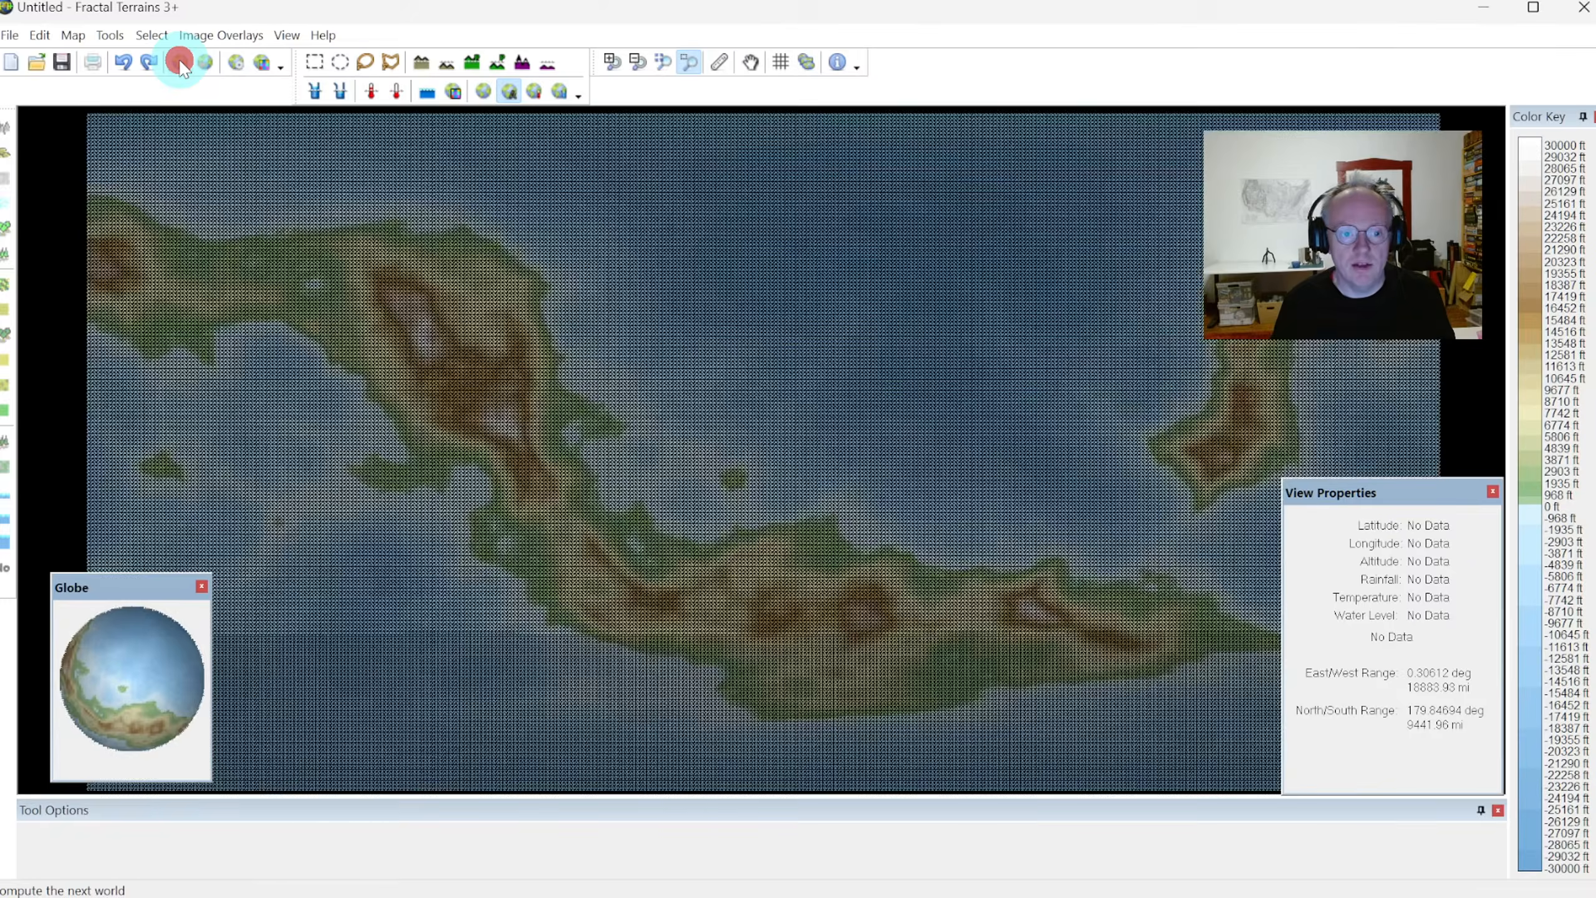
left_click(180, 64)
left_click(180, 65)
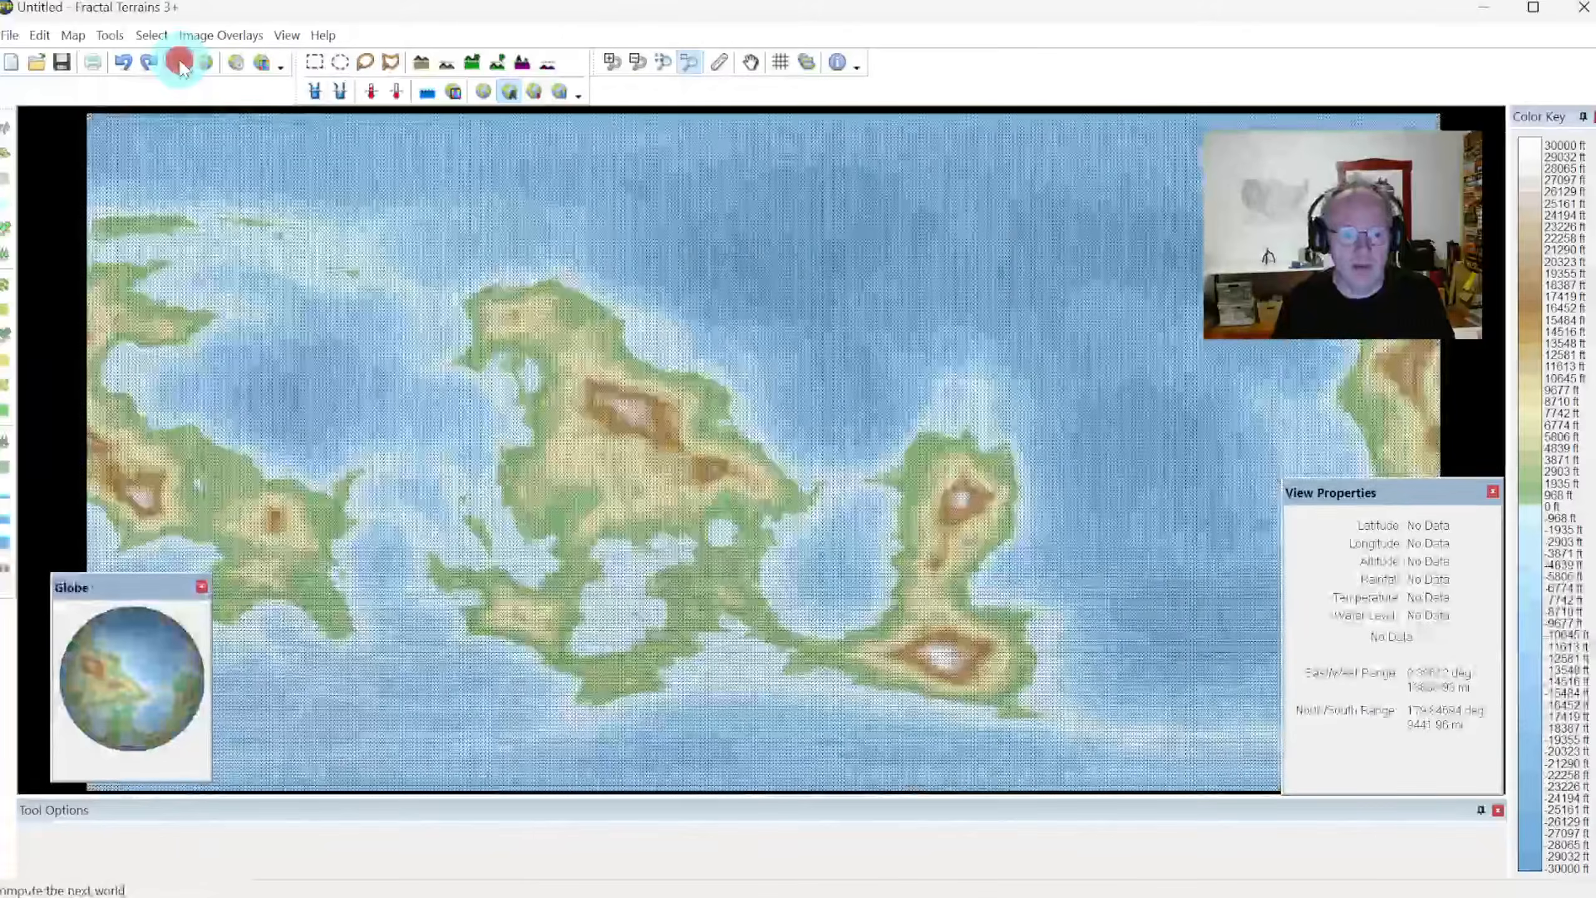
left_click(180, 64)
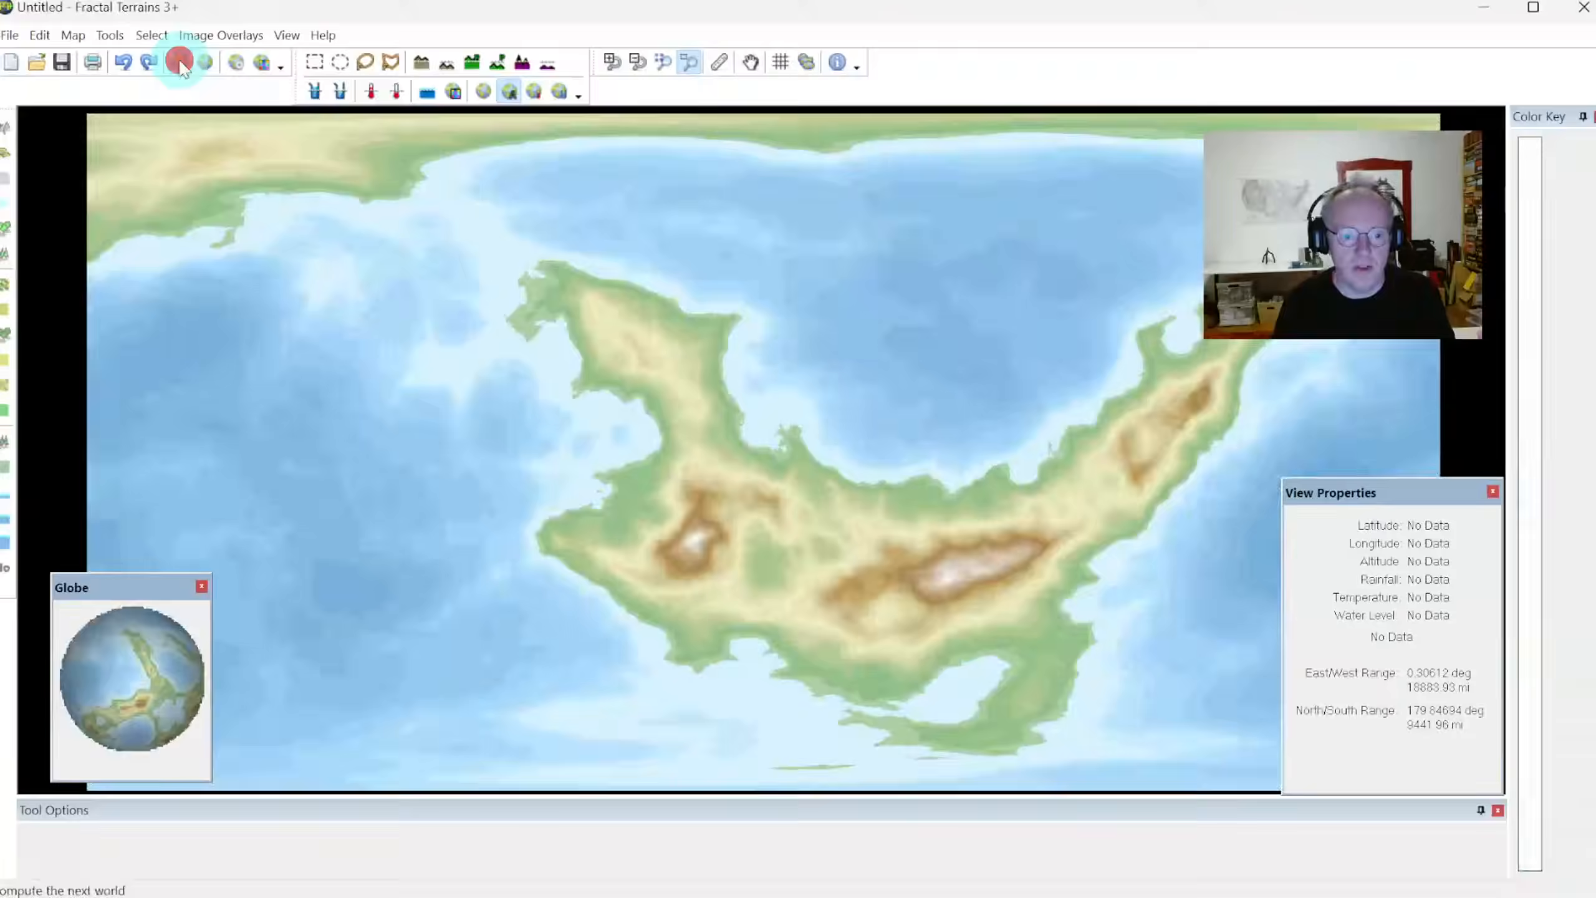
left_click(180, 64)
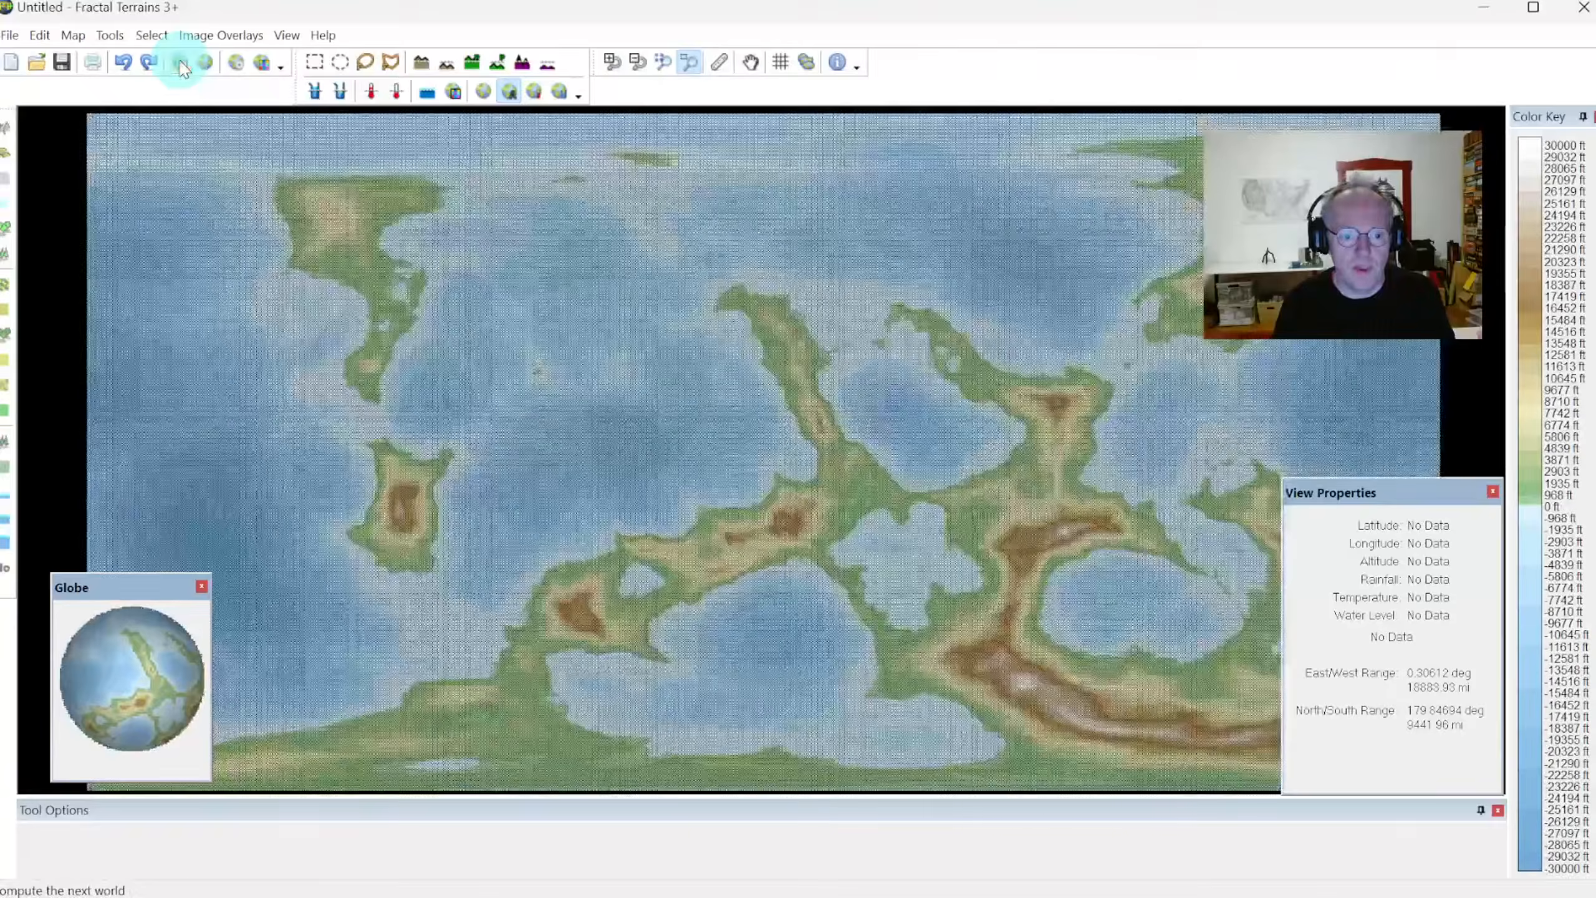
left_click(180, 64)
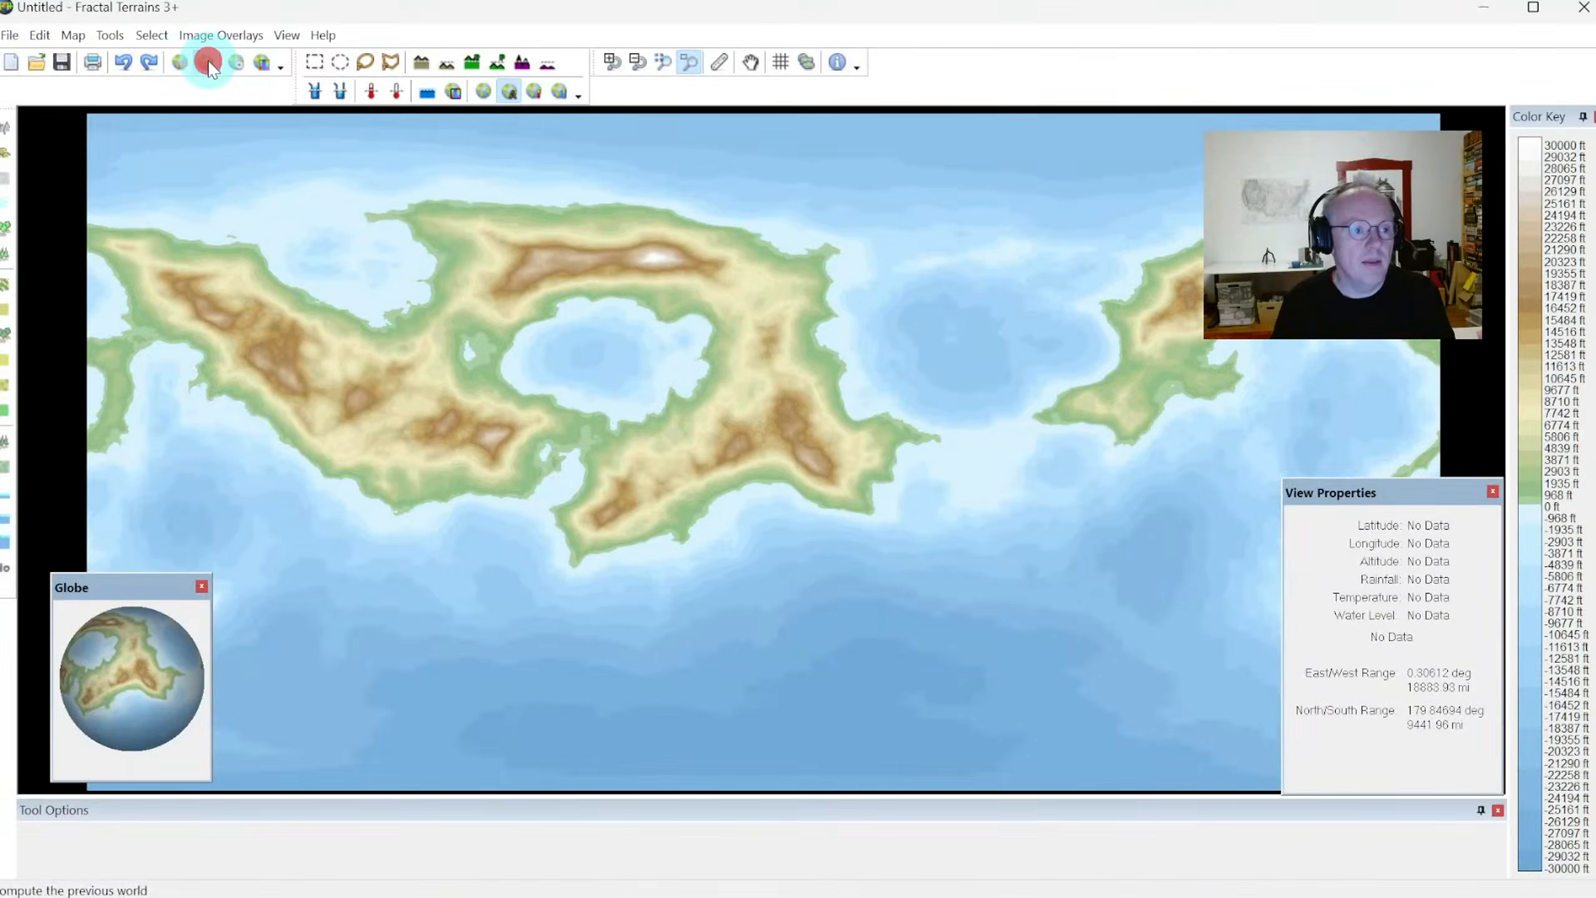
left_click(208, 64)
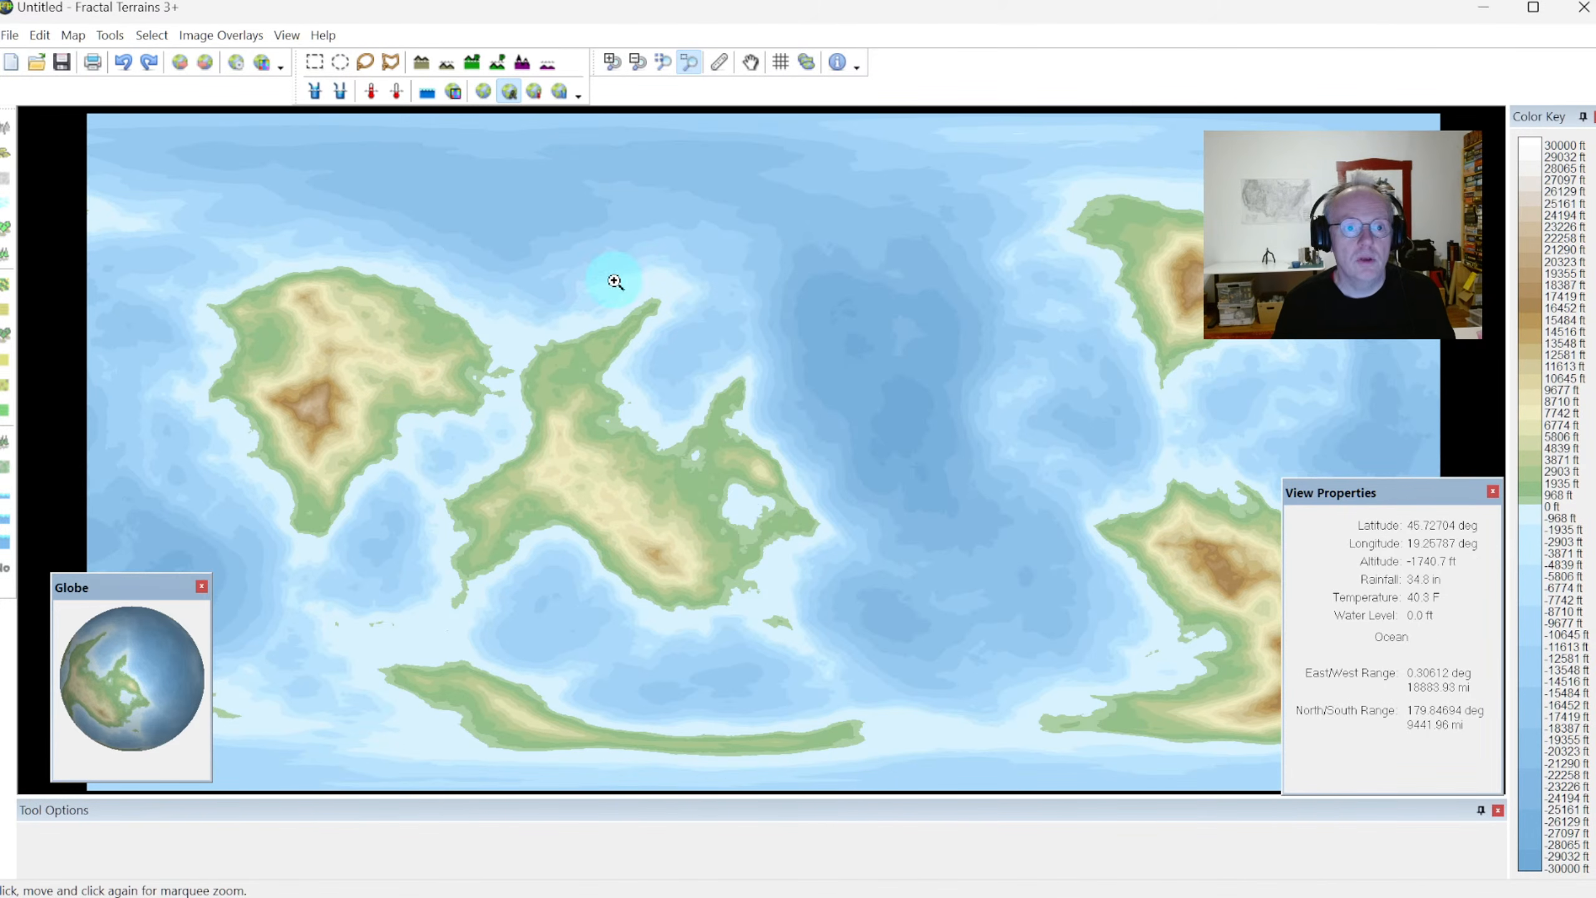
Hide the Globe window
left_click(289, 36)
mouse_move(376, 59)
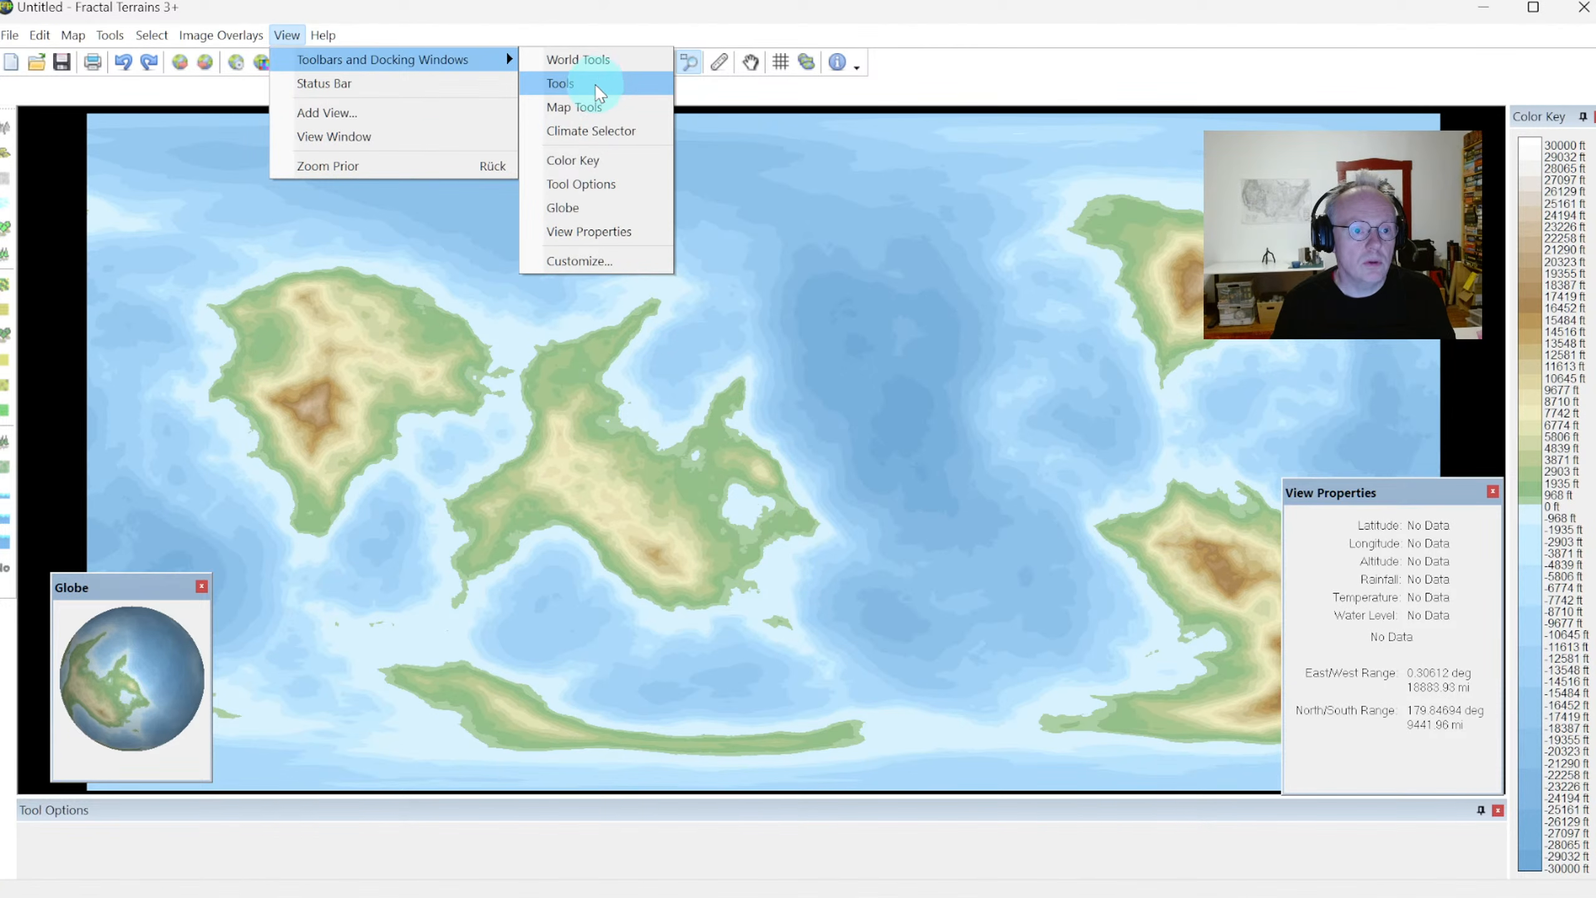
left_click(572, 208)
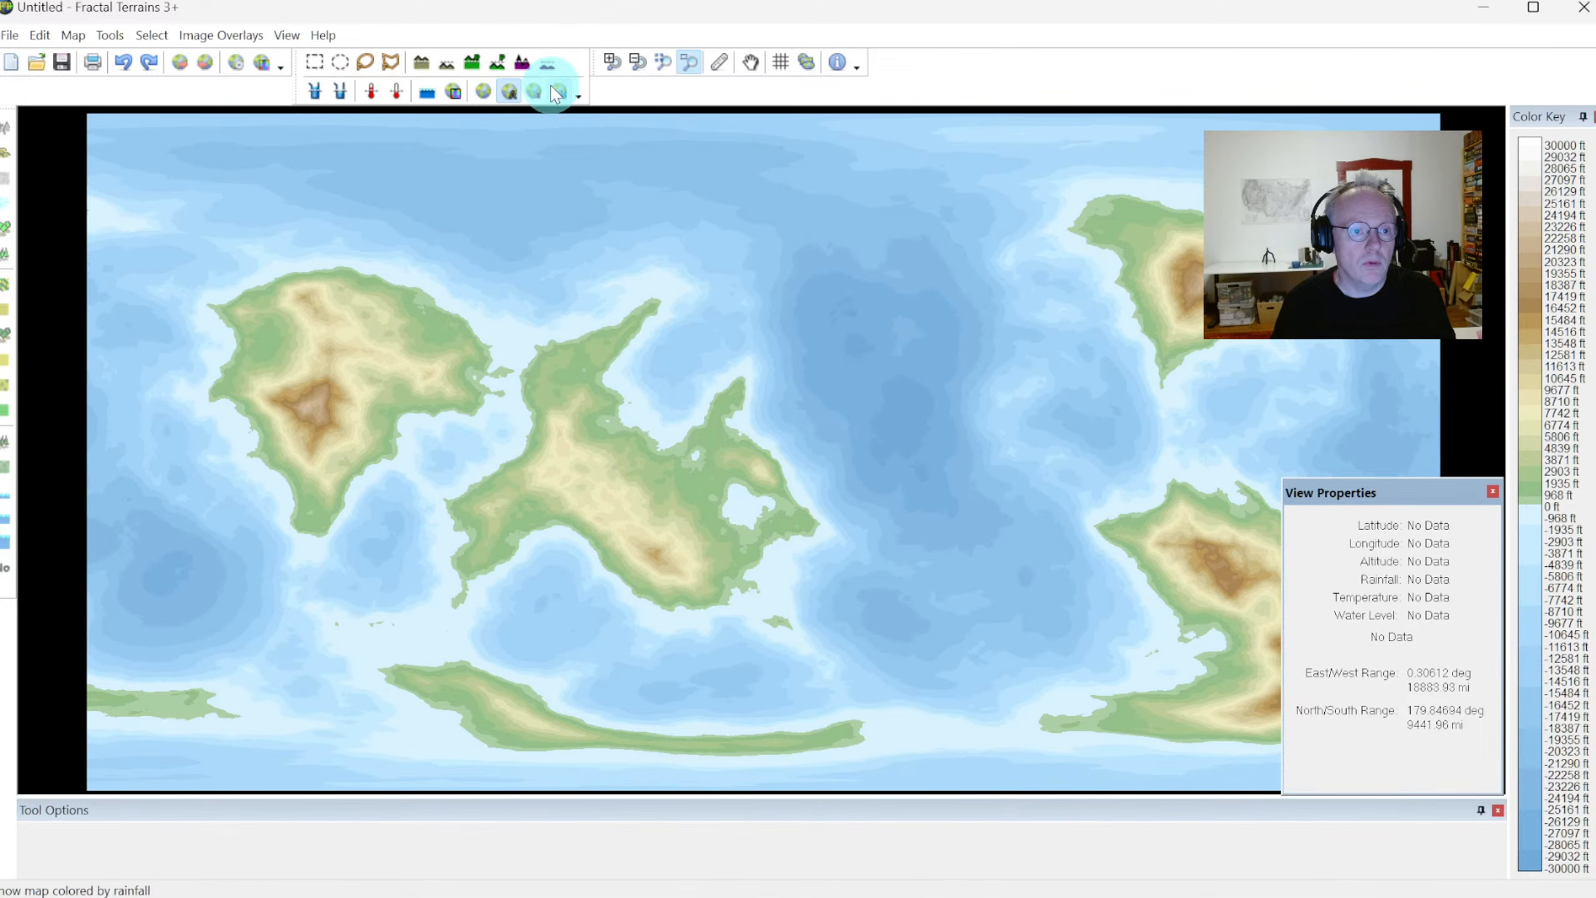
Hide the World Tools toolbar and the View Properties window
left_click(287, 35)
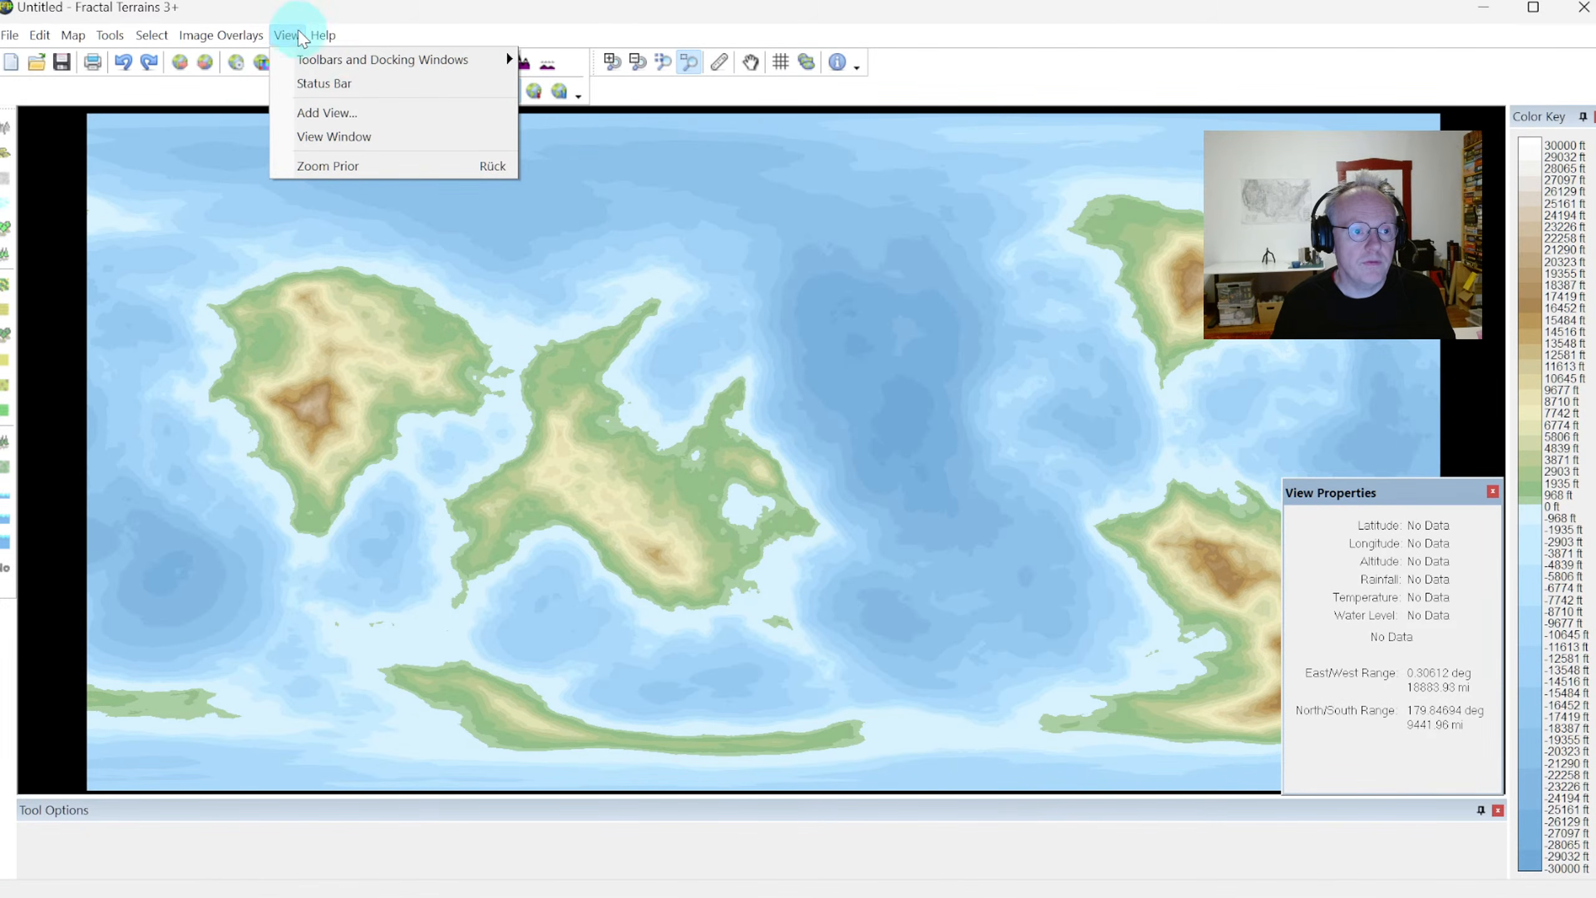
mouse_move(352, 59)
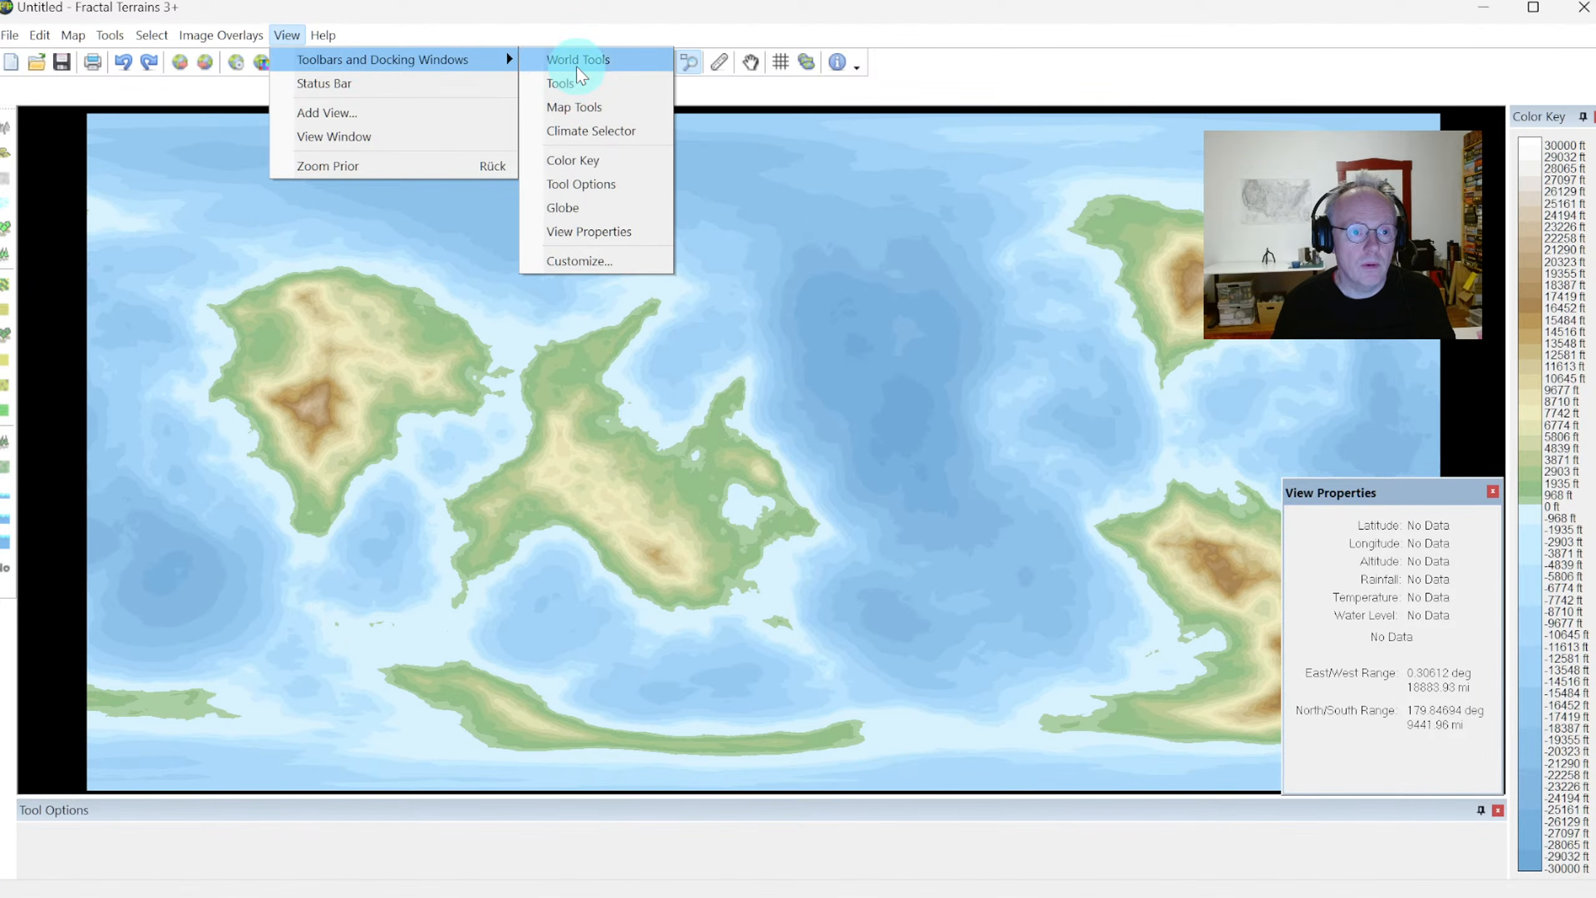
left_click(577, 60)
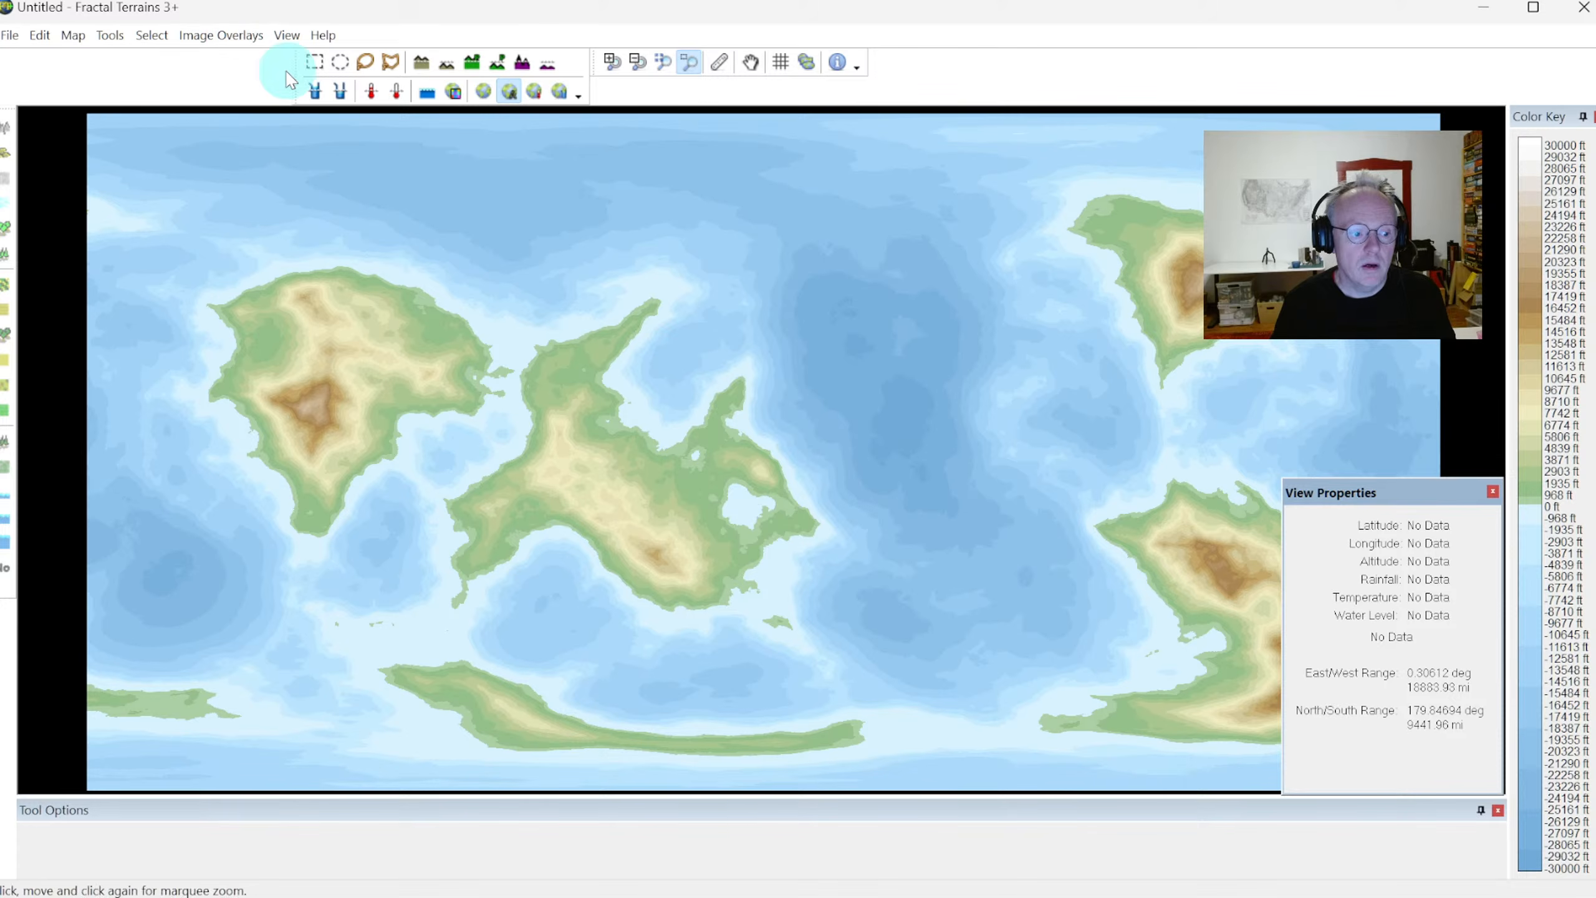
left_click(287, 34)
mouse_move(319, 59)
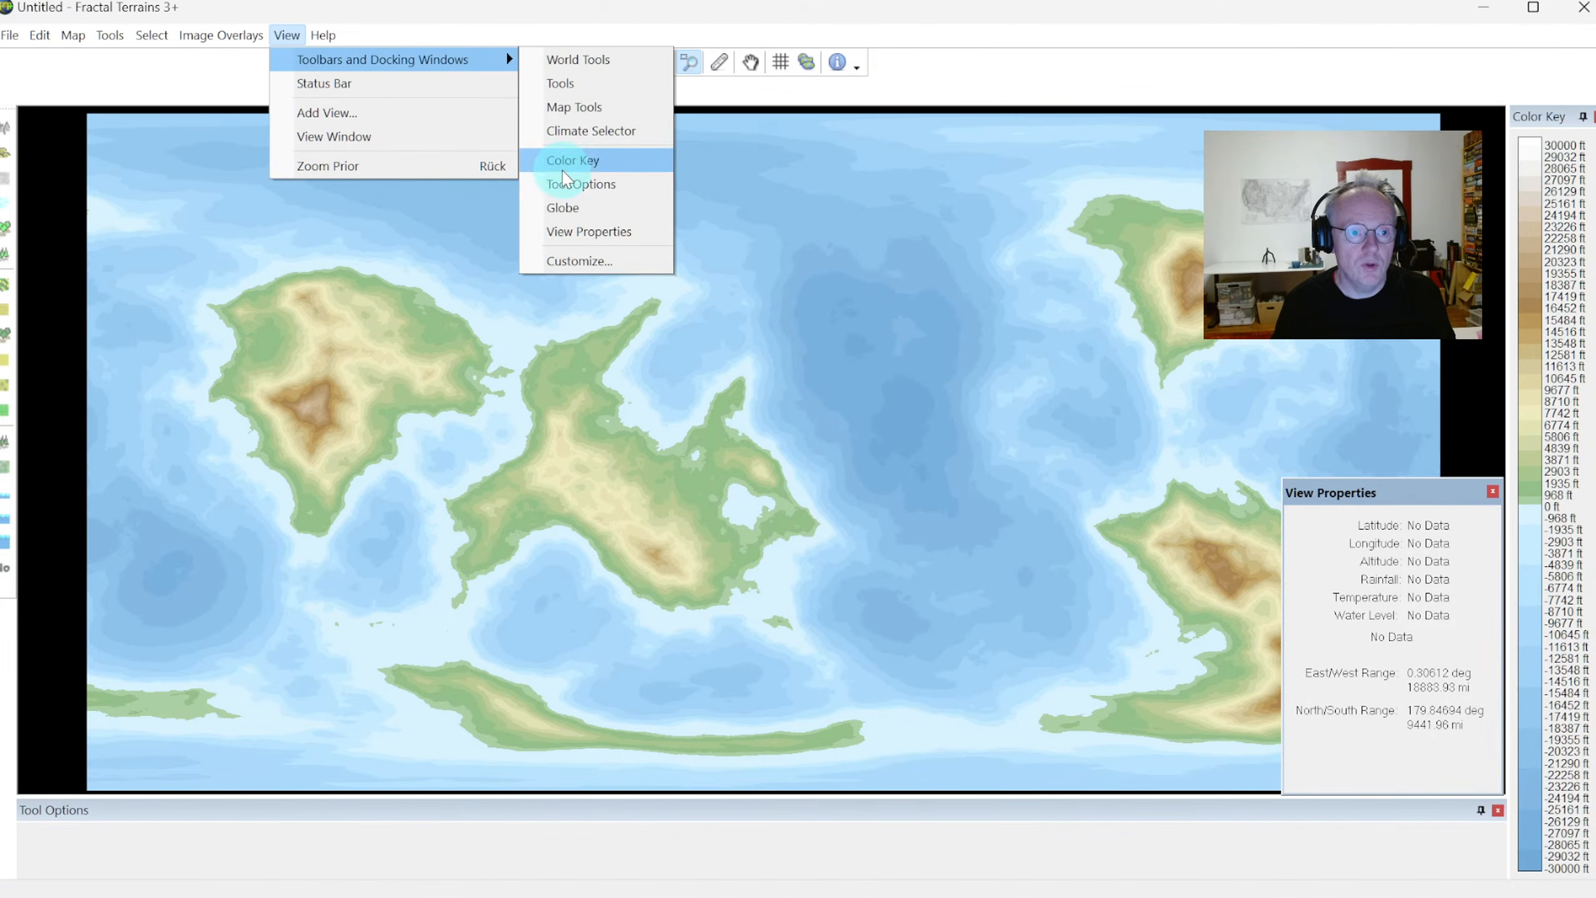
left_click(577, 237)
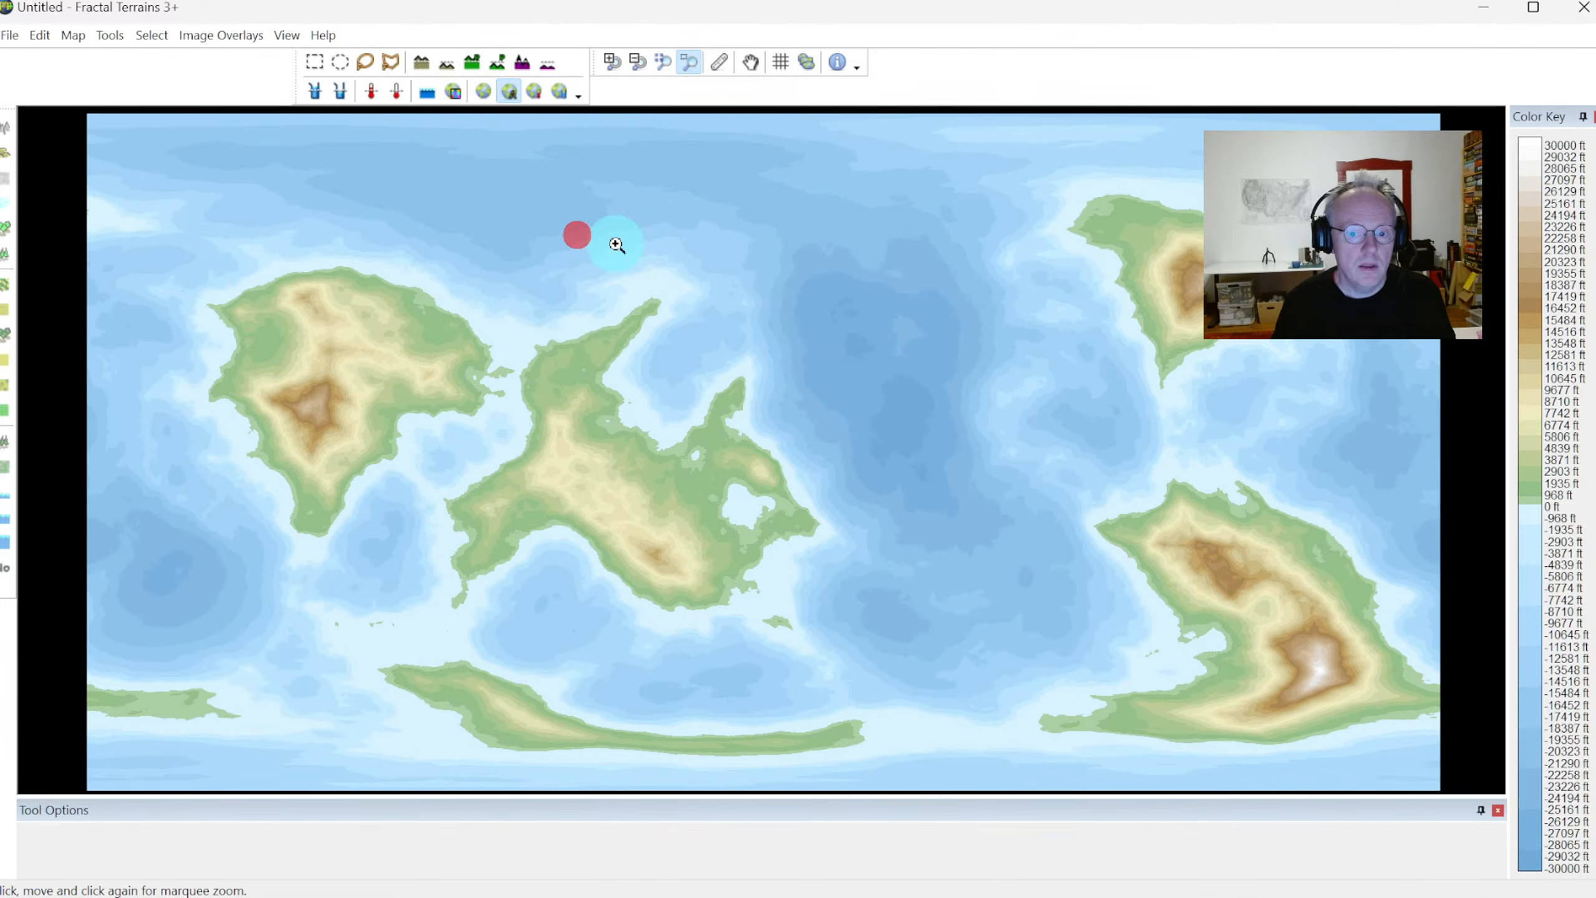
Show the Globe window again
left_click(286, 34)
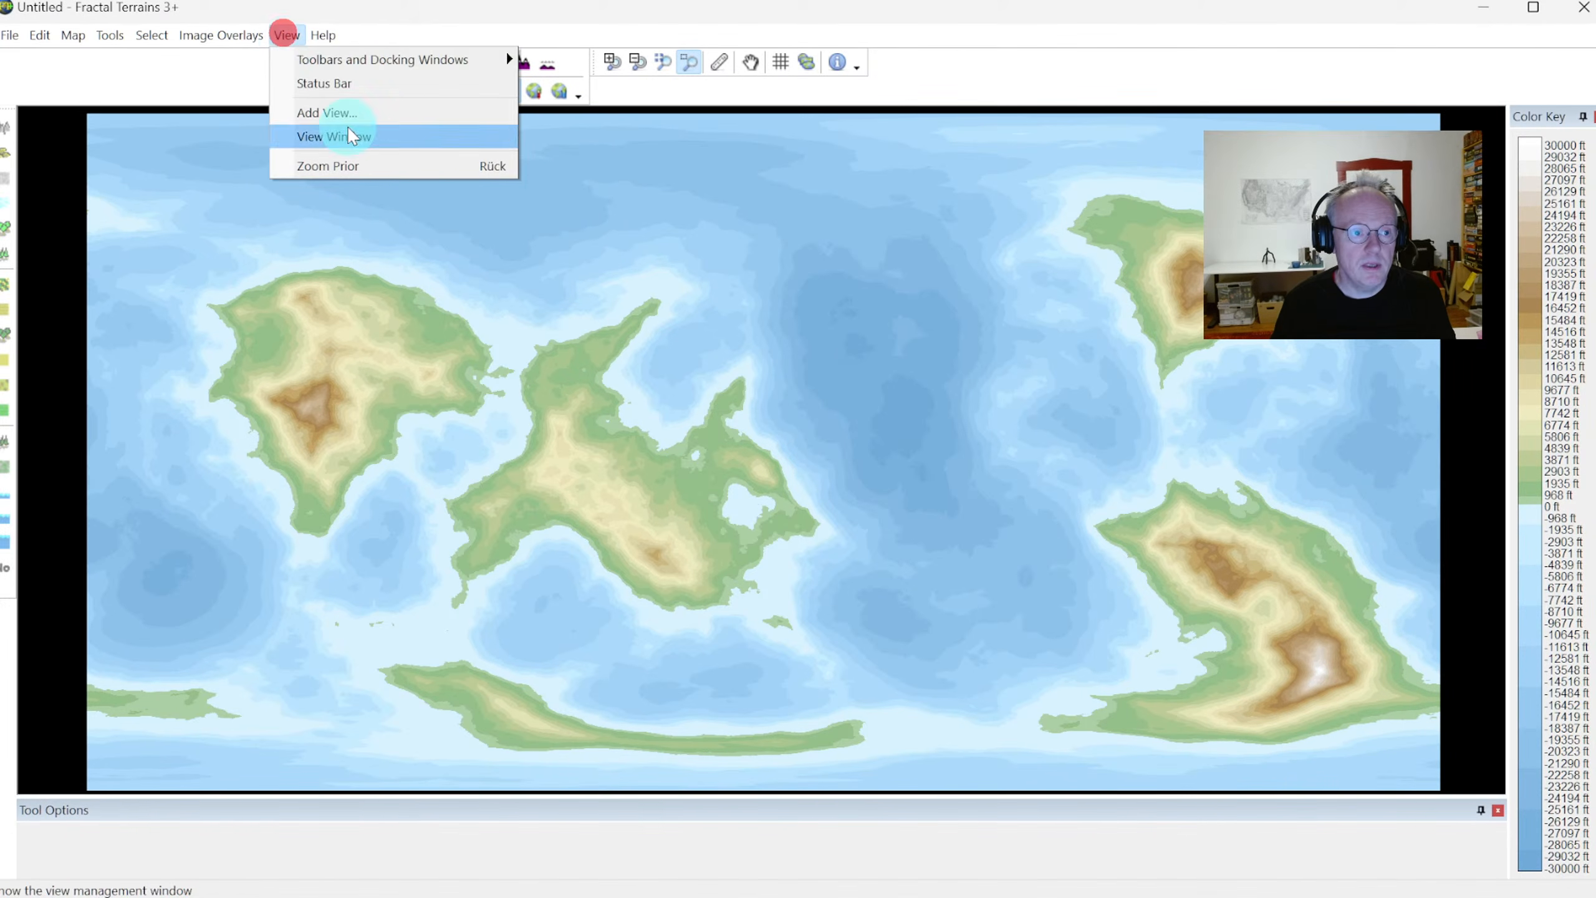
left_click(344, 61)
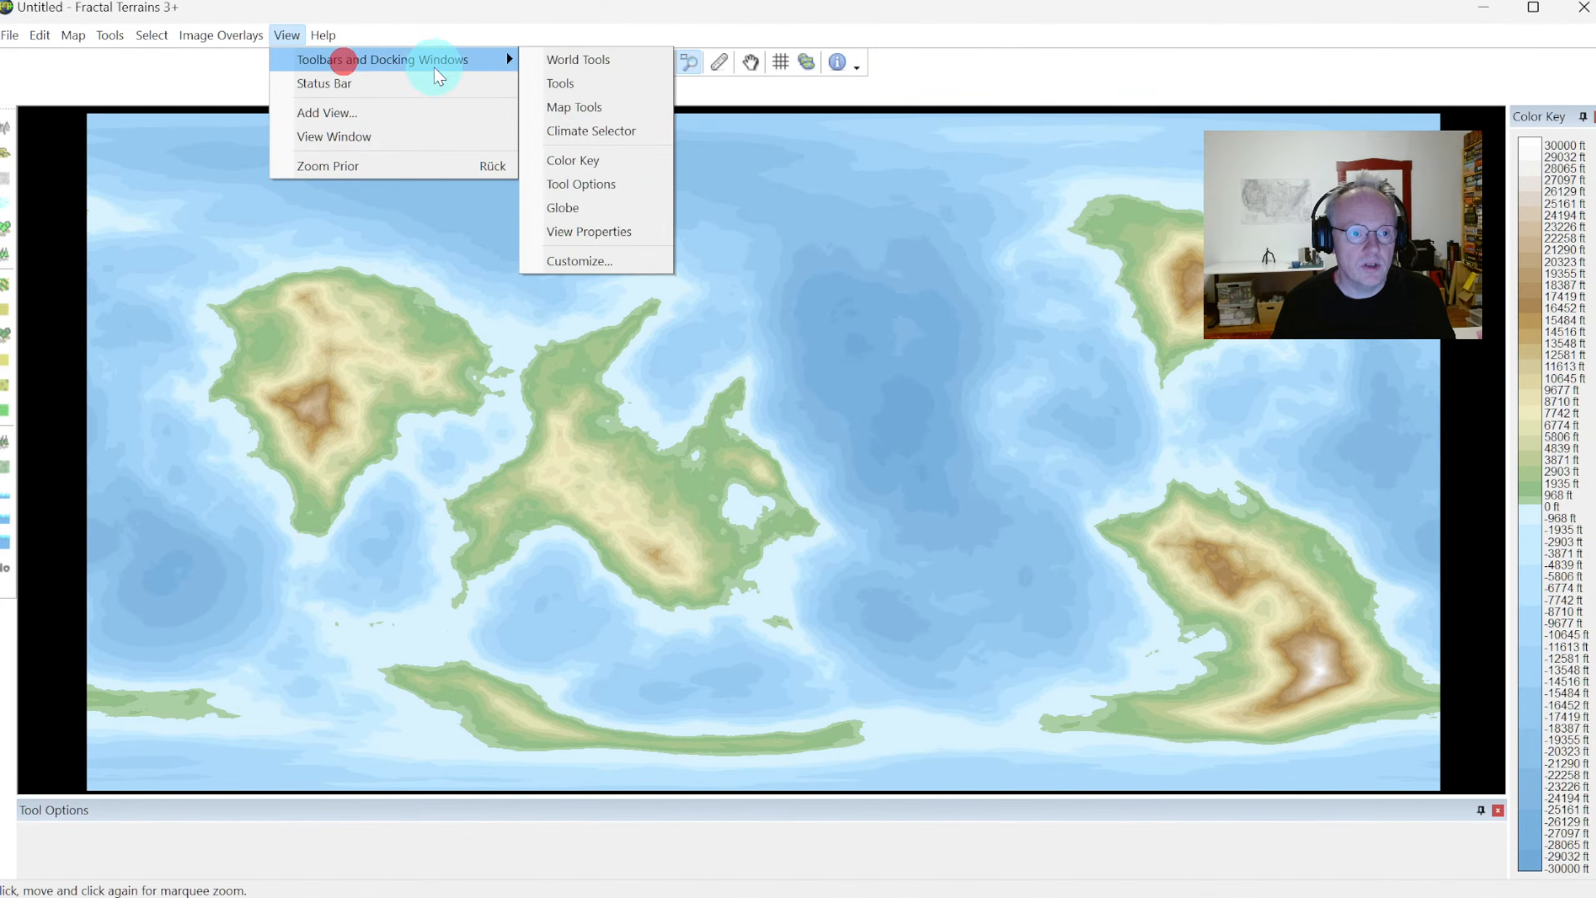
left_click(570, 208)
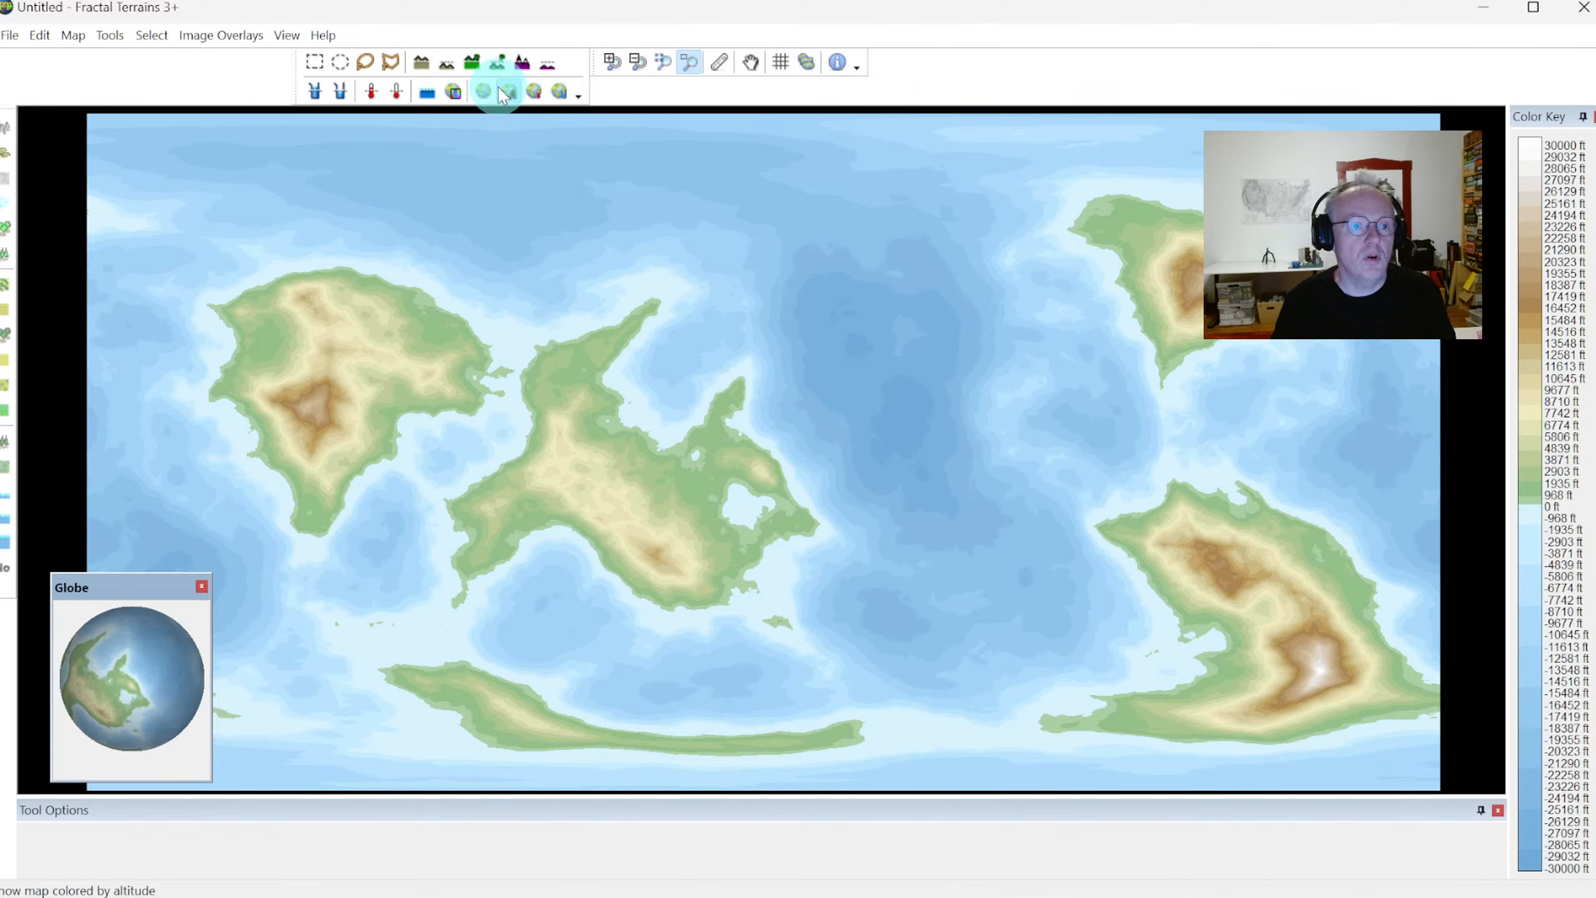
Zoom the world map in on the two western continents with the marquee zoom
left_click(692, 63)
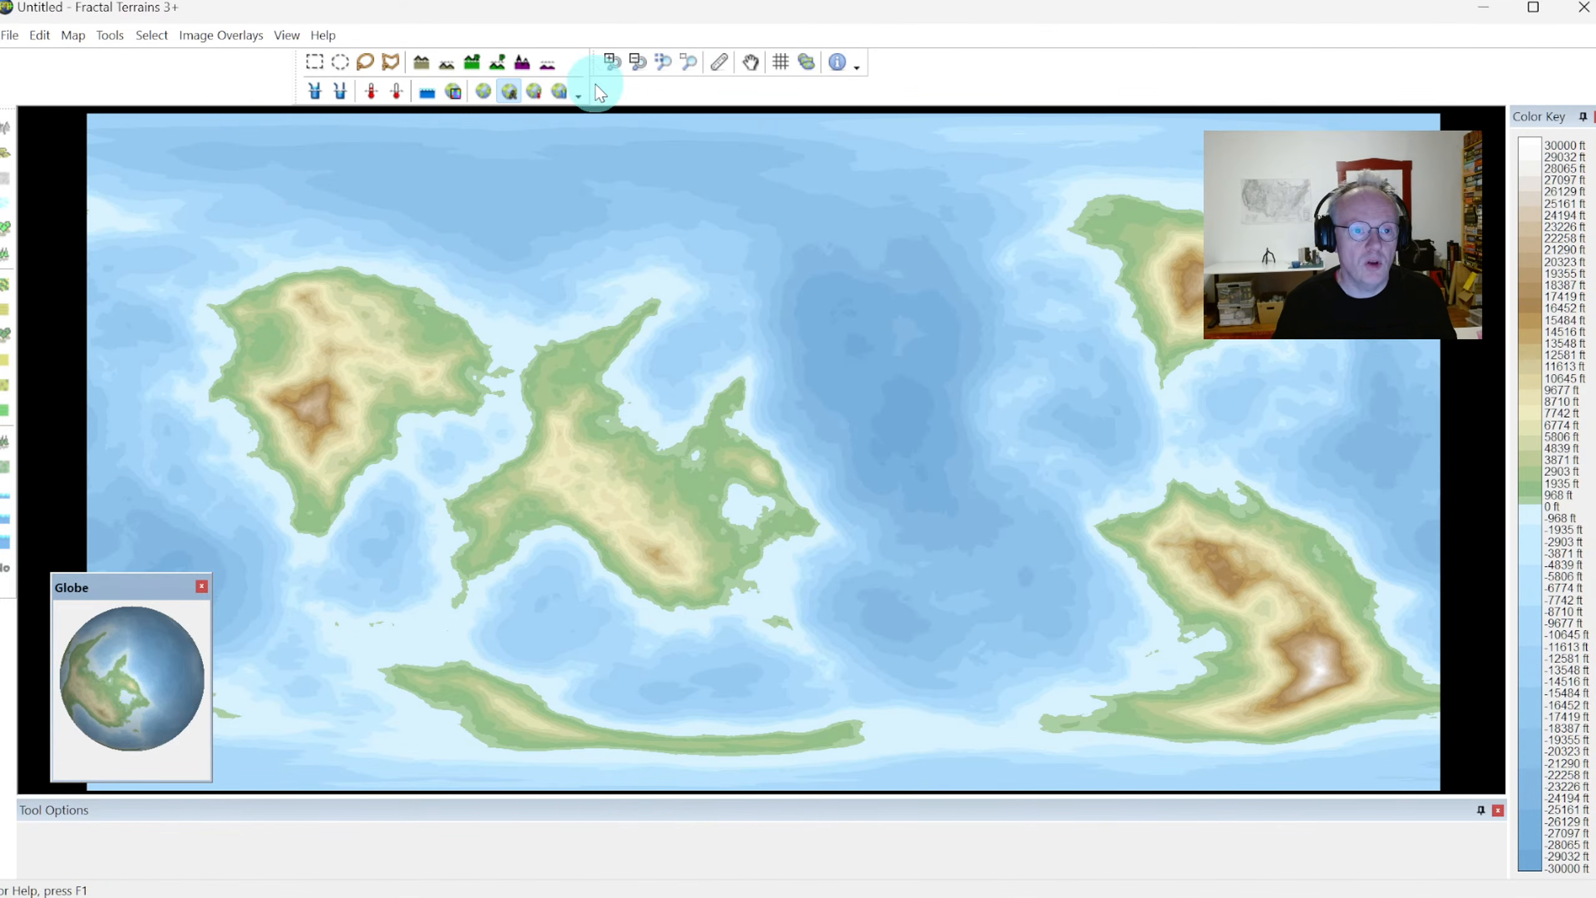
left_click(688, 62)
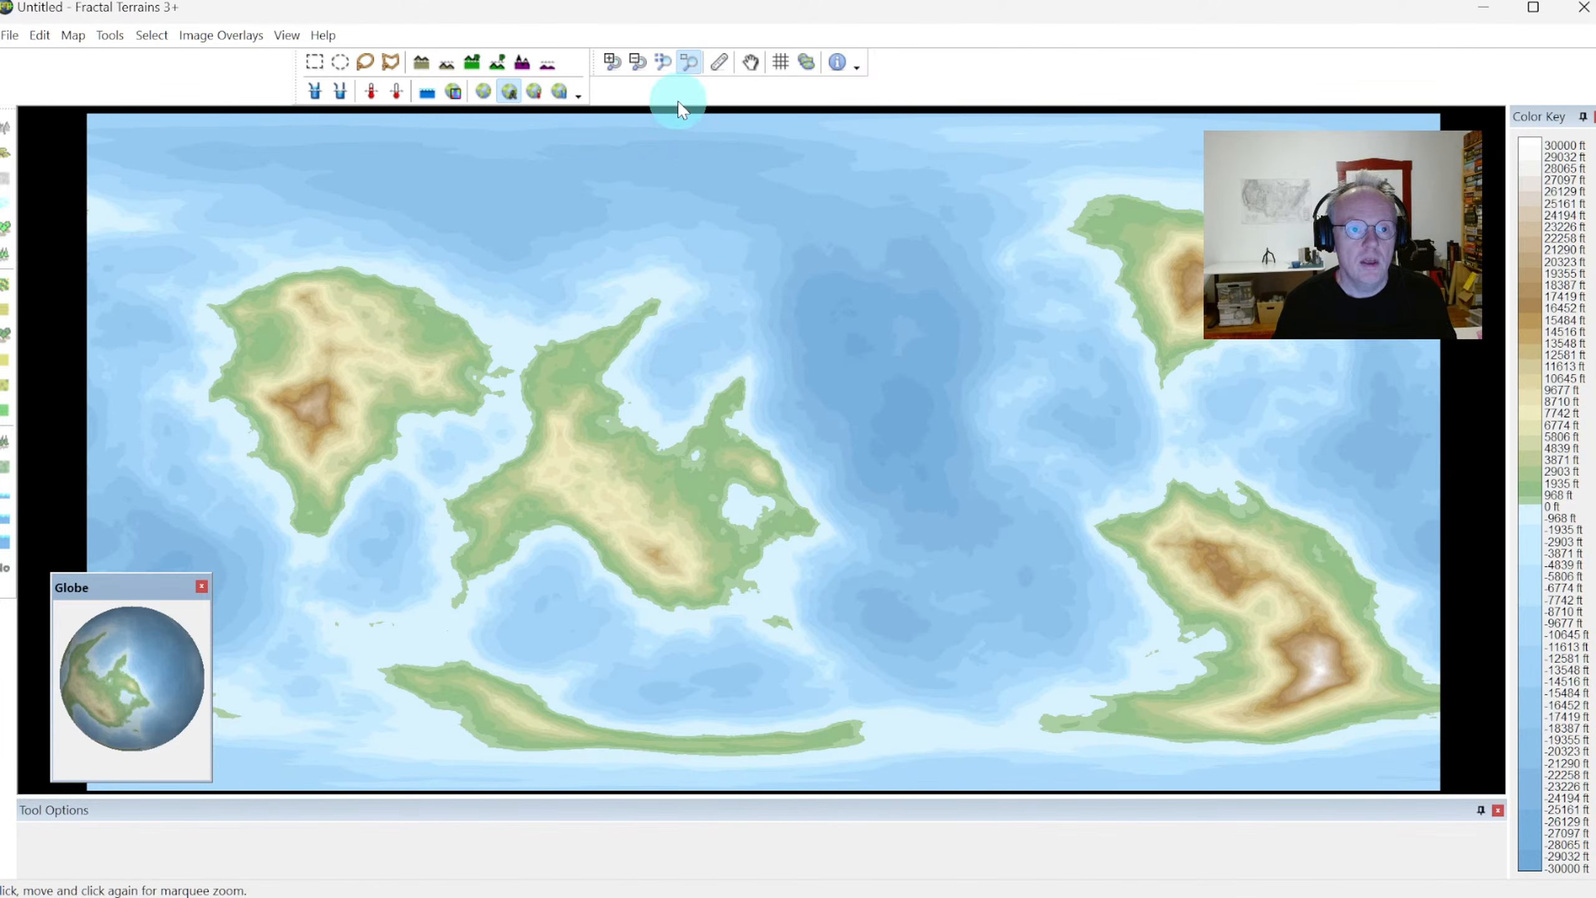
left_click(168, 229)
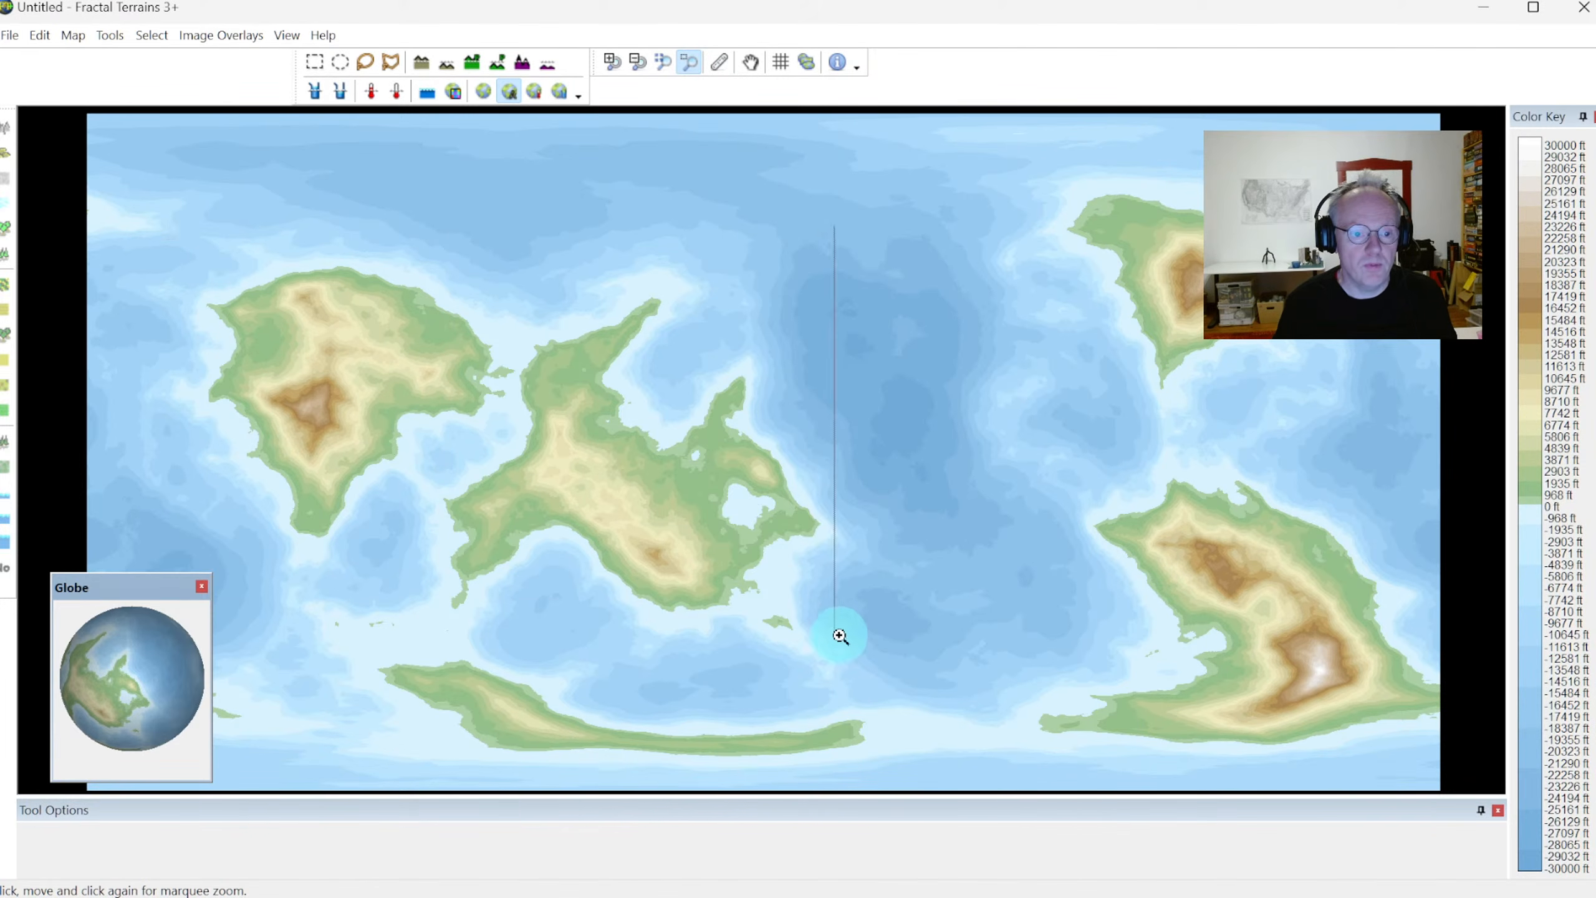
left_click(861, 662)
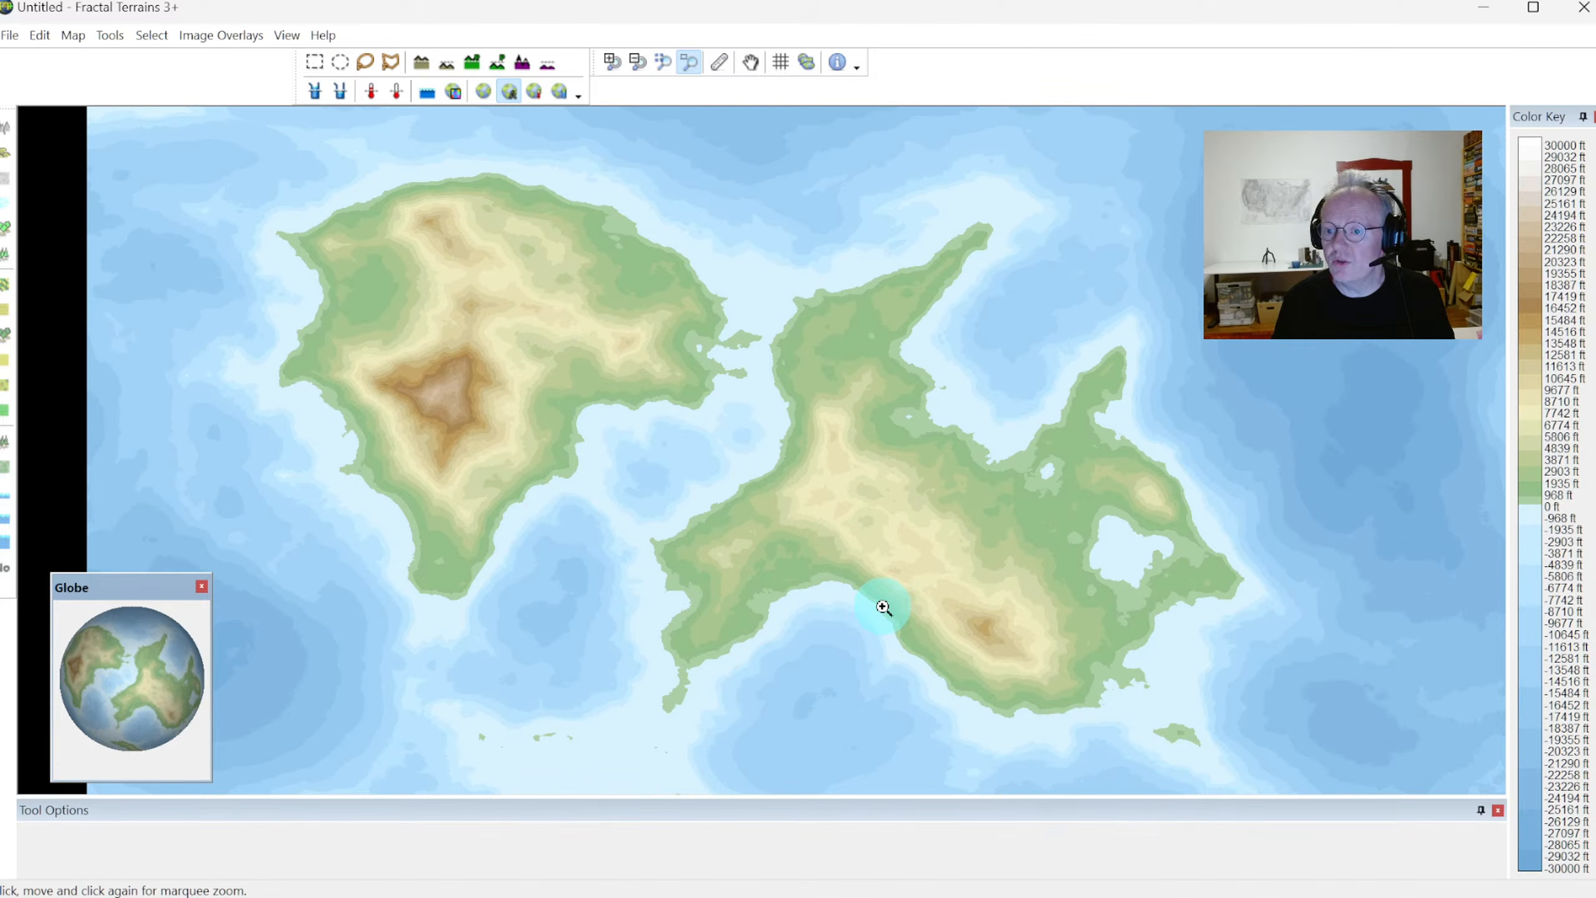
Start a Campaign Cartographer file export, look through the export settings, and choose the _CC3+ Jerion setting
left_click(13, 35)
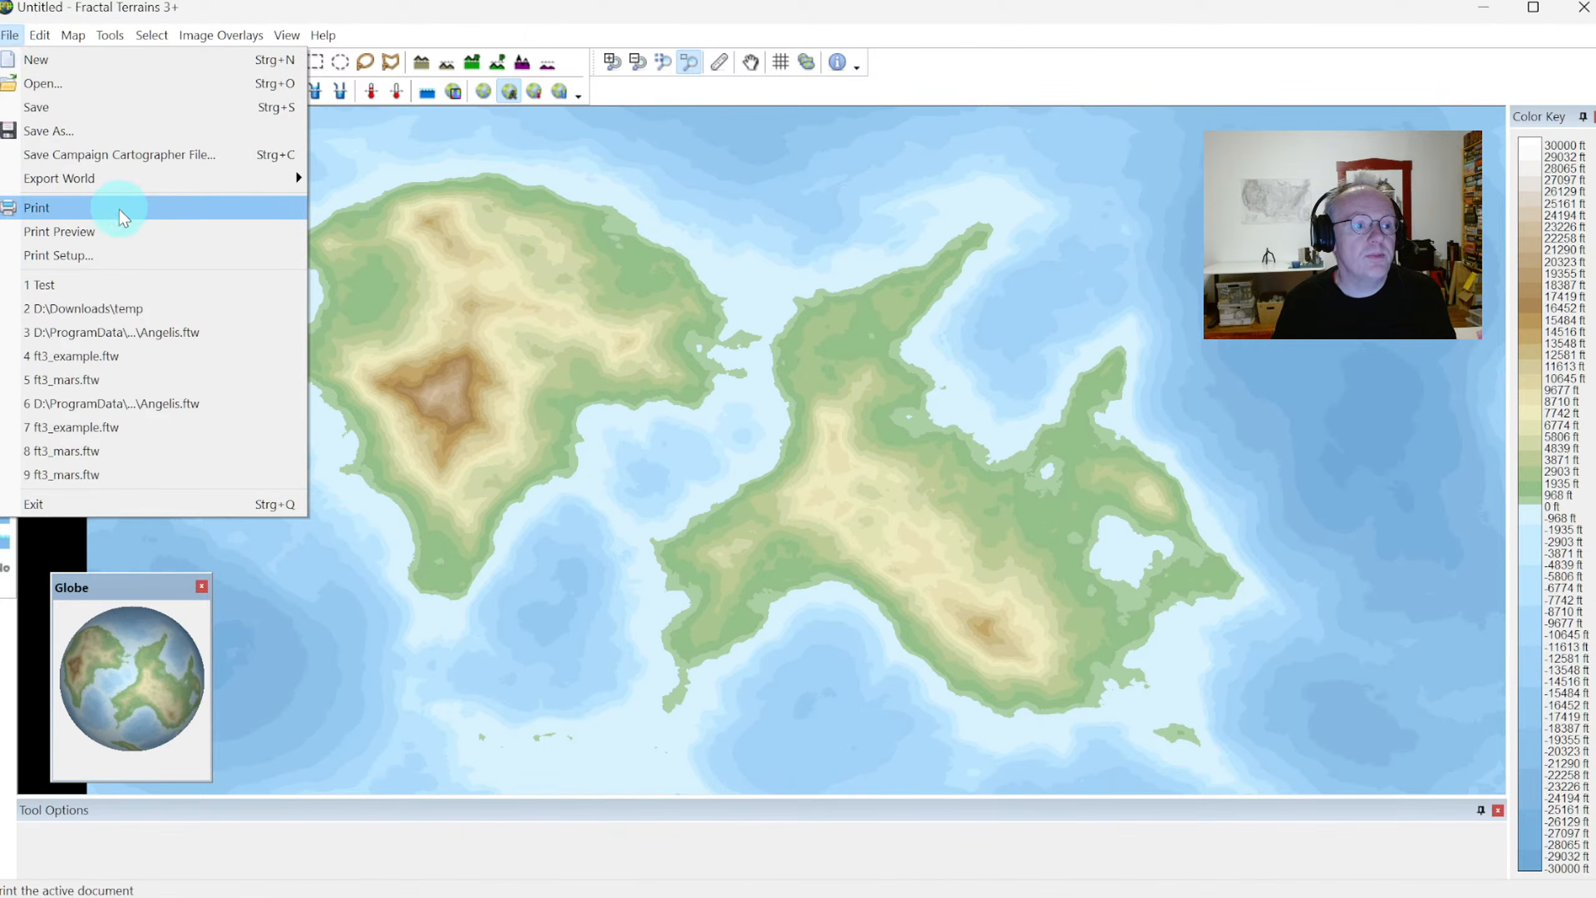
mouse_move(107, 183)
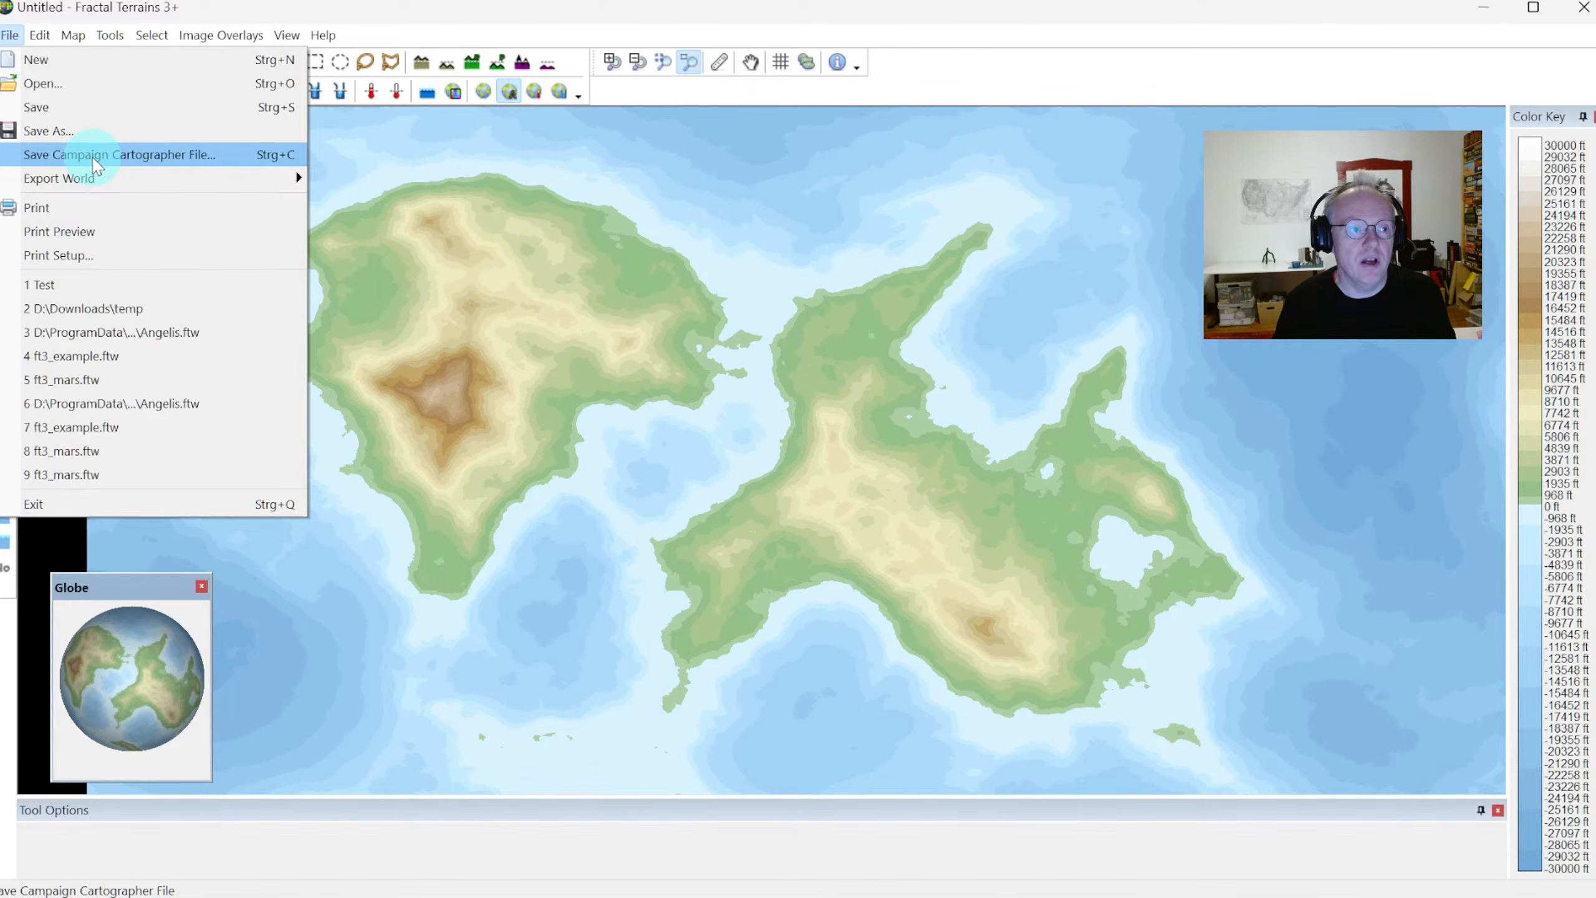
left_click(95, 157)
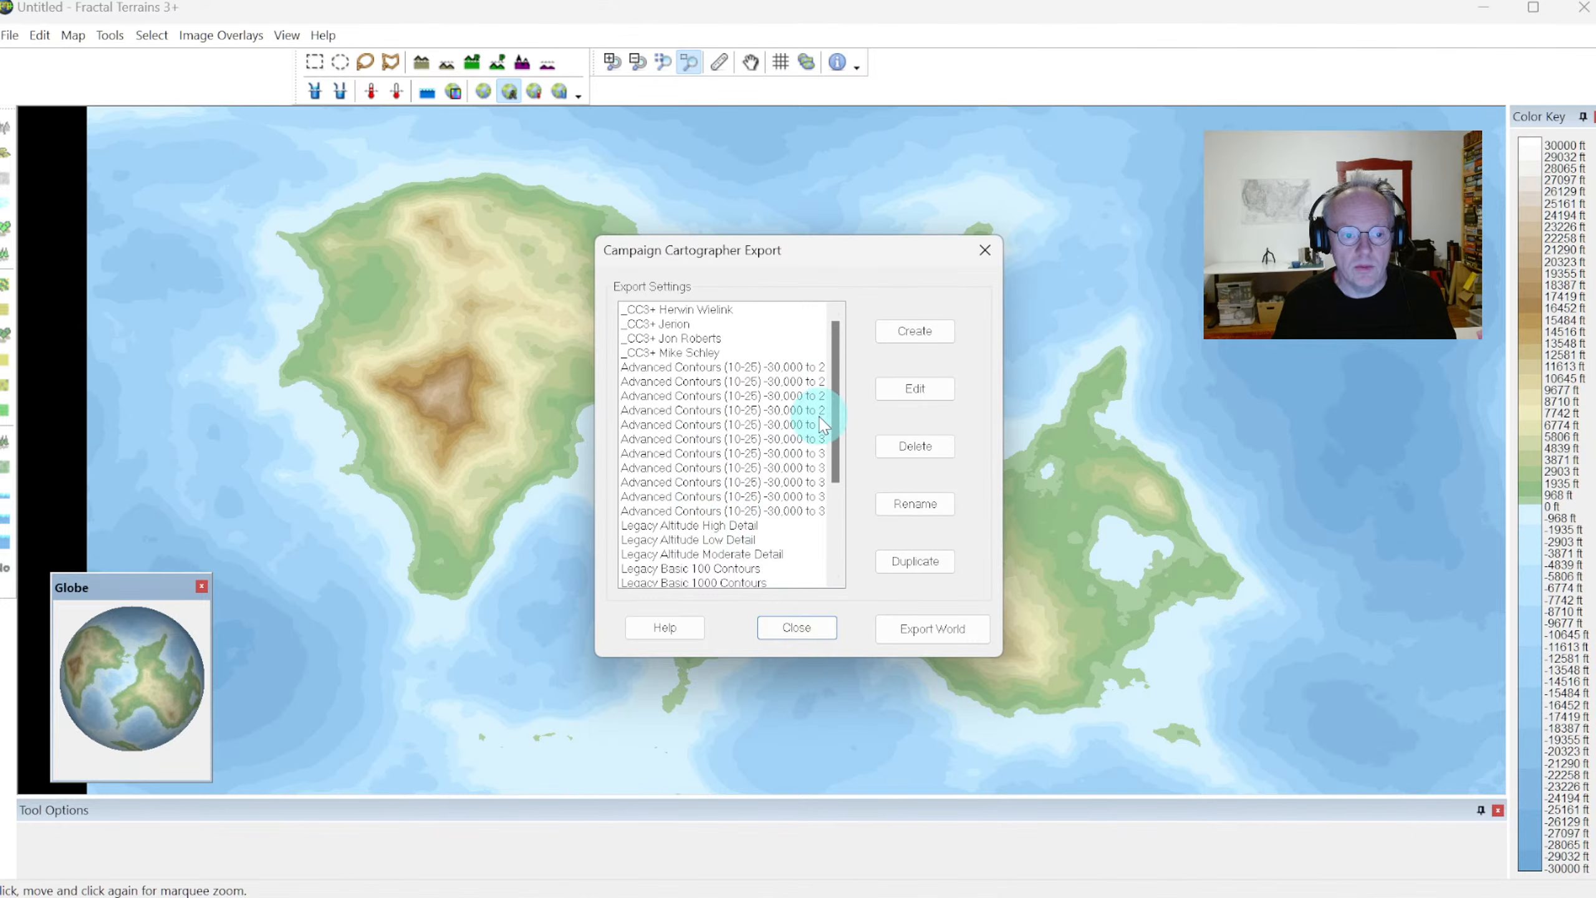
left_click_drag(835, 377, 810, 531)
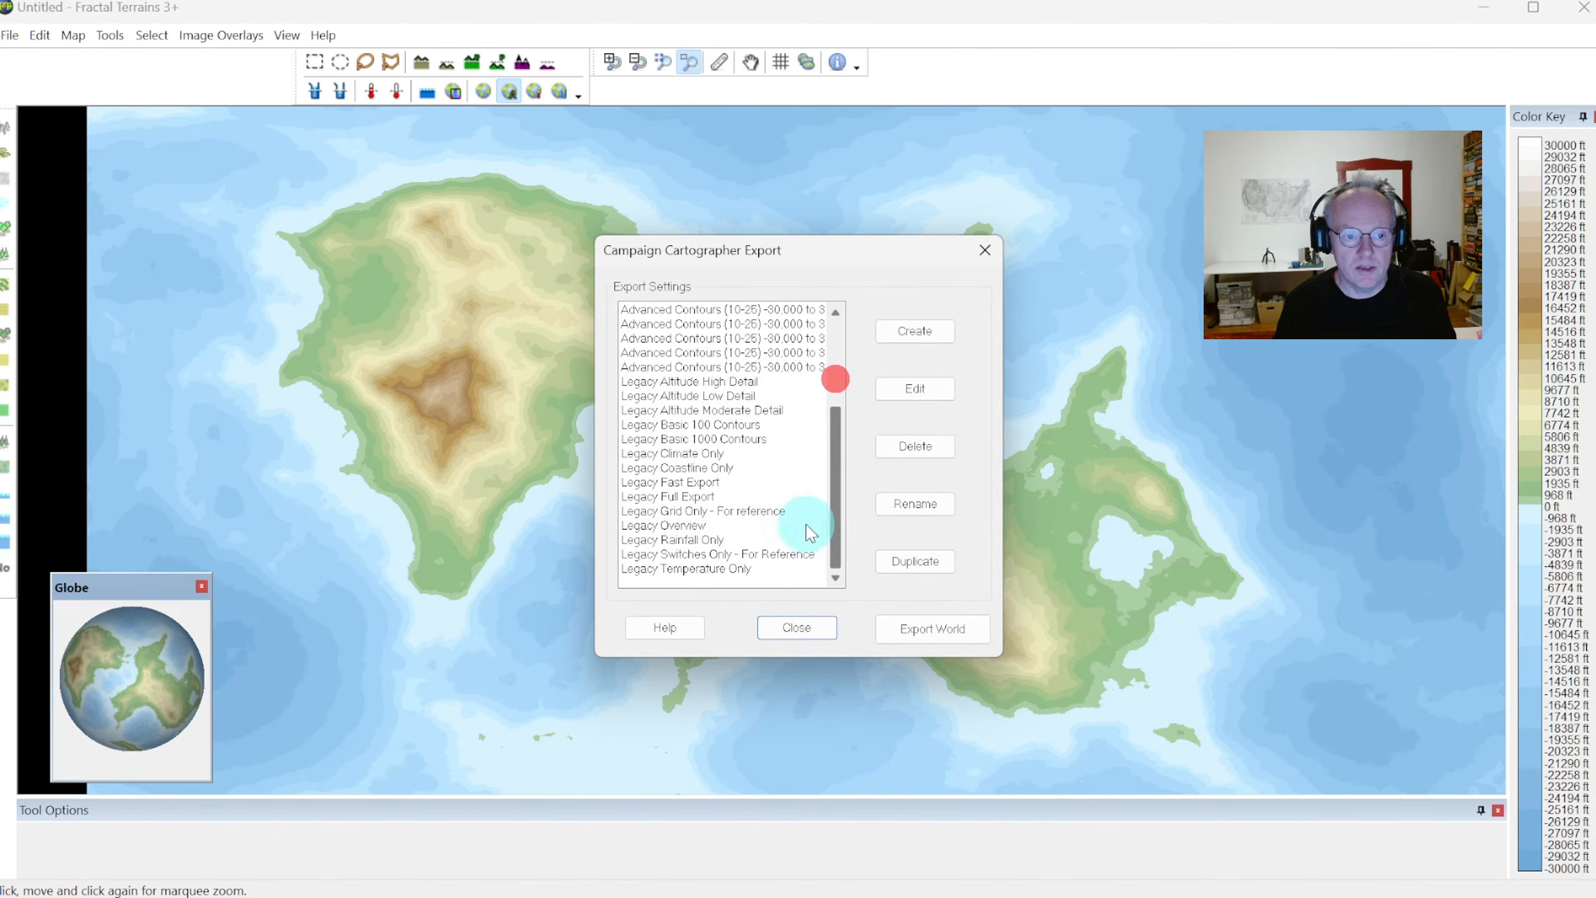
left_click_drag(835, 470, 859, 372)
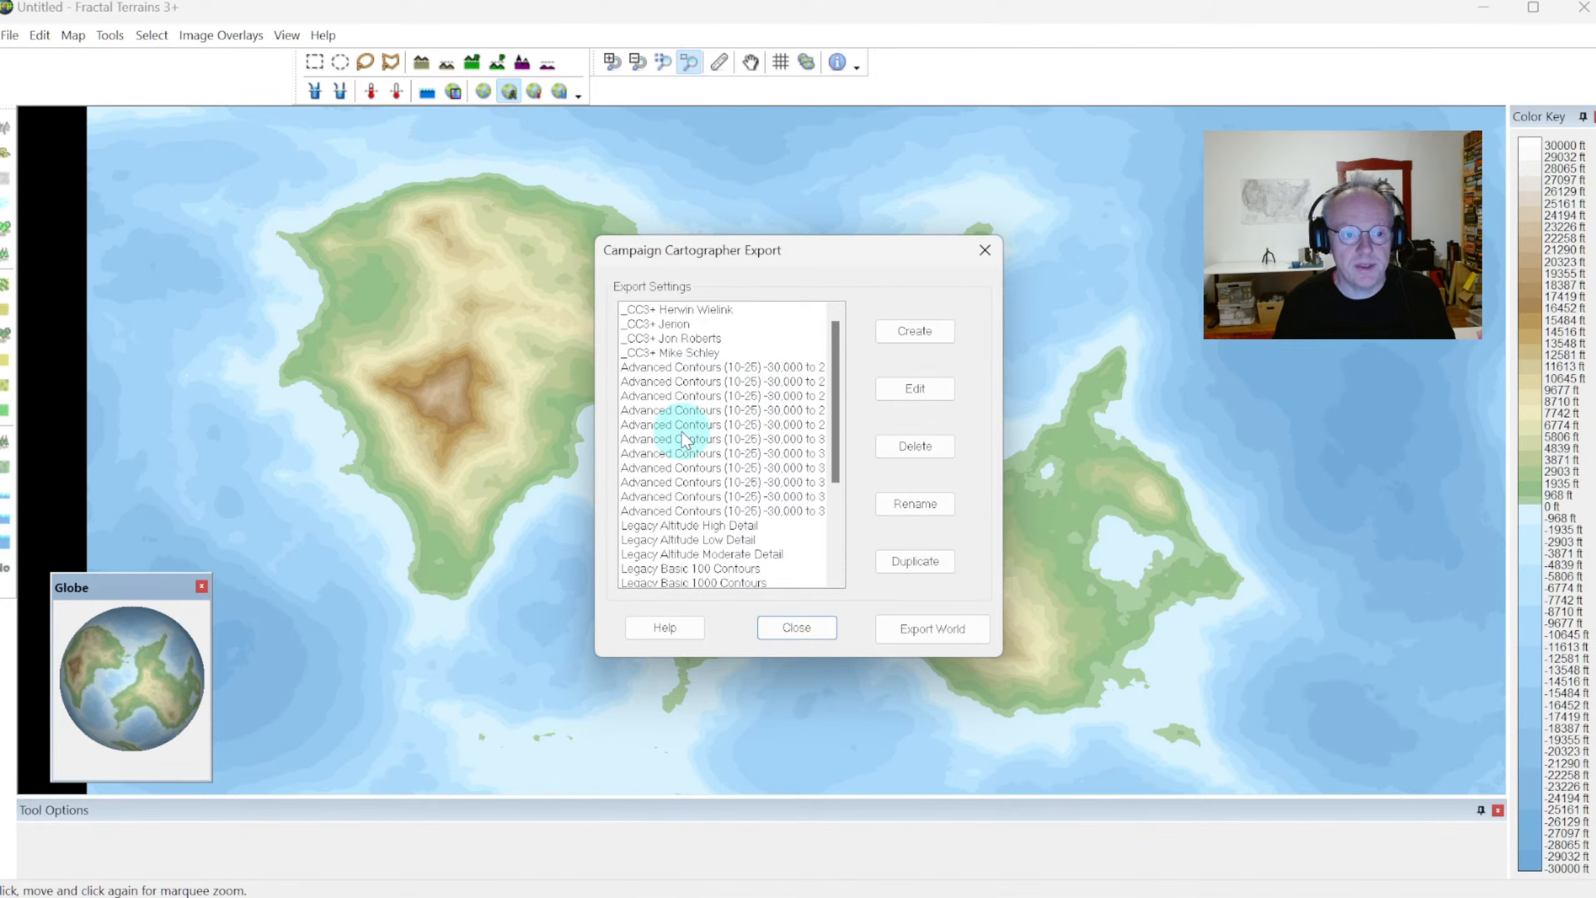
left_click(661, 323)
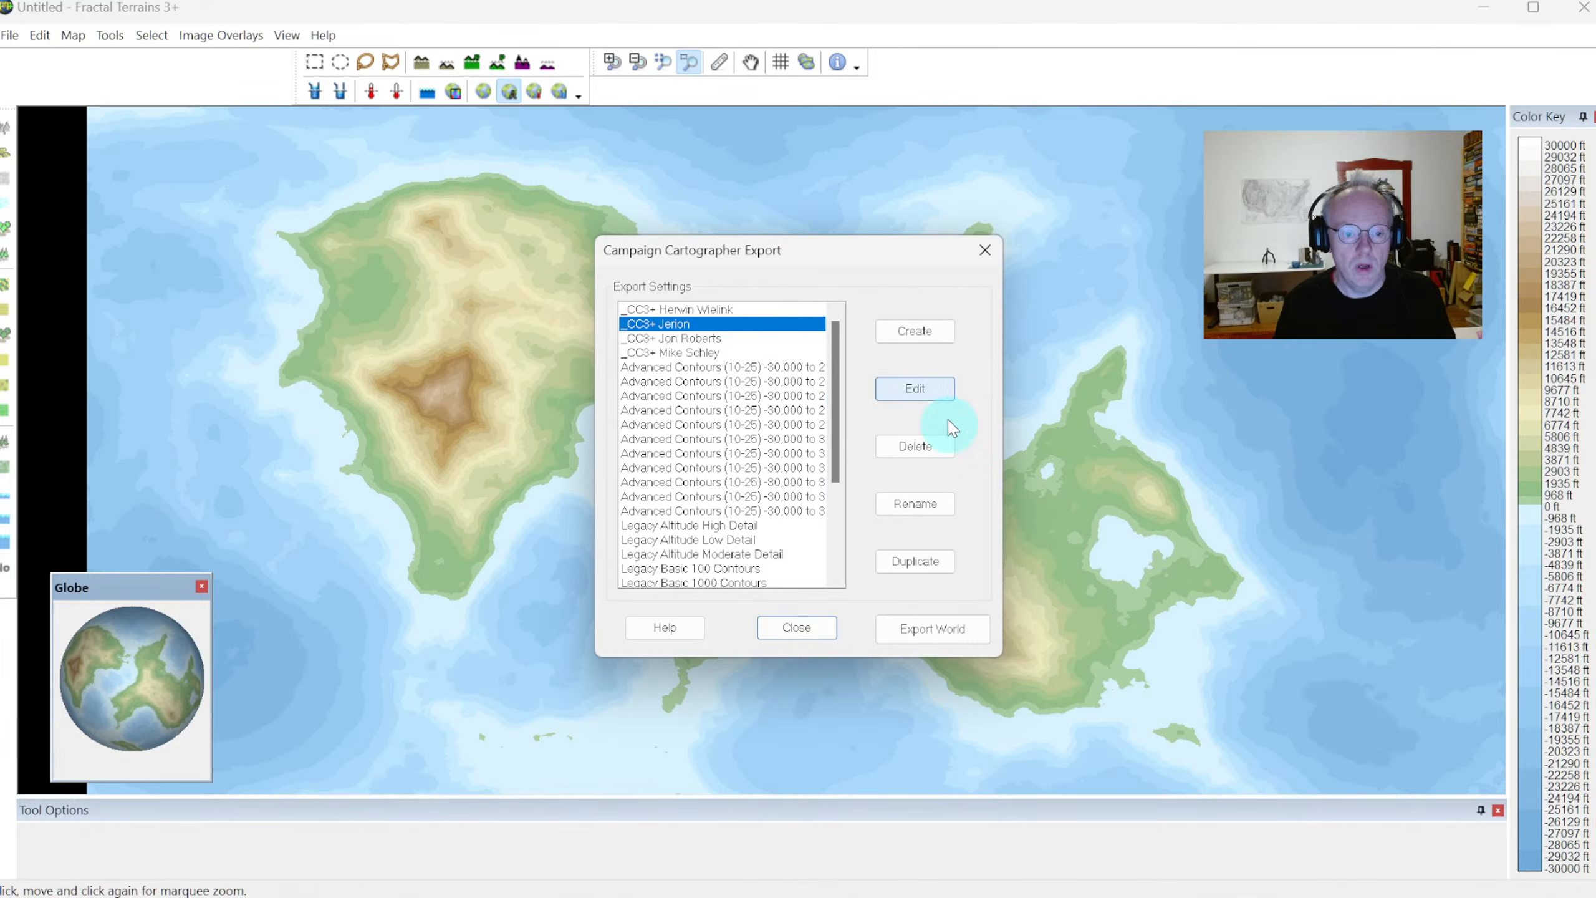
Export the world as MyWorld.fcw into the folder "154 - FT3+ to CC3+", and close the export dialog
left_click(915, 629)
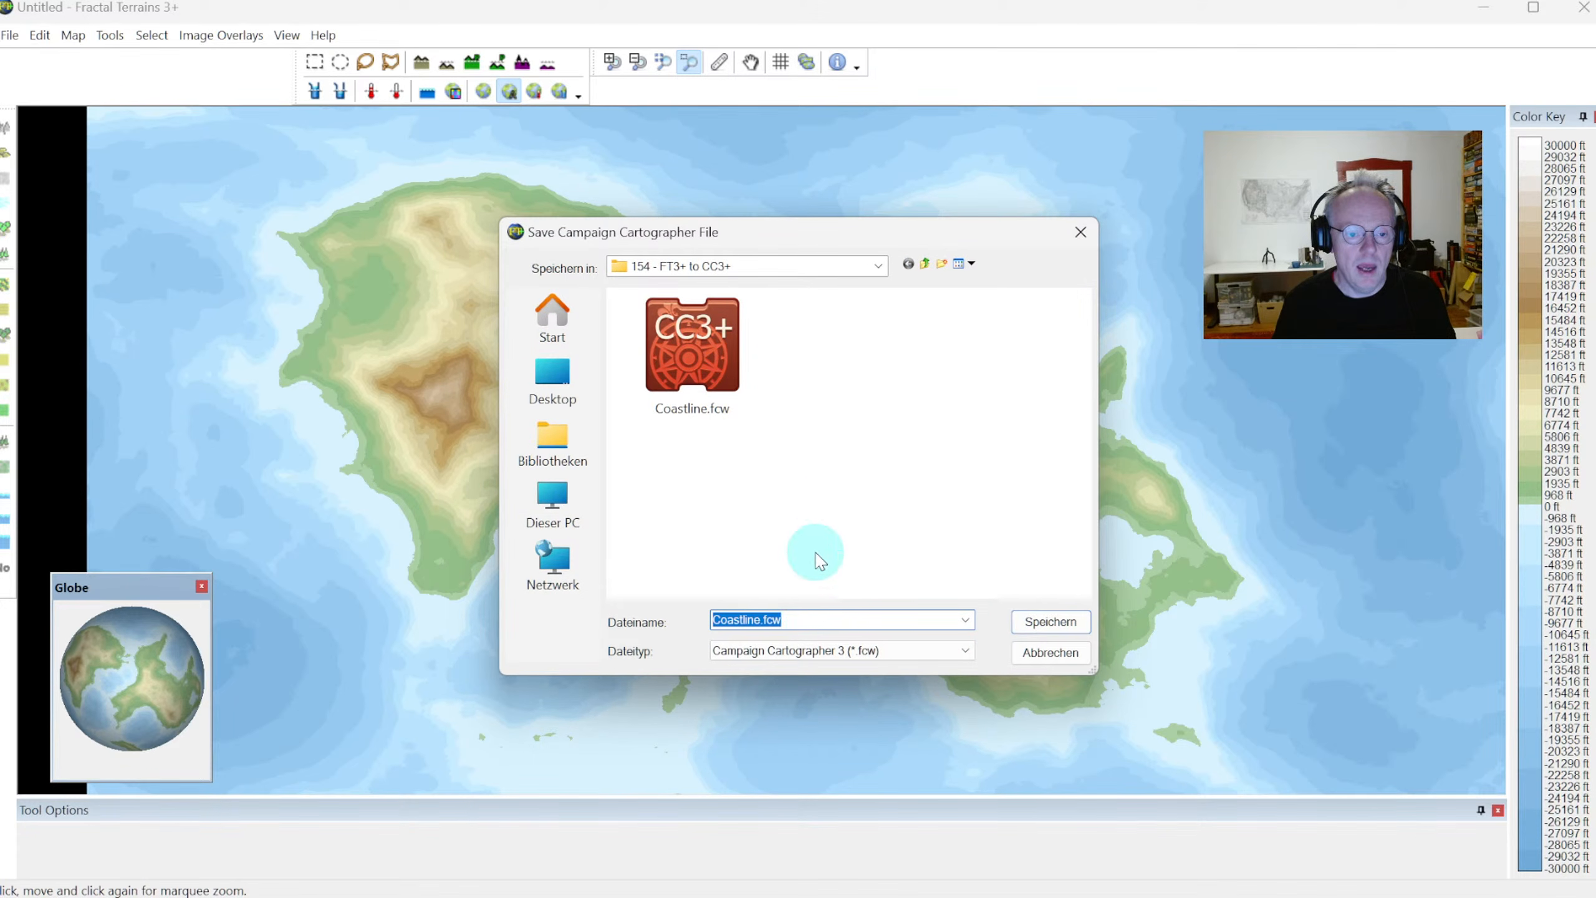
left_click_drag(832, 621, 701, 617)
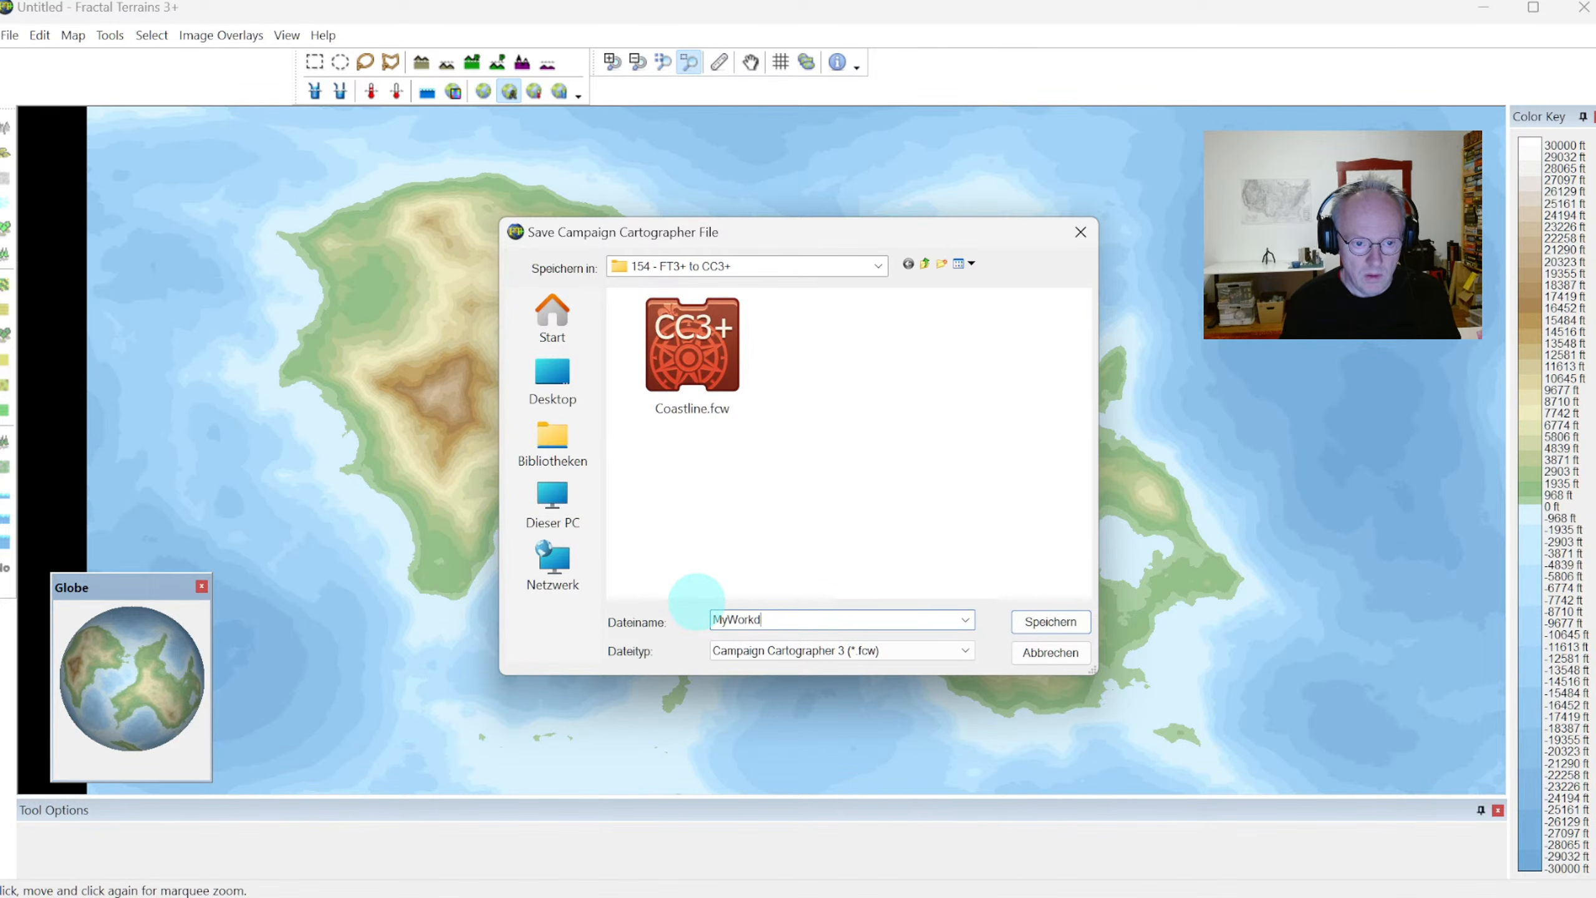
key("Return")
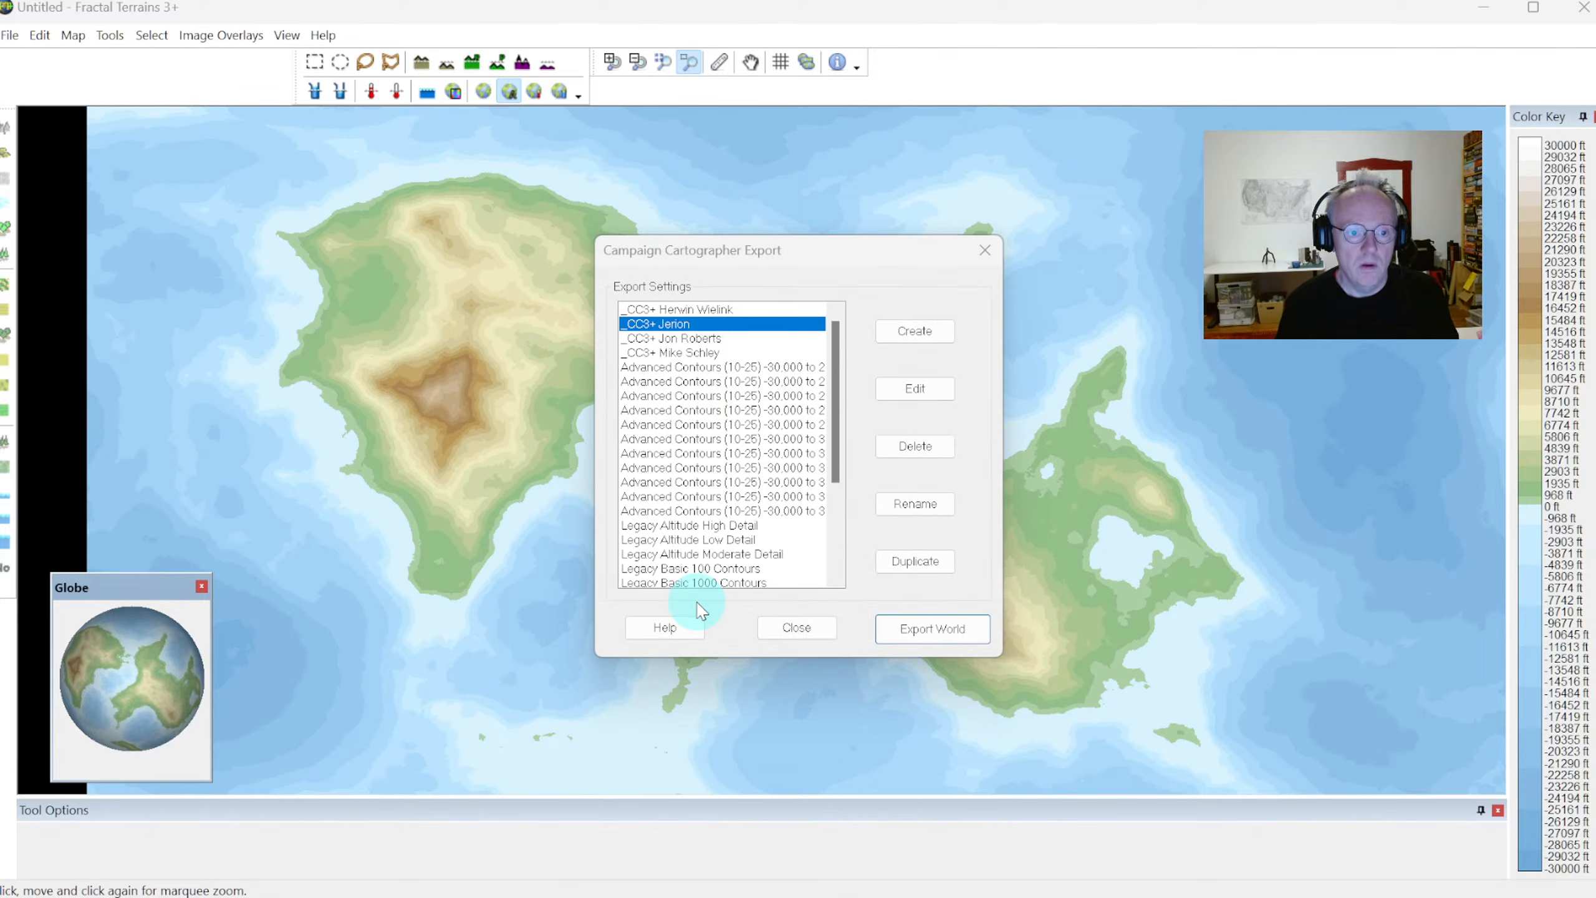
left_click(977, 252)
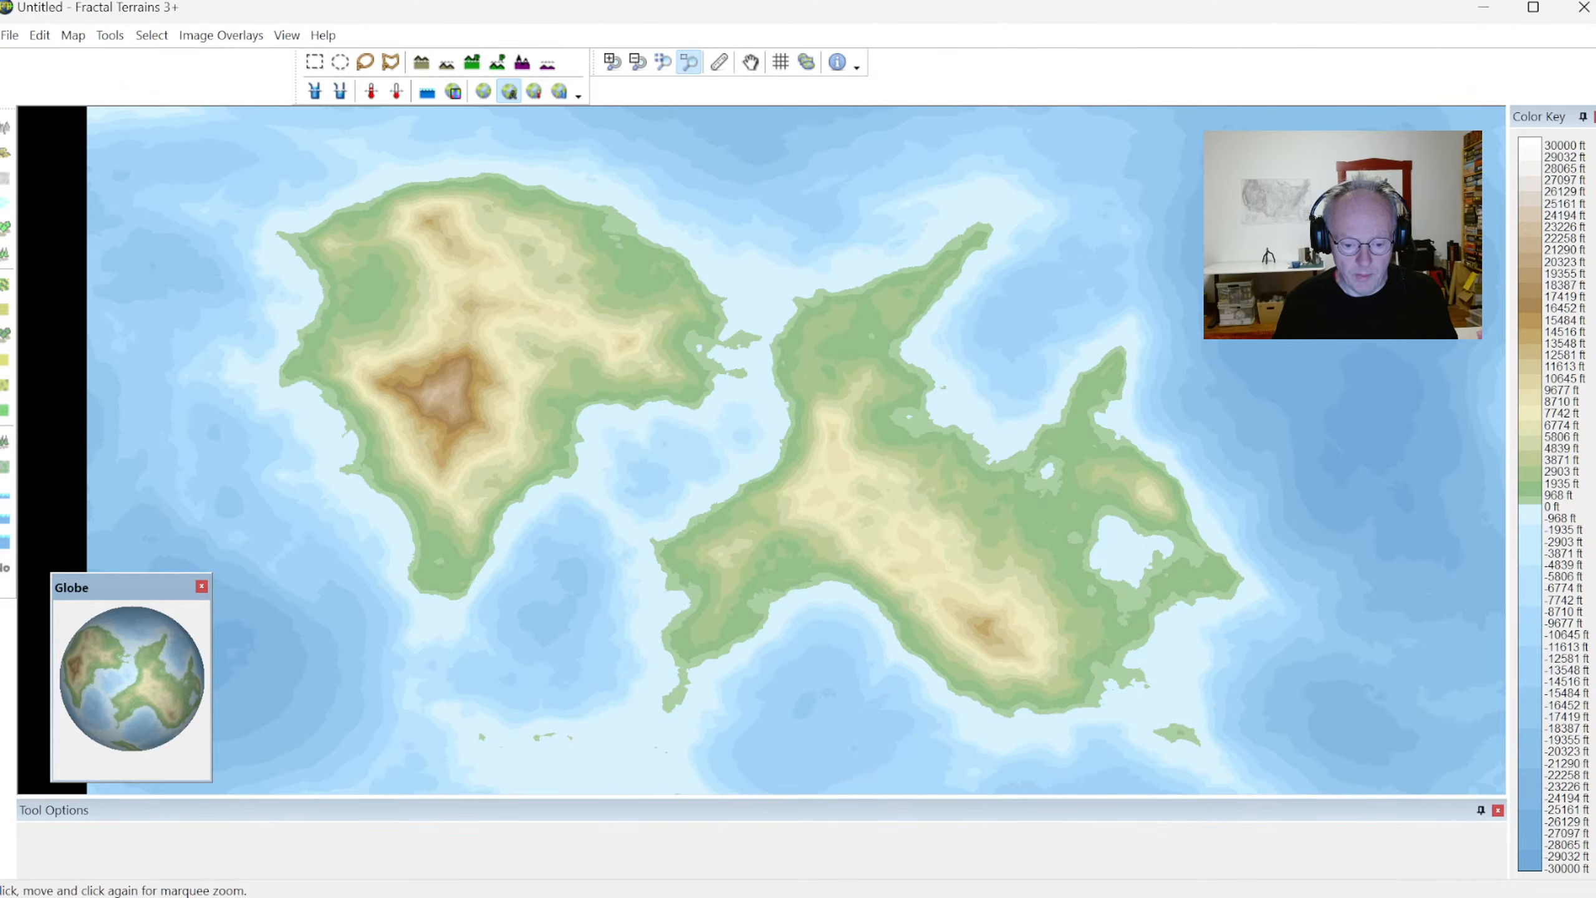
Switch to File Explorer and open the exported MyWorld.fcw in Campaign Cartographer 3+
key("alt+Tab")
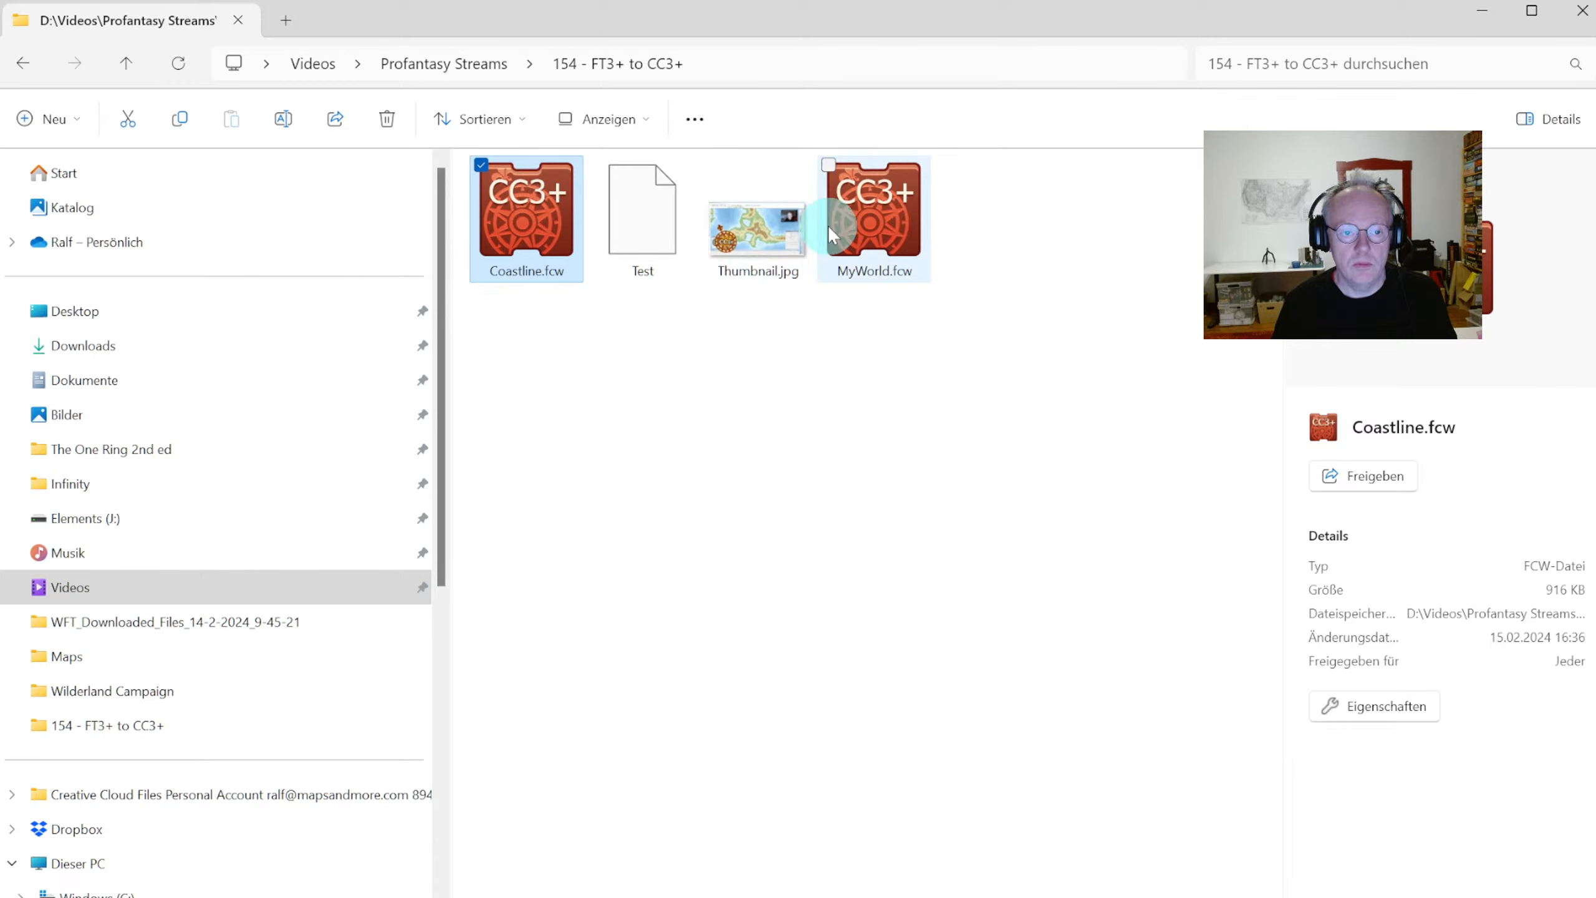
mouse_move(910, 242)
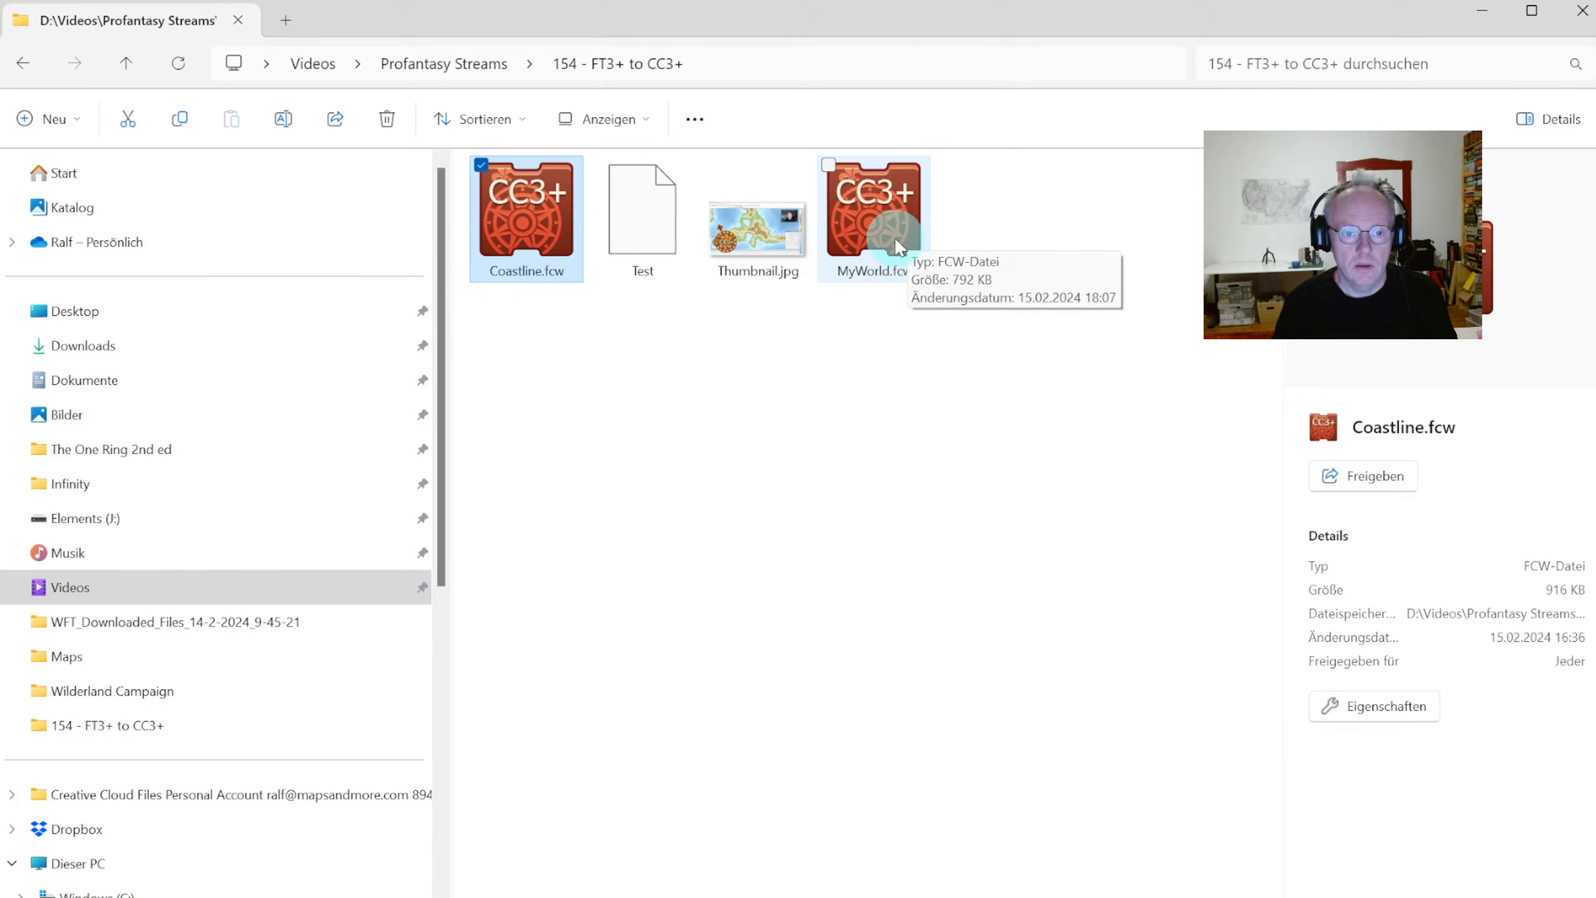
double_click(876, 257)
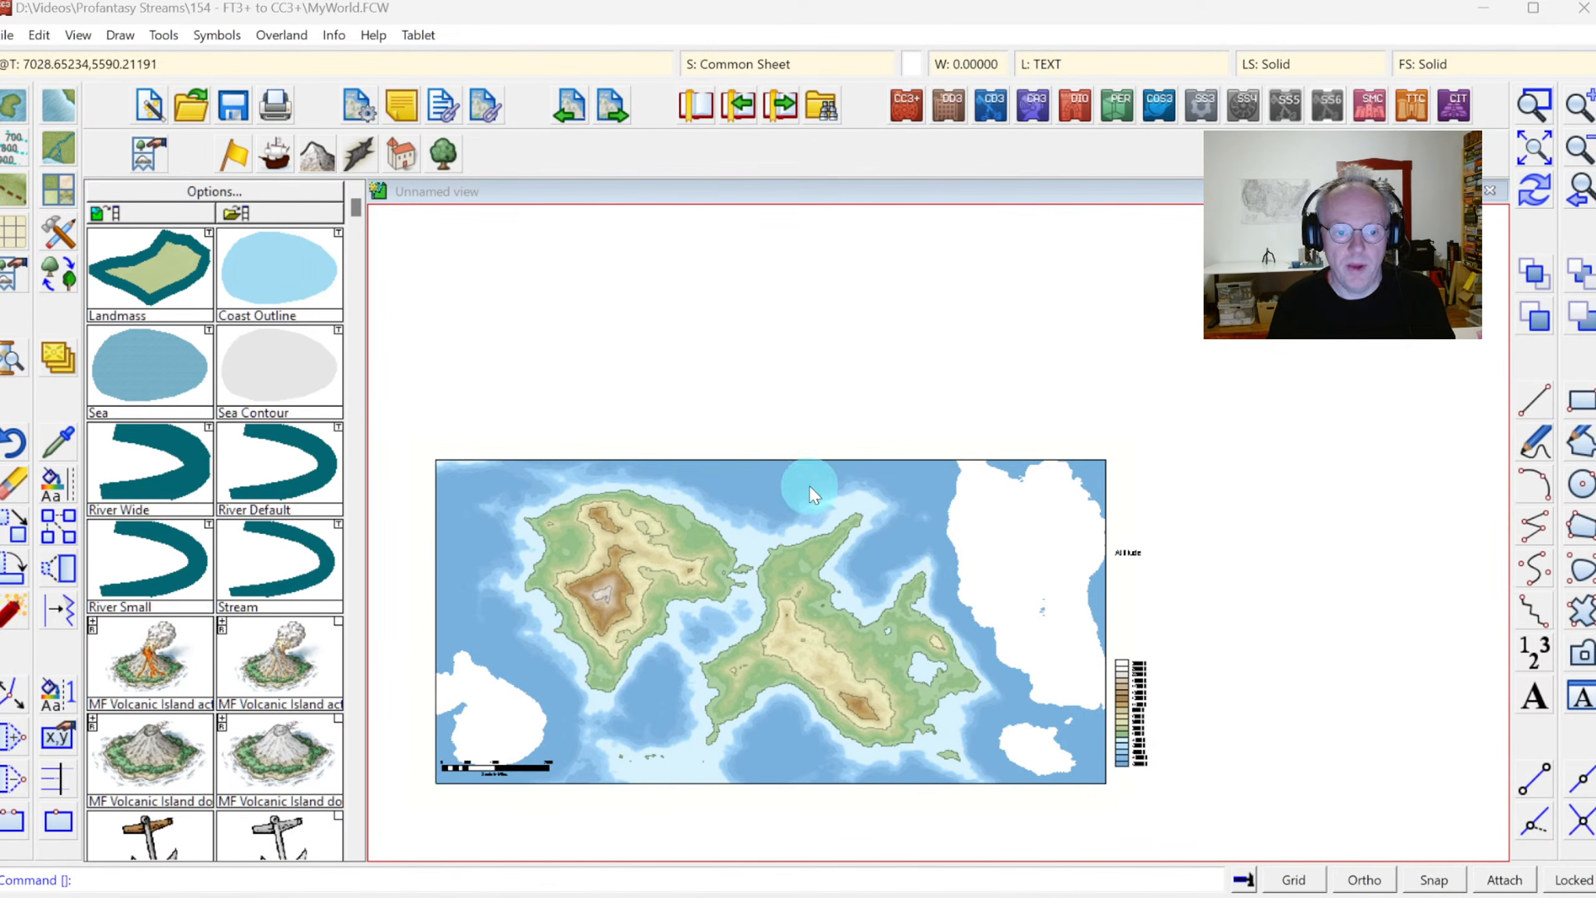
Examine the exported map as a whole and the two continents up close, ending on the full map extents
left_click(1533, 150)
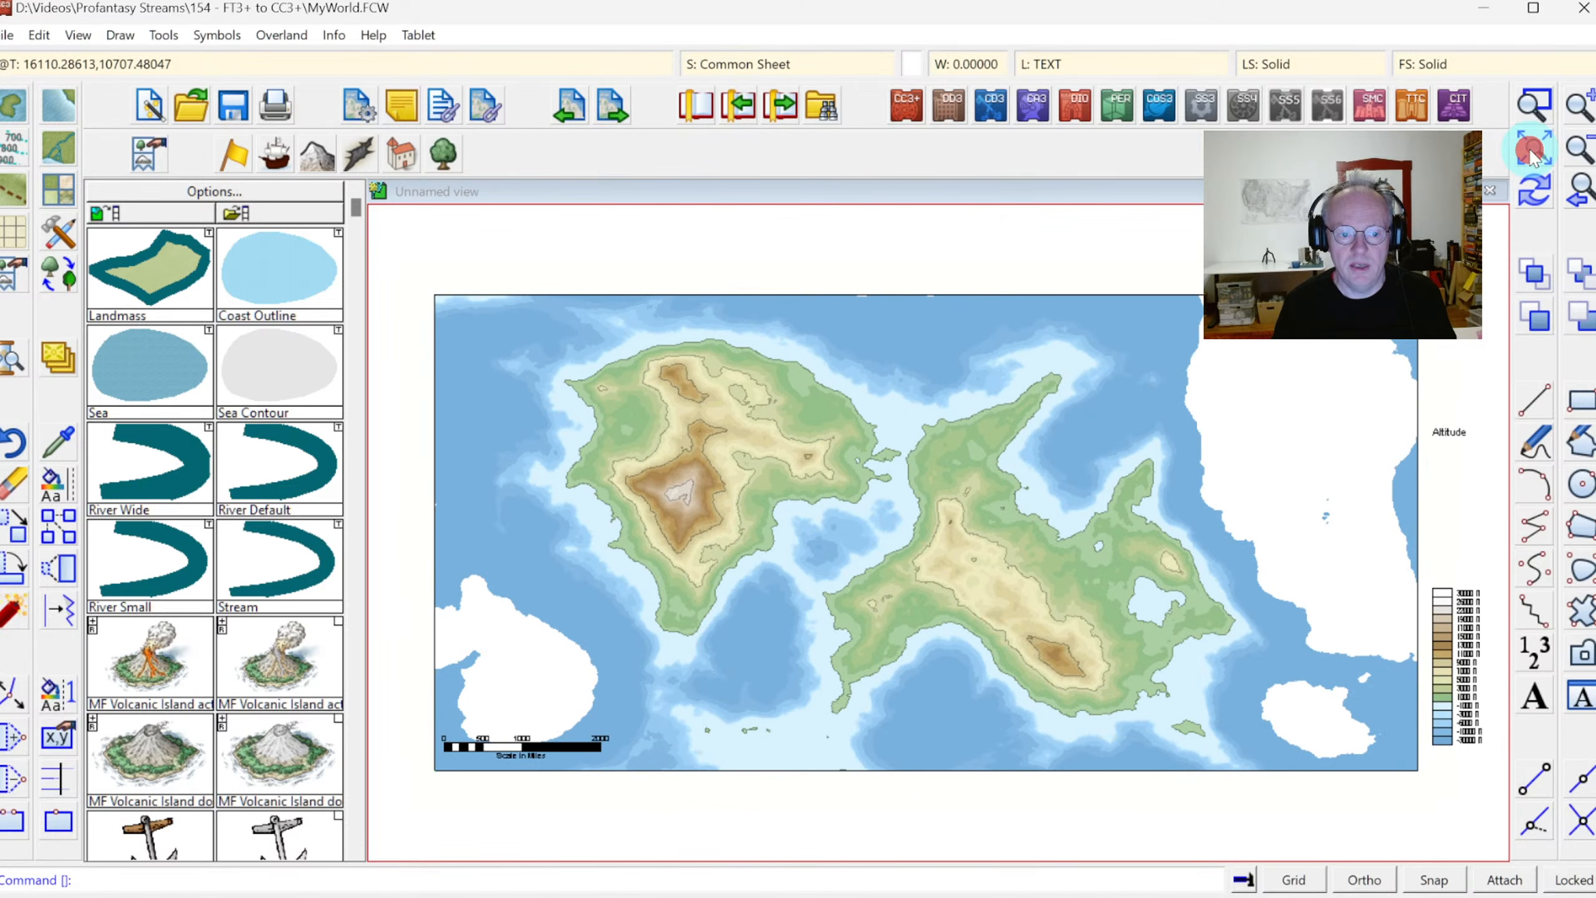
left_click(1530, 104)
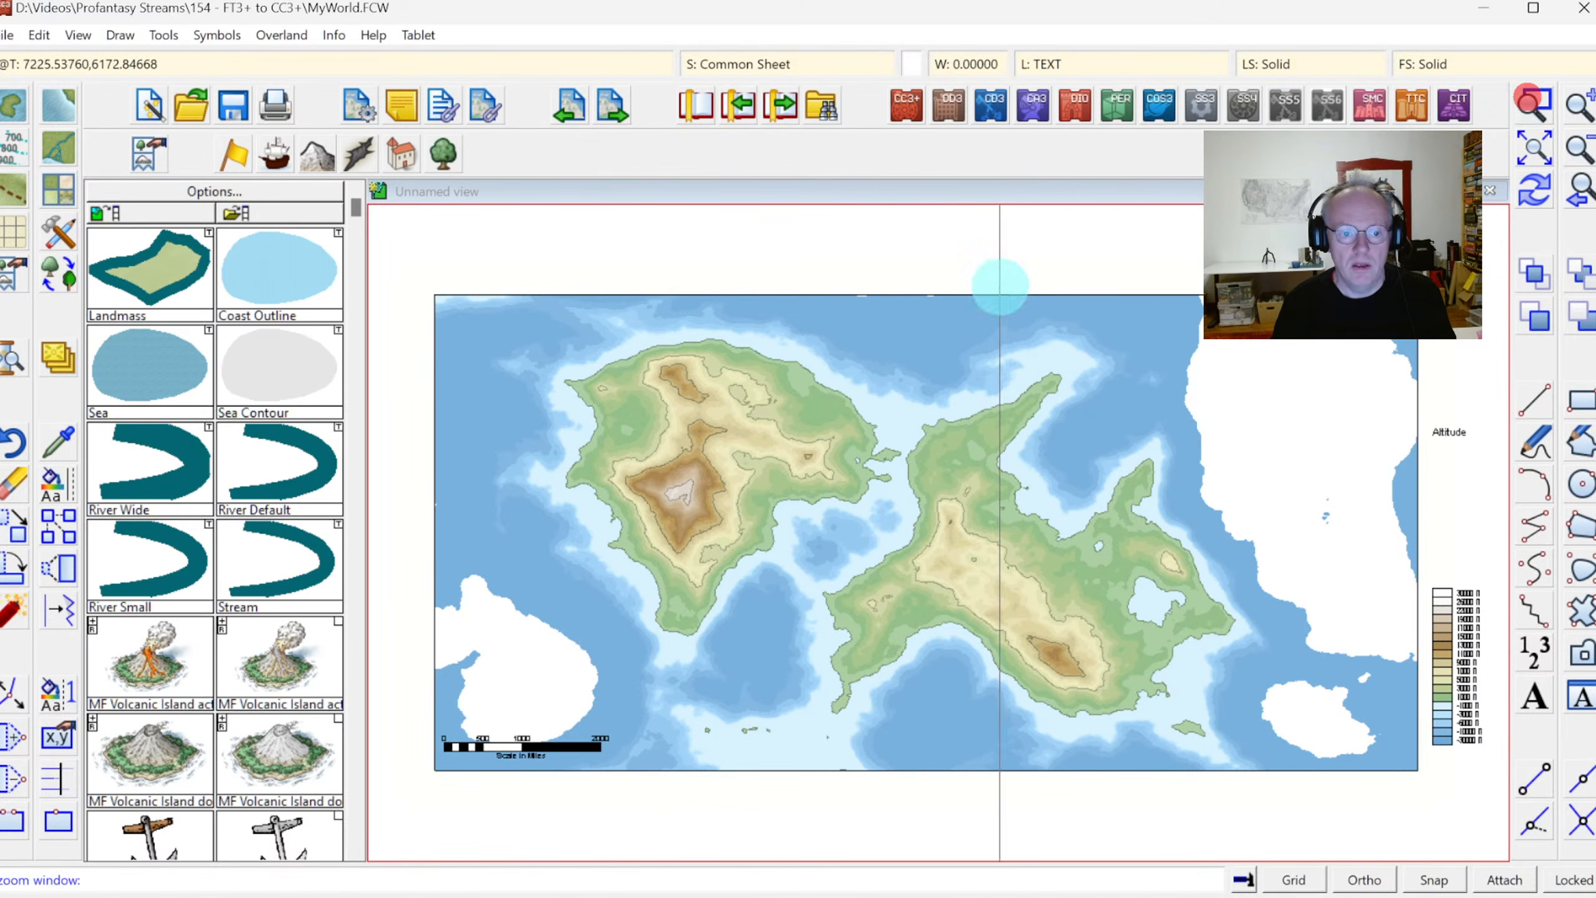
left_click(546, 300)
left_click(1223, 775)
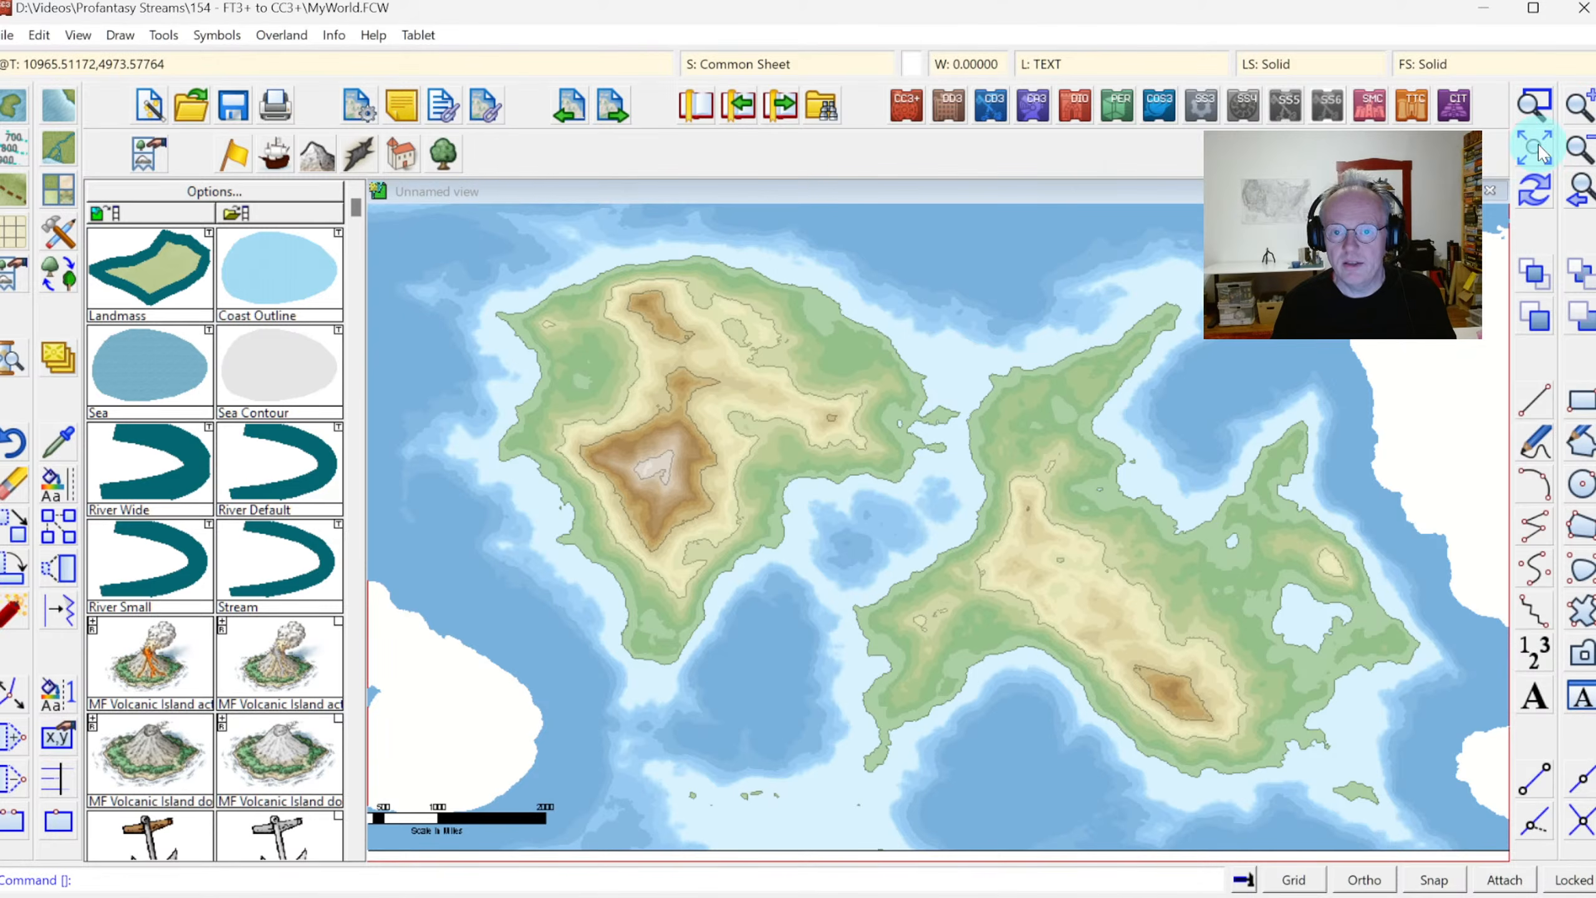
left_click(1533, 149)
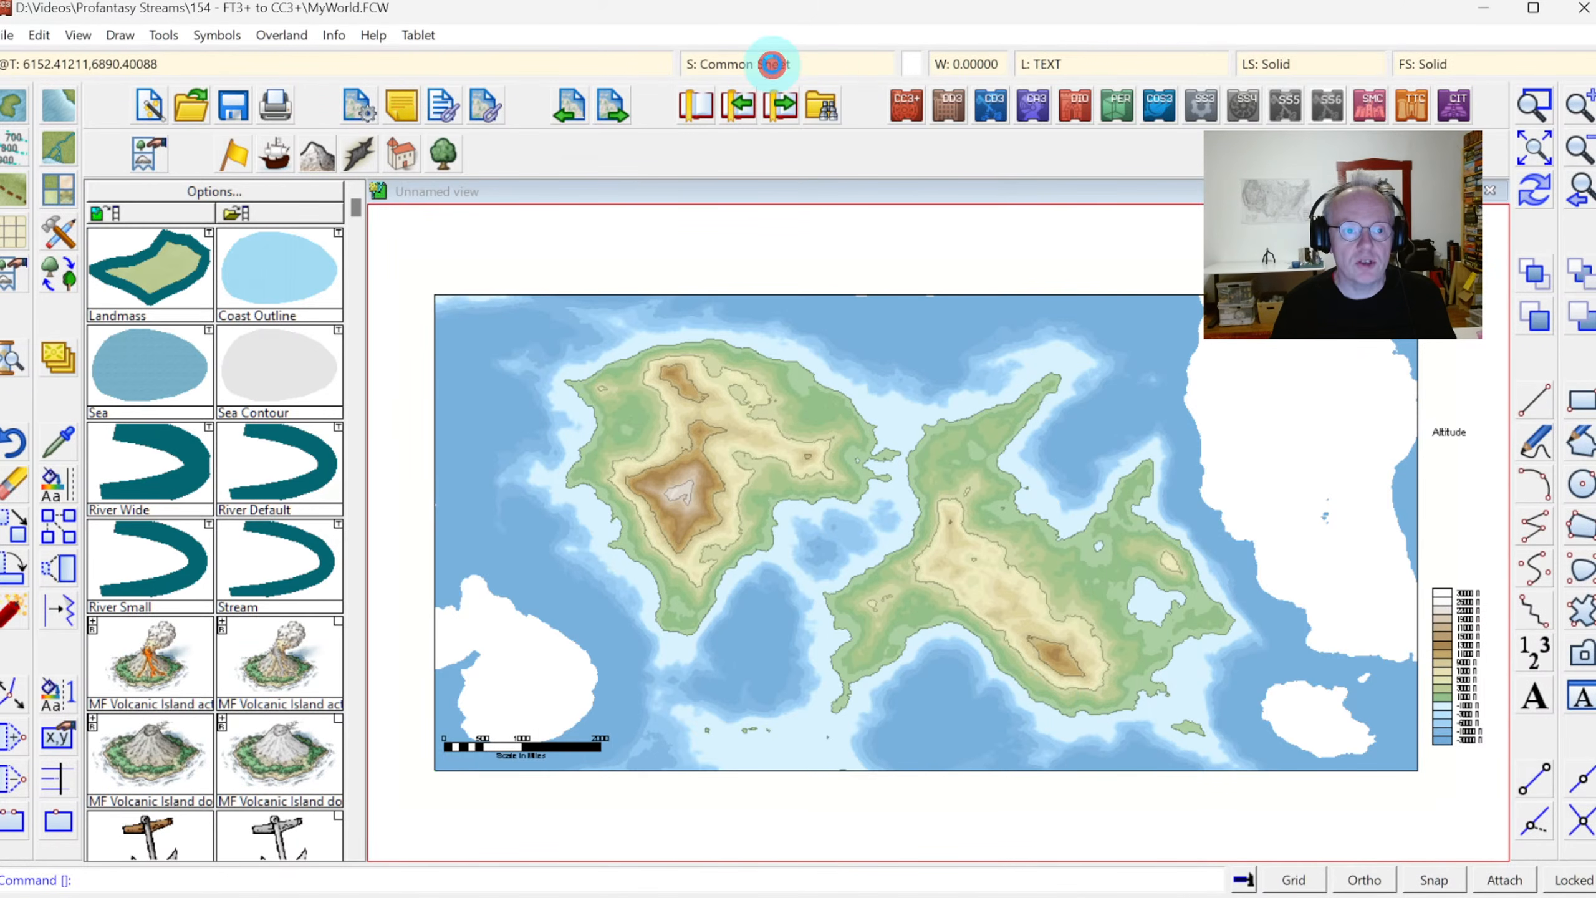
Hide the CONTOURS (LAND) and CONTOURS (SEA) sheets of the drawing
left_click(772, 63)
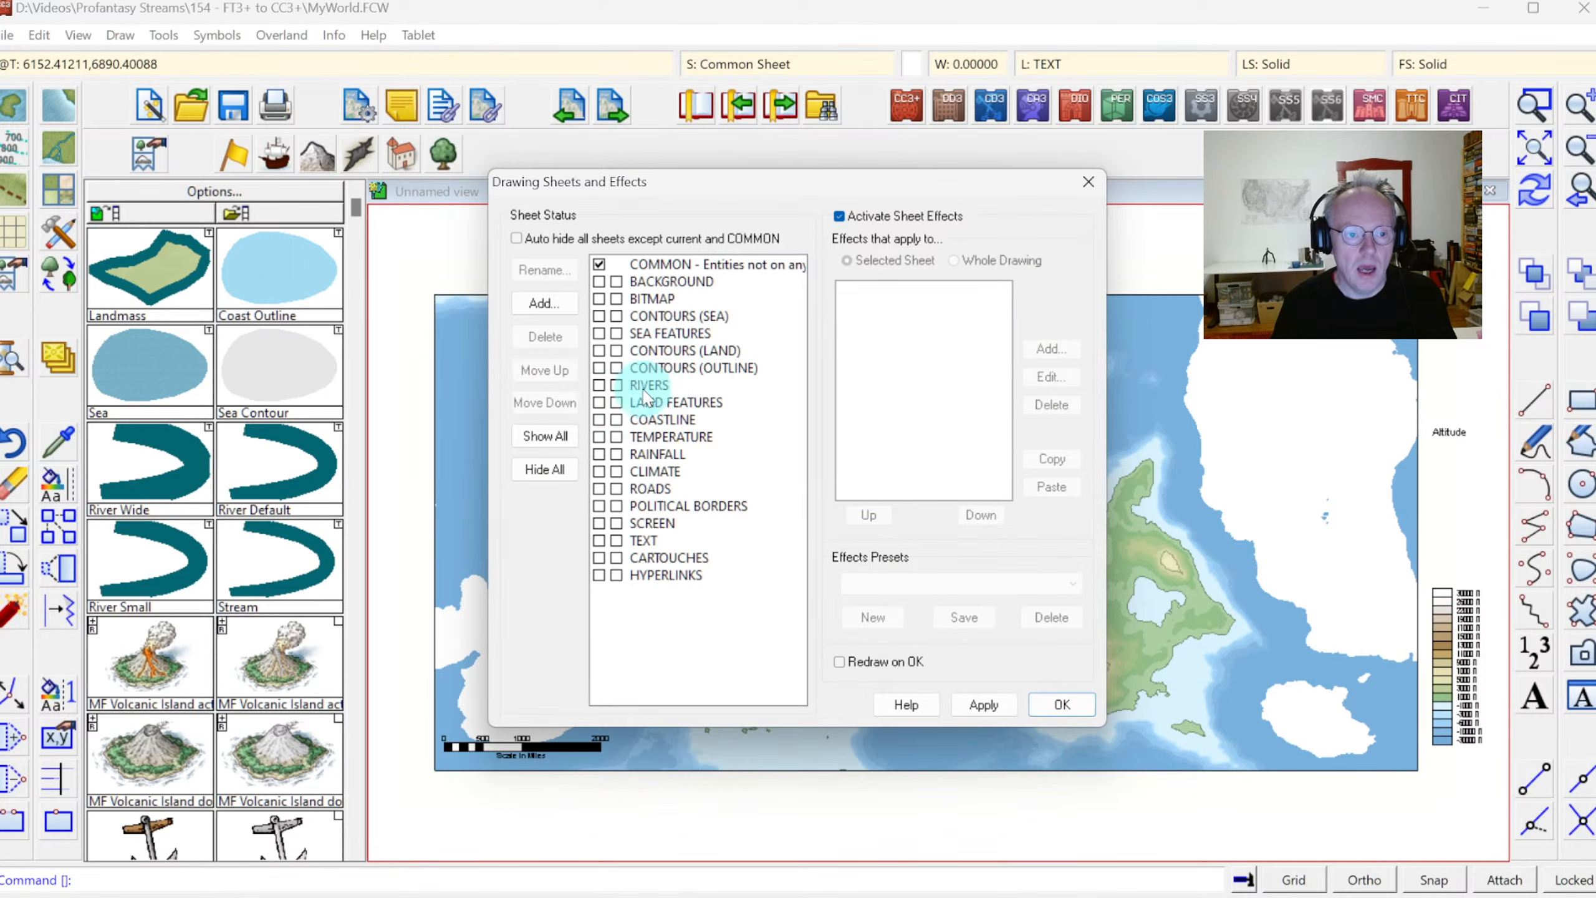
left_click(617, 350)
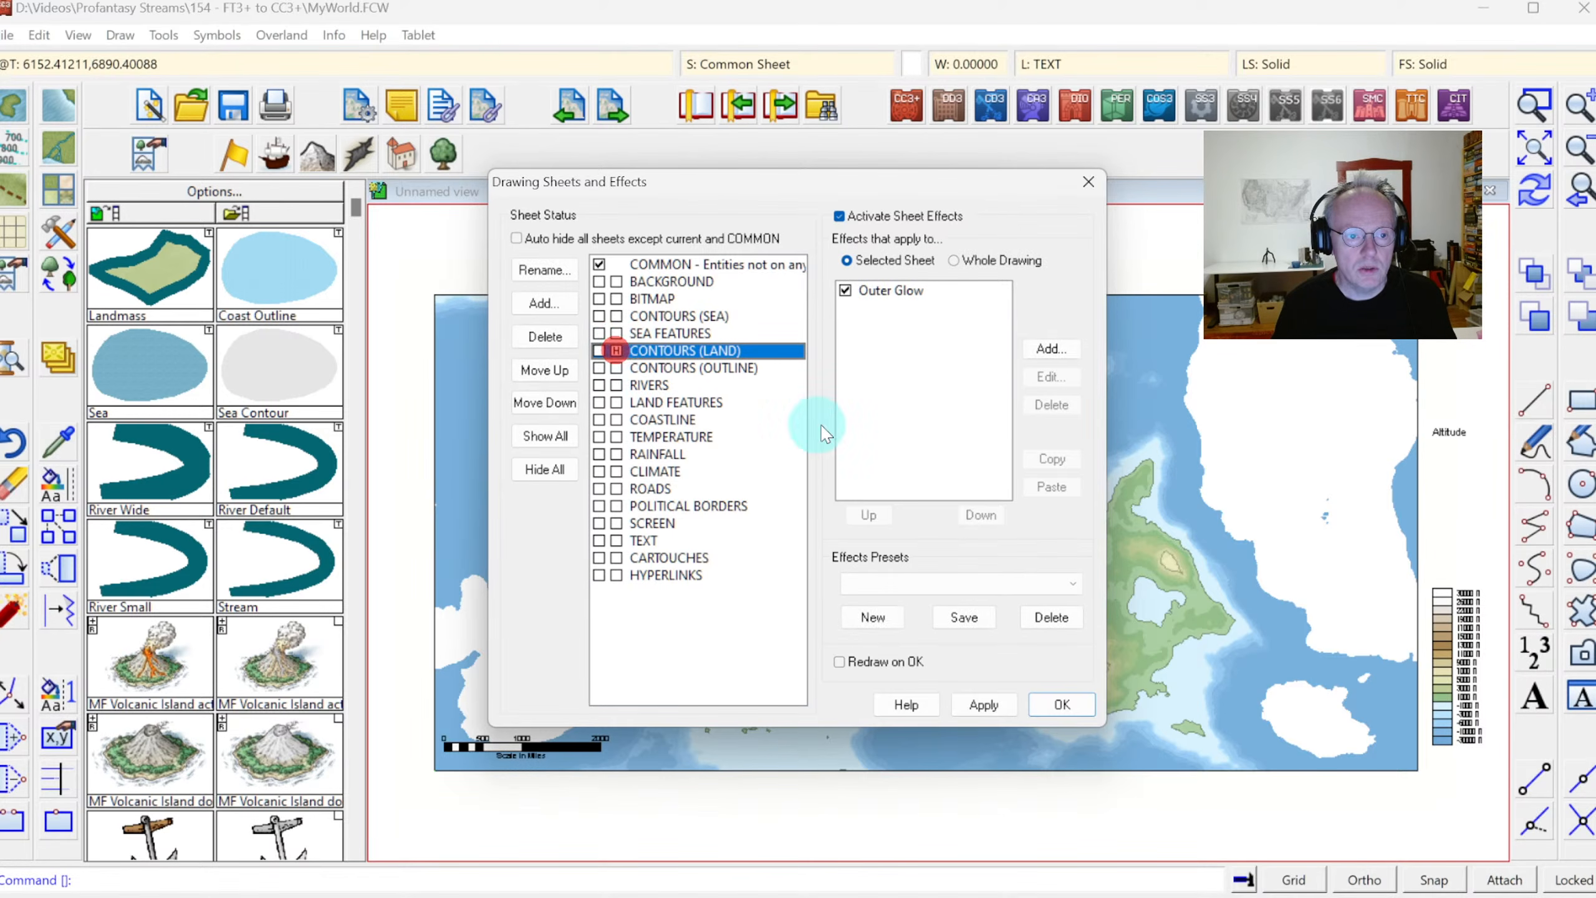
left_click(617, 316)
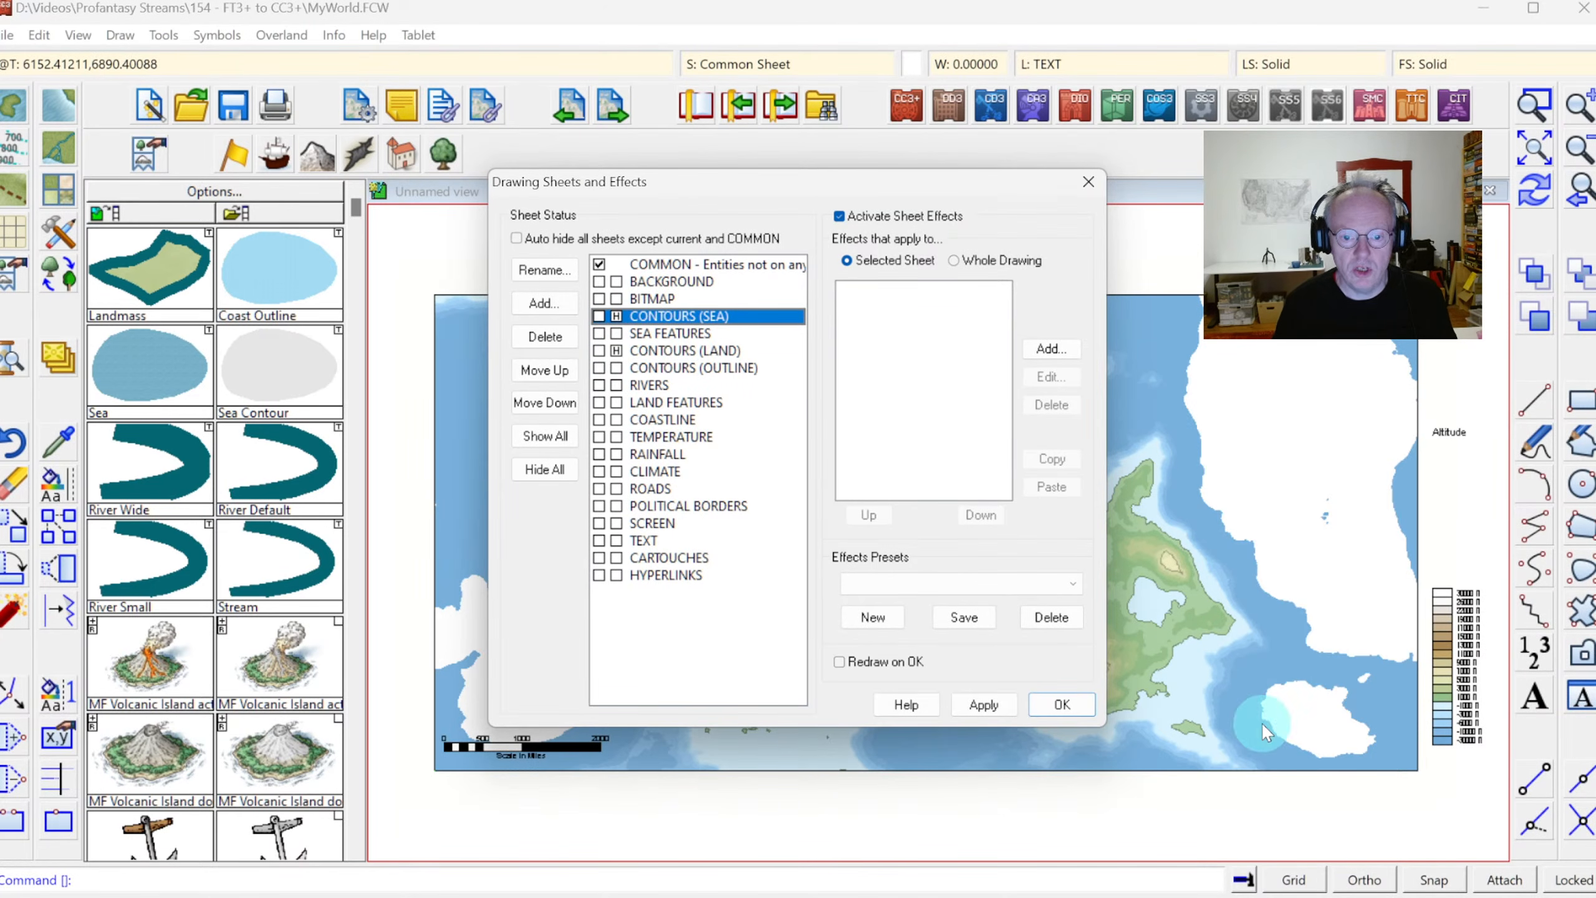
left_click(1062, 704)
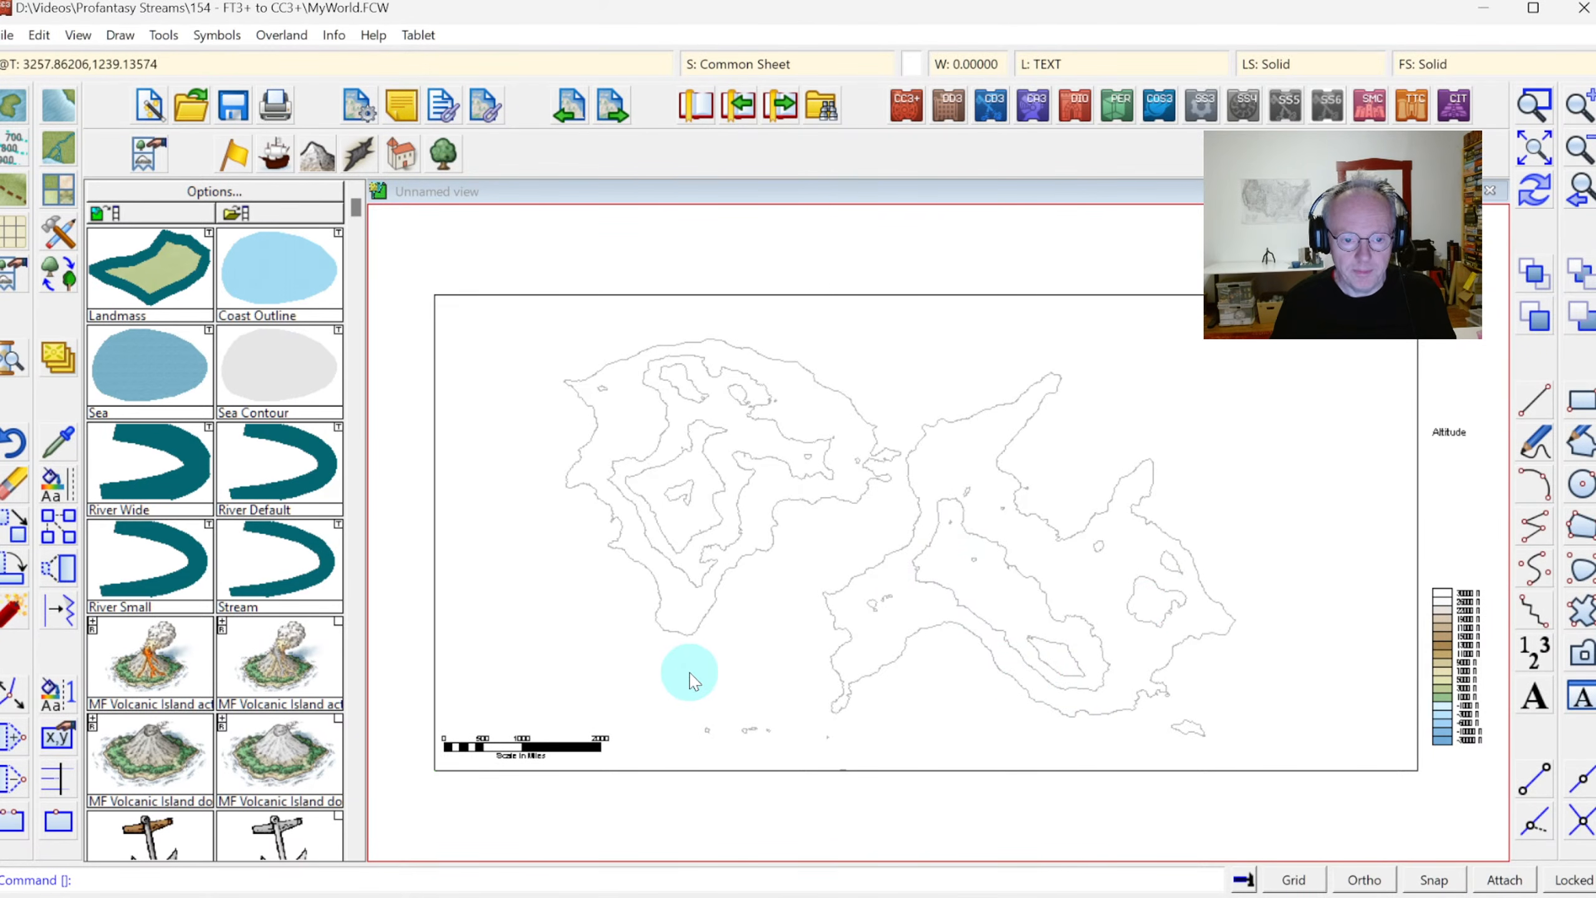
Show the CONTOURS (LAND) sheet again, and hide it once more
left_click(777, 63)
left_click(622, 351)
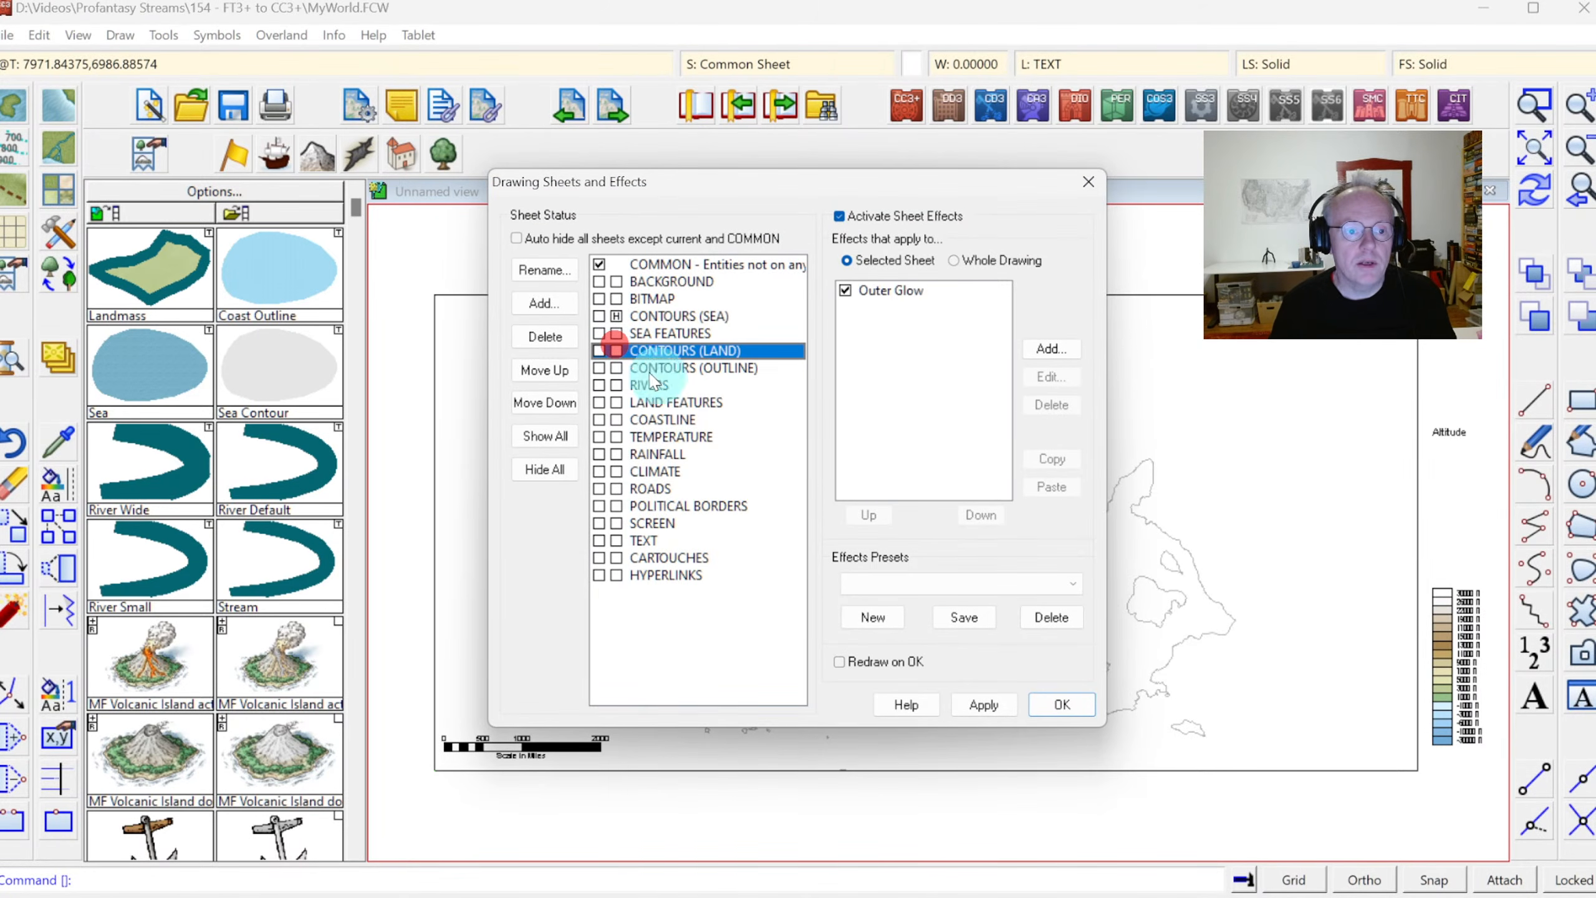
left_click(1062, 705)
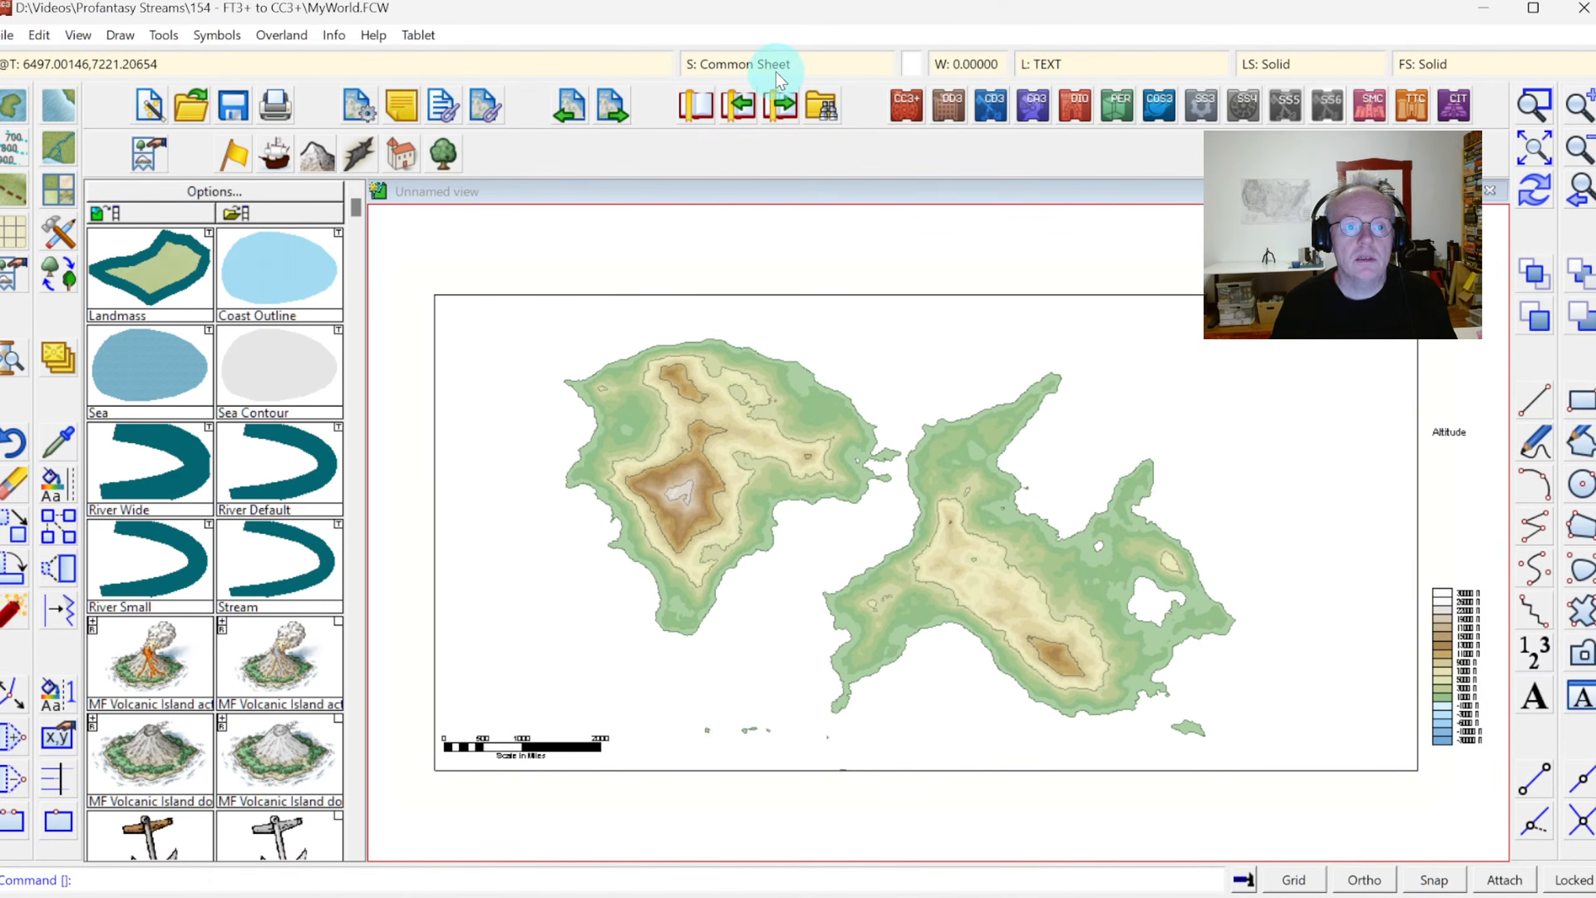
left_click(759, 65)
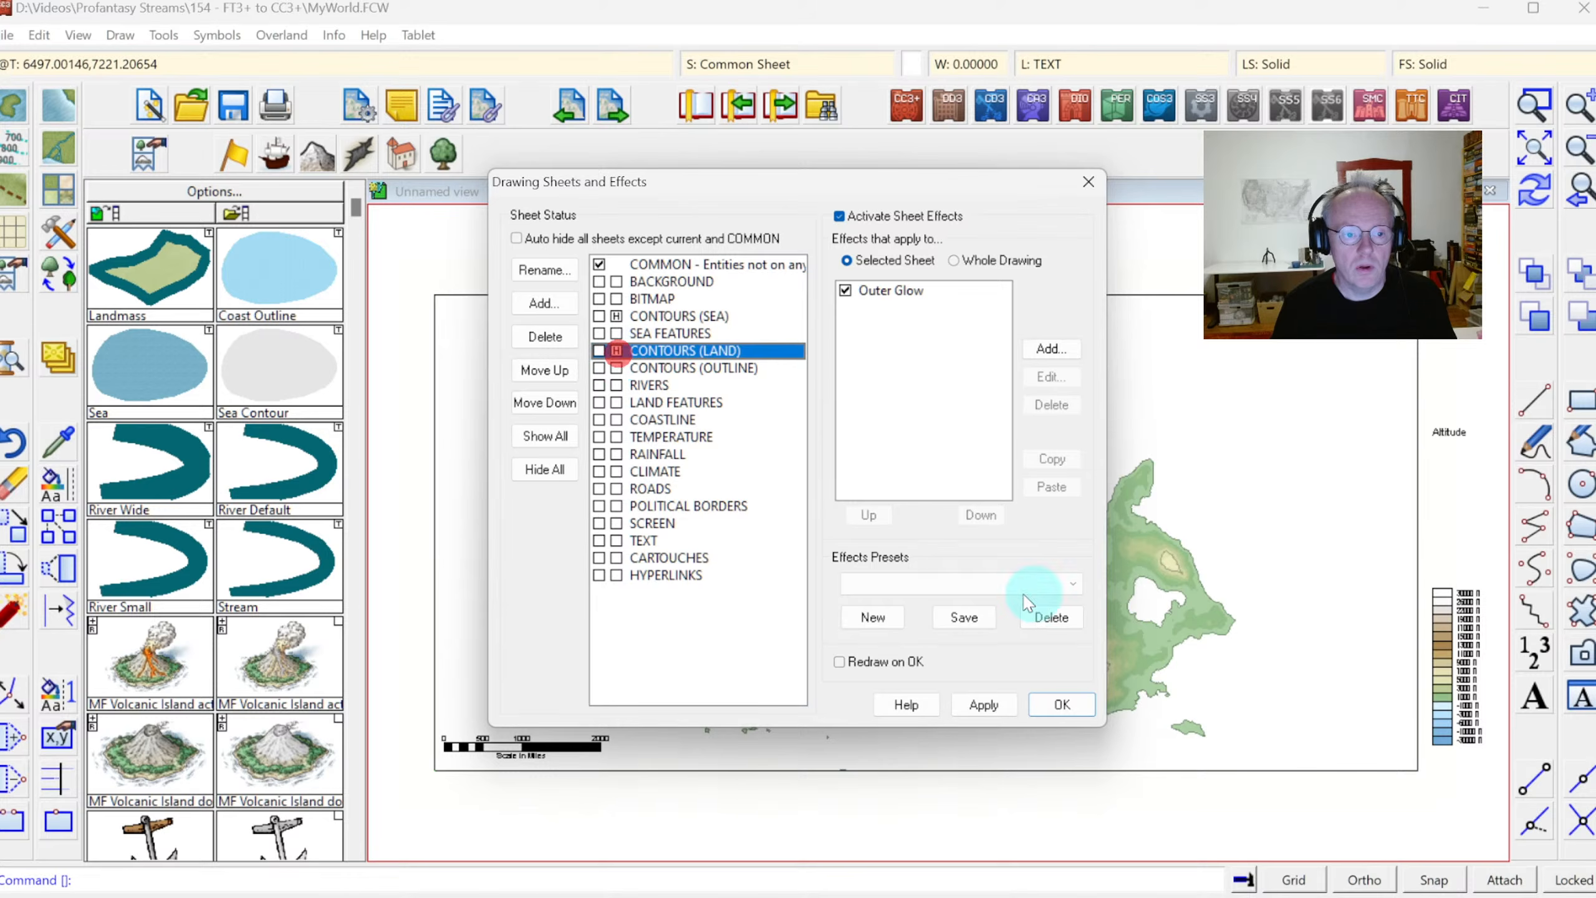
left_click(1066, 705)
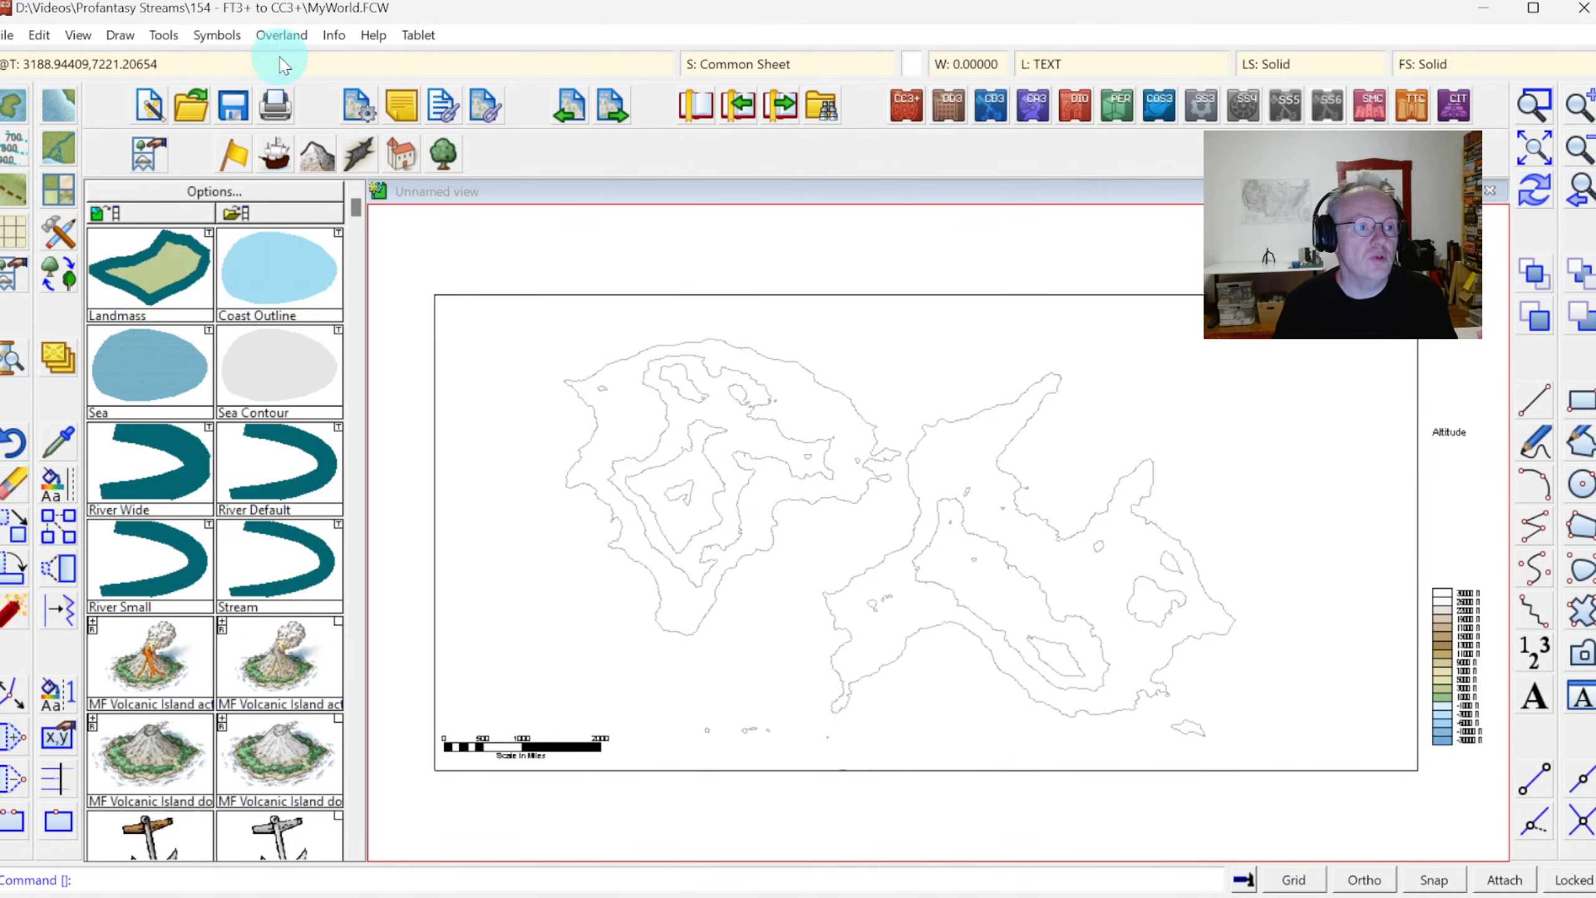
Check the map's overall width and height in the Resize Drawing Area settings, leaving them as they are
left_click(336, 38)
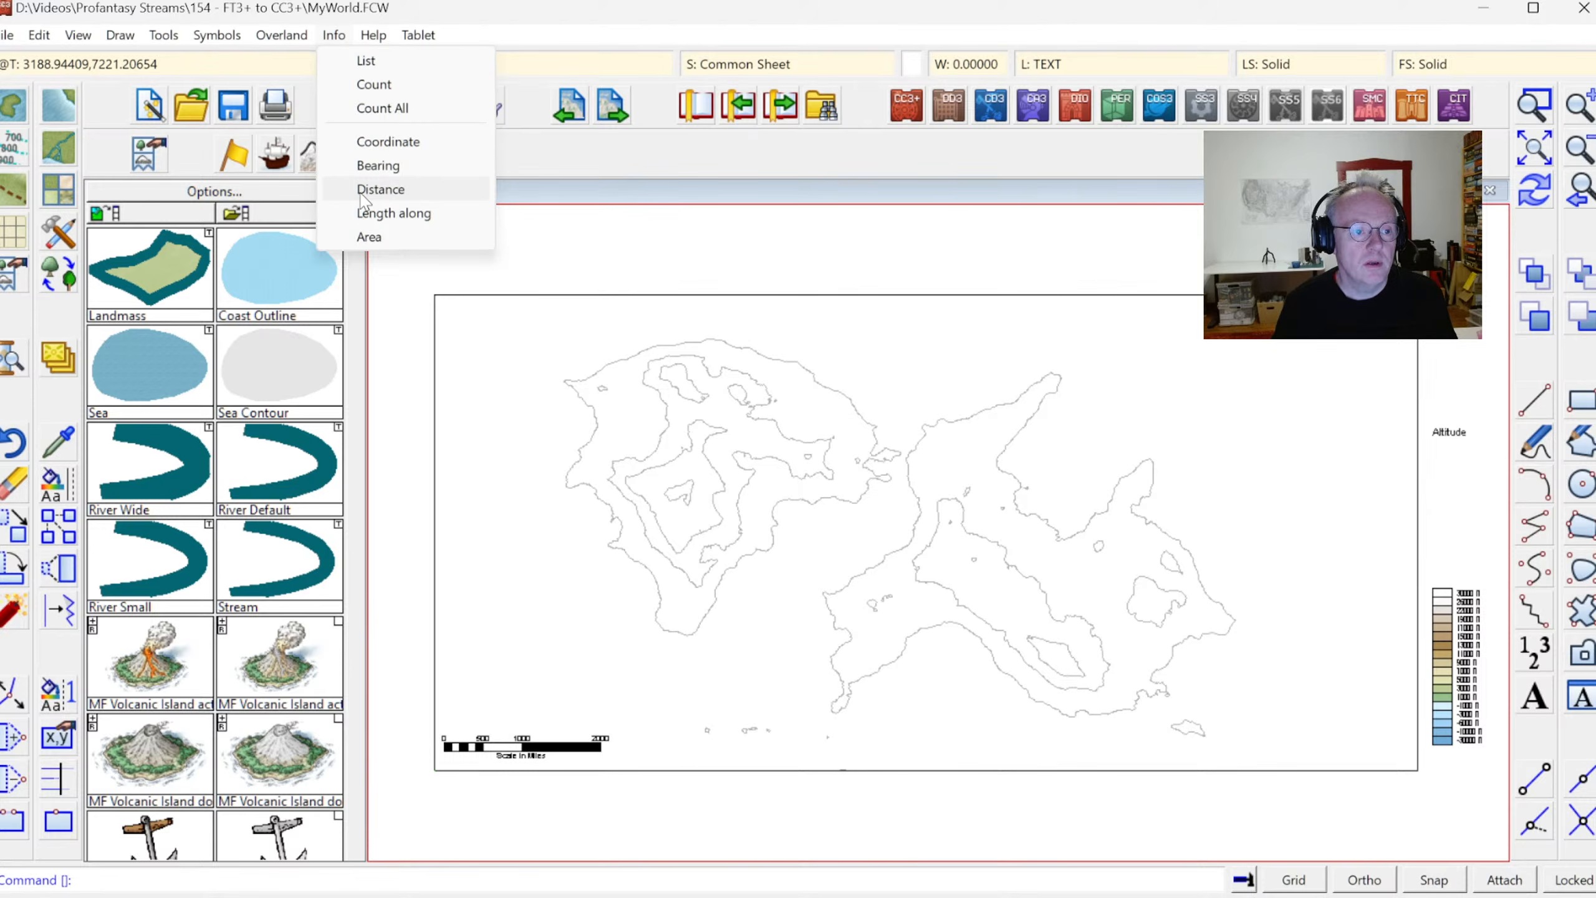
left_click(9, 35)
left_click(8, 35)
left_click(8, 35)
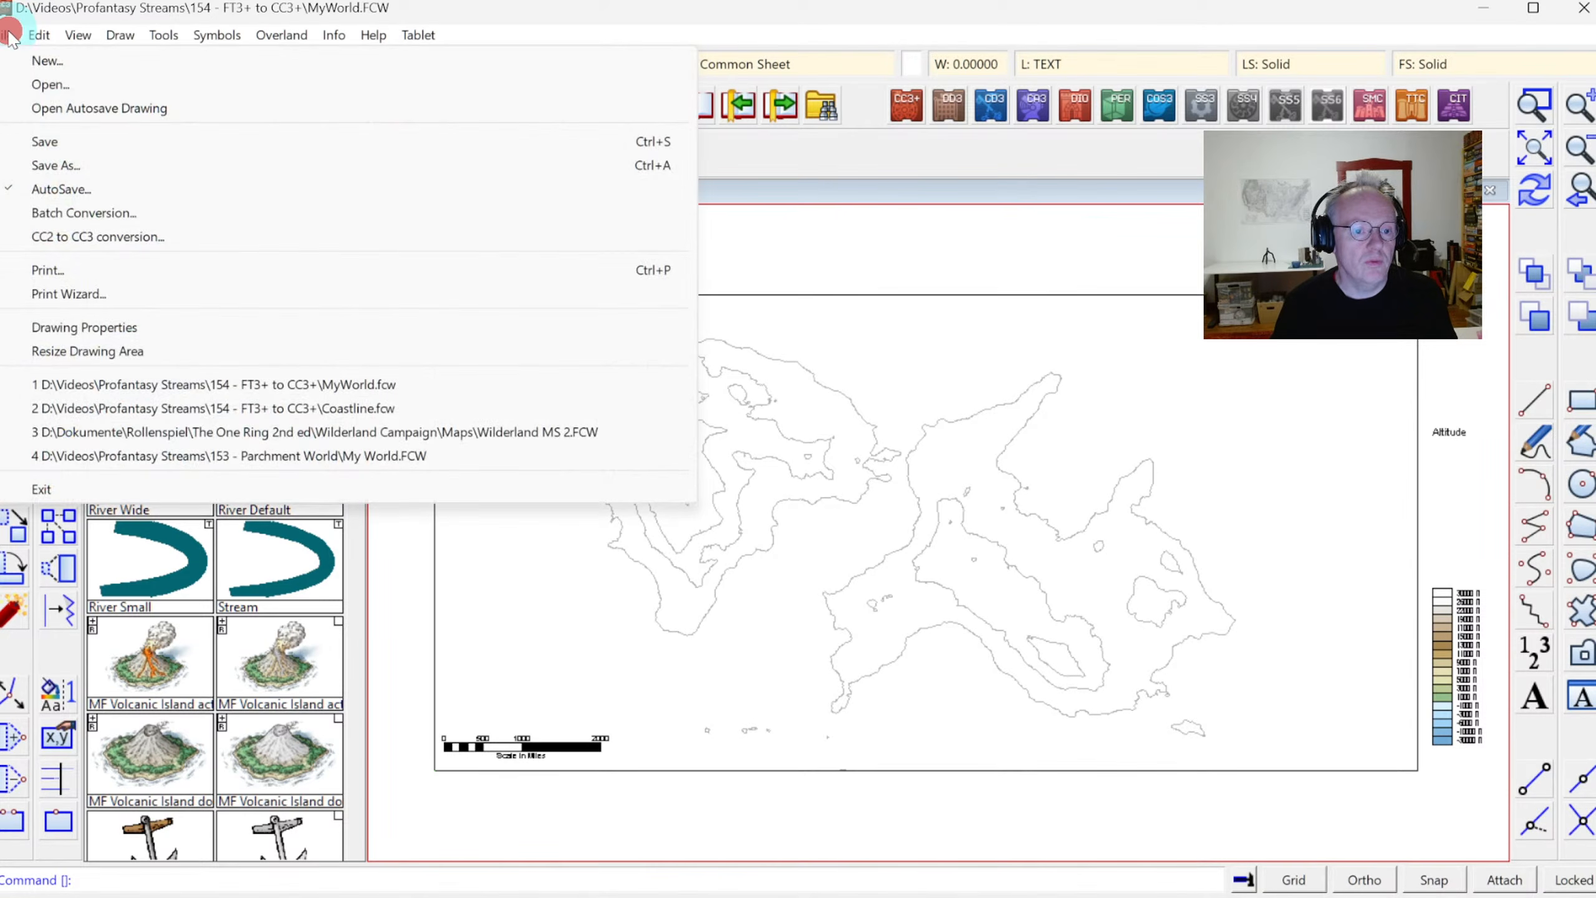
left_click(107, 327)
key("Escape")
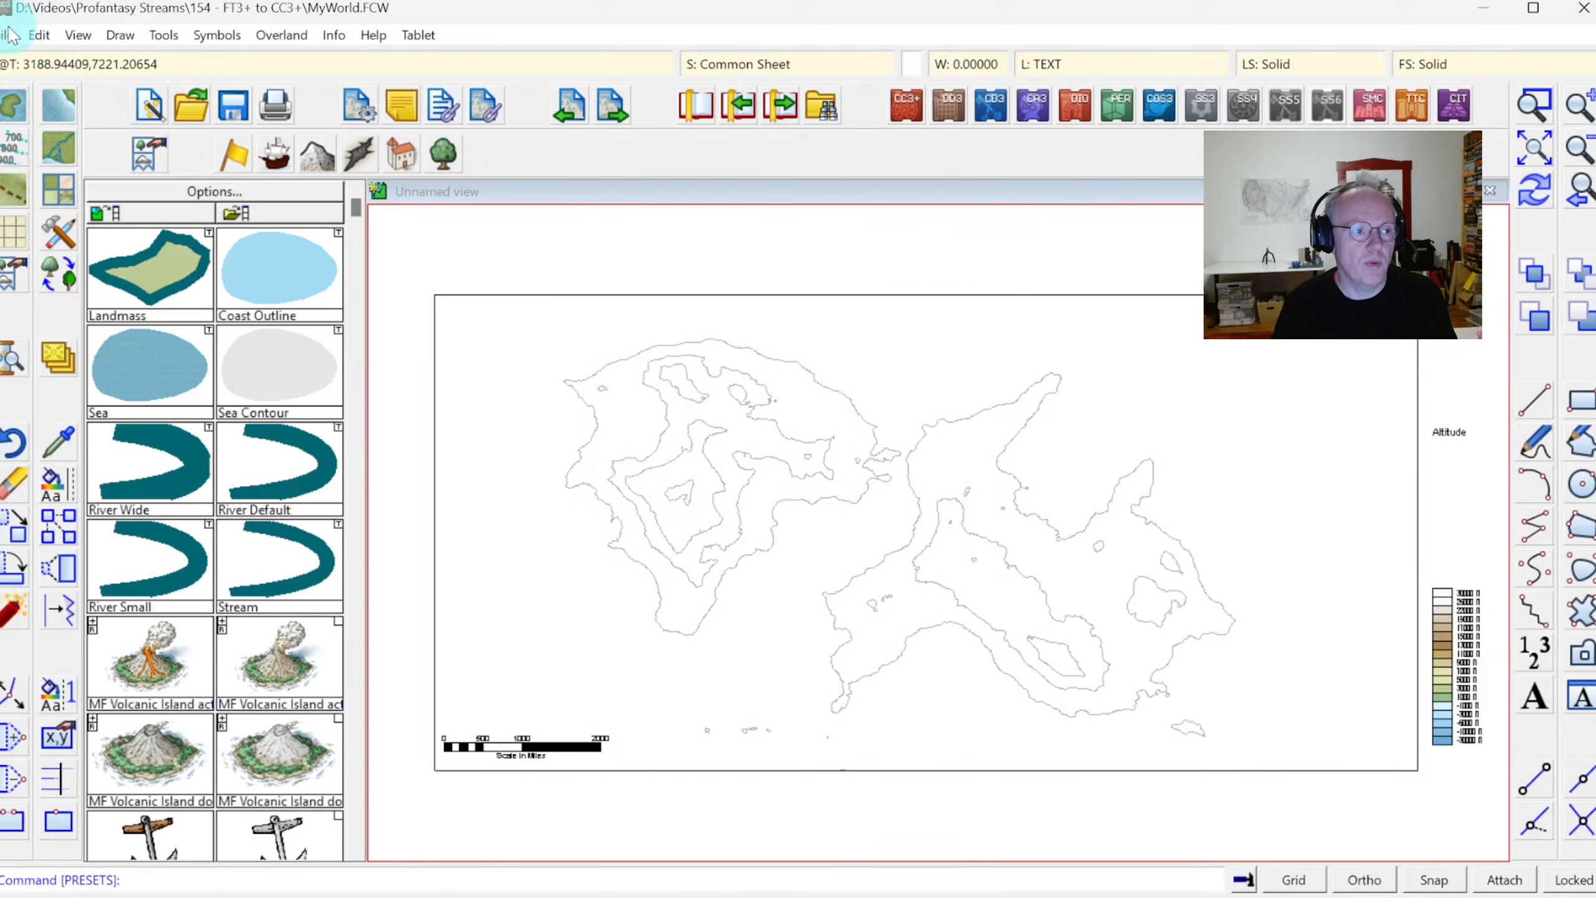
left_click(8, 34)
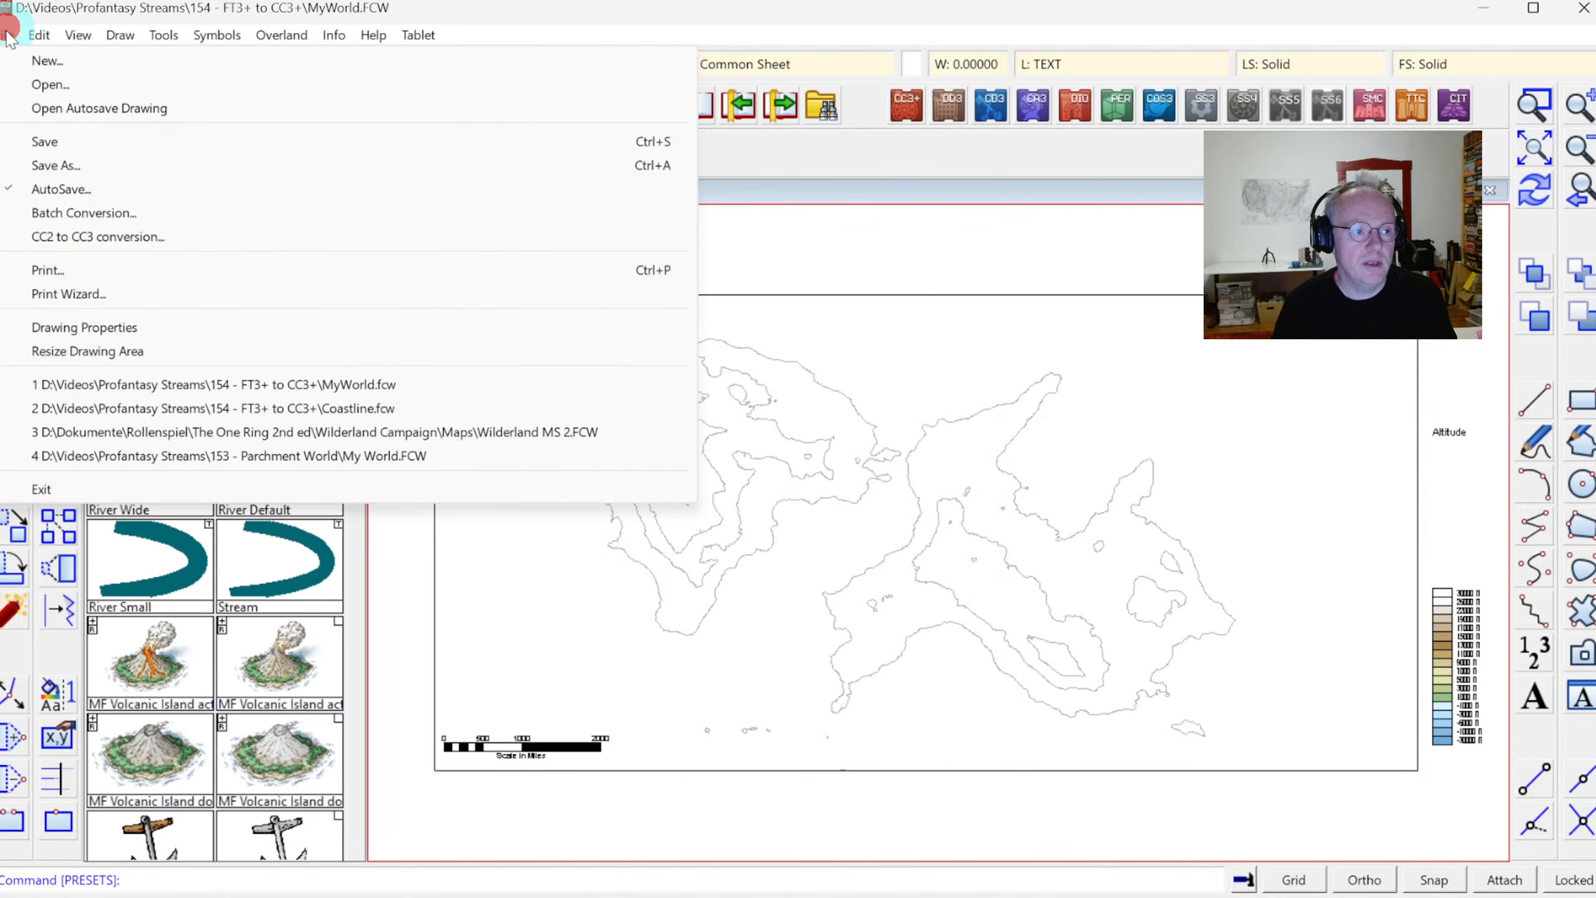
left_click(93, 354)
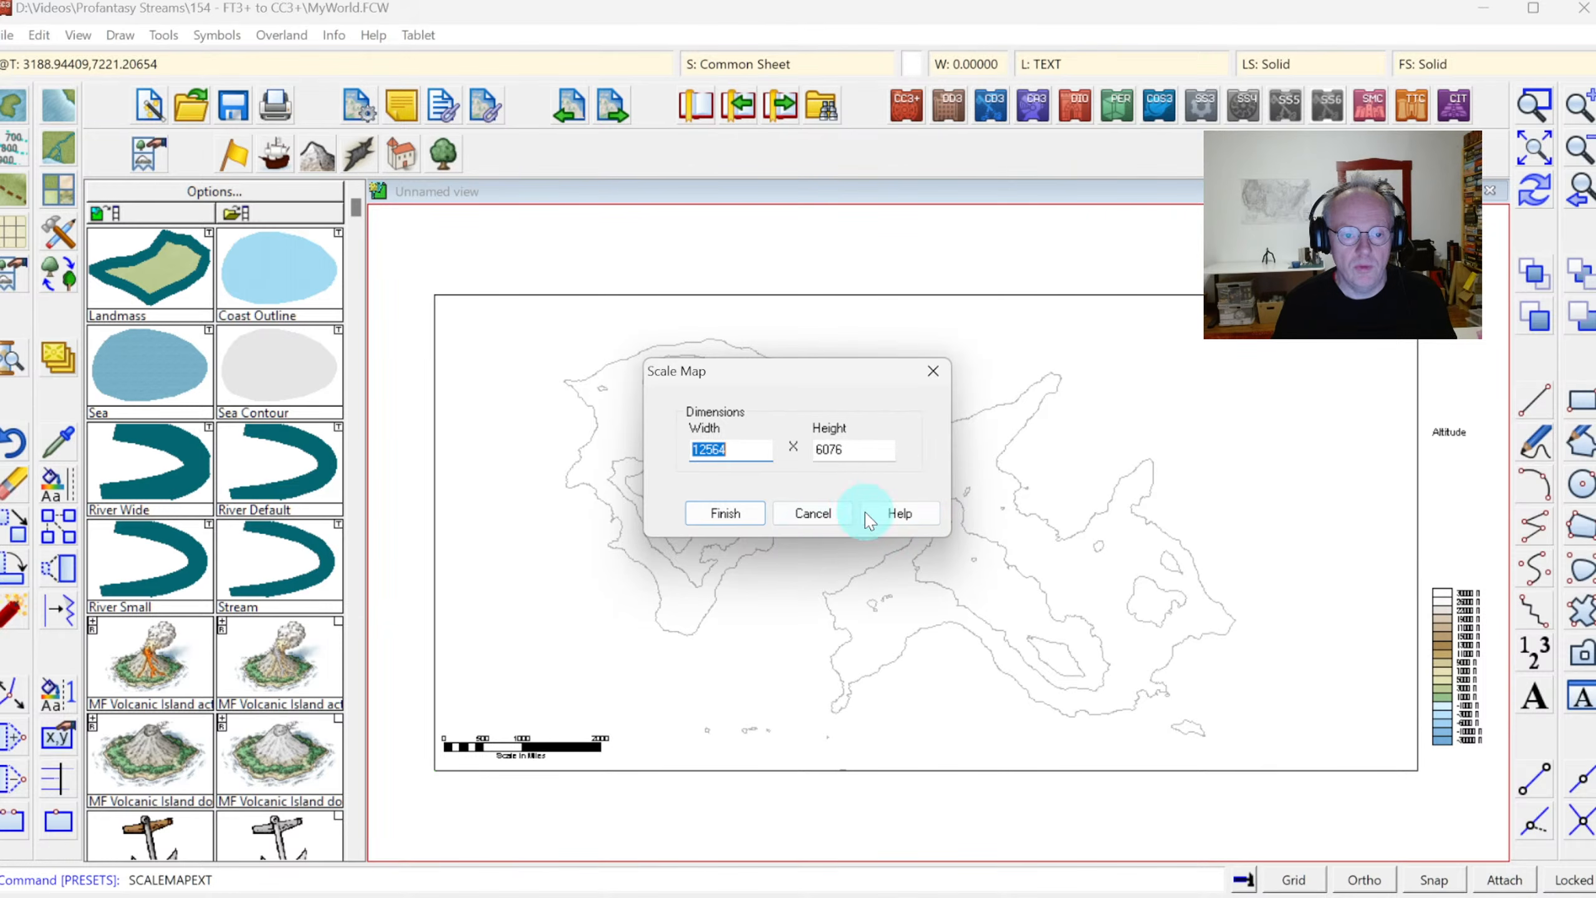
left_click(803, 514)
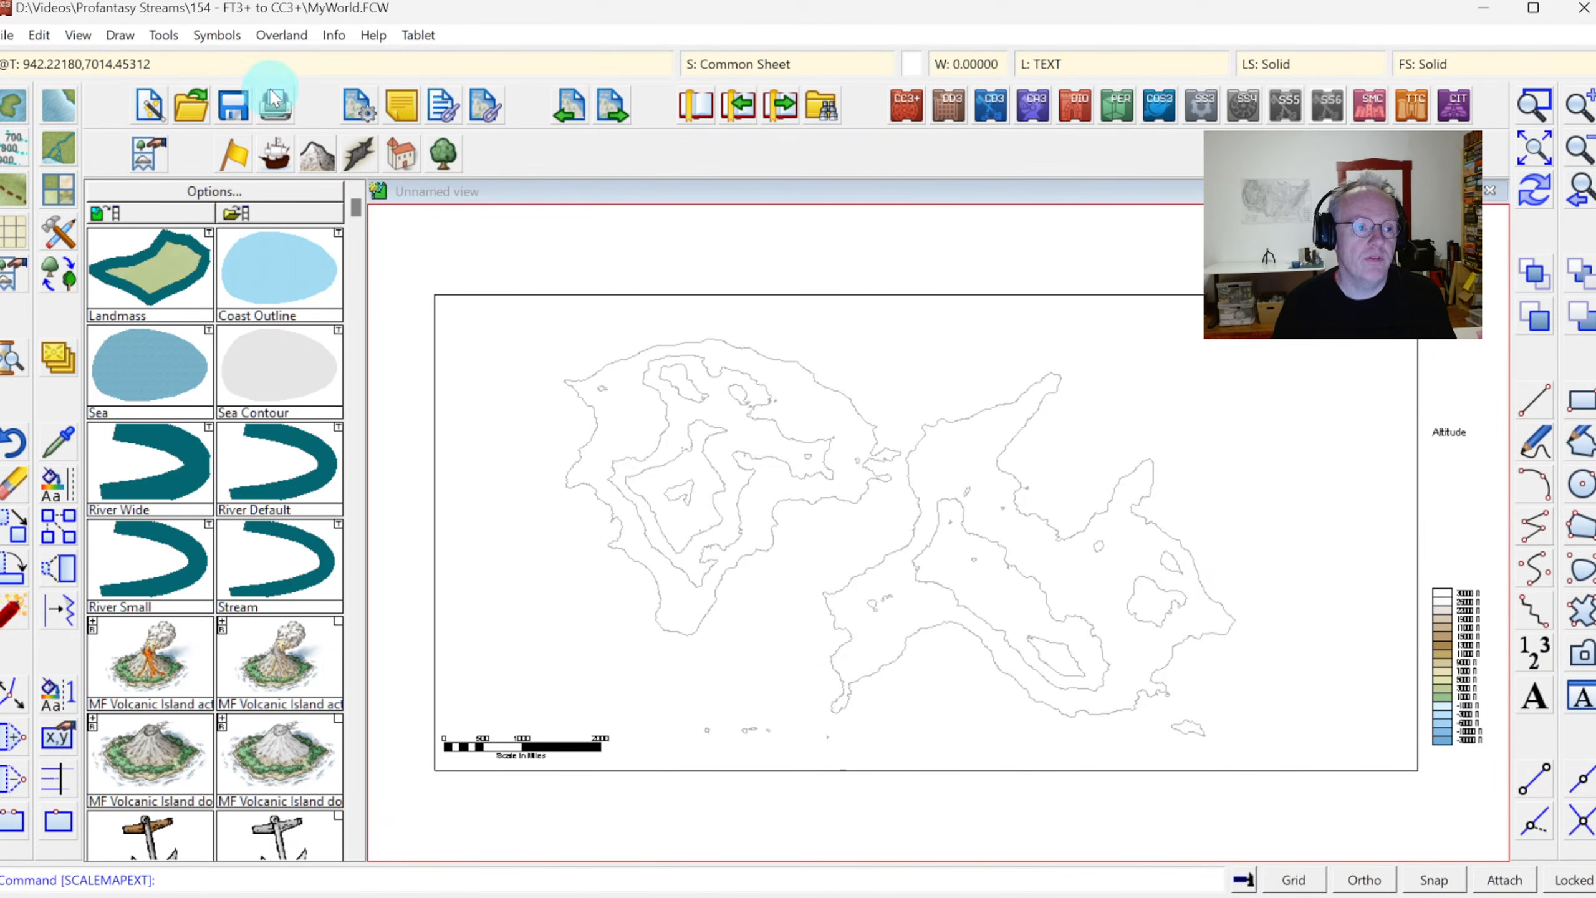
Measure the horizontal distance spanning both continents with the Distance command
left_click(333, 34)
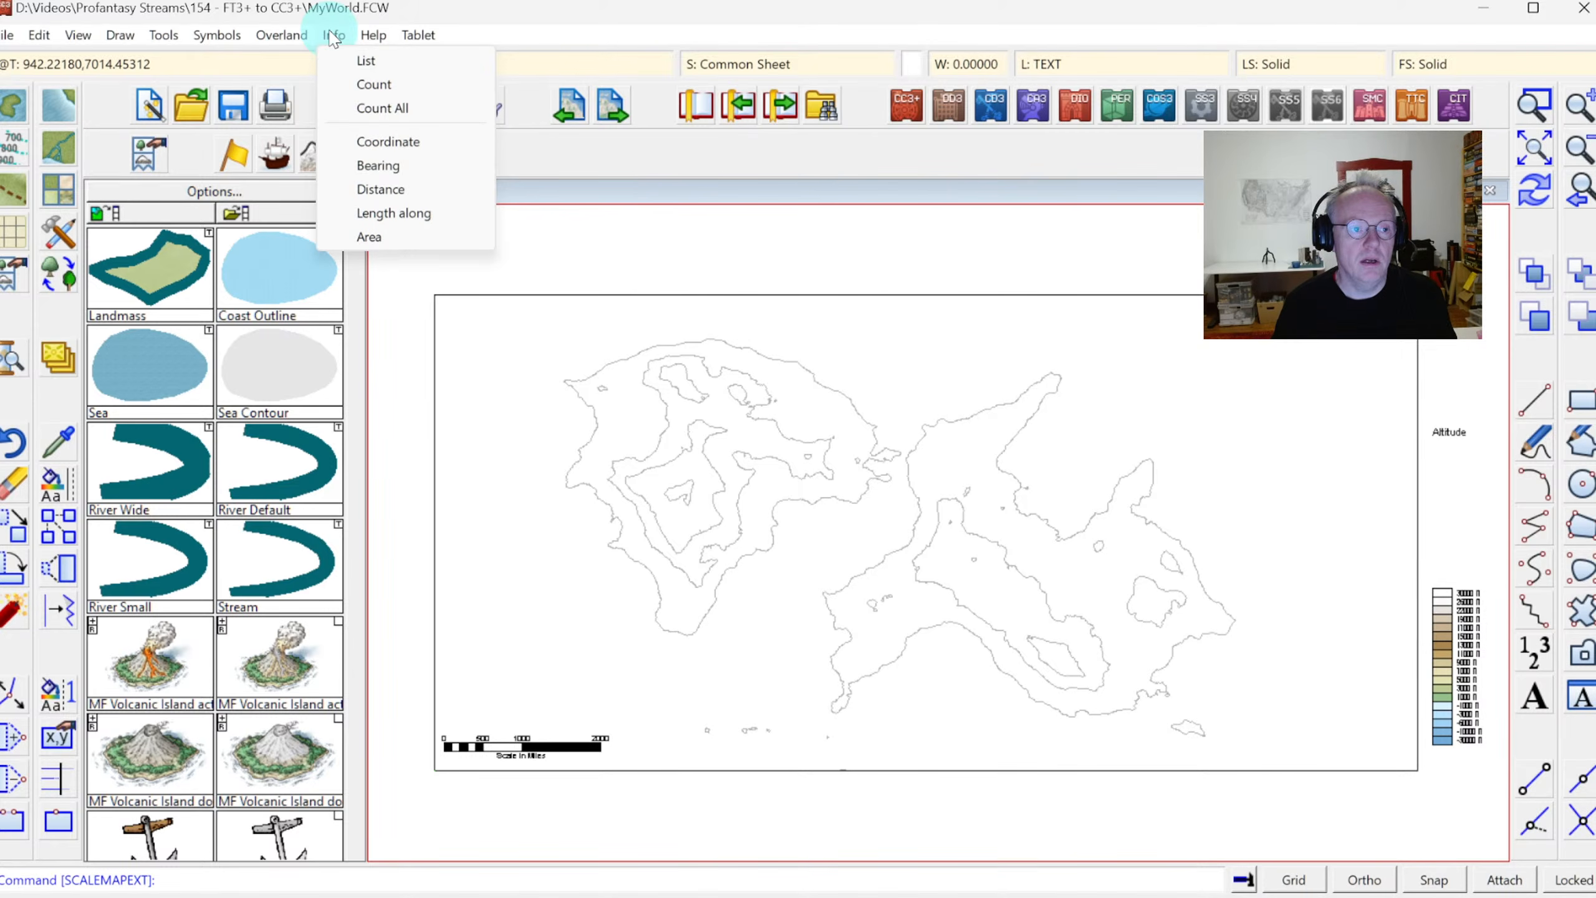
left_click(380, 189)
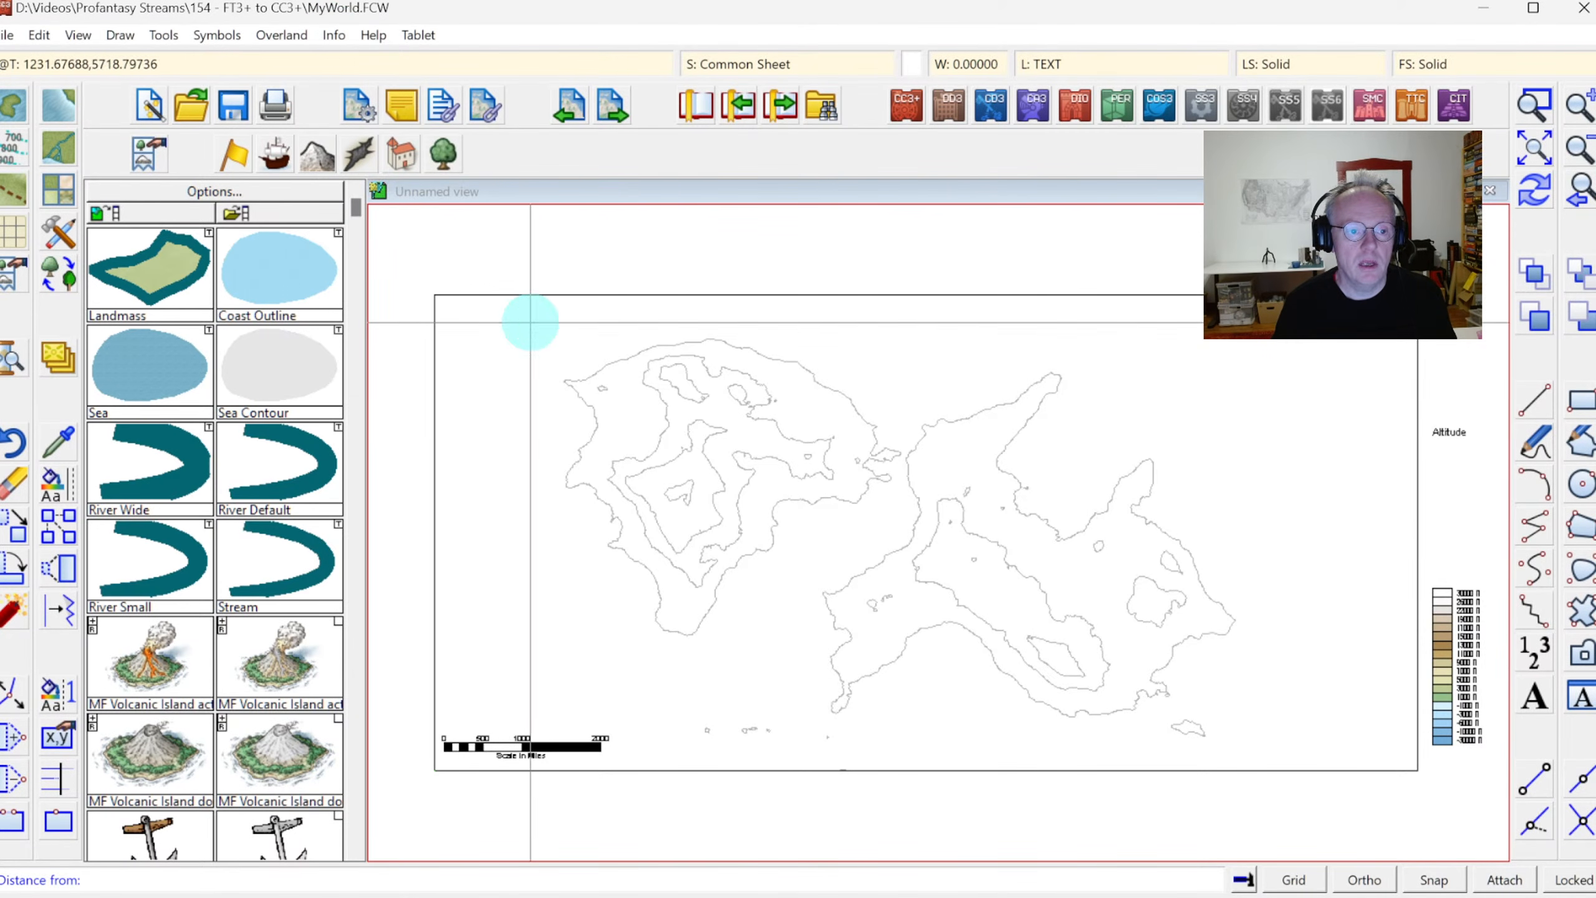
left_click(531, 322)
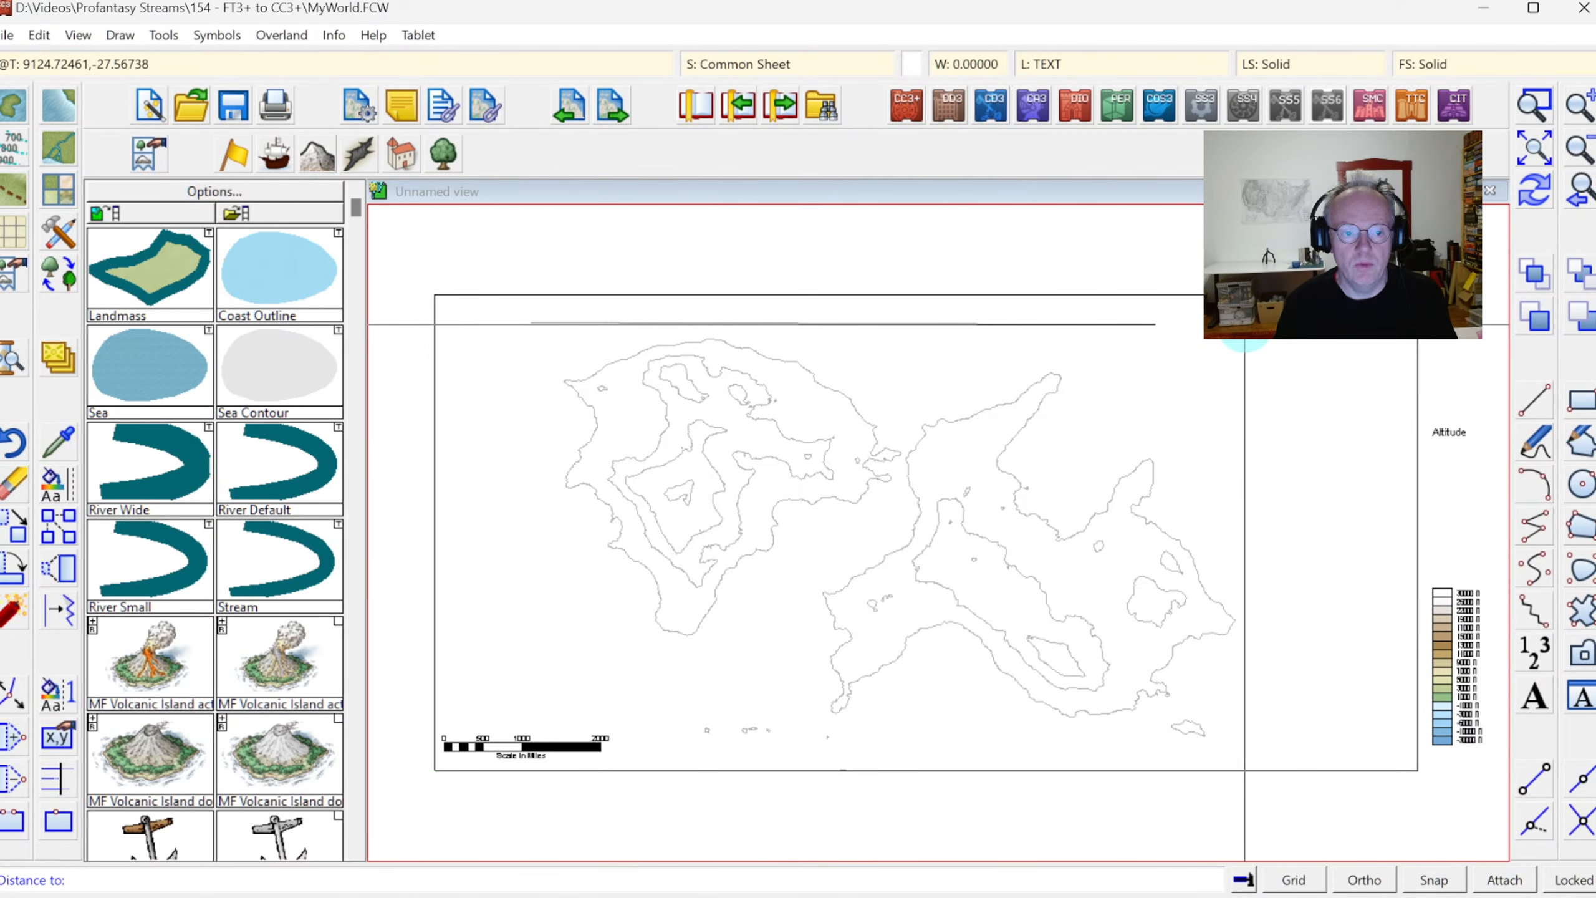
left_click(1244, 323)
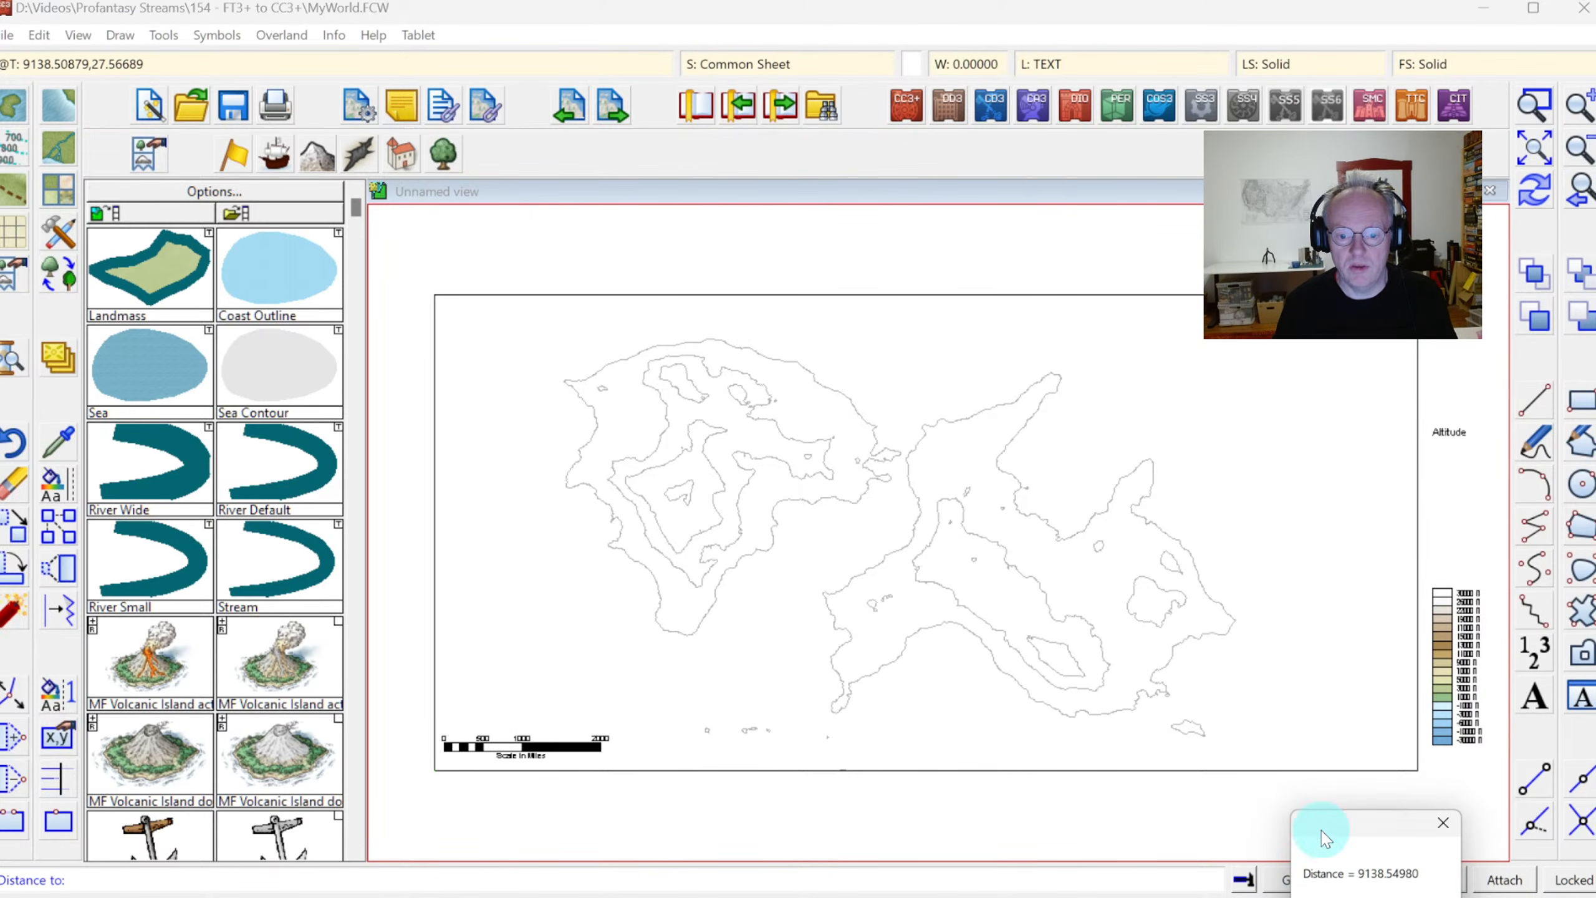
left_click_drag(1369, 821, 1089, 427)
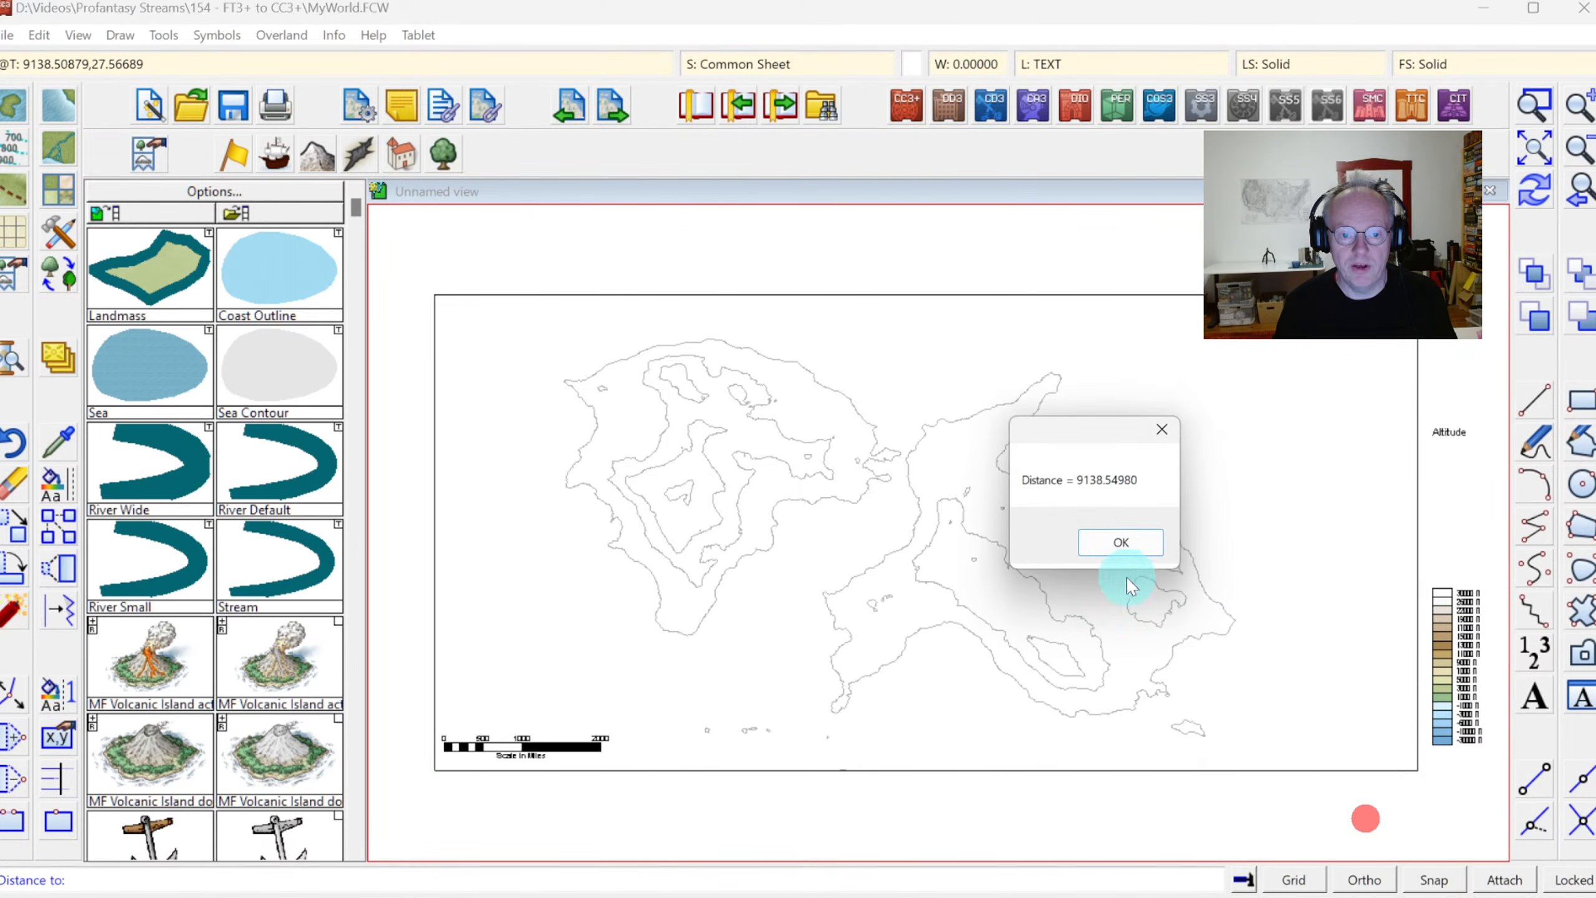
left_click(1131, 541)
Measure the vertical distance from above the western continent down to the small islands near the map's lower edge
left_click(880, 368)
left_click(723, 319)
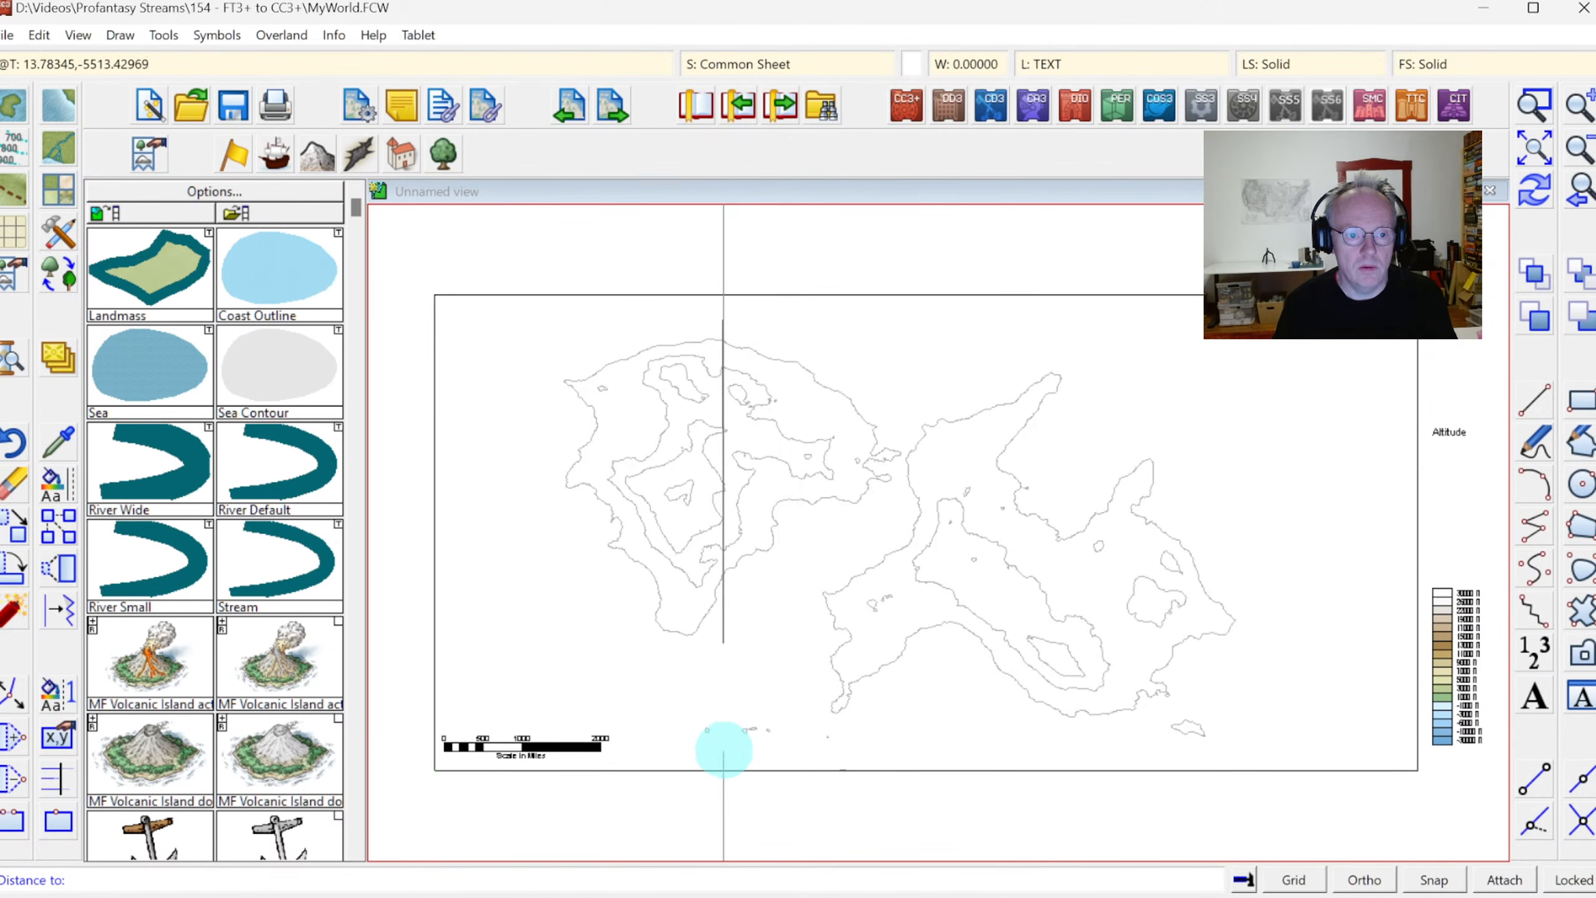
left_click(721, 749)
left_click_drag(1372, 819, 995, 481)
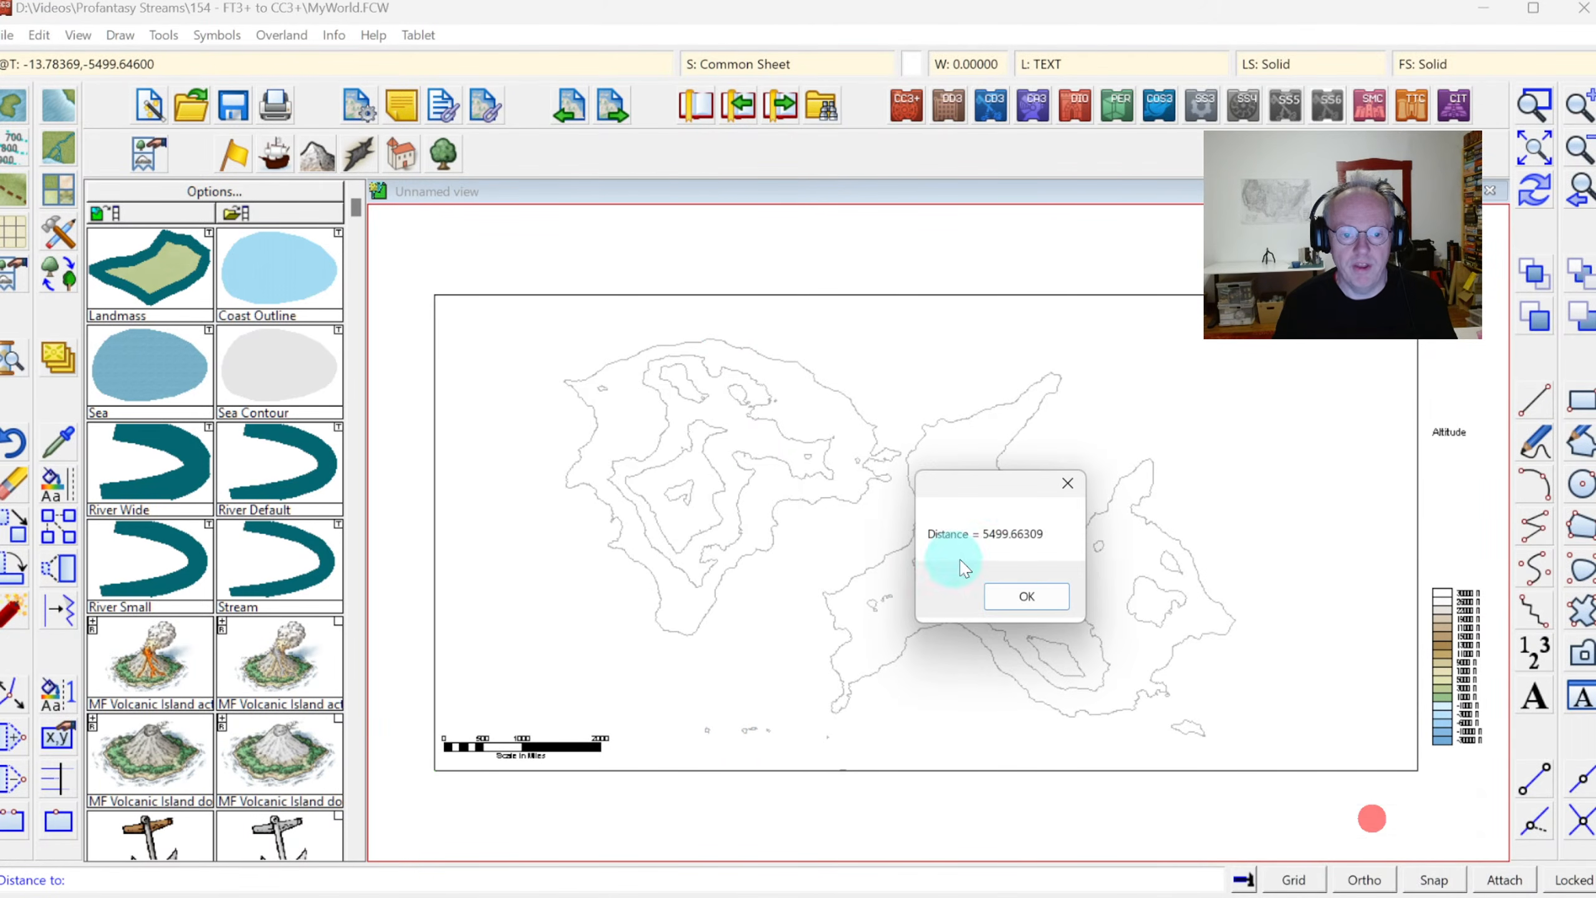
left_click(1026, 602)
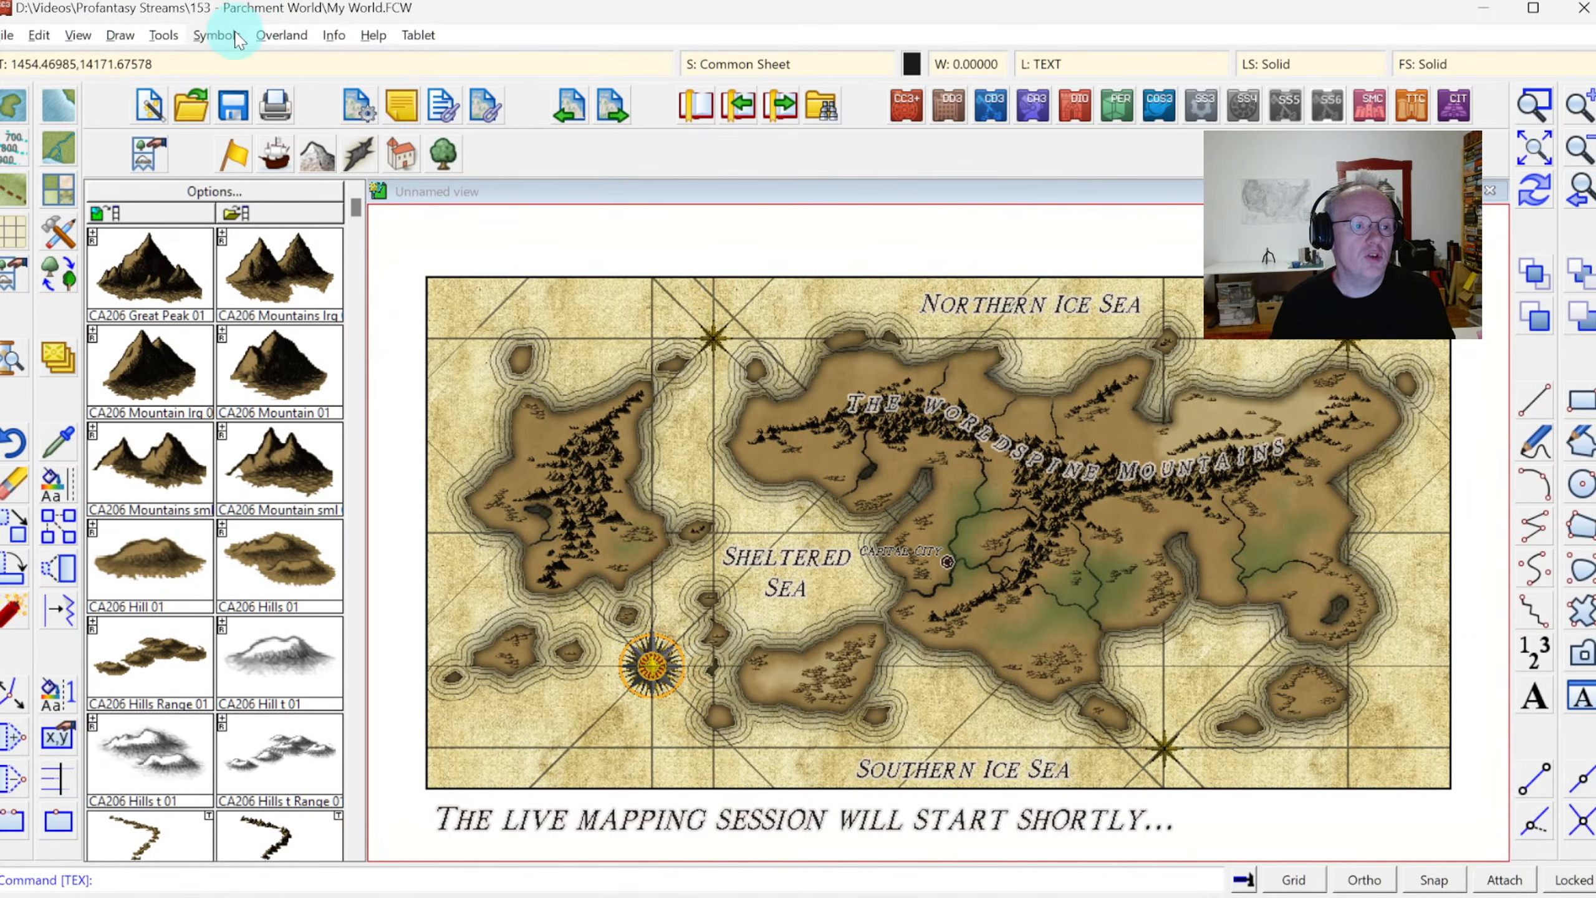
Start a new Overland Maps drawing with custom settings in the Parchment World [2024] style
left_click(148, 103)
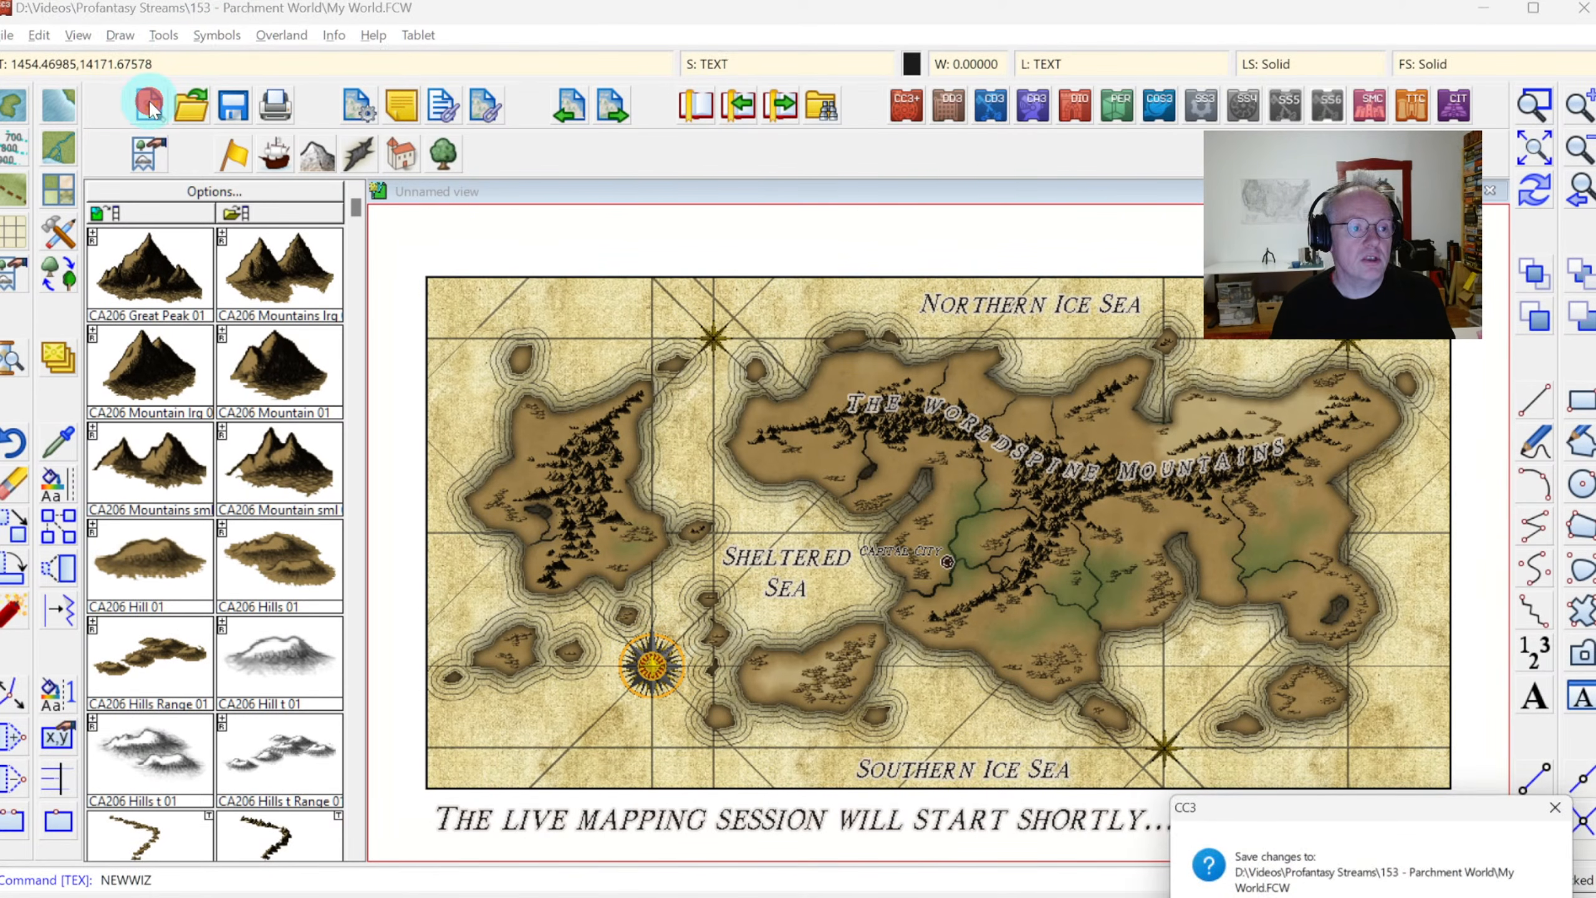
left_click(1444, 896)
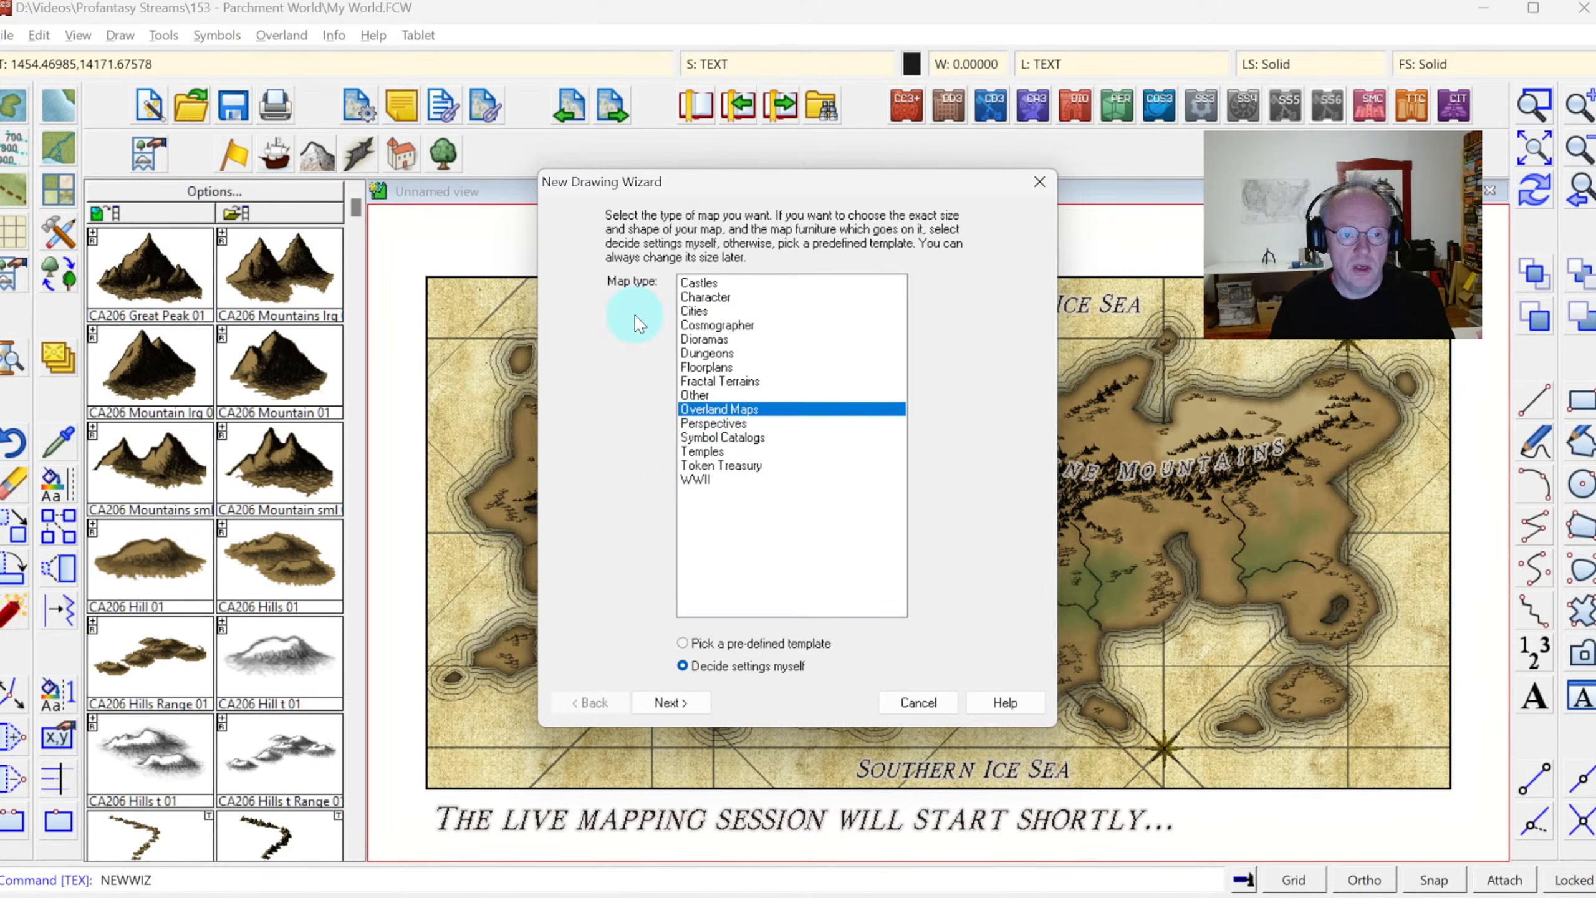
left_click(689, 717)
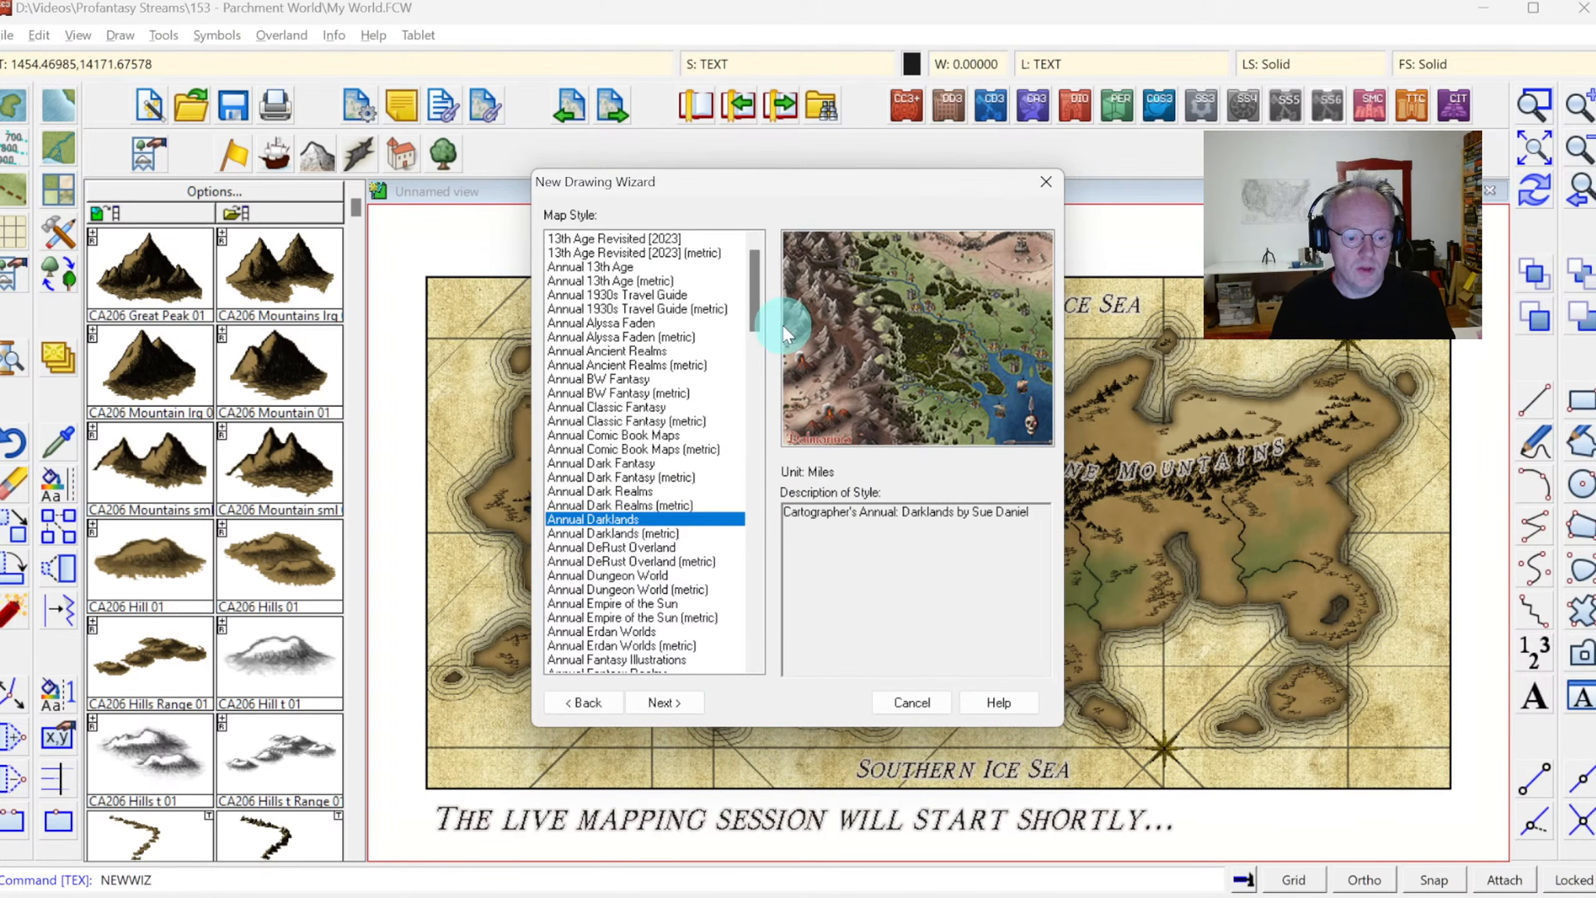
left_click_drag(755, 270, 775, 574)
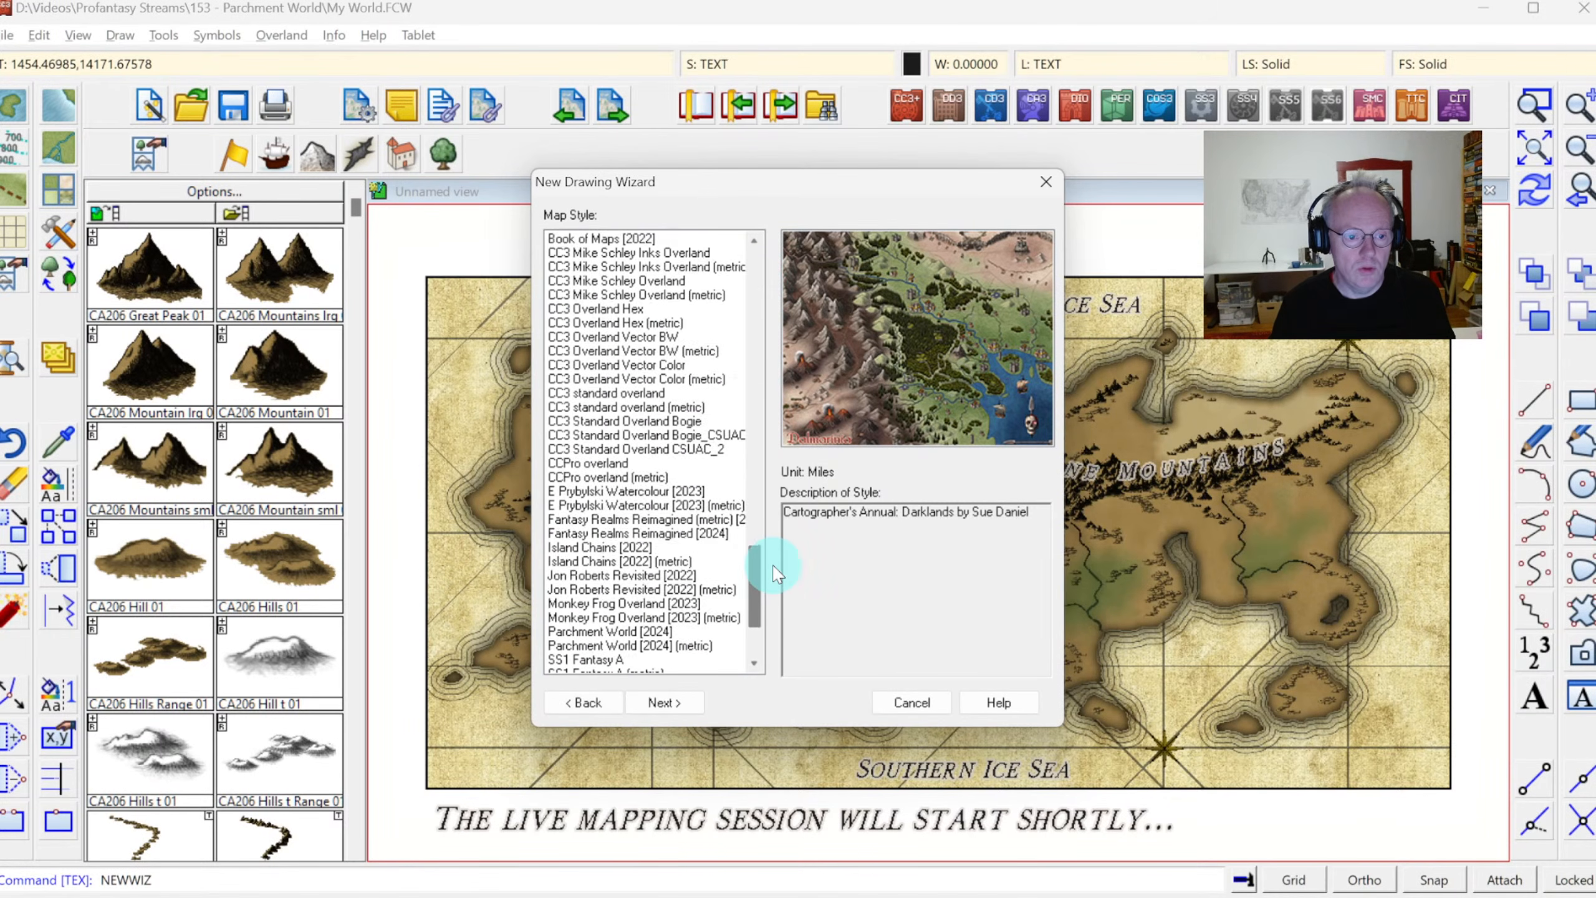
left_click(631, 630)
left_click(663, 702)
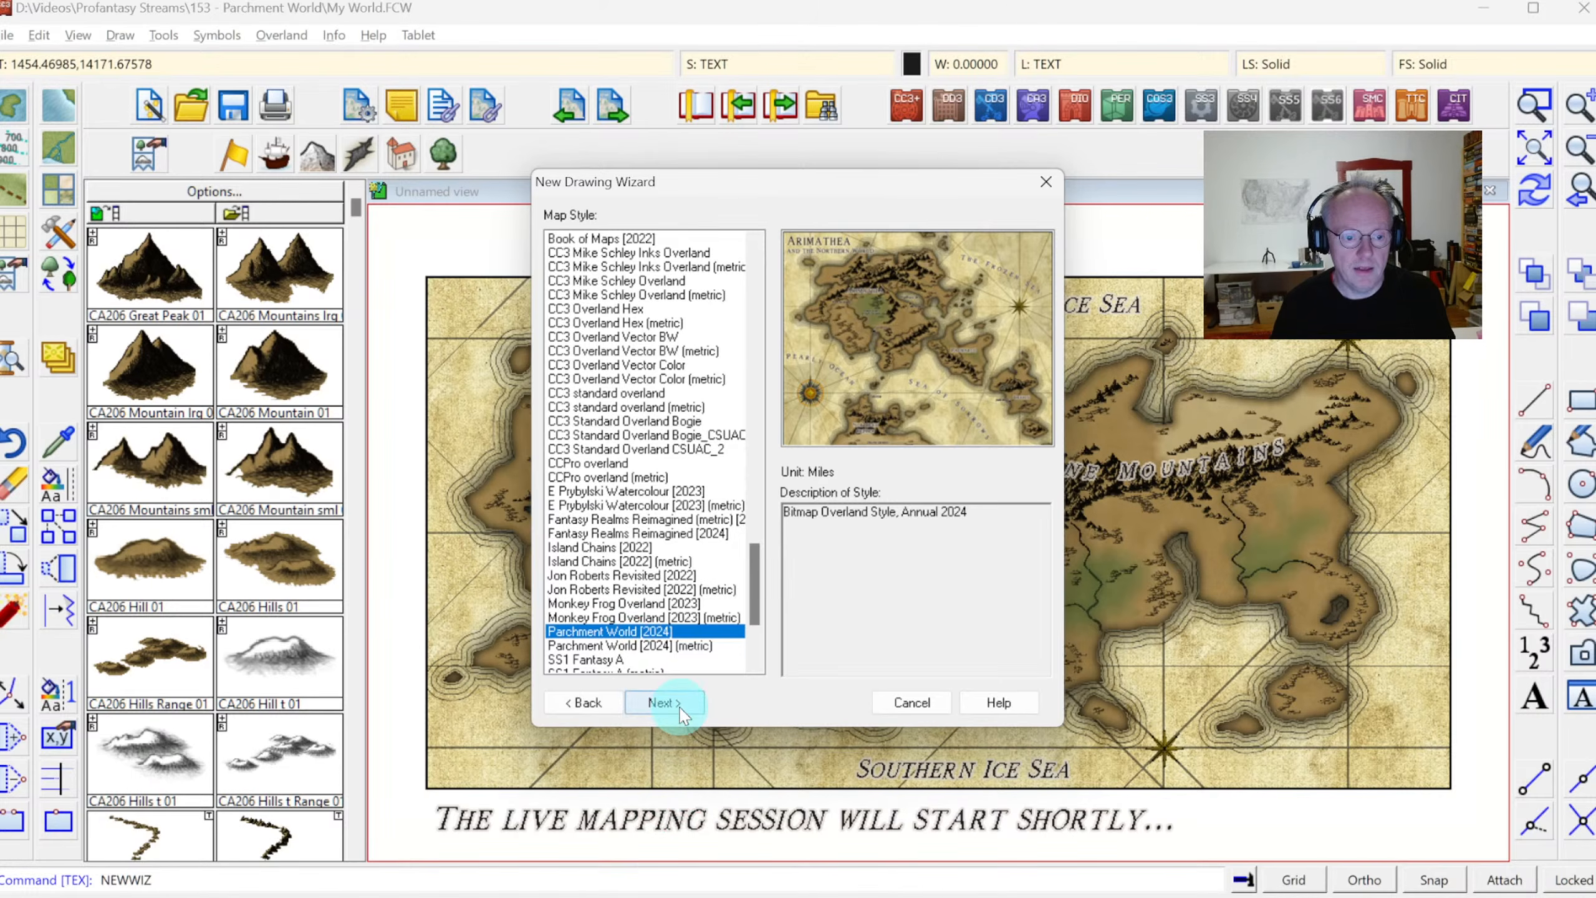
Set the new map's dimensions to 9000 by 6000 and finish the drawing setup
left_click(608, 594)
double_click(598, 595)
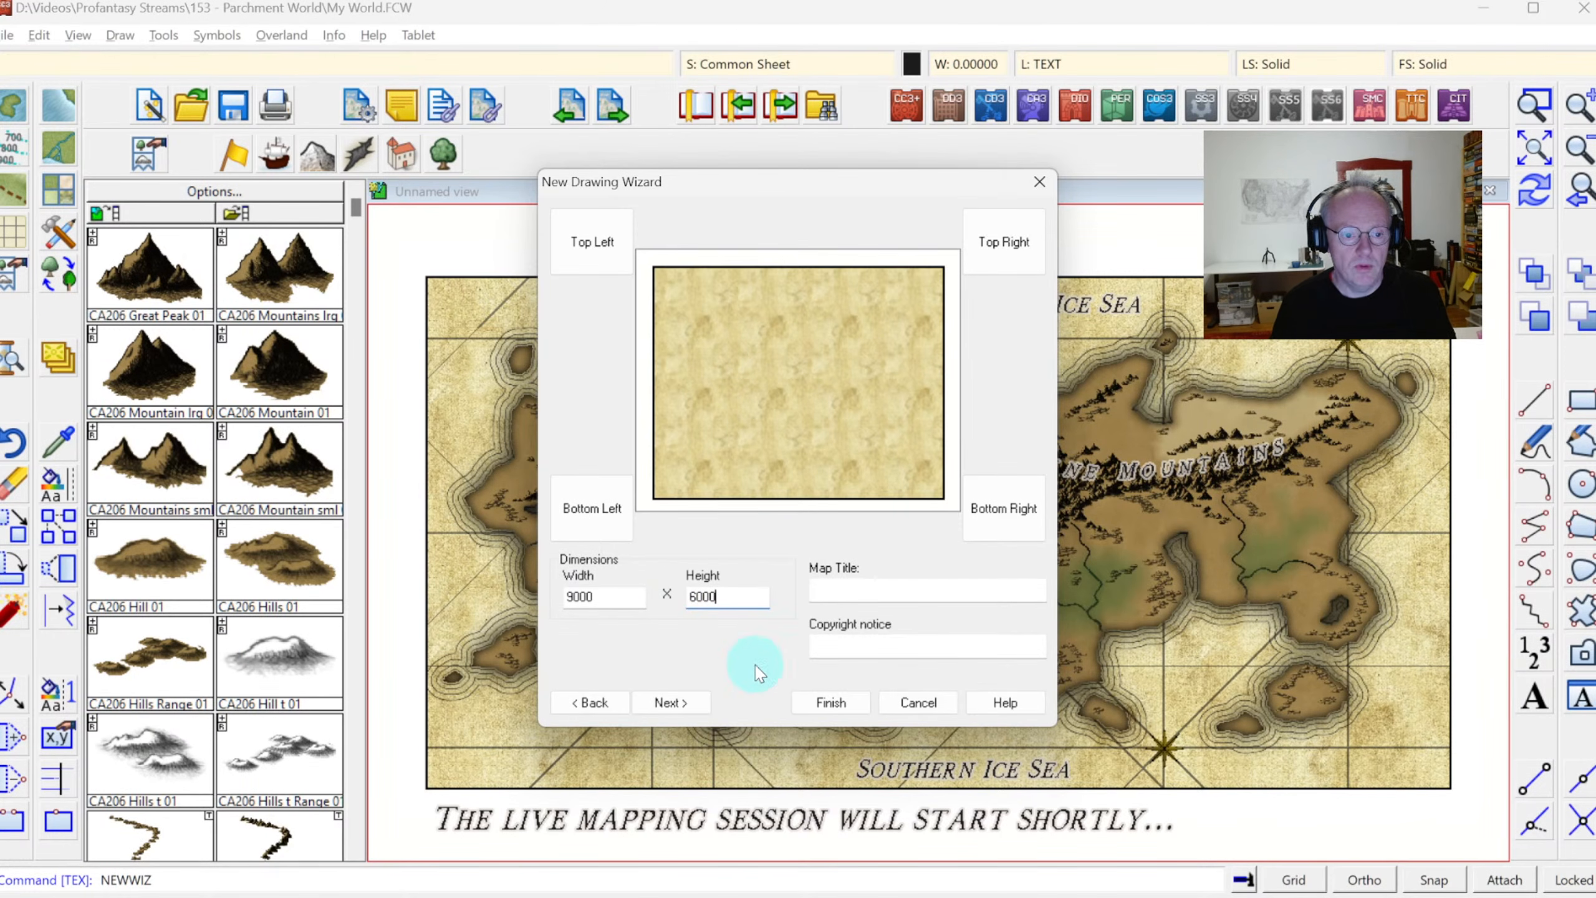
left_click(828, 703)
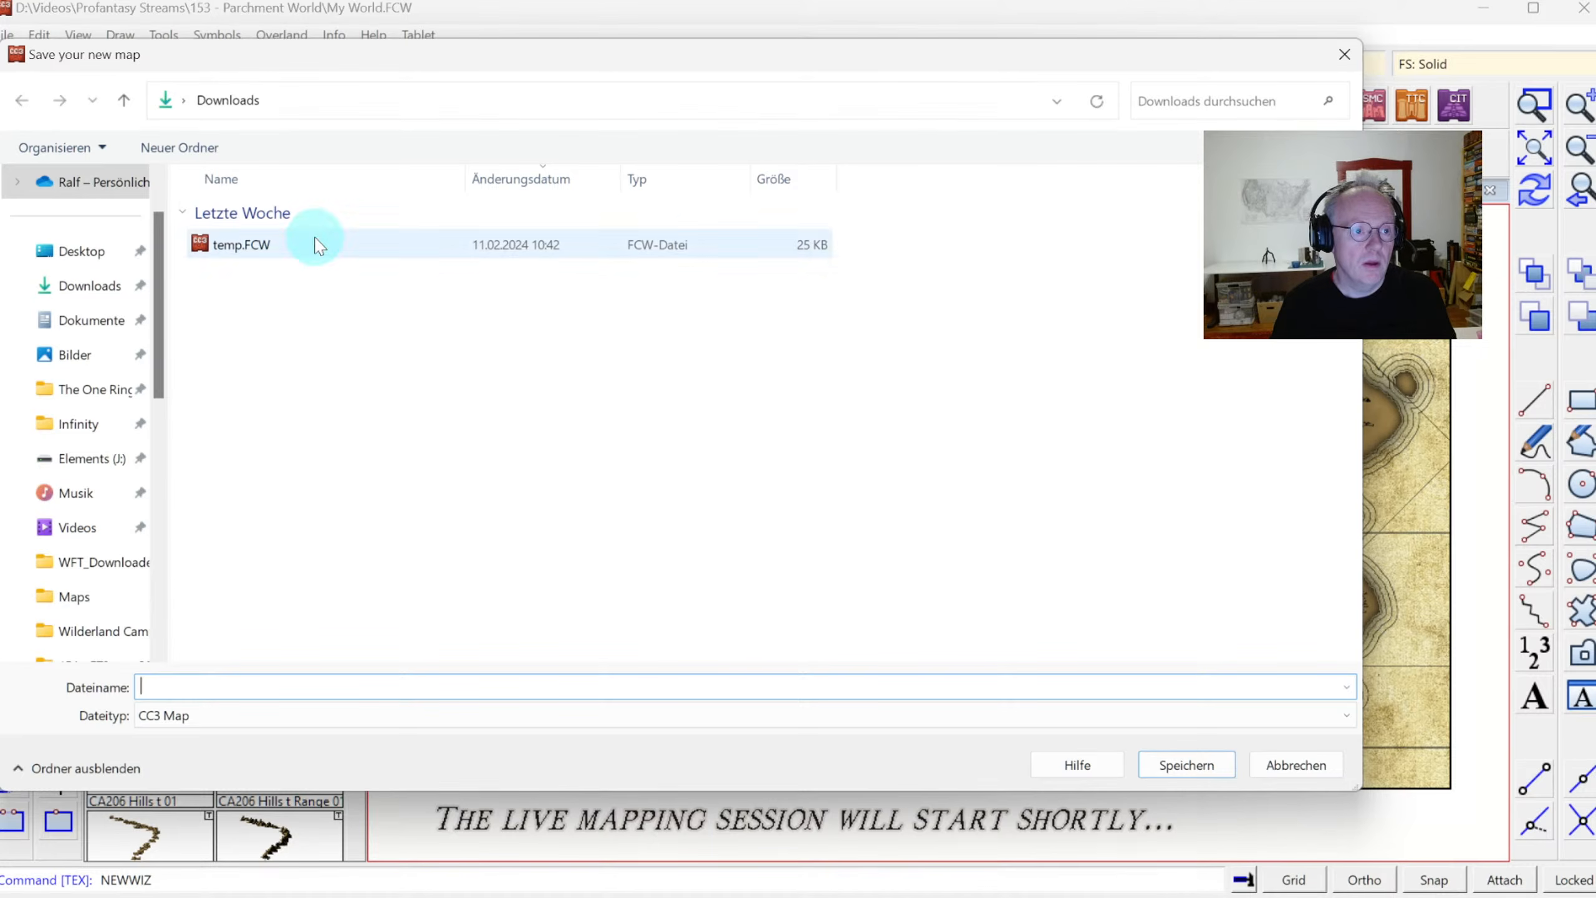
Save the new map as "New World" in the folder Videos > Profantasy Streams > 154 - FT3+ to CC3+
left_click(72, 527)
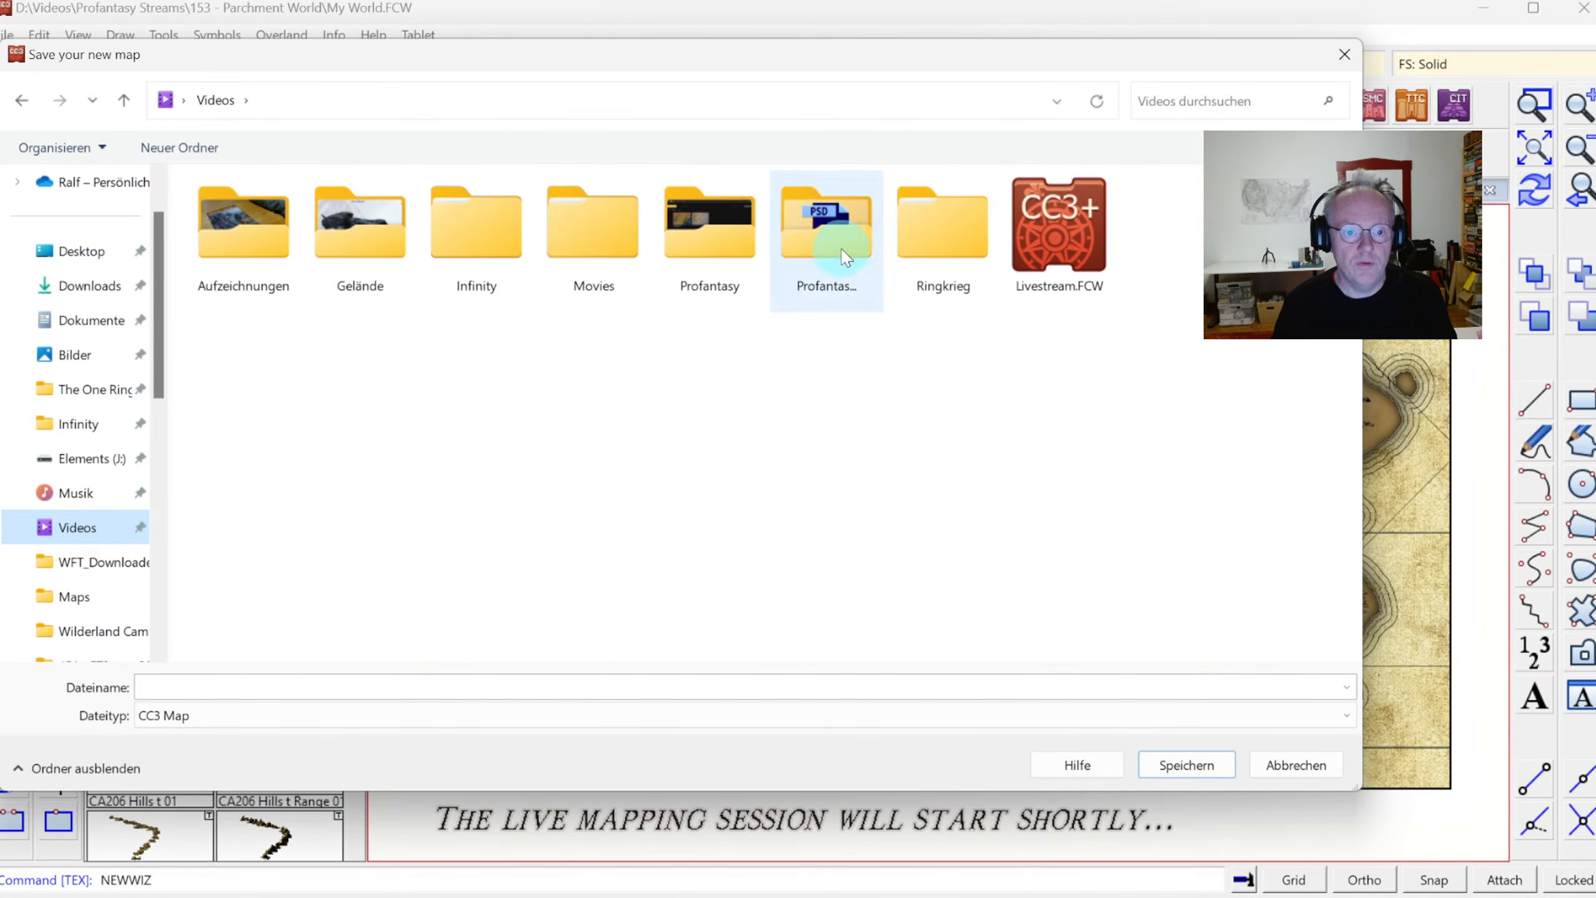
double_click(845, 257)
scroll(713, 458, "down", 8)
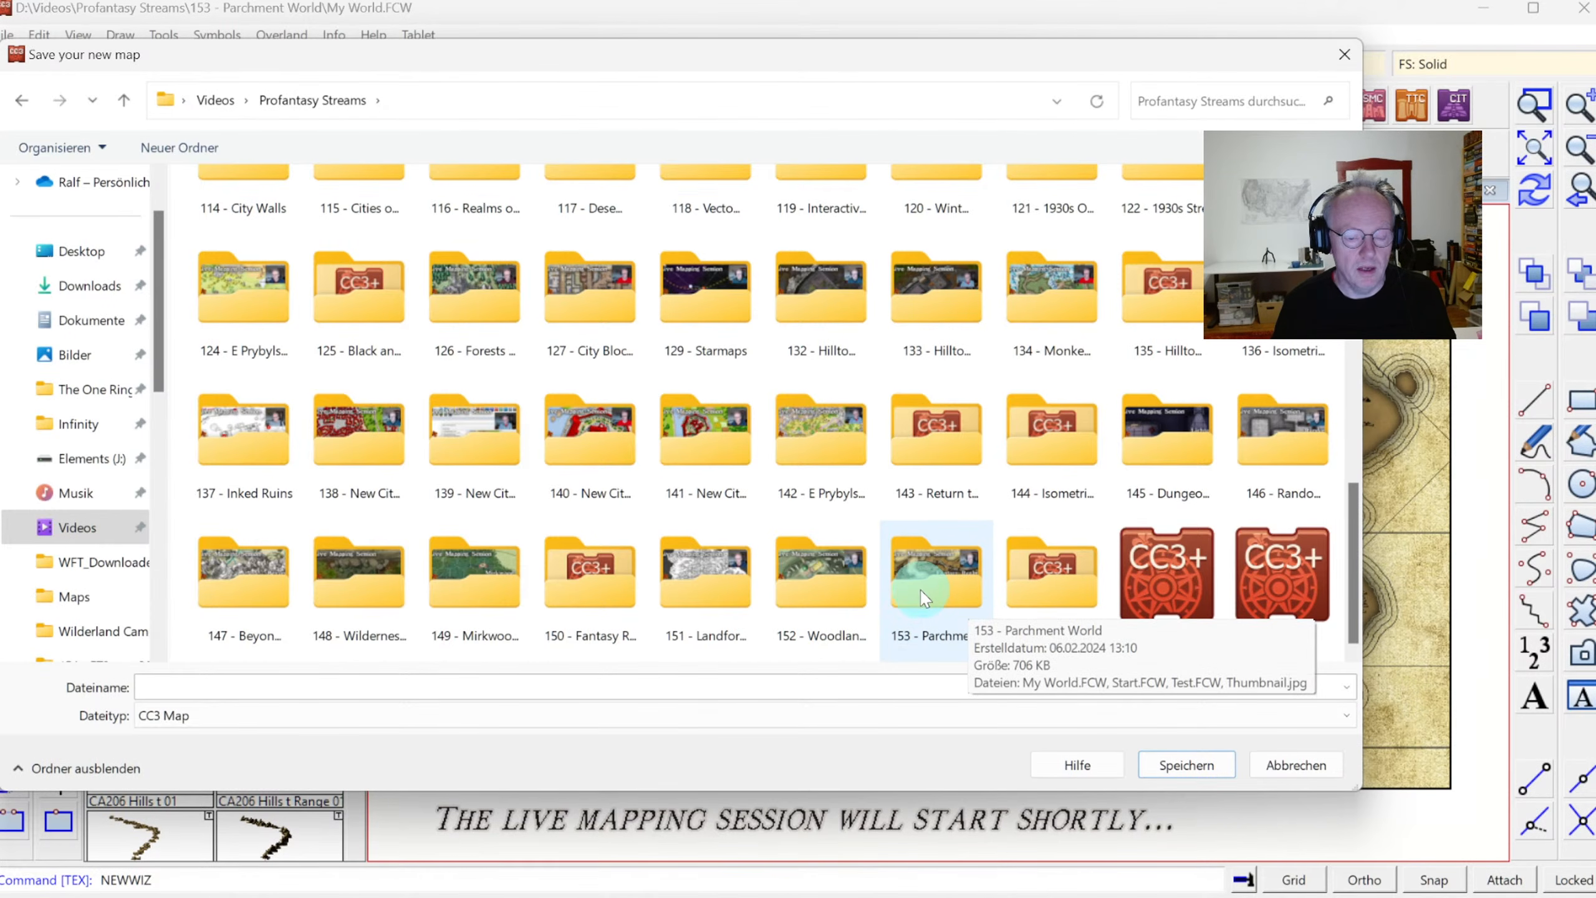
double_click(1042, 583)
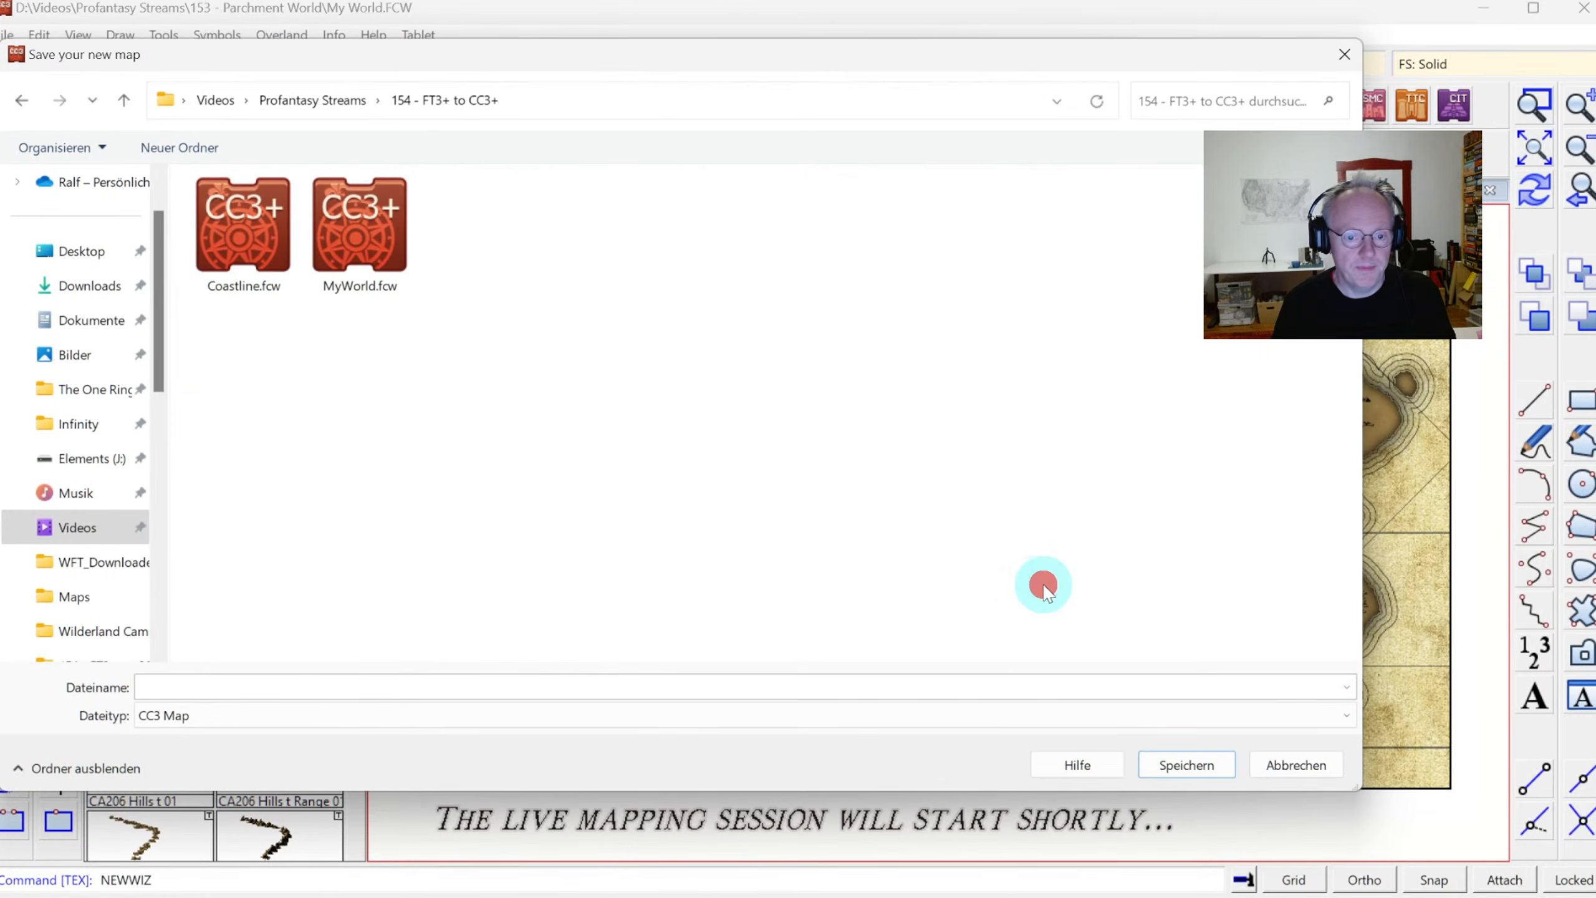
left_click(225, 714)
left_click(194, 717)
left_click(222, 685)
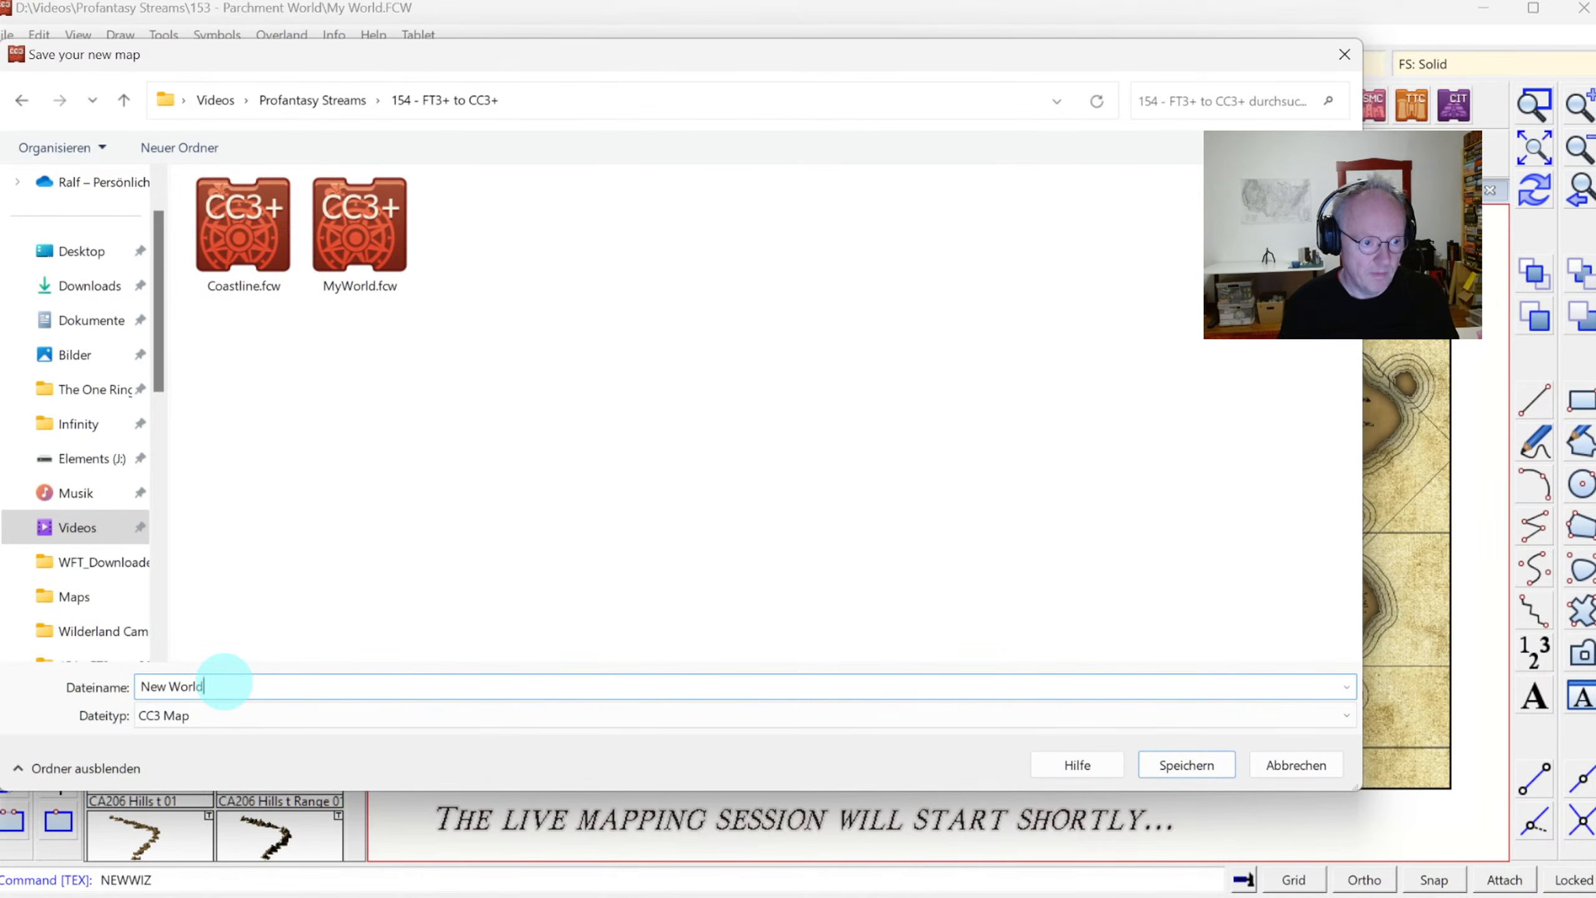
type("New World")
key("Return")
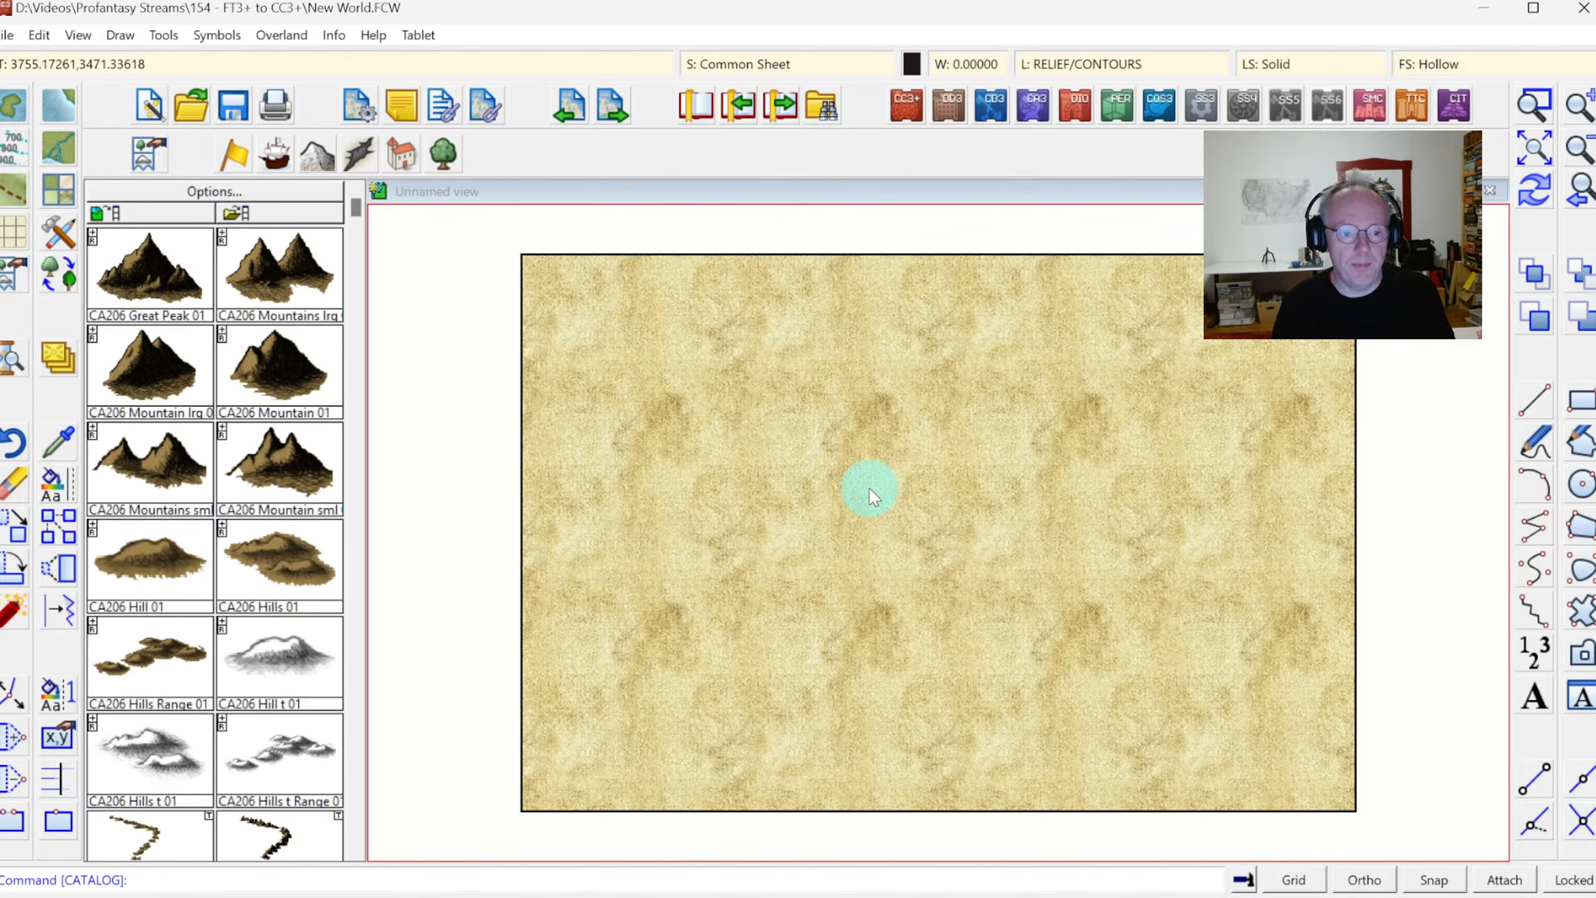
Switch to MyWorld and copy both continents' coastlines, the eastern lakes and small islands to the clipboard, using a snapped grid point between the continents as origin
key("alt+Tab")
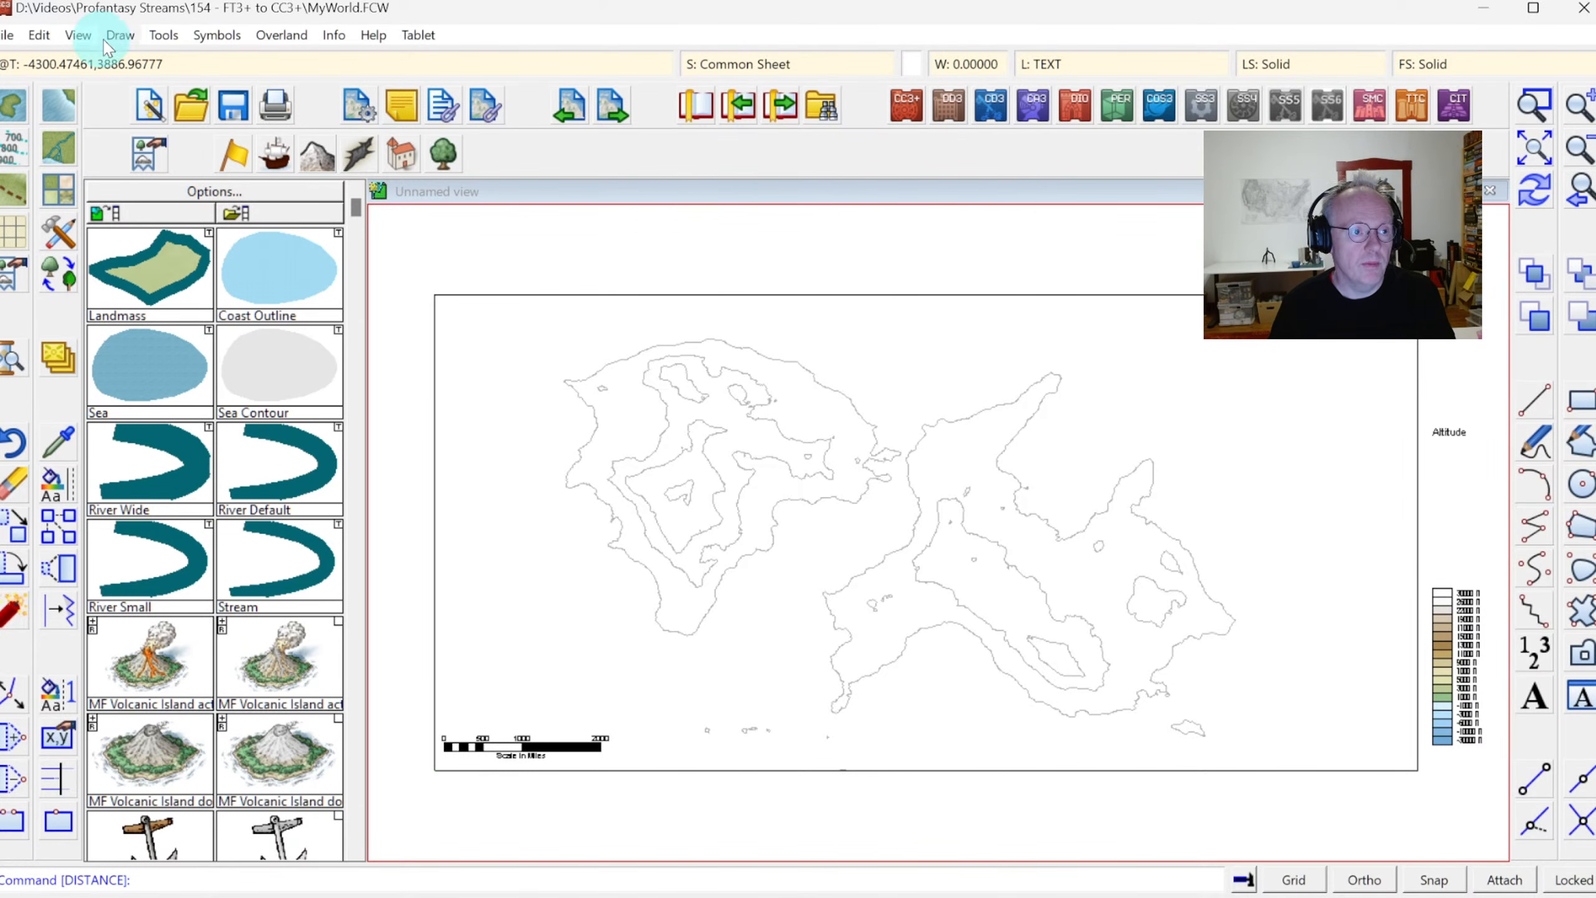
left_click(38, 38)
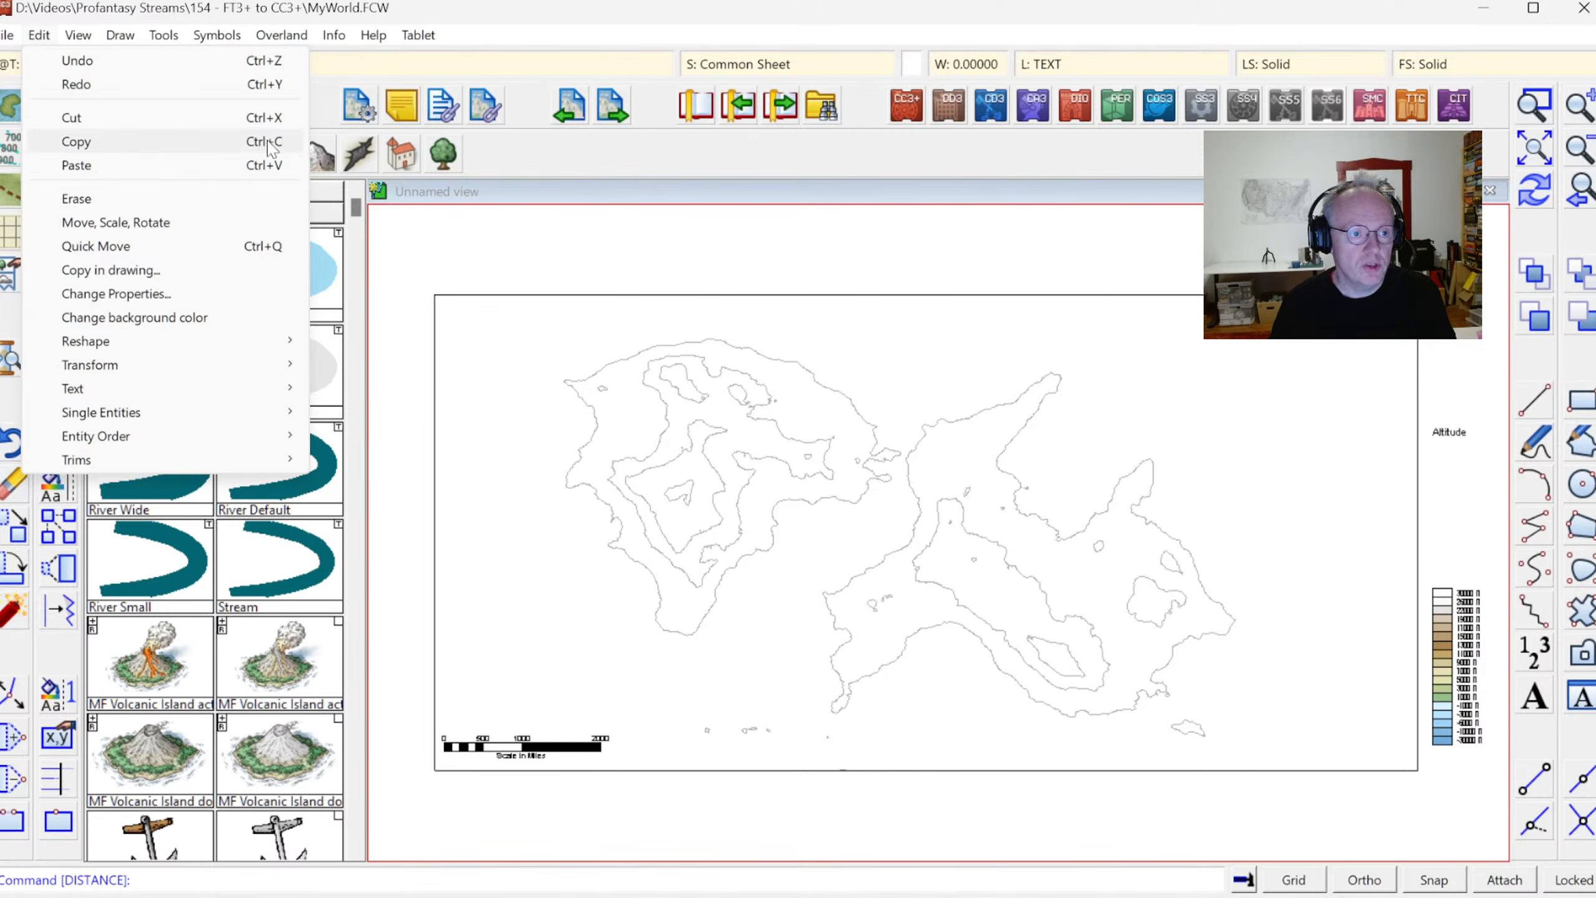
mouse_move(6, 36)
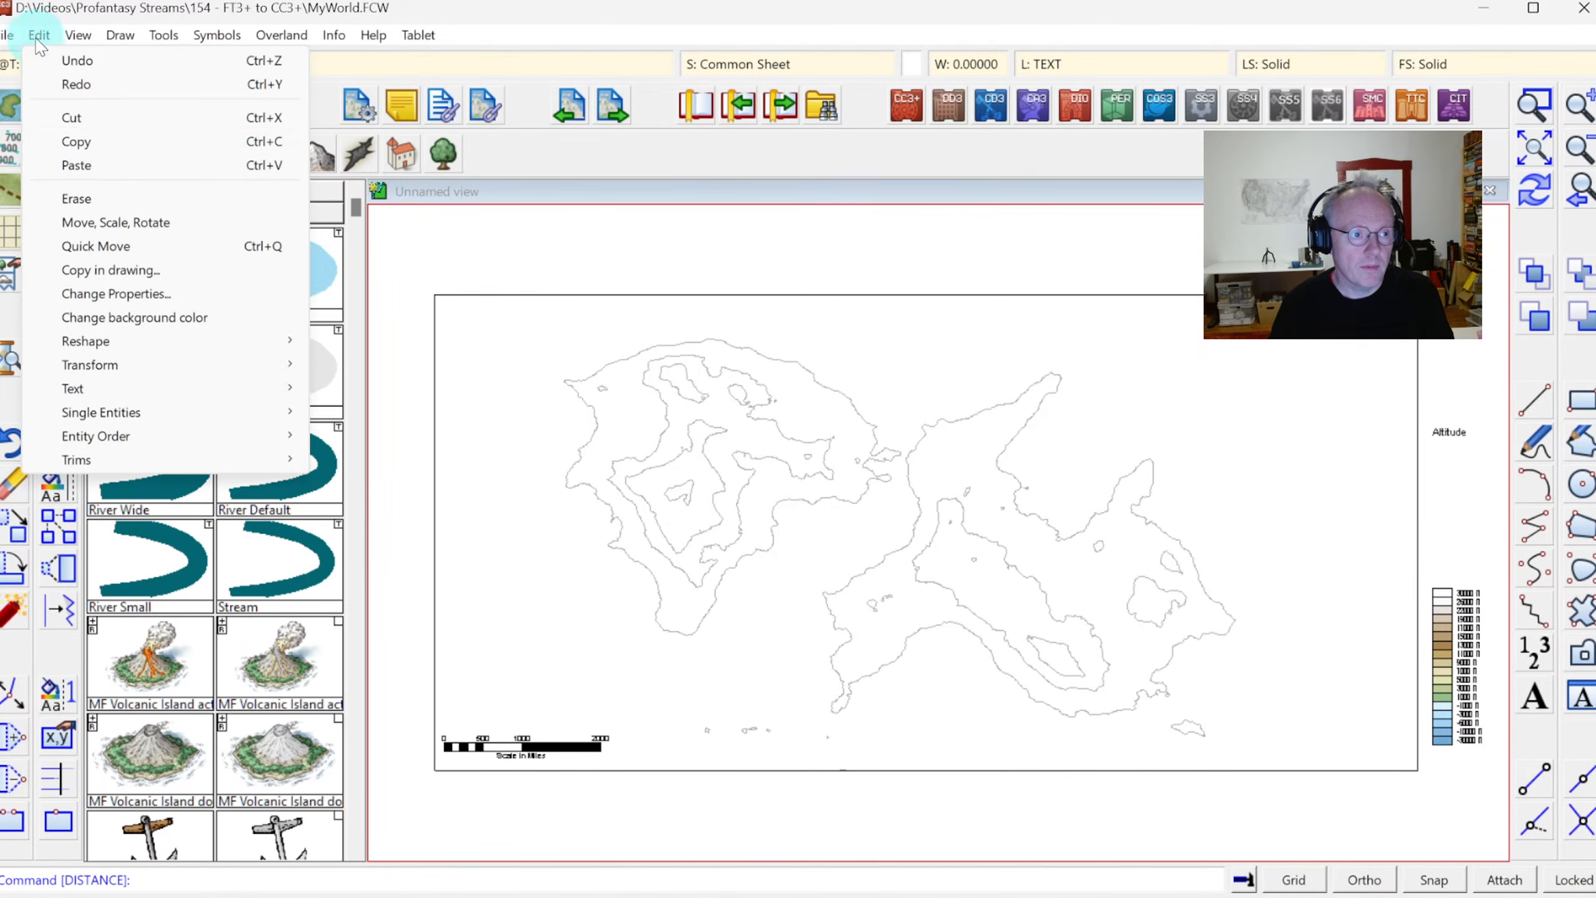
left_click(104, 143)
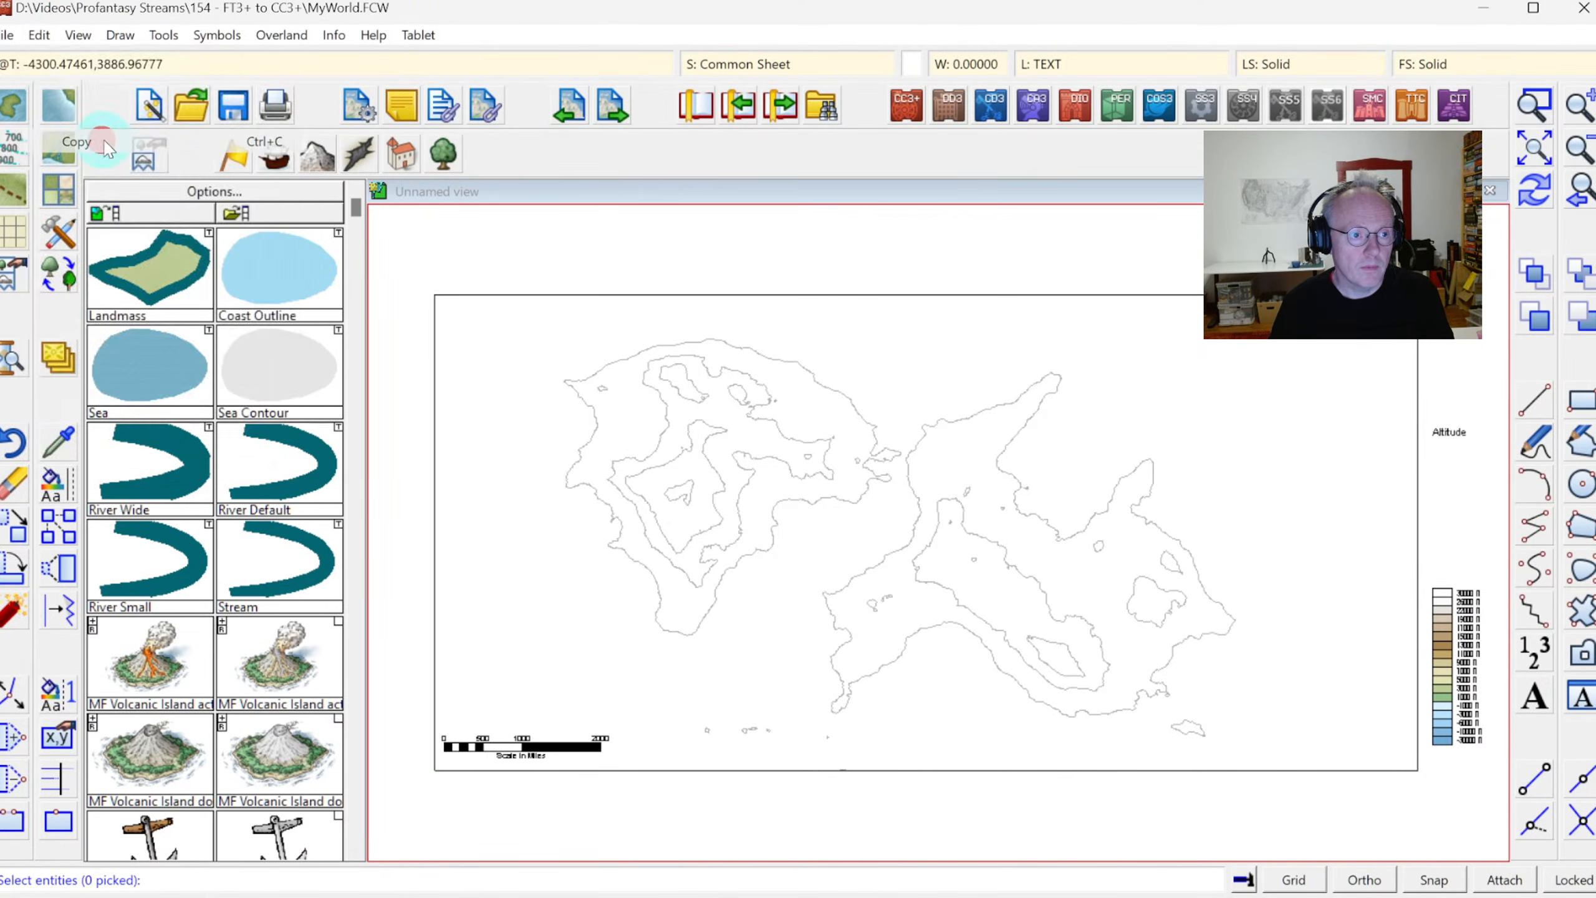
left_click(617, 356)
left_click(978, 408)
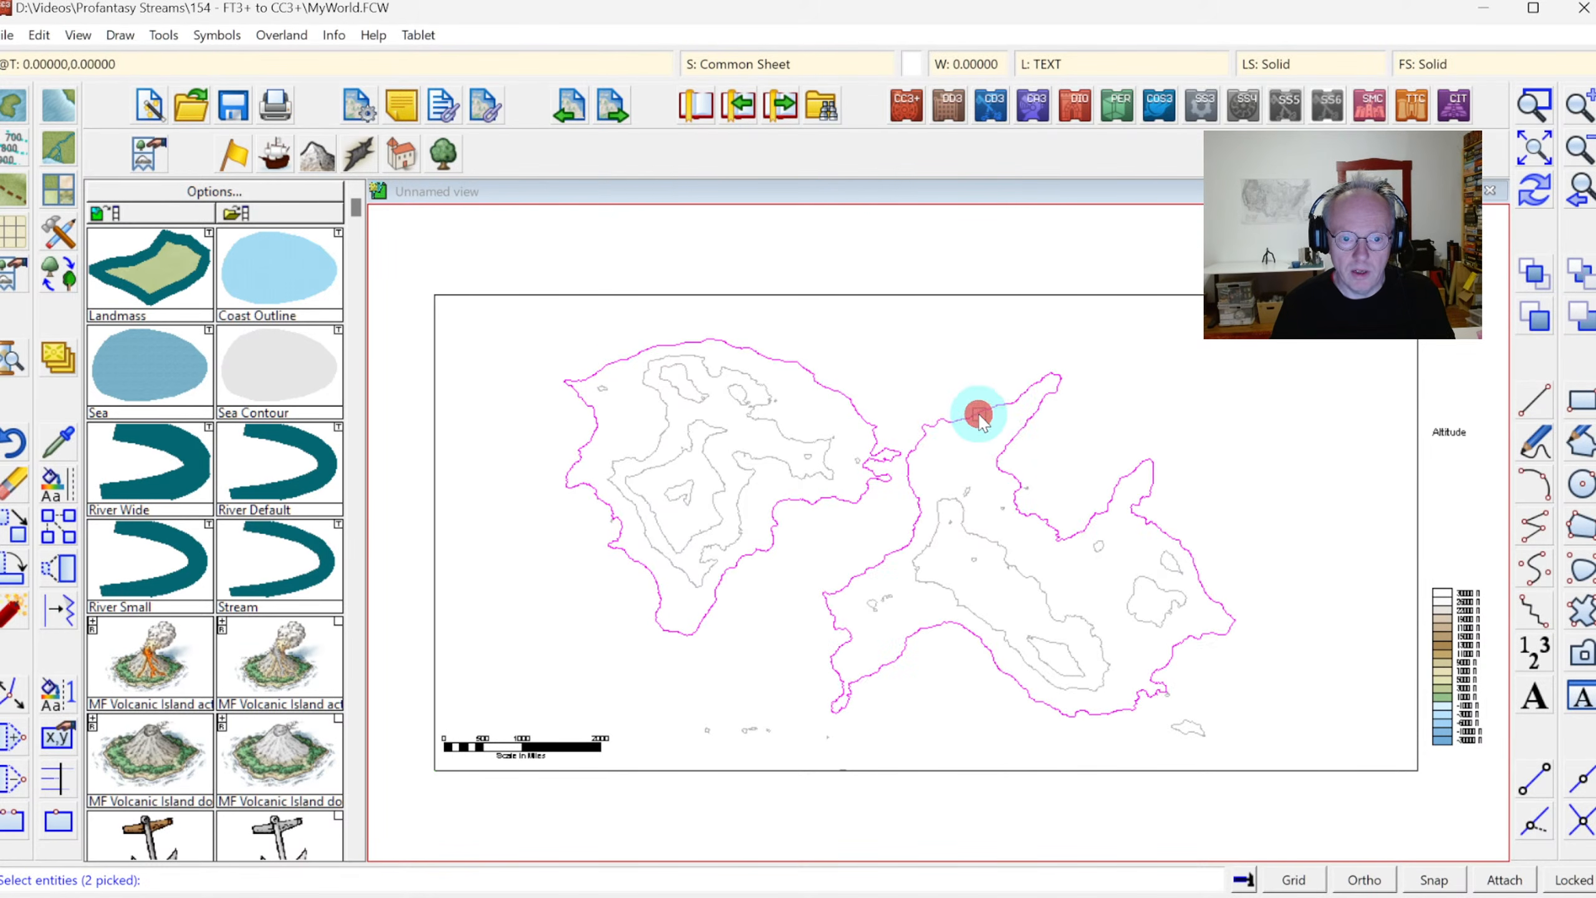
left_click(1109, 547)
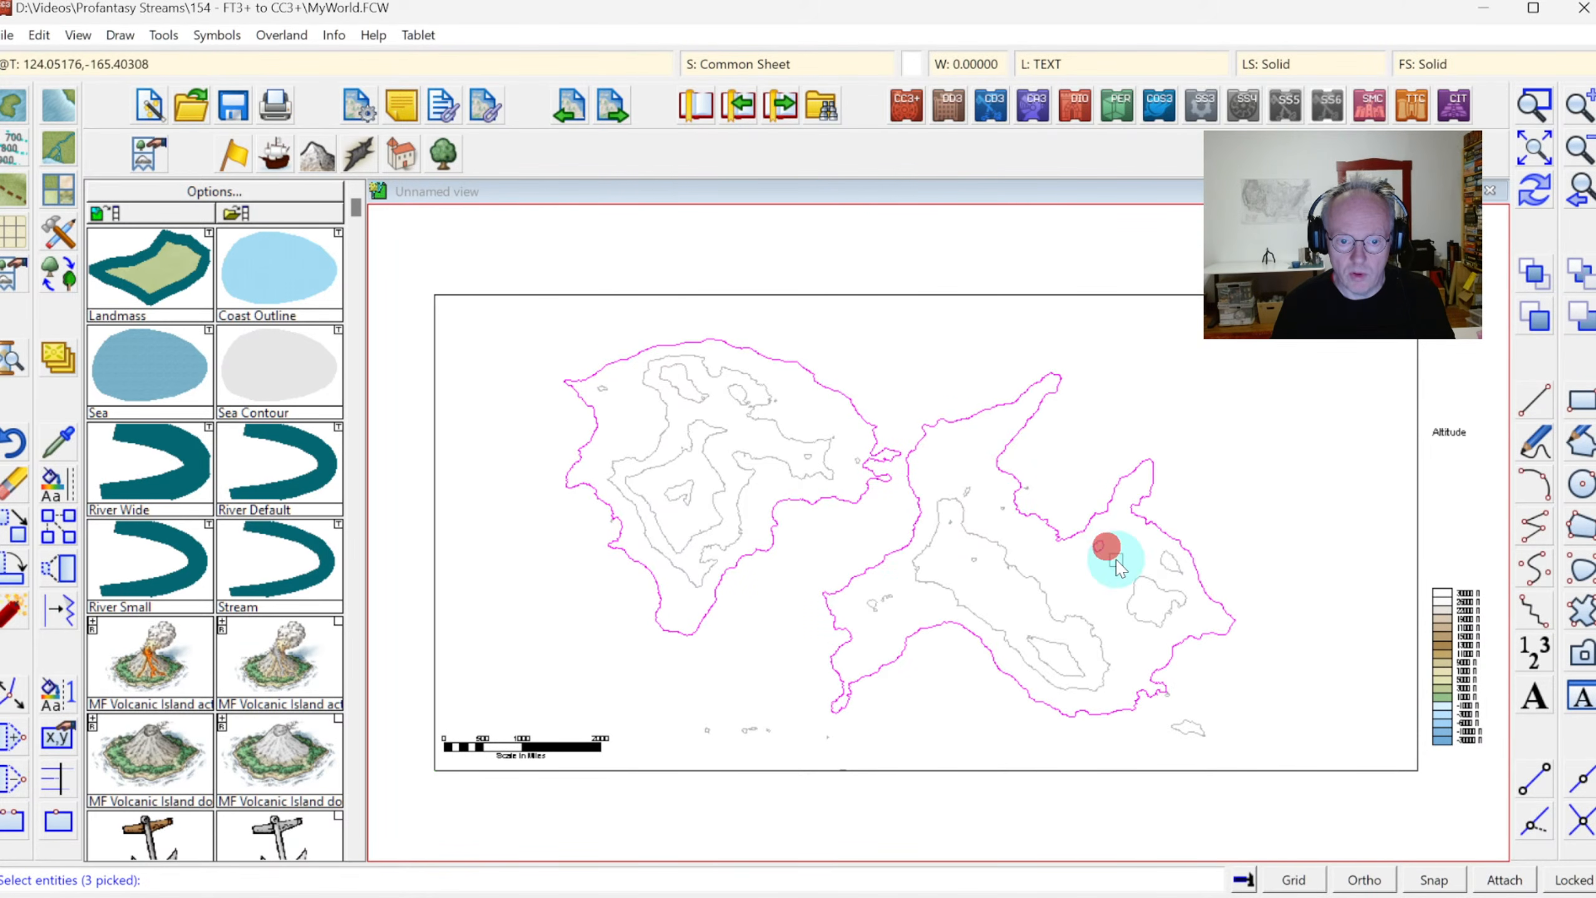
left_click(1154, 582)
left_click(1200, 728)
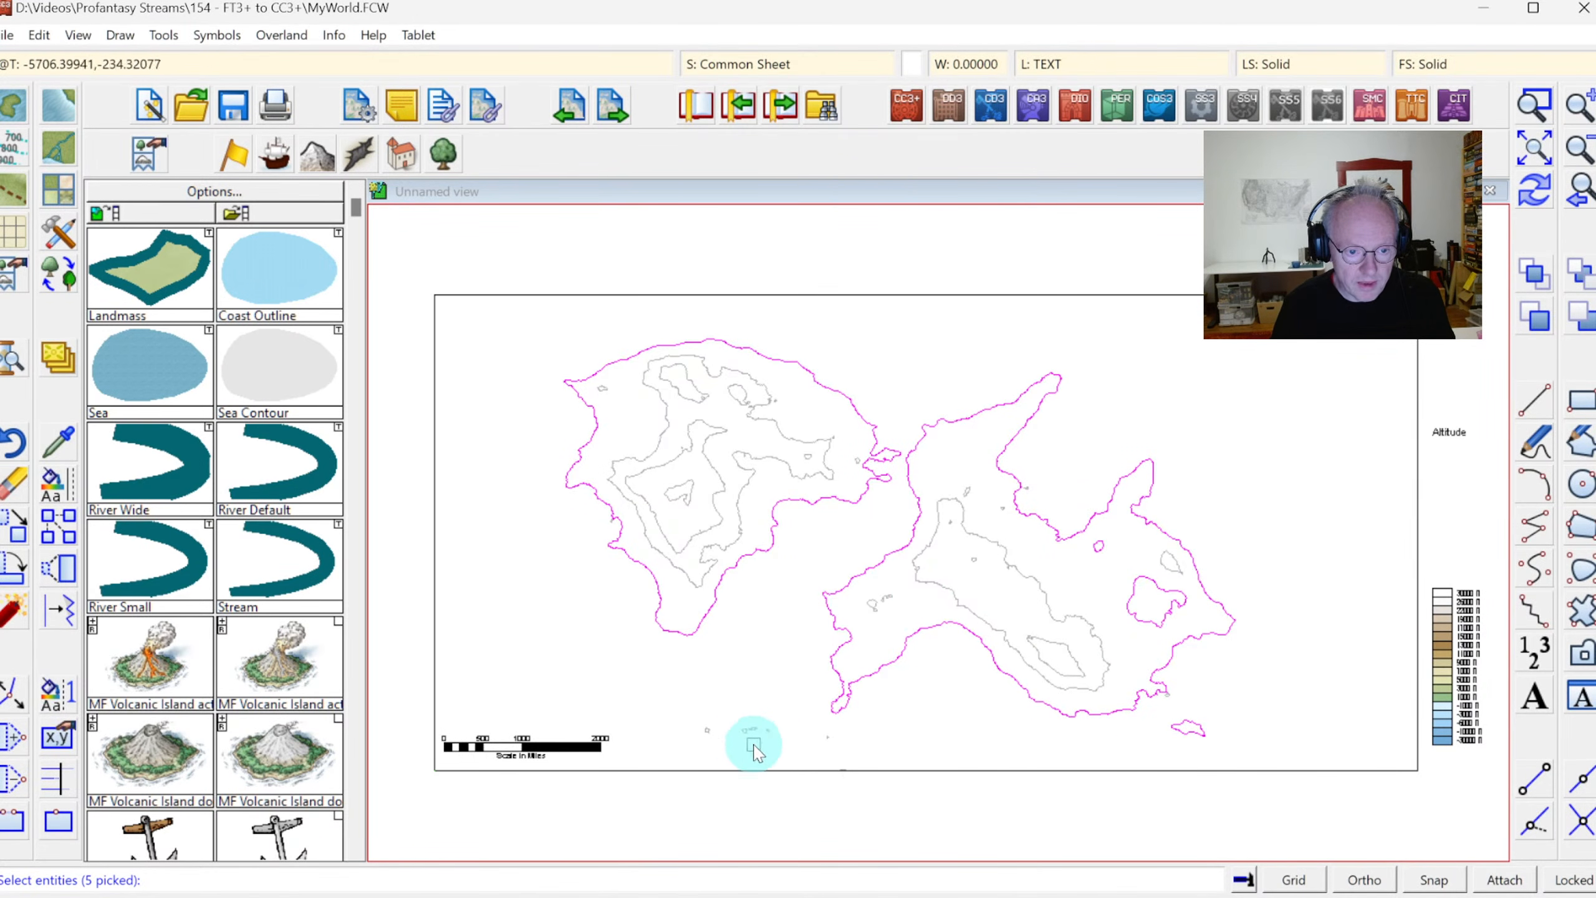
left_click(706, 732)
left_click(753, 732)
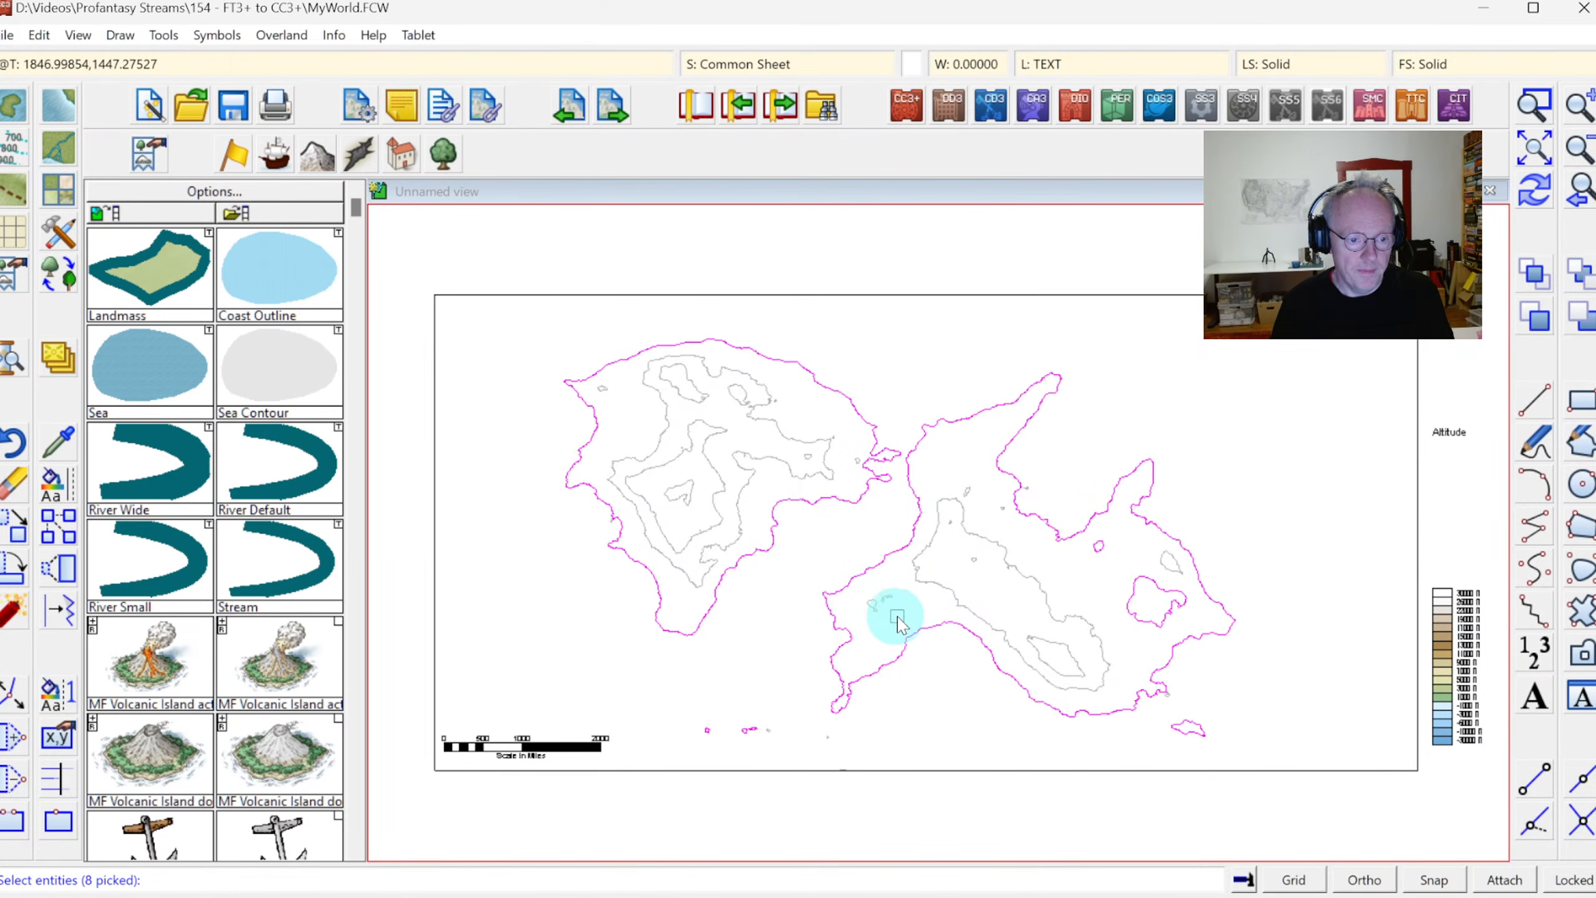
right_click(787, 558)
left_click(785, 576)
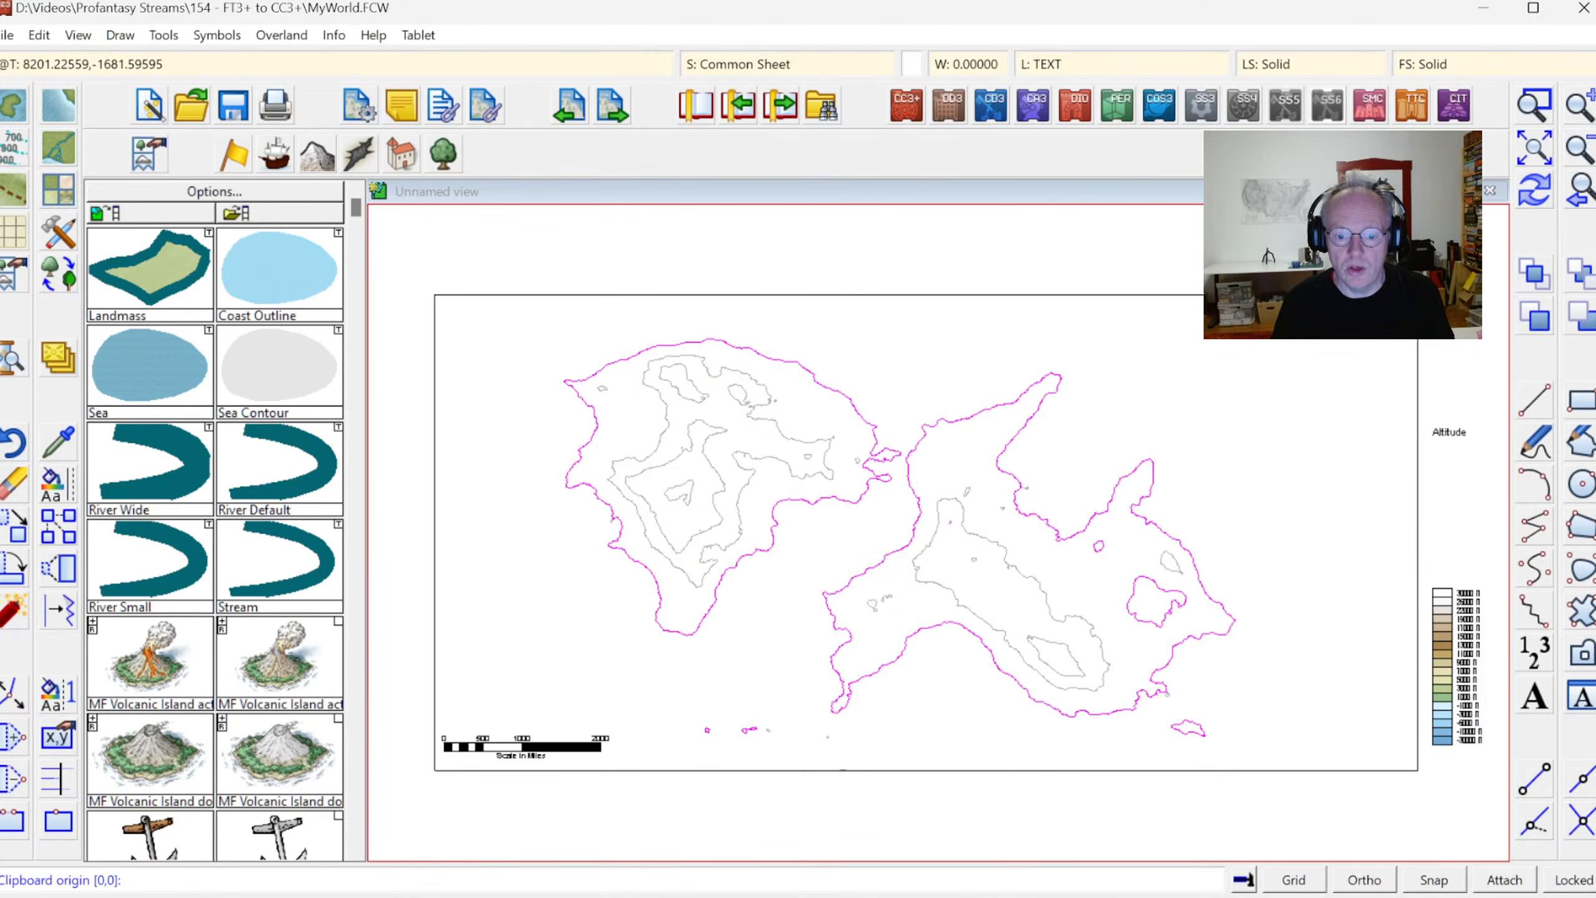
left_click(1421, 879)
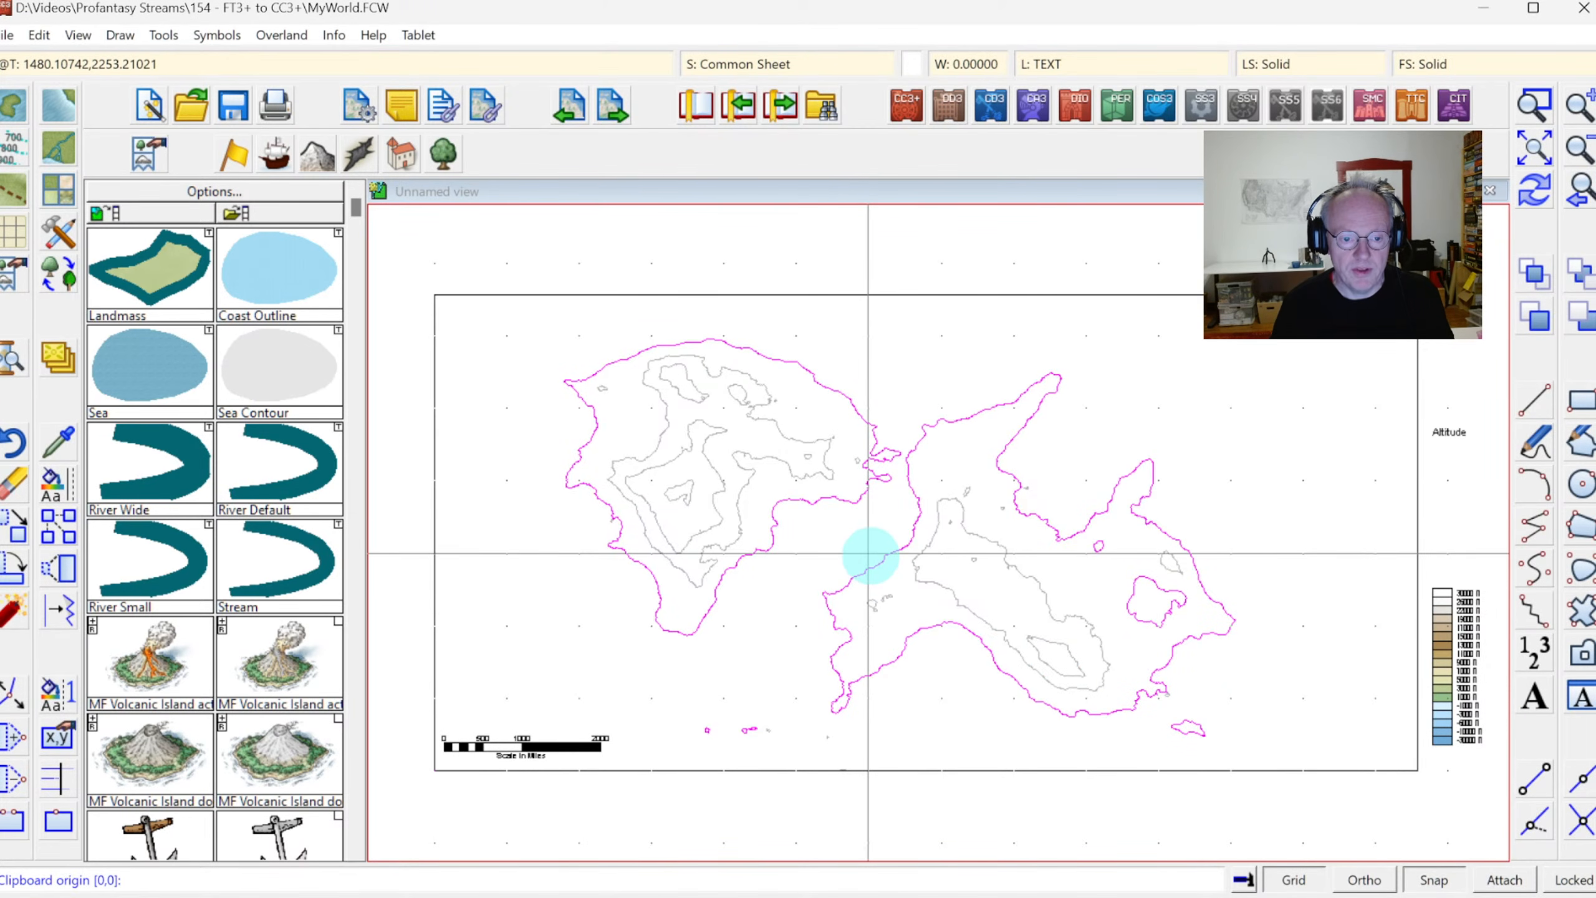
left_click(870, 553)
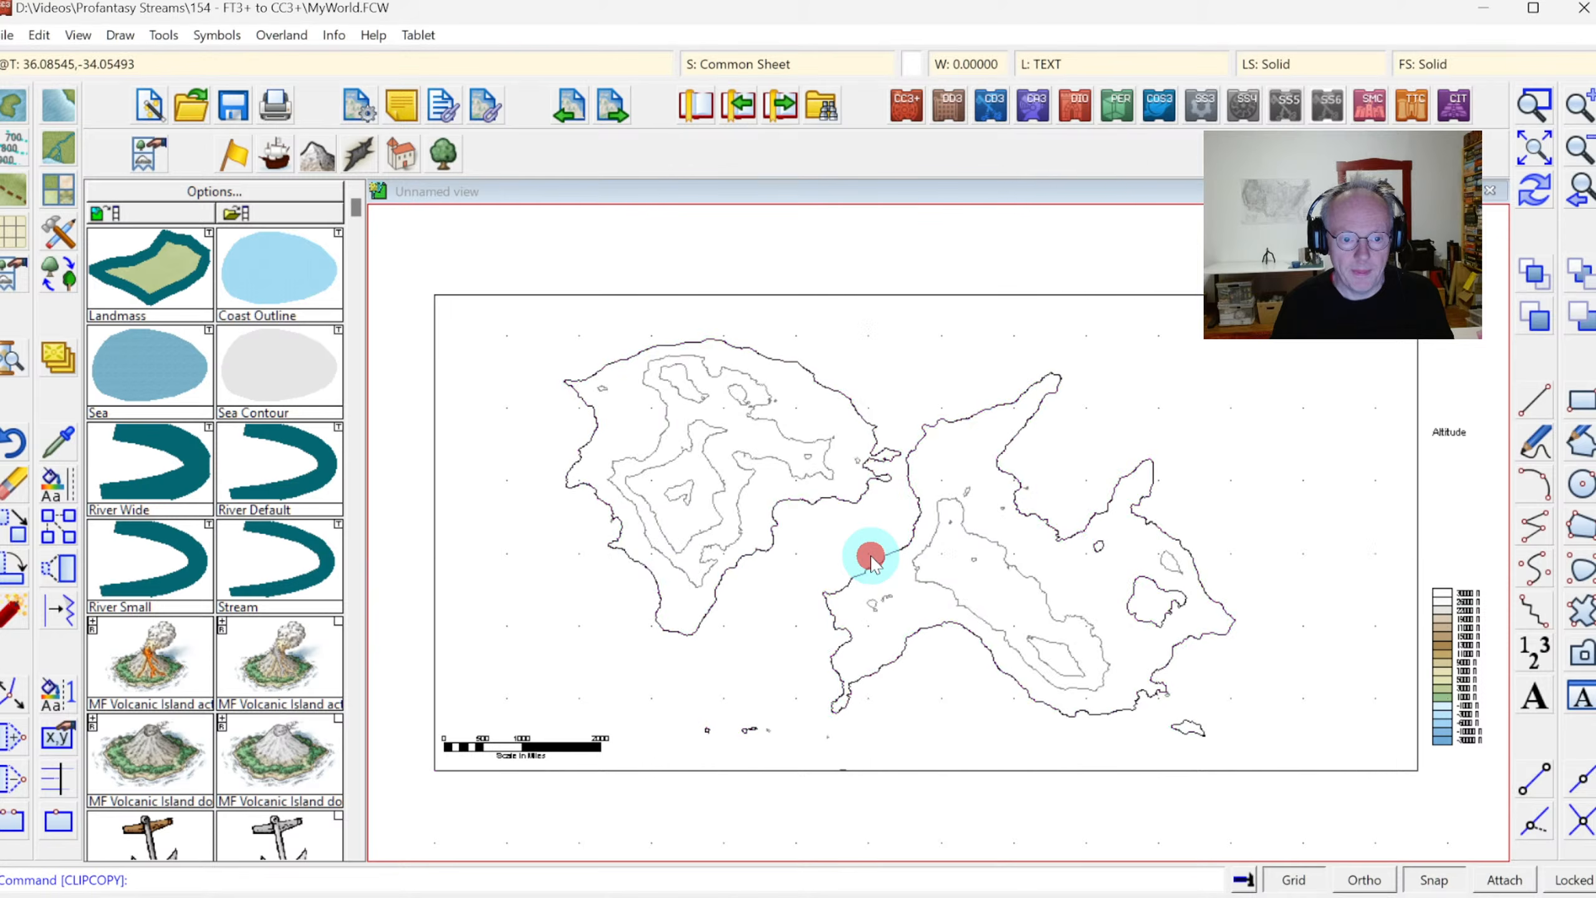
Switch to the New World drawing, turn on snapping and select the "500 mile, 1 snap" grid
key("alt+Tab")
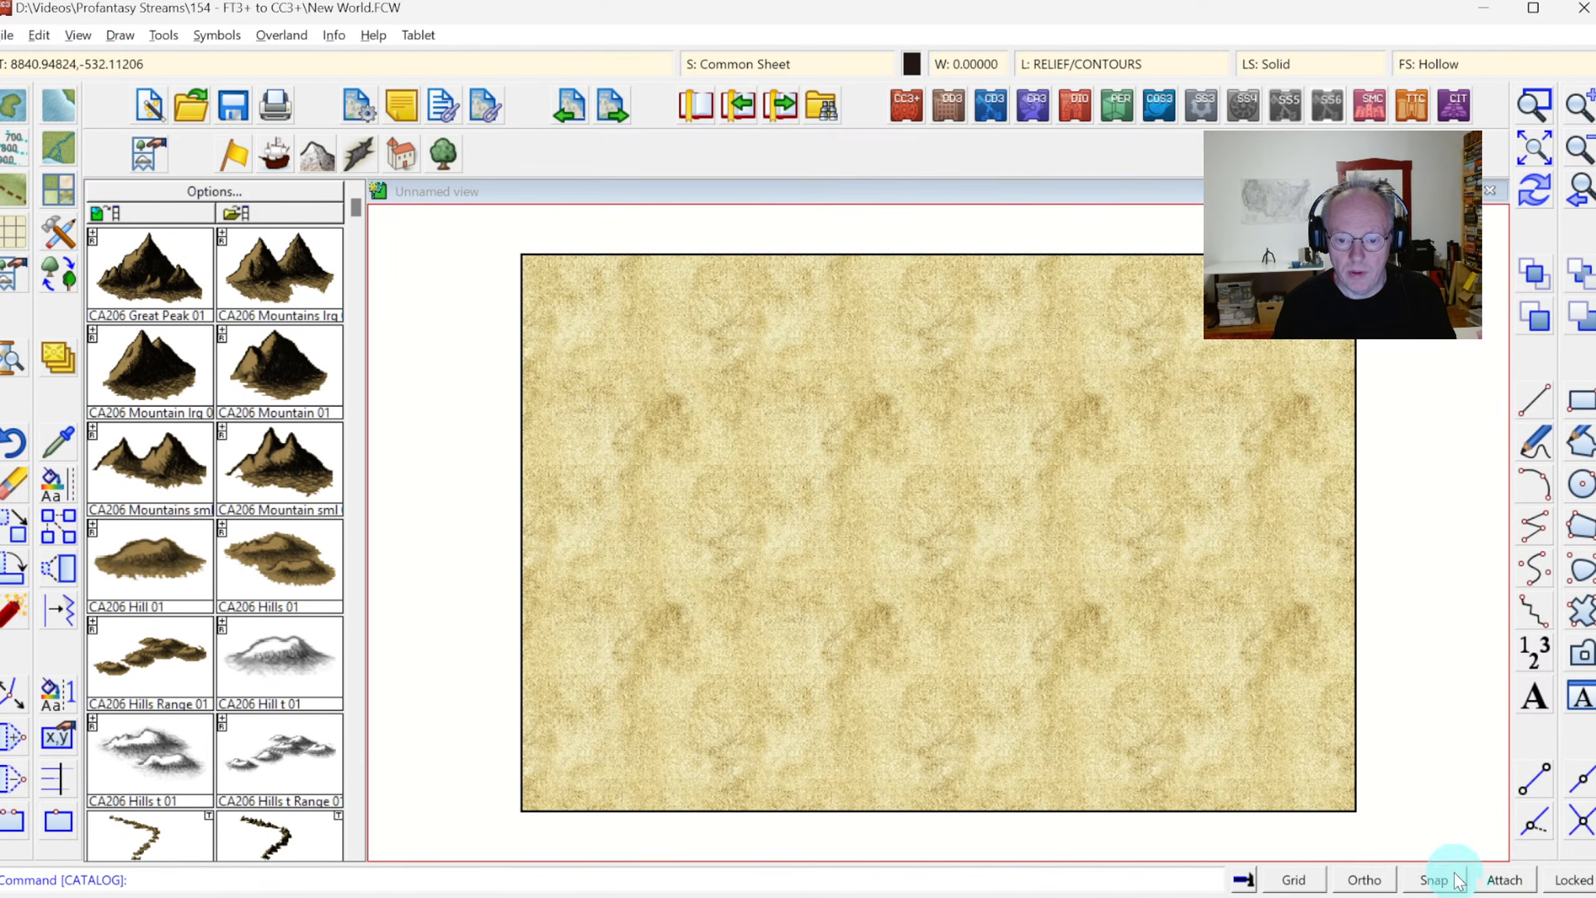
left_click(1435, 880)
right_click(1304, 883)
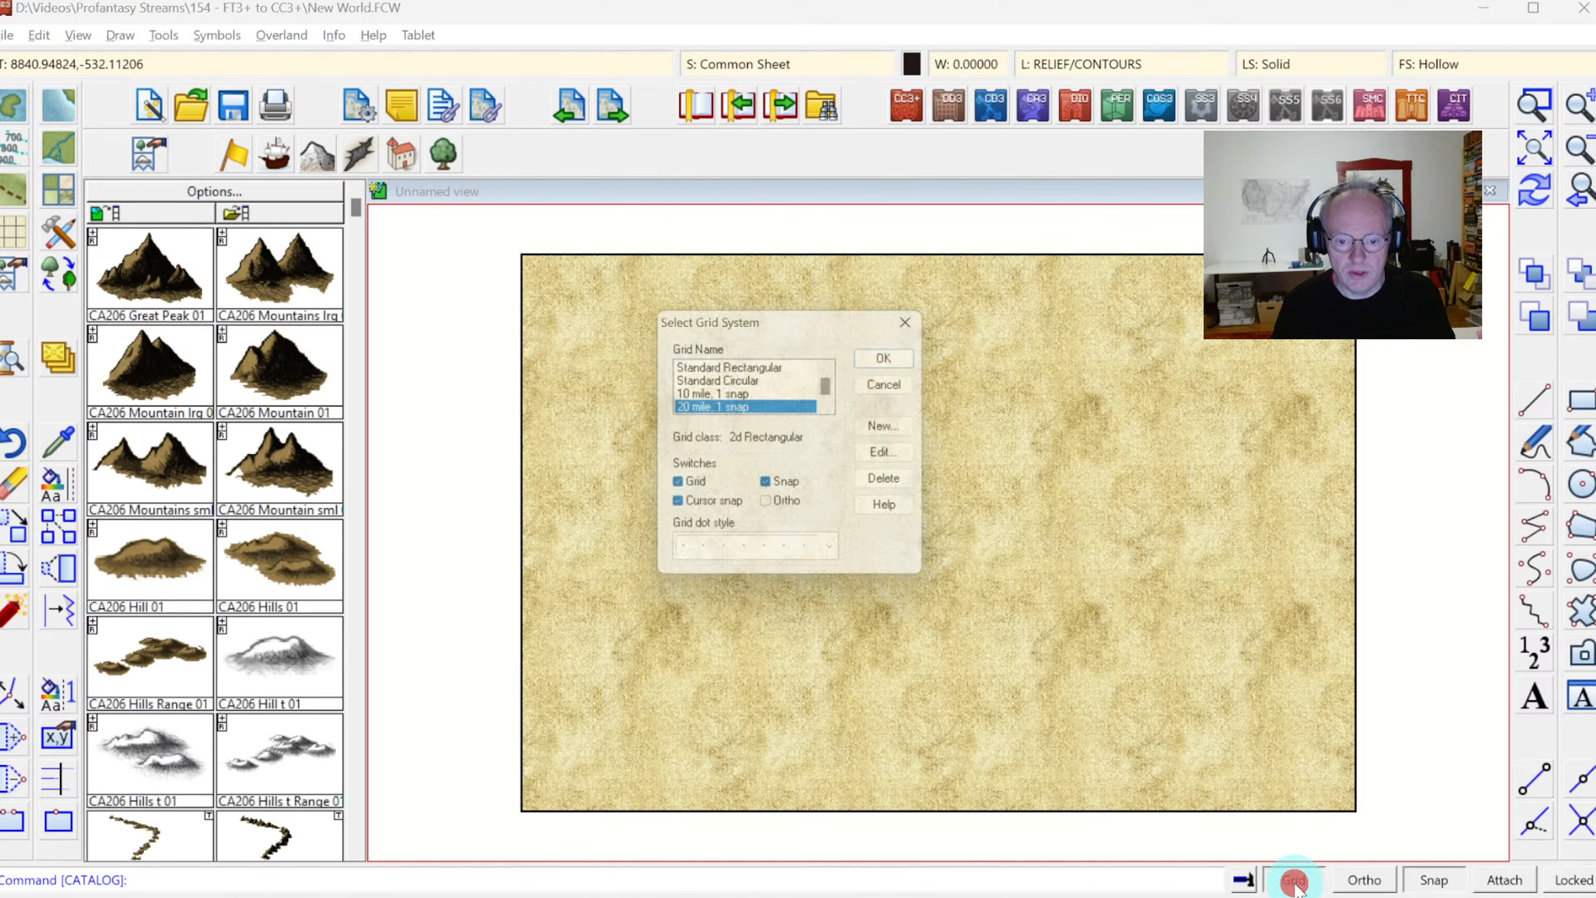
left_click_drag(836, 388, 841, 404)
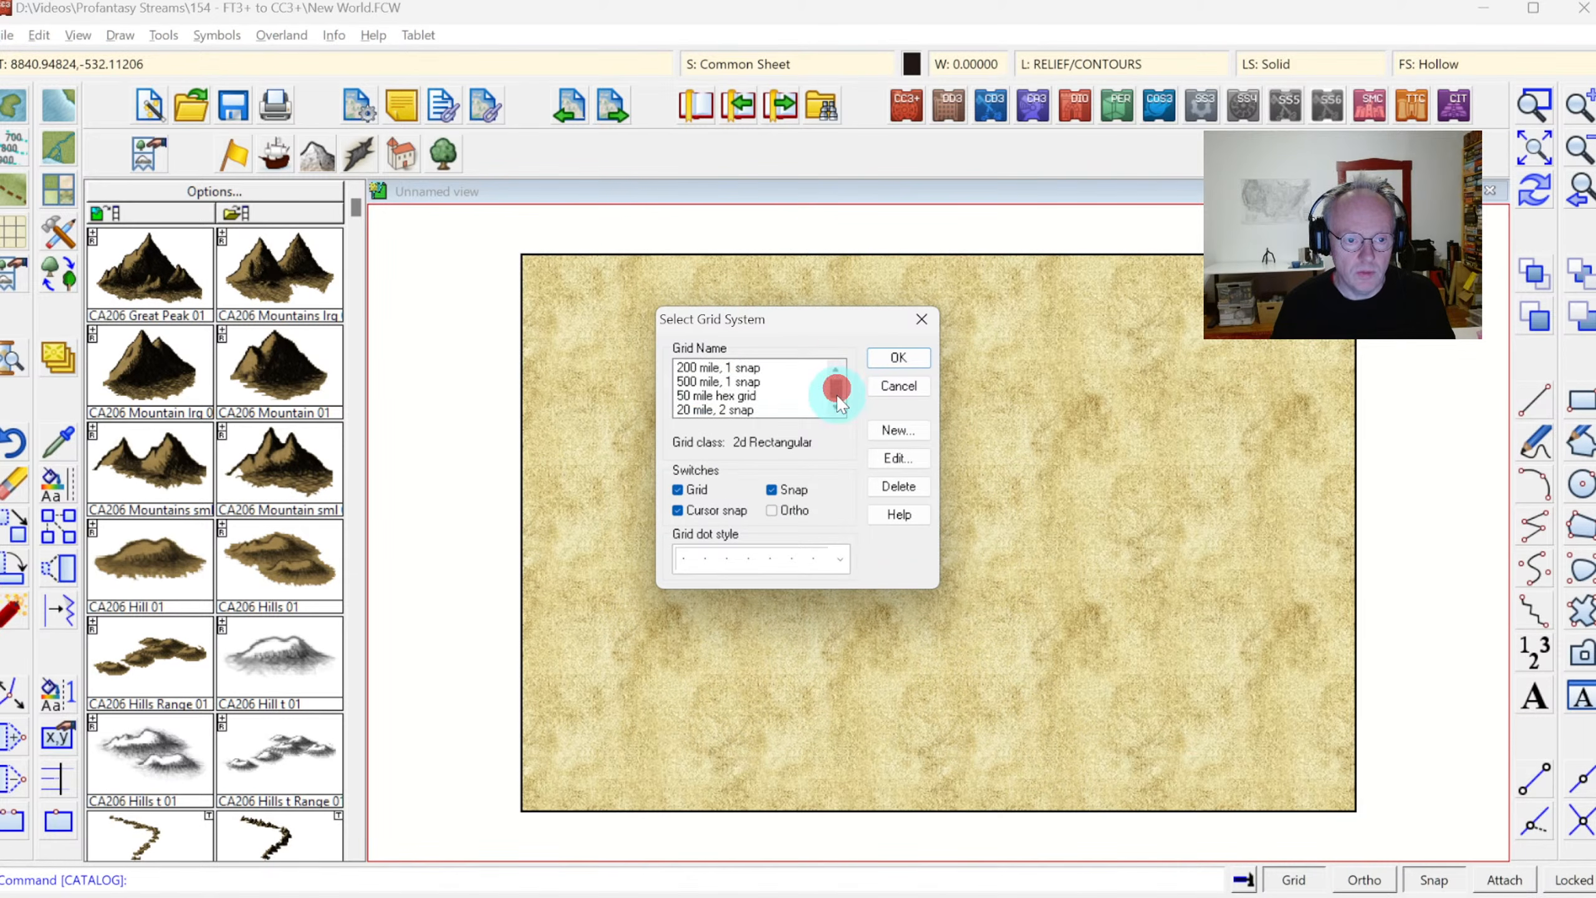
left_click(722, 381)
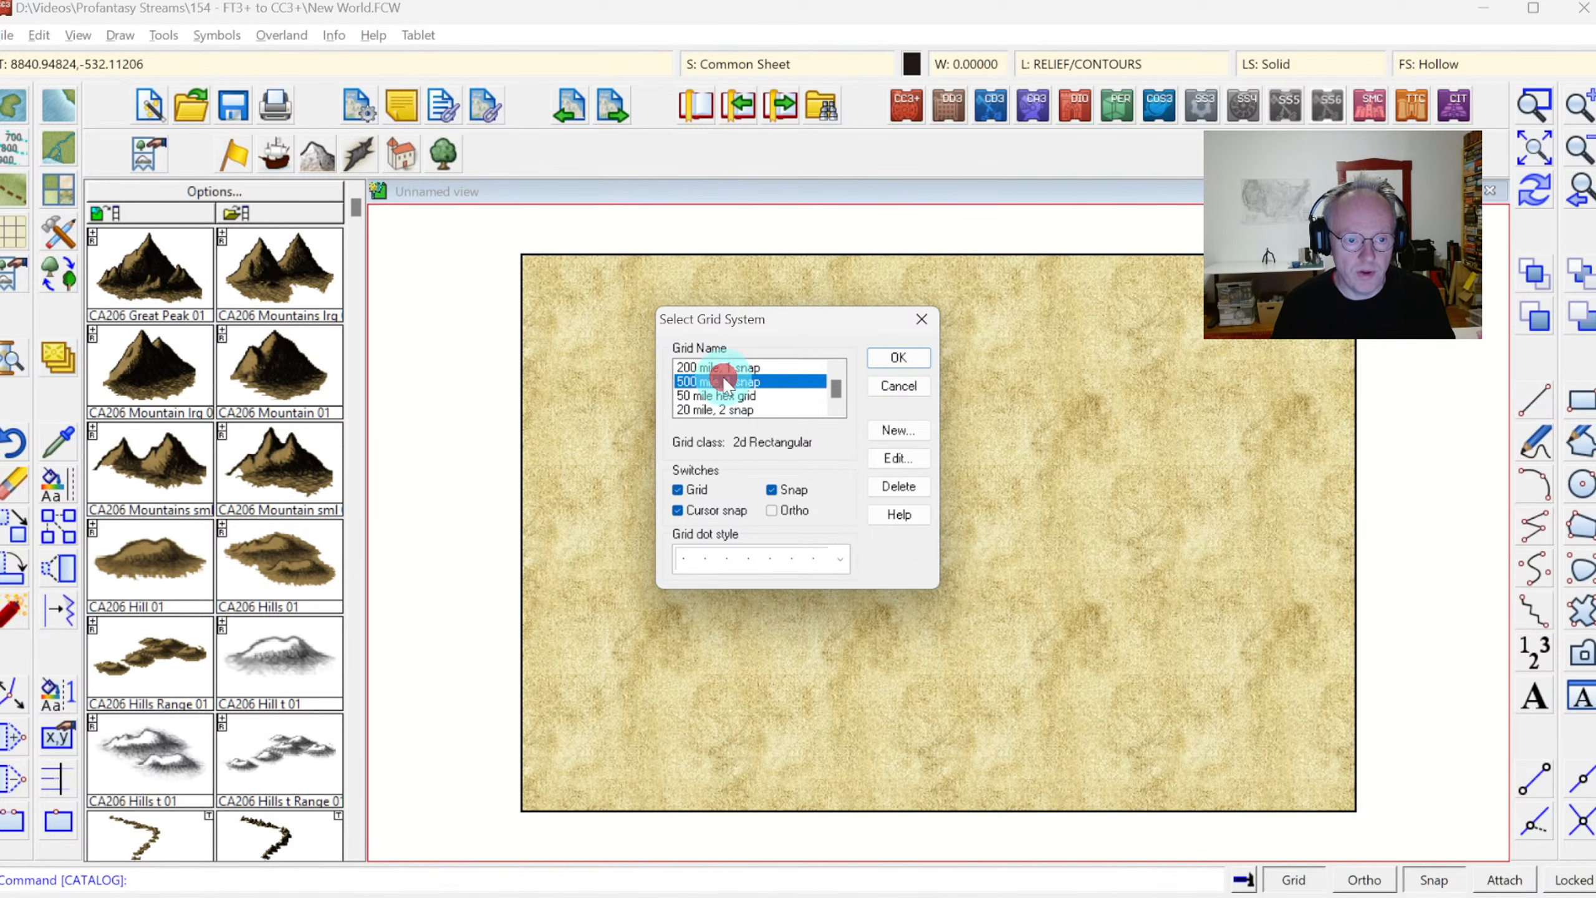
left_click(888, 358)
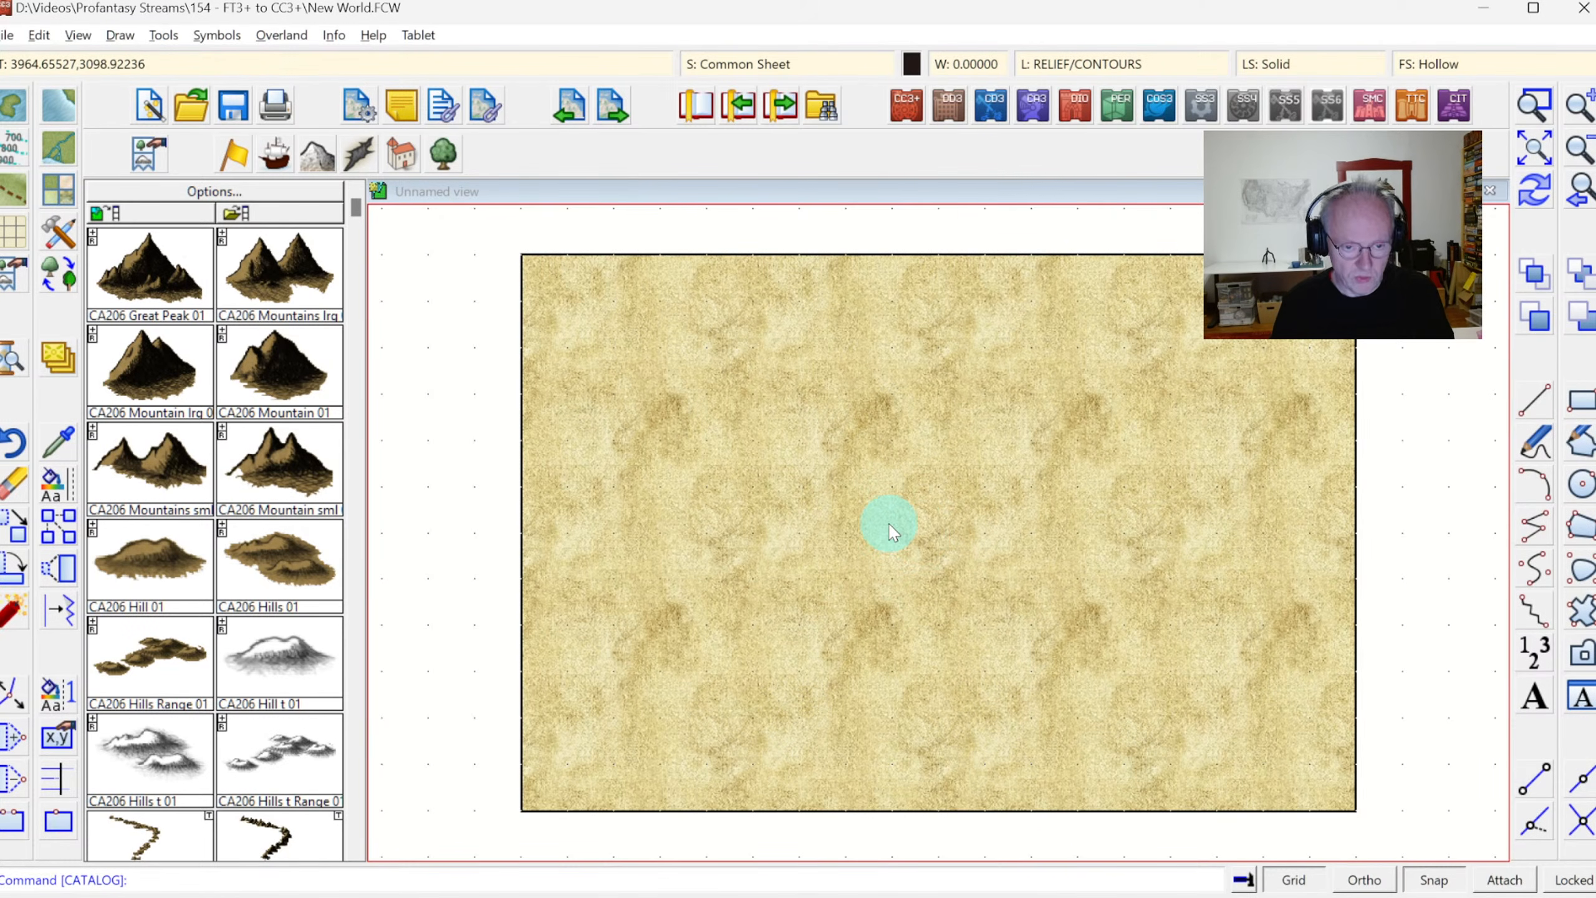
Paste the copied outlines into the New World map, placing their origin at the grid point 4000,3000
key("ctrl+v")
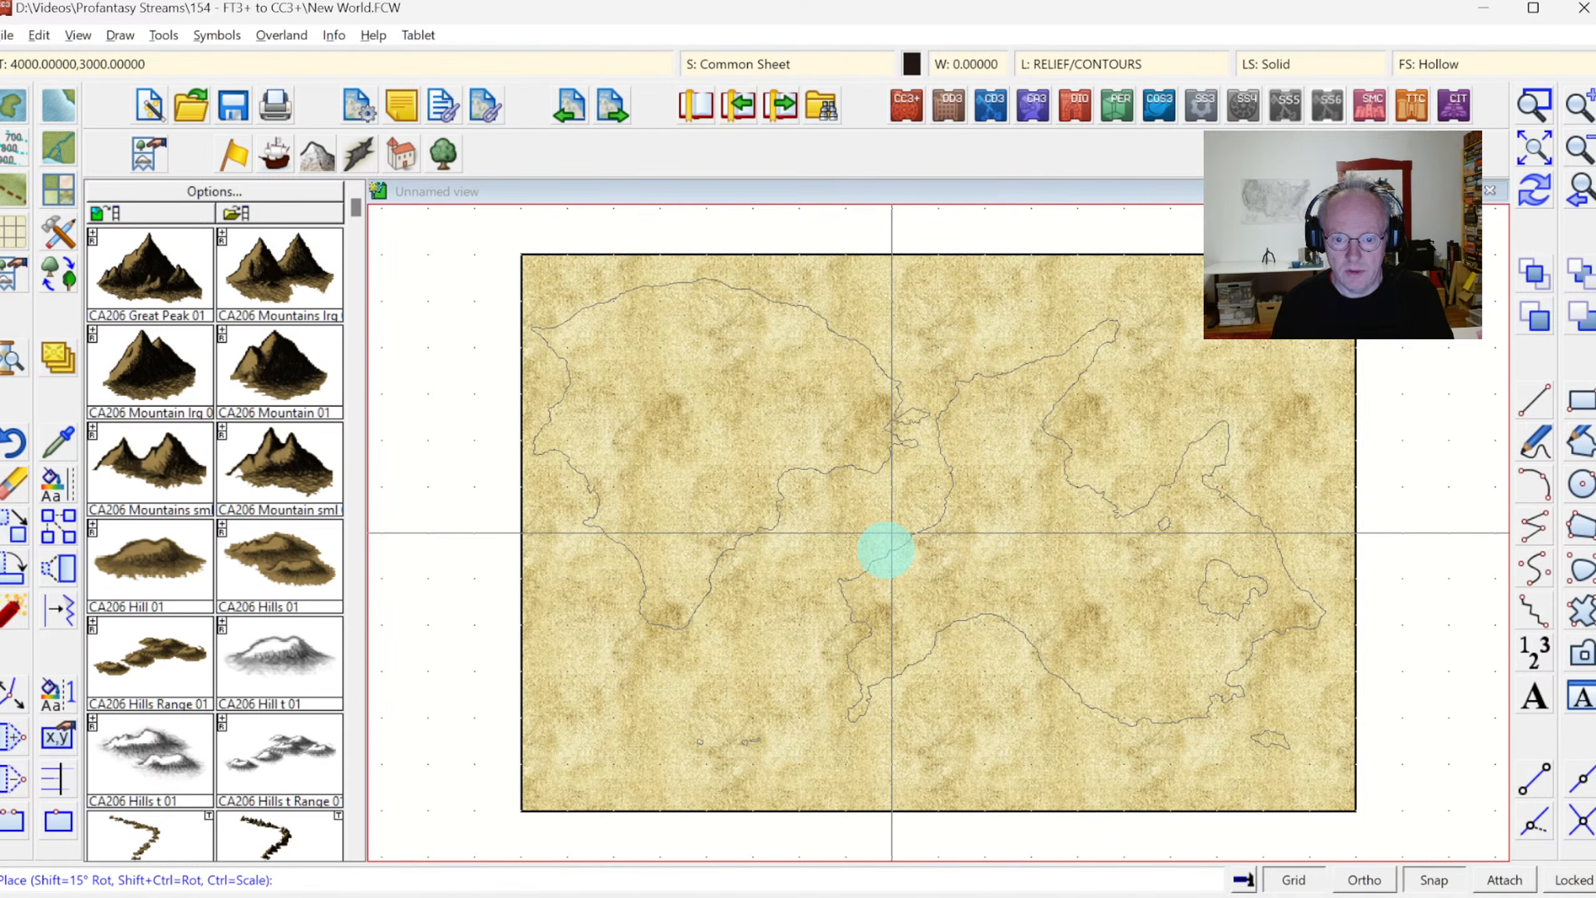
left_click(883, 552)
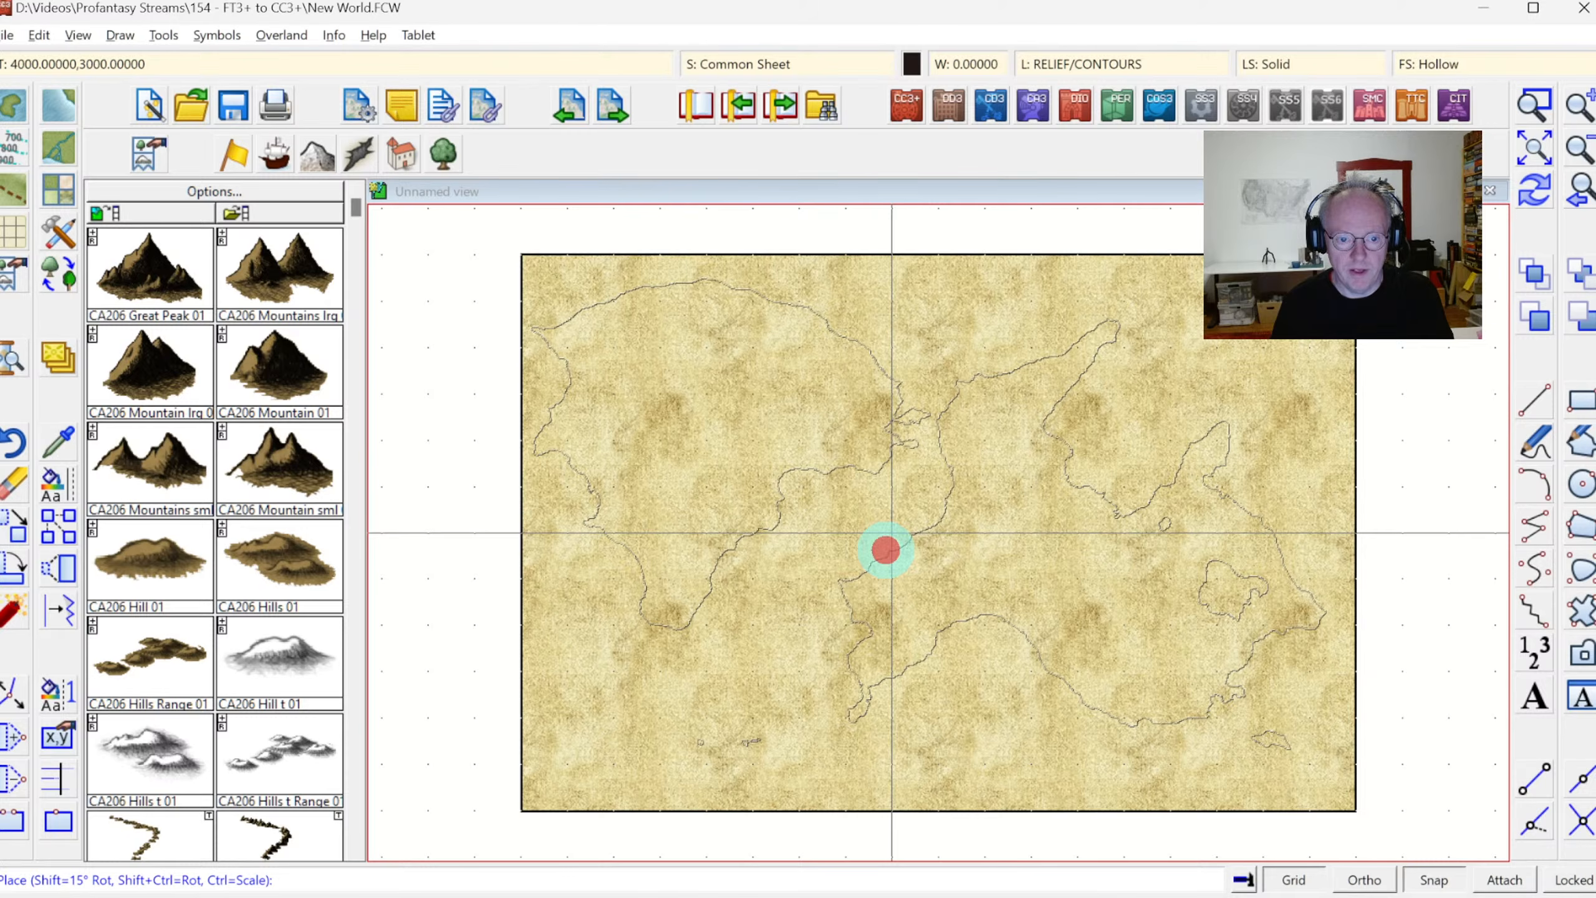
left_click(922, 545)
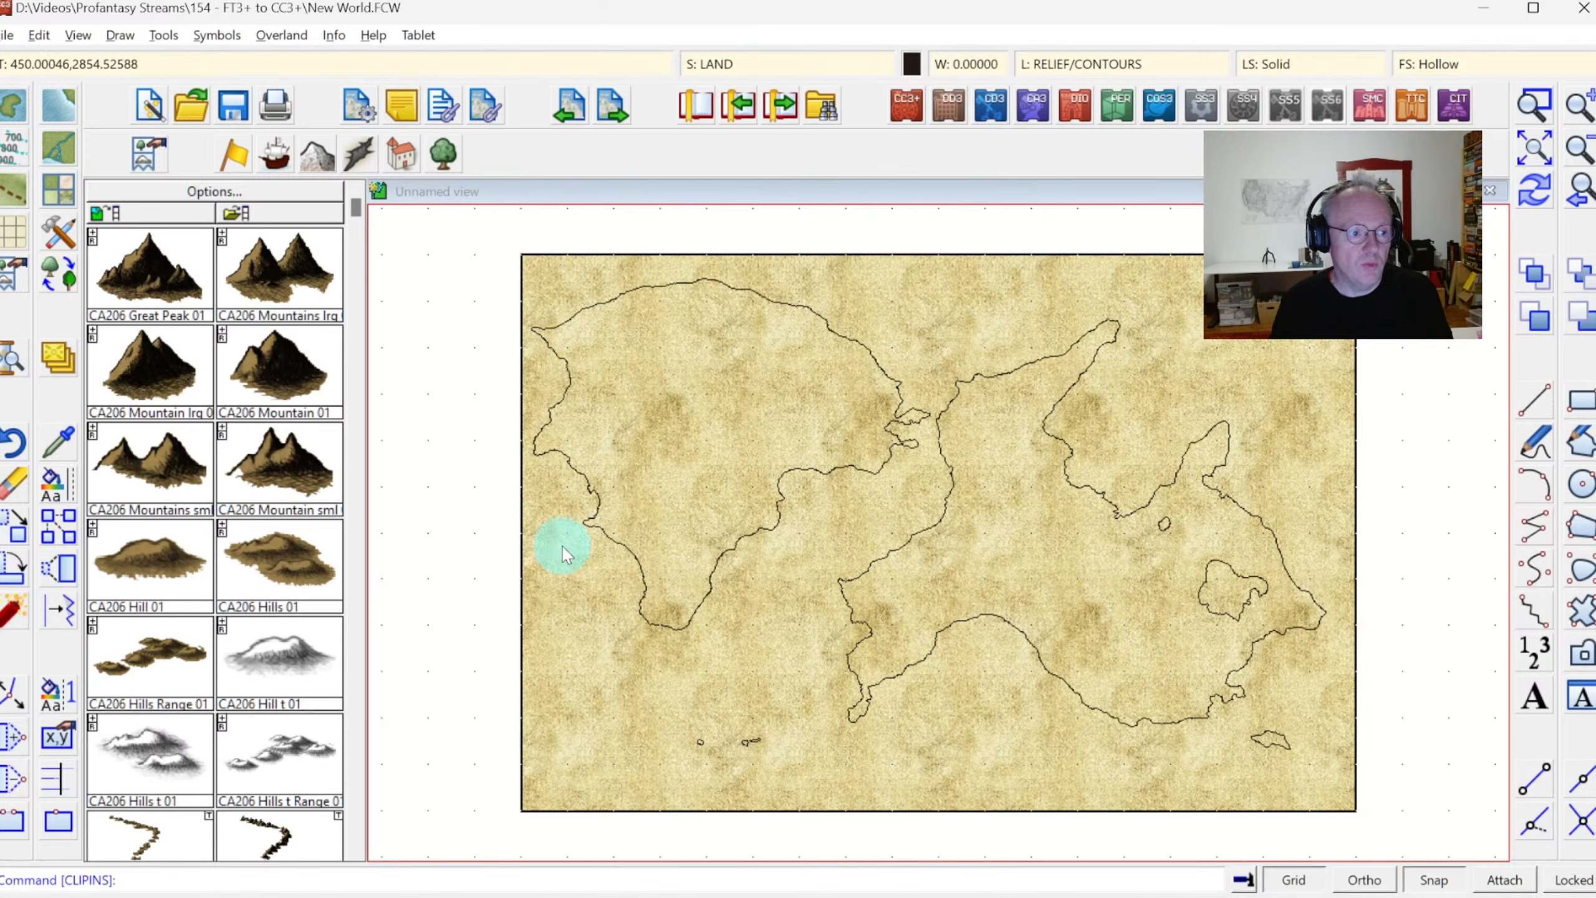
Change the western continent's outline to match the "Land, Default" drawing tool and redraw the map
right_click(55, 491)
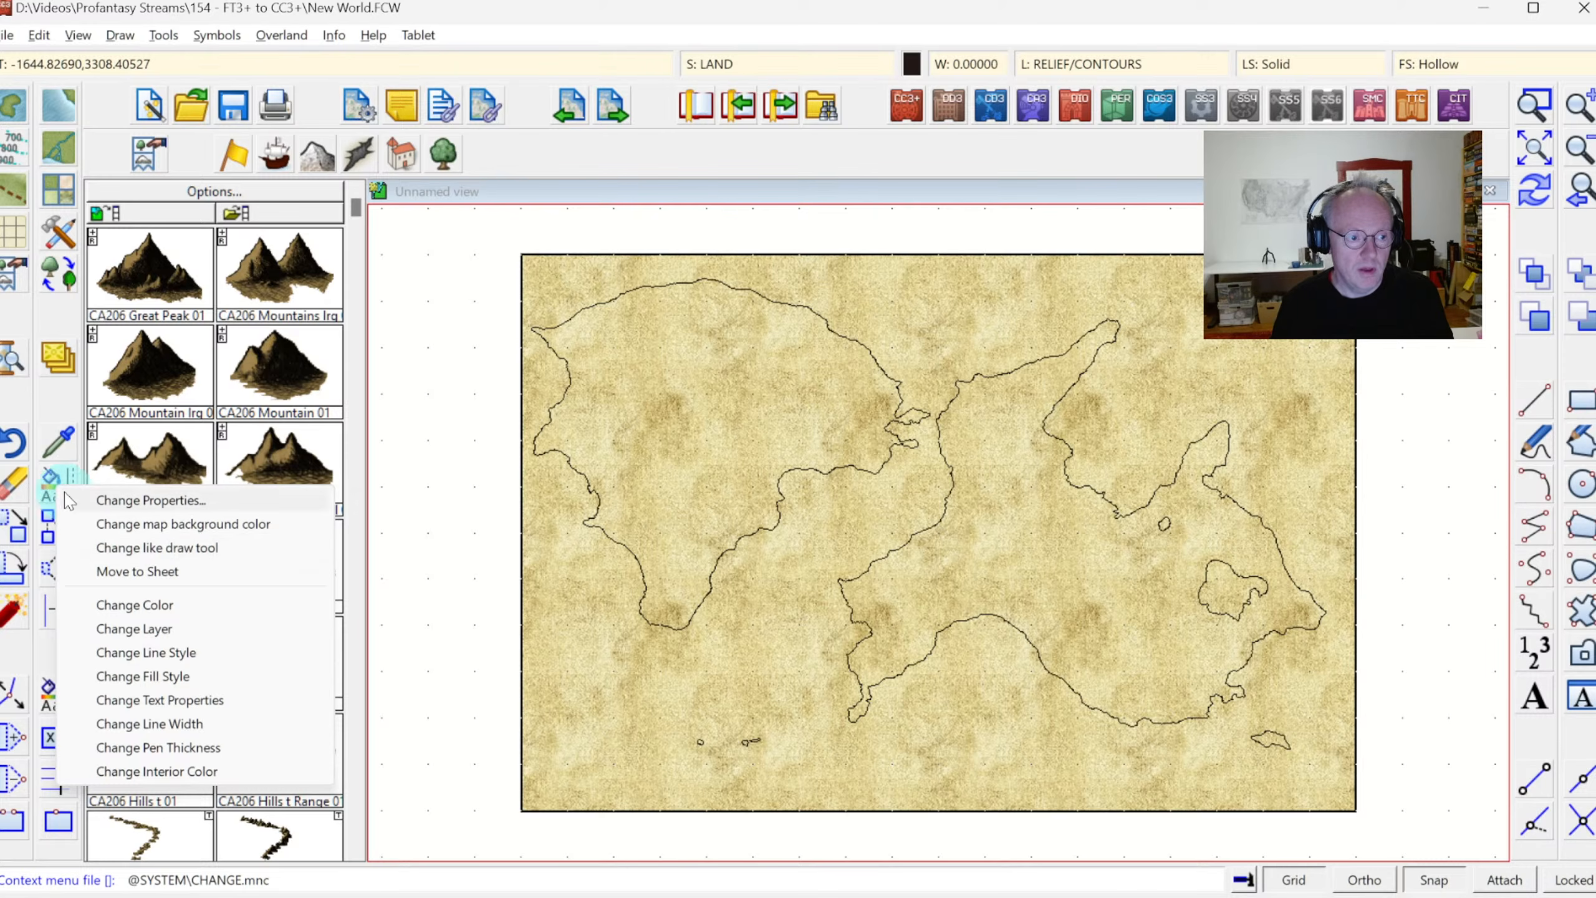
left_click(148, 548)
right_click(697, 522)
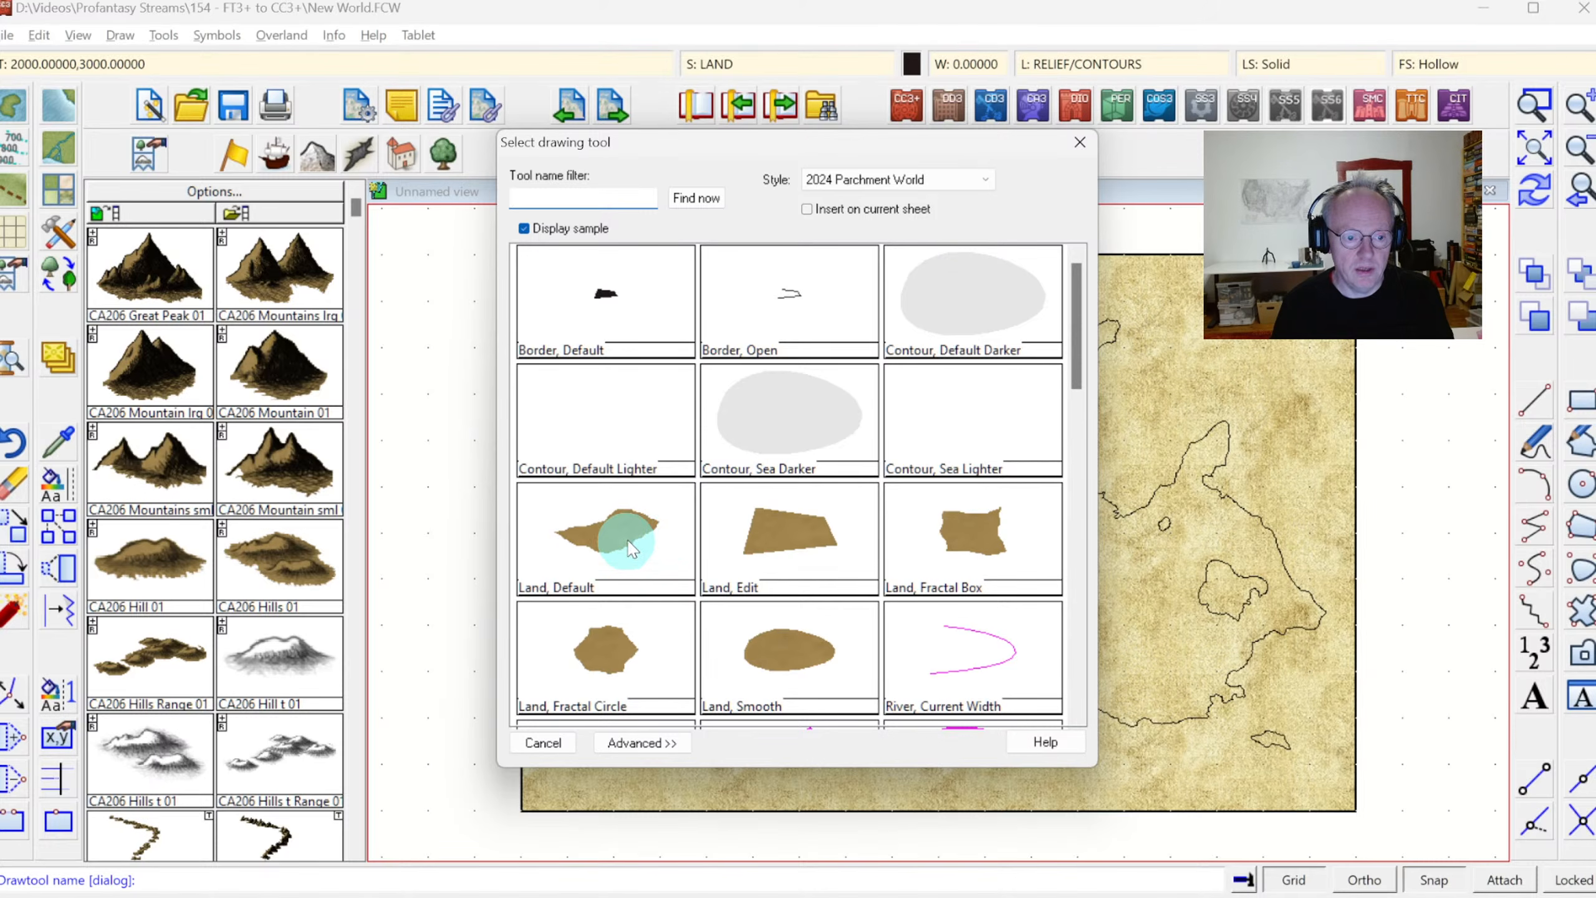
double_click(594, 550)
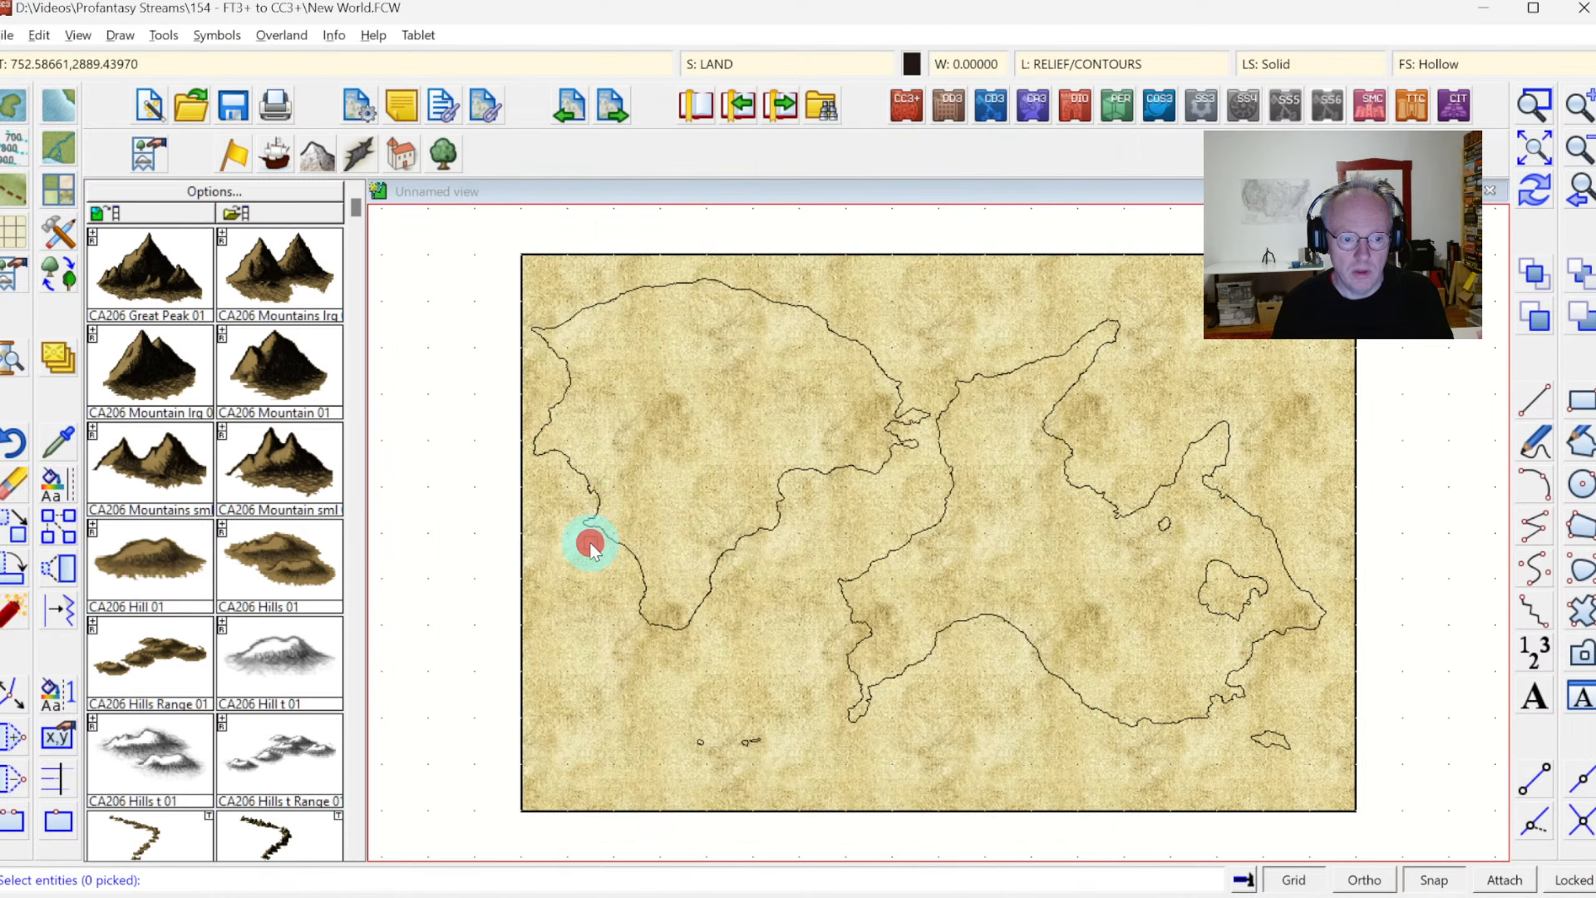
left_click(623, 545)
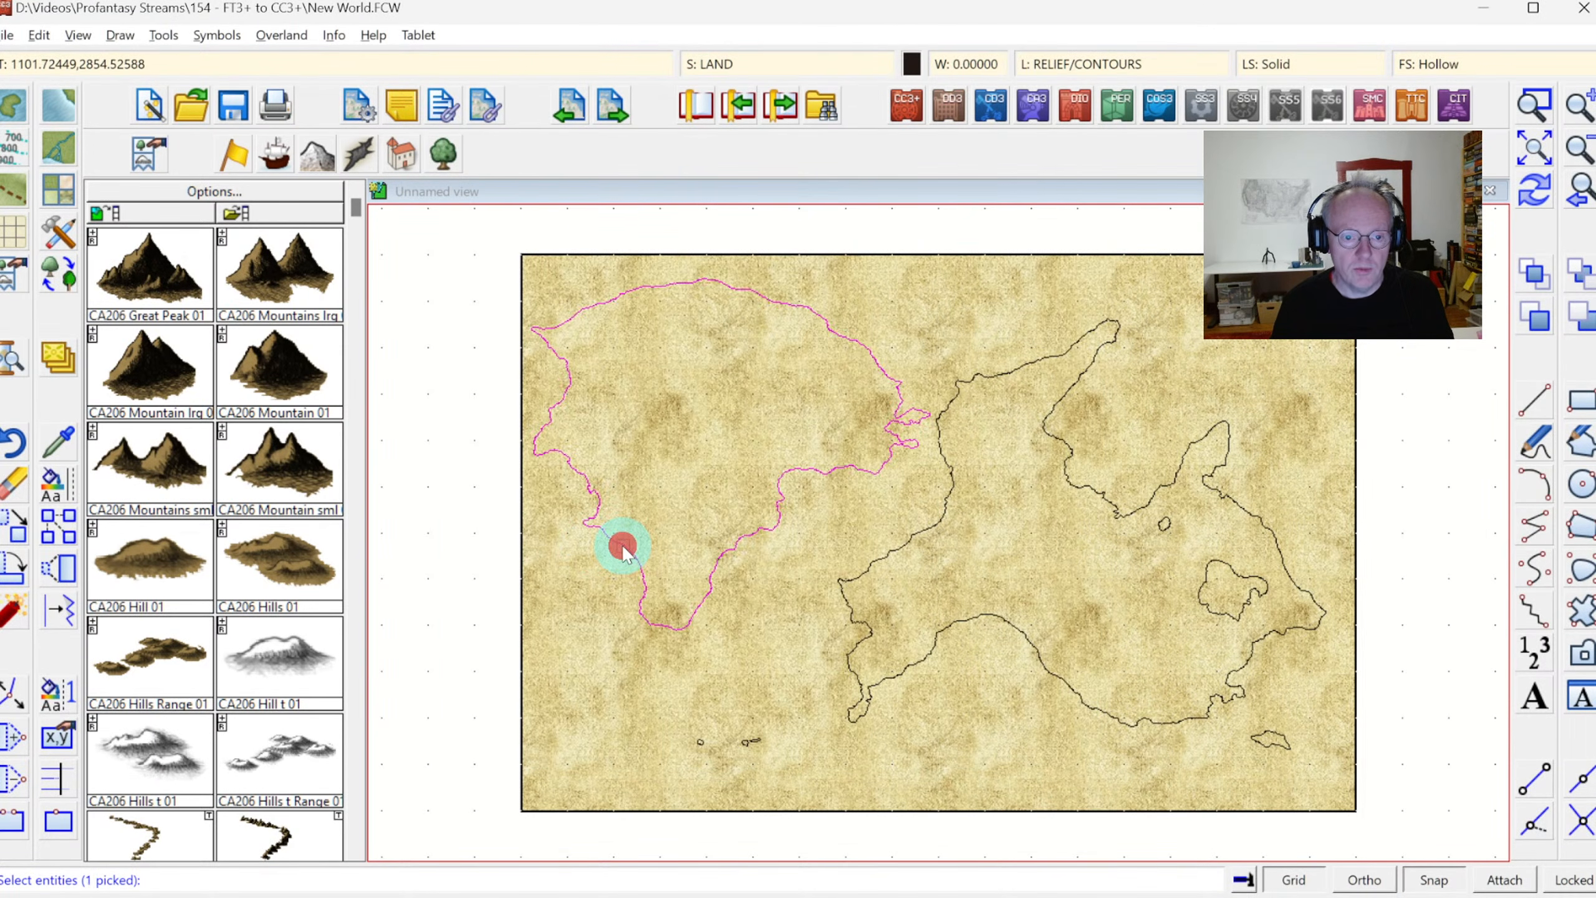
right_click(703, 414)
left_click(692, 432)
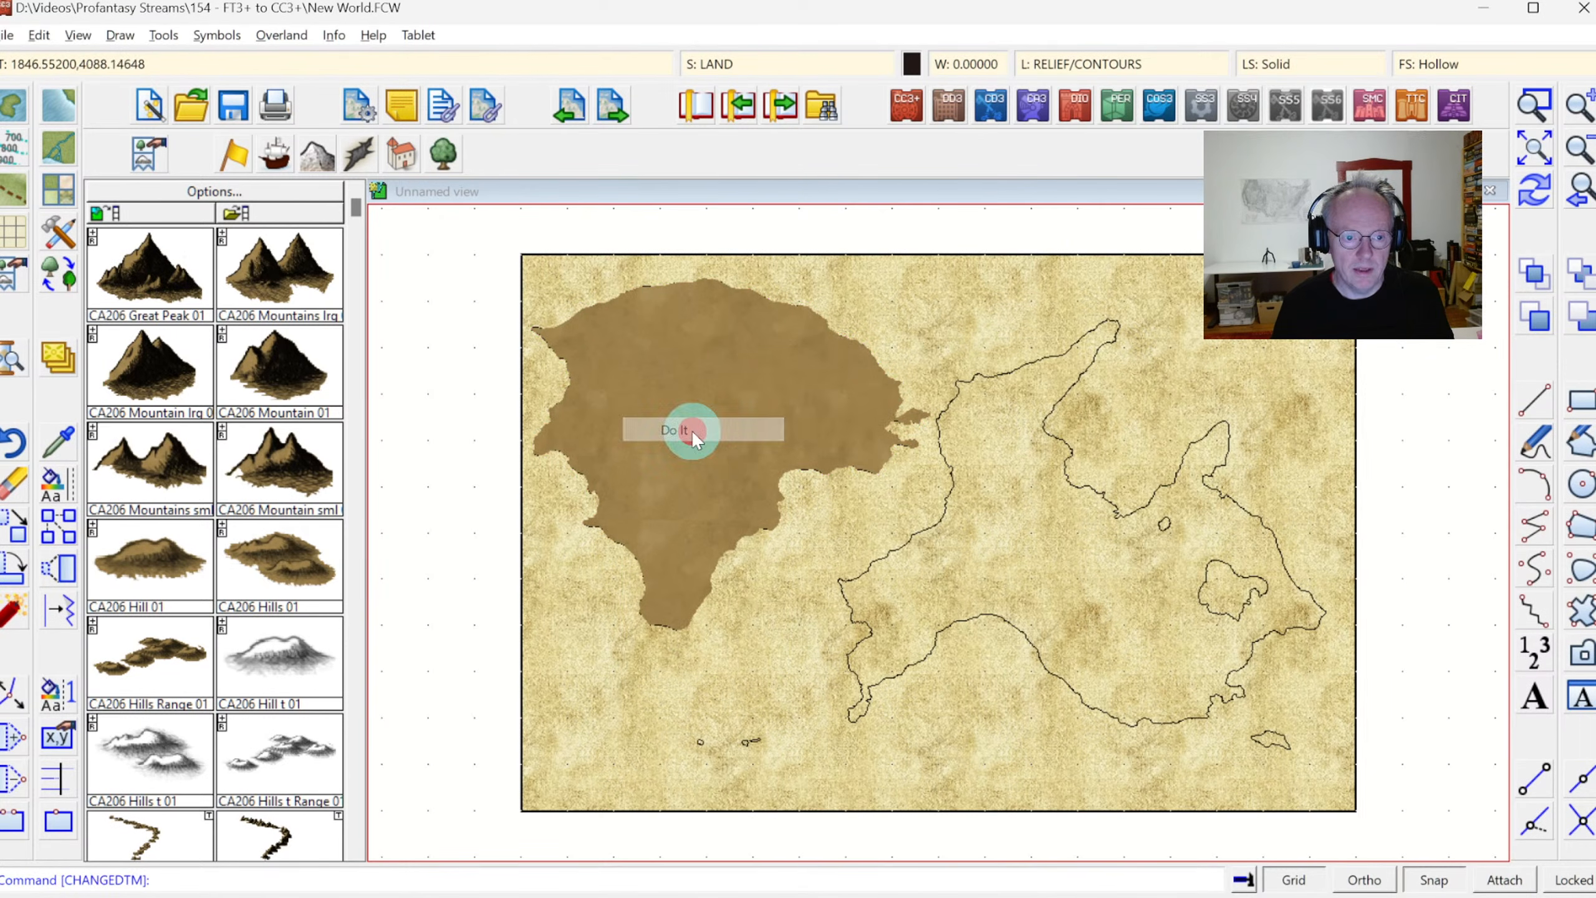
left_click(1531, 200)
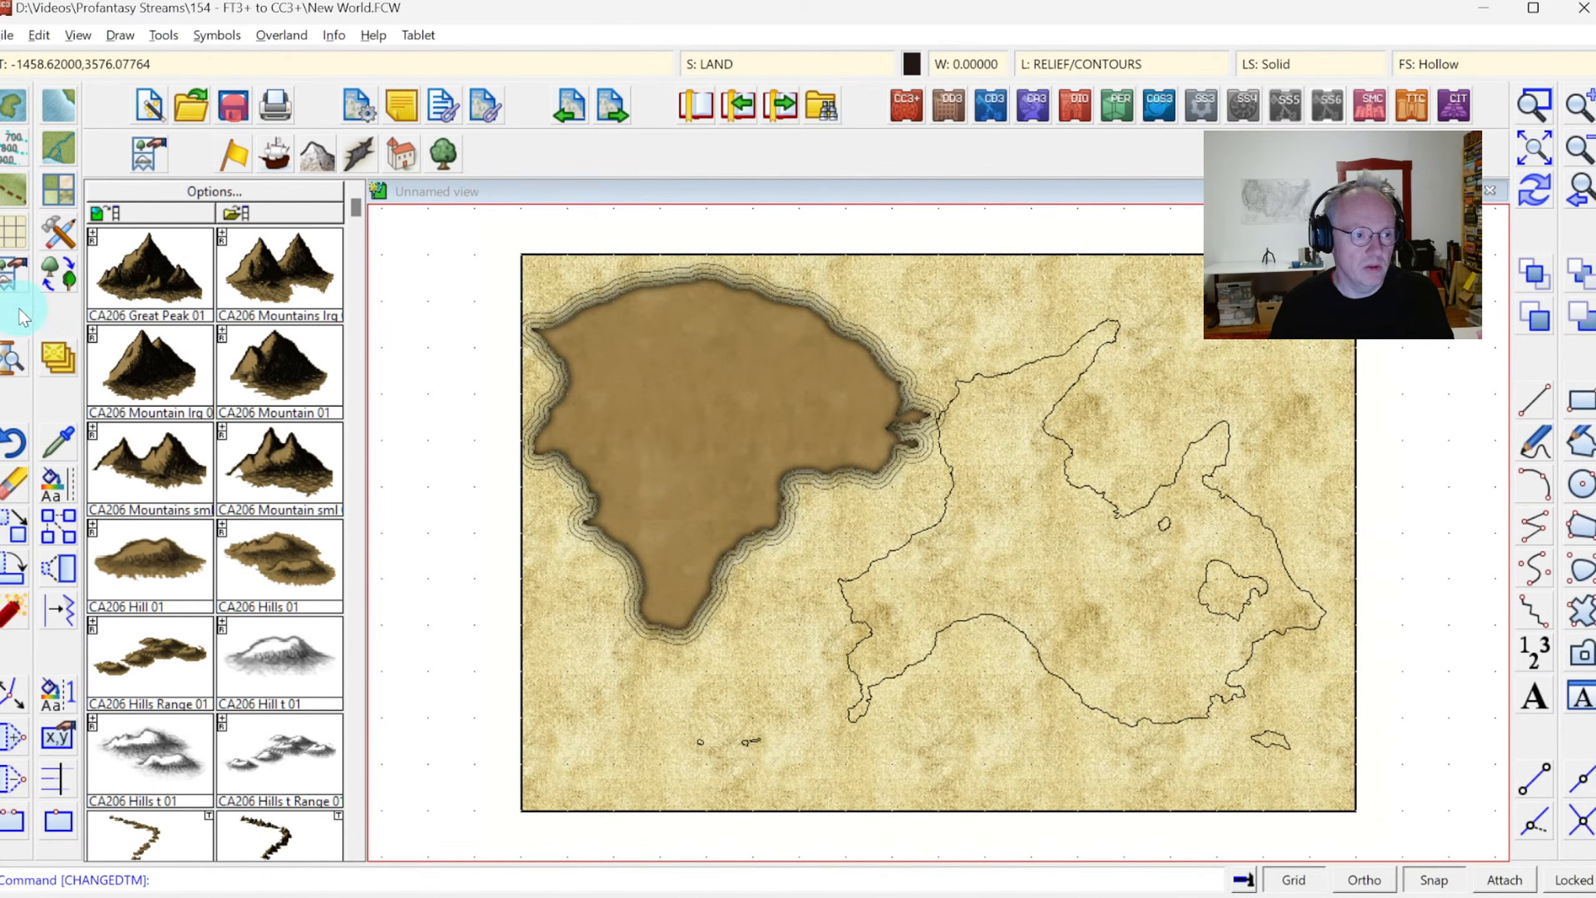
right_click(63, 488)
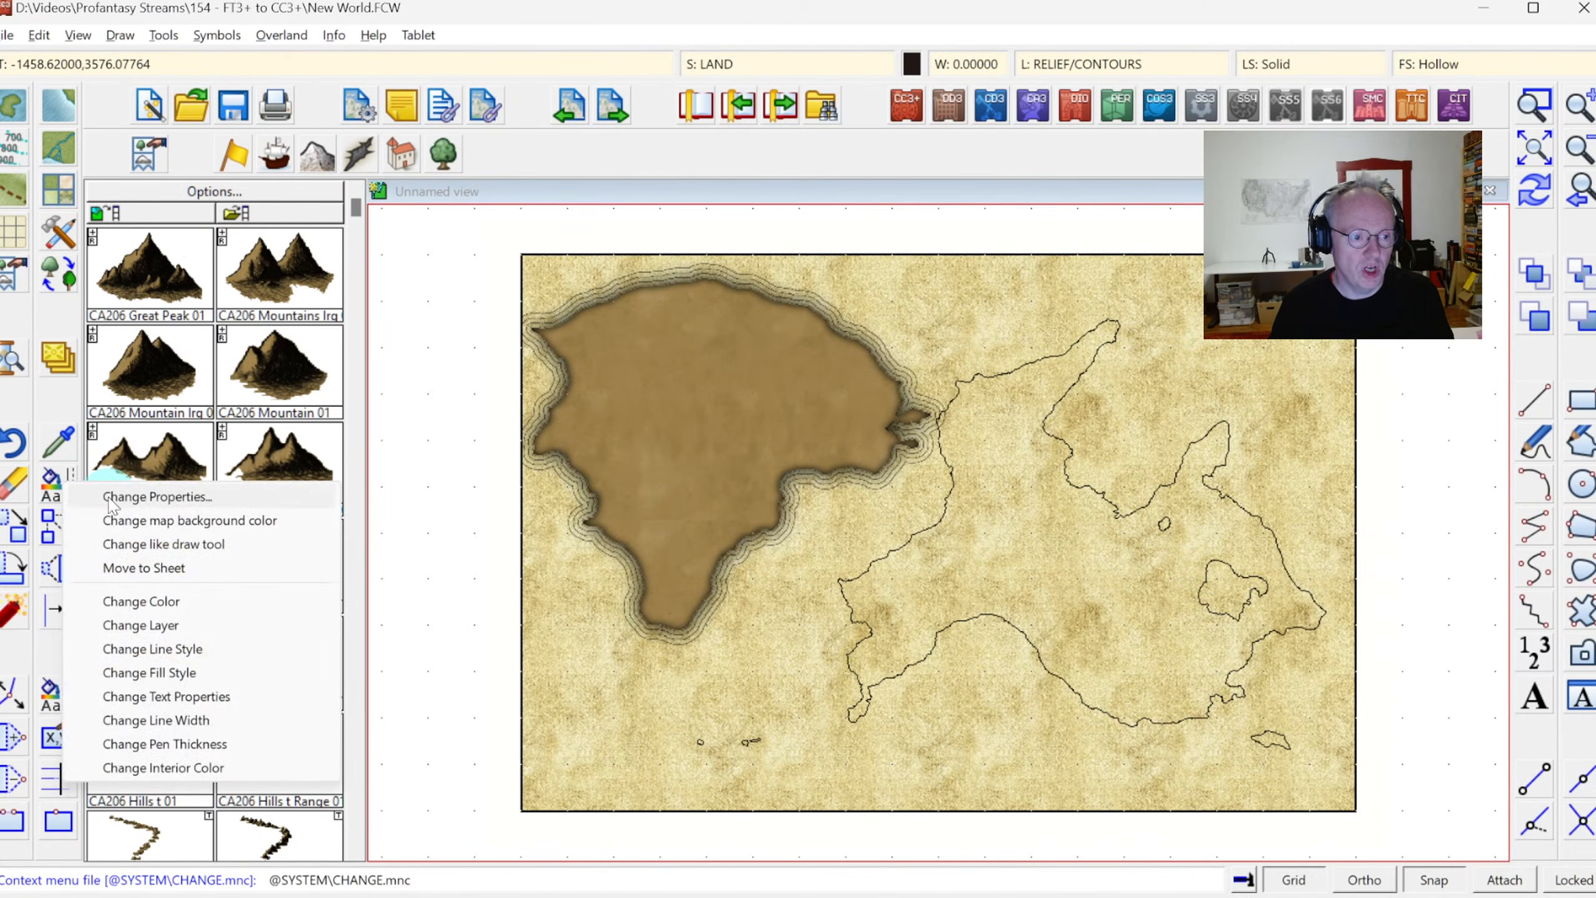
left_click(110, 497)
left_click(1236, 571)
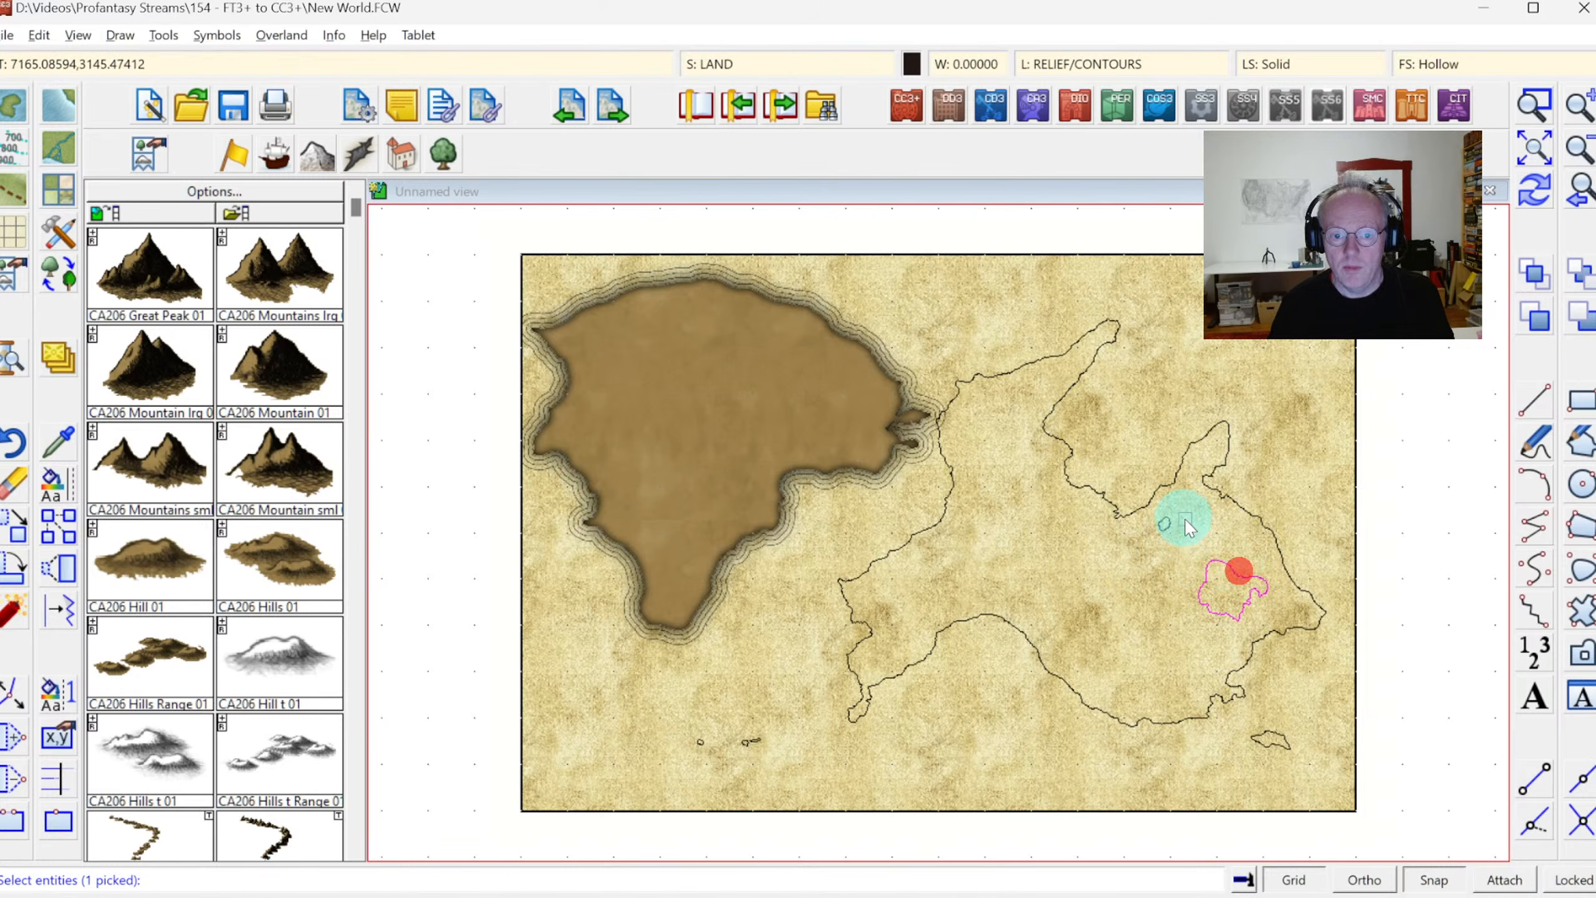
left_click(1163, 523)
left_click(1249, 509)
left_click(1109, 431)
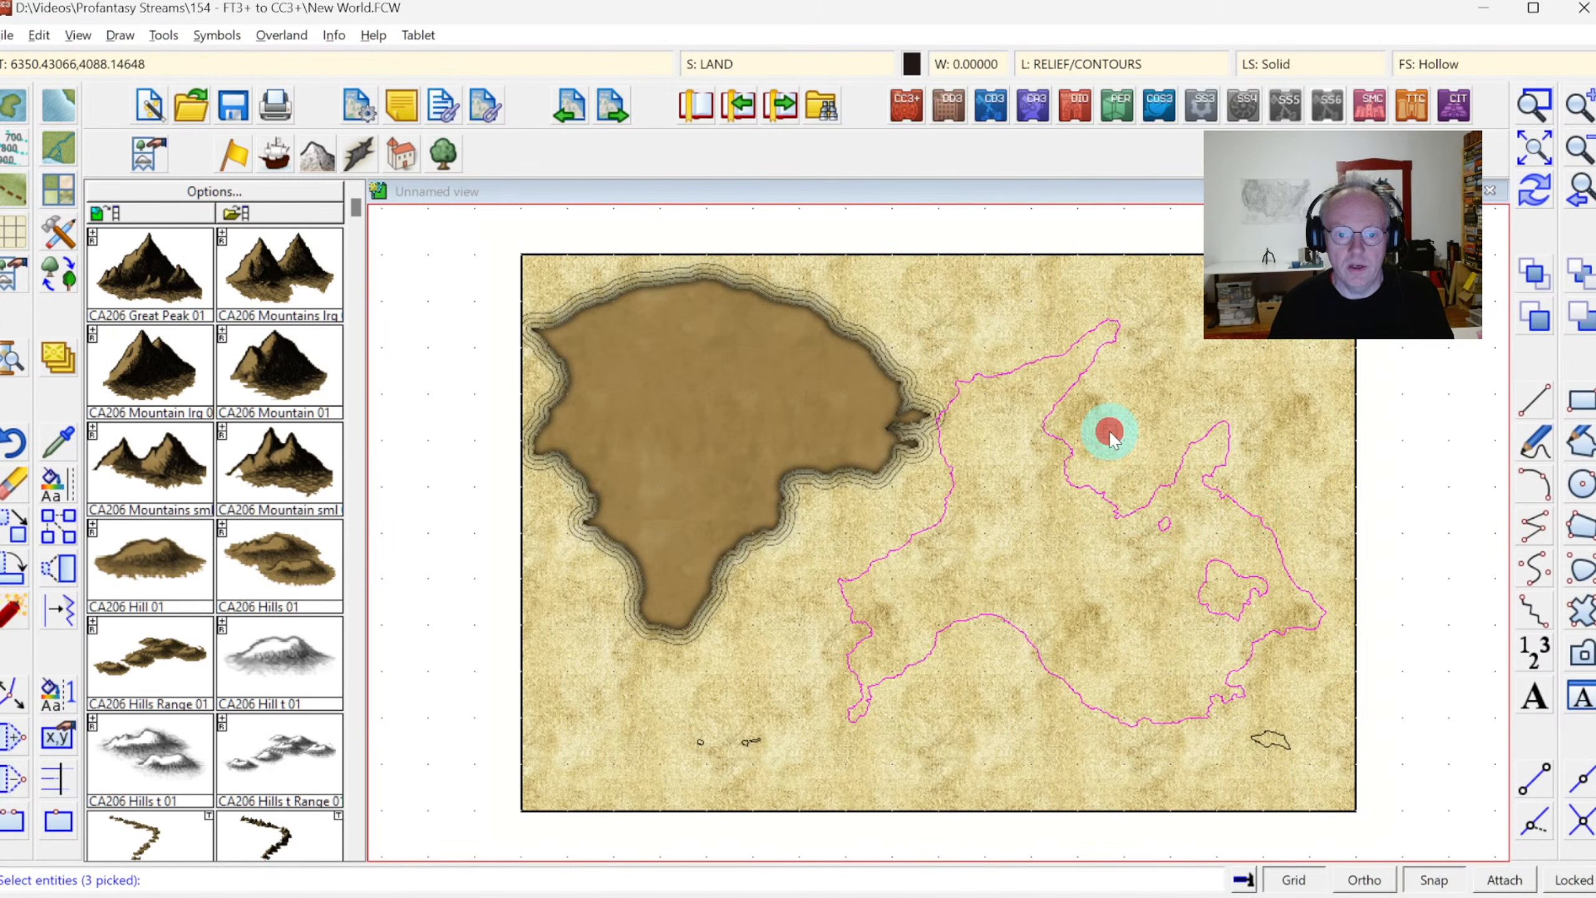
right_click(1108, 432)
left_click(1107, 435)
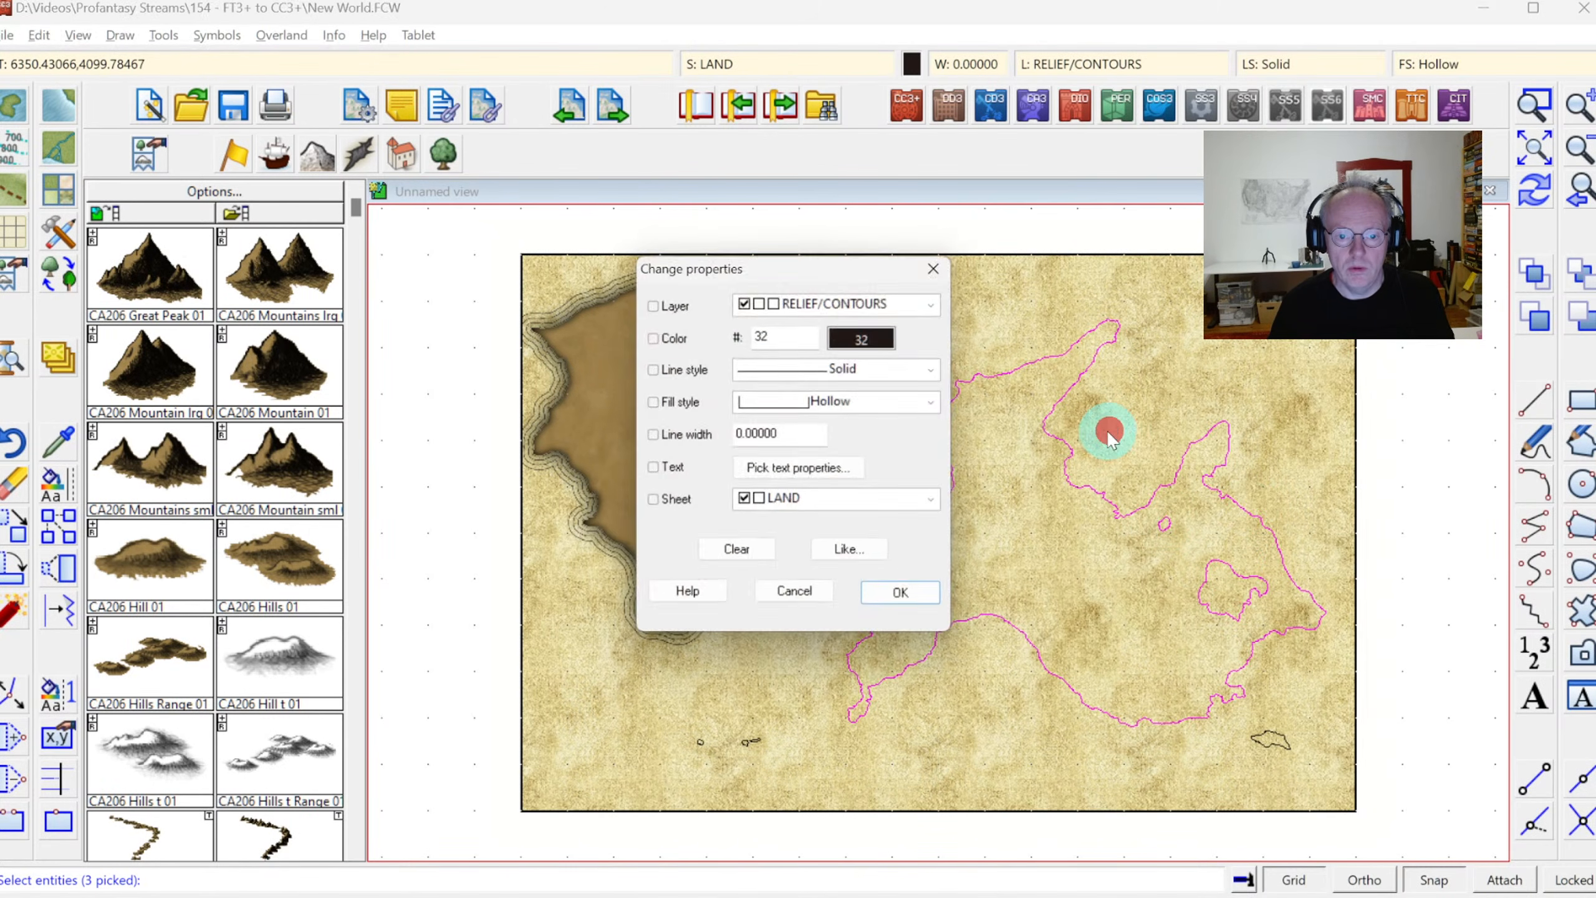
left_click(909, 602)
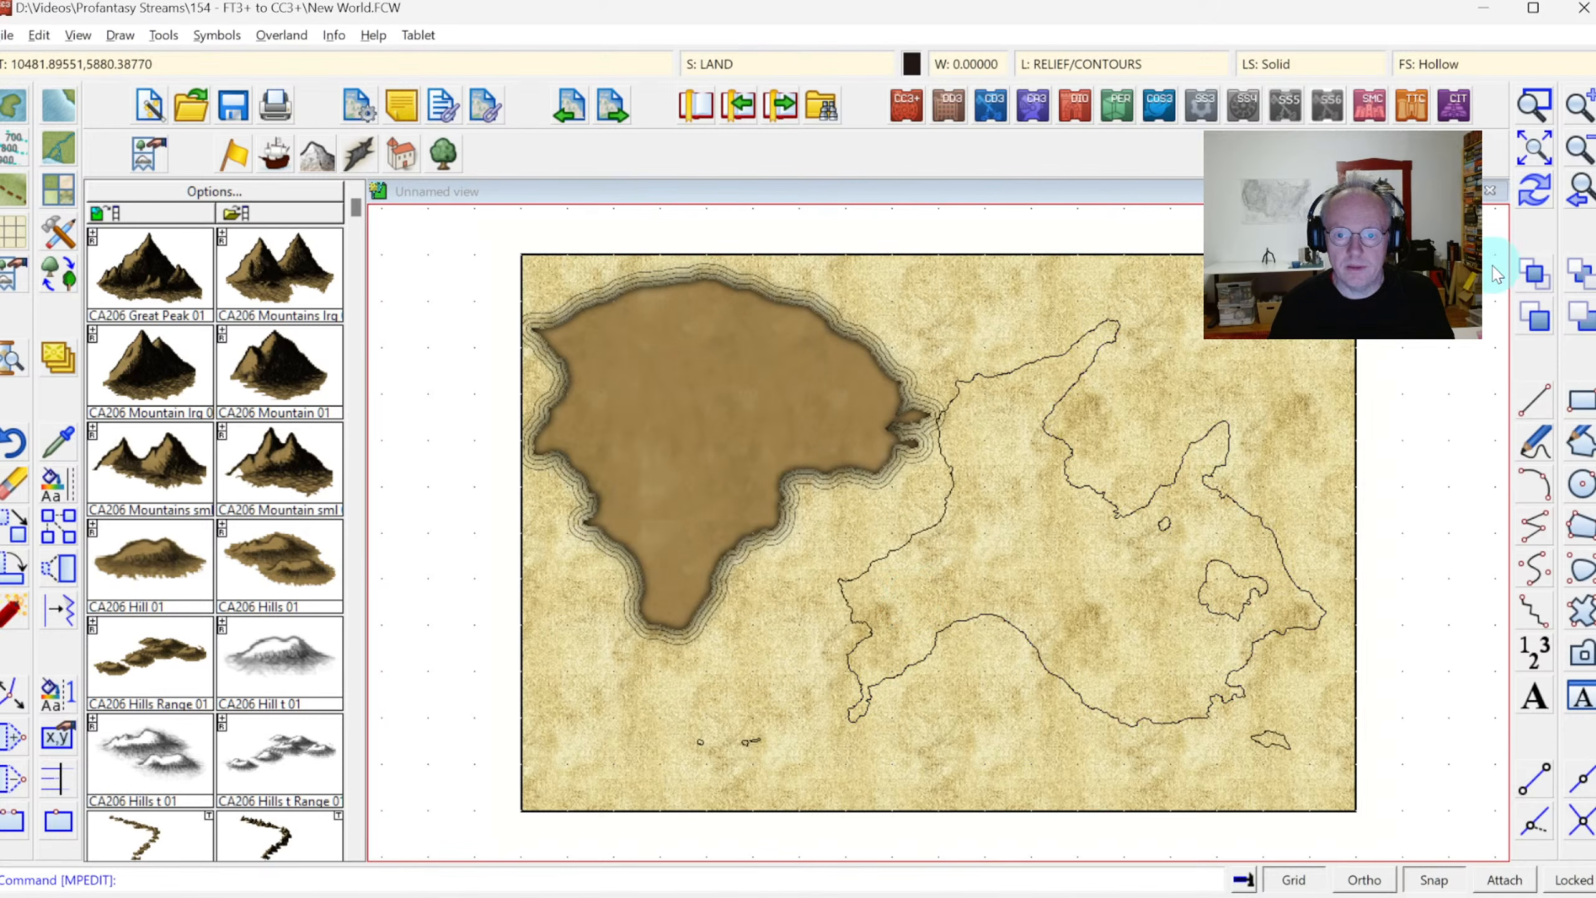
left_click(751, 566)
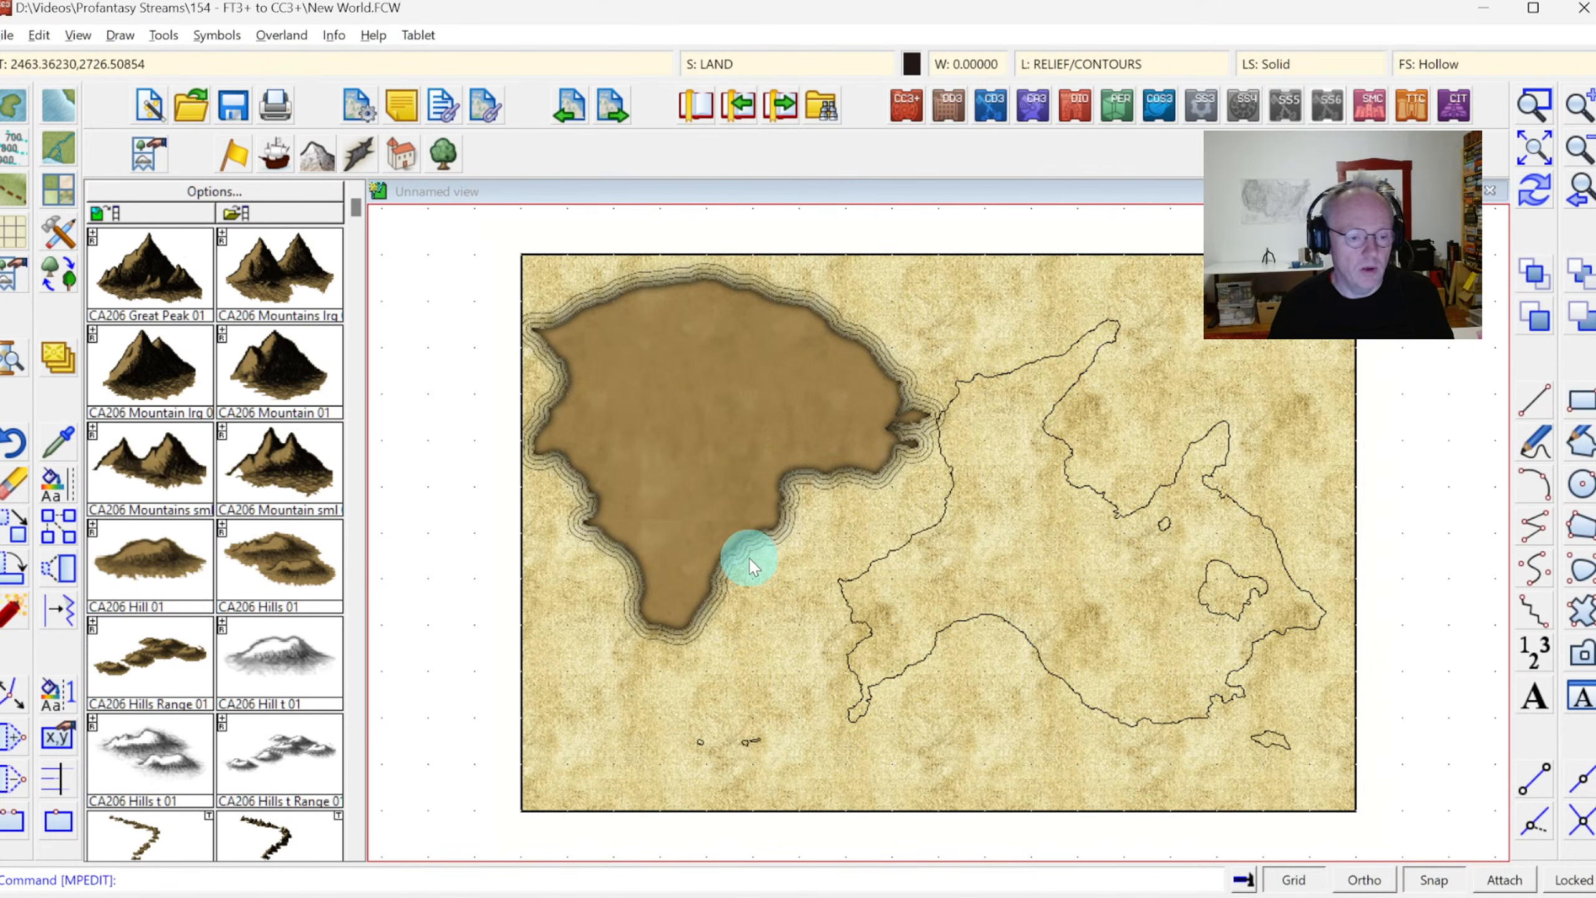
right_click(1158, 553)
Change the eastern continent's outline and its two lake outlines to match the "Land, Default" drawing tool and redraw the map
right_click(63, 484)
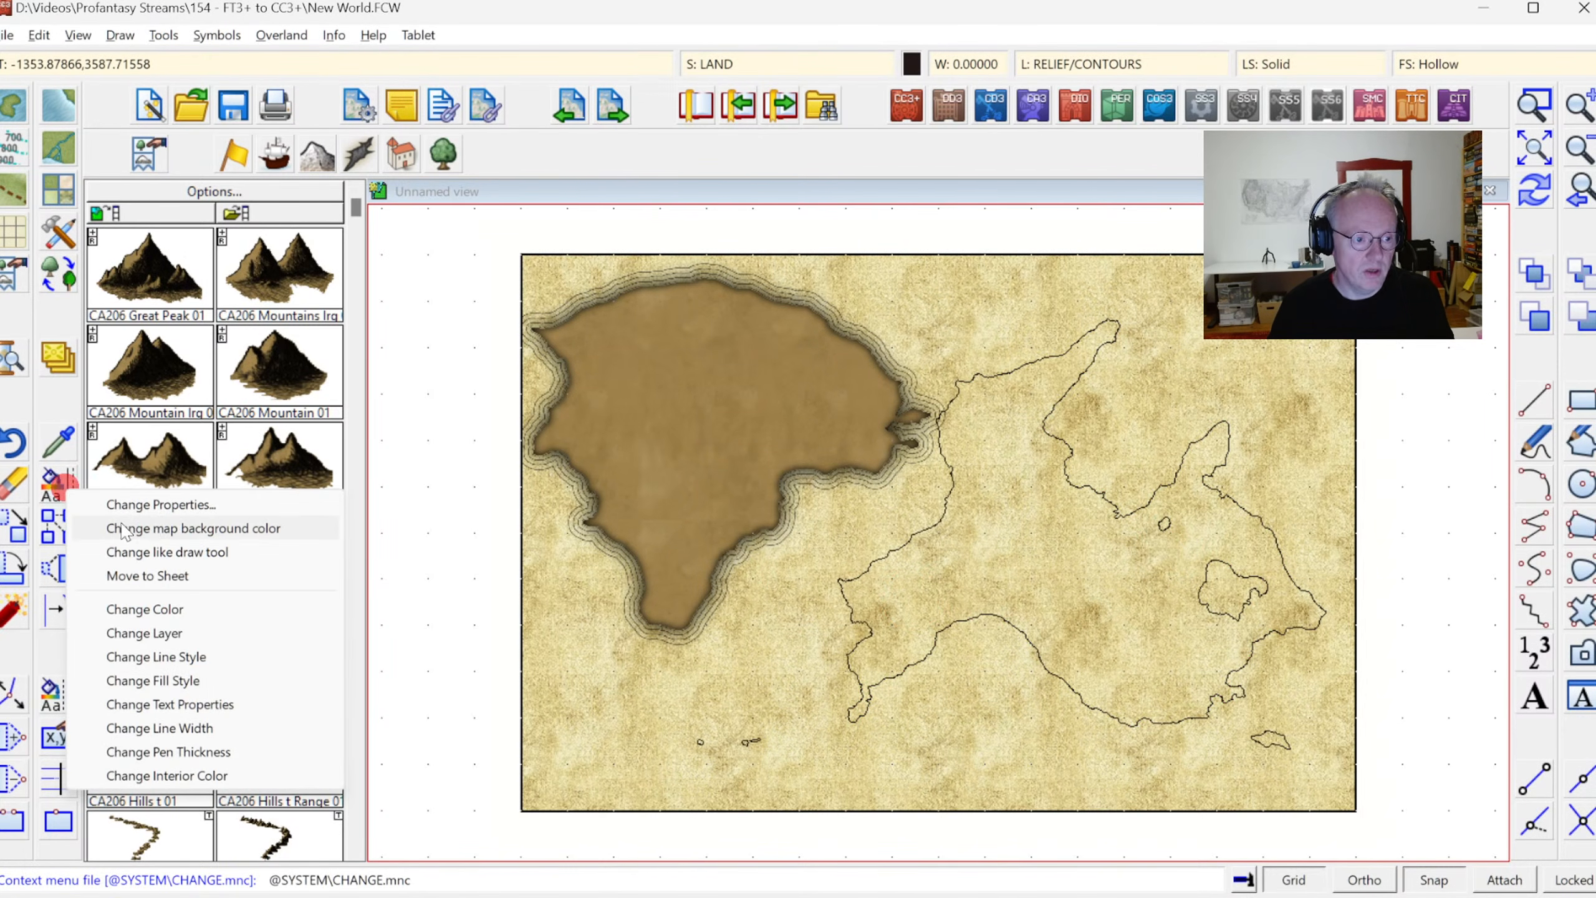
left_click(166, 551)
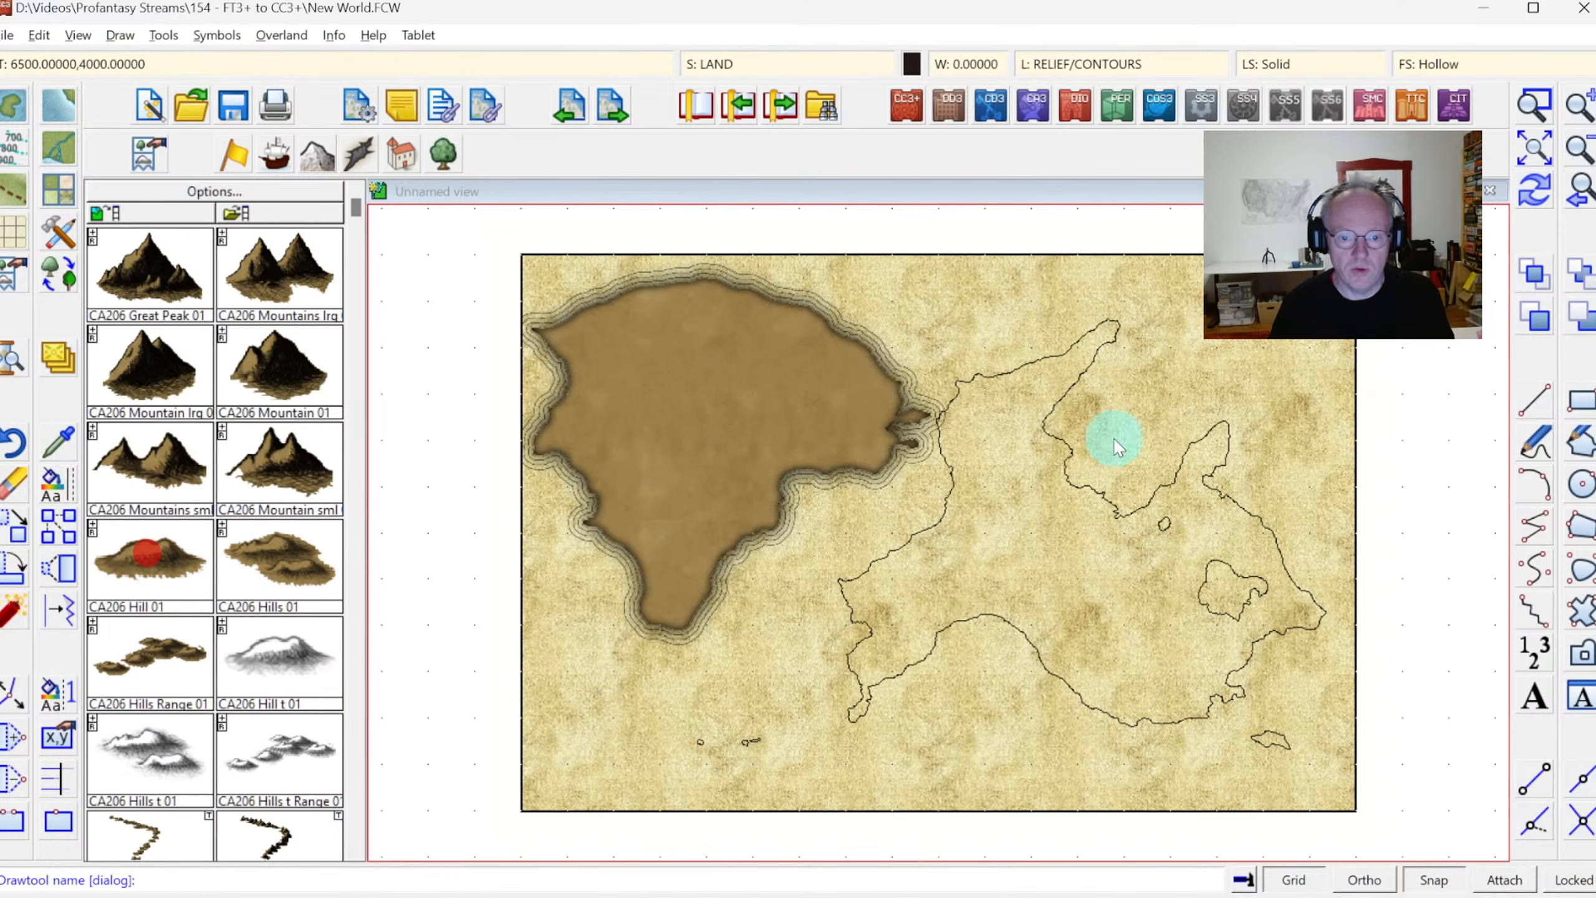
left_click(1164, 489)
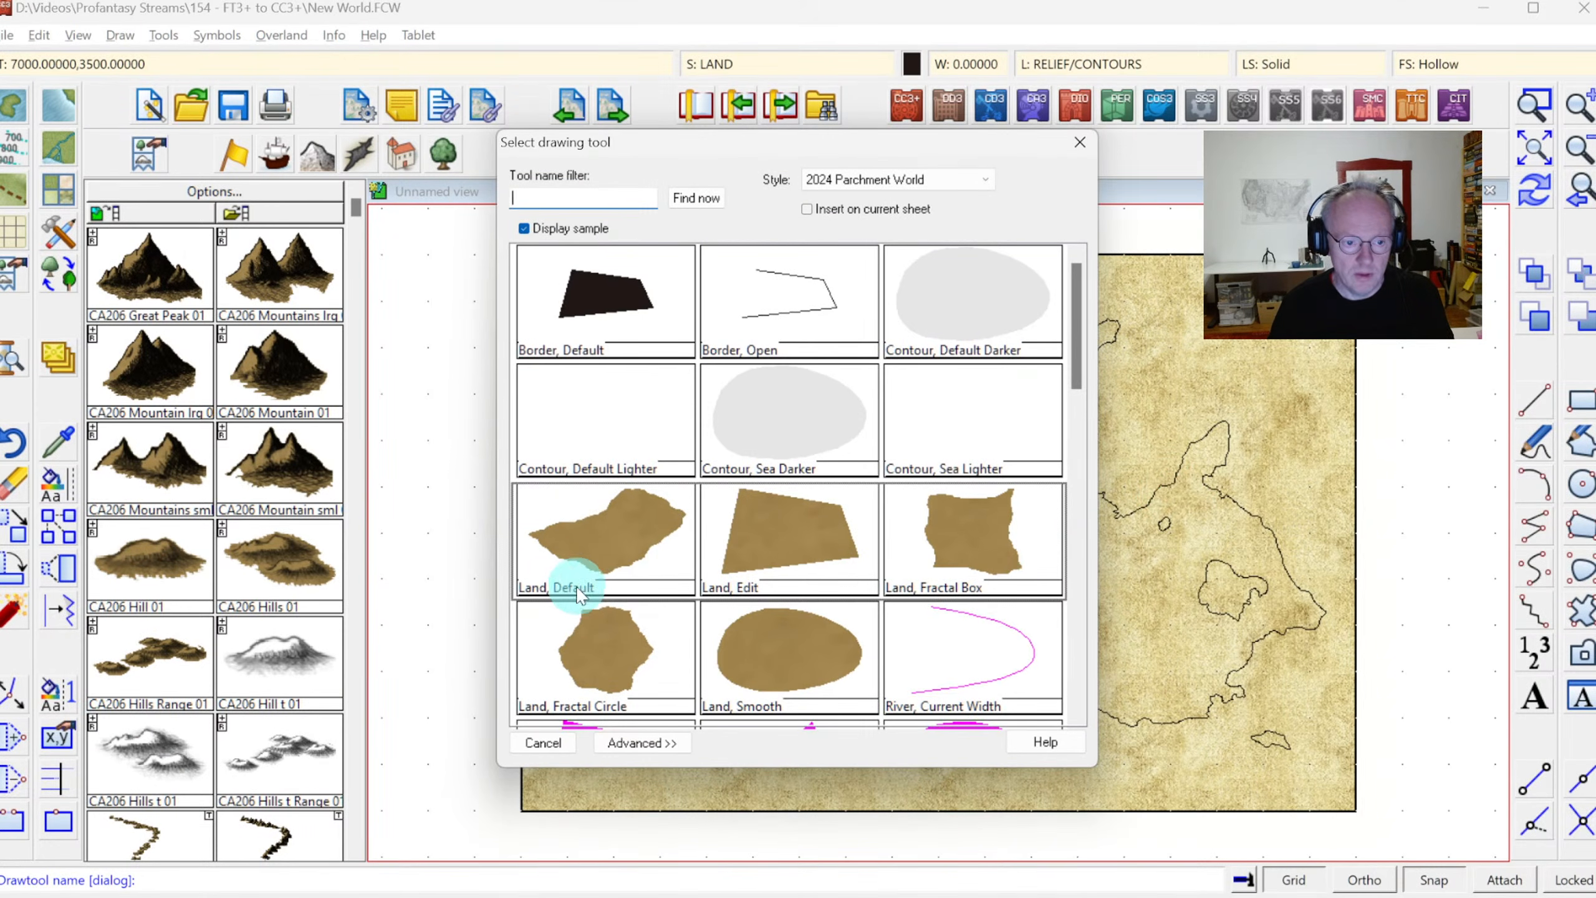
left_click(595, 552)
left_click(591, 544)
left_click(1134, 479)
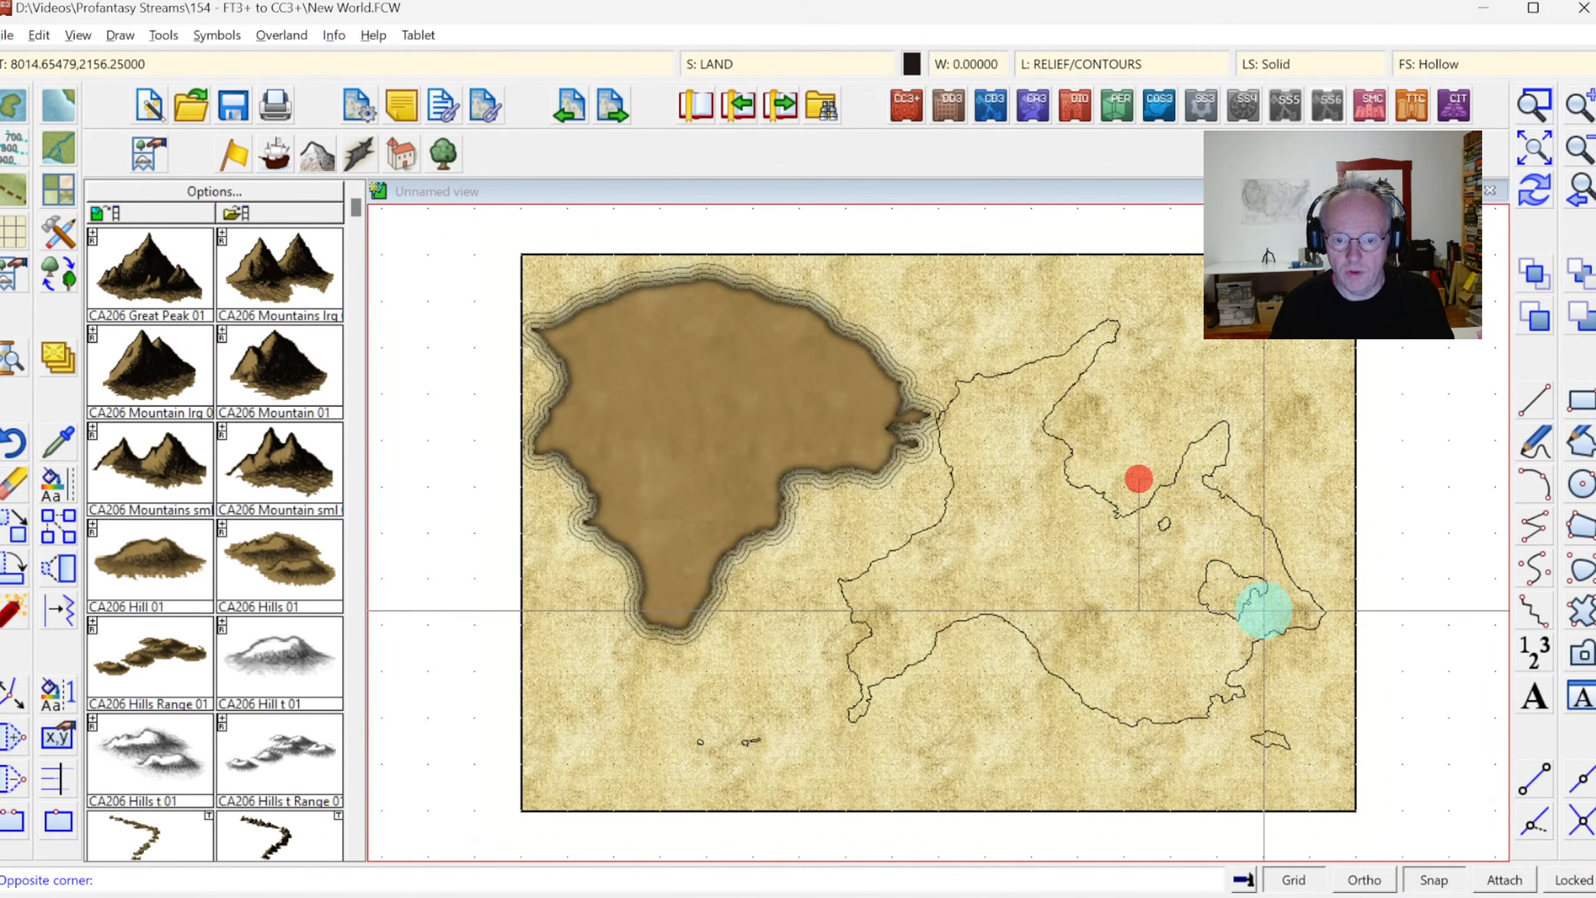
left_click(1267, 608)
right_click(1003, 502)
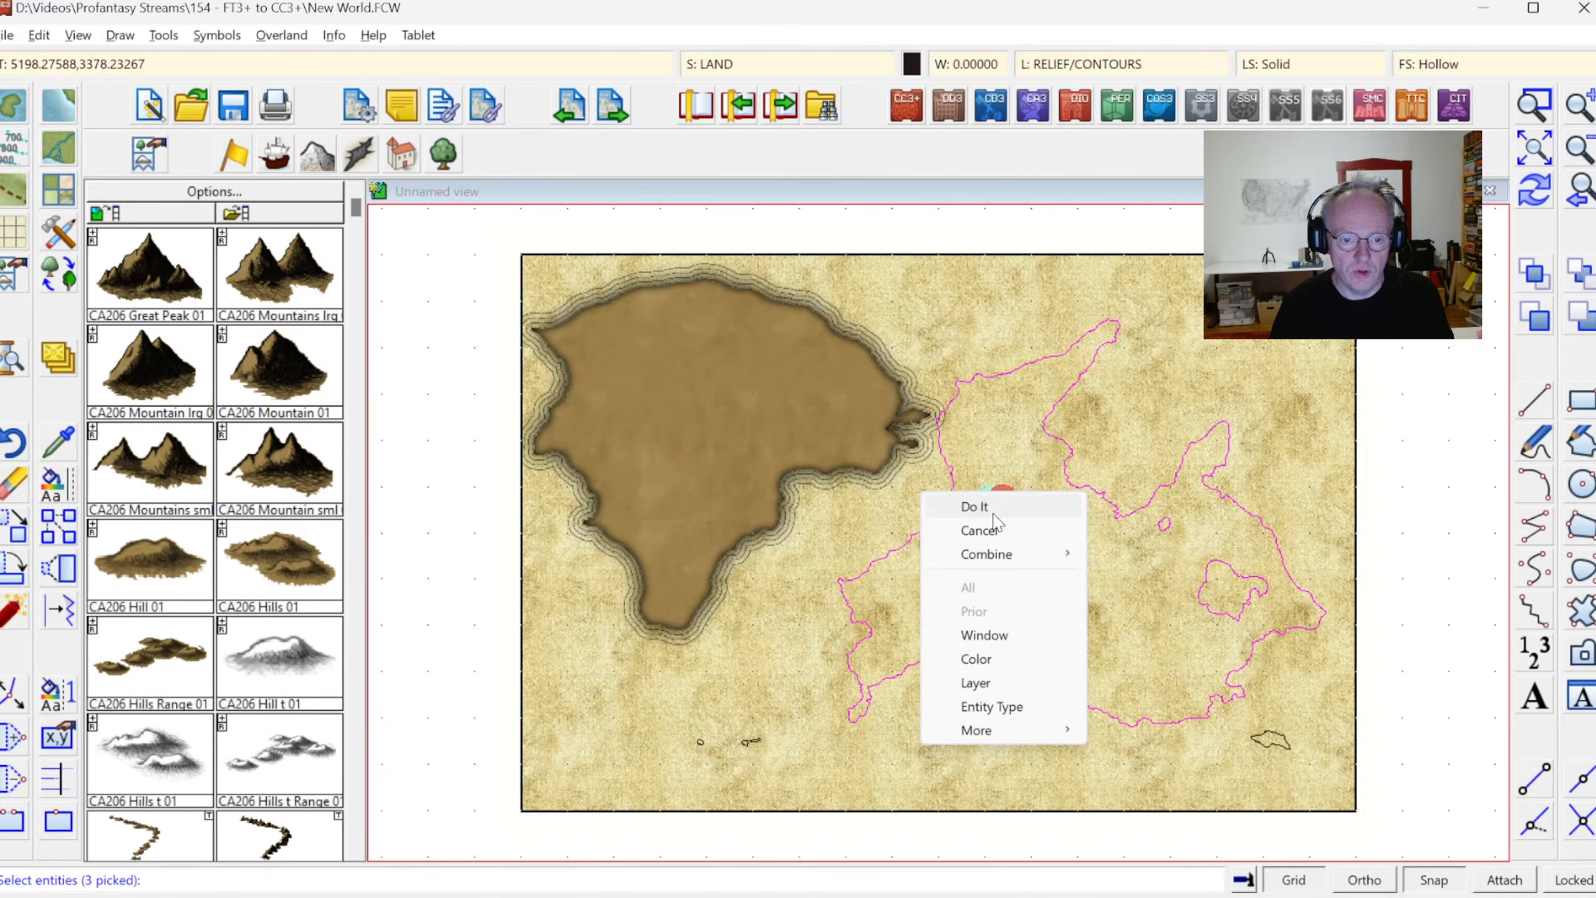
left_click(994, 509)
left_click(1536, 197)
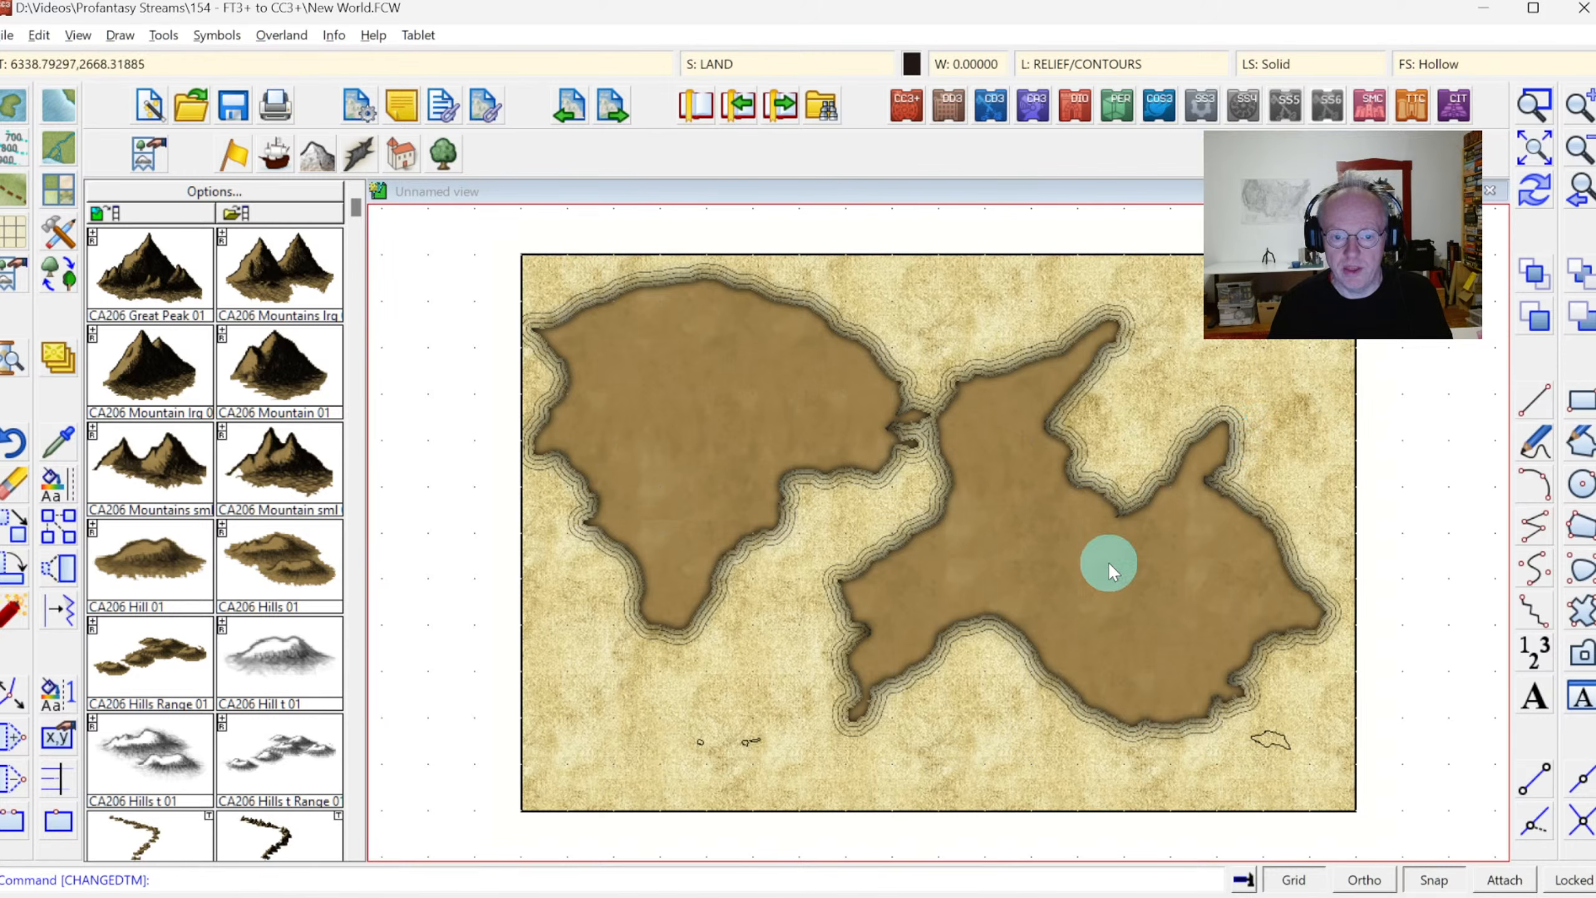
Adopt the eastern continent's drawing properties and combine its coastline and two lakes into one multipoly, so the lakes become holes
left_click(60, 440)
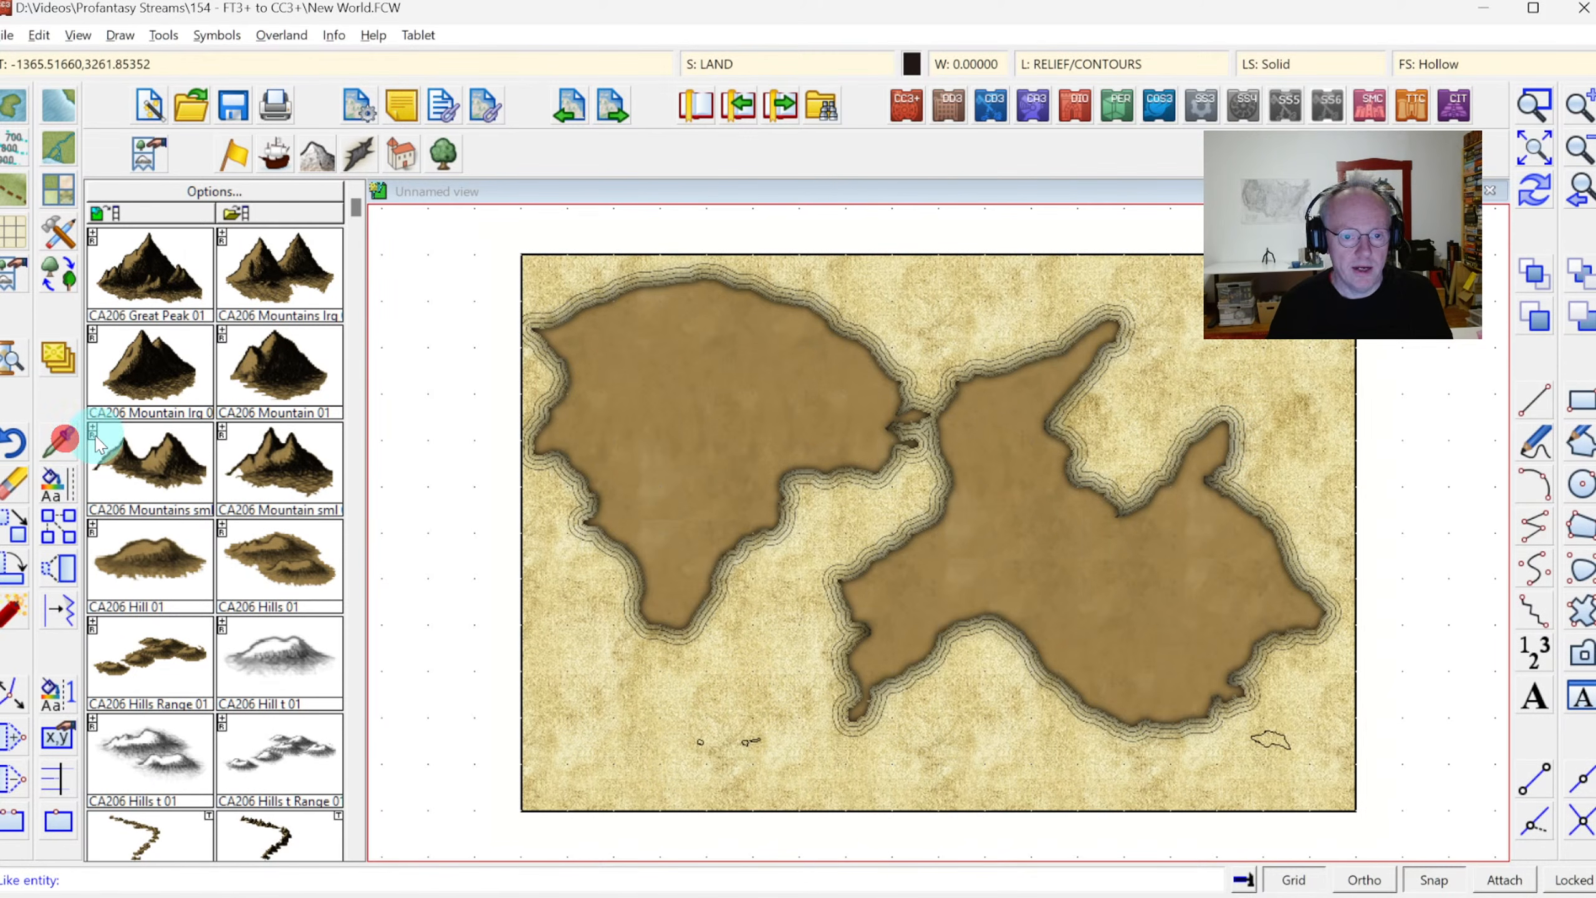
left_click(1015, 364)
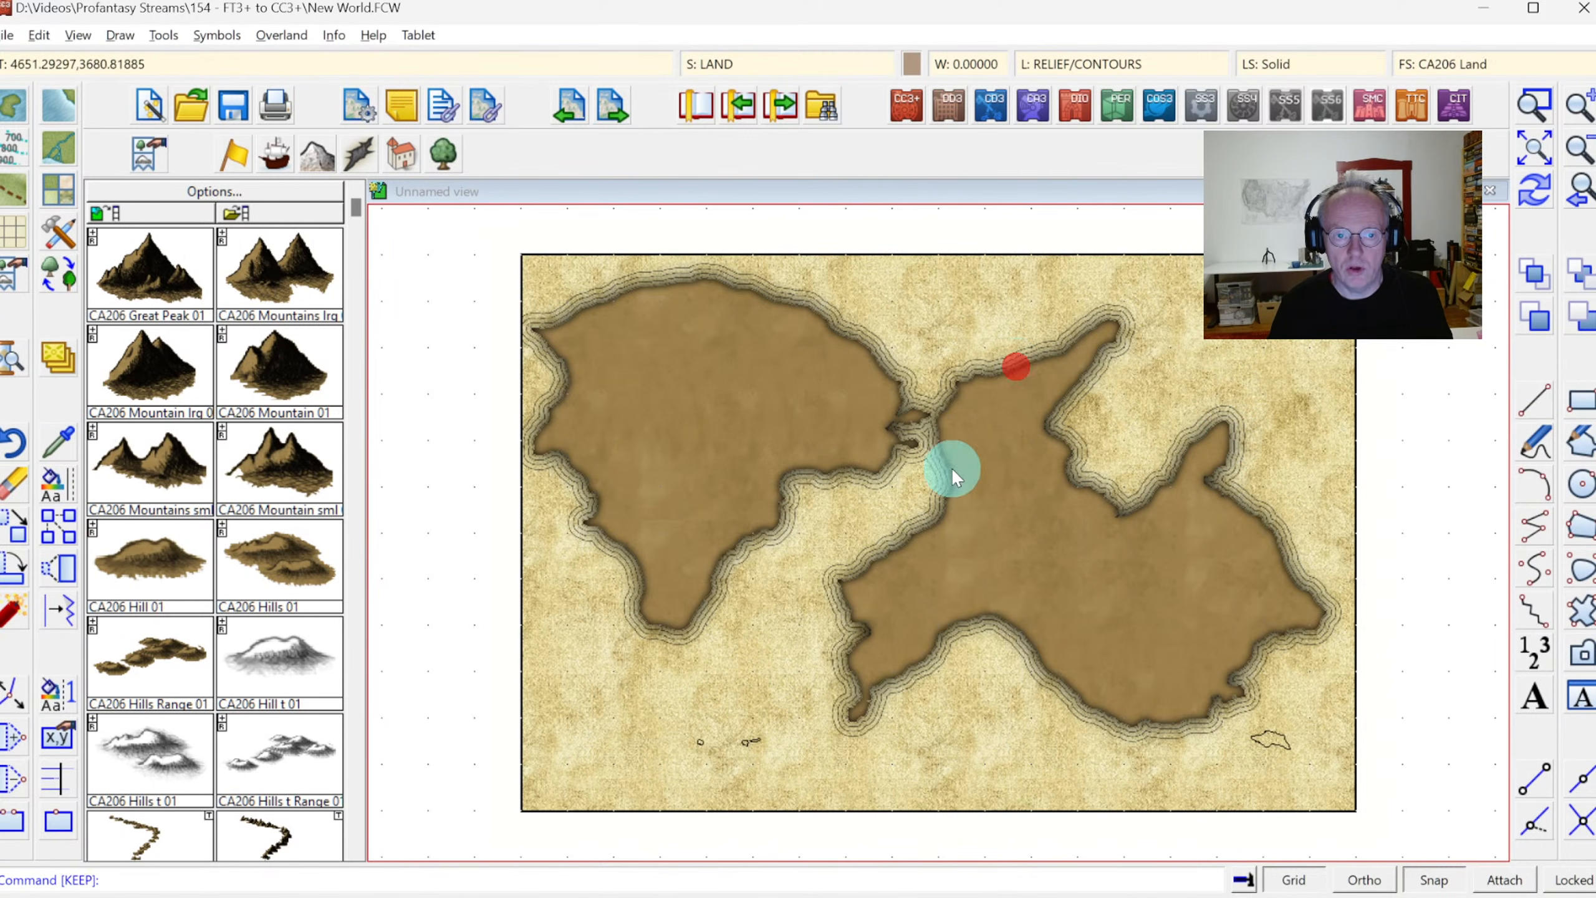
left_click(1580, 658)
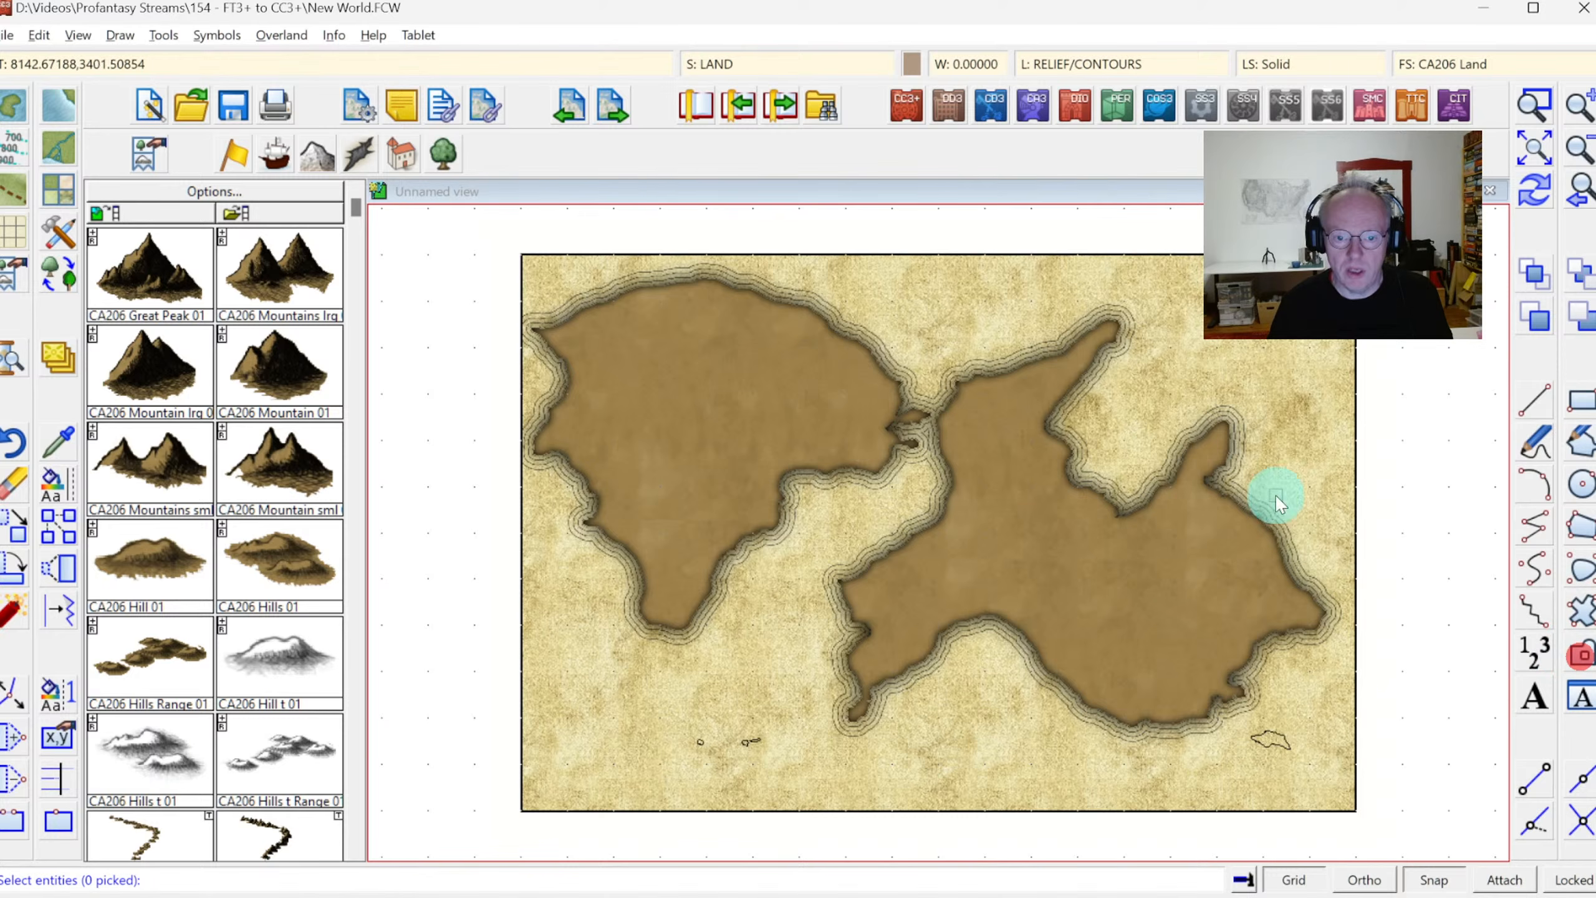
left_click(1286, 417)
left_click(1029, 606)
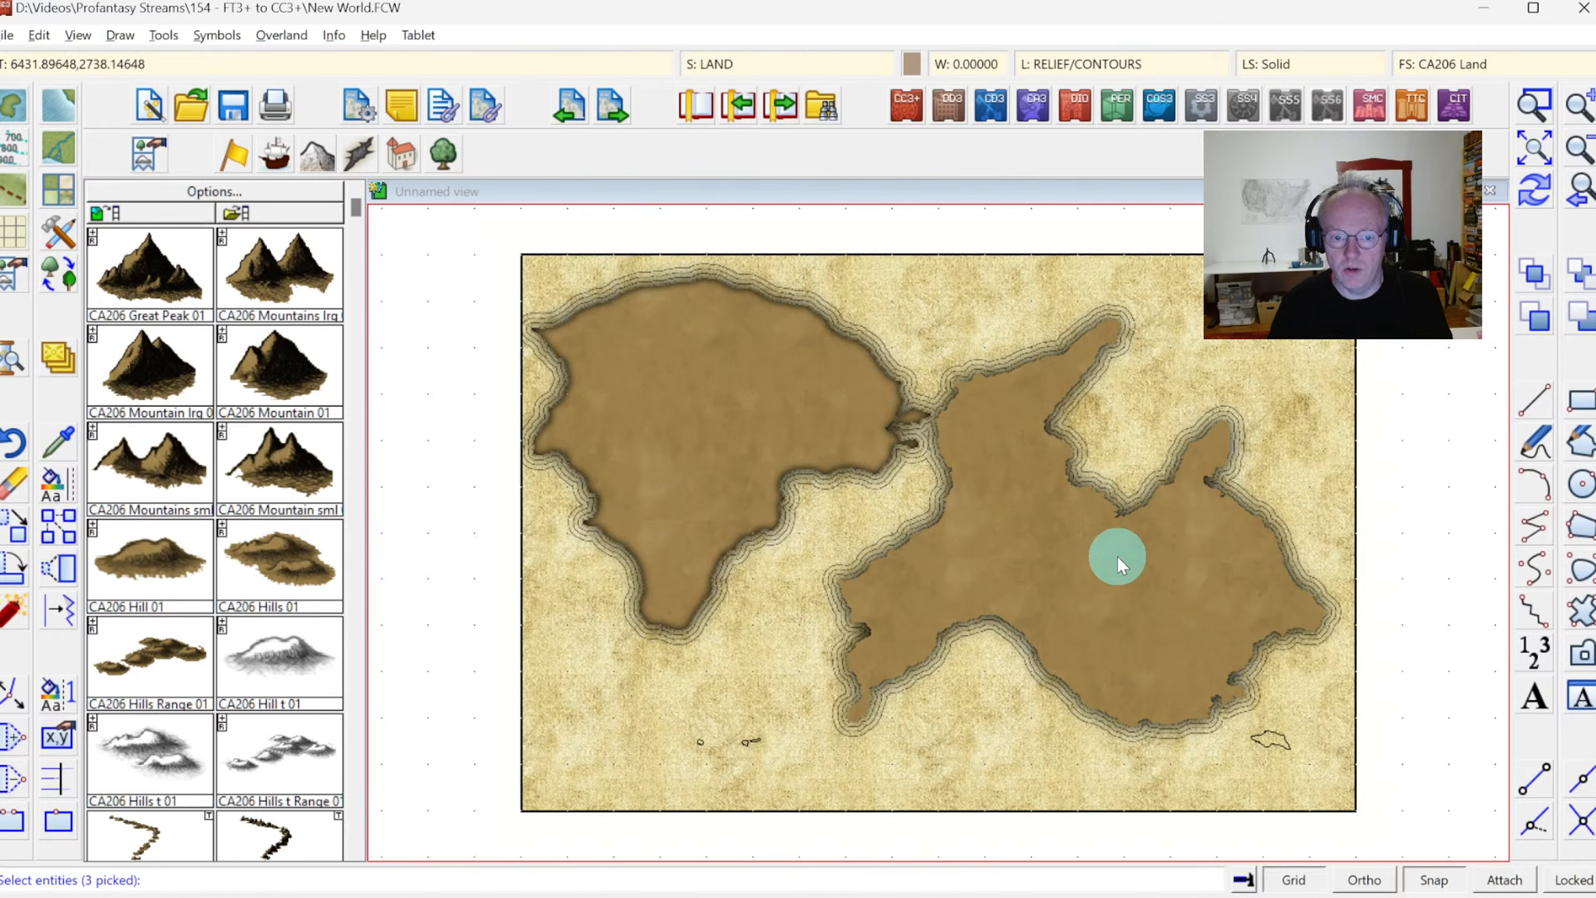
right_click(1113, 438)
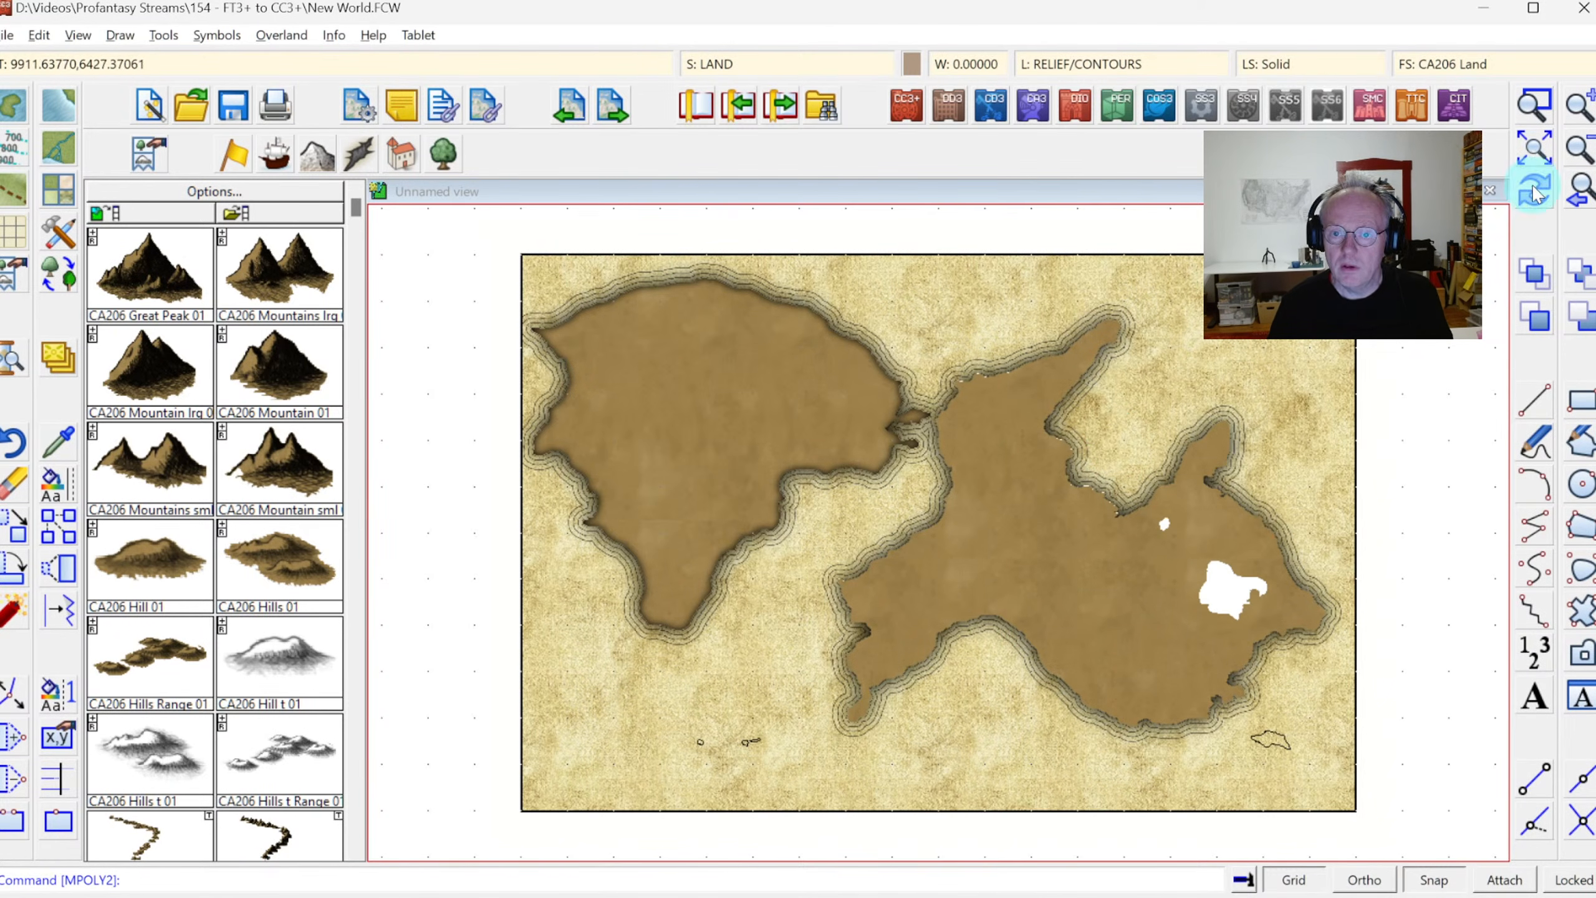
left_click(438, 659)
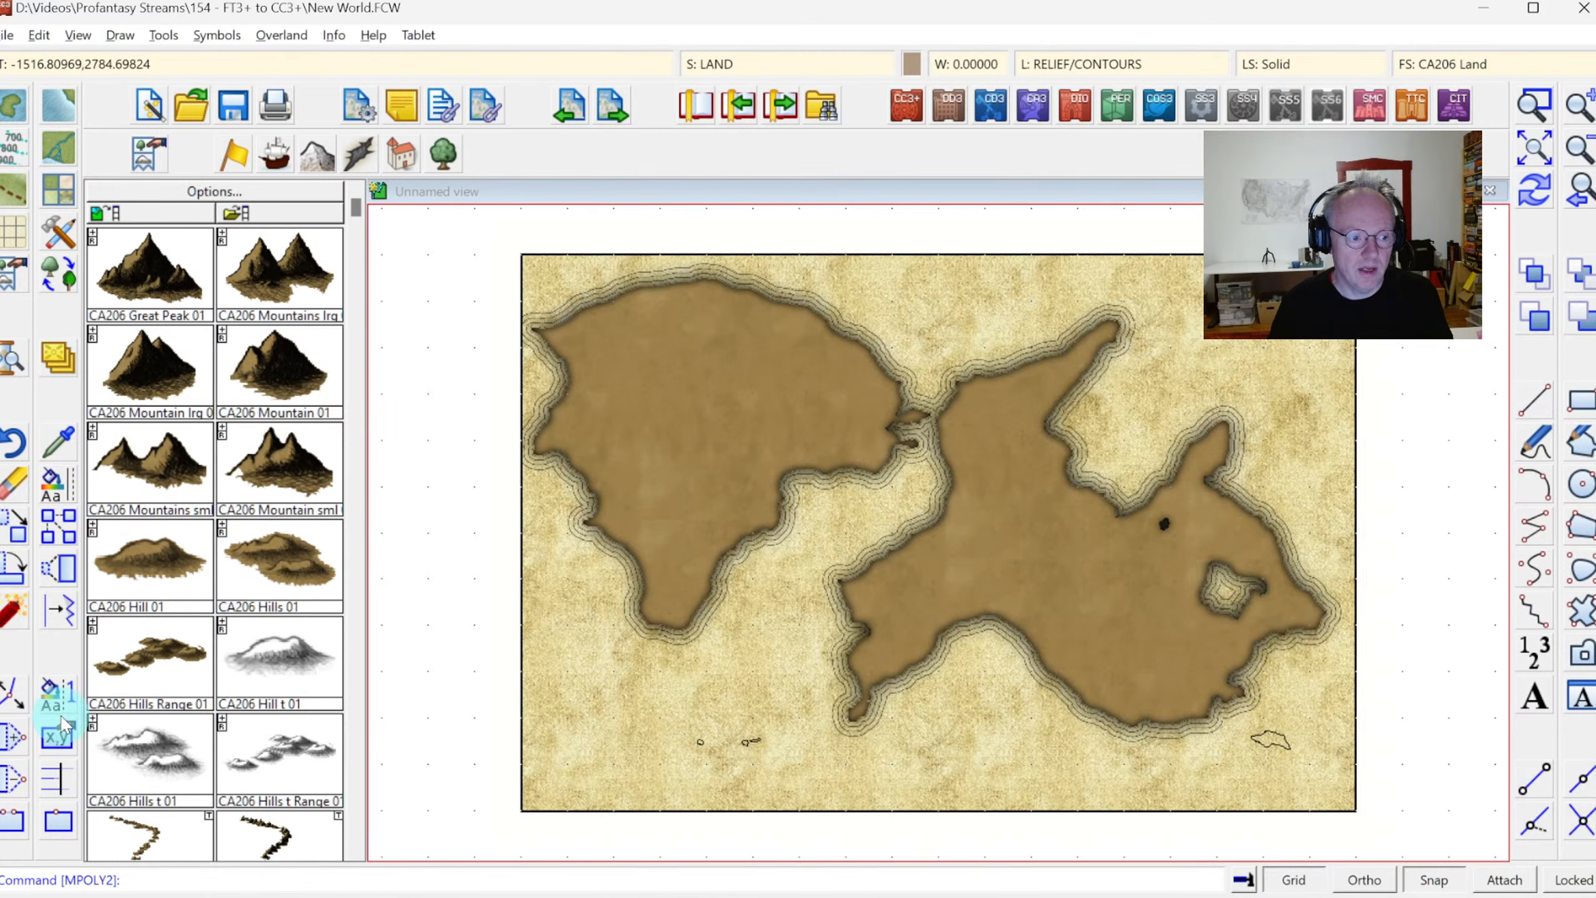
left_click(13, 694)
left_click(911, 531)
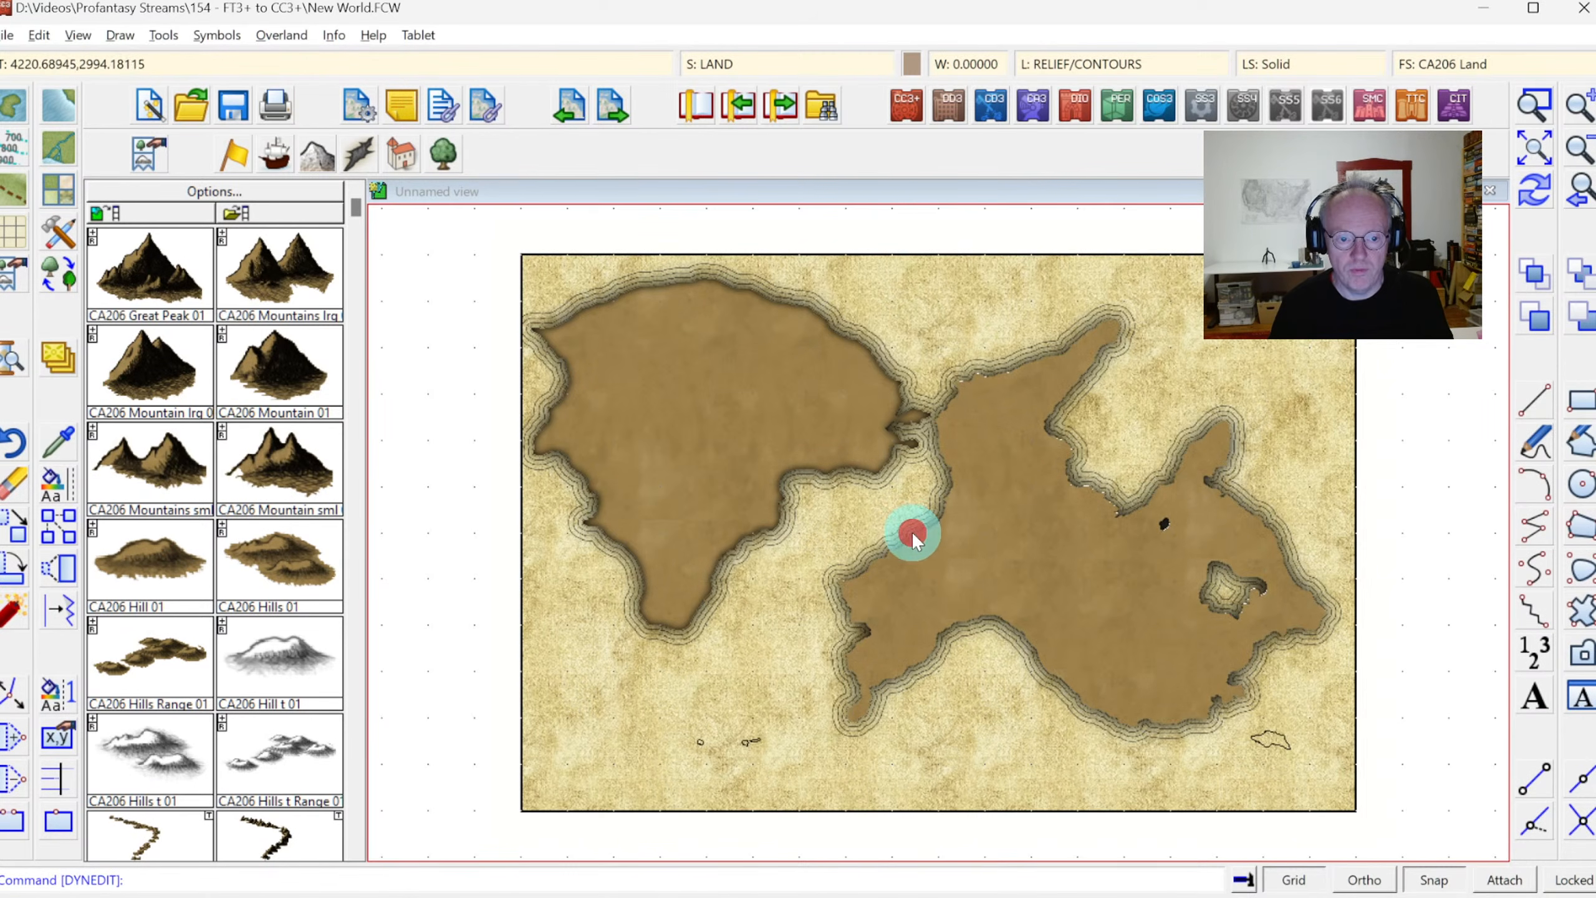
right_click(882, 496)
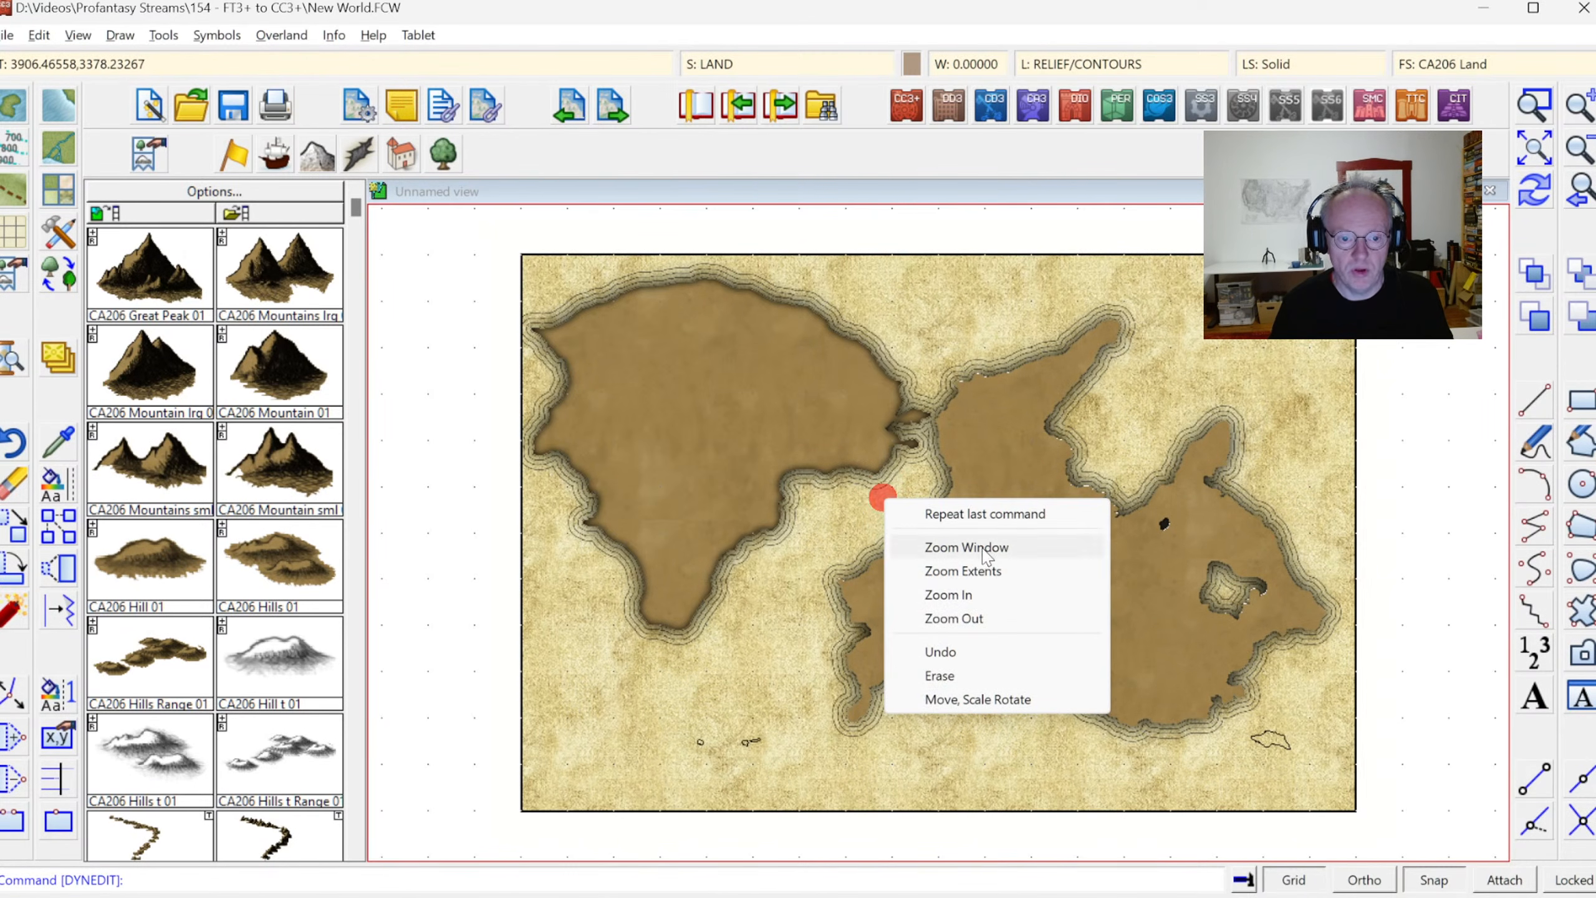
left_click(1536, 189)
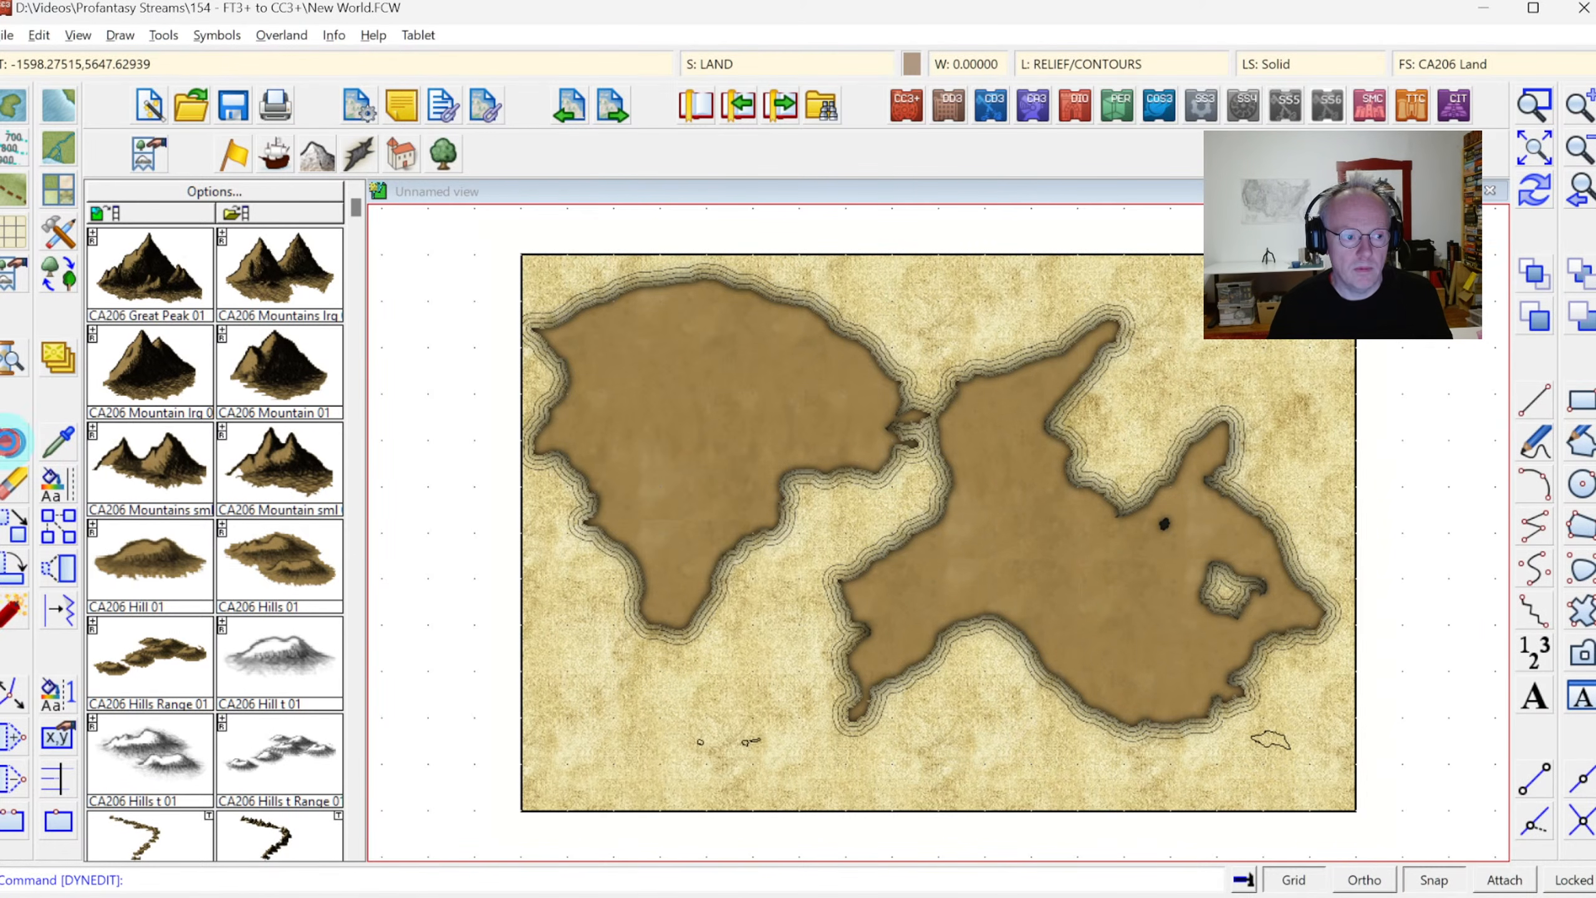
Undo the multipoly and change the two eastern lakes to match the "River, Lake" drawing tool
left_click(11, 442)
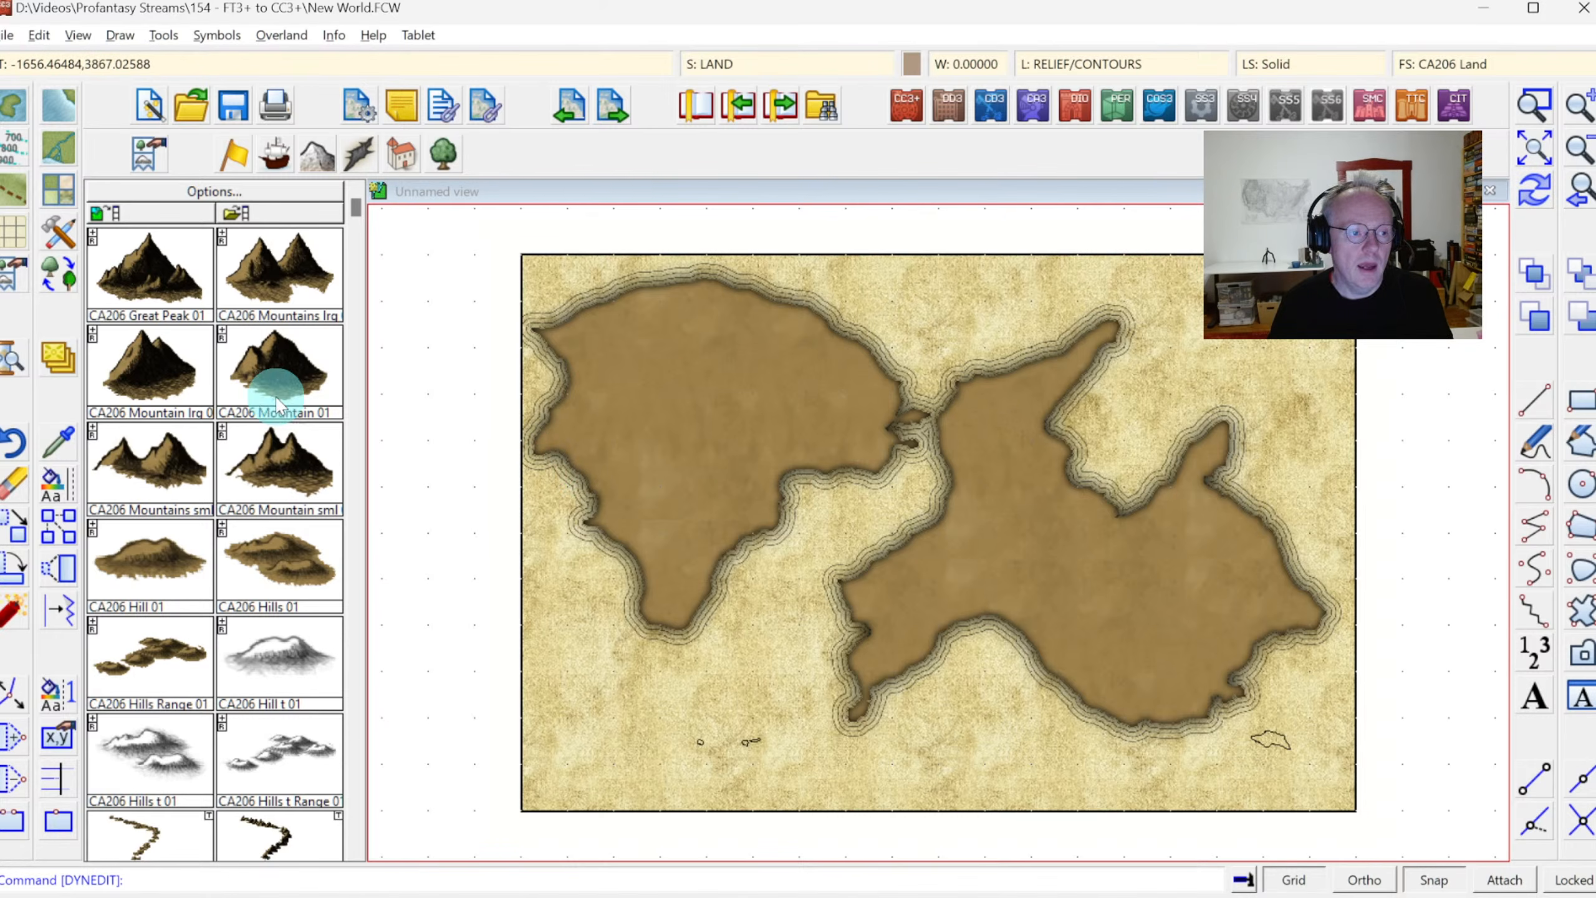
right_click(53, 484)
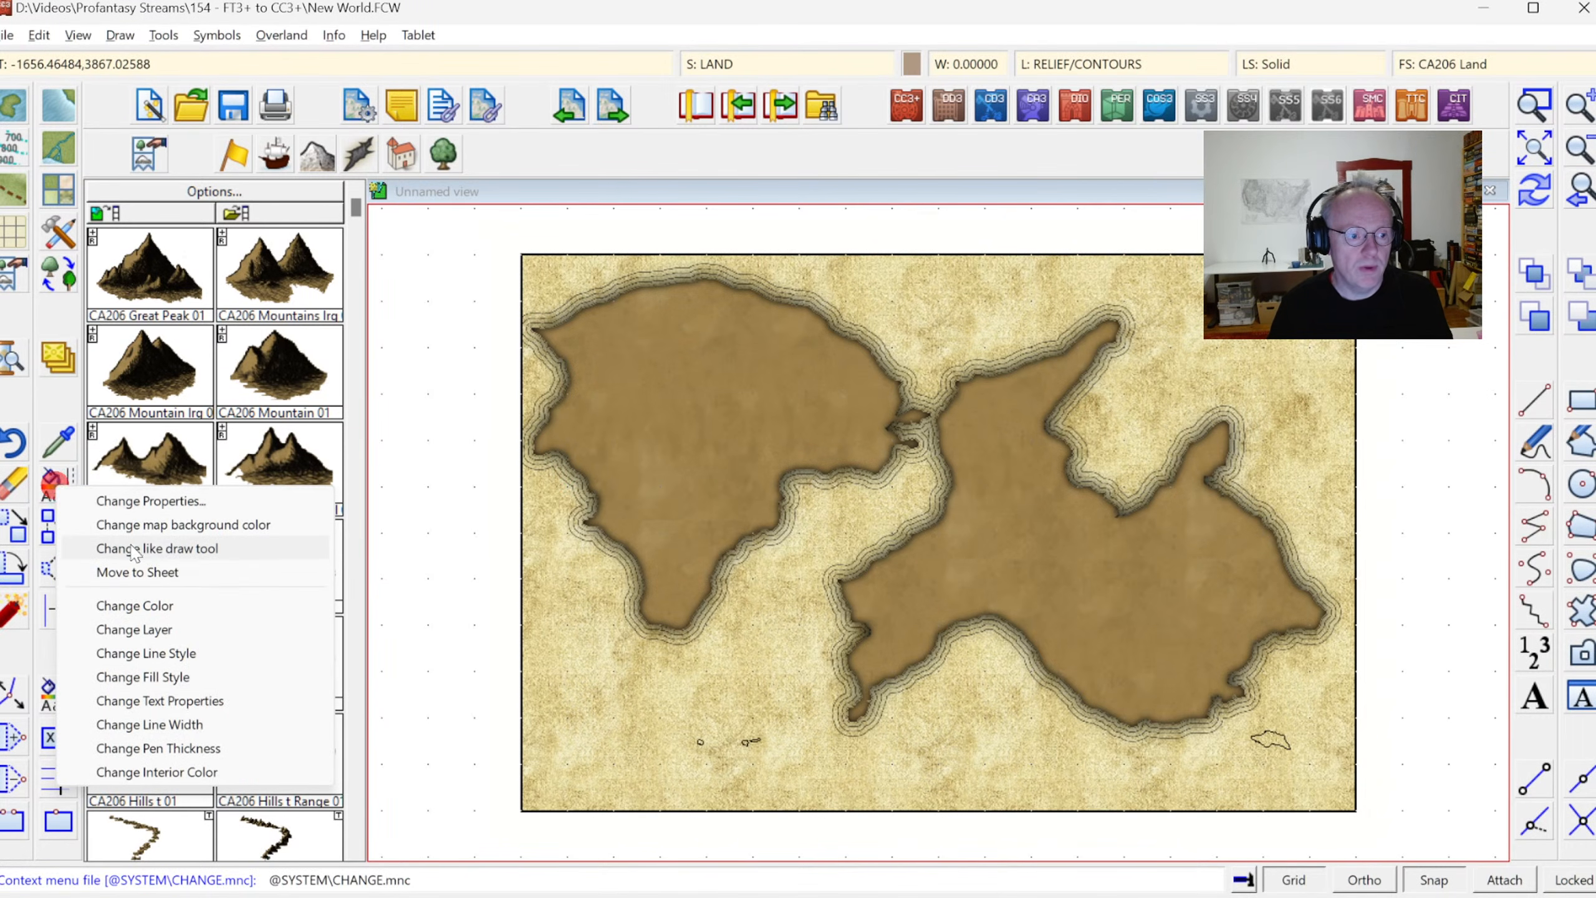
left_click(149, 548)
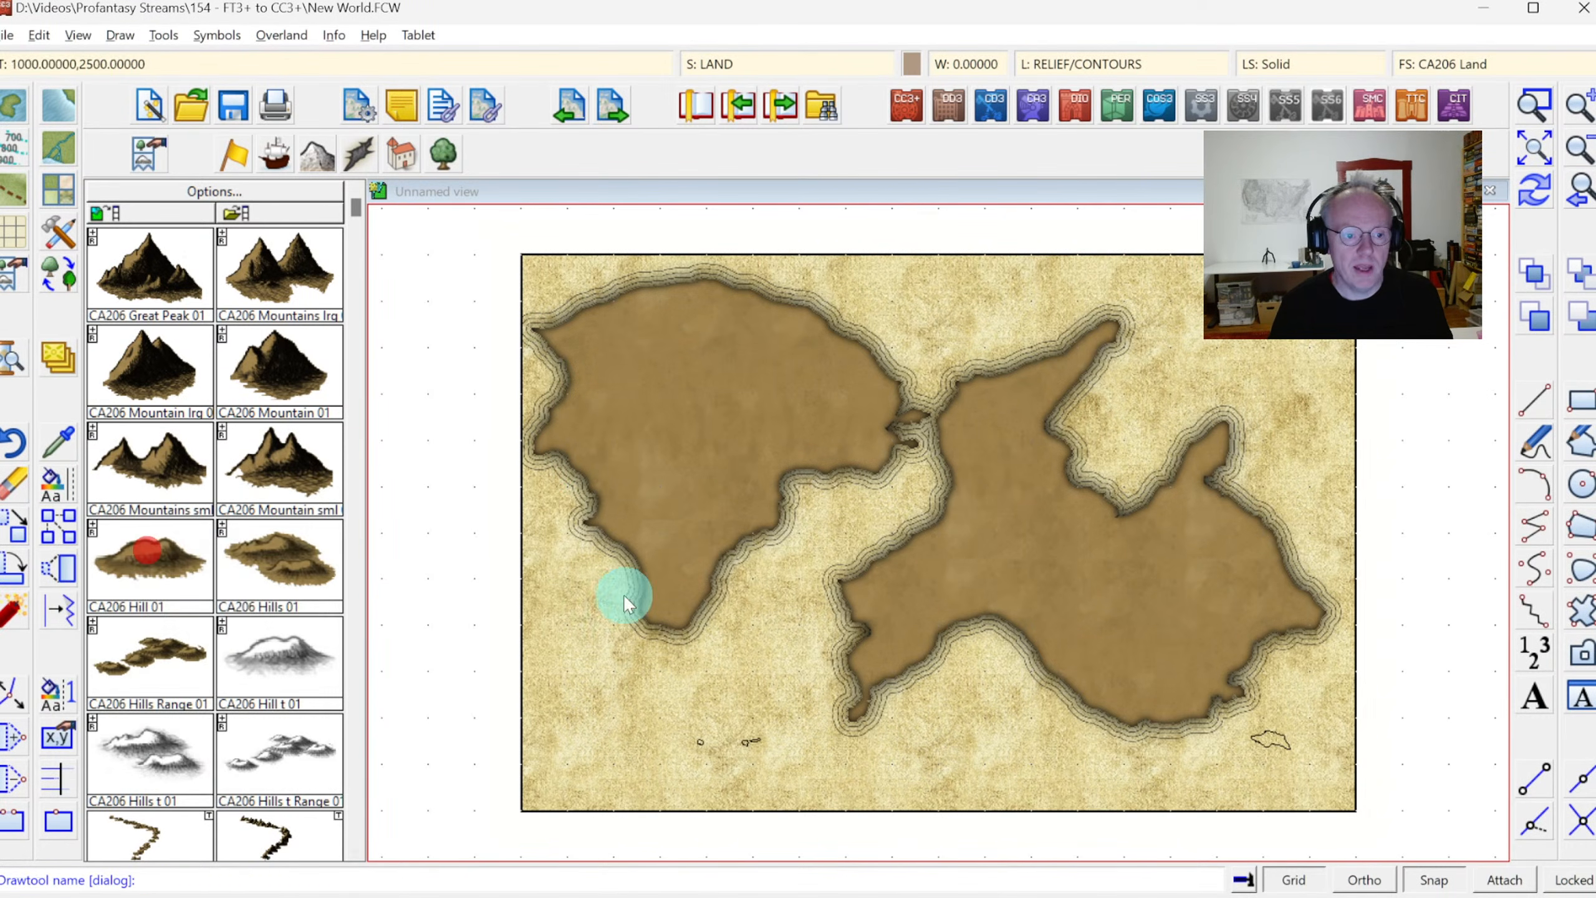
right_click(674, 582)
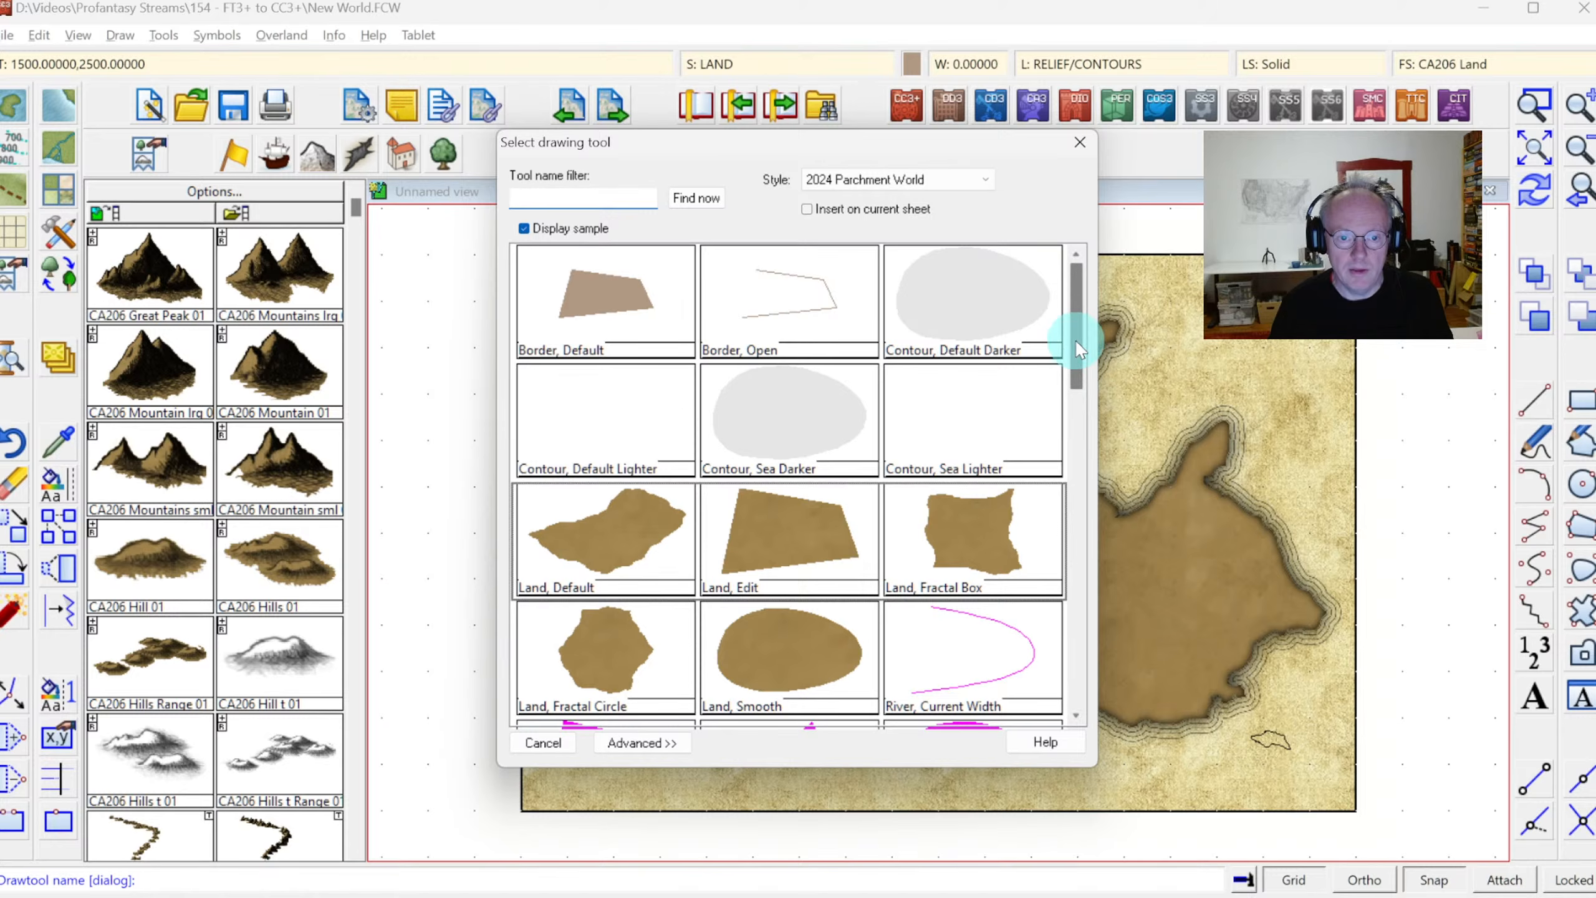
left_click_drag(1075, 340, 1077, 434)
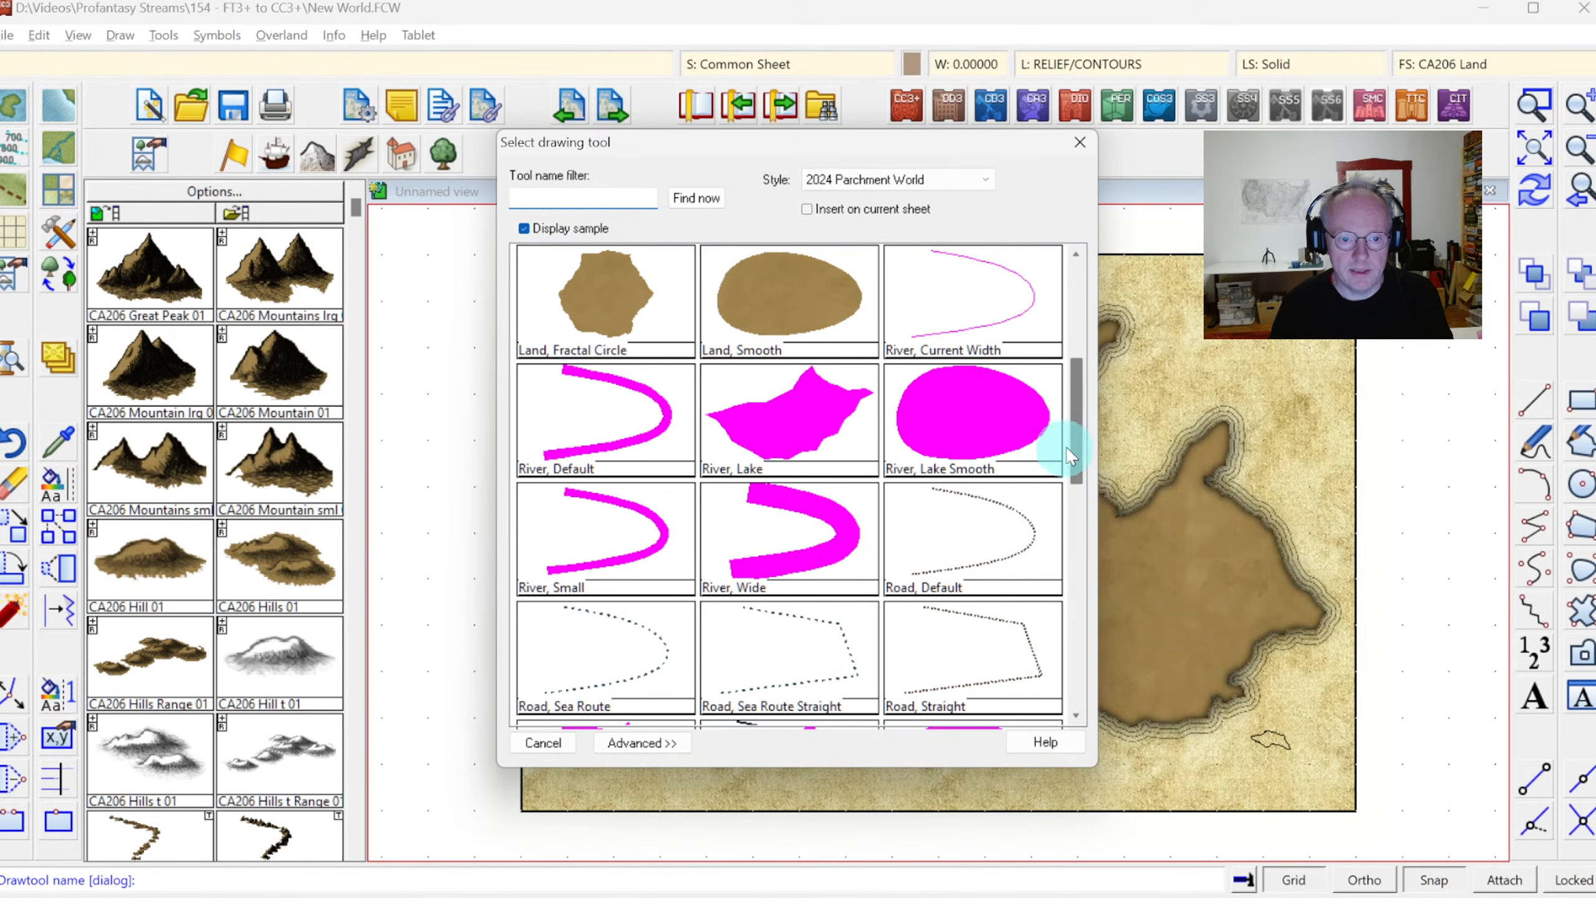
double_click(771, 427)
left_click(1170, 541)
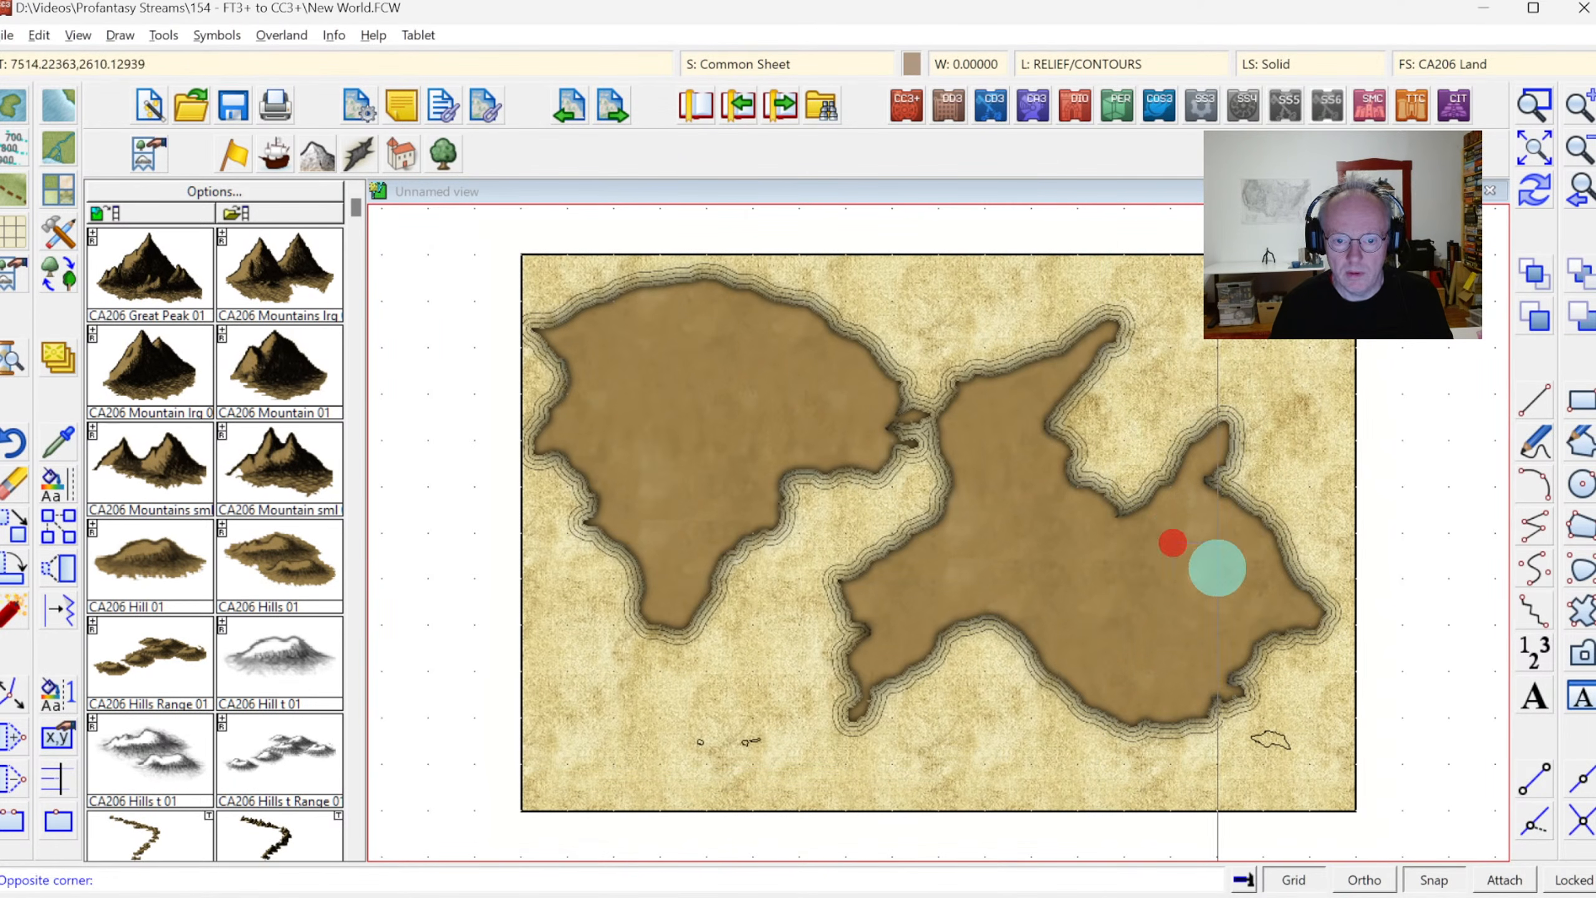
left_click(1240, 583)
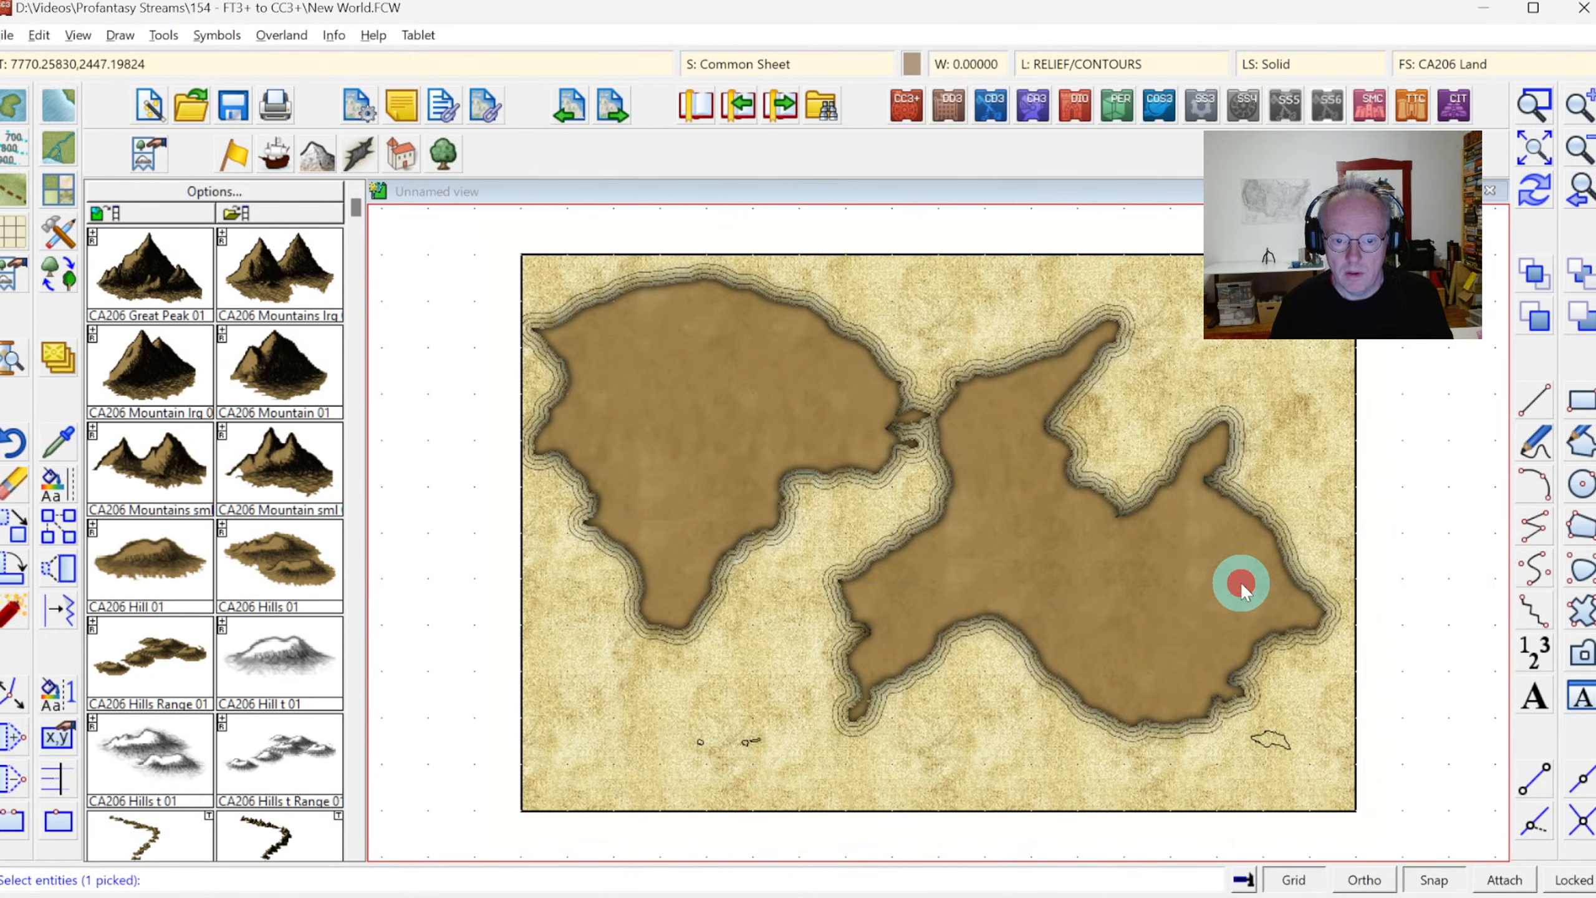
left_click(1193, 521)
left_click(1156, 537)
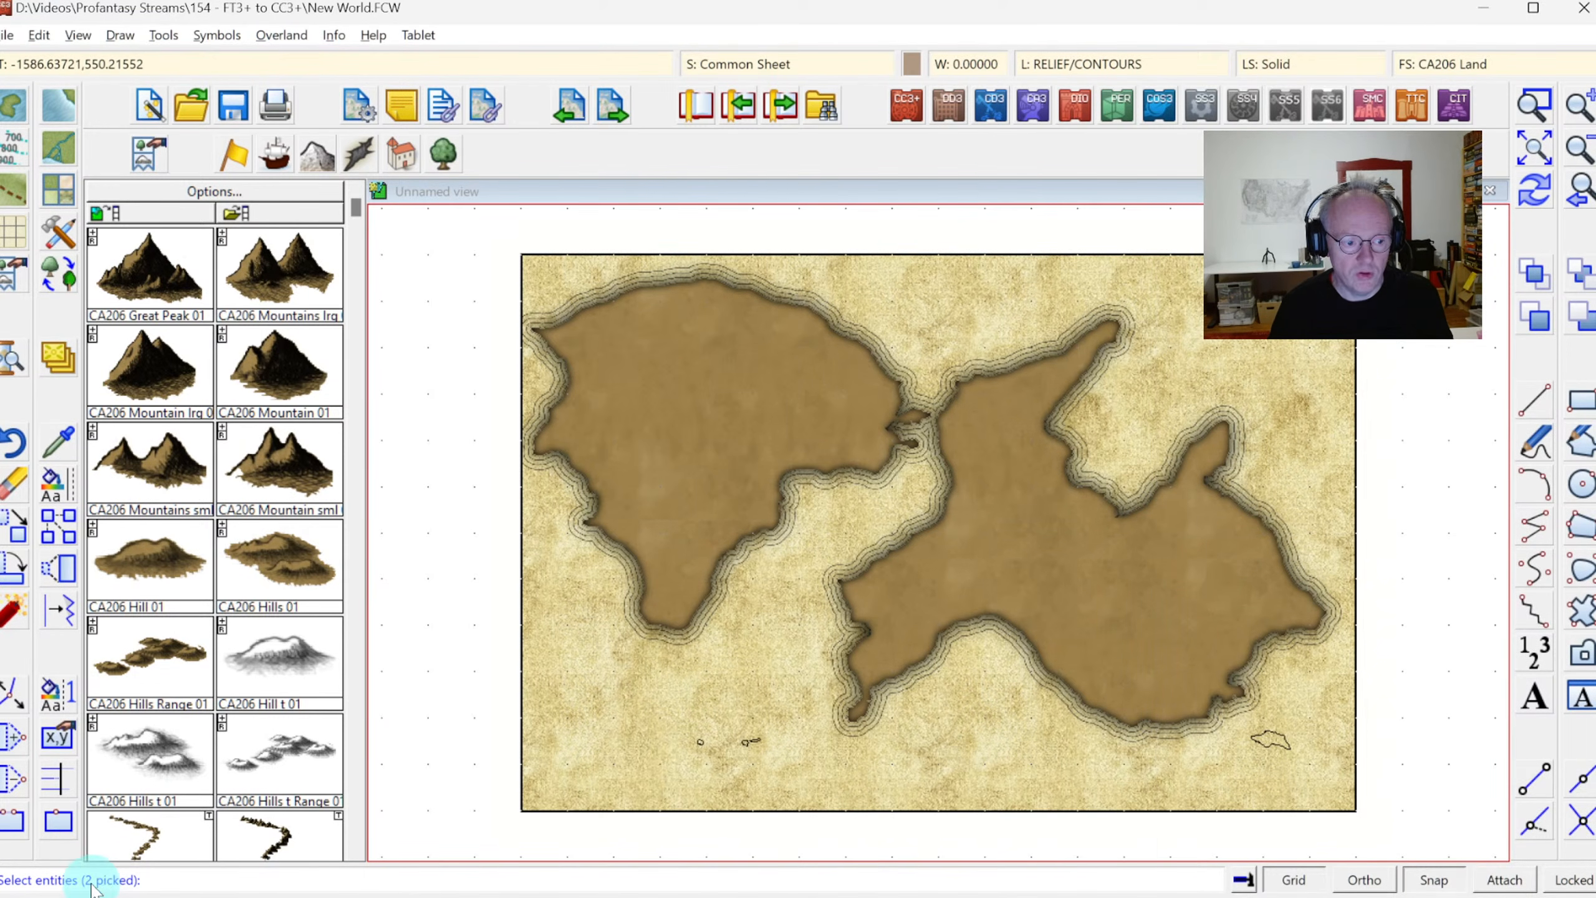
right_click(860, 525)
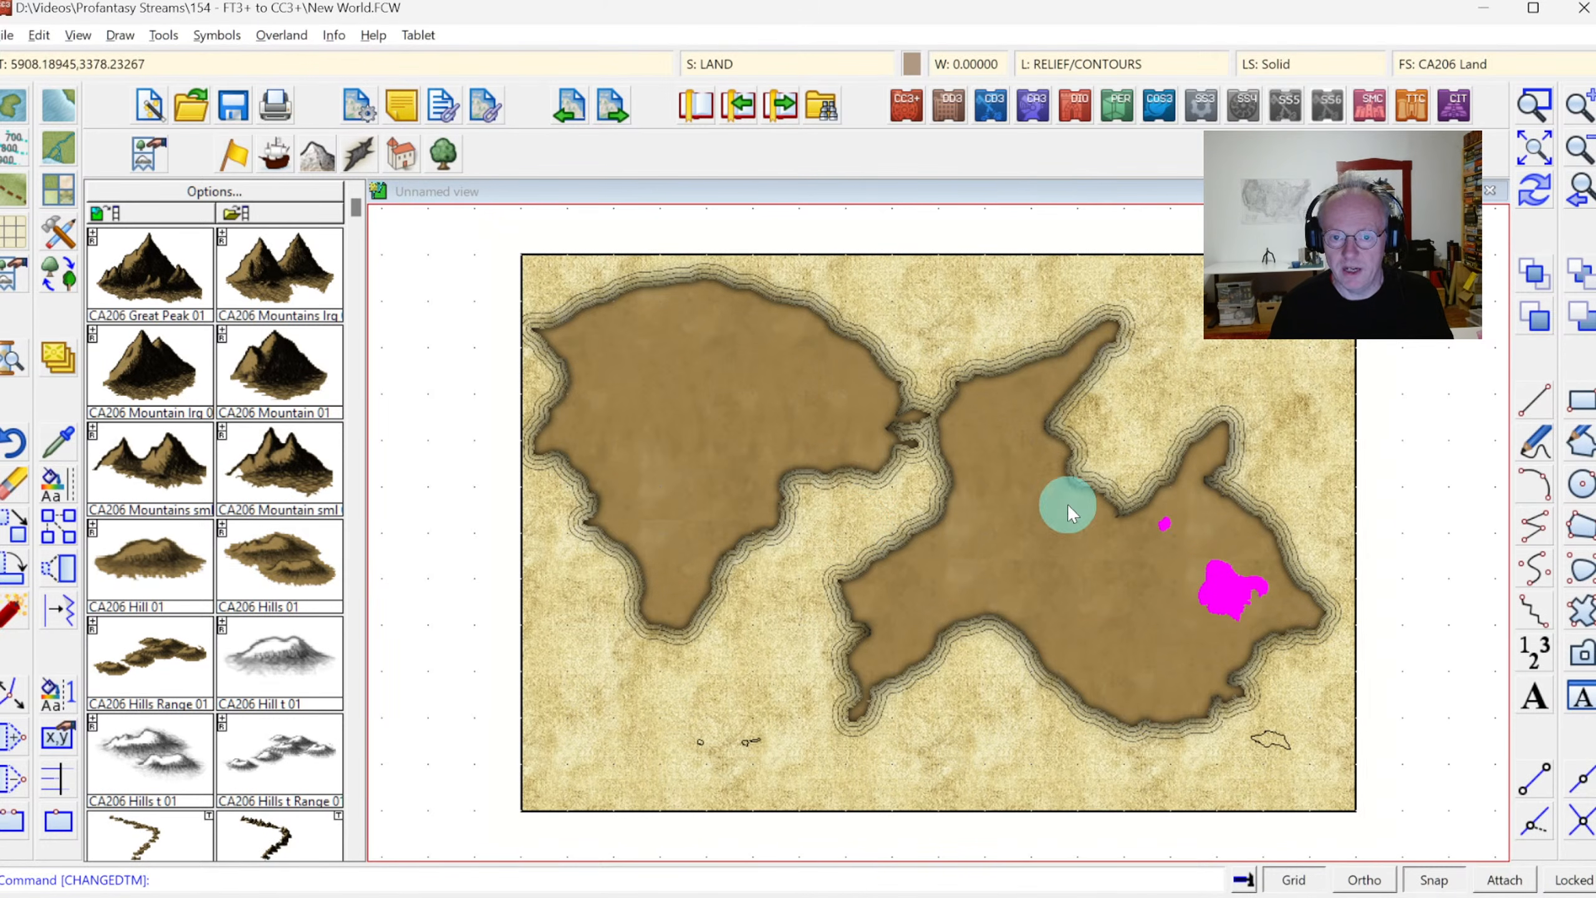
right_click(1008, 504)
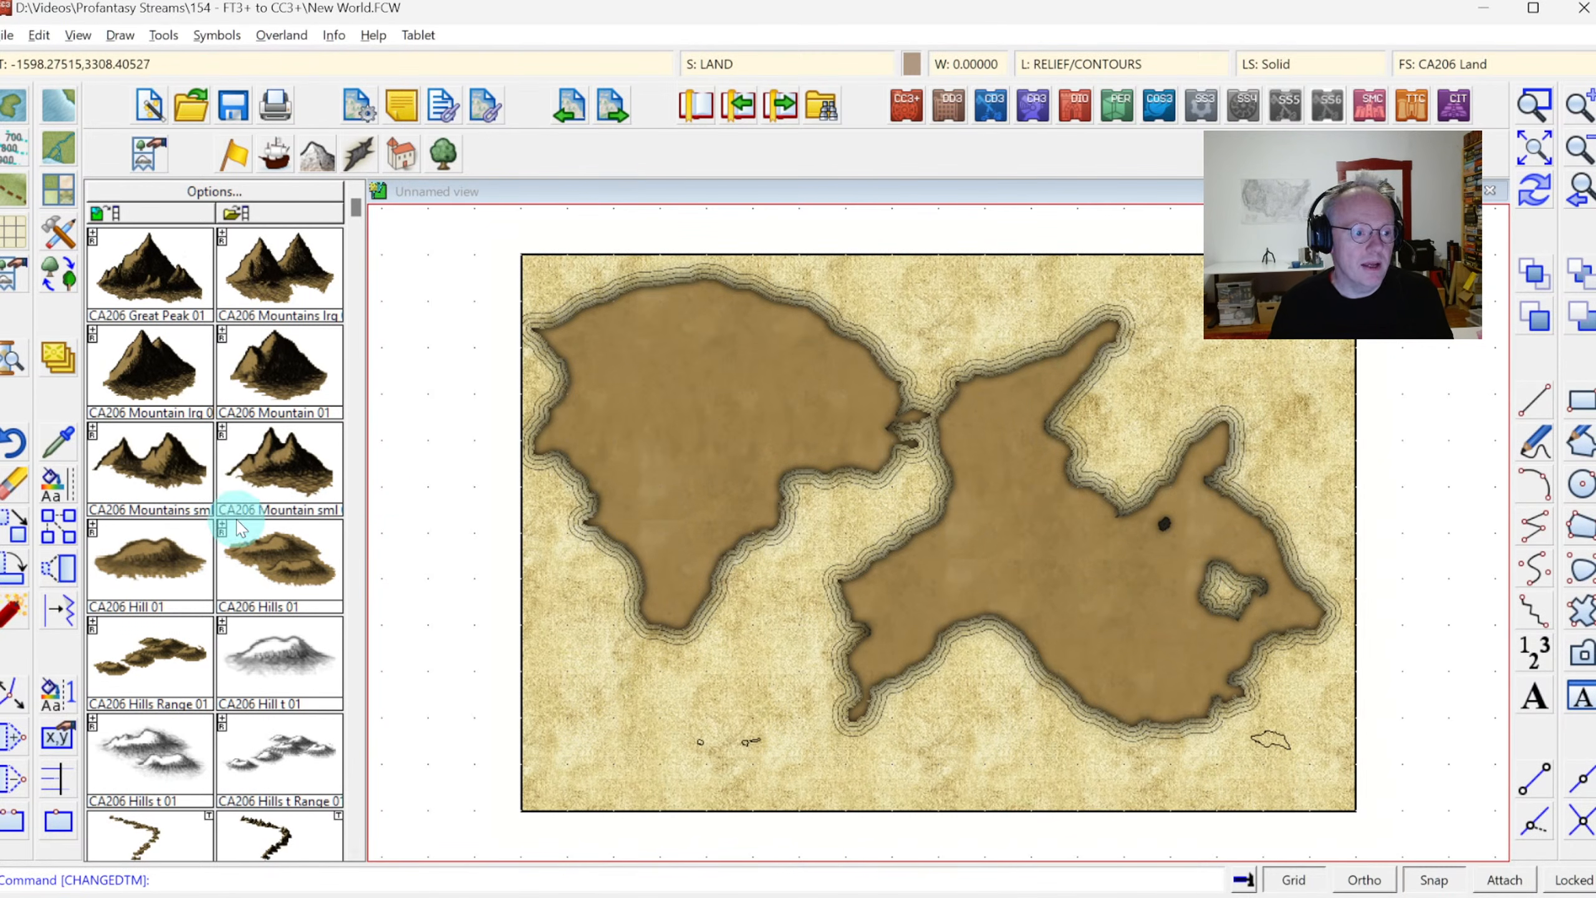
Try to reshape the eastern continent's northwest coast by pulling new nodes into the strait, and undo that edit
left_click(11, 696)
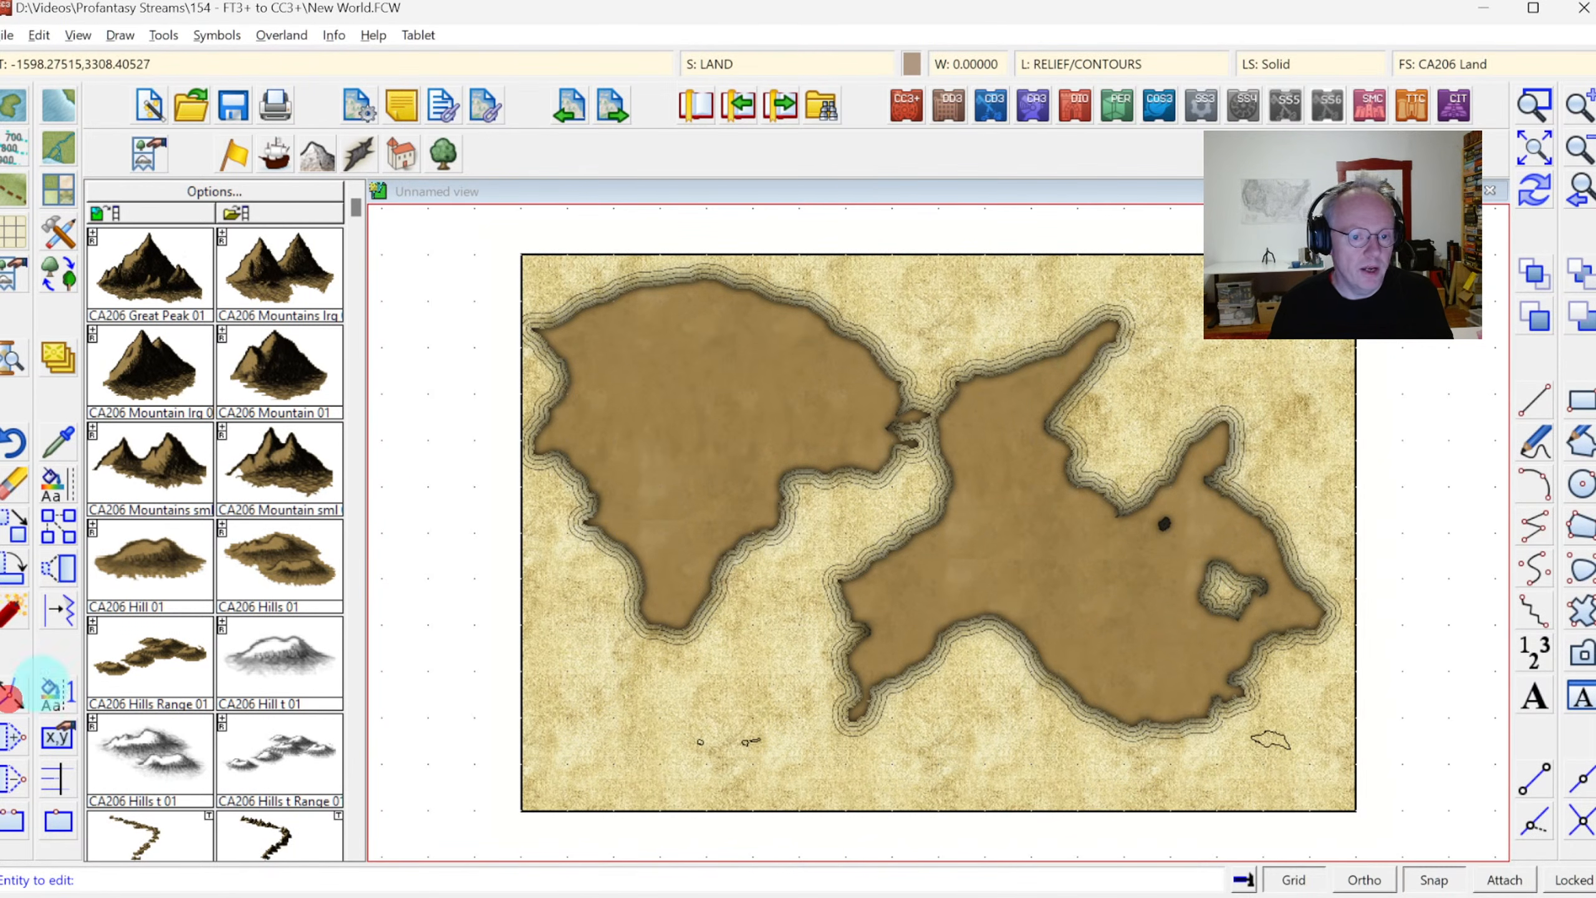
left_click(910, 545)
left_click(858, 510)
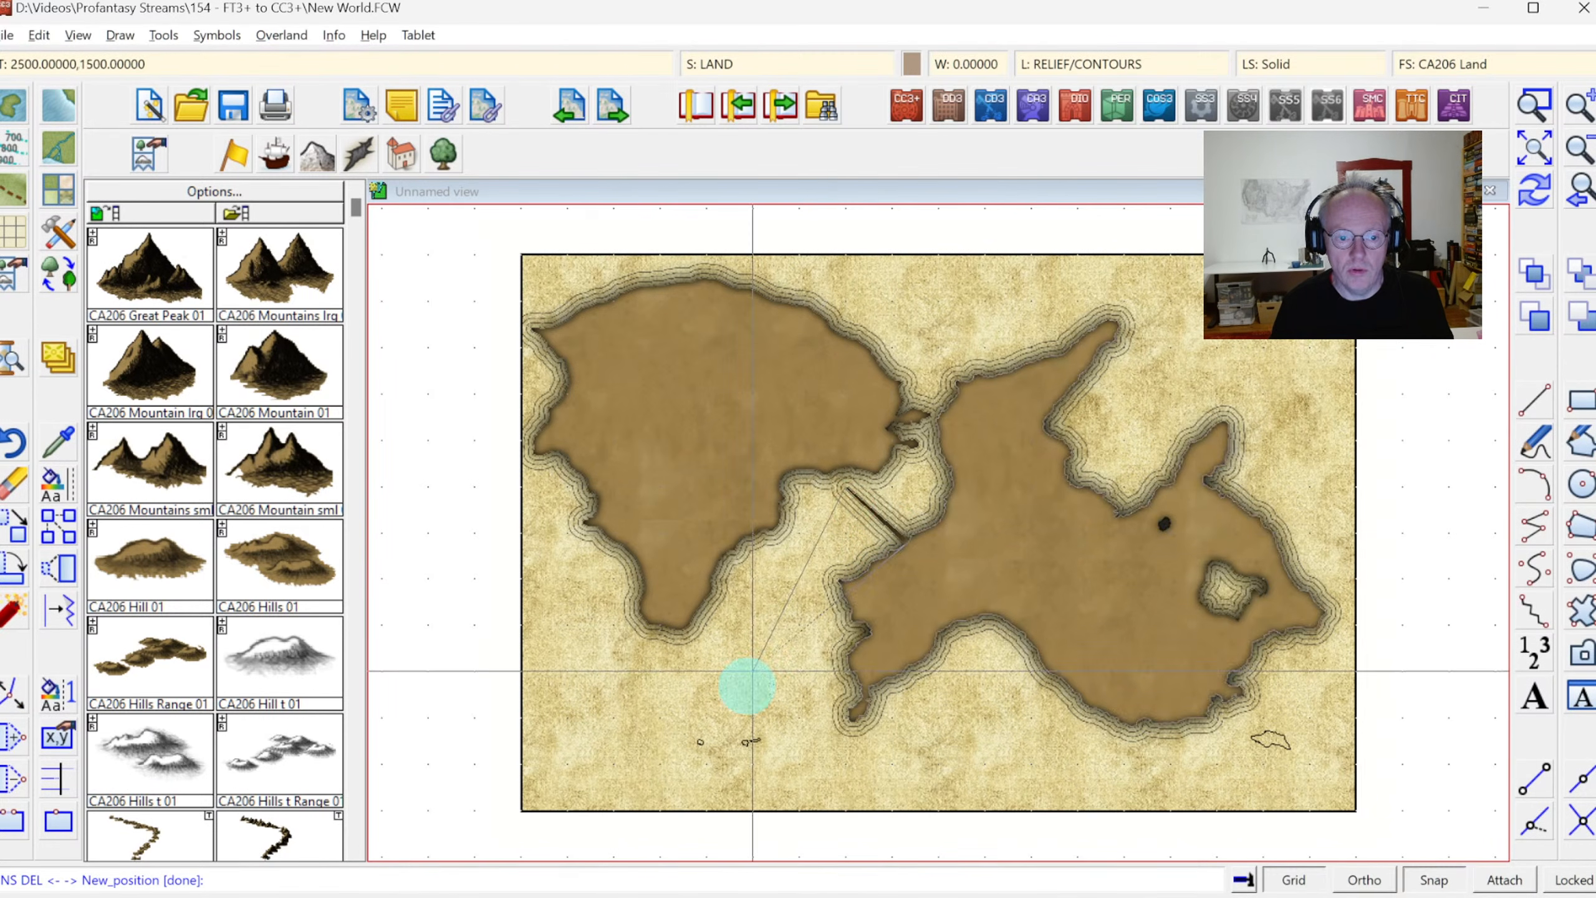
left_click(747, 685)
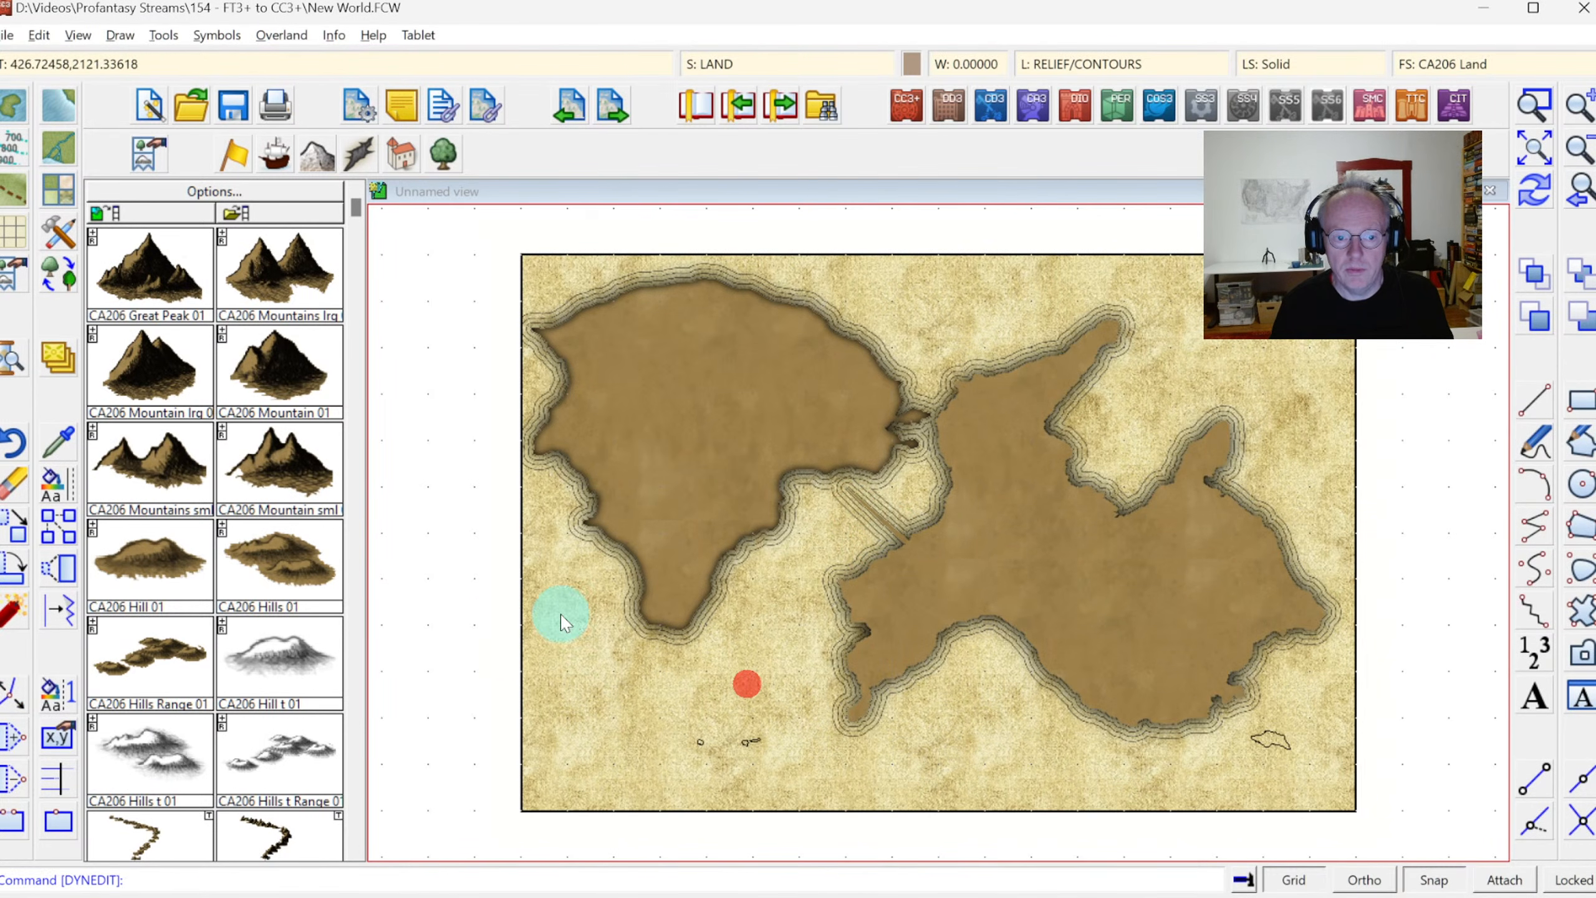
left_click(9, 448)
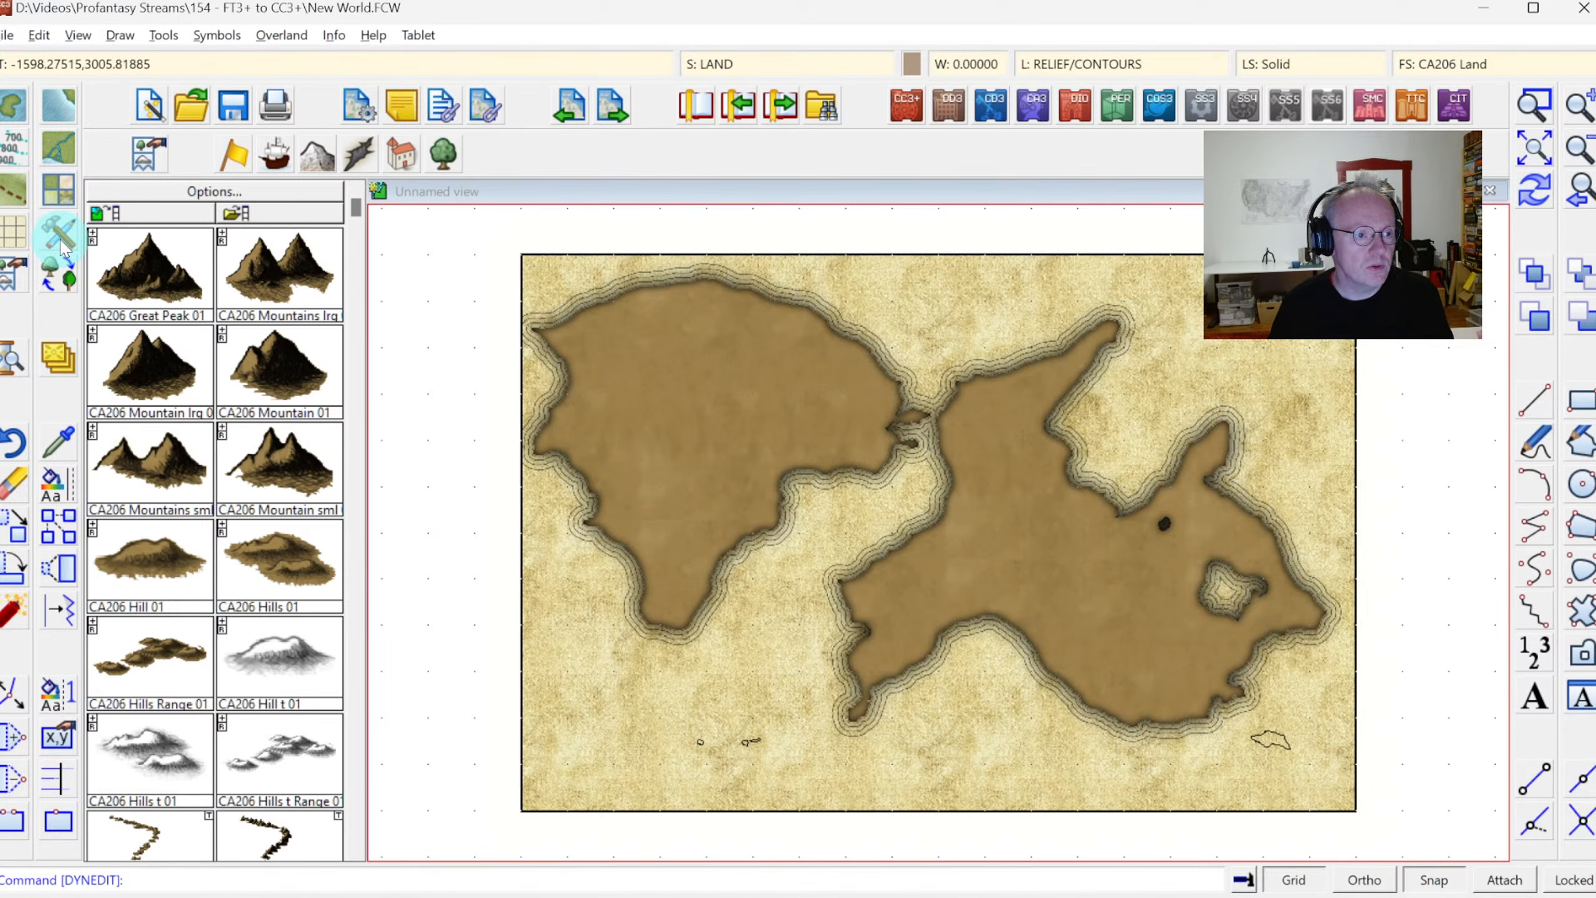
Change the small island outlines near the map's southern edge to match the "Land, Default" drawing tool
right_click(53, 484)
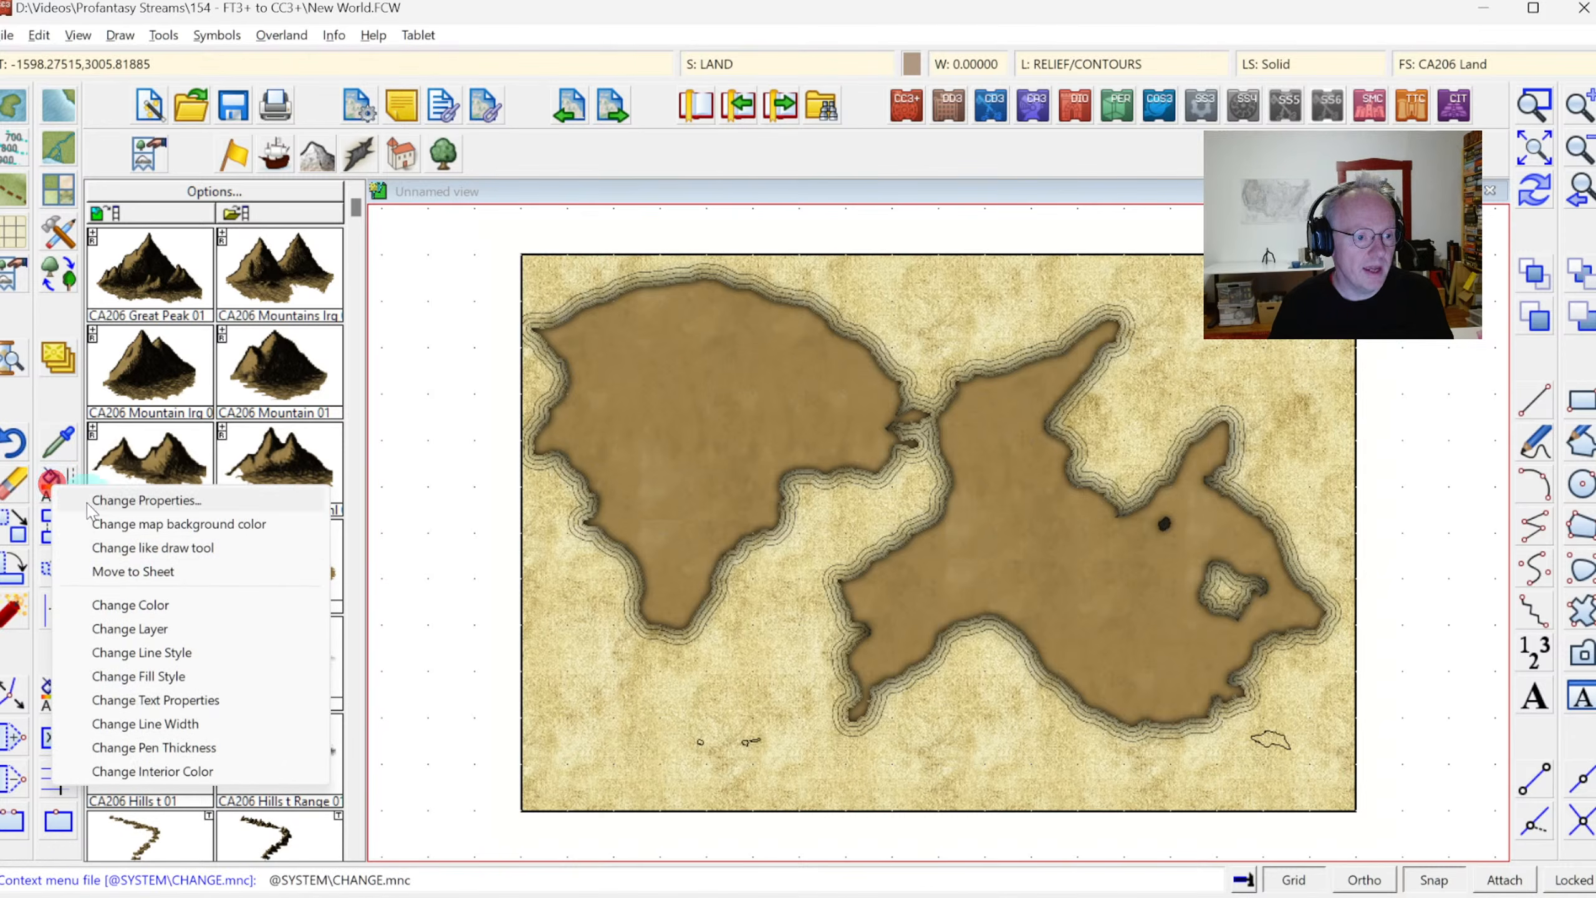
left_click(117, 553)
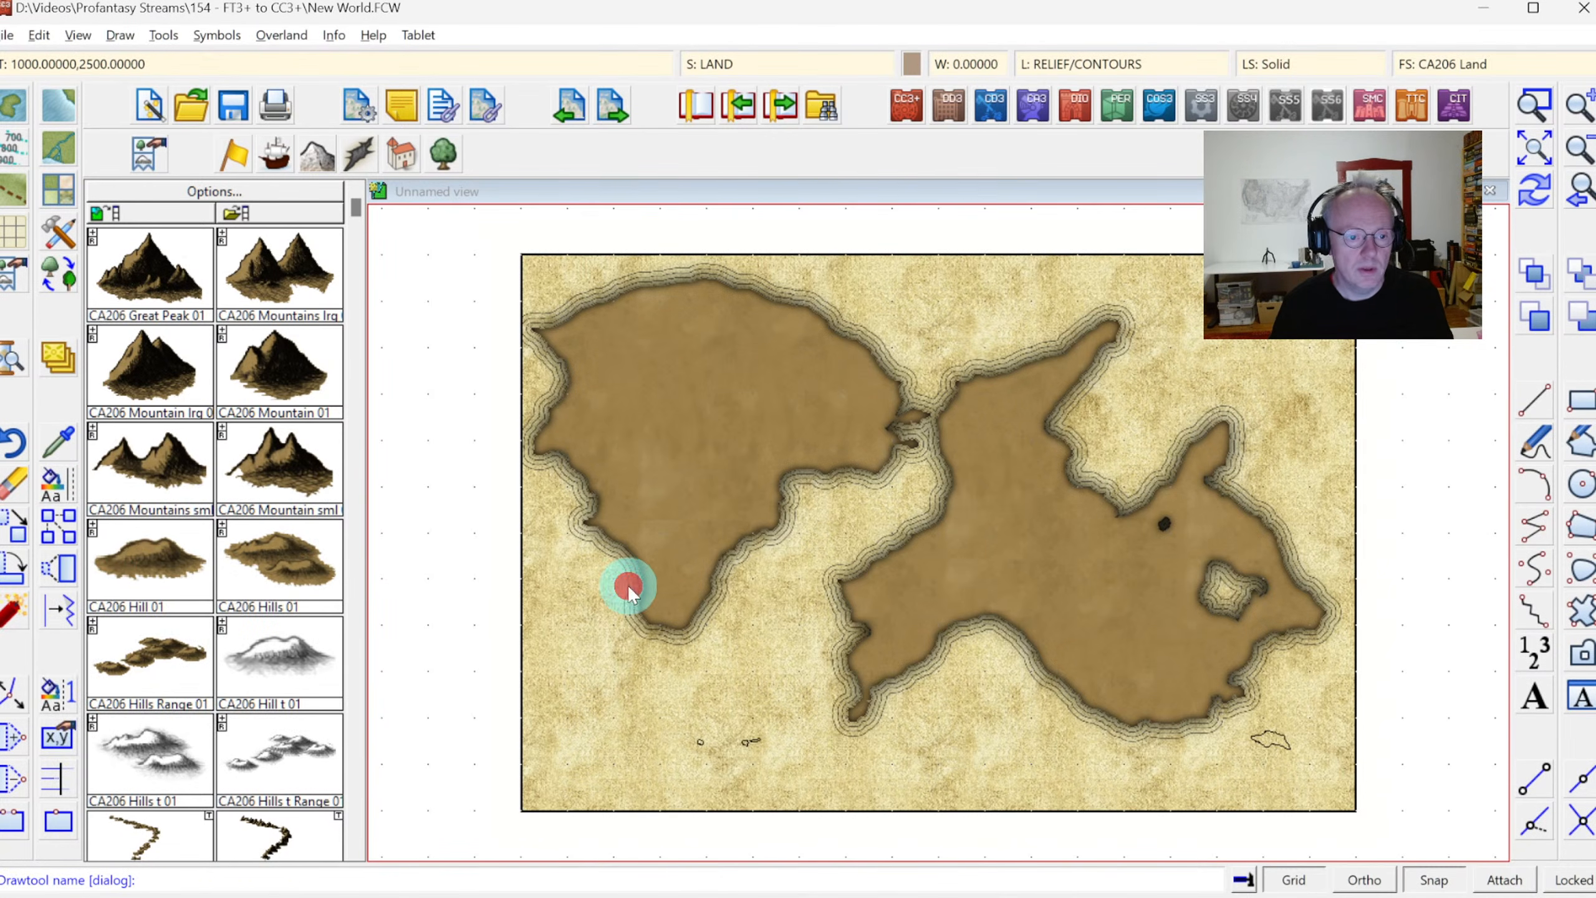
left_click(623, 581)
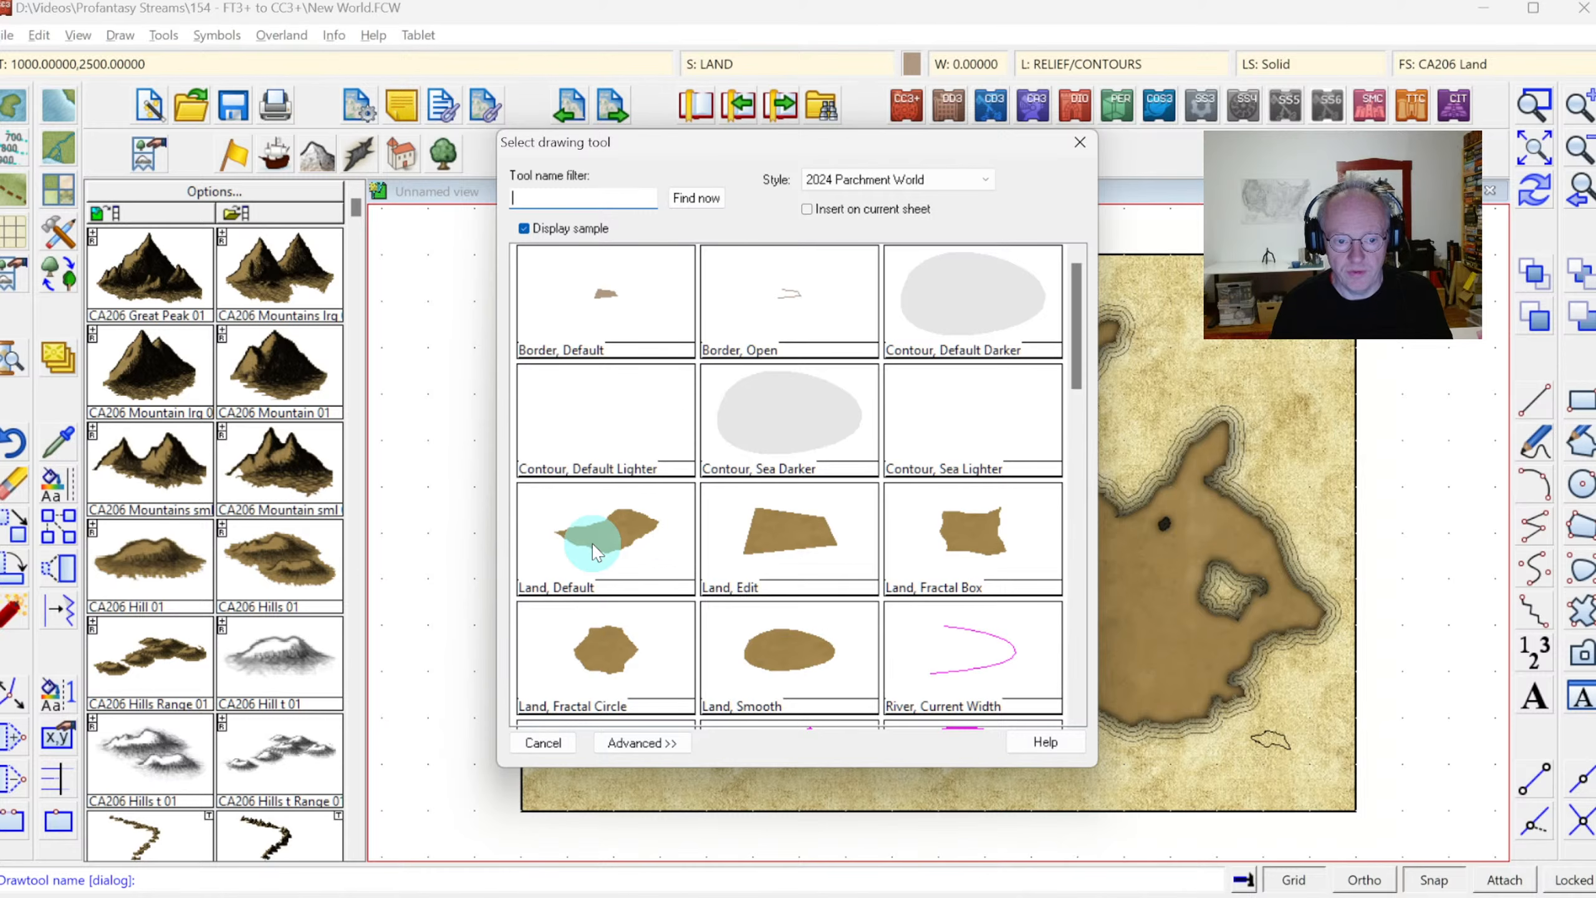
double_click(631, 546)
left_click(685, 725)
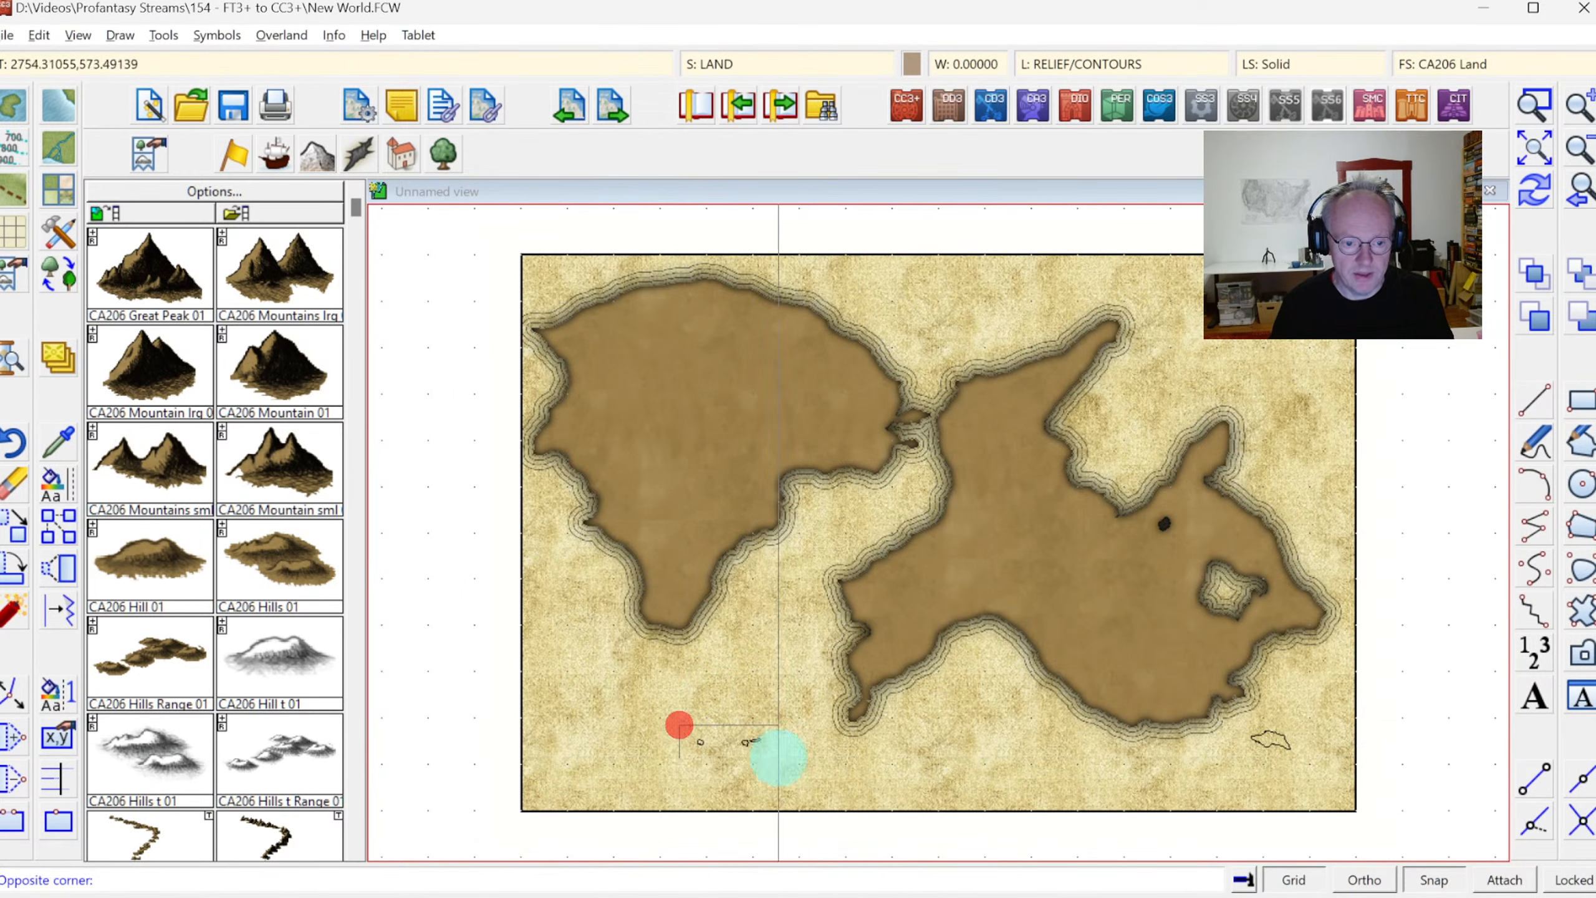
left_click(783, 759)
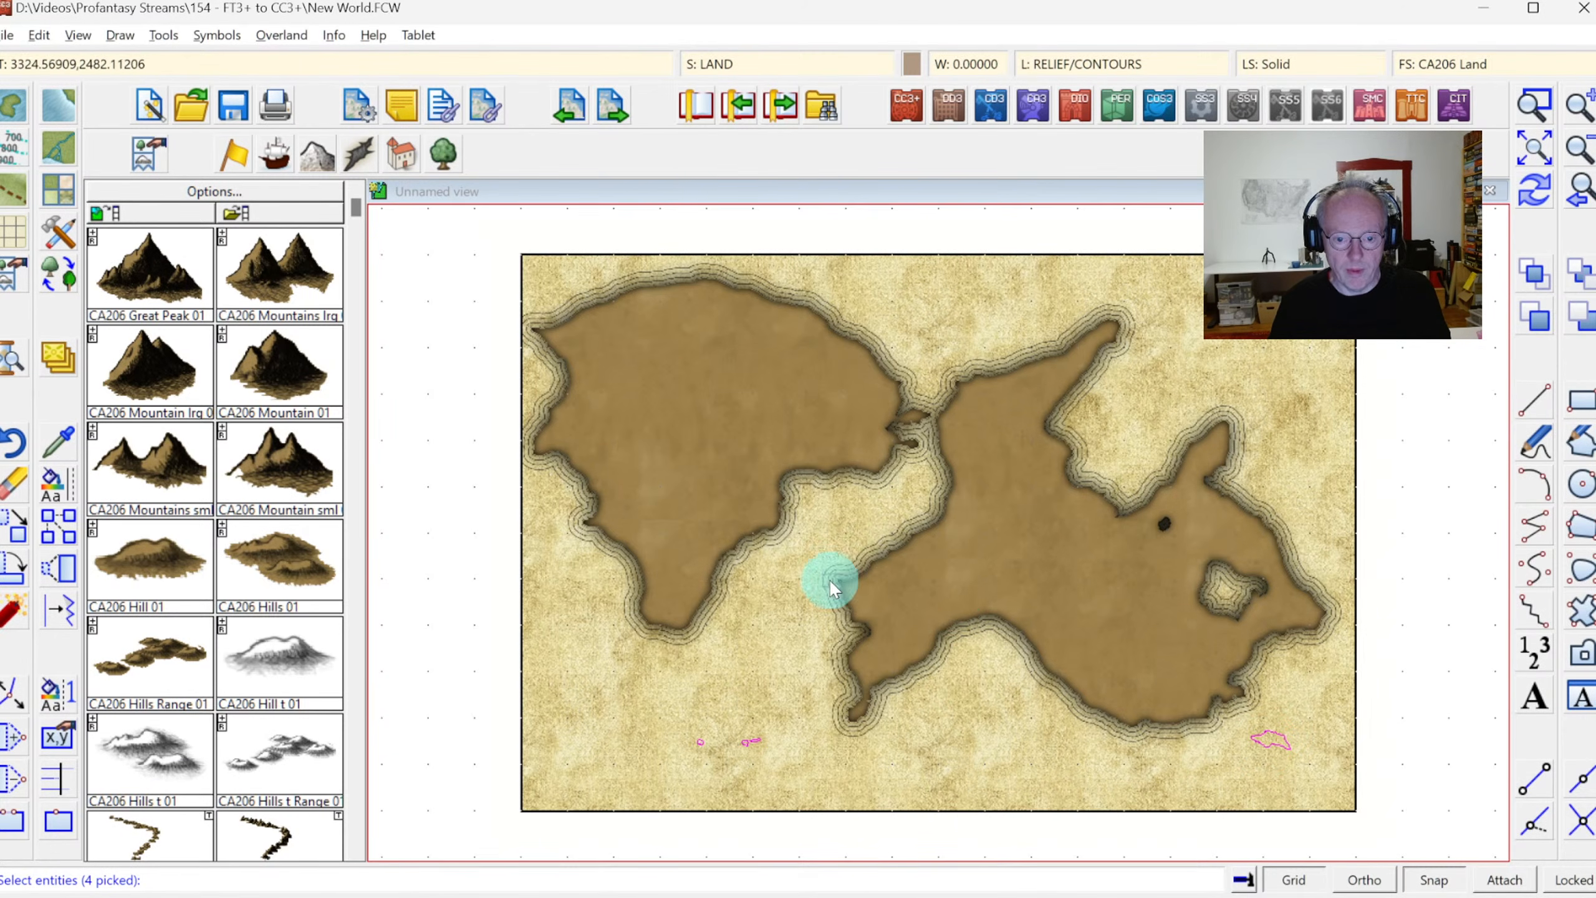
right_click(784, 612)
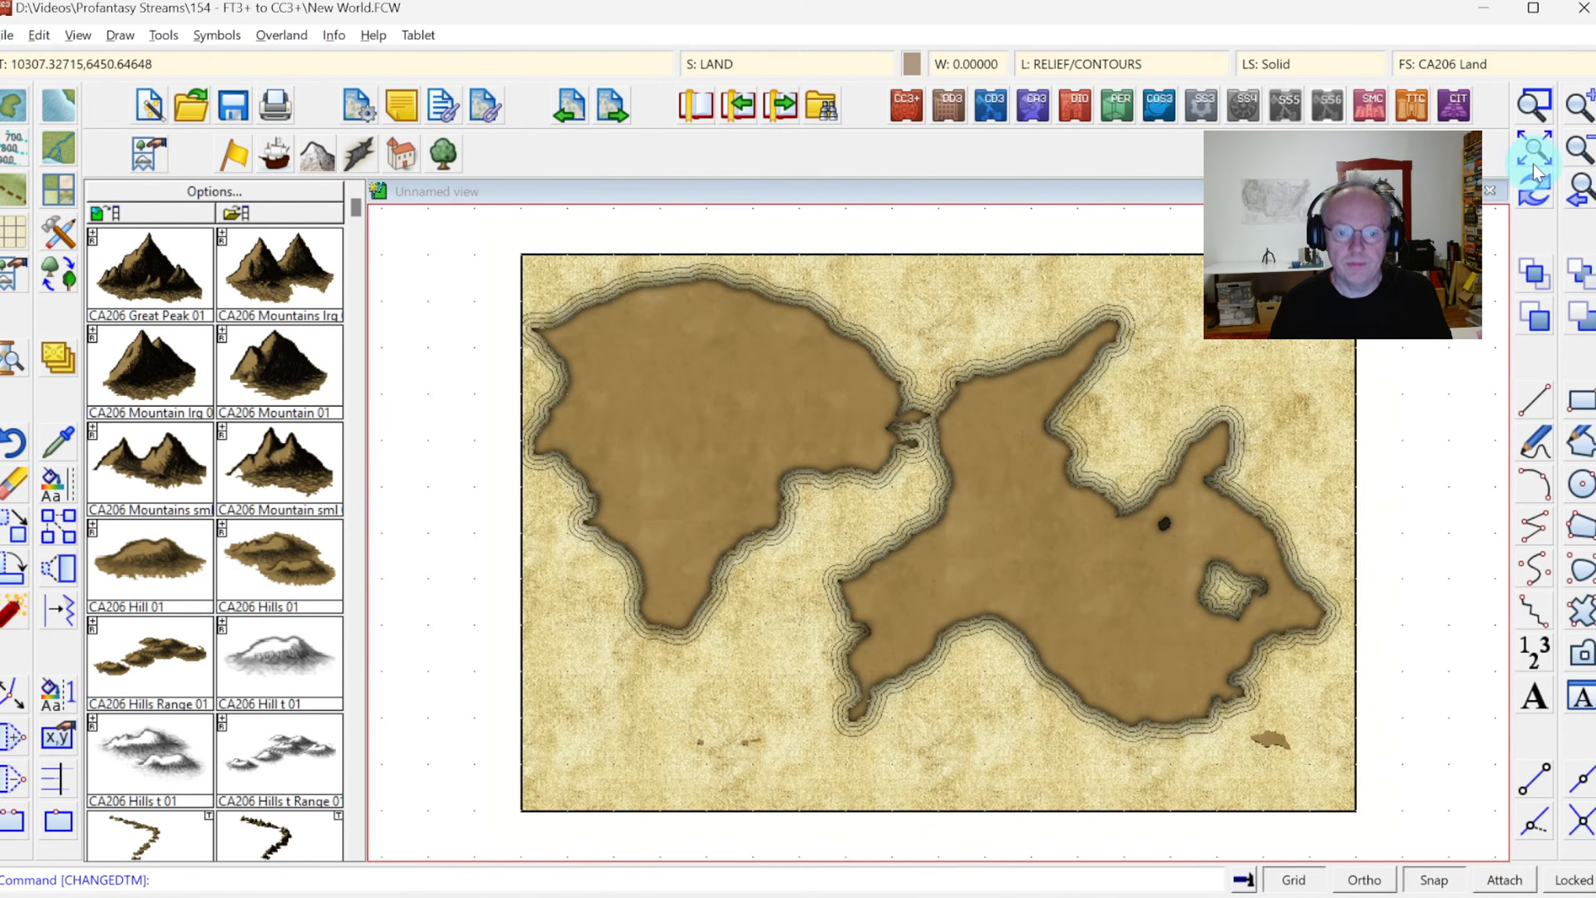
Redraw the map with the new islands and save the drawing
left_click(1533, 189)
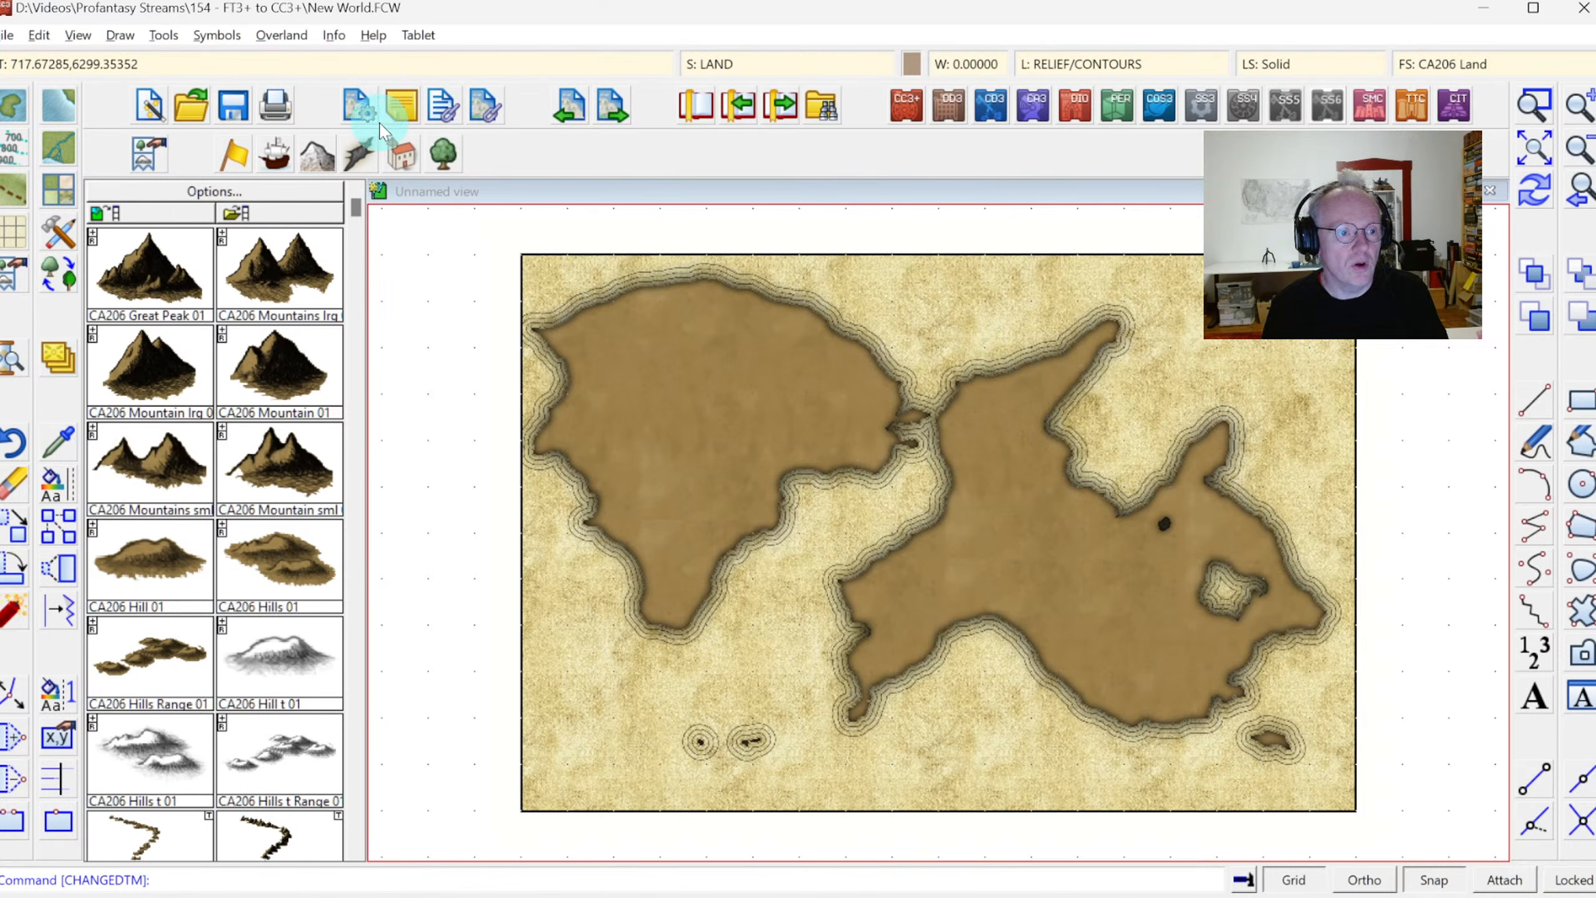
left_click(232, 109)
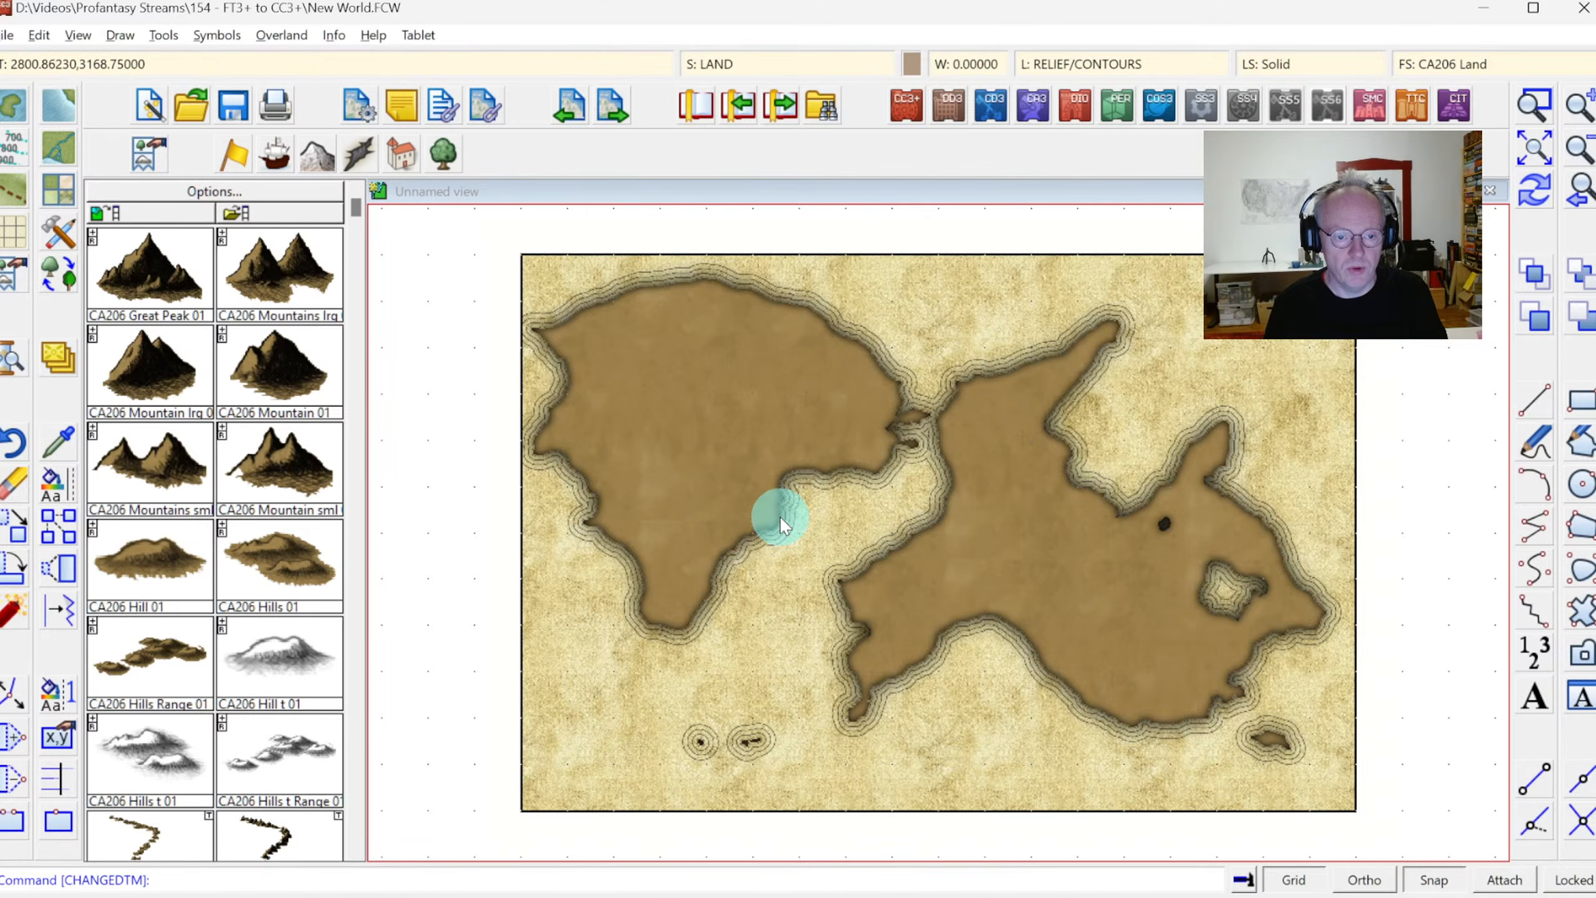
Switch to MyWorld.FCW and copy the inner altitude contours of both continents, with the clipboard origin in the sea between them
key("alt+Tab")
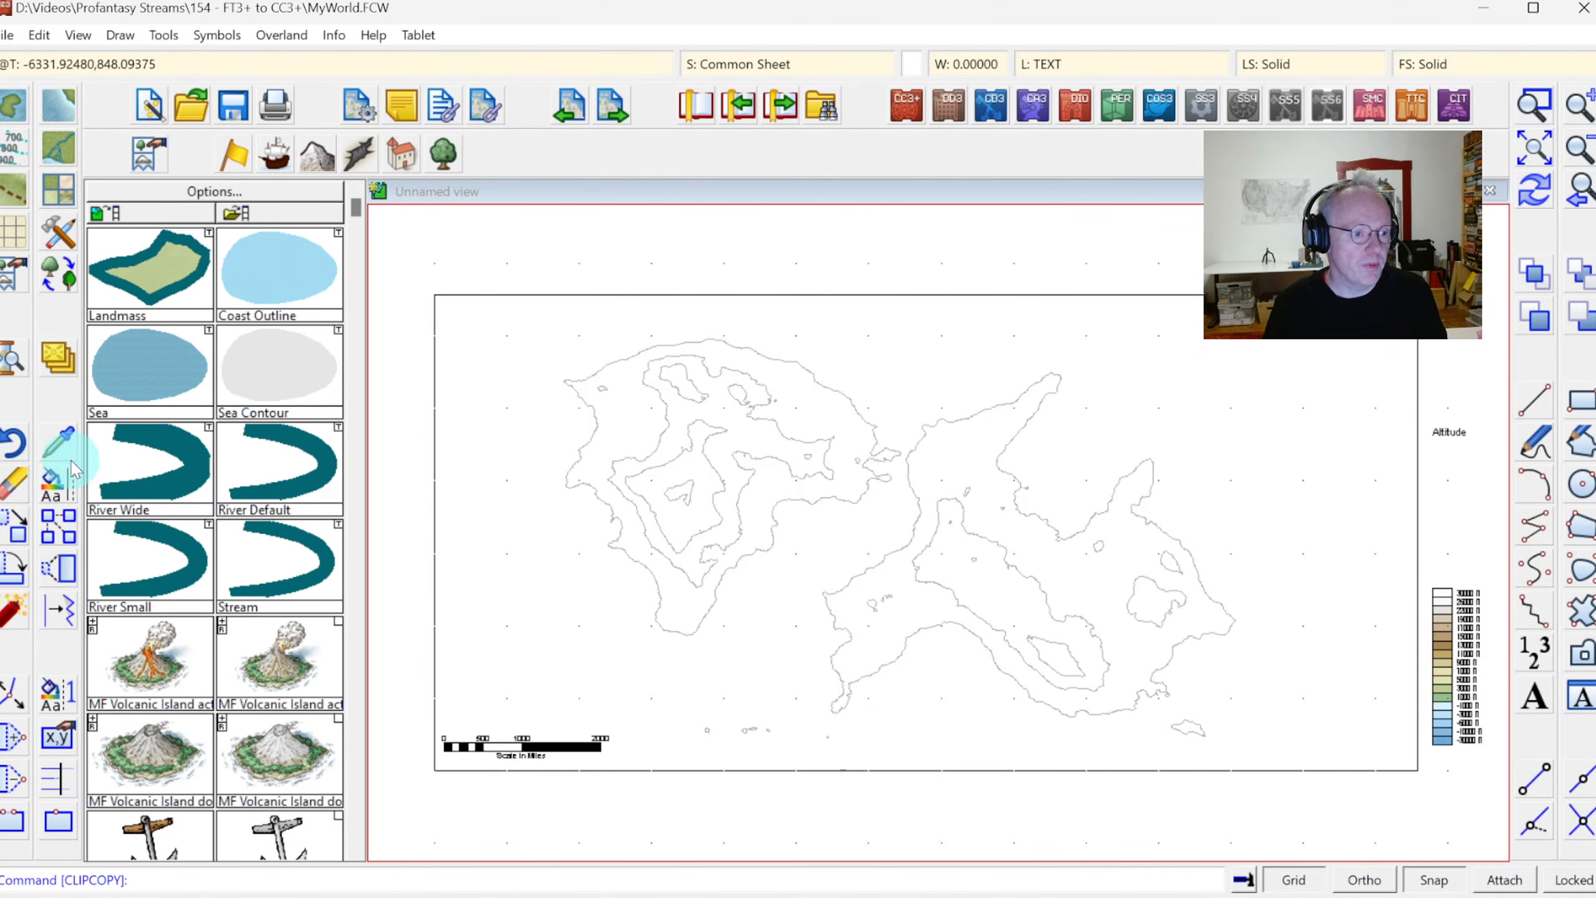
left_click(68, 556)
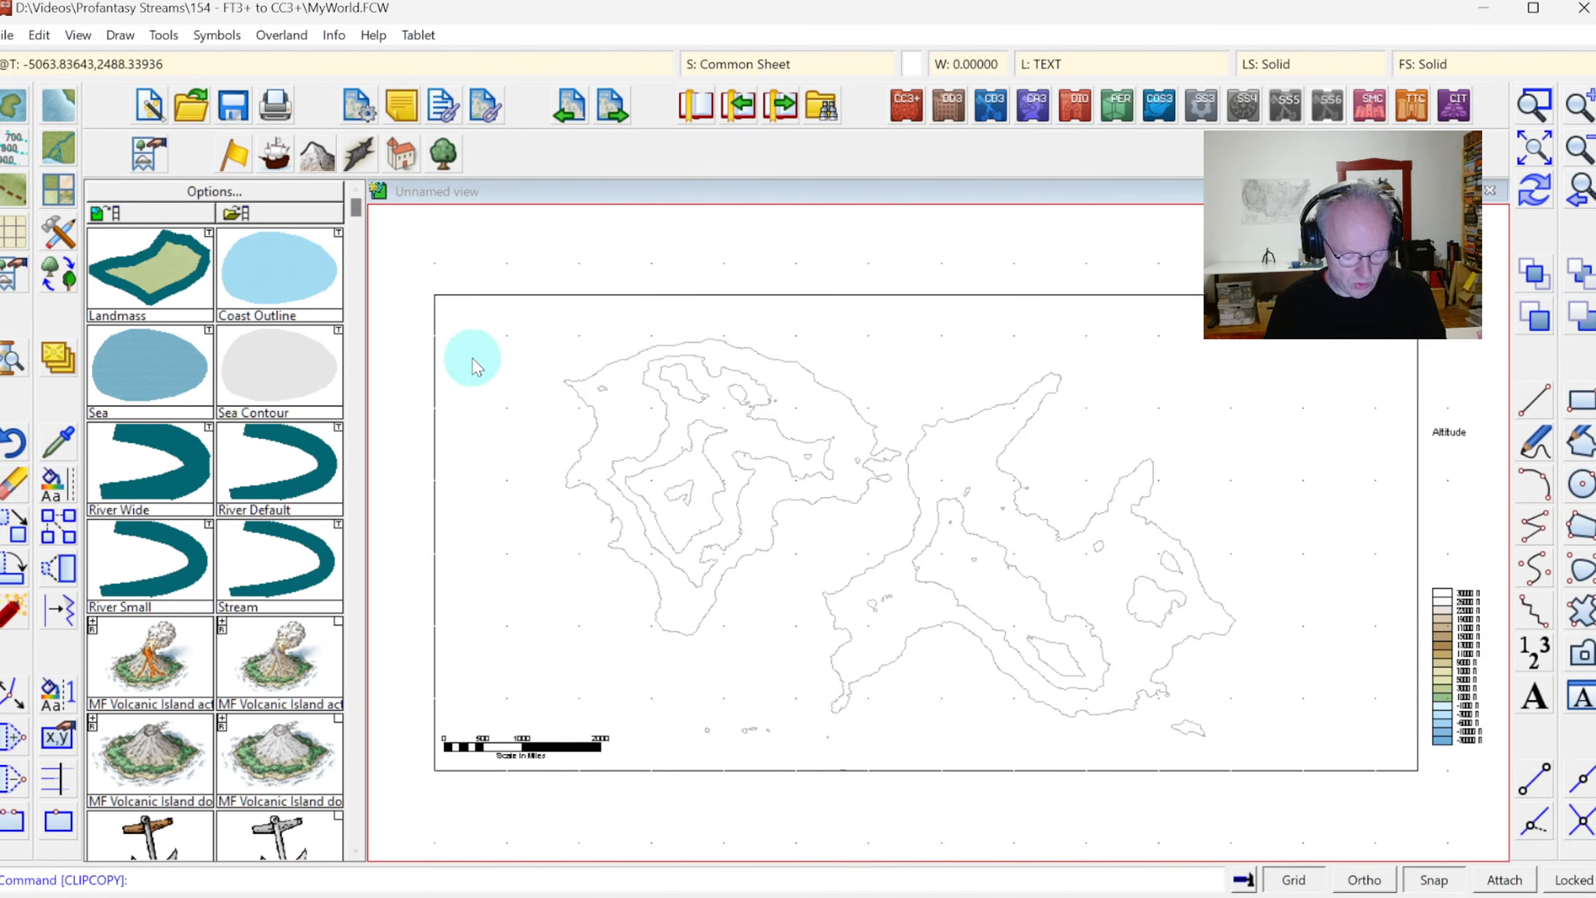
left_click(660, 415)
left_click(711, 468)
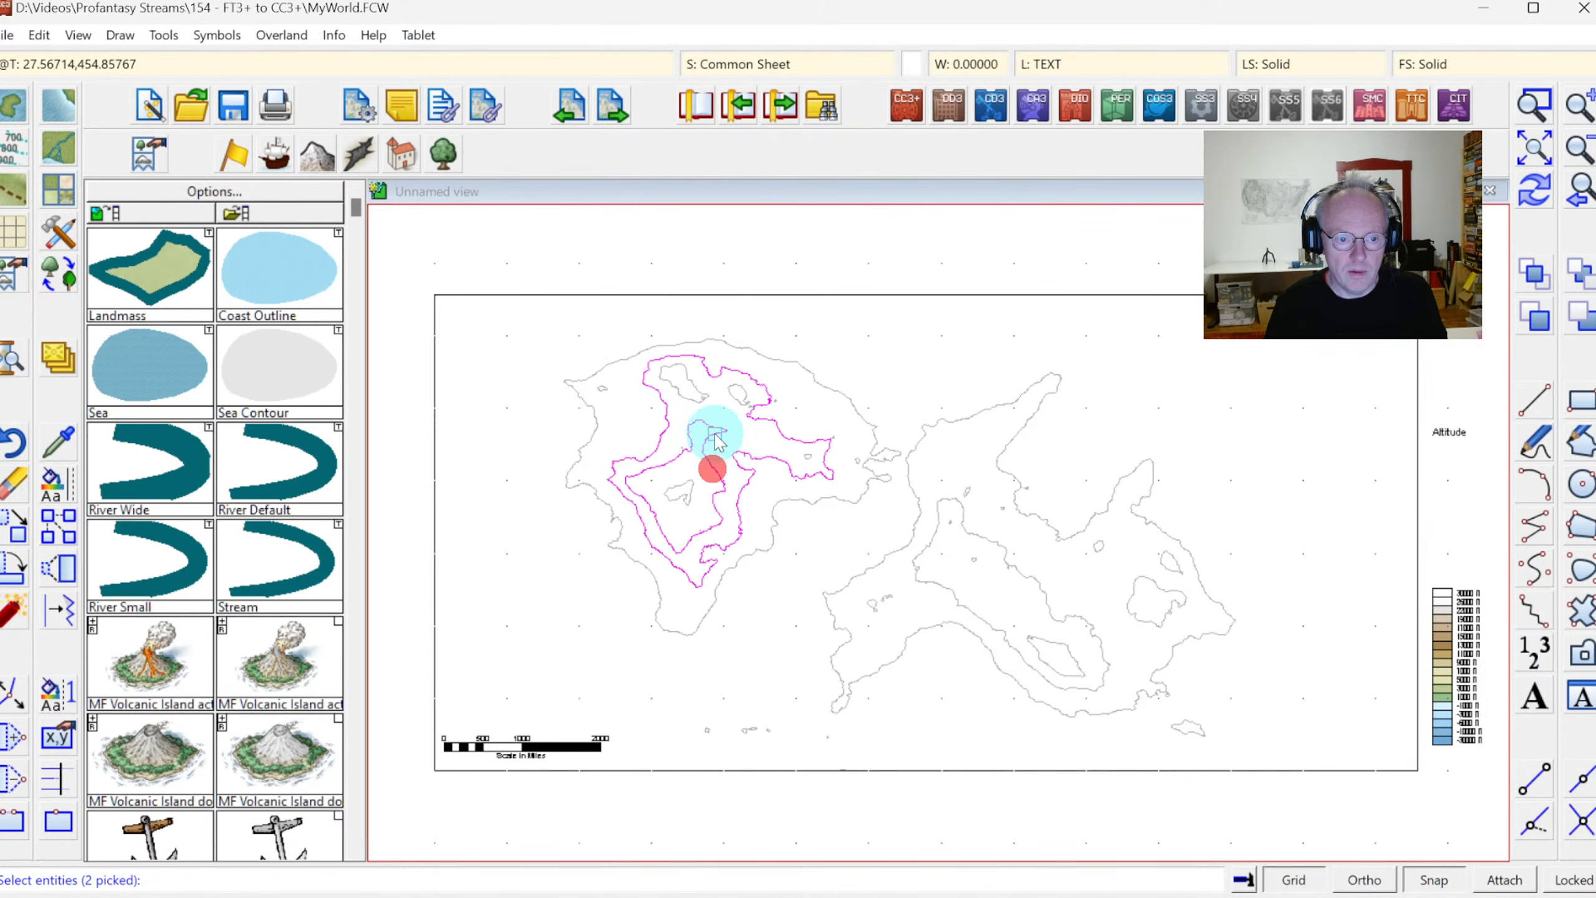
left_click(695, 396)
left_click(734, 392)
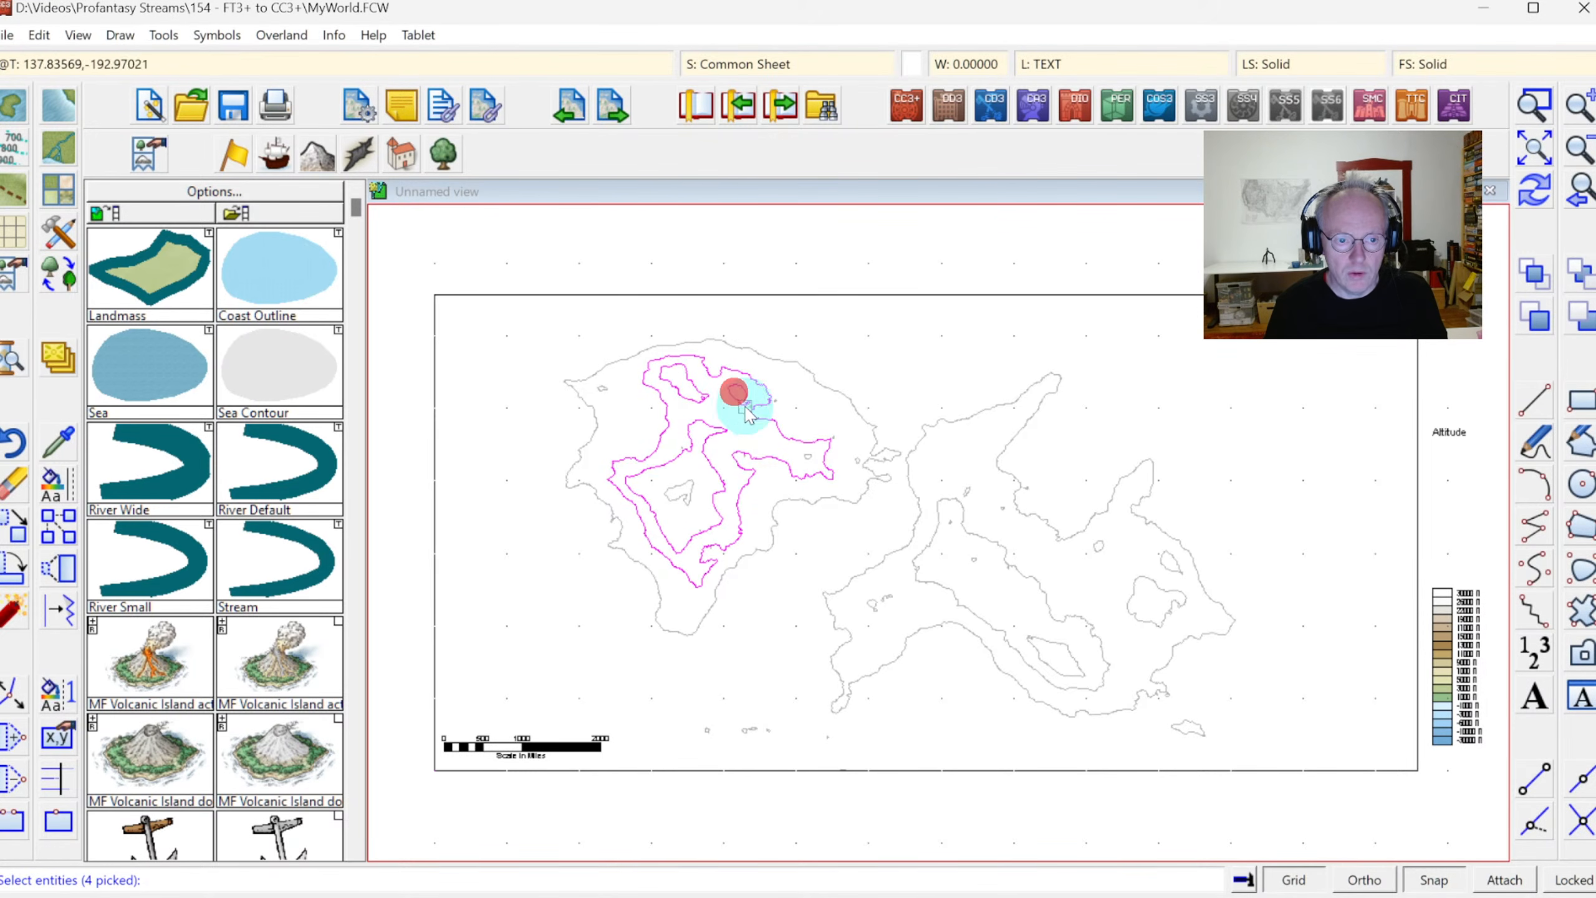
left_click(801, 458)
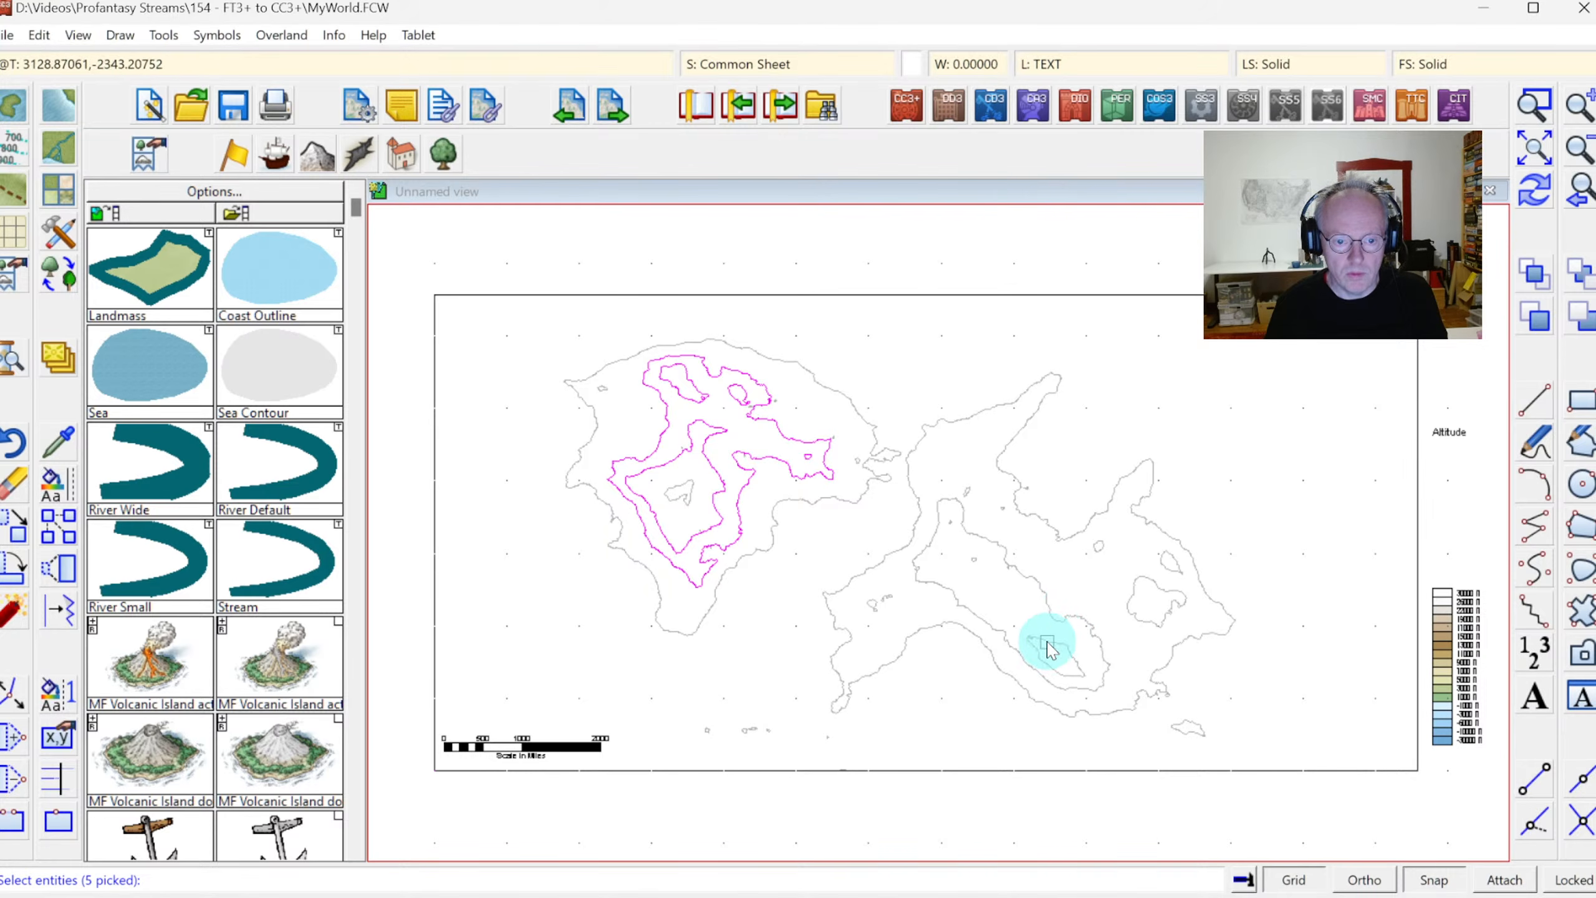
left_click(1053, 615)
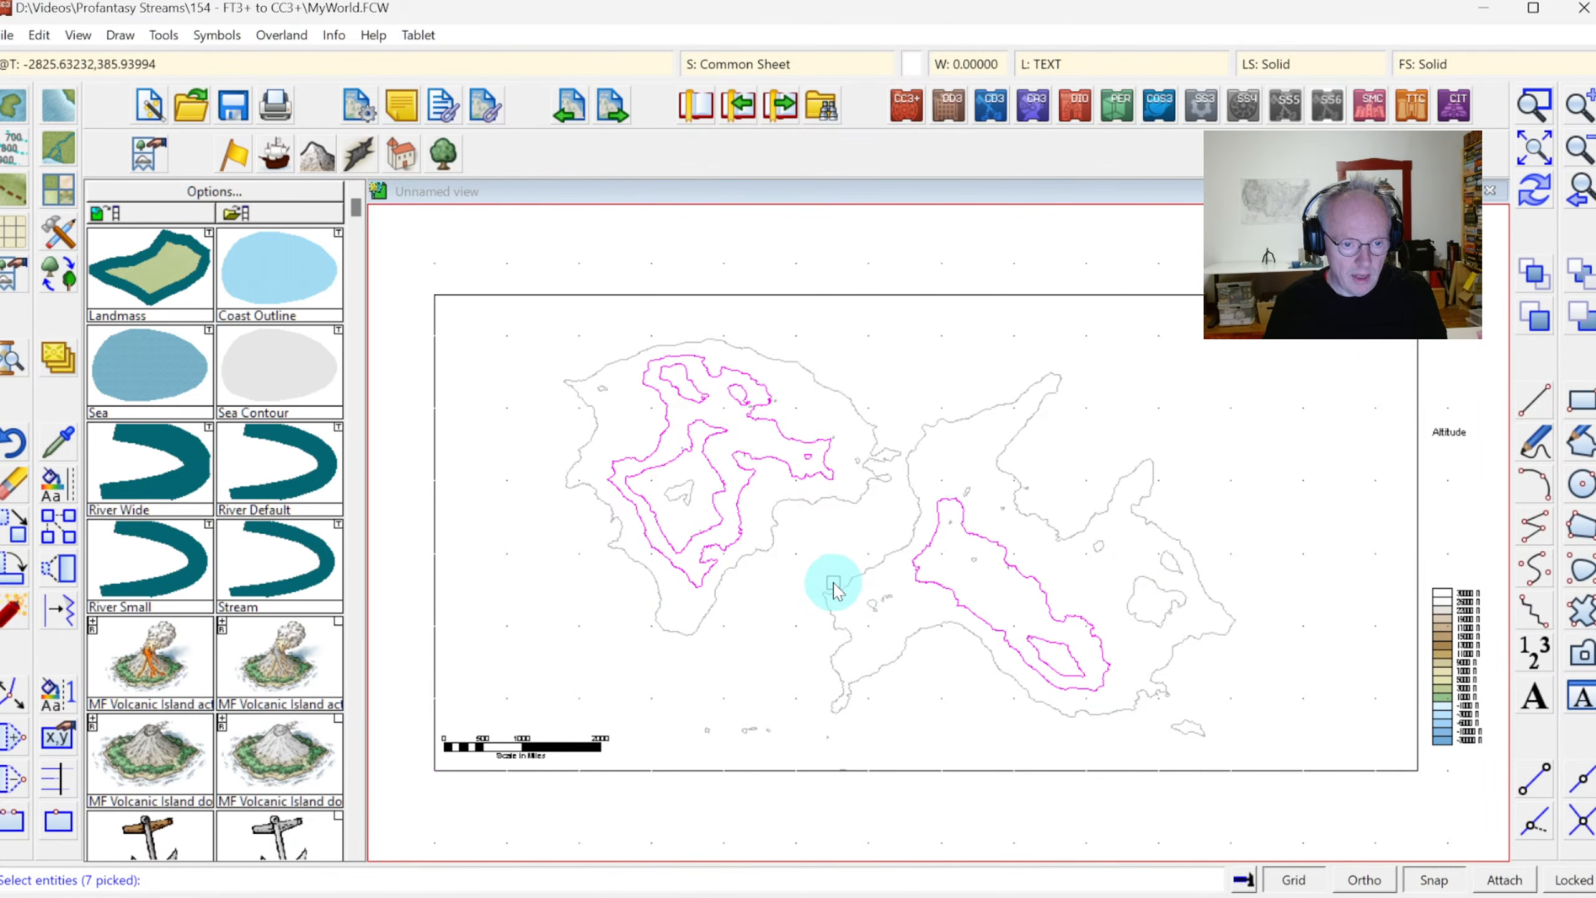
right_click(823, 539)
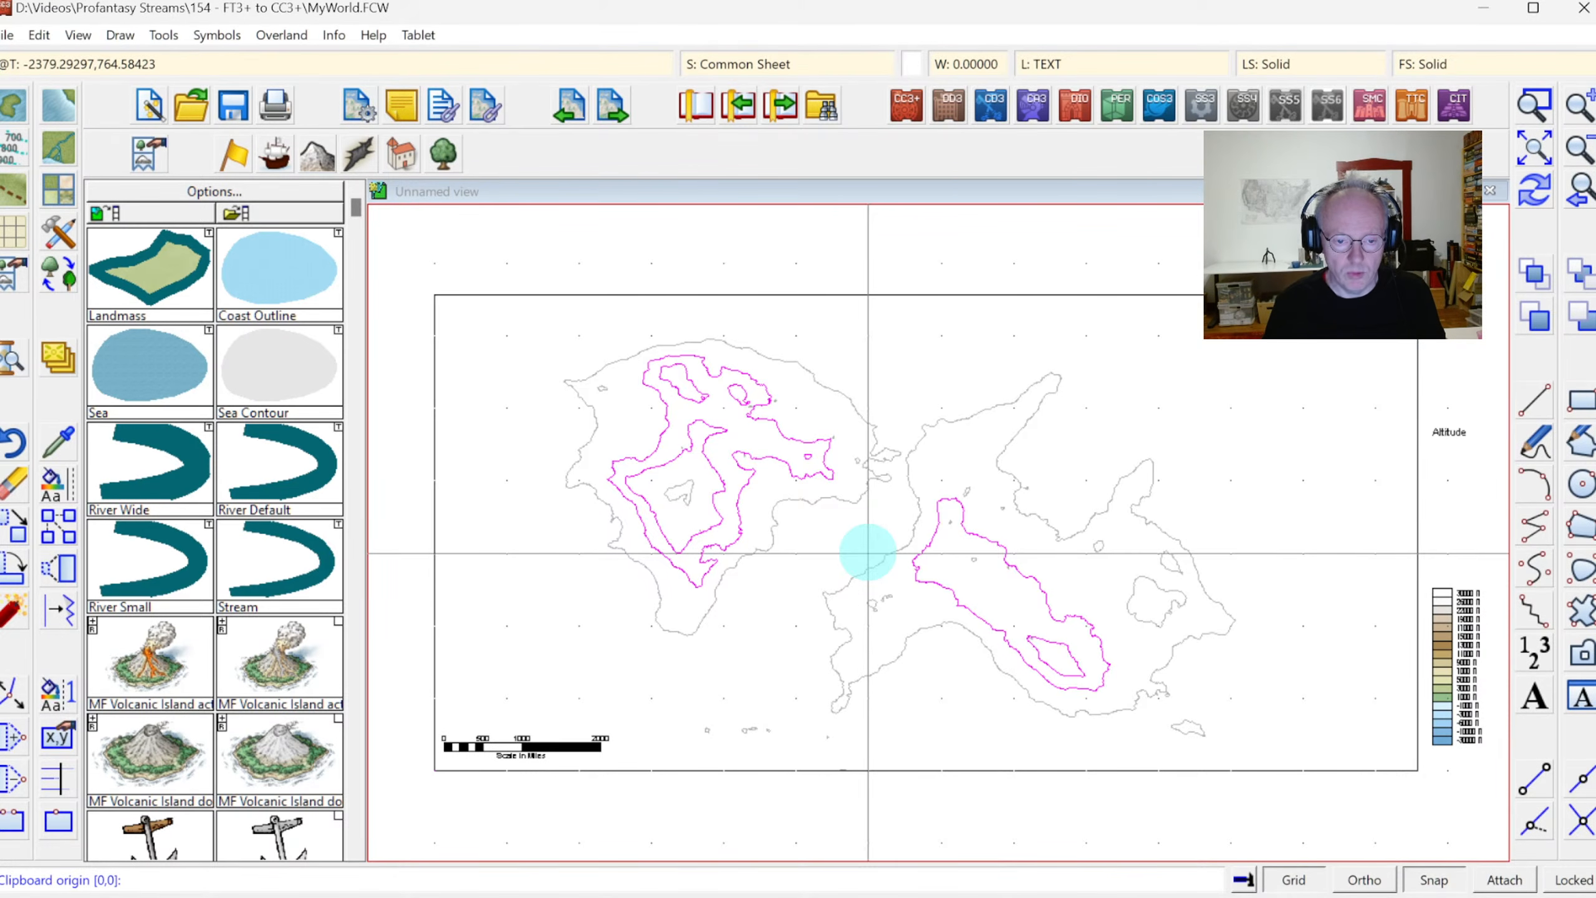
left_click(868, 552)
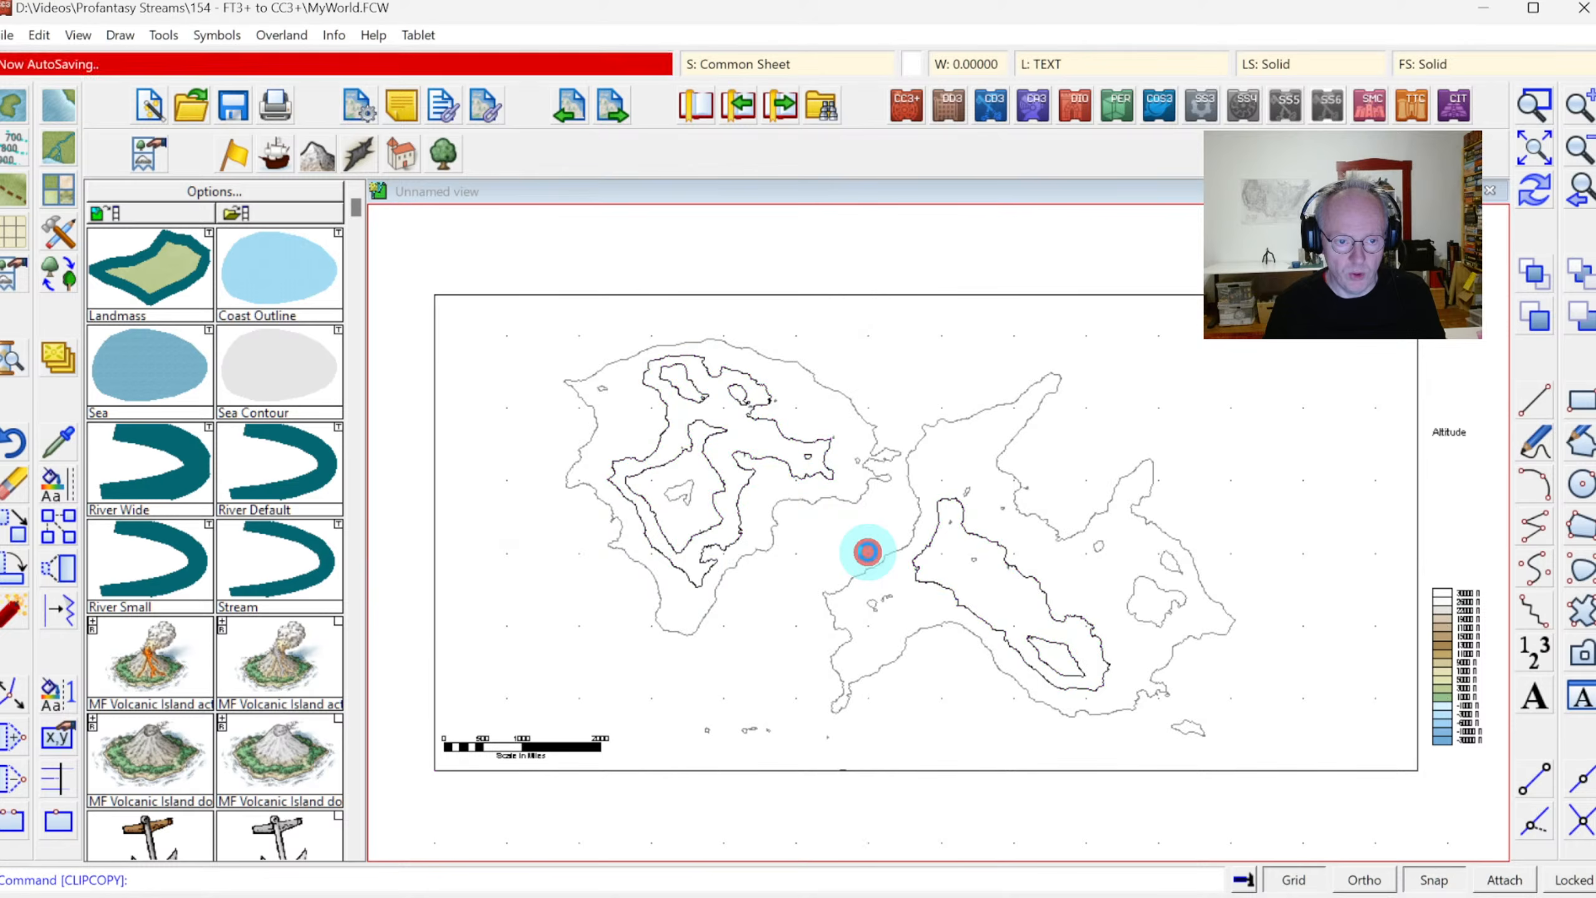
Switch back to New World.FCW and paste the copied altitude contours so they fit inside the two continents
key("alt+Tab")
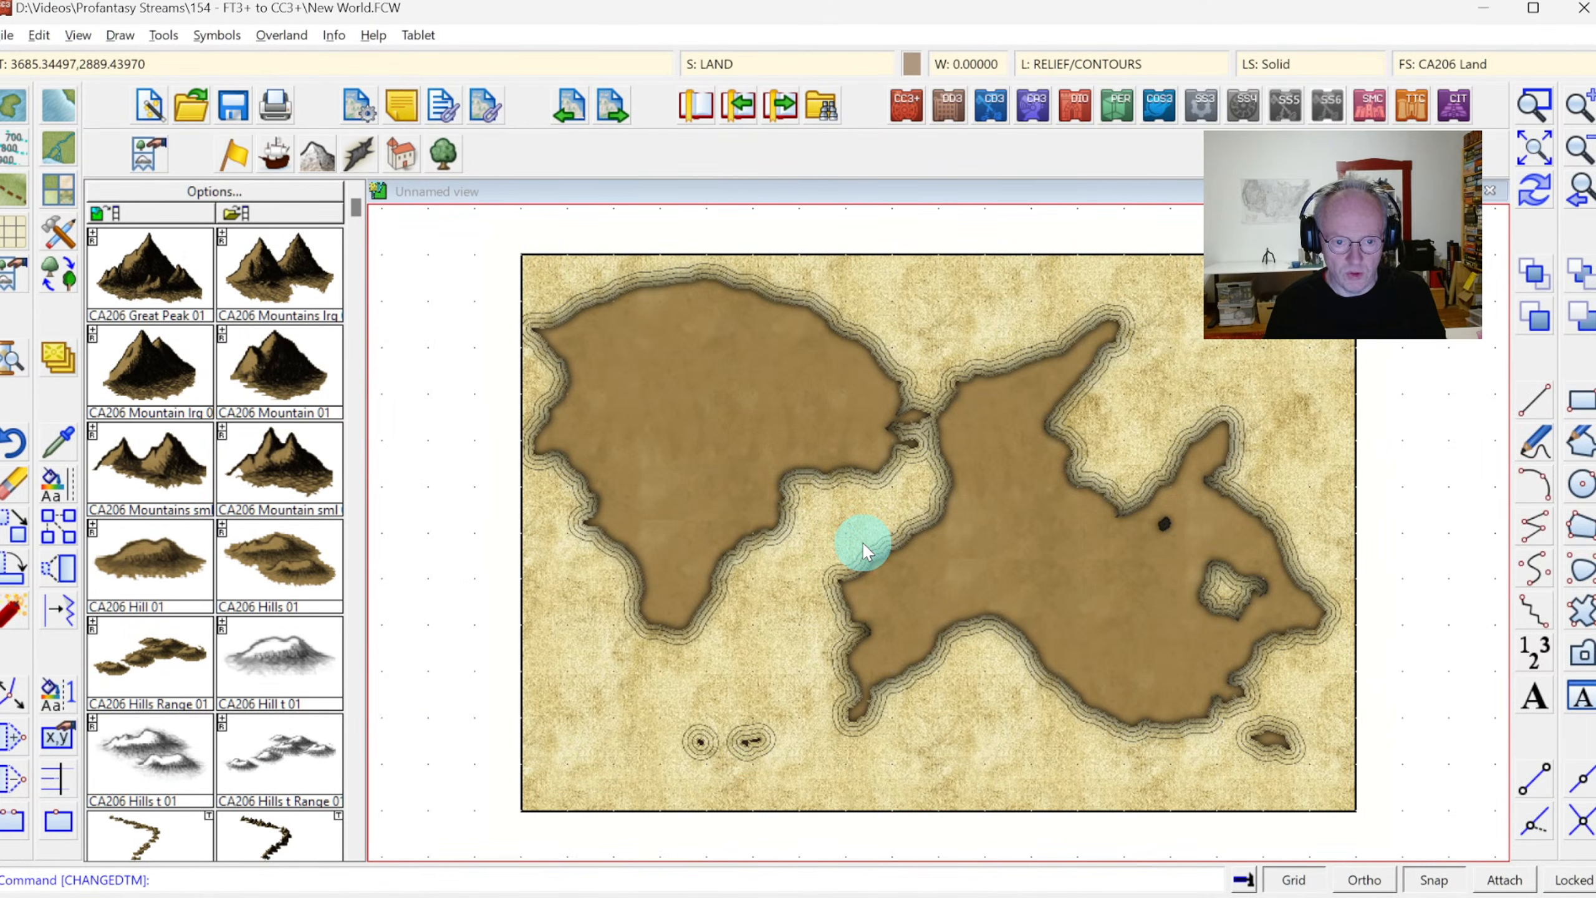
key("ctrl+v")
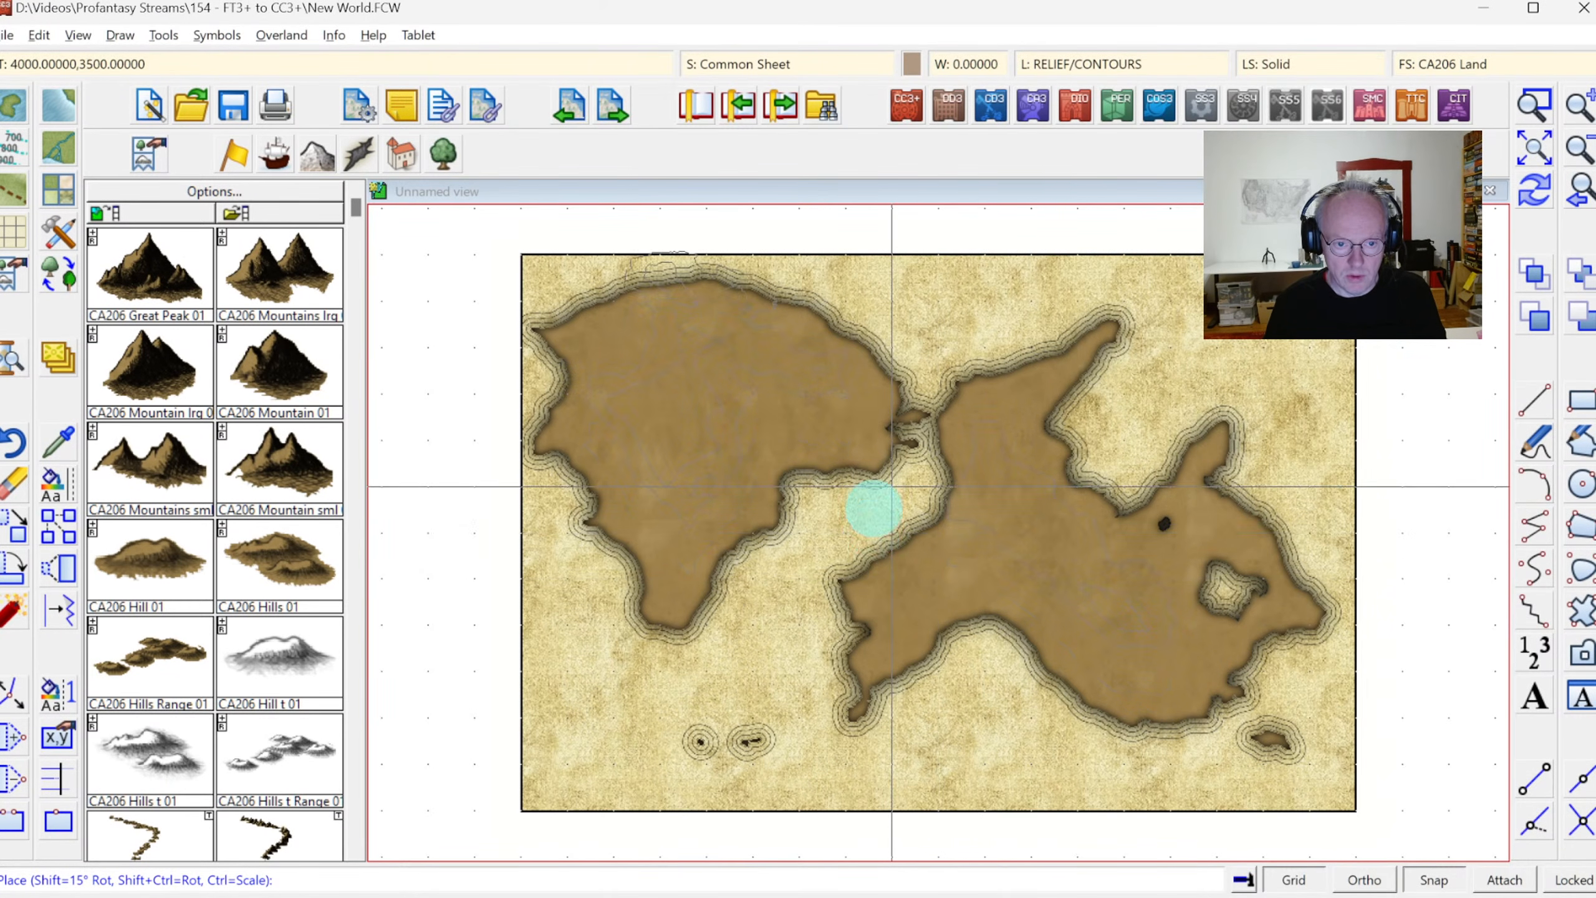
left_click(891, 533)
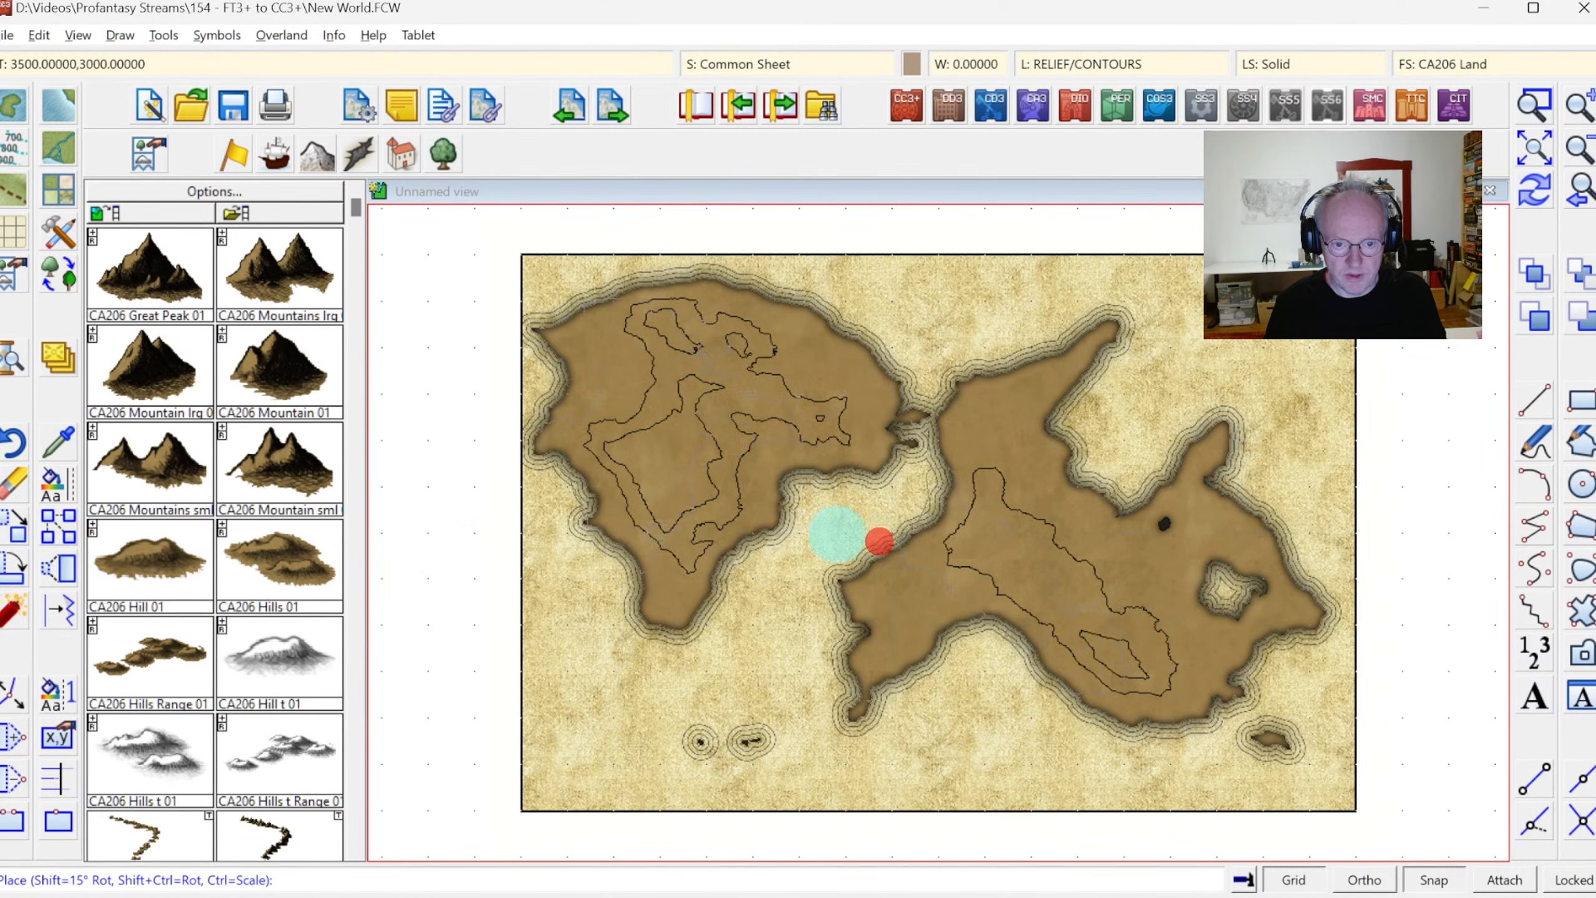
right_click(450, 685)
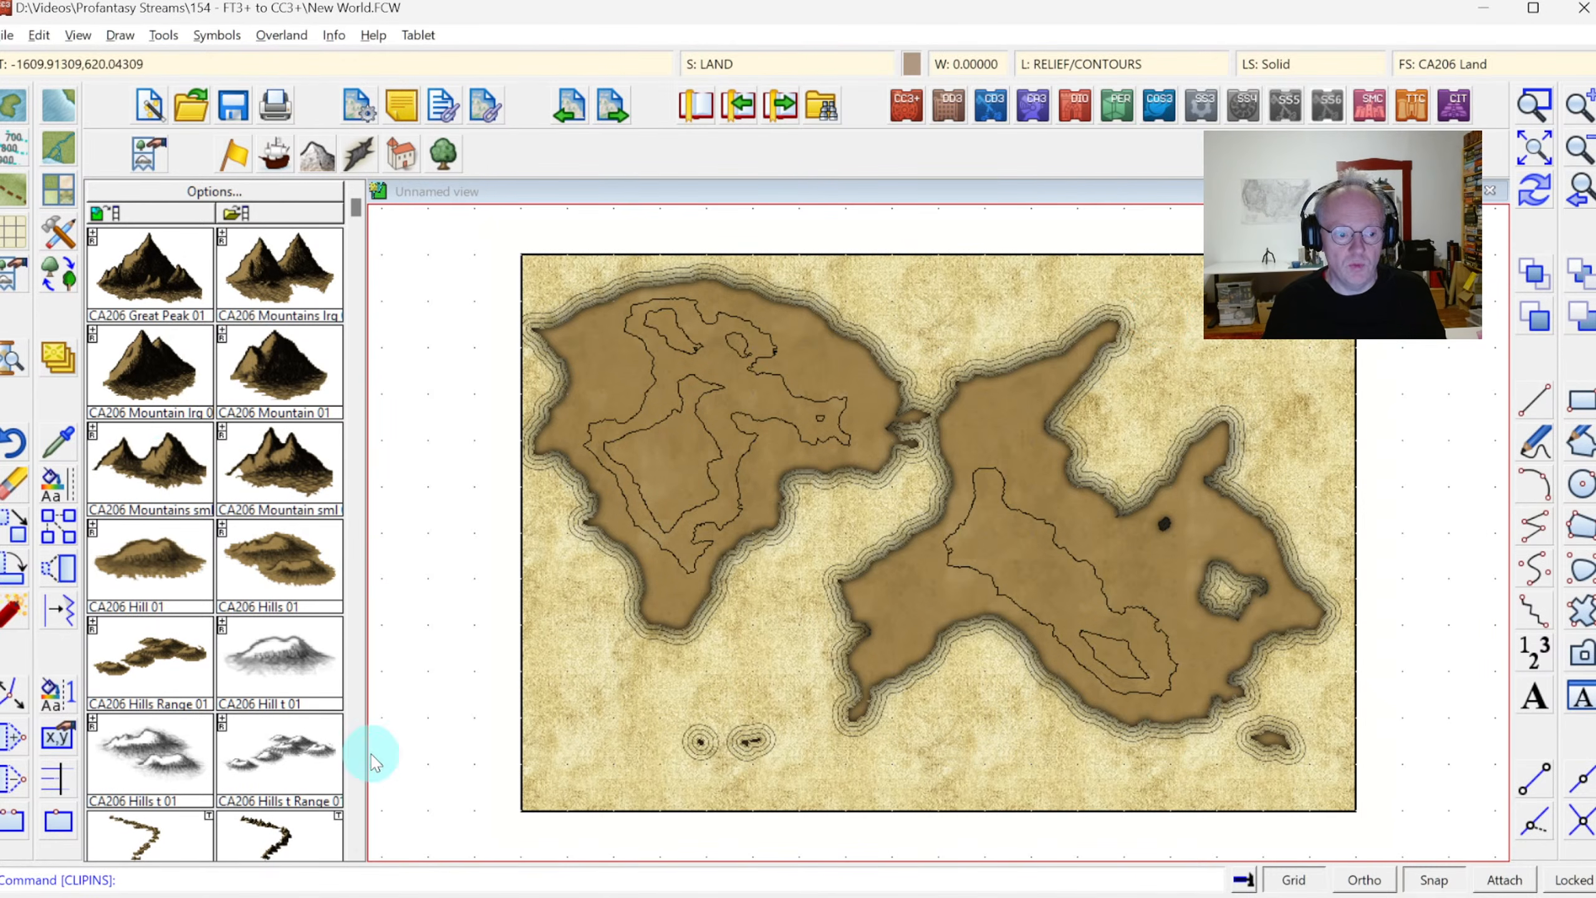
Turn off the grid and draw a Terrain Area Mountains polygon inside the small inner contour of the eastern continent
left_click(355, 828)
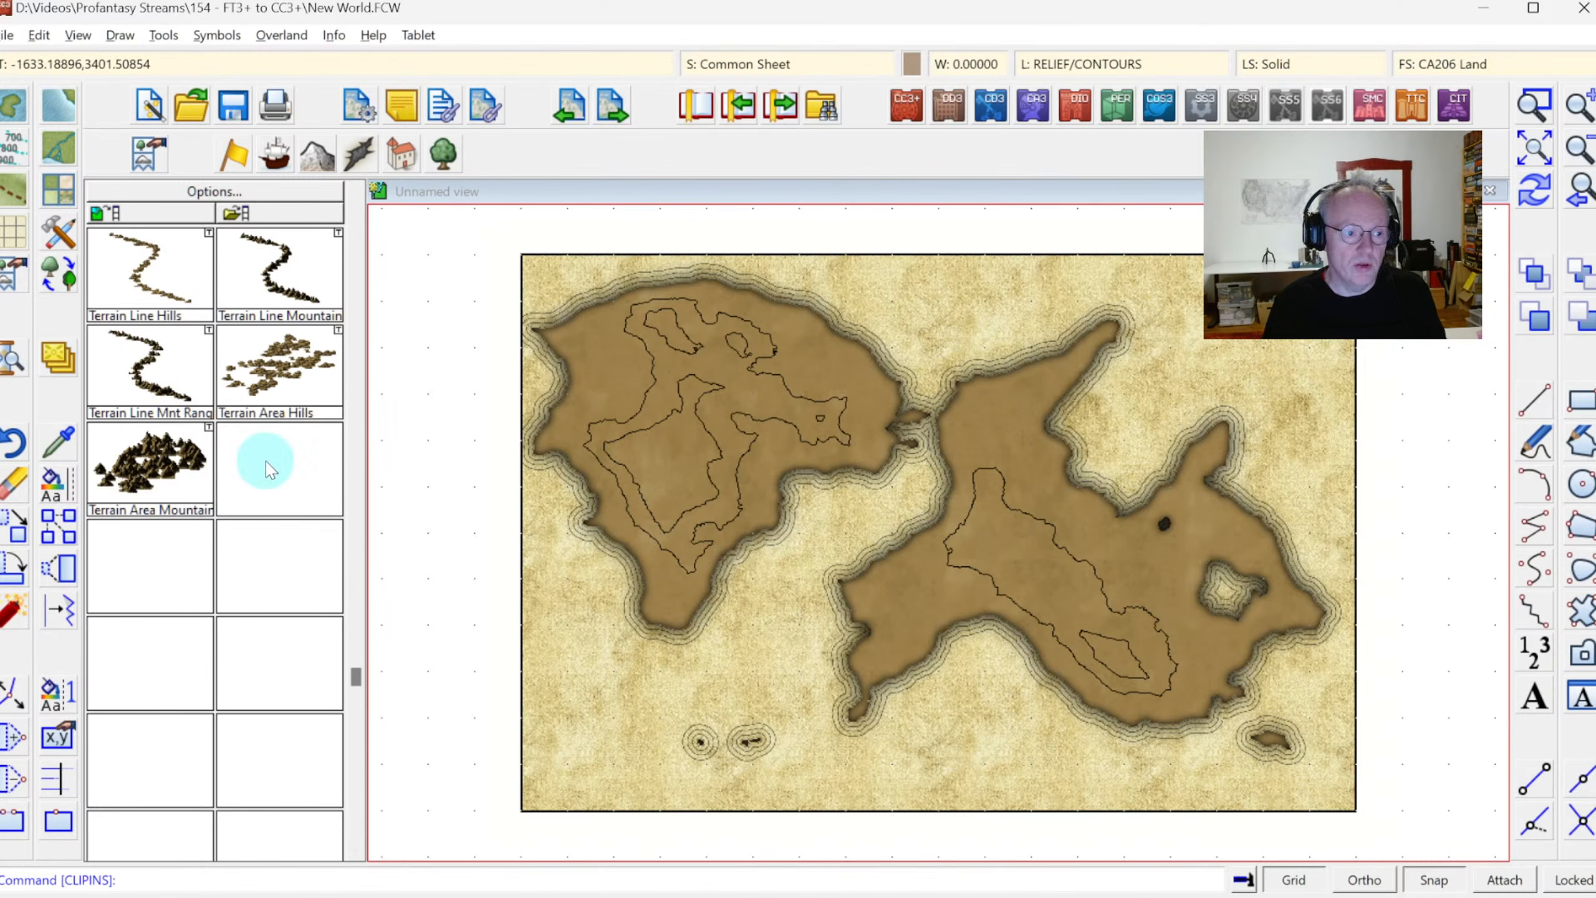
left_click(162, 452)
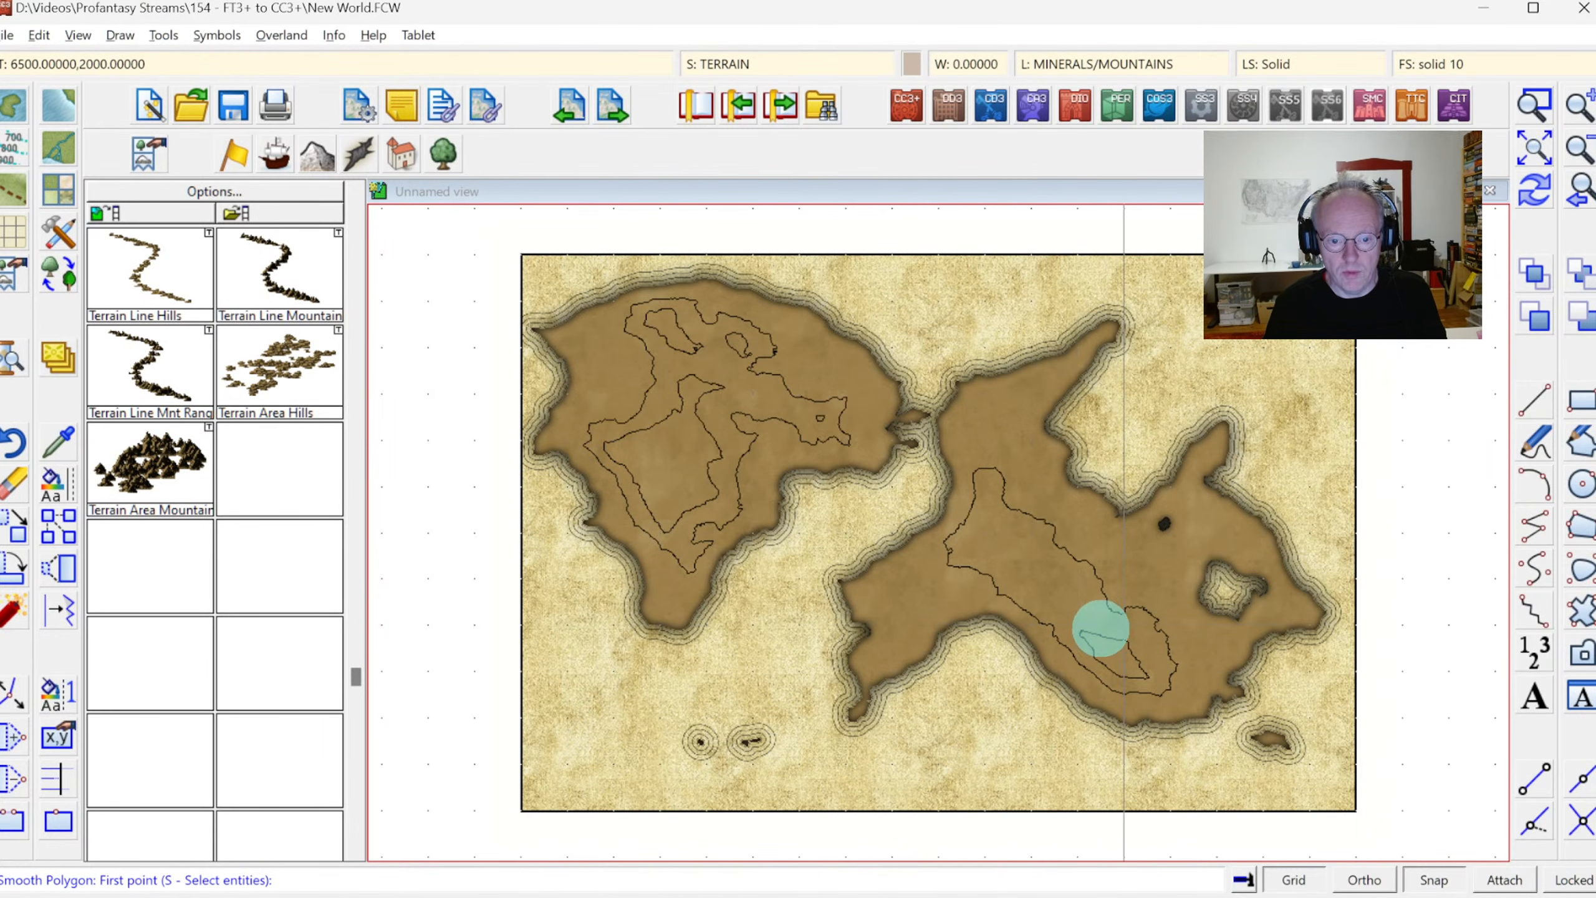
left_click(1288, 878)
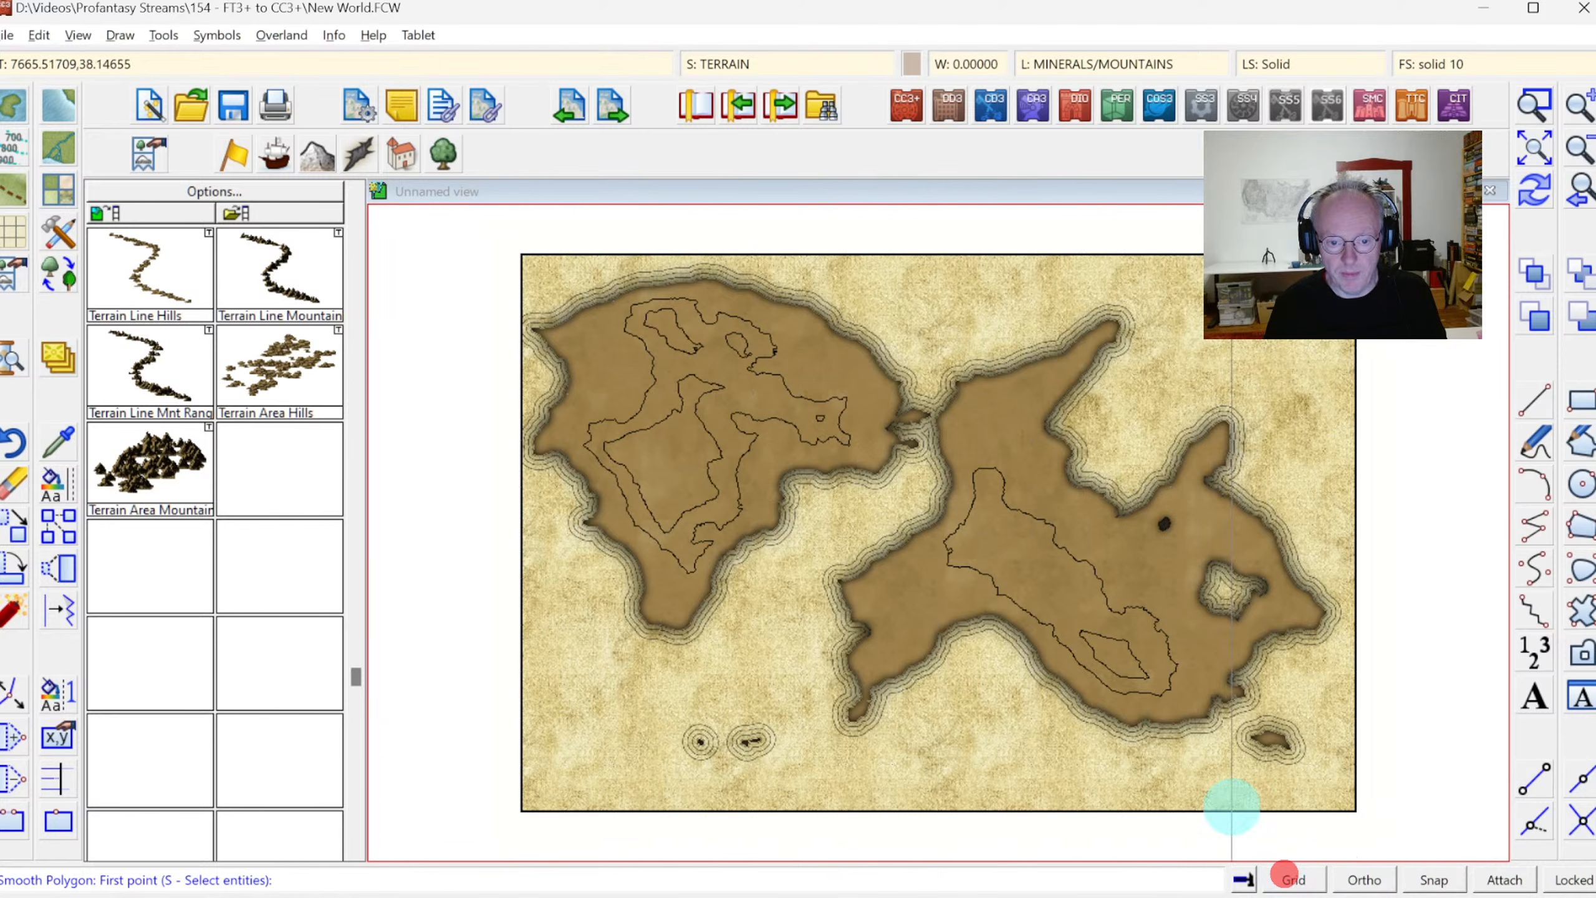
left_click(1097, 631)
left_click(1107, 663)
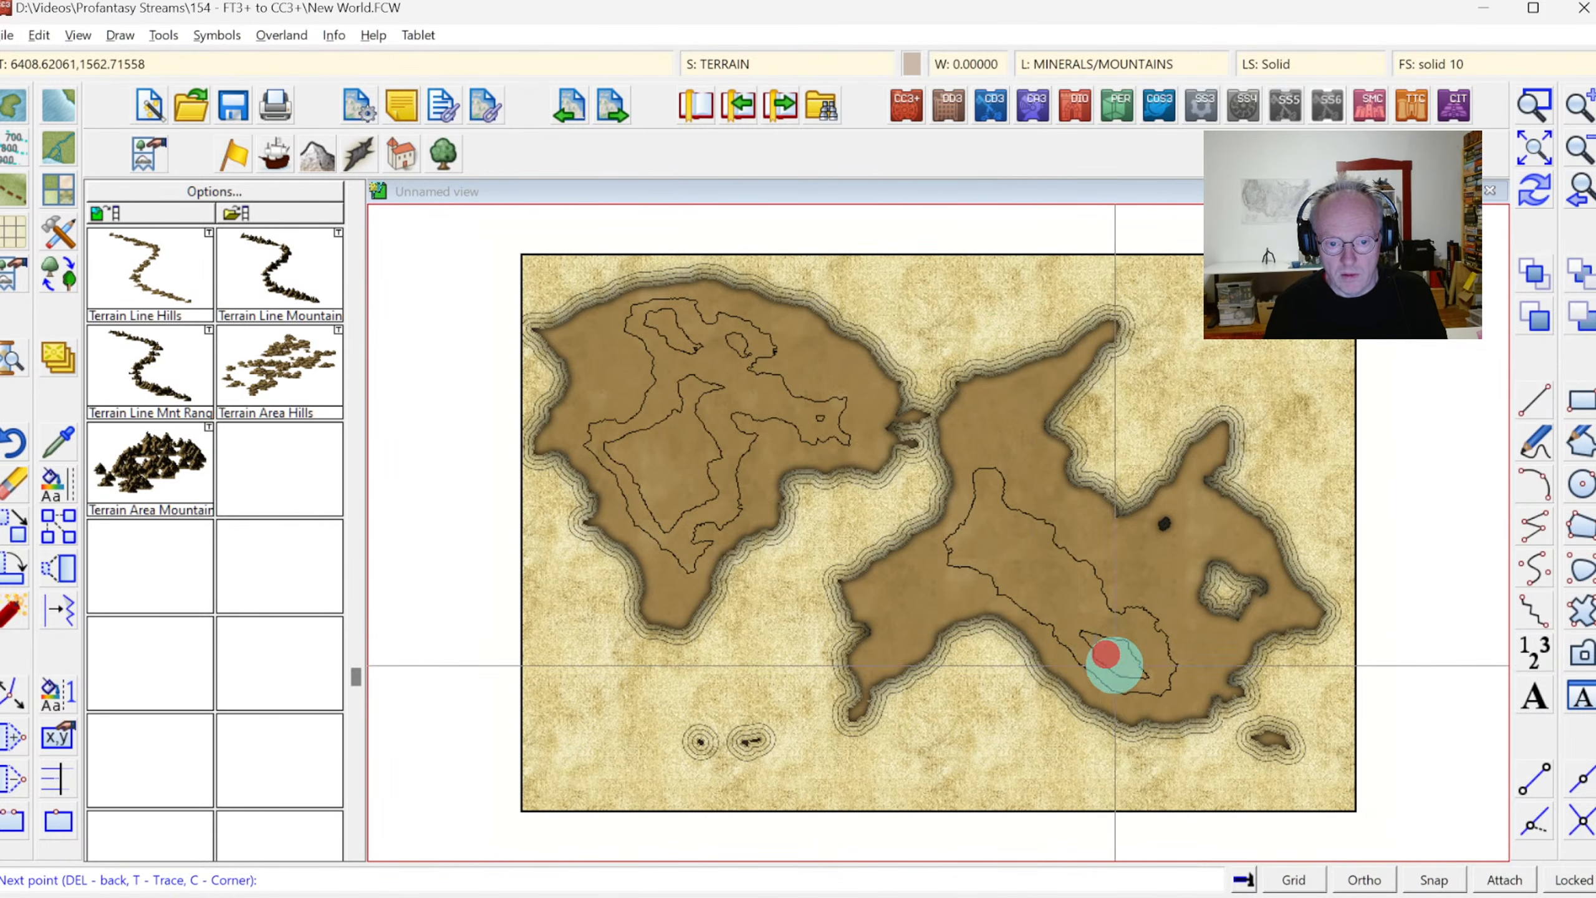
left_click(1140, 676)
left_click(1139, 651)
left_click(1112, 639)
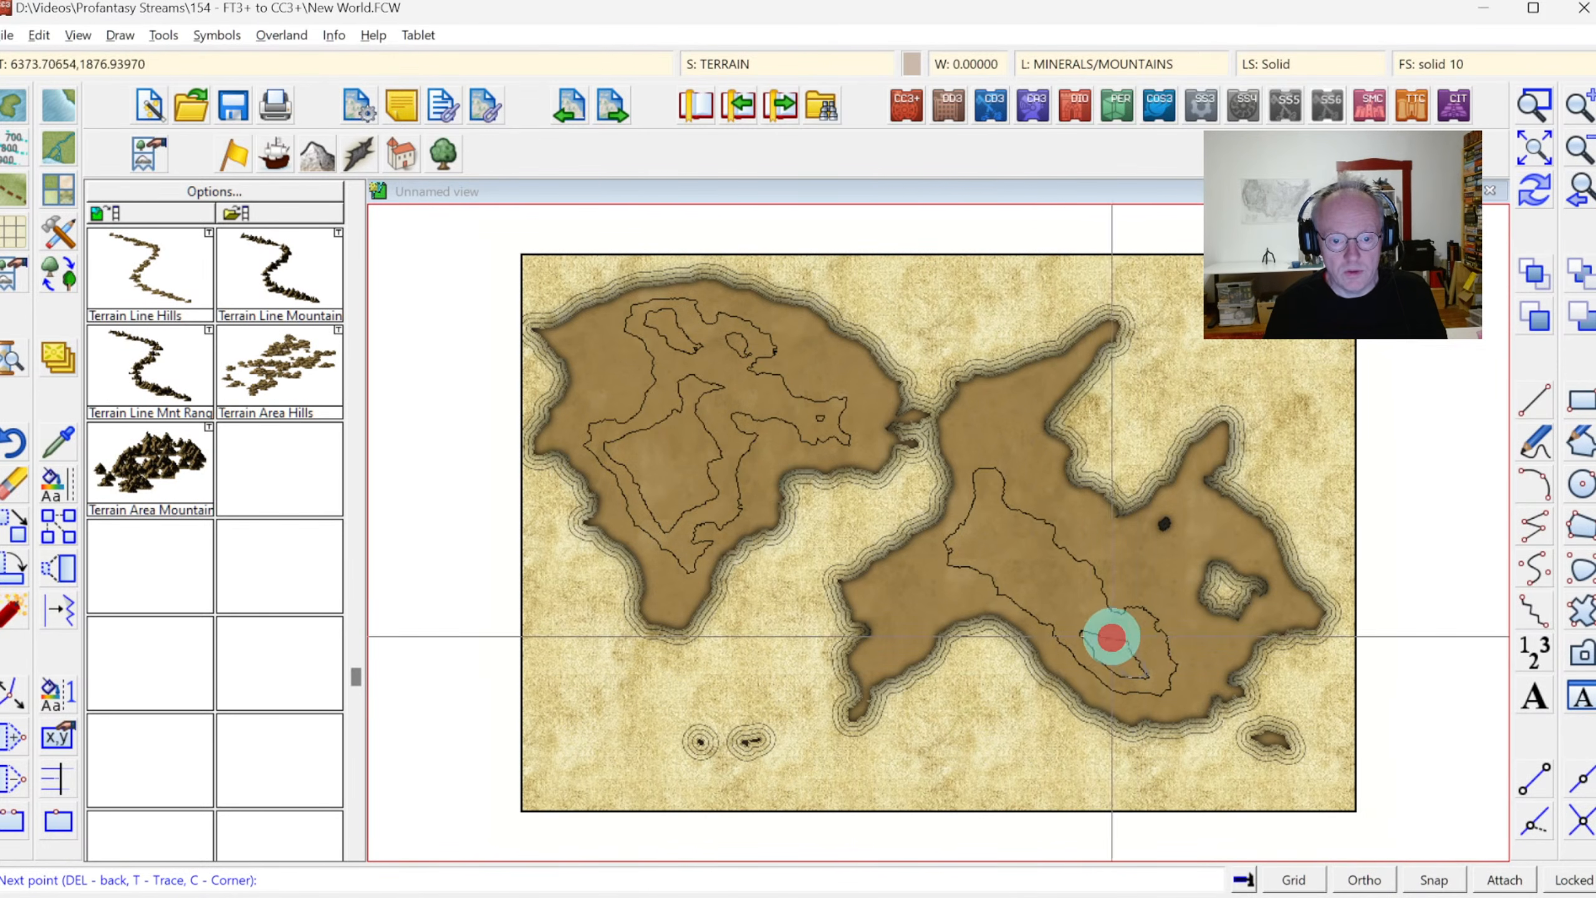
right_click(1112, 638)
Inspect the symbols filling the eastern continent's small inner contour up close, and undo the mountain fill
left_click(1534, 108)
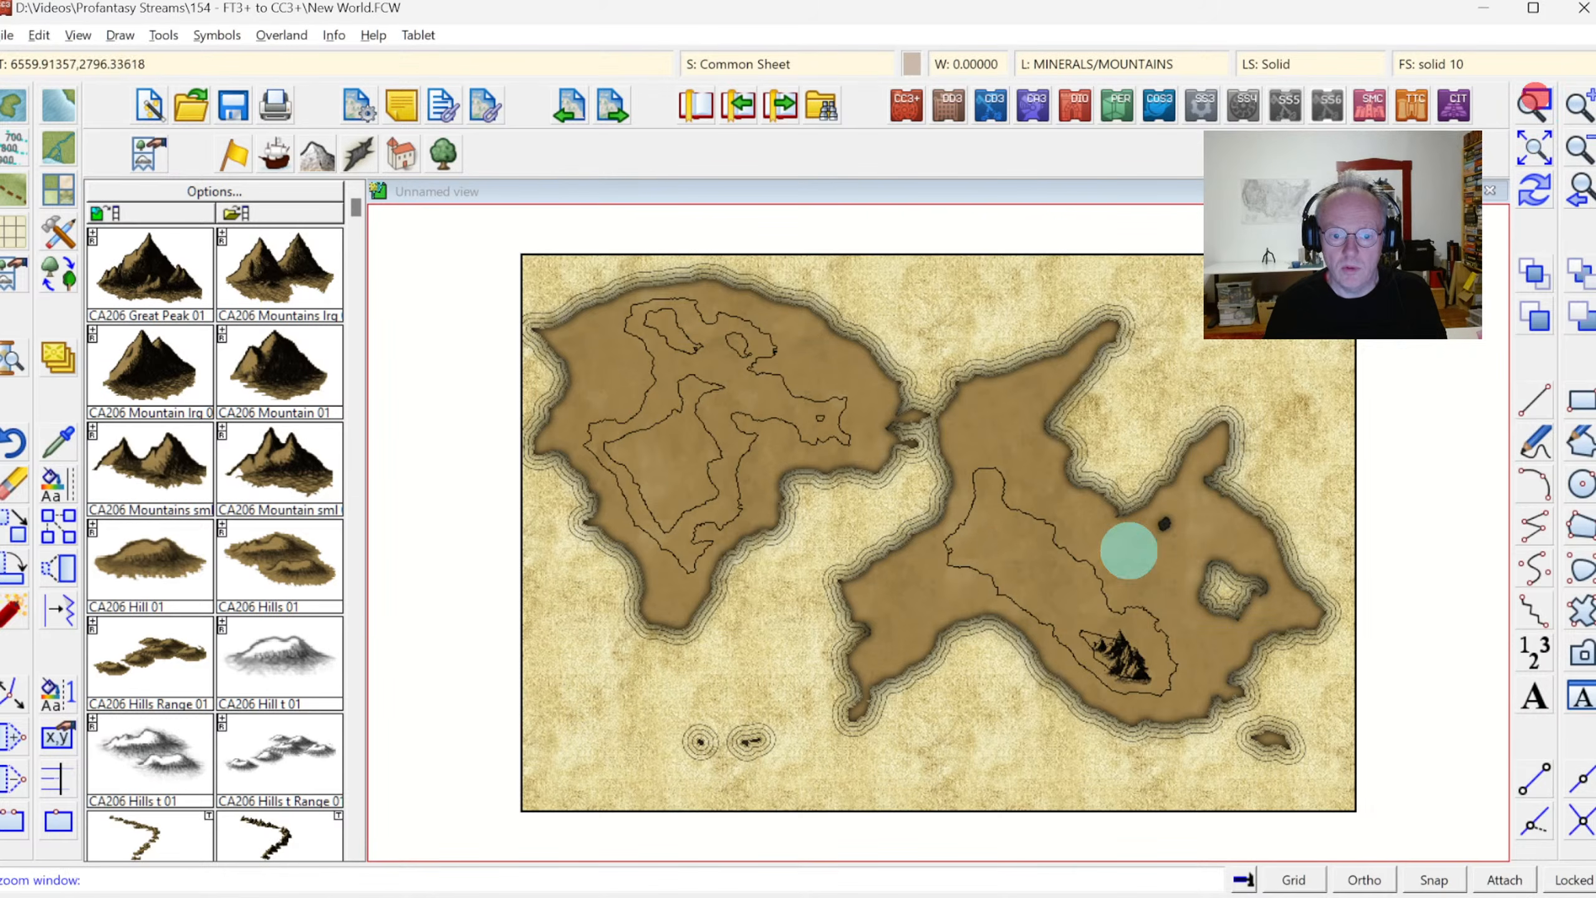
left_click(1012, 583)
left_click(1202, 739)
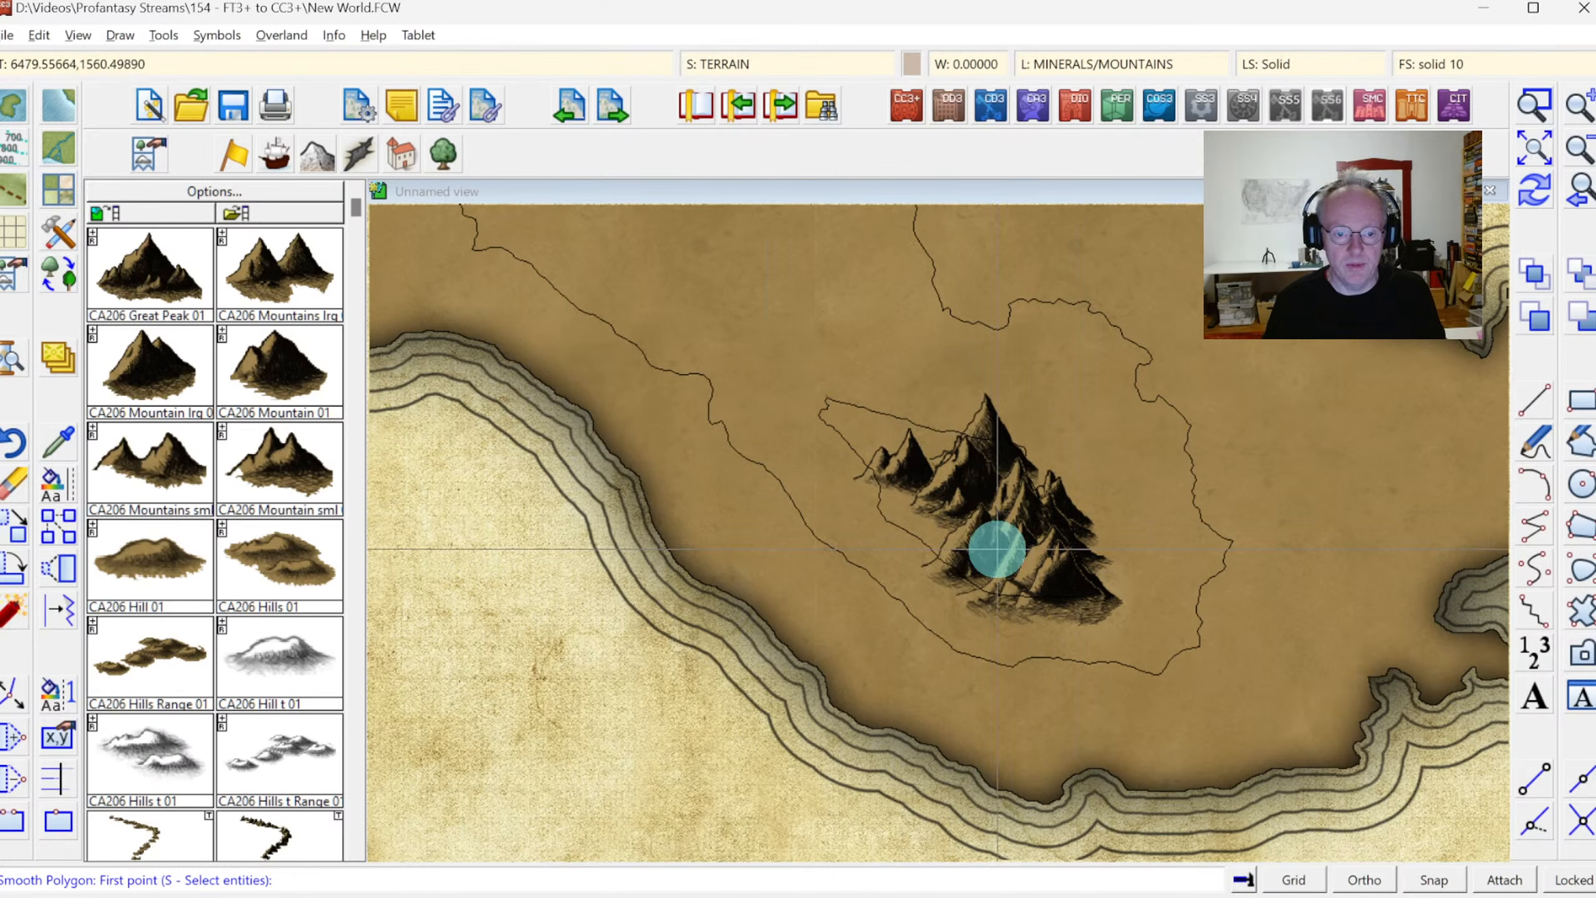
left_click(39, 35)
left_click(50, 58)
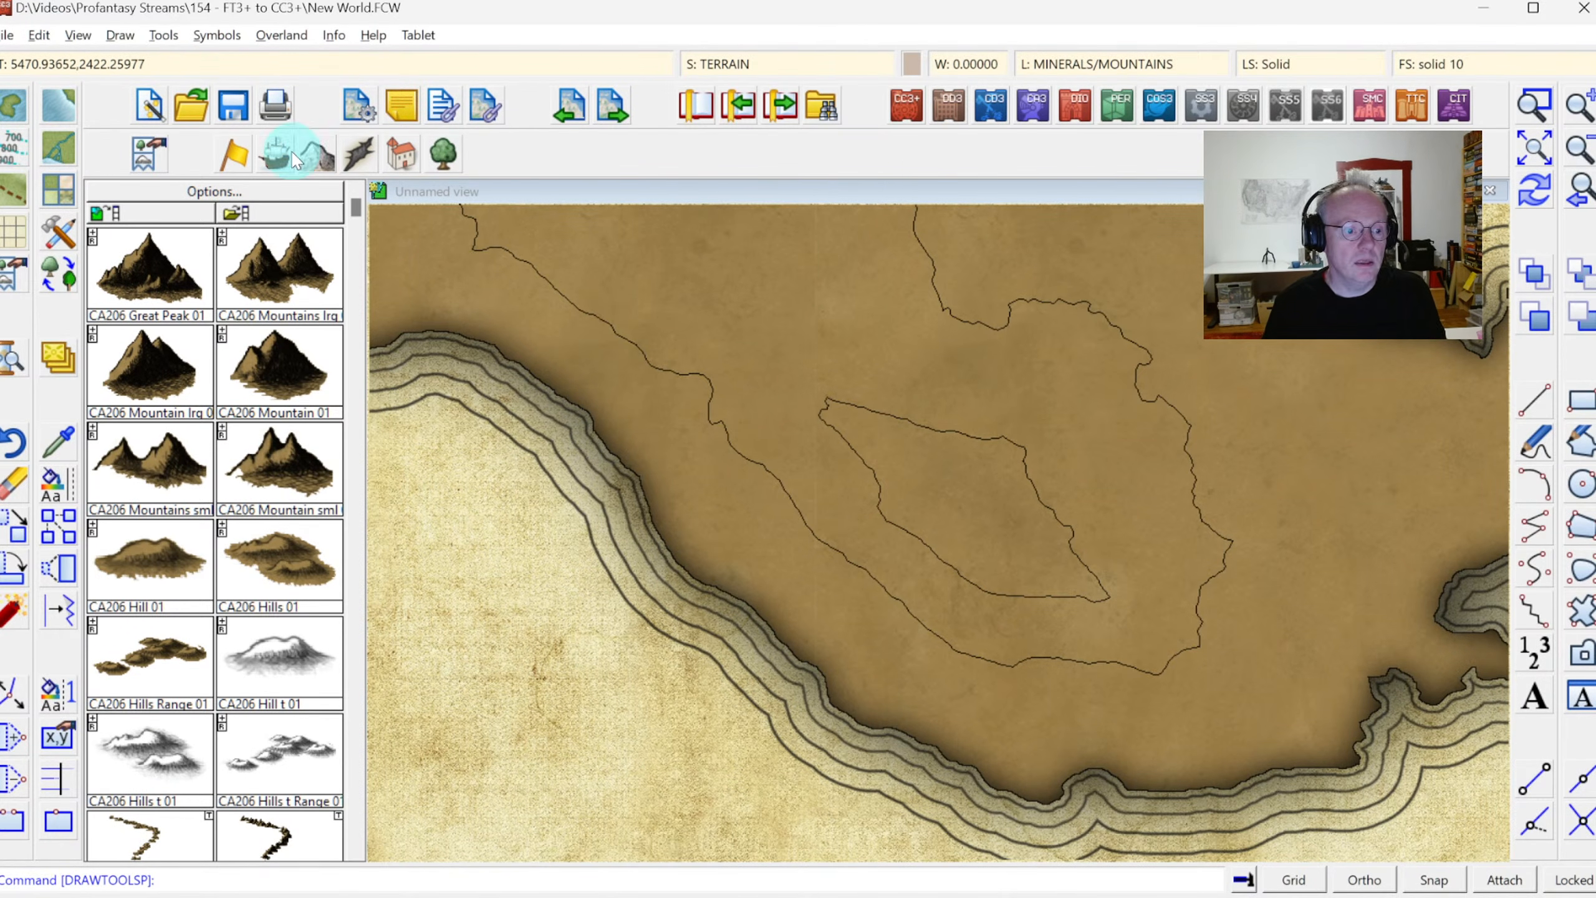
Examine the macro command behind the "Terrain Area, Mountains" drawing tool, and leave the tool settings without changes
left_click(119, 35)
mouse_move(164, 35)
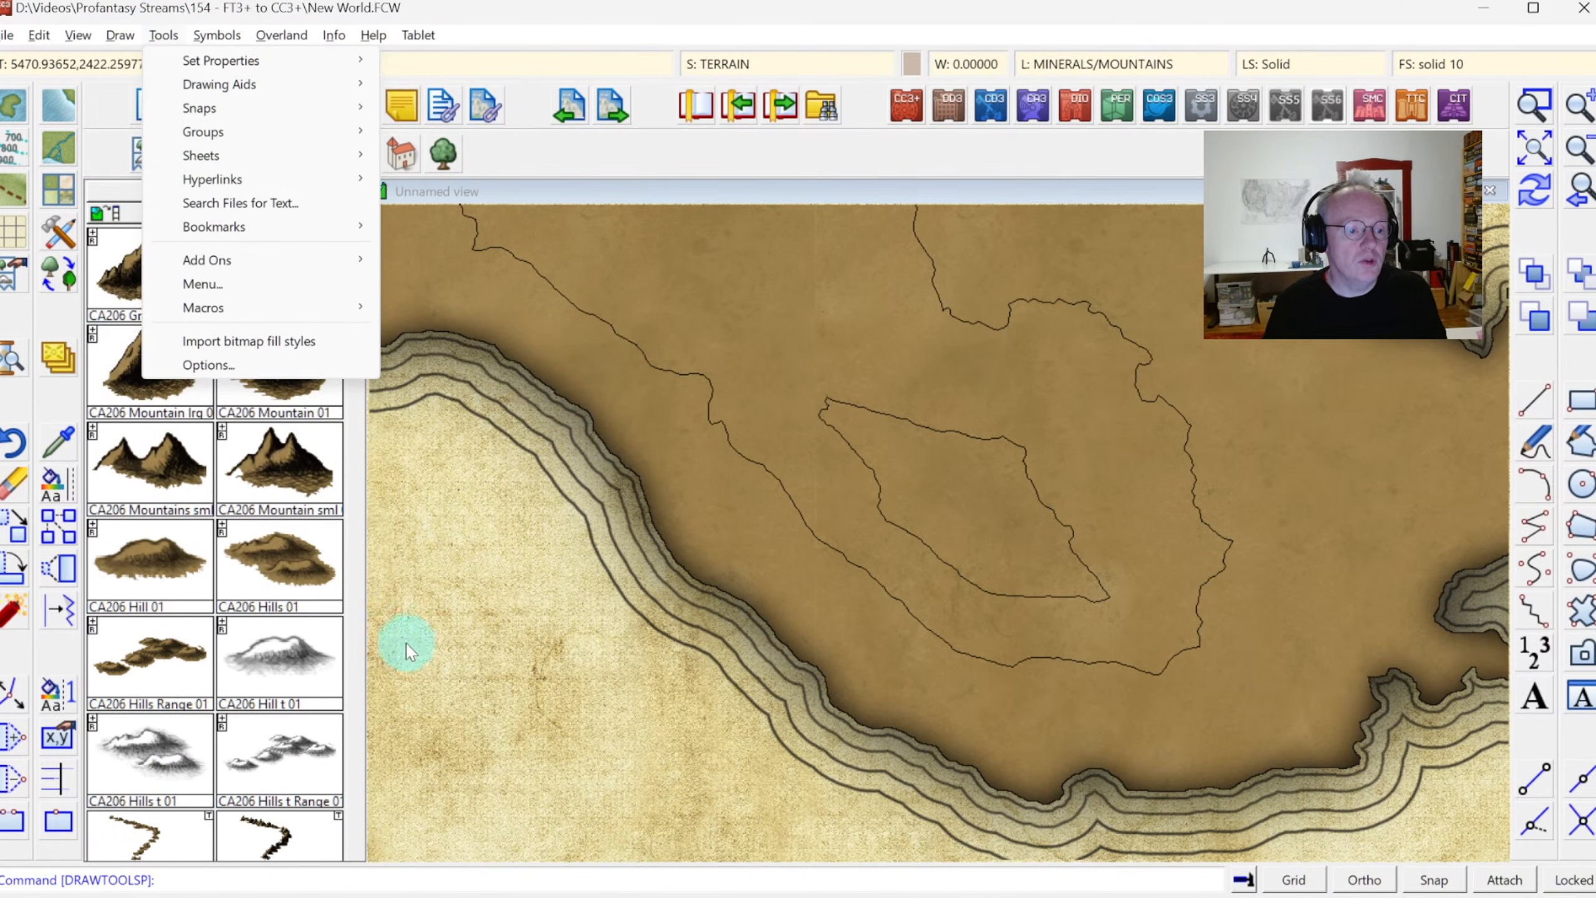
left_click(208, 364)
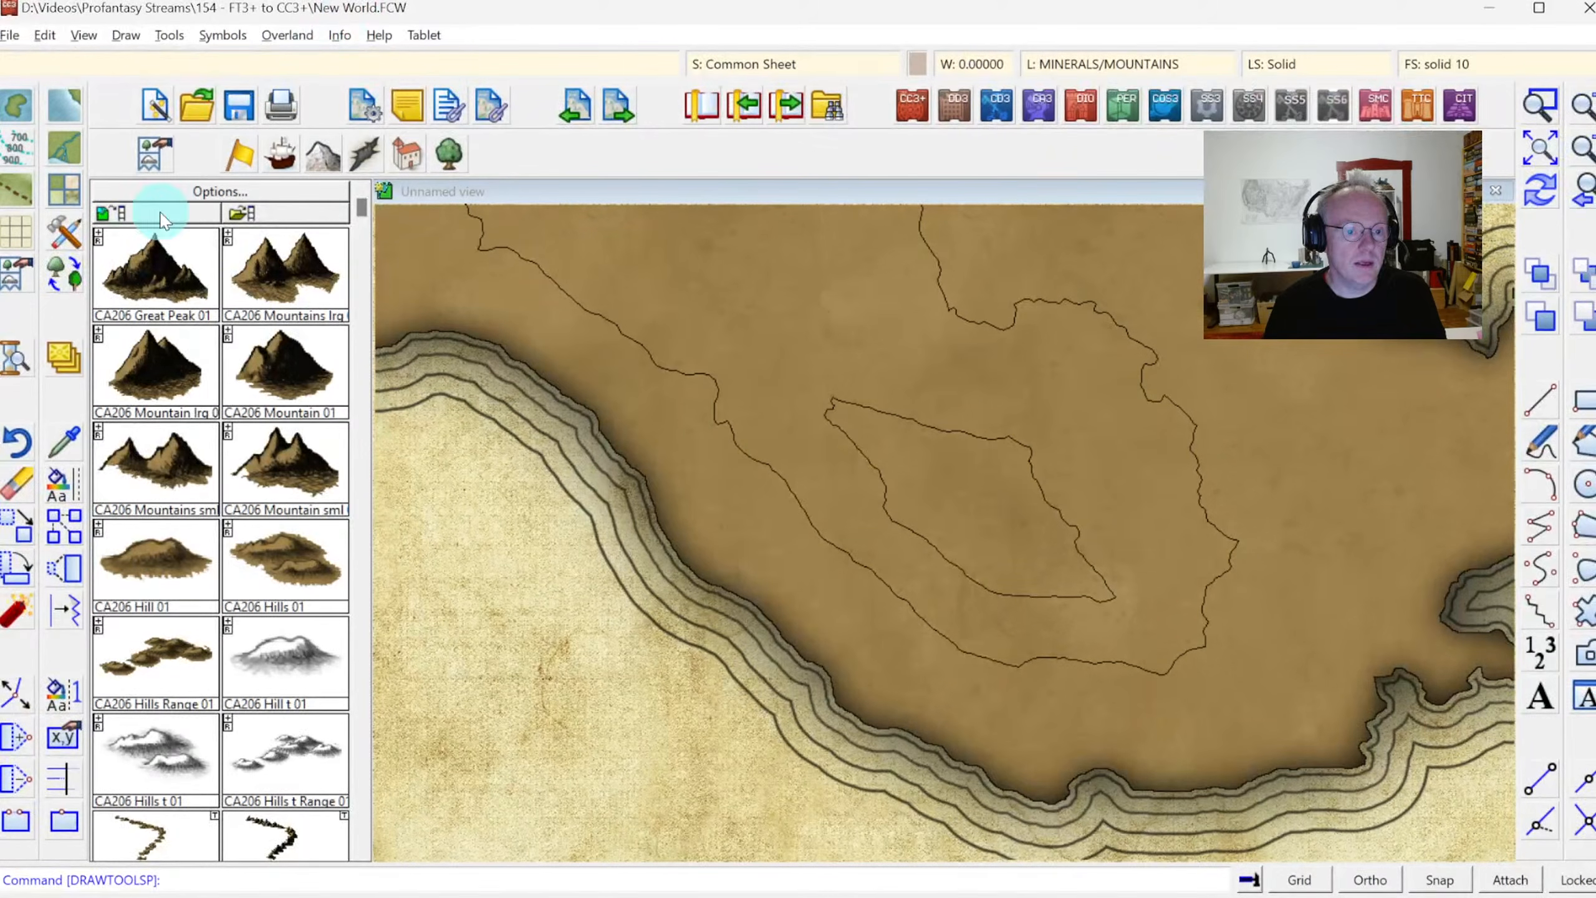
left_click(66, 243)
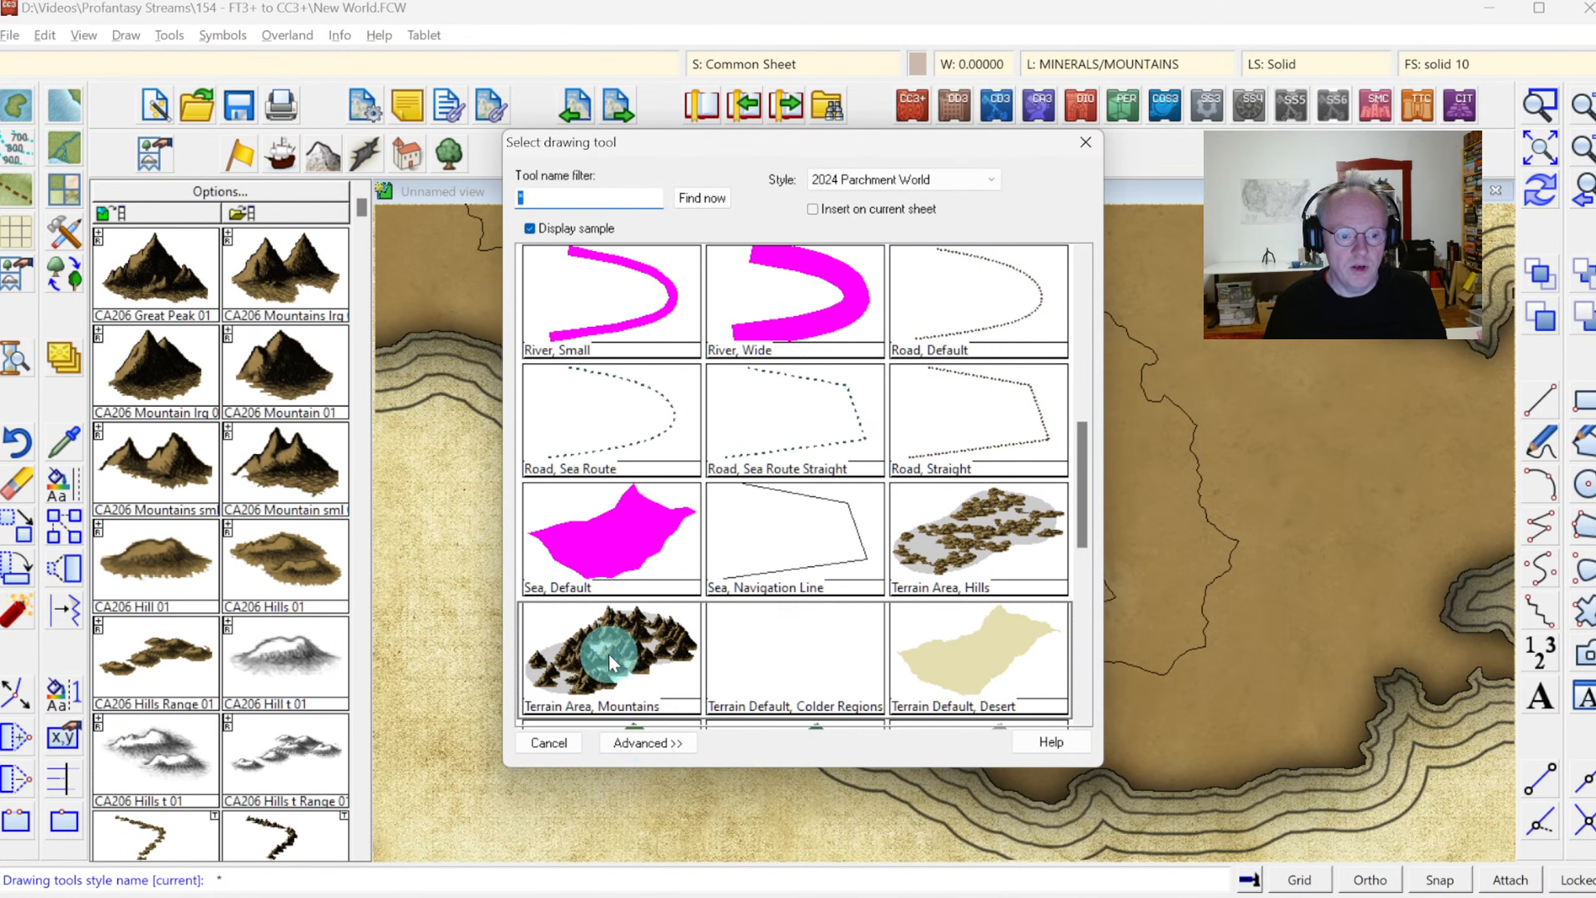
left_click(646, 740)
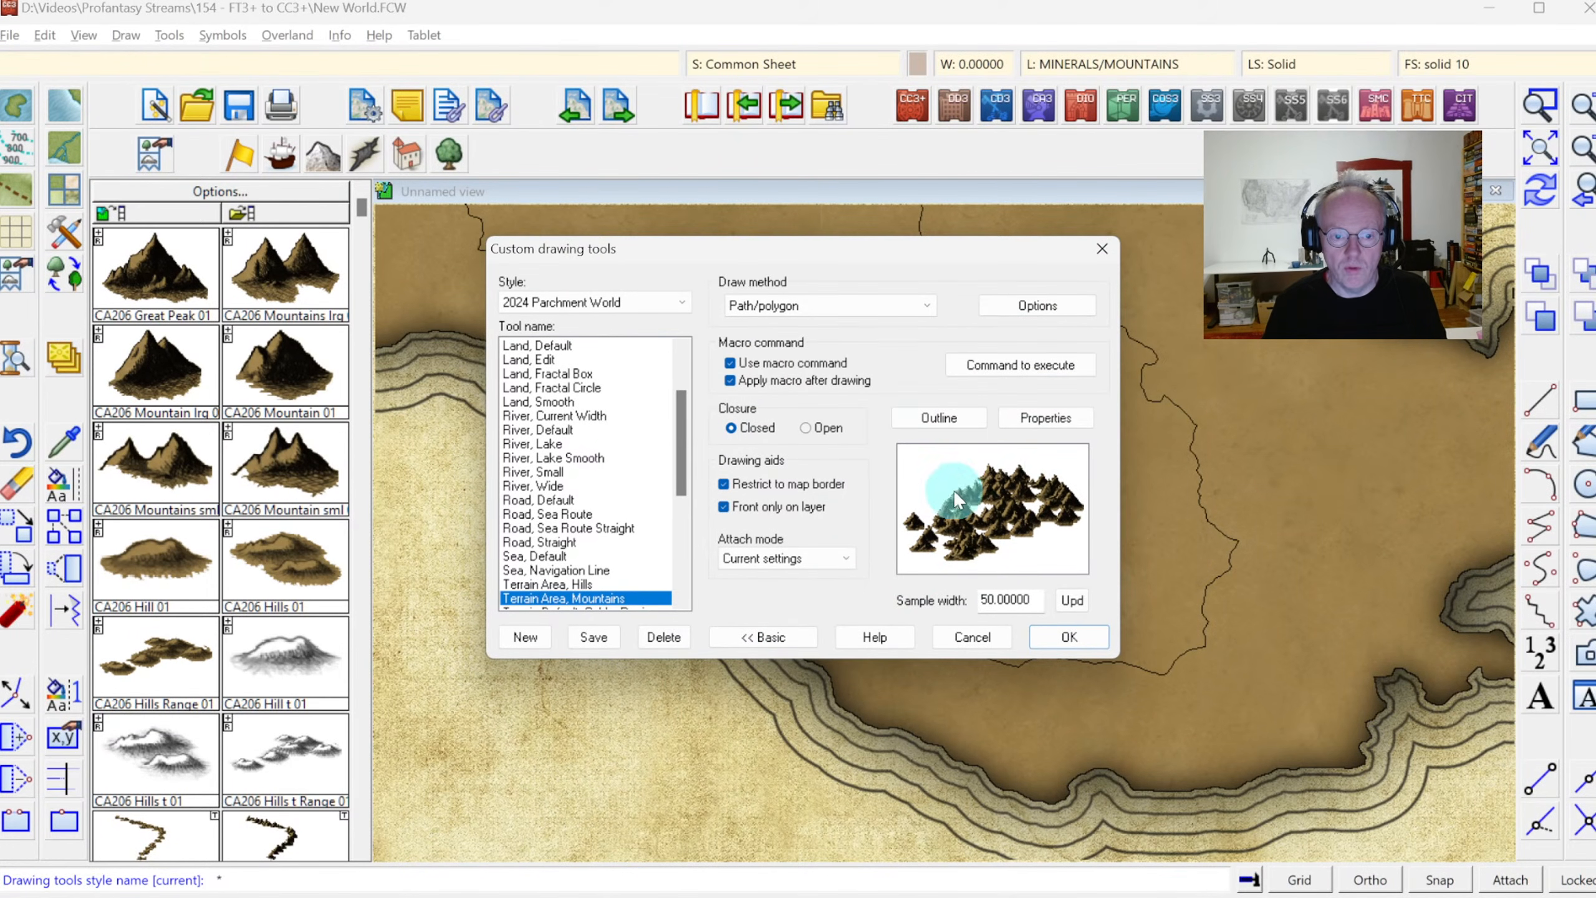
left_click(994, 367)
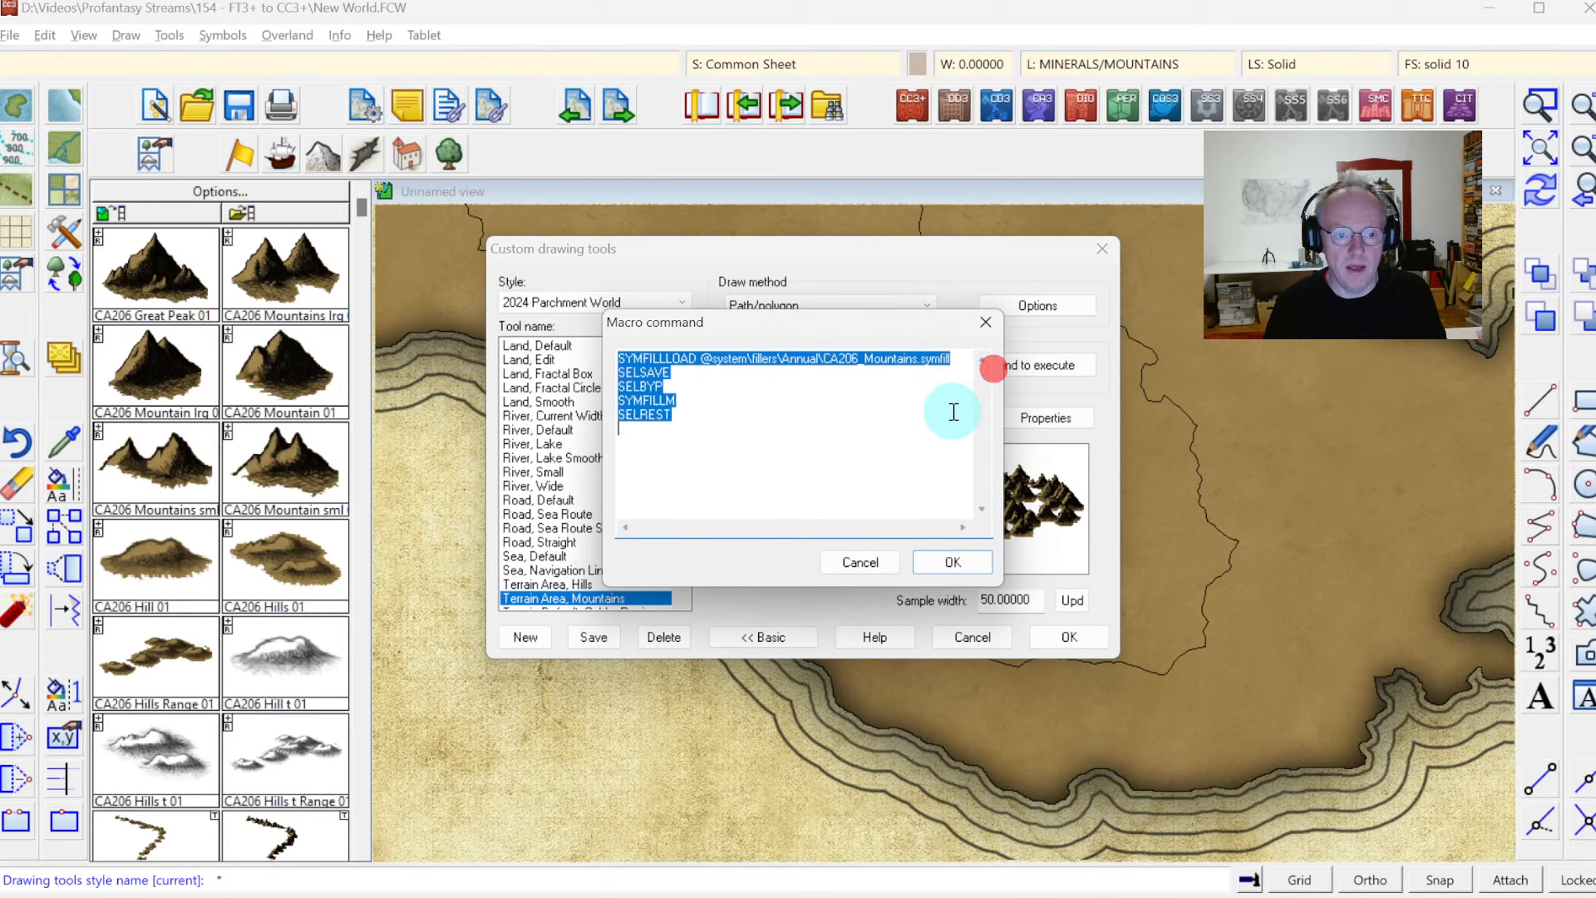
left_click(800, 407)
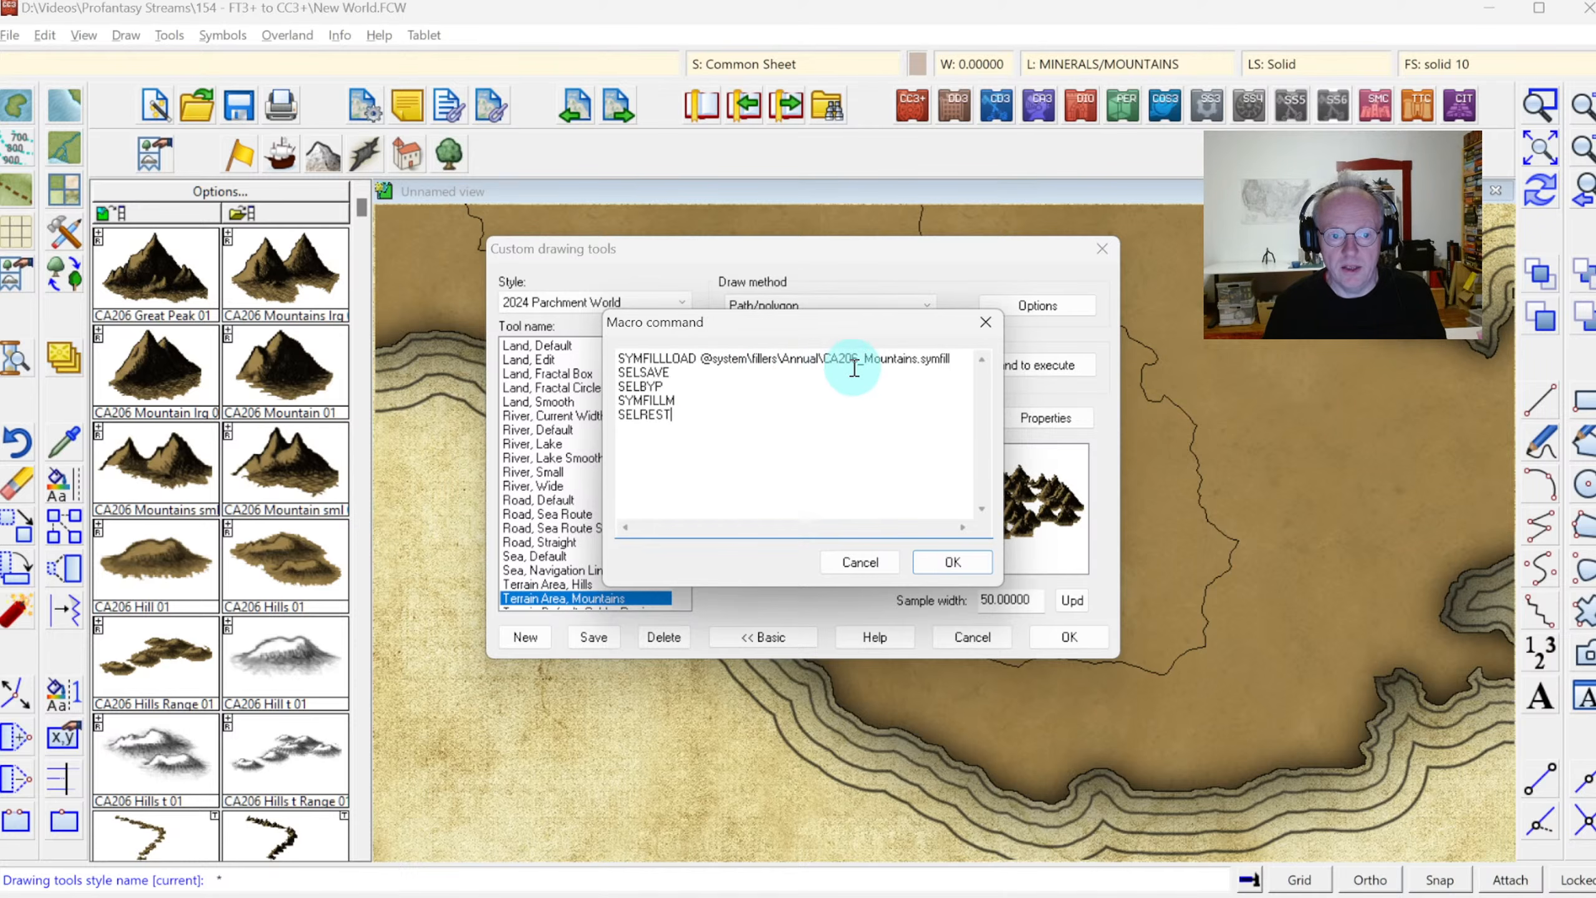
left_click(861, 562)
left_click(972, 636)
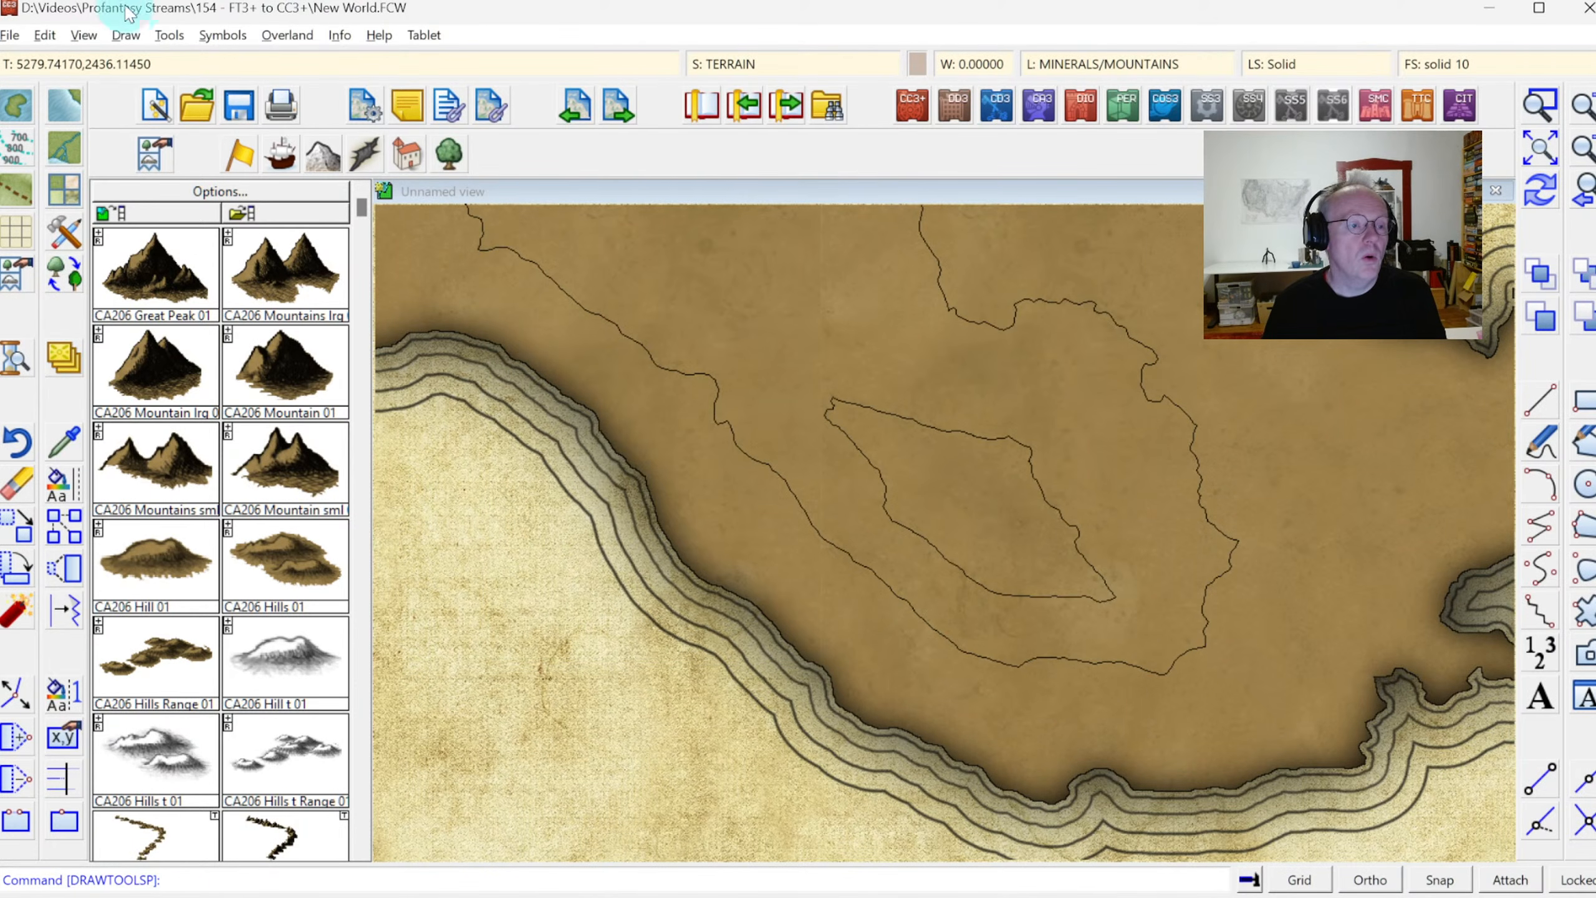
Start Symbols in Area and browse to the ProgramData\CC3Plus\System\Fillers folder on drive D to load fill settings
left_click(126, 35)
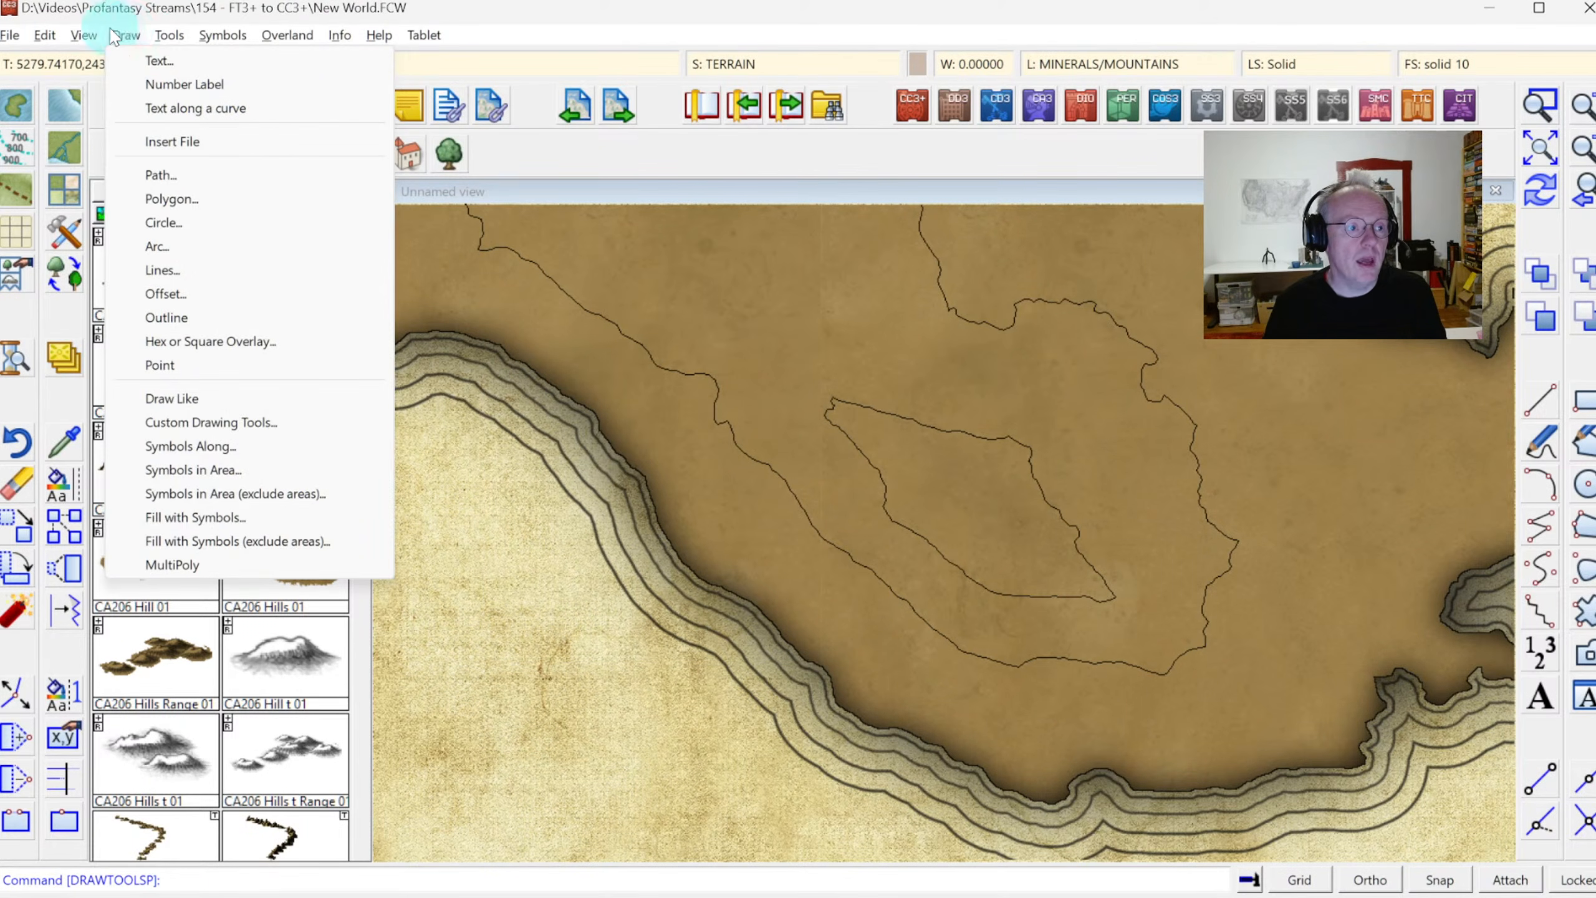
left_click(191, 470)
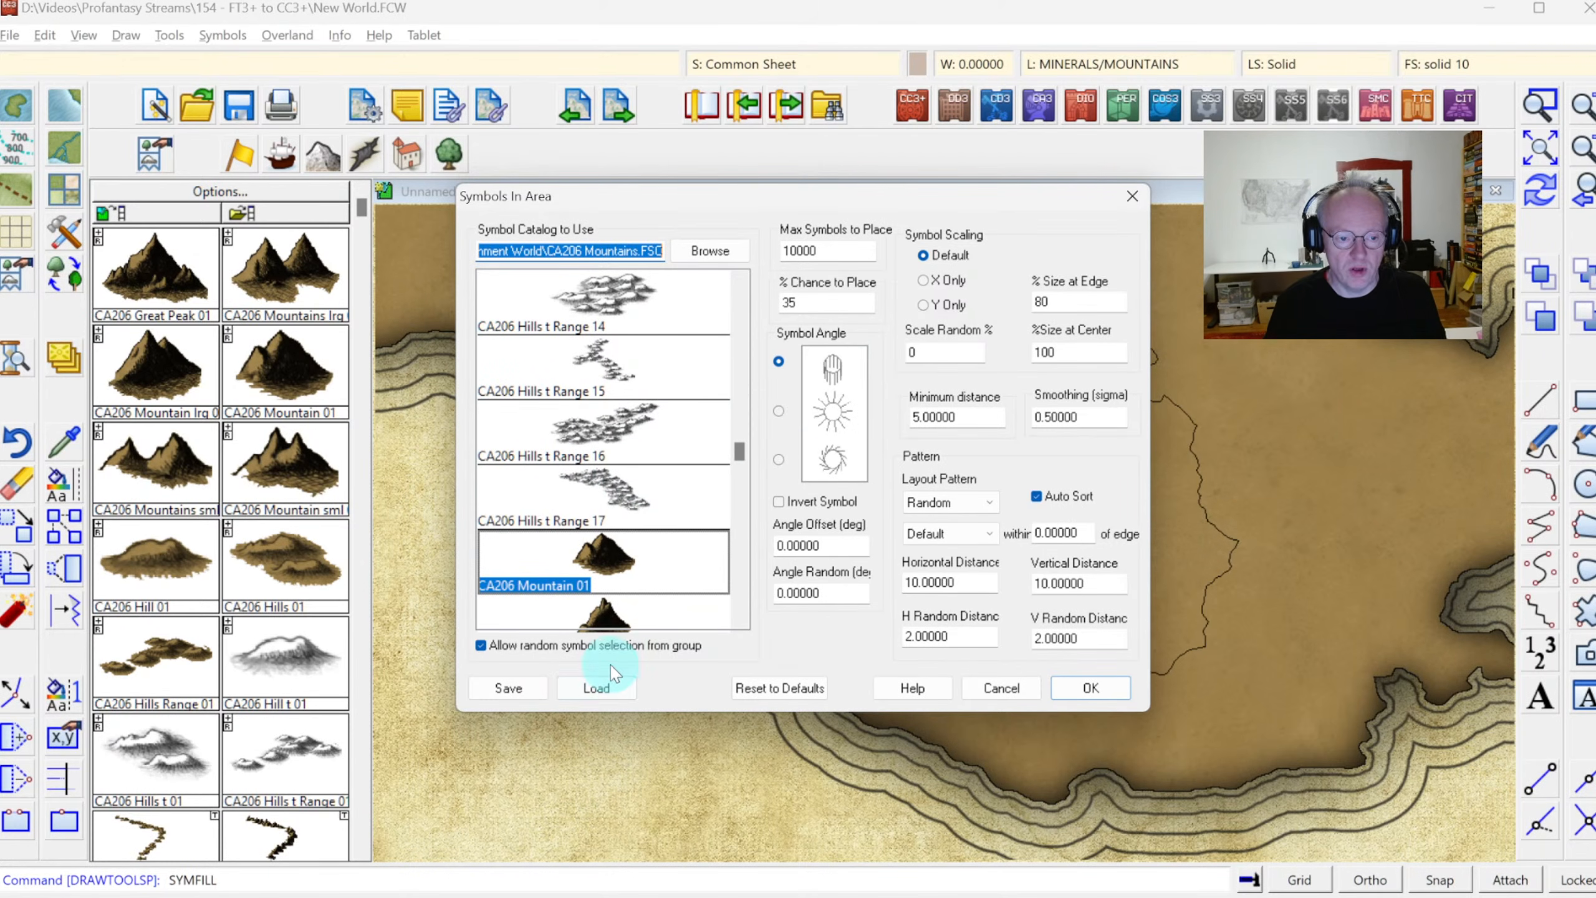
left_click(595, 689)
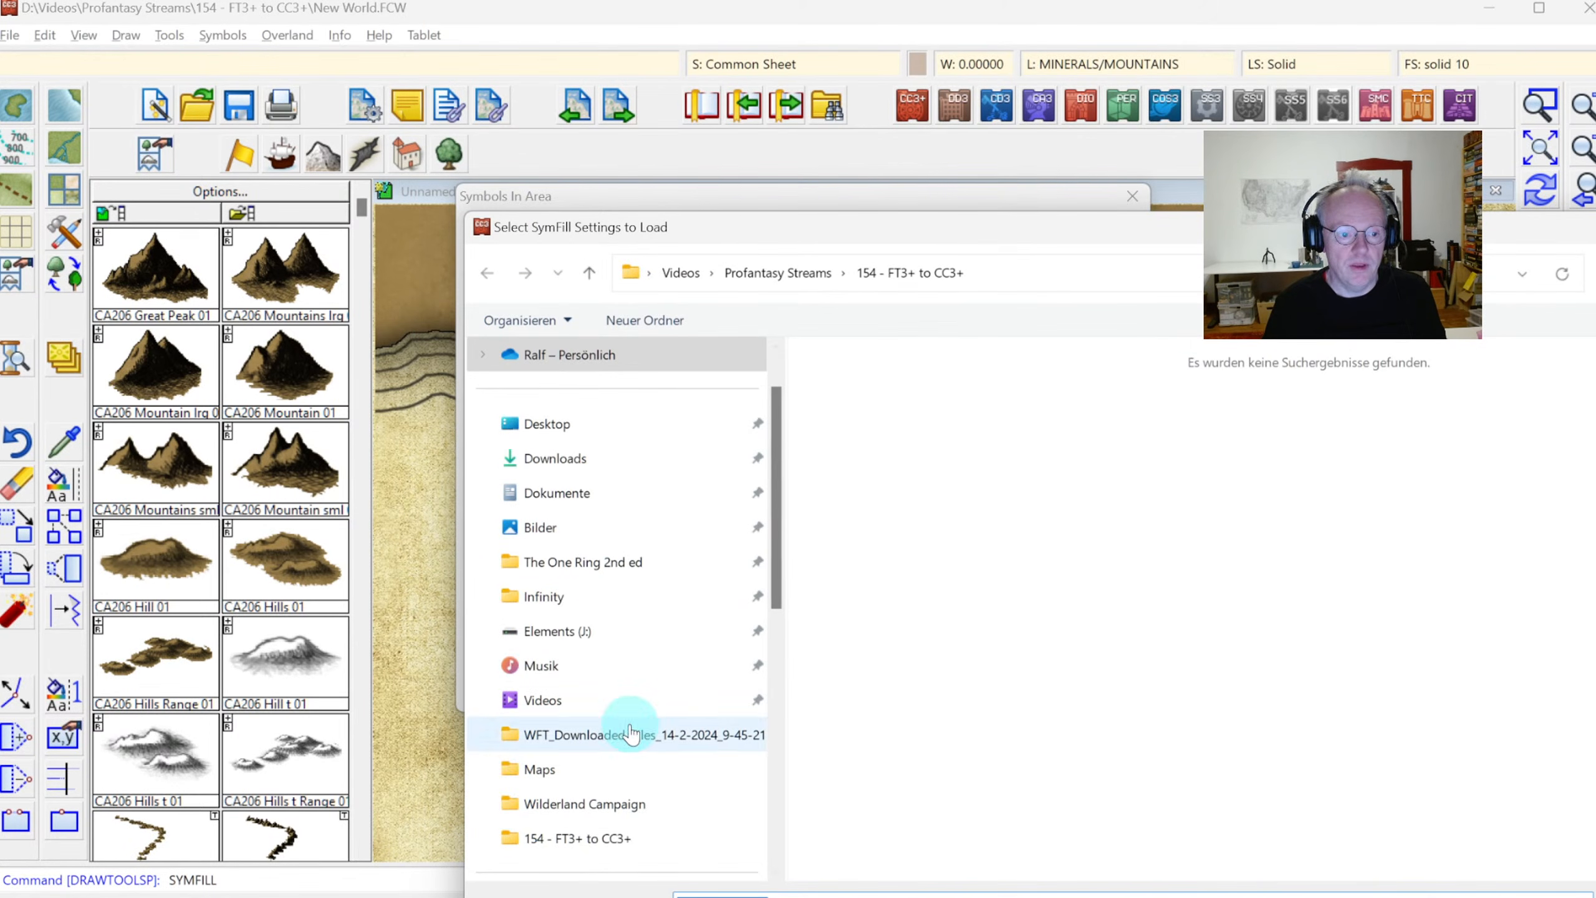
scroll(623, 652, "up", 1)
scroll(616, 679, "down", 6)
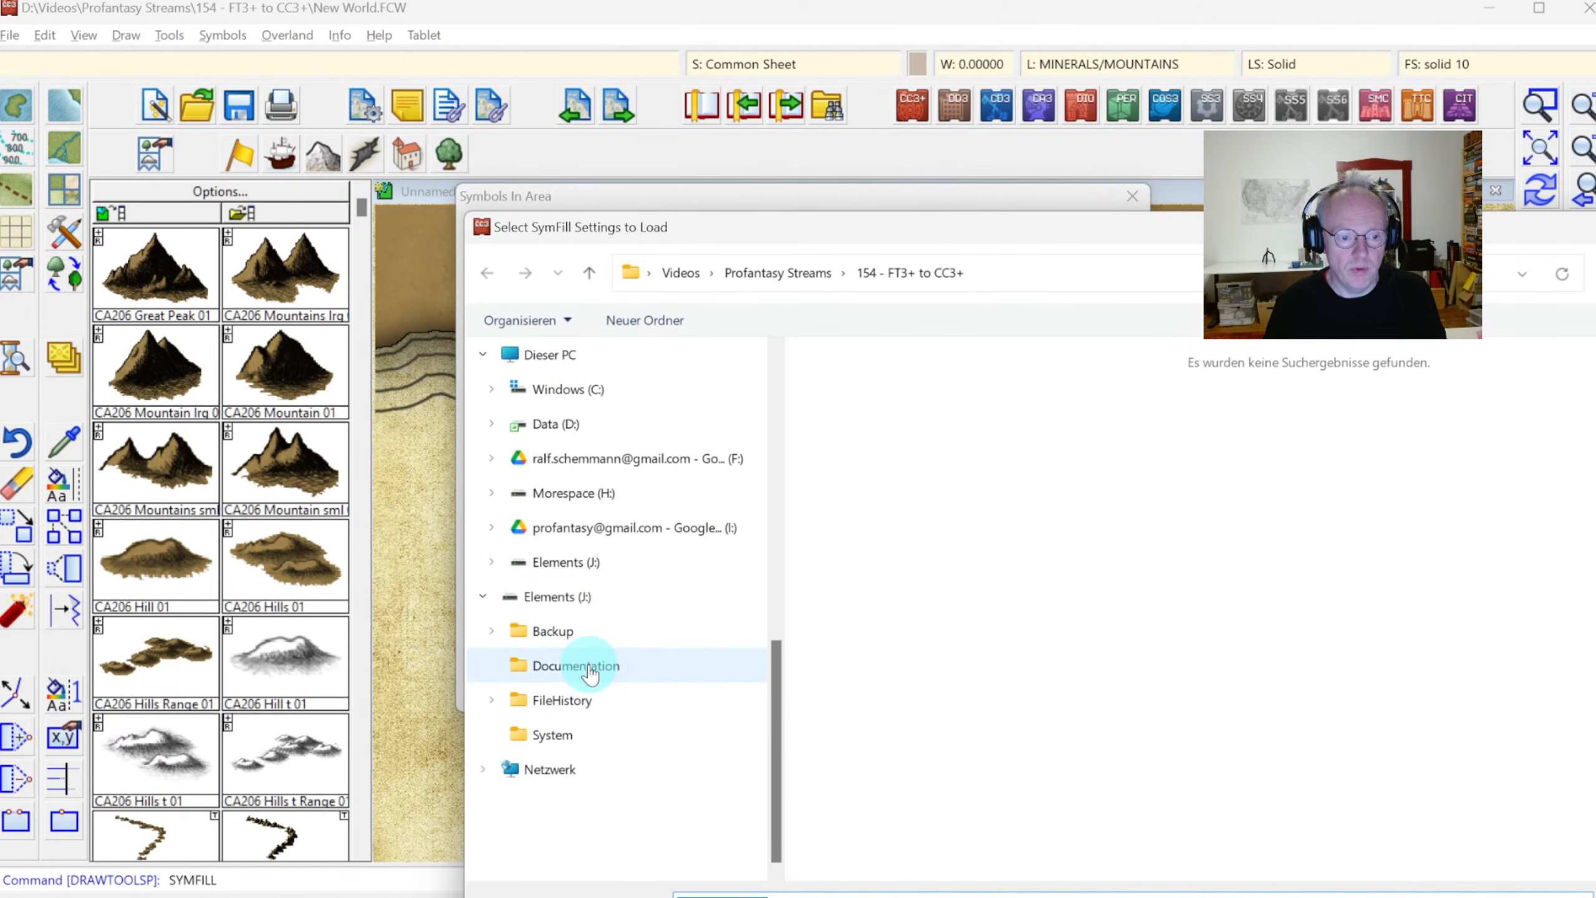
left_click(564, 425)
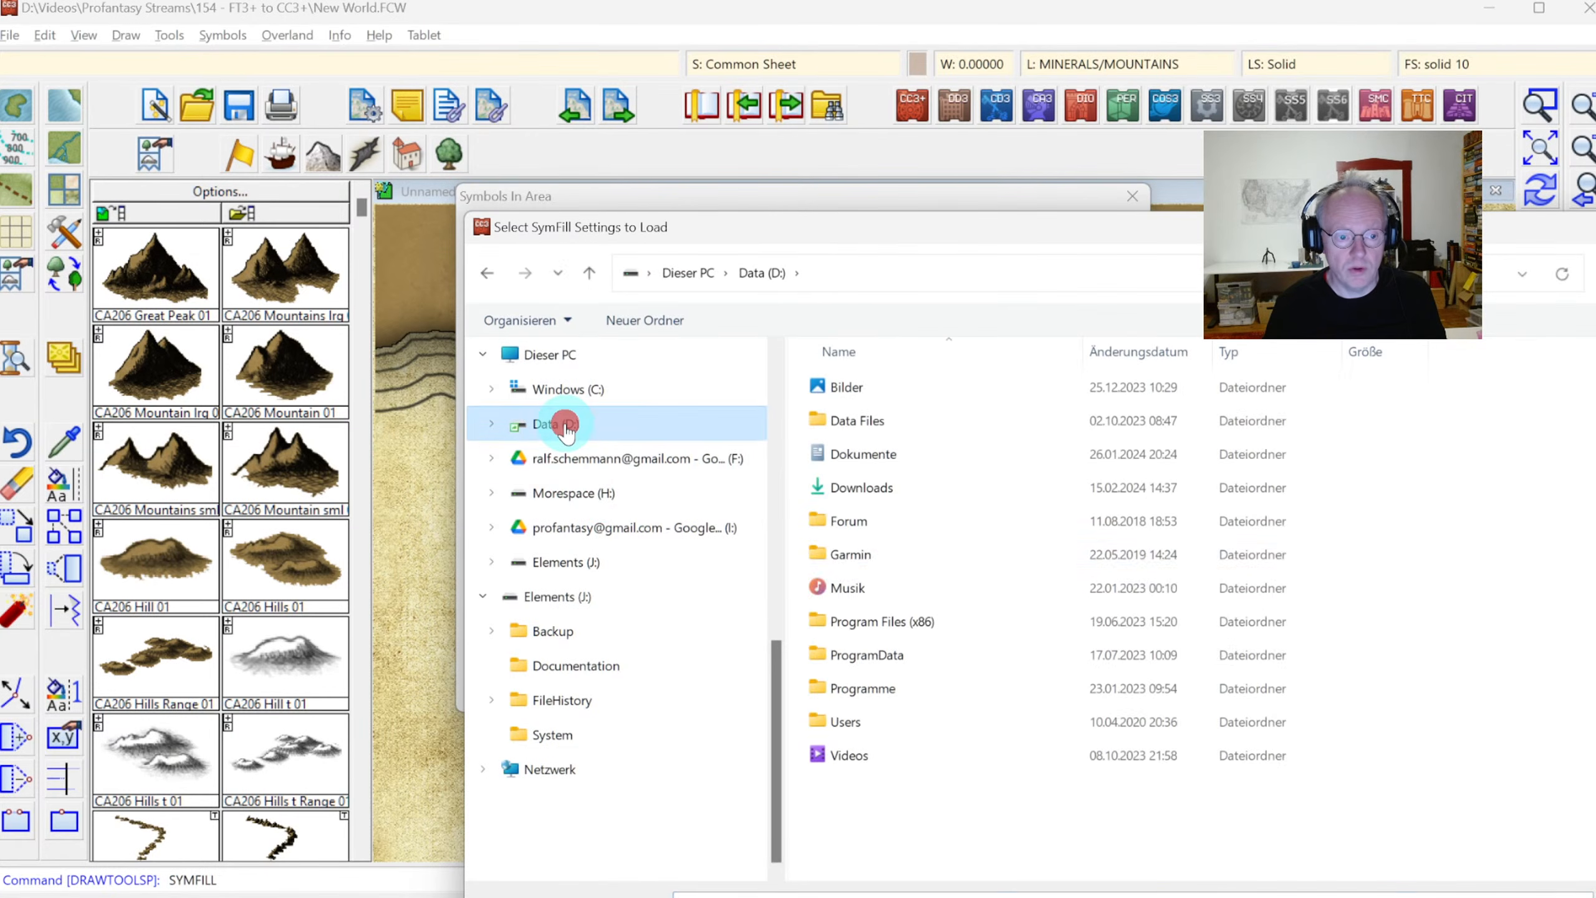
double_click(862, 652)
double_click(858, 421)
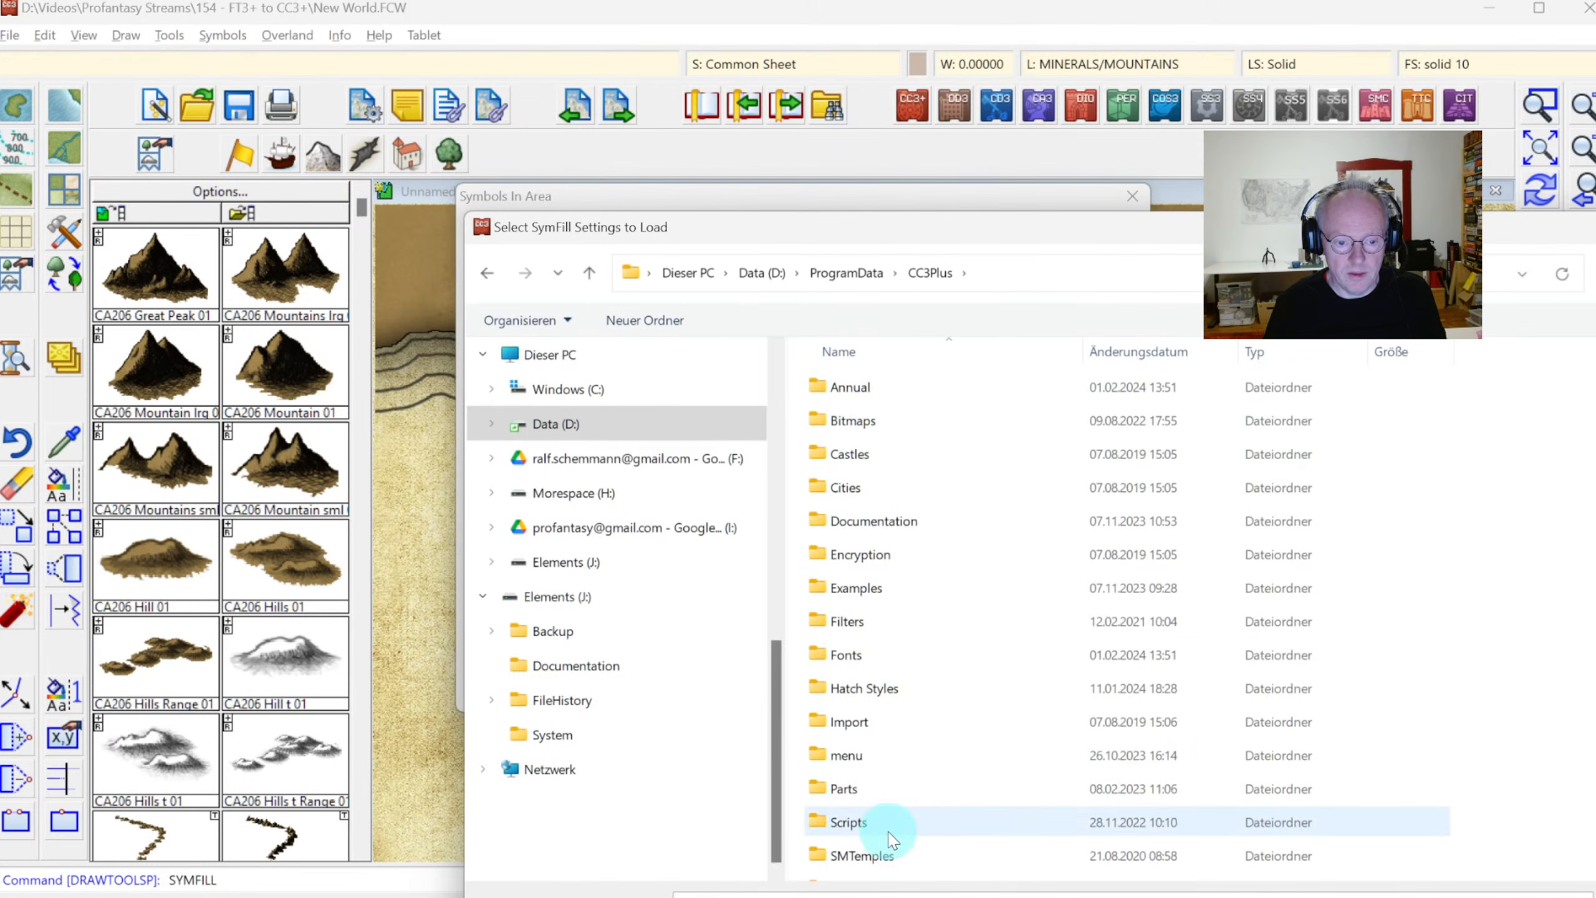
scroll(950, 648, "down", 2)
double_click(857, 698)
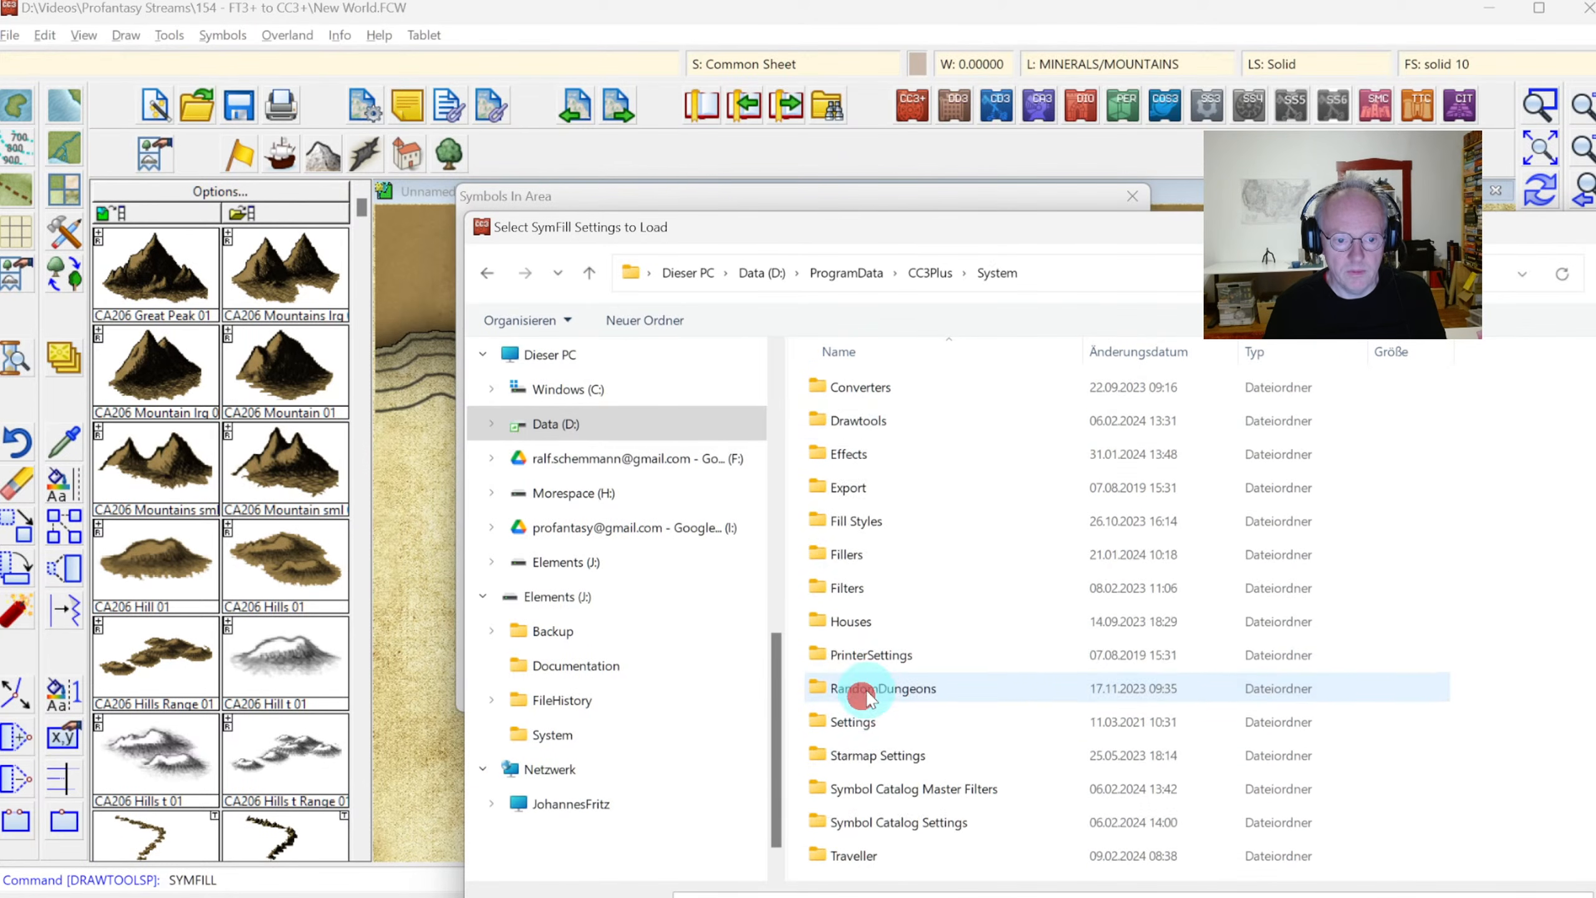
double_click(845, 553)
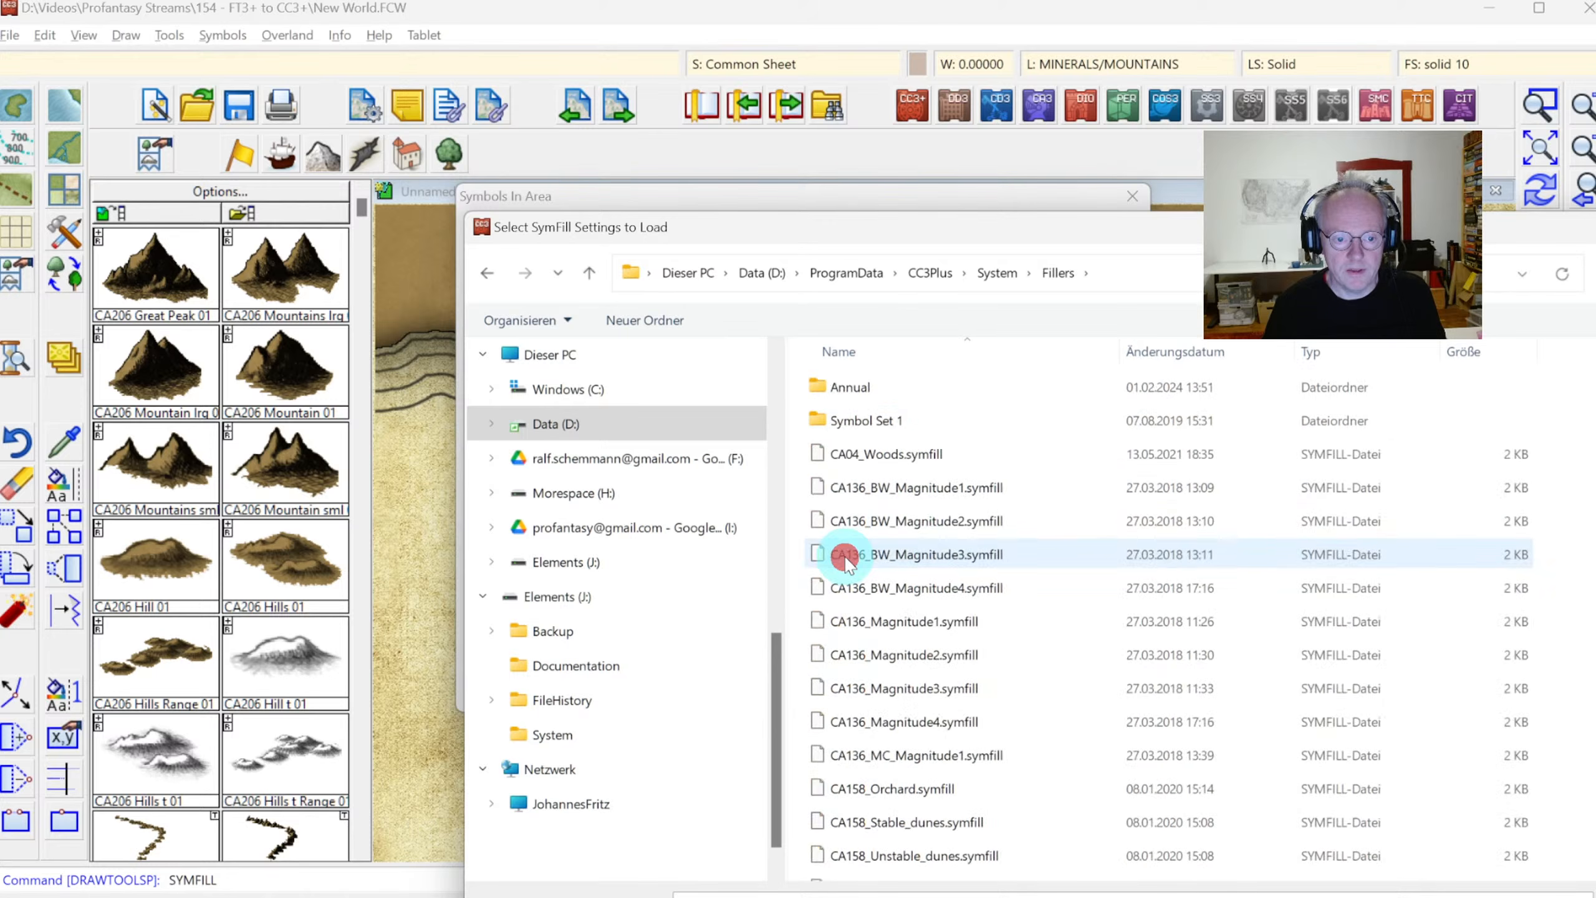
Load the CA206_Mountains.symfill settings from the Annual fillers folder
double_click(873, 384)
scroll(968, 535, "down", 3)
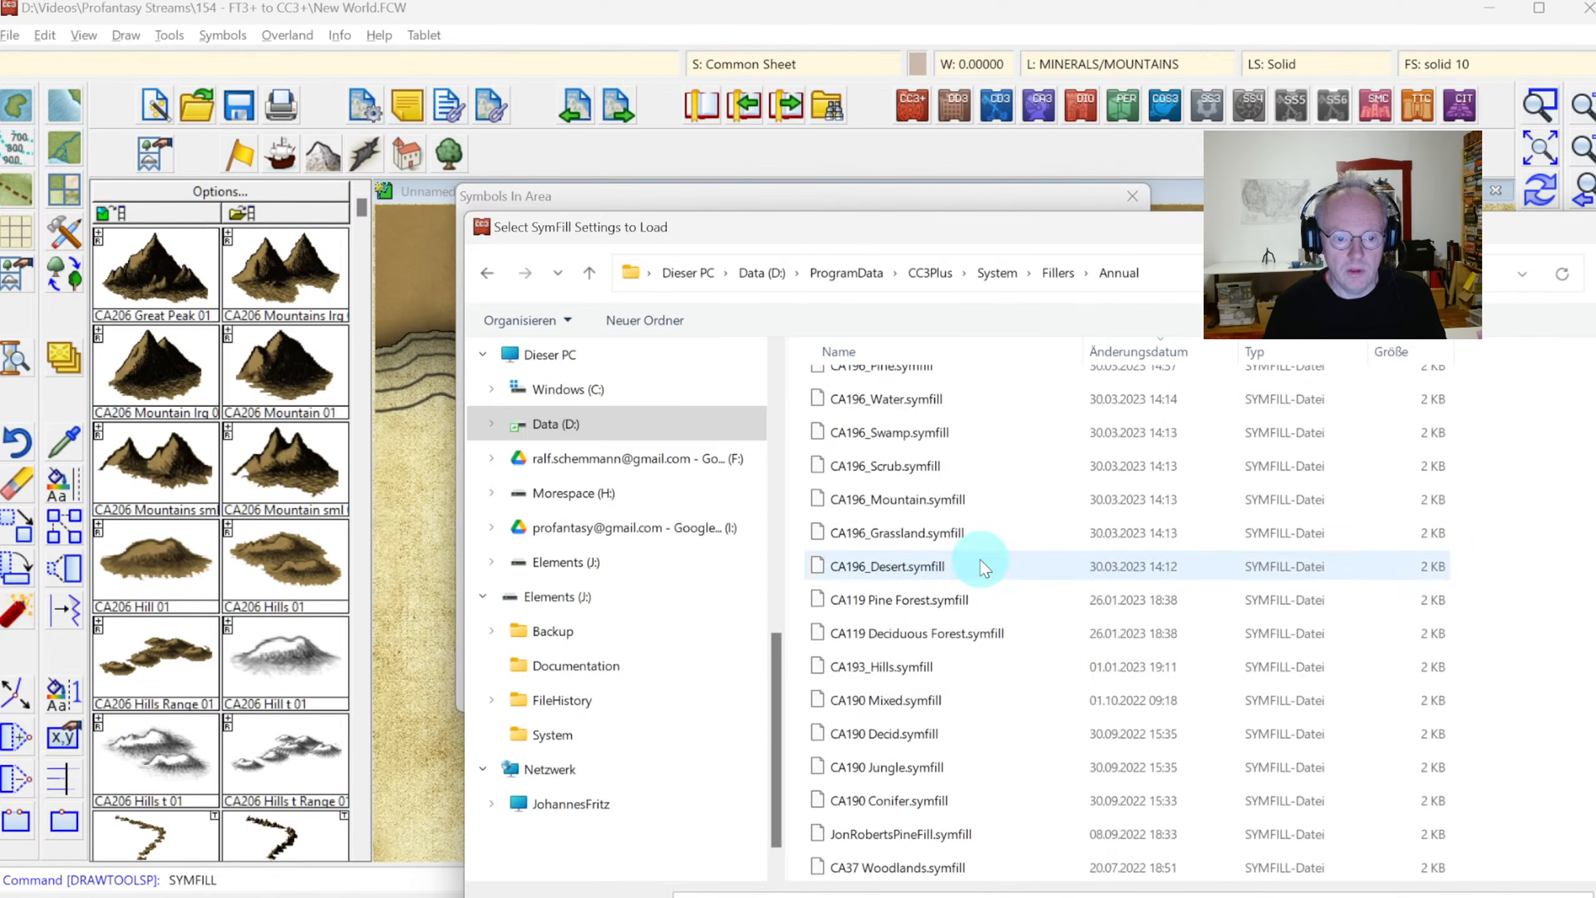
scroll(927, 634, "up", 4)
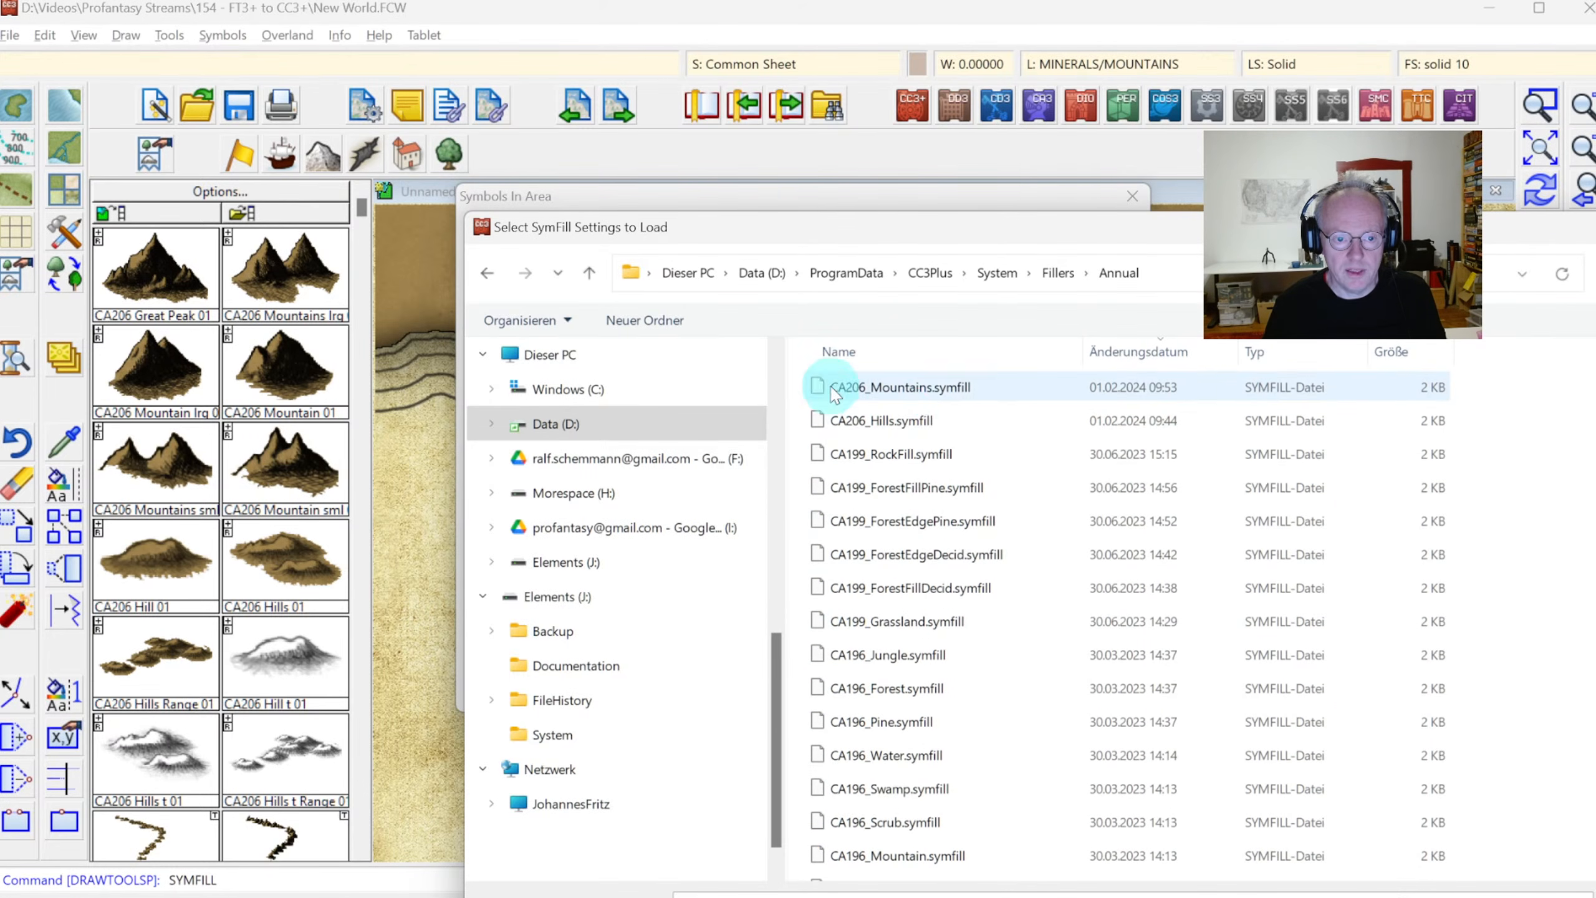
left_click(885, 395)
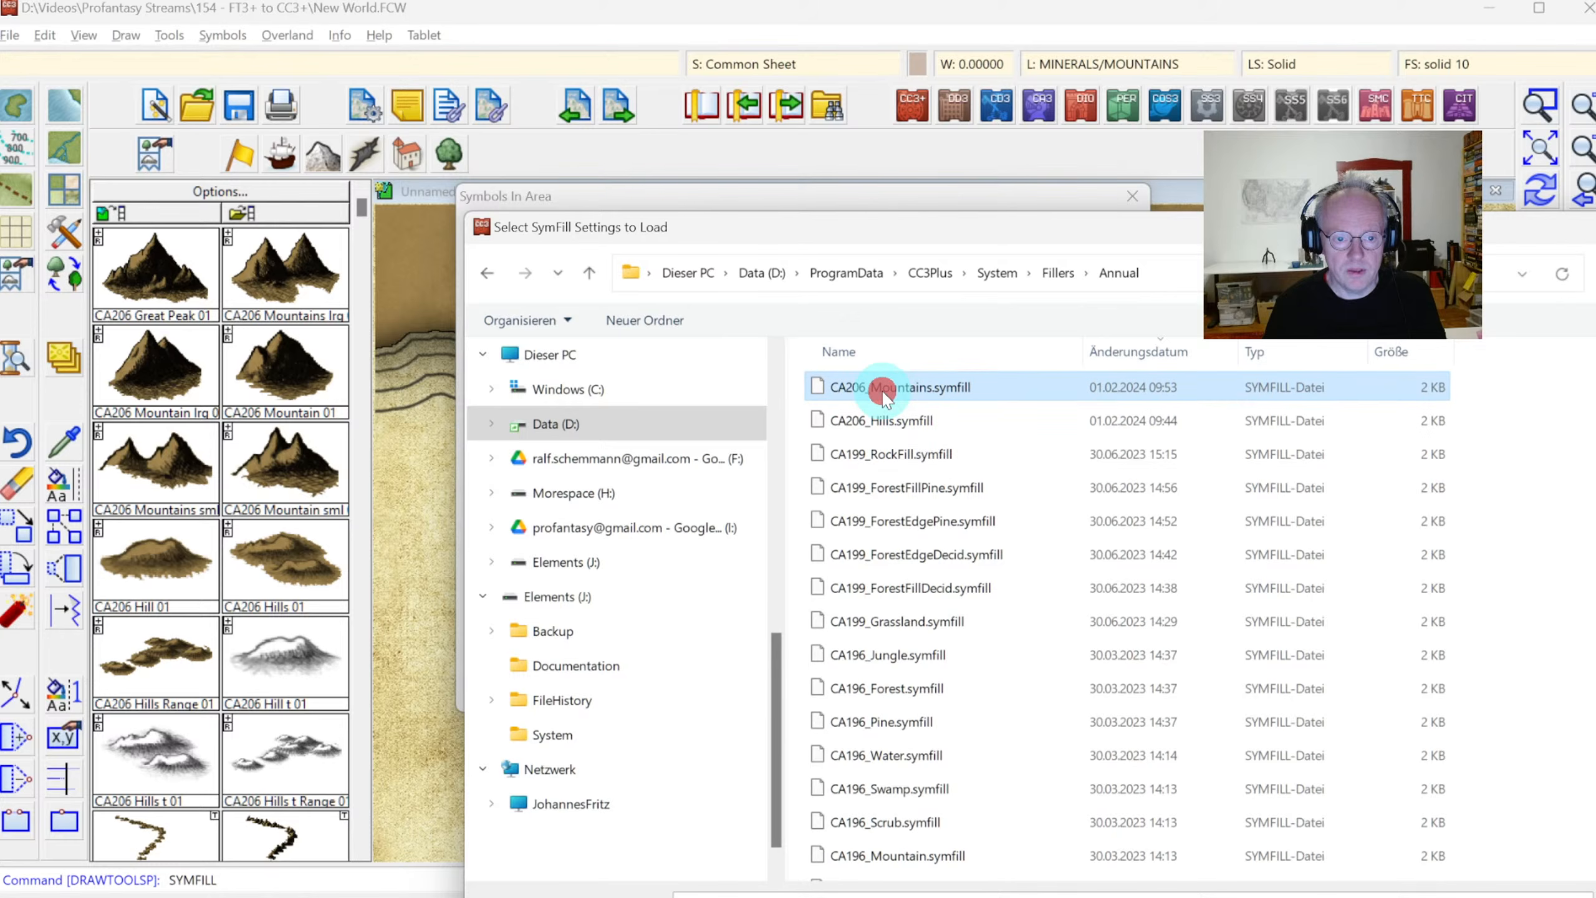
left_click(1589, 894)
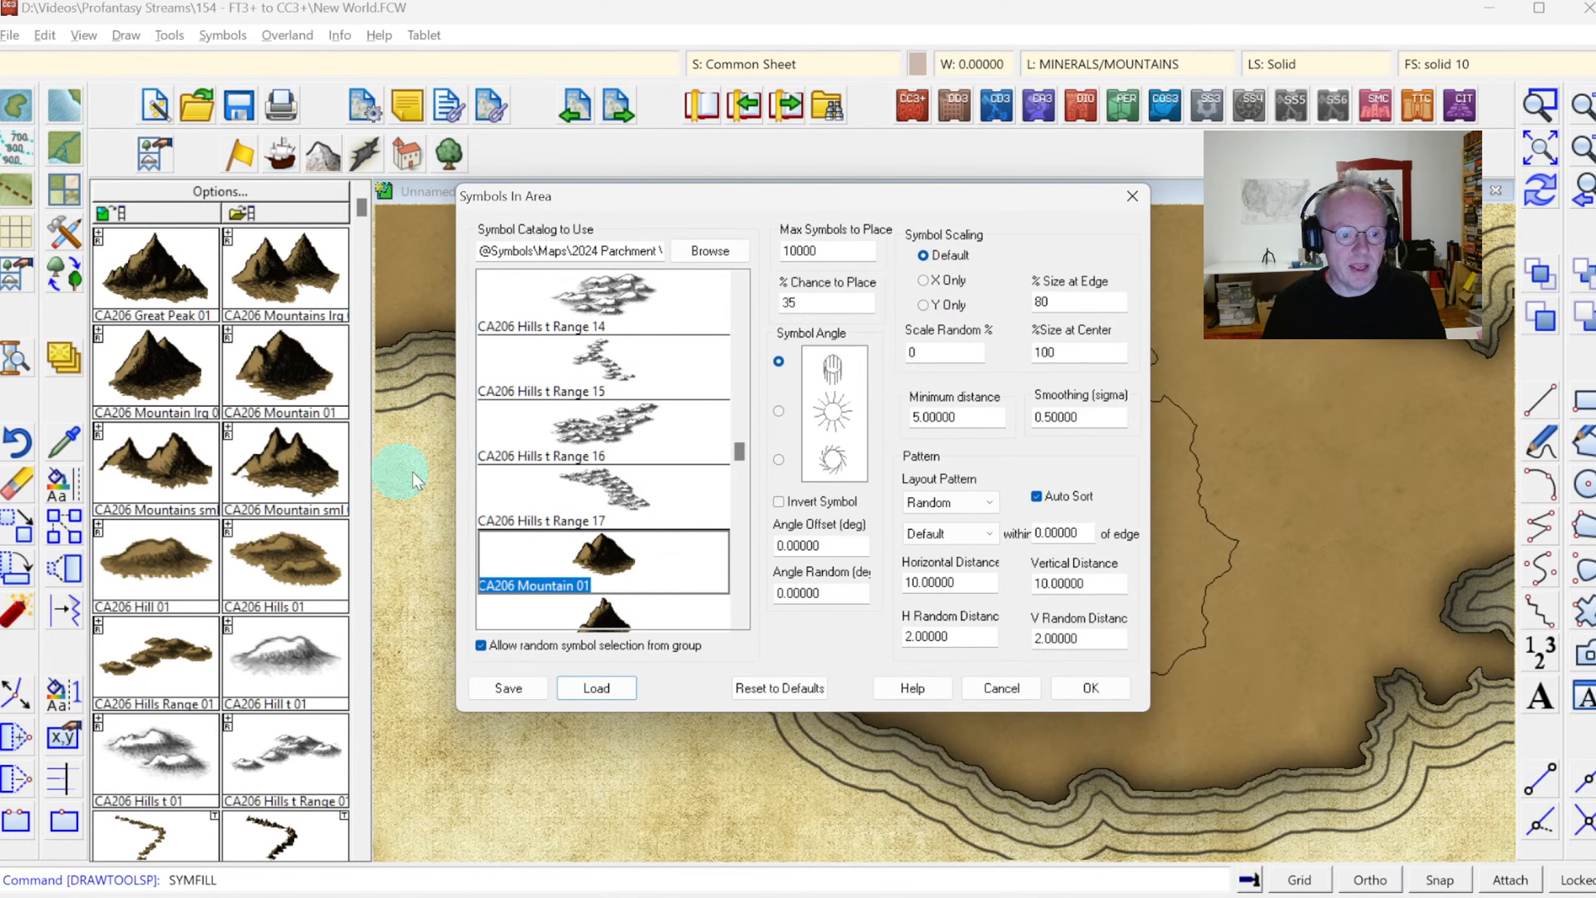
Fill the small inner contour of the eastern continent with mountain symbols using the loaded settings
left_click(1100, 689)
left_click(1070, 526)
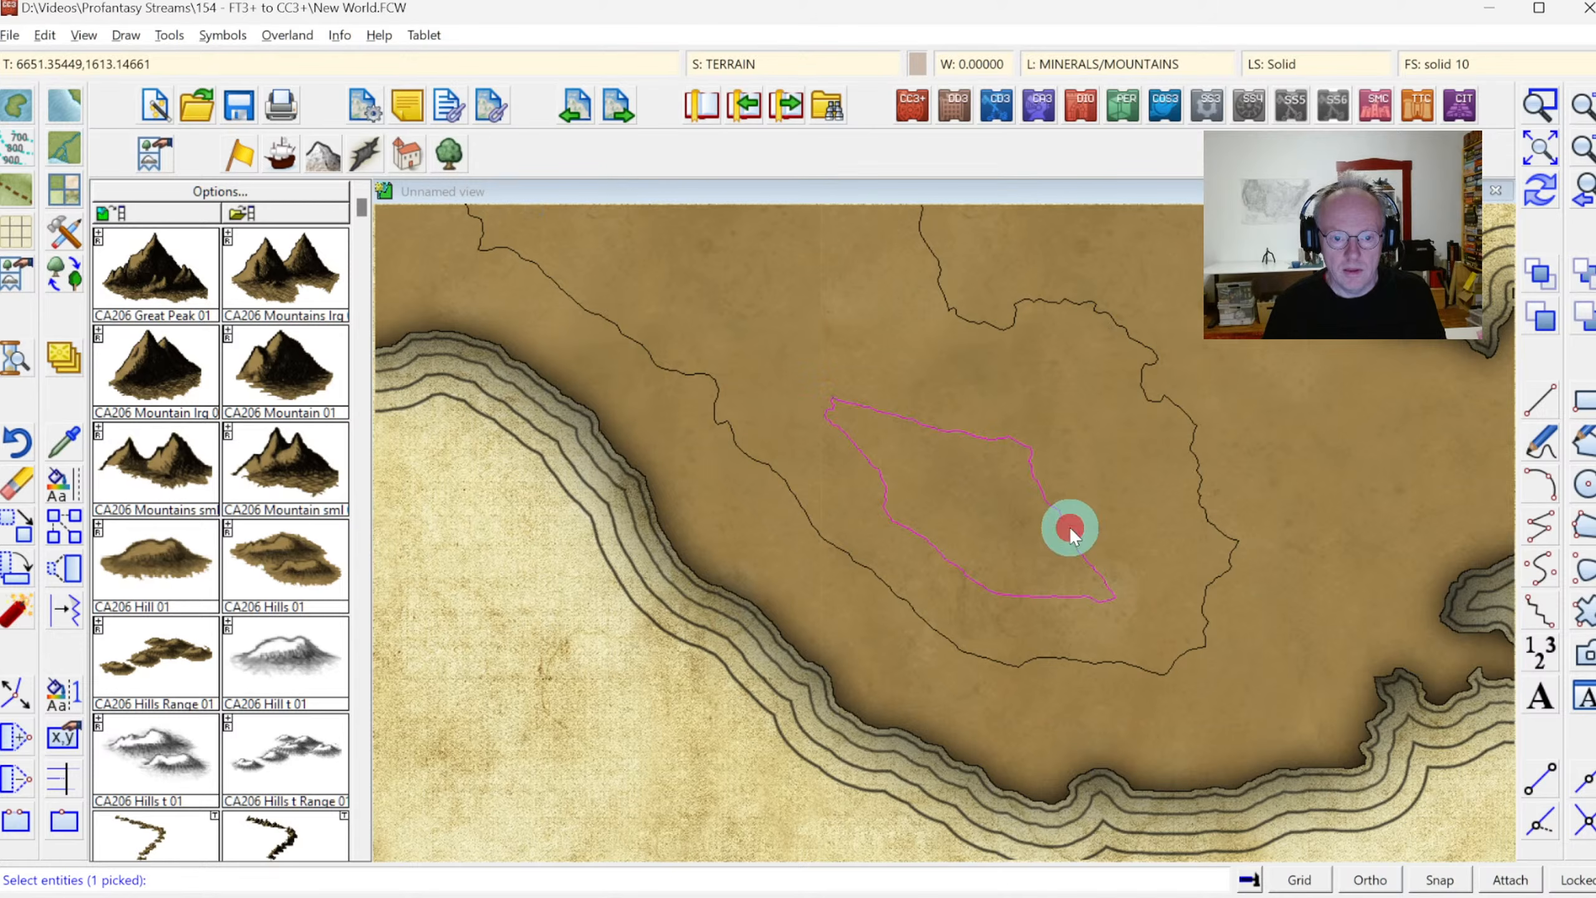
right_click(823, 289)
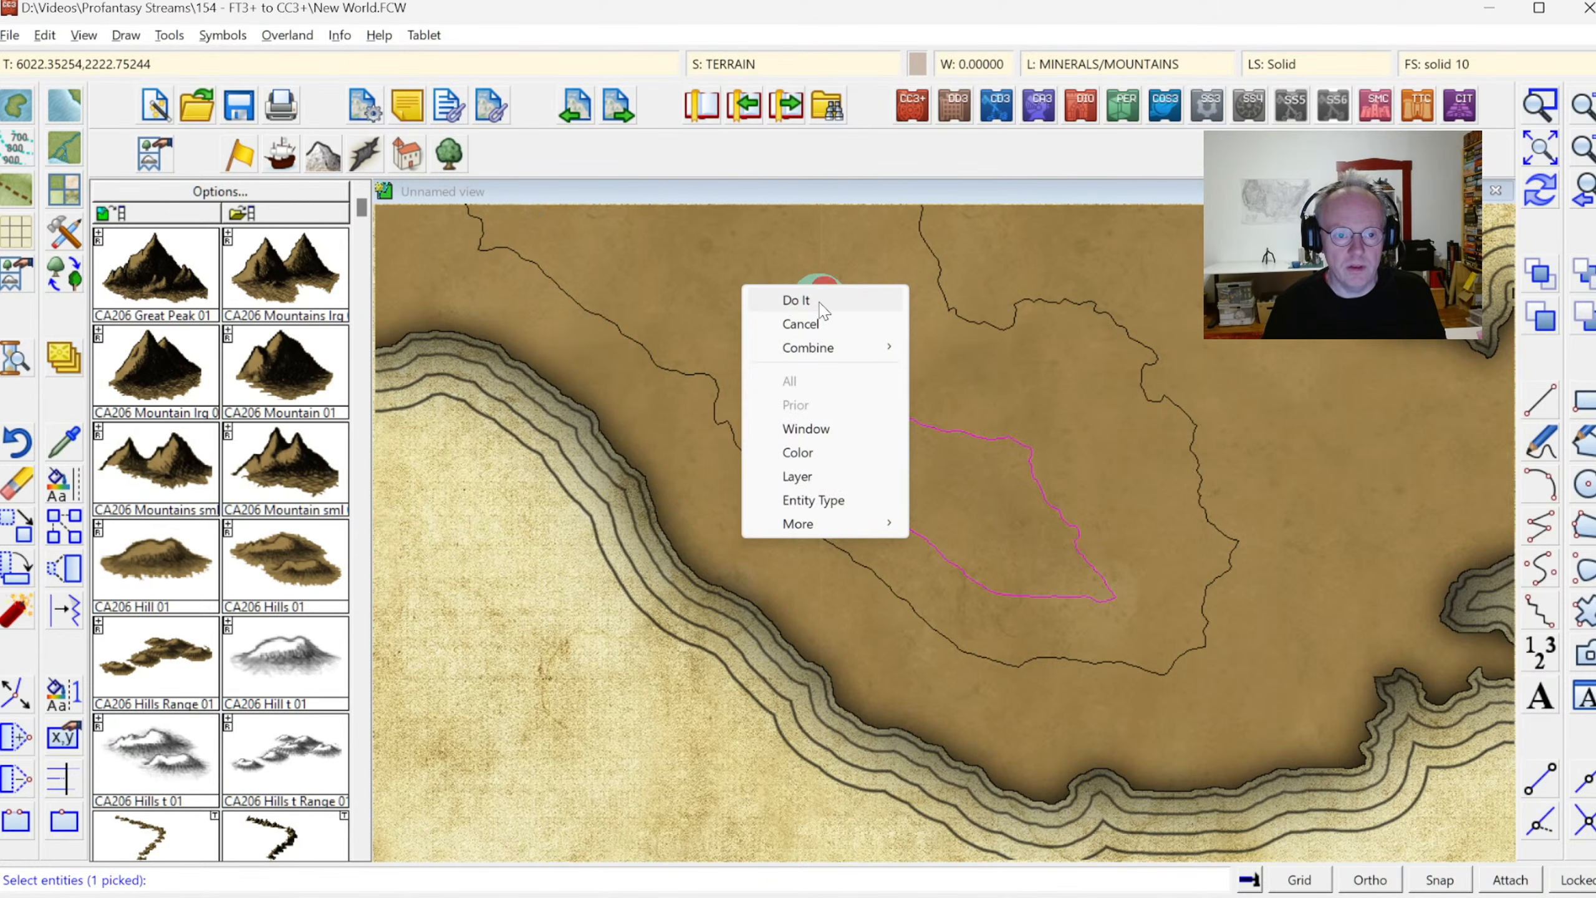
left_click(796, 300)
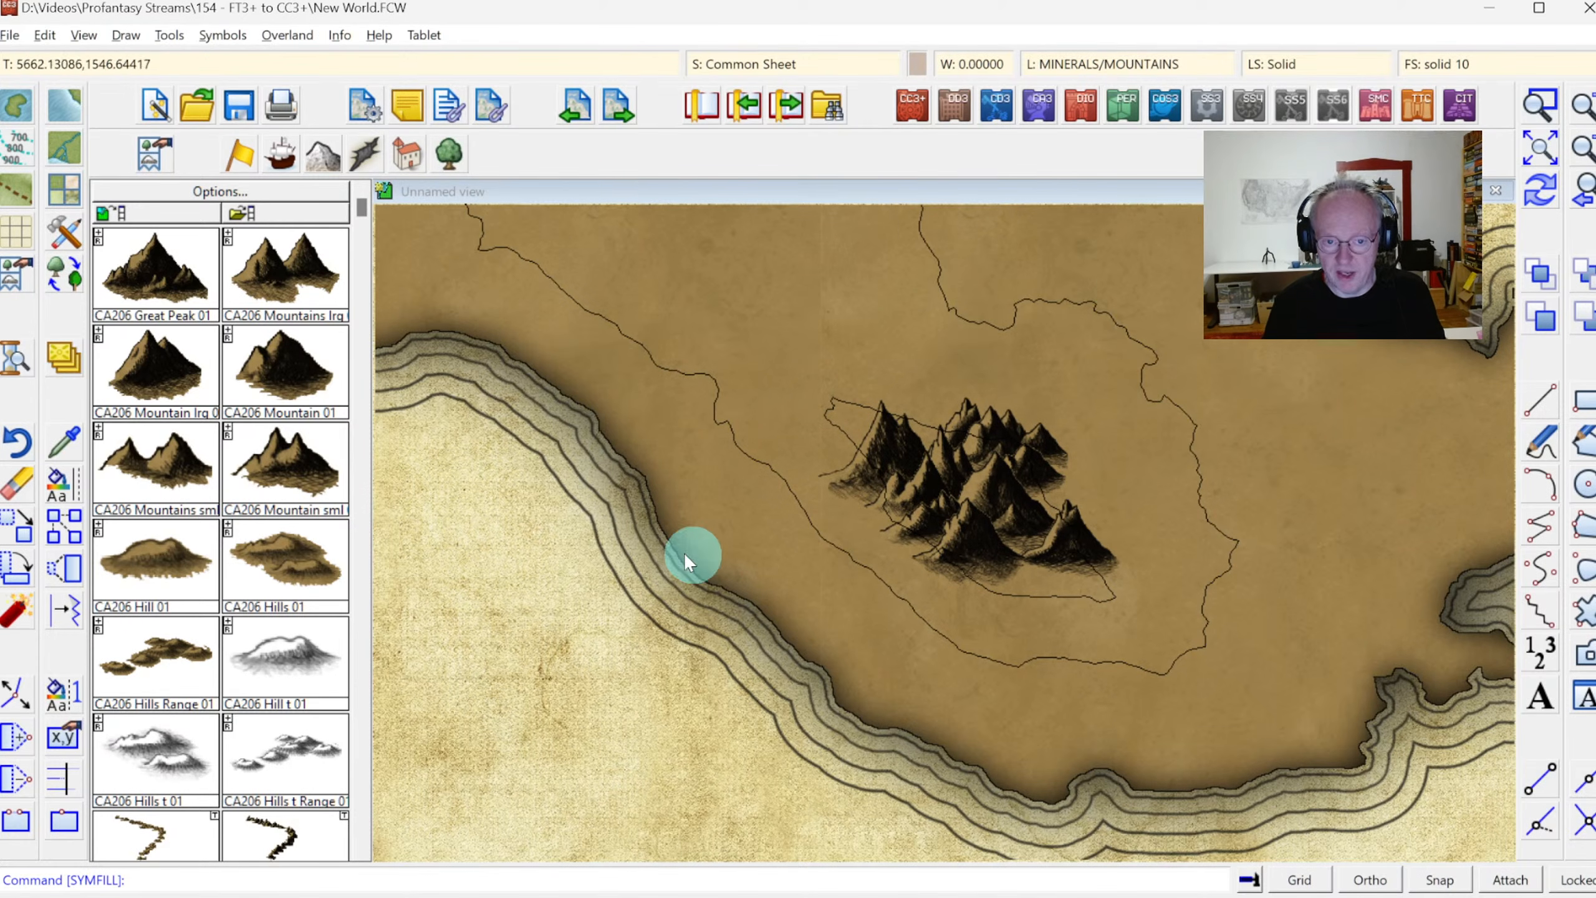
left_click(1588, 157)
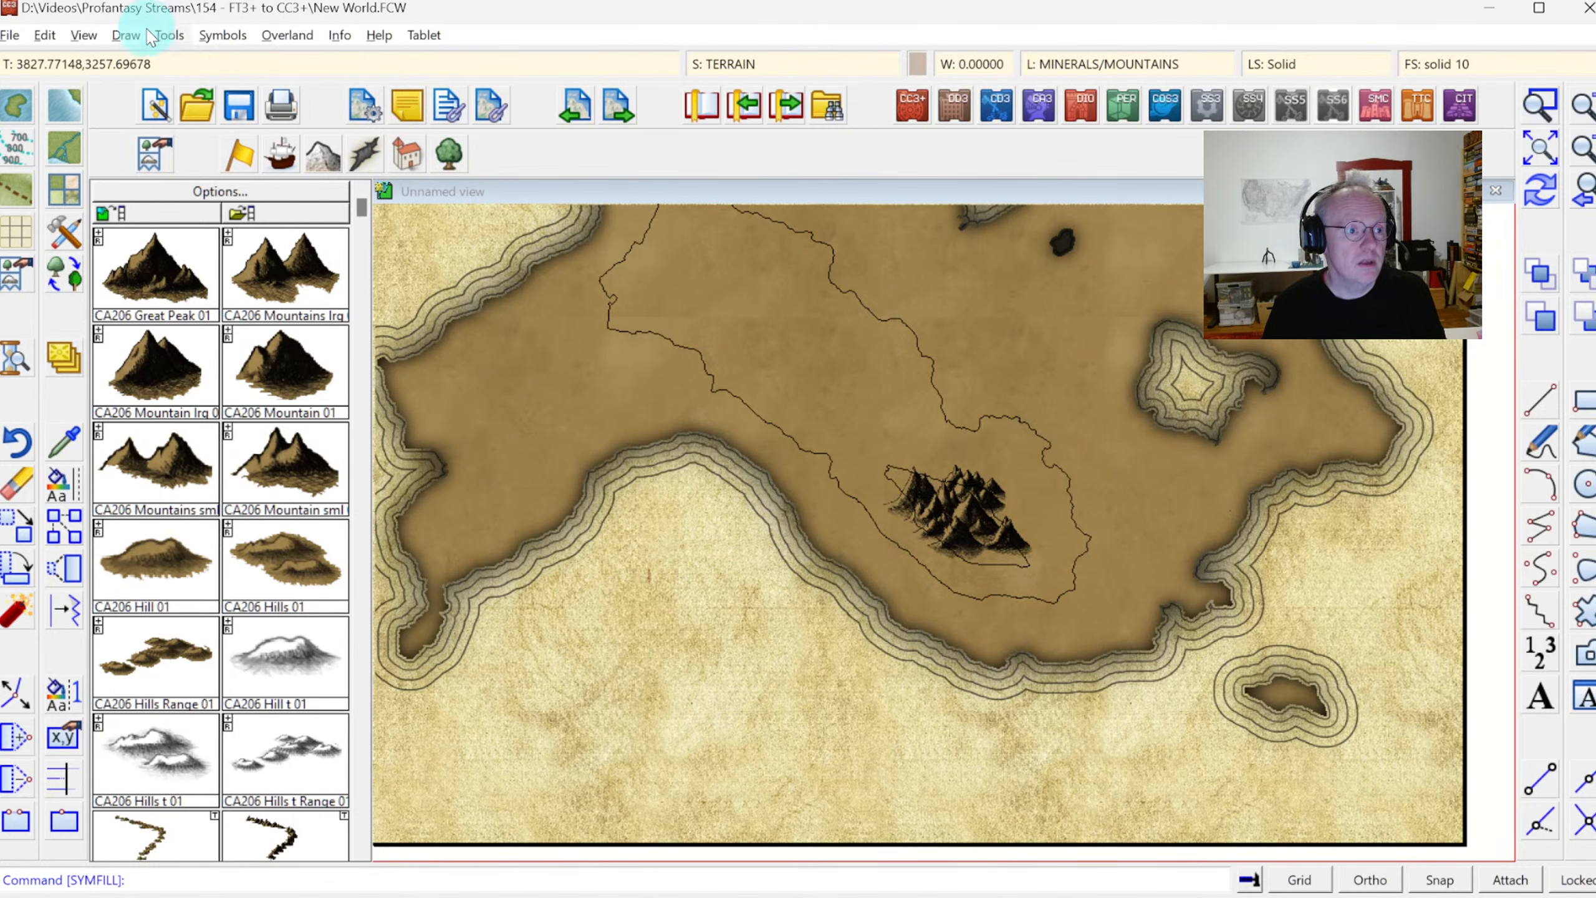
left_click(123, 34)
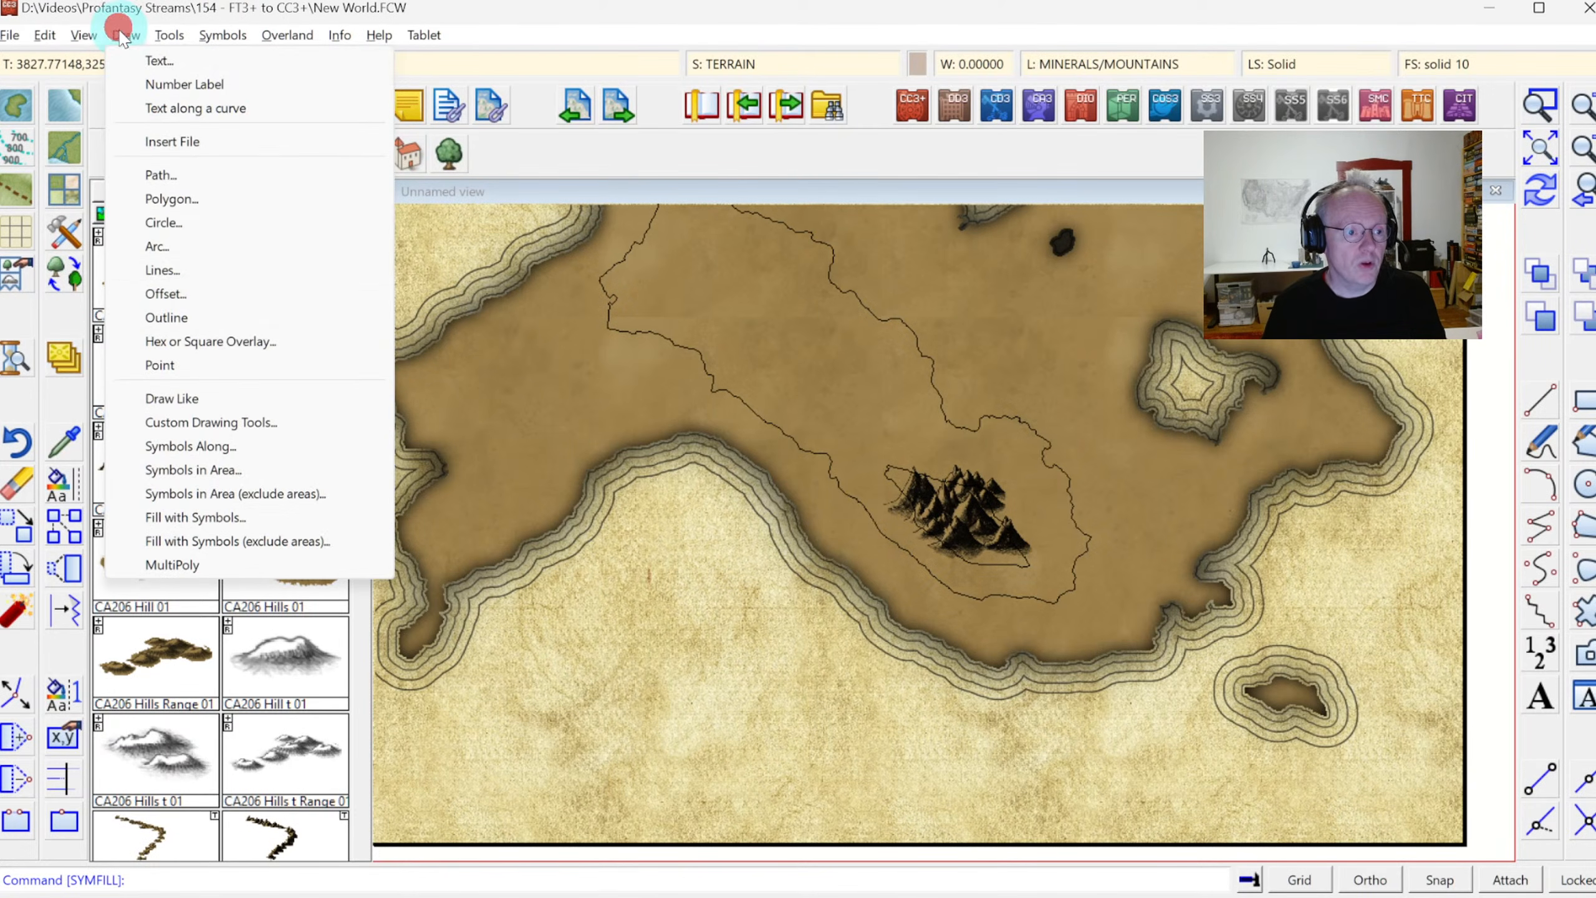
left_click(197, 469)
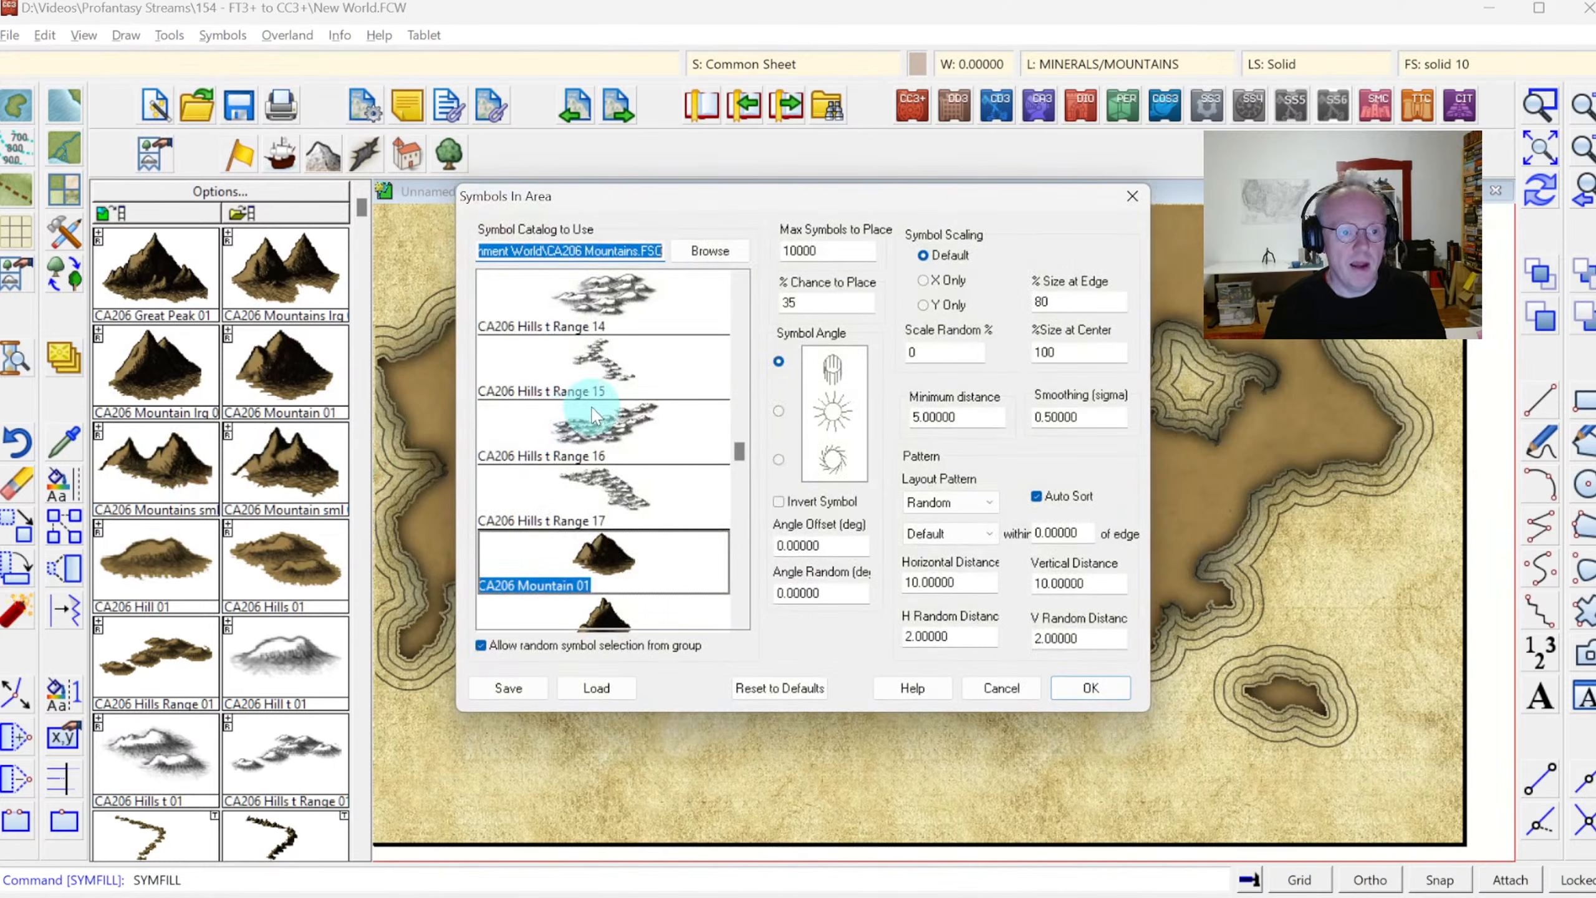
left_click(708, 251)
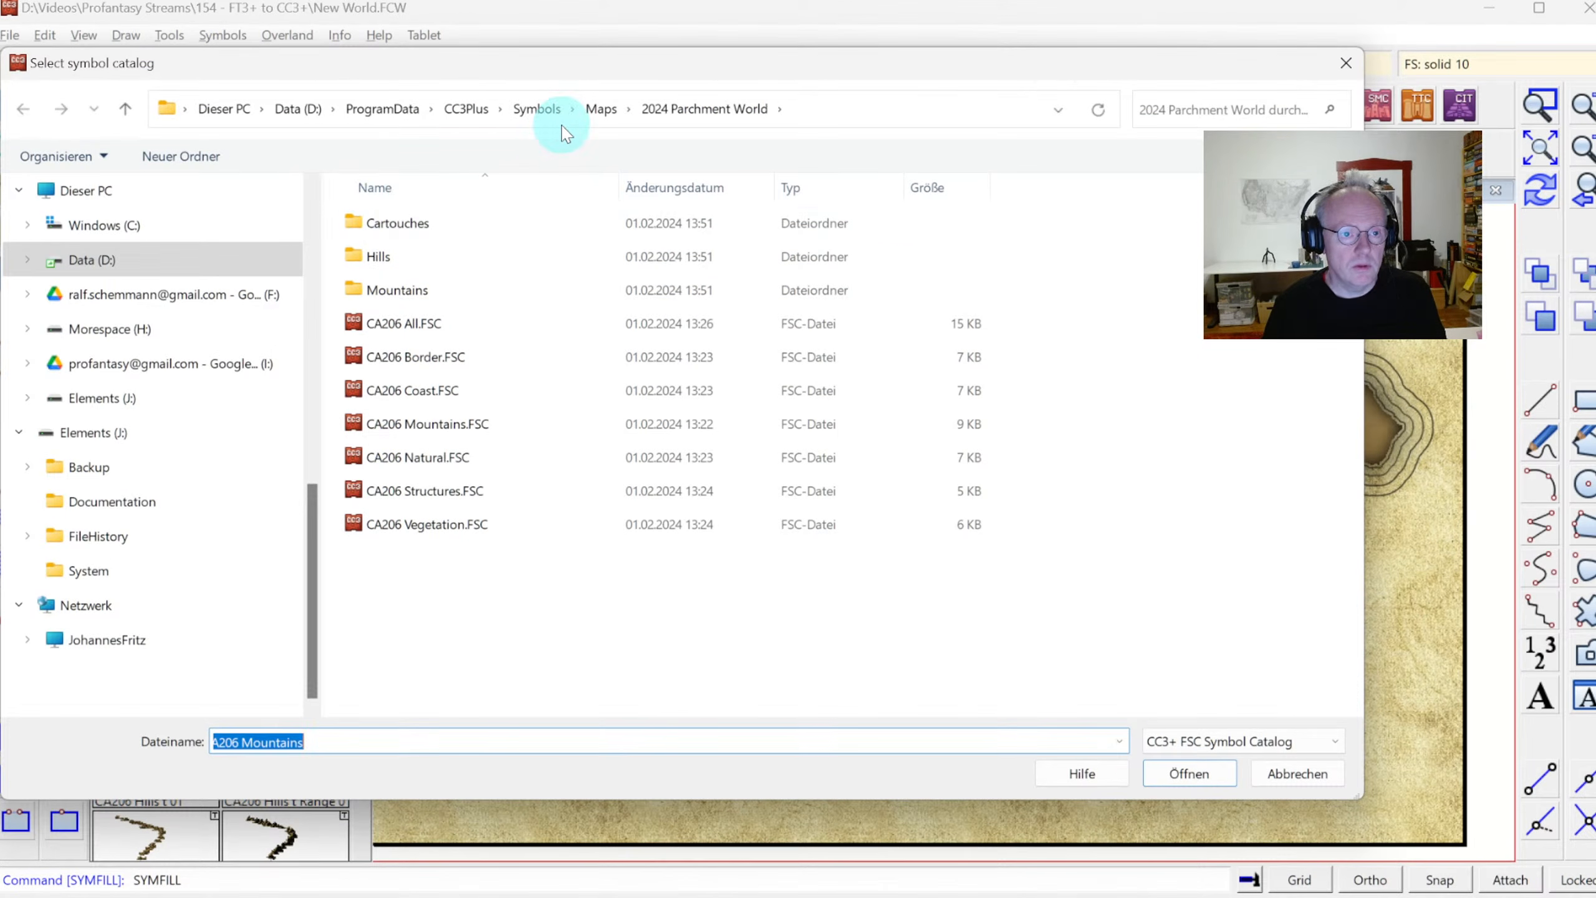
left_click(467, 111)
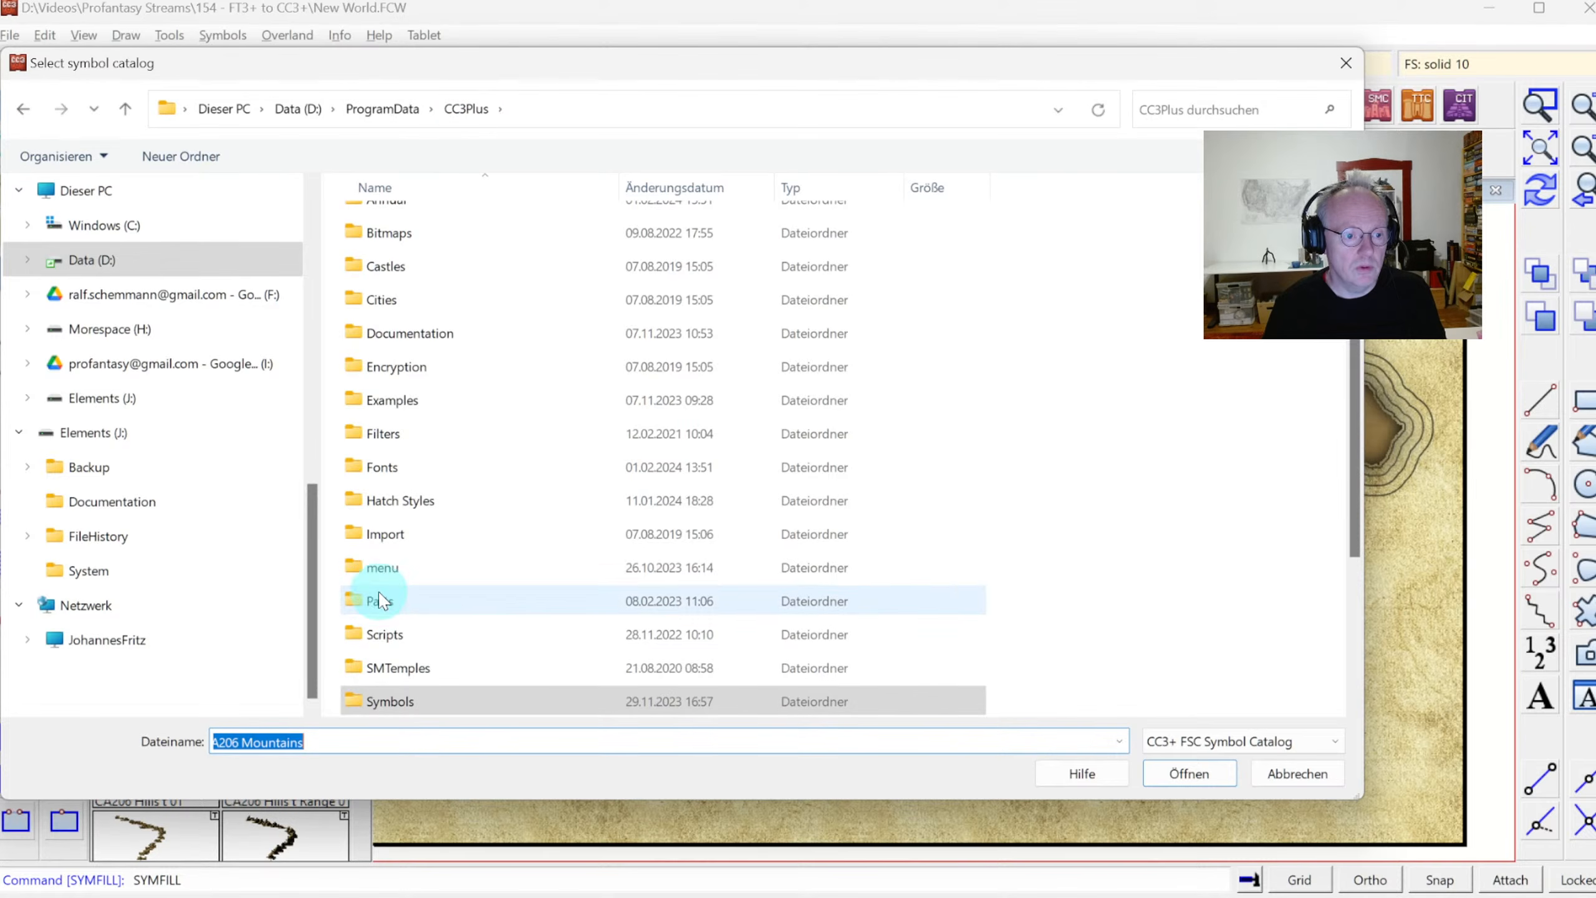
scroll(396, 629, "down", 2)
double_click(414, 533)
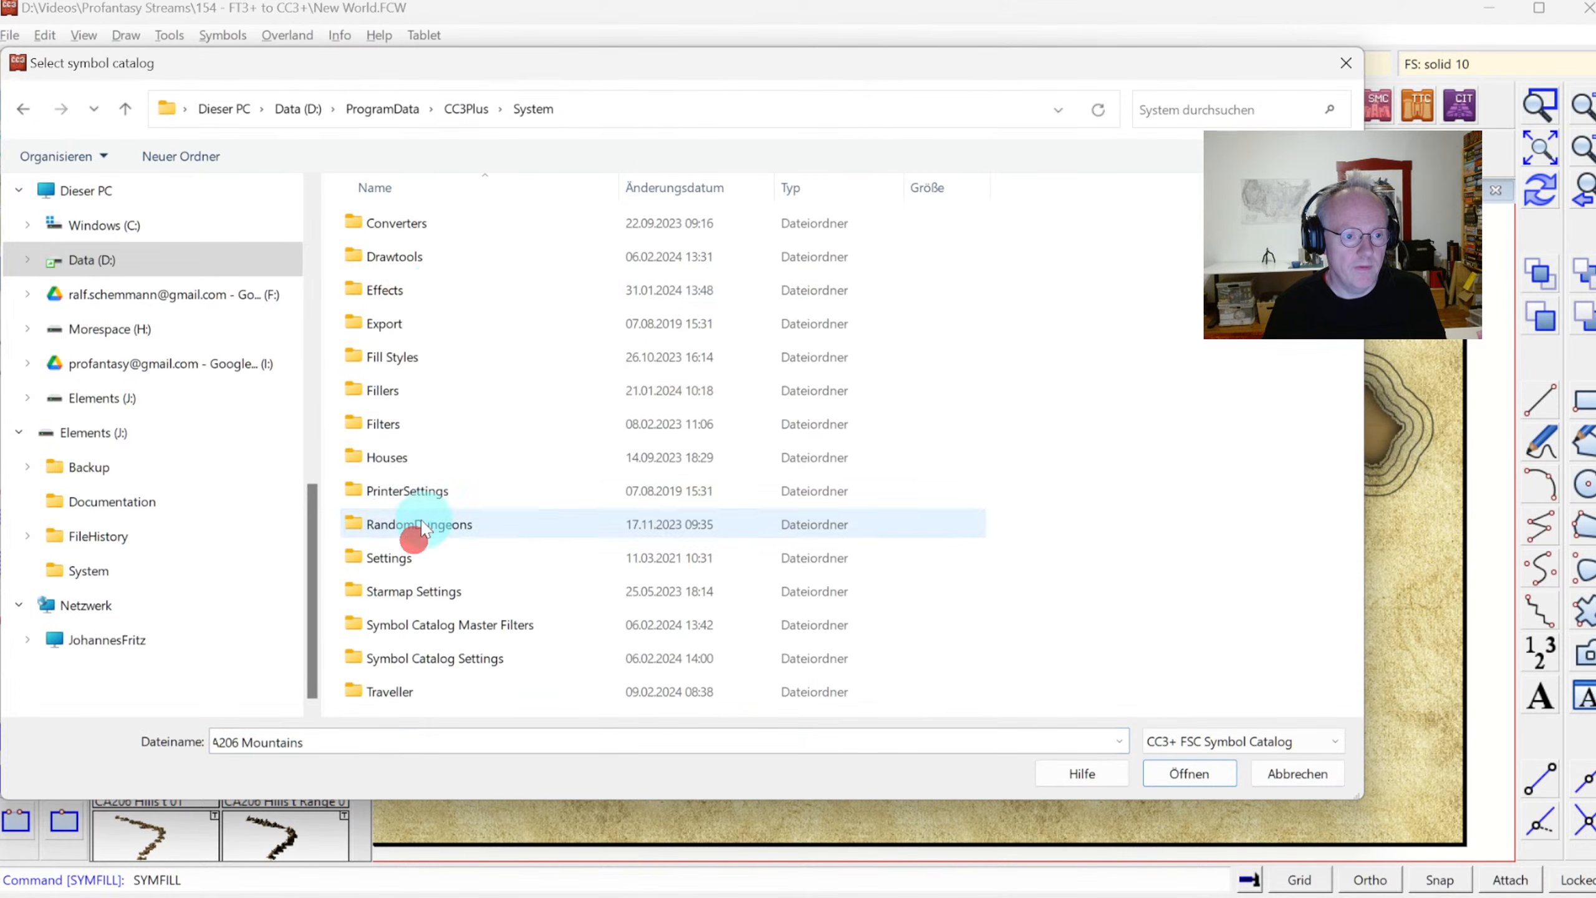
double_click(413, 390)
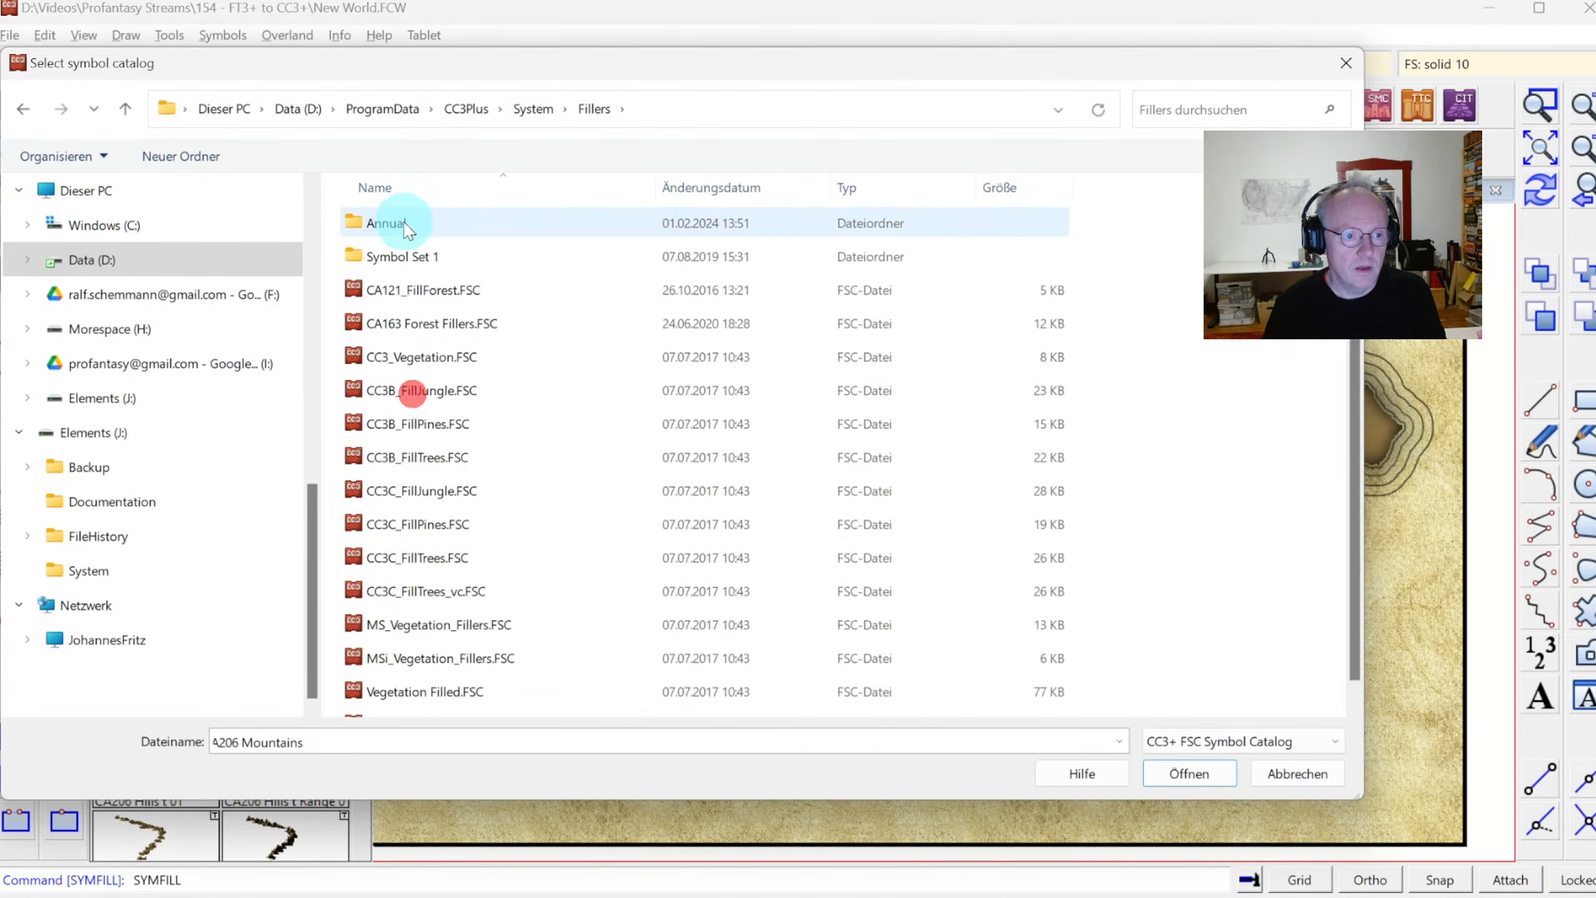
double_click(402, 225)
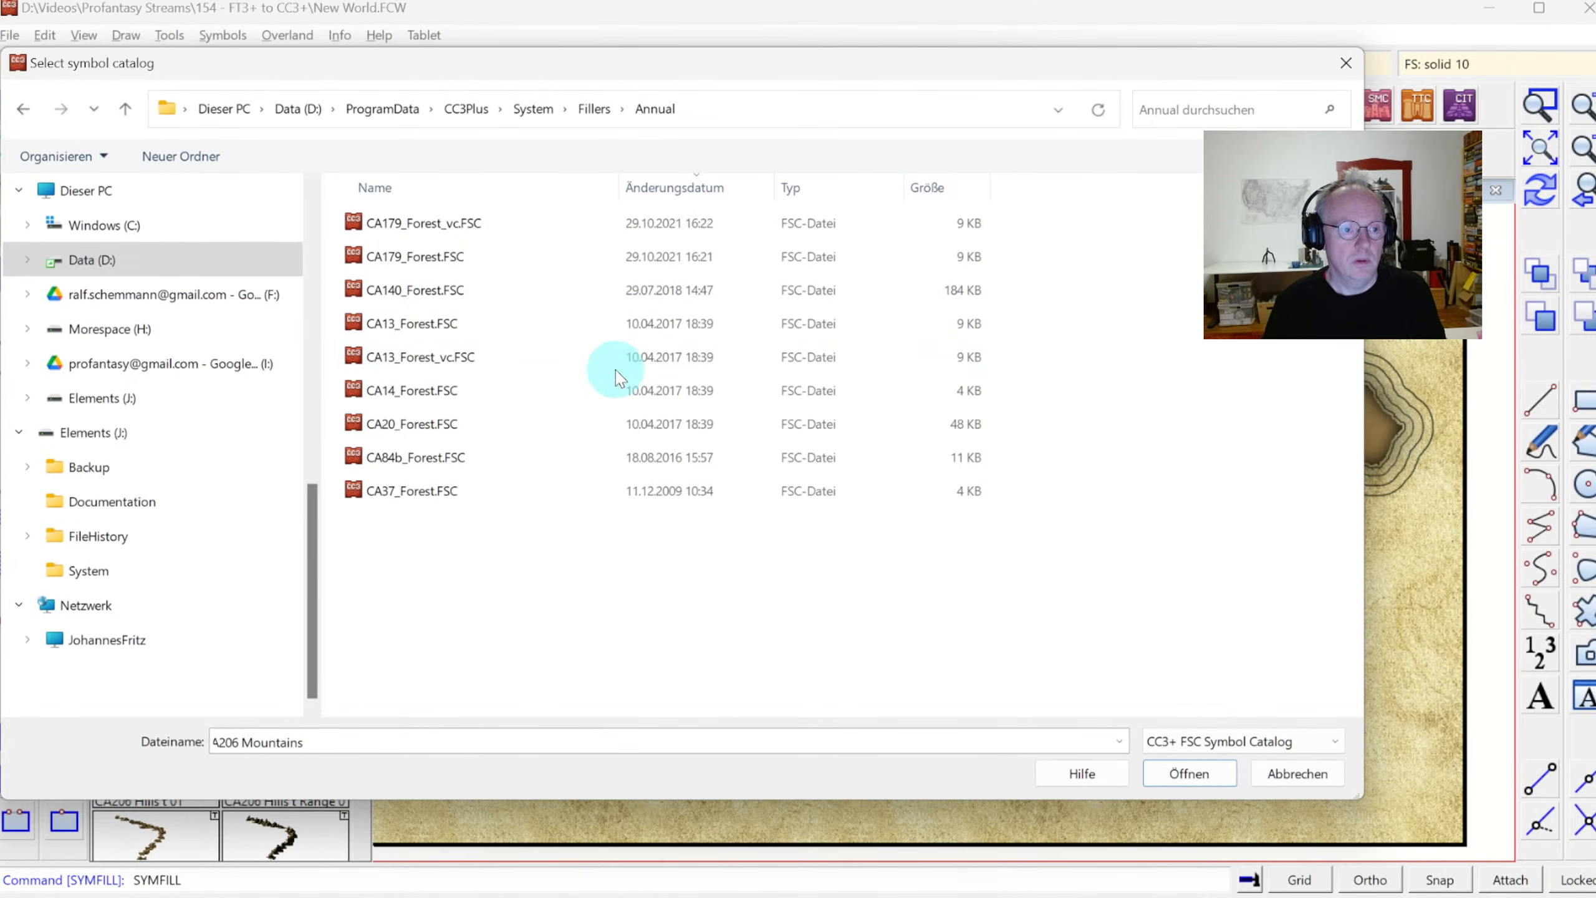
left_click(594, 110)
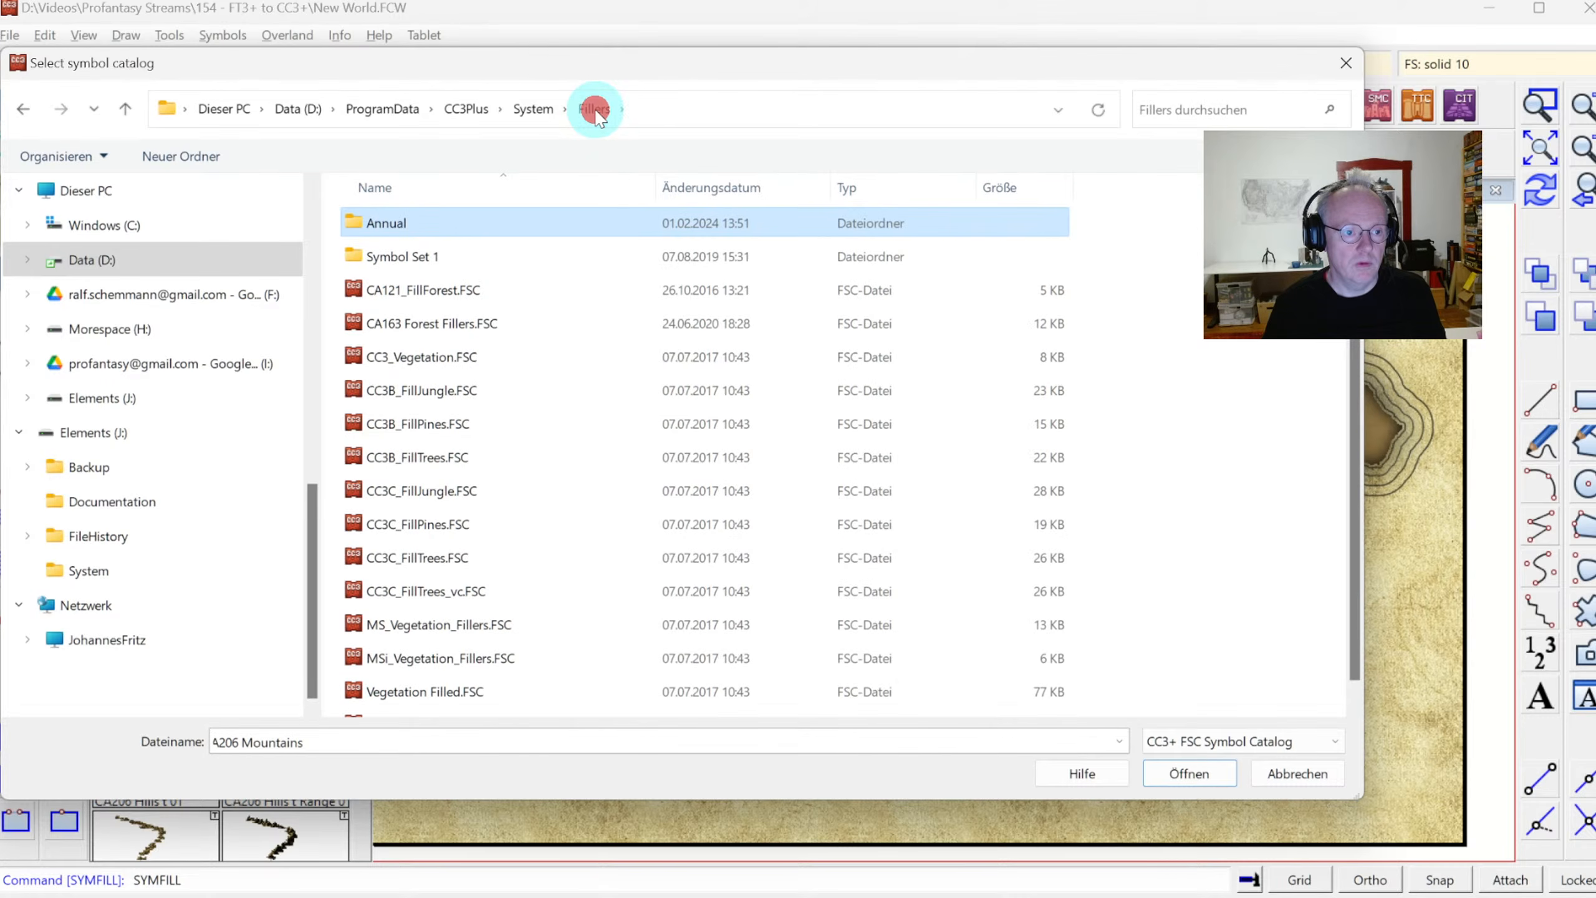
left_click(540, 111)
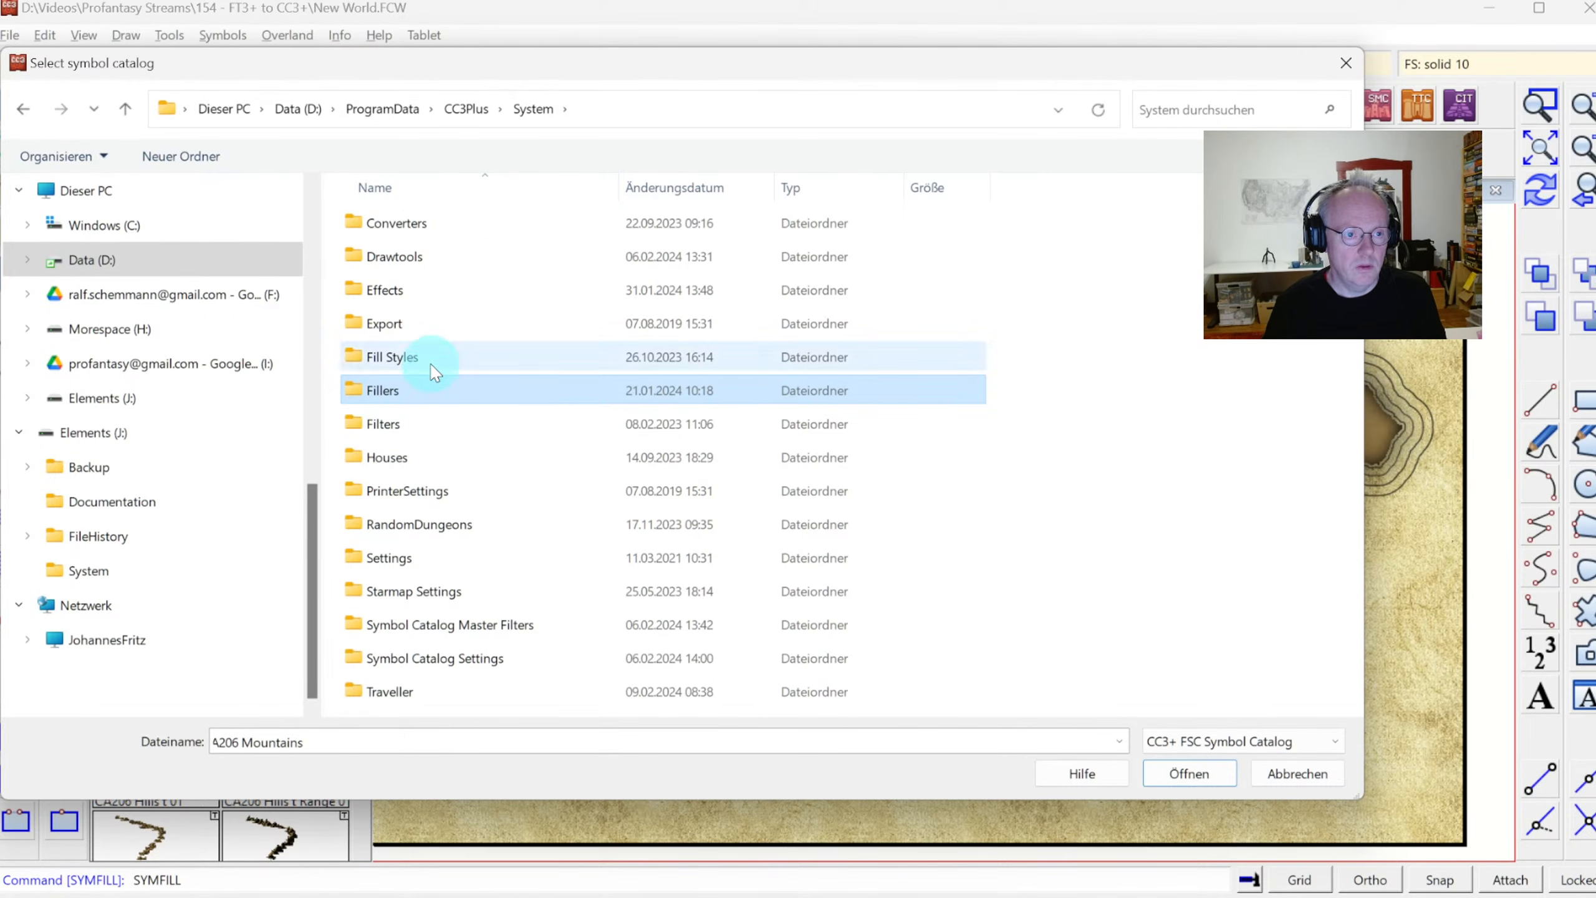
double_click(393, 393)
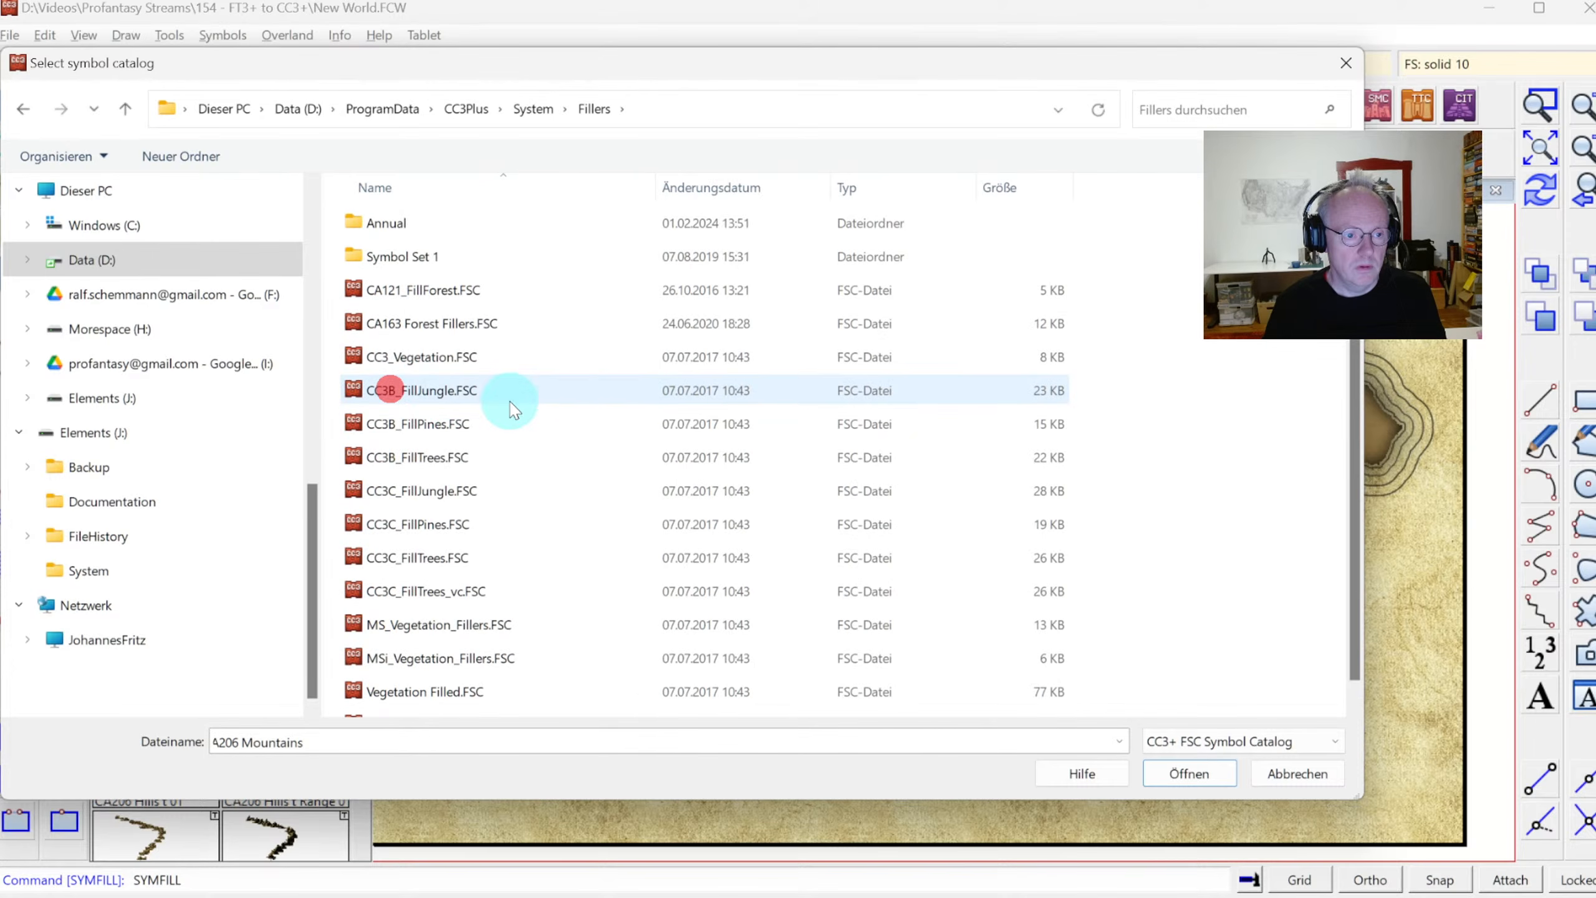
double_click(433, 225)
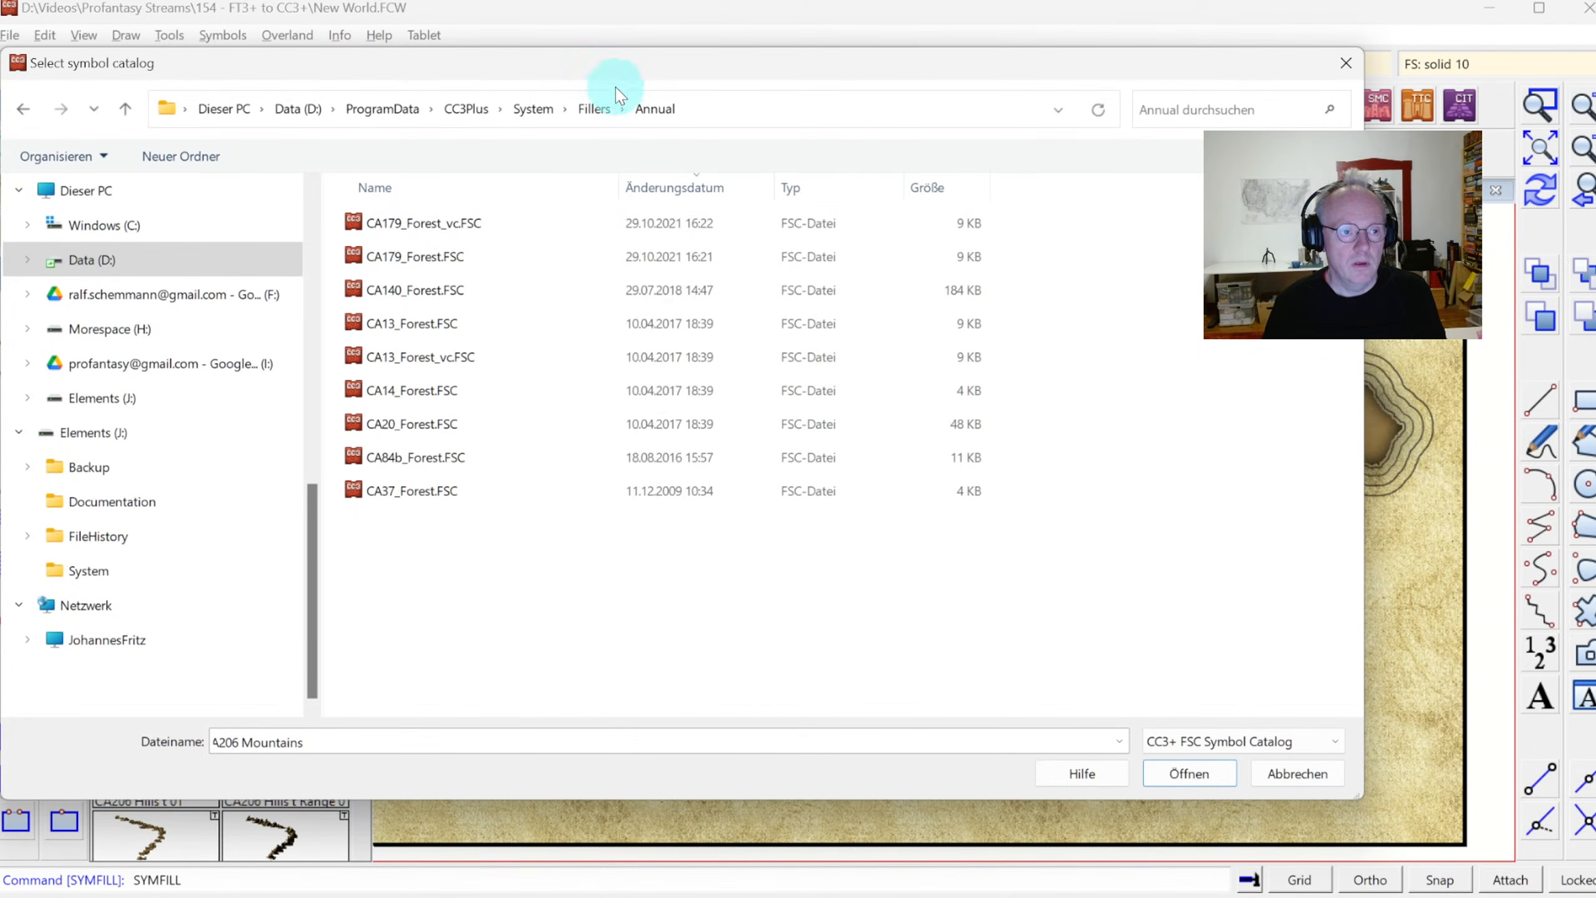
left_click(402, 111)
double_click(403, 256)
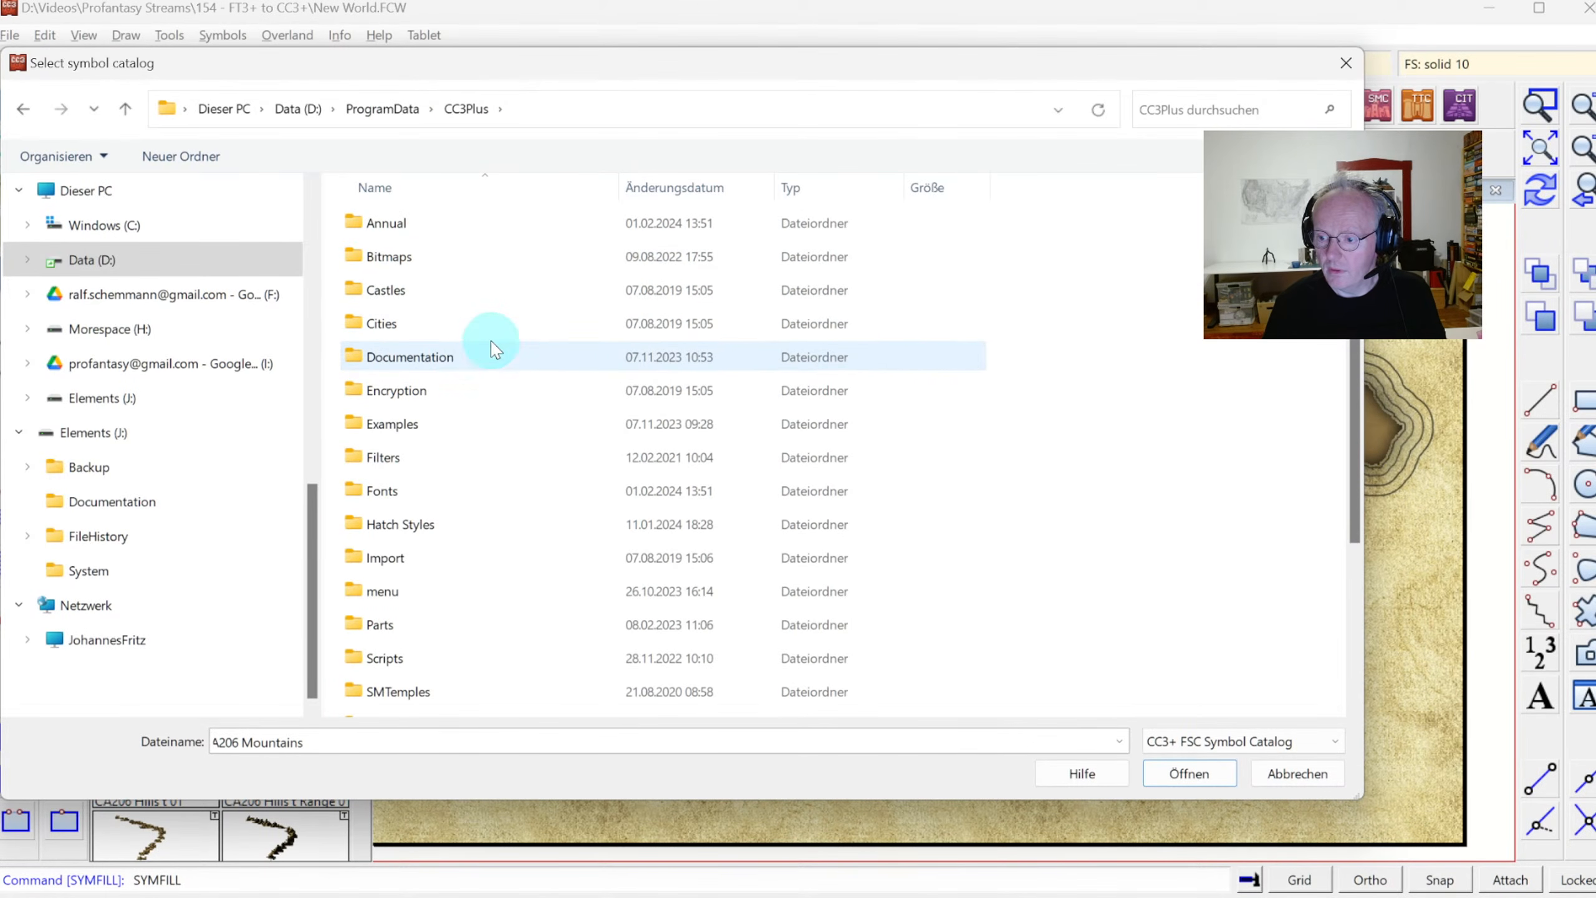
left_click(415, 222)
scroll(418, 572, "down", 3)
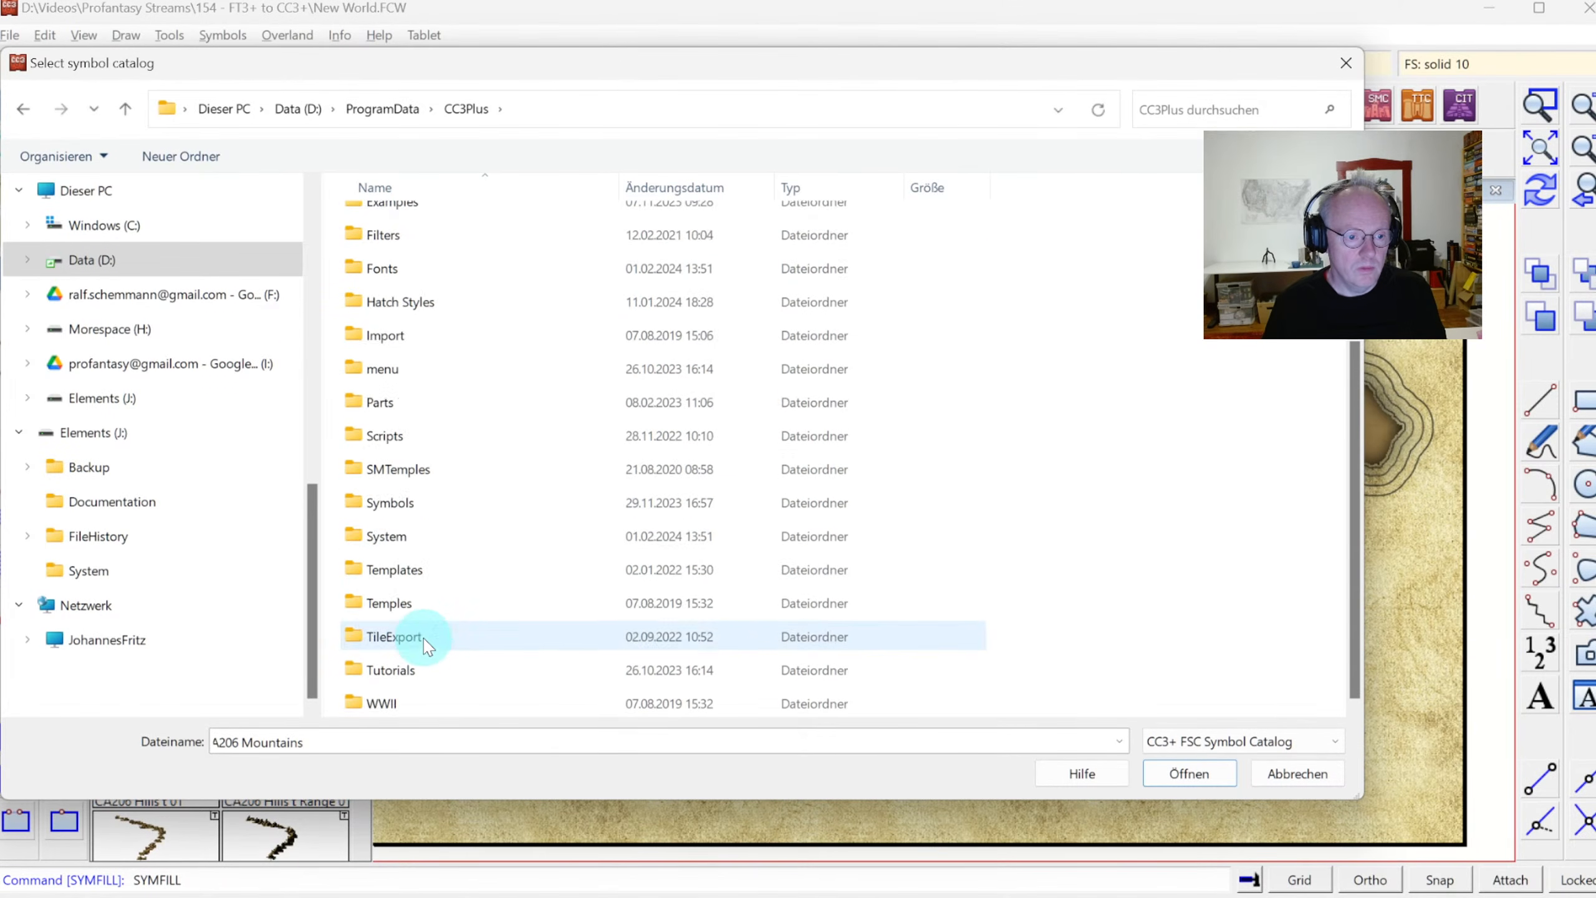
double_click(403, 528)
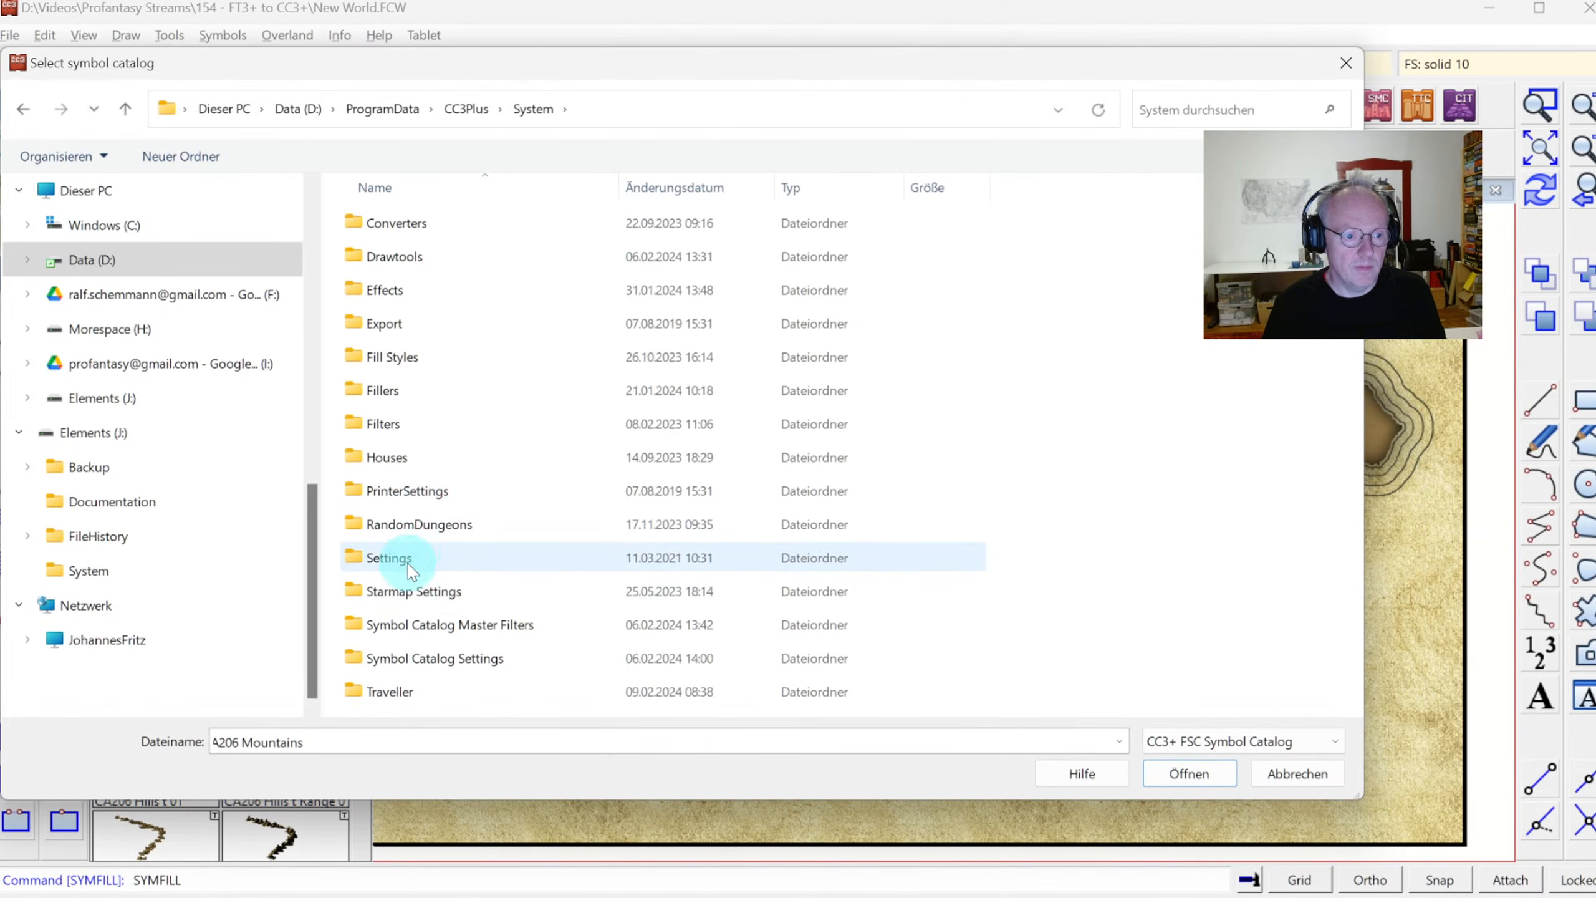
double_click(403, 392)
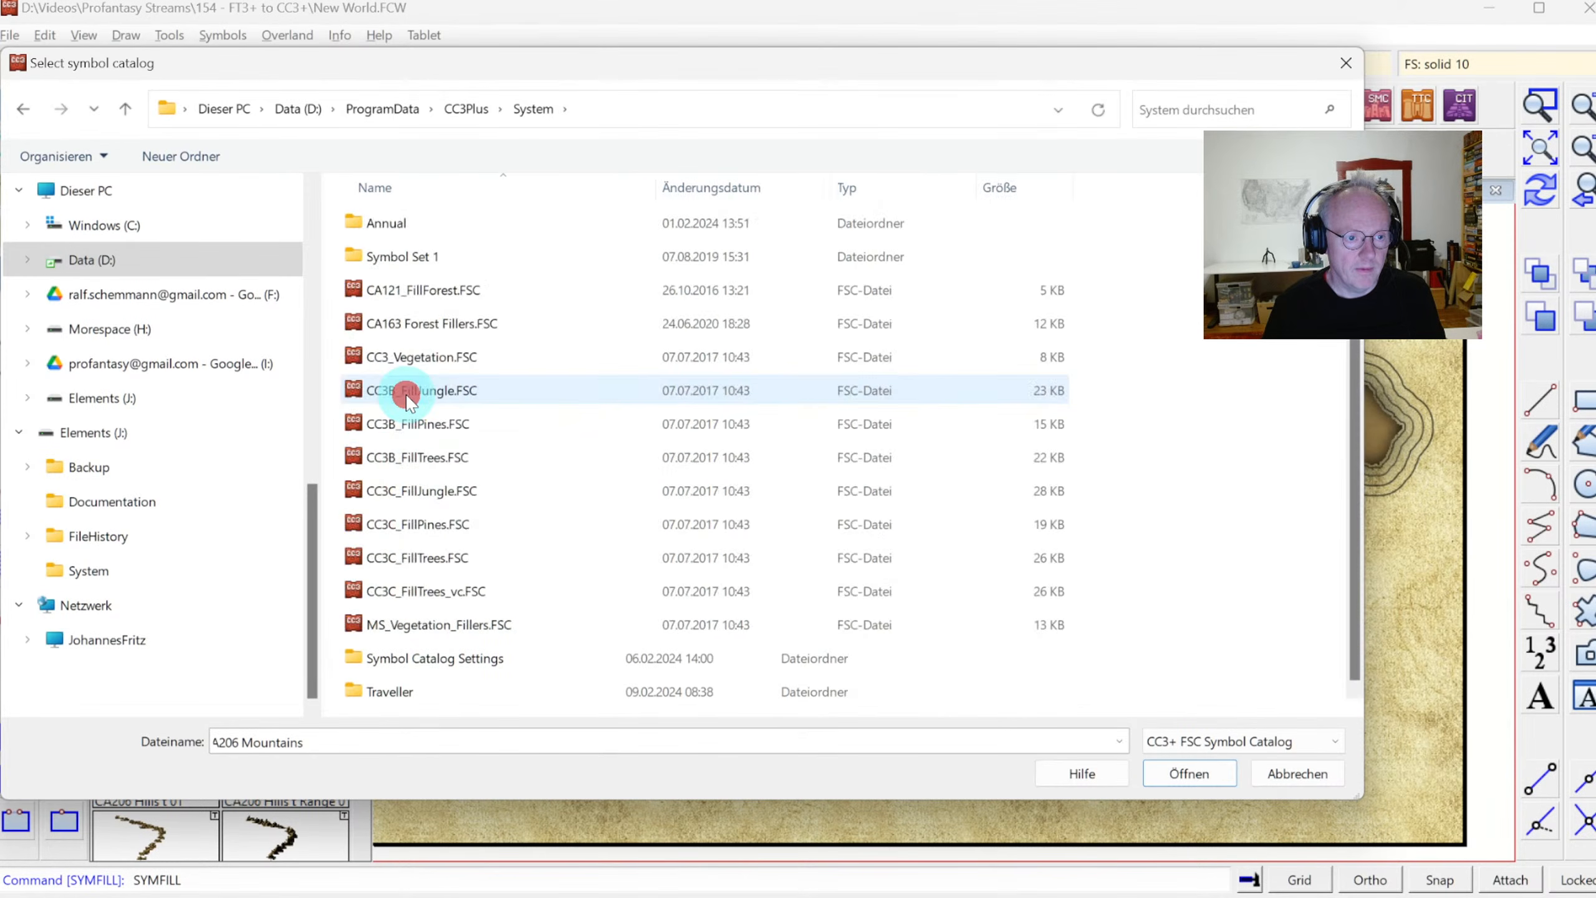
double_click(446, 226)
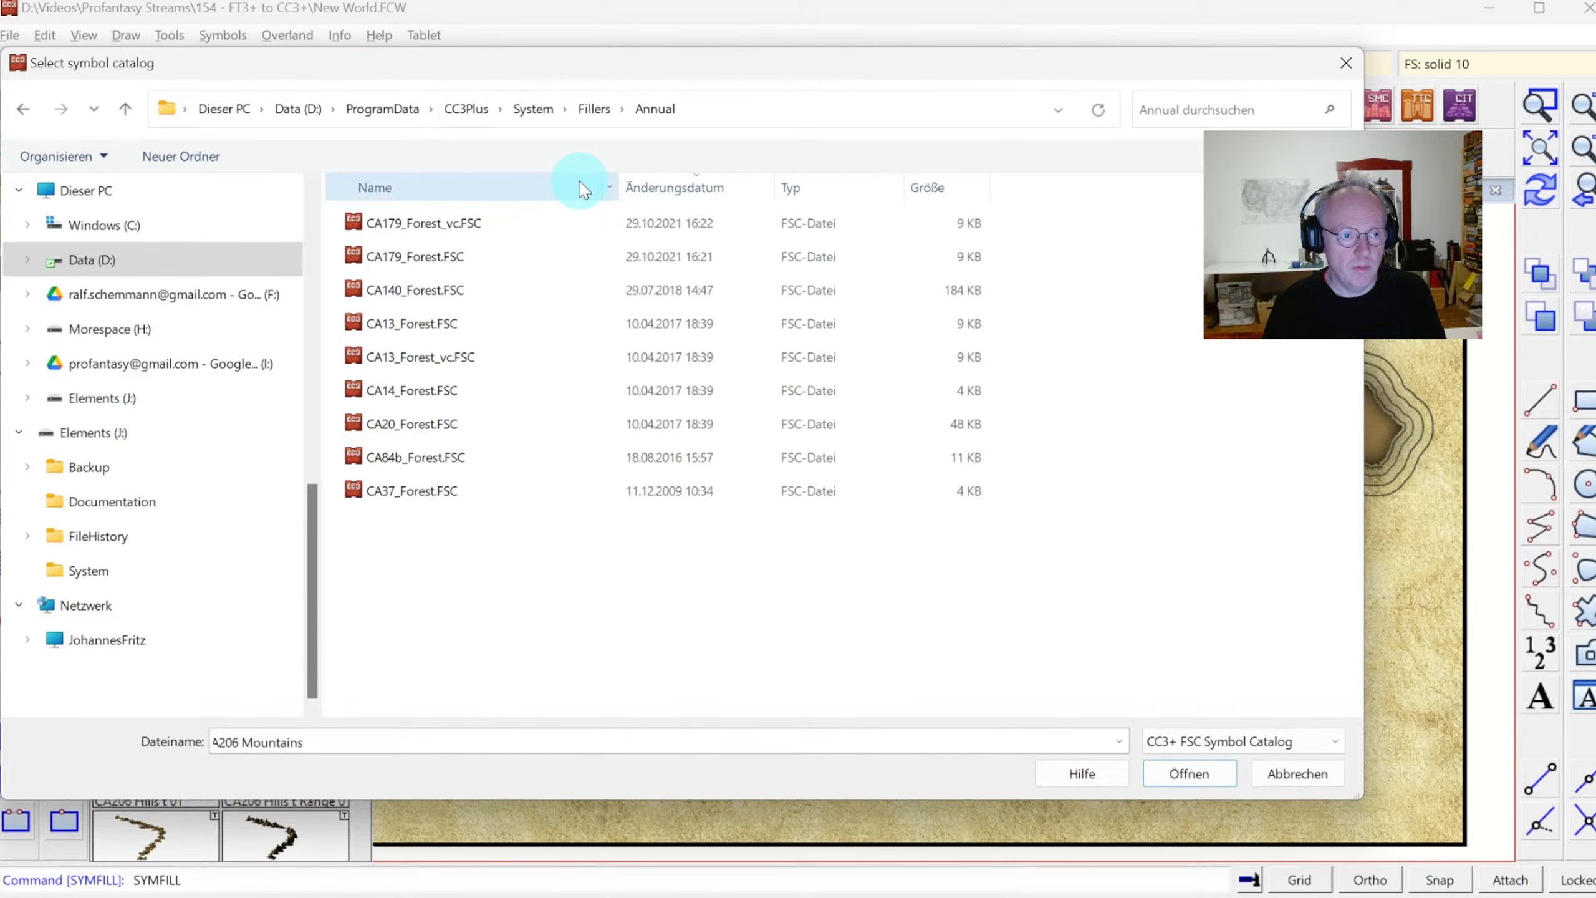
left_click(385, 110)
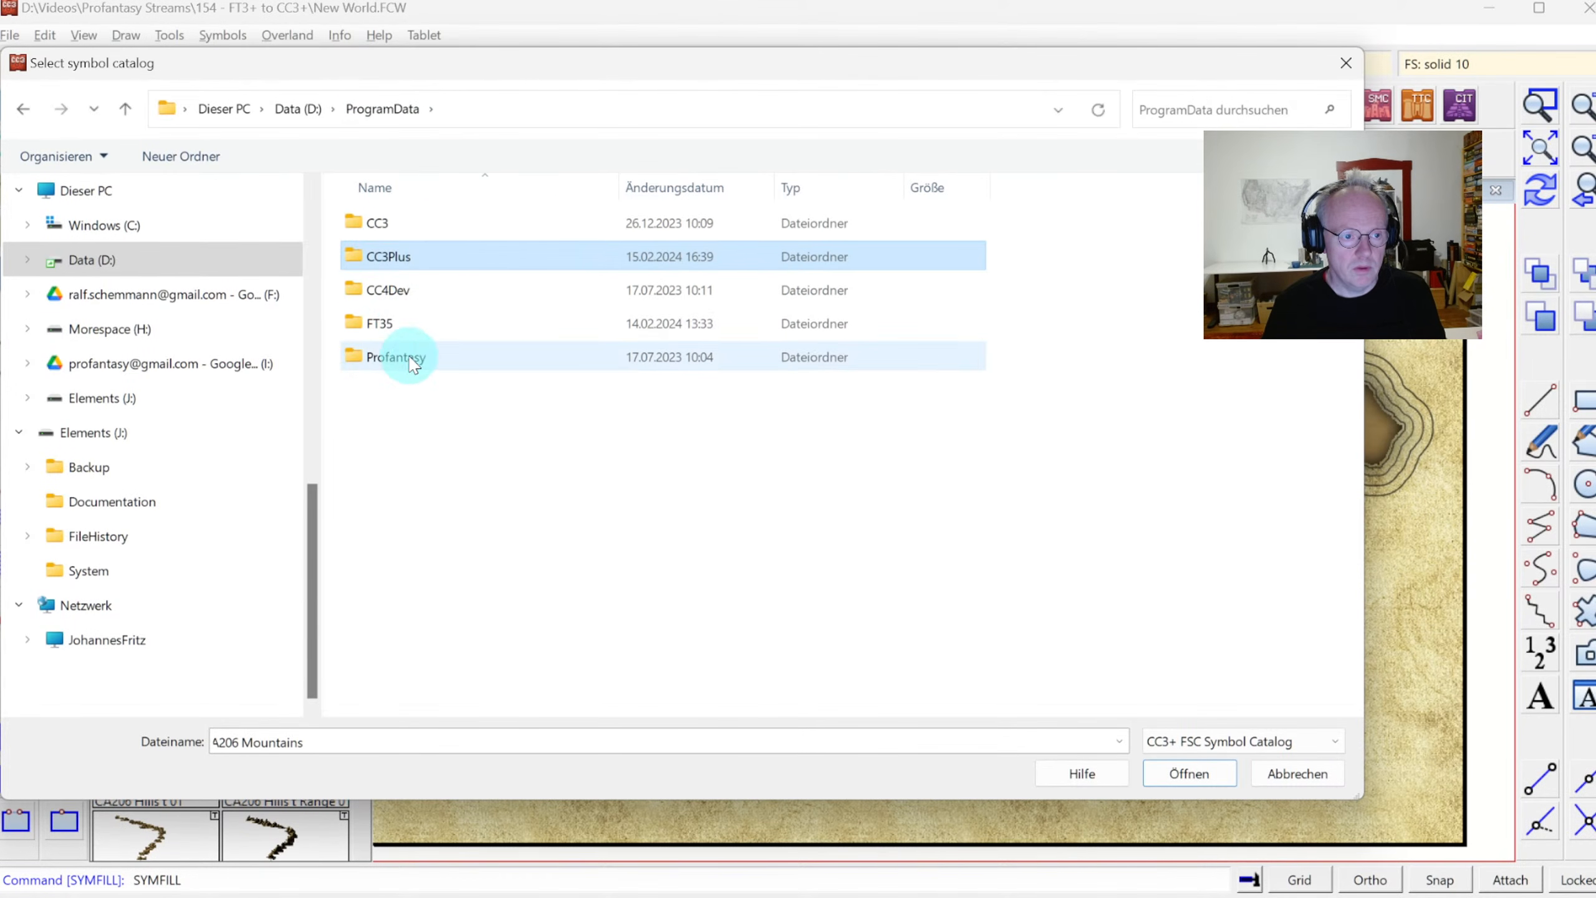
double_click(409, 358)
left_click(403, 109)
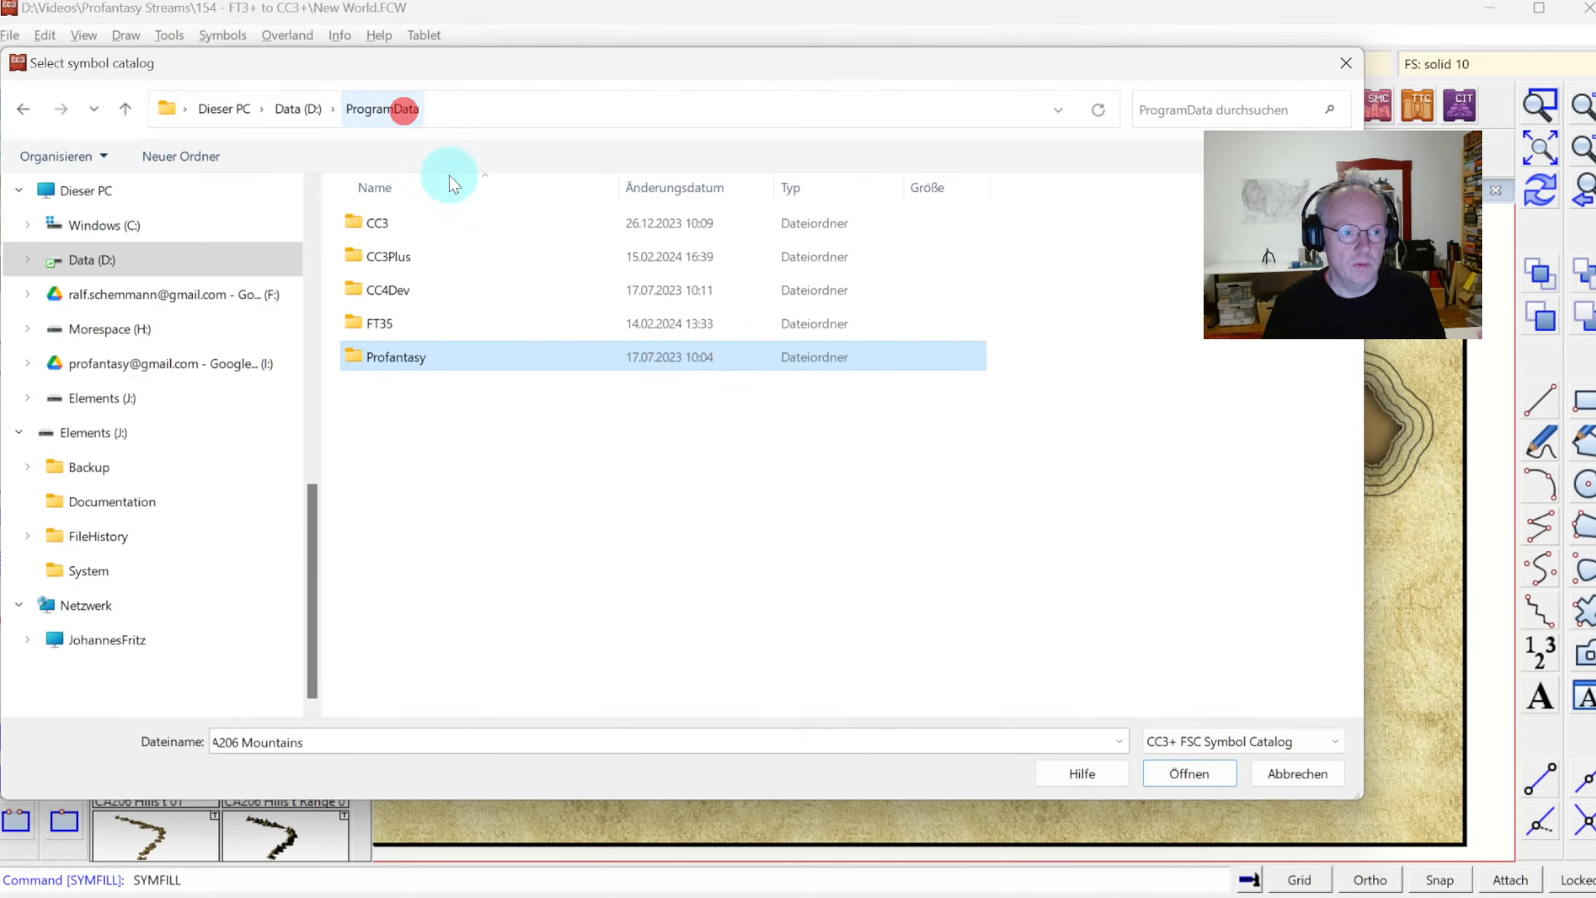
left_click(1294, 773)
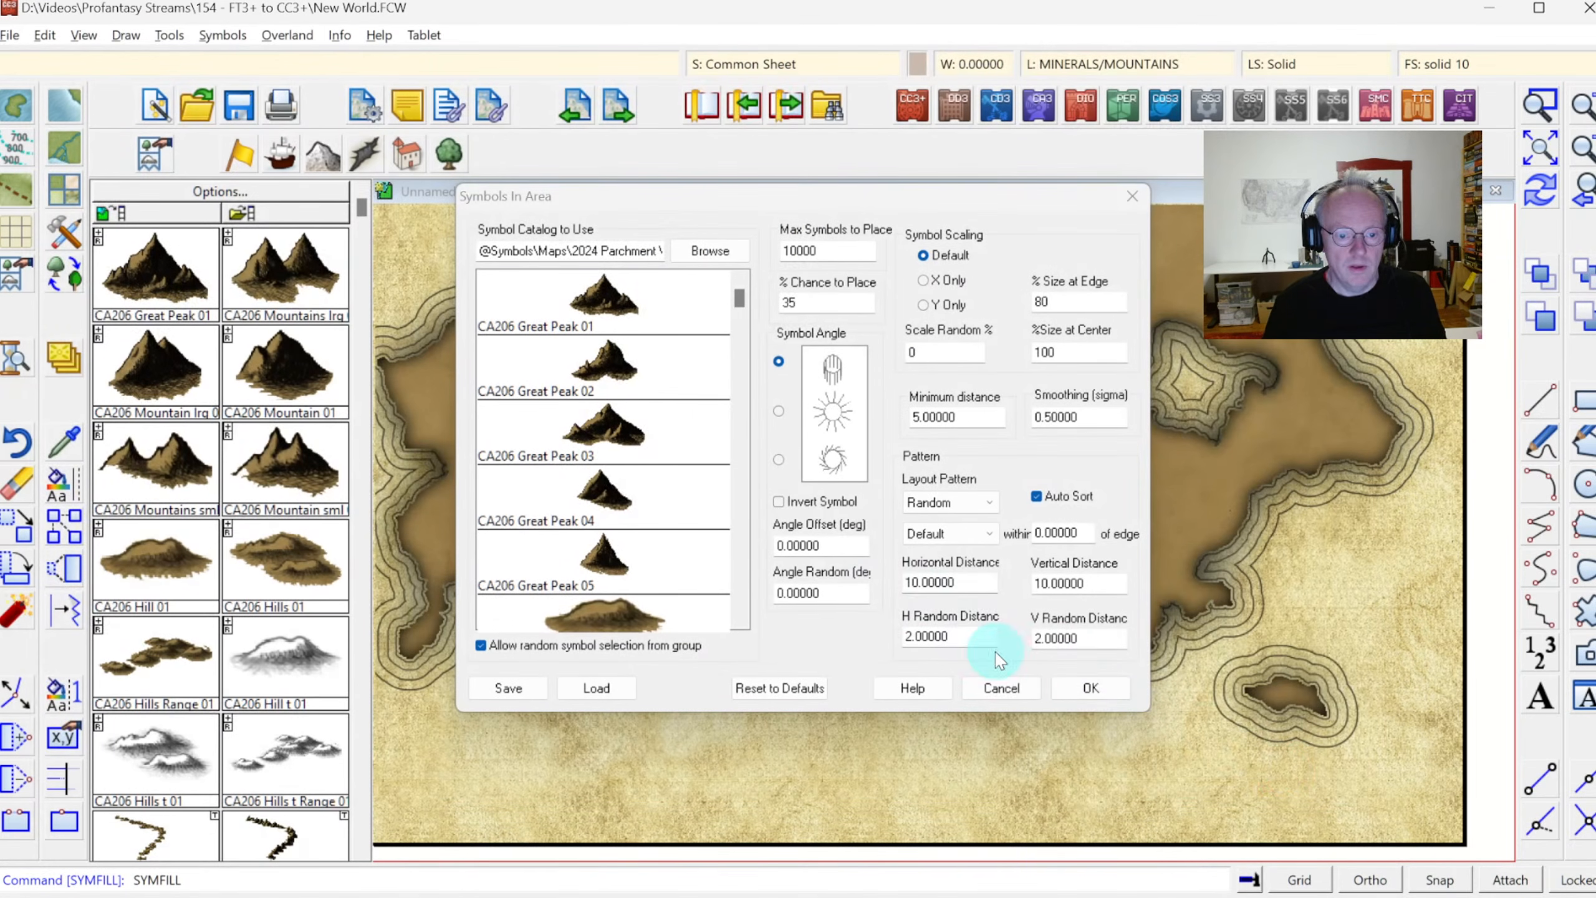
left_click(1133, 197)
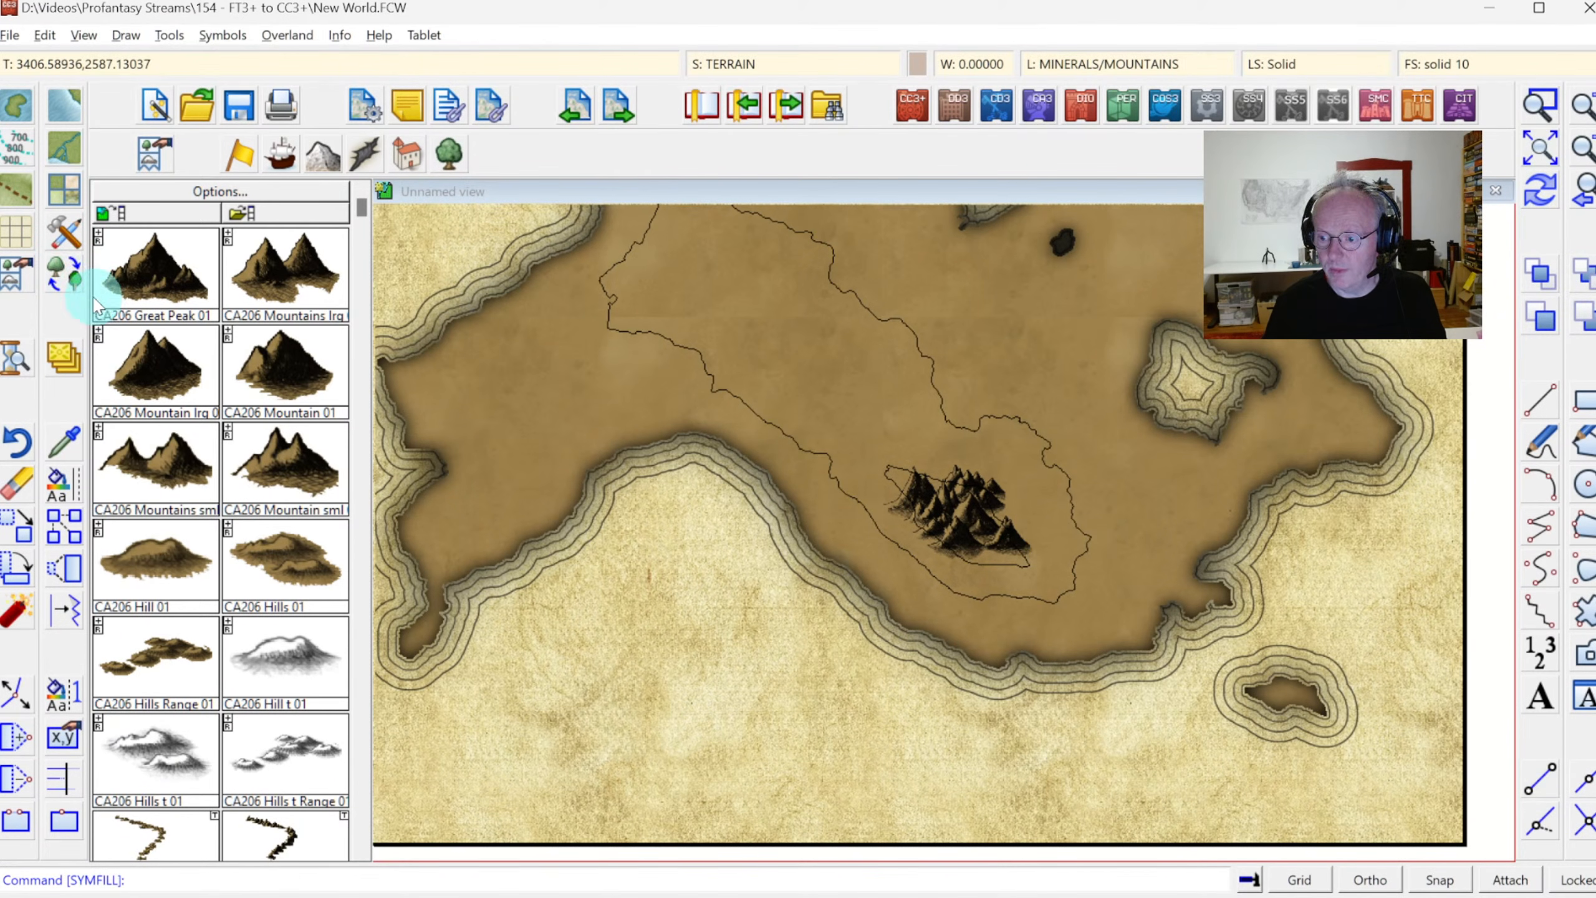
Draw a small Terrain Area, Hills polygon on the open land west of the large contour, and undo it
left_click(68, 231)
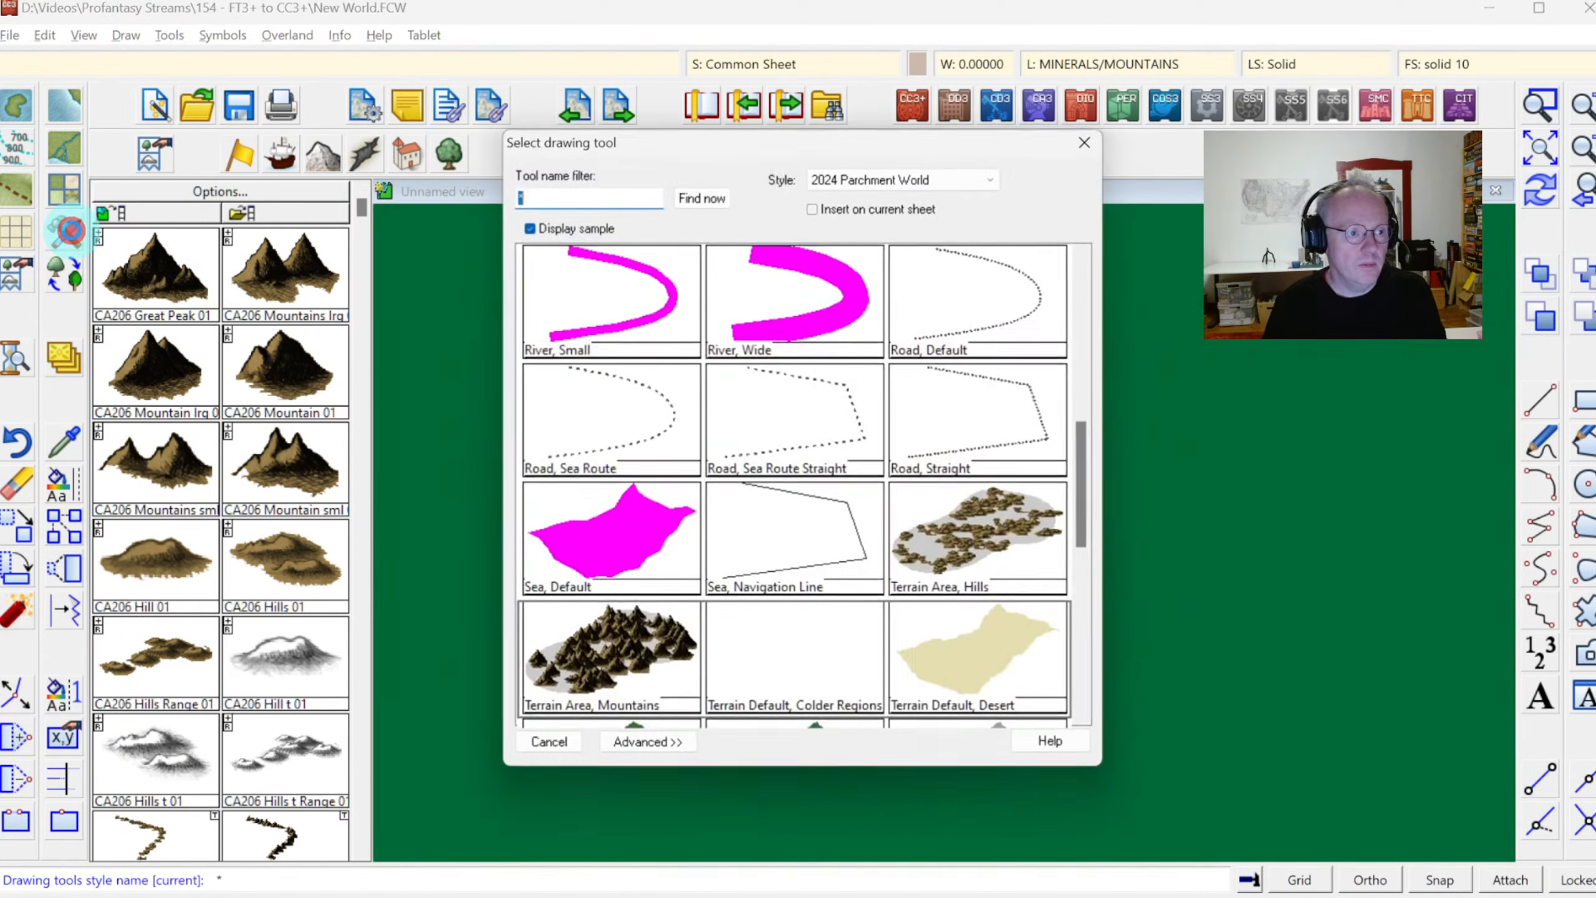
double_click(924, 533)
left_click(544, 368)
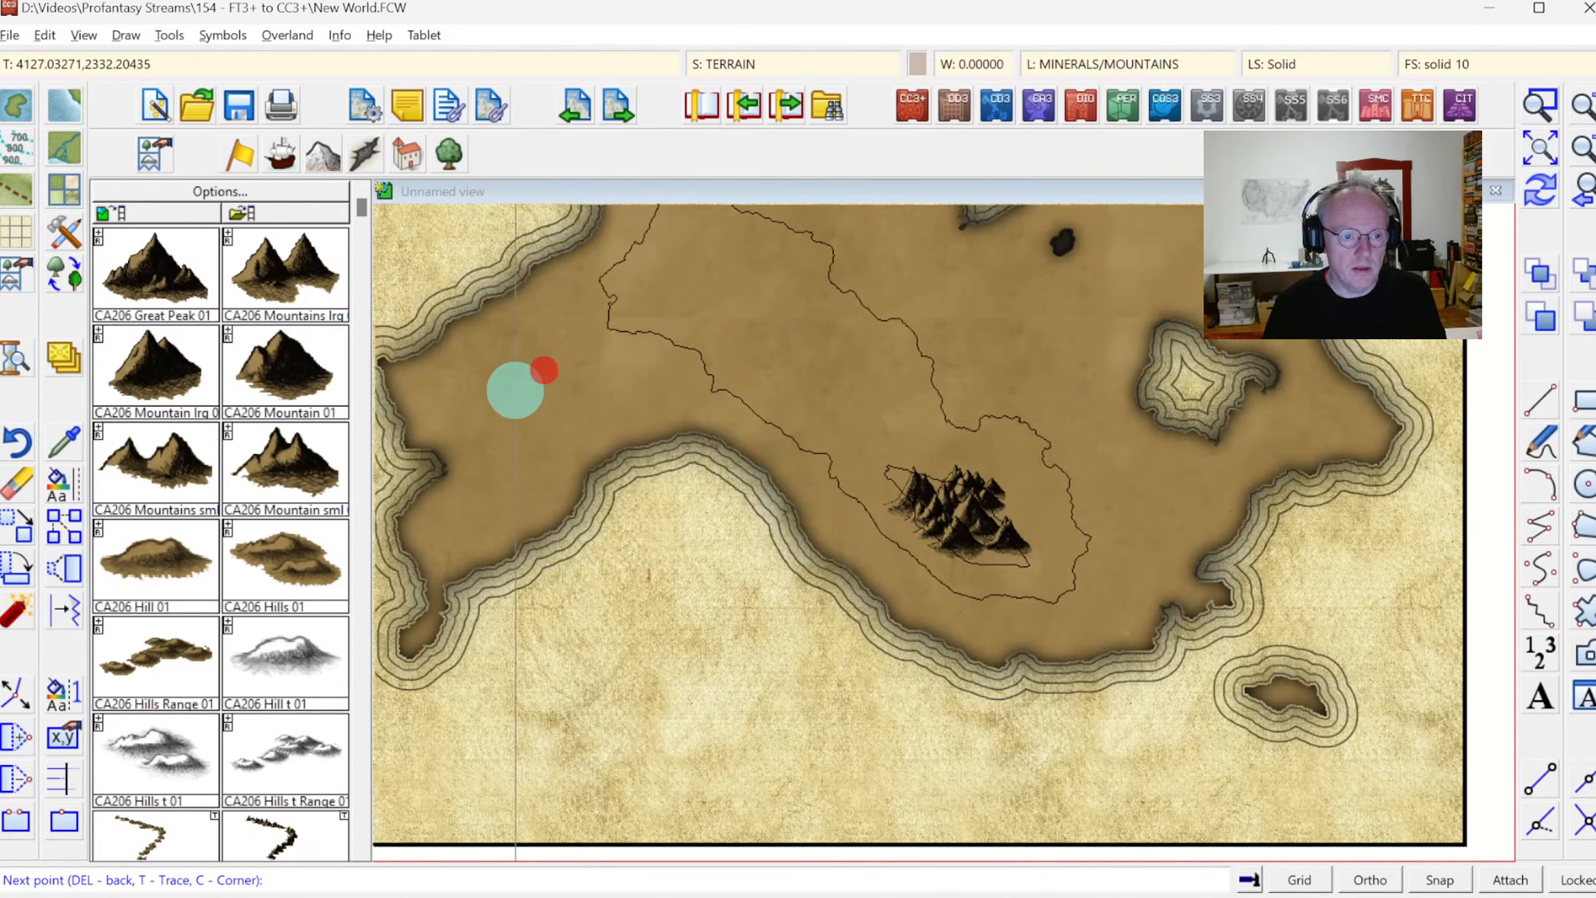
left_click(515, 390)
left_click(562, 410)
left_click(587, 385)
left_click(564, 364)
right_click(569, 368)
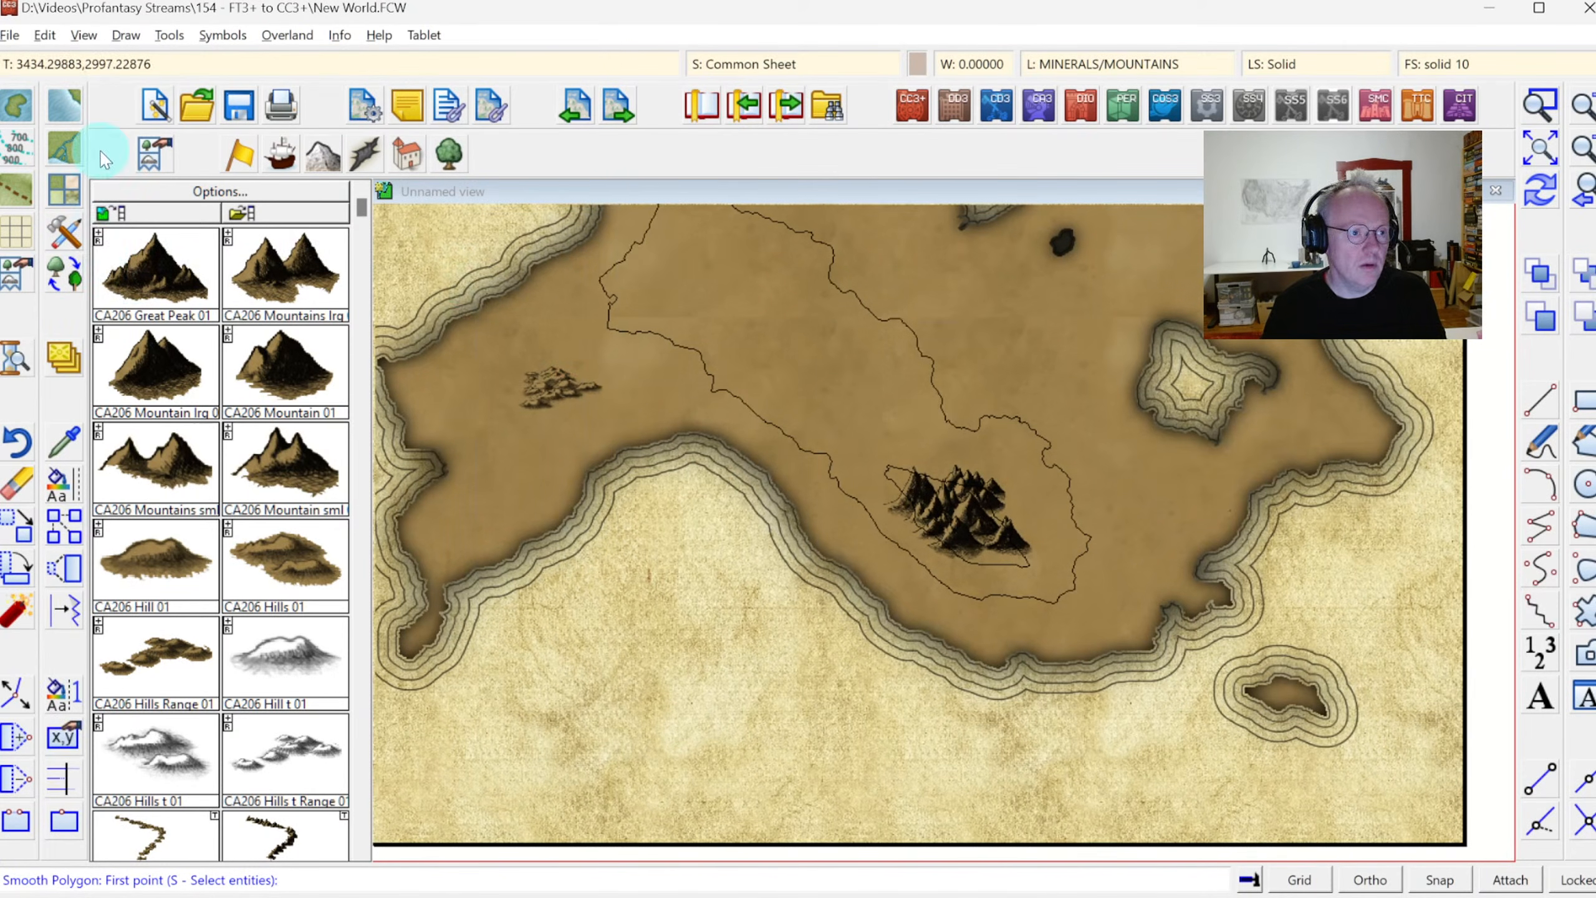
left_click(21, 445)
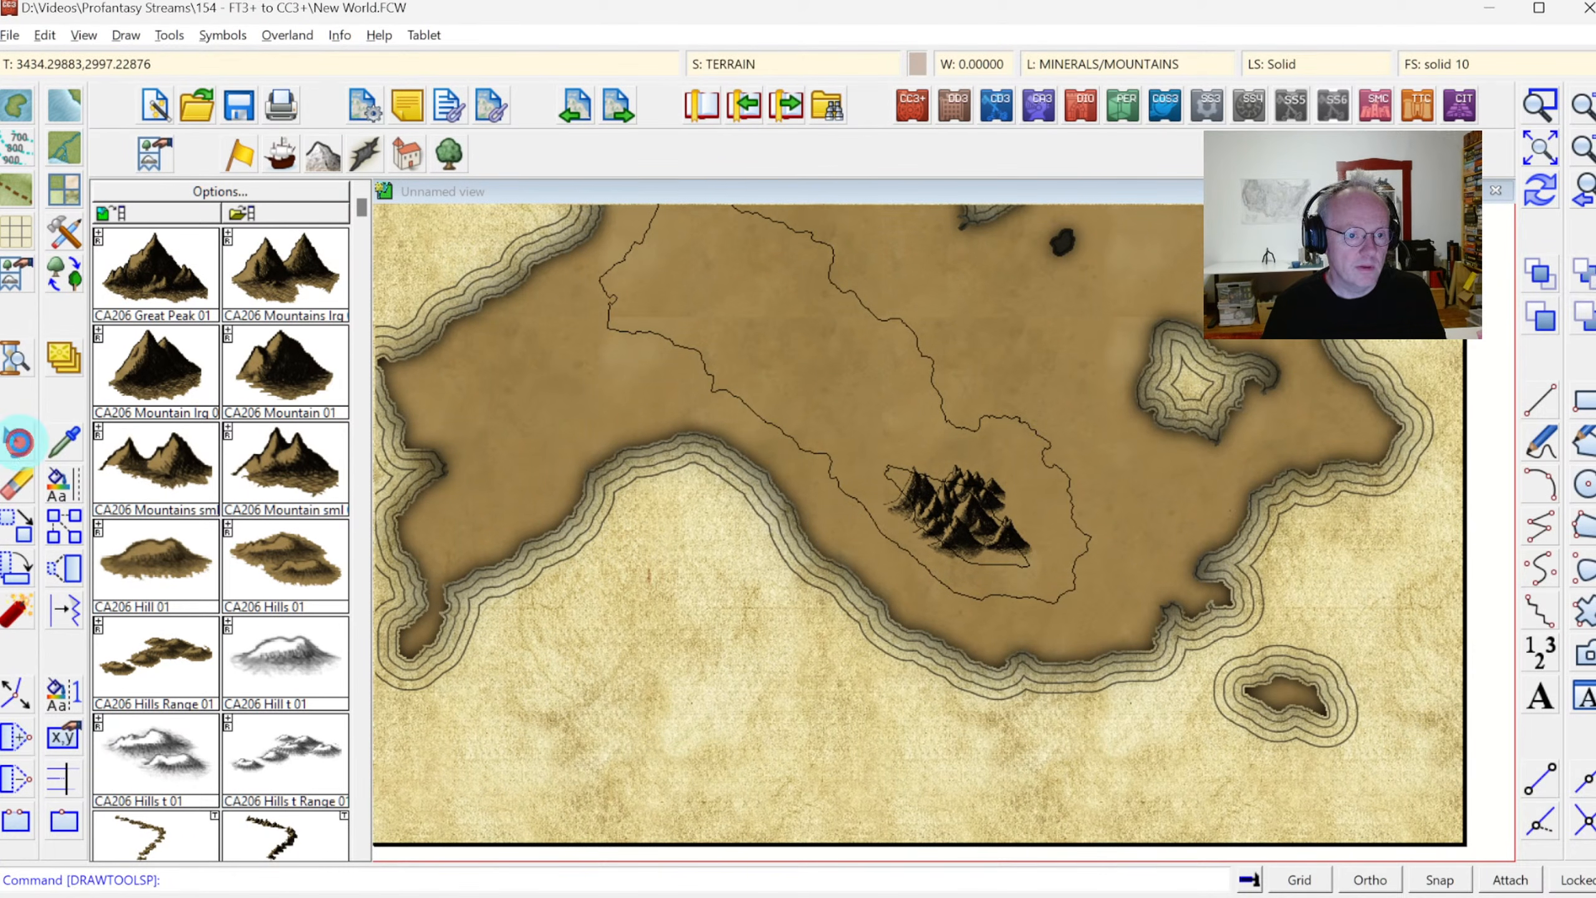
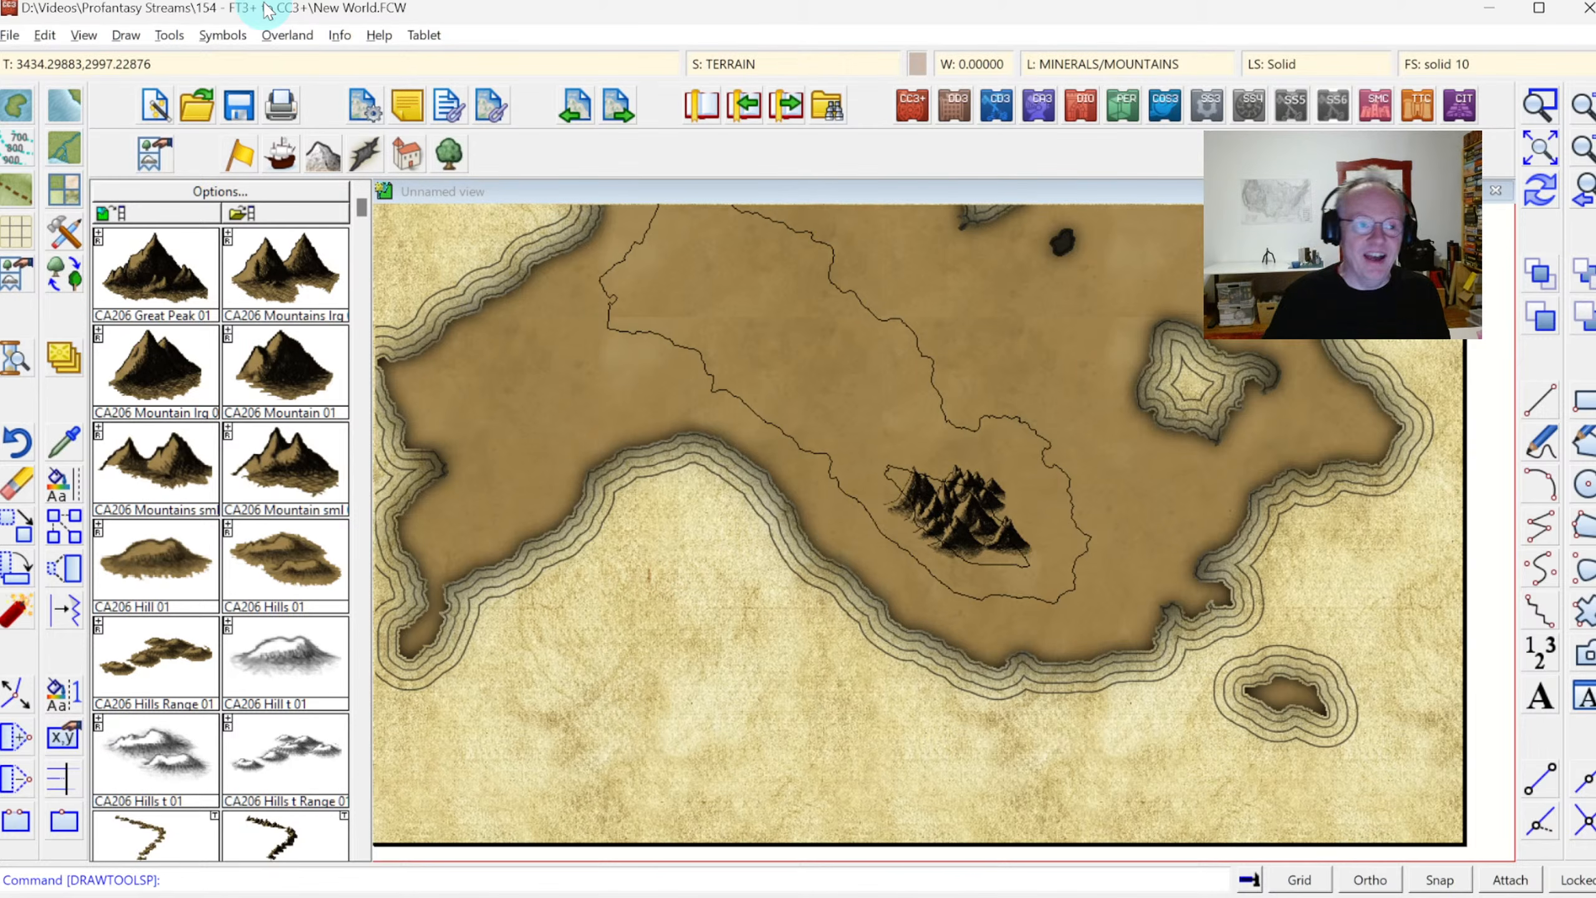
Start Symbols in Area and load the CA206_Hills.symfill settings from the Annual fillers folder
left_click(126, 34)
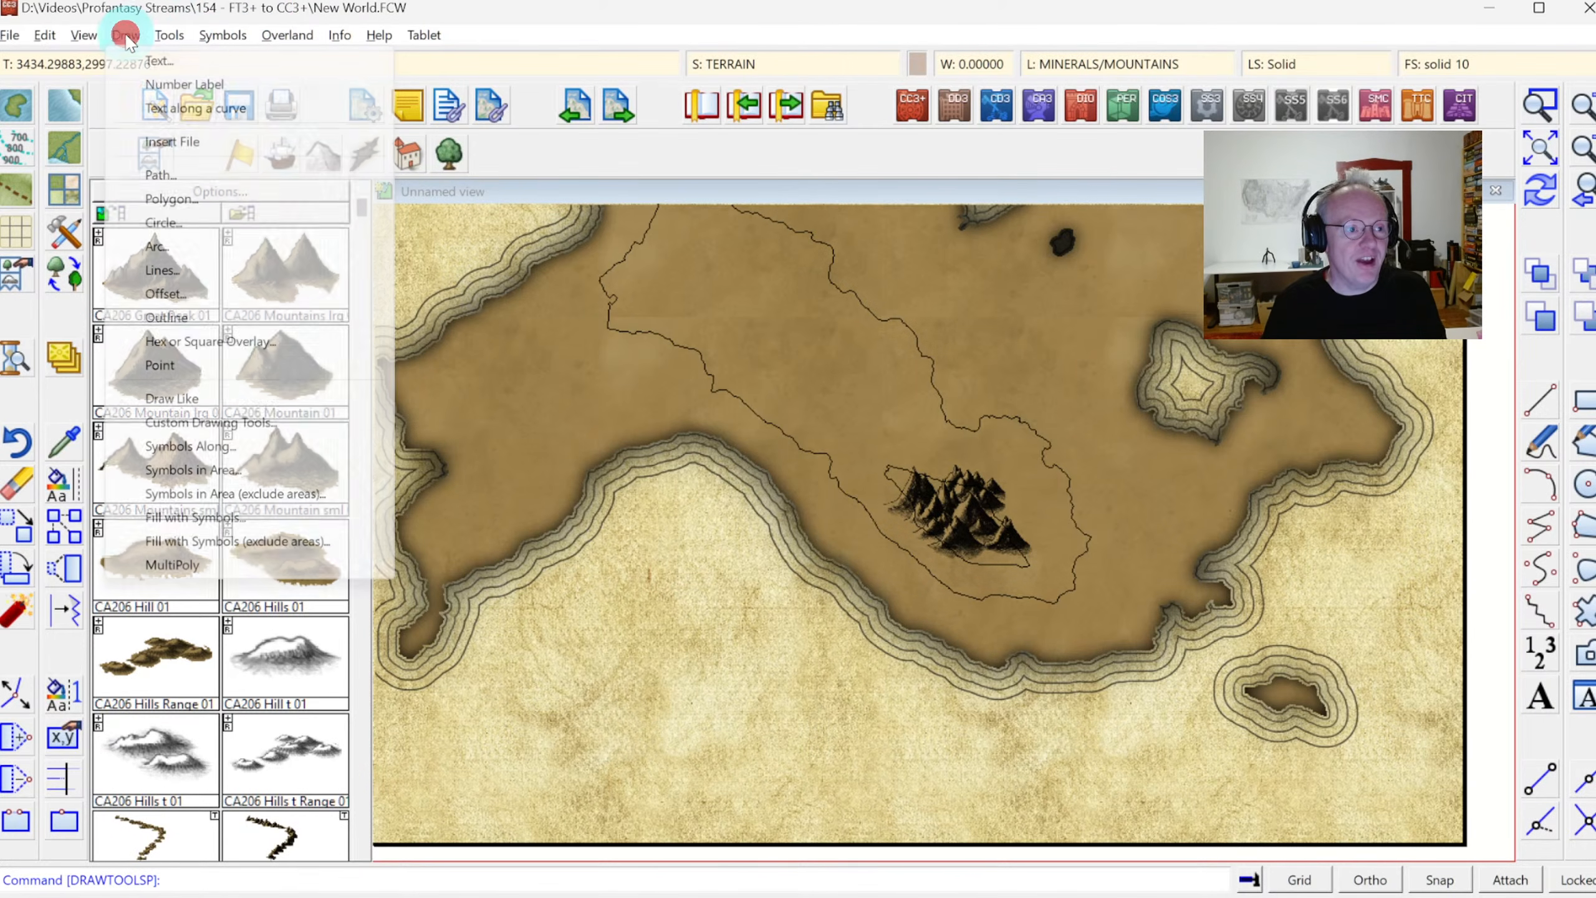
mouse_move(171, 38)
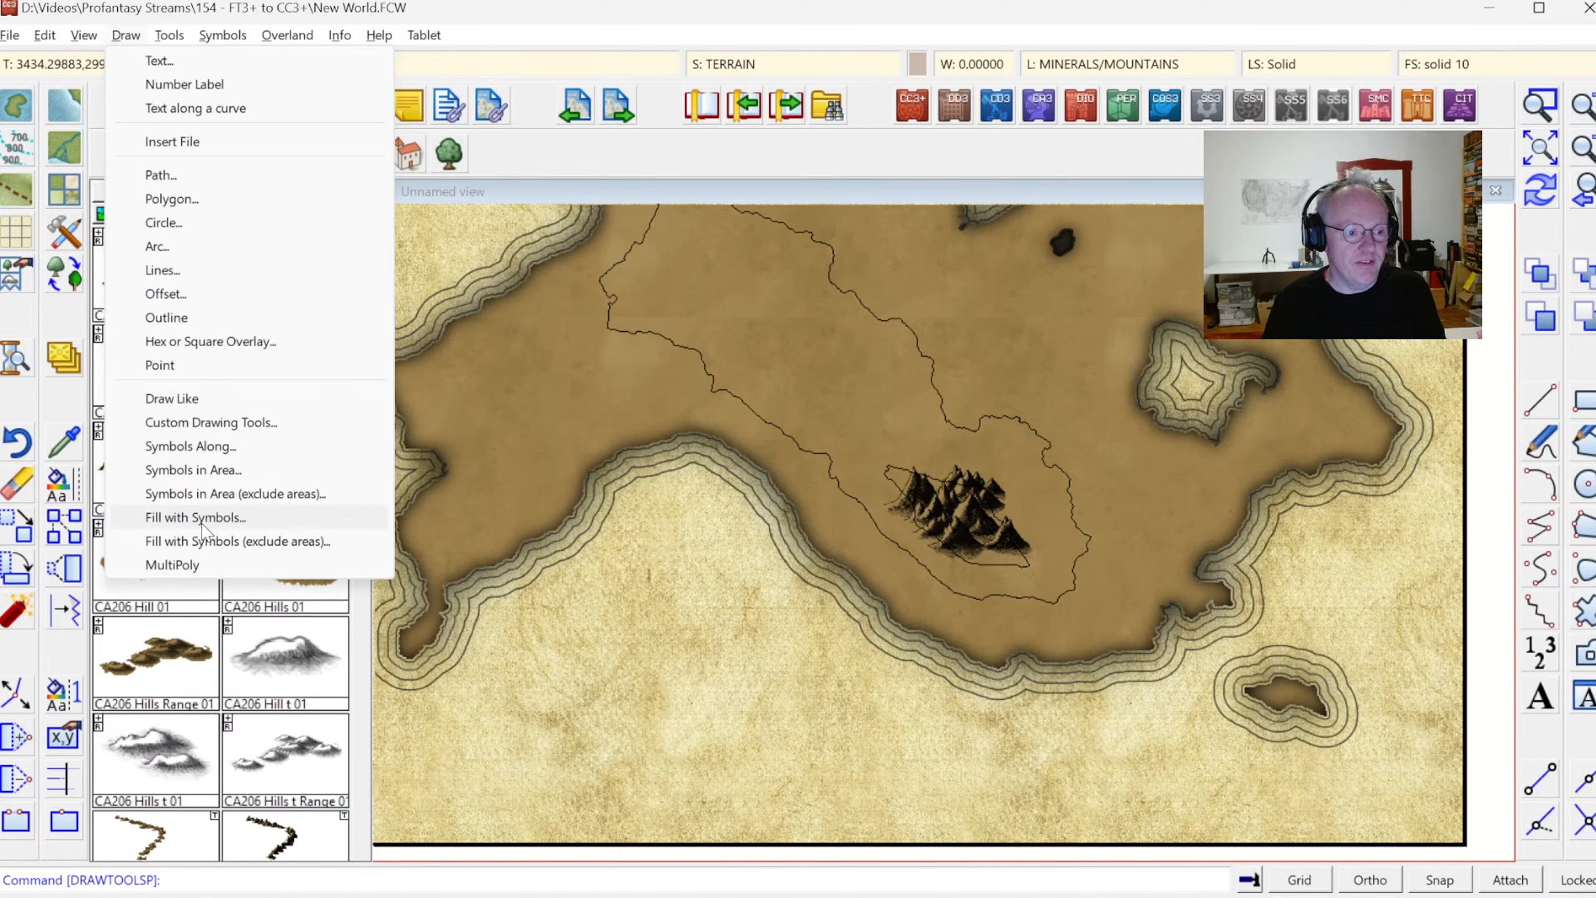
left_click(195, 470)
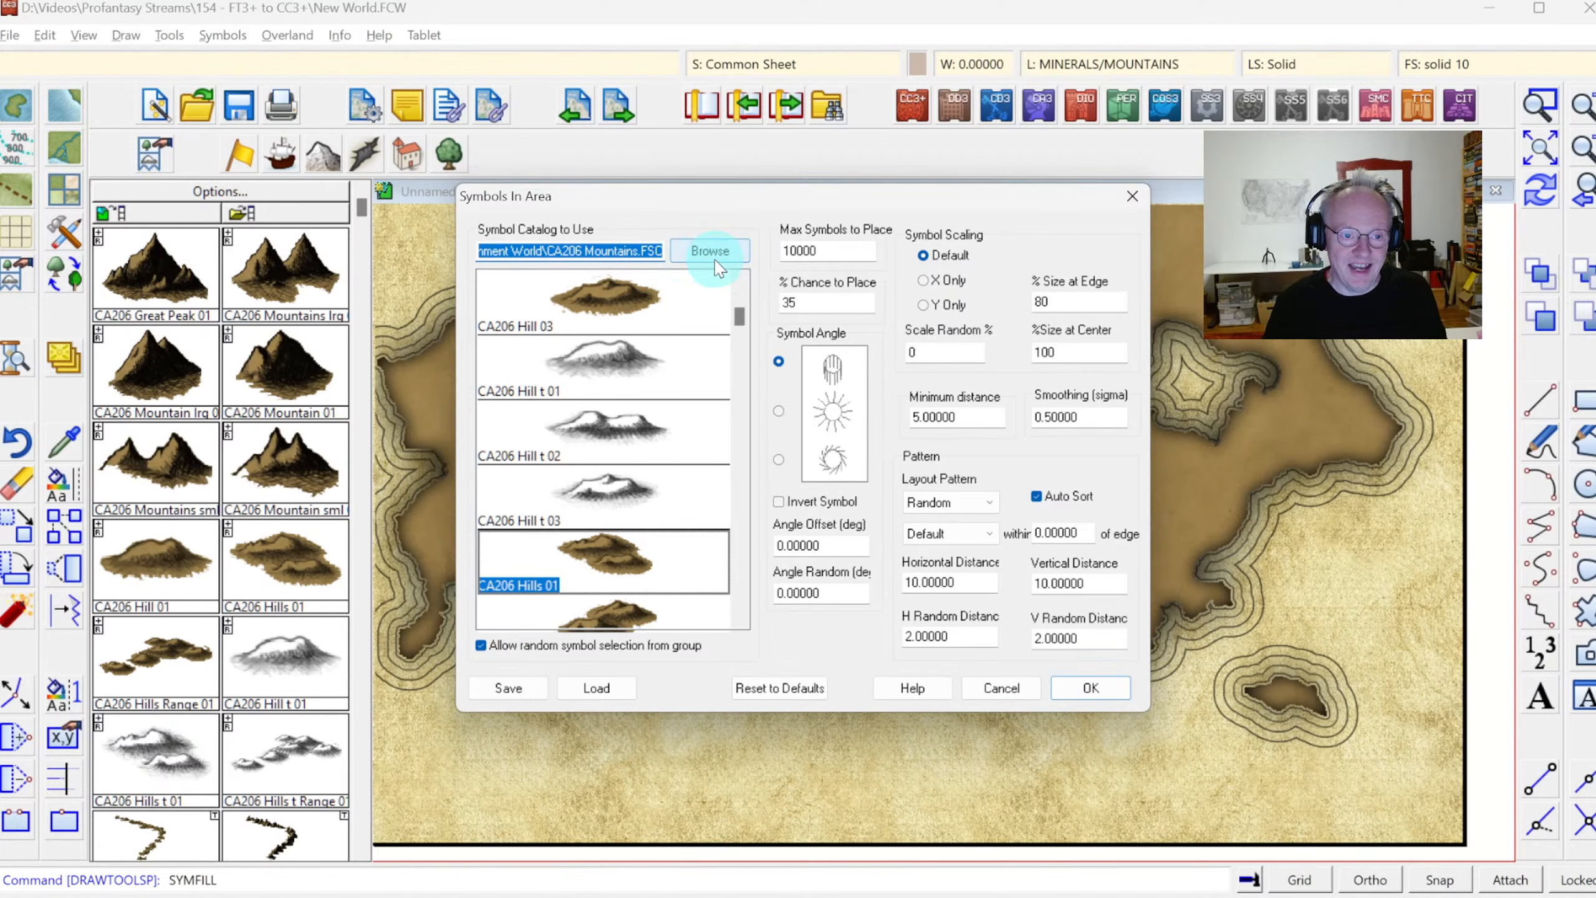
left_click(597, 687)
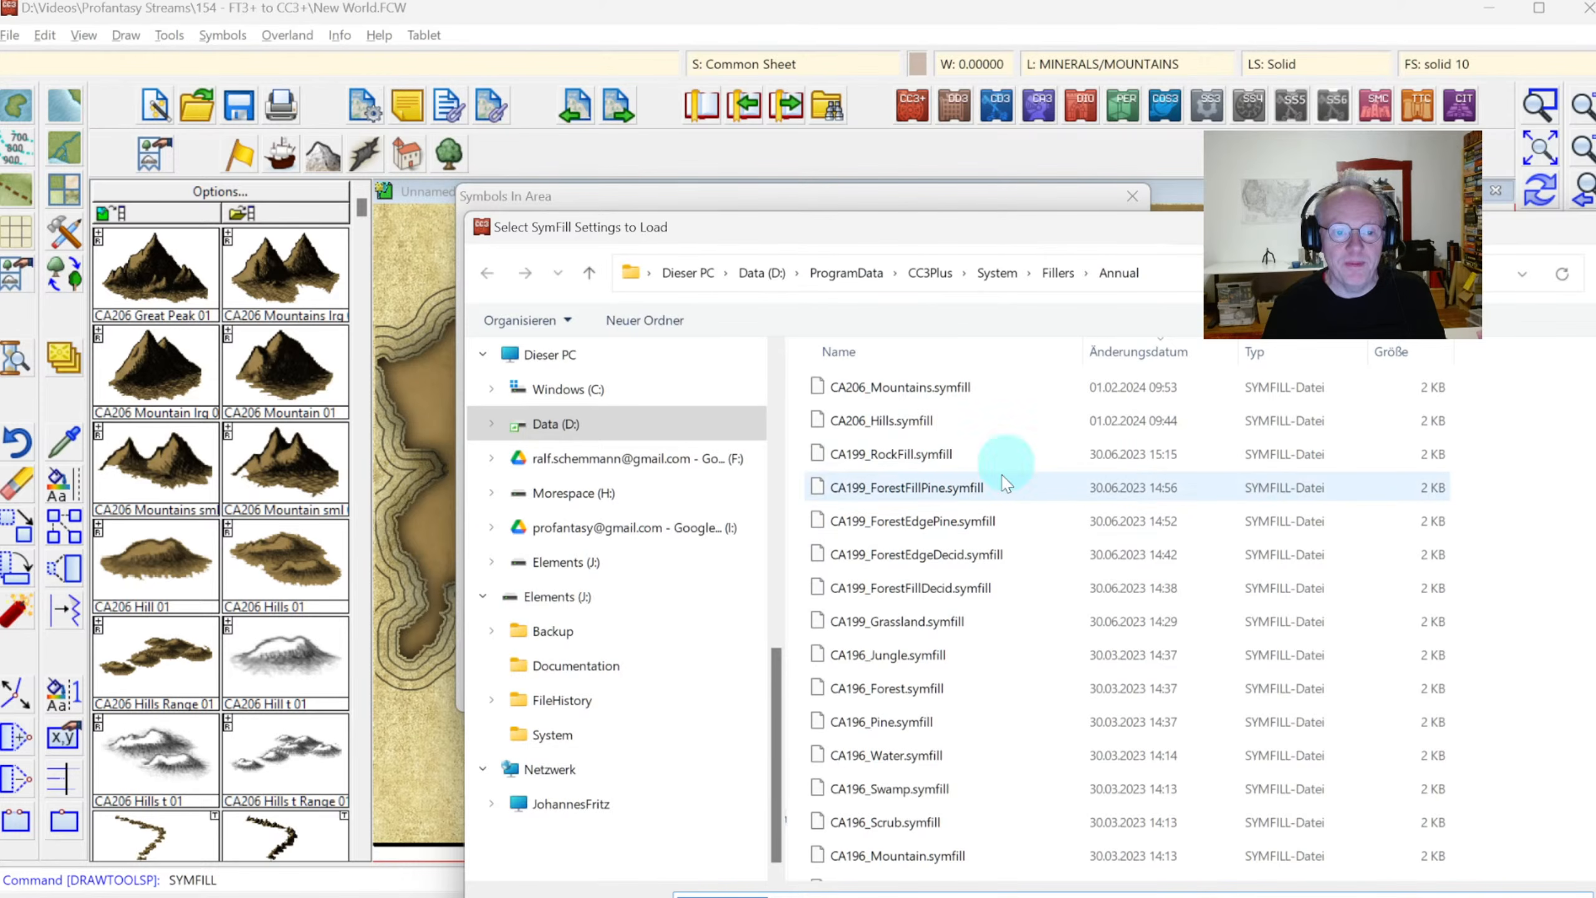
double_click(878, 430)
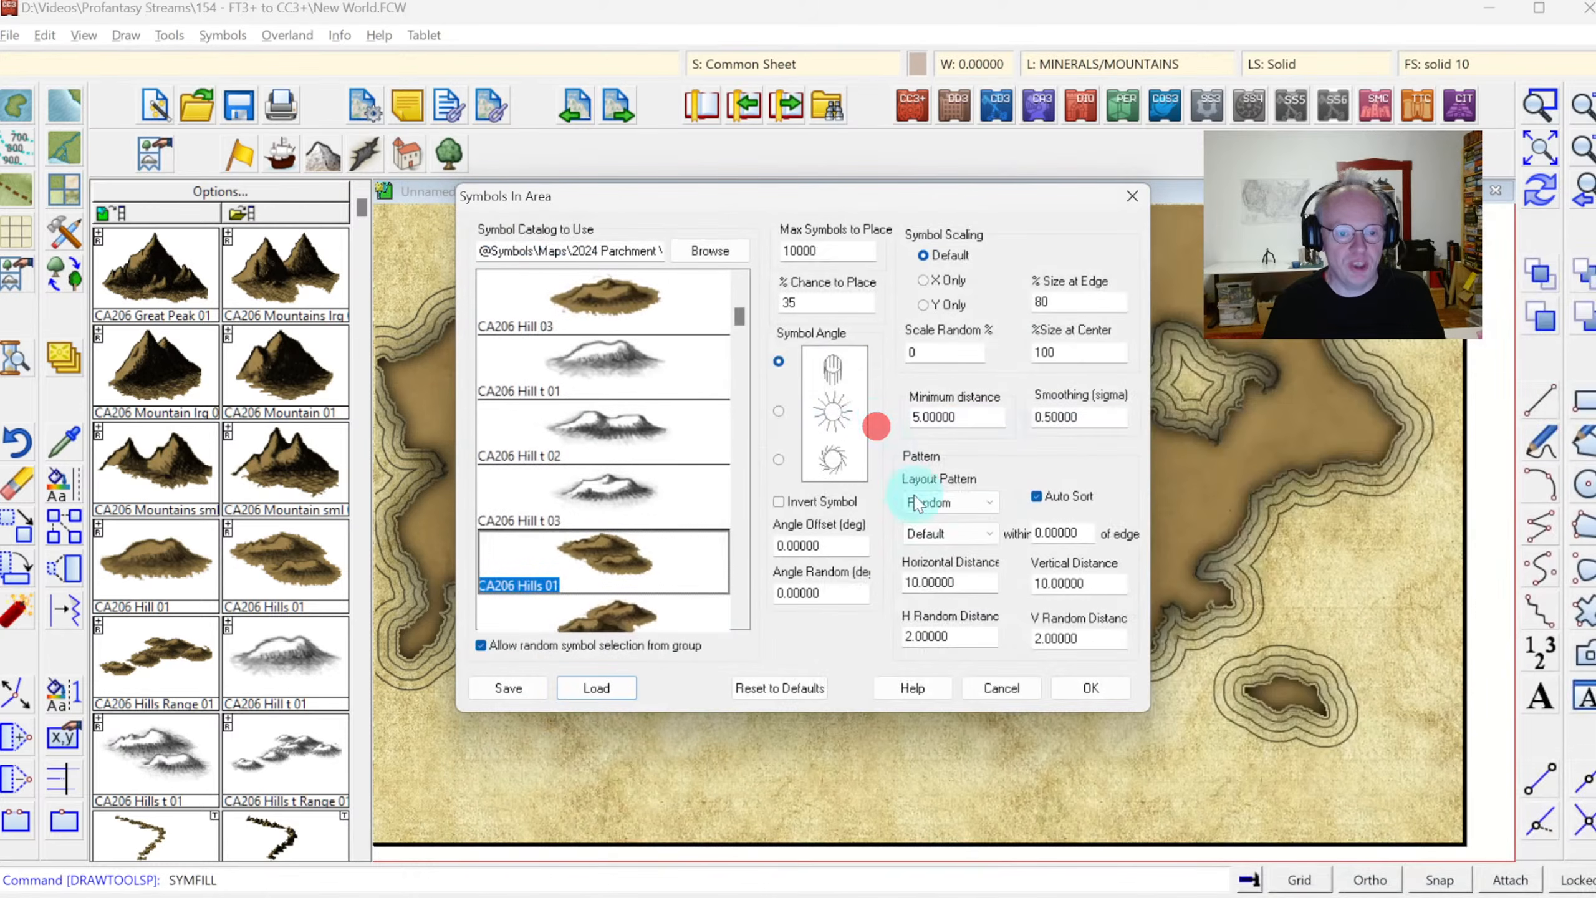
Fill the entire large contour of the eastern continent with hill symbols, and undo the fill
left_click(1092, 691)
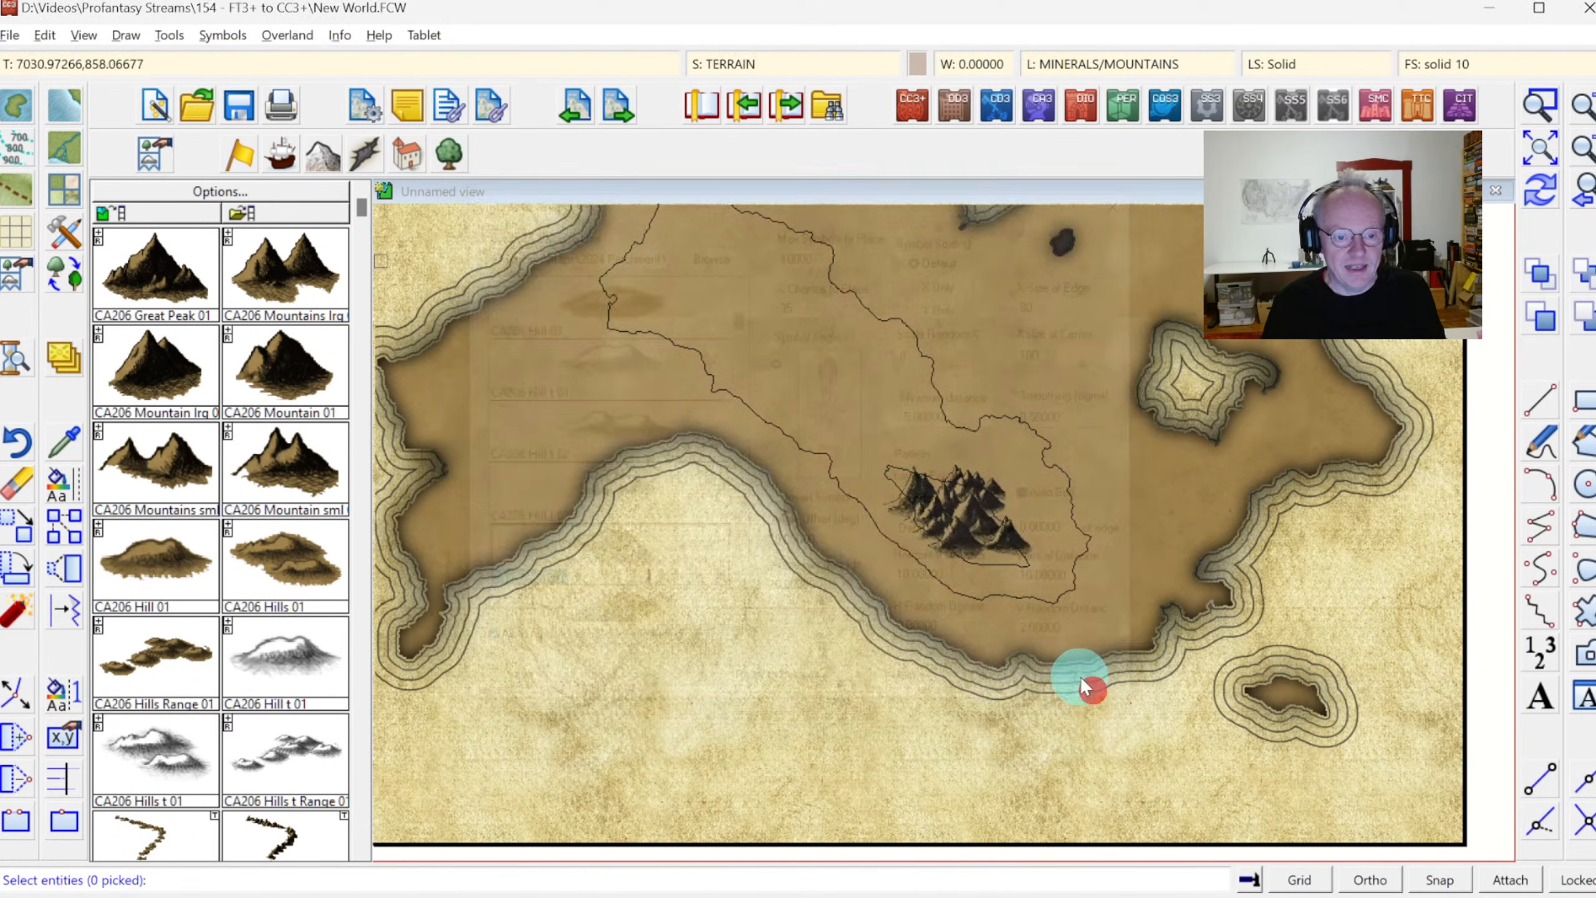
left_click(803, 446)
right_click(753, 343)
left_click(826, 350)
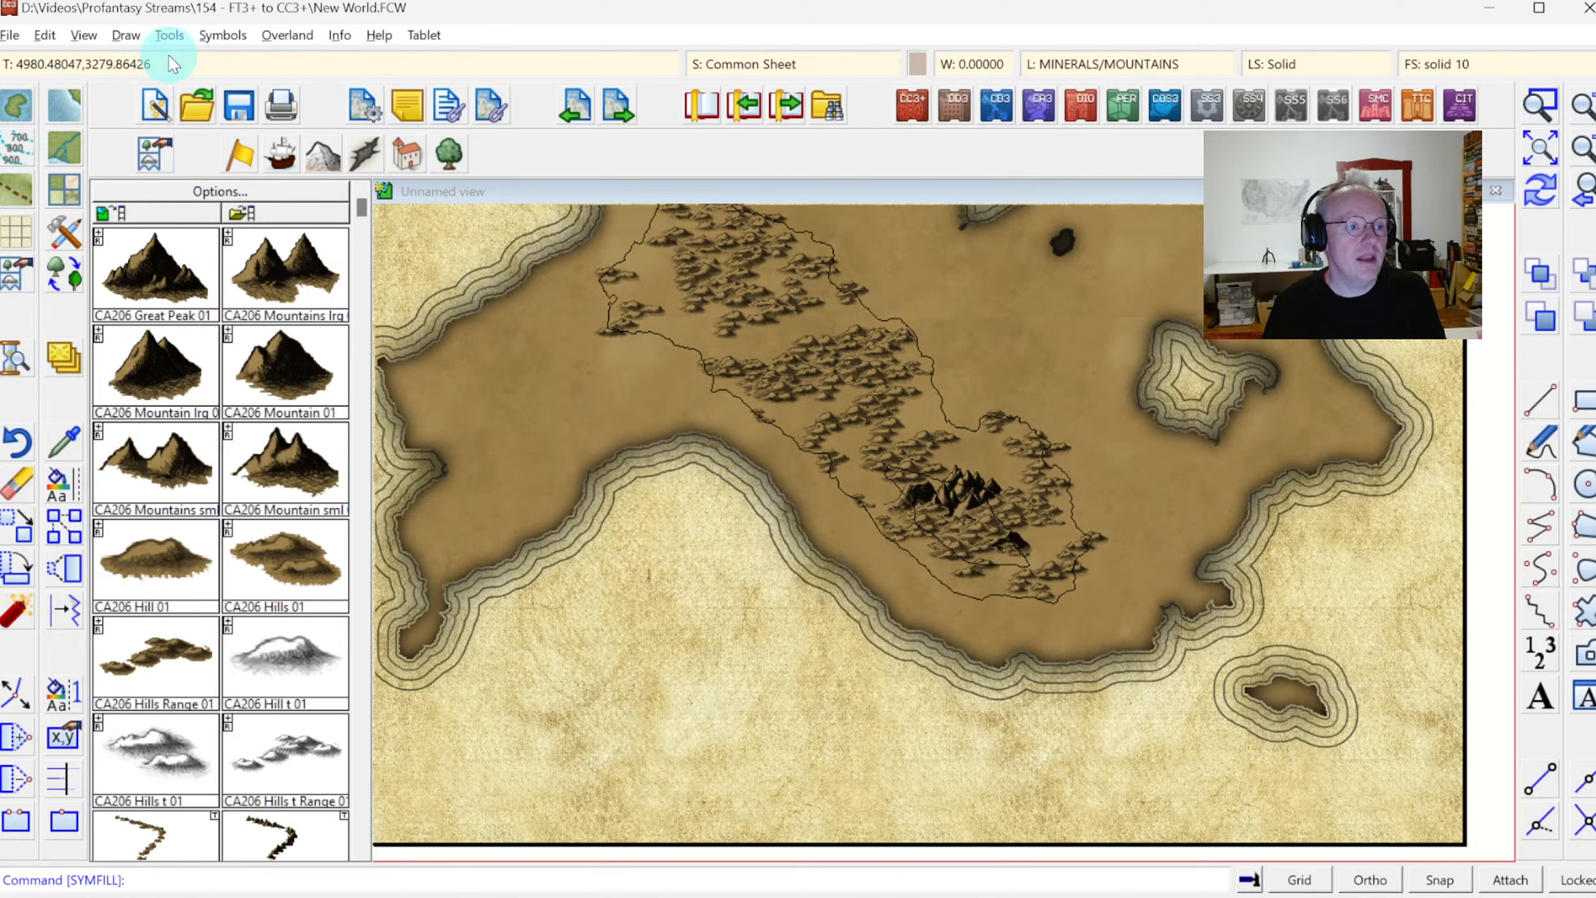
left_click(220, 36)
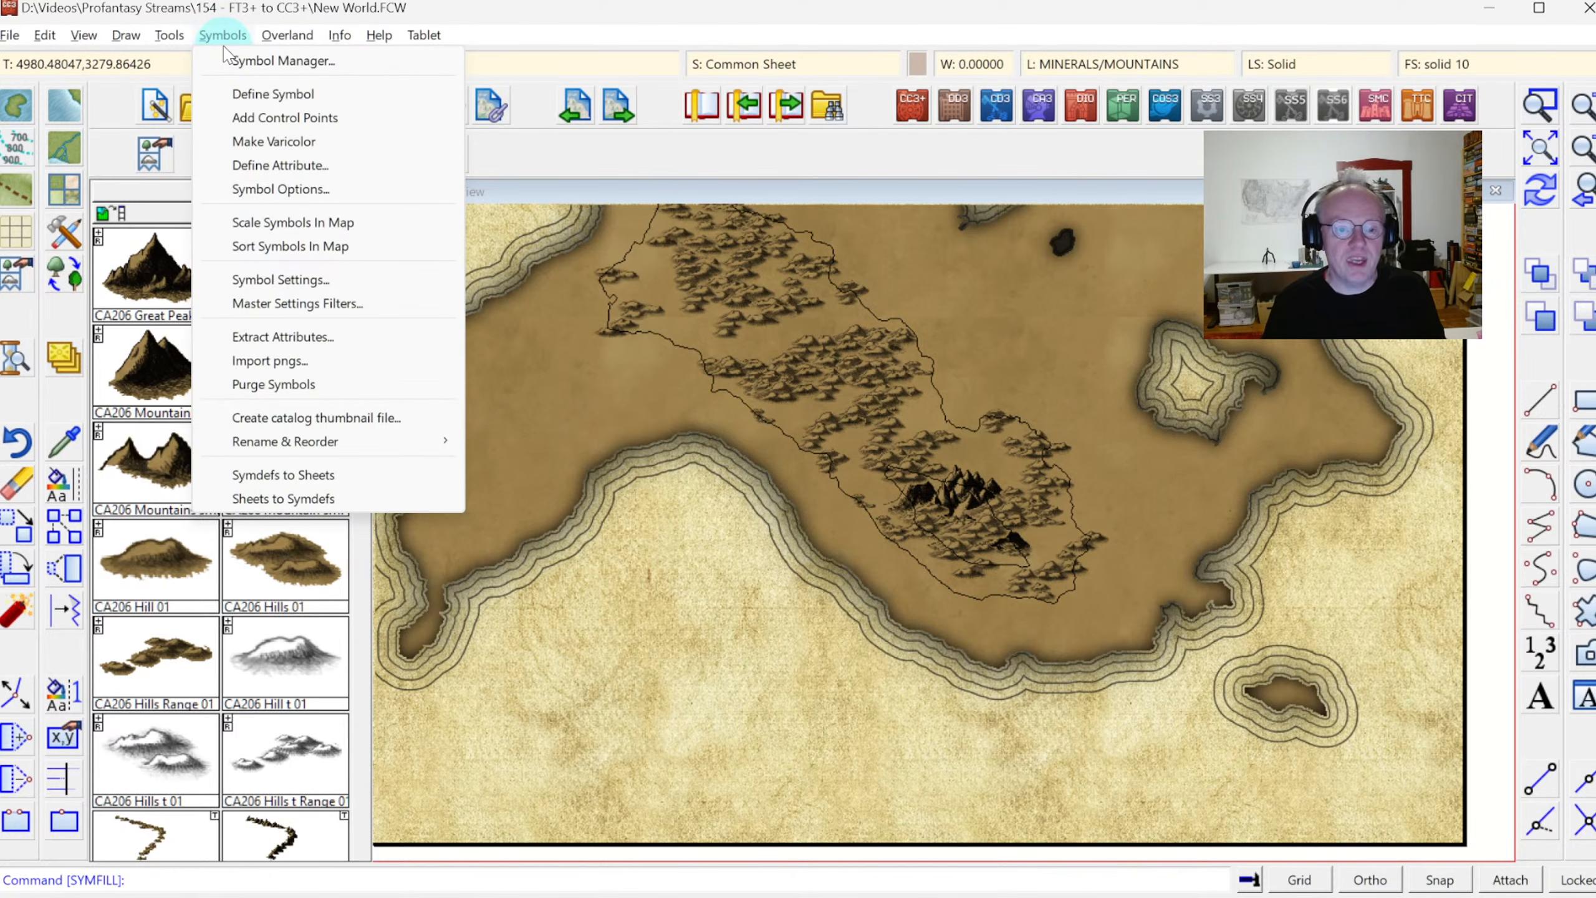
mouse_move(339, 34)
left_click(268, 11)
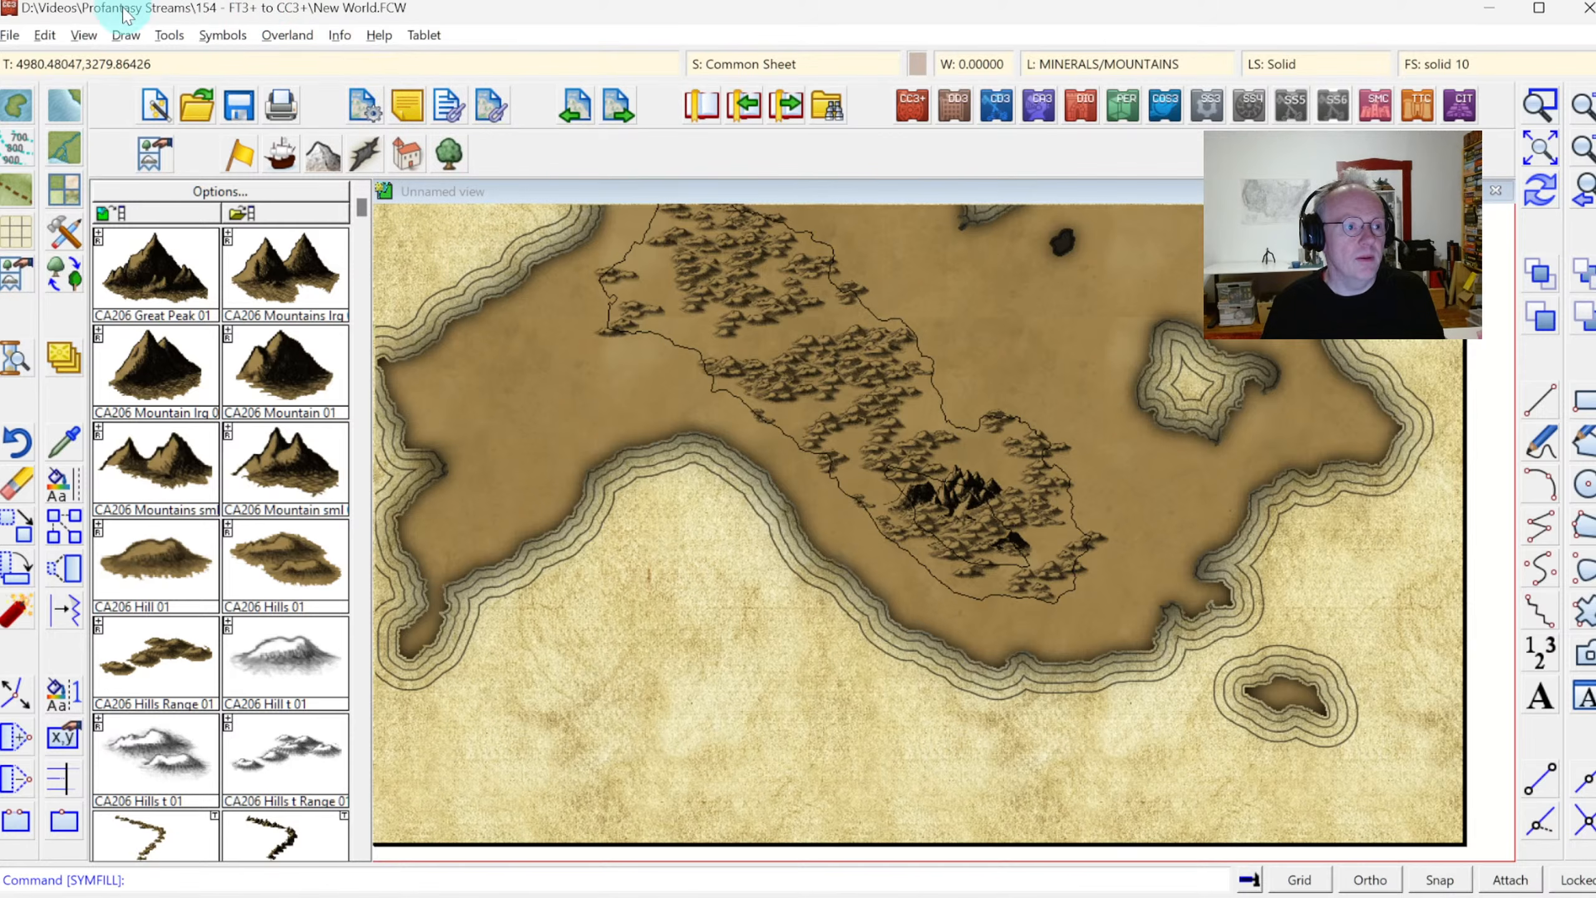
left_click(44, 35)
left_click(75, 60)
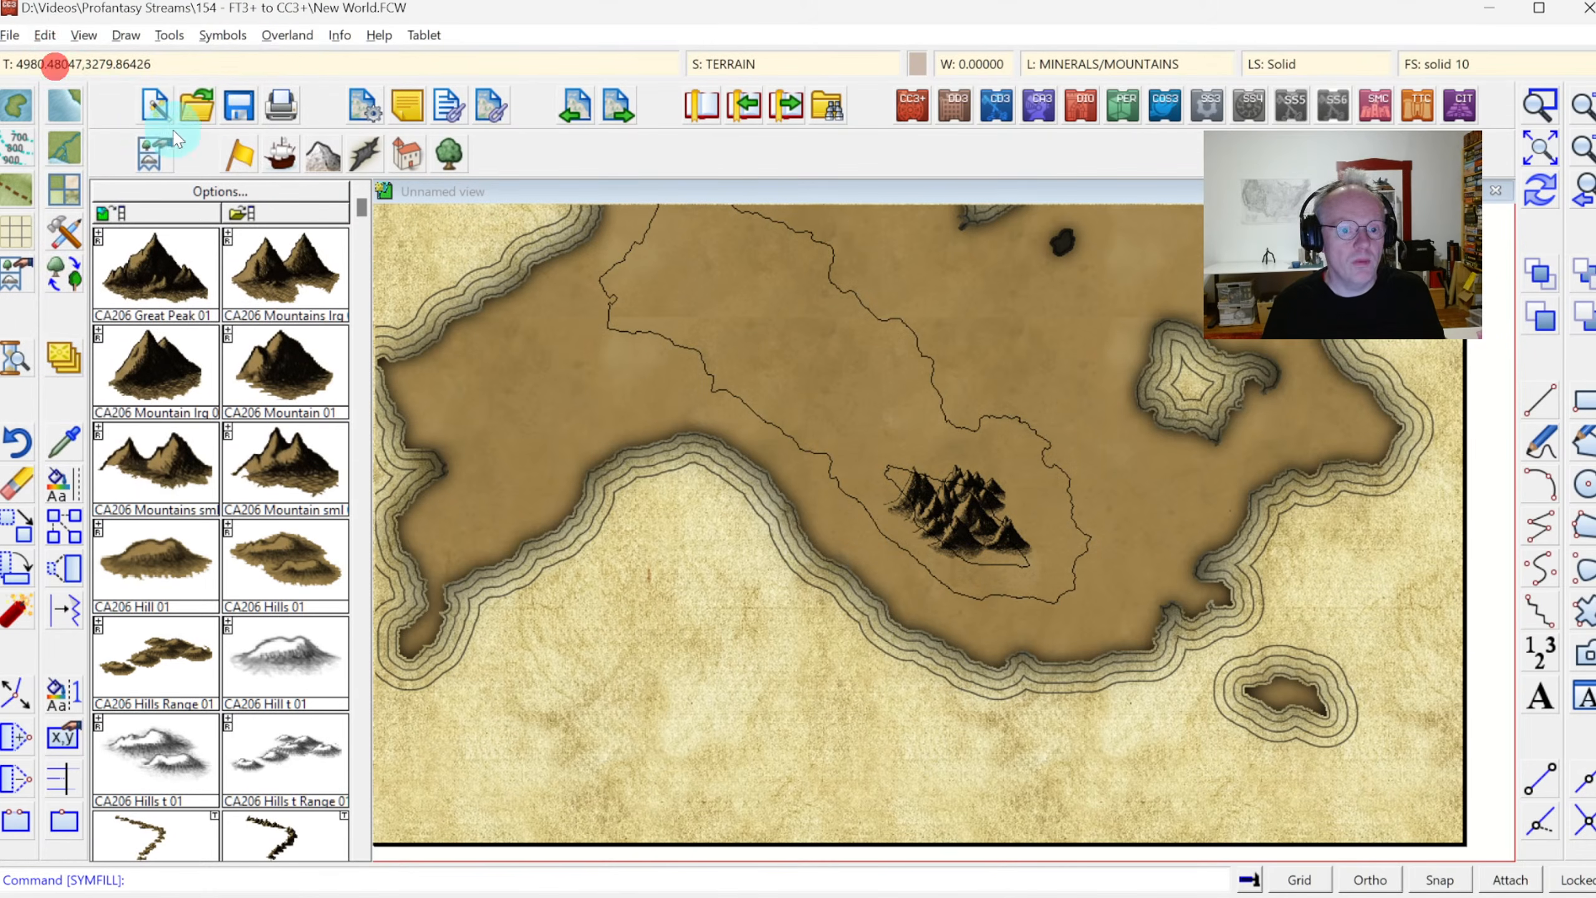
Fill the eastern continent's large contour with hill symbols using Symbols in Area (exclude areas), excluding the small inner mountain contour
left_click(126, 35)
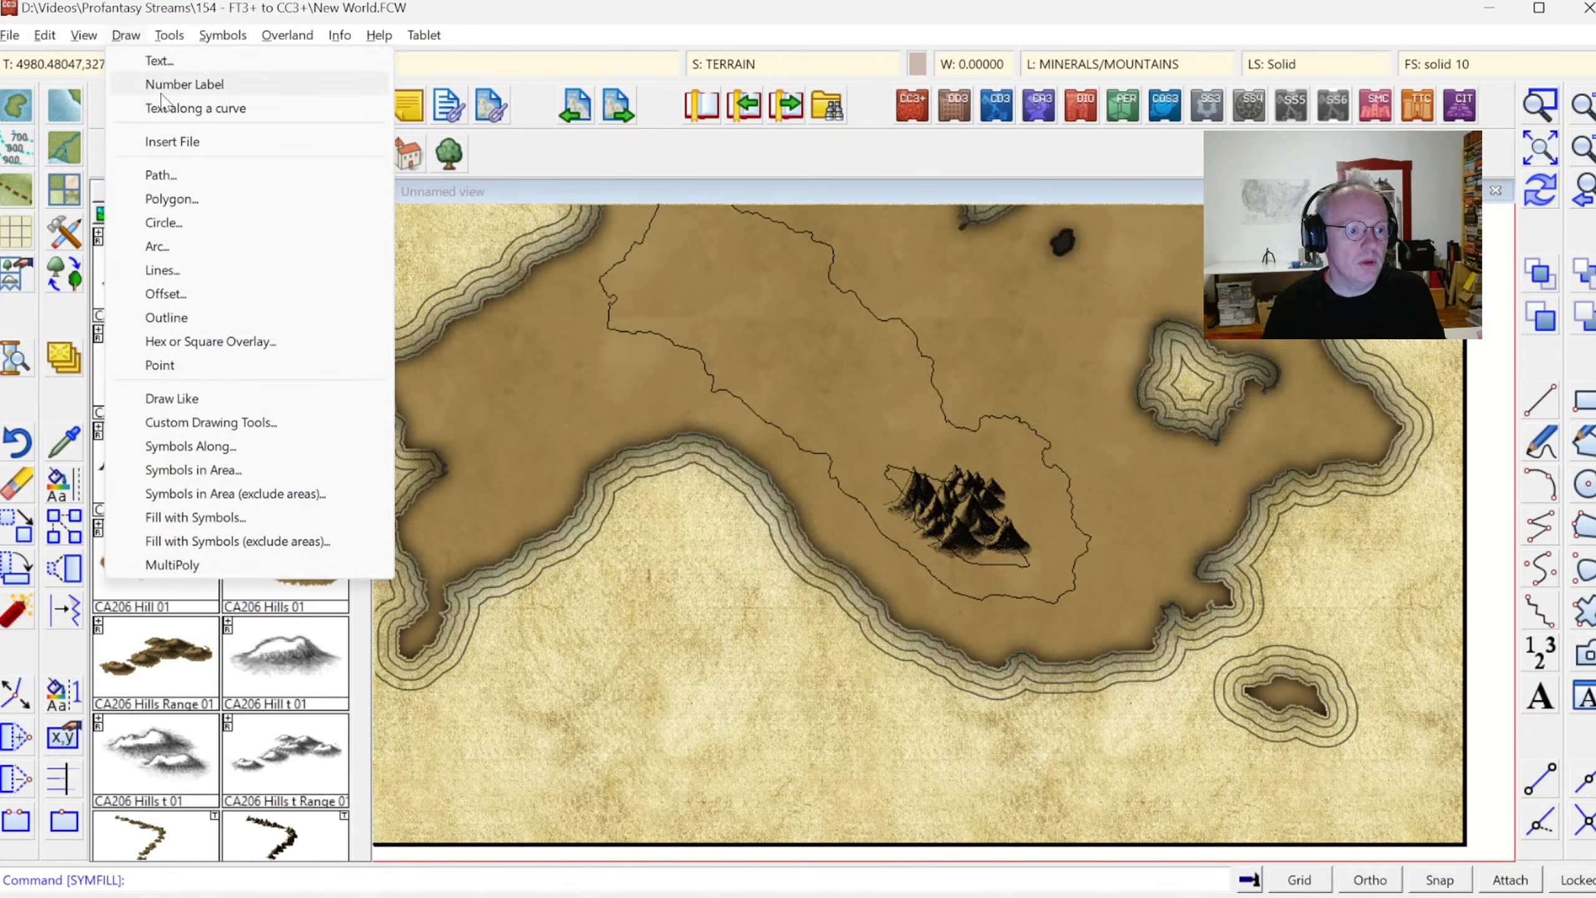
left_click(208, 494)
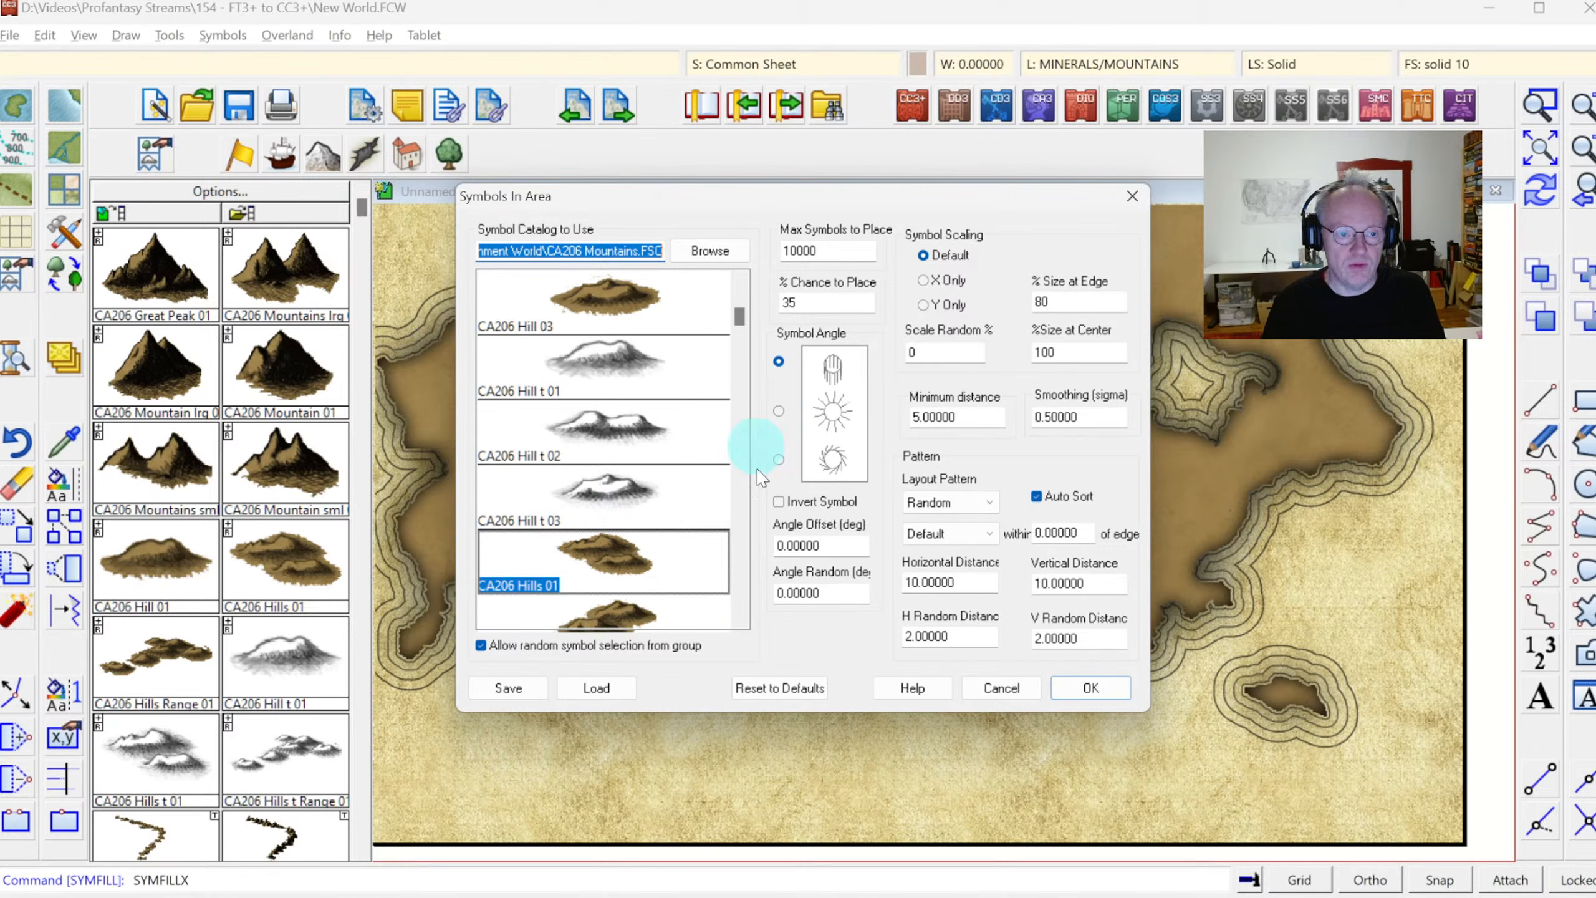
left_click(1092, 685)
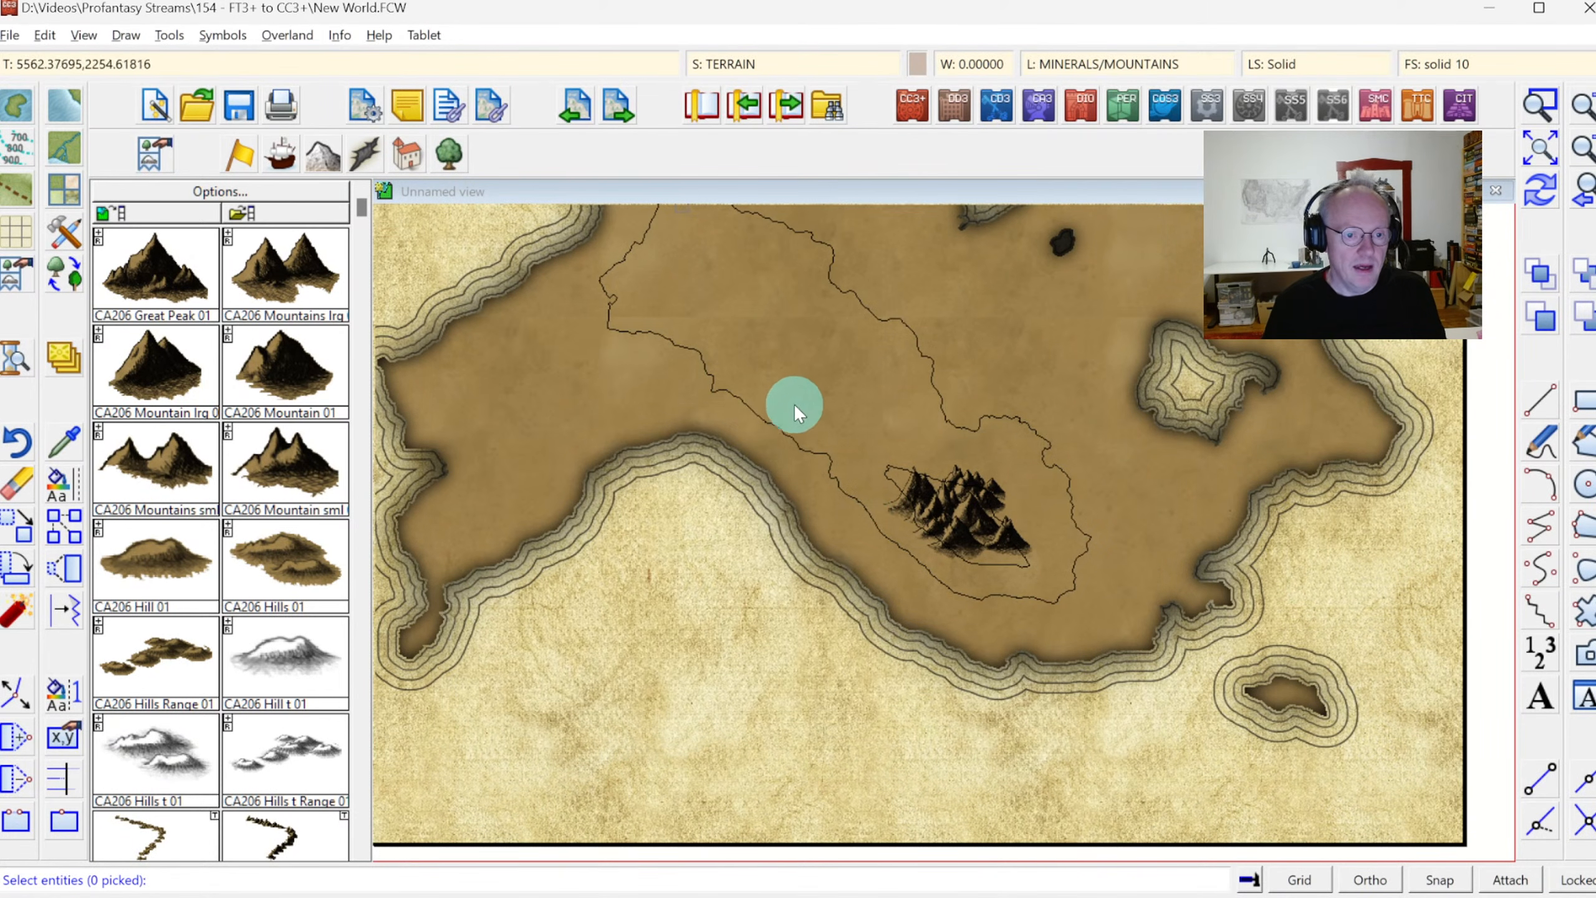
left_click(777, 434)
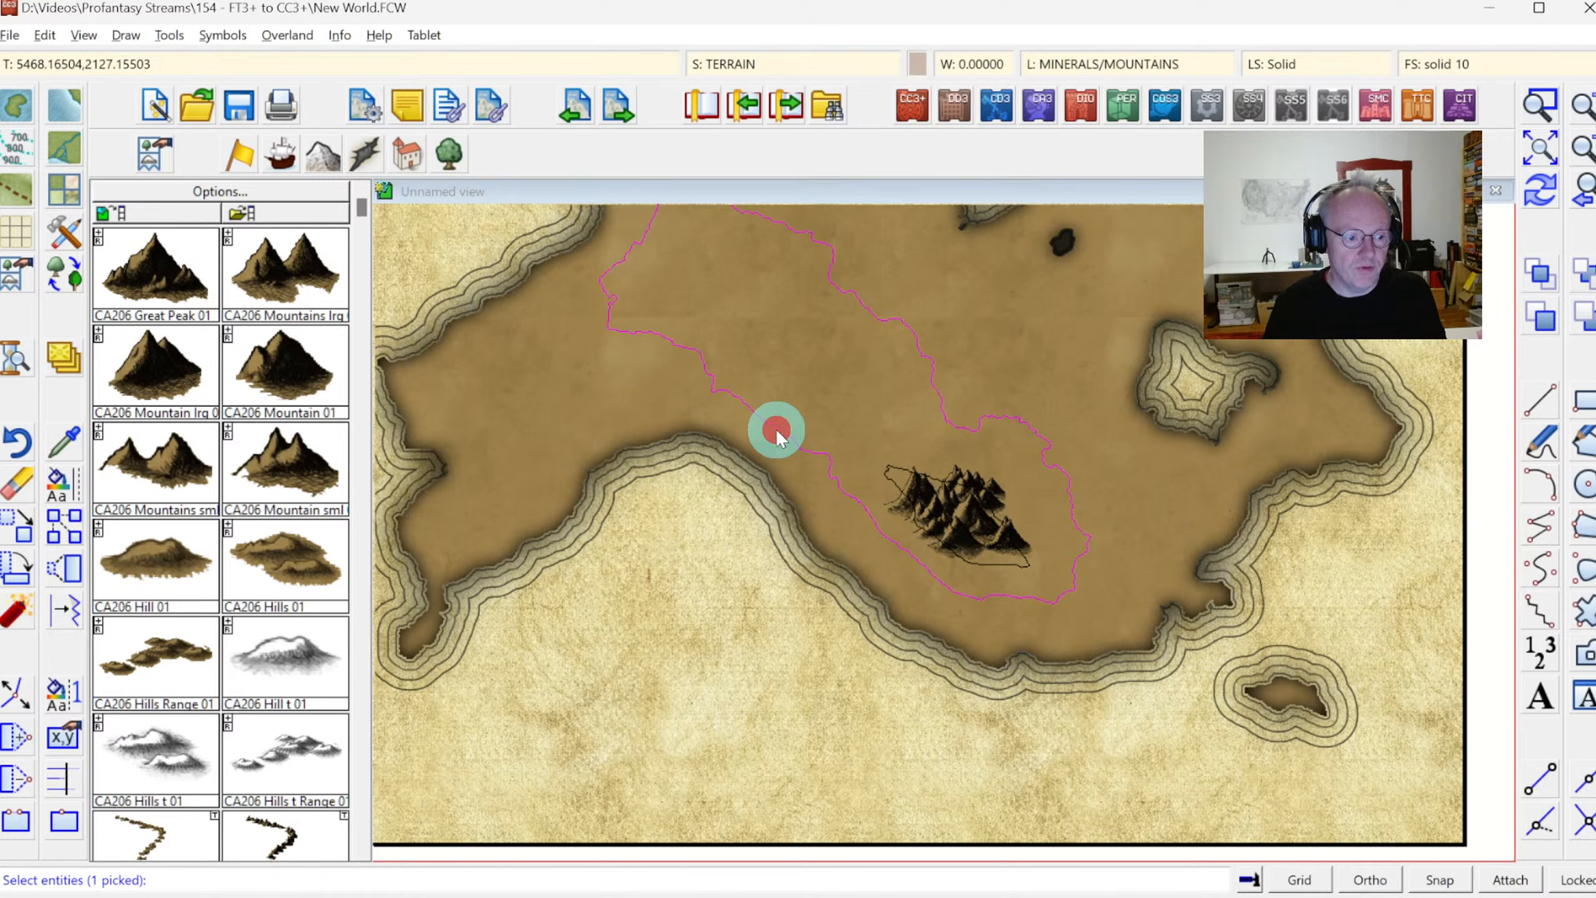
right_click(797, 395)
left_click(776, 404)
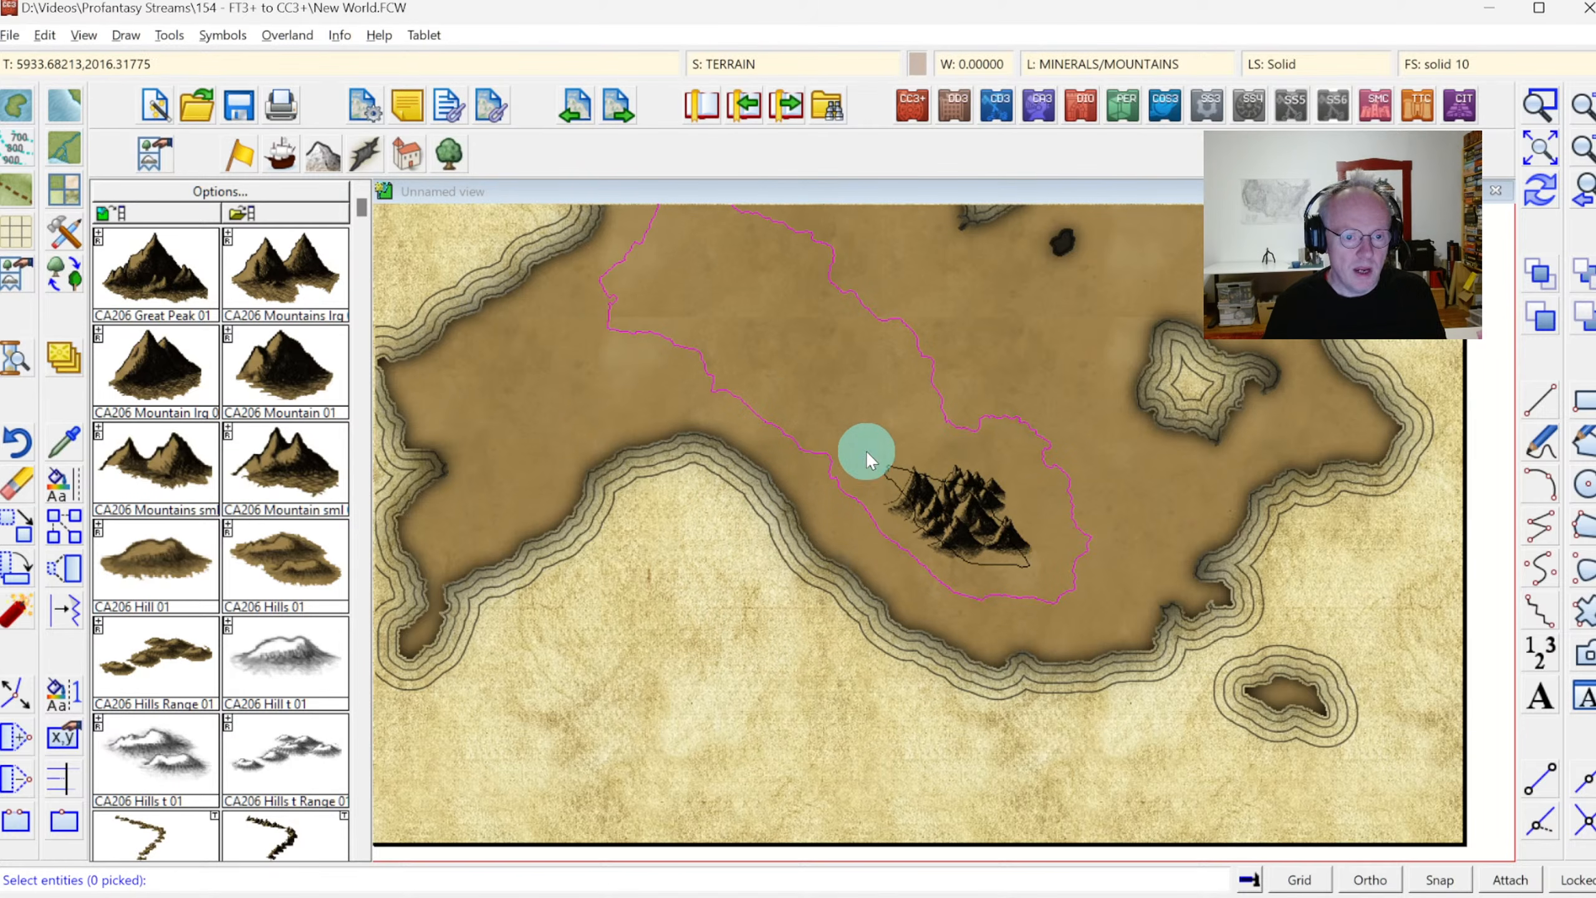
left_click(898, 470)
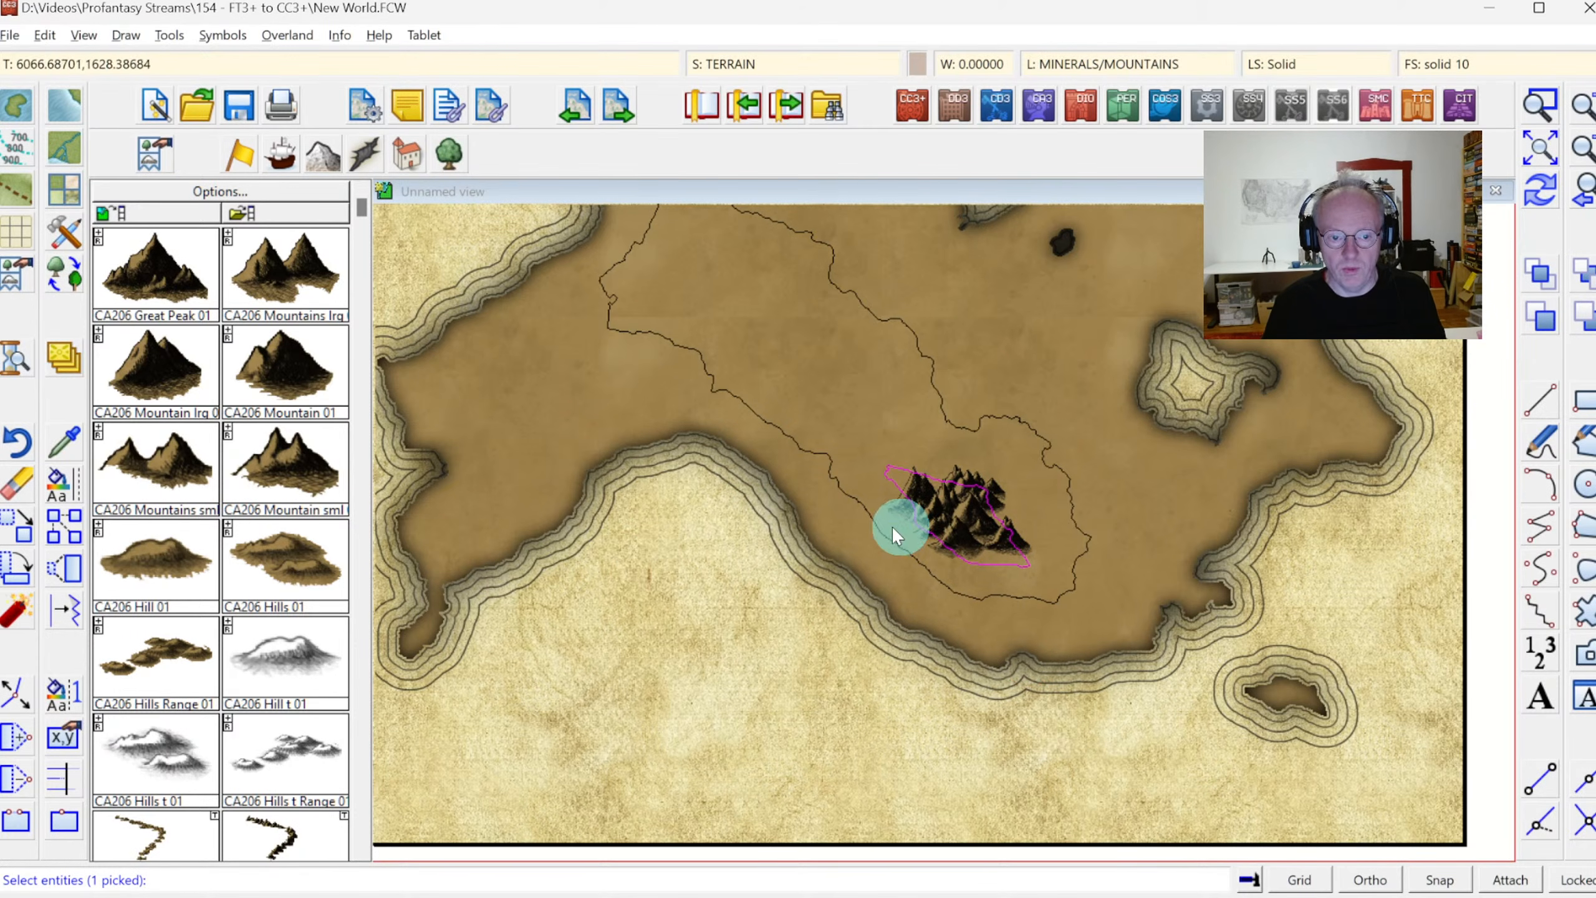
right_click(806, 353)
left_click(792, 355)
left_click(421, 576)
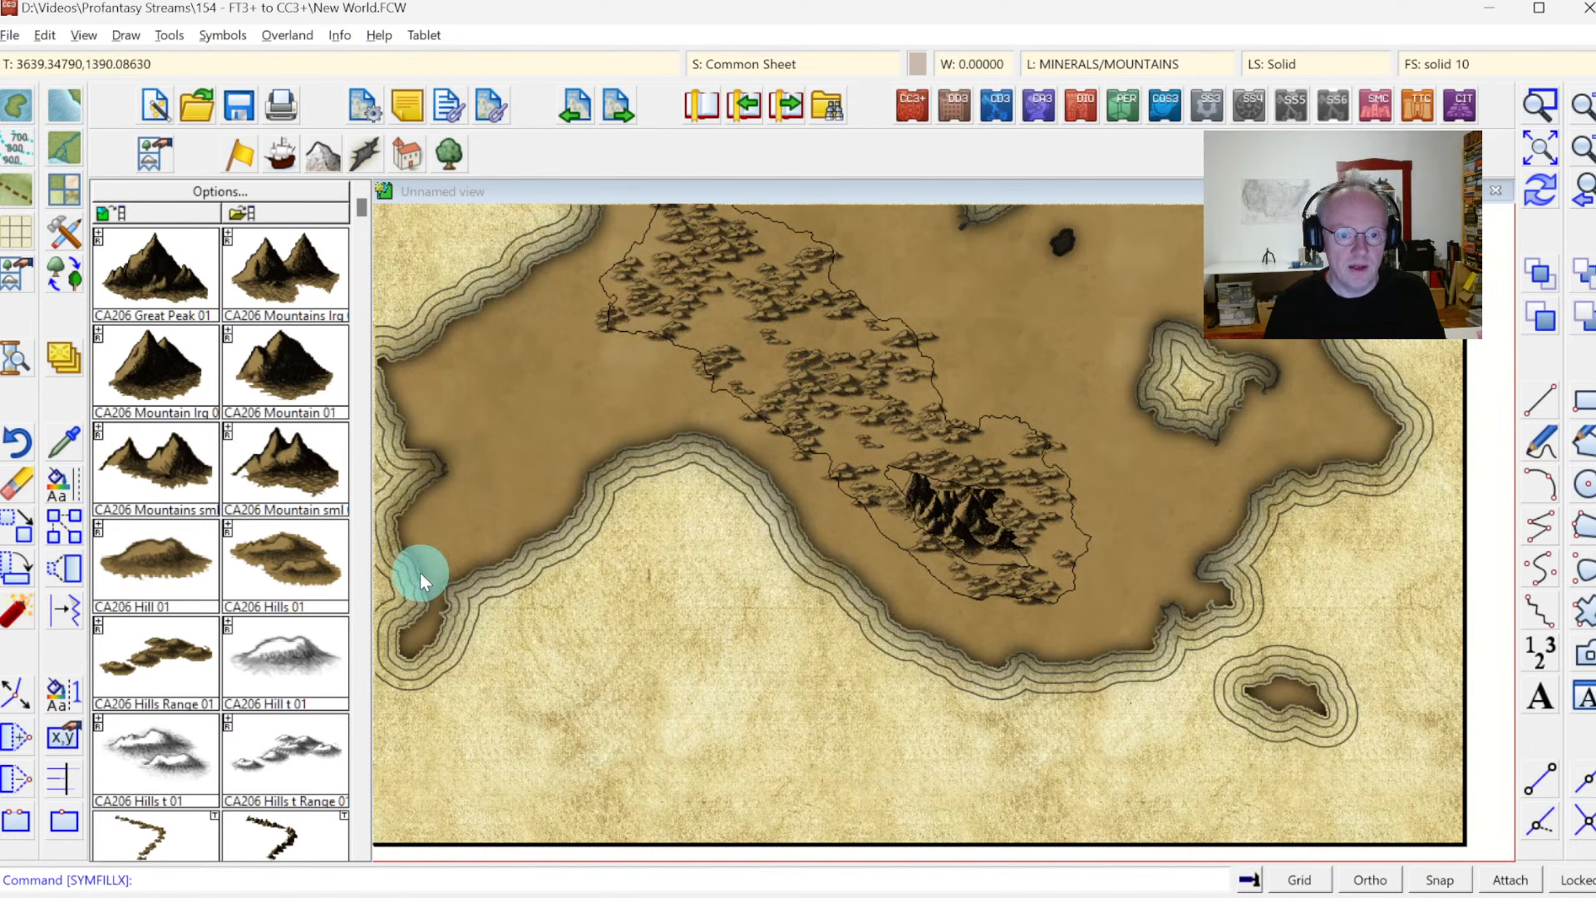
Sort all symbols in the map so that the hills and mountains overlap in the correct order
left_click(223, 34)
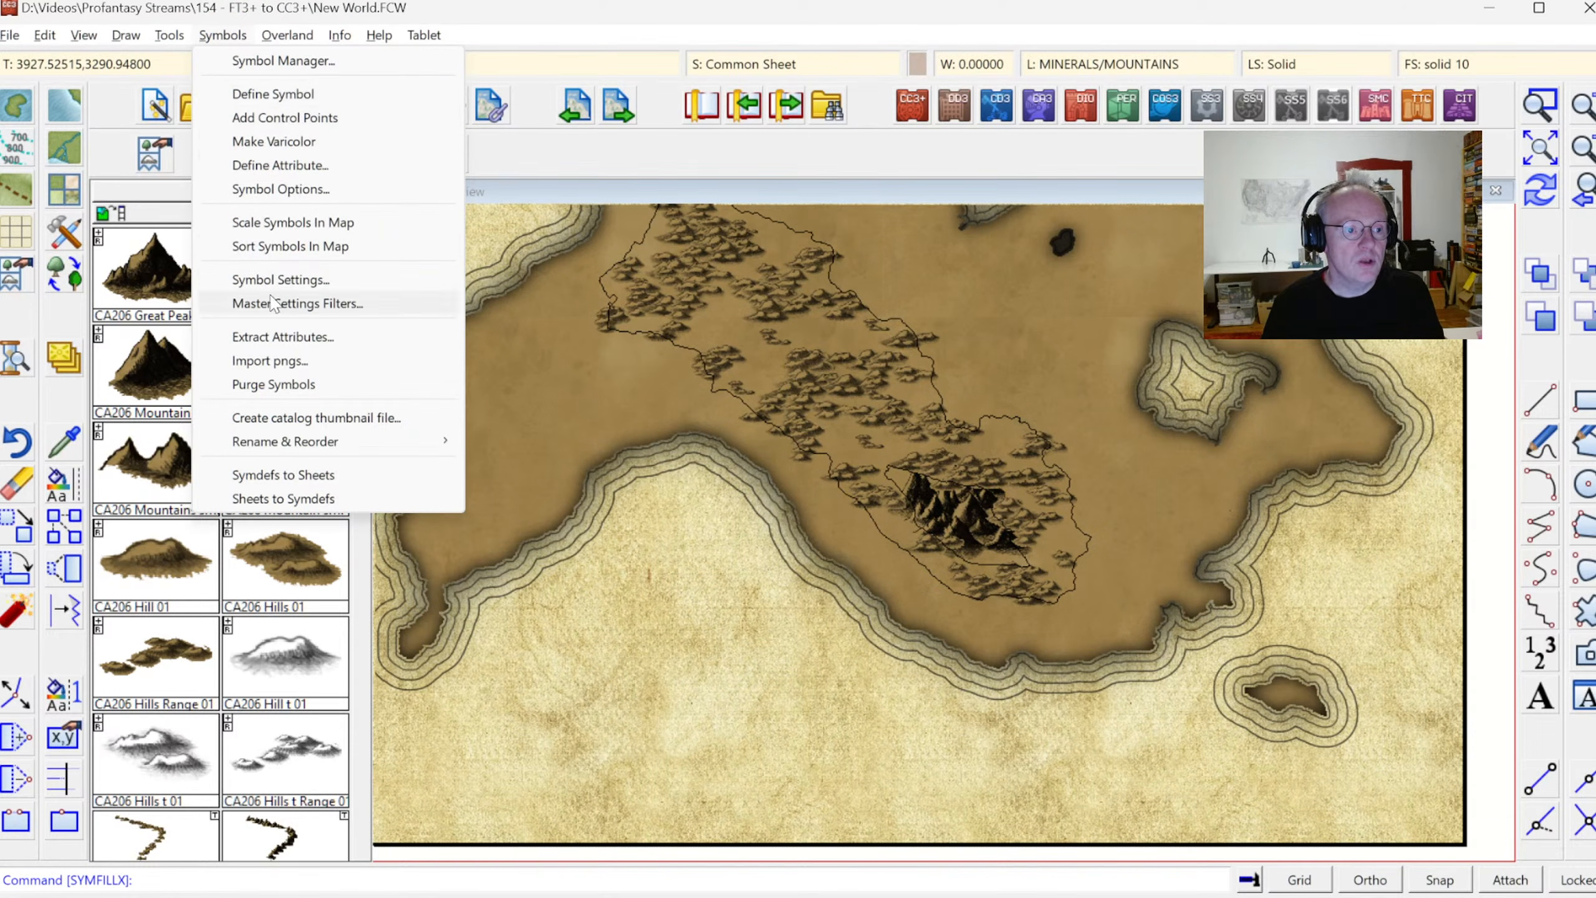
left_click(266, 244)
right_click(596, 311)
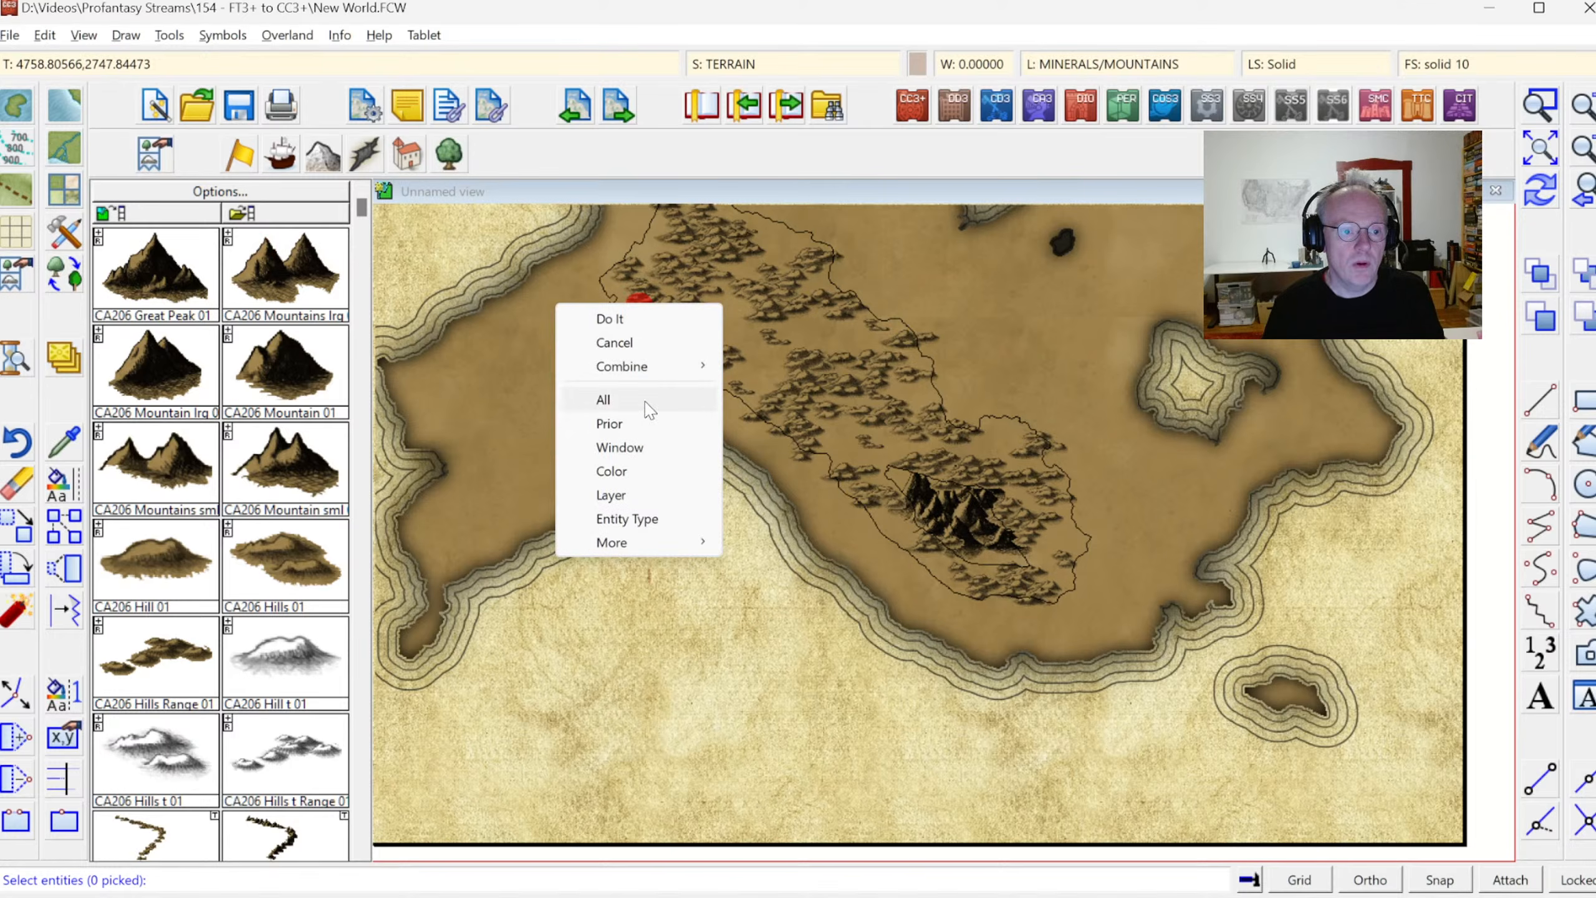
left_click(641, 397)
right_click(597, 374)
left_click(564, 379)
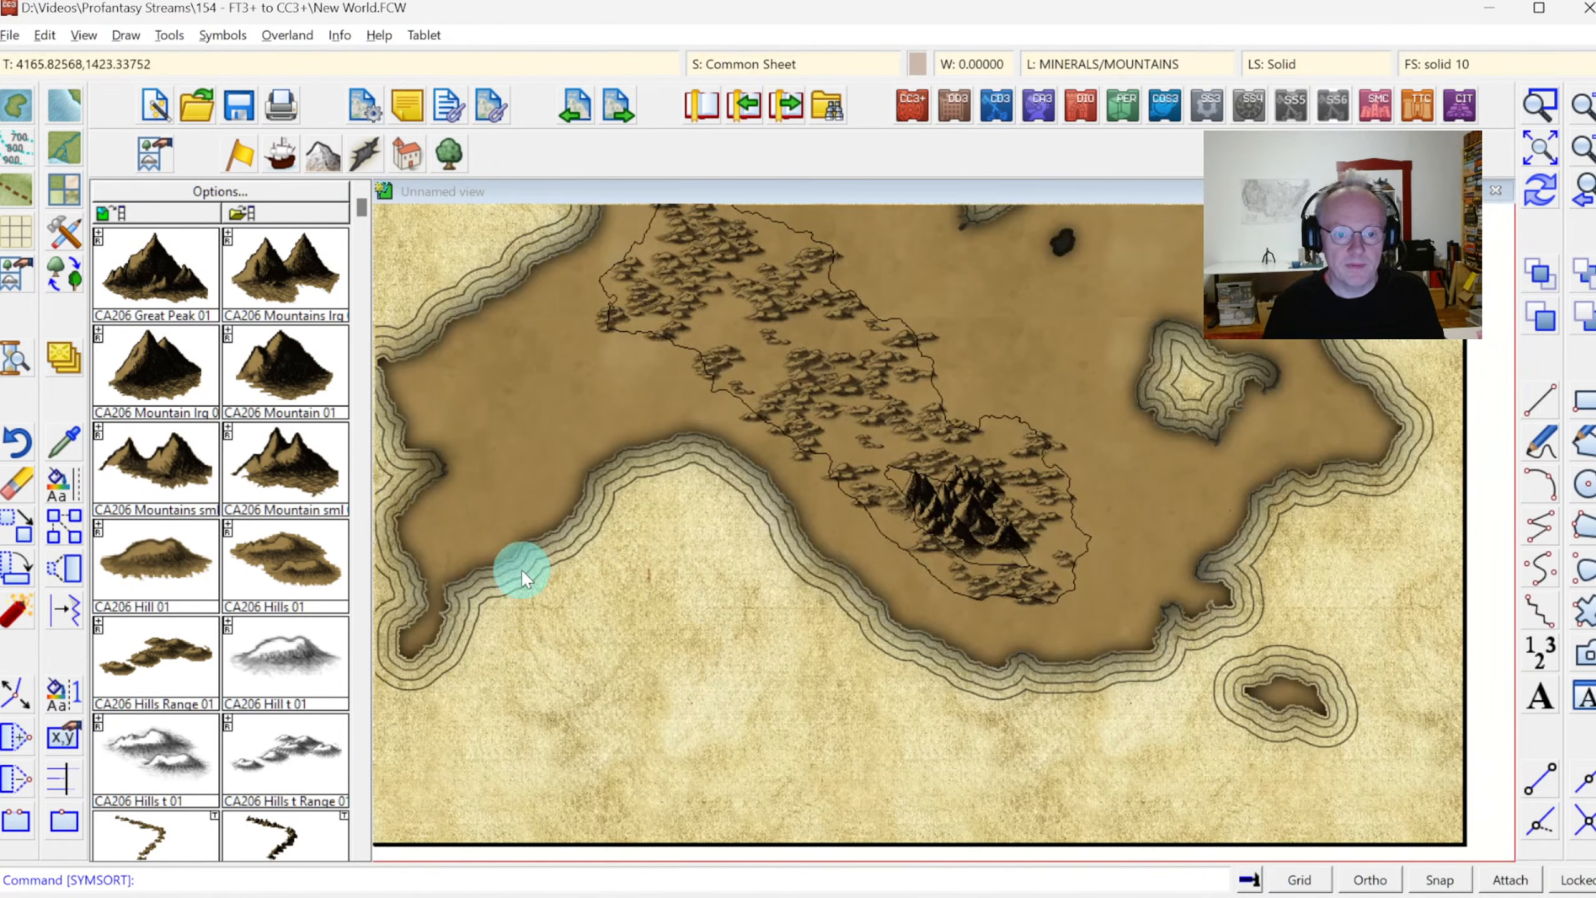
Erase the large and small contour lines around the eastern continent's hills and mountains, and redraw the map
left_click(18, 494)
left_click(875, 533)
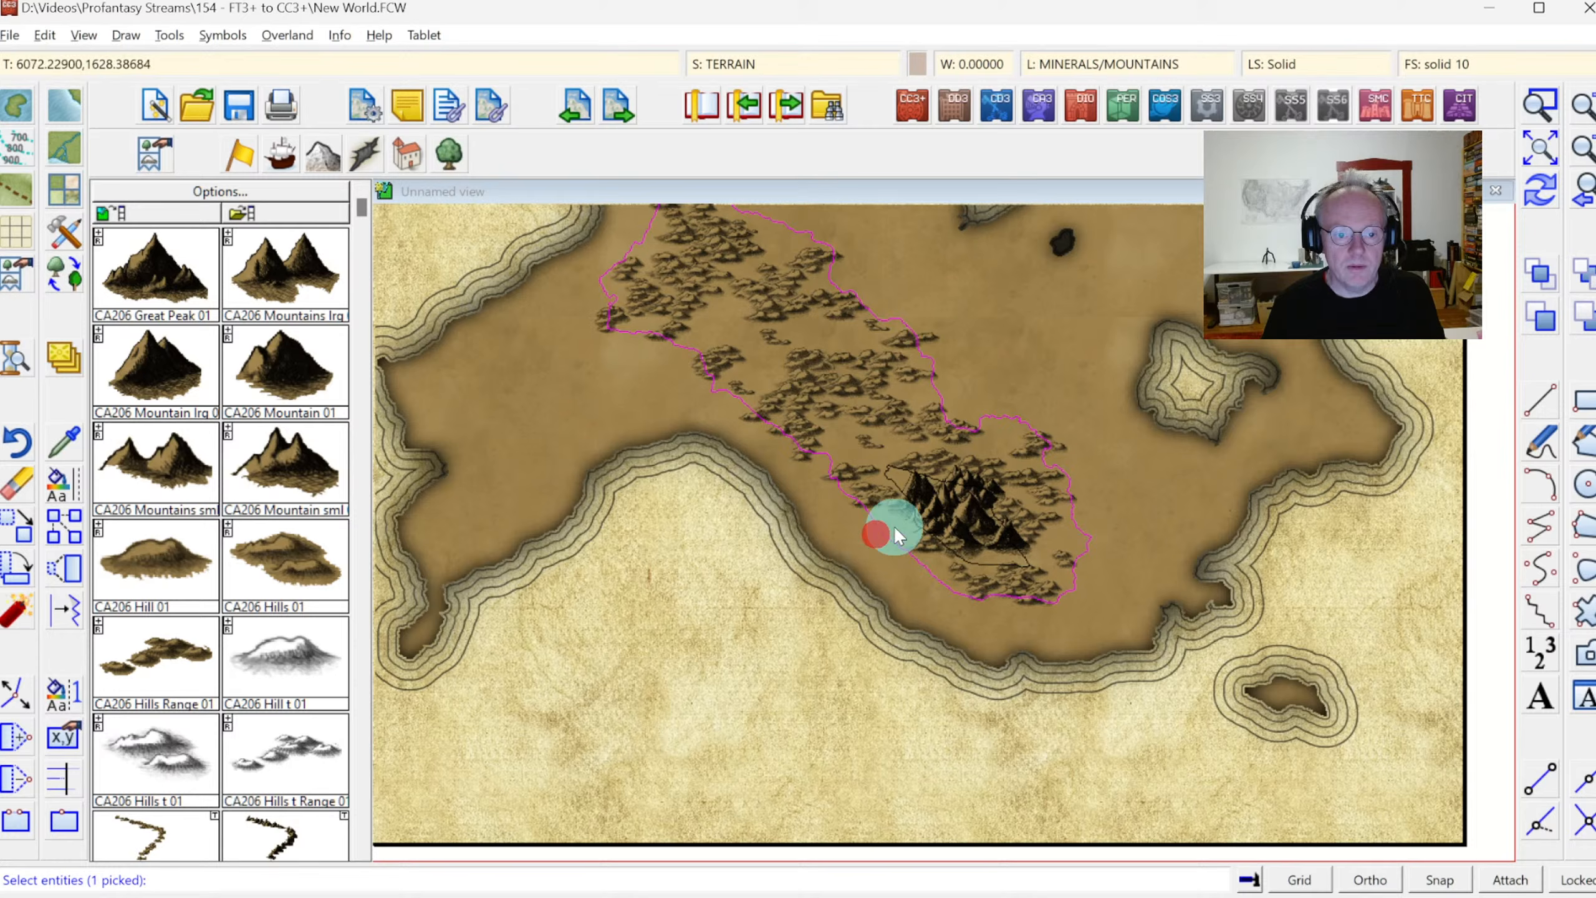
left_click(891, 478)
right_click(903, 342)
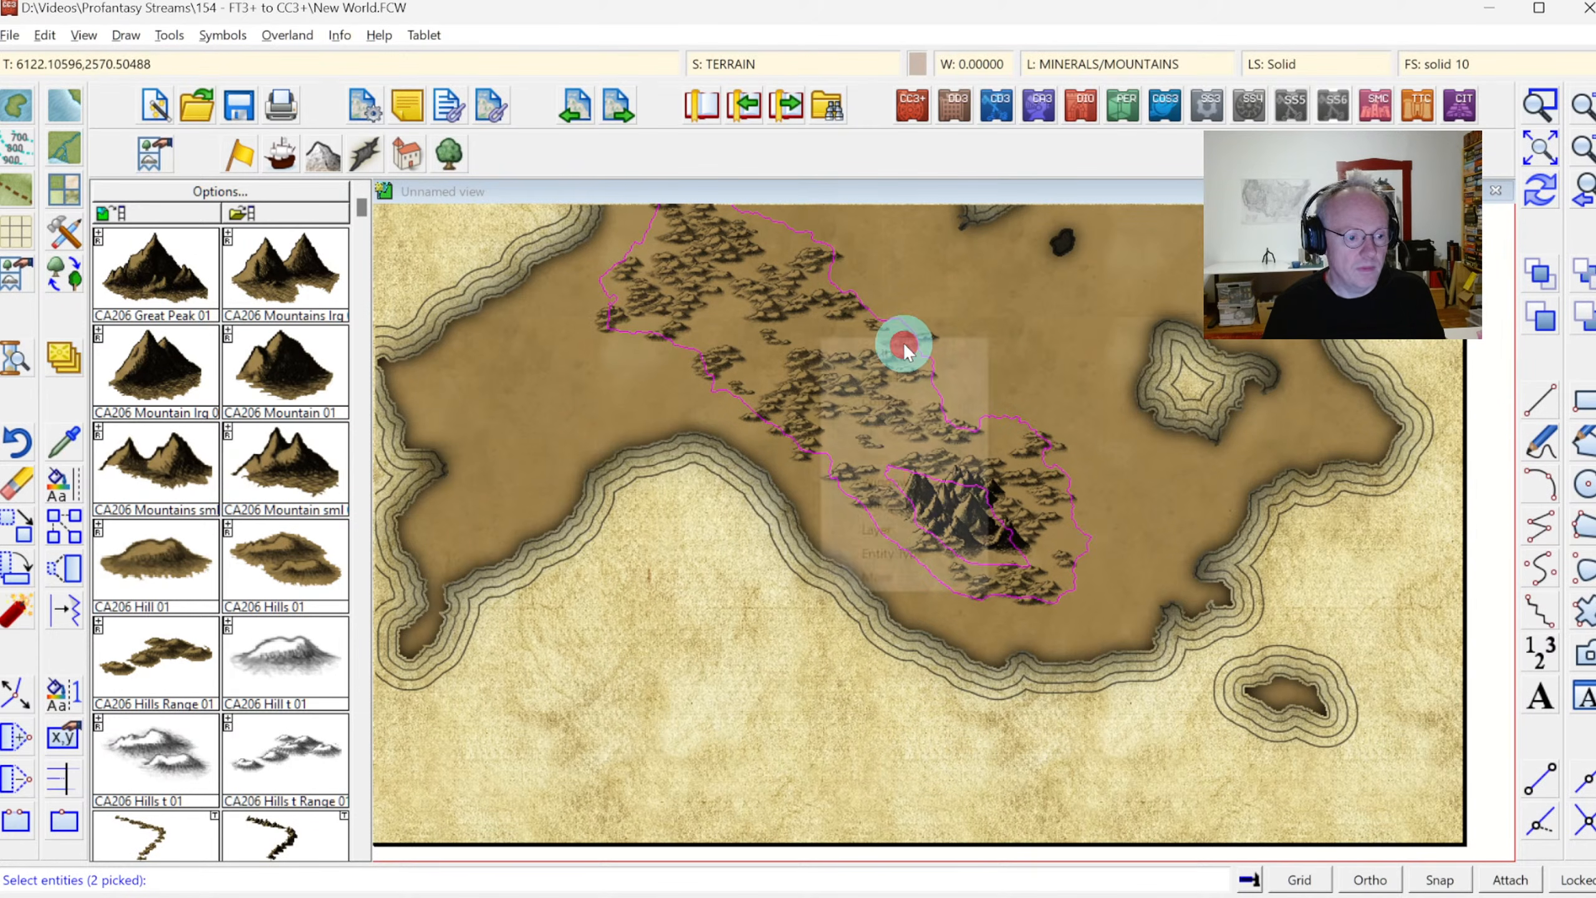
left_click(901, 345)
left_click(1533, 203)
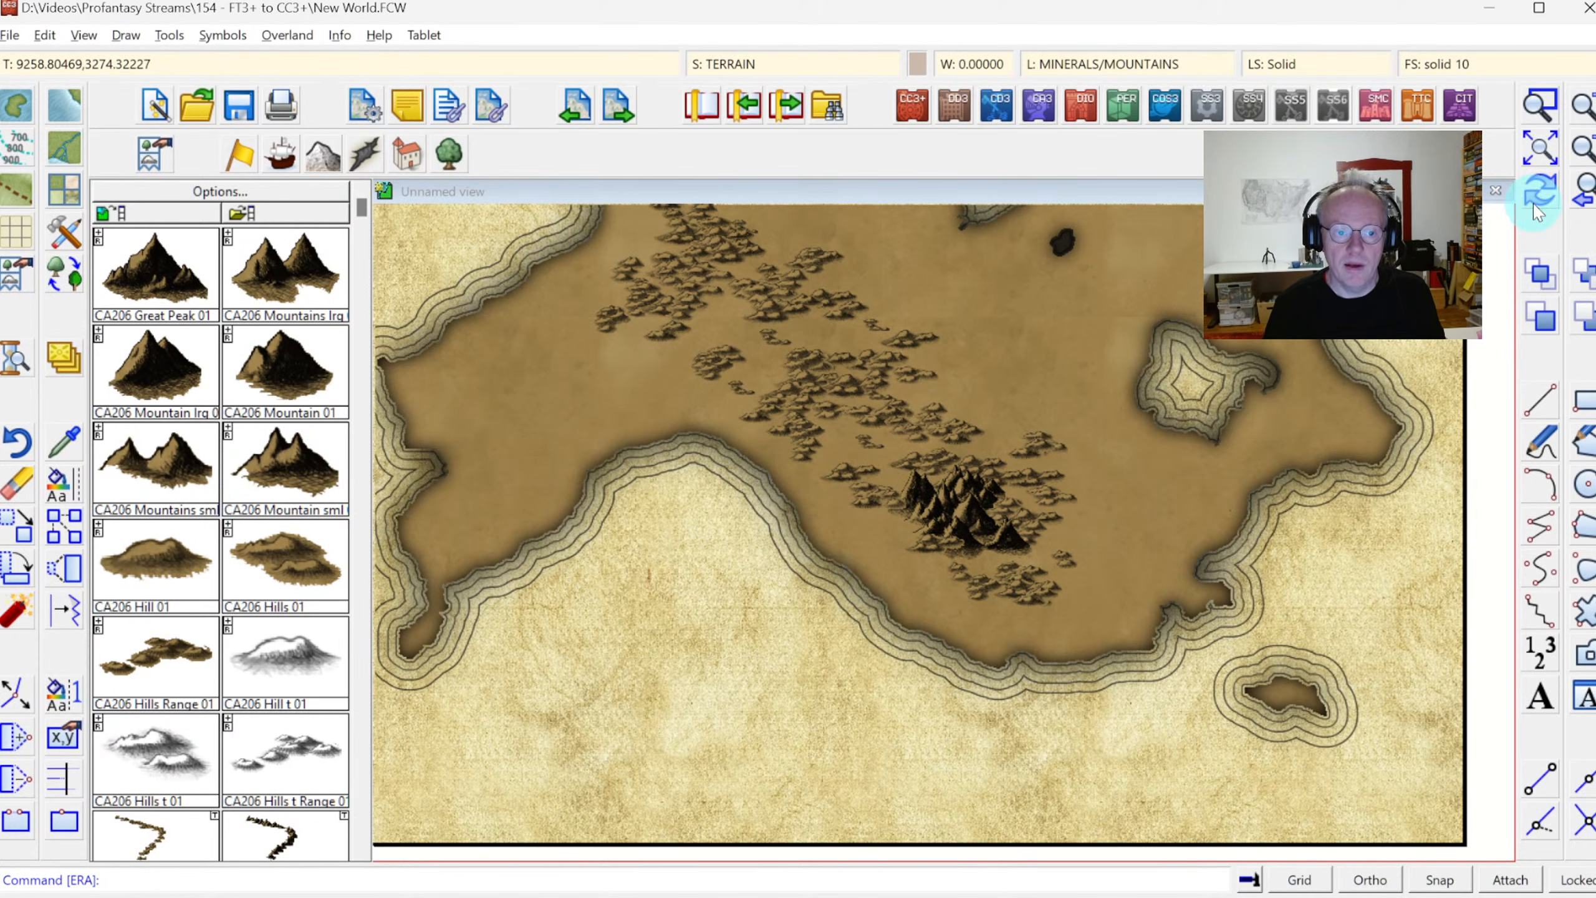
Start Symbols in Area (exclude areas) with the current hill settings and choose the western continent's large outer contour as the fill area
left_click(1538, 151)
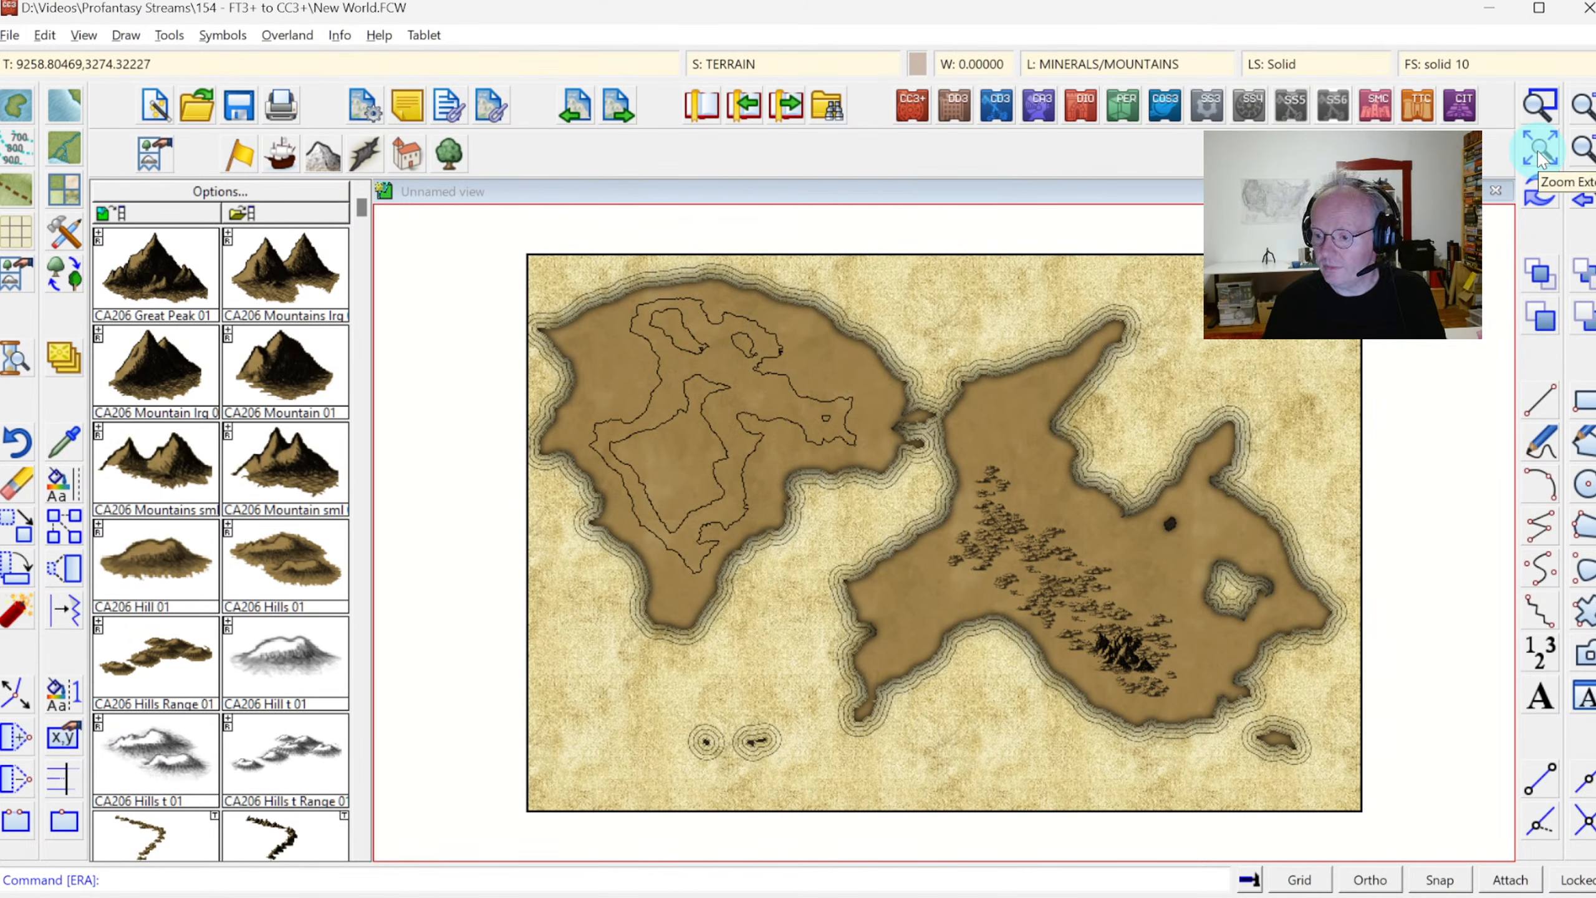
left_click(1540, 104)
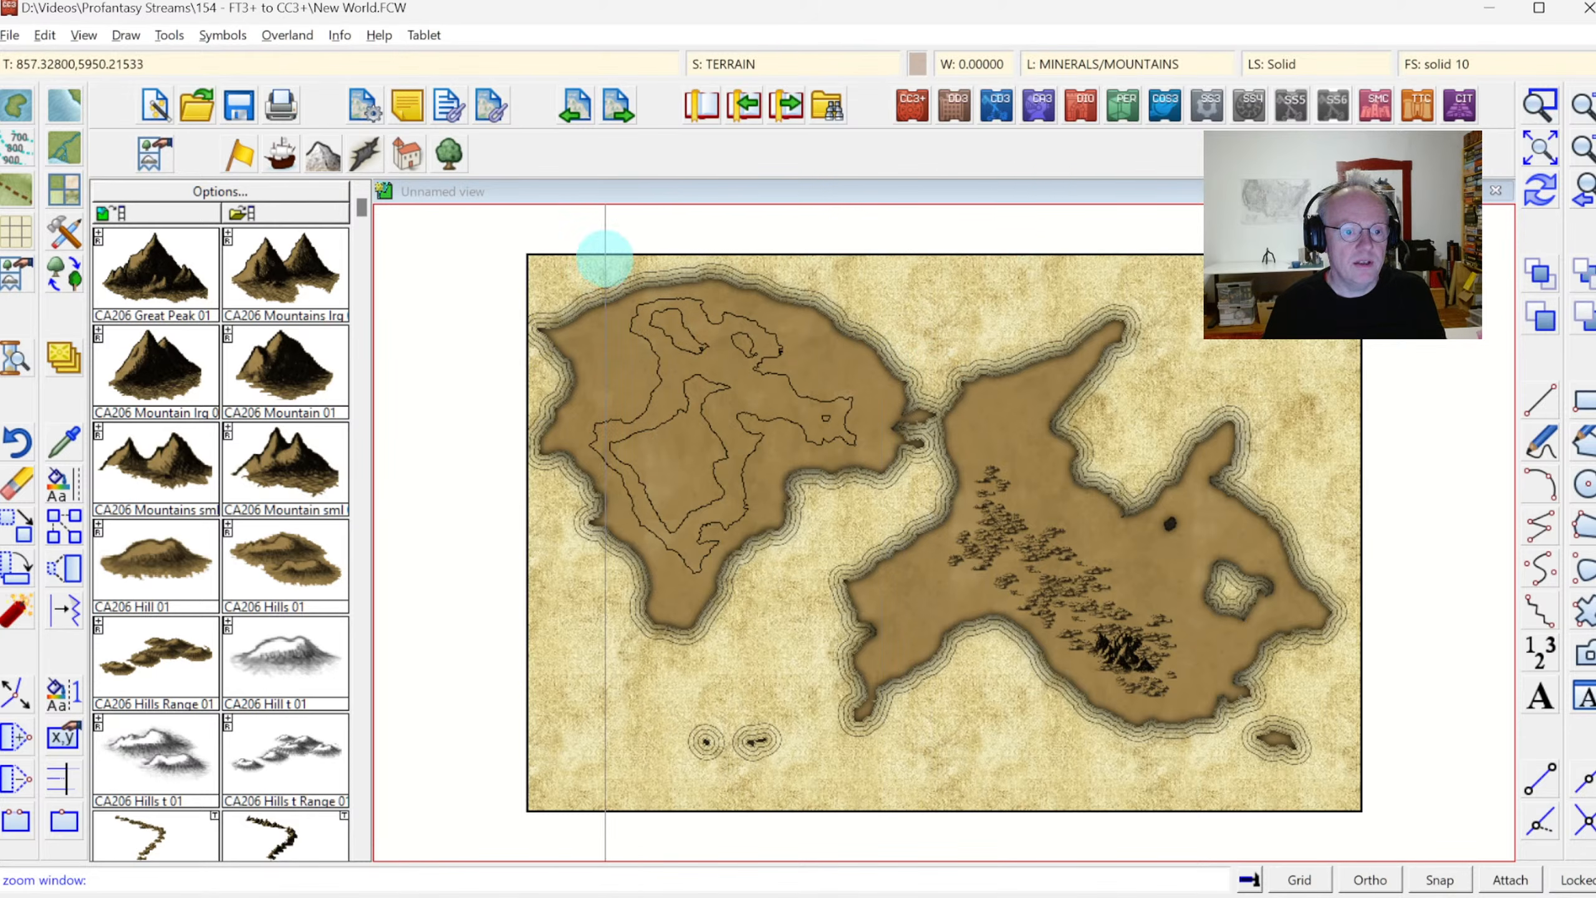
left_click(550, 278)
left_click(910, 599)
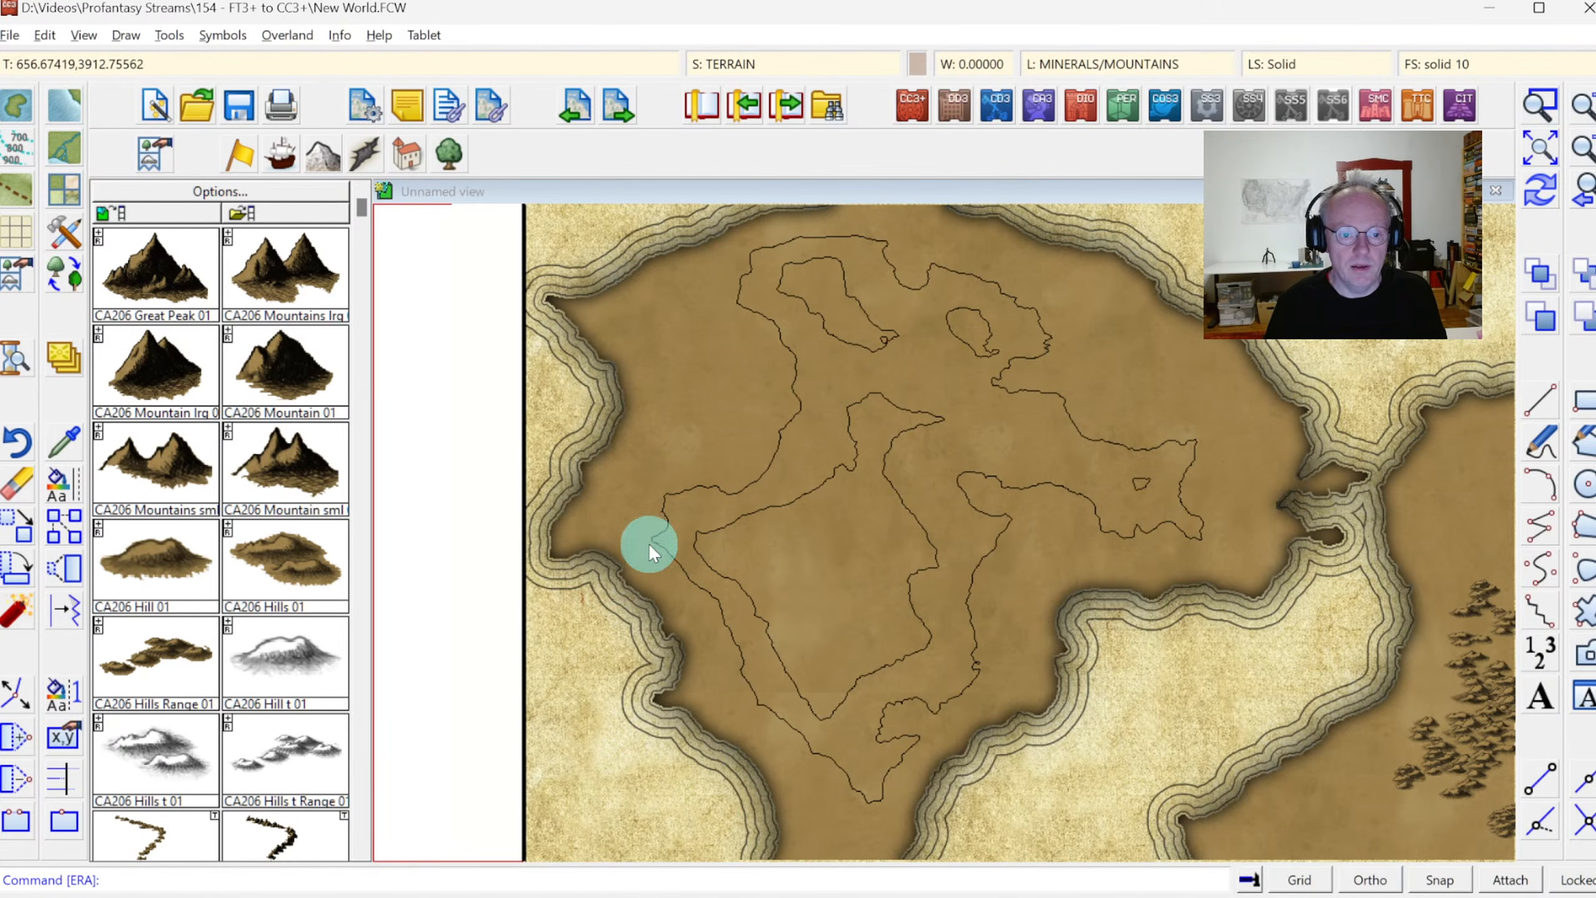
left_click(126, 35)
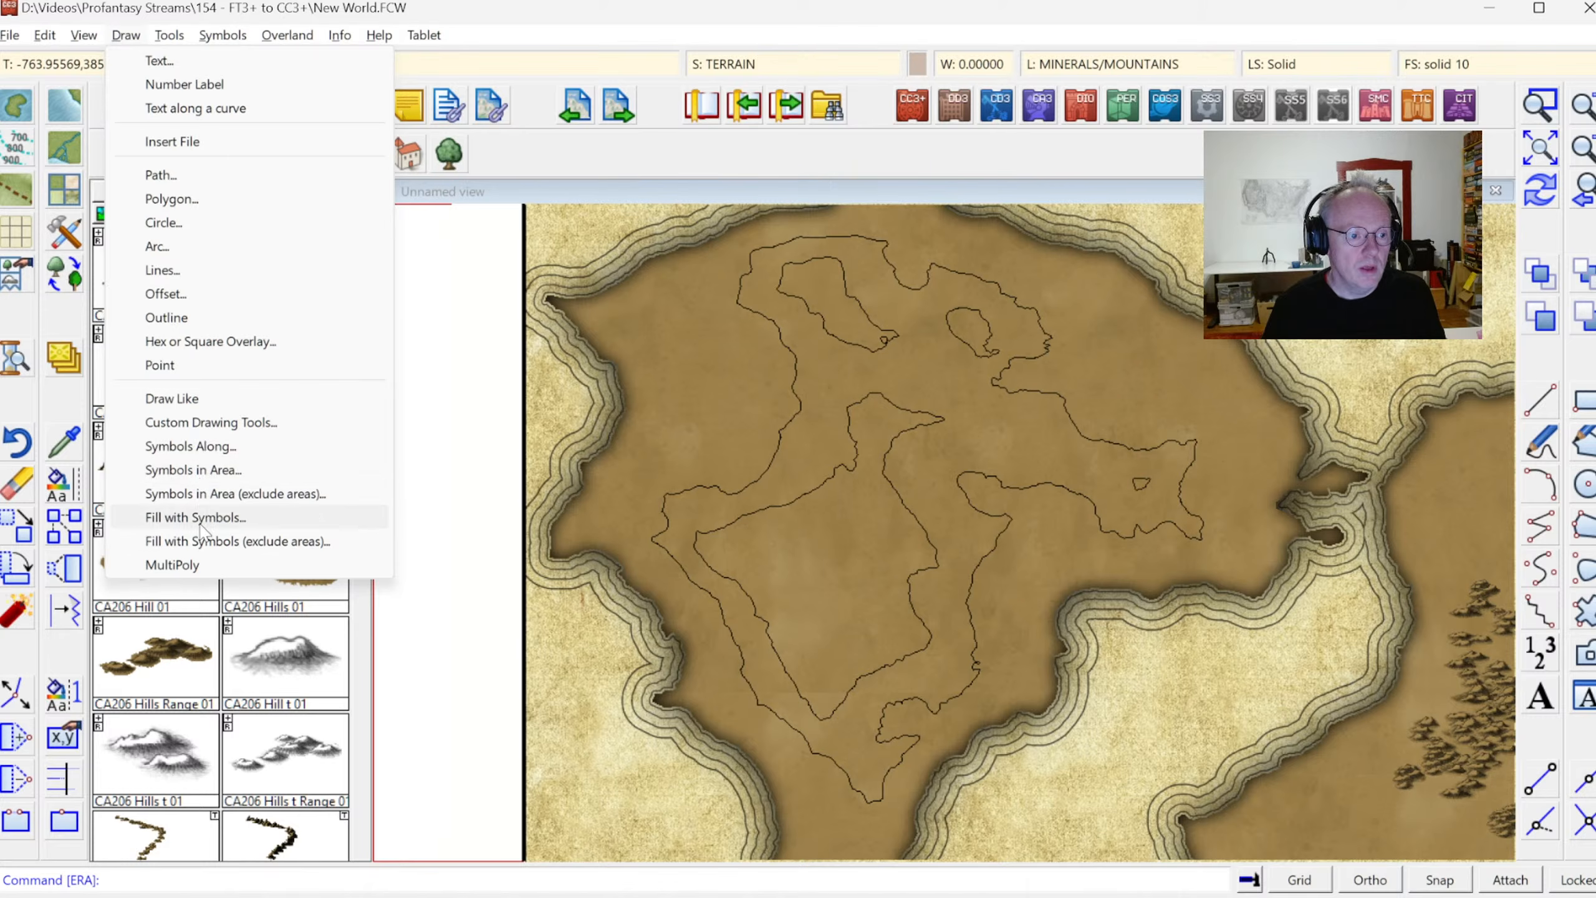
left_click(214, 498)
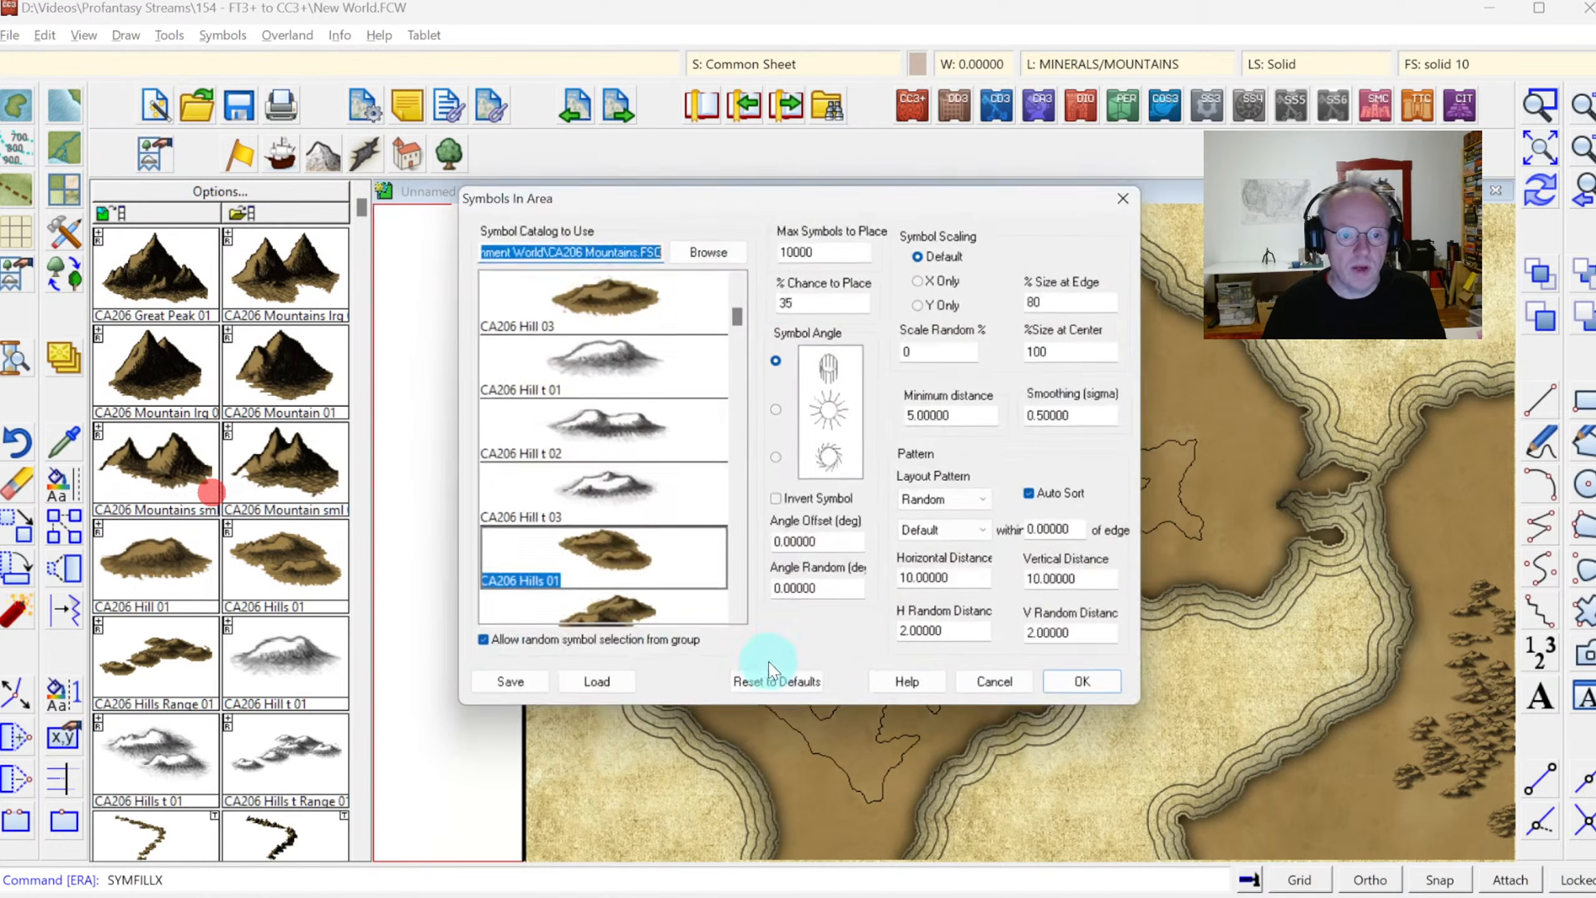
left_click(1085, 691)
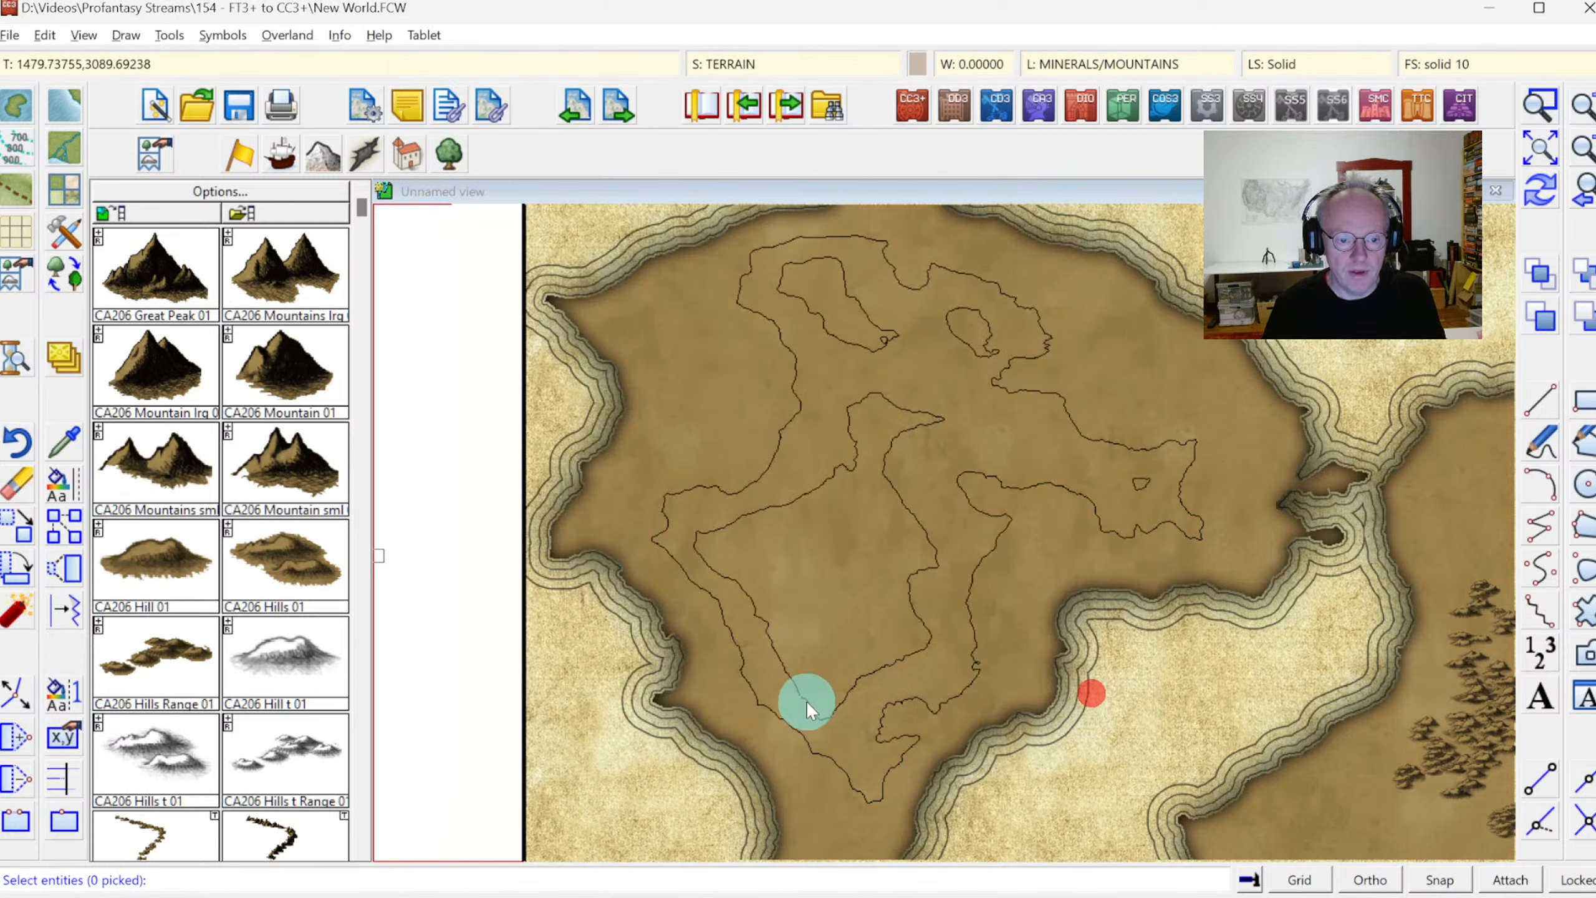
left_click(757, 703)
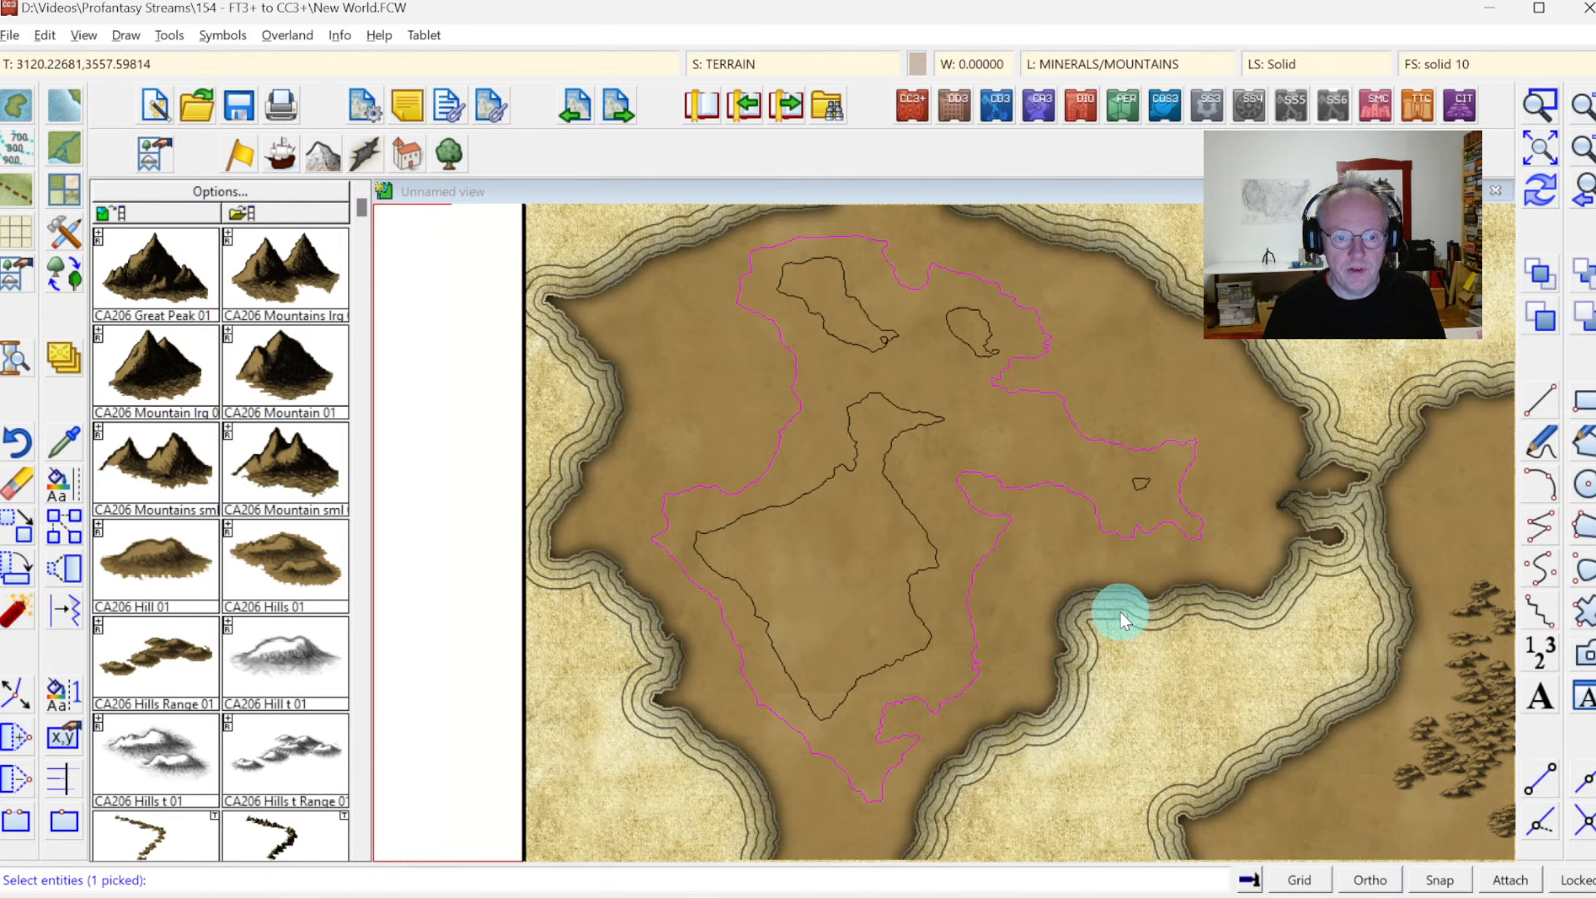
right_click(959, 522)
left_click(958, 519)
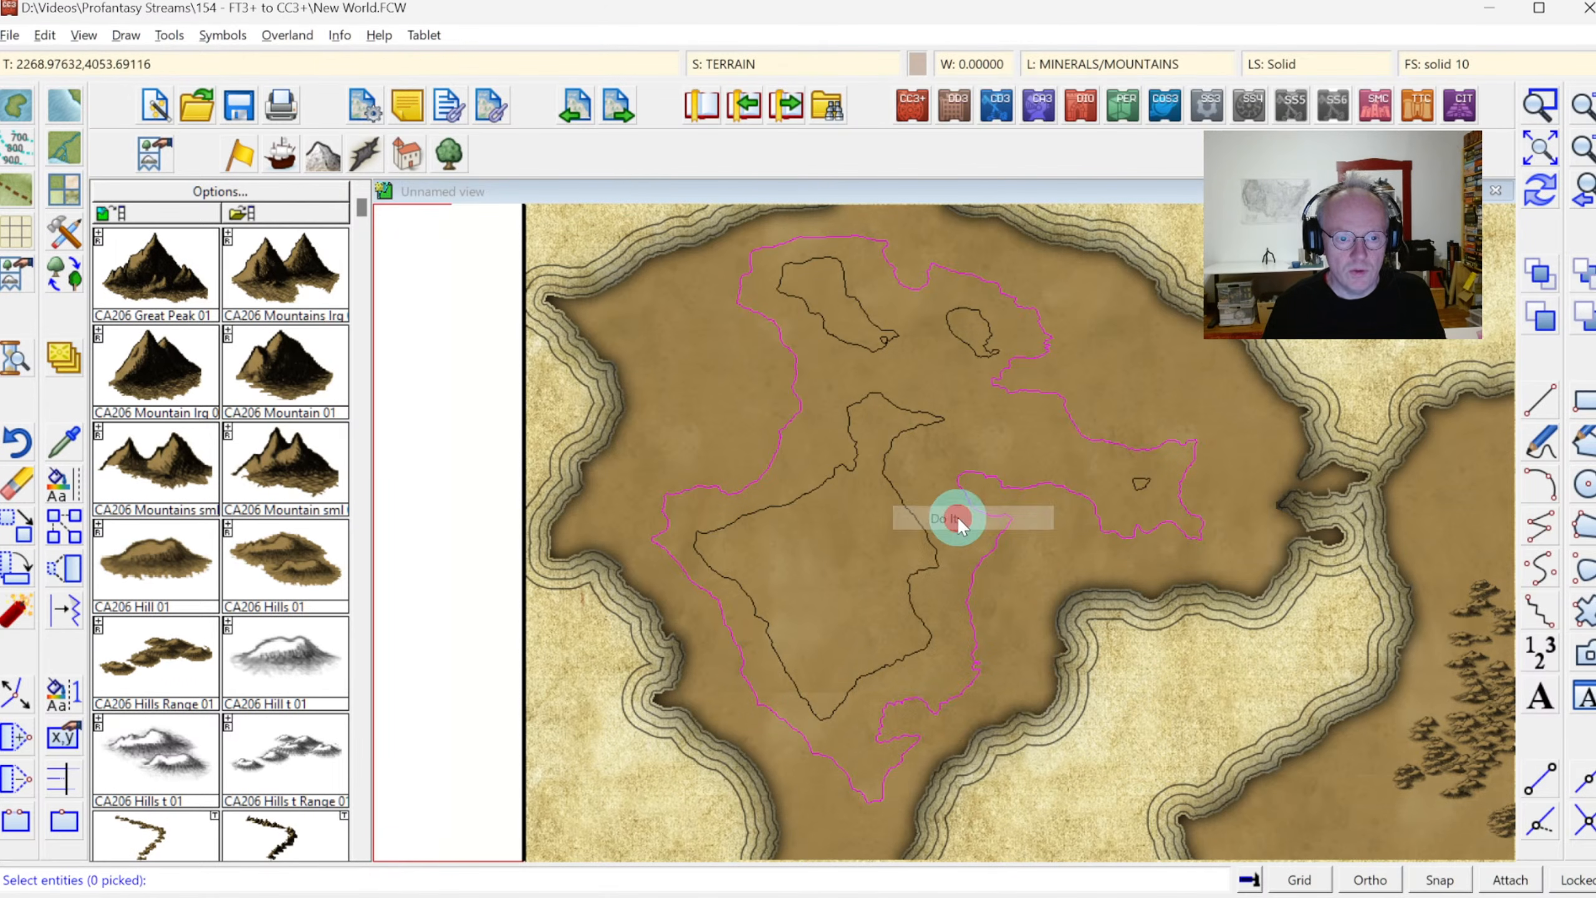
Exclude the western continent's four inner contours and fill the rest of the outer contour with hill symbols
left_click(899, 440)
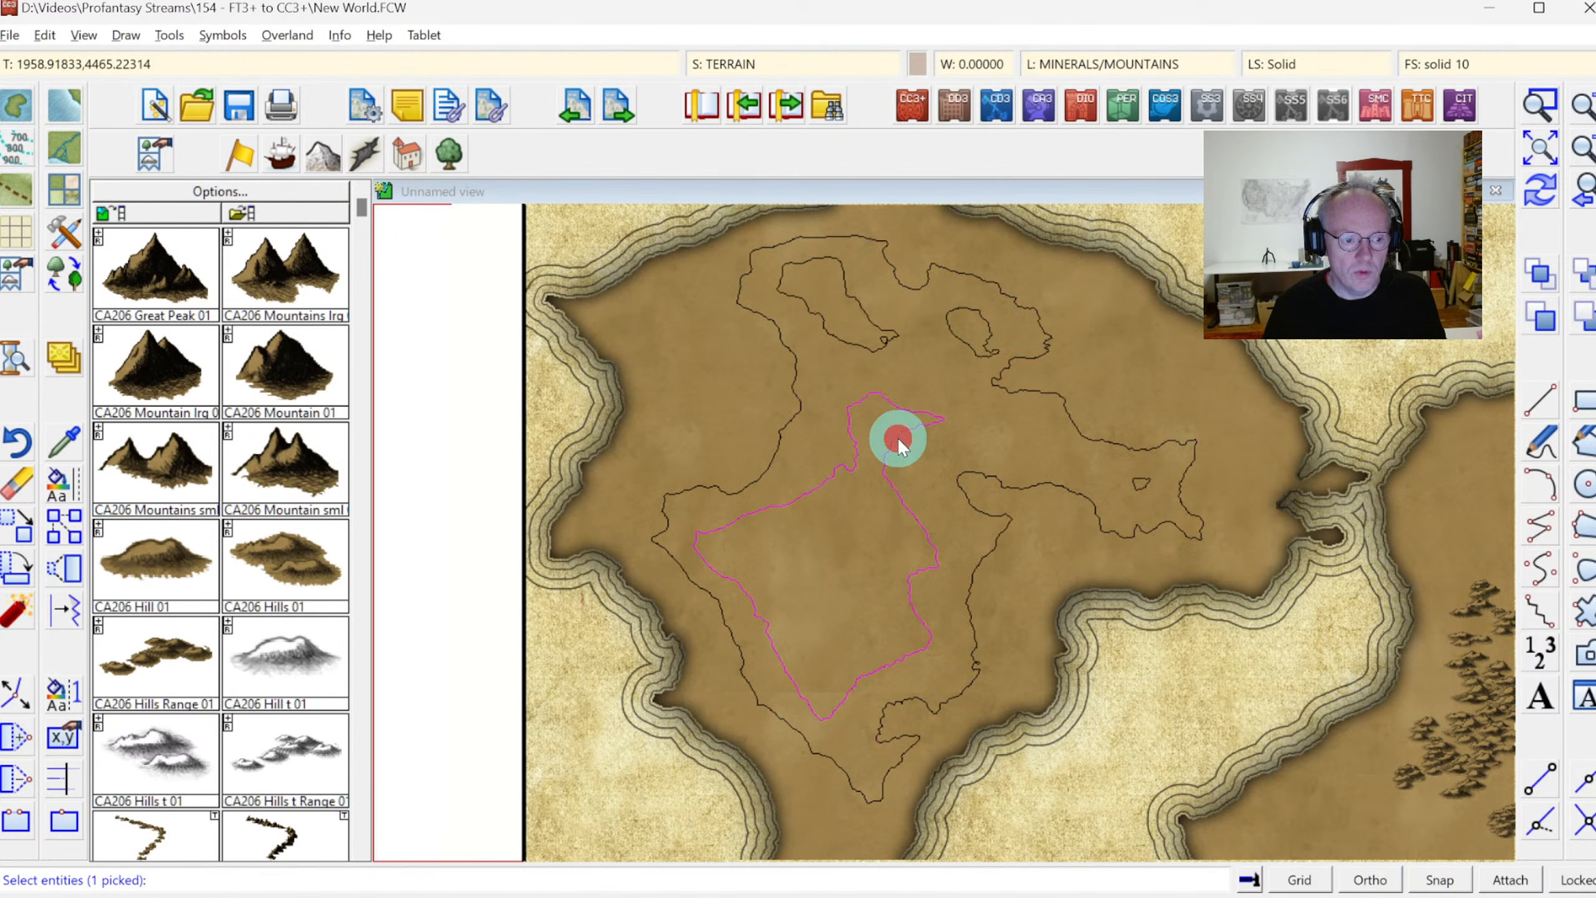
left_click(868, 351)
left_click(968, 349)
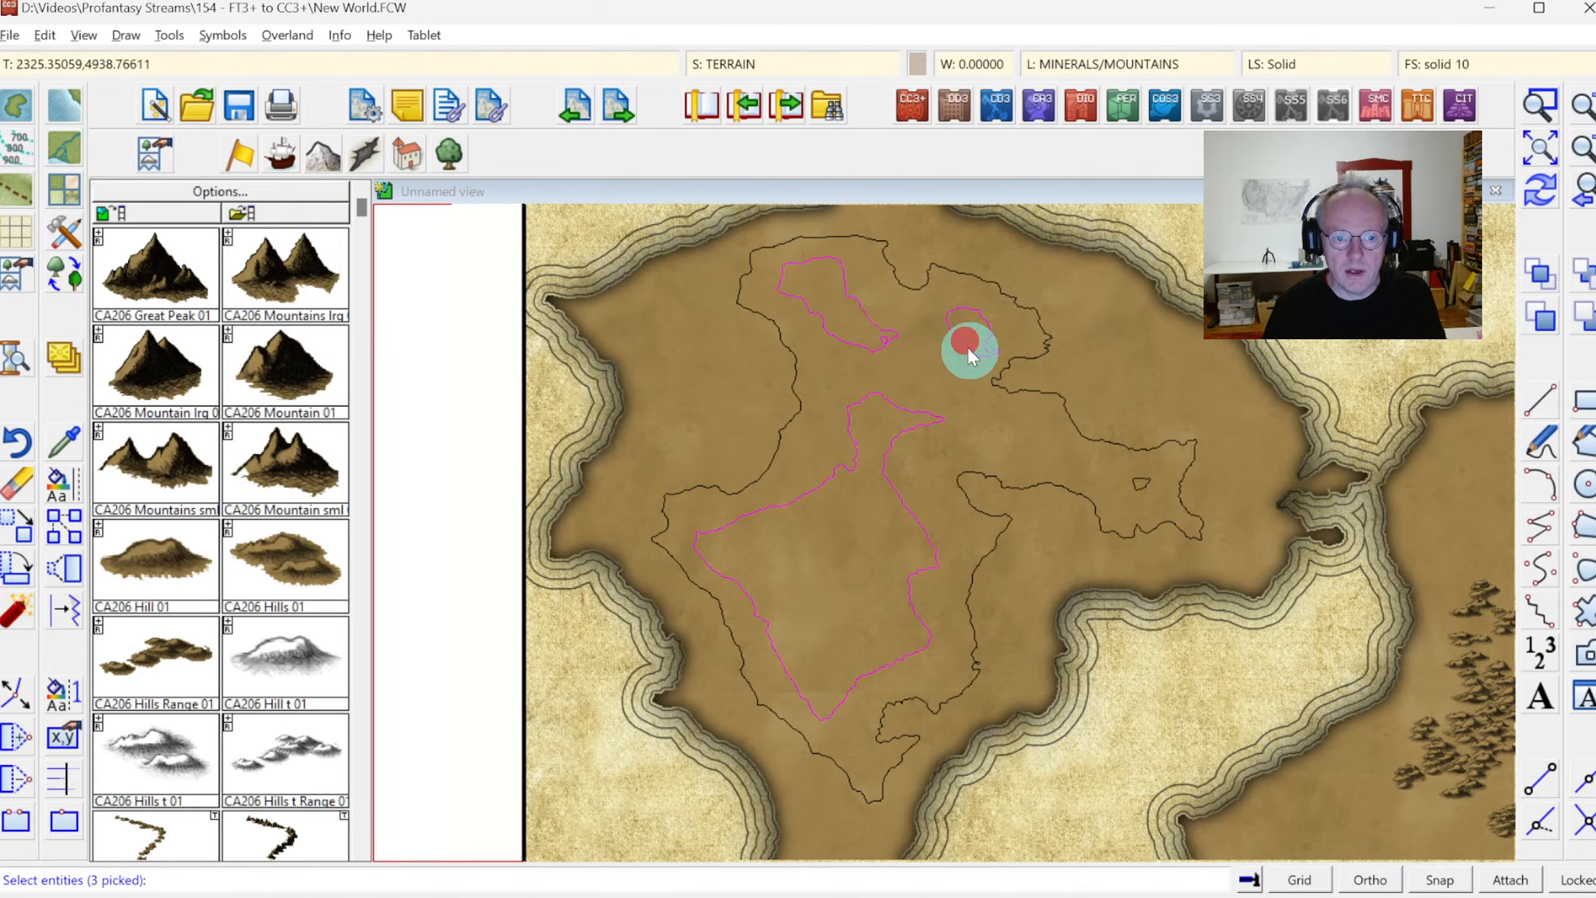
left_click(1144, 492)
right_click(971, 414)
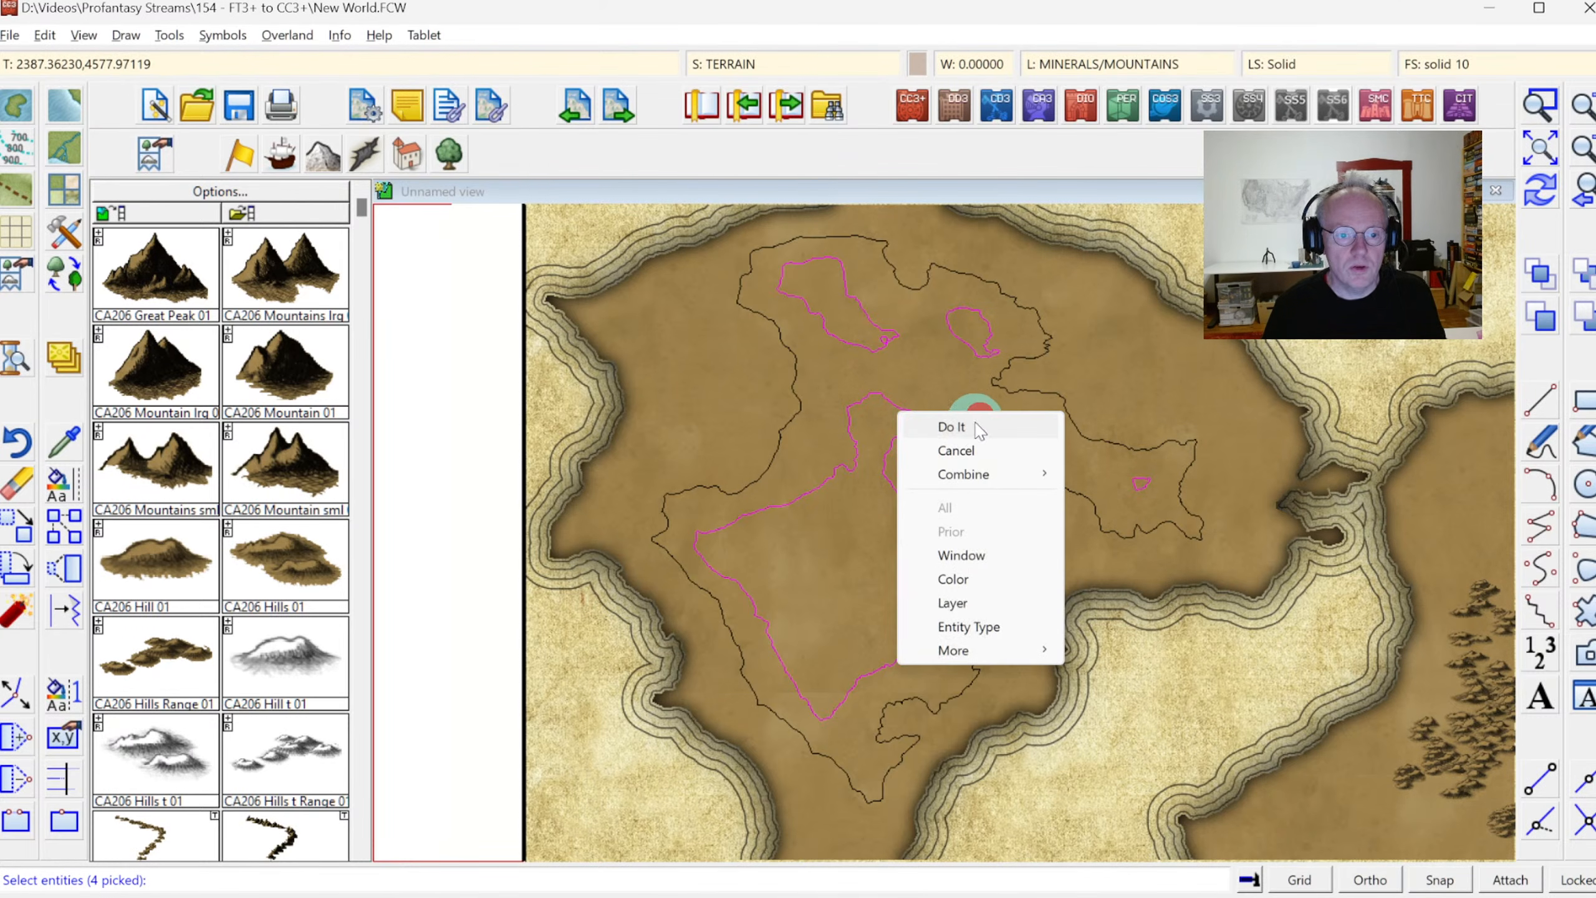
left_click(968, 428)
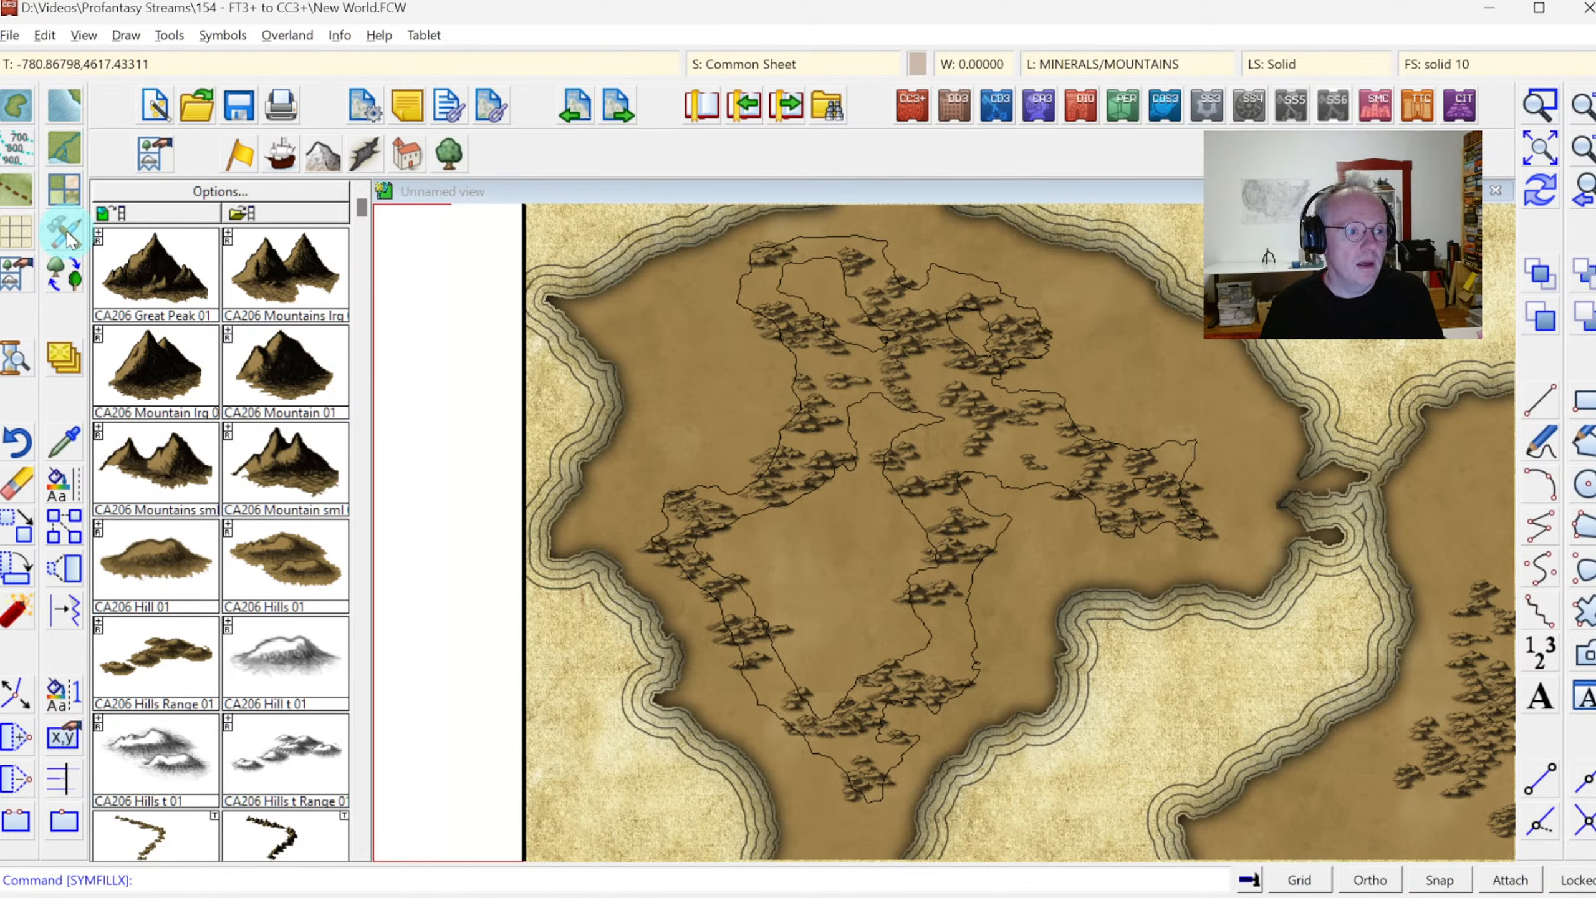
Start Symbols in Area with the fill settings loaded from CA206_Mountains.symfill
left_click(128, 31)
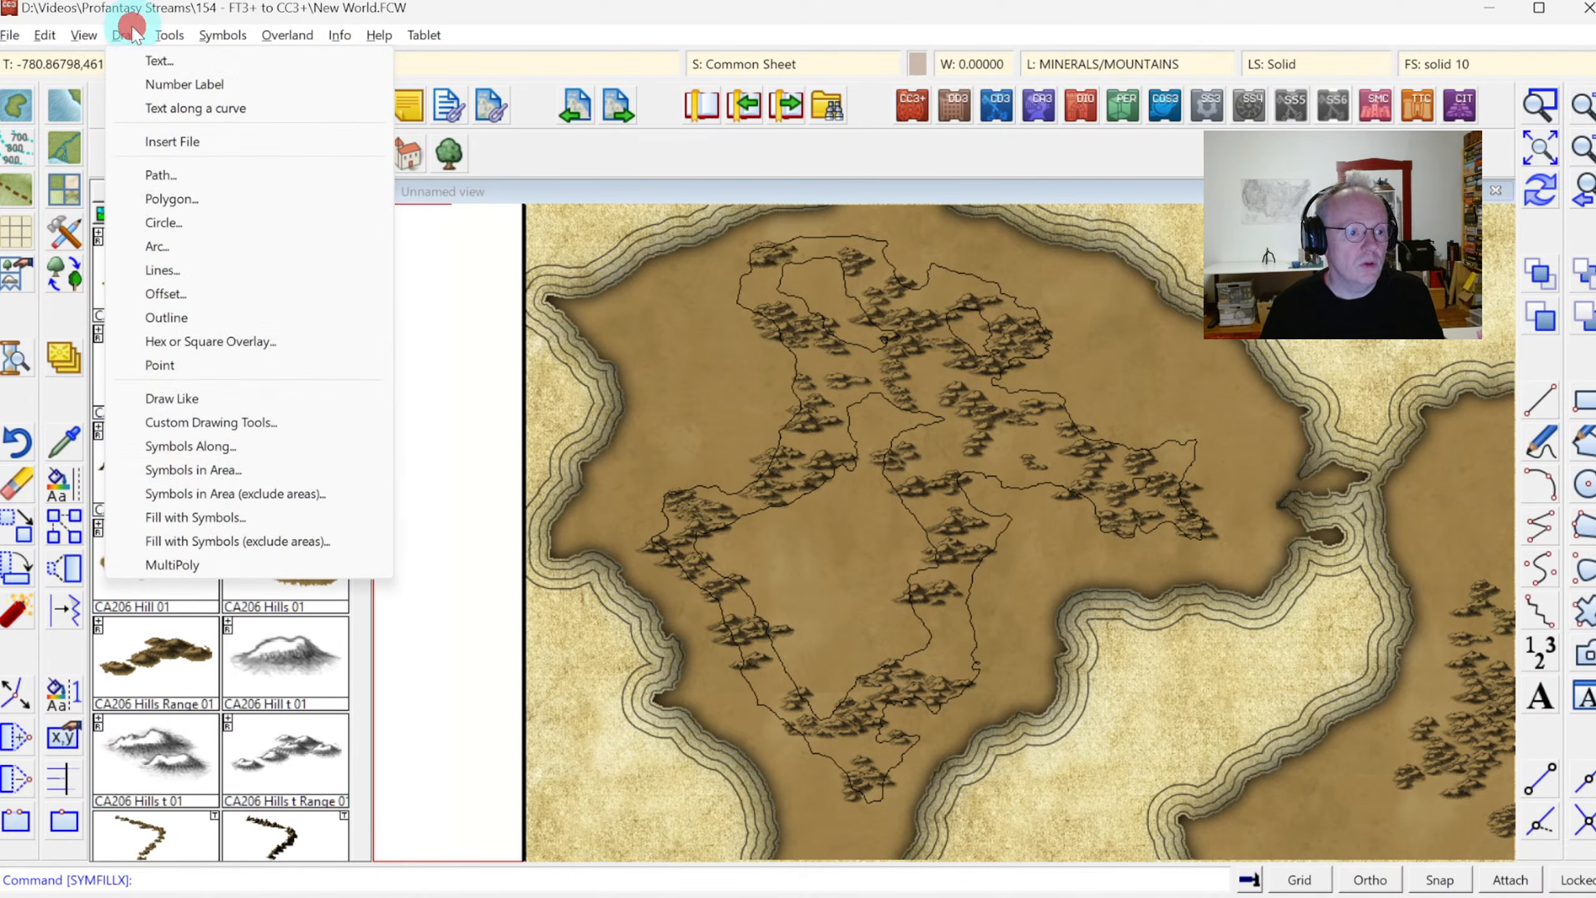
left_click(217, 469)
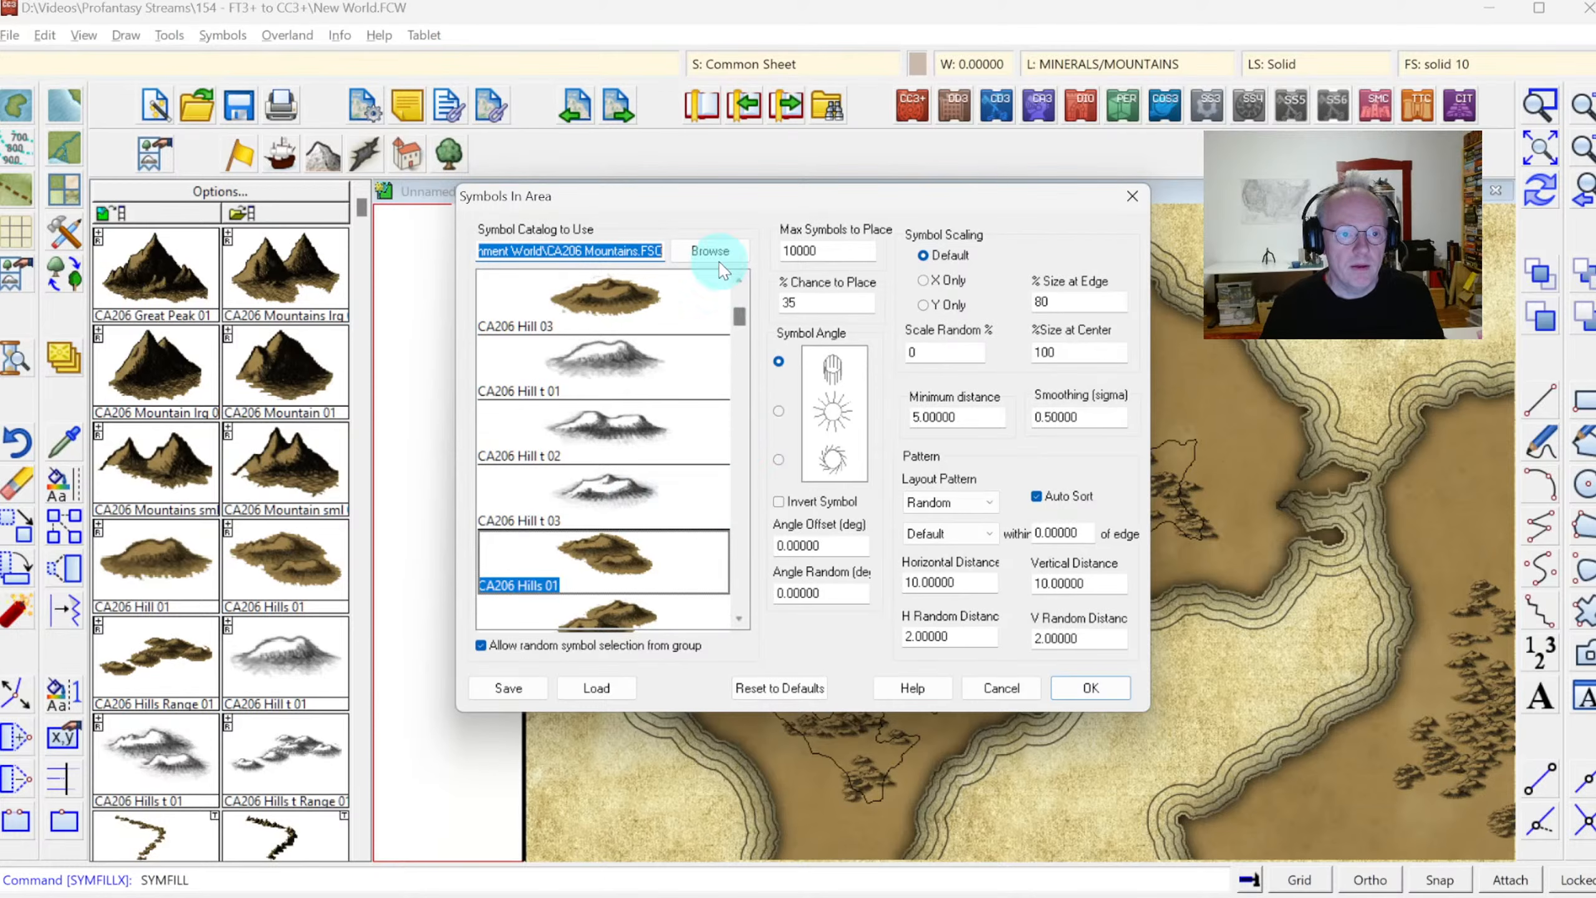
left_click(604, 686)
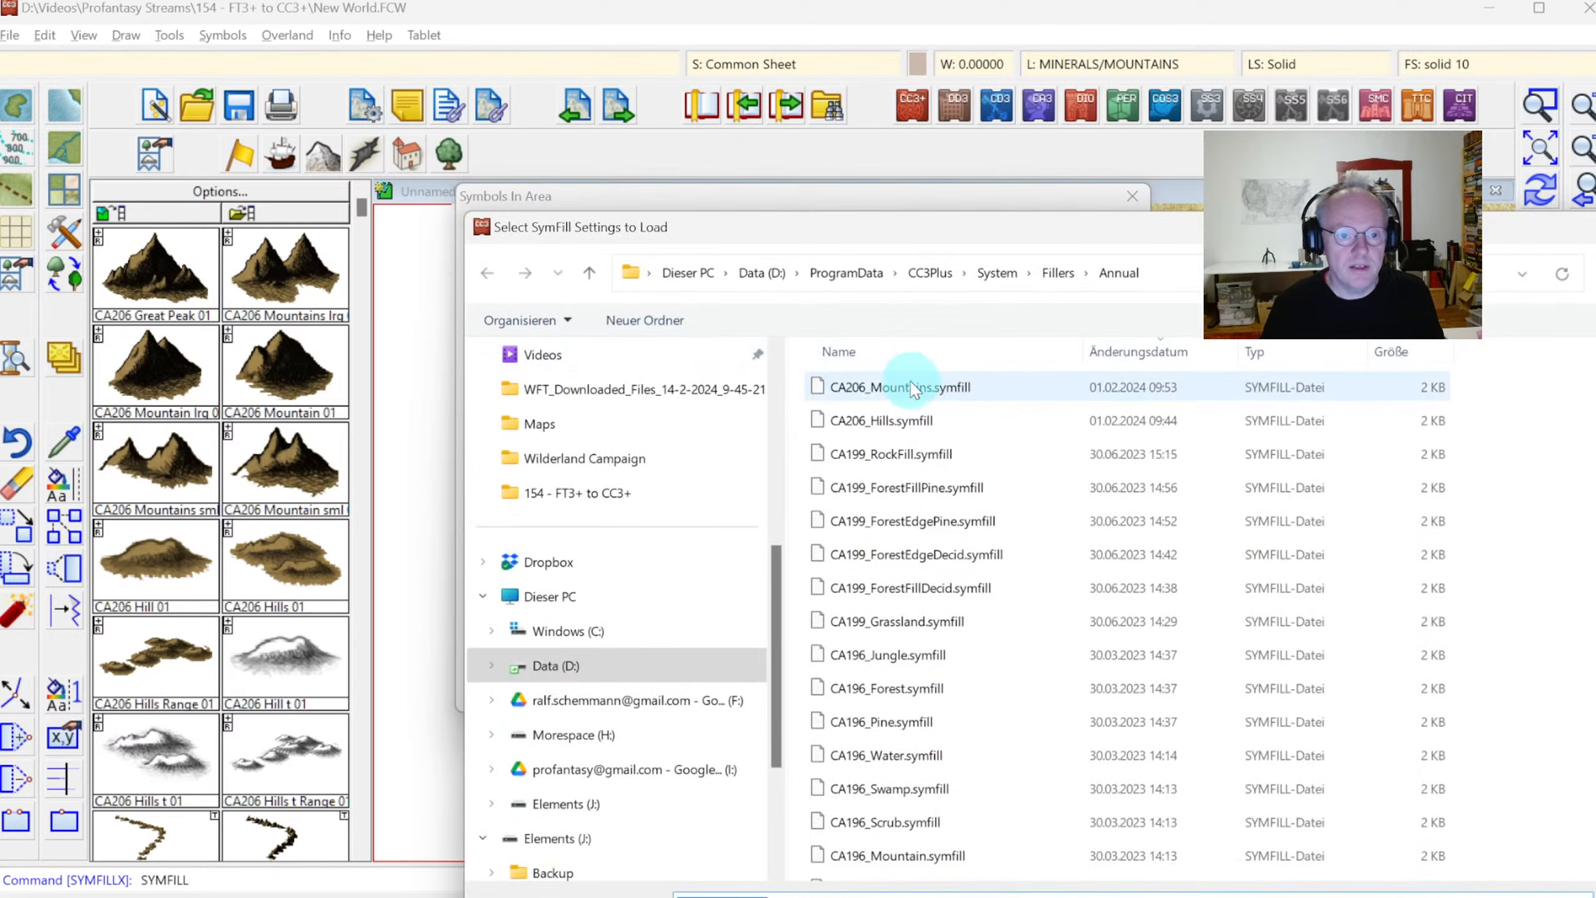
left_click(898, 389)
double_click(898, 389)
left_click(1076, 678)
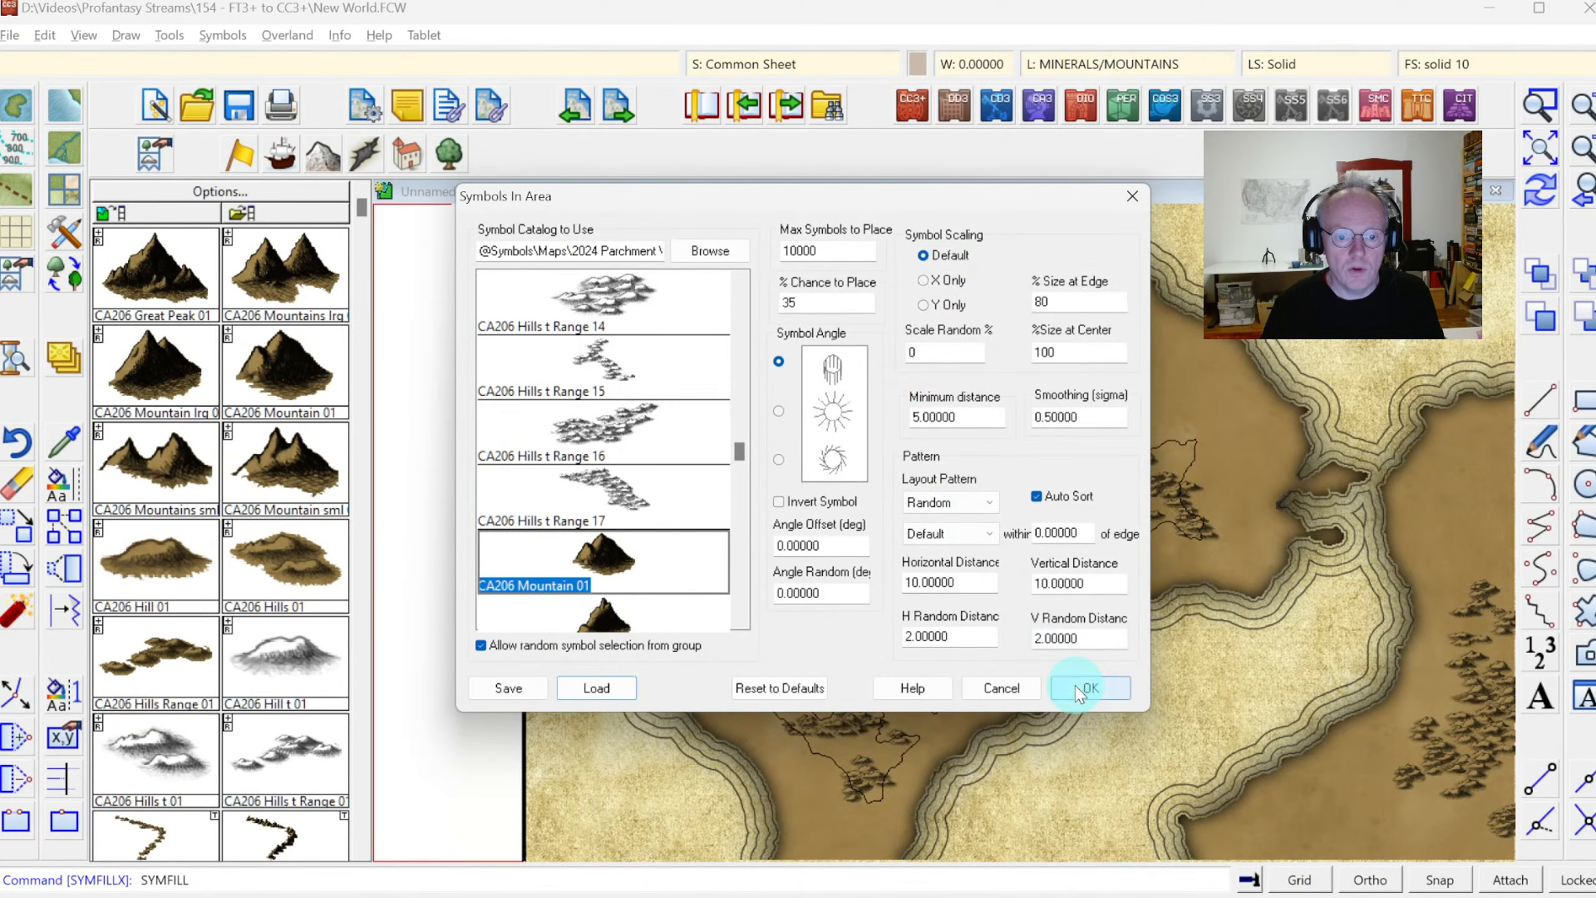
Fill the western continent's large inner contour with mountain symbols, removing the accidentally picked hill symbol from the selection
left_click(919, 519)
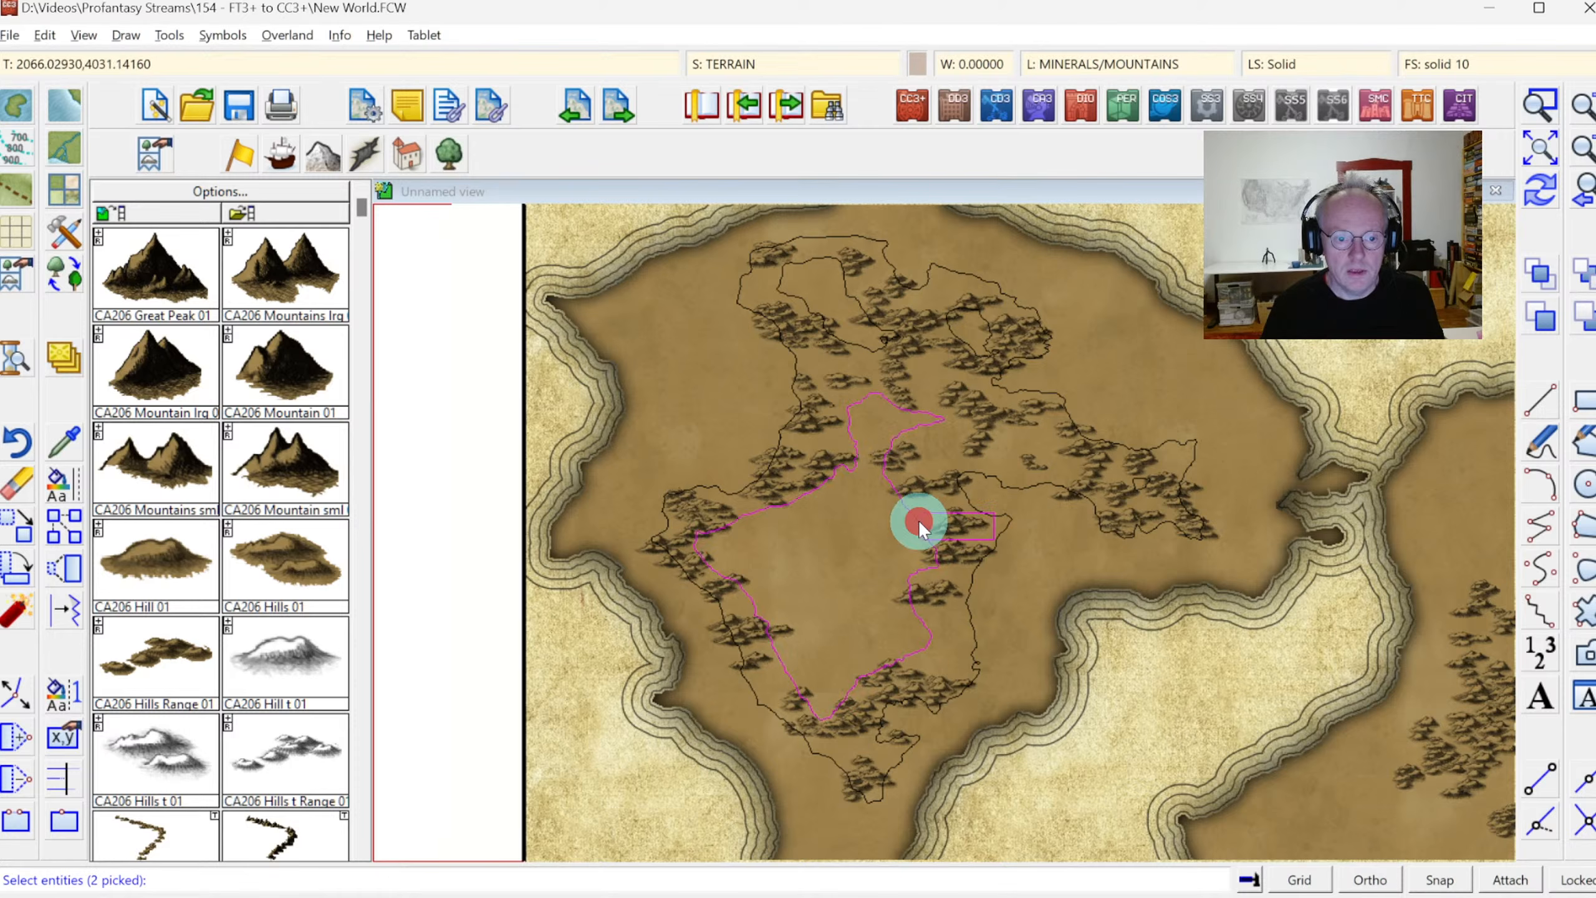
right_click(1024, 494)
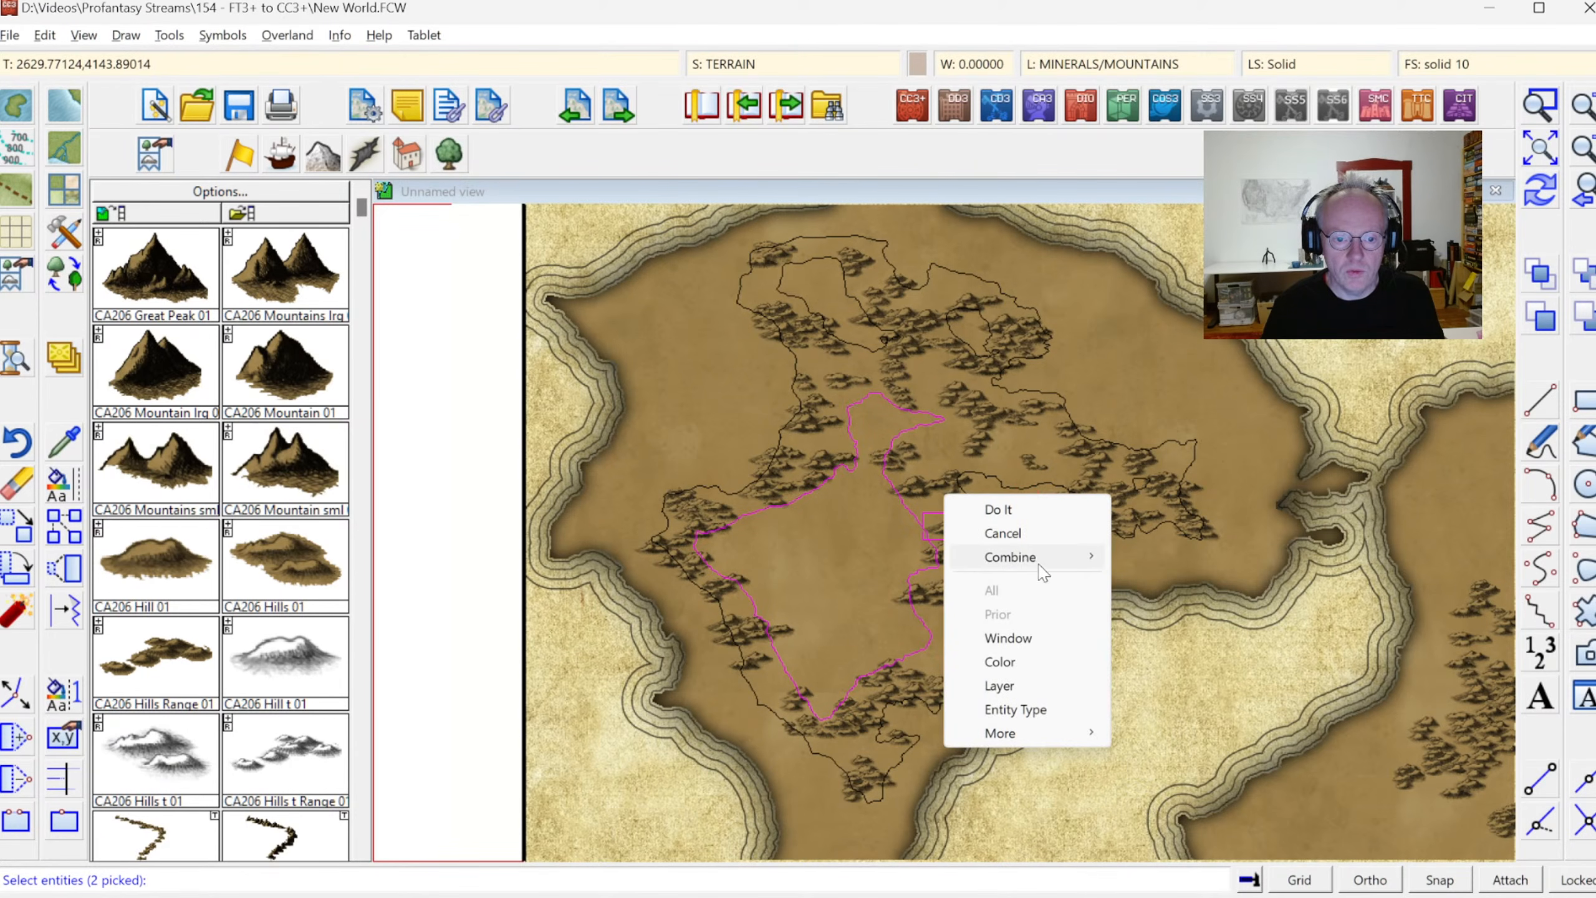
mouse_move(1043, 558)
left_click(1154, 605)
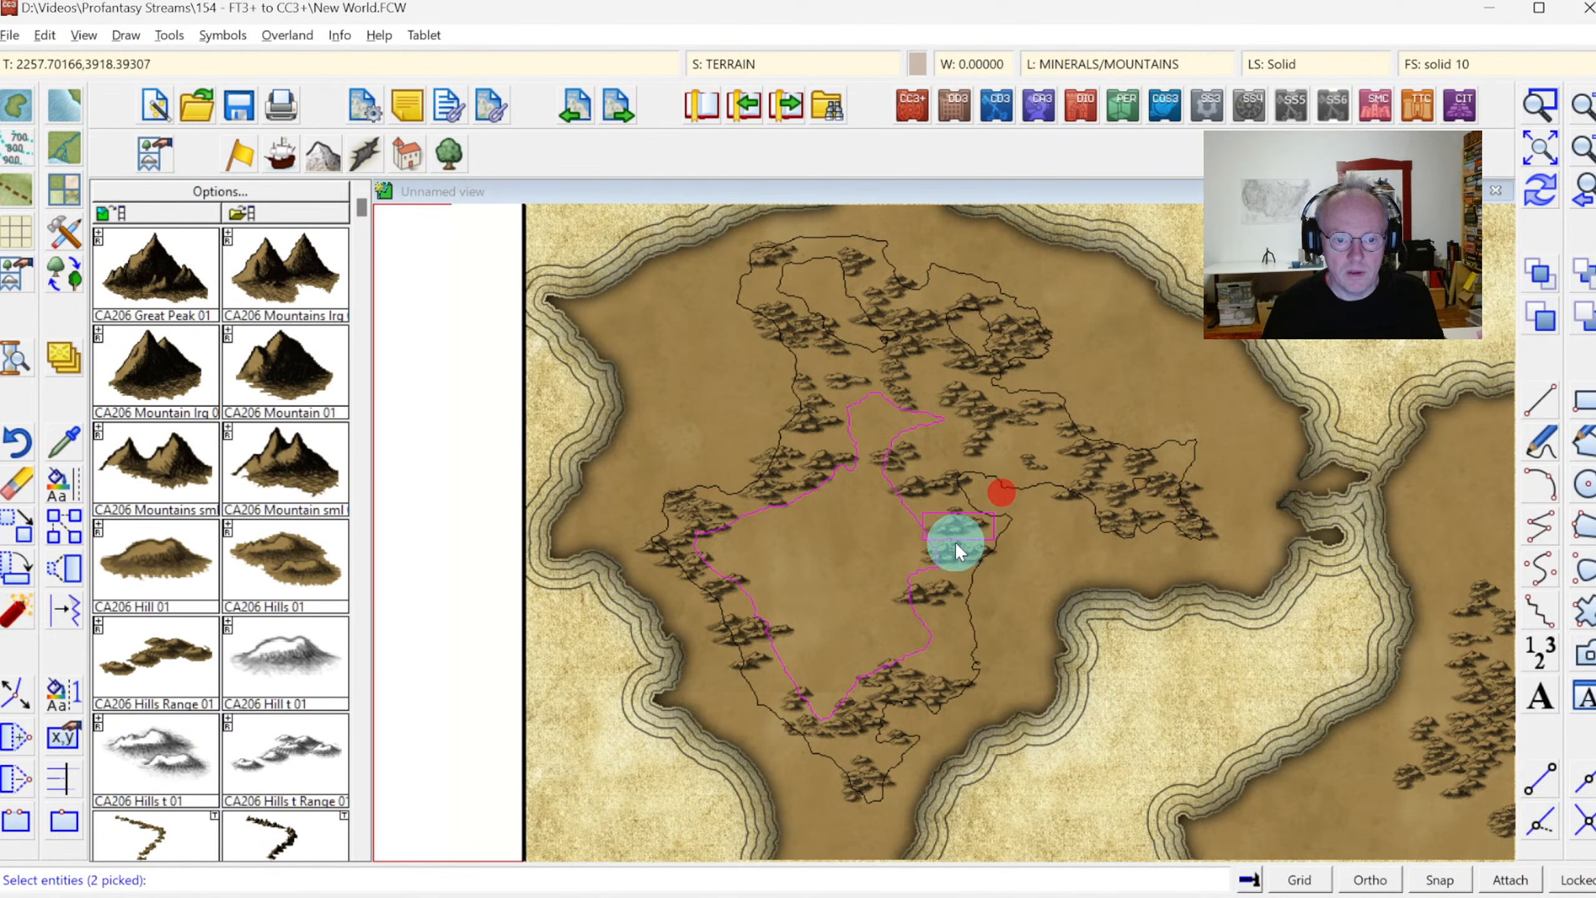
left_click(971, 533)
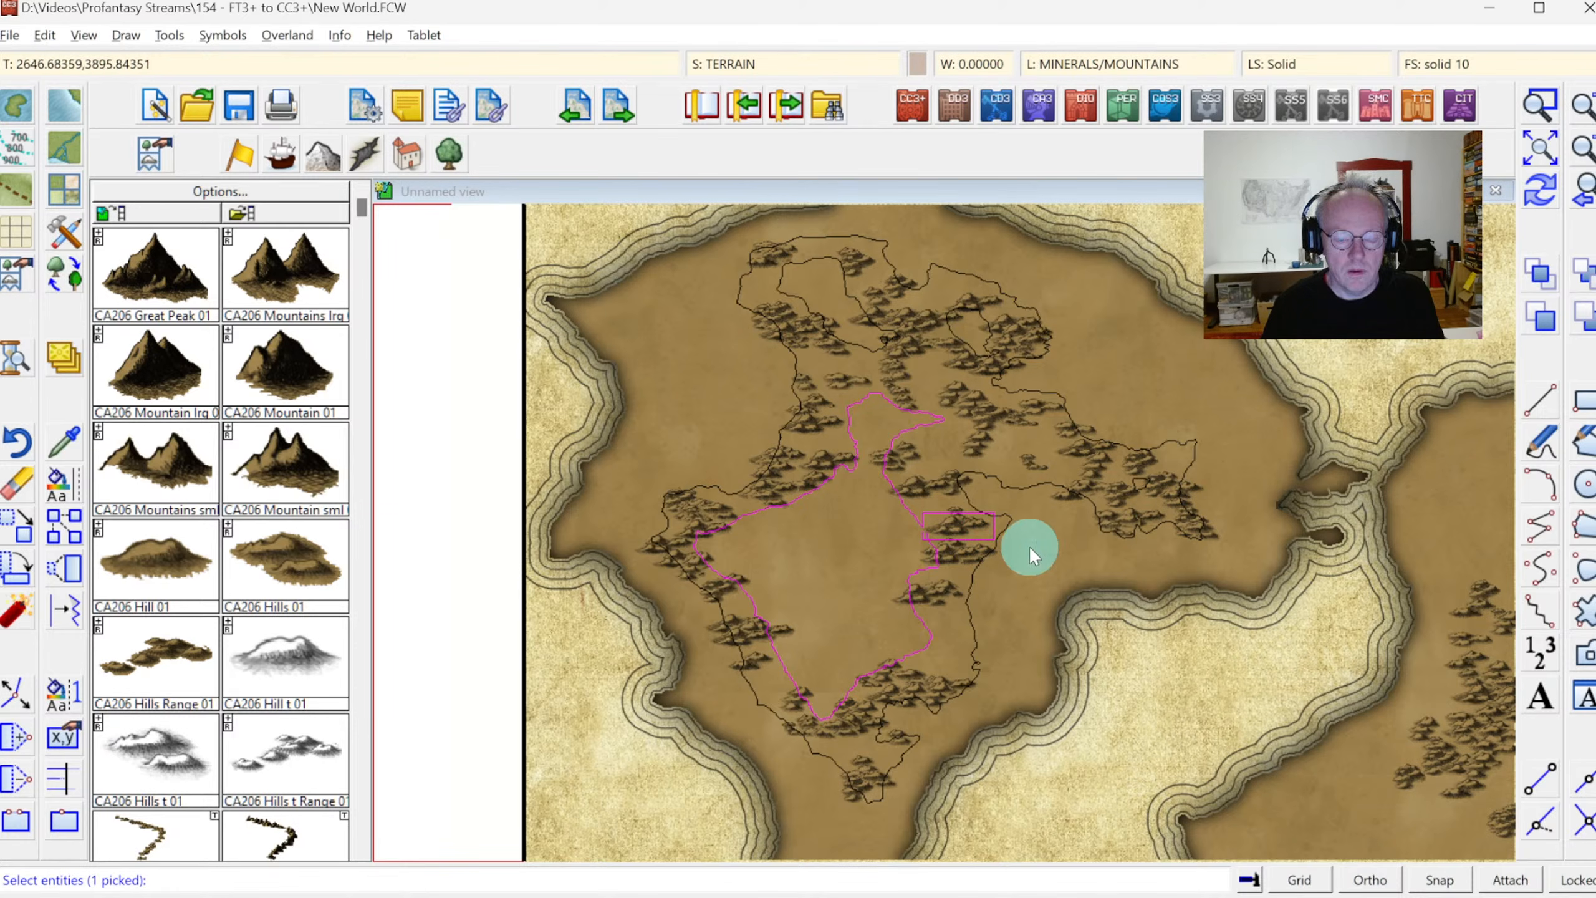
right_click(762, 474)
left_click(777, 463)
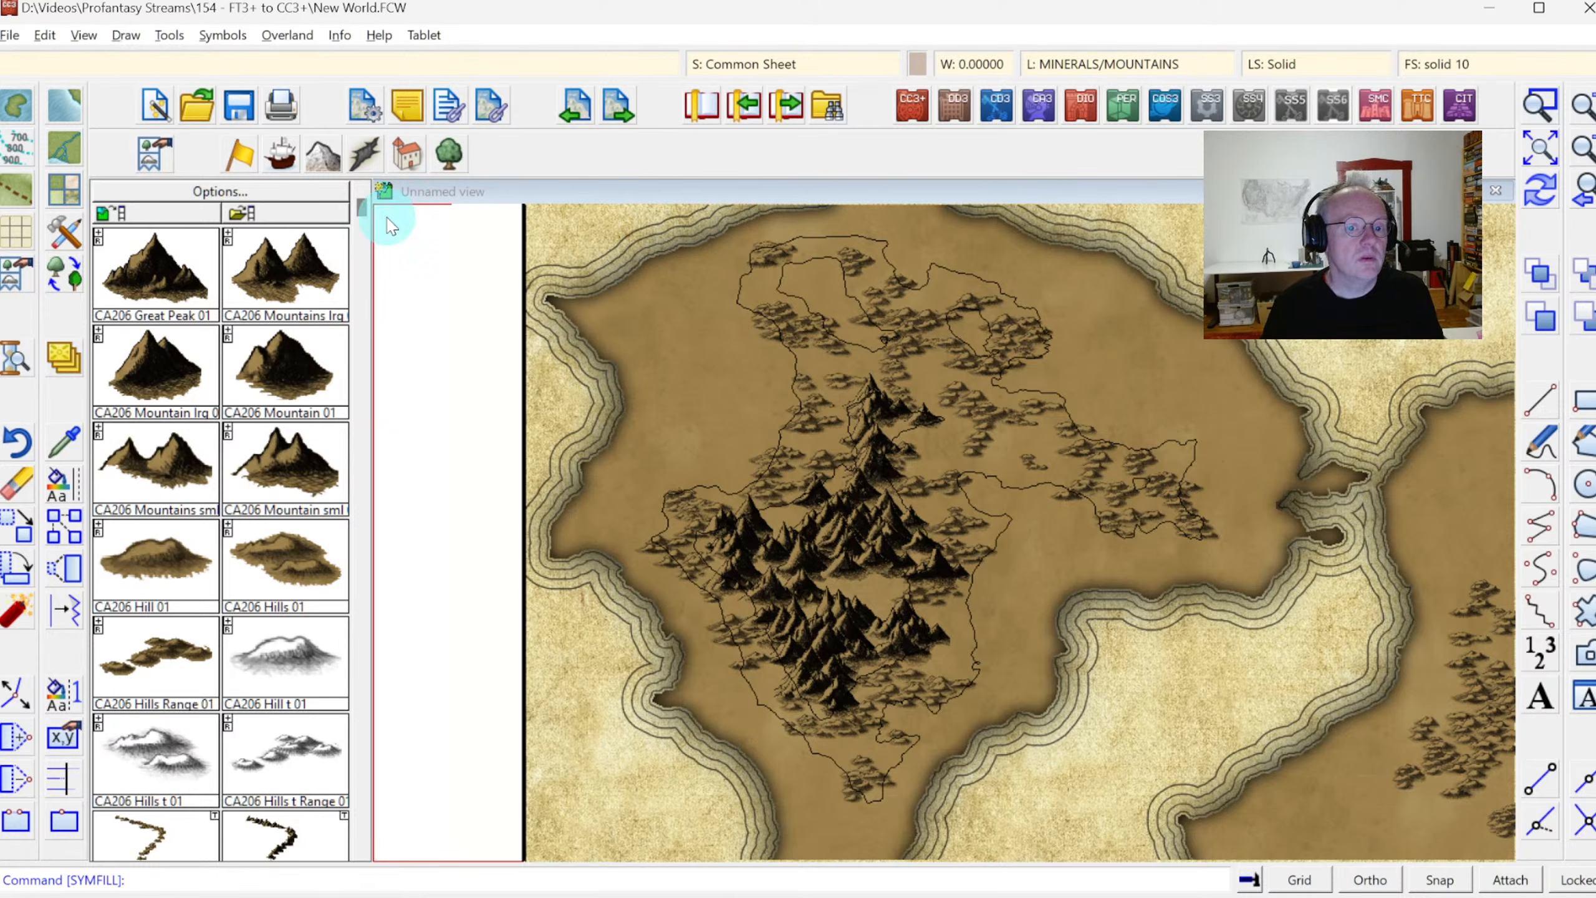
Erase the western continent's contour lines, removing all Symbol Reference entities from the selection to keep the hills and mountains
left_click(19, 484)
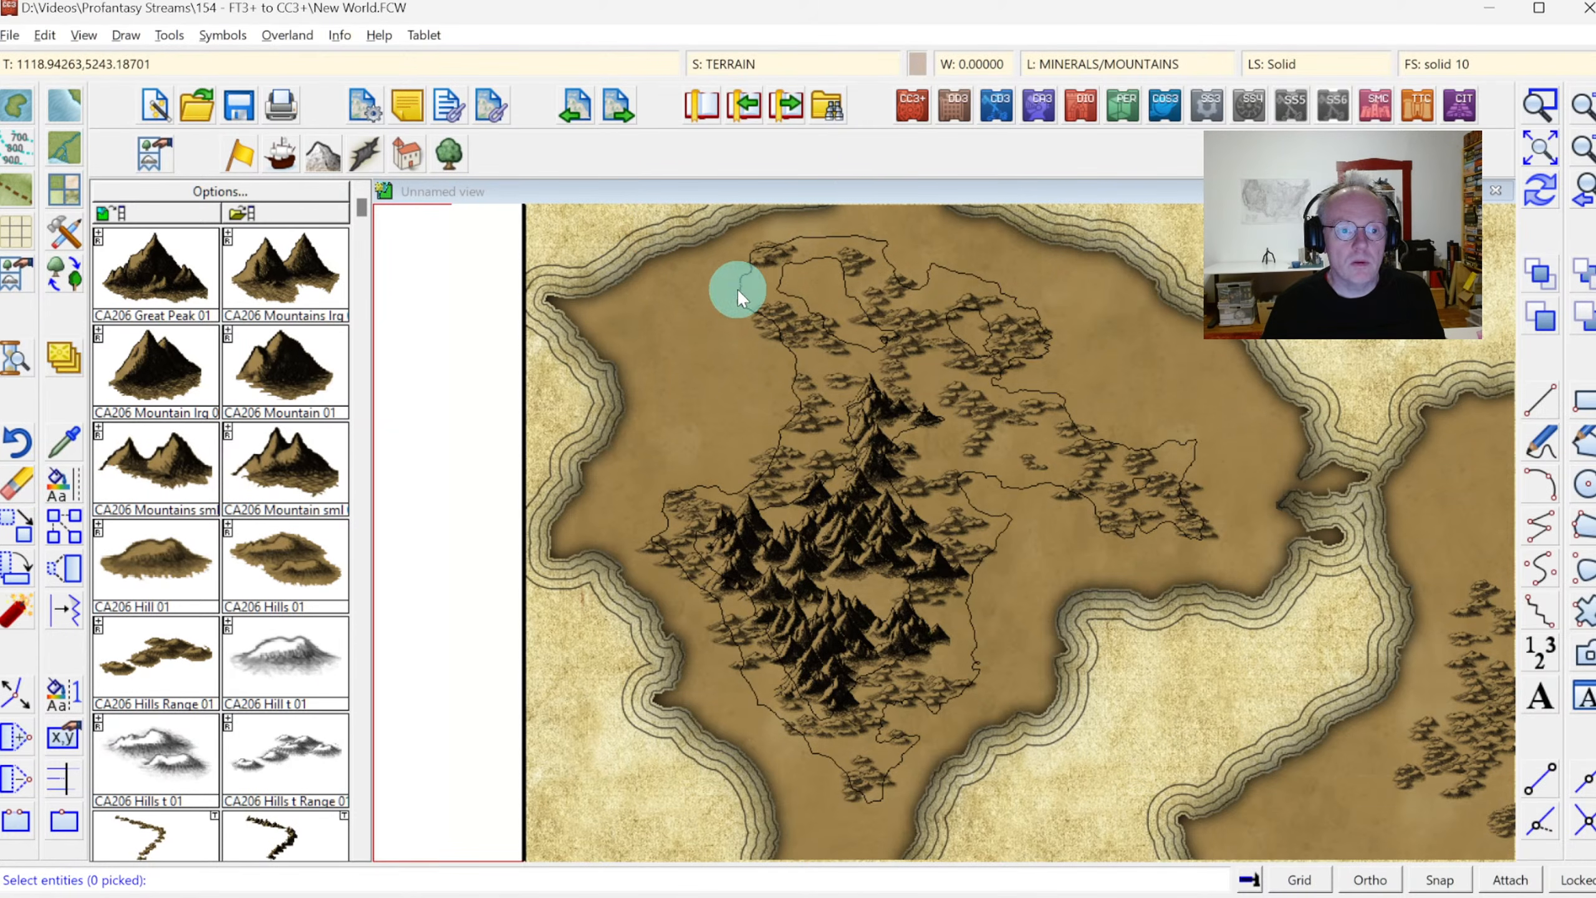
left_click(737, 289)
left_click(785, 279)
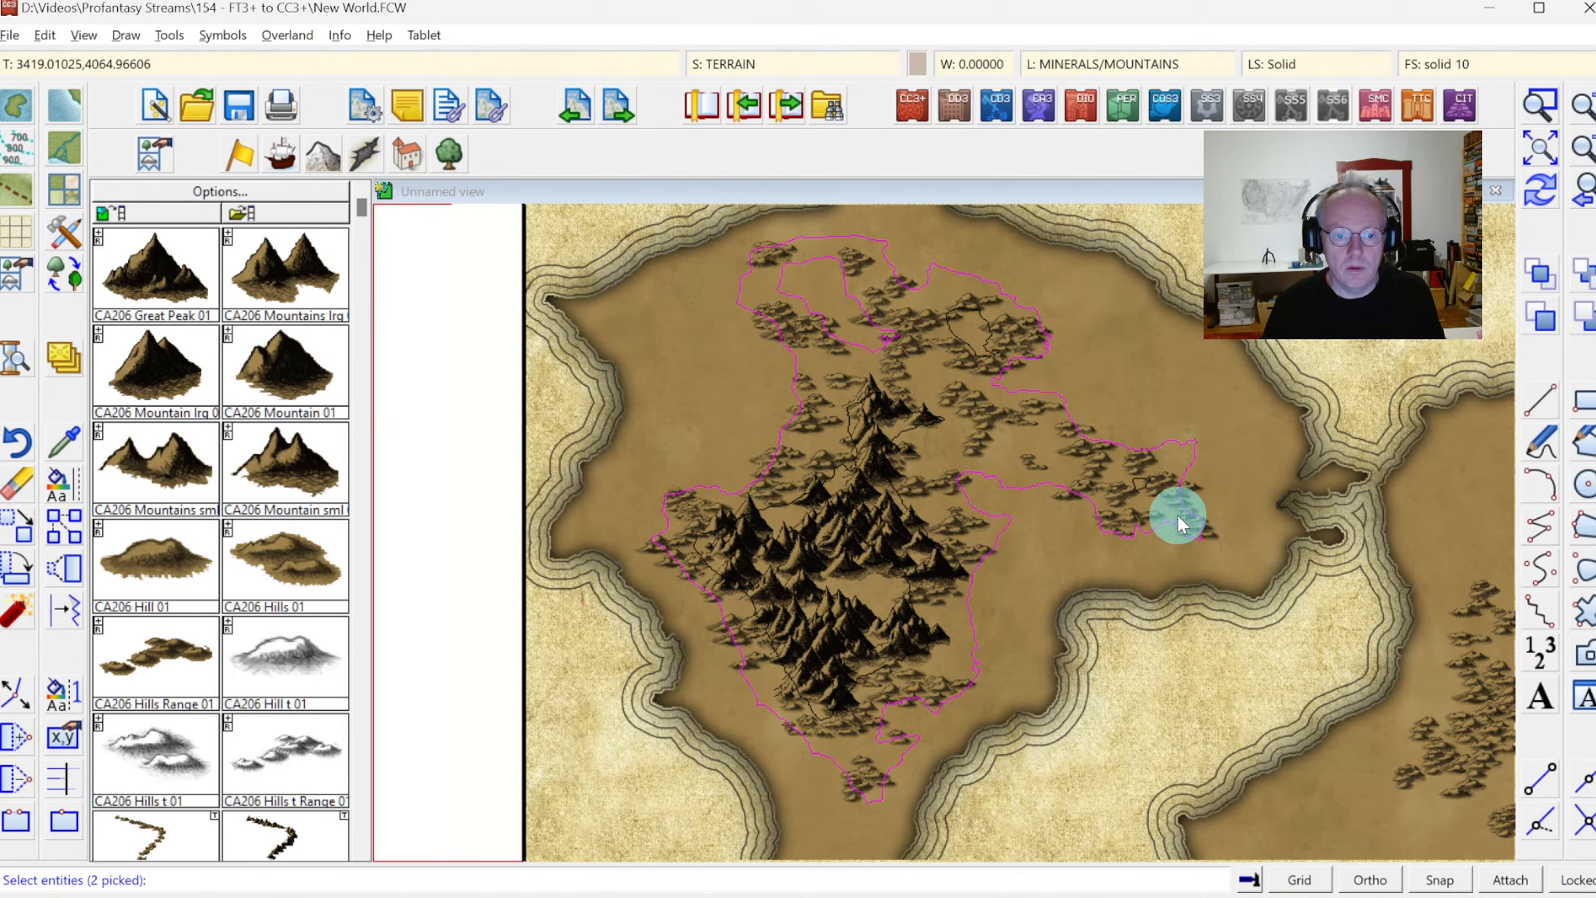
left_click(904, 435)
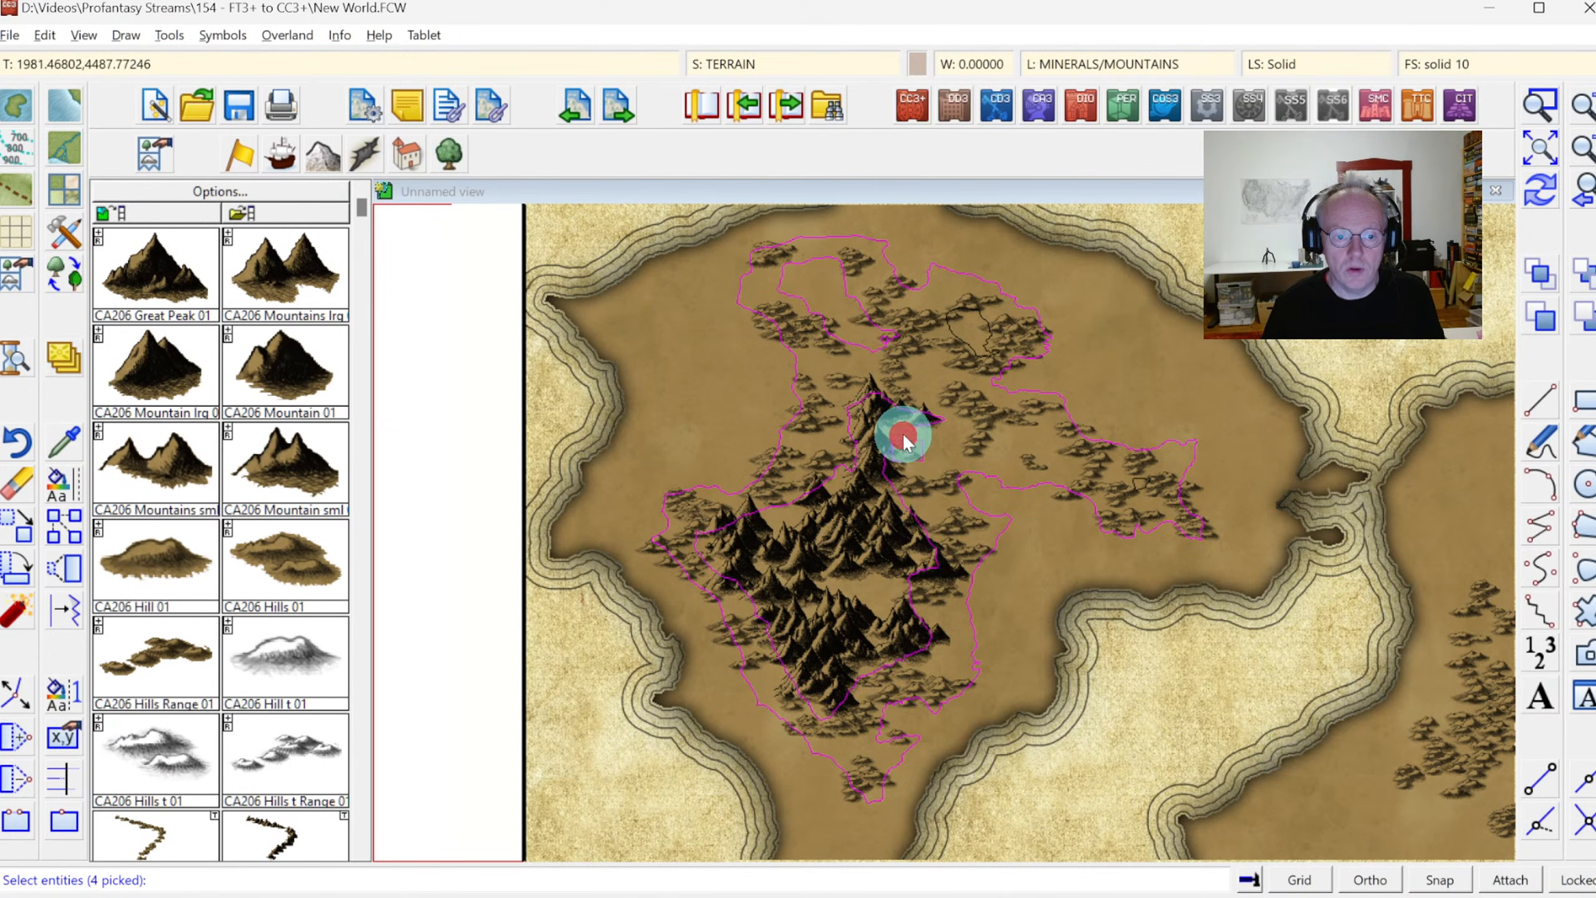
left_click(980, 321)
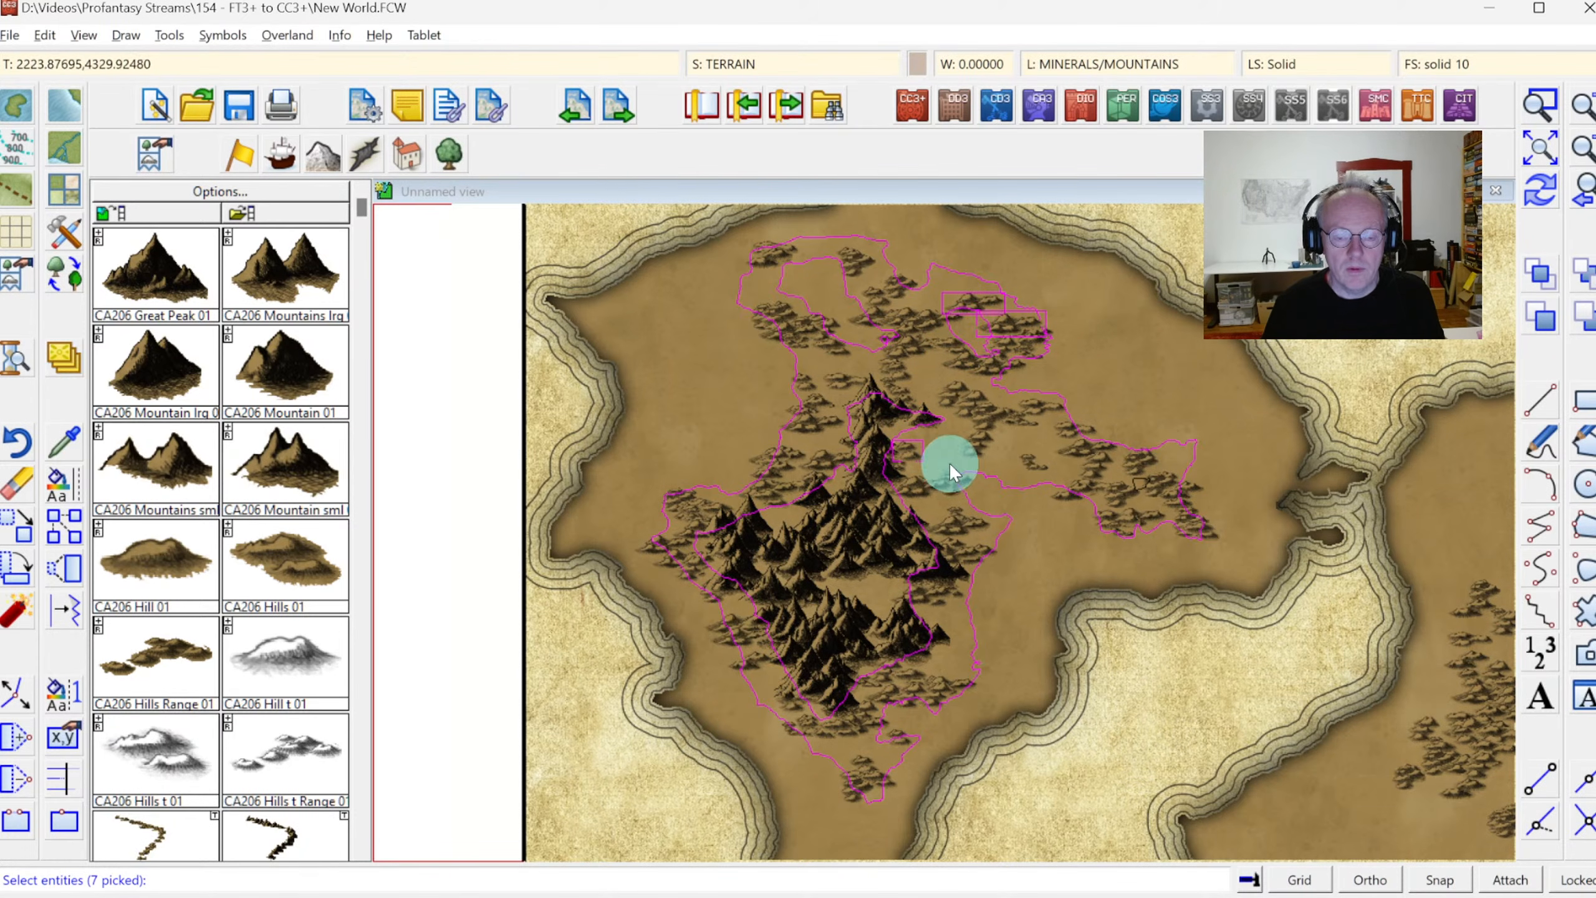
left_click(1132, 476)
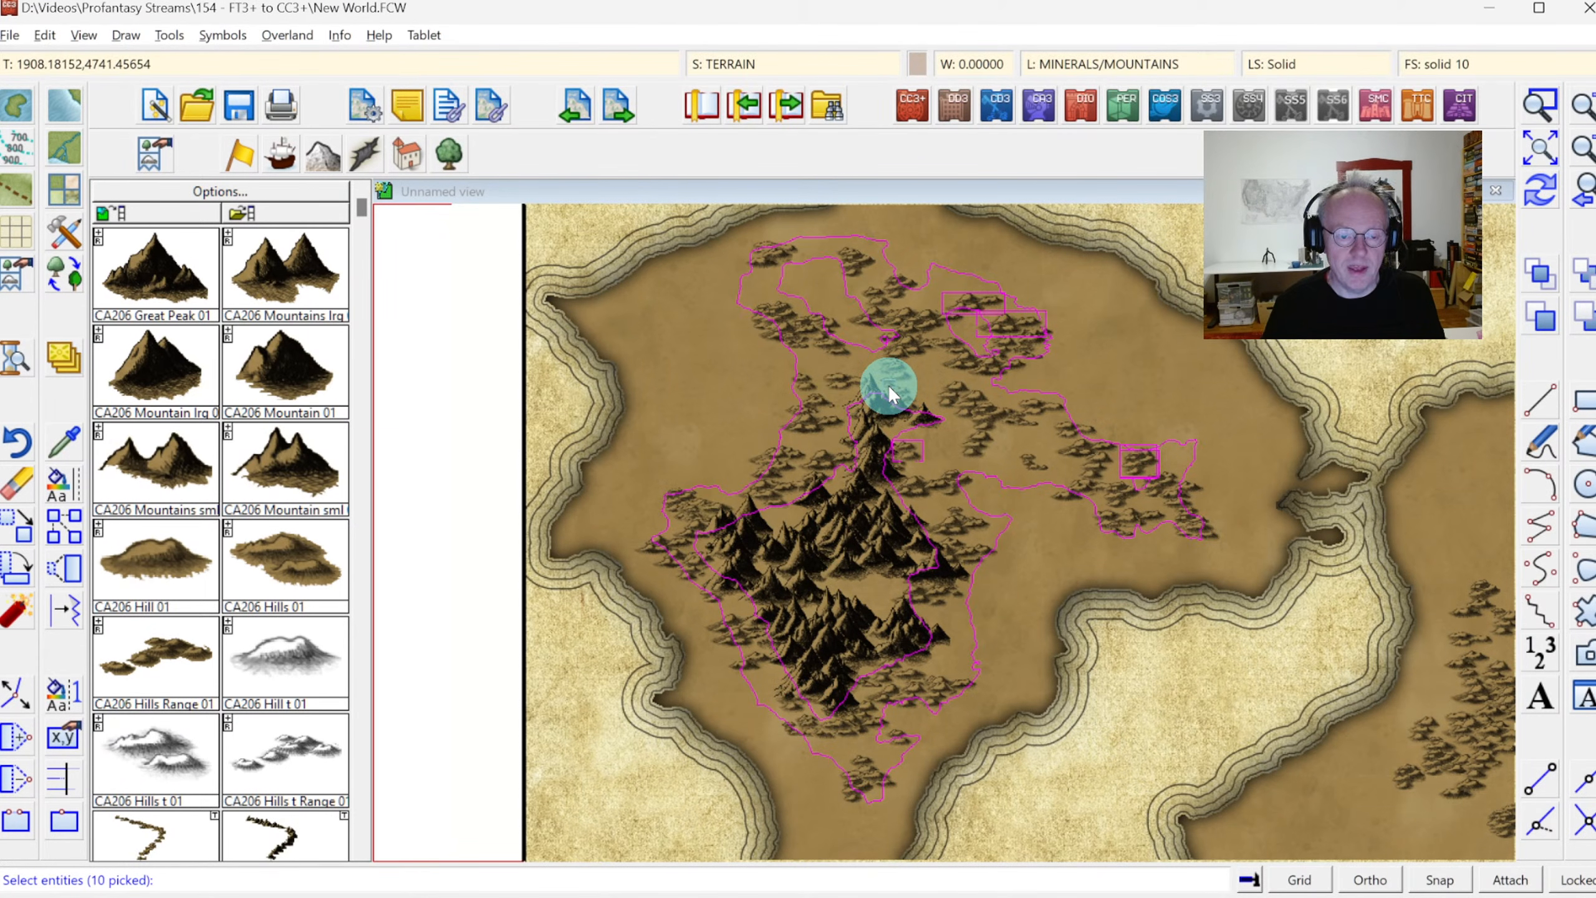
right_click(747, 375)
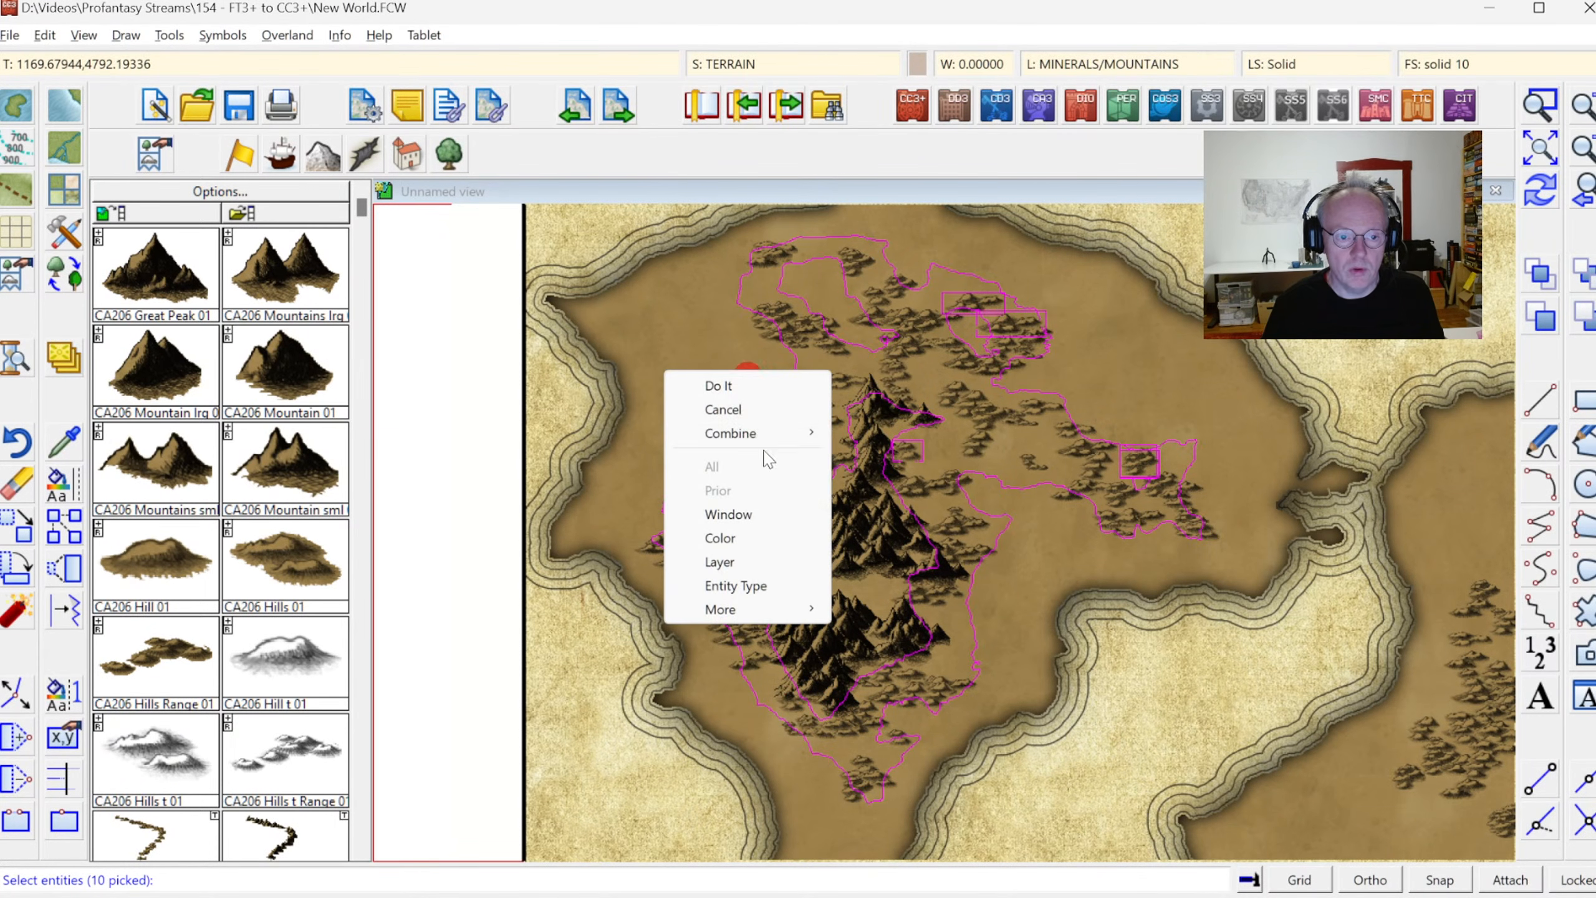
left_click(759, 435)
left_click(862, 477)
right_click(861, 476)
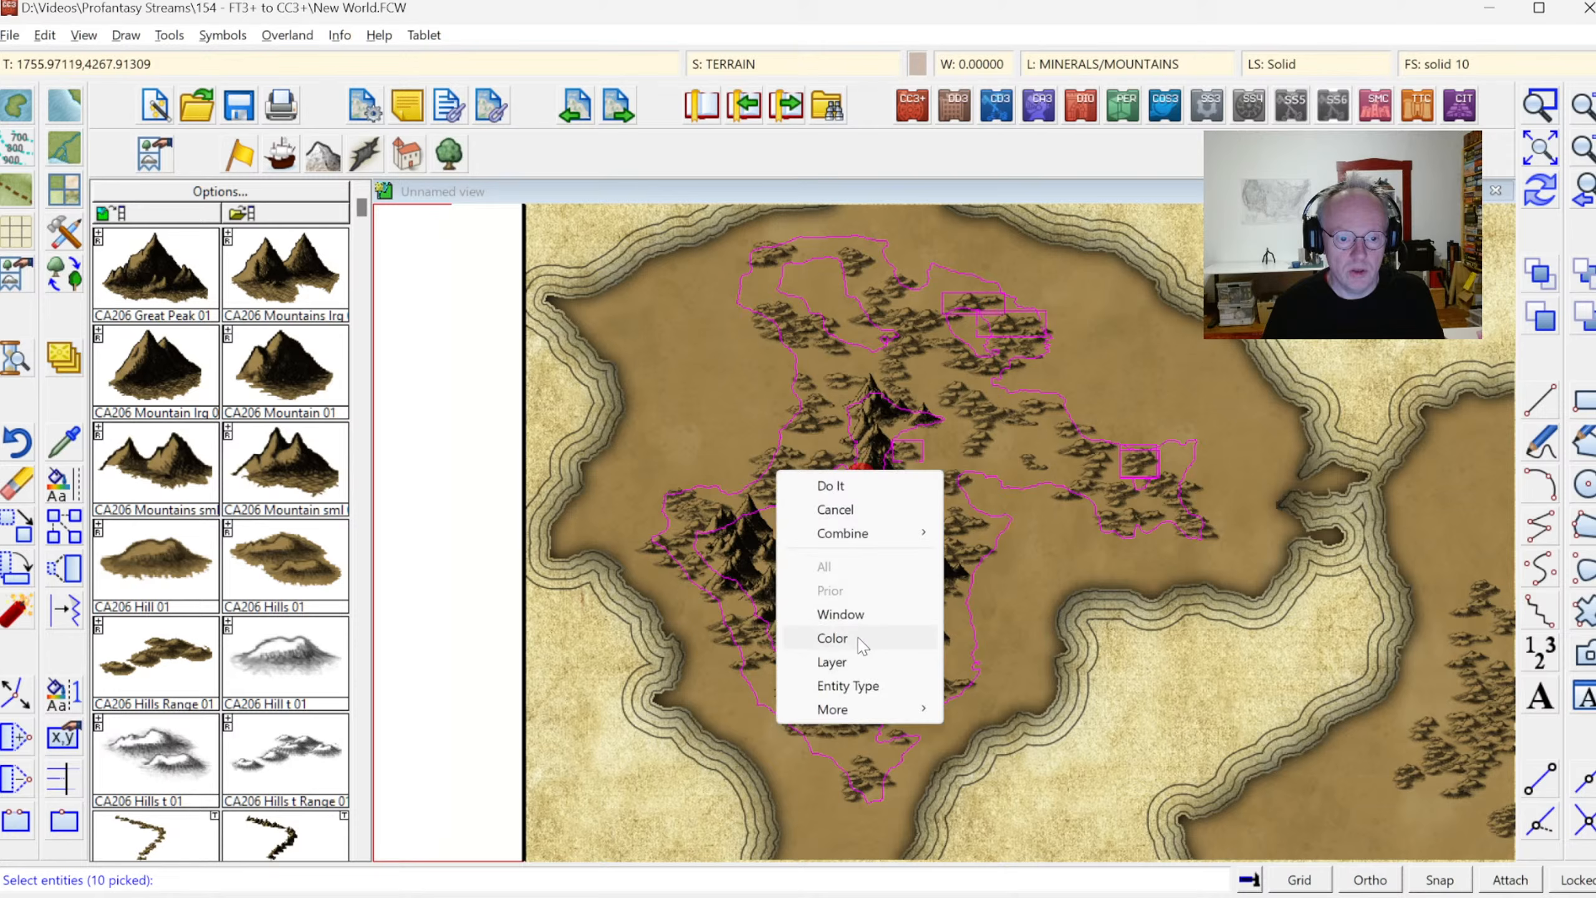
left_click(856, 686)
left_click(846, 557)
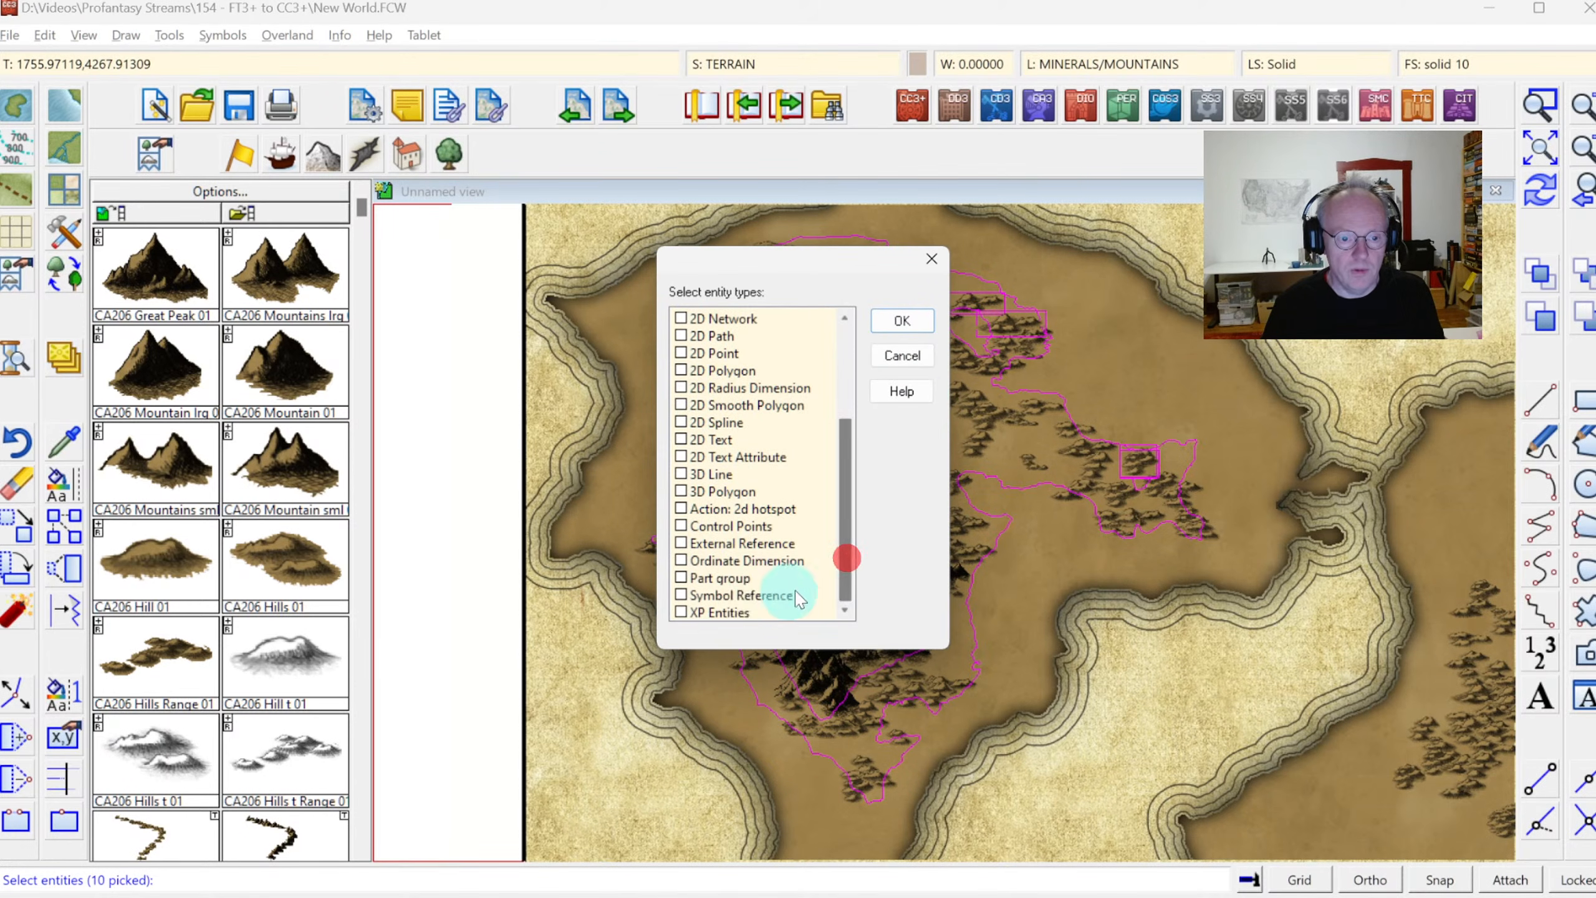
left_click(745, 594)
left_click(898, 322)
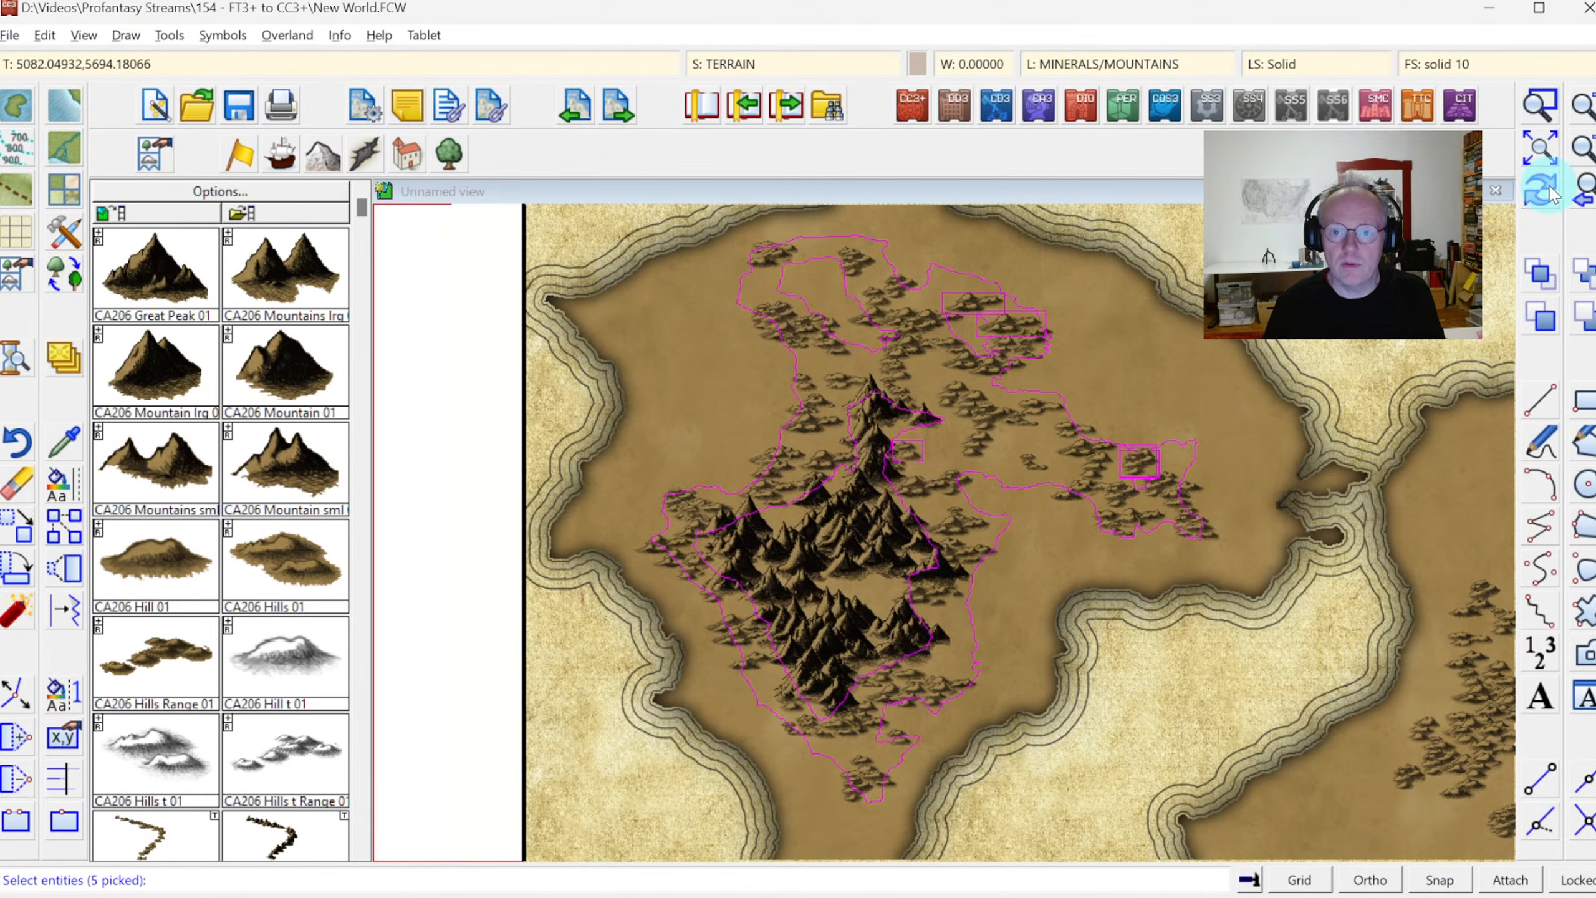
right_click(728, 372)
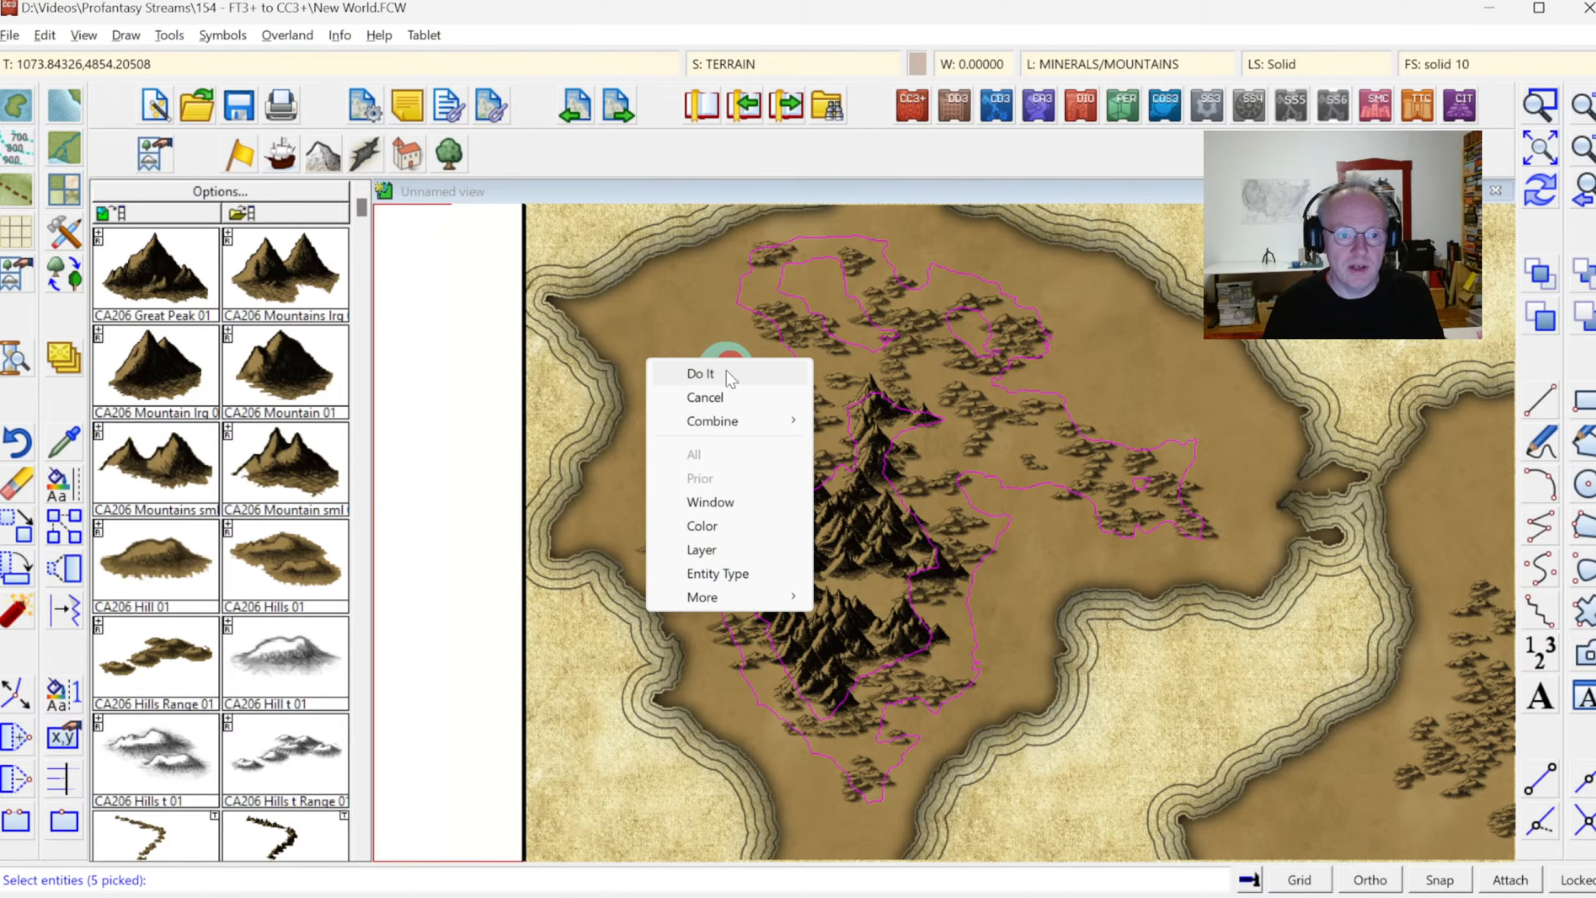
left_click(722, 373)
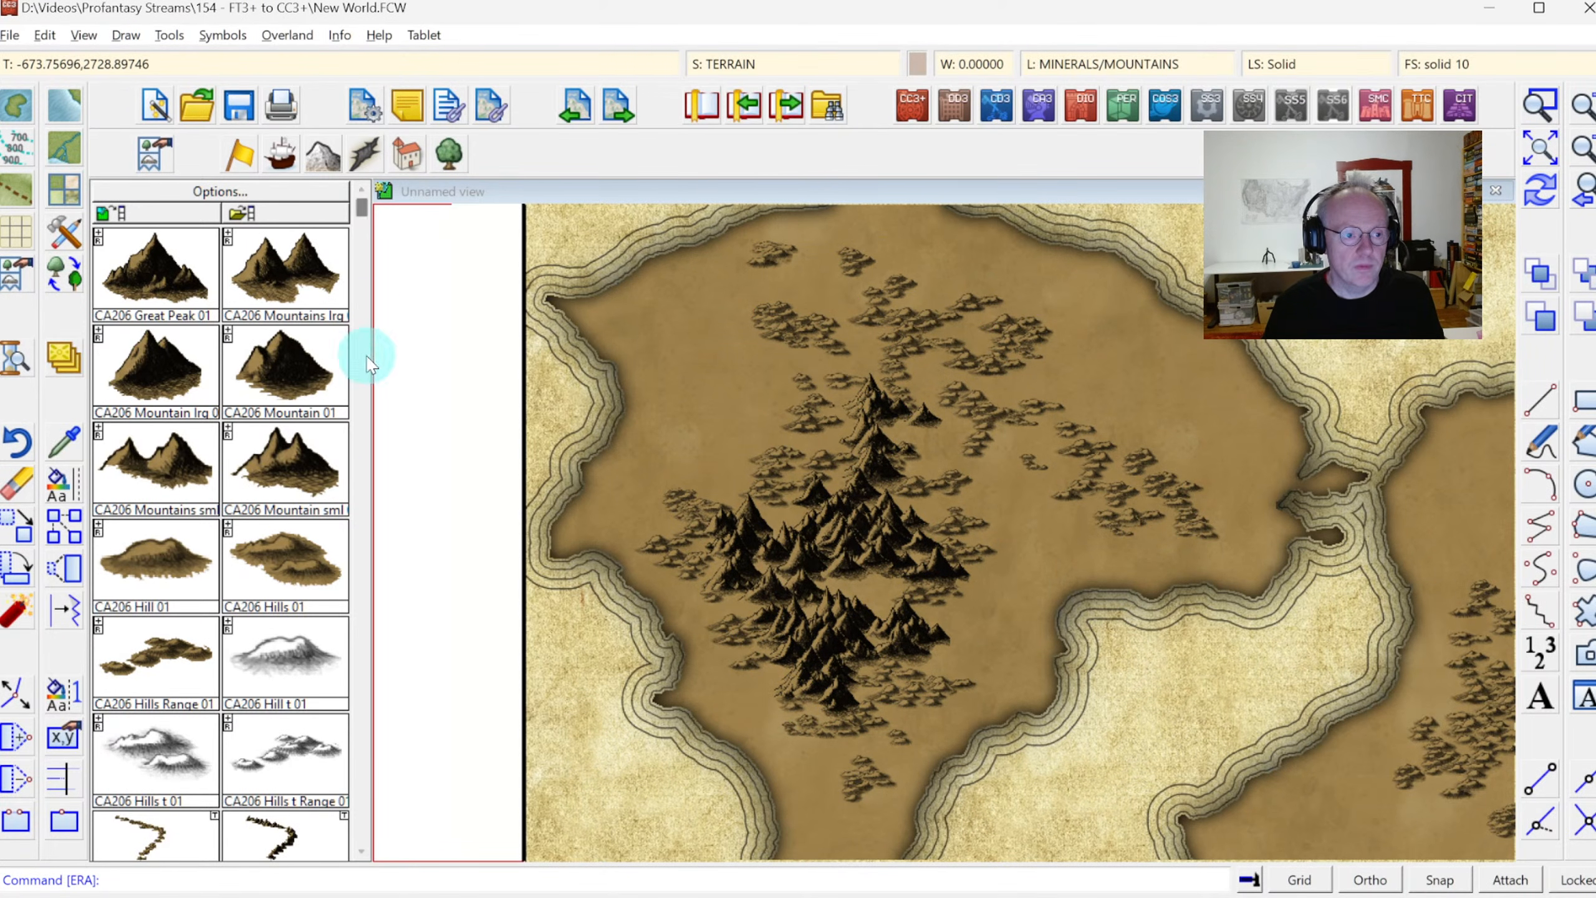
Place a Great Peak in the middle of the western mountain range and small mountains around the range's northern tip
left_click(164, 259)
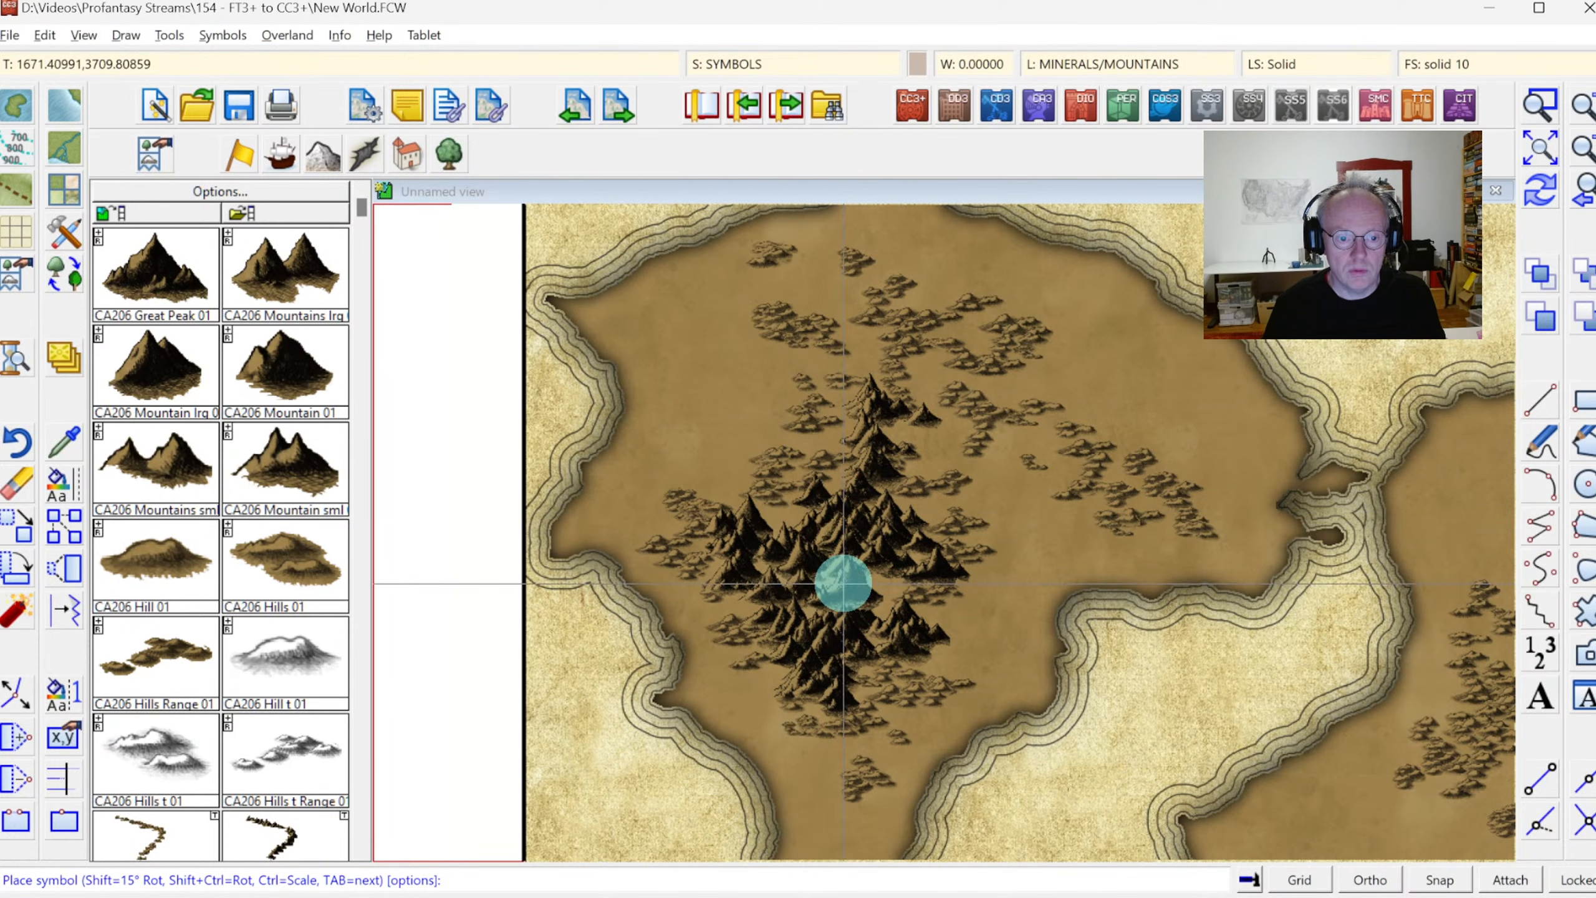
left_click(844, 581)
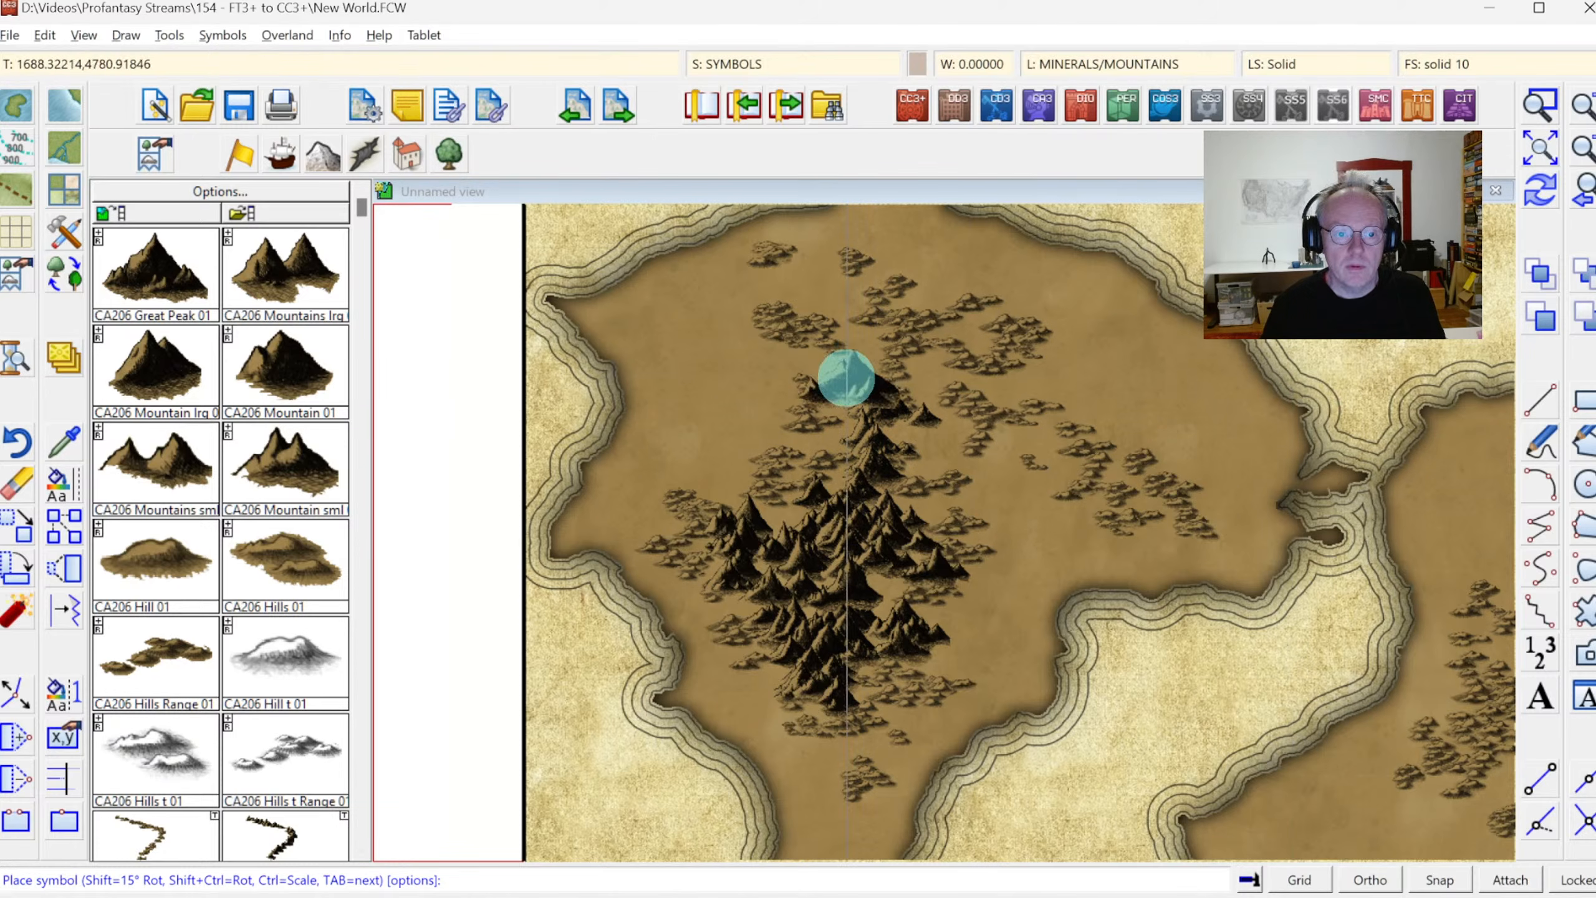
left_click(274, 471)
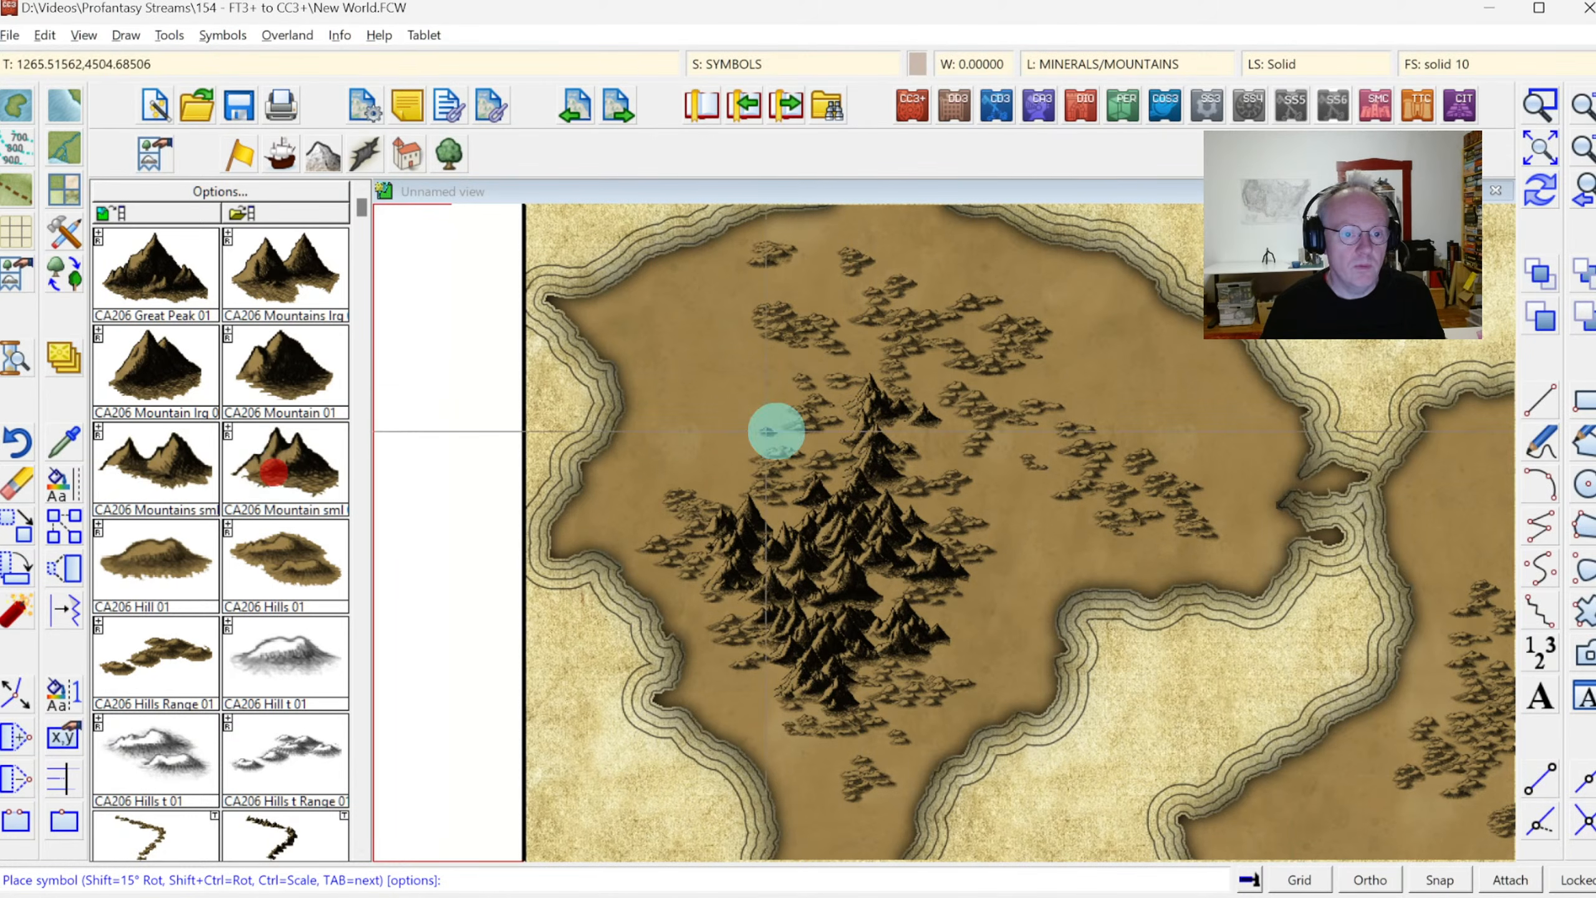
left_click(867, 369)
left_click(844, 433)
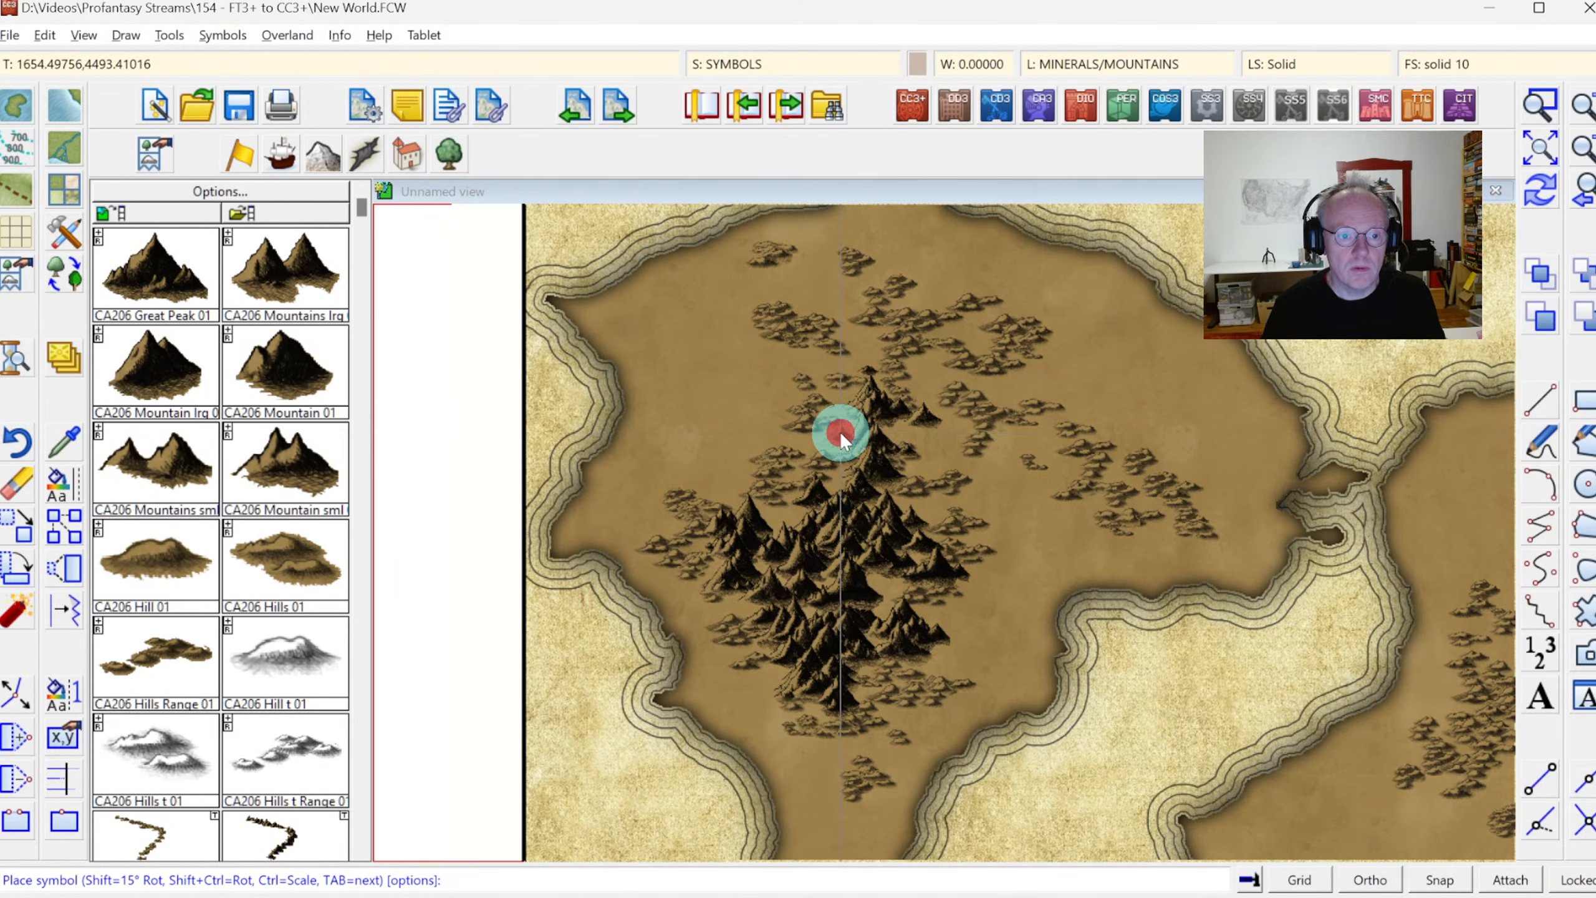
left_click(941, 427)
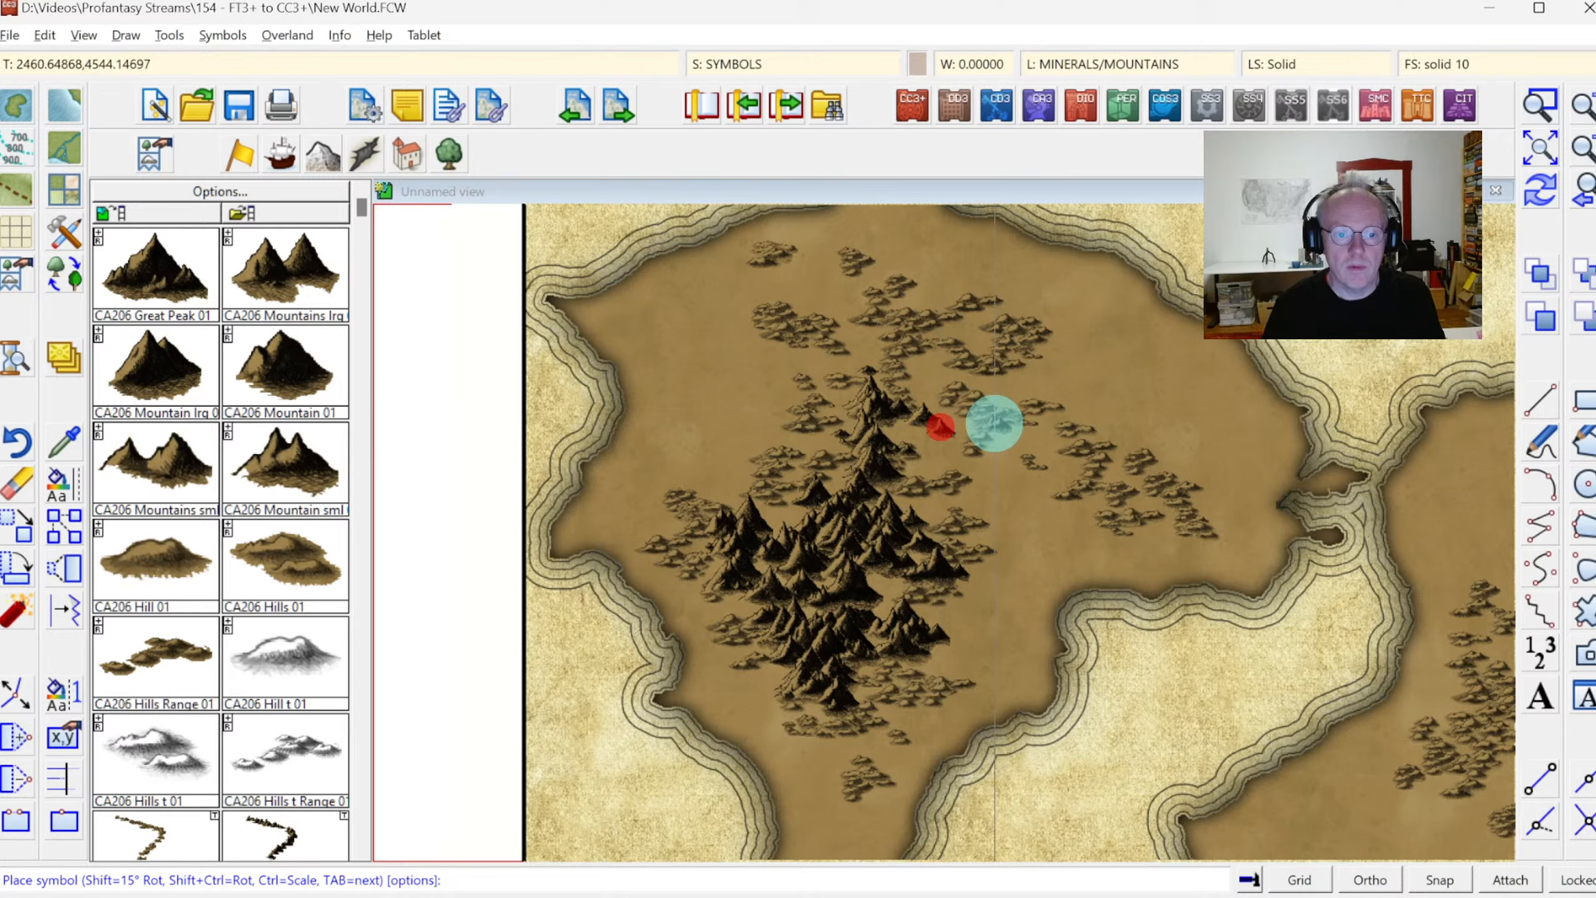
Place small mountain symbols on the islet in the strait between the continents and off the eastern continent's southeastern coast
left_click(1581, 191)
left_click(1549, 126)
left_click(909, 445)
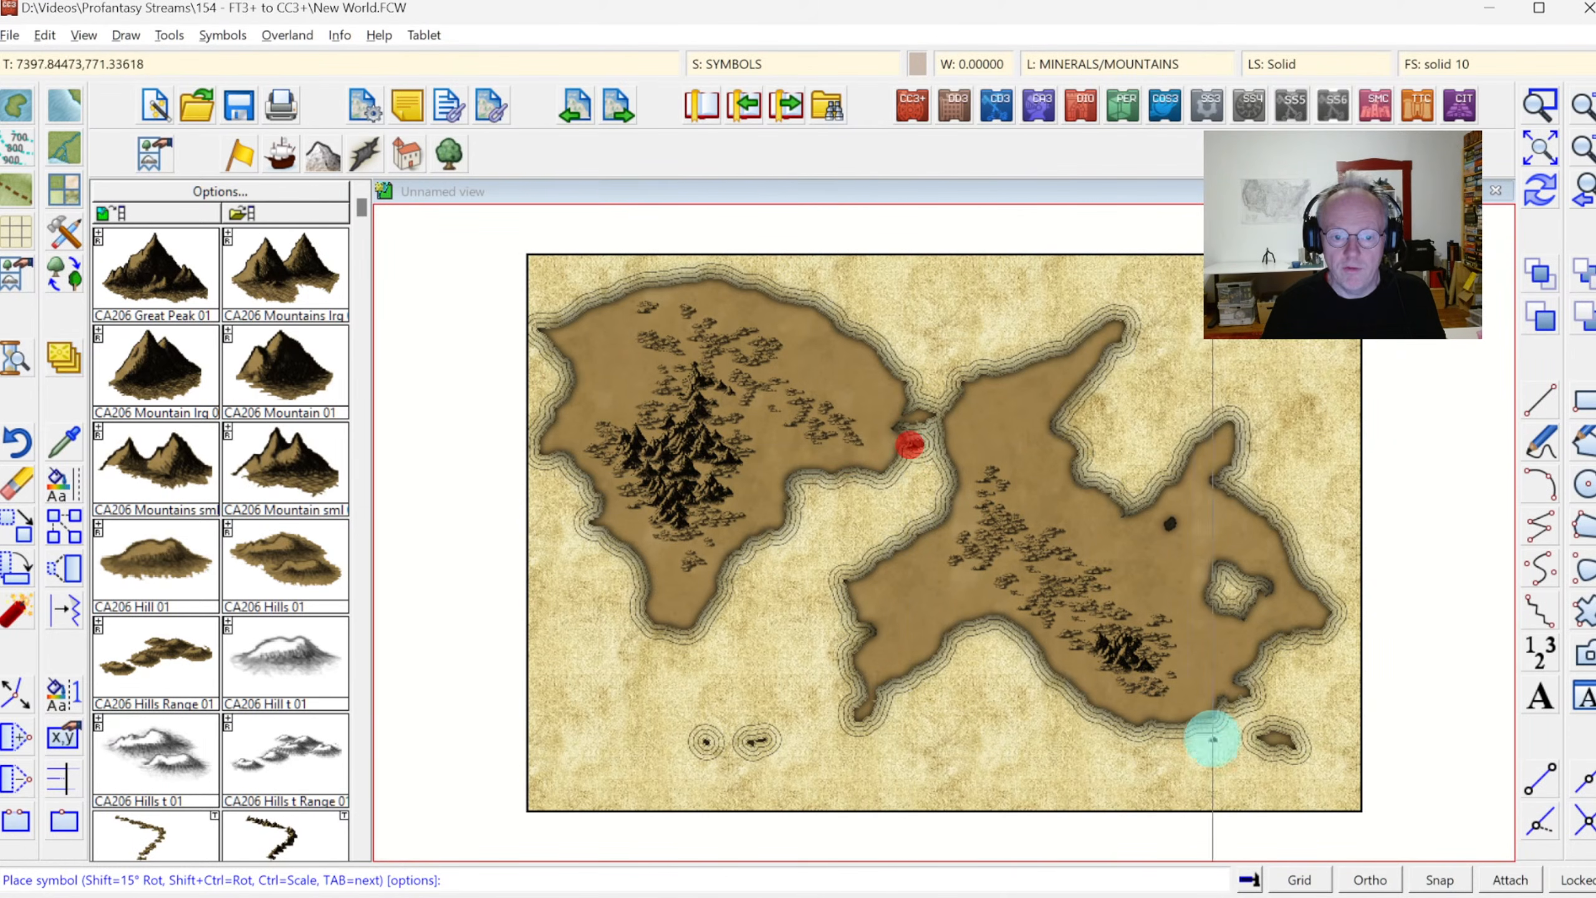
left_click(1212, 739)
Place two Mountain 01 group symbols among the hills in the central part of the eastern continent
left_click(303, 379)
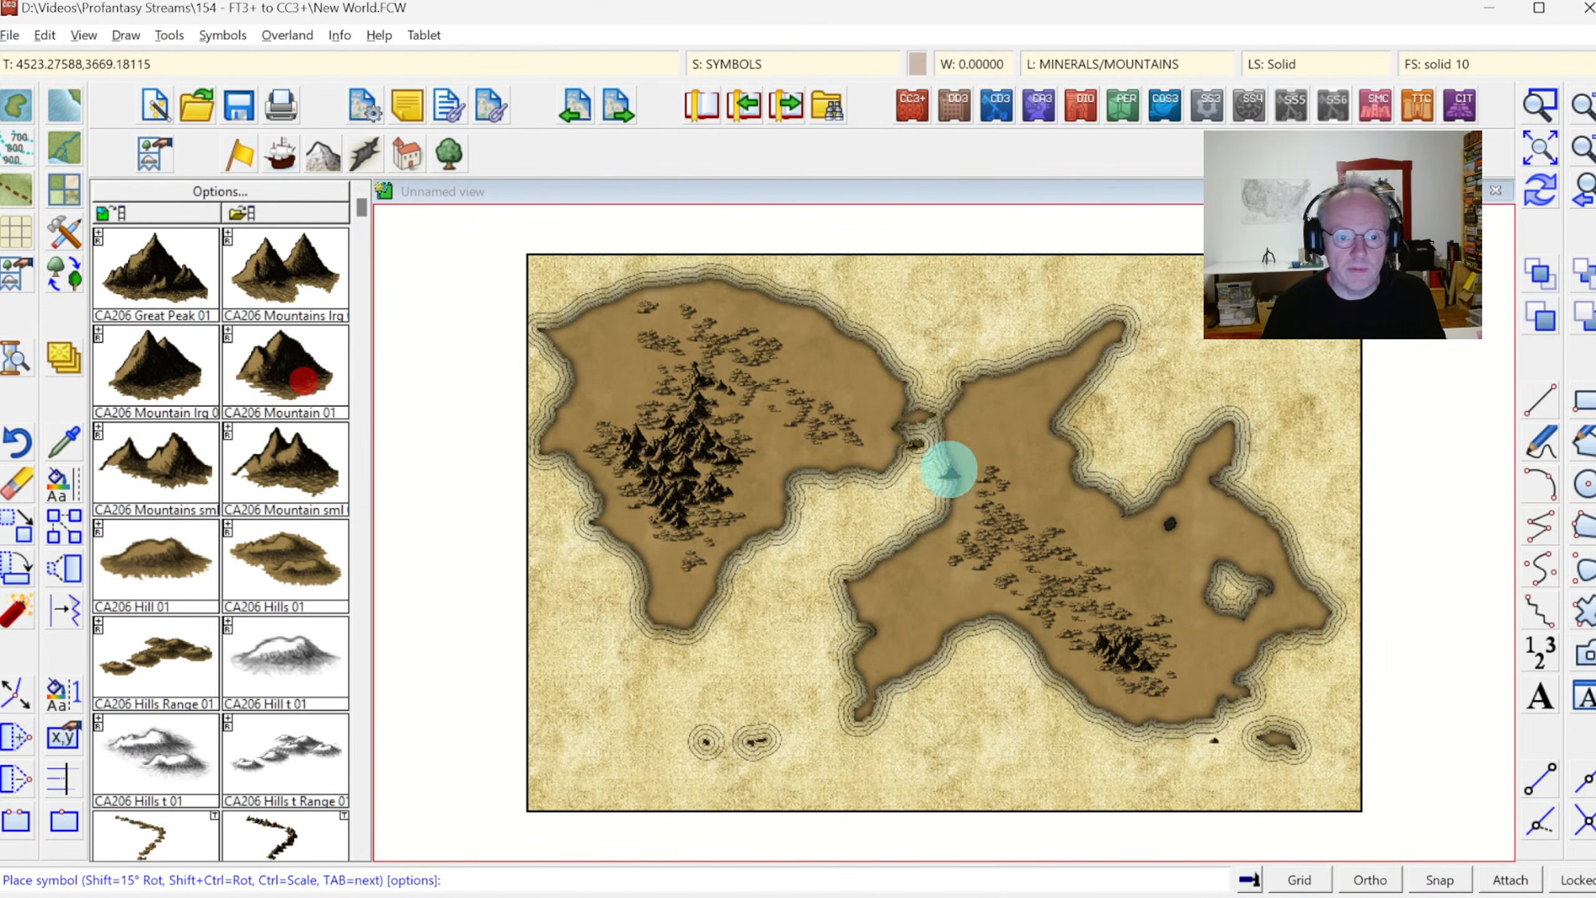
left_click(1539, 106)
left_click(905, 403)
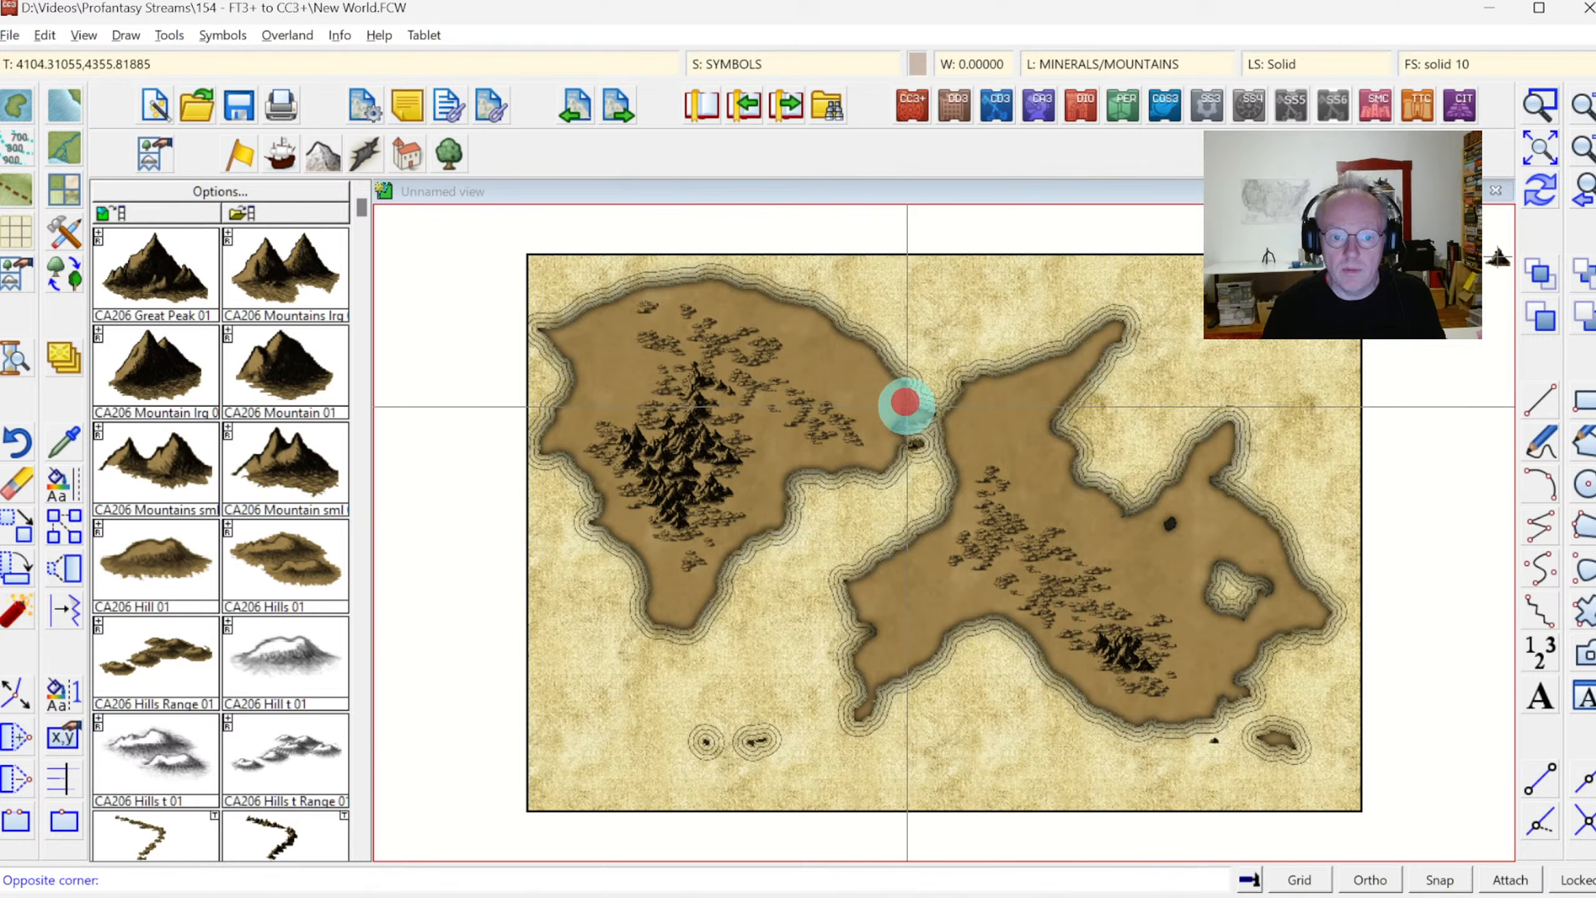
left_click(1250, 757)
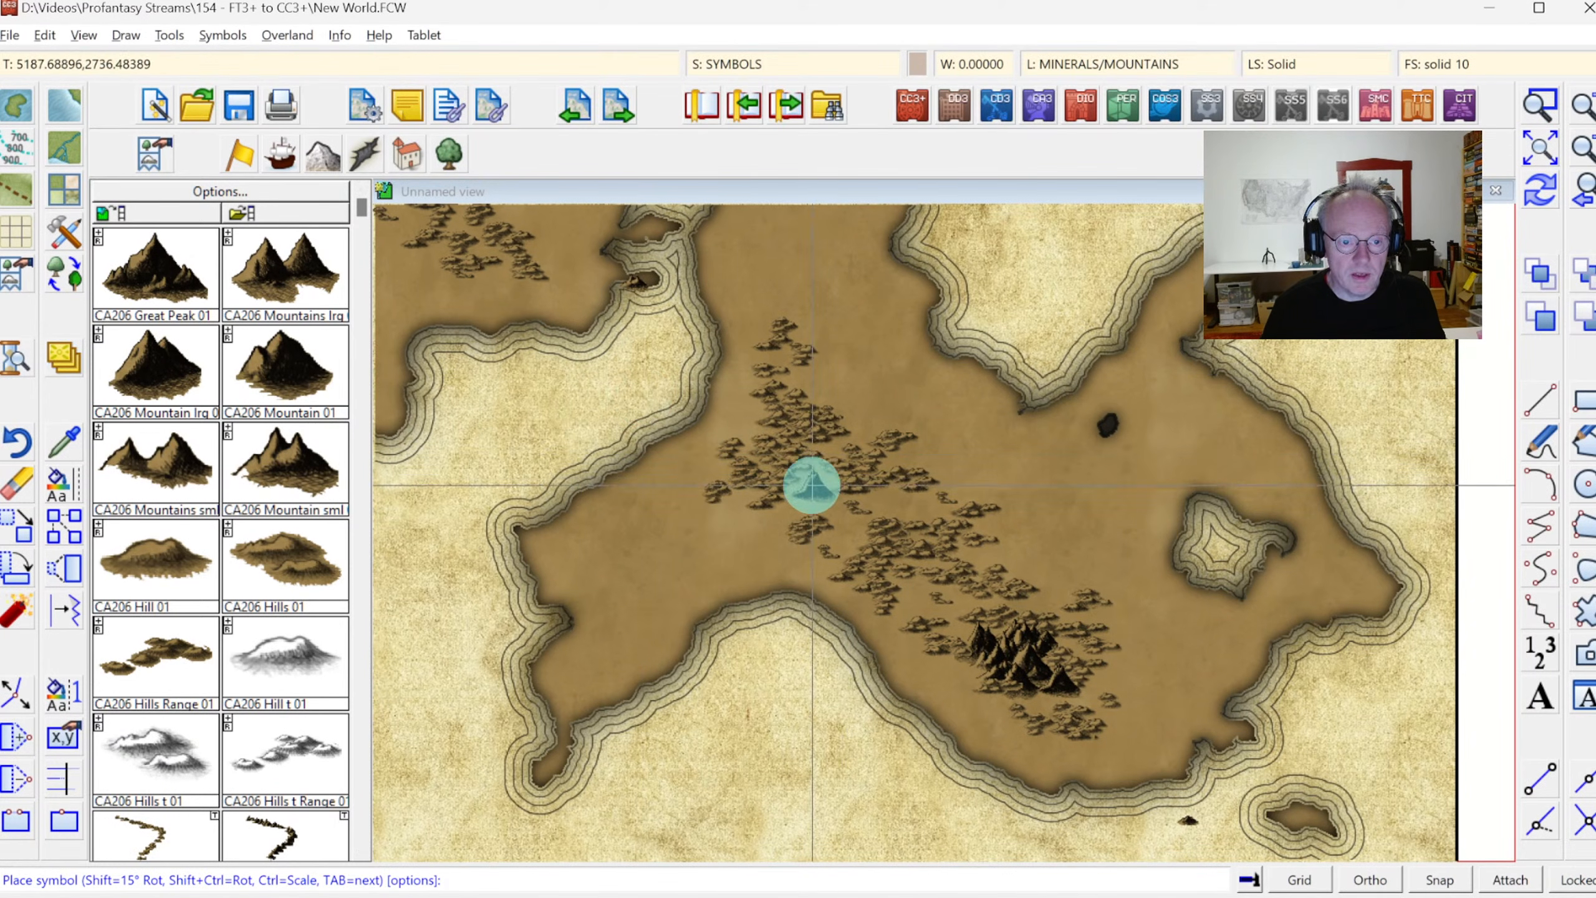
left_click(815, 472)
left_click(902, 500)
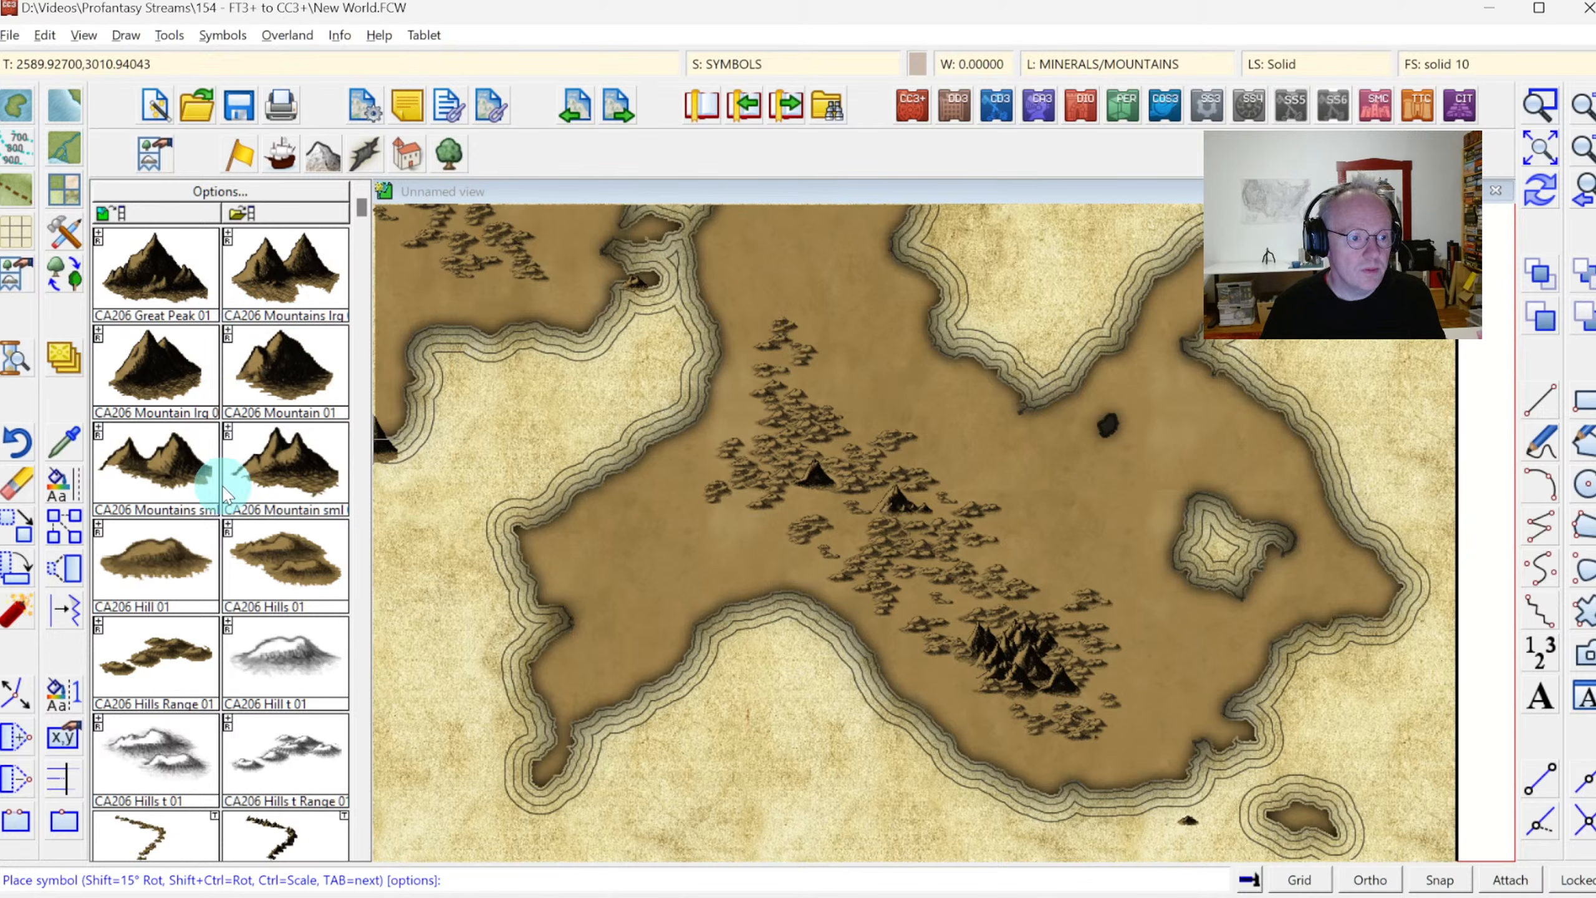
Place small mountain symbols around the eastern continent's two single peaks and at the southern end of its hills
left_click(796, 487)
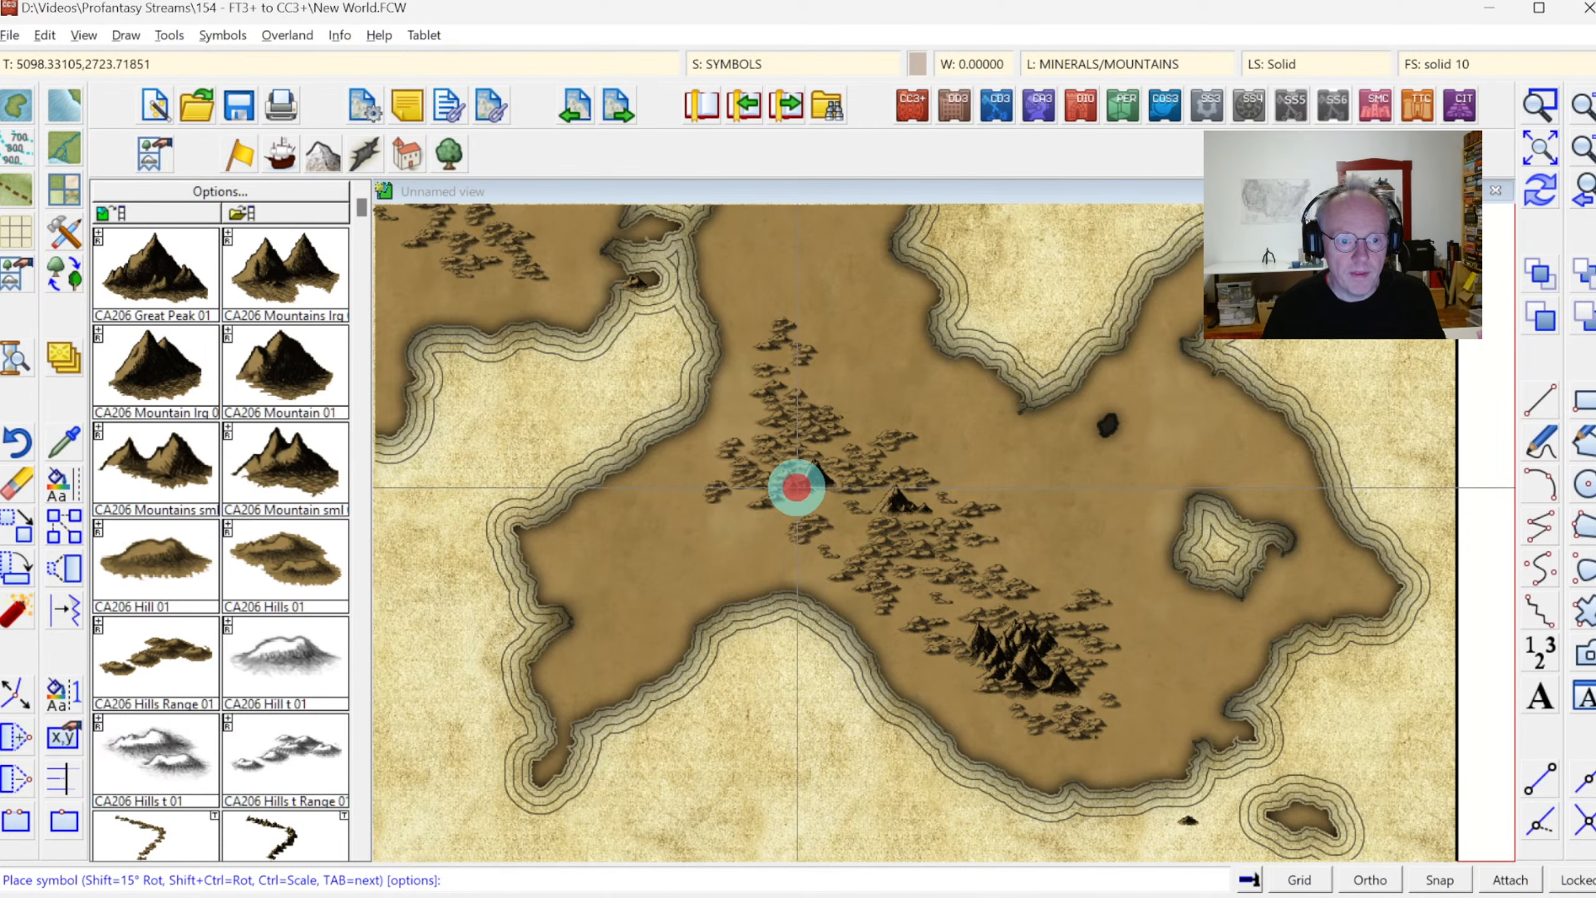
left_click(821, 493)
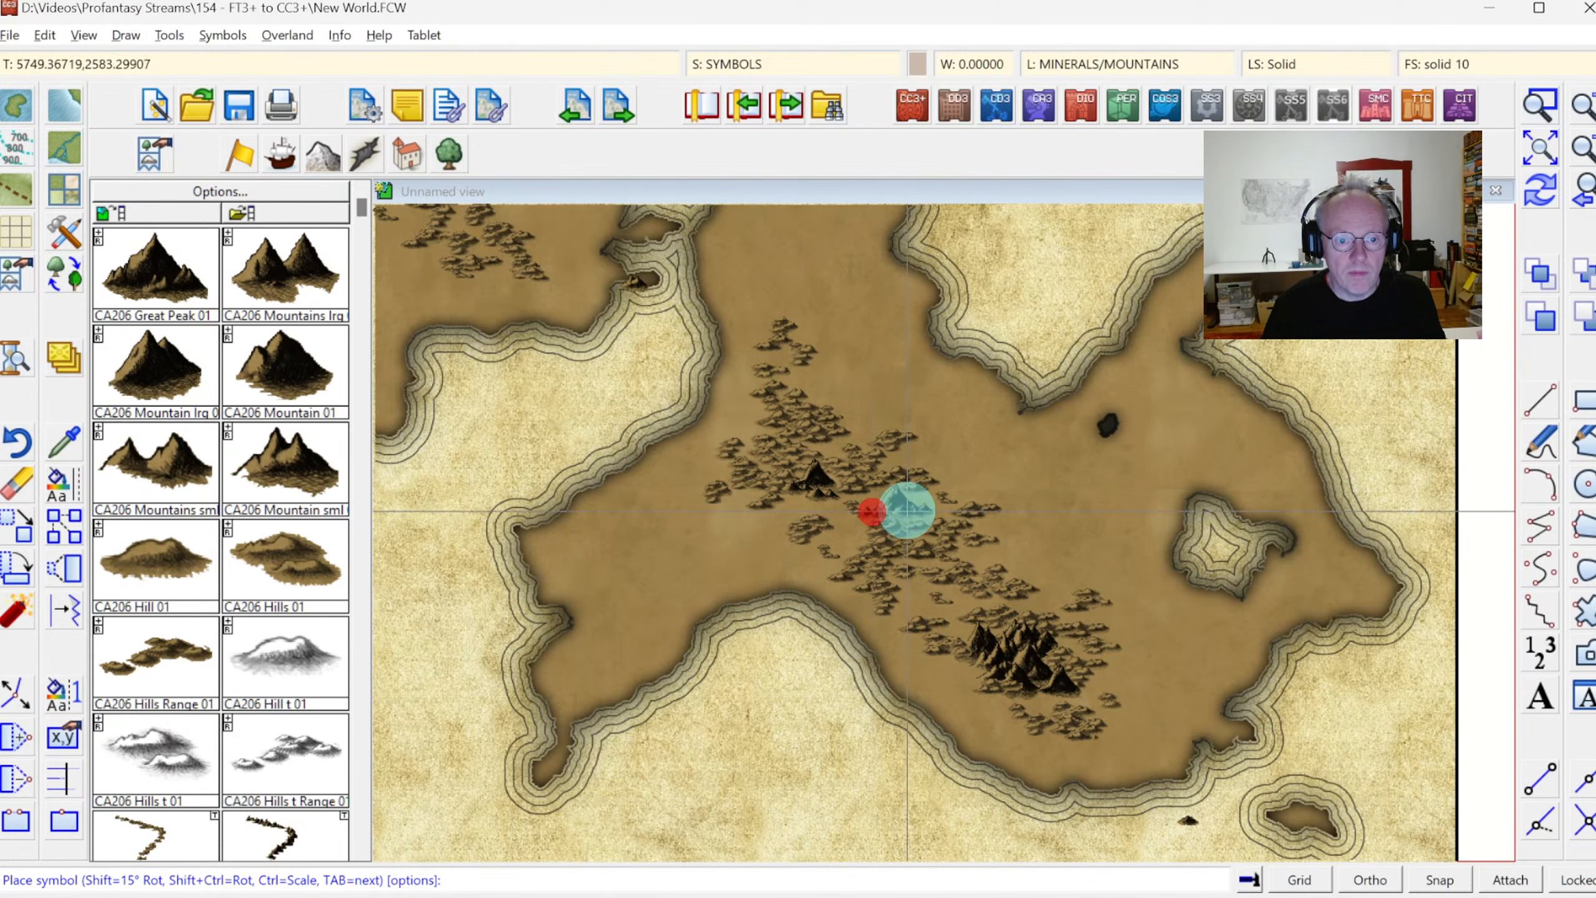
left_click(911, 512)
left_click(879, 492)
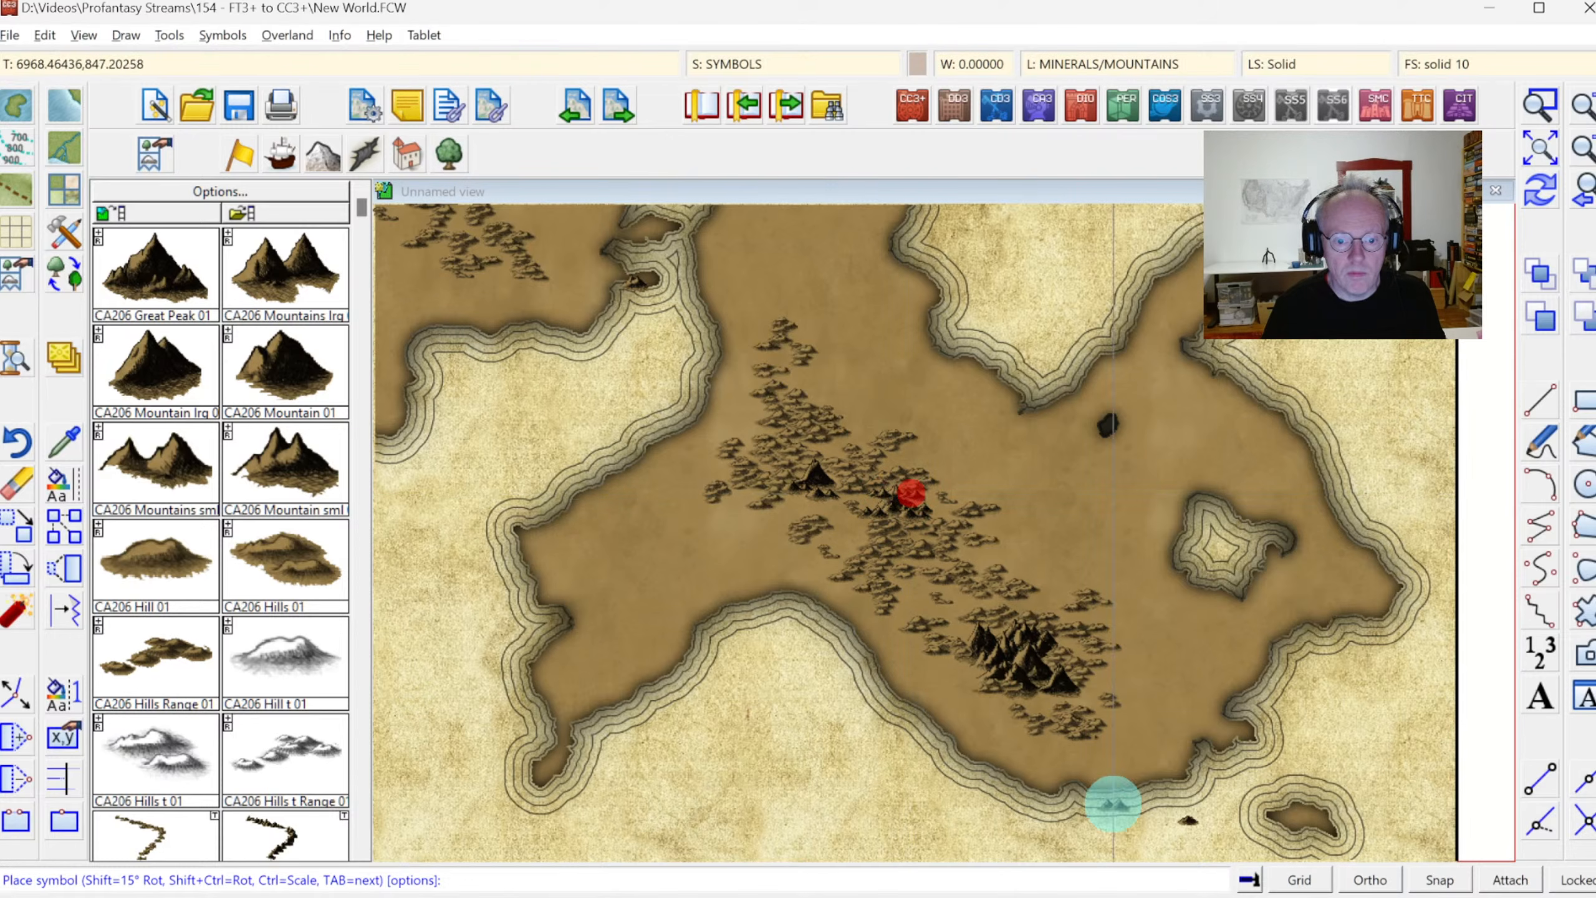
left_click(1099, 746)
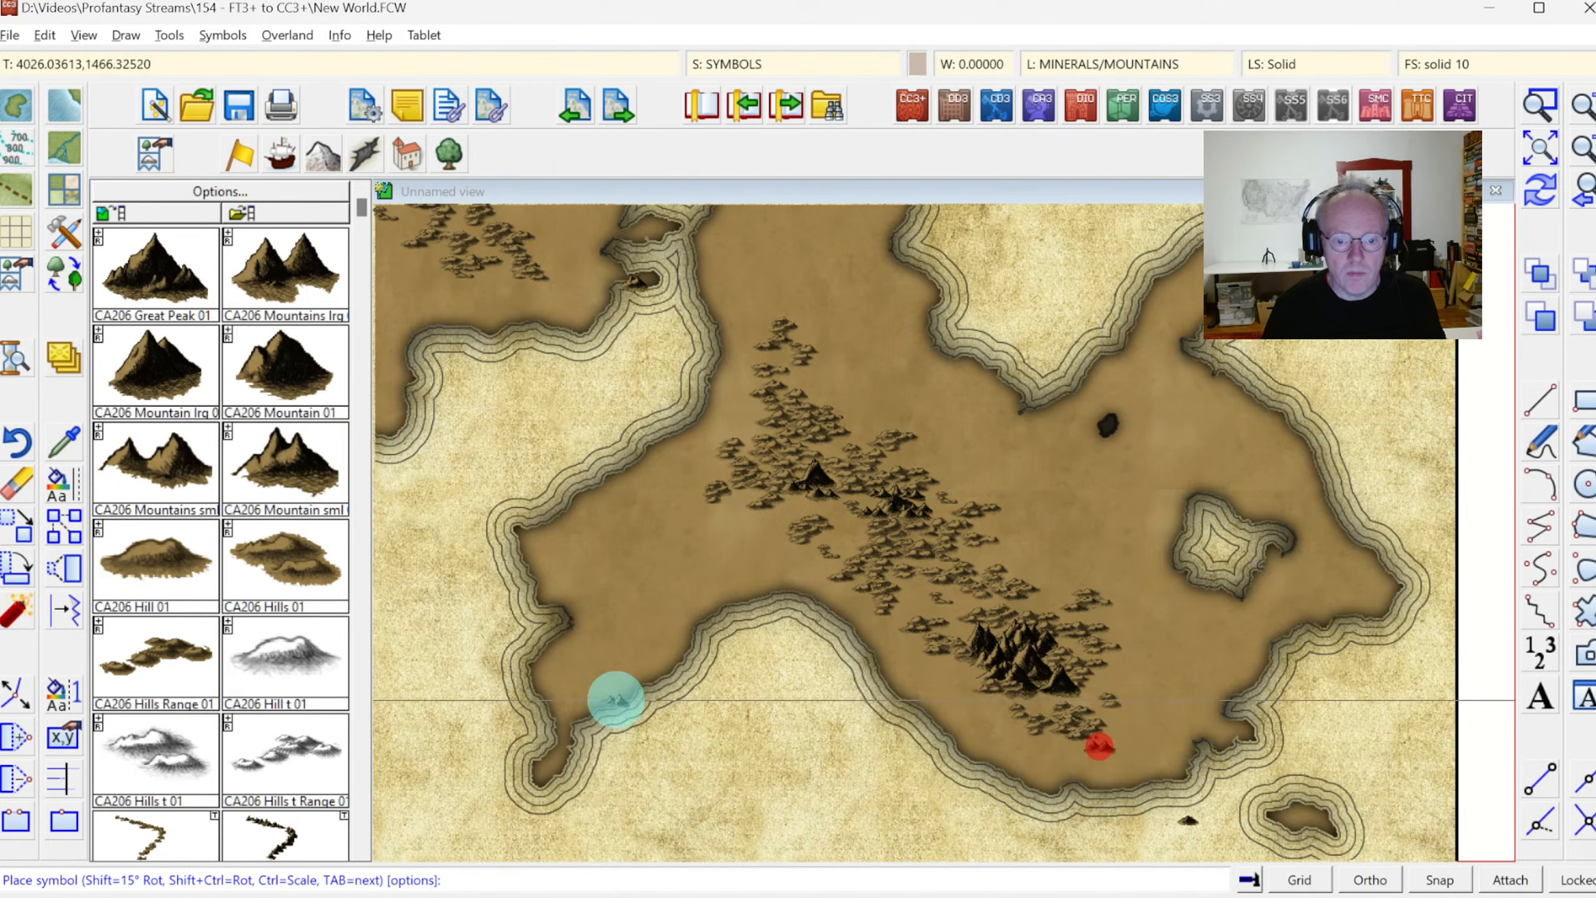
Erase the stray small mountain symbol in the sea off the eastern continent's southeastern coast
left_click(25, 489)
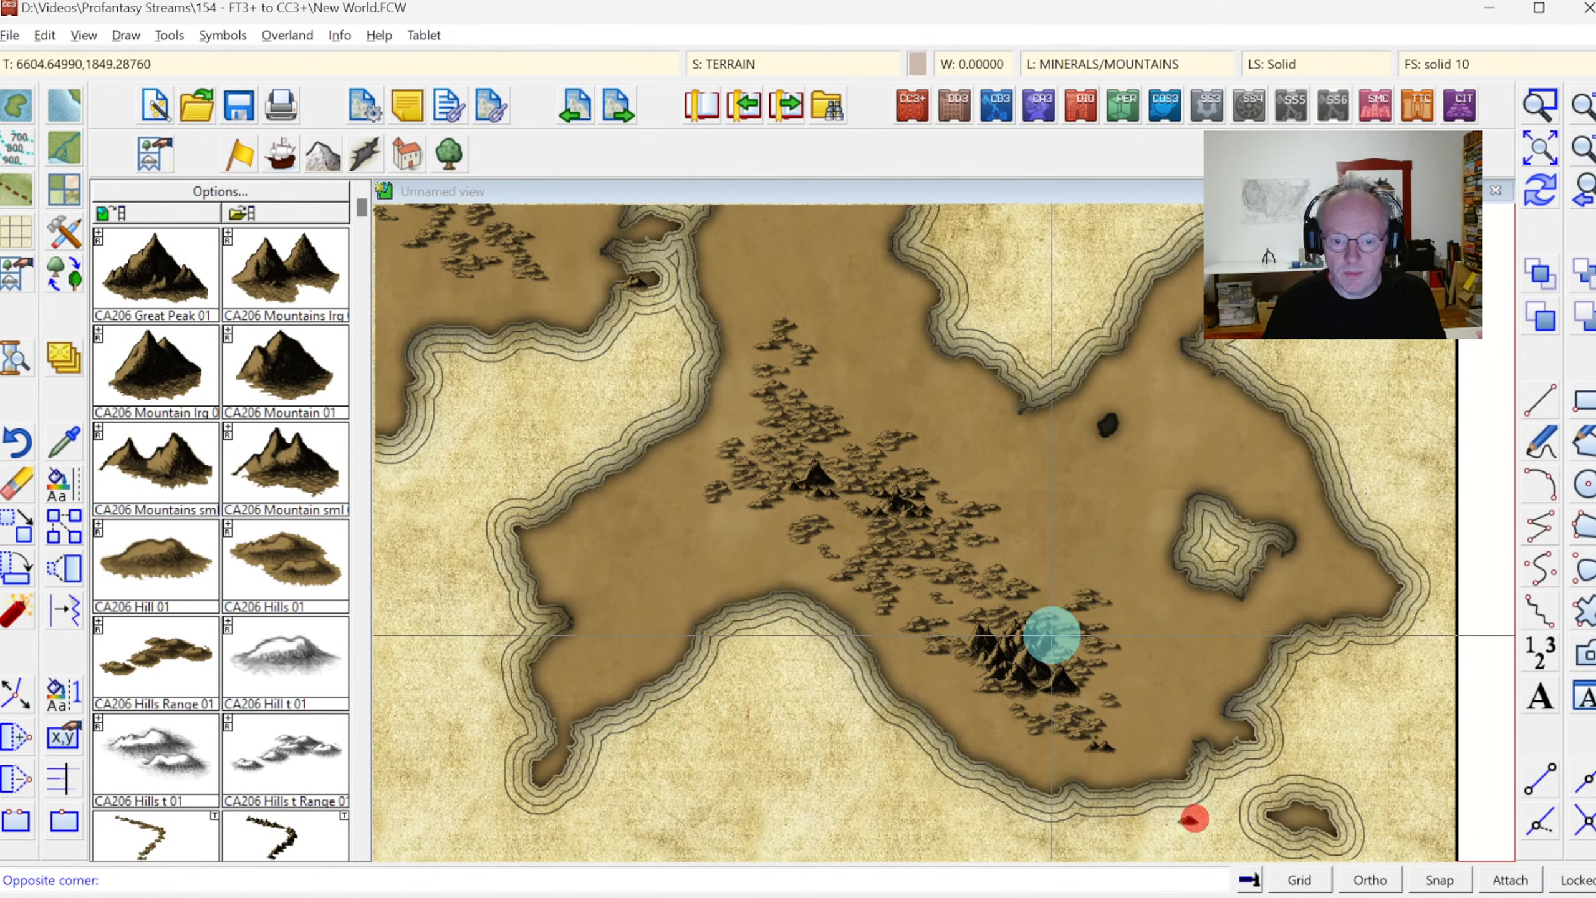
left_click(1221, 842)
right_click(1028, 528)
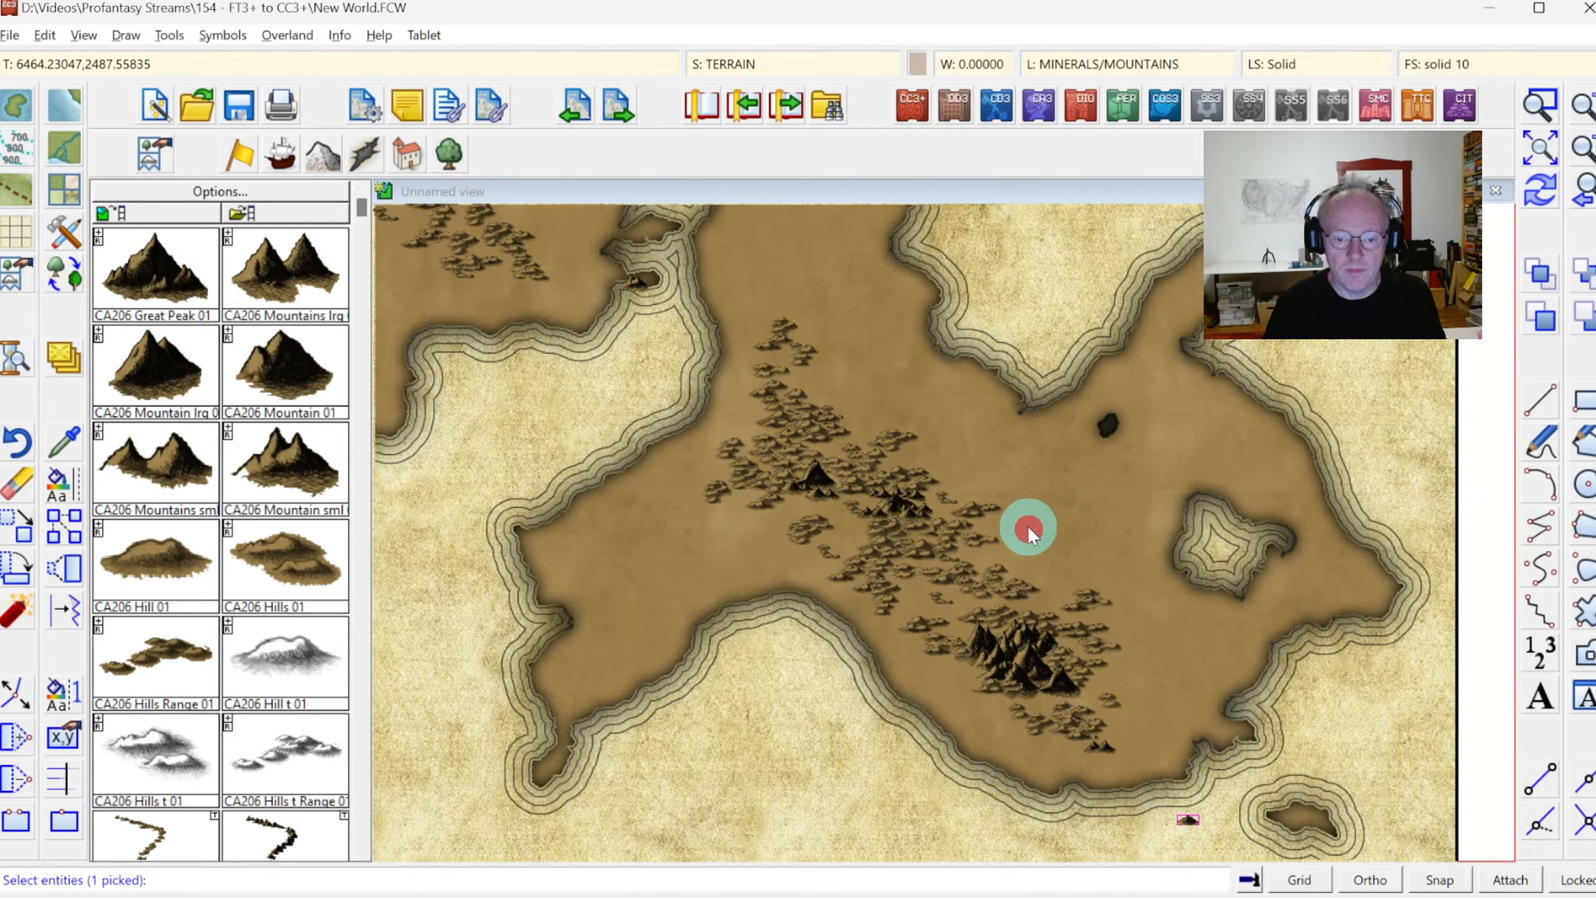
left_click(1017, 539)
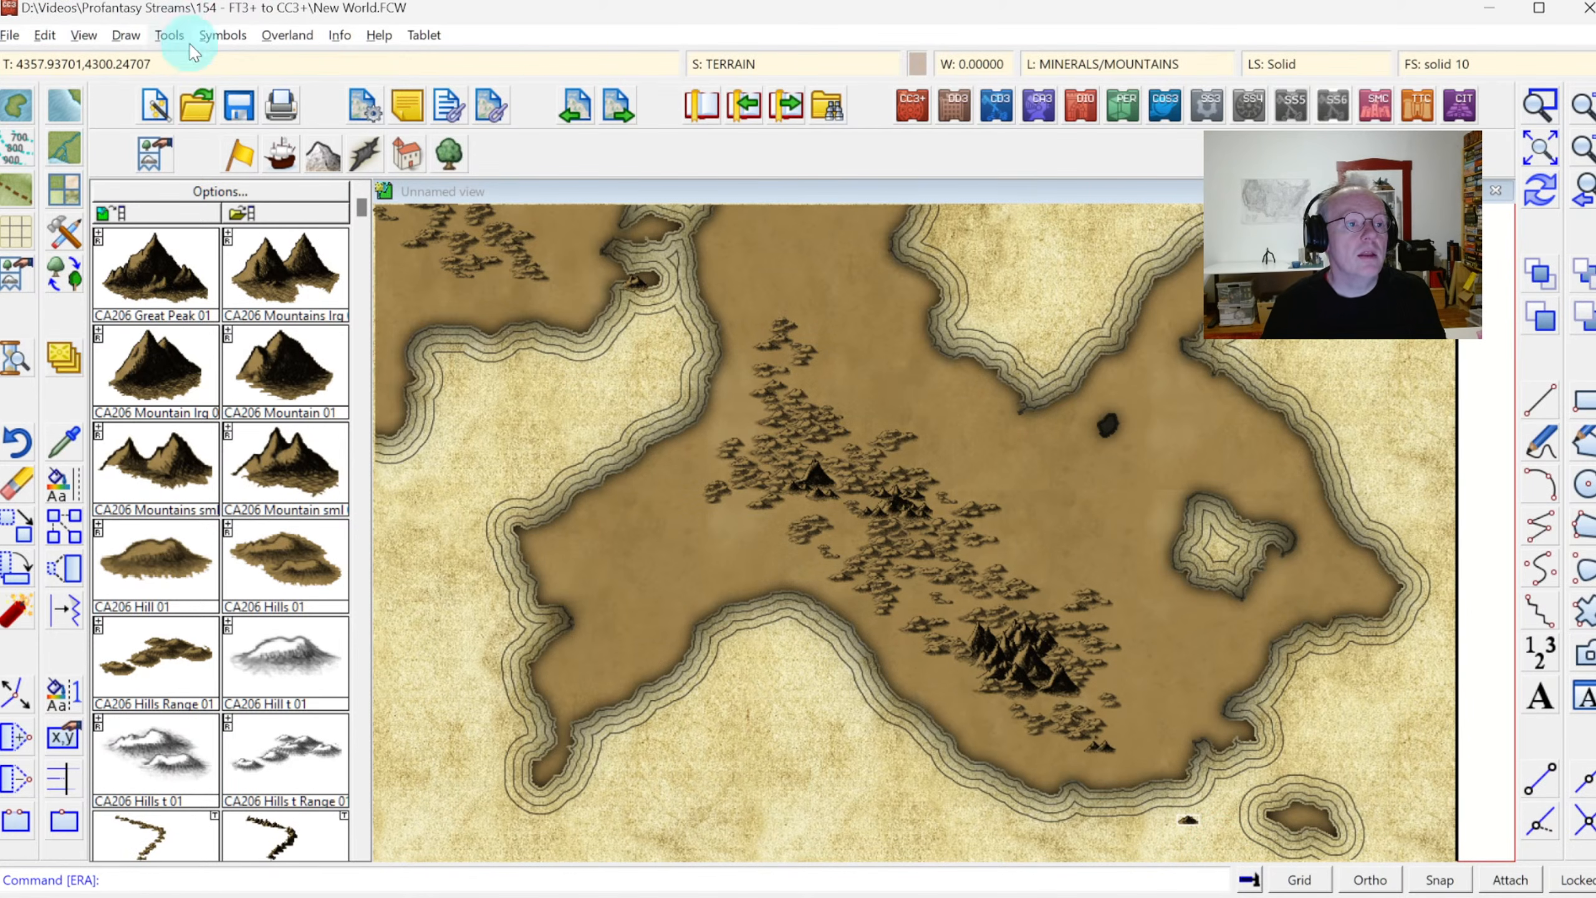
left_click(222, 34)
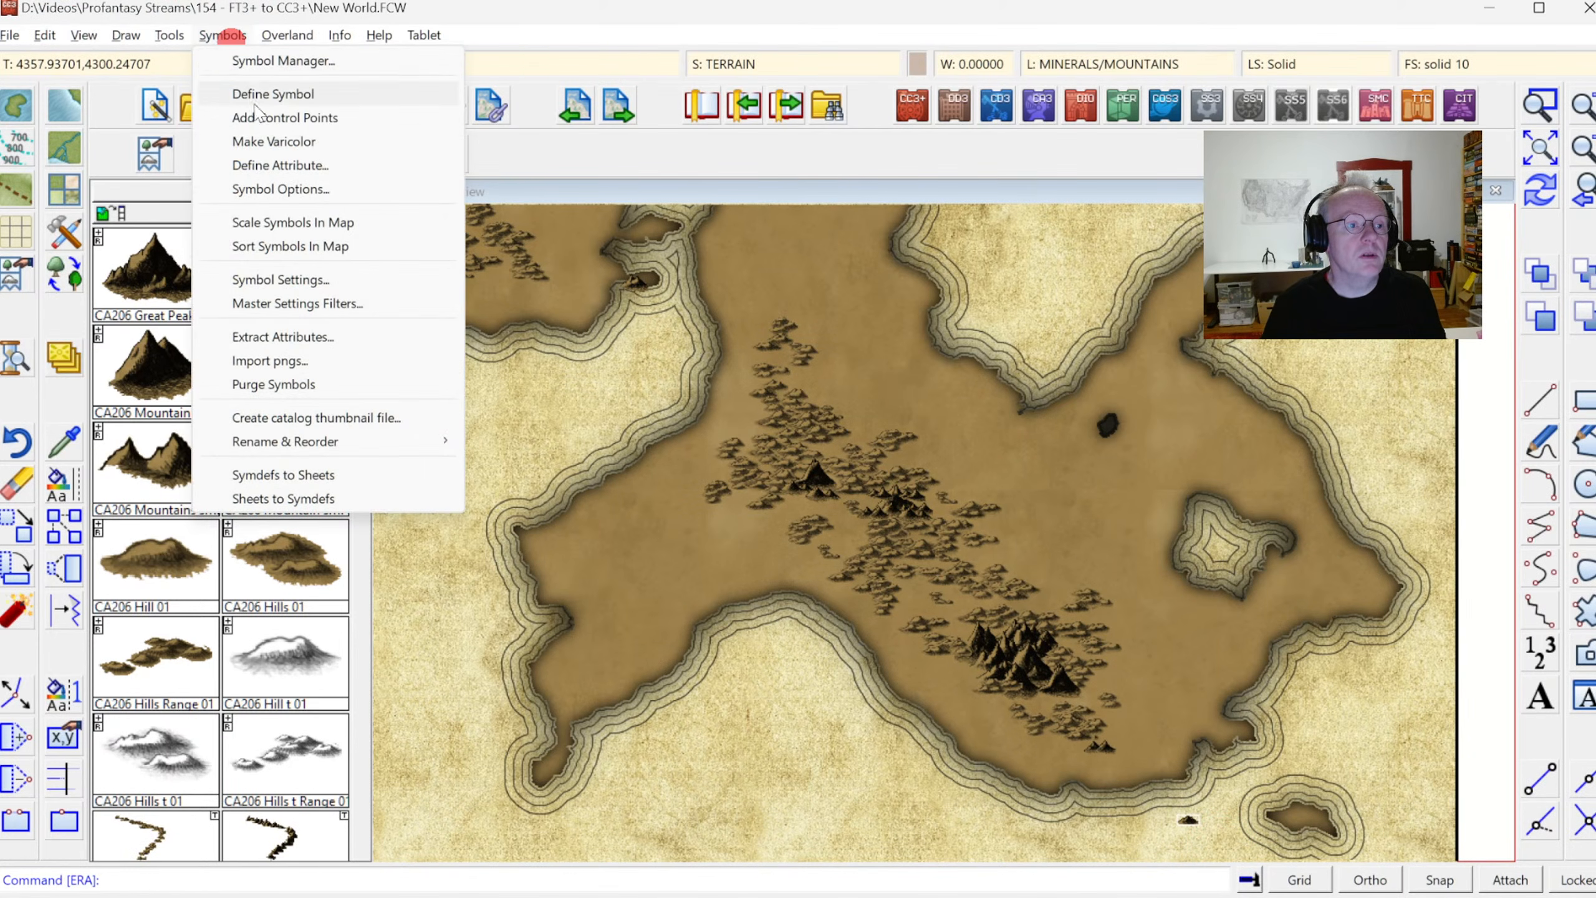
left_click(283, 258)
right_click(754, 387)
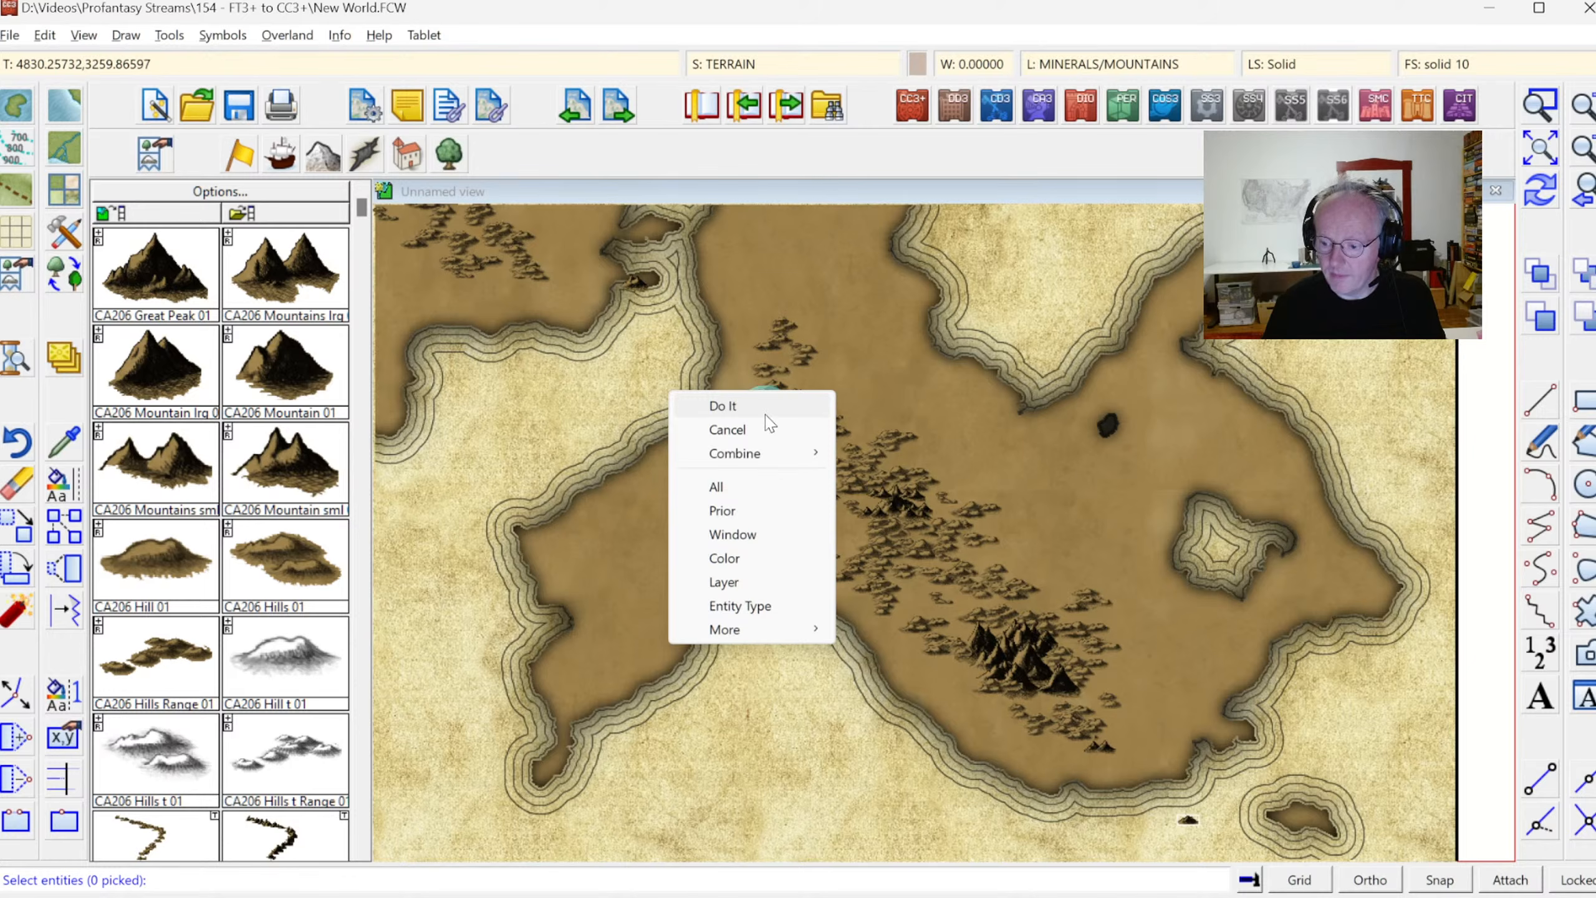
left_click(727, 409)
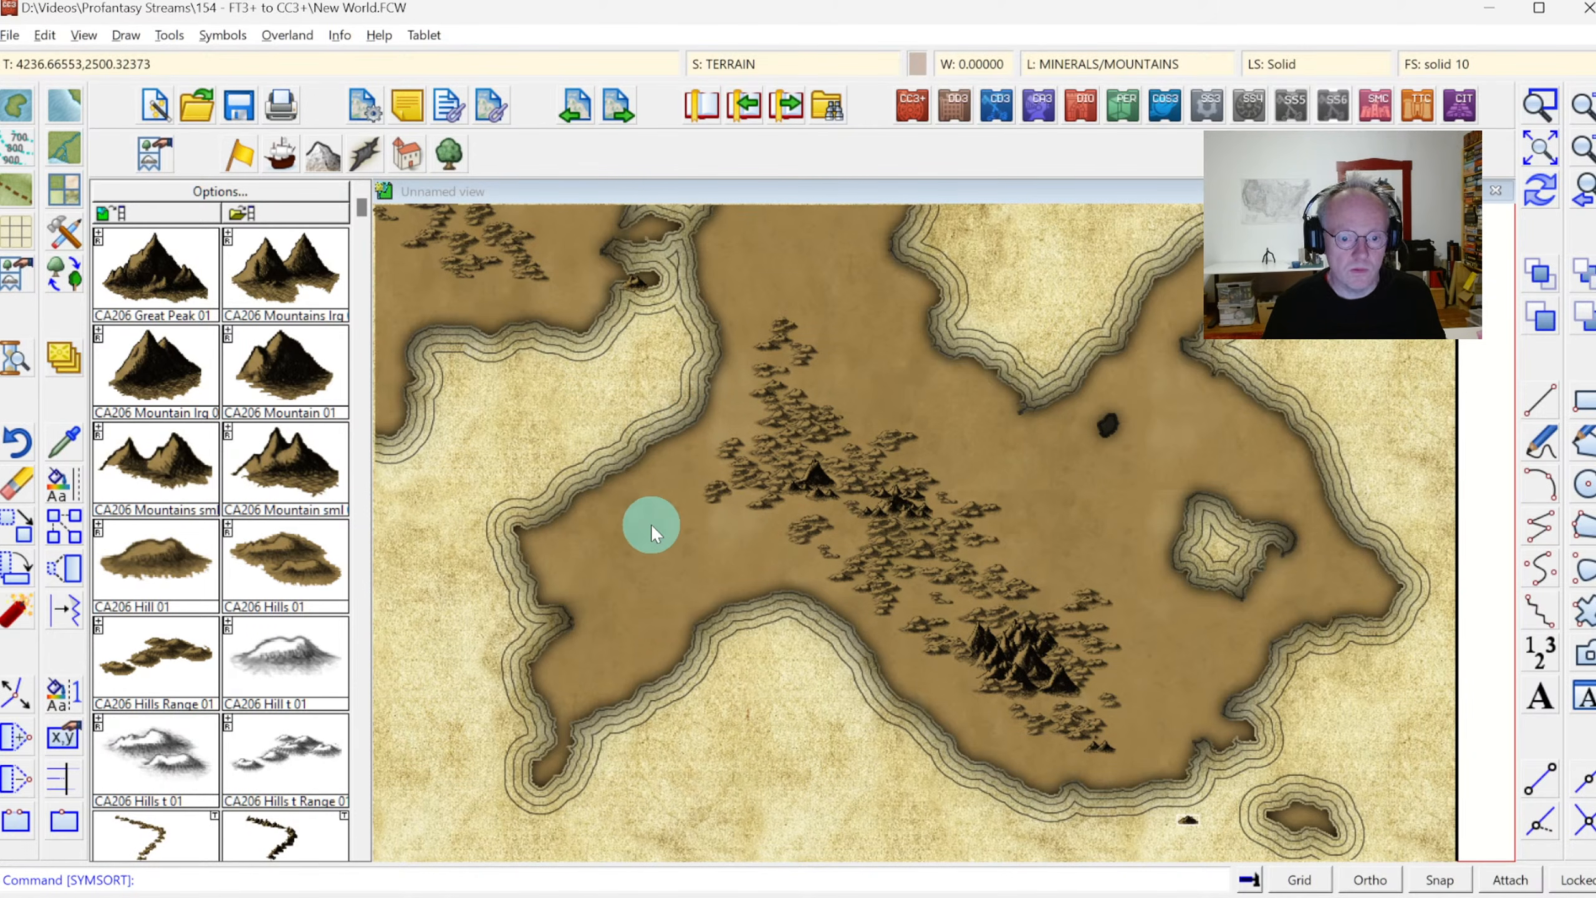
Sort all symbols in the map, selecting them by the Symbol Reference entity type, and show the whole map
right_click(573, 407)
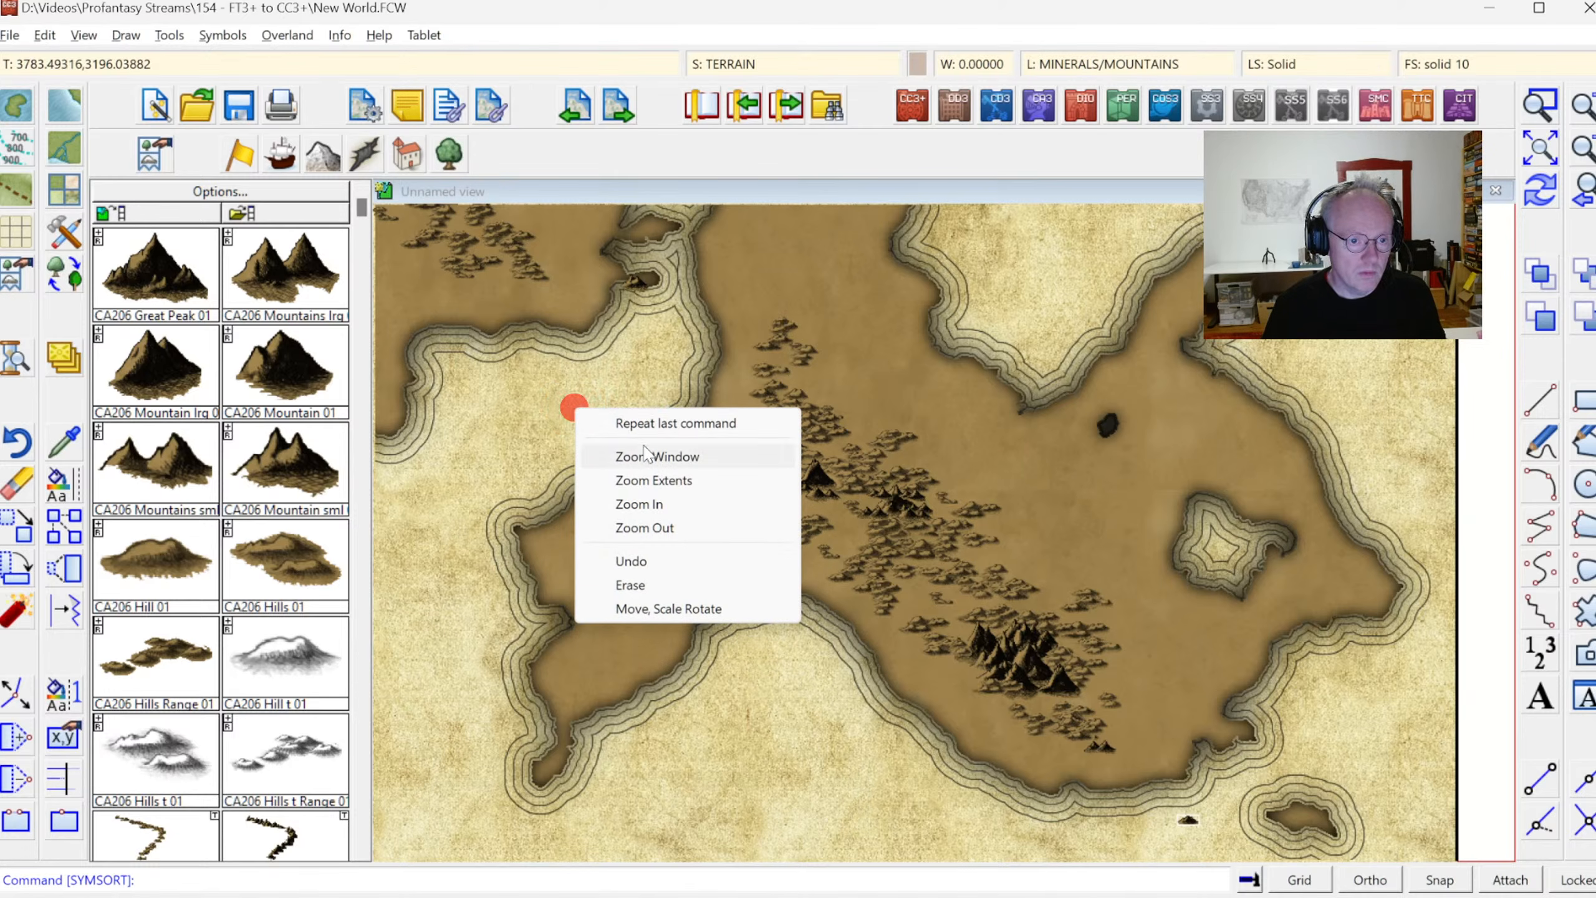
left_click(628, 423)
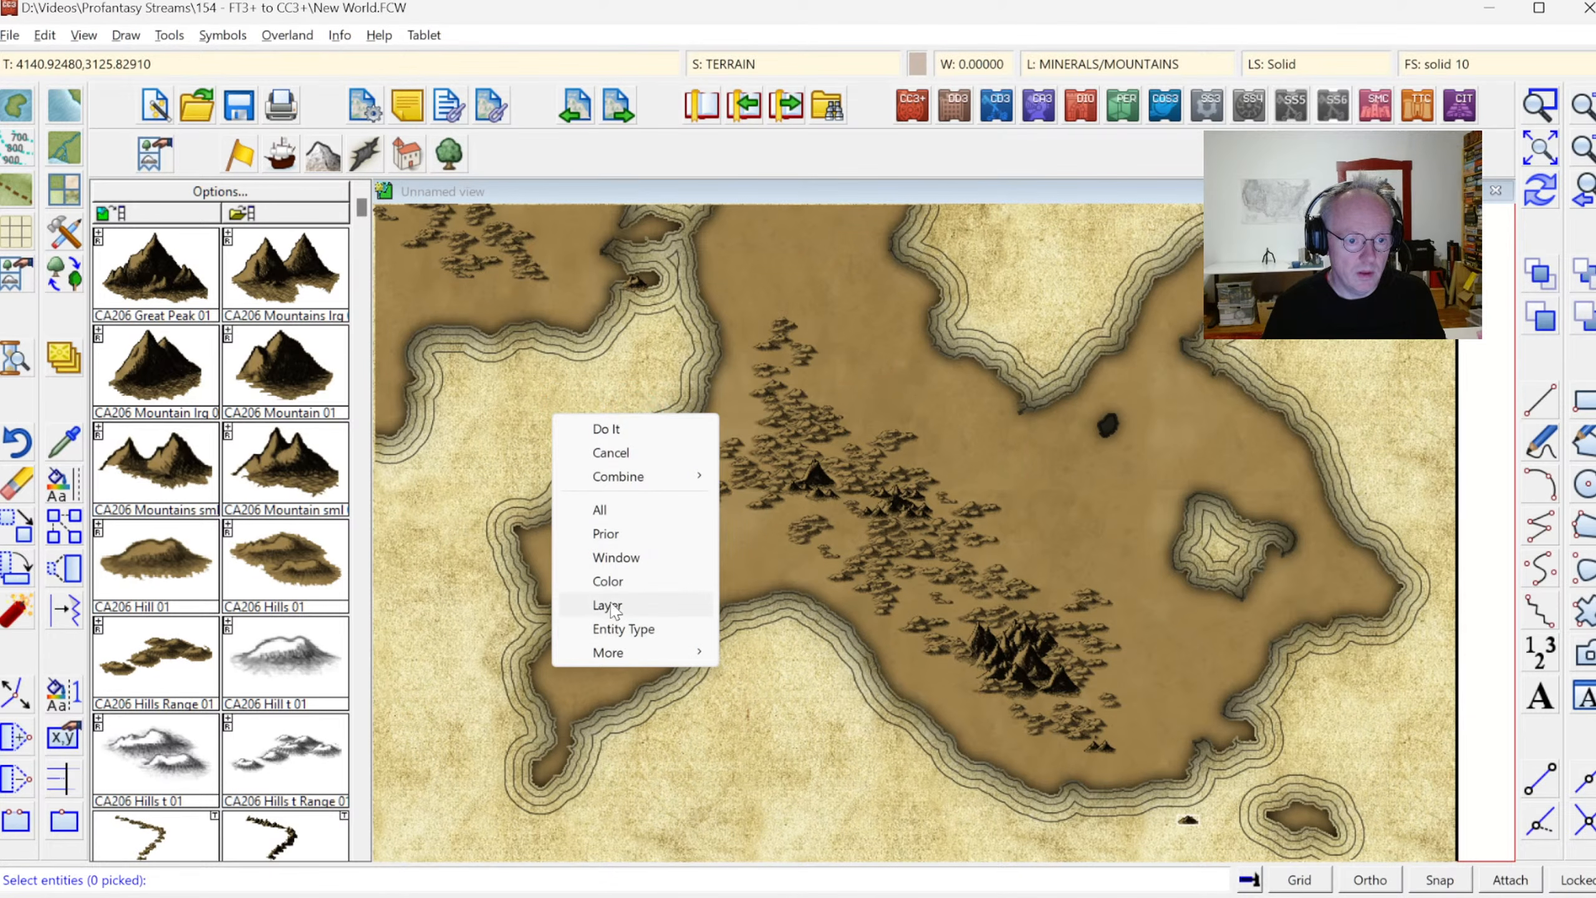
left_click(624, 628)
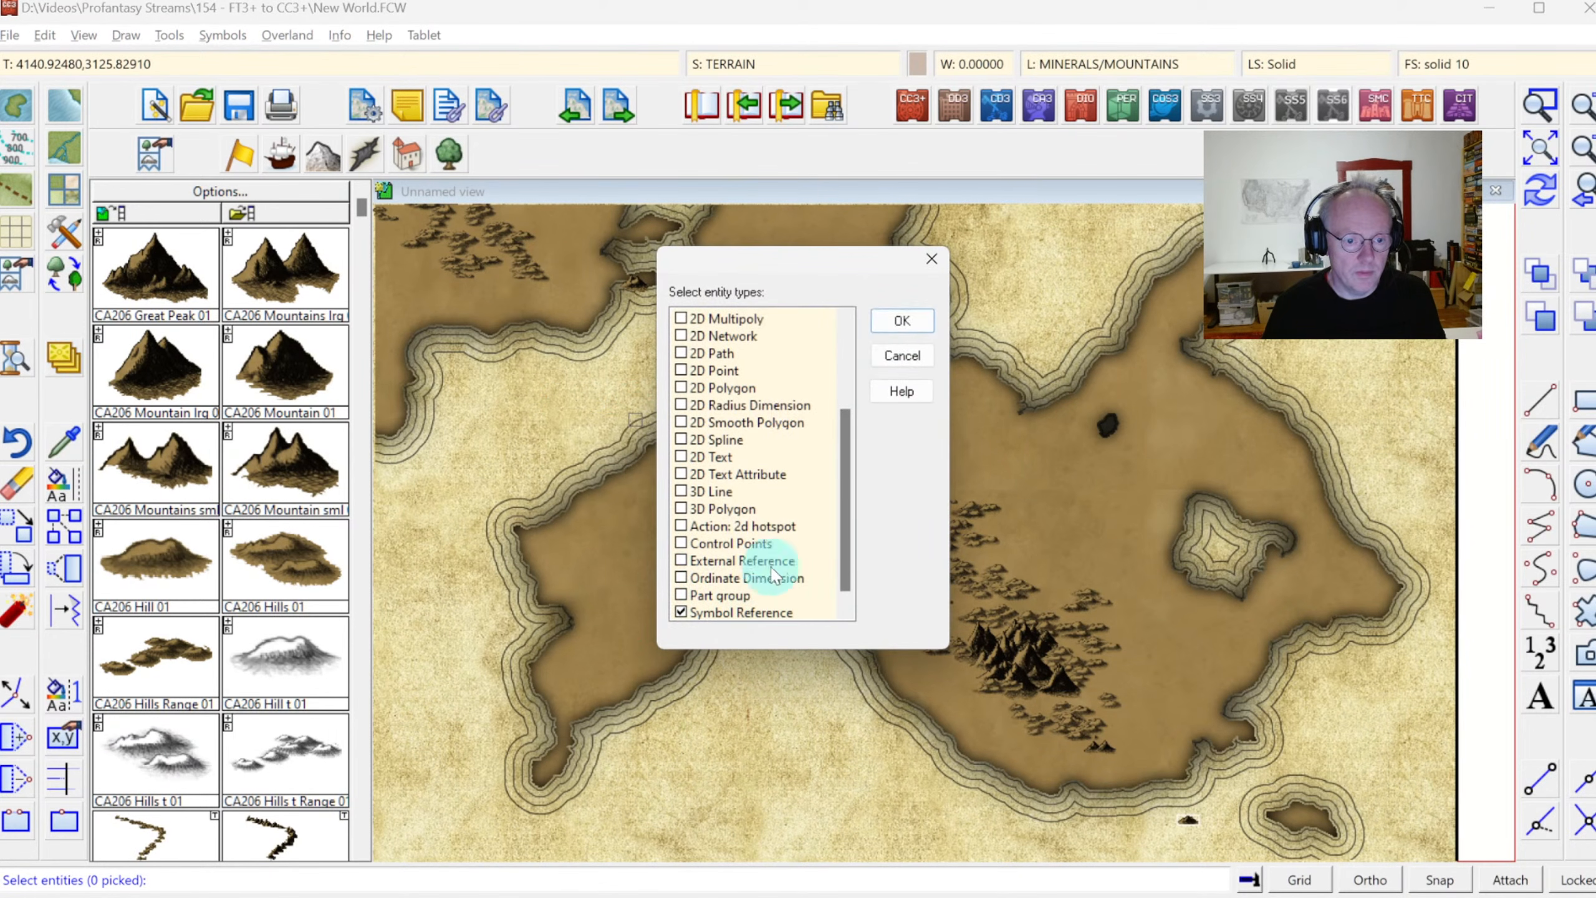
left_click(901, 321)
right_click(538, 335)
left_click(611, 349)
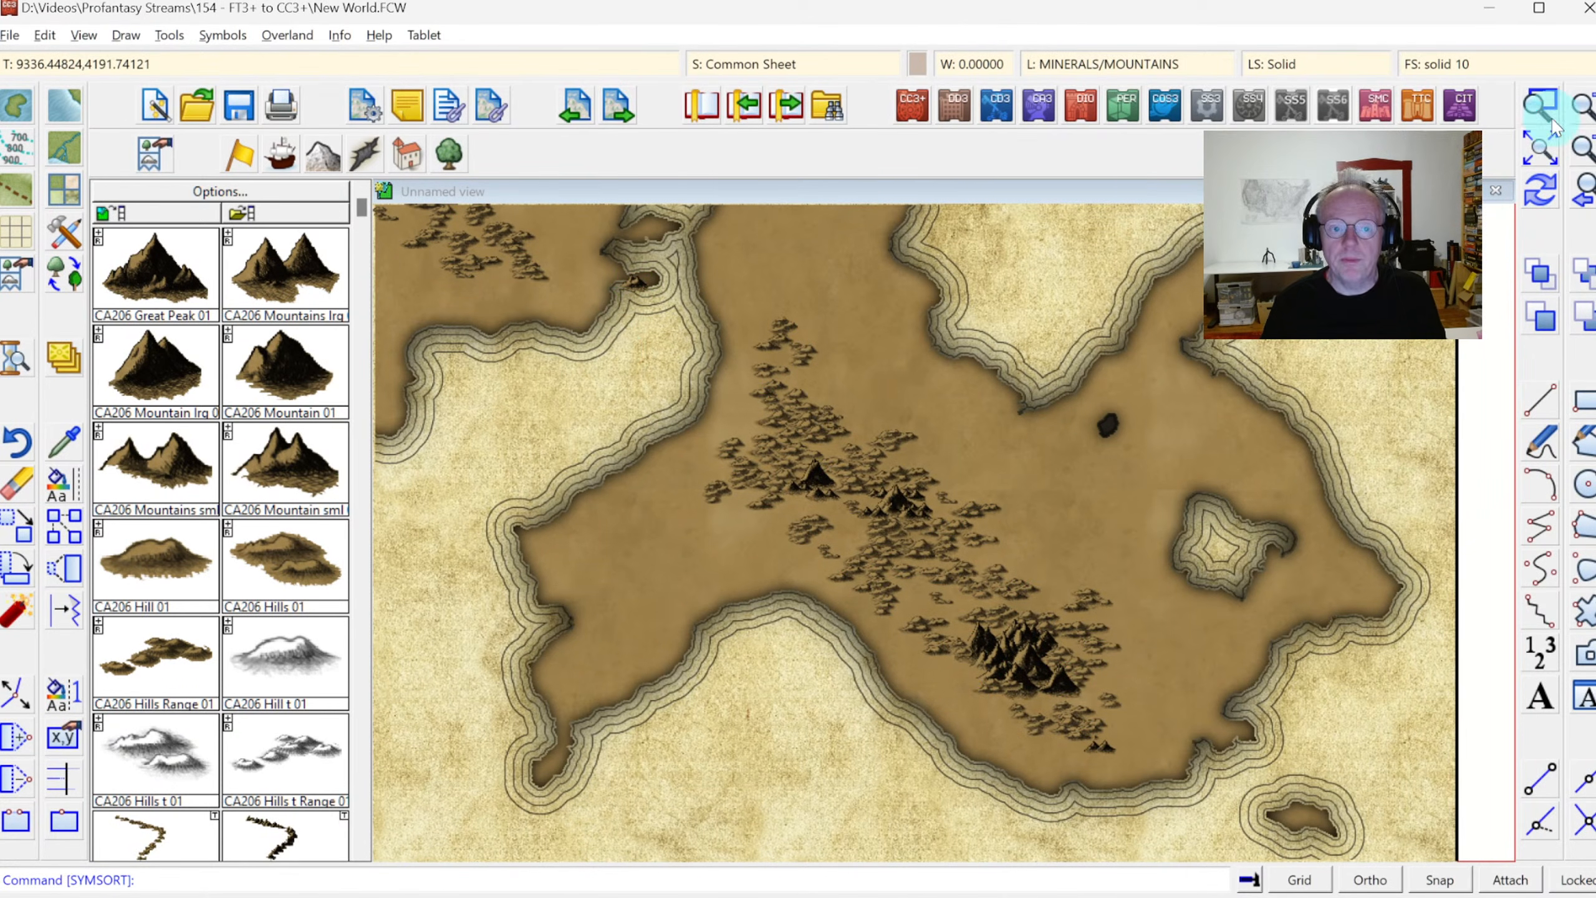
left_click(1545, 146)
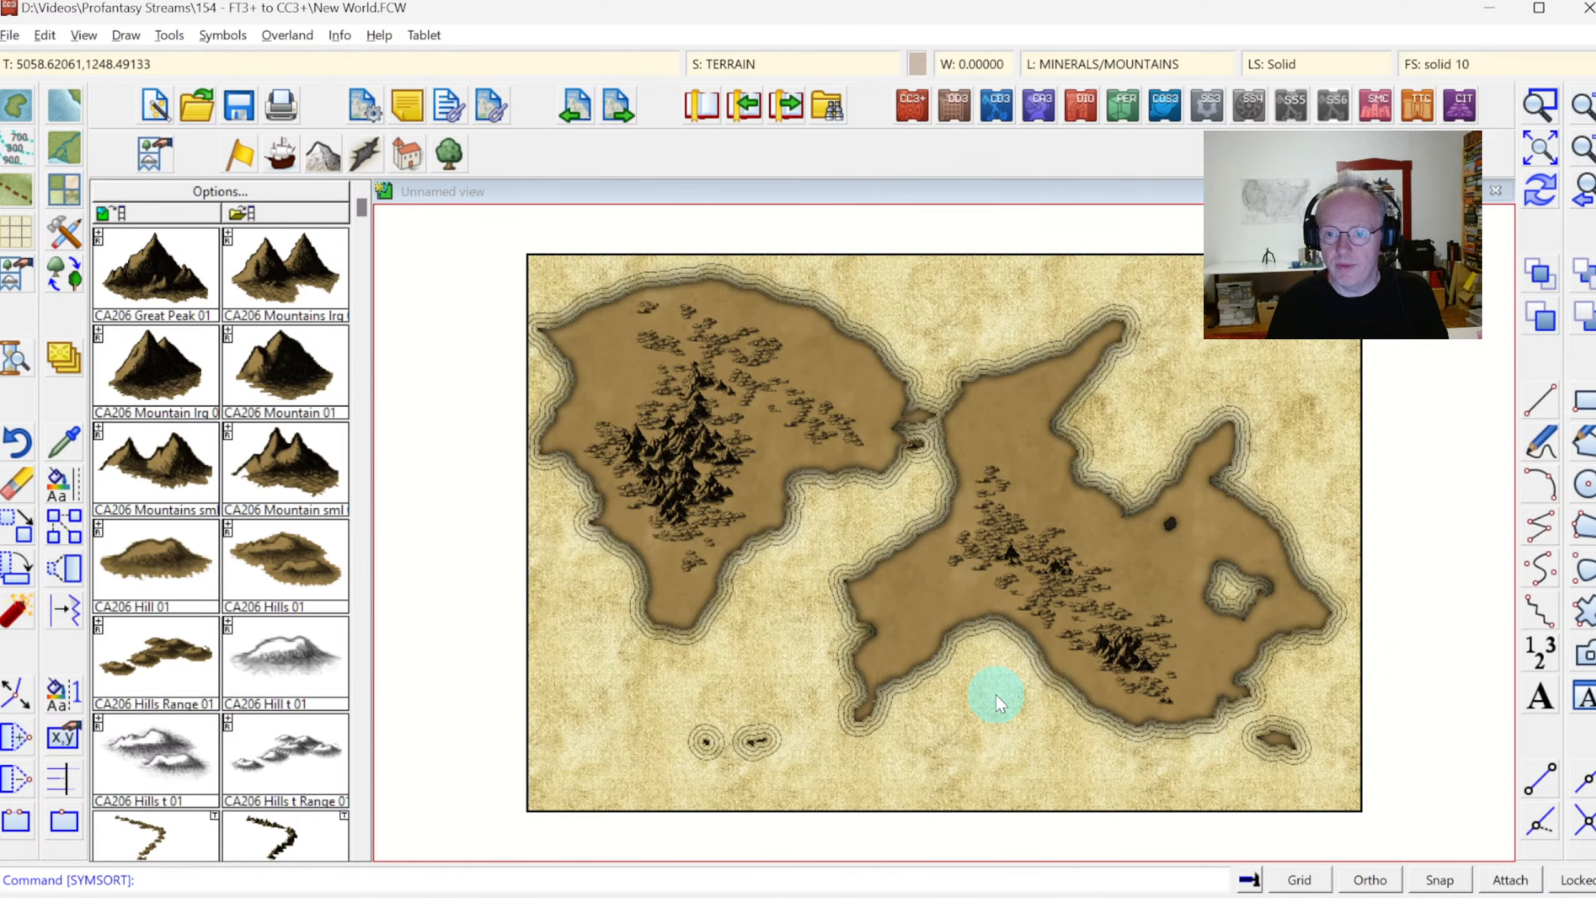
left_click(1110, 654)
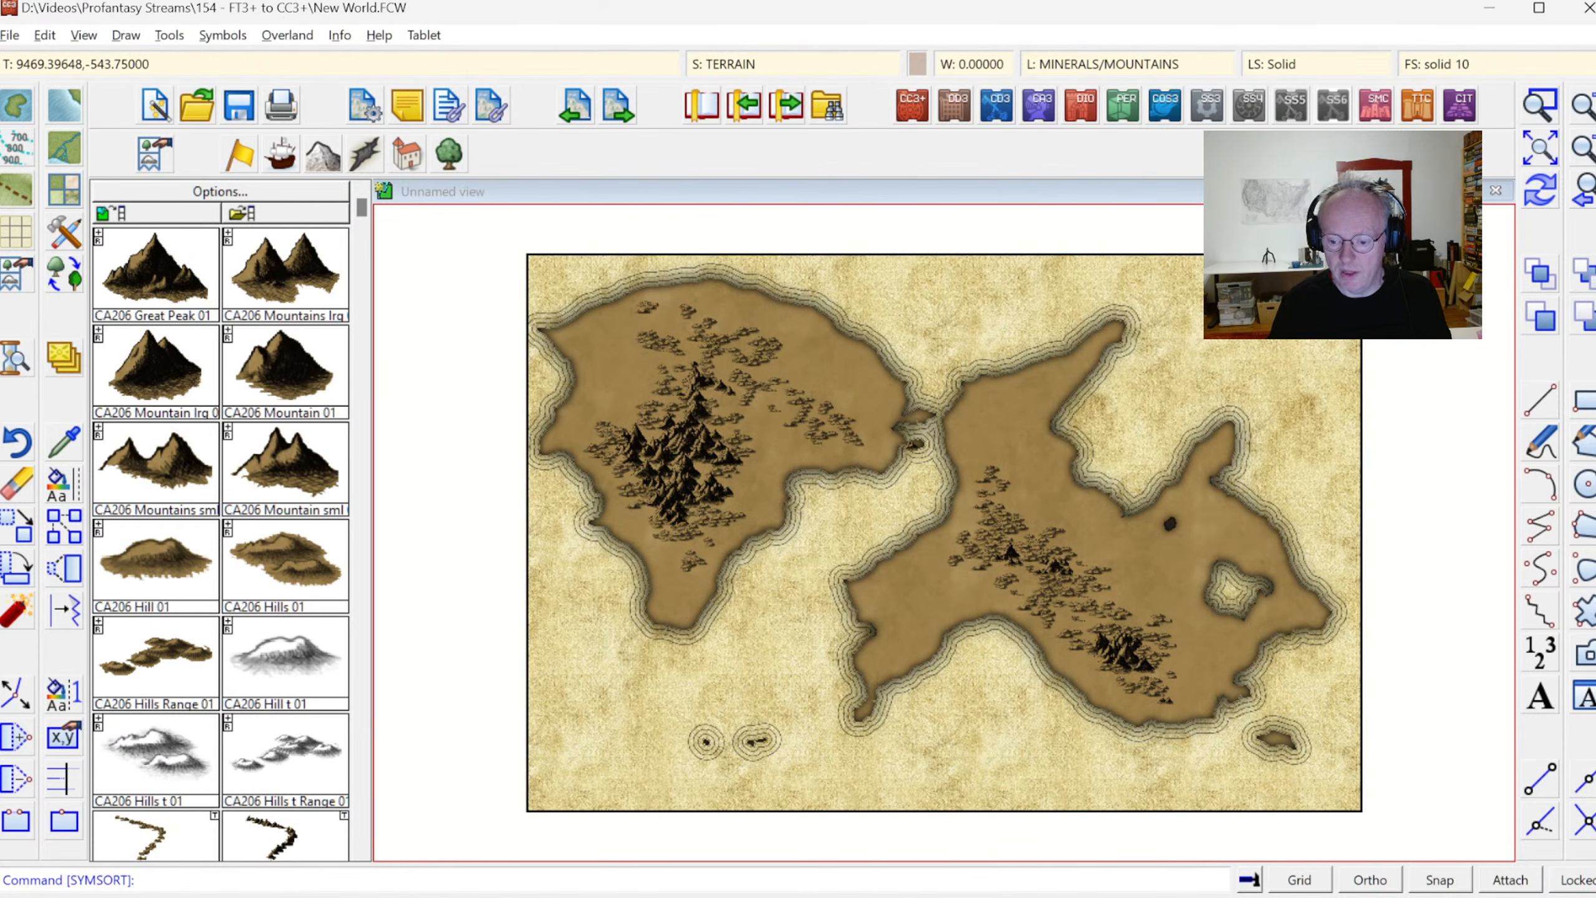
Switch to Fractal Terrains and find the world's rivers at Fine resolution
key("alt+Tab")
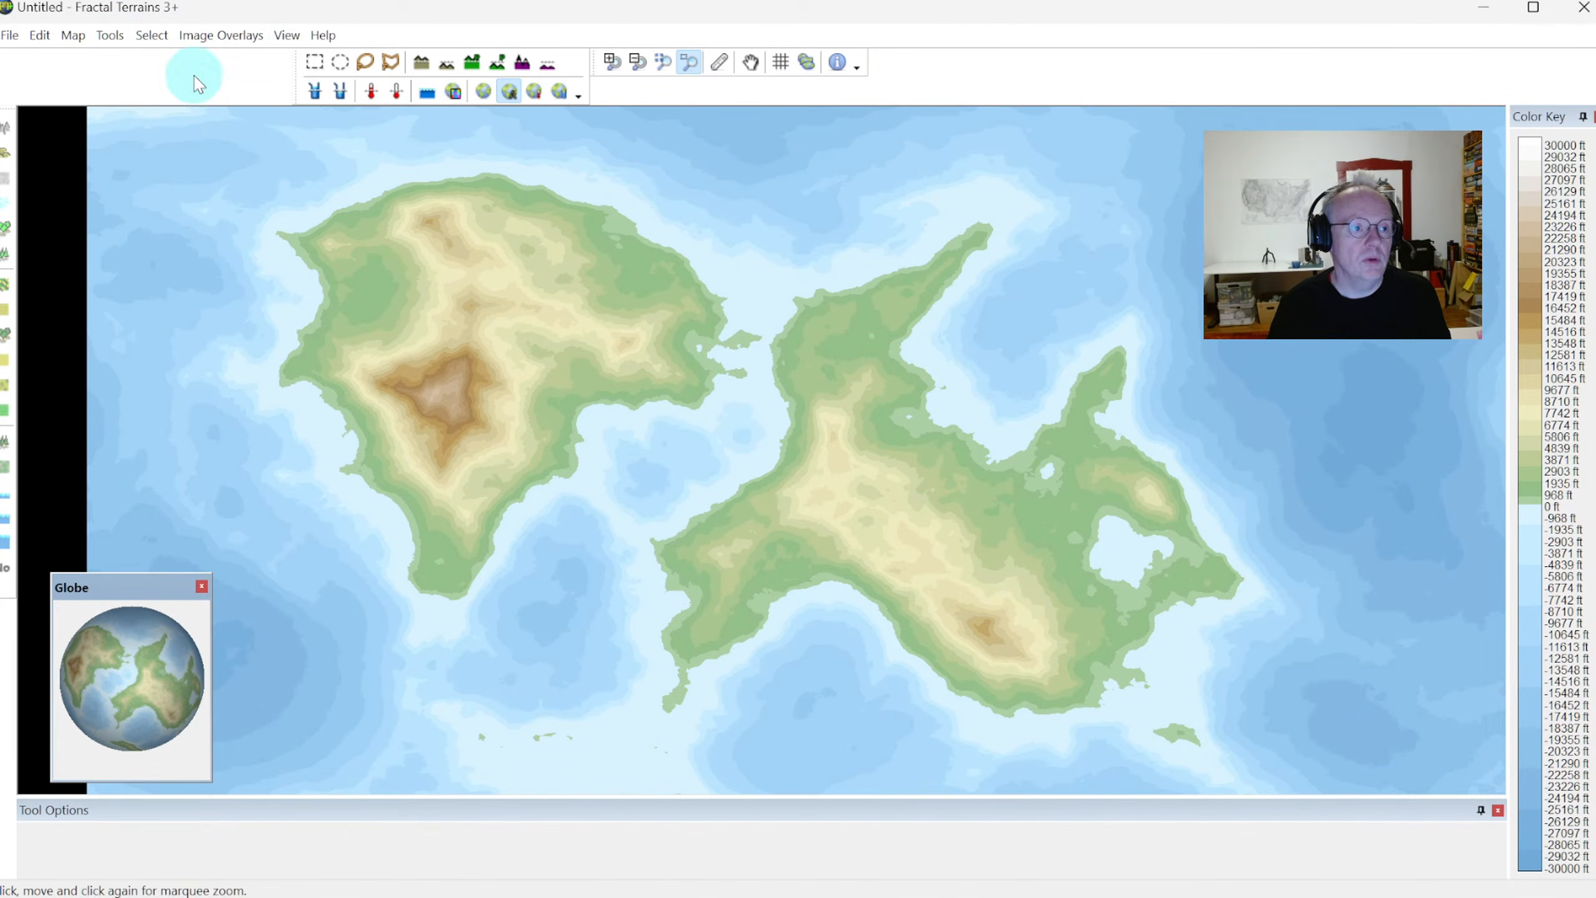
left_click(112, 35)
left_click(136, 79)
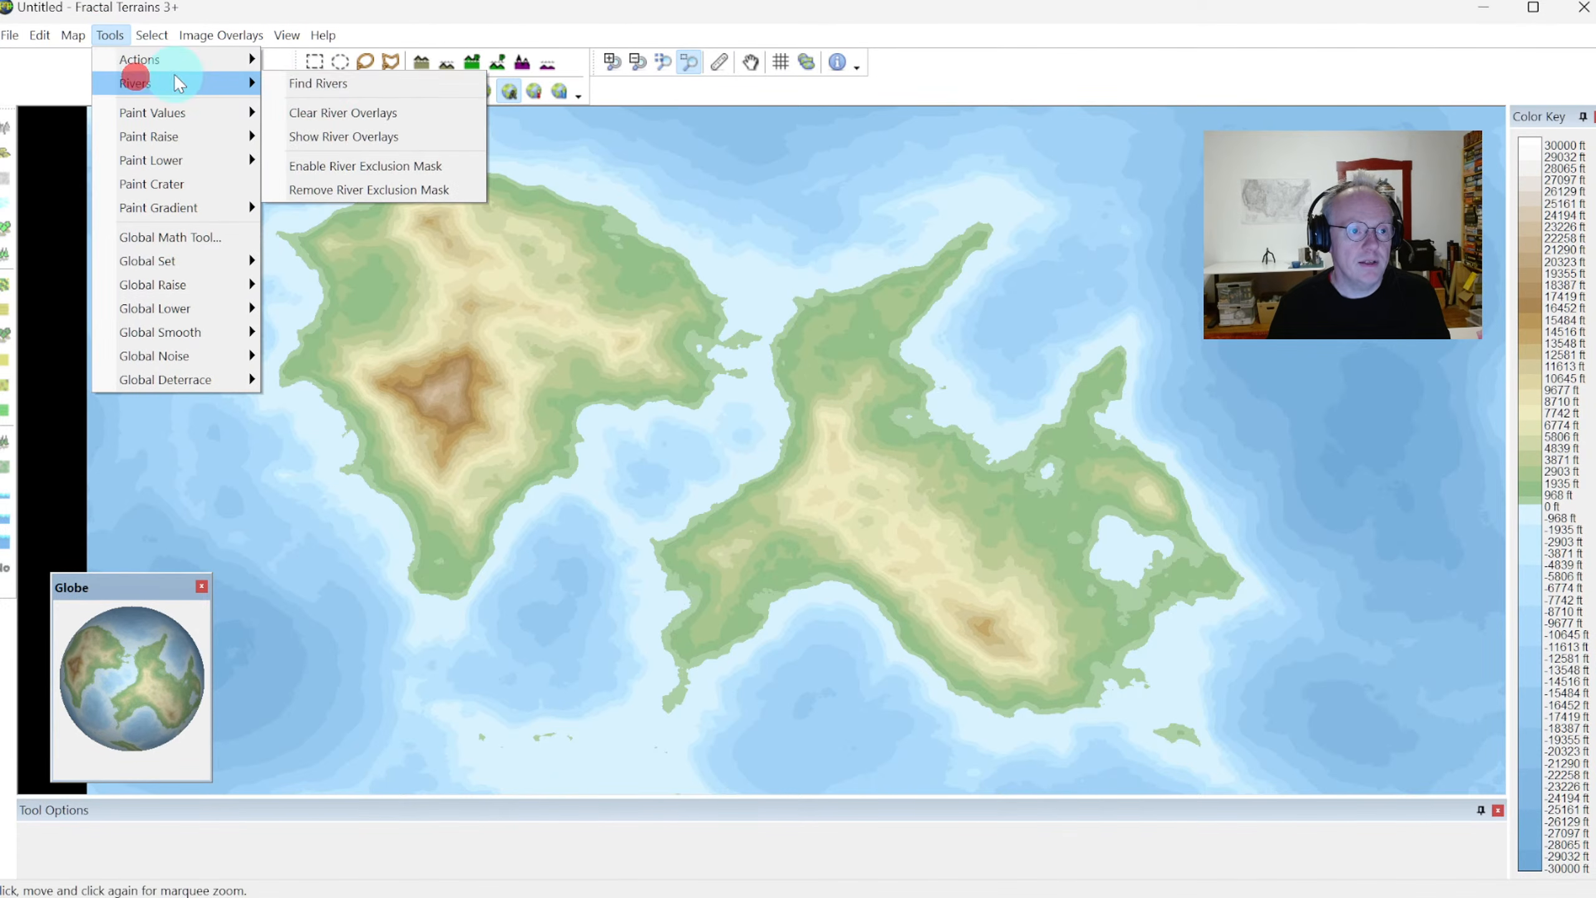
left_click(320, 86)
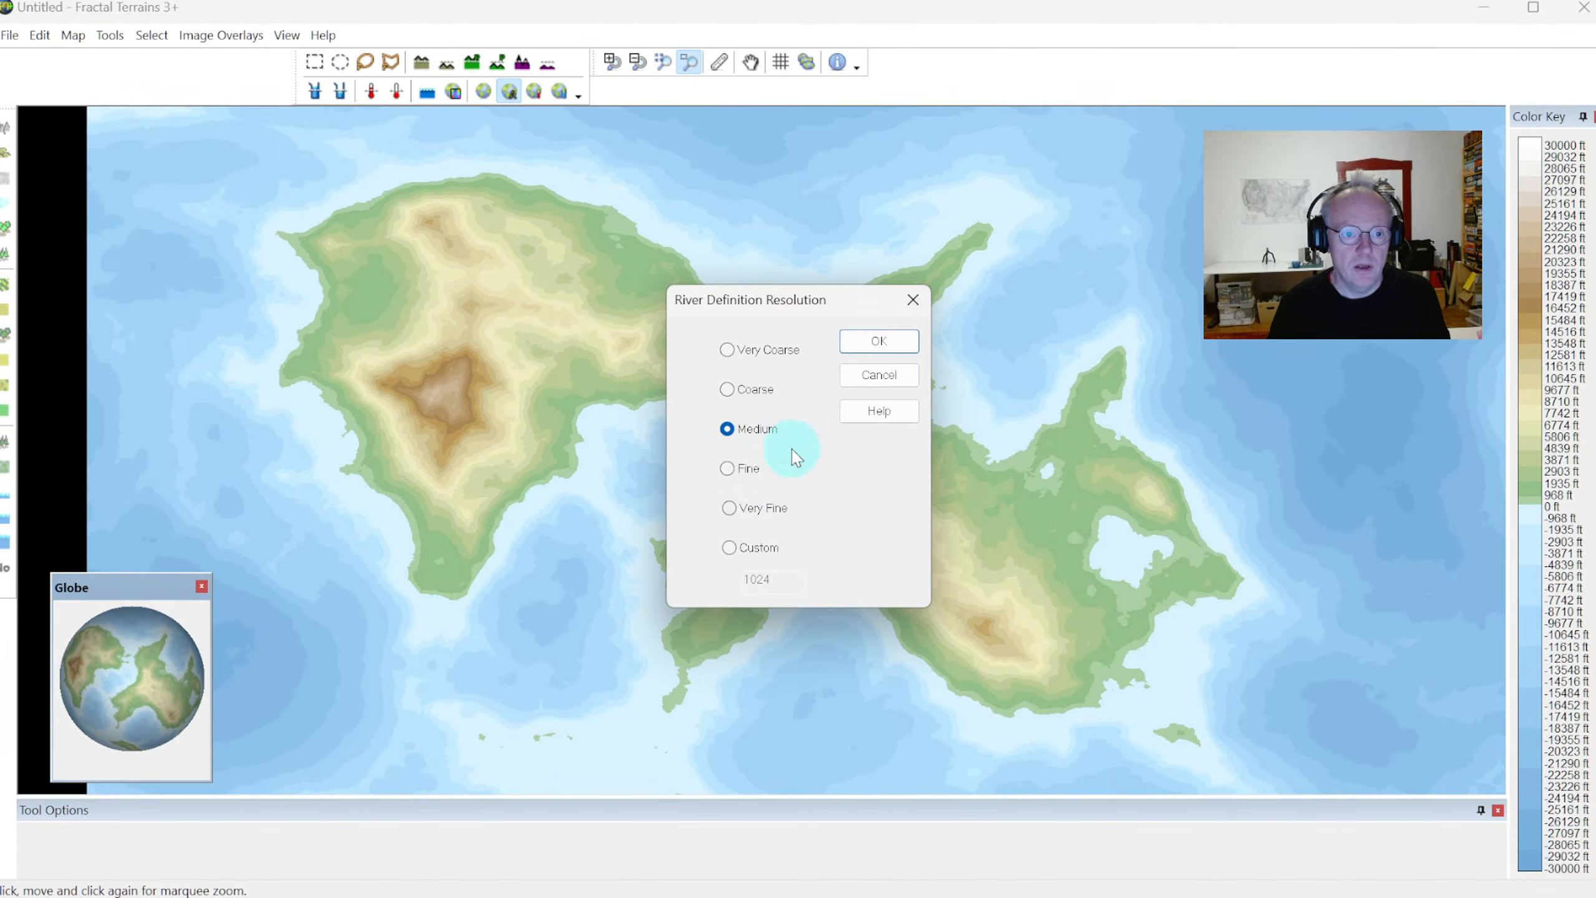
left_click(732, 472)
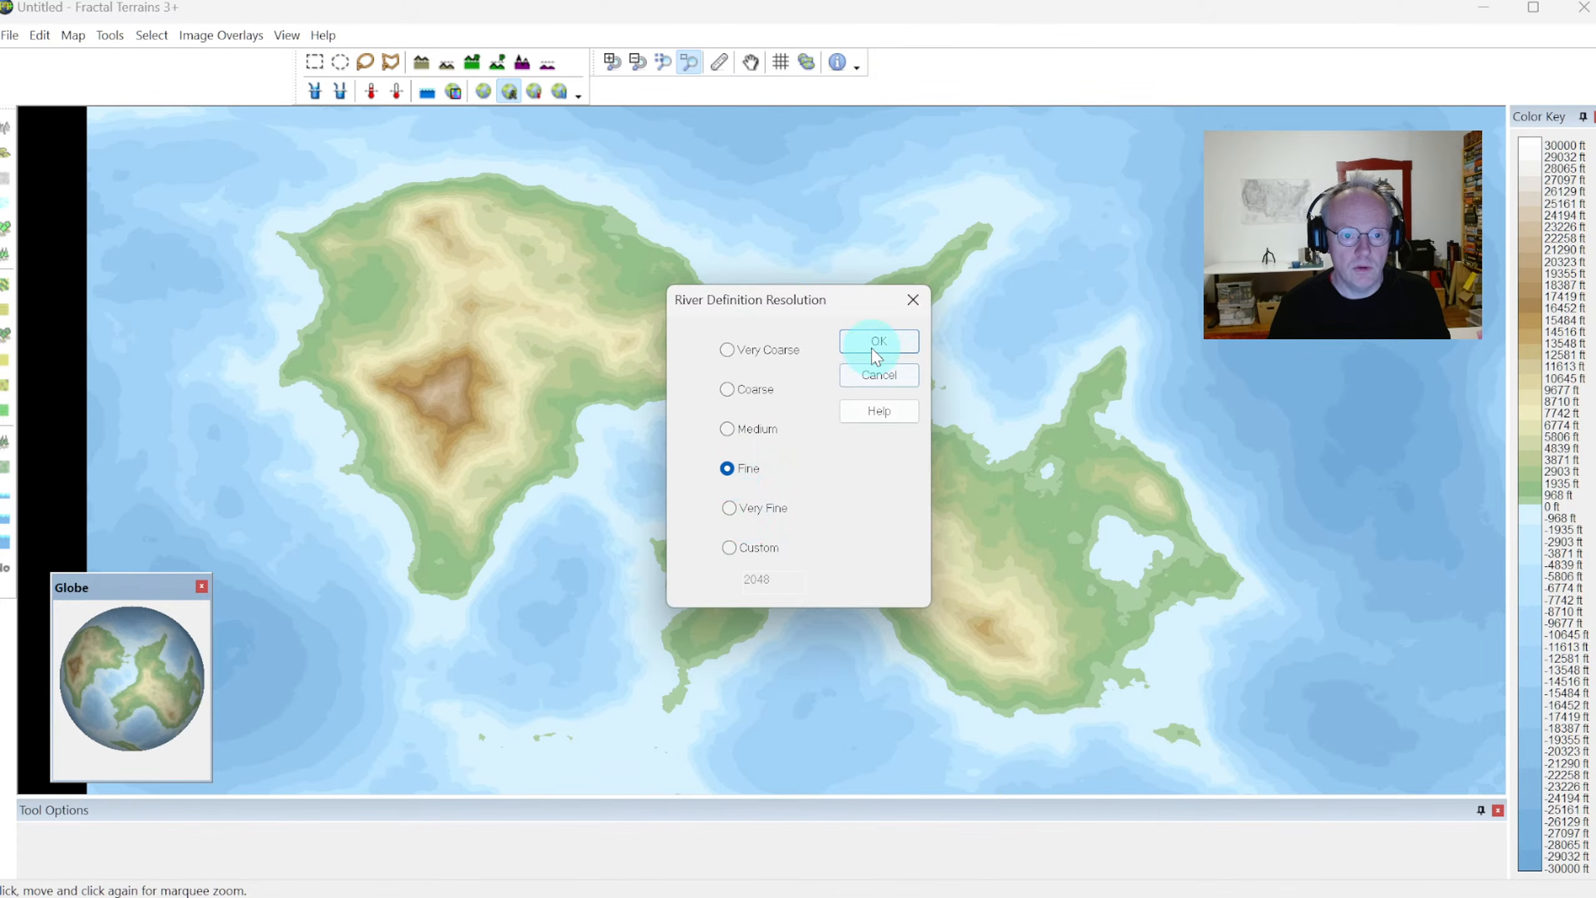
left_click(872, 346)
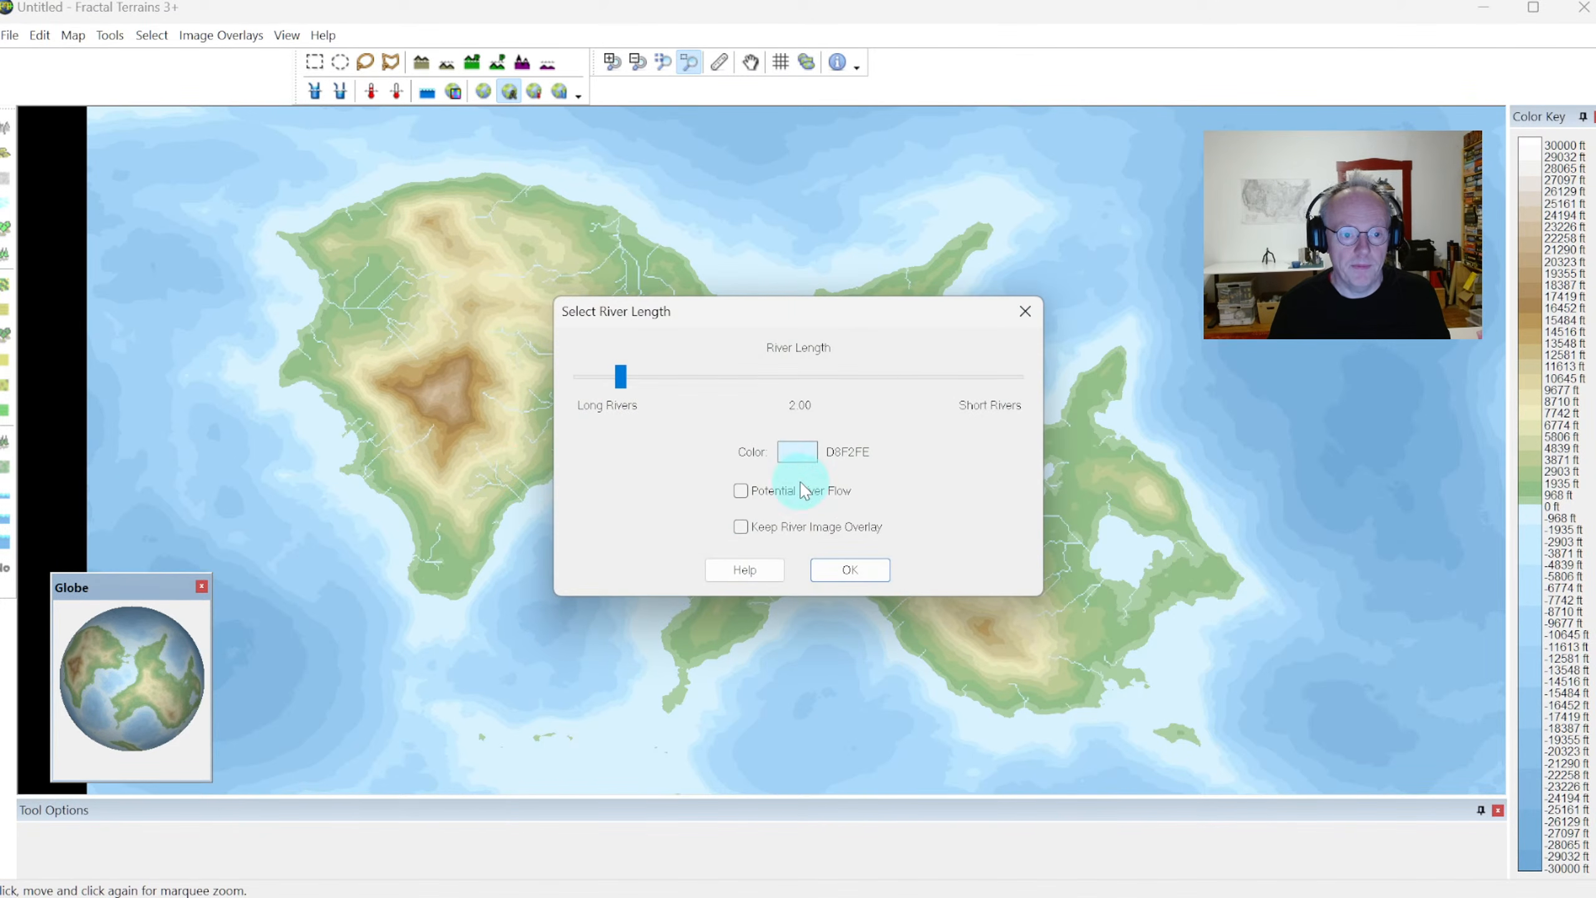
Set the river colour to blue 0080C0 and the river length to 4.02, and accept the rivers
left_click(797, 450)
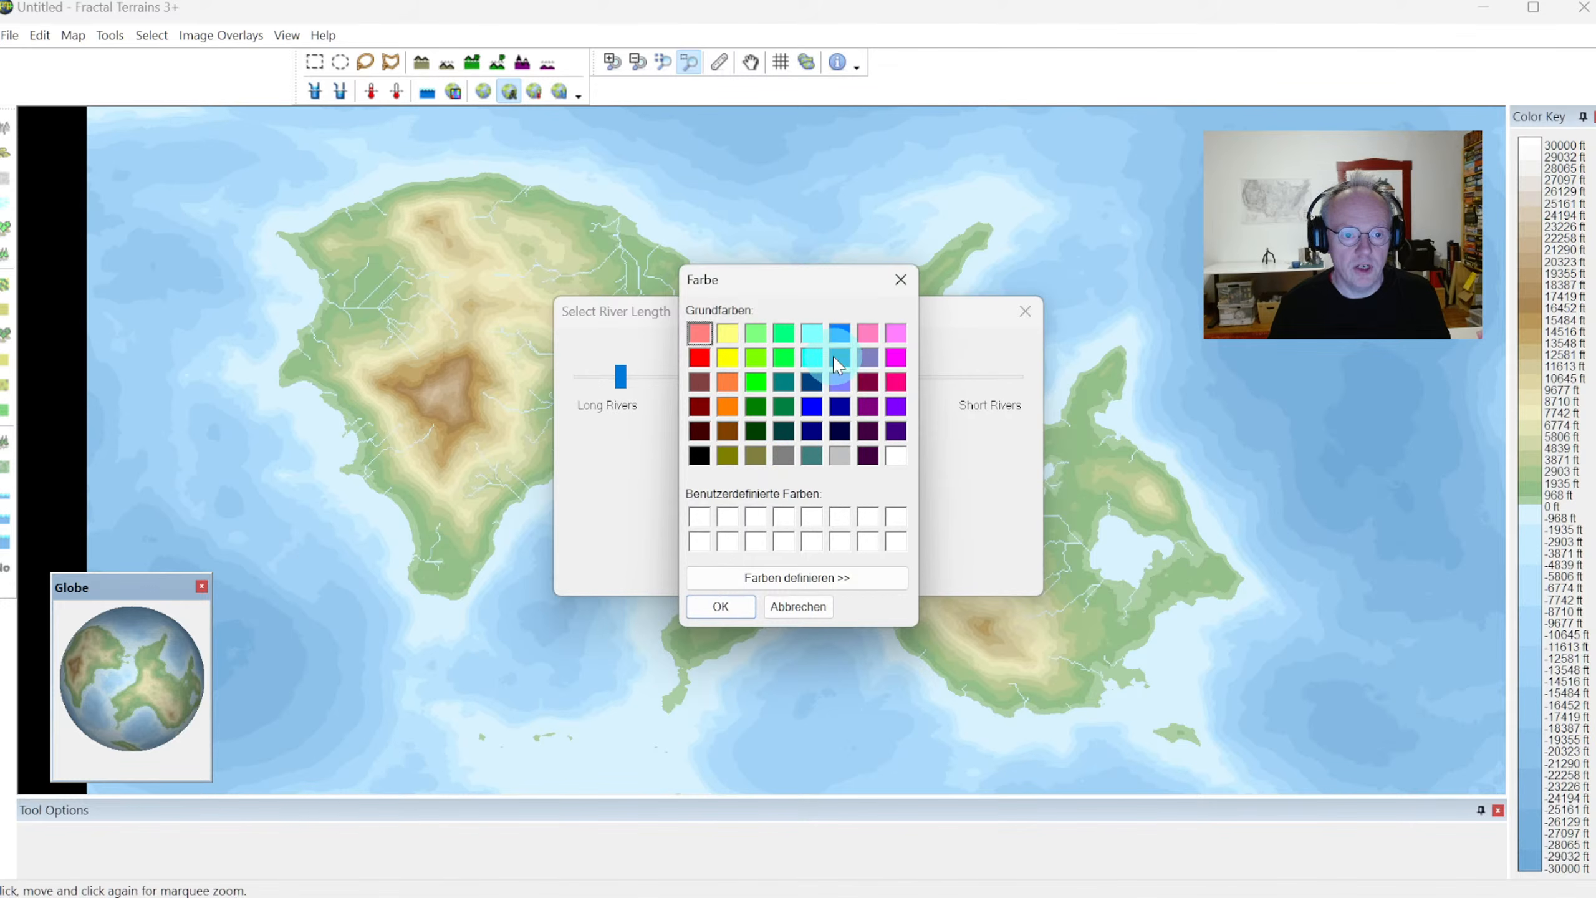
left_click(720, 606)
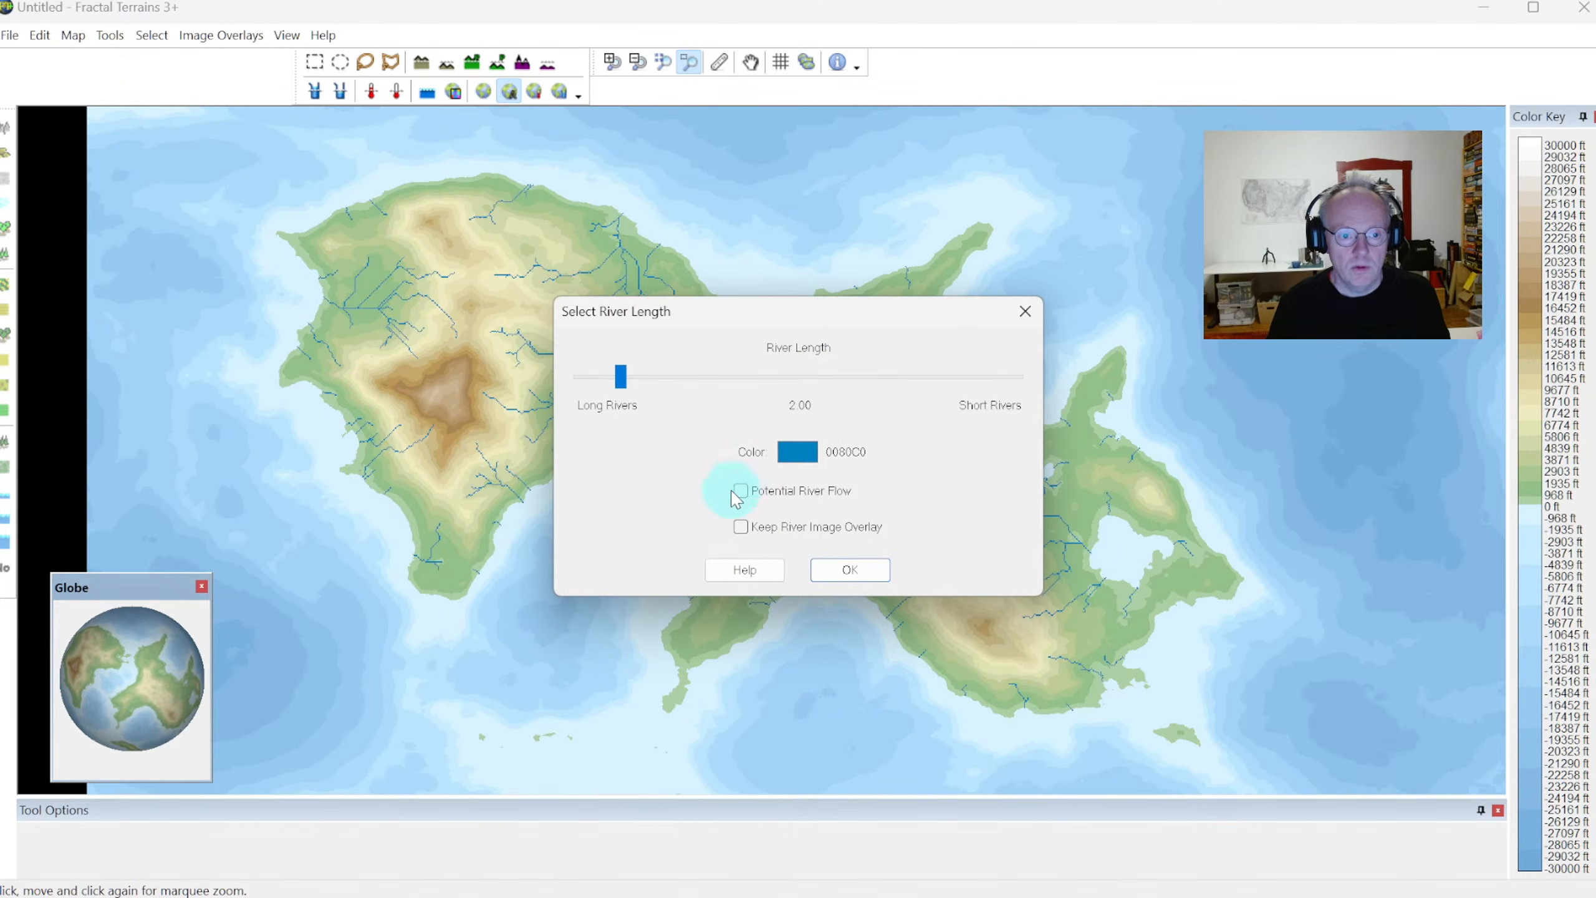
left_click_drag(731, 311, 490, 470)
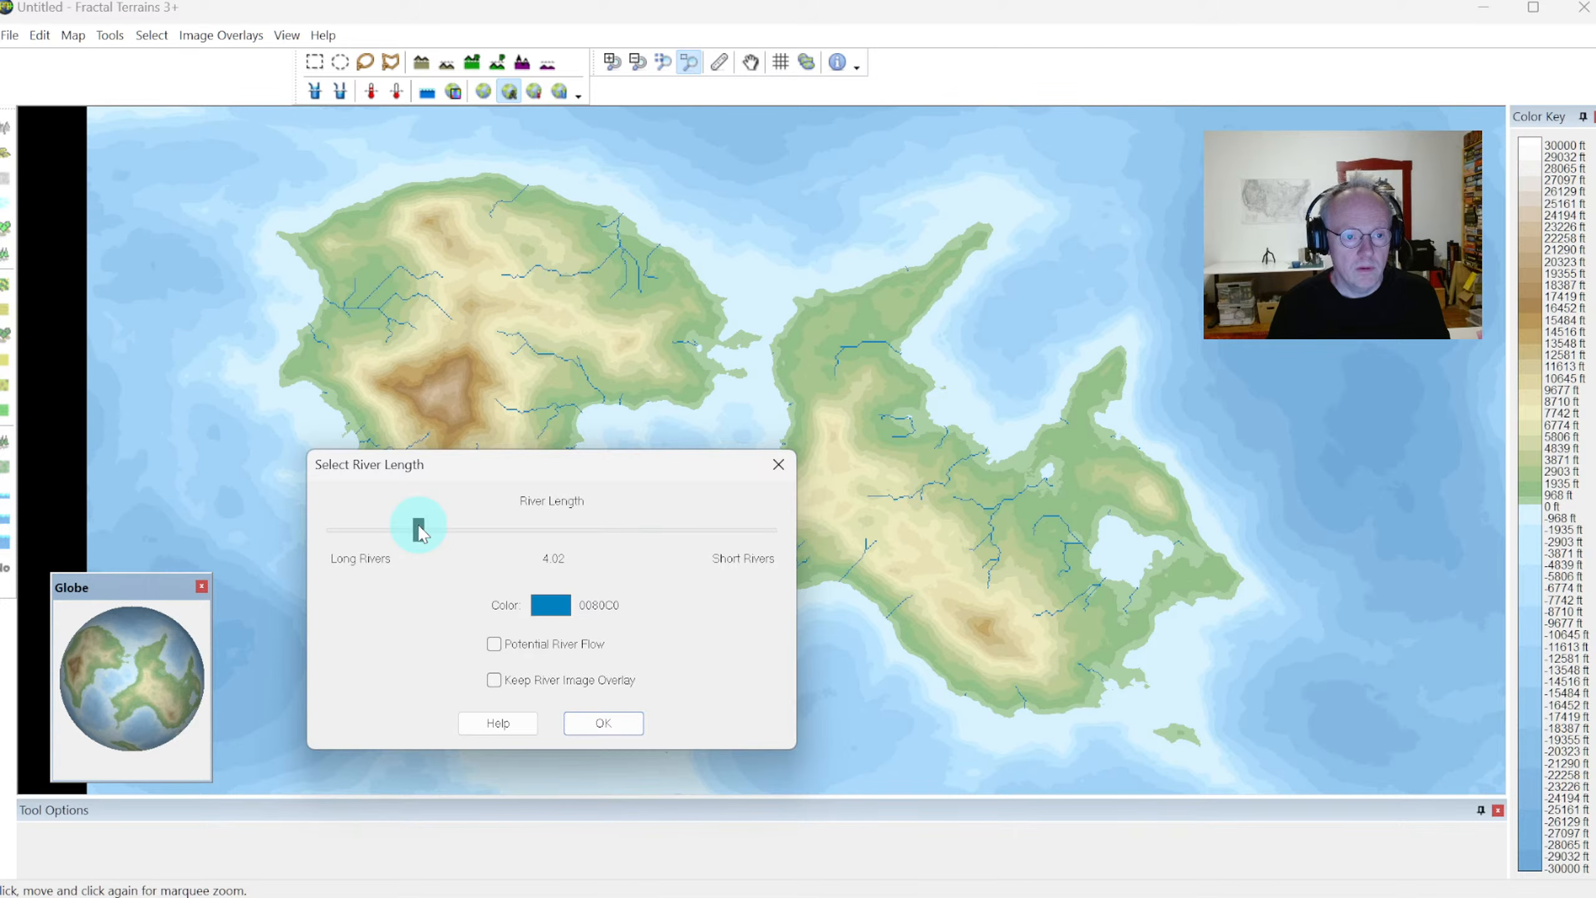
left_click(604, 723)
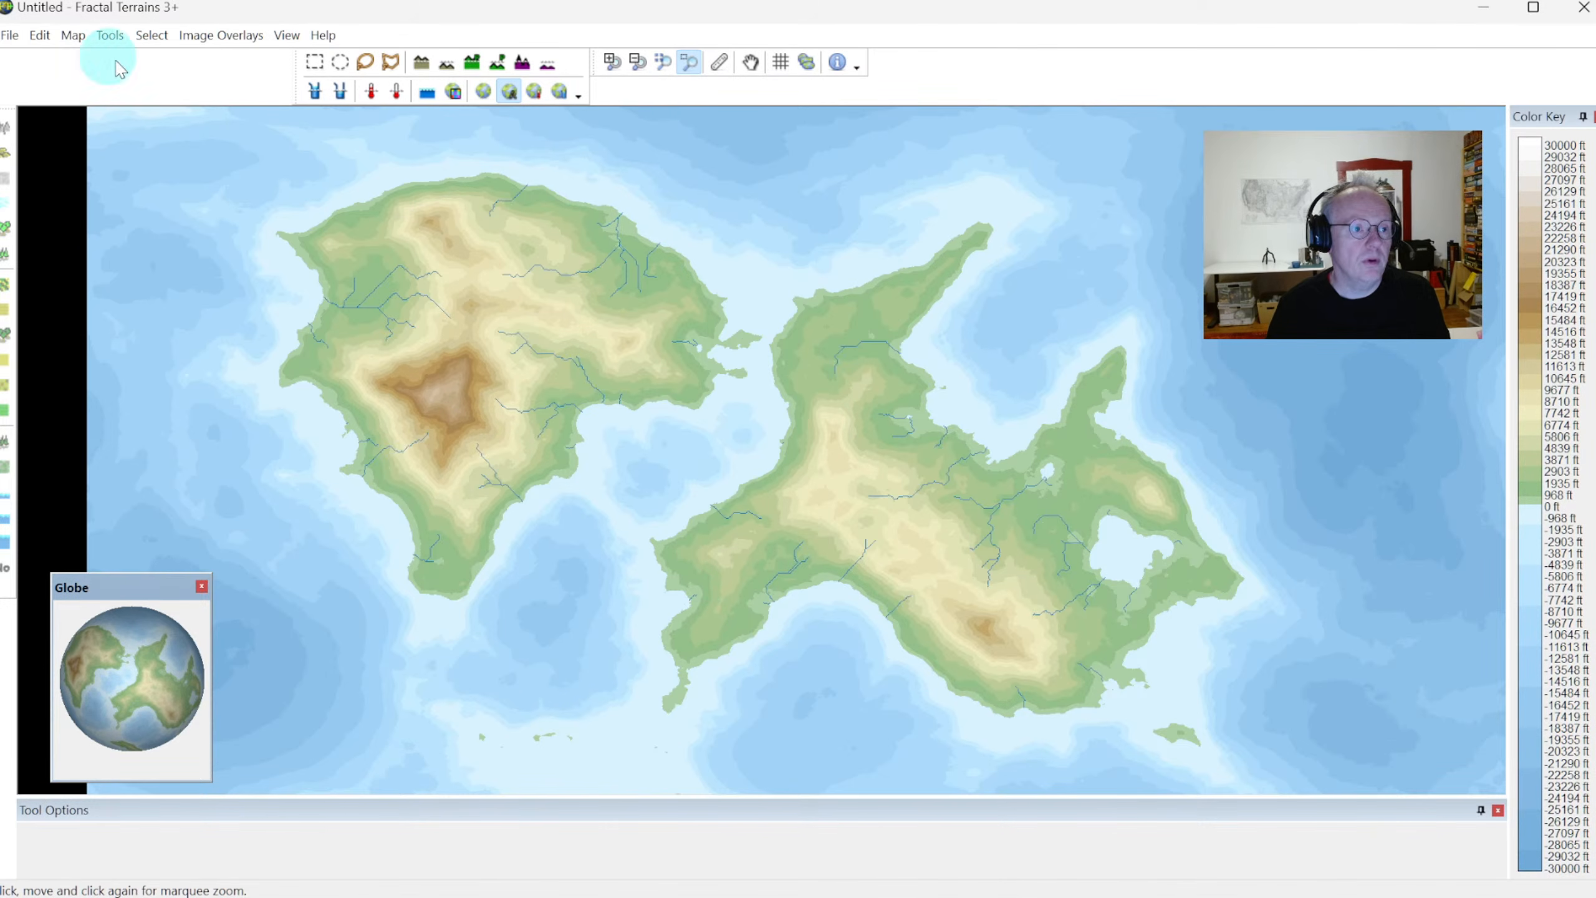
Start a Campaign Cartographer export of the world using the _CC3+ Jerion export settings
left_click(9, 35)
mouse_move(102, 181)
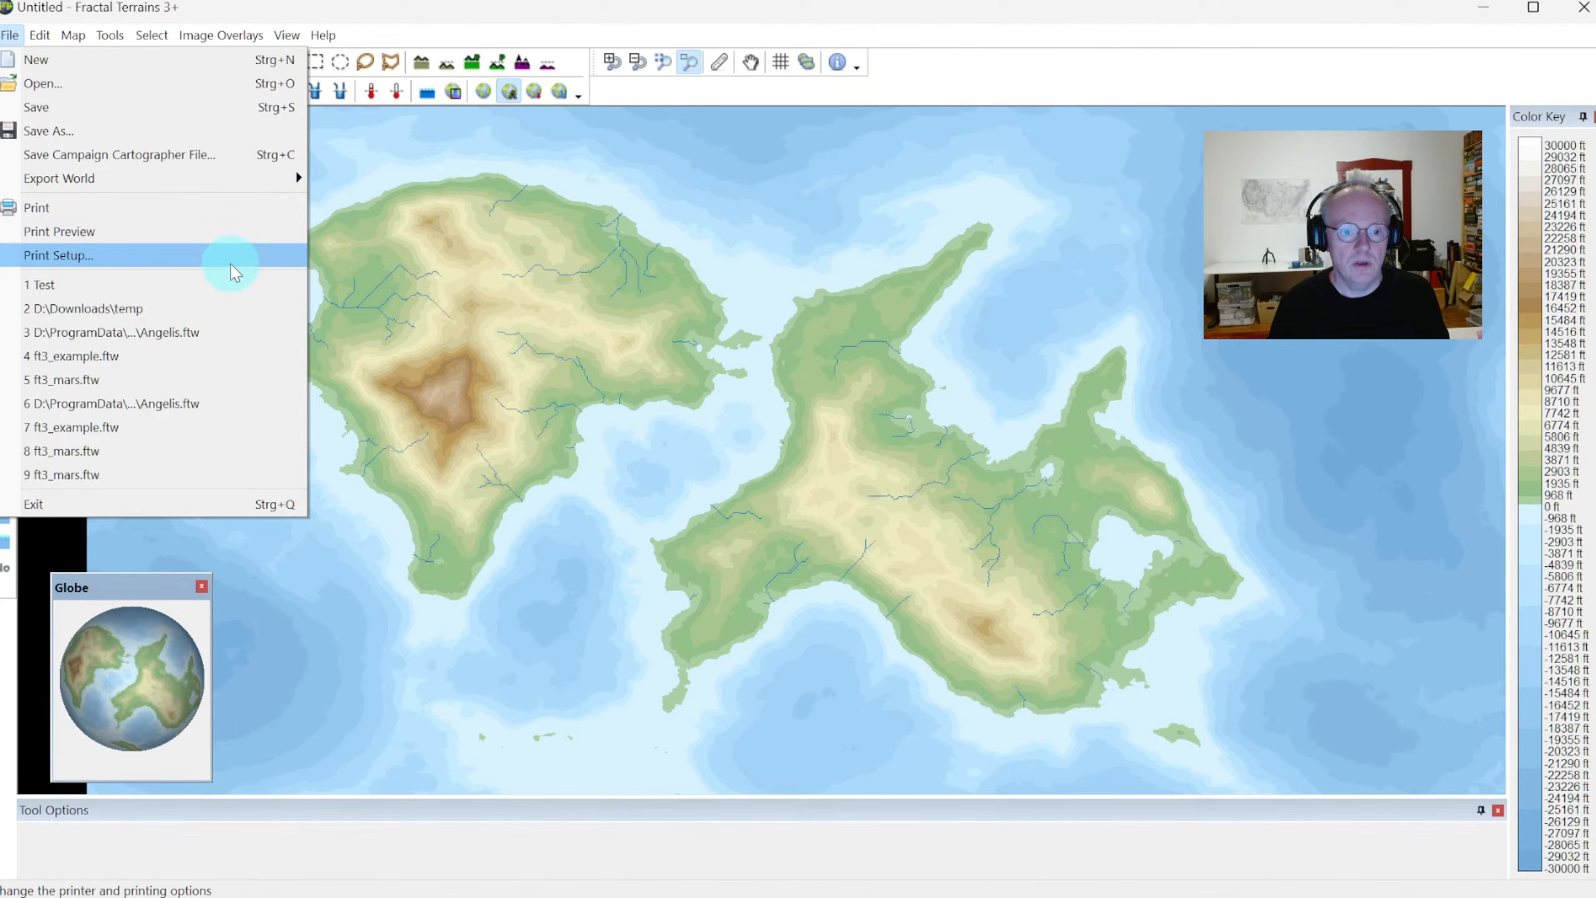
mouse_move(160, 178)
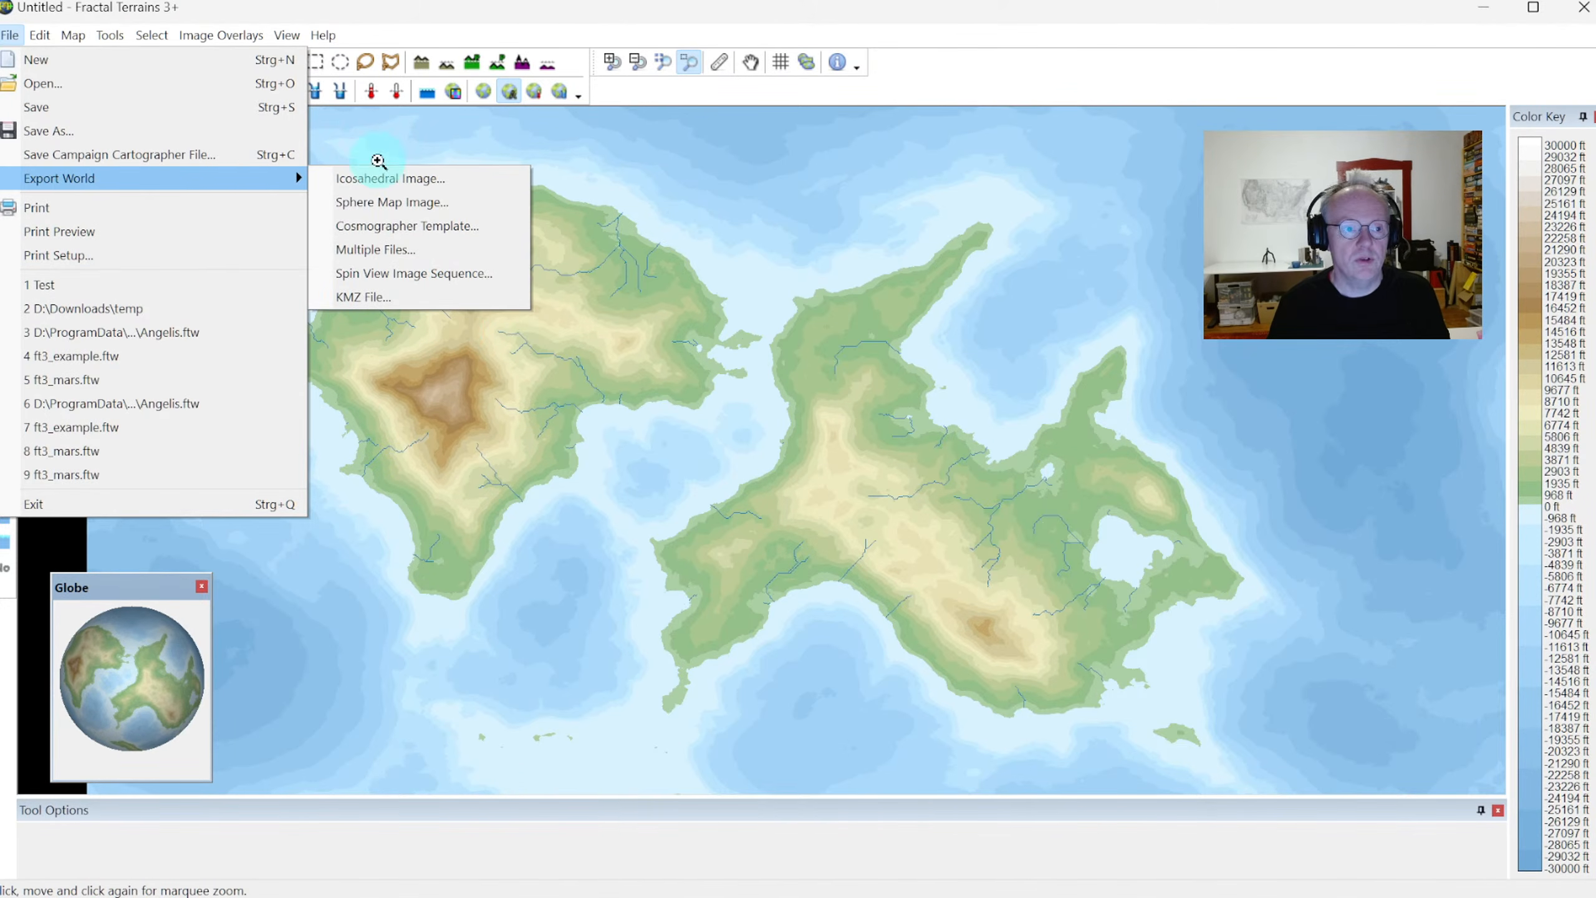
left_click(221, 155)
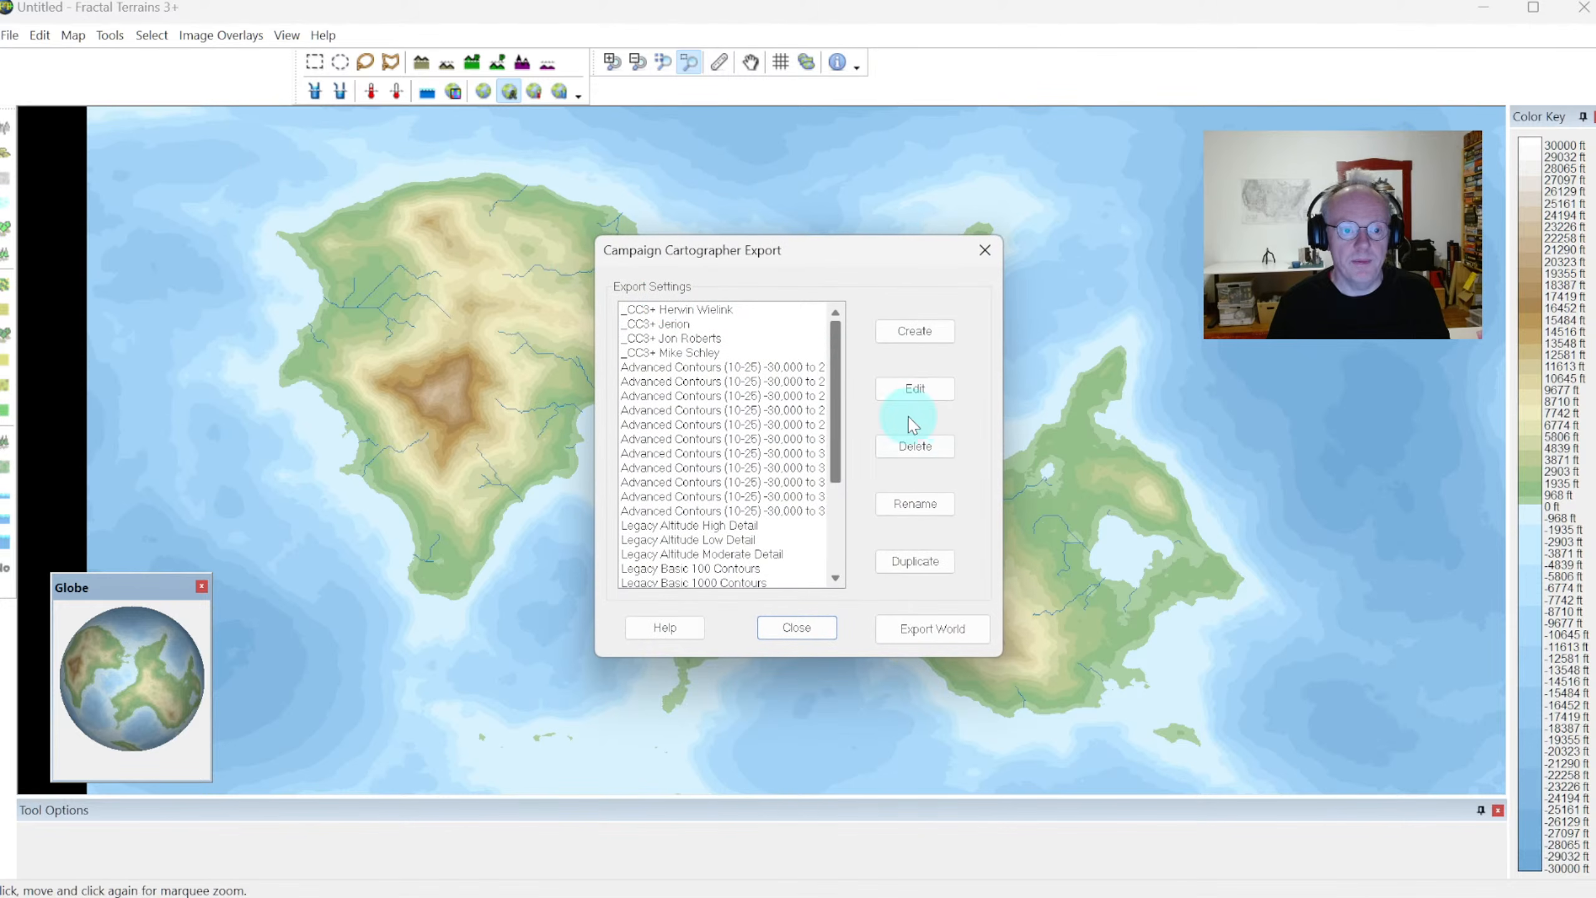
mouse_move(841, 355)
left_mouse_down()
mouse_move(830, 463)
mouse_move(831, 352)
left_mouse_up()
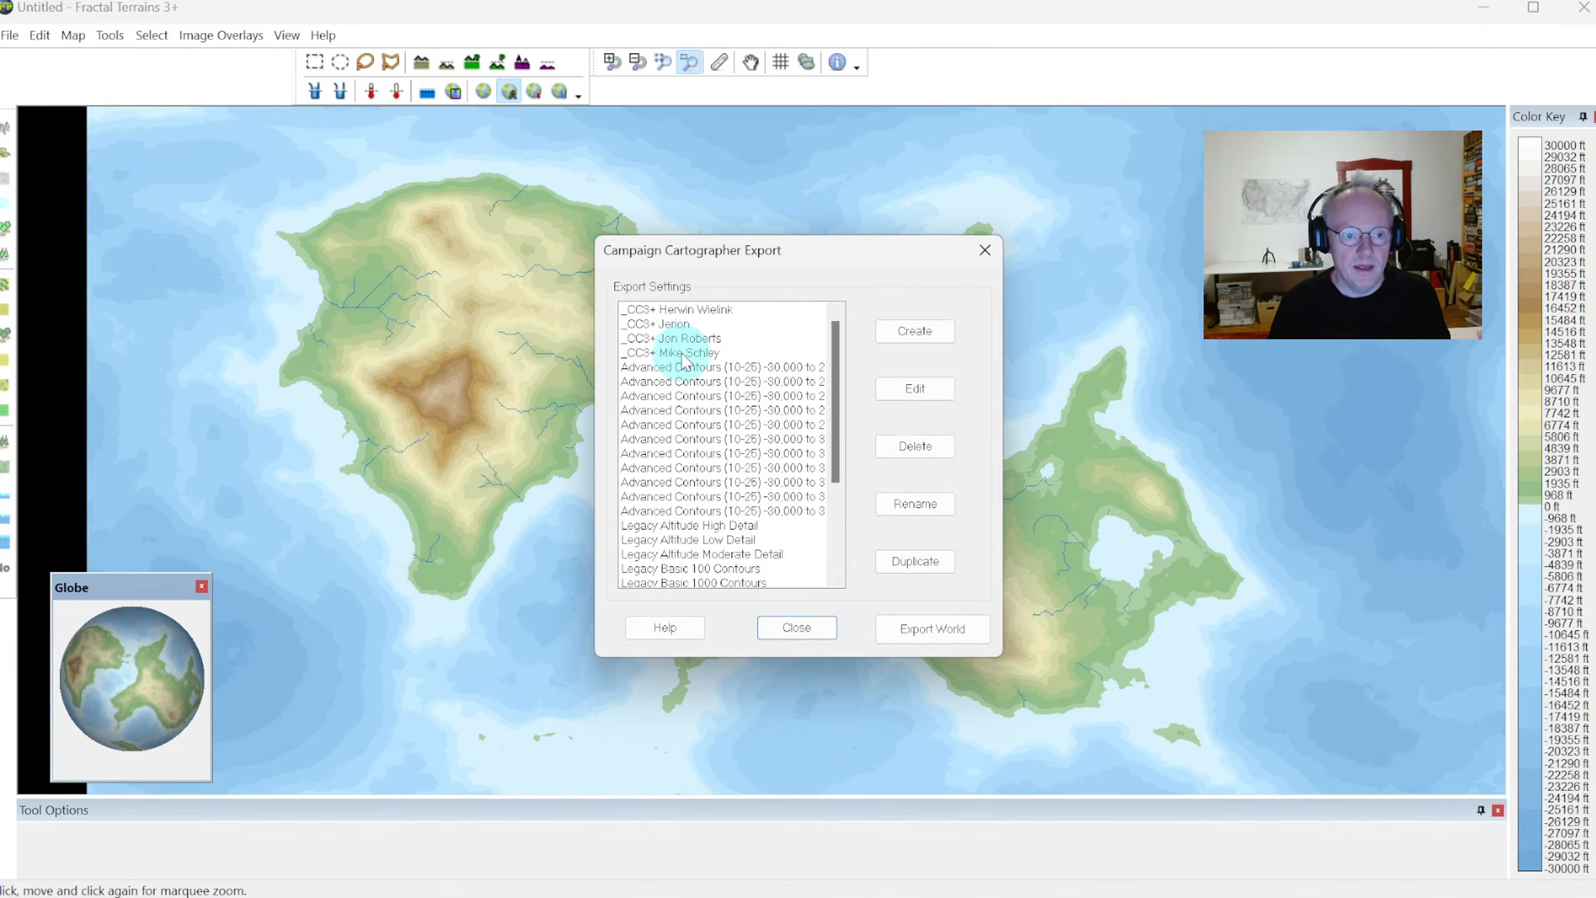
left_click(670, 326)
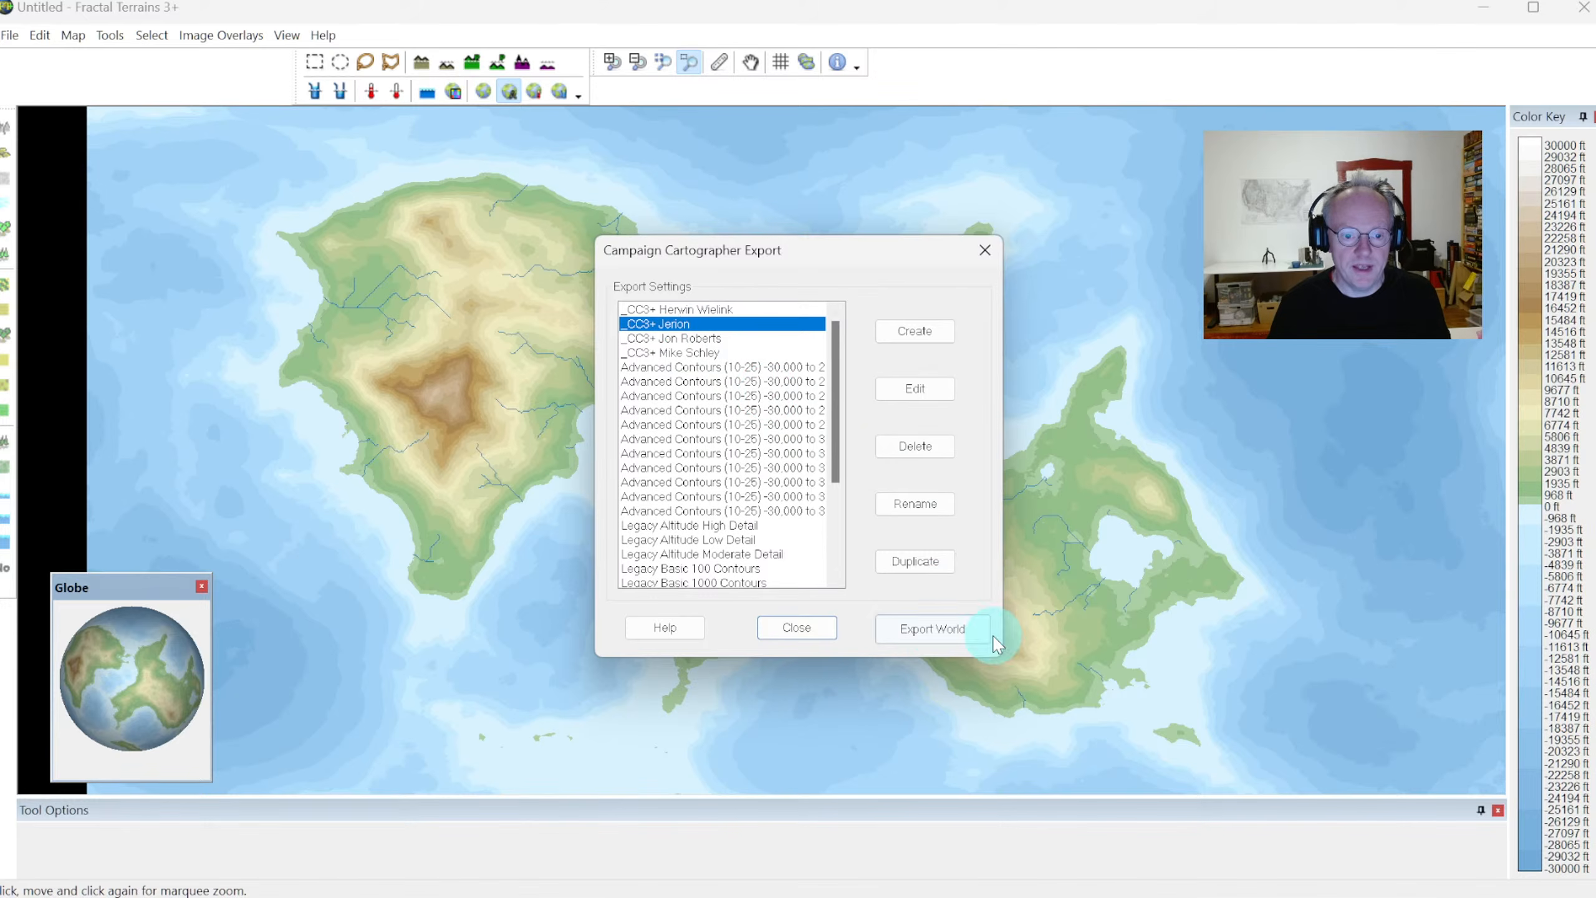
left_click(931, 628)
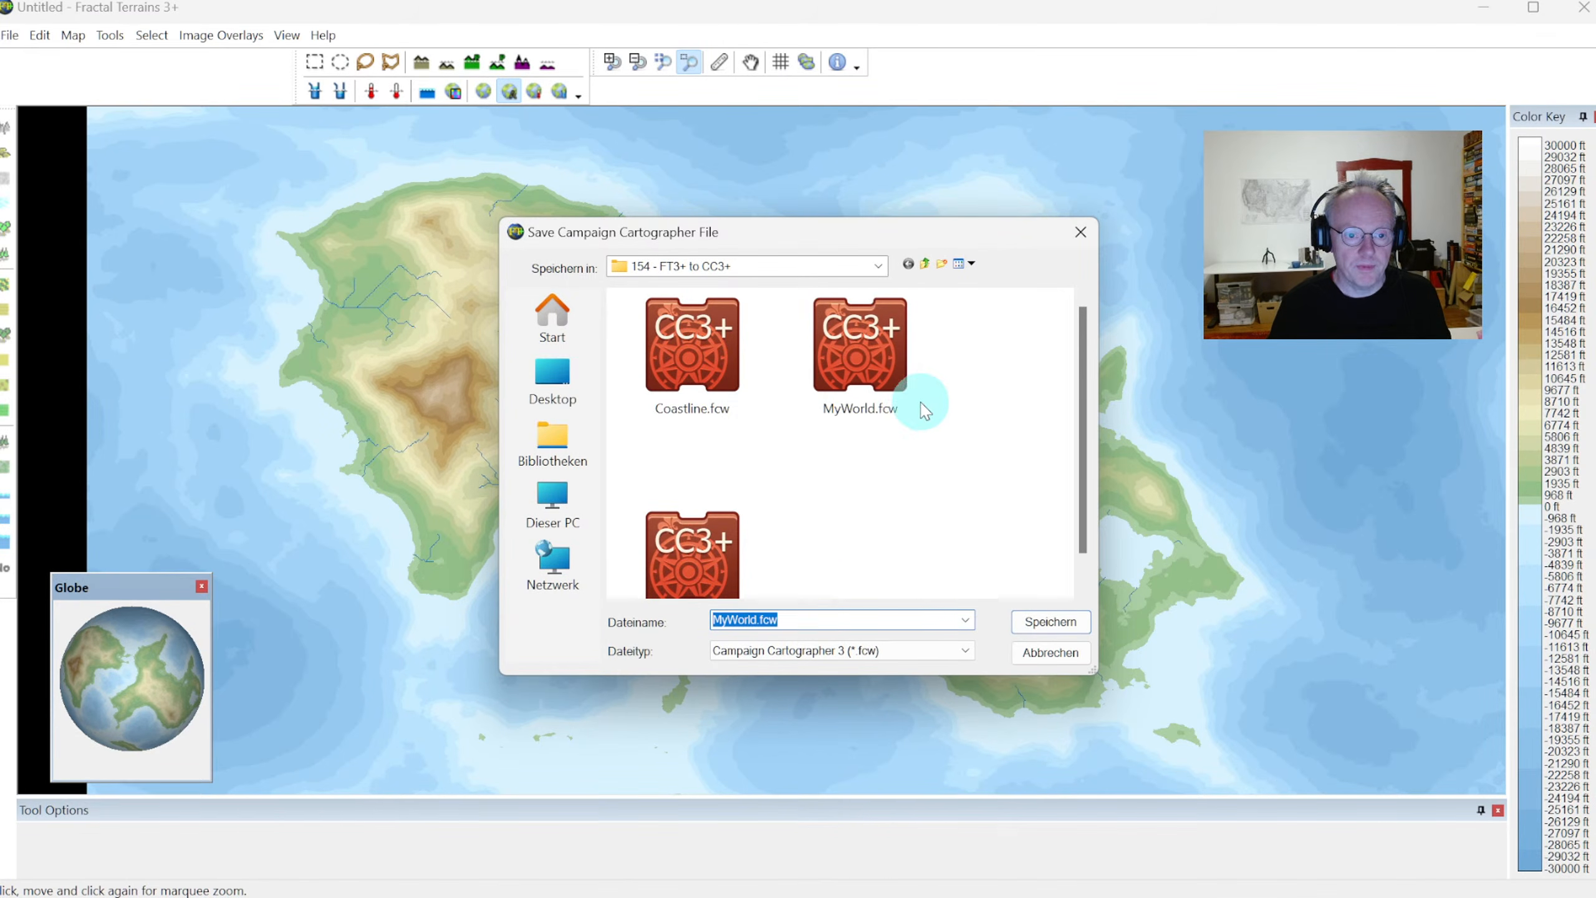
Save the export over the existing MyWorld.fcw and close the export settings
scroll(879, 427, "down", 1)
scroll(879, 427, "up", 1)
double_click(850, 372)
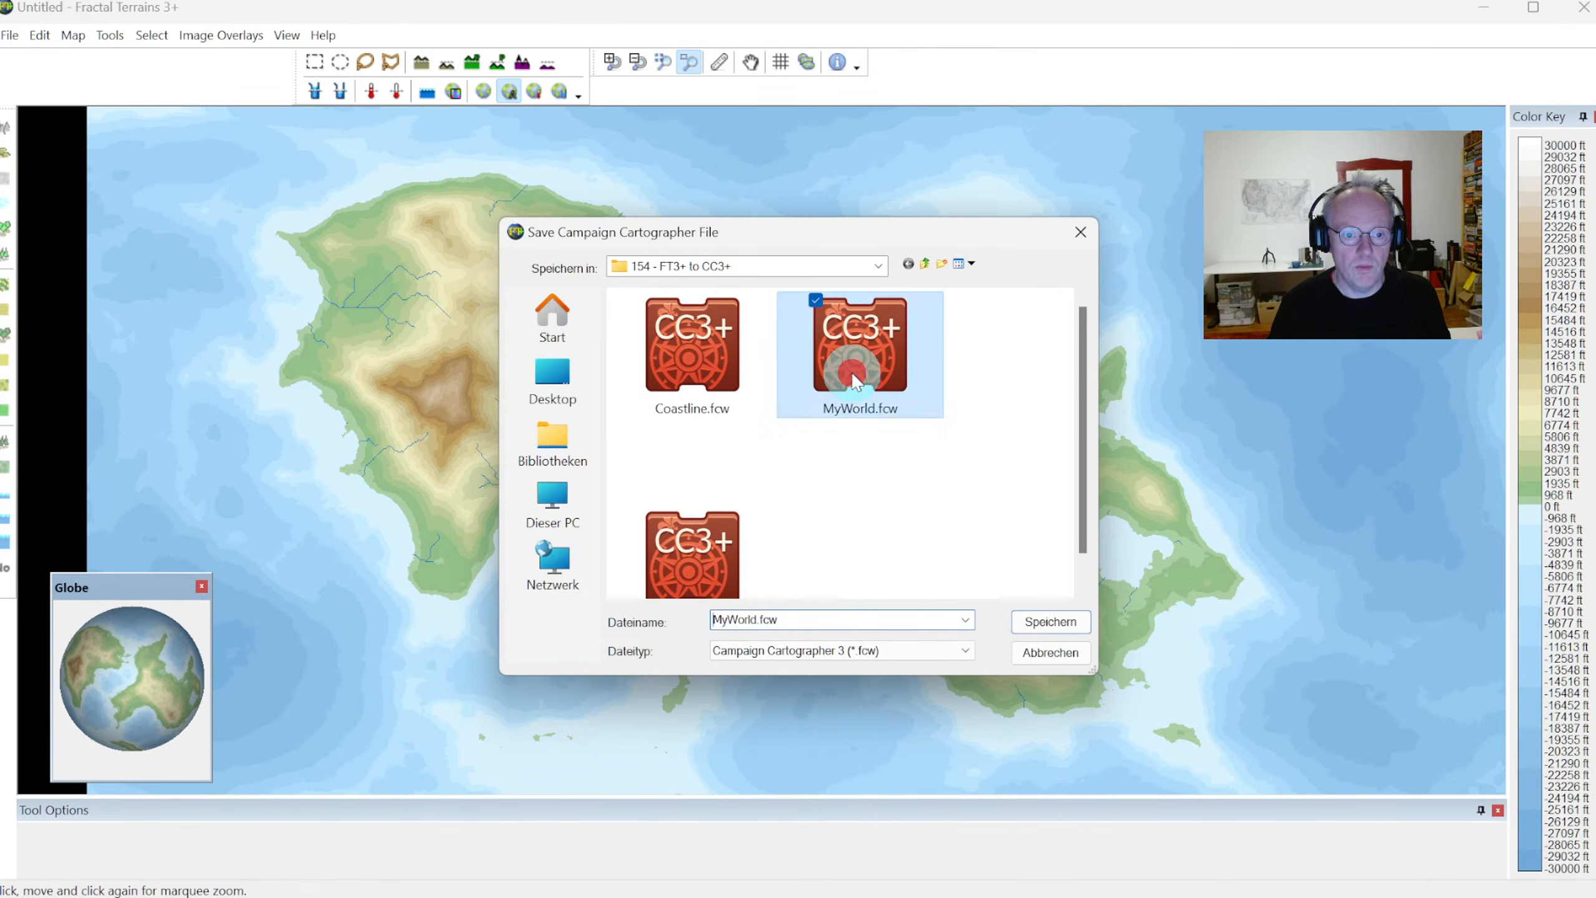
left_click(1407, 758)
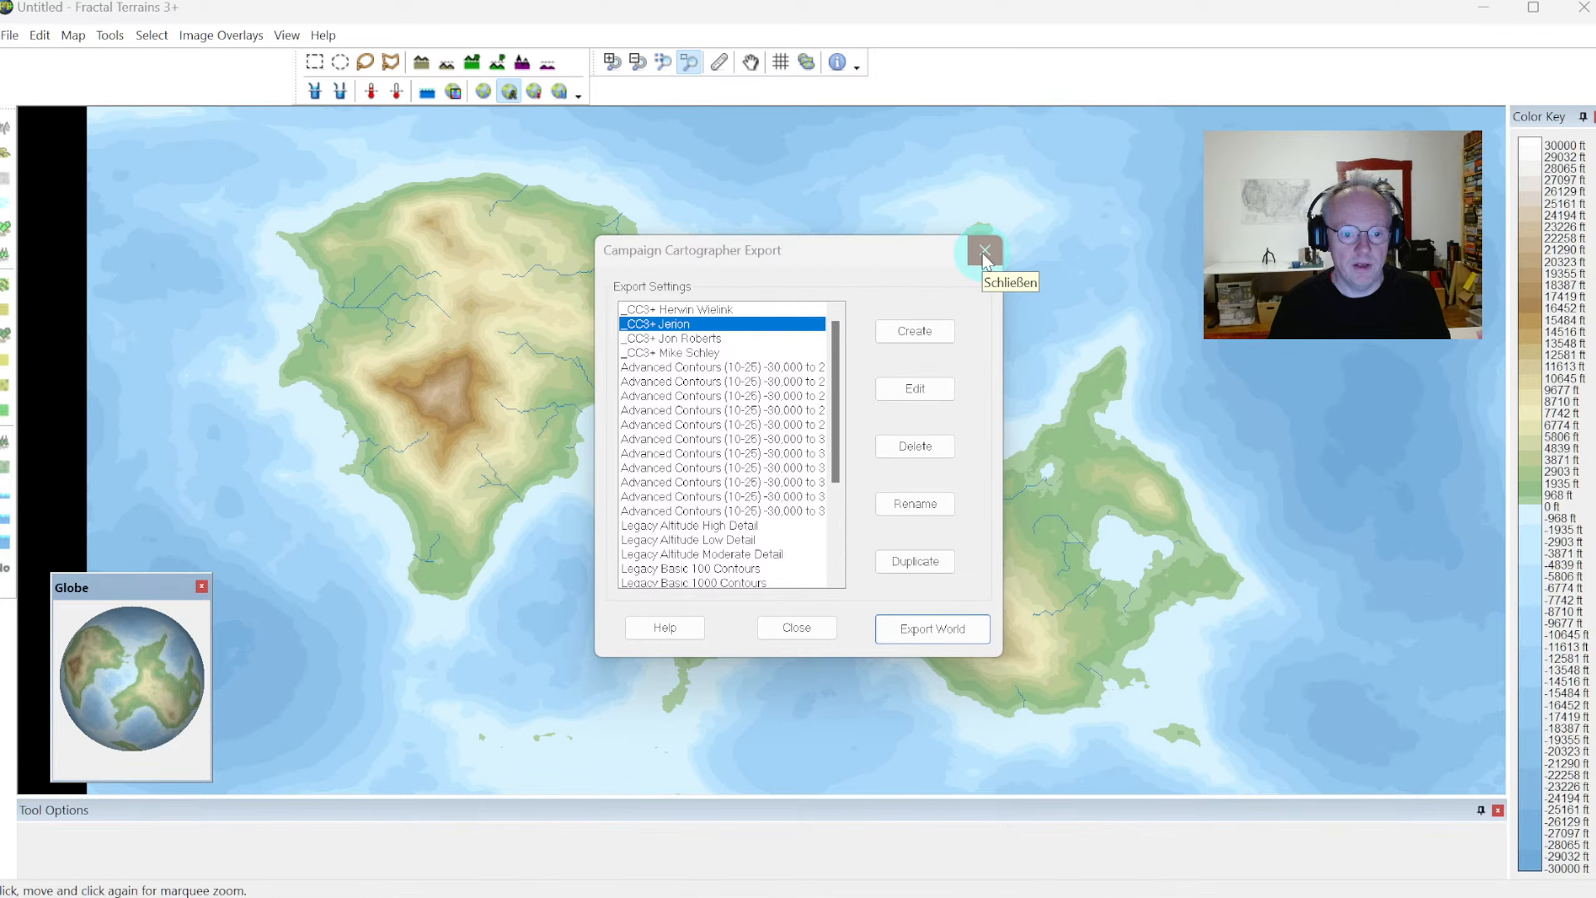
left_click(781, 622)
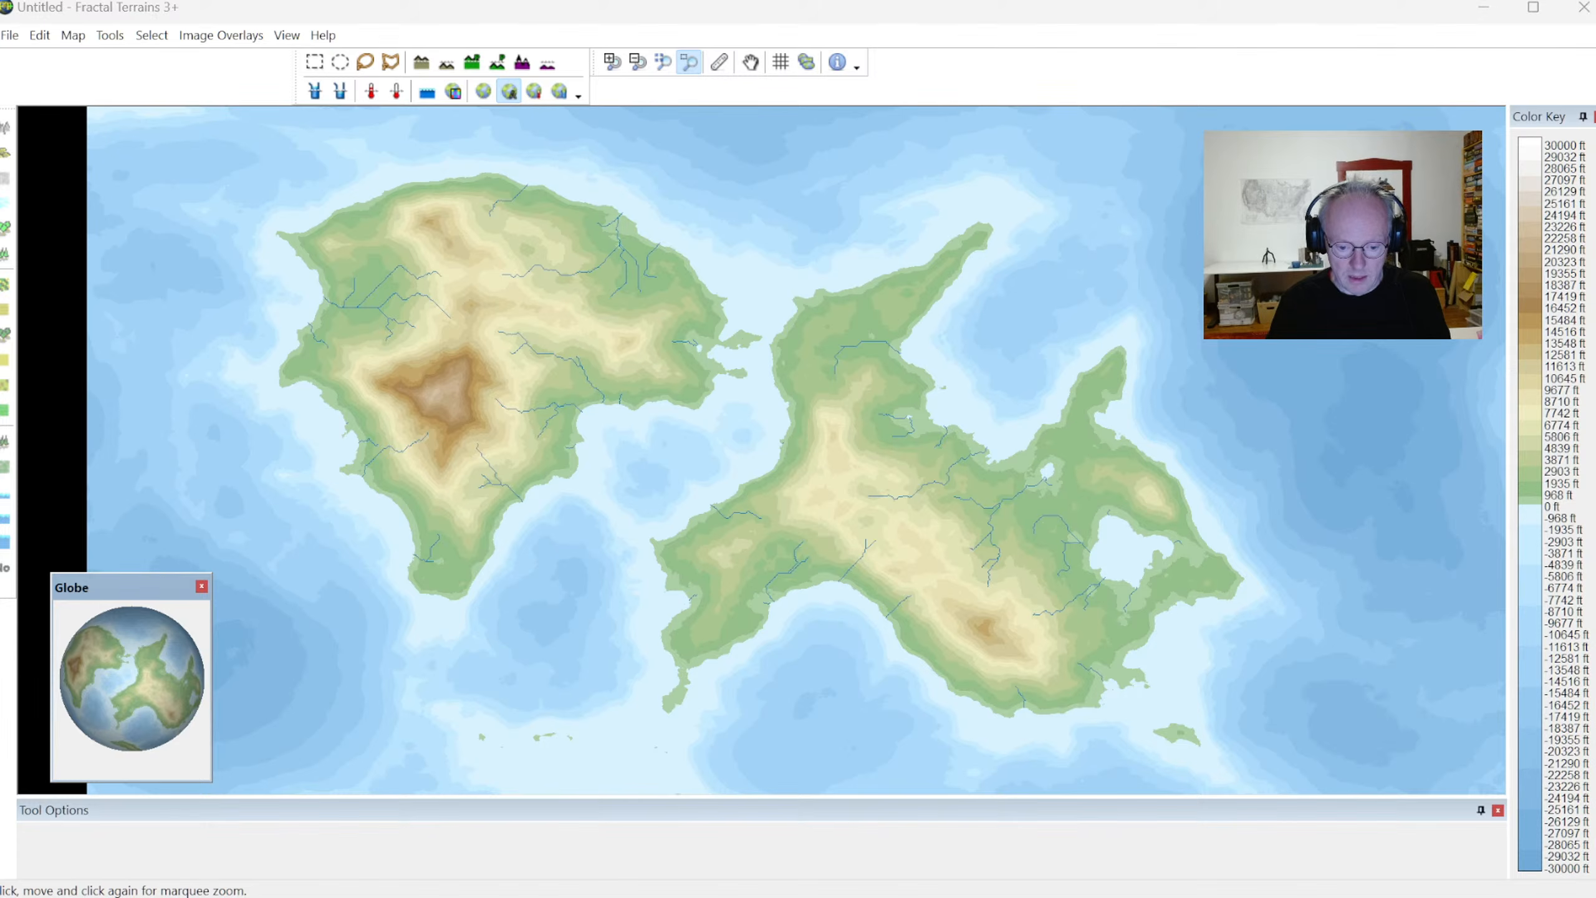
Switch to the Campaign Cartographer window with MyWorld.FCW and bring up its file manager for opening a drawing
key("alt+Tab")
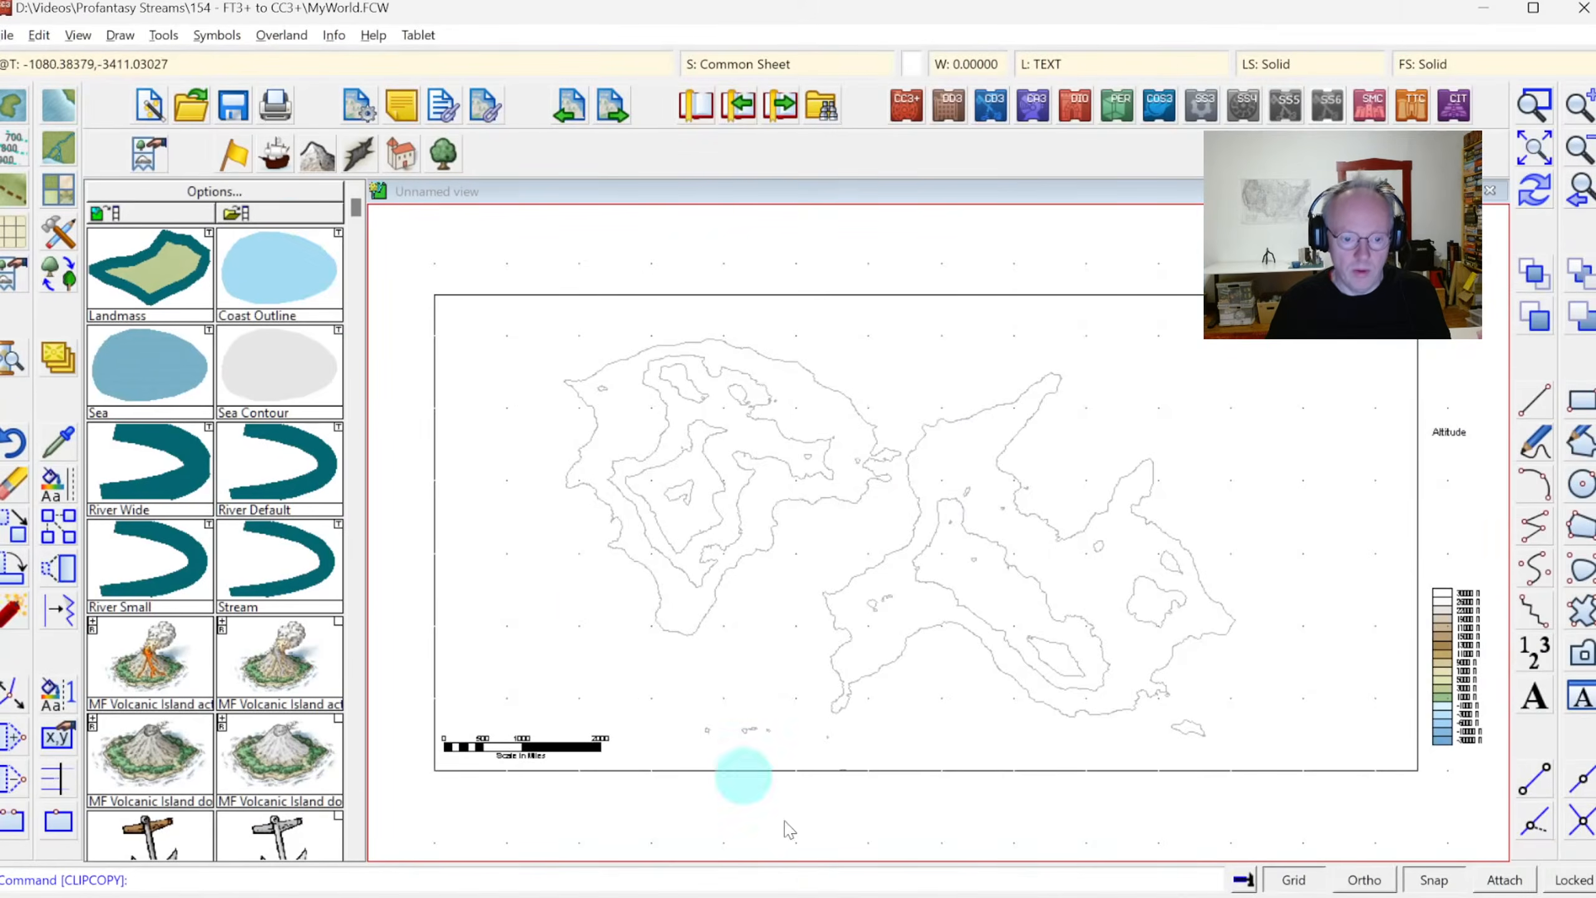
left_click(193, 104)
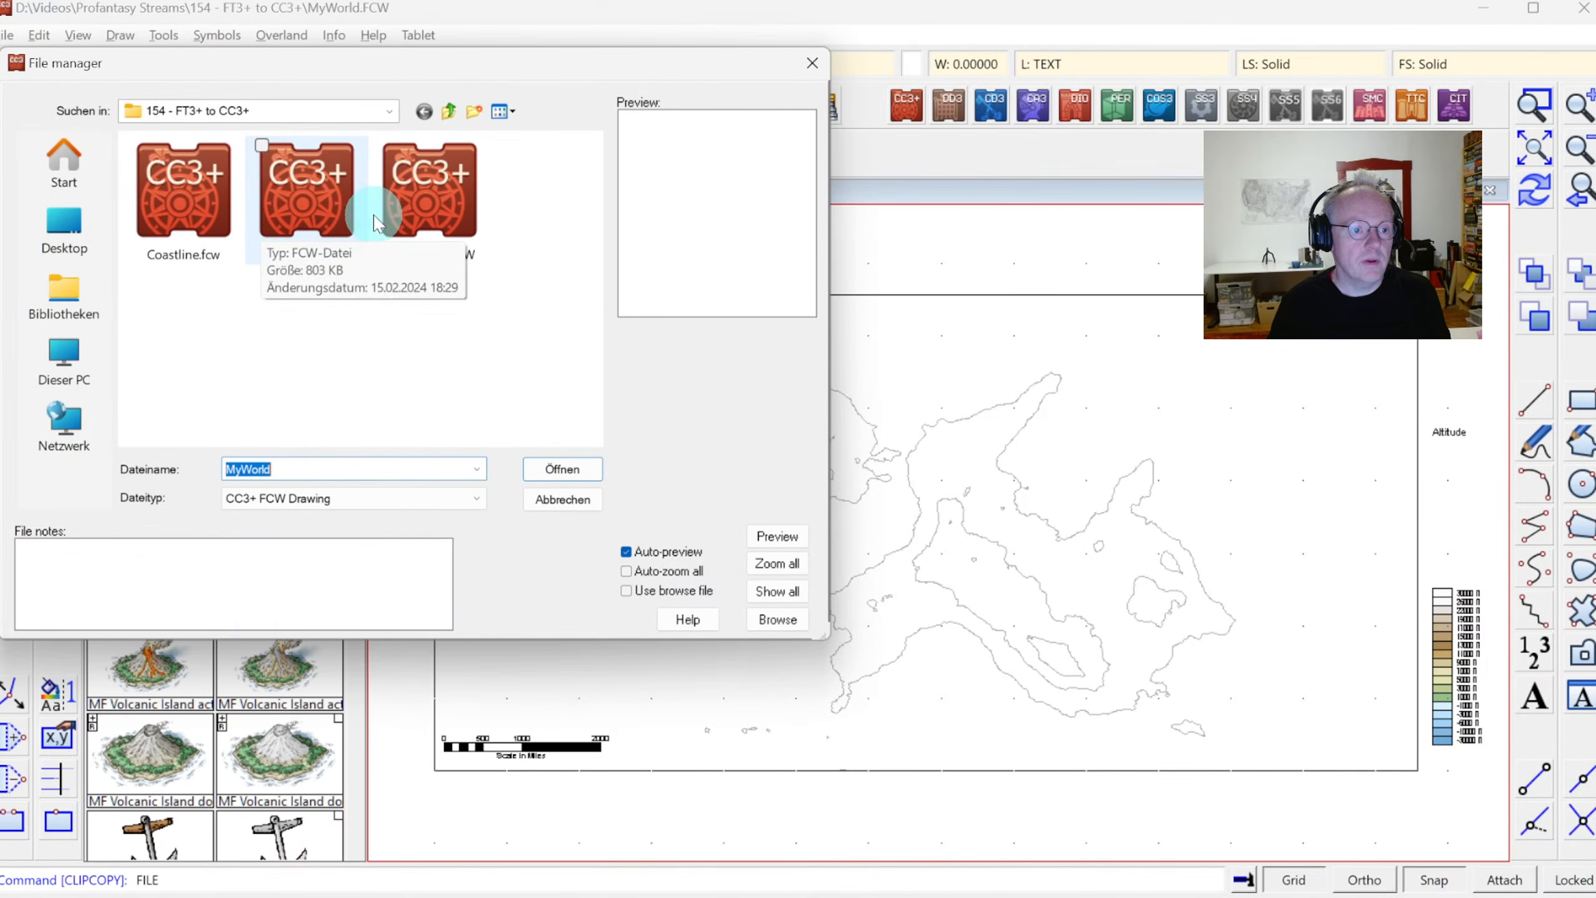
Switch back to Fractal Terrains and deactivate the window zoom tool
key("alt+Tab")
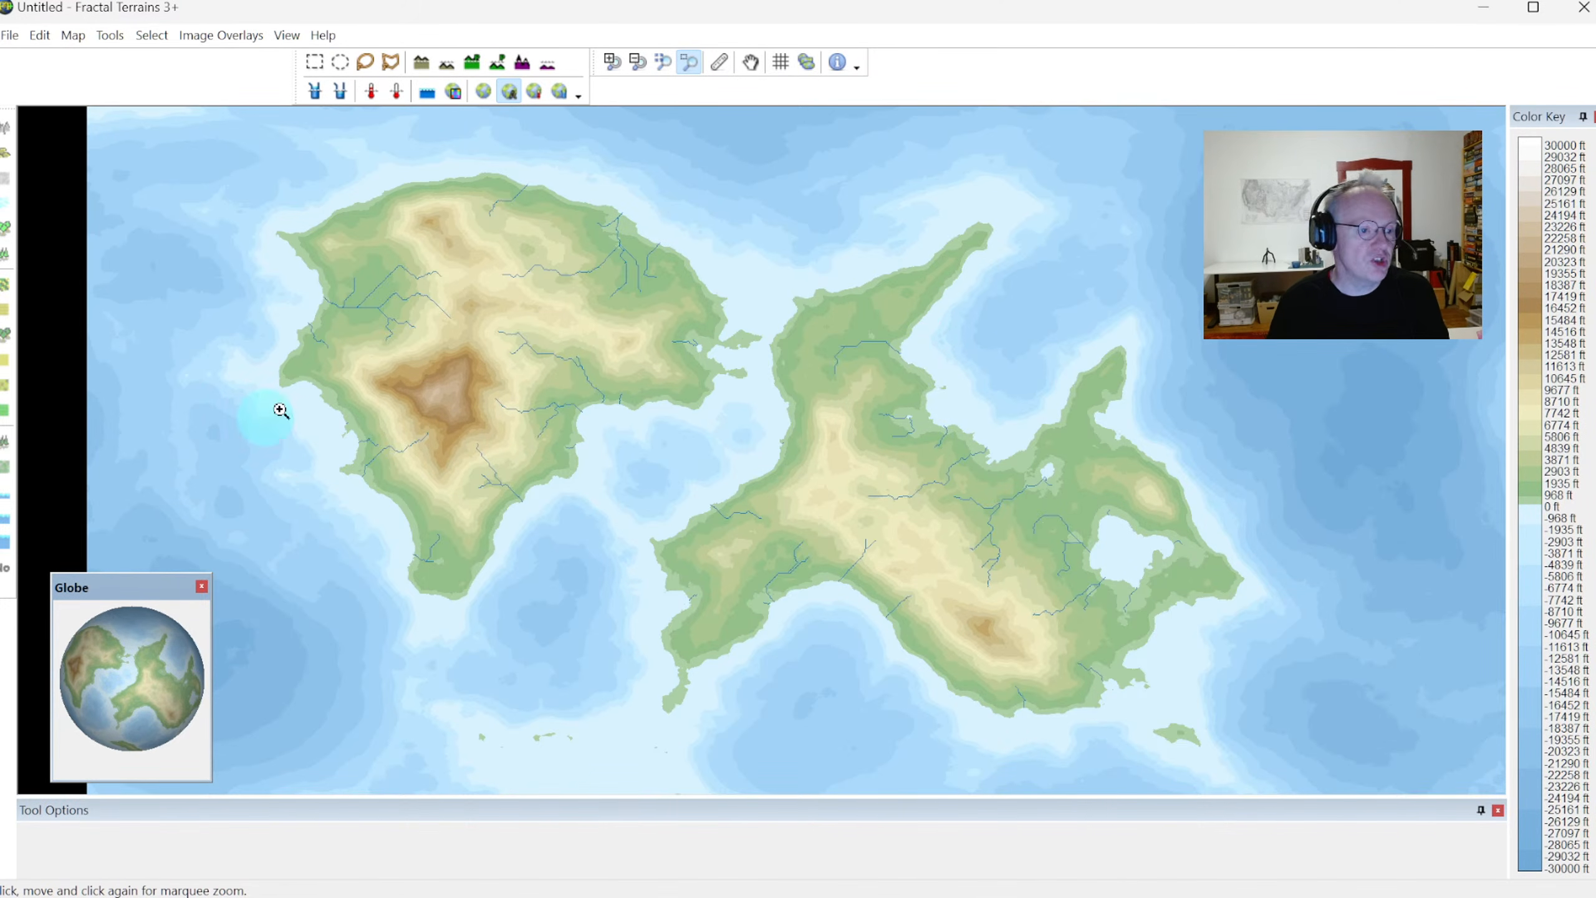
left_click(688, 62)
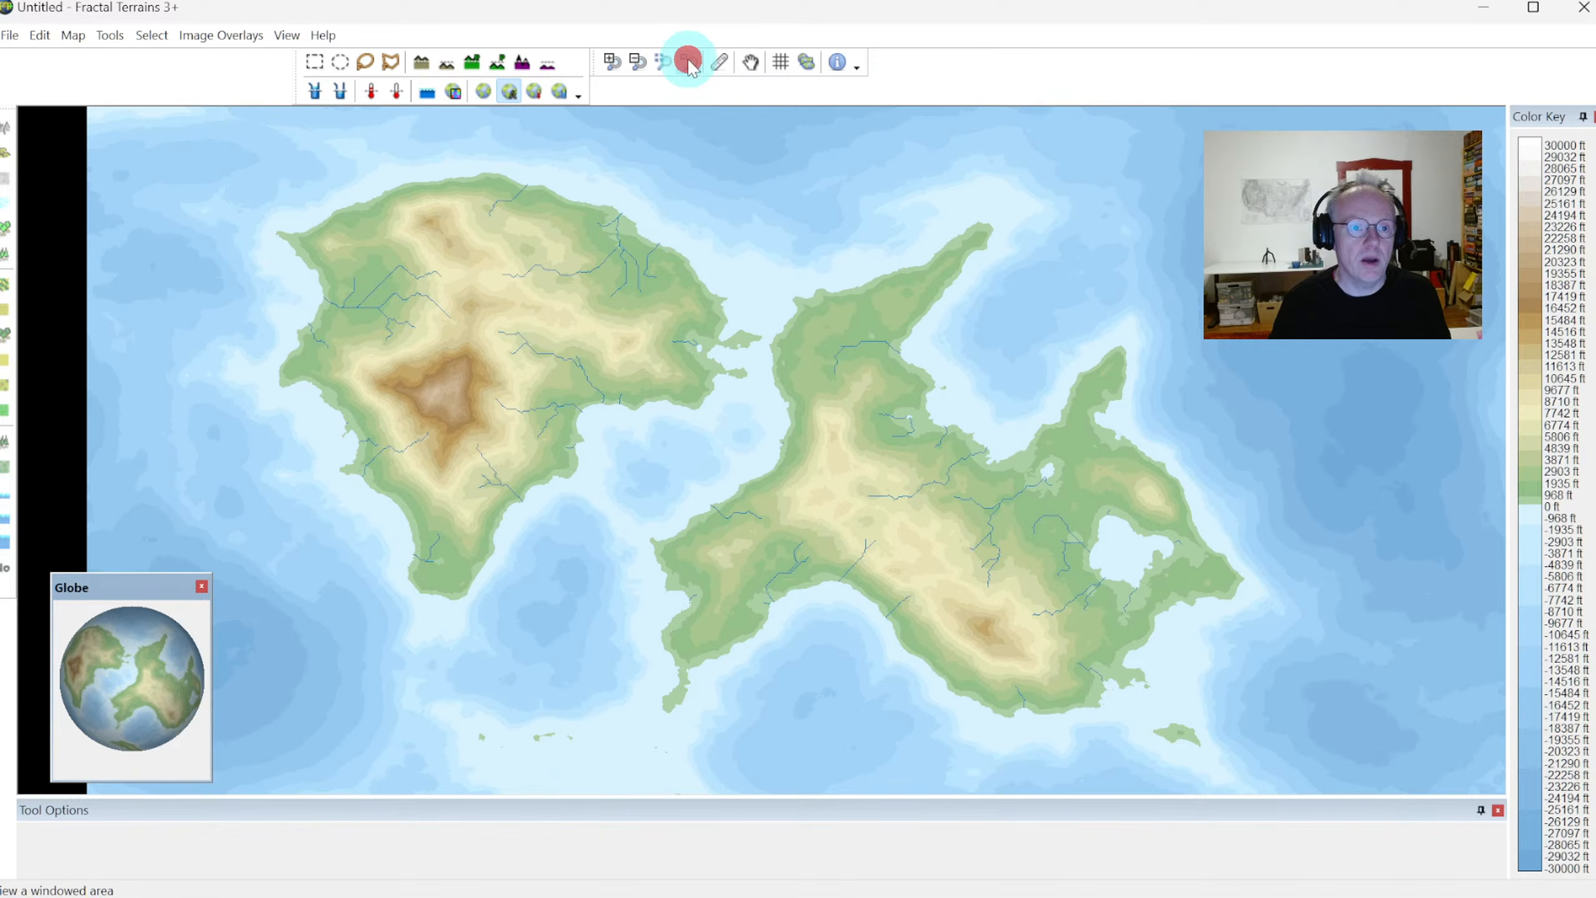
left_click(959, 404)
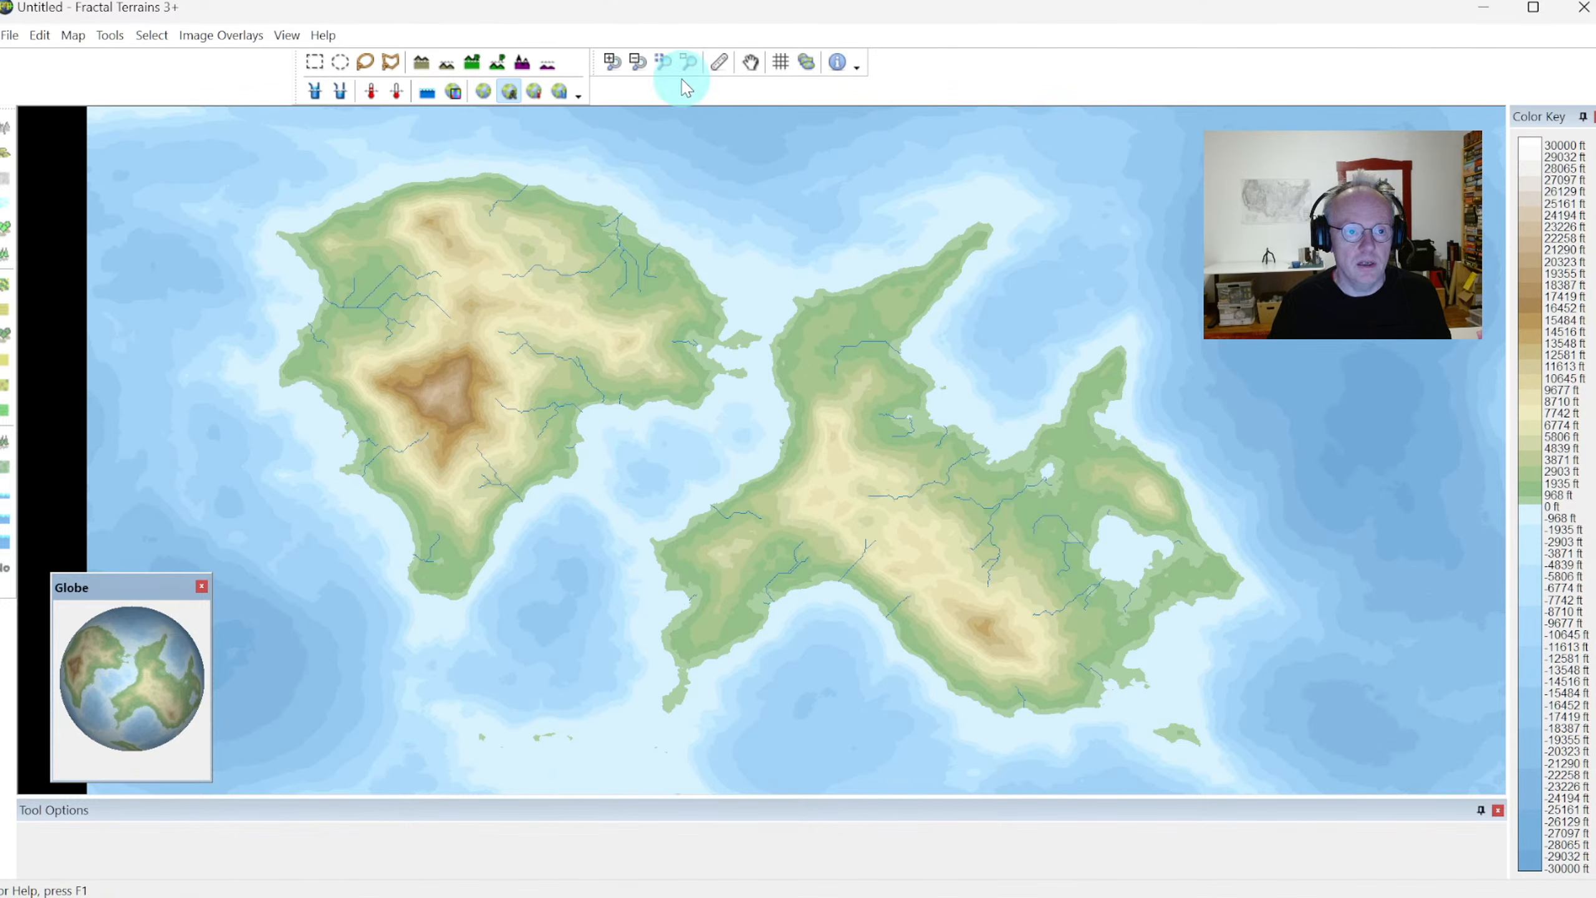
Examine the inland sea and nearby rivers on the eastern continent up close, then return to the view of both continents
left_click(688, 62)
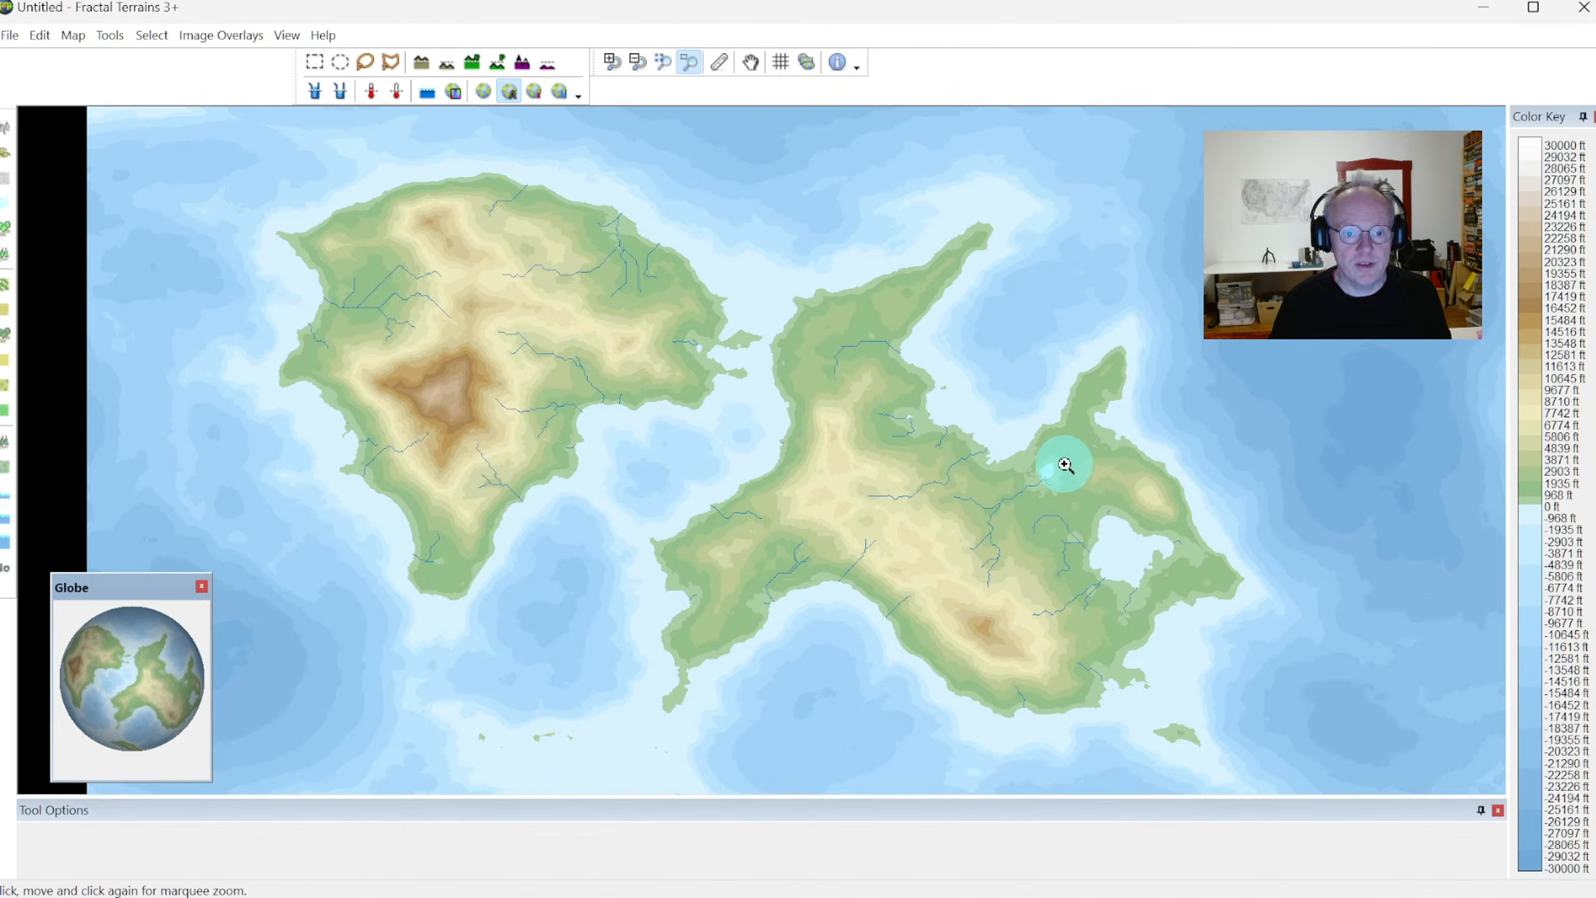
left_click(992, 409)
left_click(1230, 607)
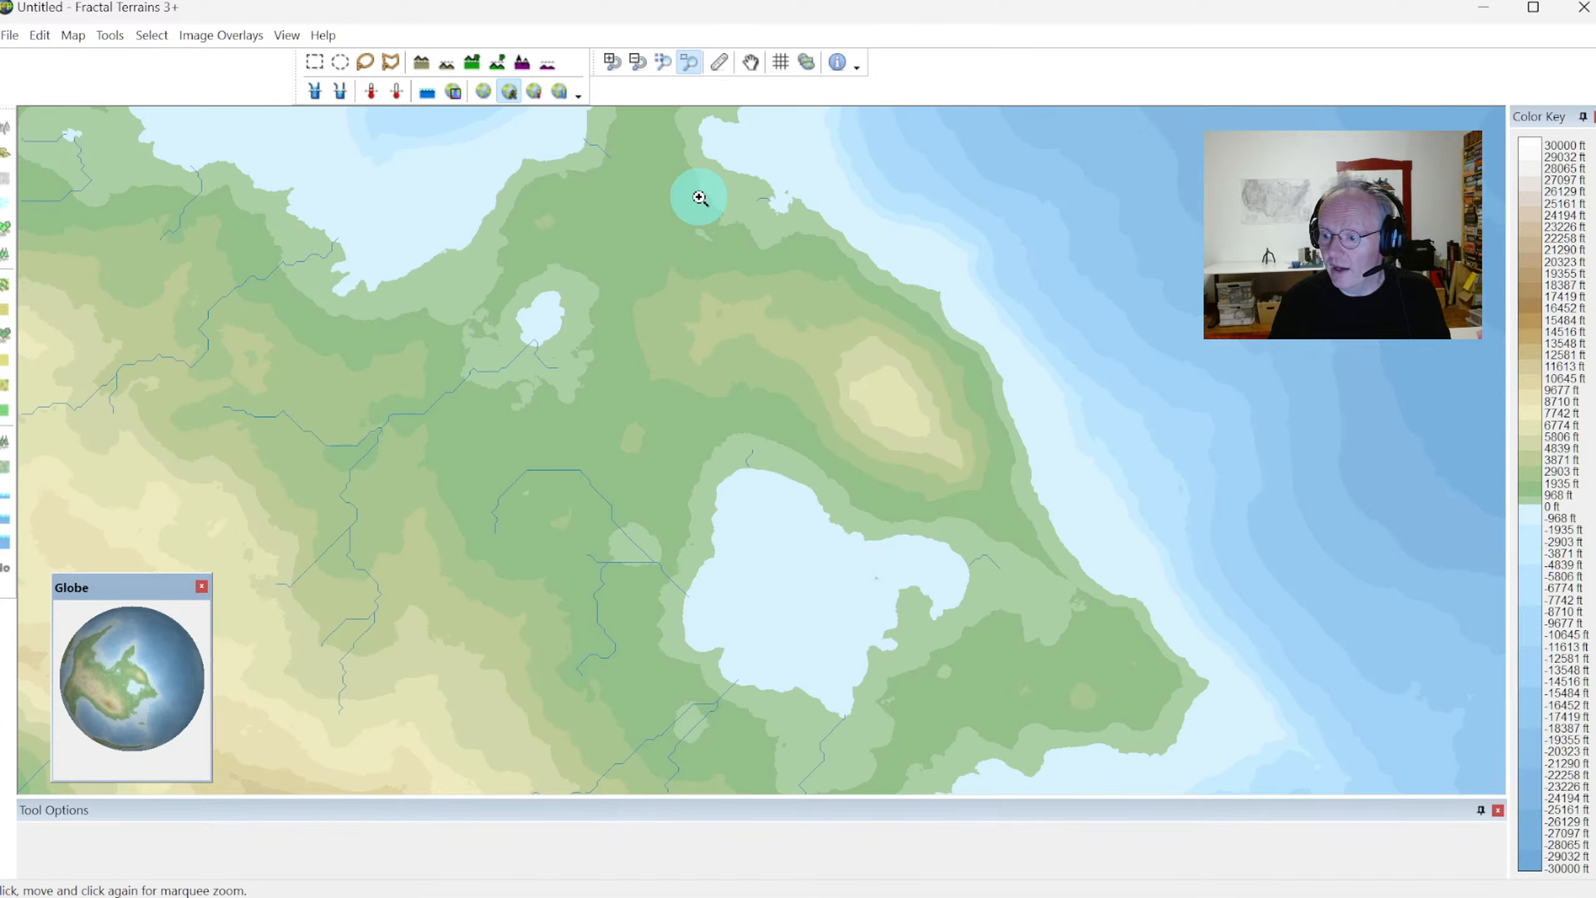
left_click(697, 75)
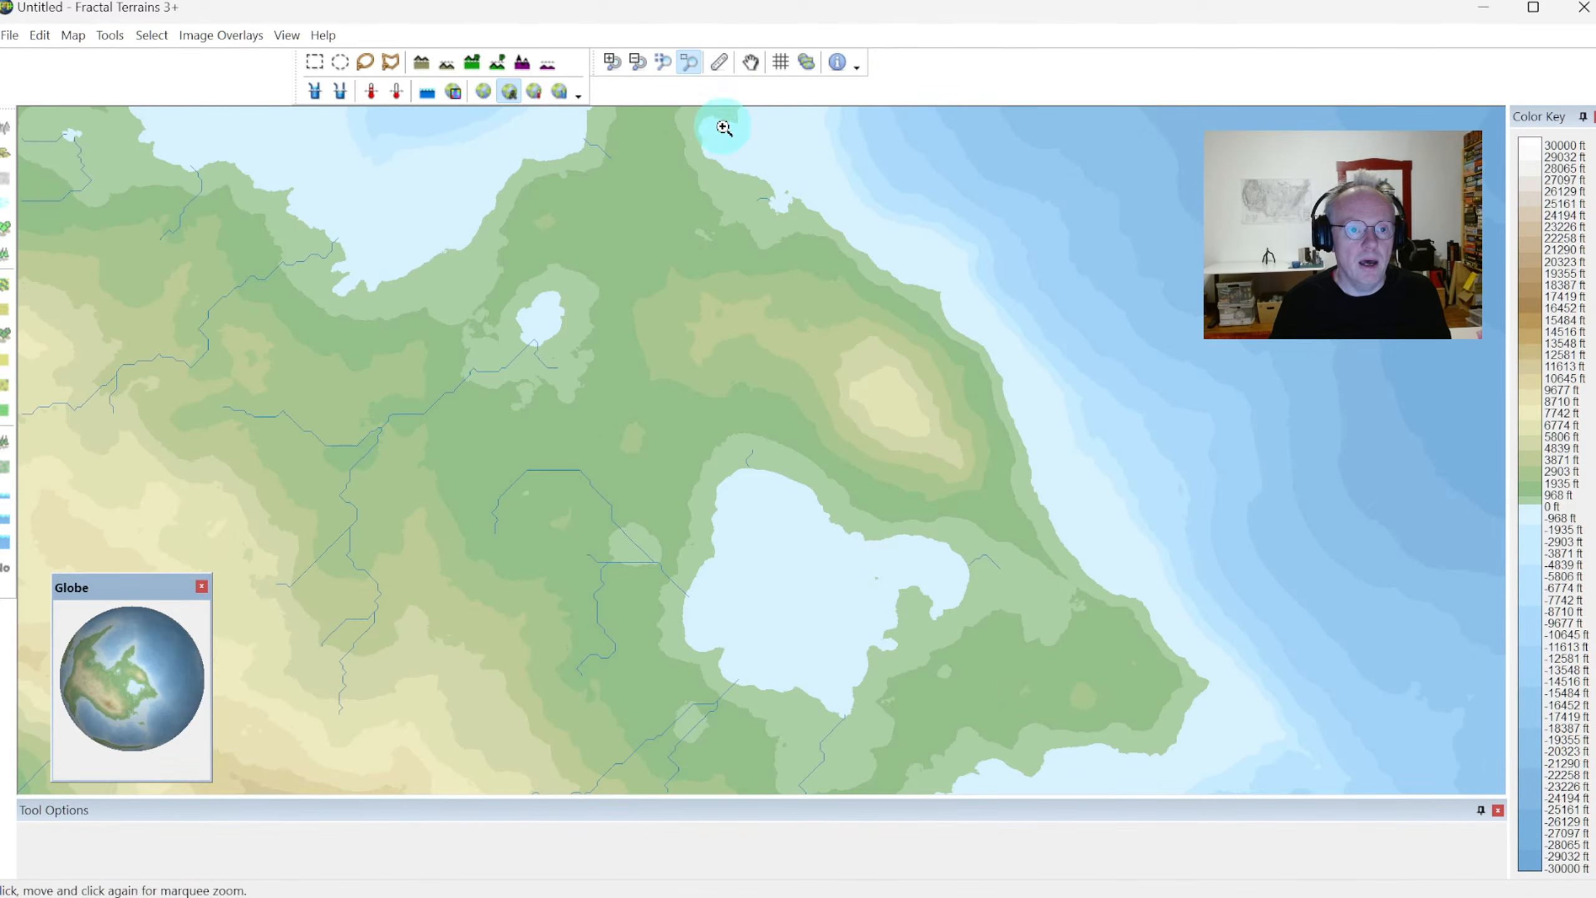
left_click(286, 34)
left_click(339, 165)
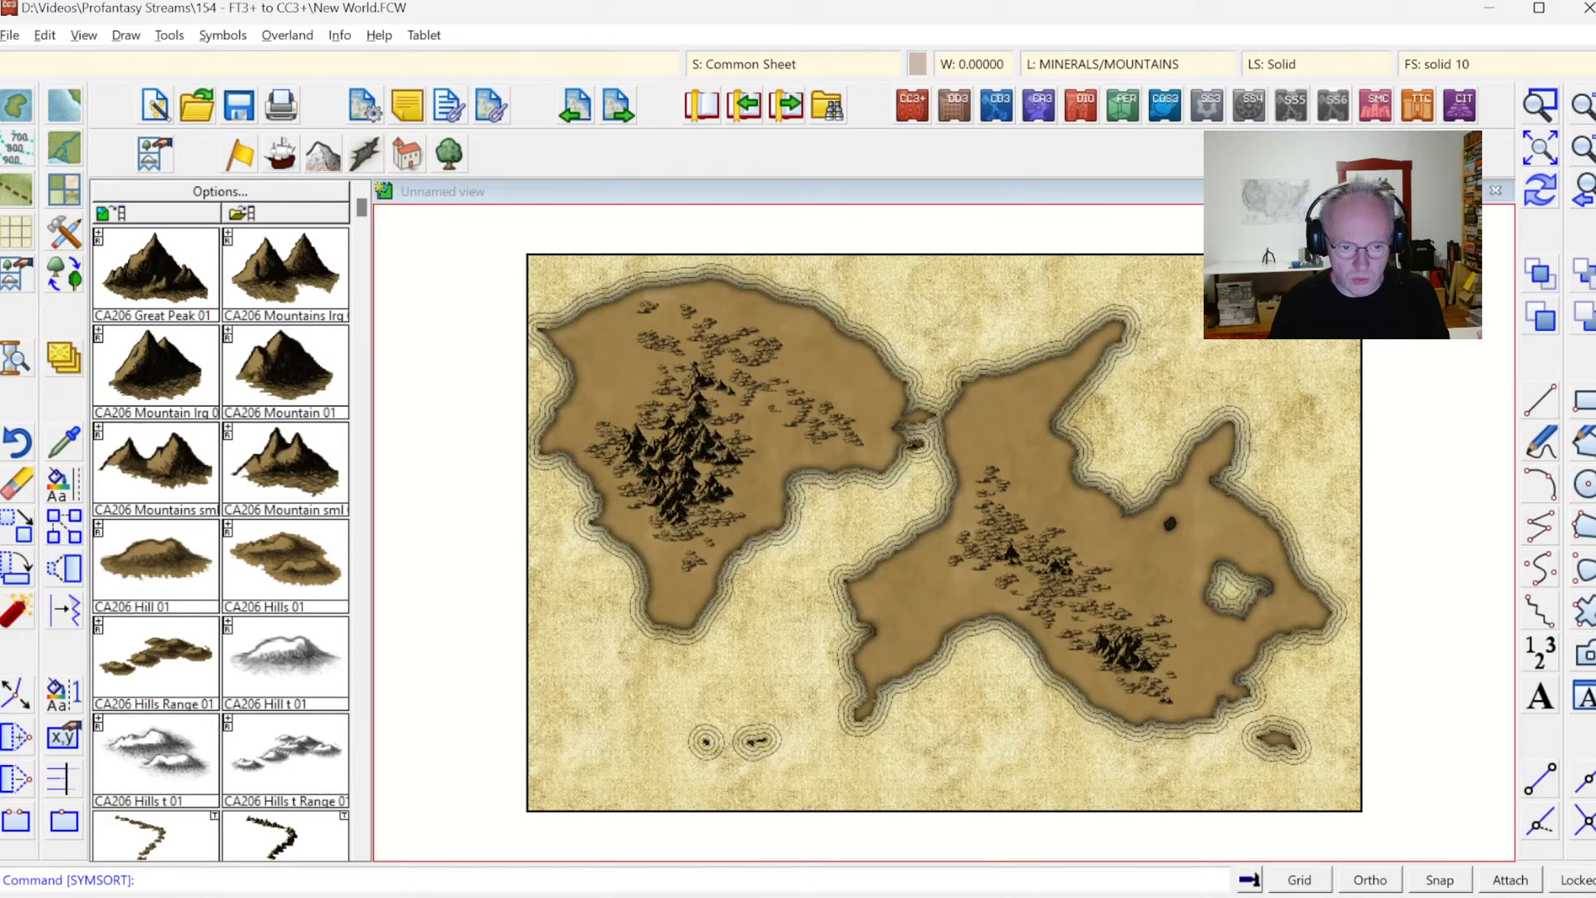
Switch to the 154 - FT3+ to CC3+ project folder and open MyWorld.fcw in Campaign Cartographer
key("alt+Tab")
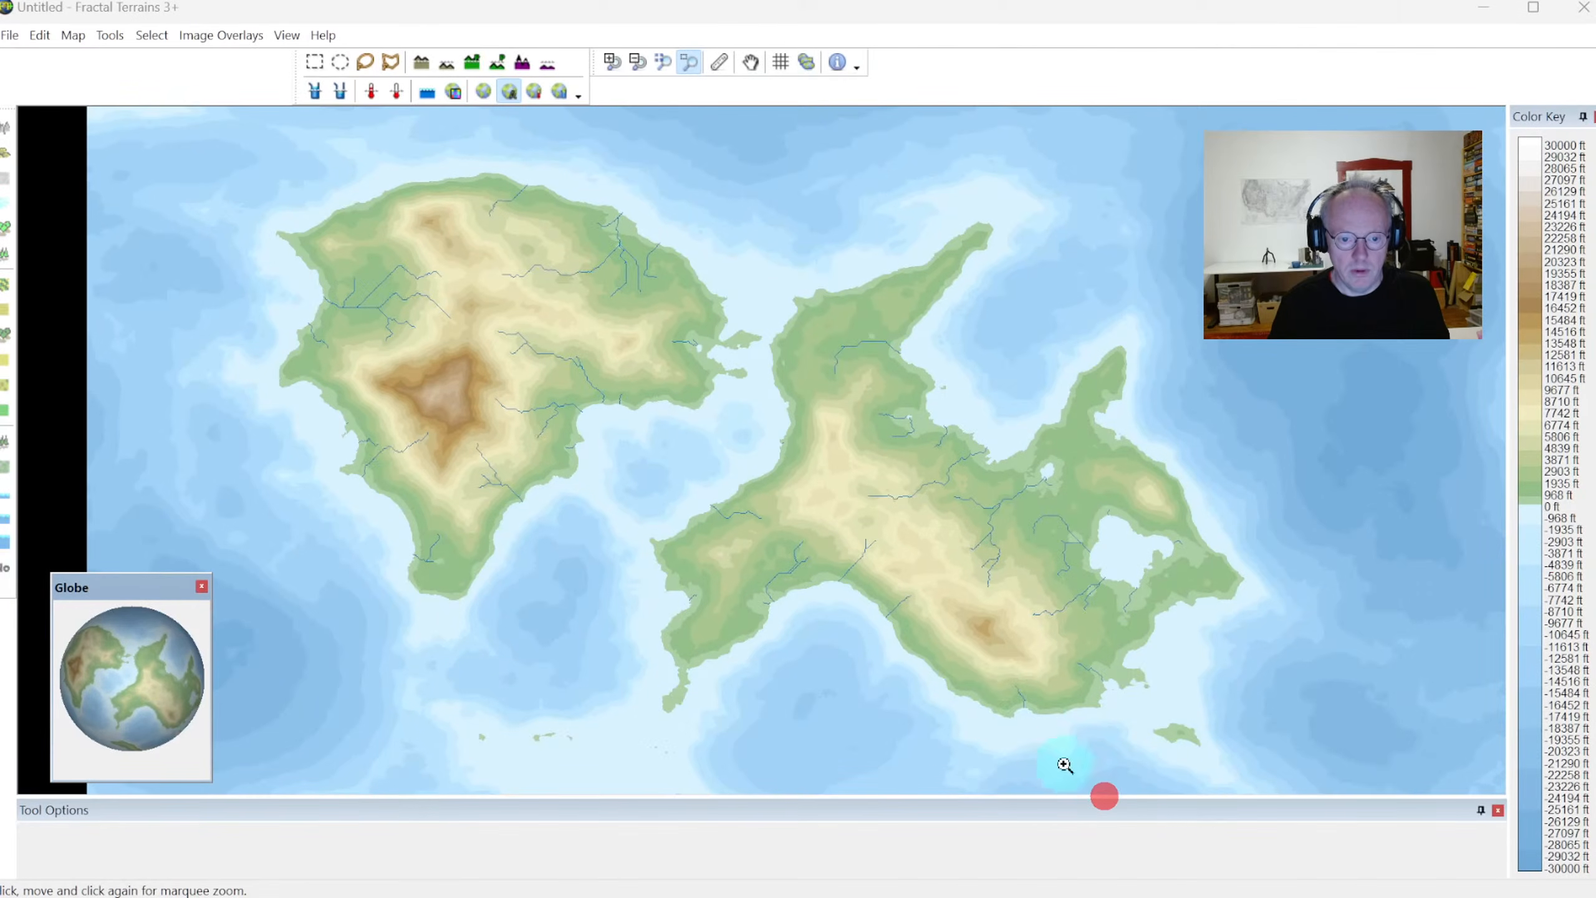
key("alt+Tab")
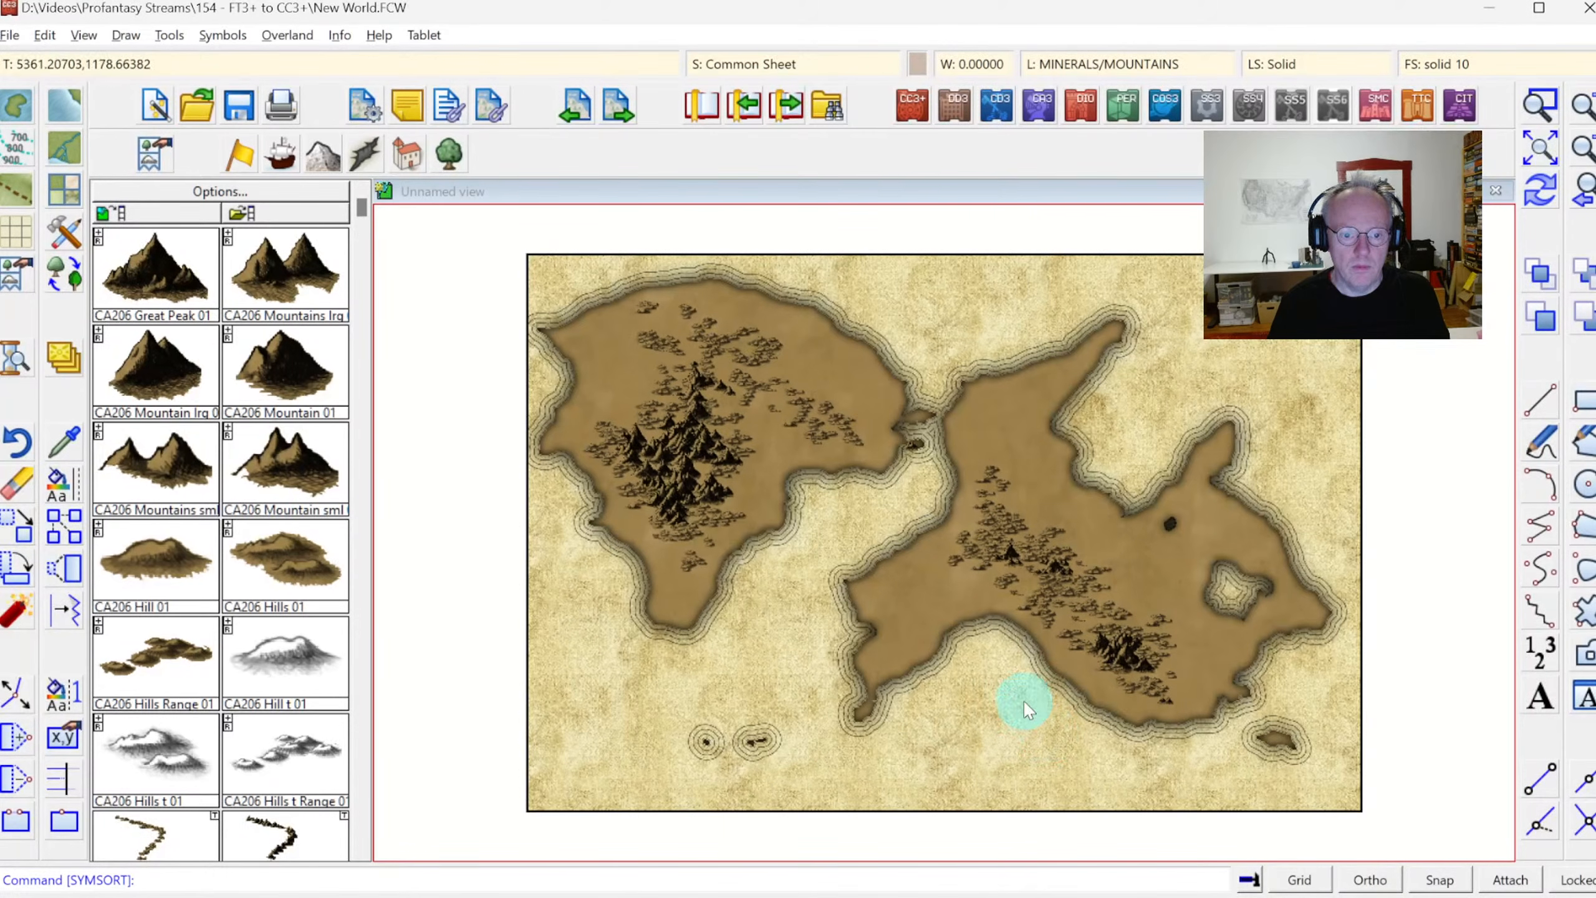
key("alt+Tab")
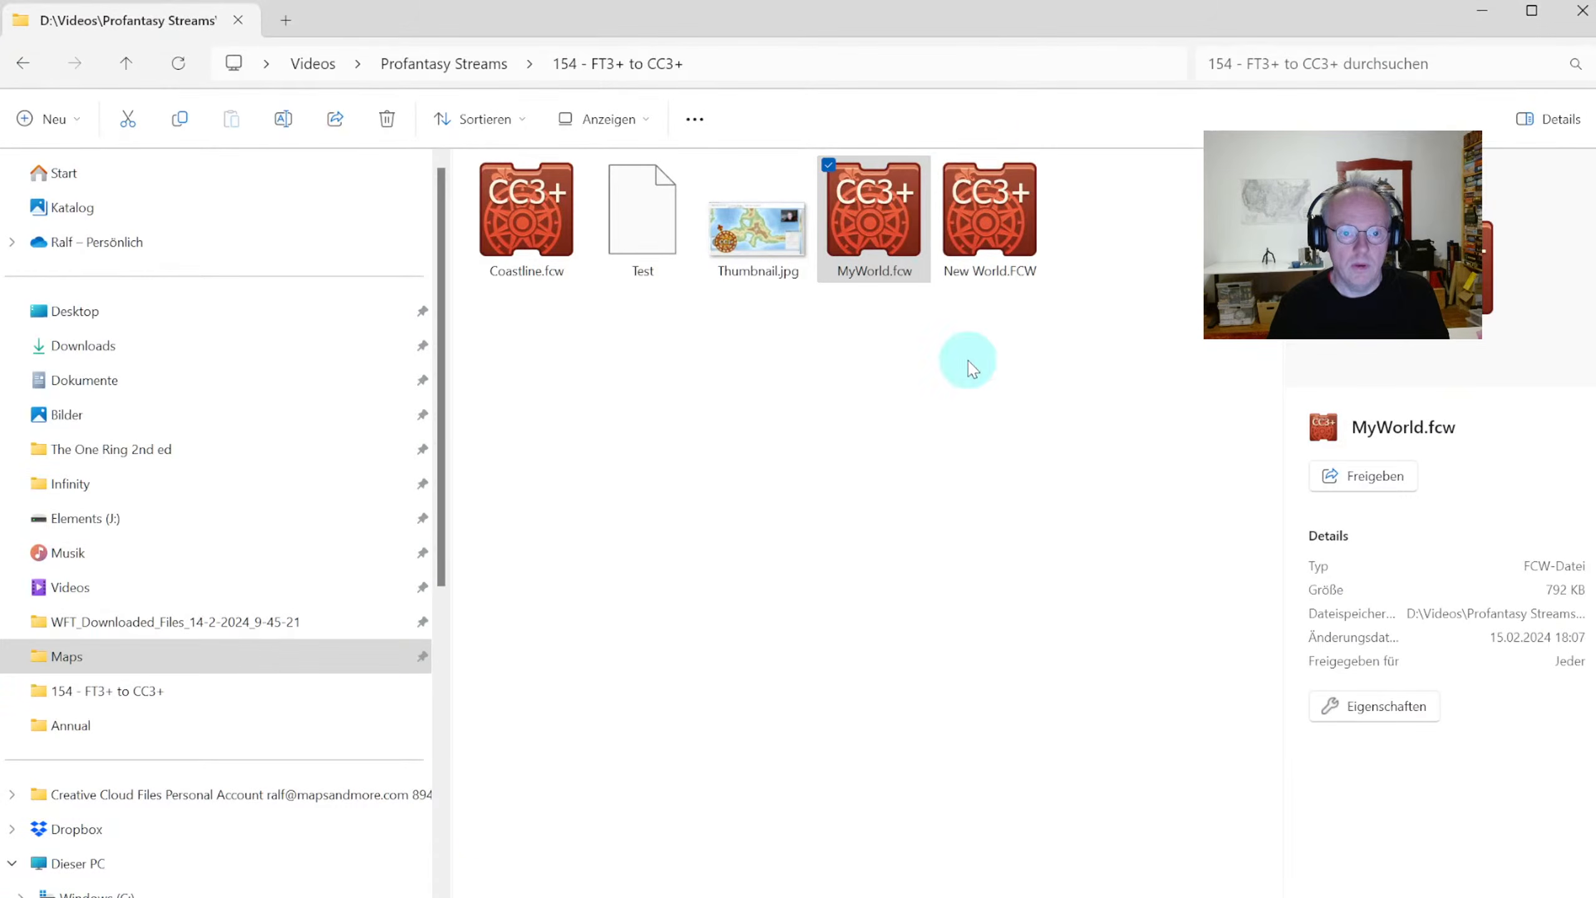
left_click(892, 239)
left_click(892, 238)
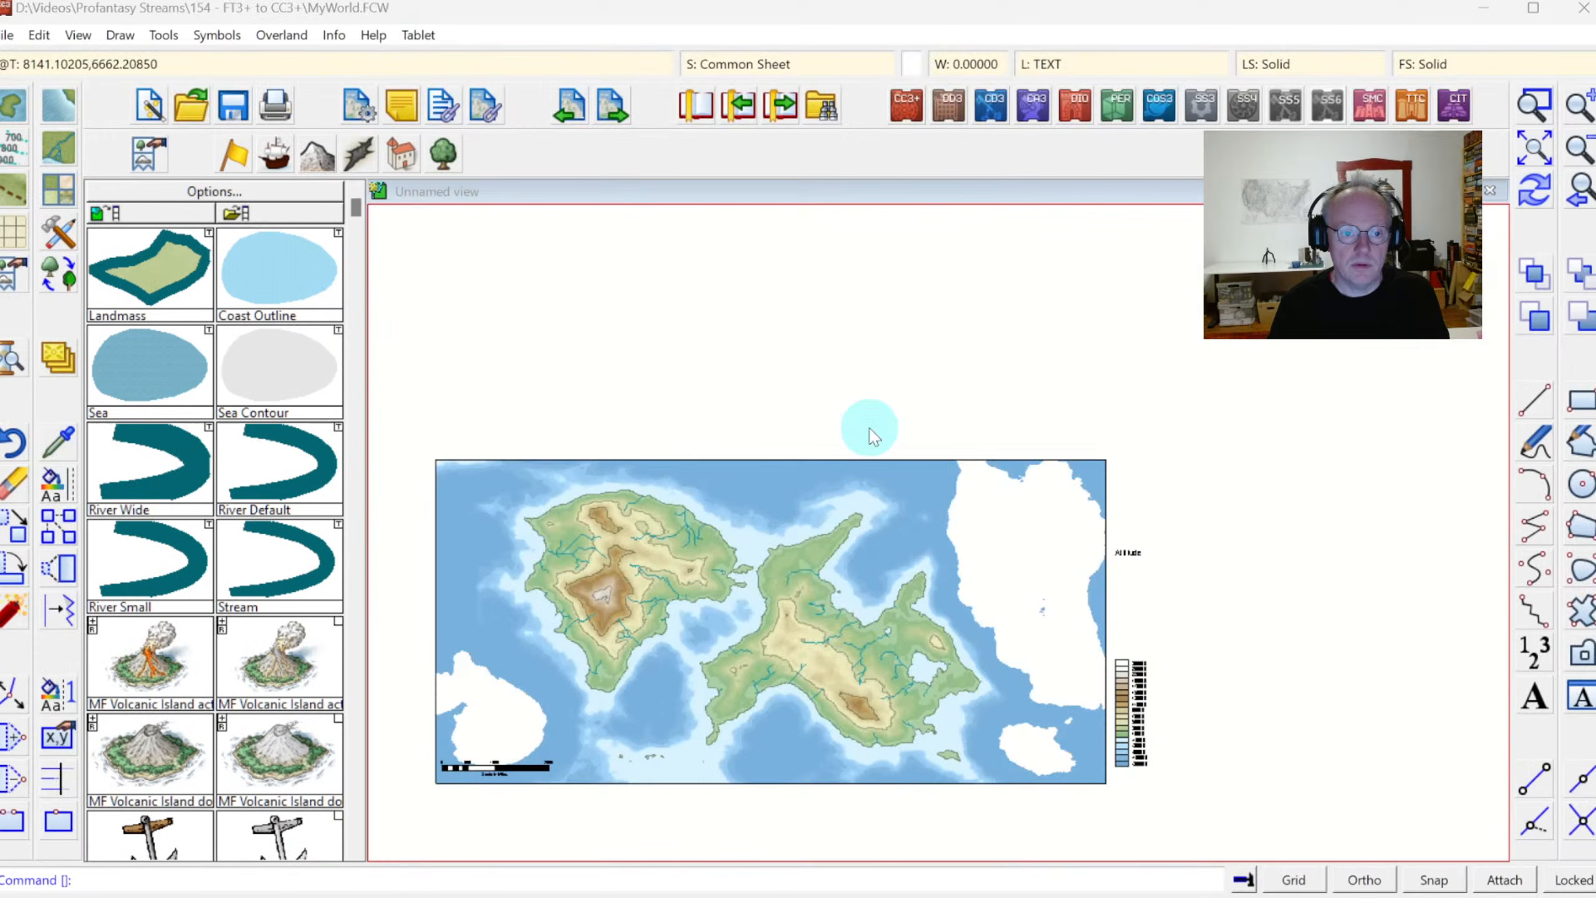
Turn on the grid display and grid snapping for the MyWorld drawing
left_click(1531, 152)
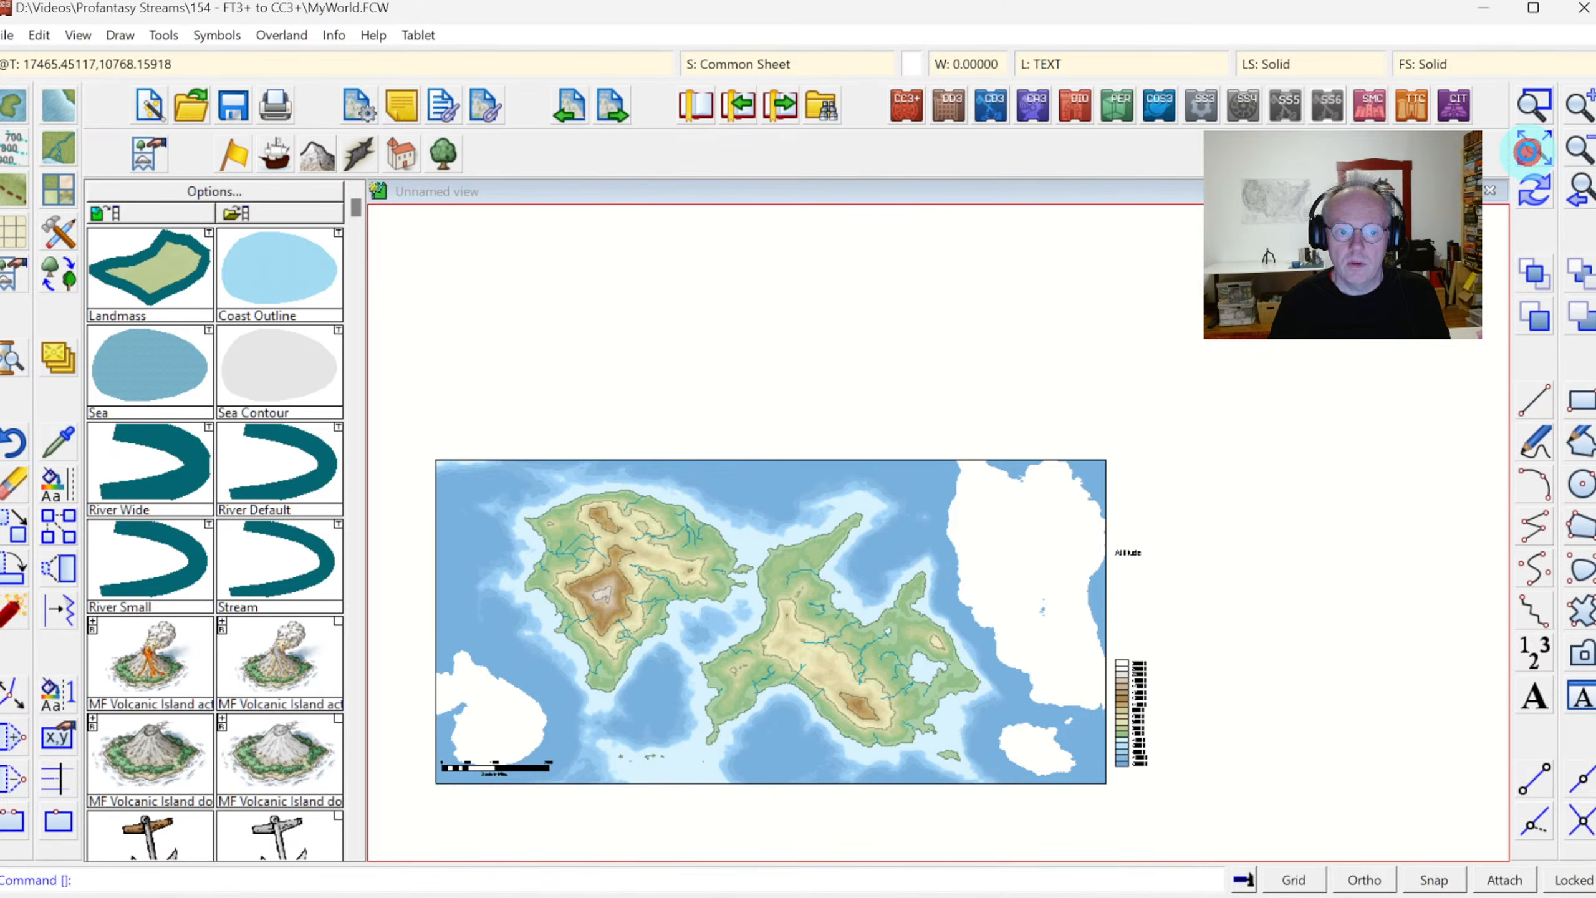
left_click(1294, 880)
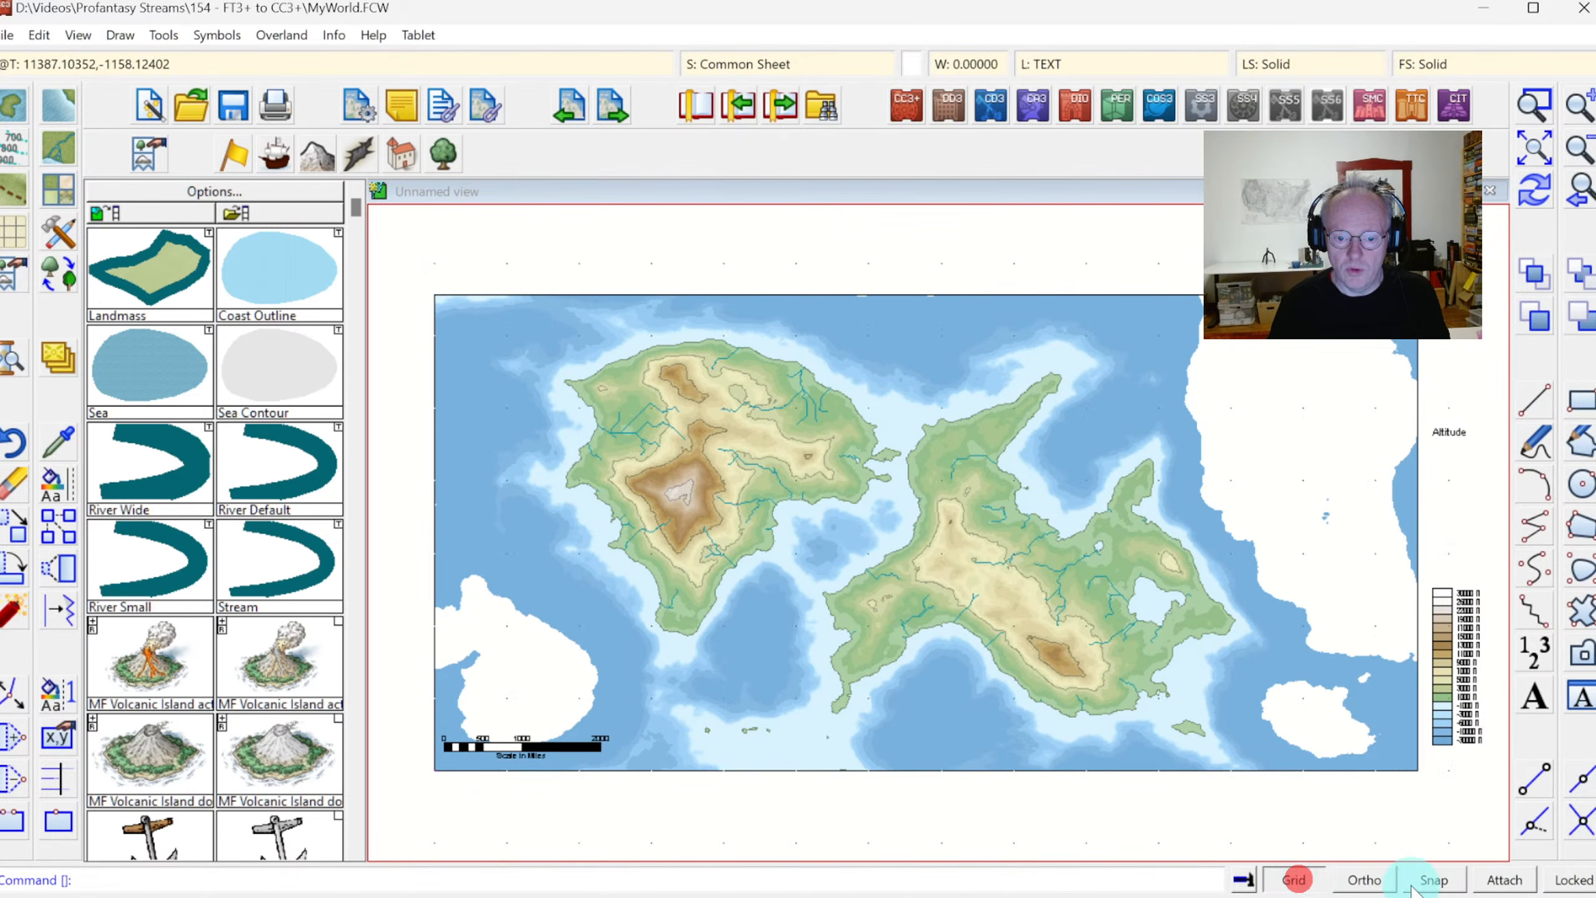
left_click(1421, 879)
Copy all rivers to the clipboard, selecting them by colour, with the origin on a grid point between the two continents
left_click(1531, 107)
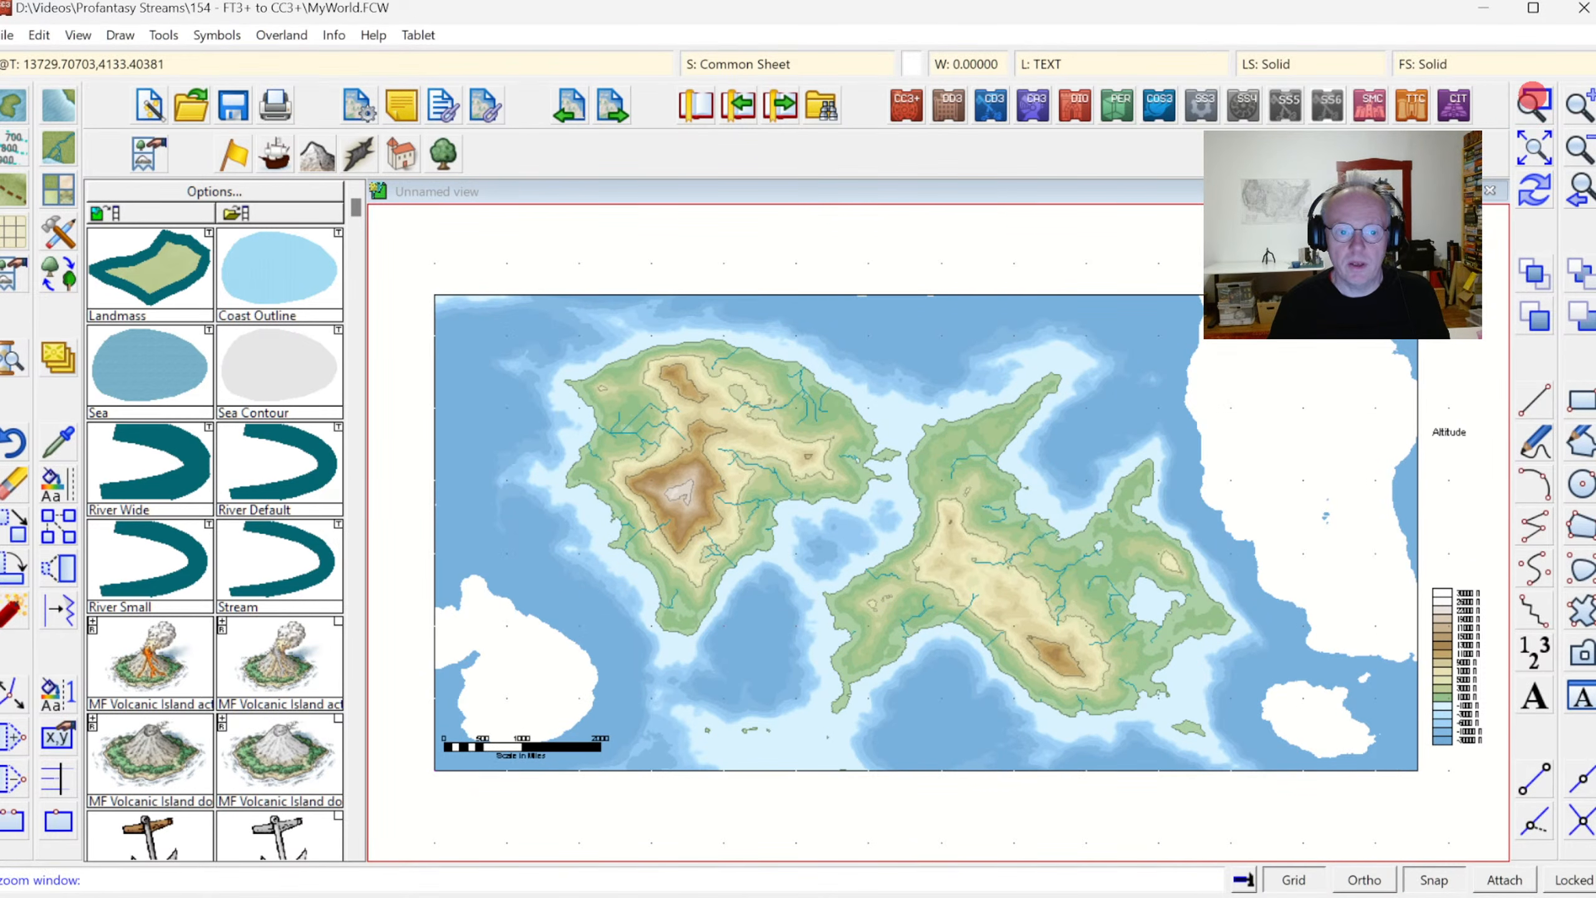
left_click(545, 319)
left_click(1239, 744)
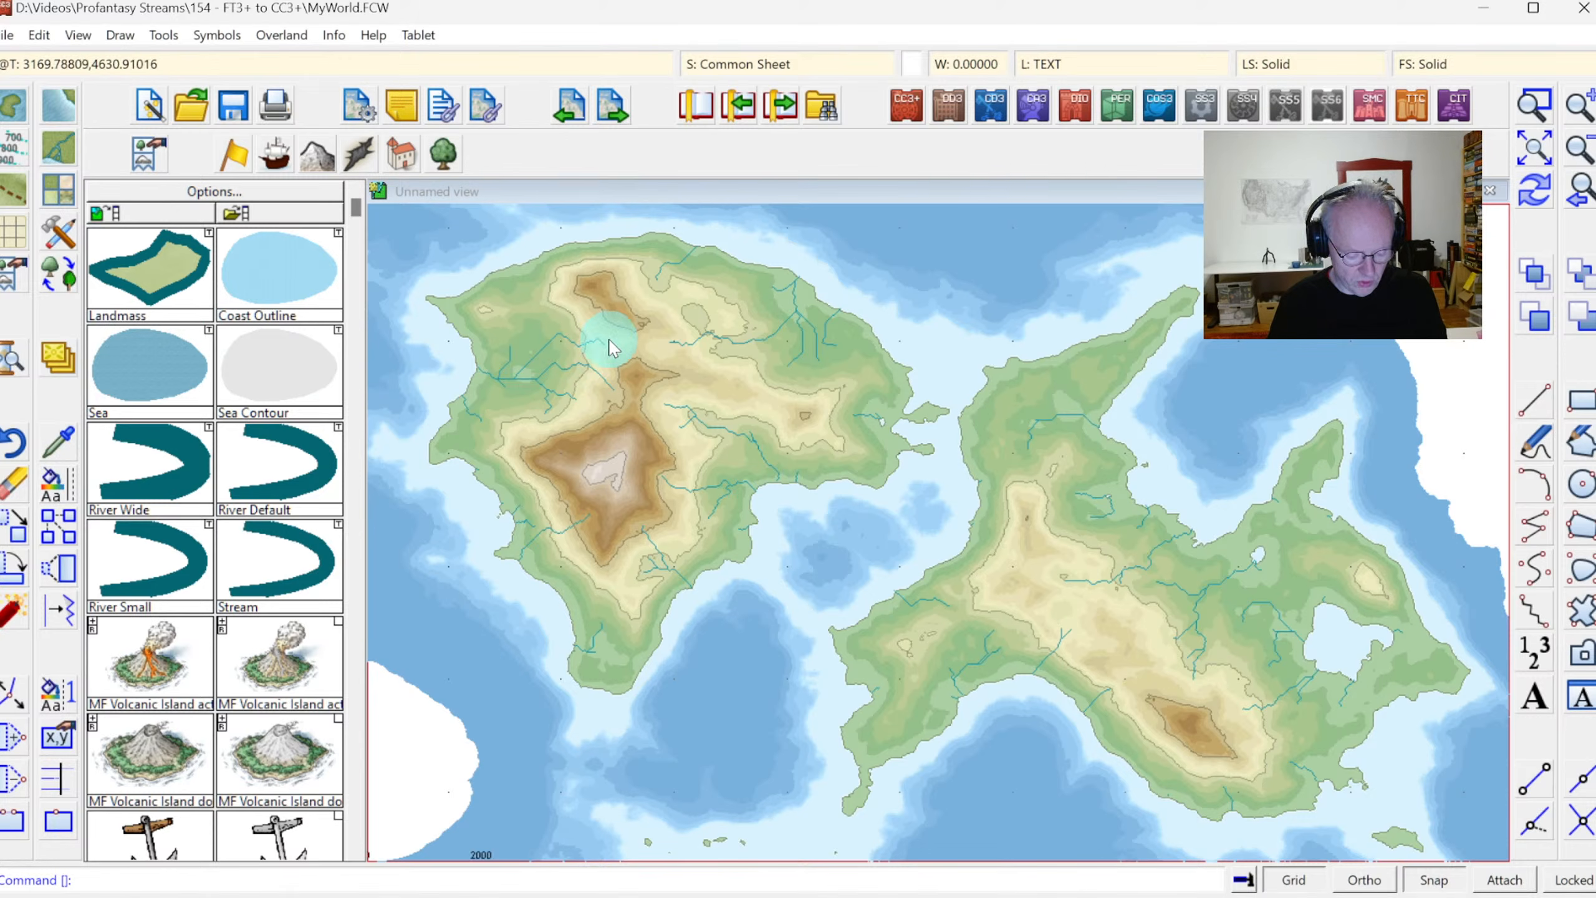
left_click(612, 345)
right_click(713, 357)
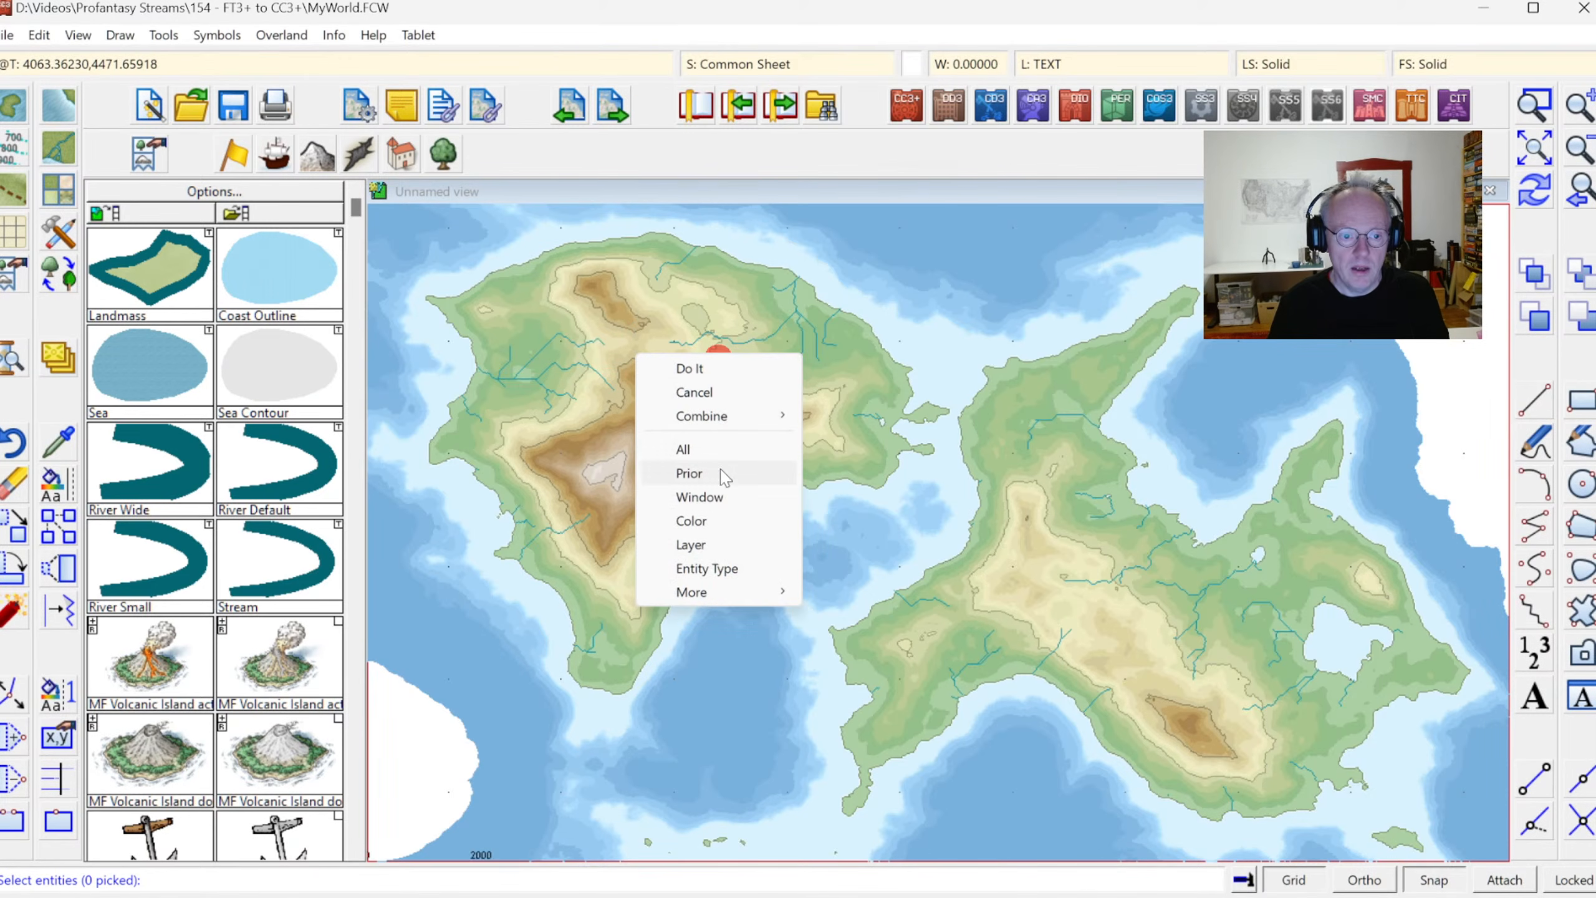
left_click(695, 522)
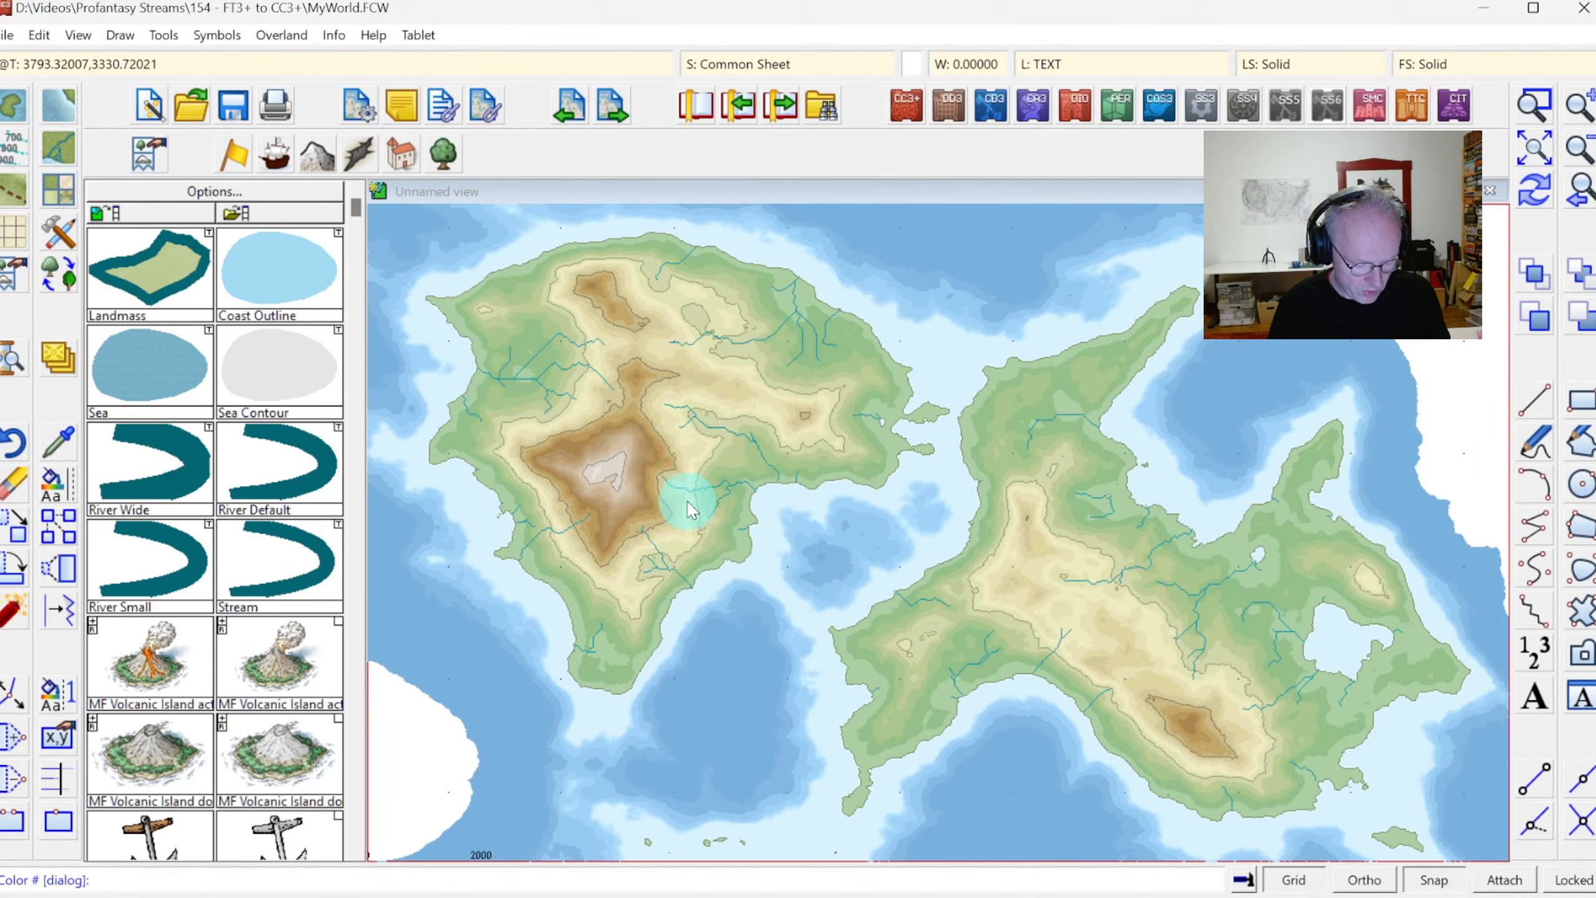
left_click(543, 353)
right_click(783, 399)
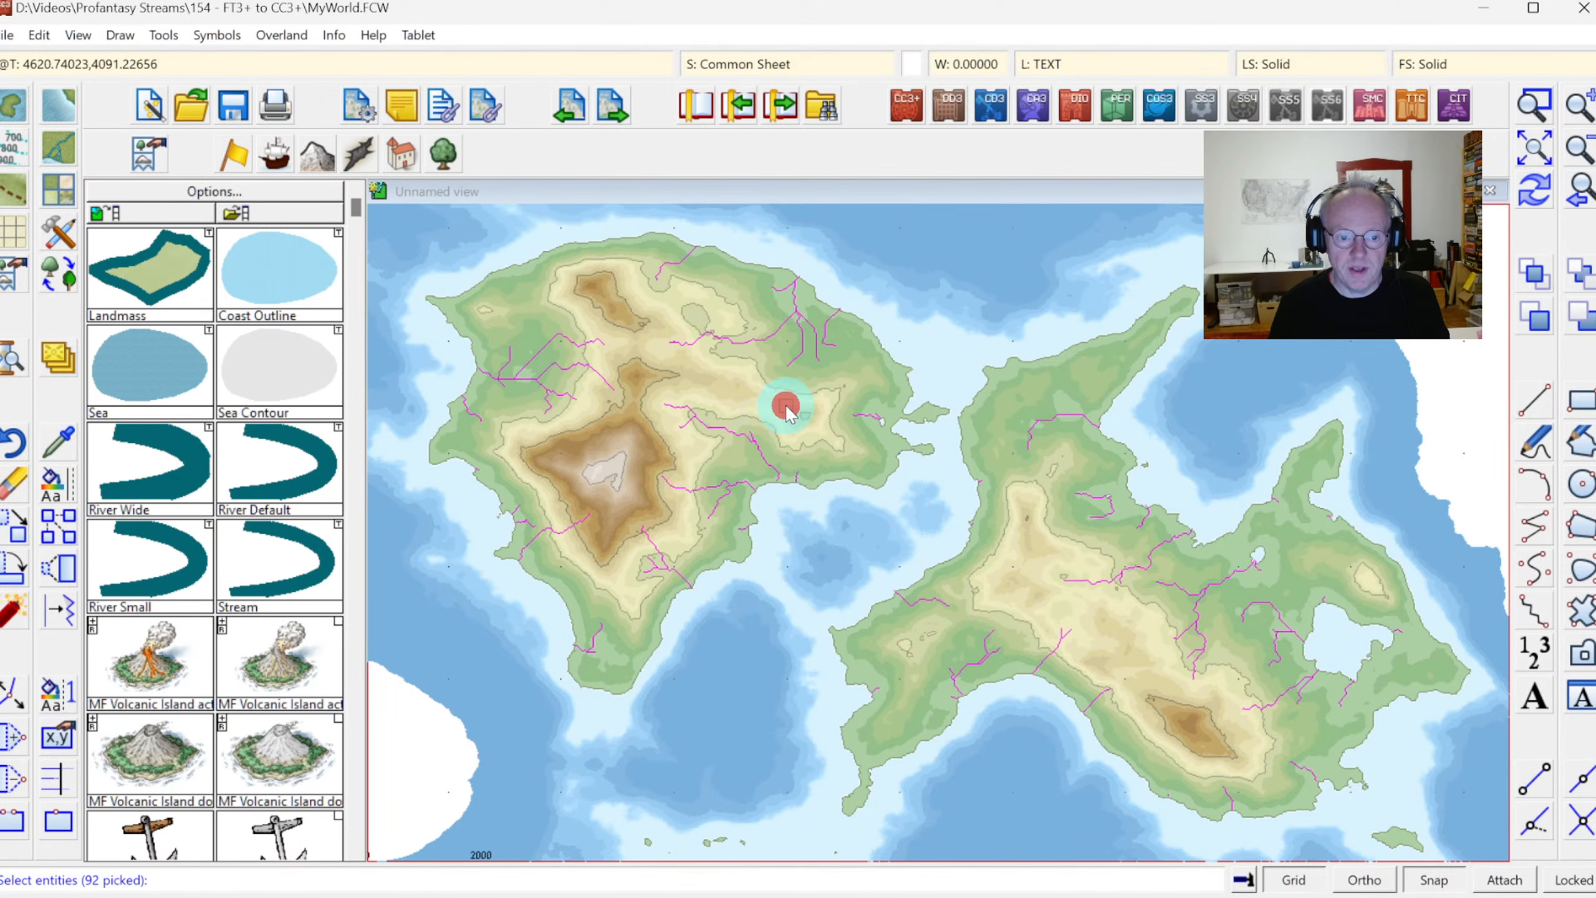
left_click(765, 419)
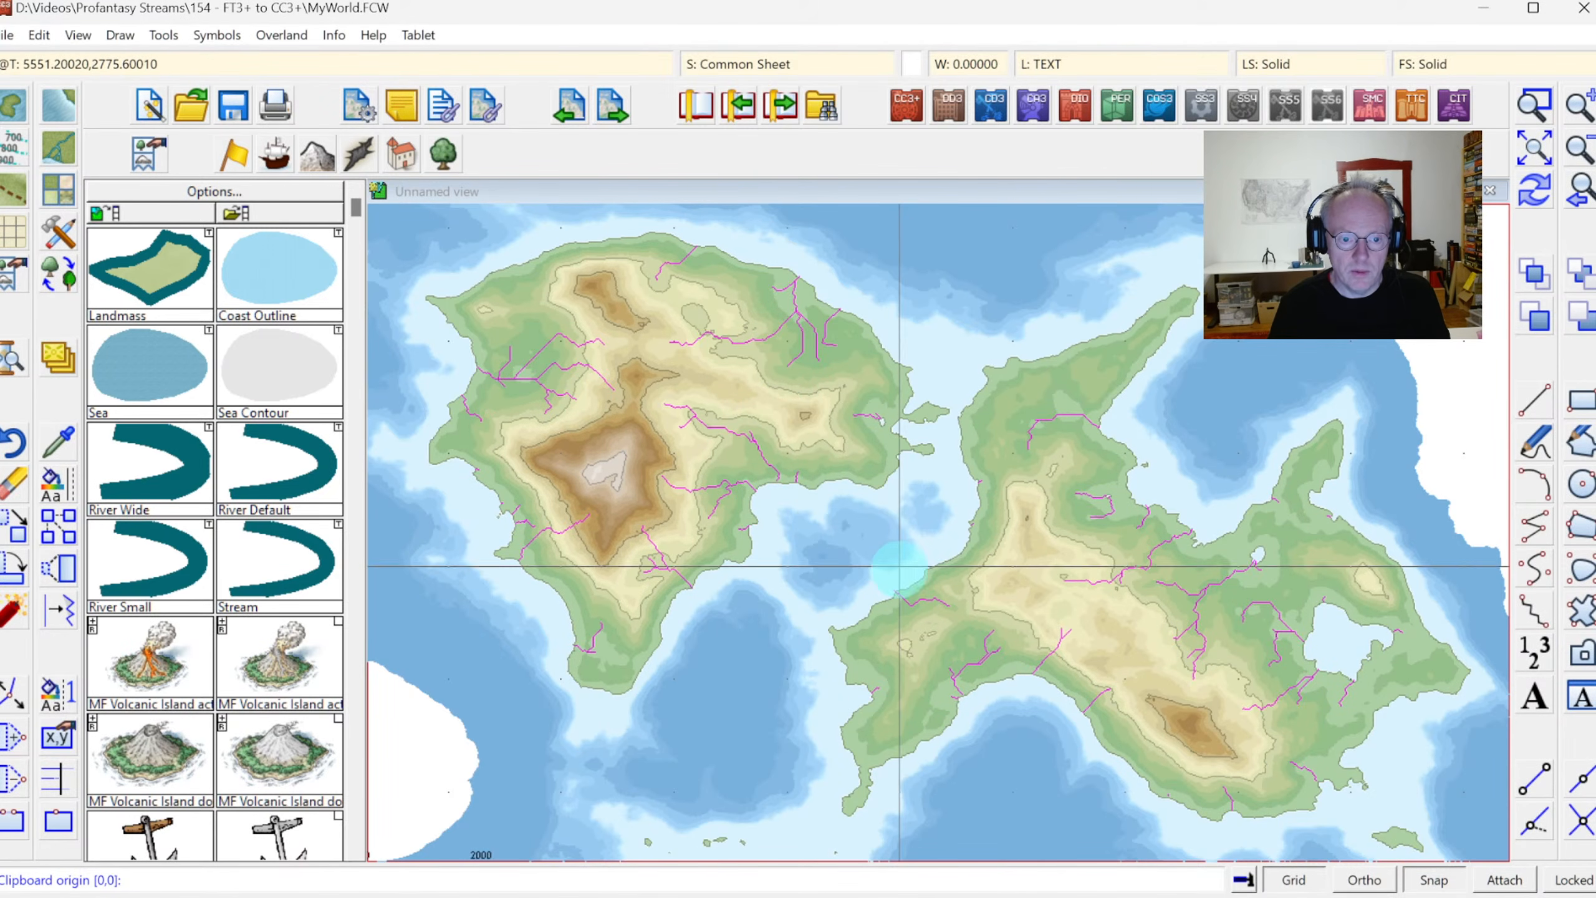
left_click(900, 564)
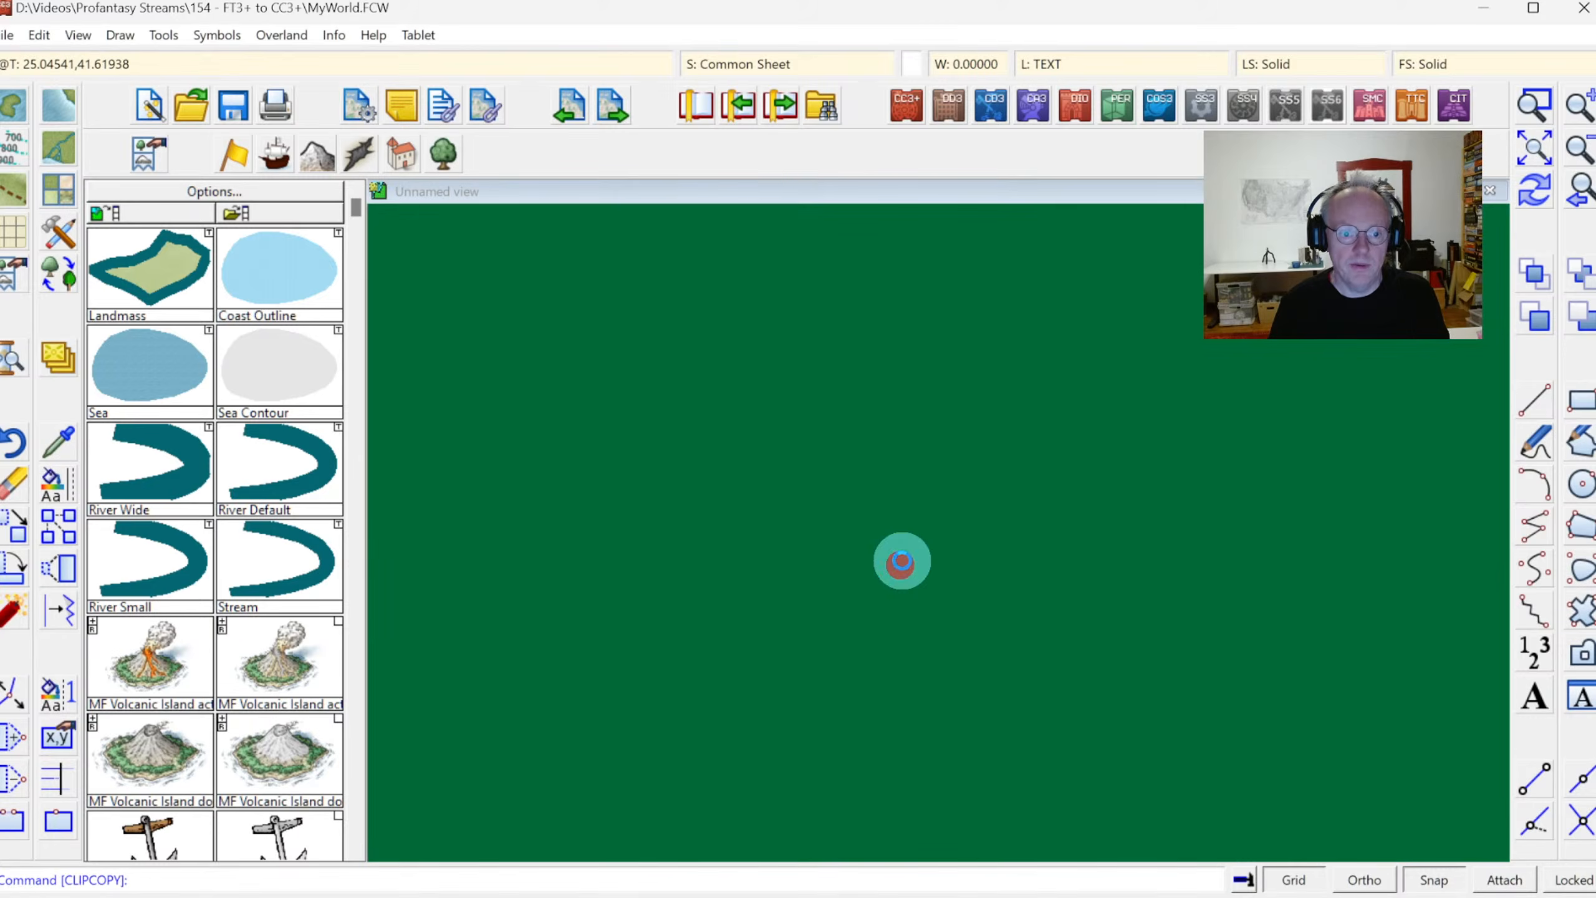
Switch to New World.FCW, turn on grid and snap, and paste the rivers at grid point 4000,3000
key("alt+Tab")
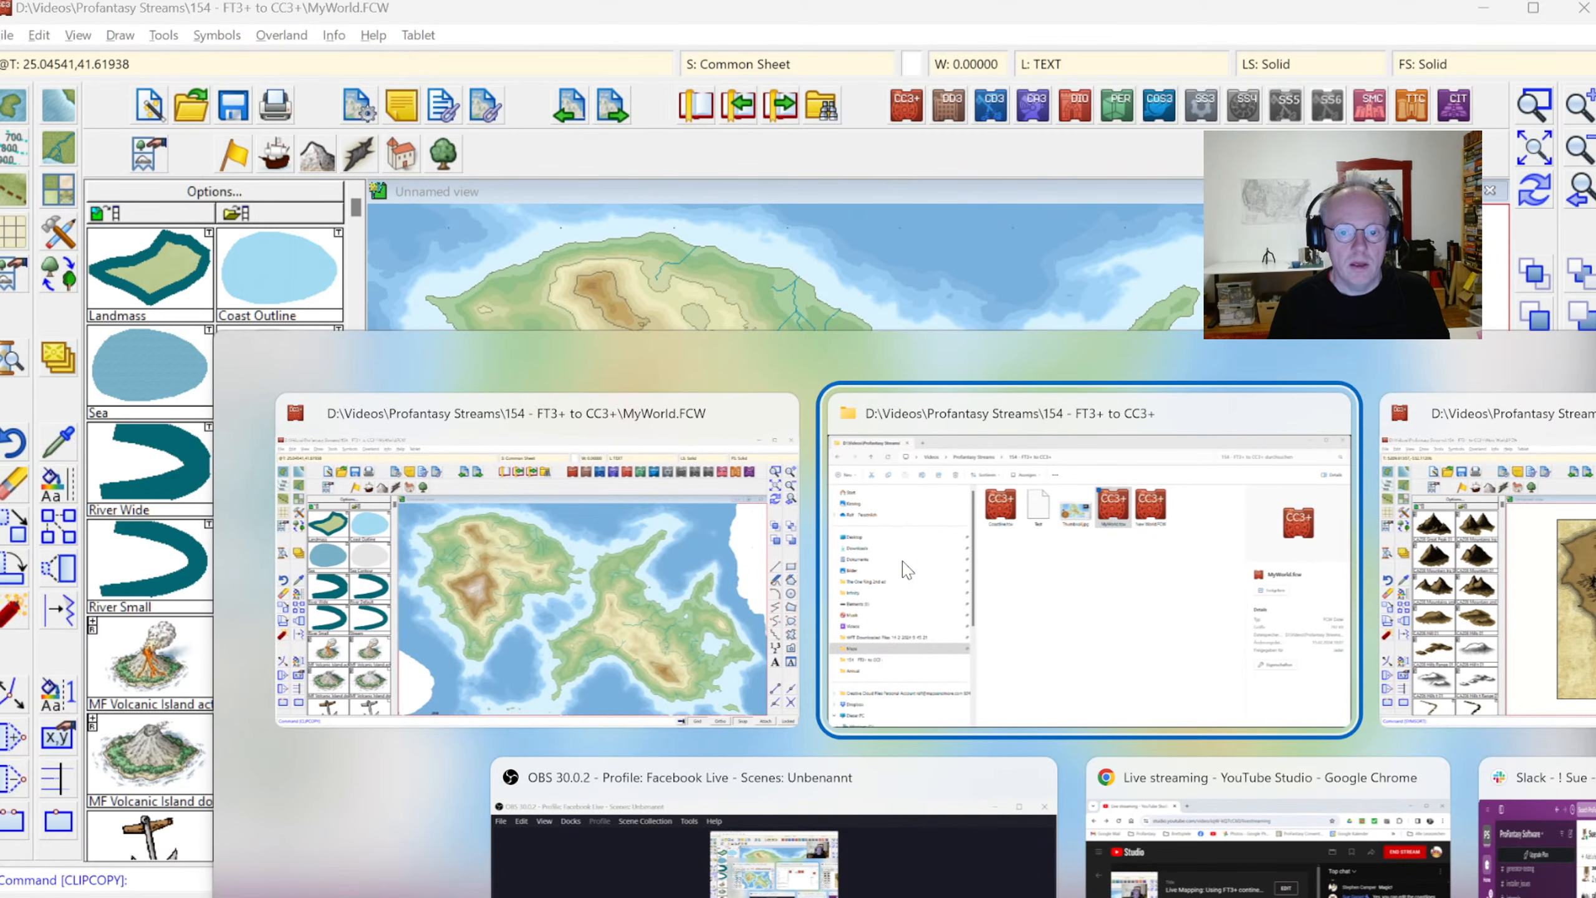
key("alt+Tab")
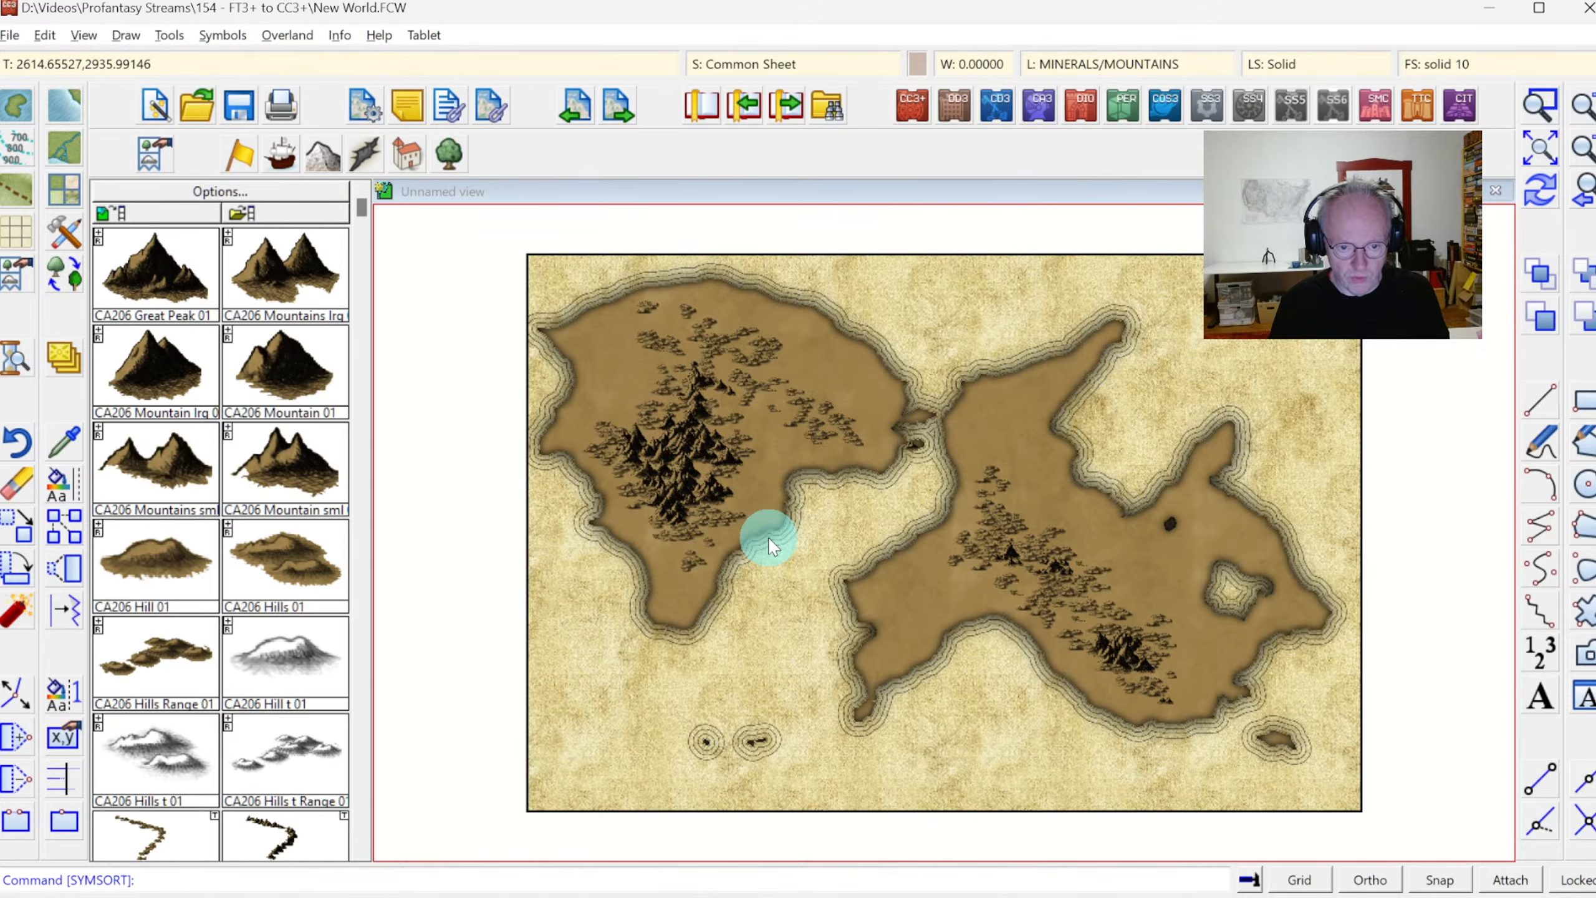
key("ctrl+v")
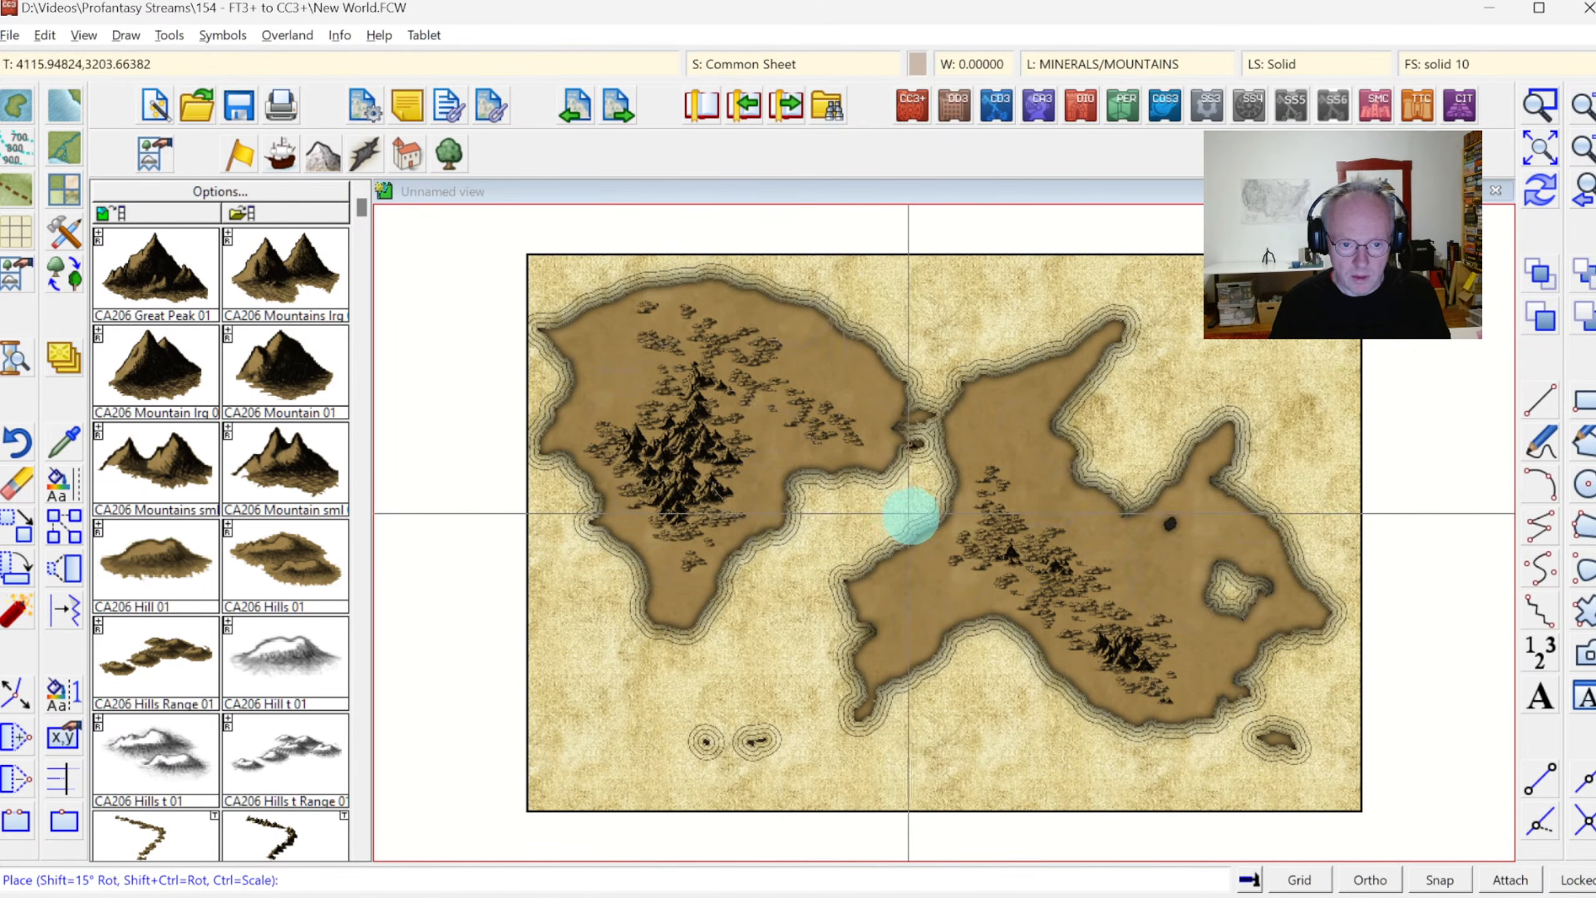
left_click(1299, 879)
left_click(1445, 879)
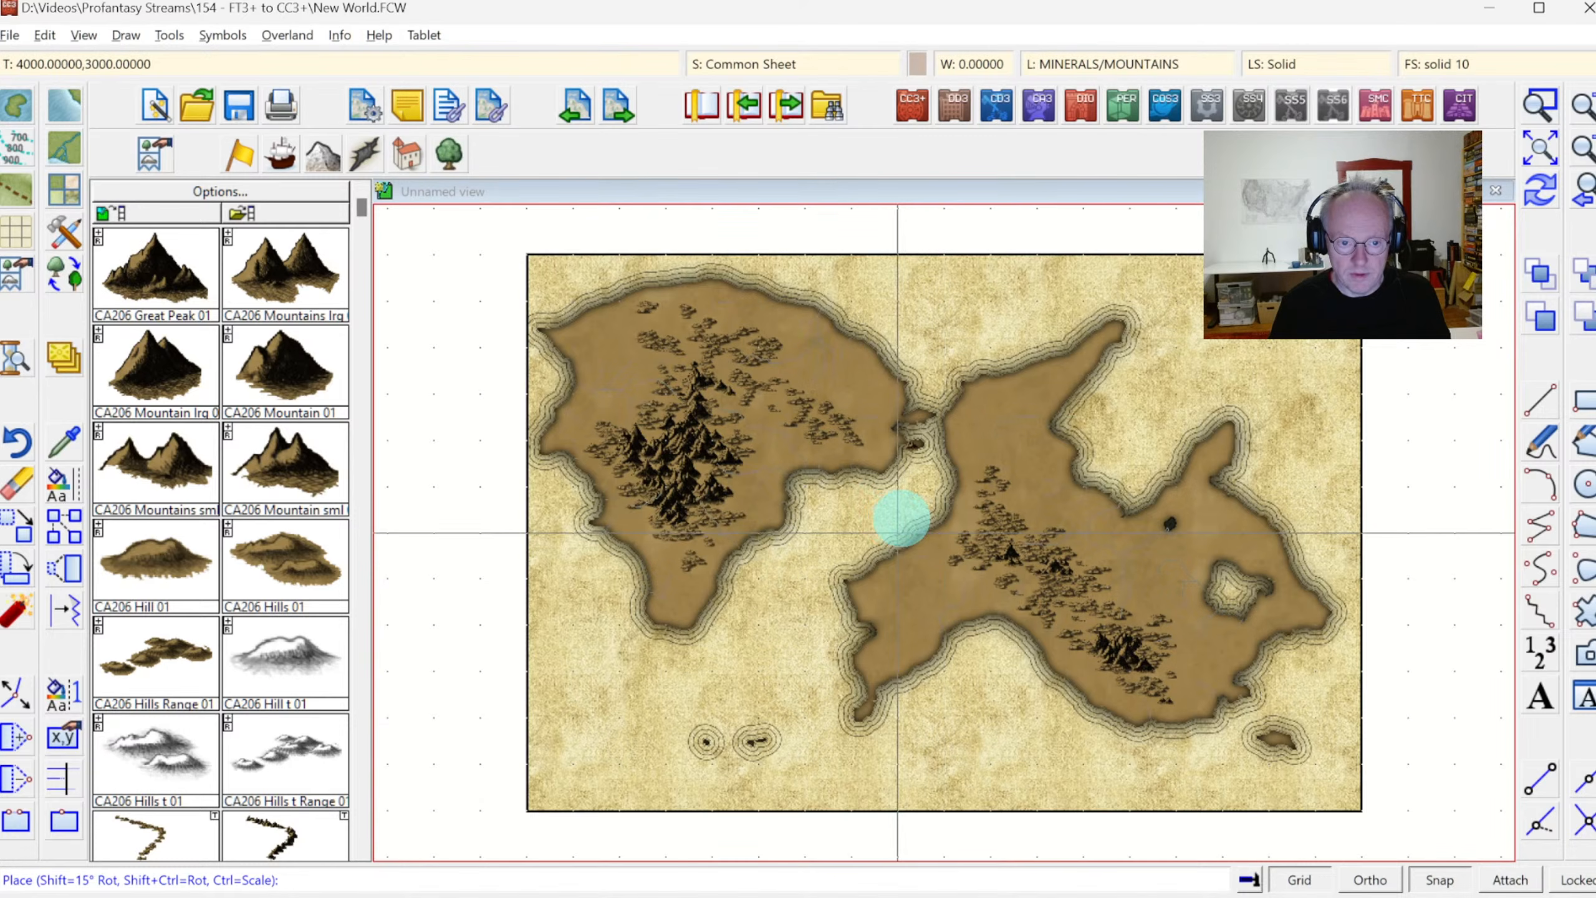
left_click(901, 518)
left_click(781, 591)
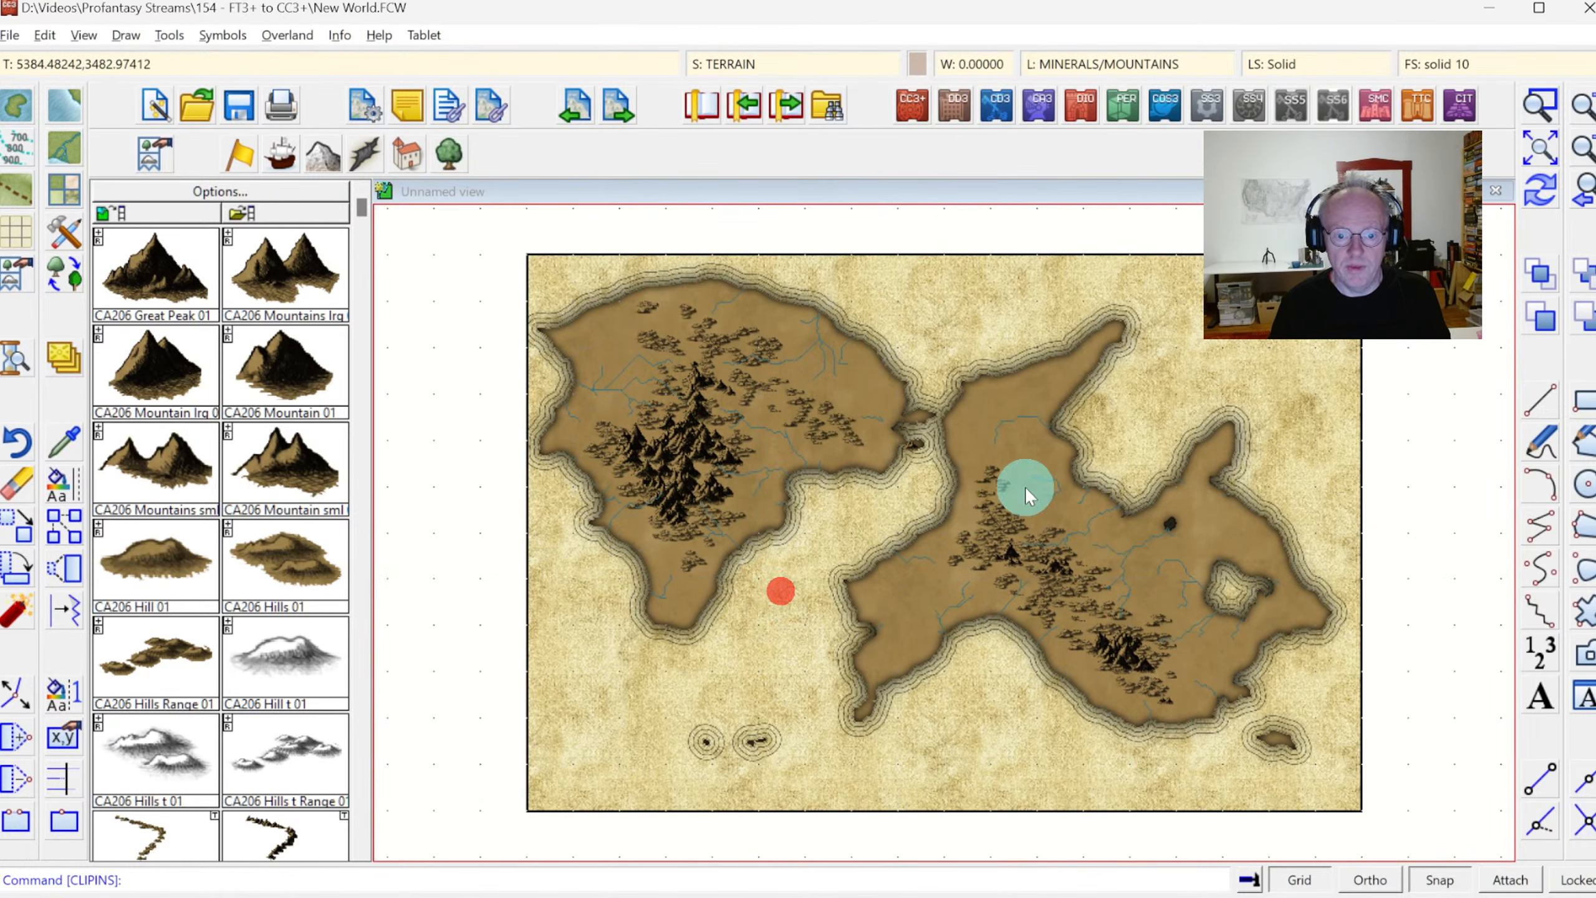
Erase the hill symbol on the small island in the strait between the two continents
left_click(1540, 104)
left_click(634, 301)
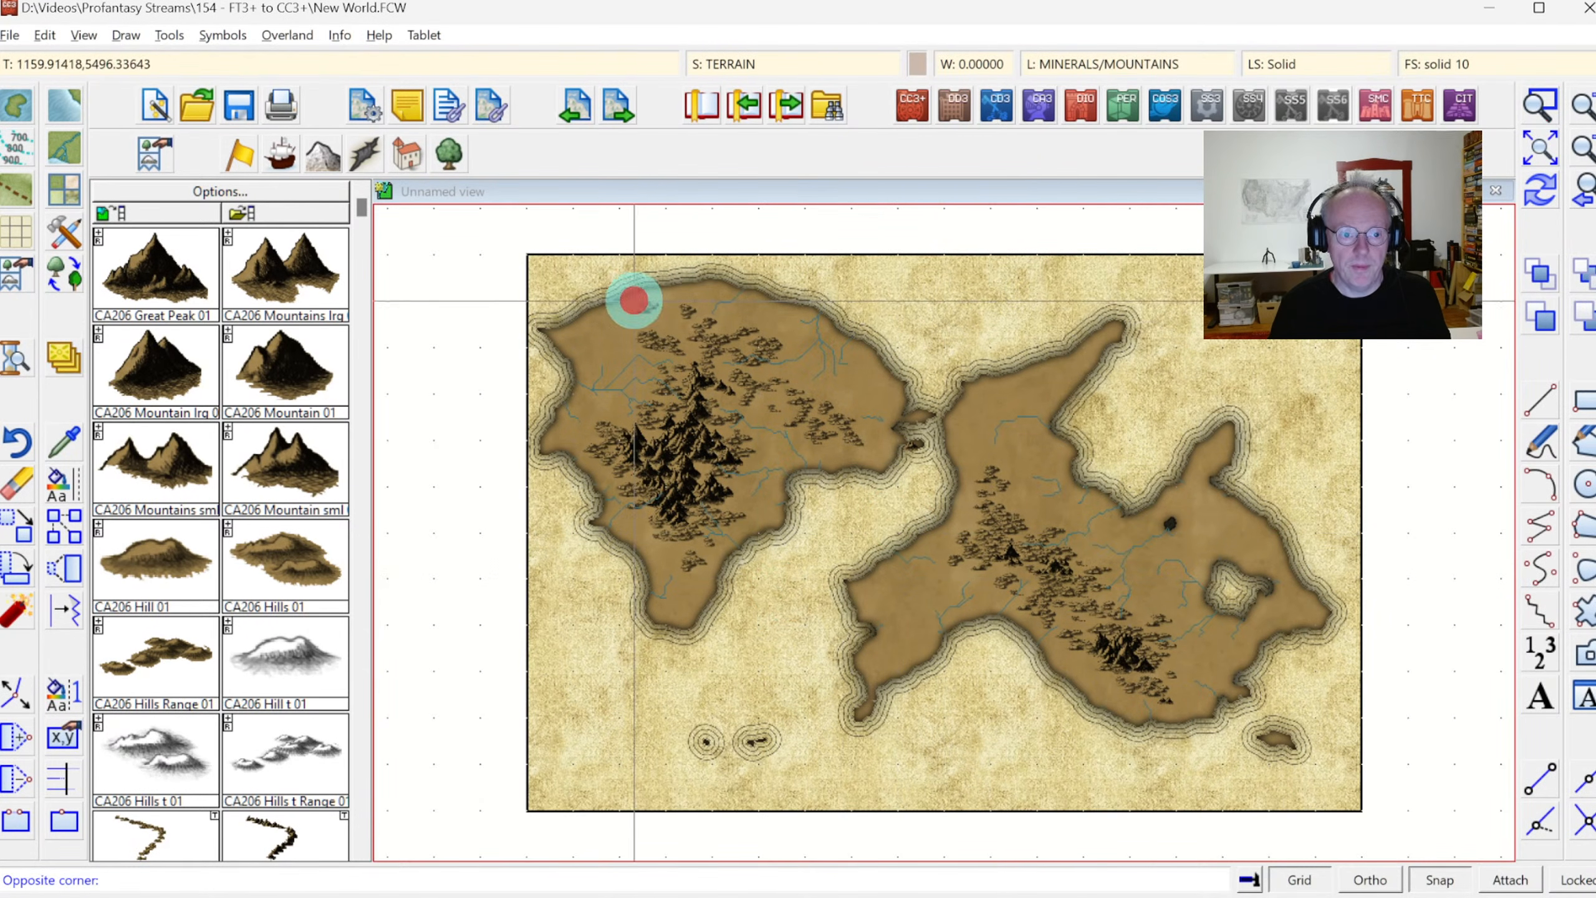
left_click(1088, 544)
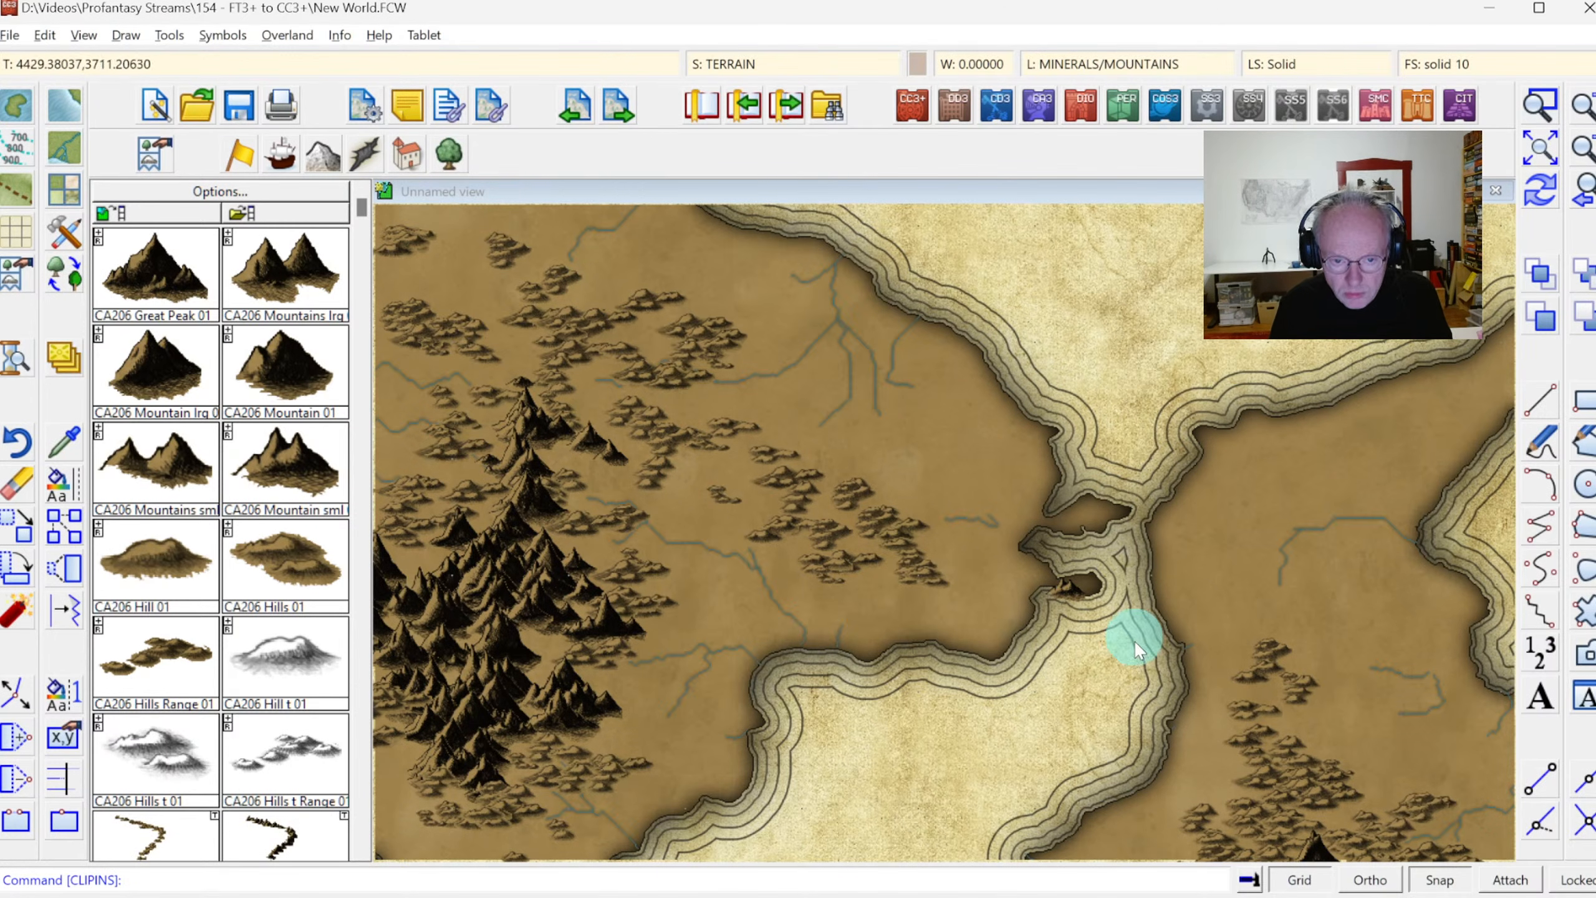
left_click(1074, 591)
left_click(16, 485)
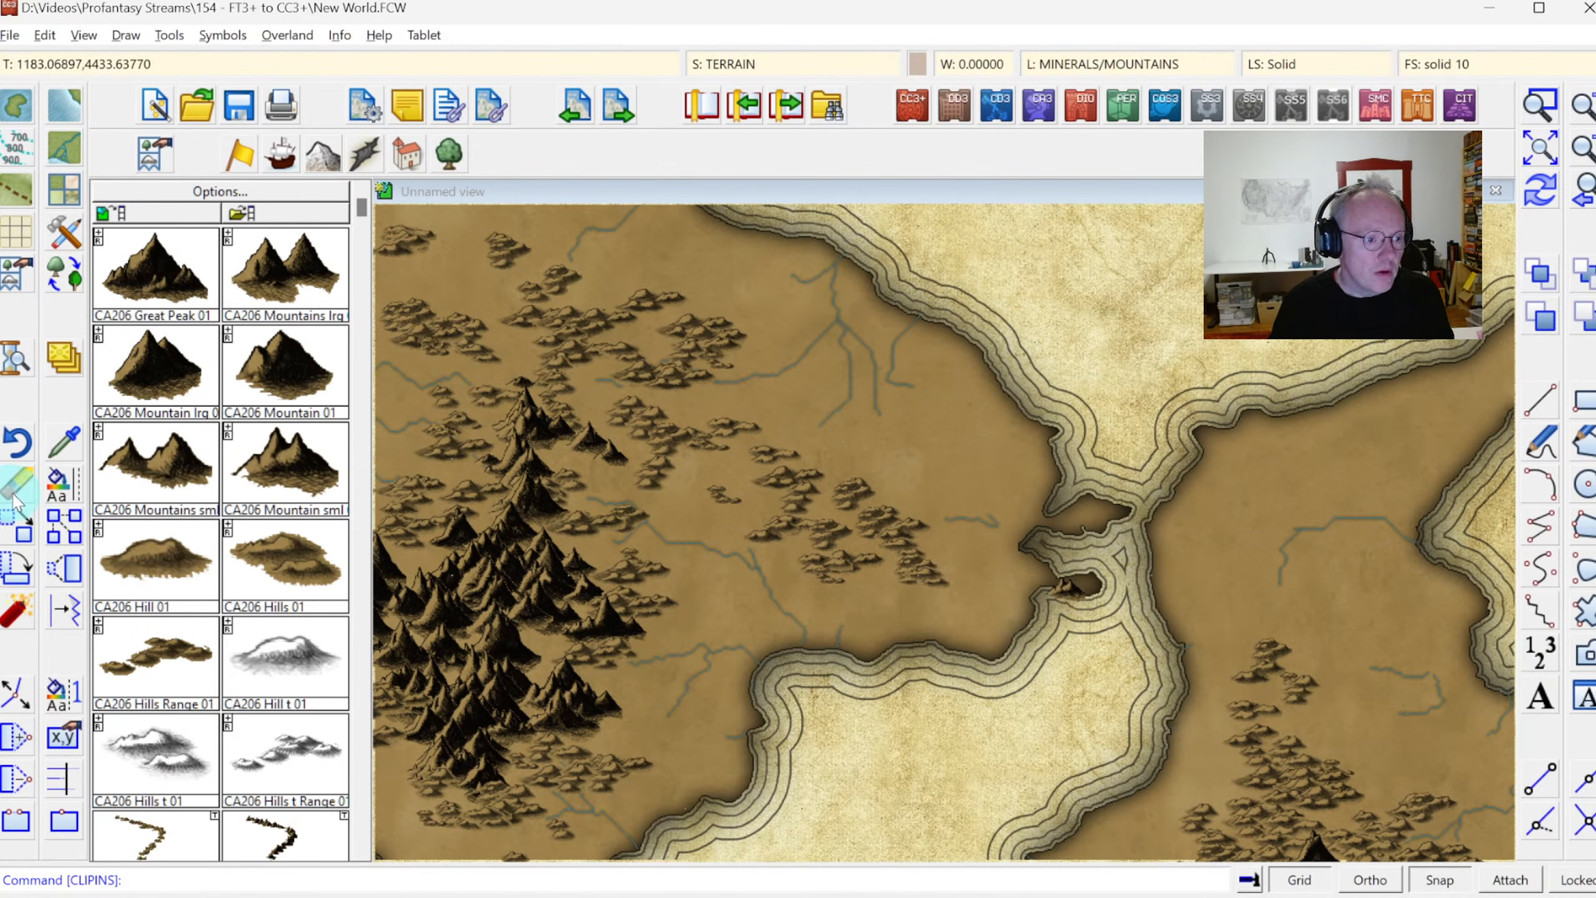
left_click(1074, 584)
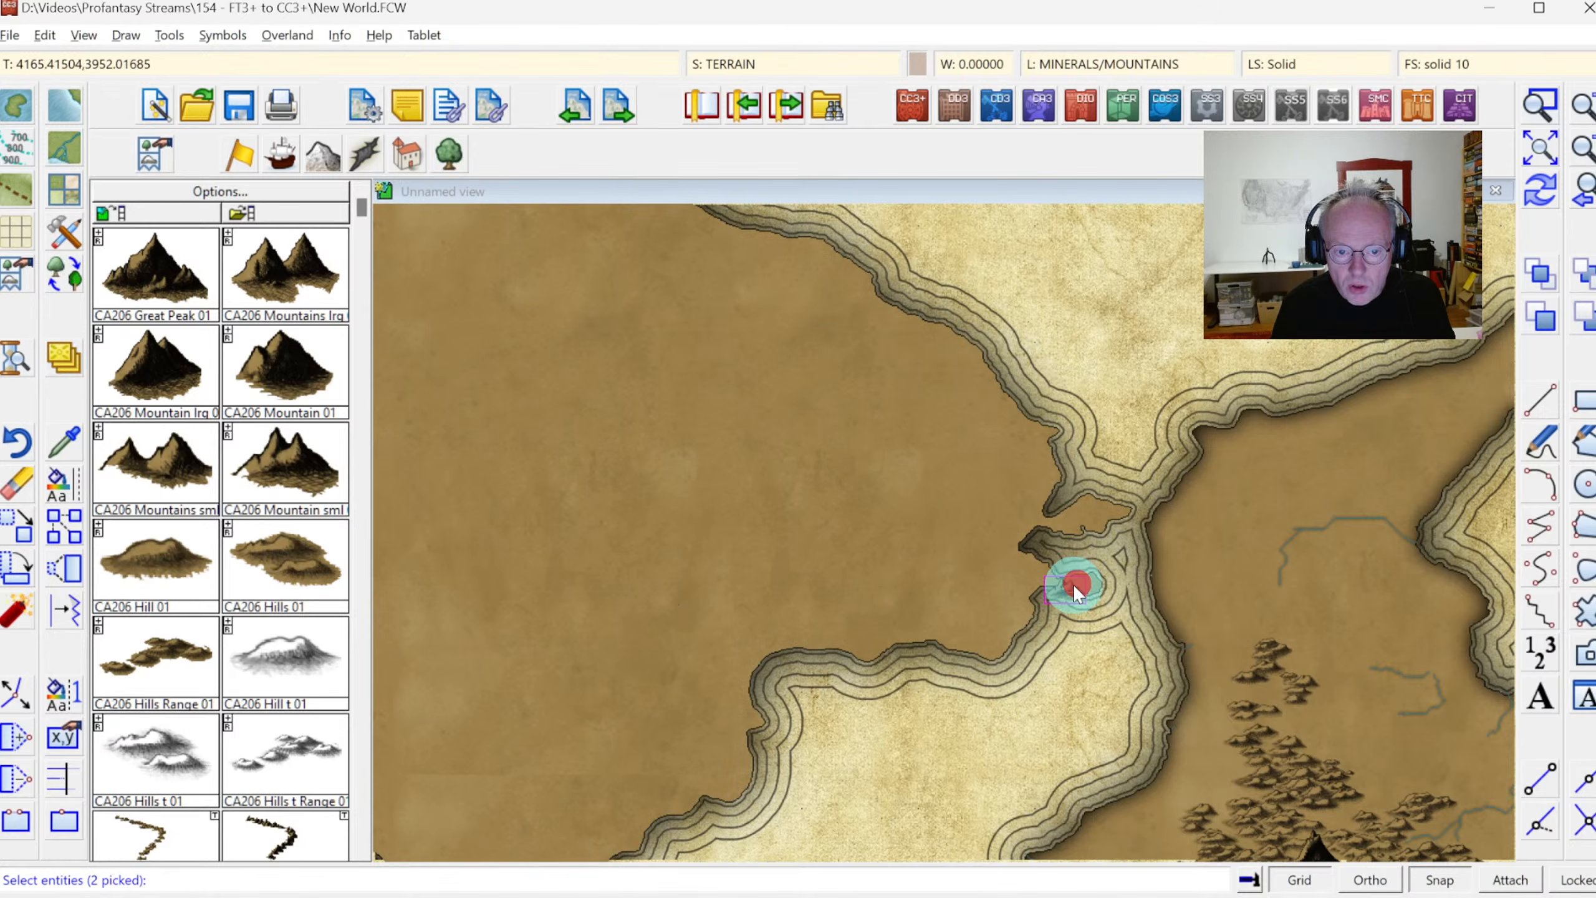
right_click(955, 429)
mouse_move(988, 491)
left_click(1087, 532)
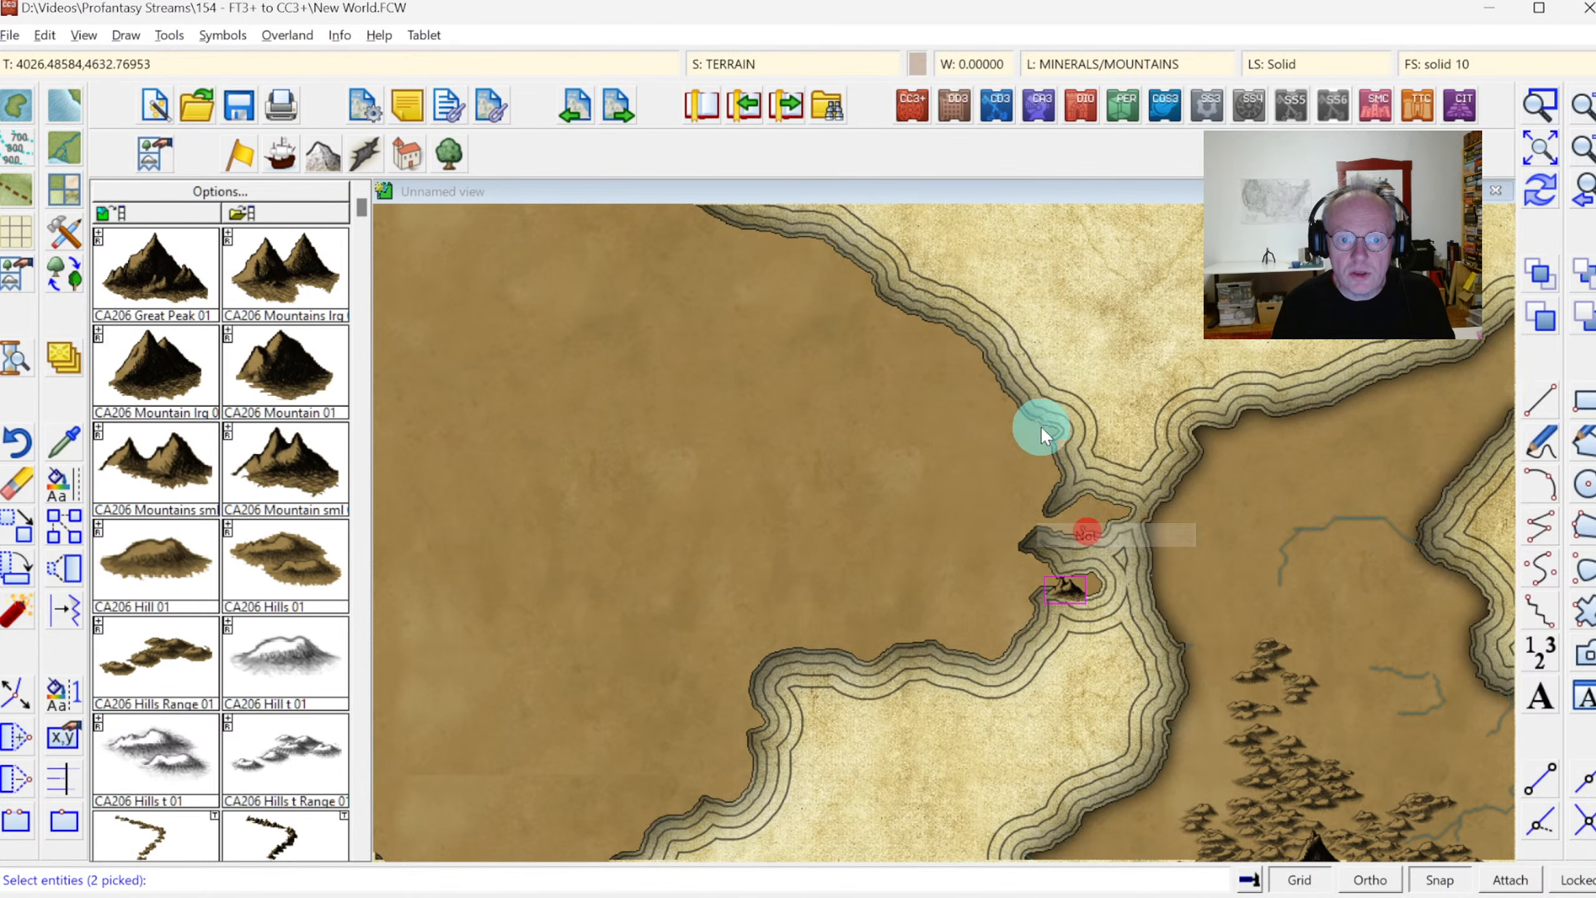
left_click(1040, 422)
right_click(1084, 373)
left_click(1090, 377)
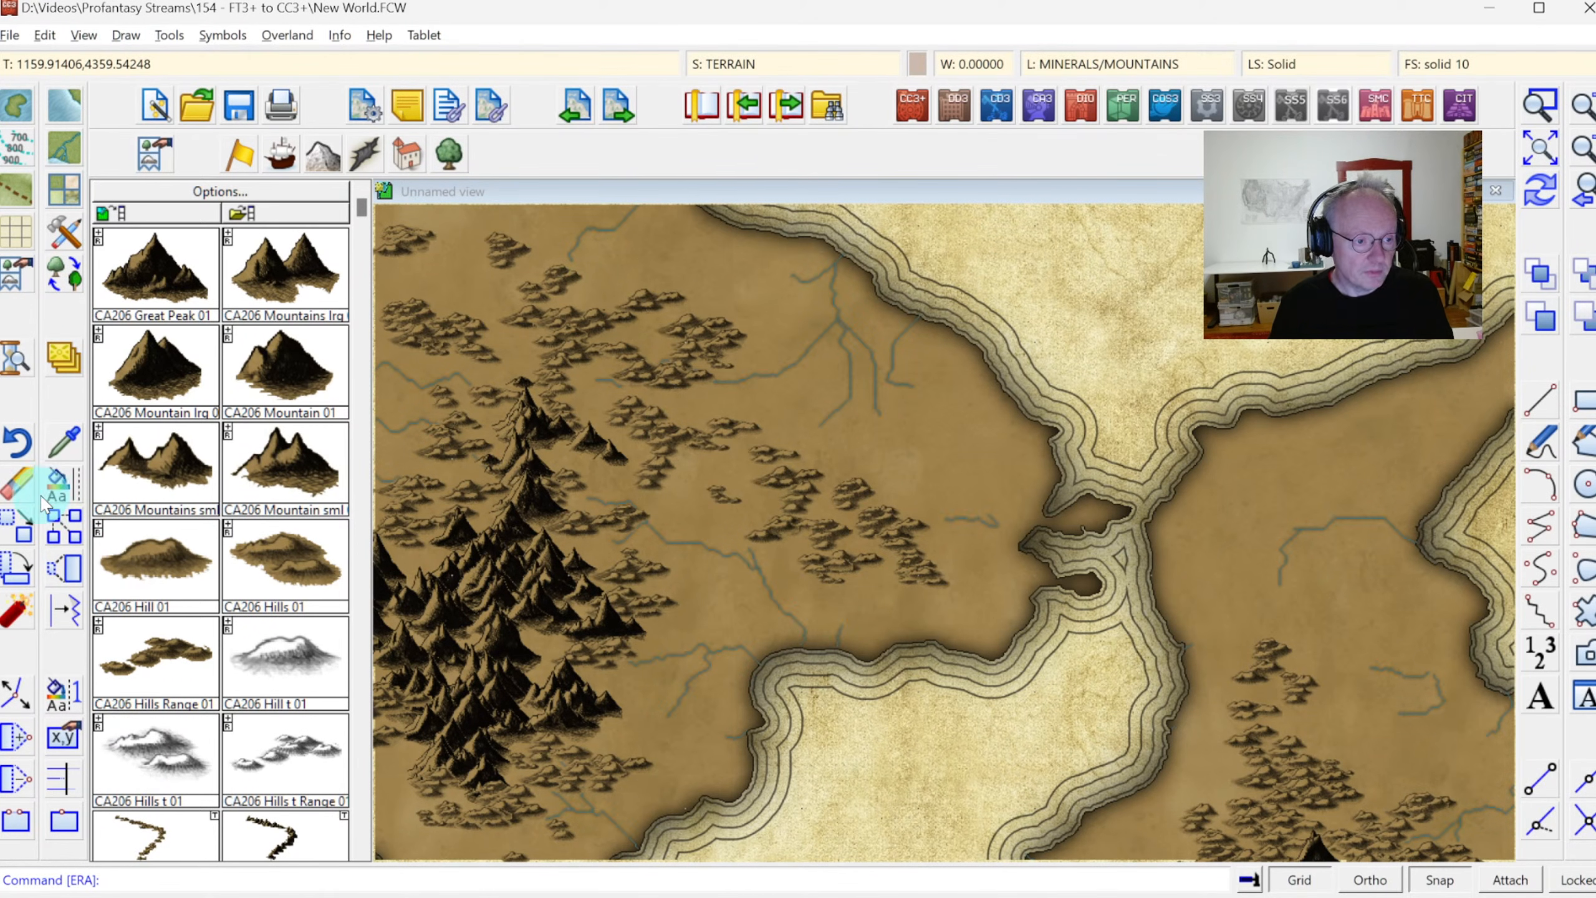
Change all rivers on the map, selected by their colour, to match the River, Default drawing tool
right_click(66, 497)
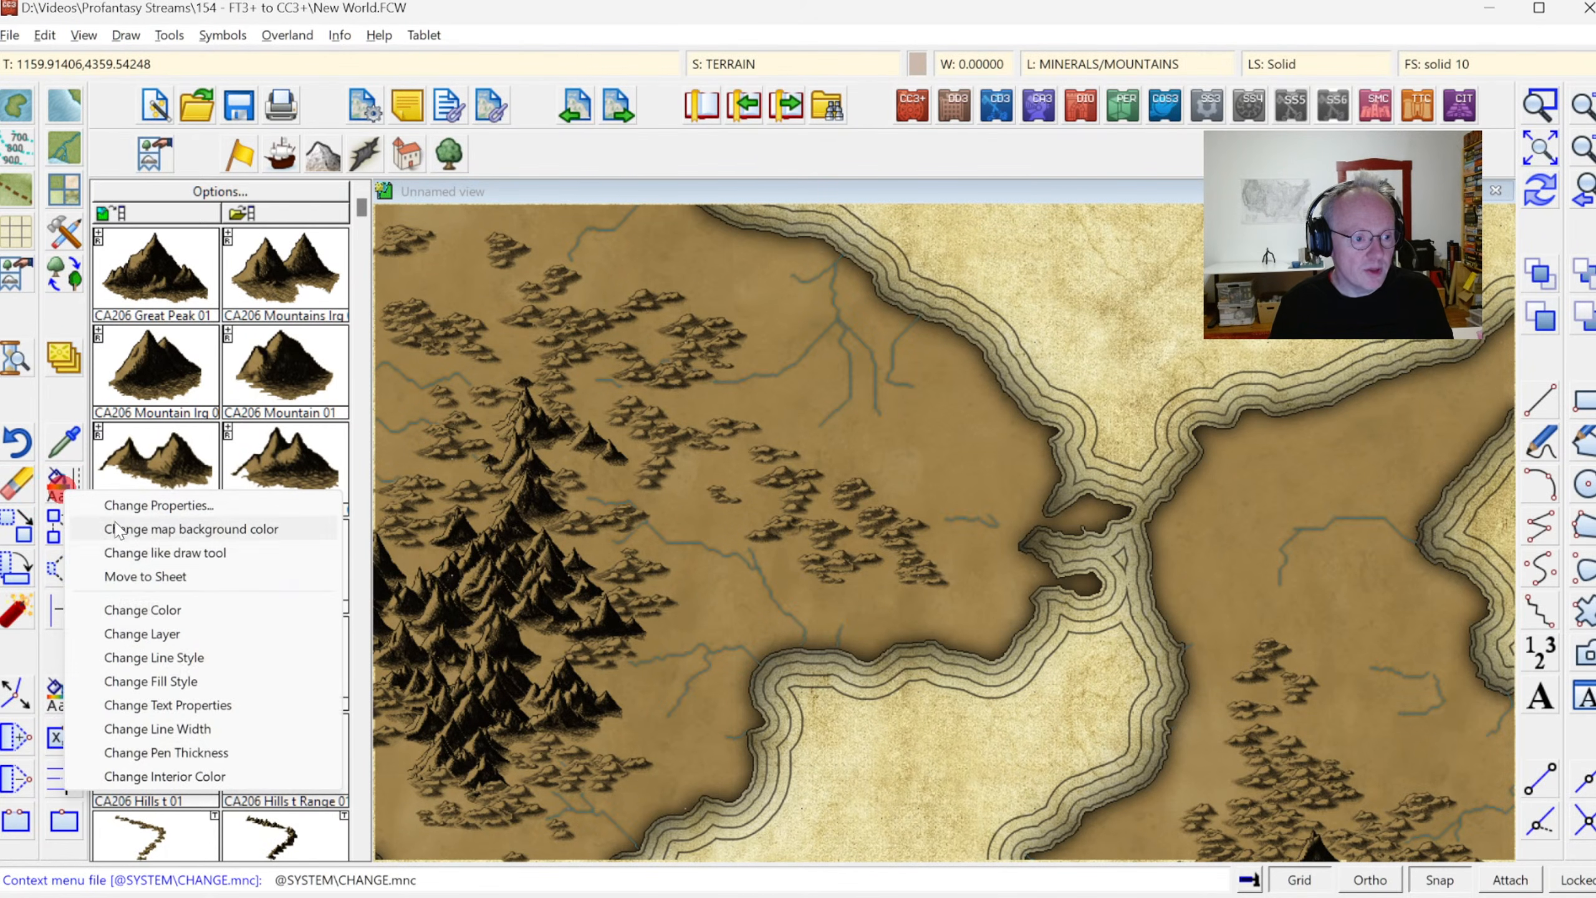
left_click(144, 553)
right_click(738, 507)
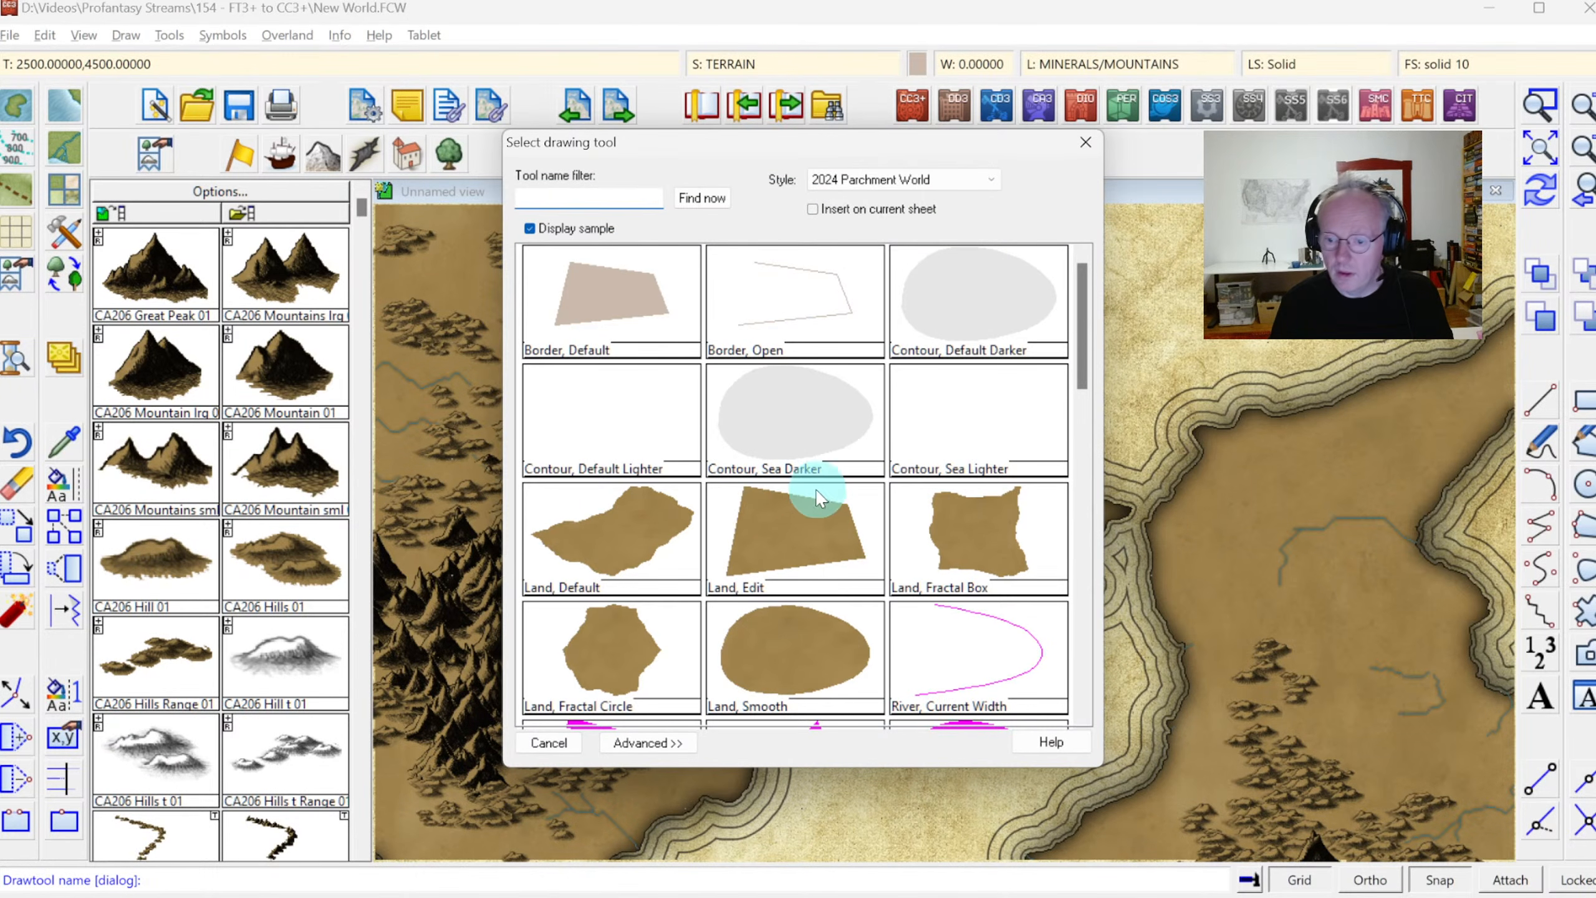
left_click_drag(1088, 318, 1089, 374)
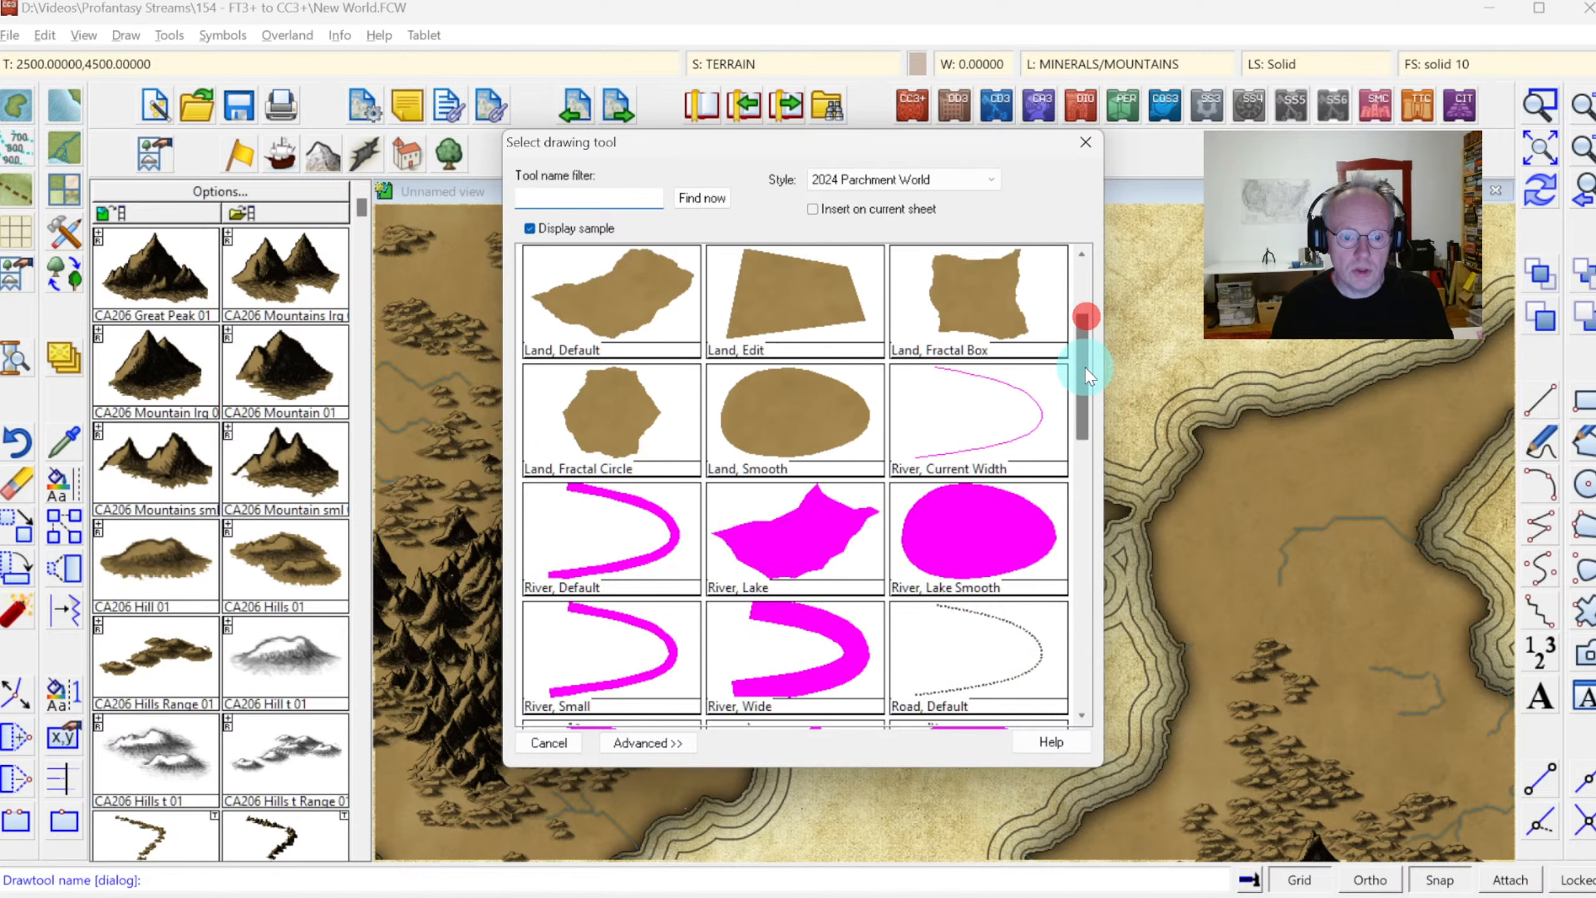
left_click(615, 554)
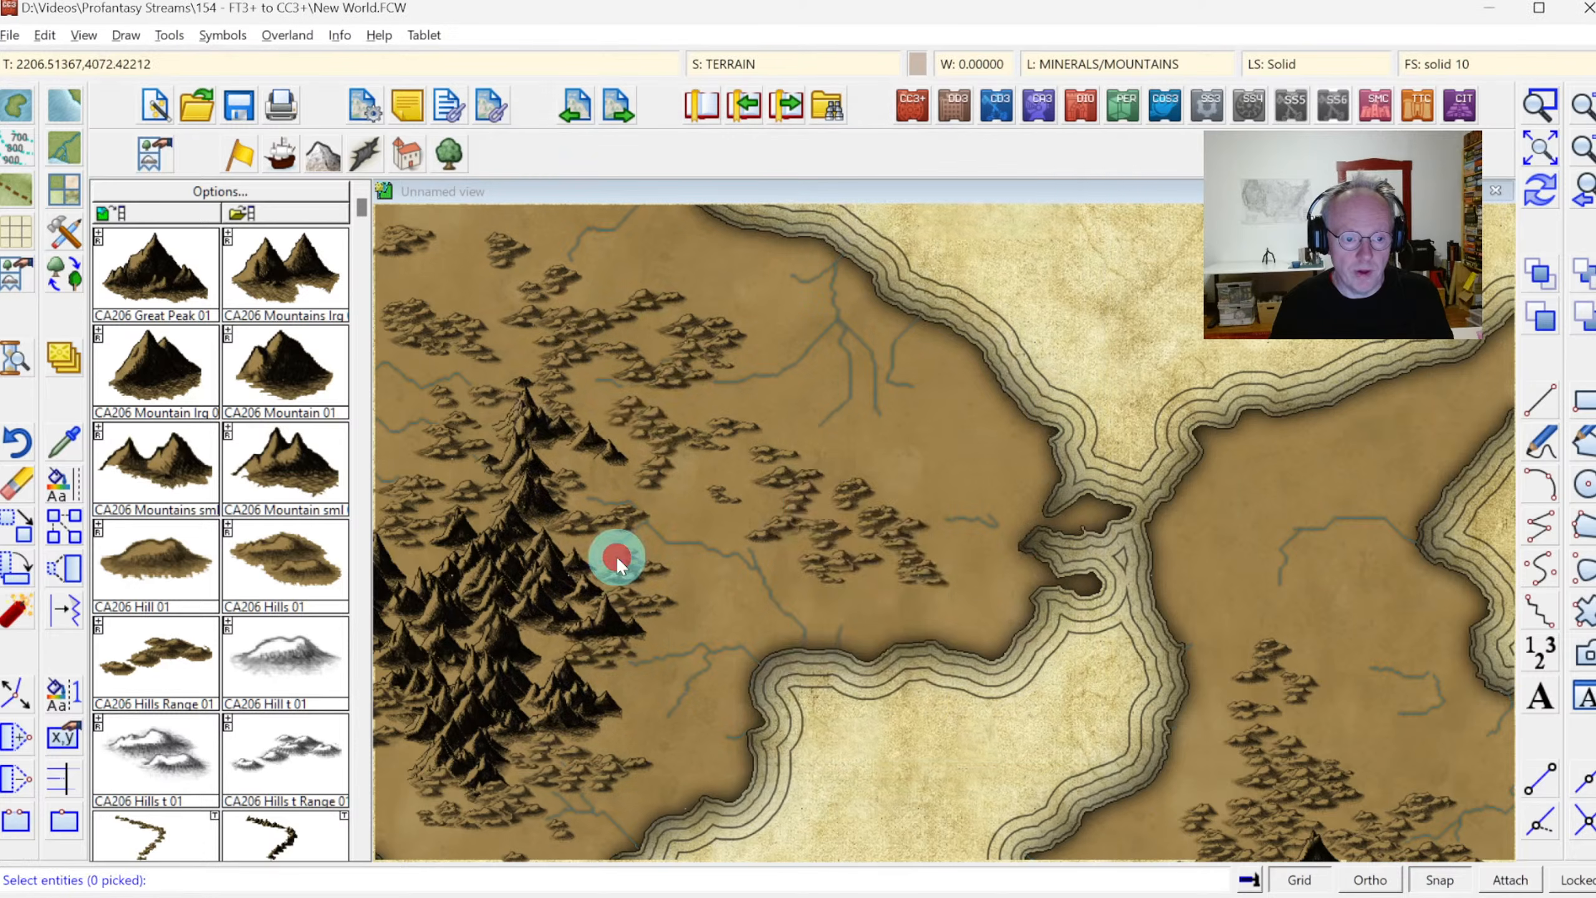
right_click(855, 481)
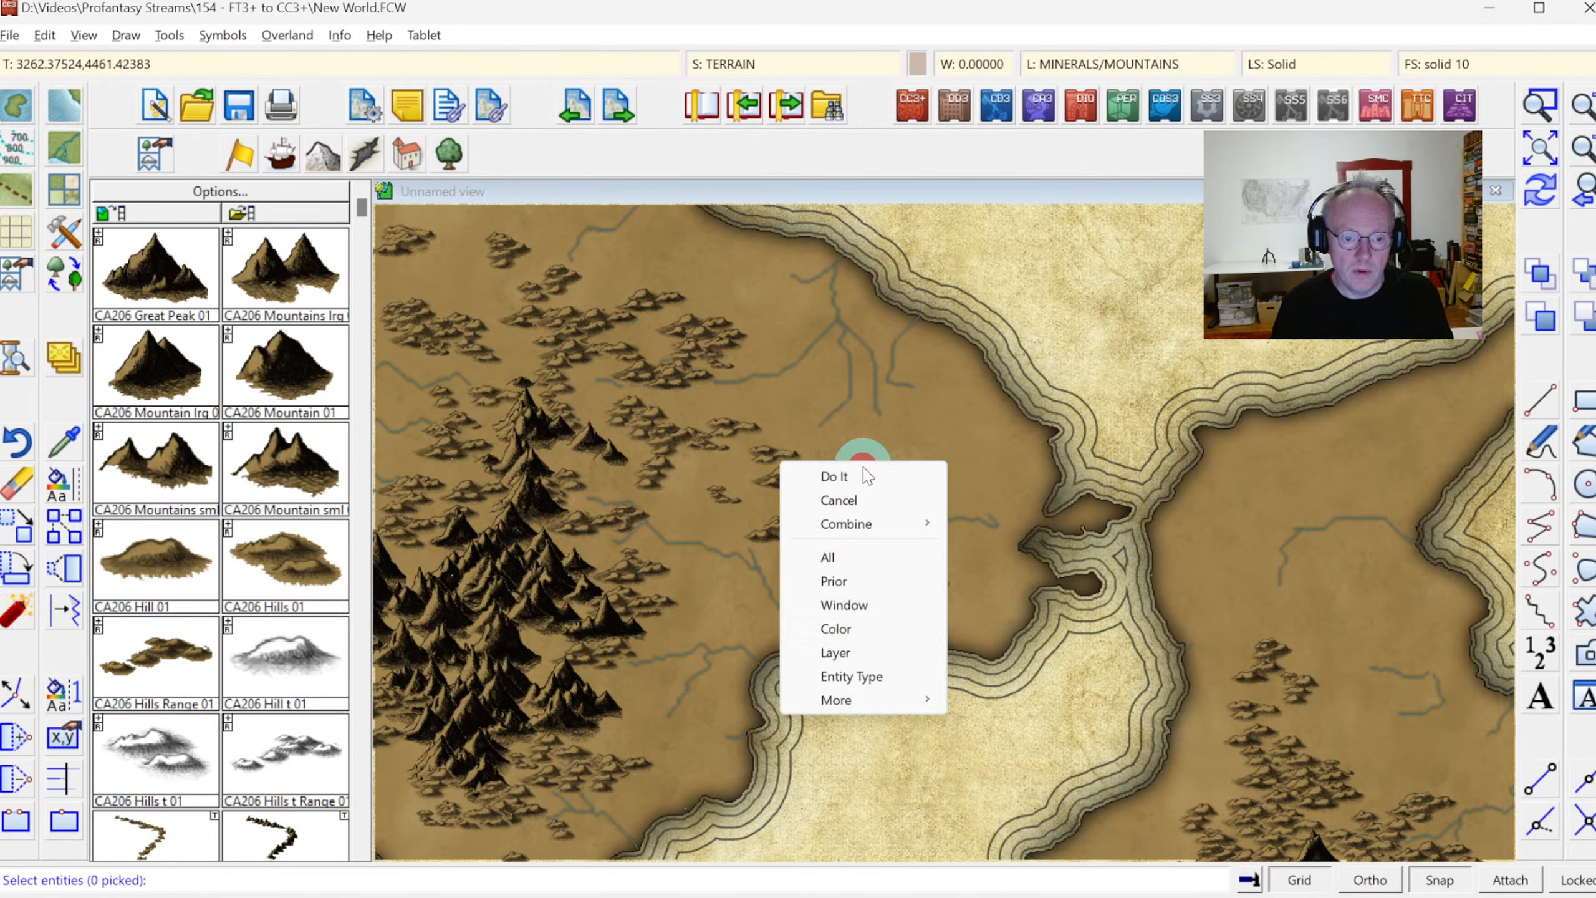
left_click(848, 632)
left_click(857, 342)
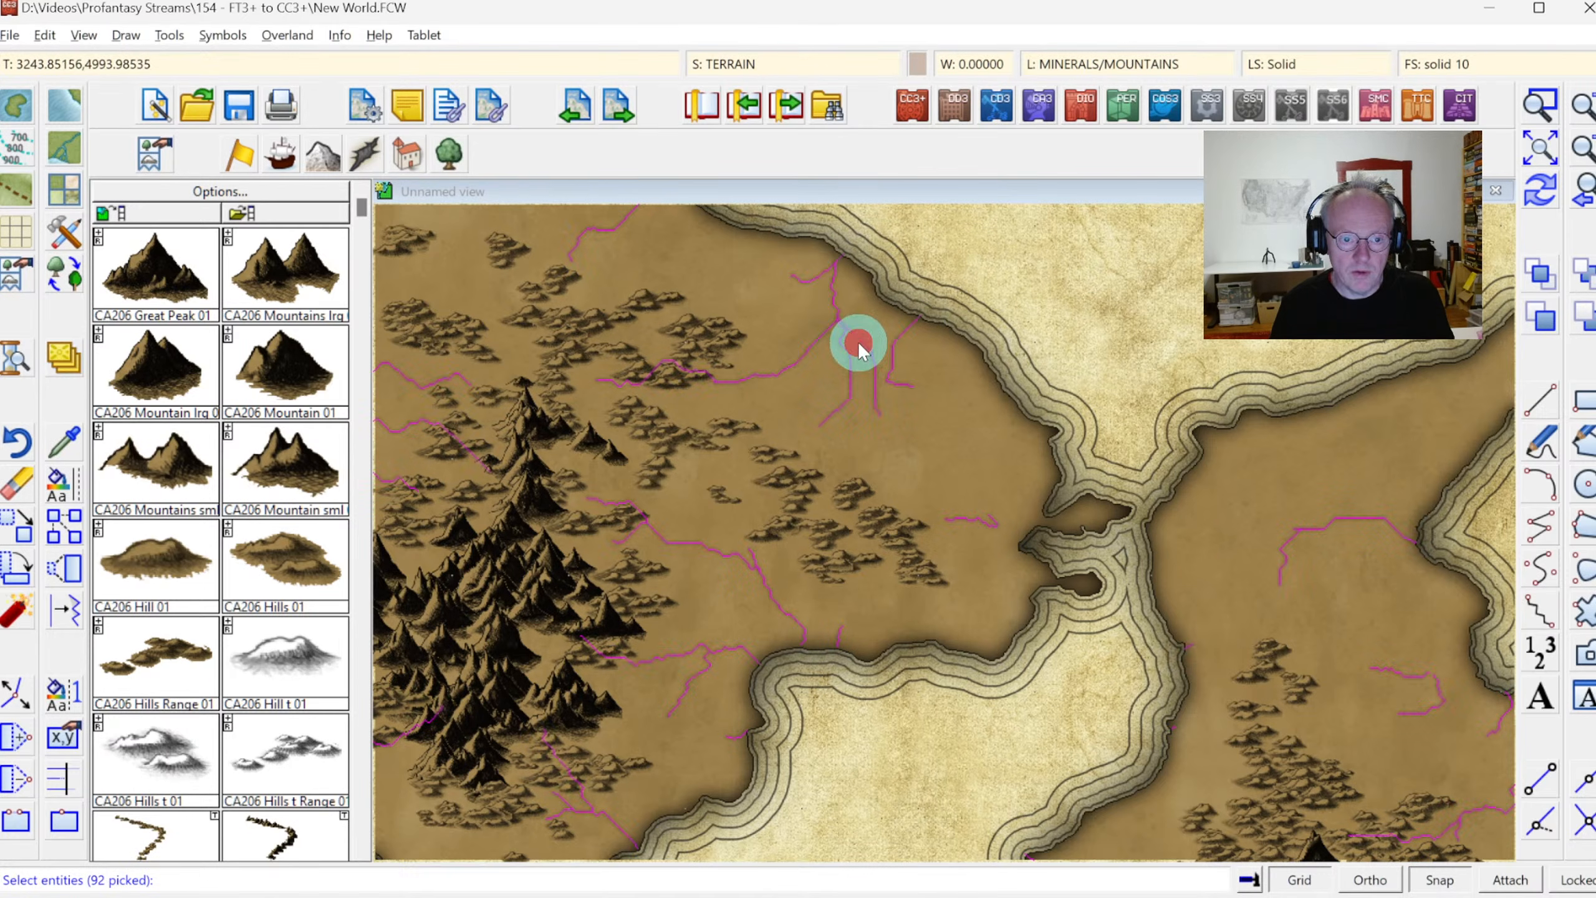
right_click(869, 422)
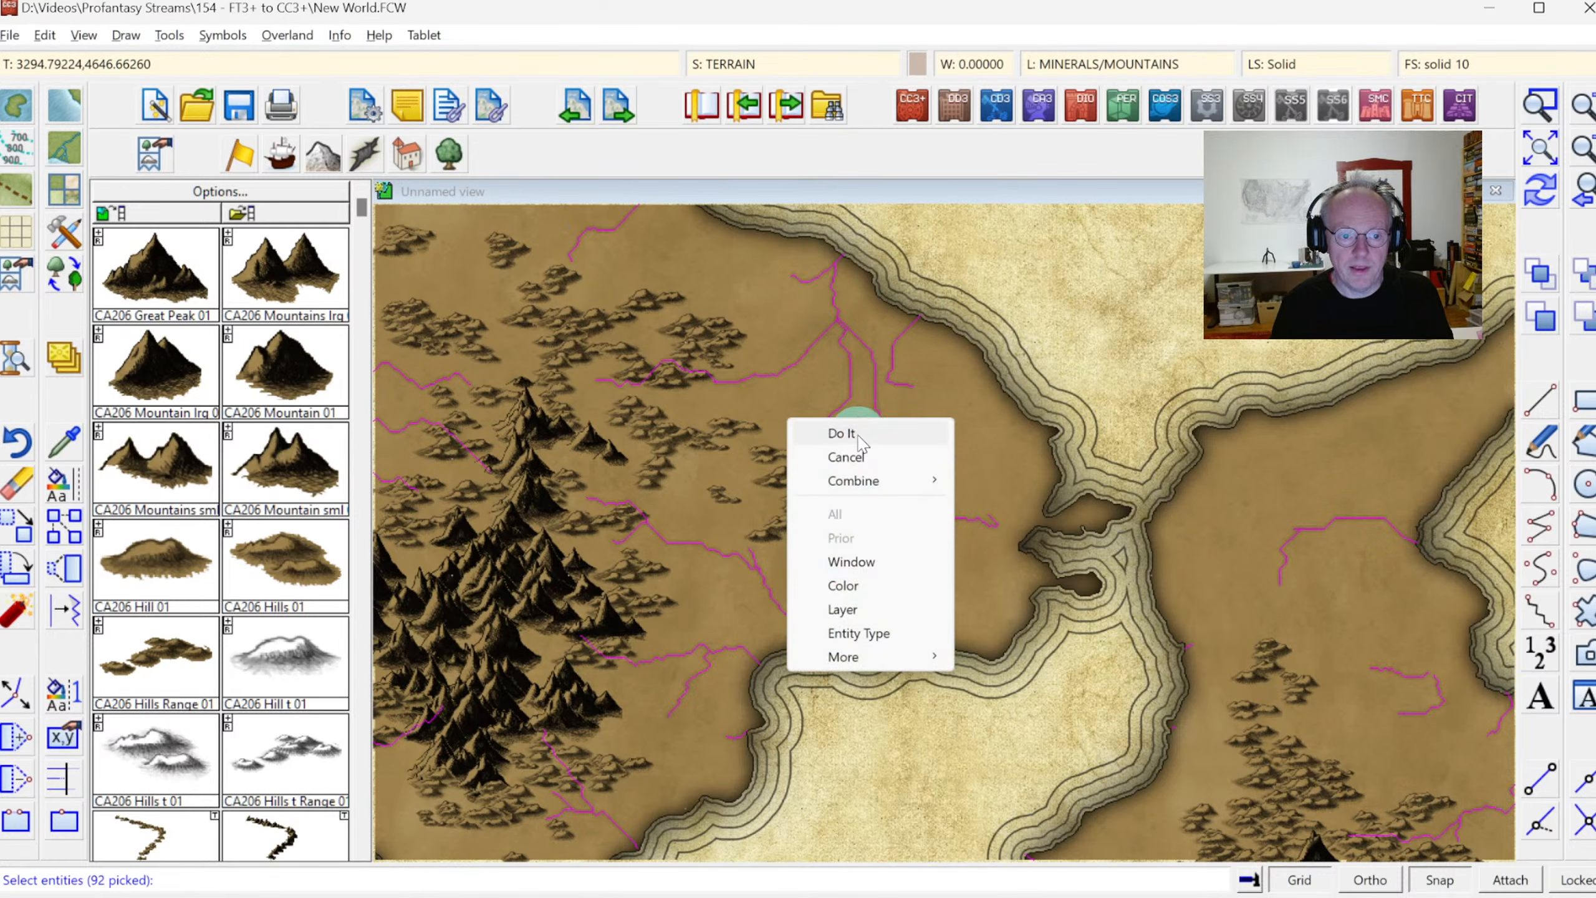
left_click(858, 434)
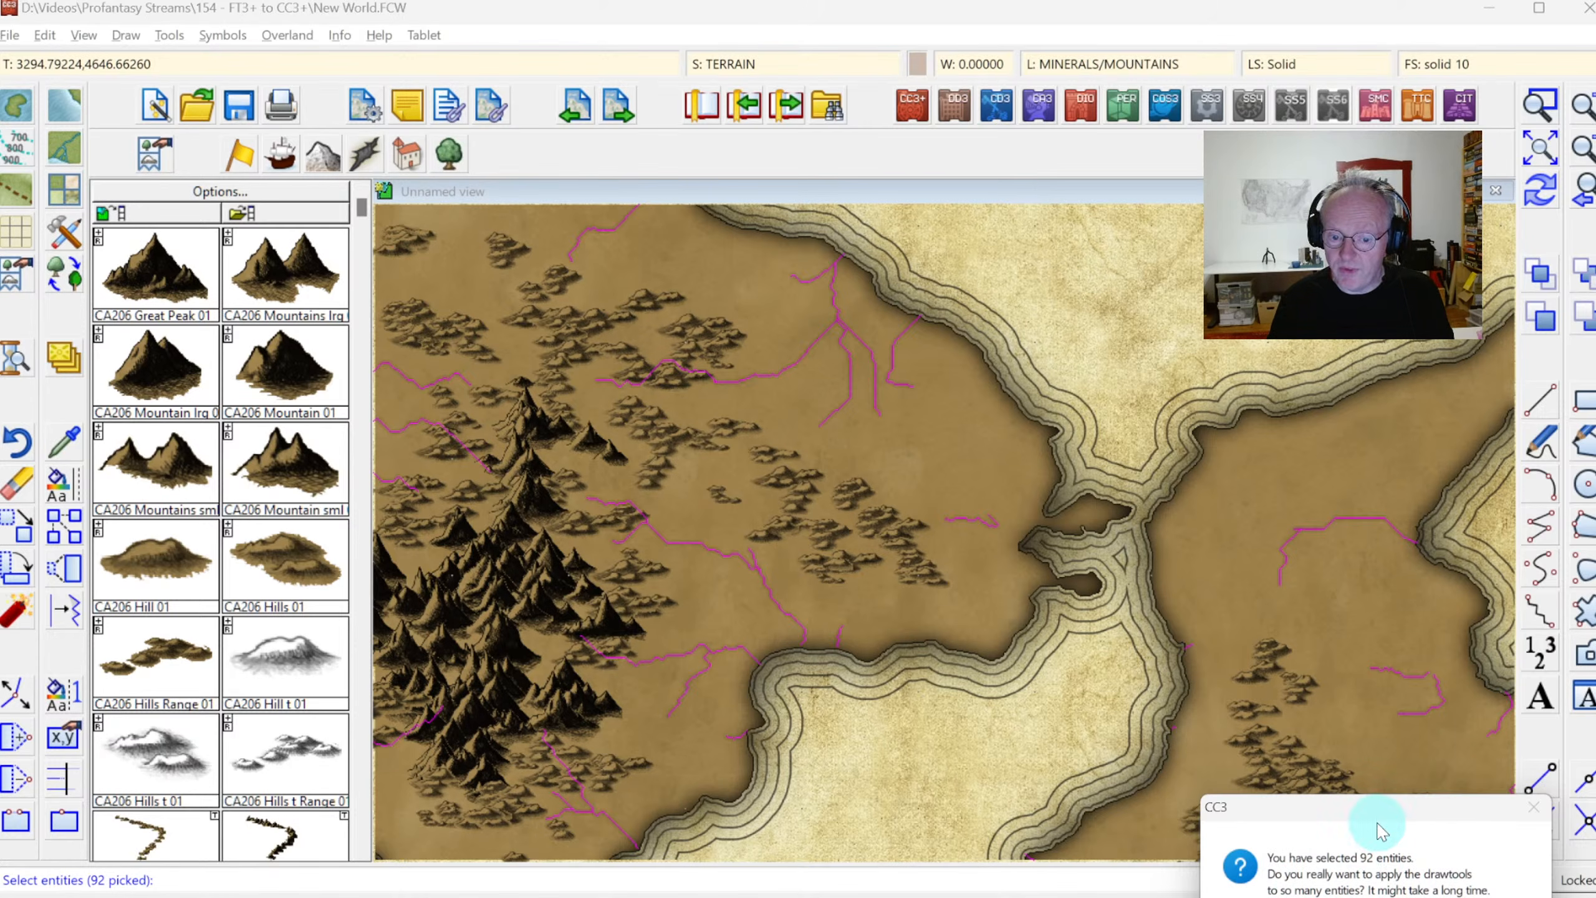
left_click_drag(1389, 814, 1017, 463)
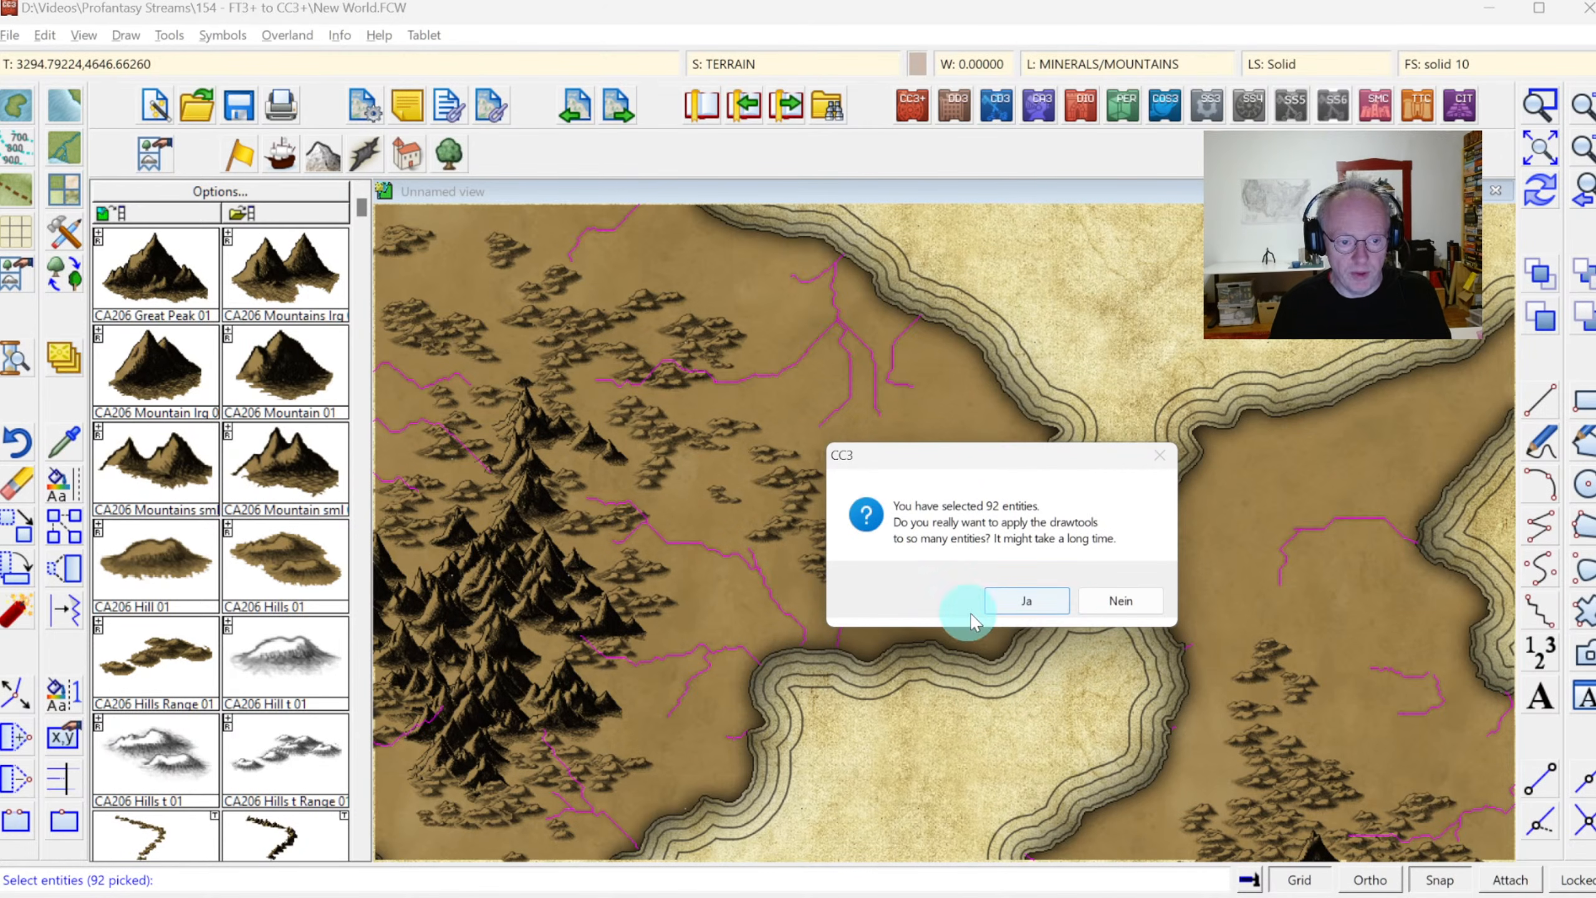
left_click(1019, 607)
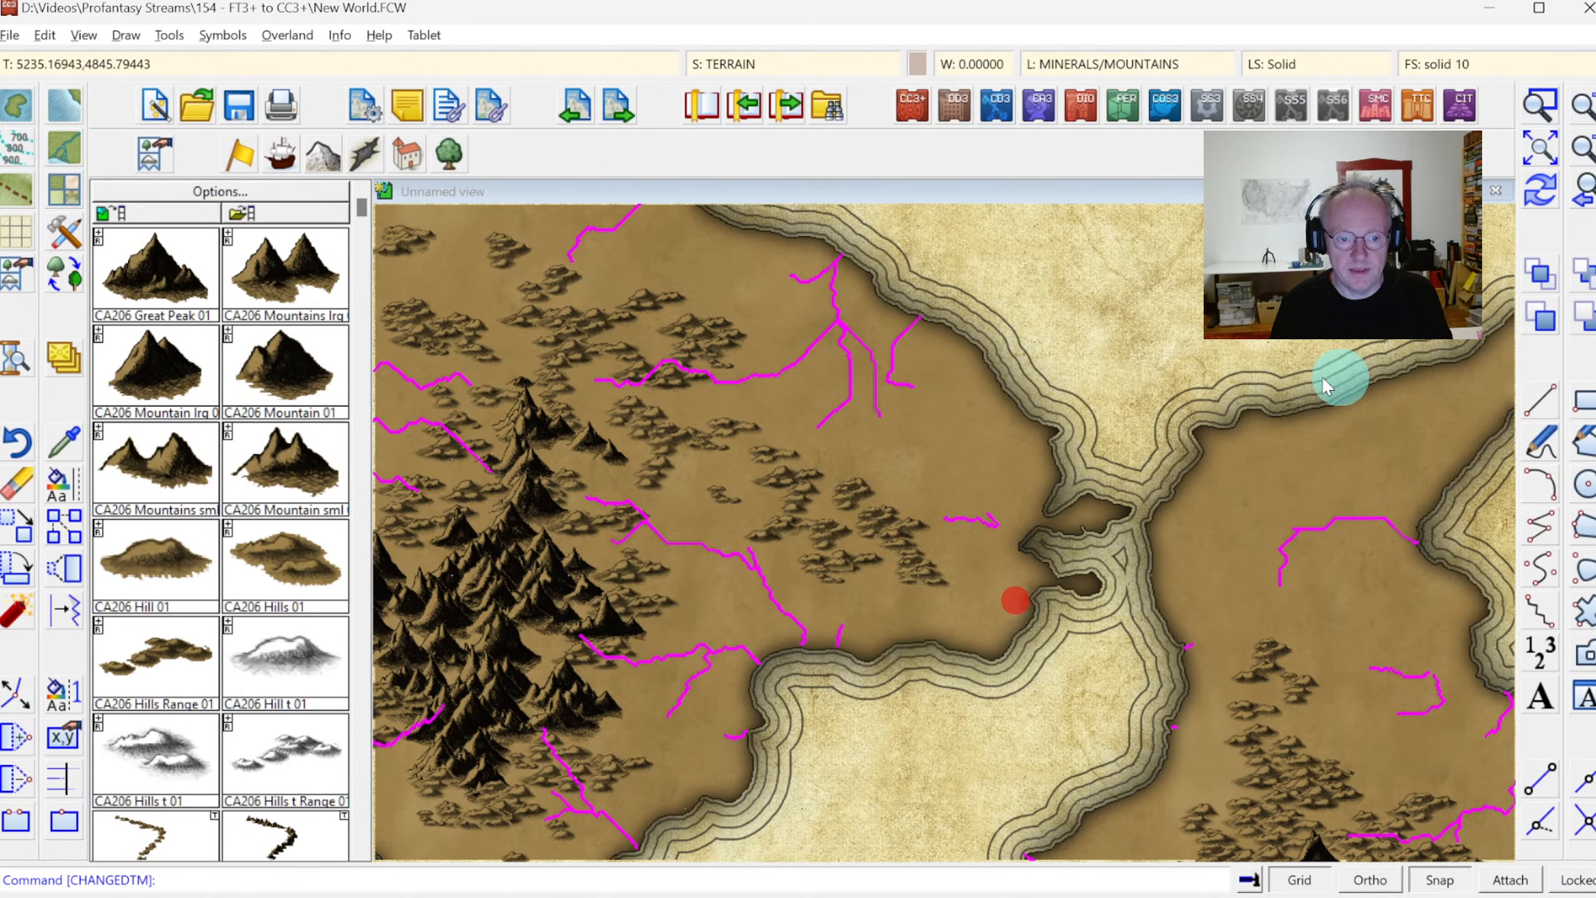
Redraw the whole map and examine the rivers near the northeastern coast of the western continent up close
left_click(1540, 191)
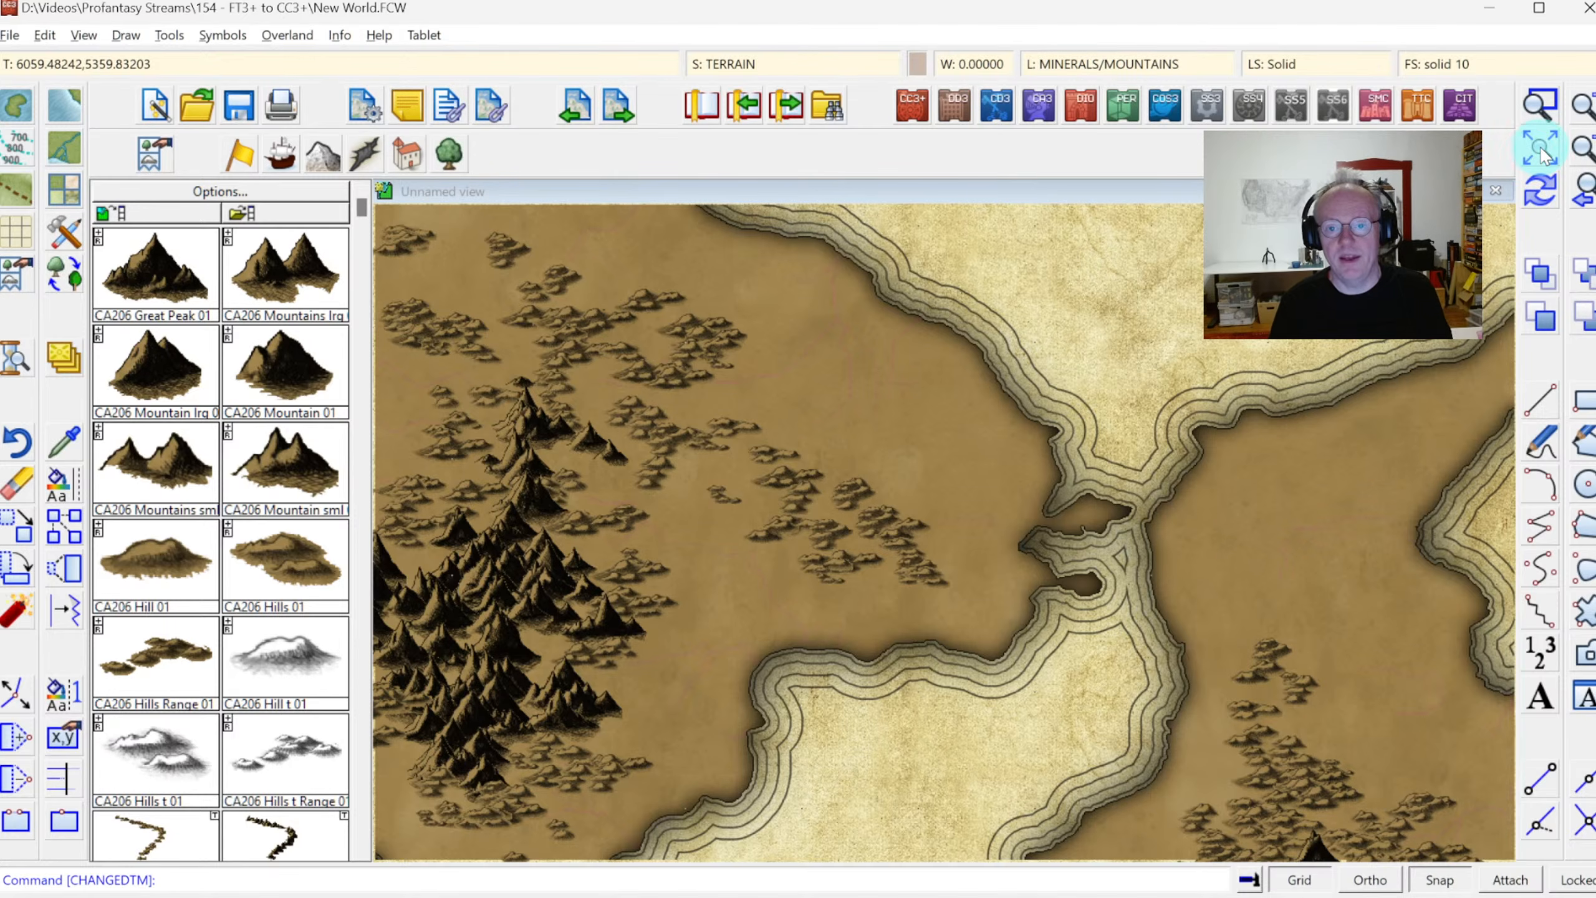
left_click(1539, 147)
left_click(1538, 106)
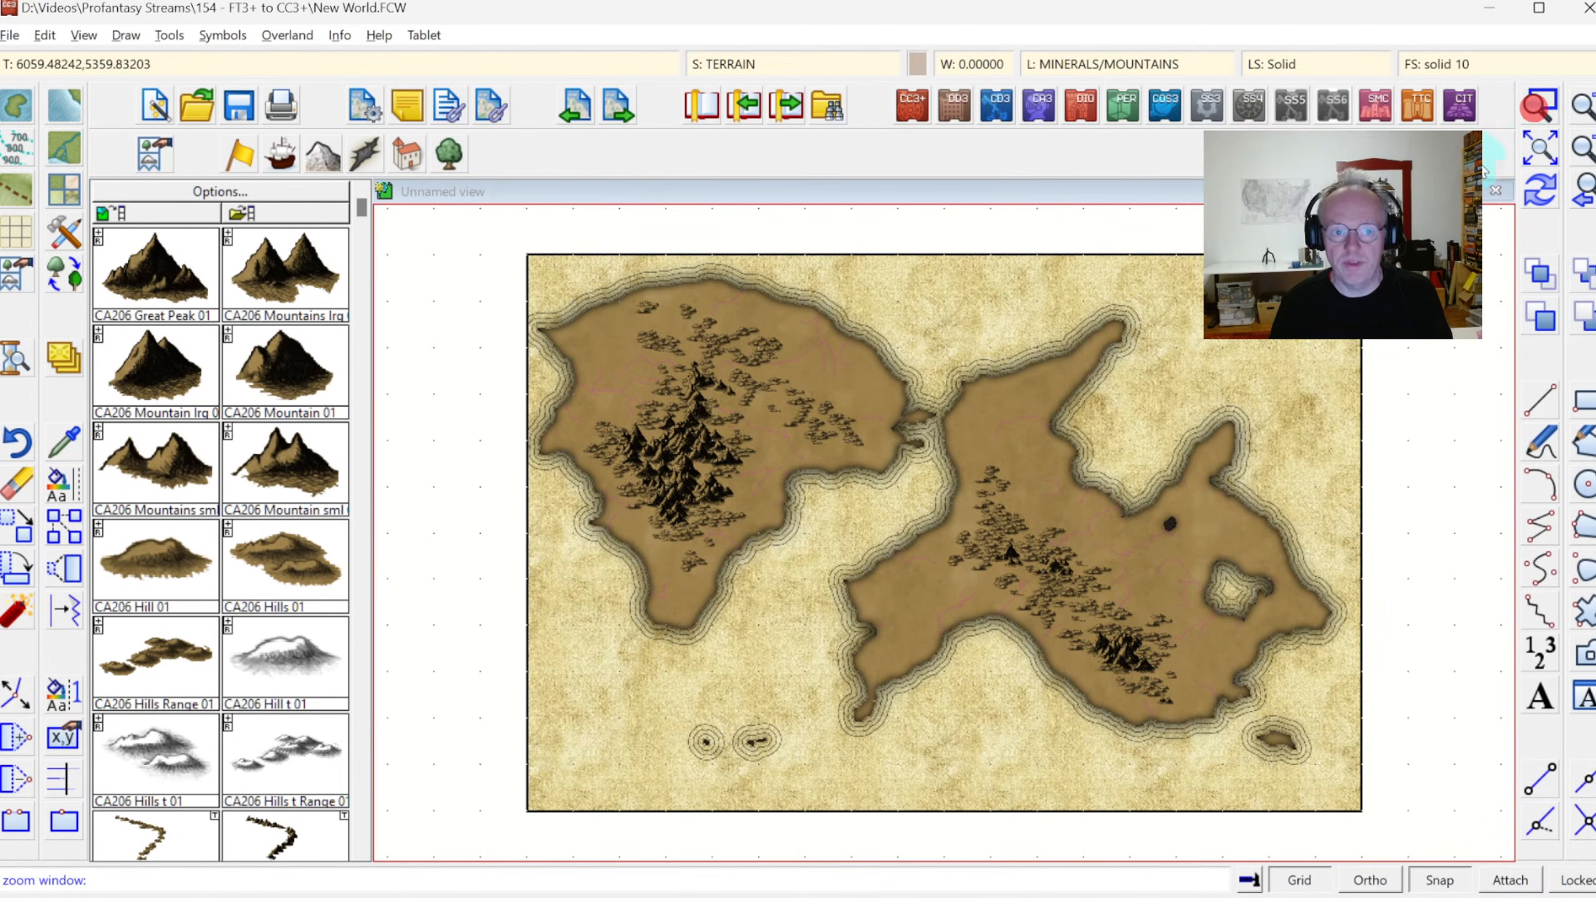
left_click(747, 305)
left_click(872, 384)
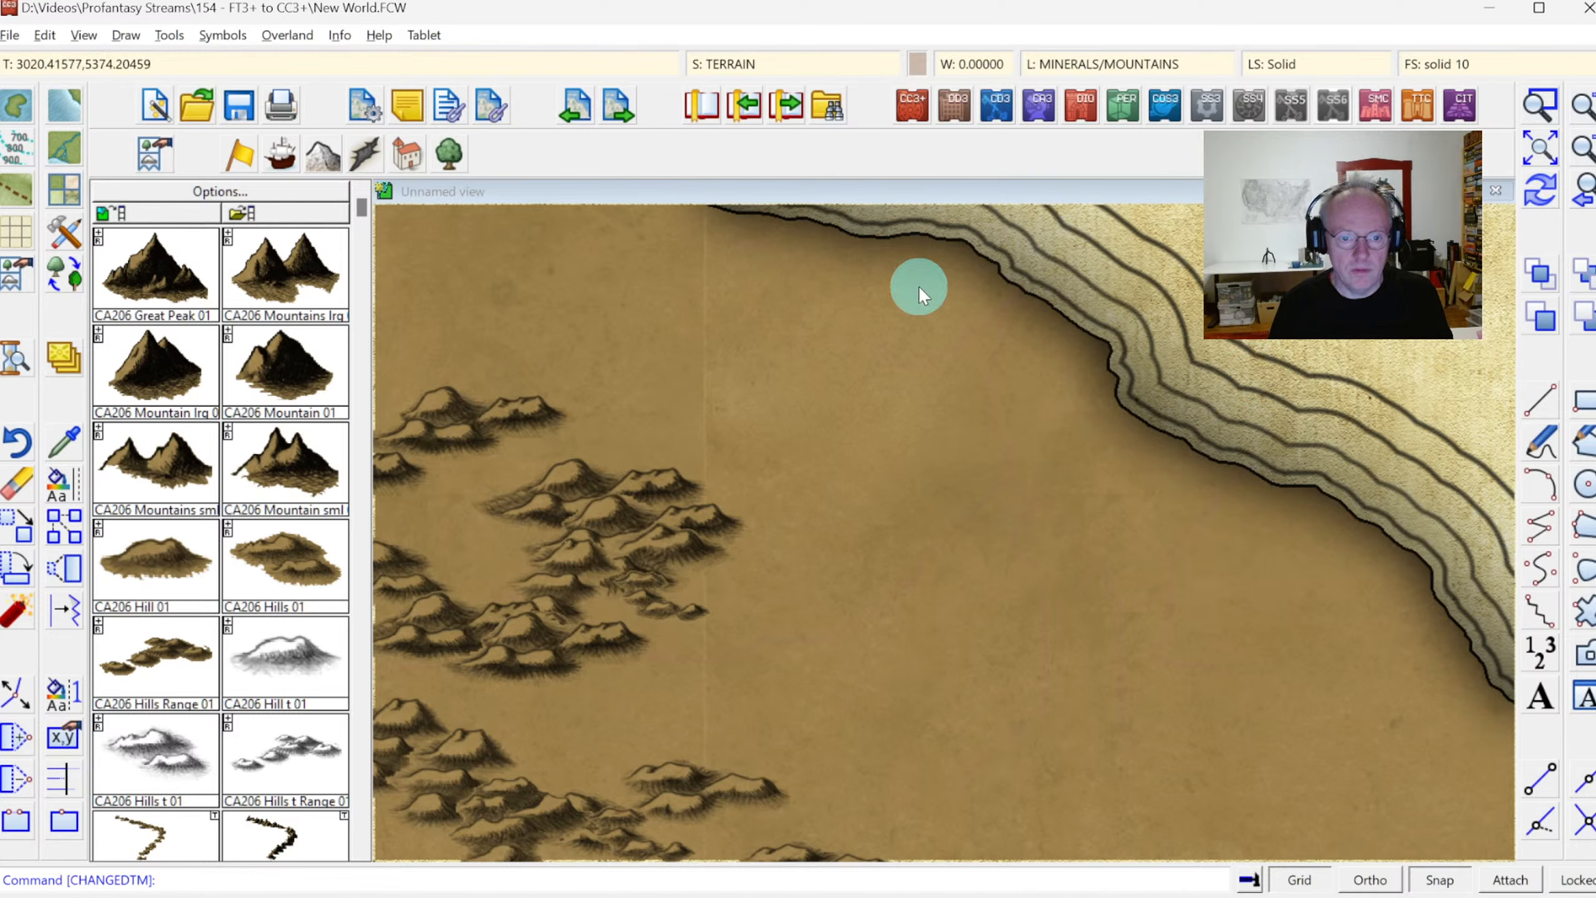
left_click(376, 35)
left_click(371, 59)
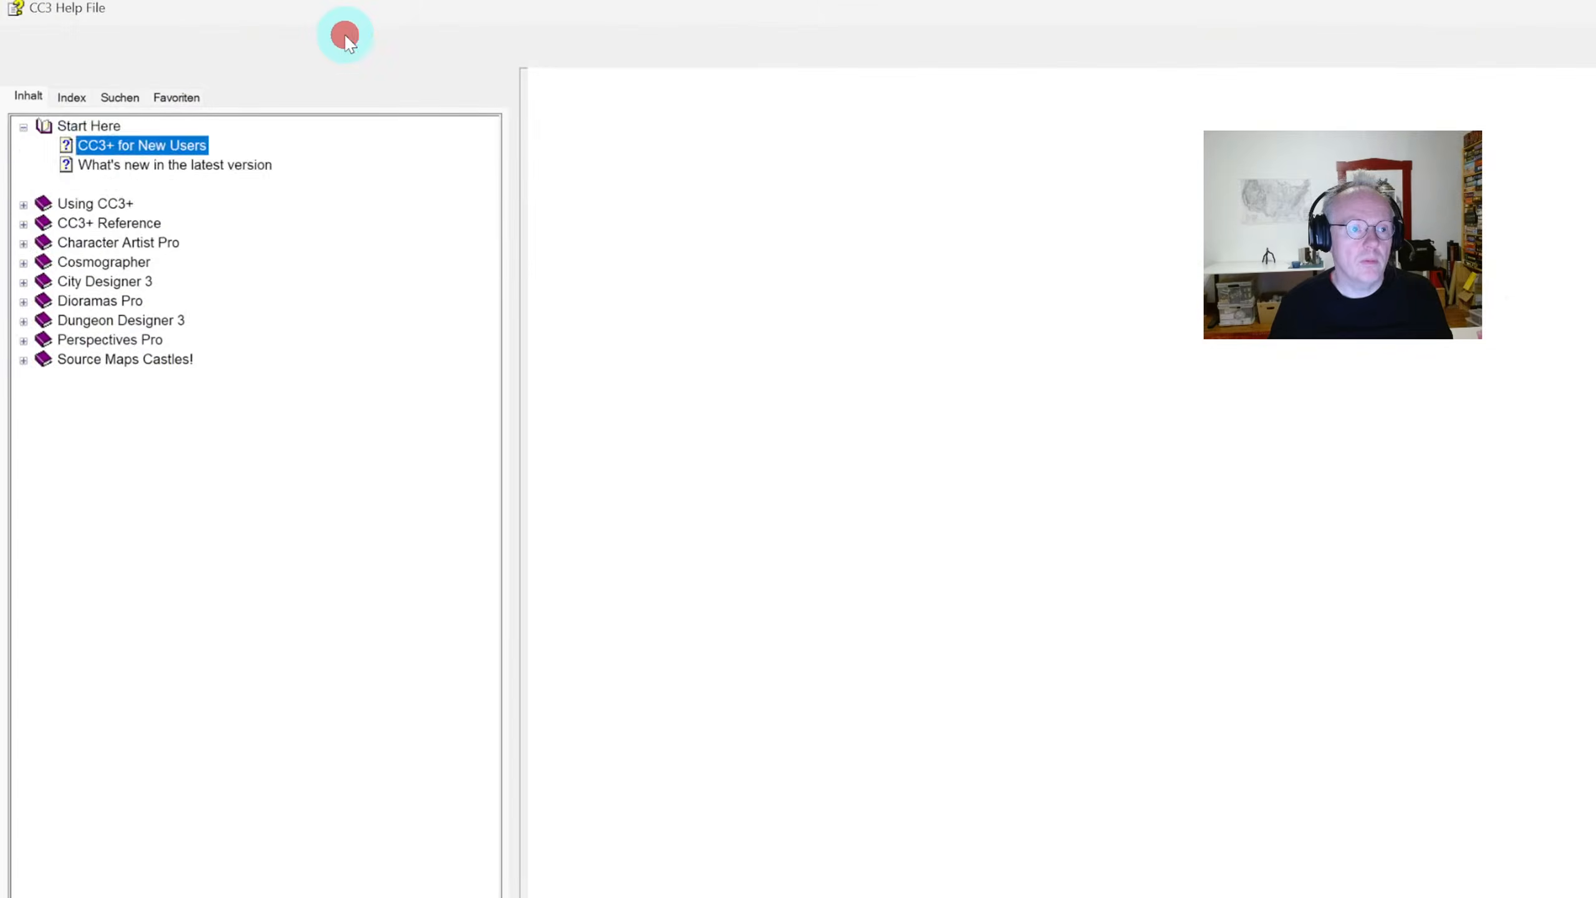
left_click(346, 38)
key("Escape")
left_click(1590, 7)
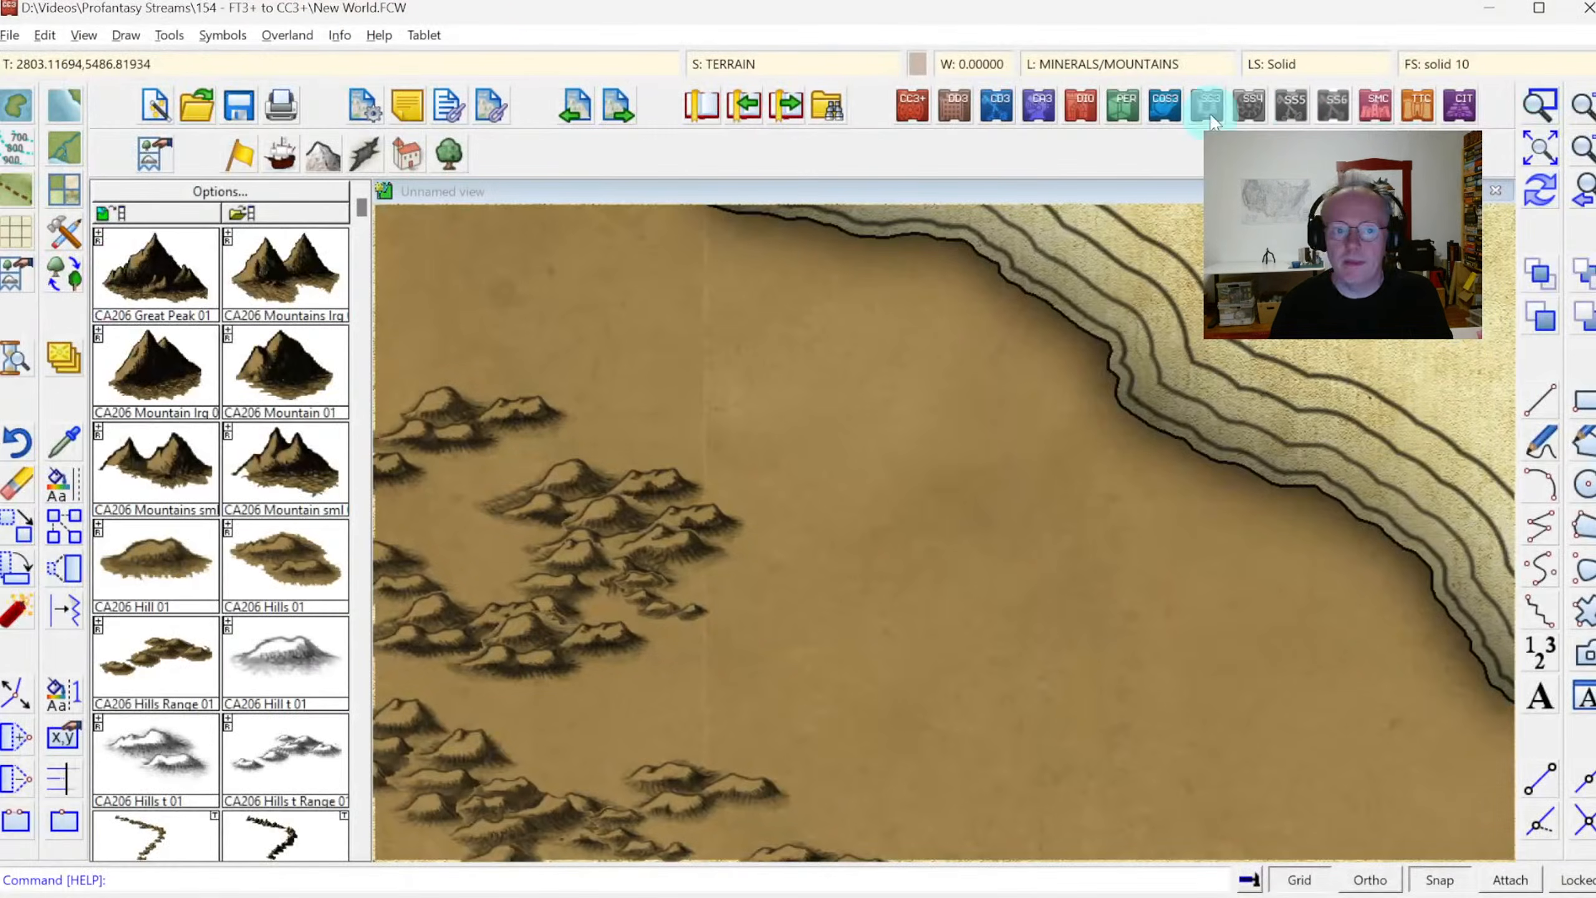
List the properties of a river inland of the western continent's northeastern coast, then redraw the view
left_click(339, 39)
left_click(364, 61)
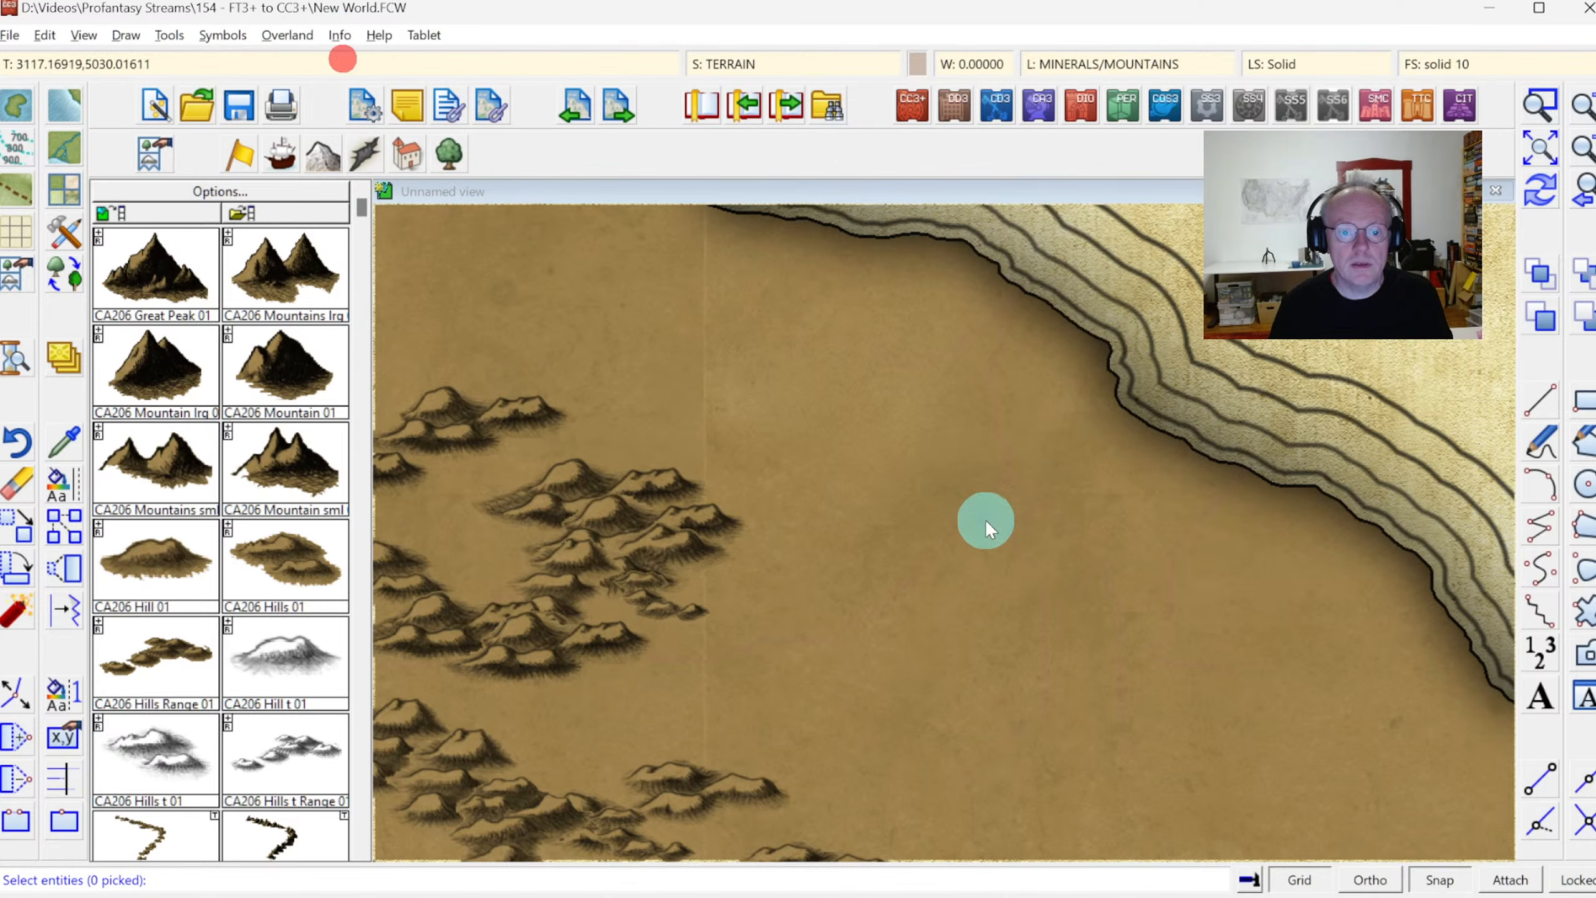
left_click(984, 515)
right_click(893, 465)
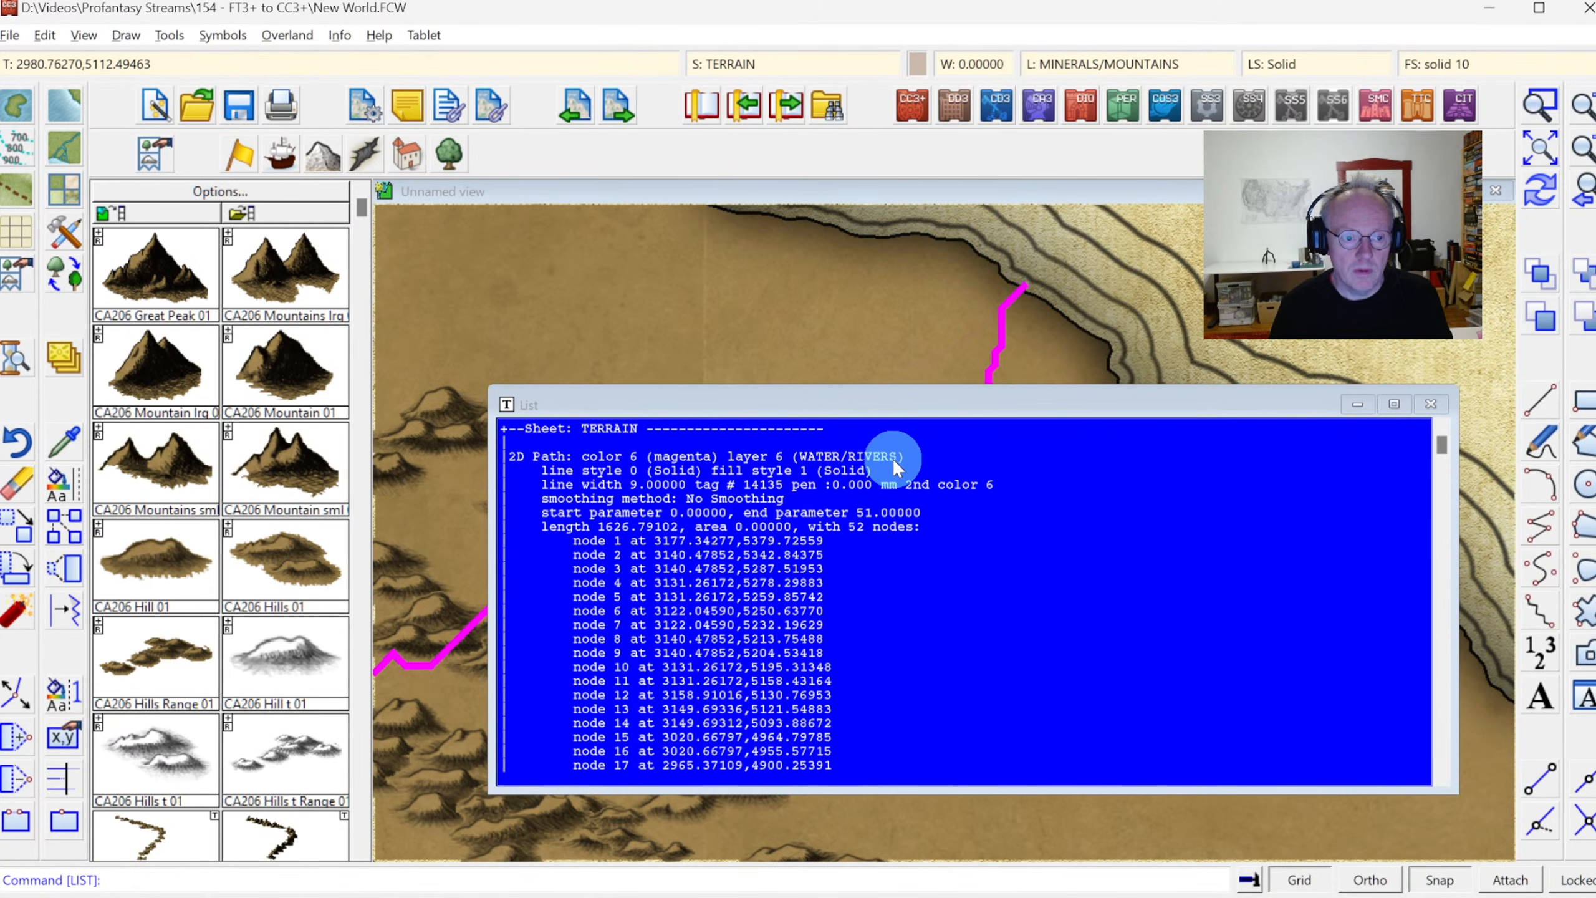
left_click(721, 467)
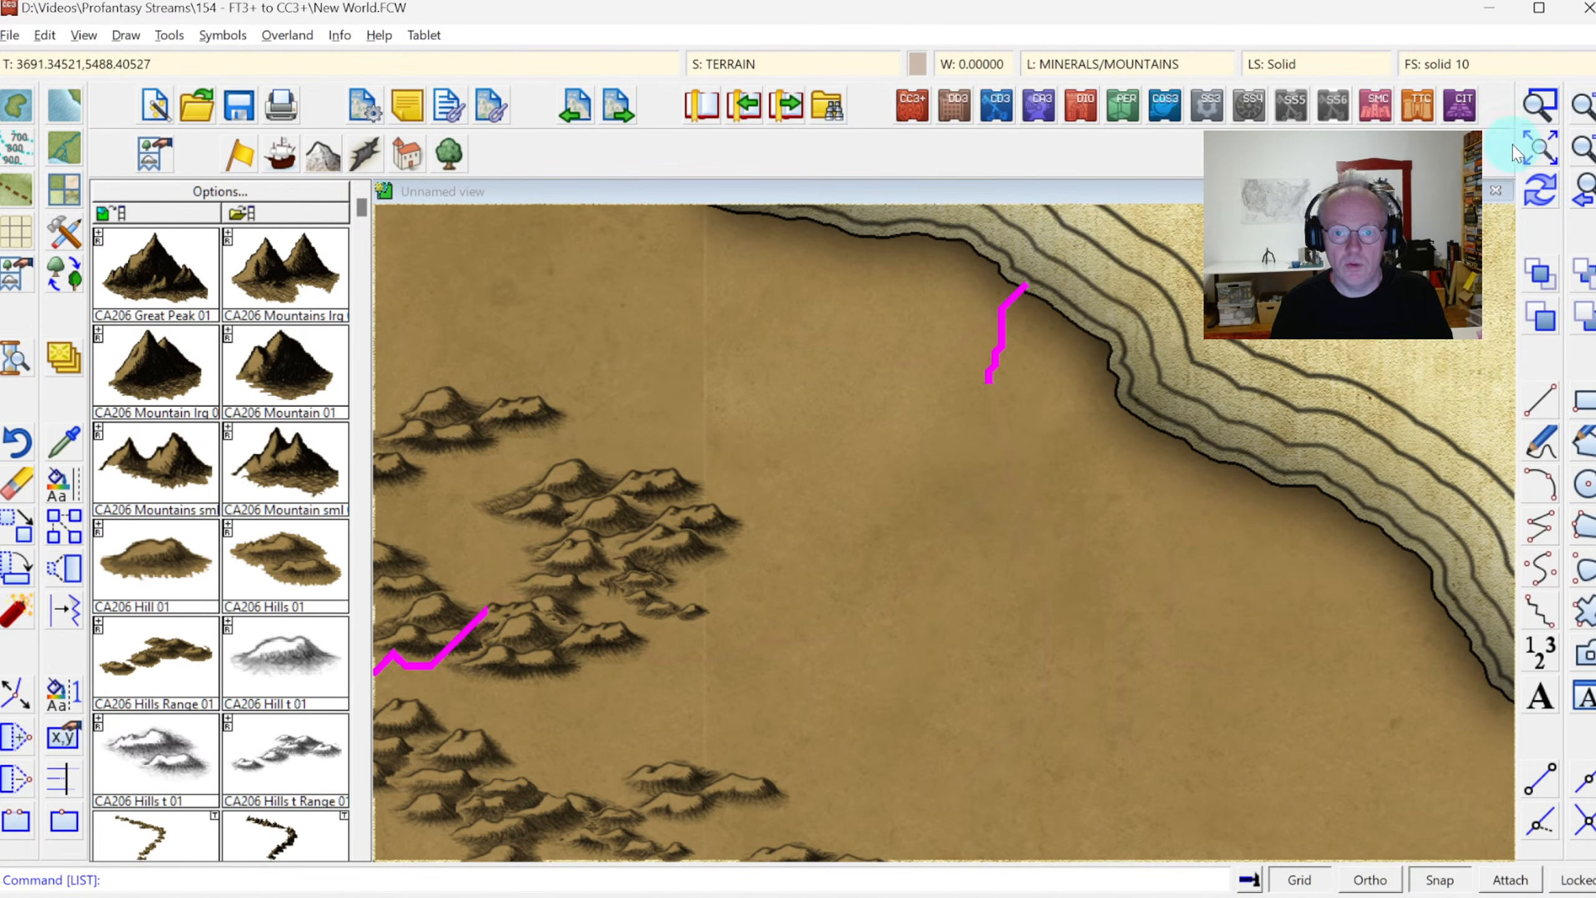
left_click(1539, 189)
Make LAND the current drawing sheet
left_click(767, 60)
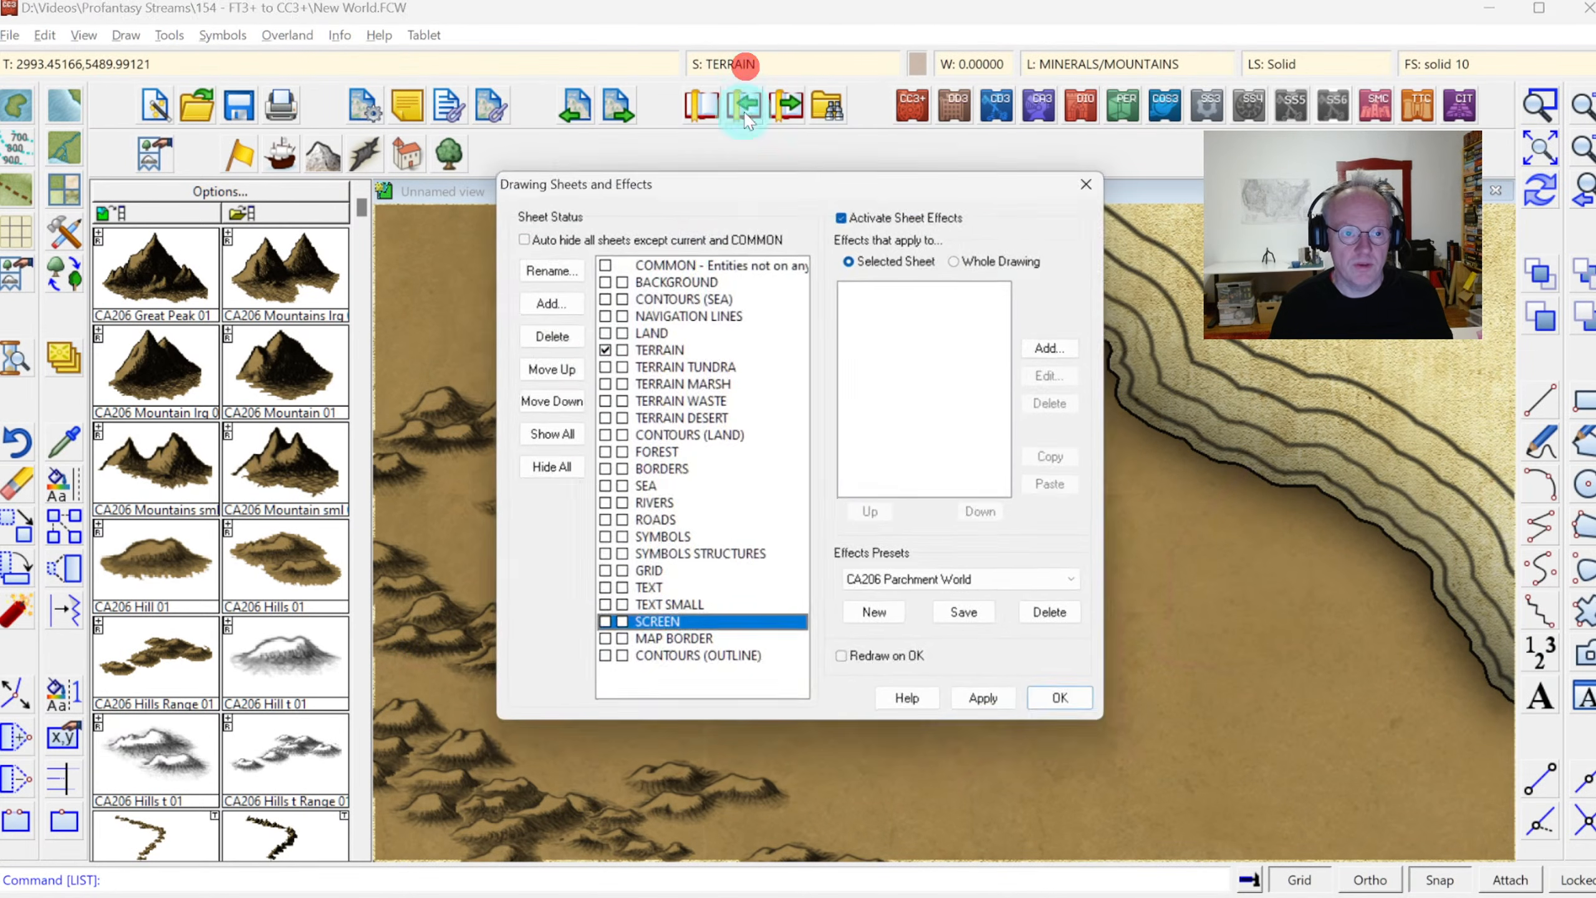
left_click(604, 333)
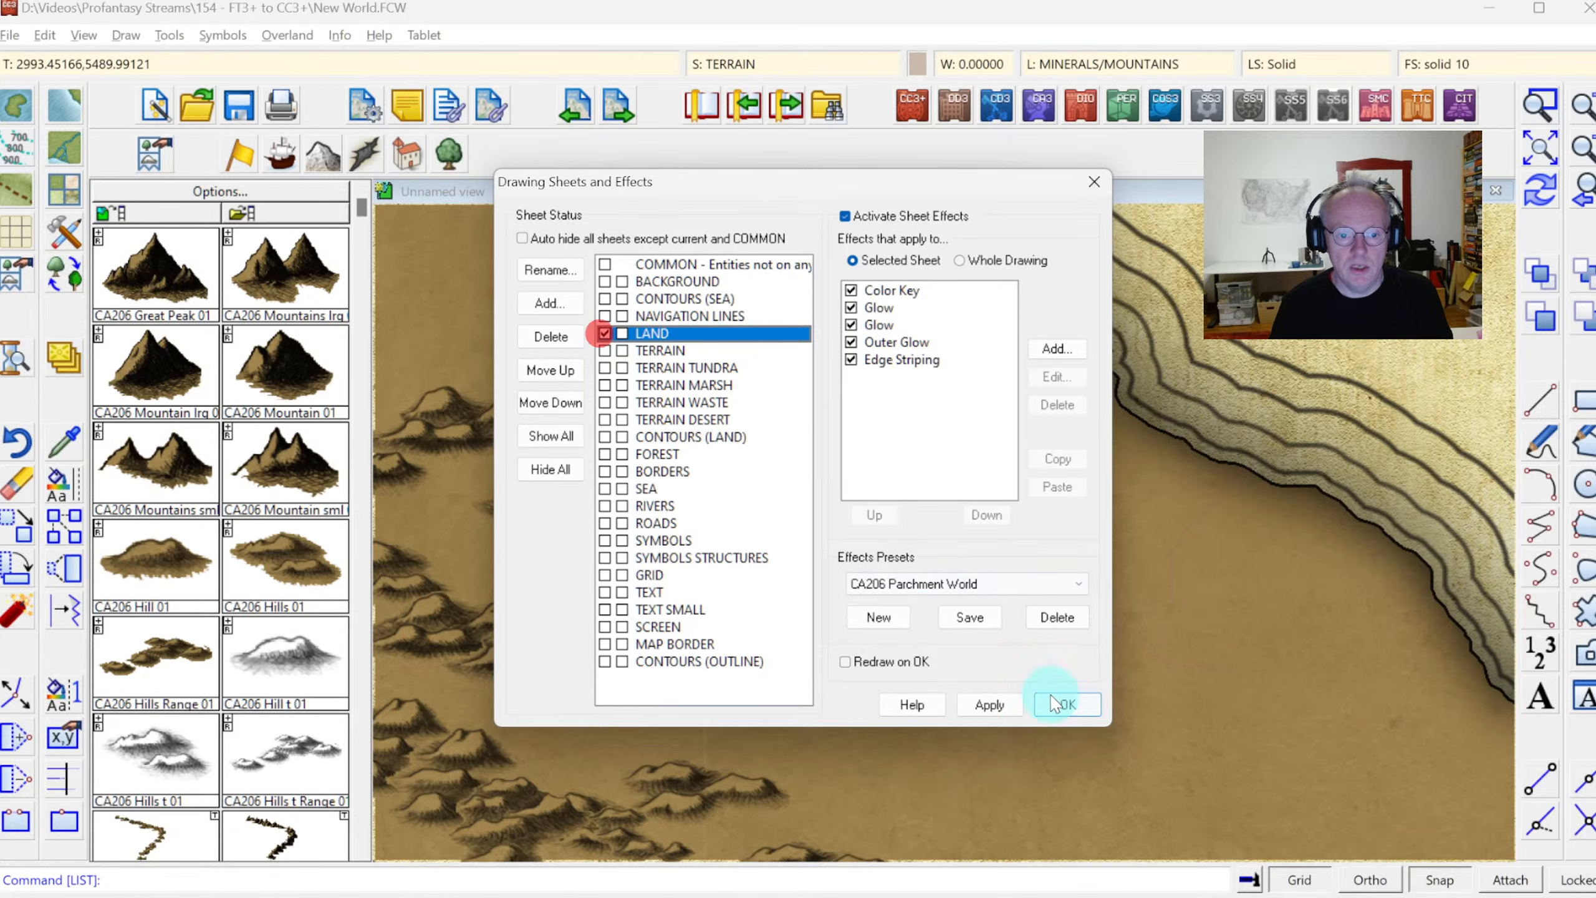
left_click(1067, 704)
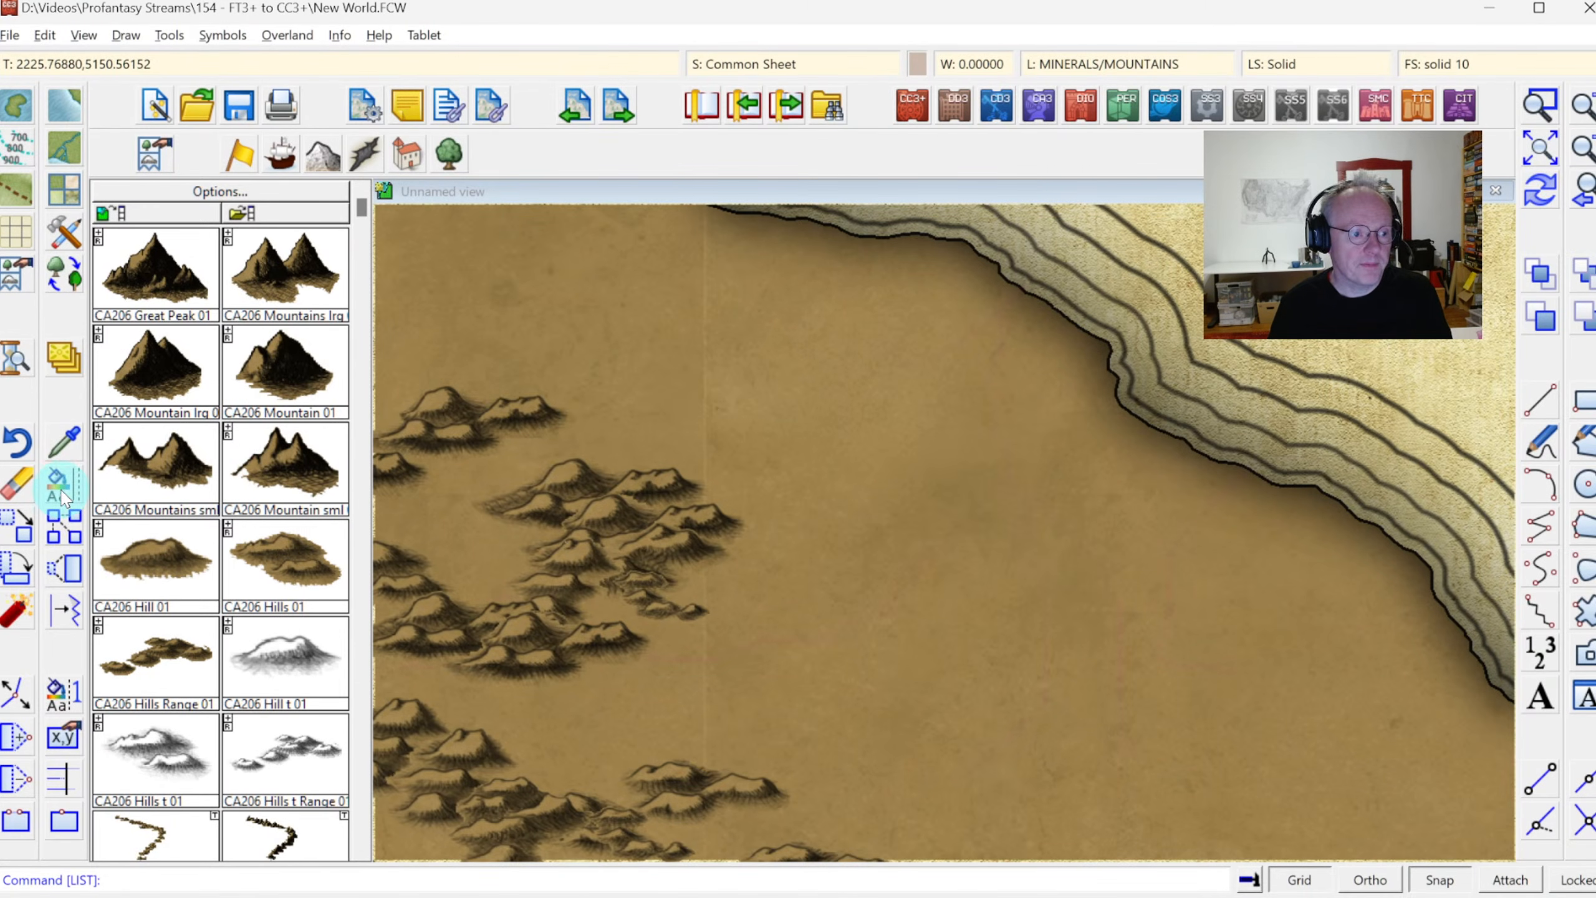
right_click(63, 490)
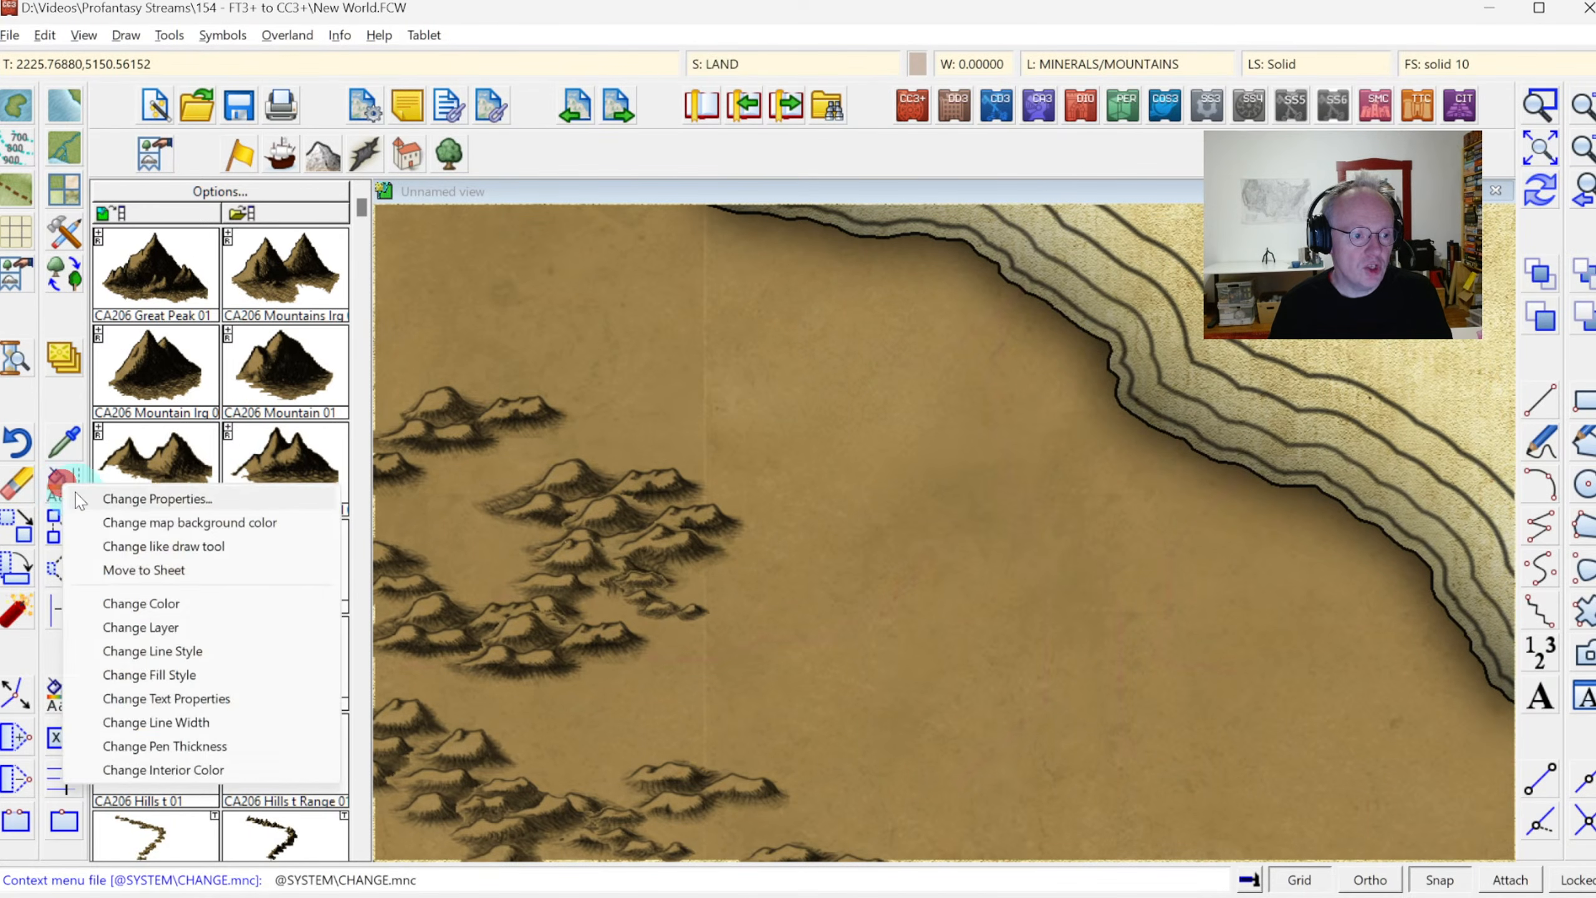
left_click(138, 545)
left_click(851, 458)
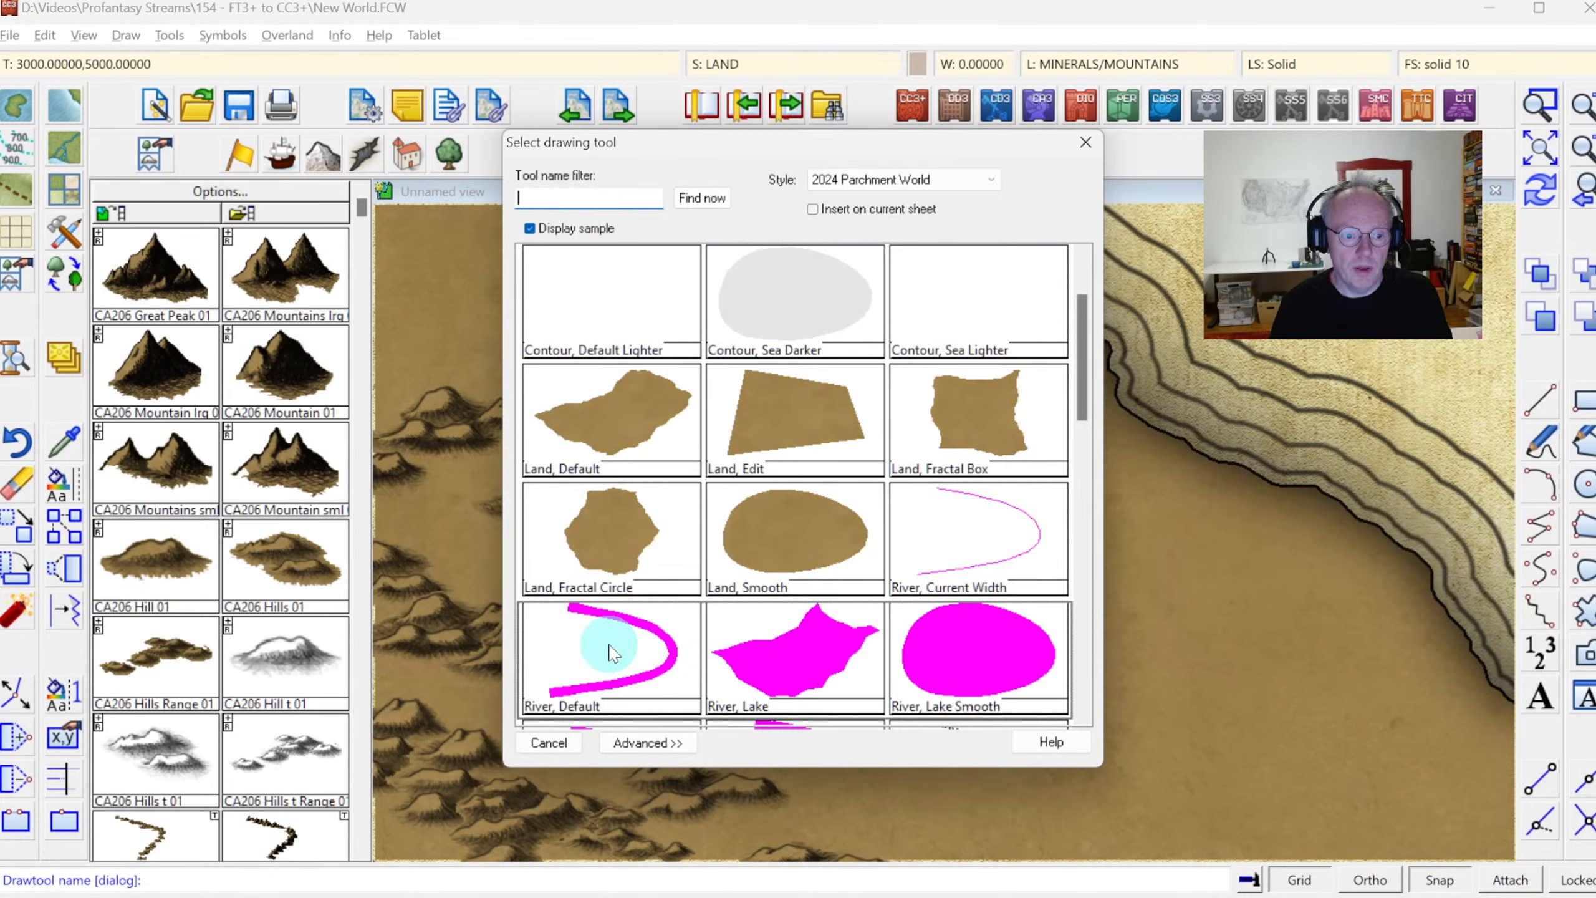
left_click(614, 645)
right_click(615, 632)
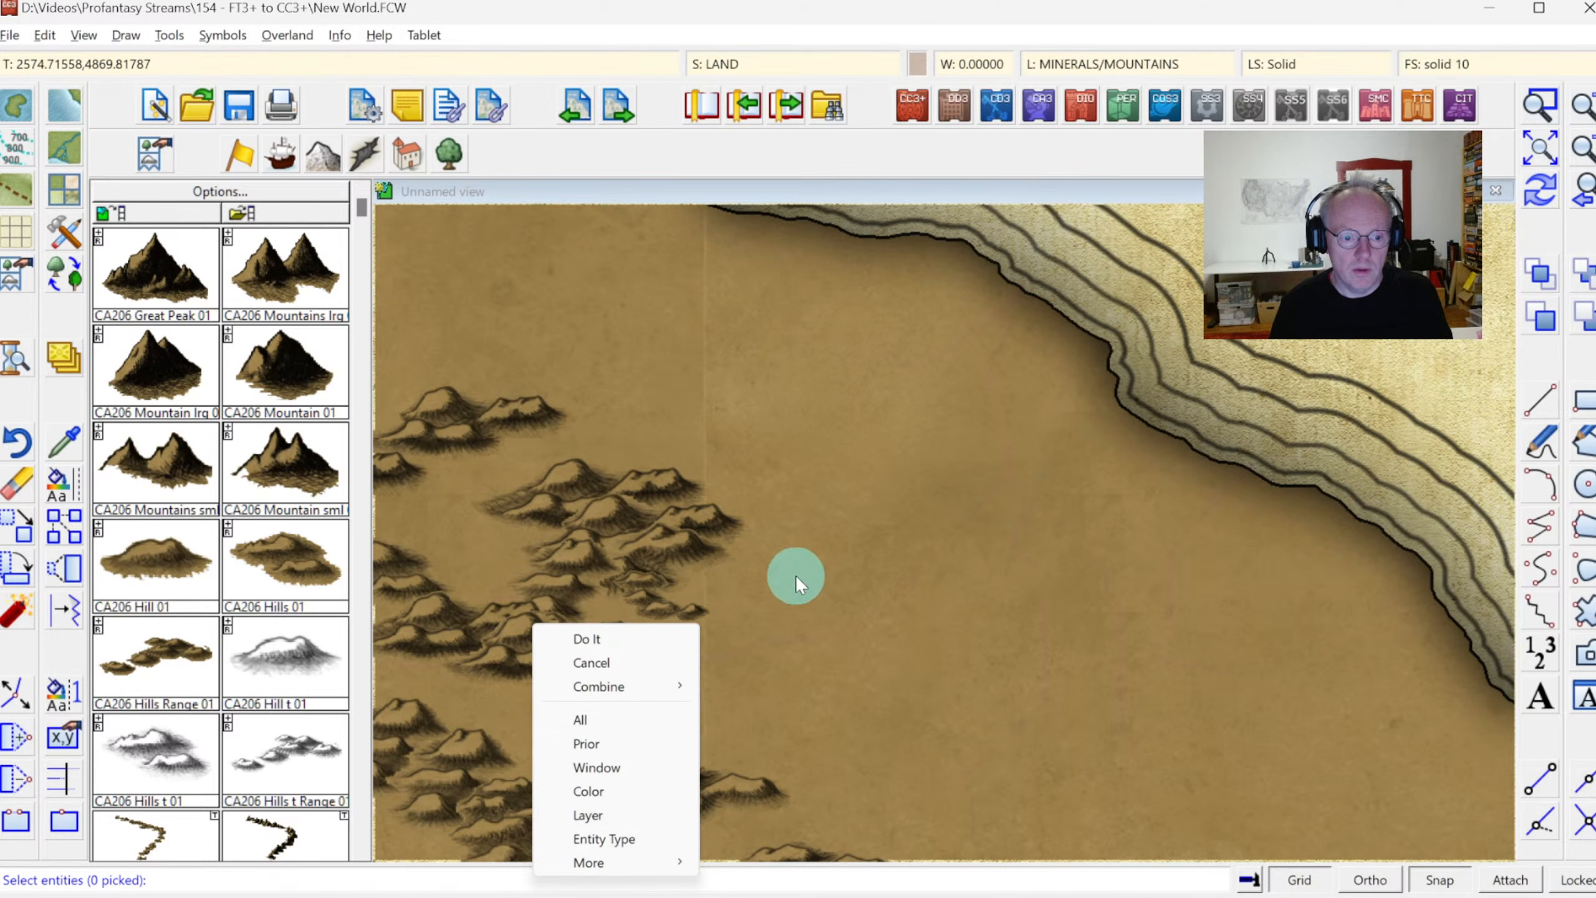
mouse_move(621, 690)
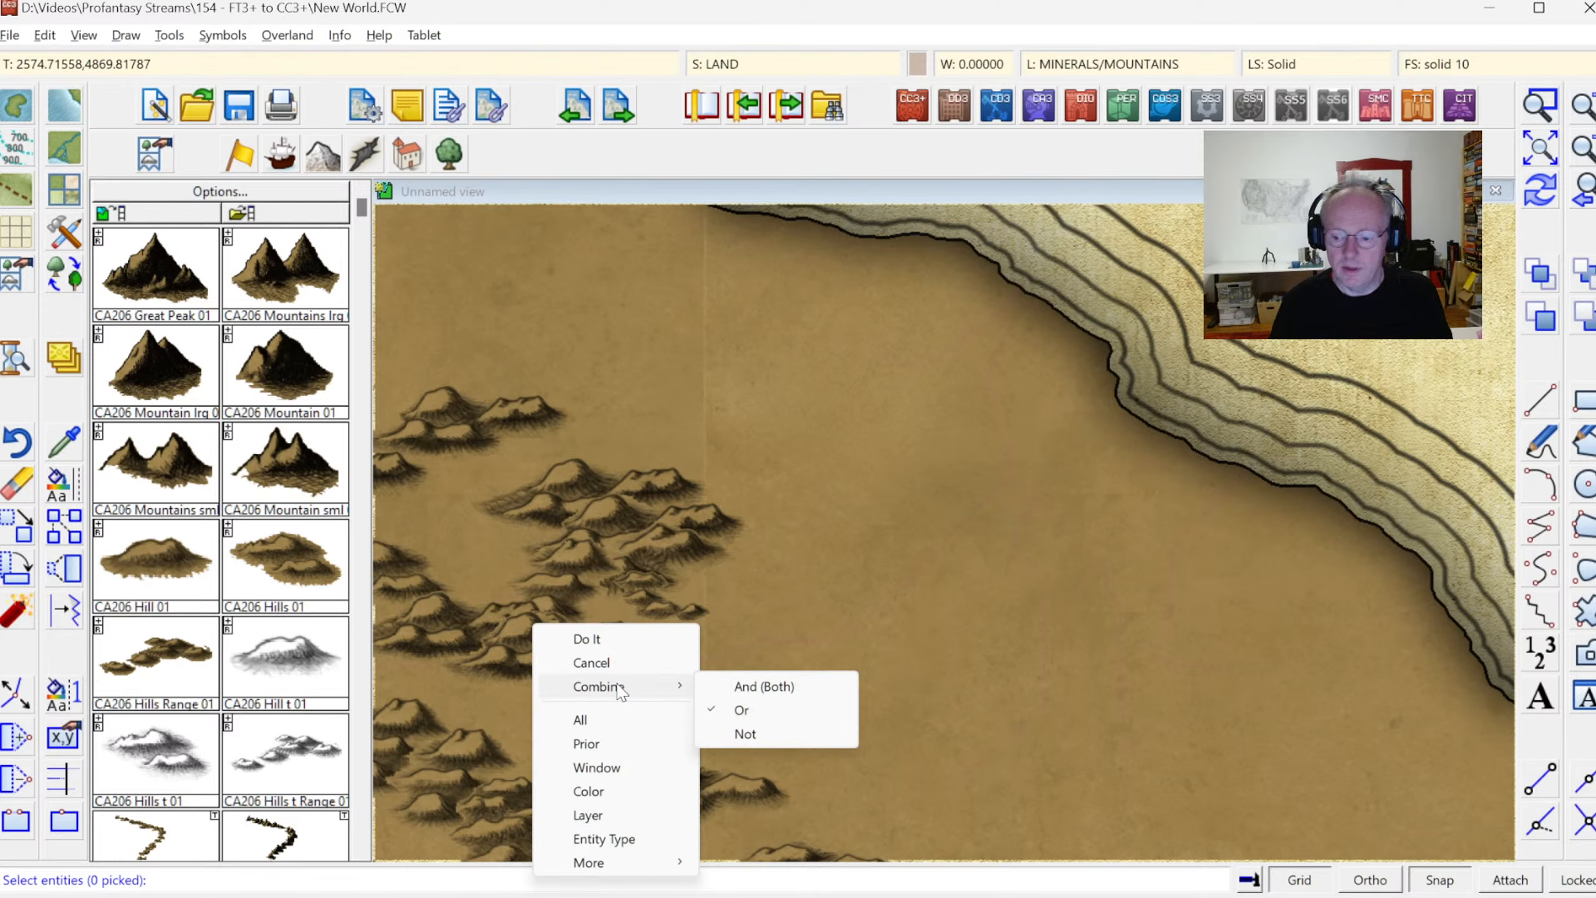
left_click(617, 786)
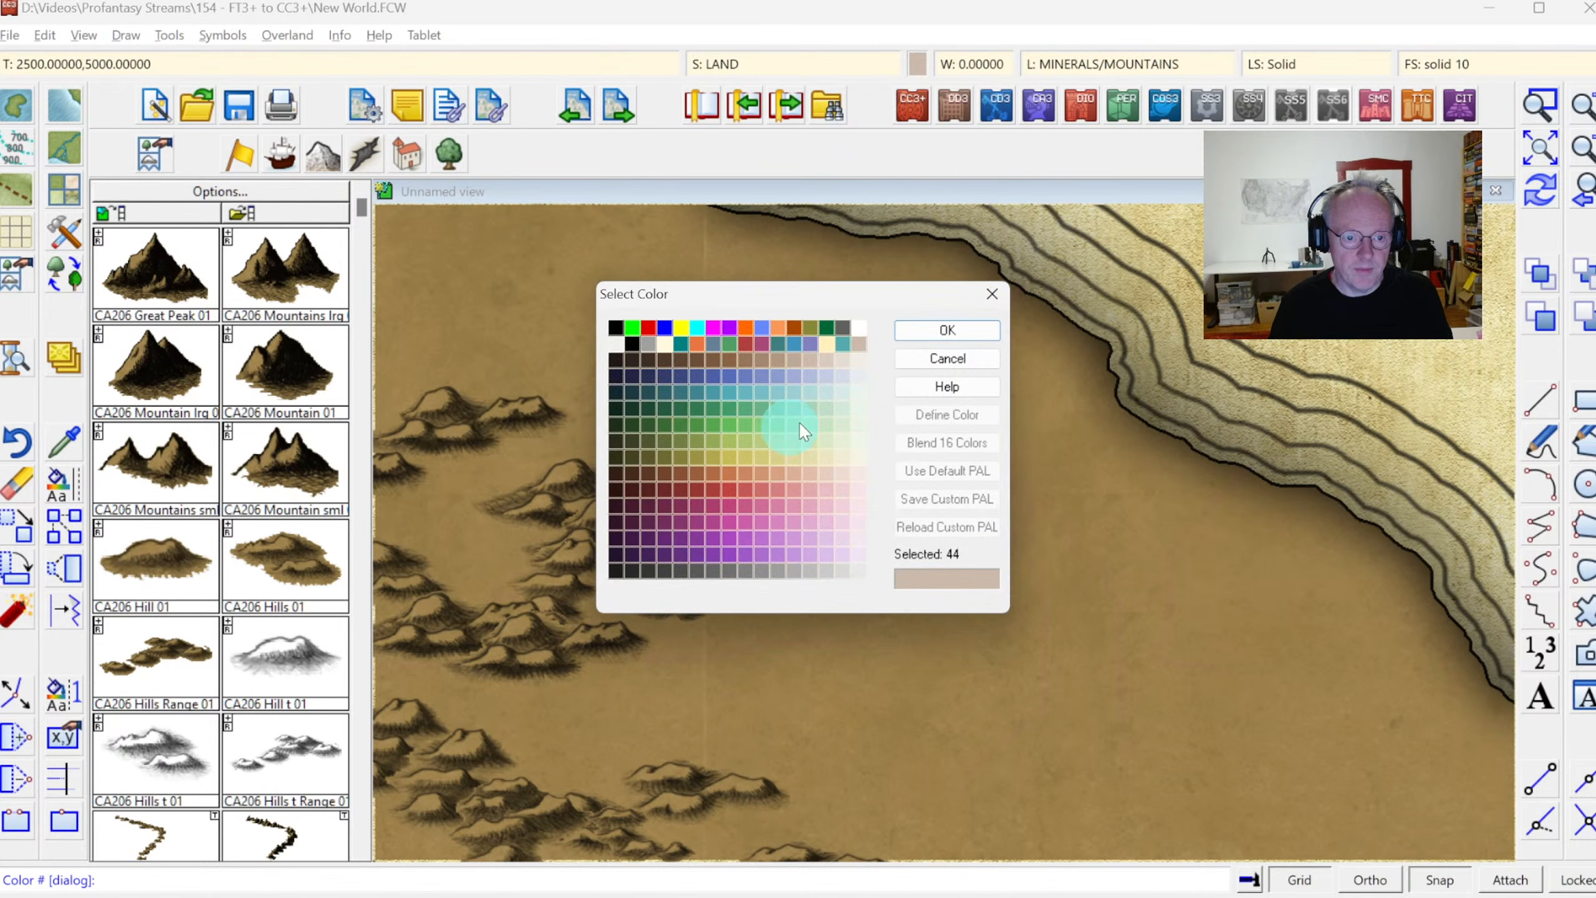
left_click(944, 361)
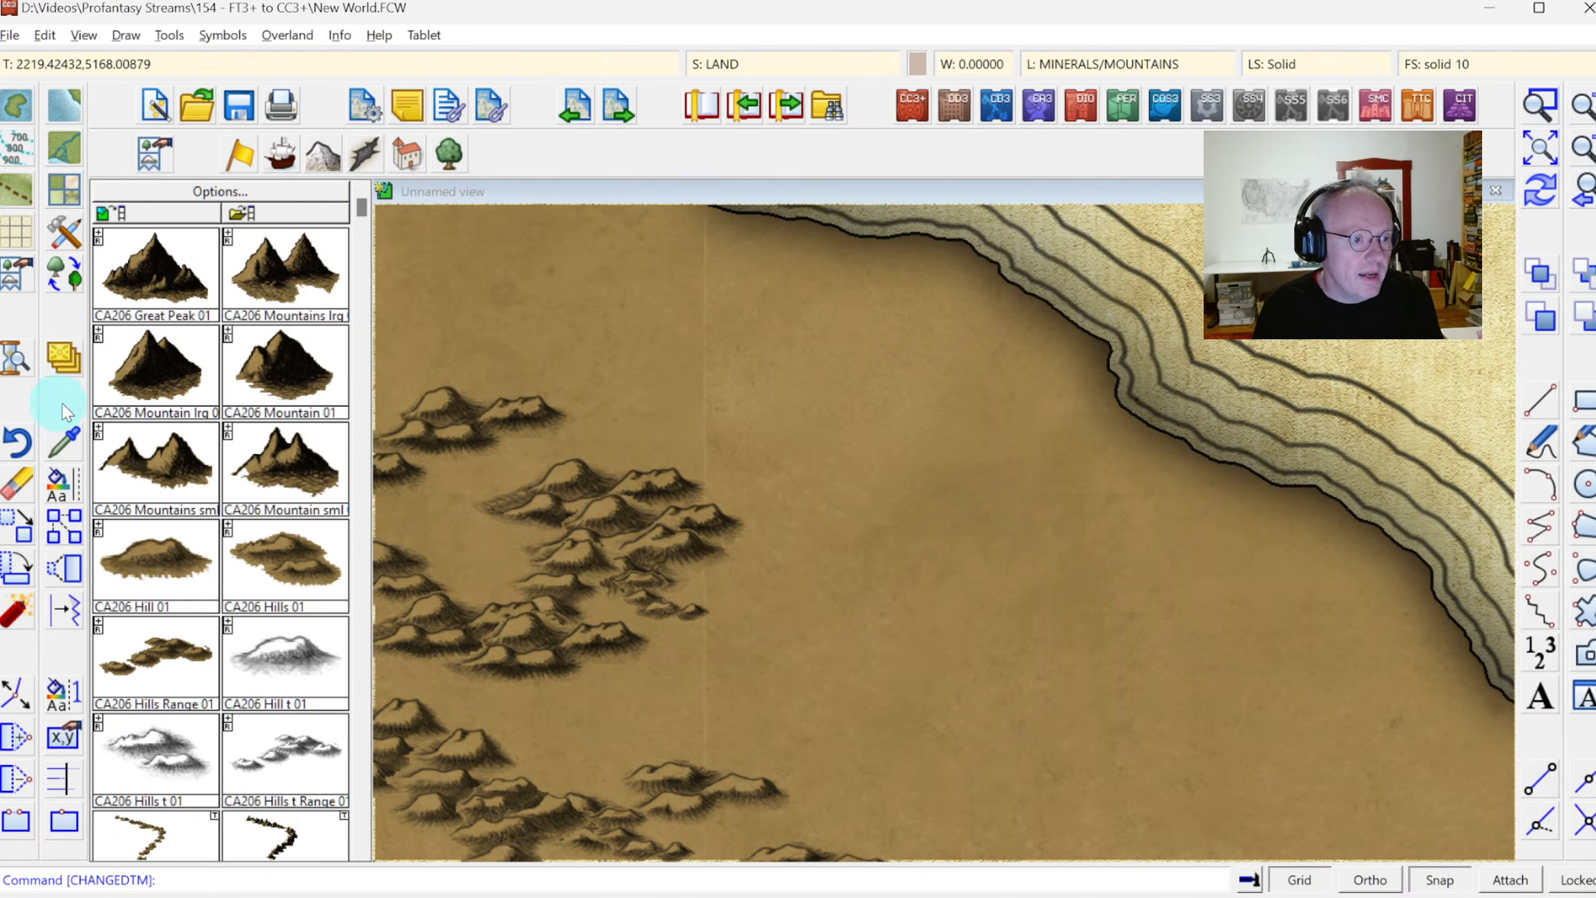
Change all entities on the WATER/RIVERS layer to match the River, Default drawing tool and redraw the map
left_click(54, 492)
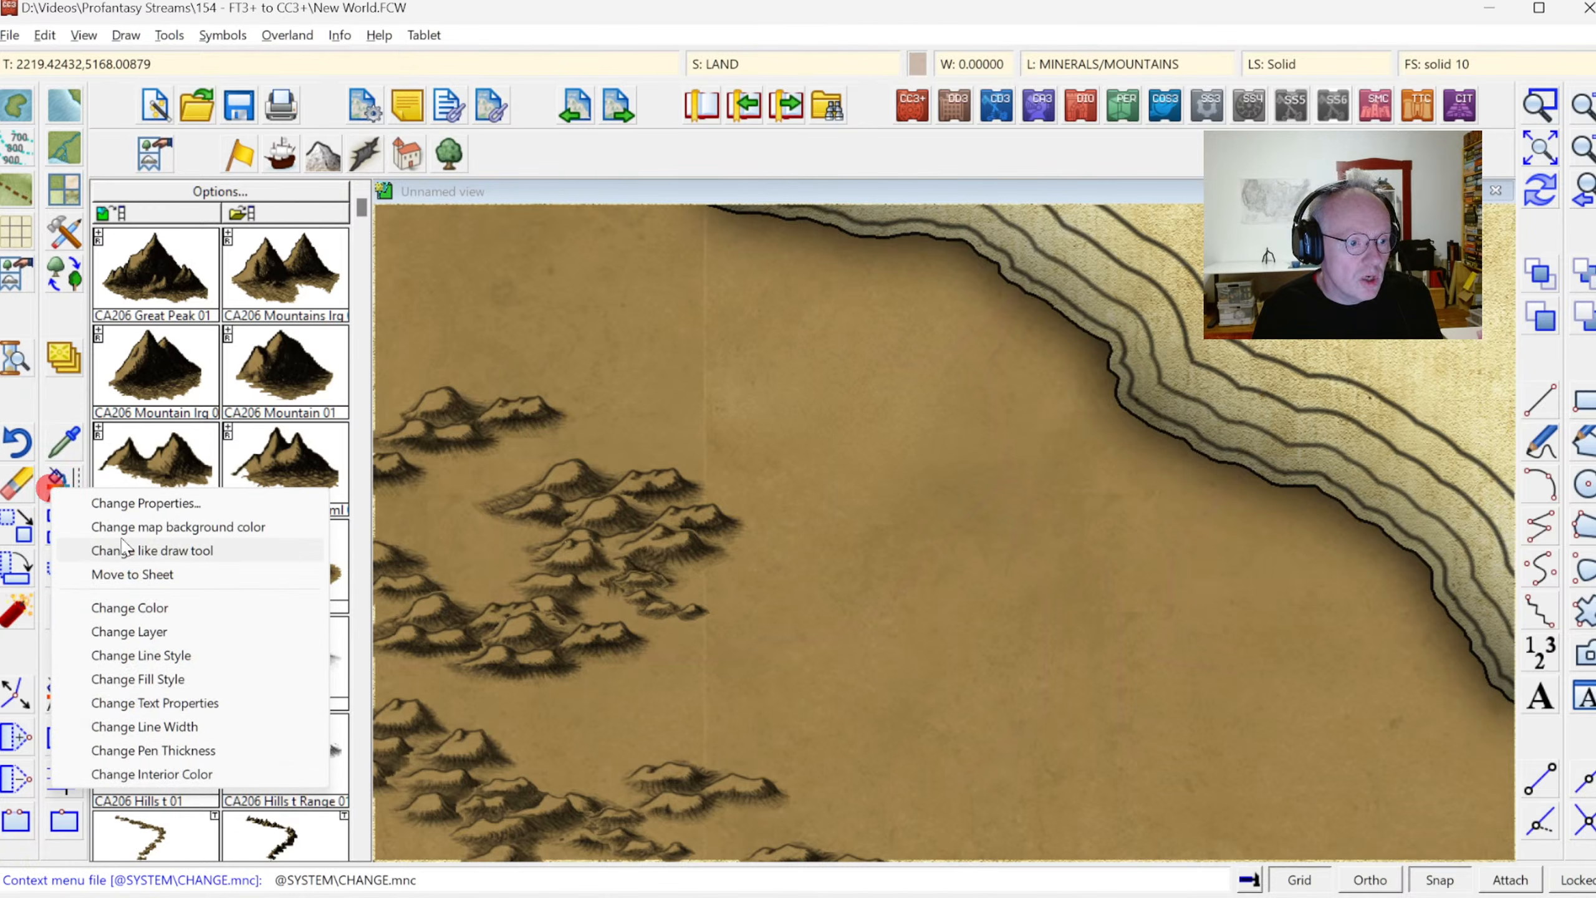
left_click(178, 551)
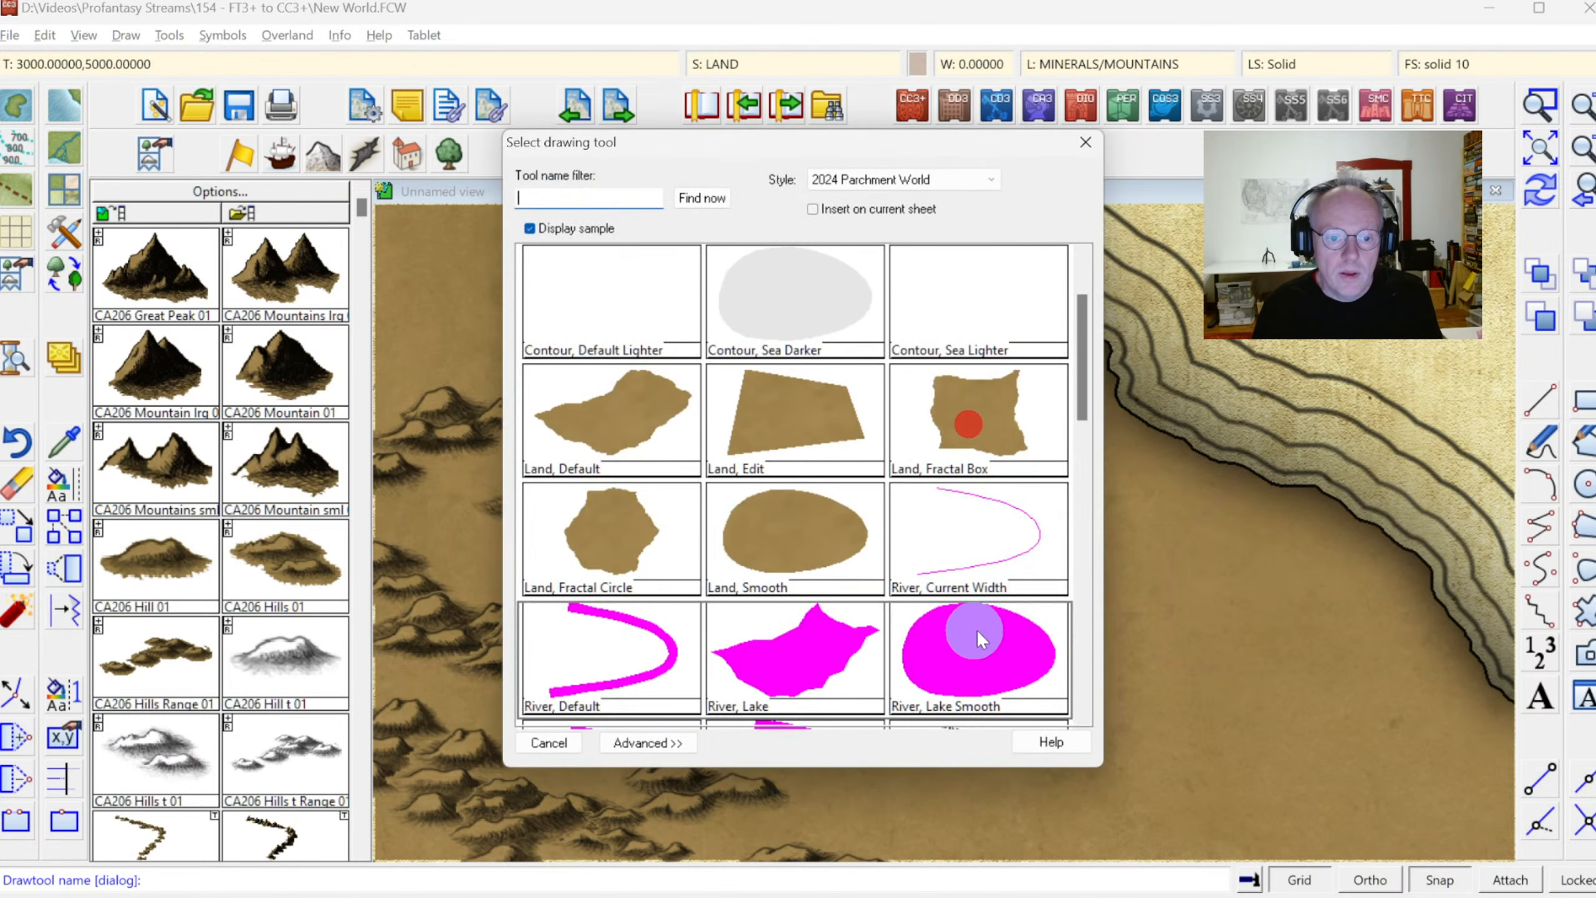
left_click(619, 671)
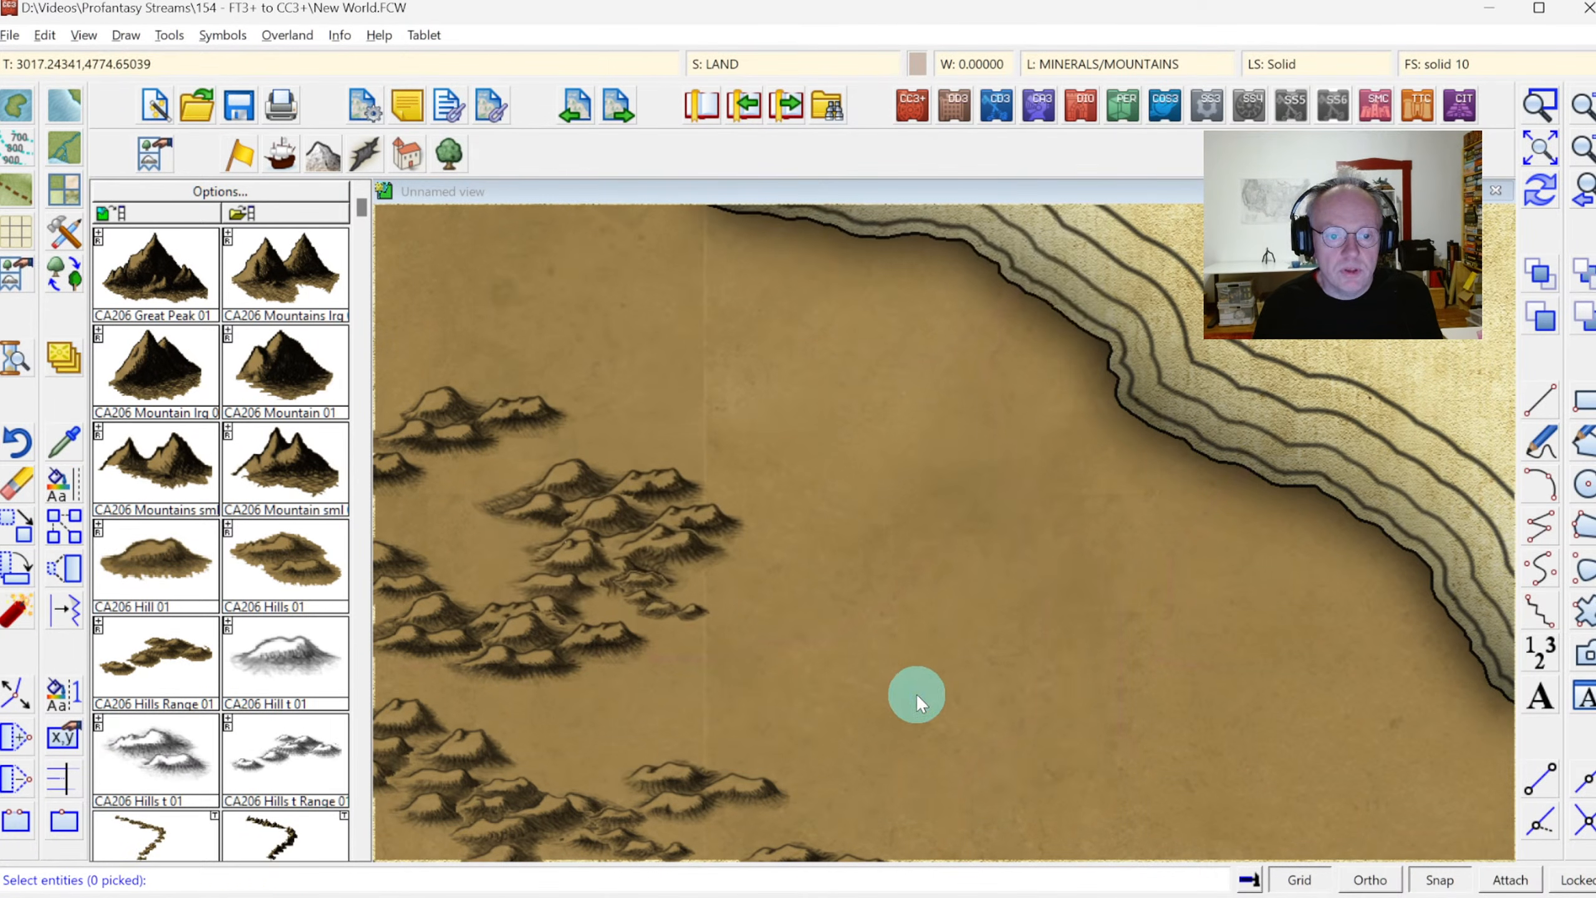
right_click(870, 670)
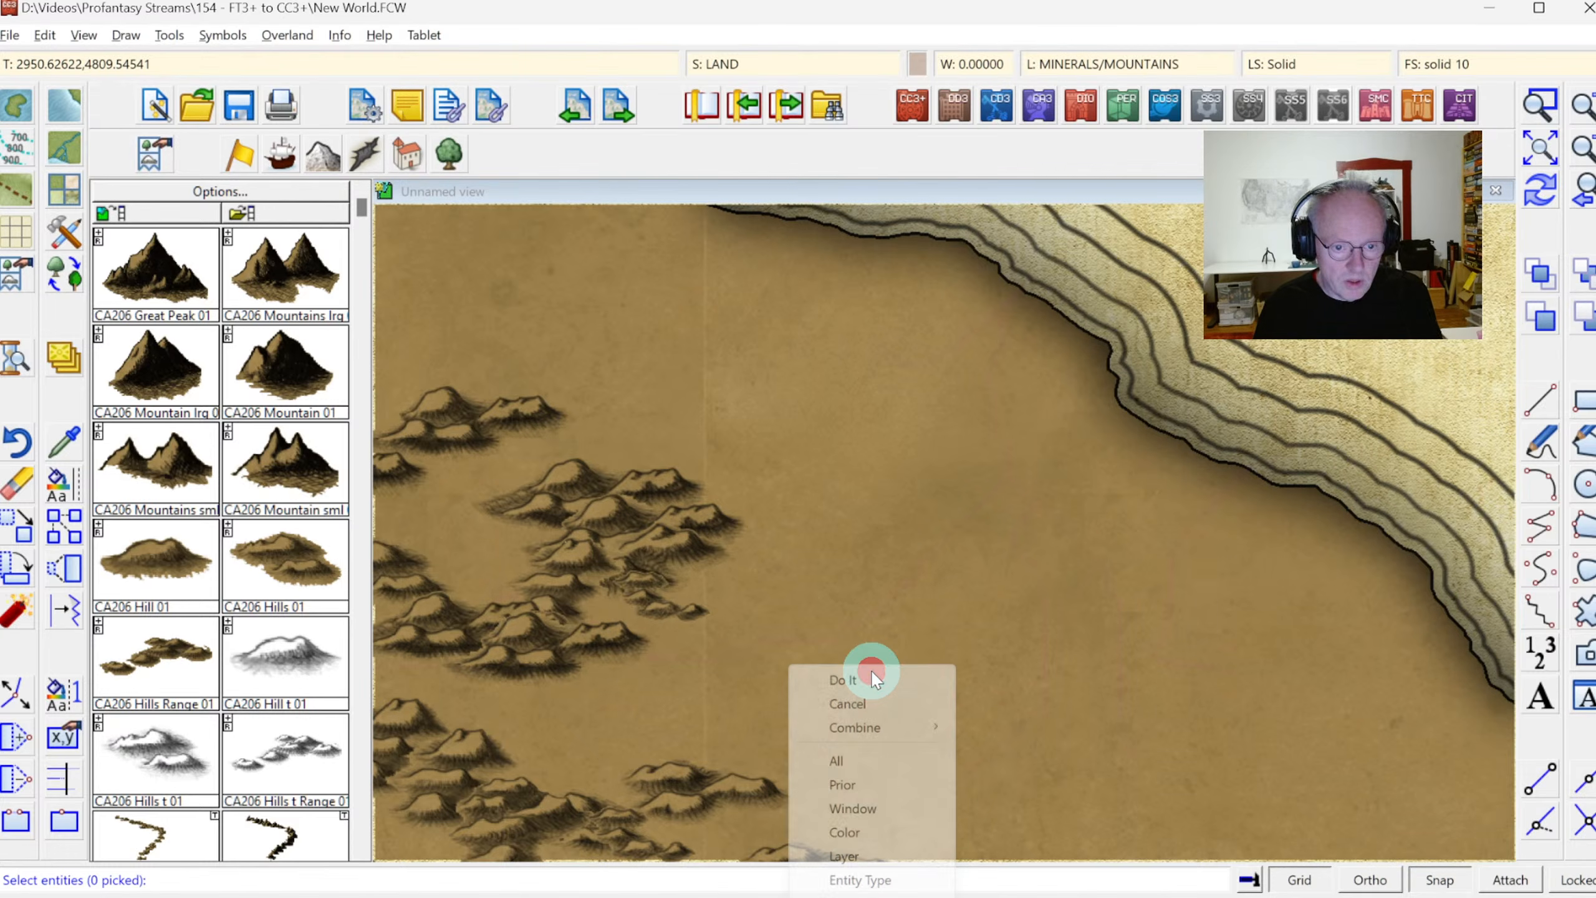
left_click(870, 848)
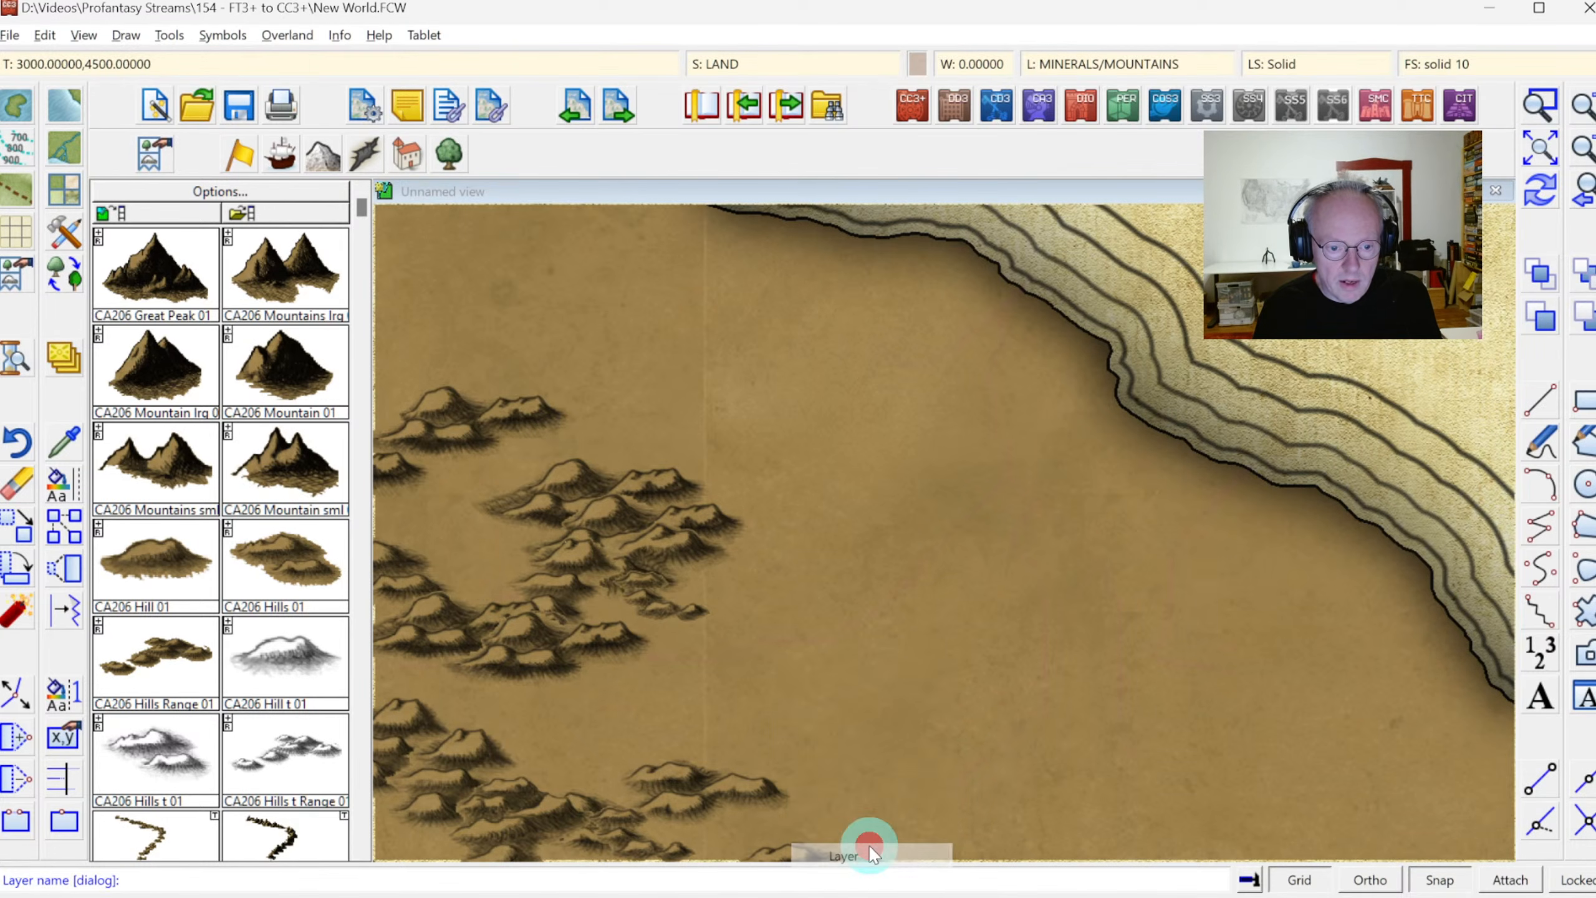
left_click(909, 534)
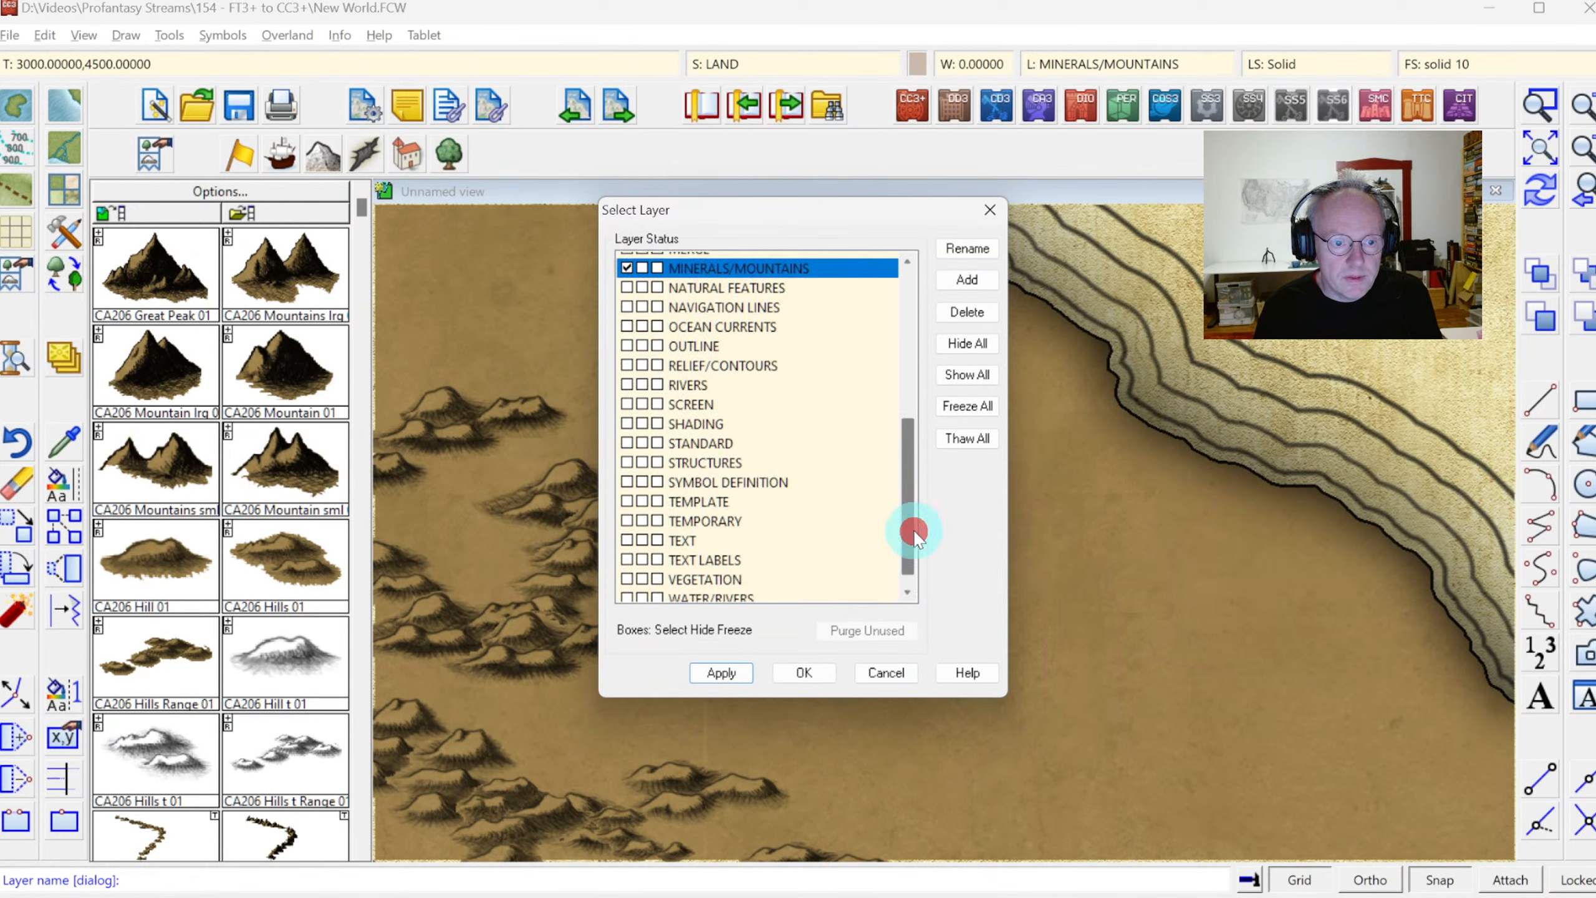
left_click(718, 594)
left_click(804, 672)
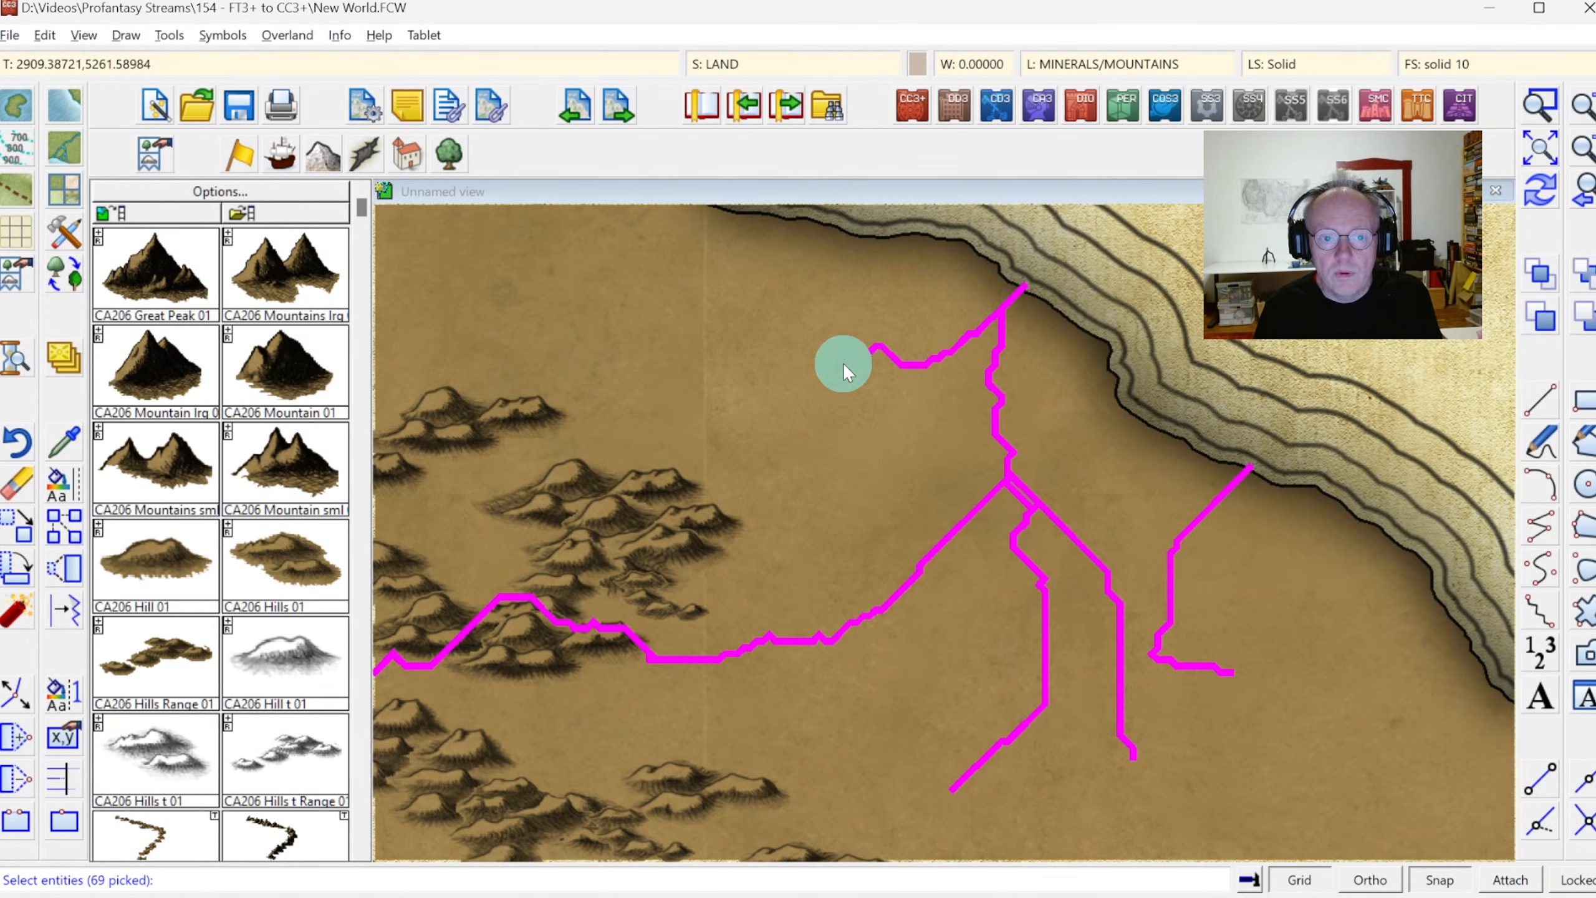
right_click(832, 366)
left_click(824, 371)
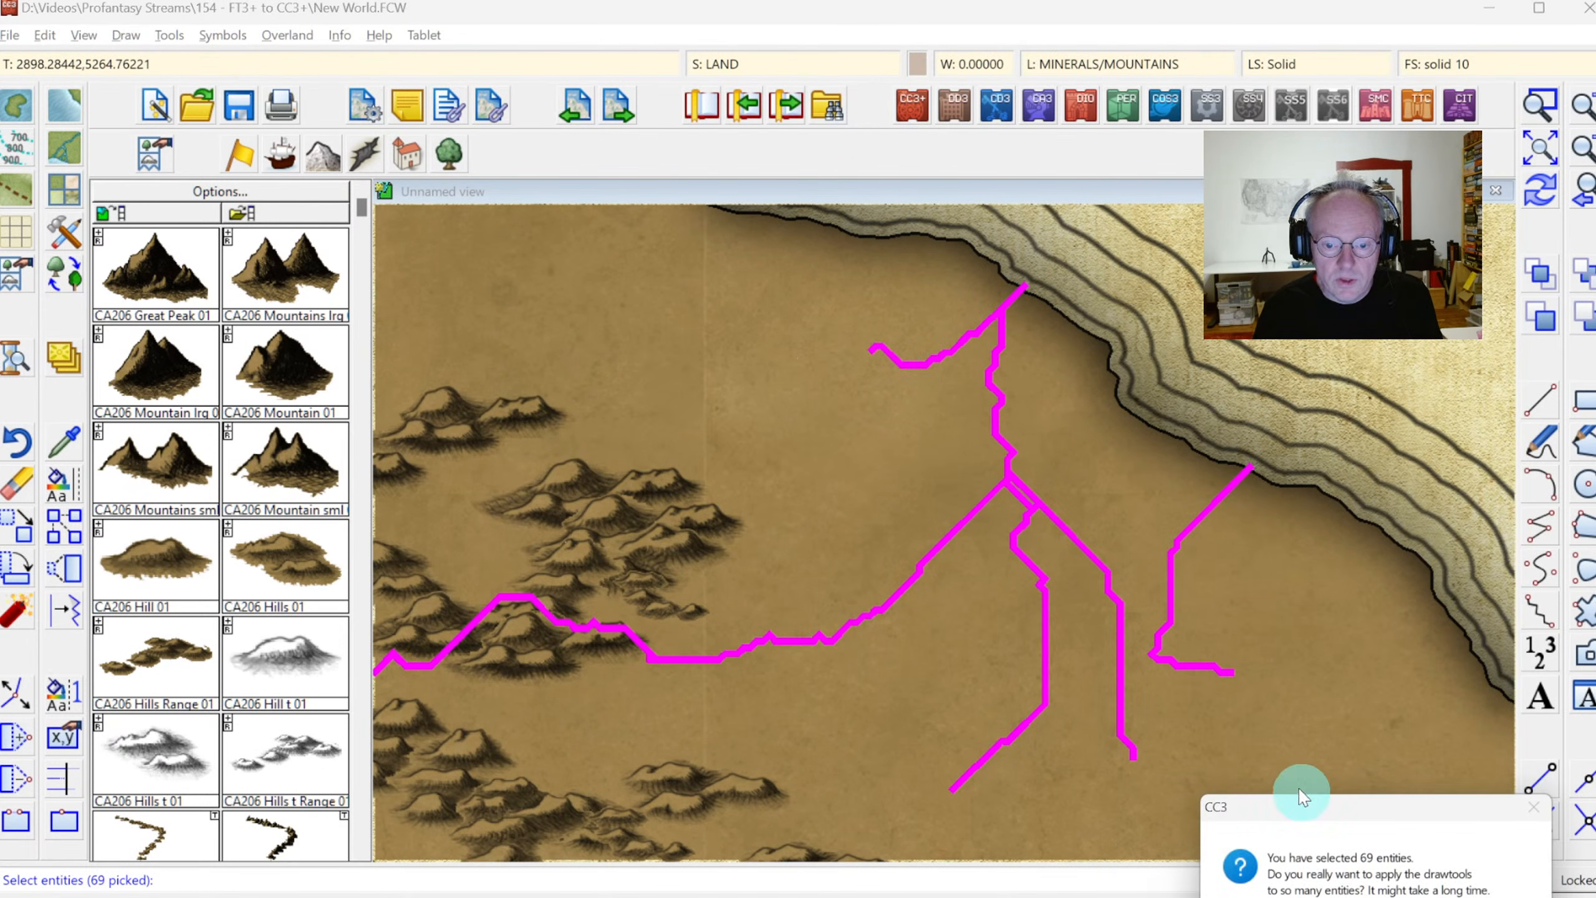
left_click(1405, 897)
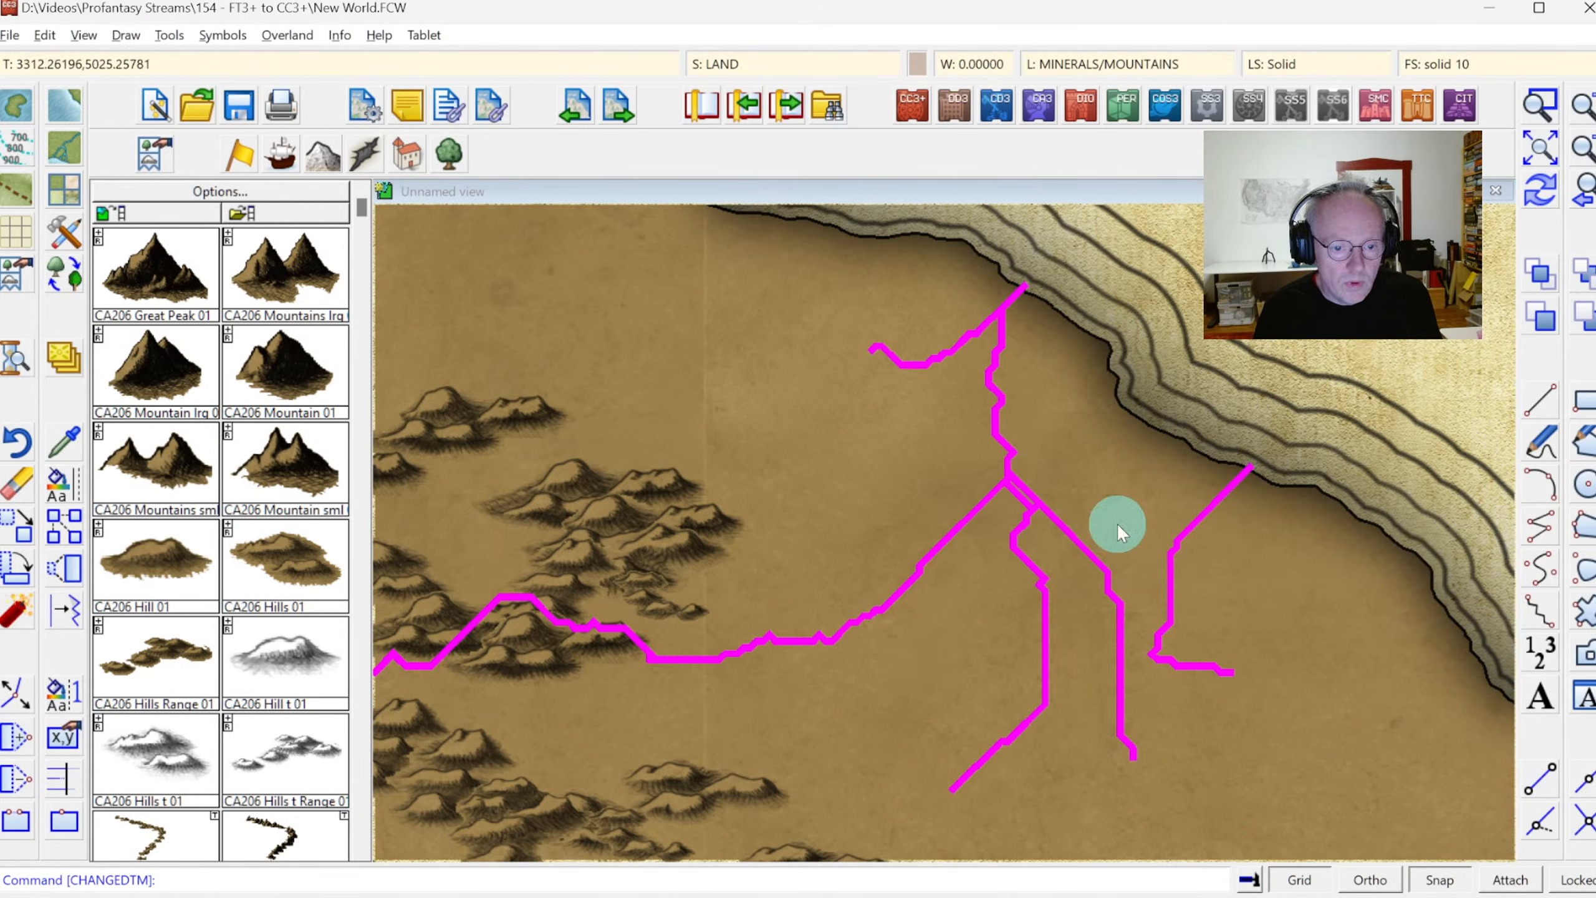
left_click(1536, 189)
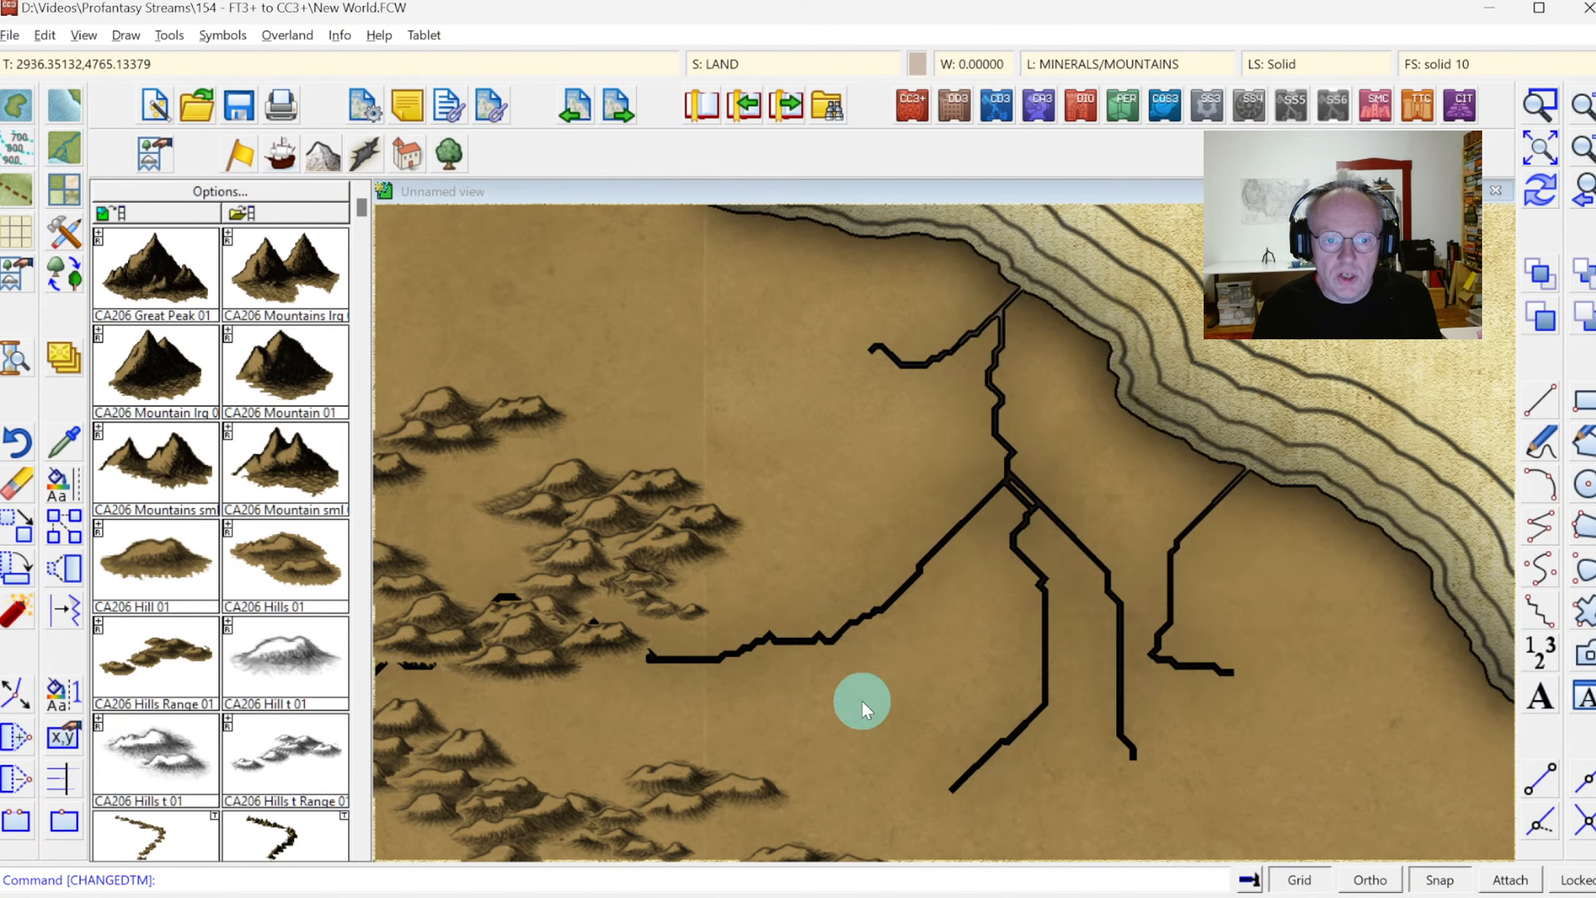
Convert the previously selected river paths from straight to smooth and redraw the rivers near the western continent's northeastern coast
left_click(1582, 94)
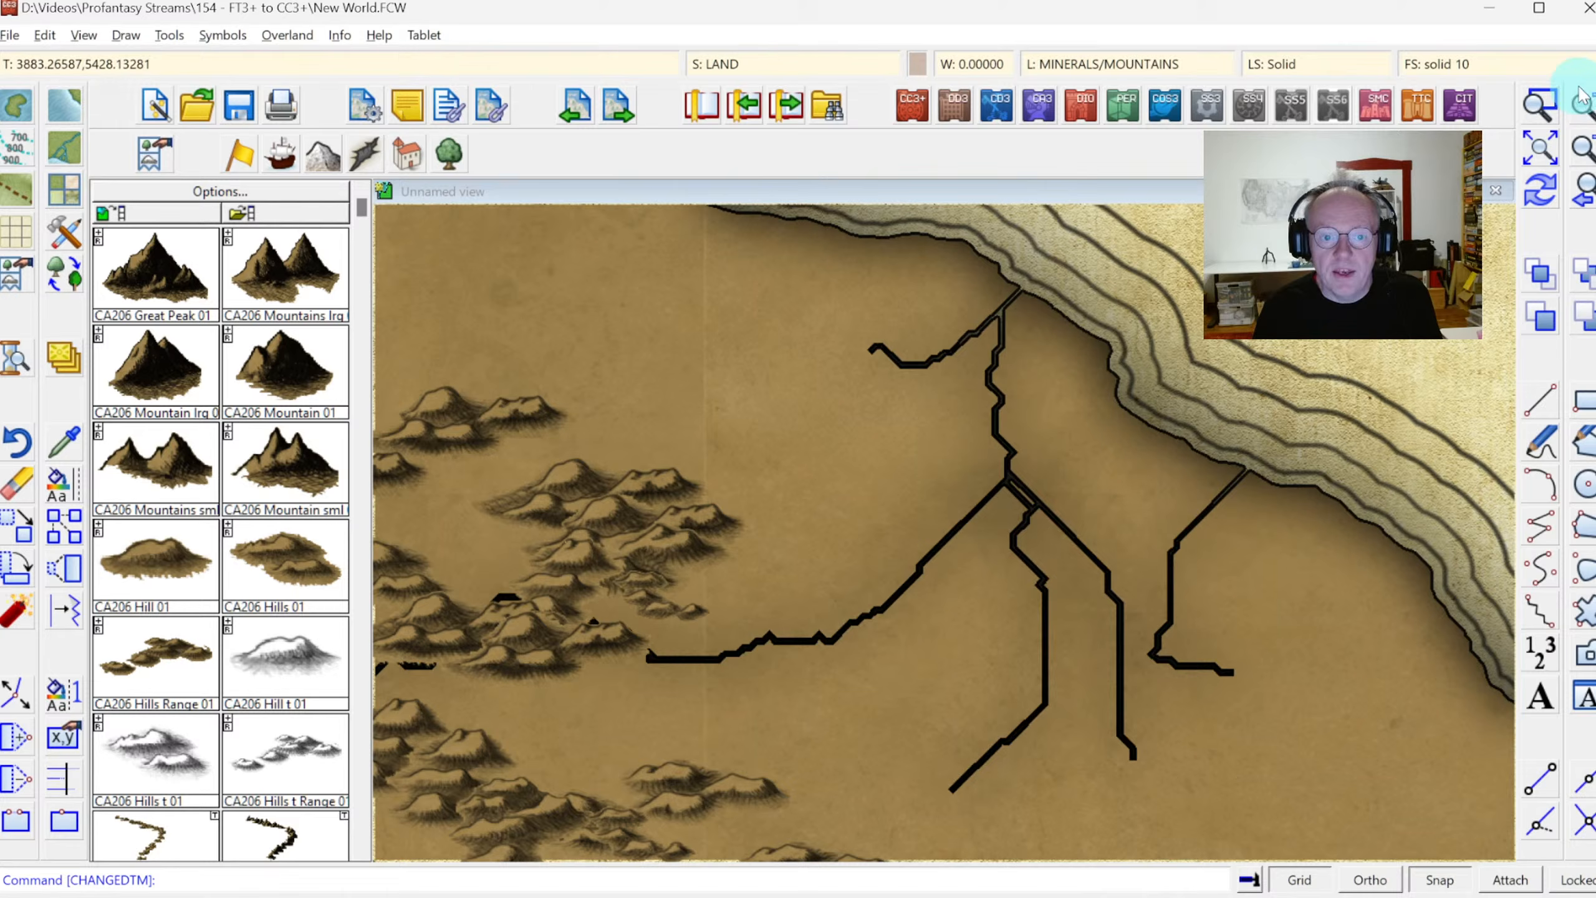
left_click(1533, 158)
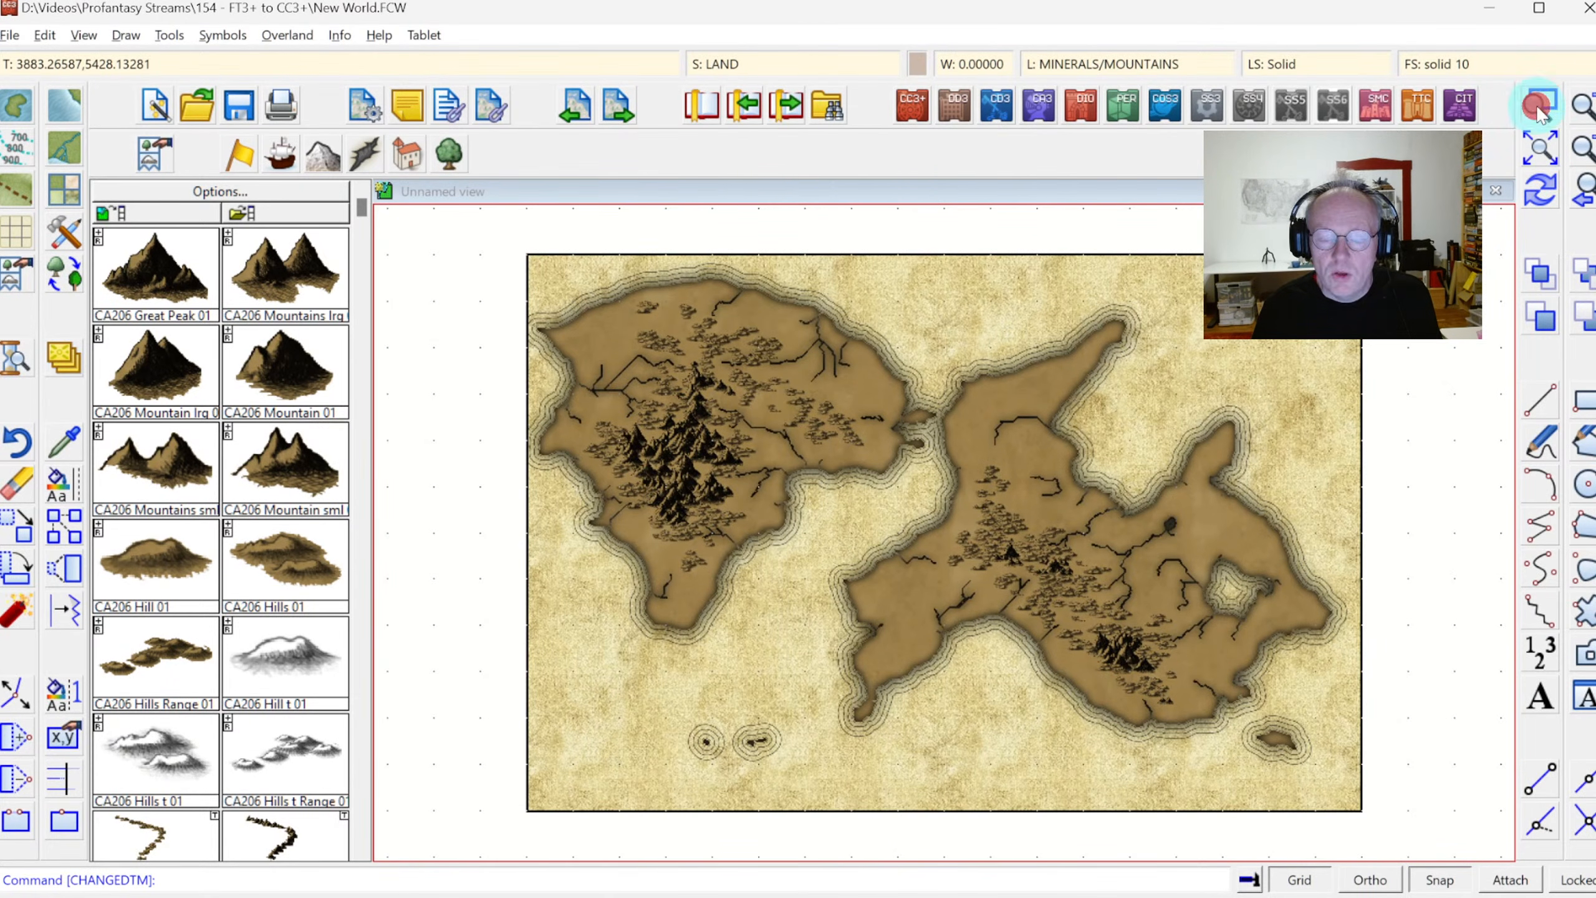
left_click(767, 303)
left_click(874, 393)
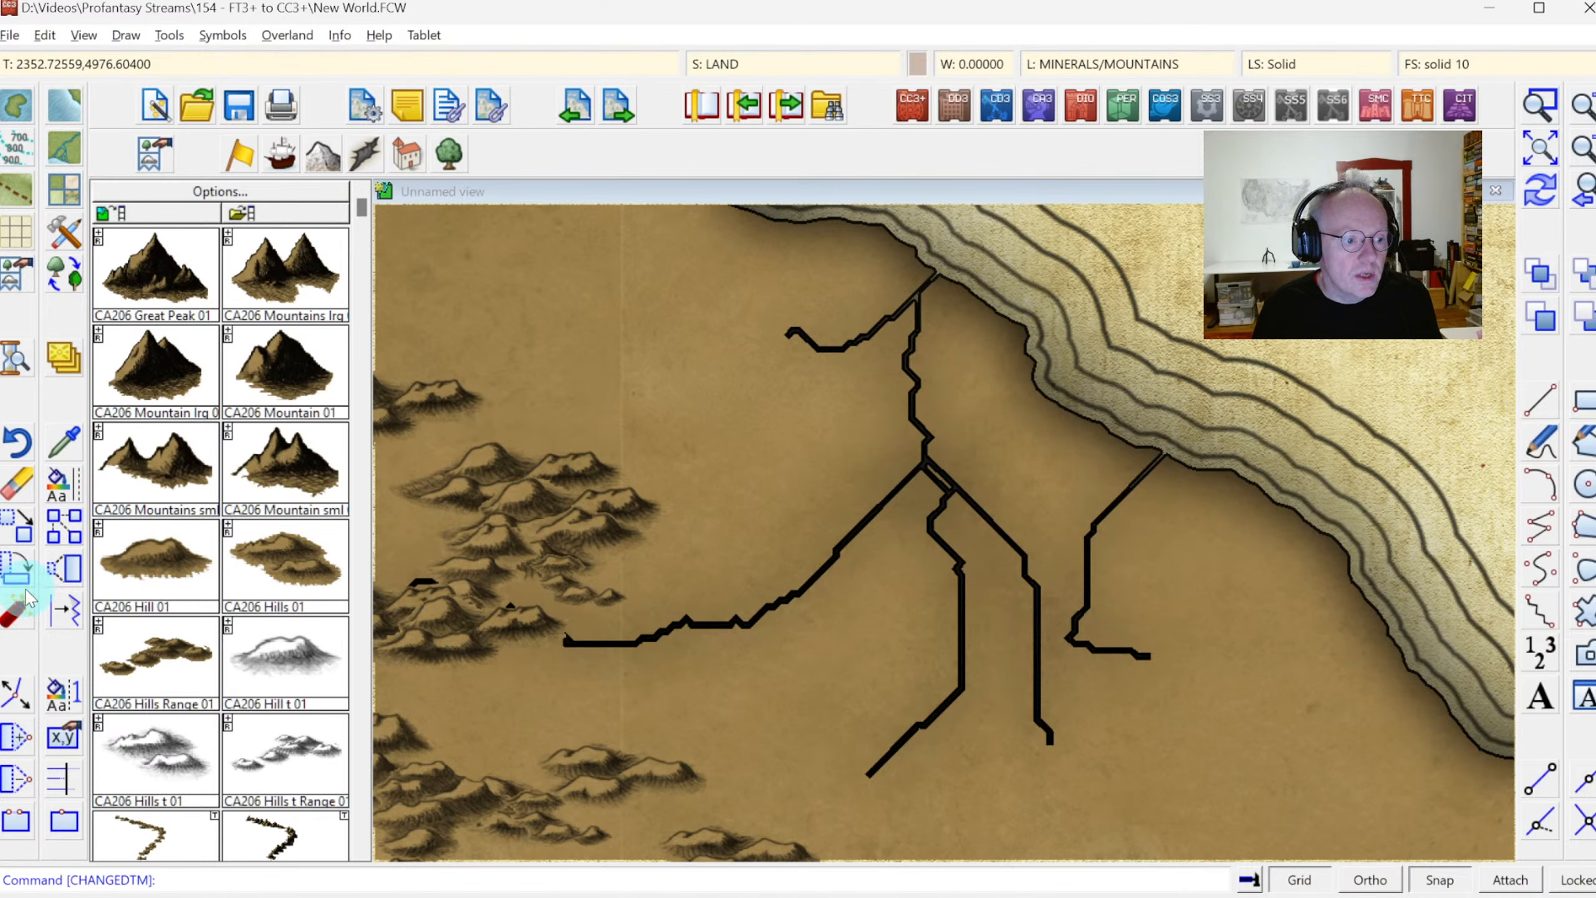
left_click(21, 622)
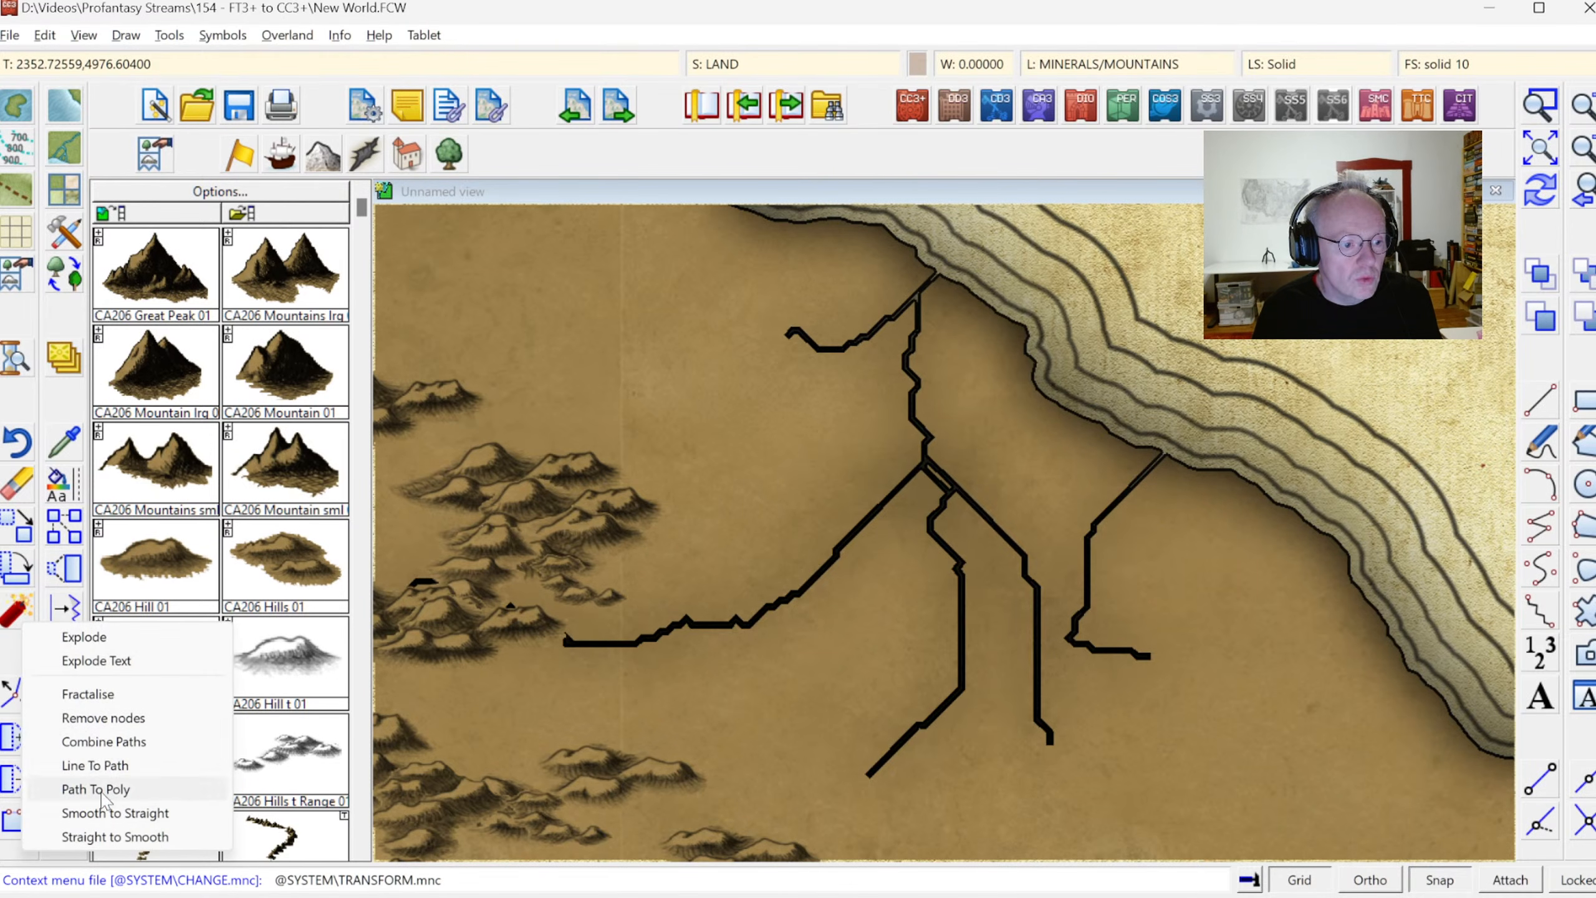
left_click(96, 837)
right_click(716, 491)
left_click(698, 603)
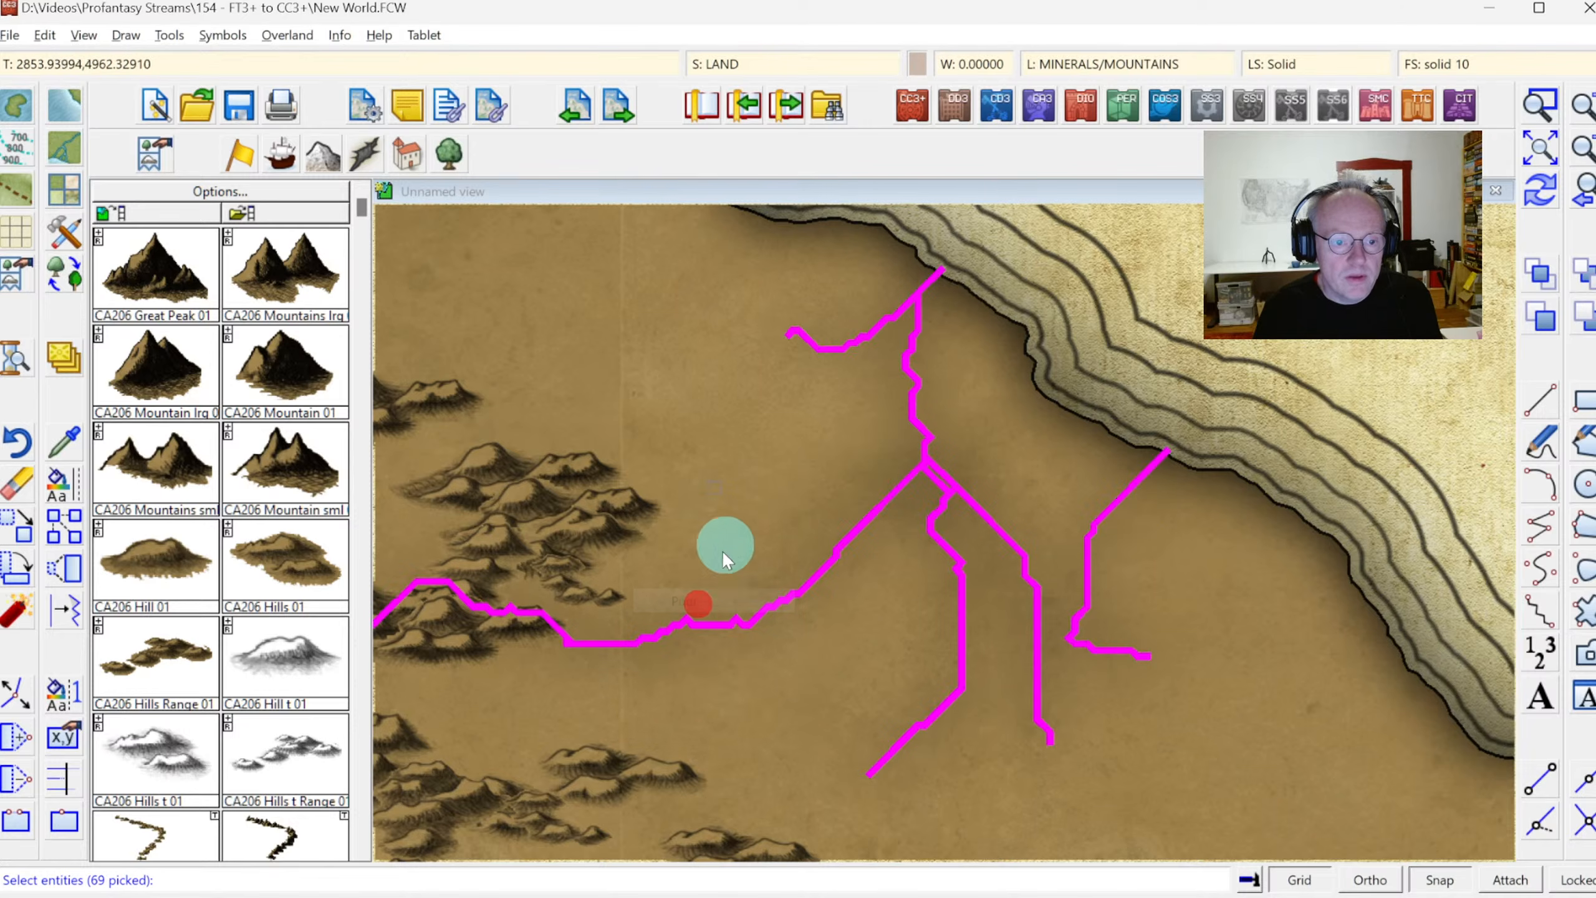
right_click(779, 434)
left_click(778, 456)
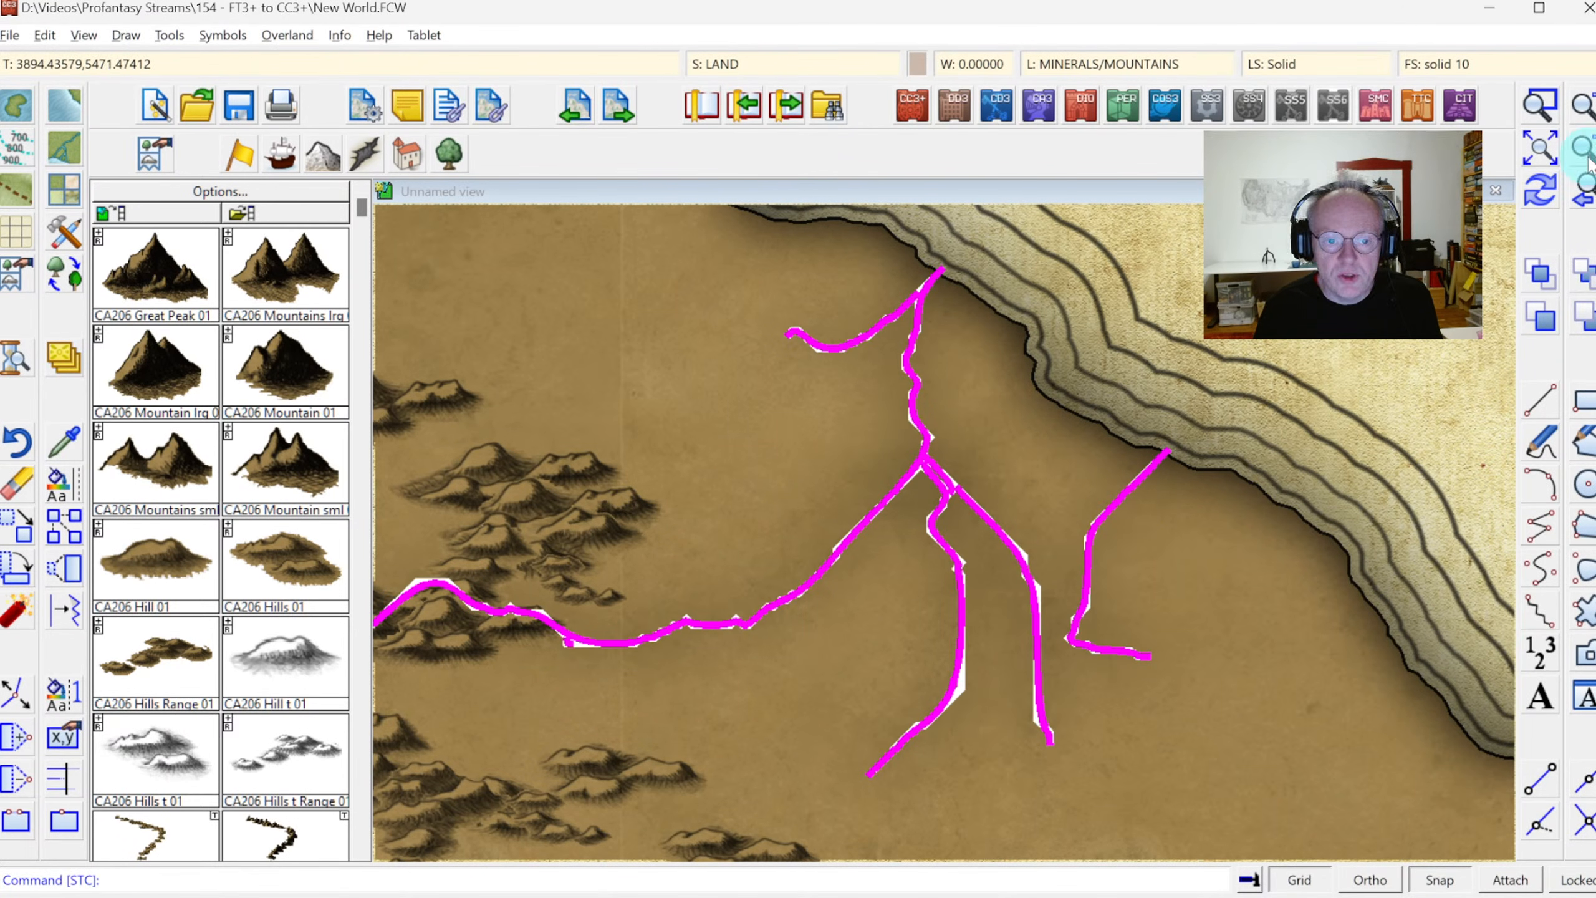
left_click(1041, 412)
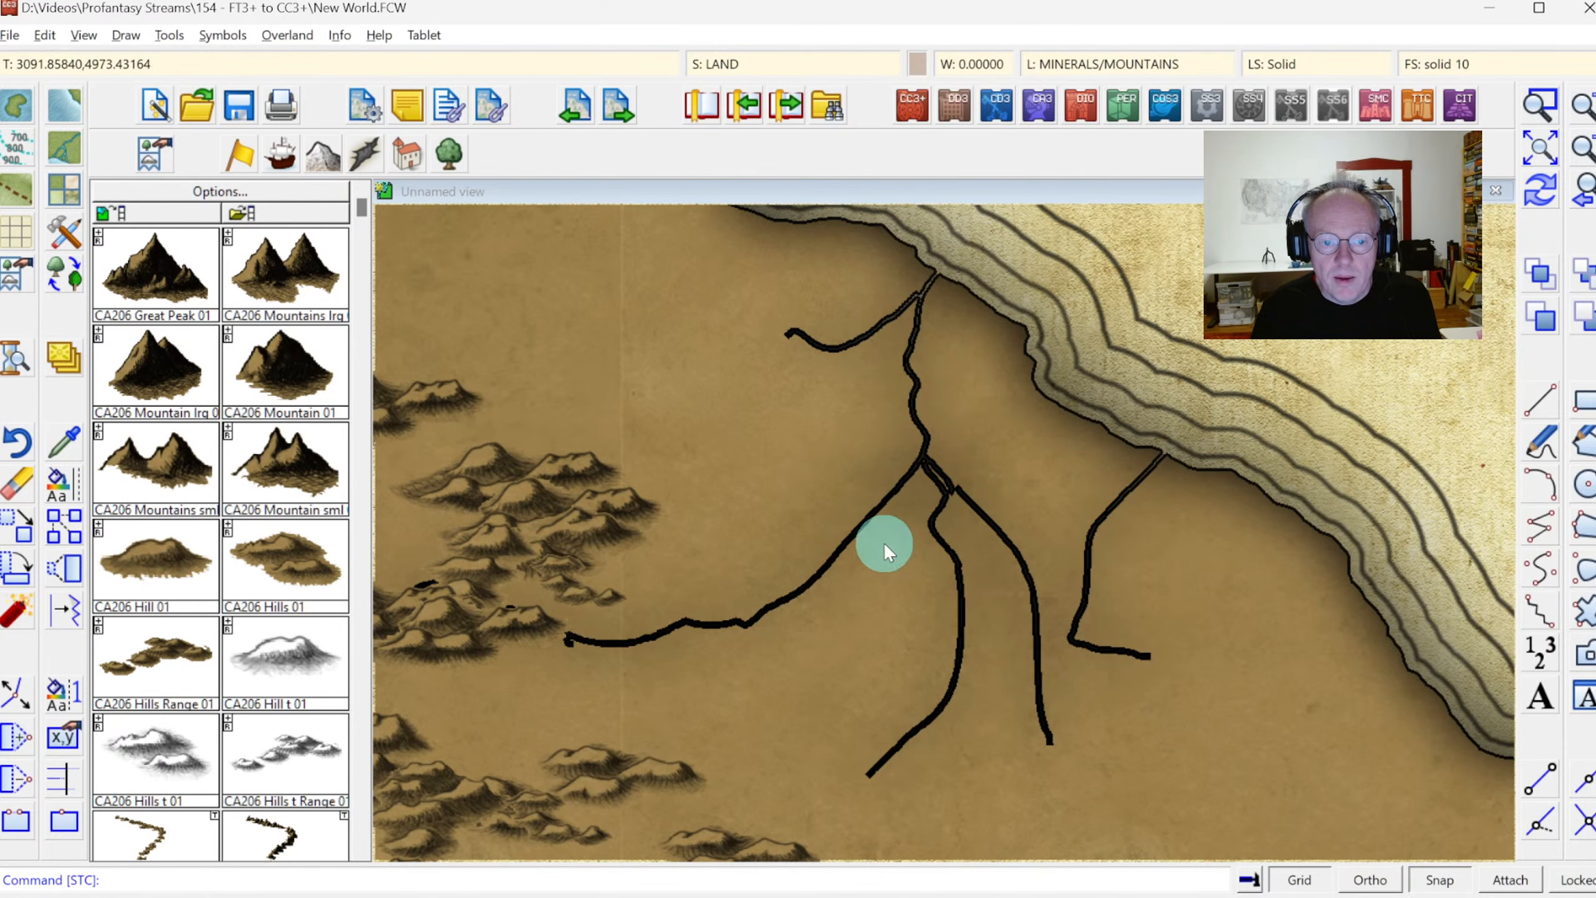
Draw a small fractal lake with the River, Lake tool over the river junction inland of the western continent's northeastern coast
left_click(1540, 154)
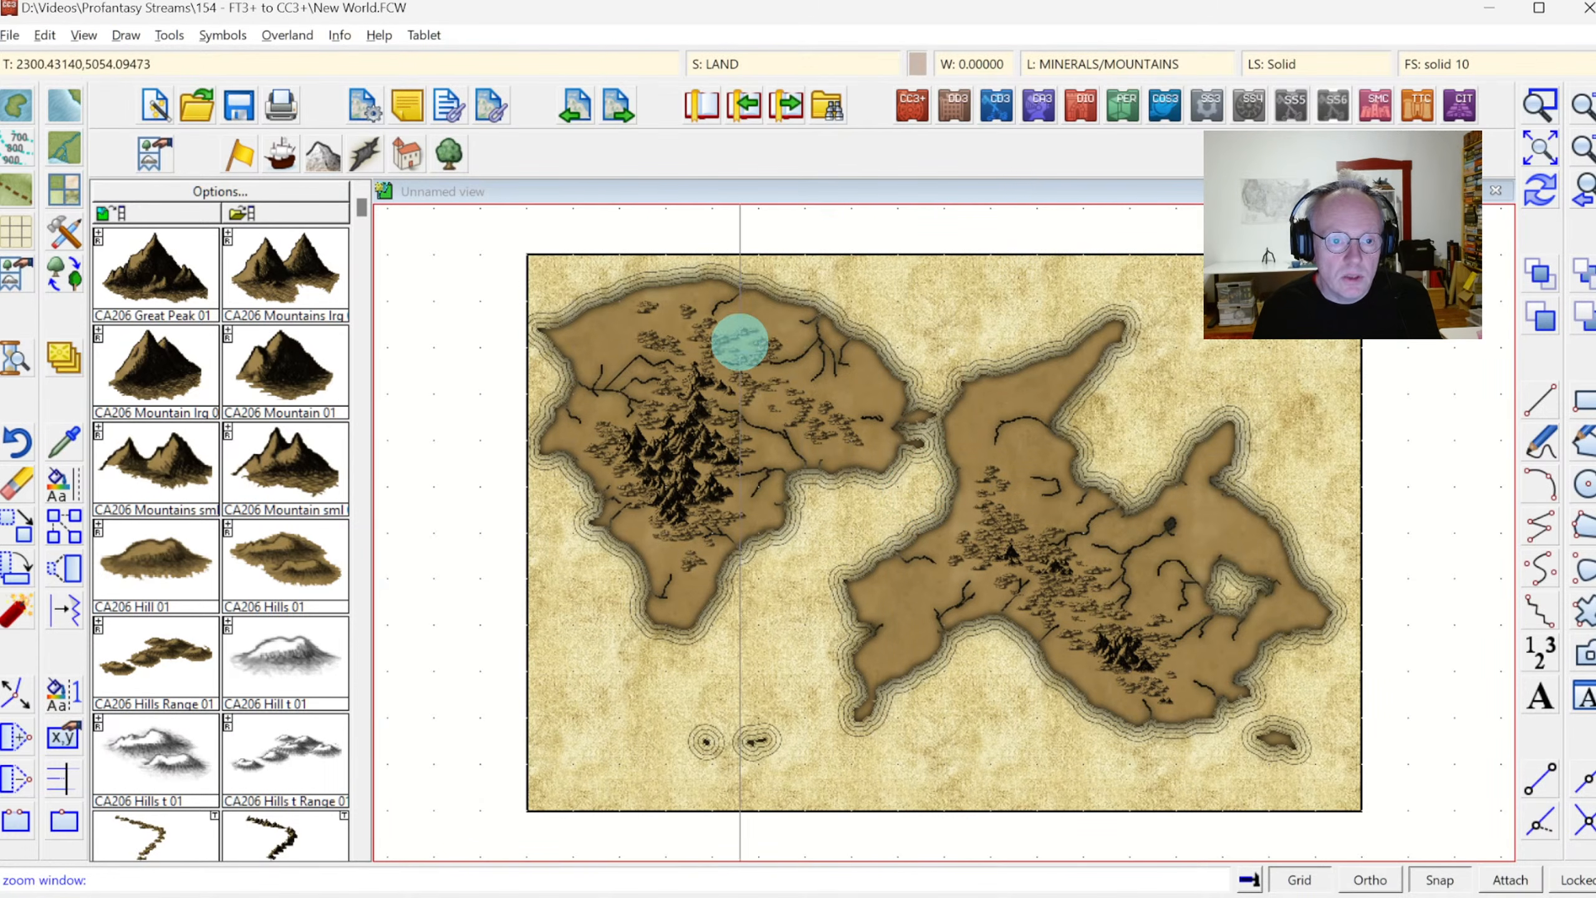
left_click(755, 295)
left_click(878, 391)
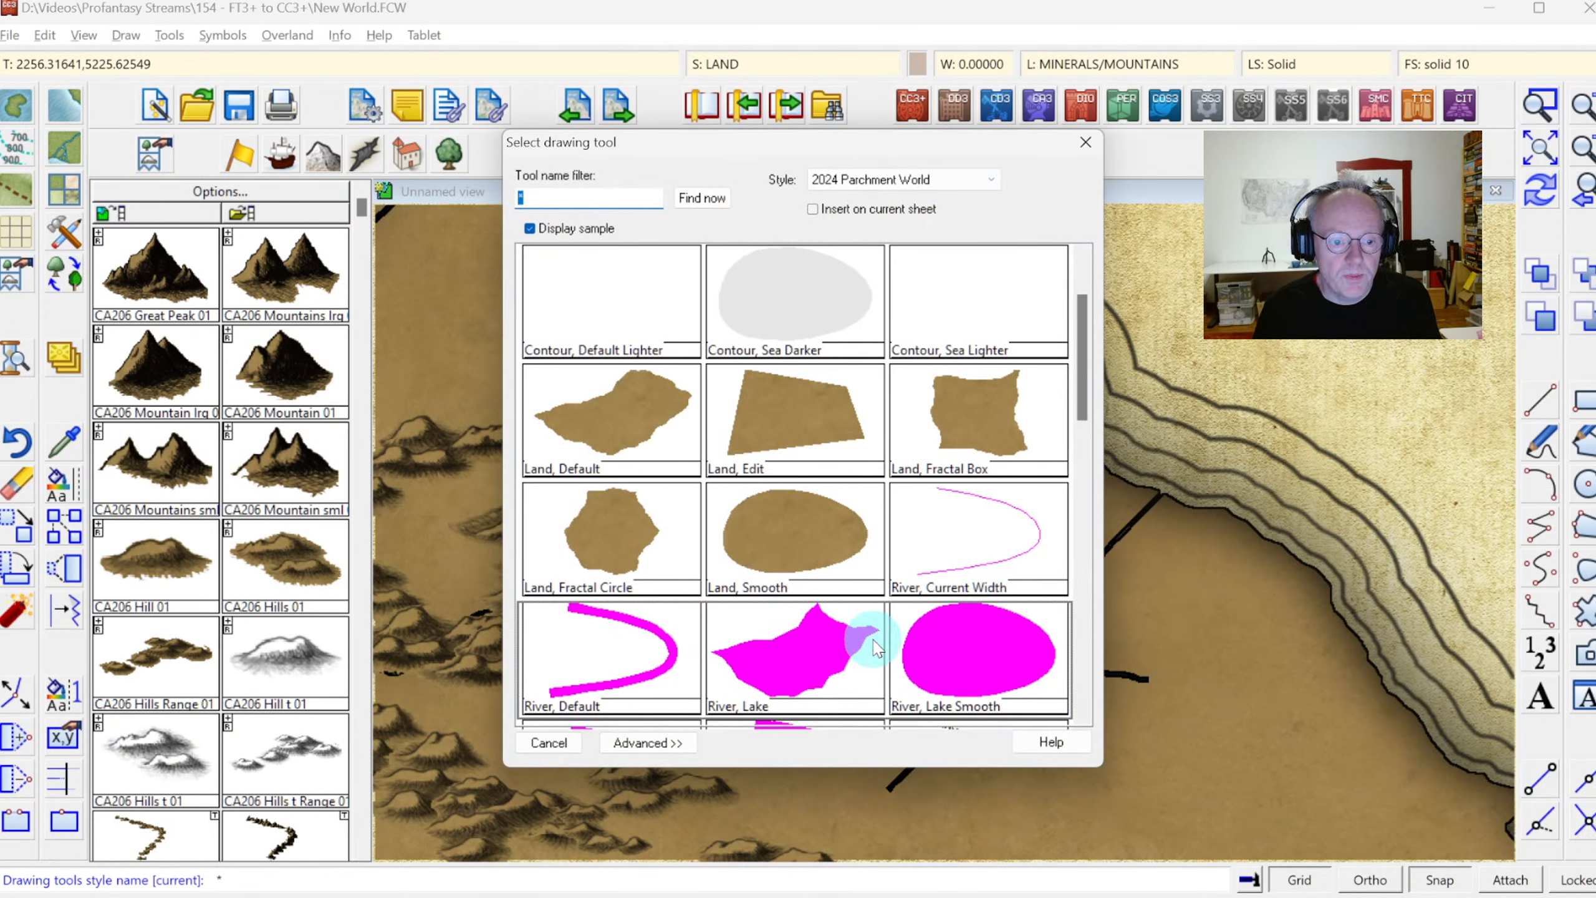
double_click(794, 677)
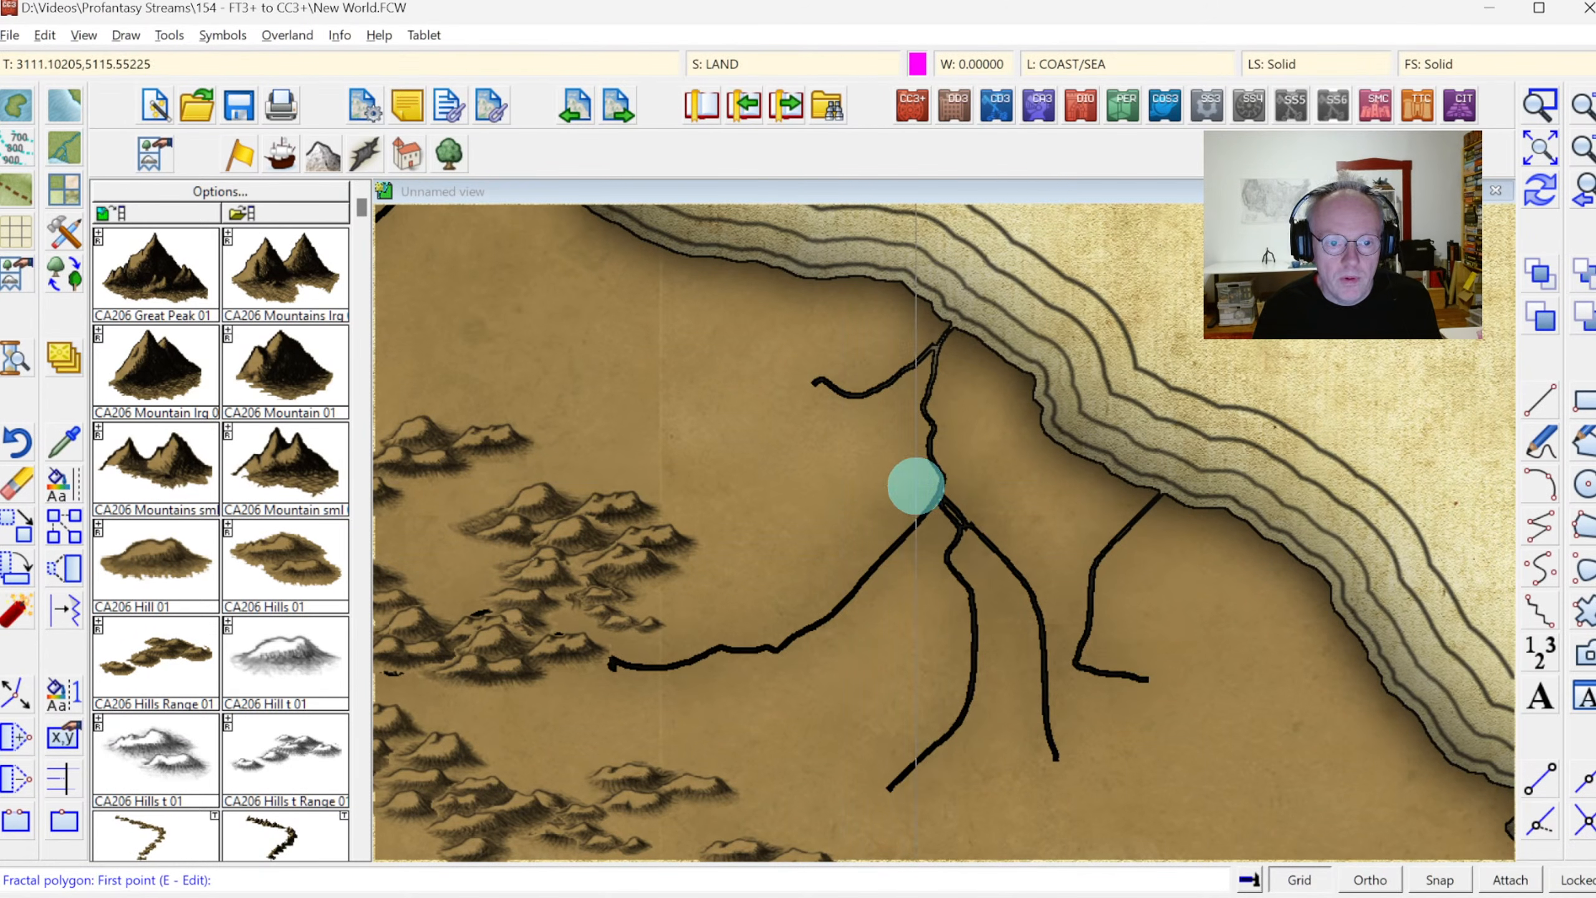
left_click(921, 500)
left_click(947, 523)
left_click(979, 544)
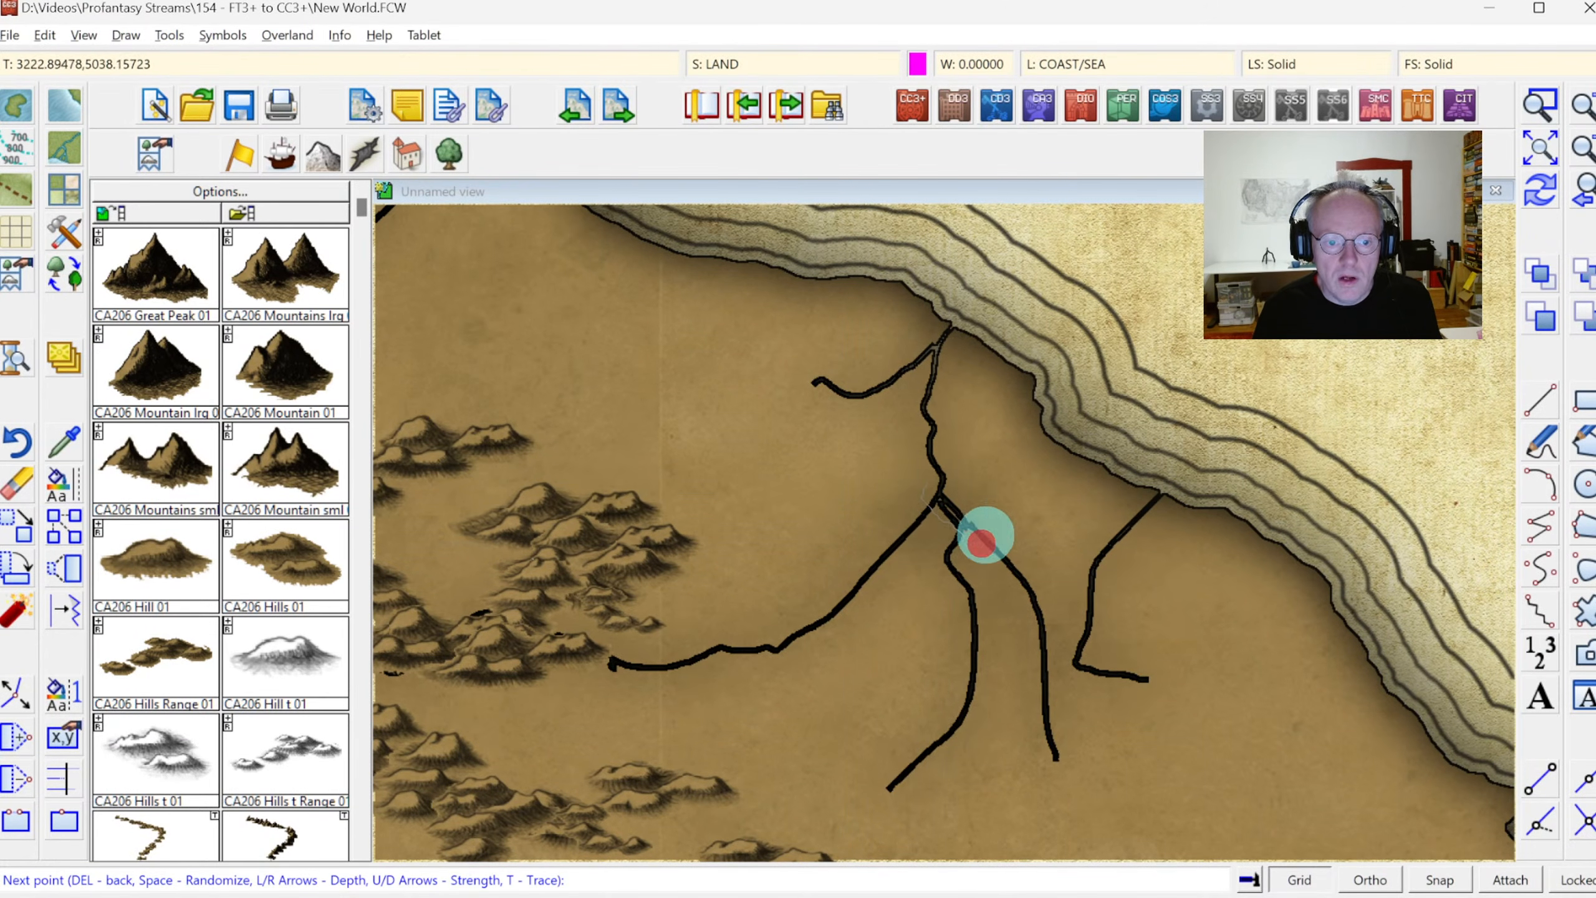
left_click(970, 493)
left_click(950, 480)
right_click(954, 479)
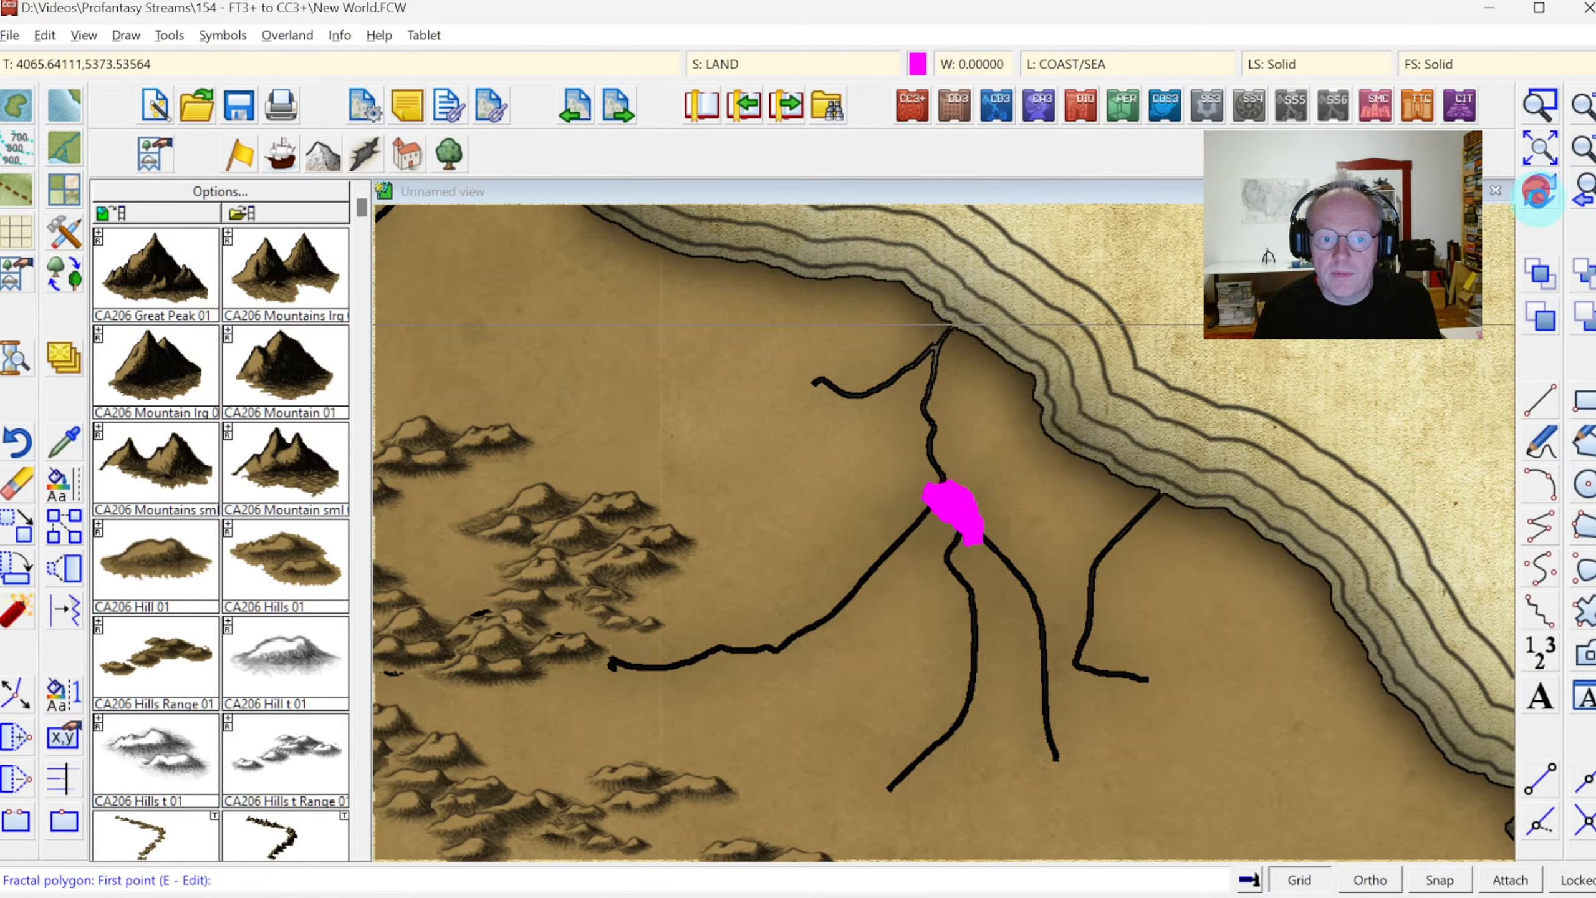
left_click(1537, 189)
Draw a second small lake on the eastern continent where two river ends meet, west of the northern bay
left_click(1538, 151)
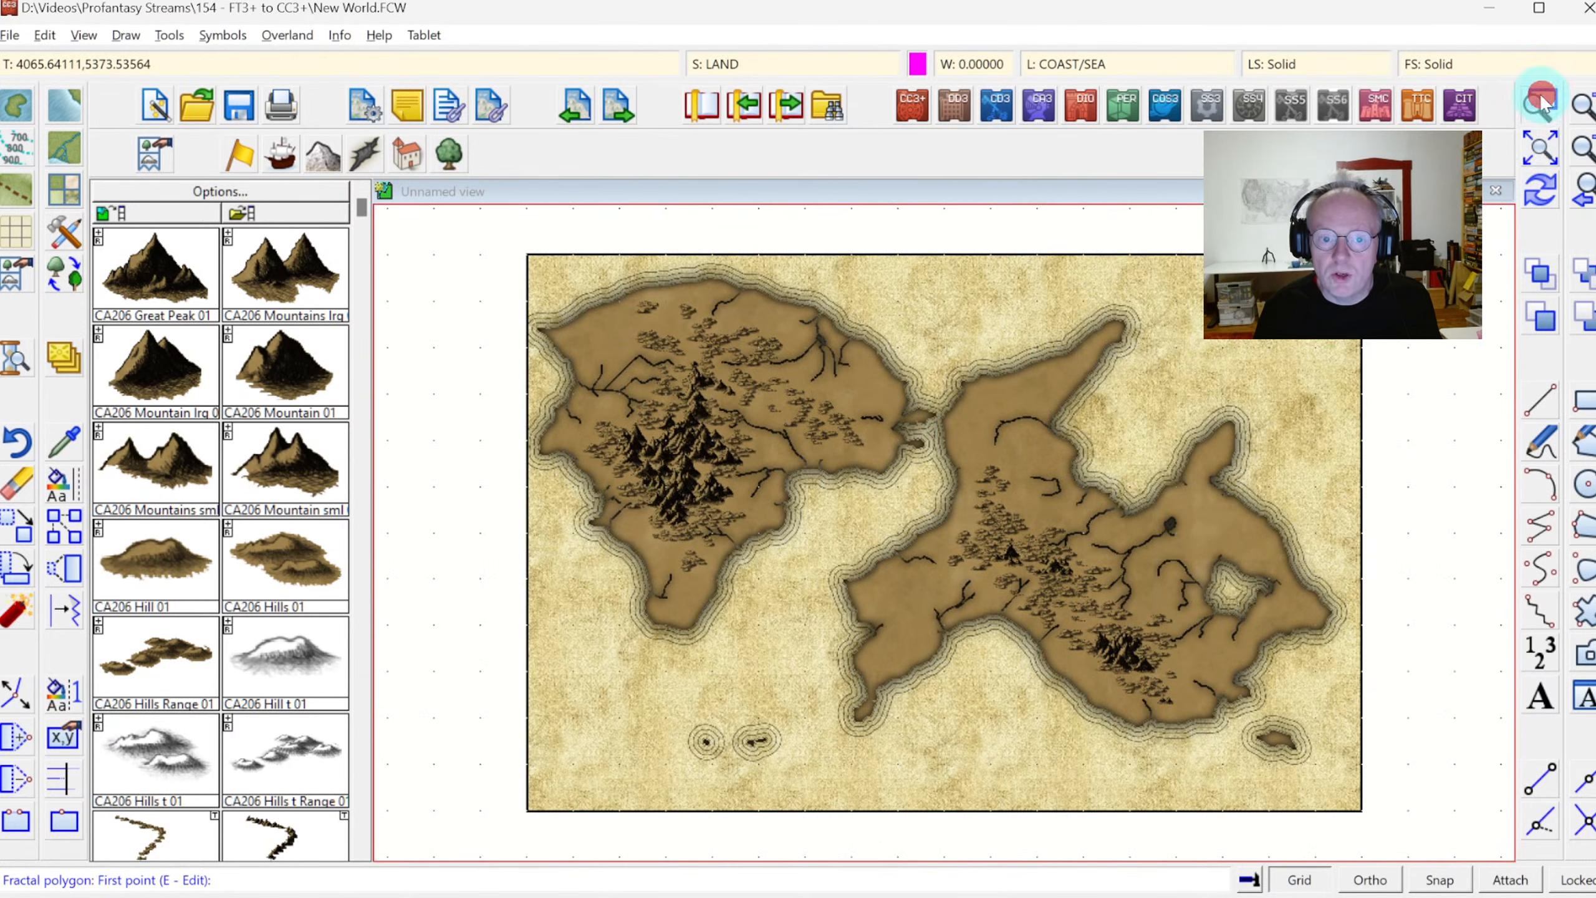
left_click(1539, 103)
left_click(1108, 457)
left_click(978, 546)
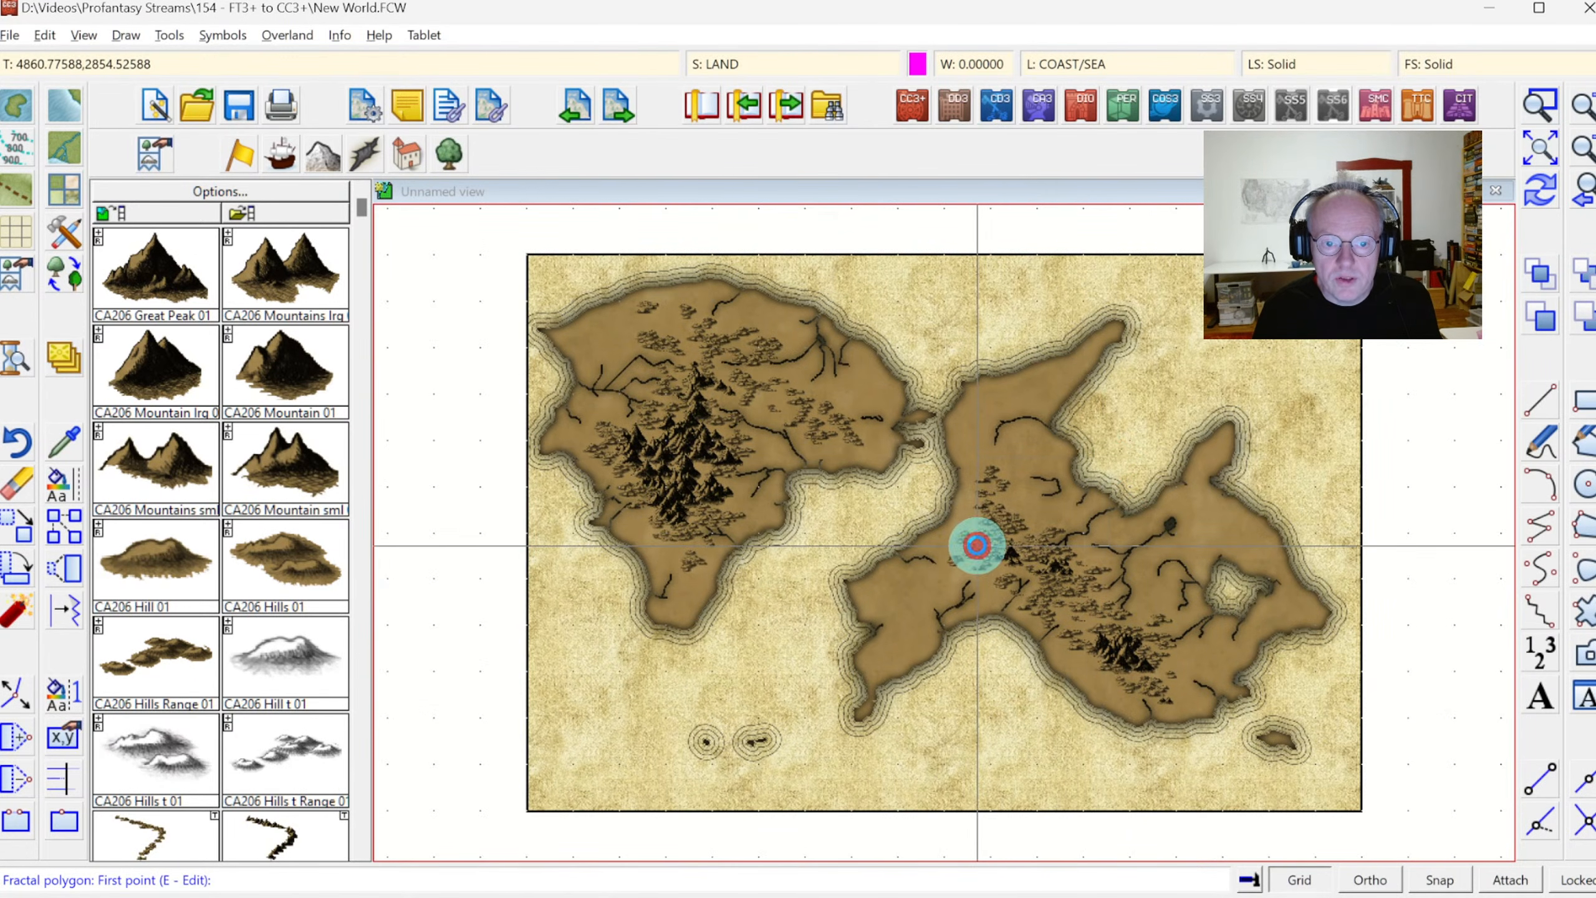
mouse_move(1033, 332)
left_mouse_down()
mouse_move(1026, 360)
mouse_move(1048, 371)
mouse_move(1060, 331)
left_mouse_up()
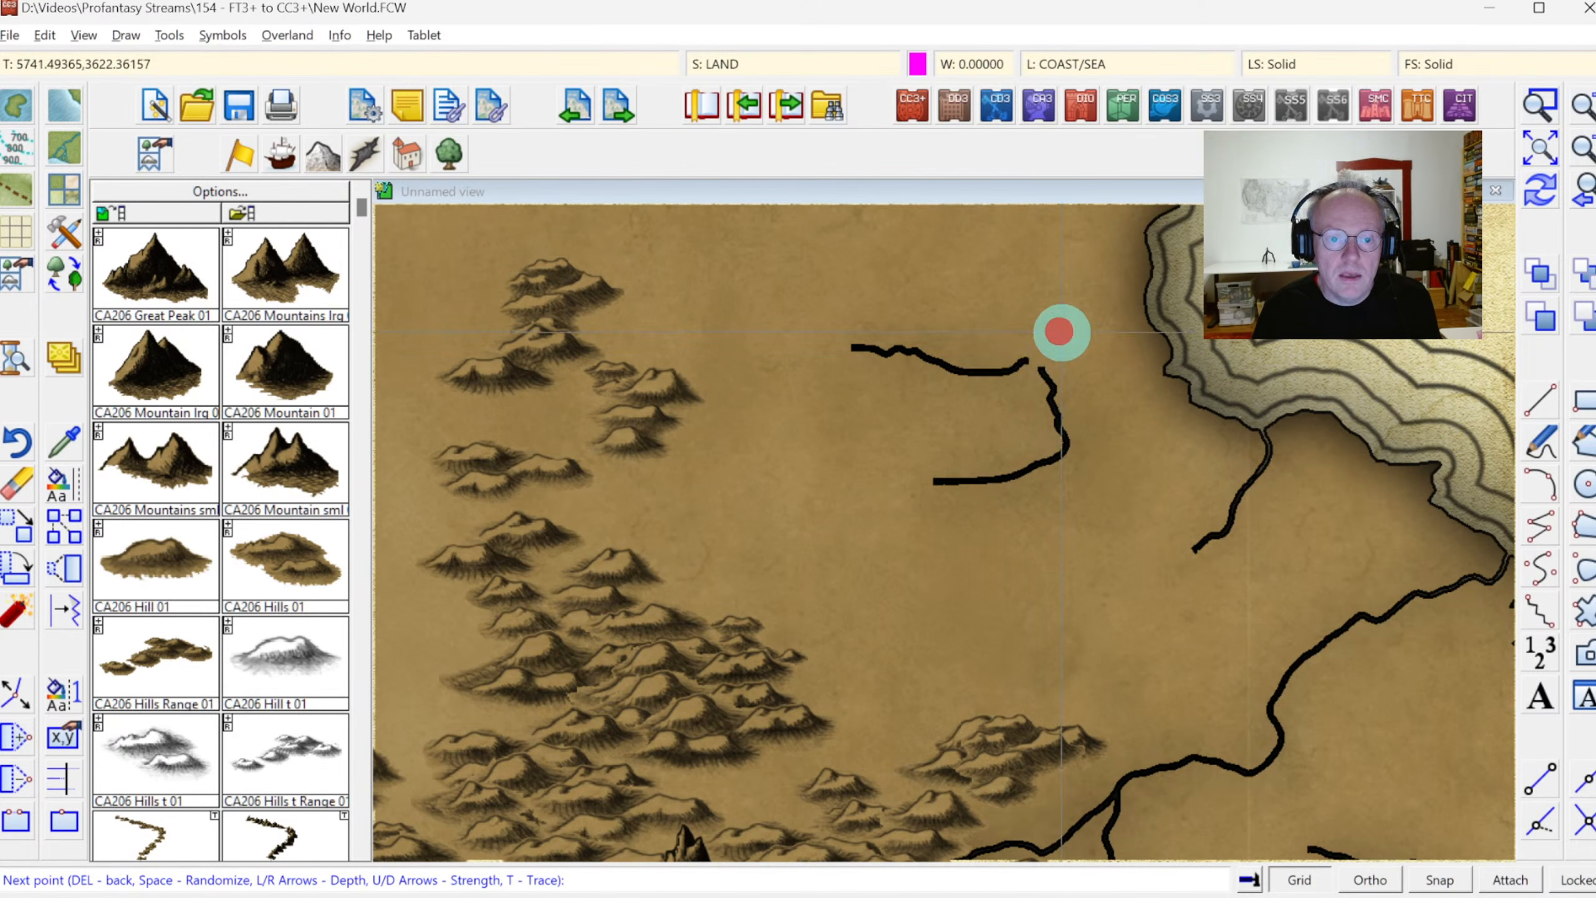
right_click(1059, 332)
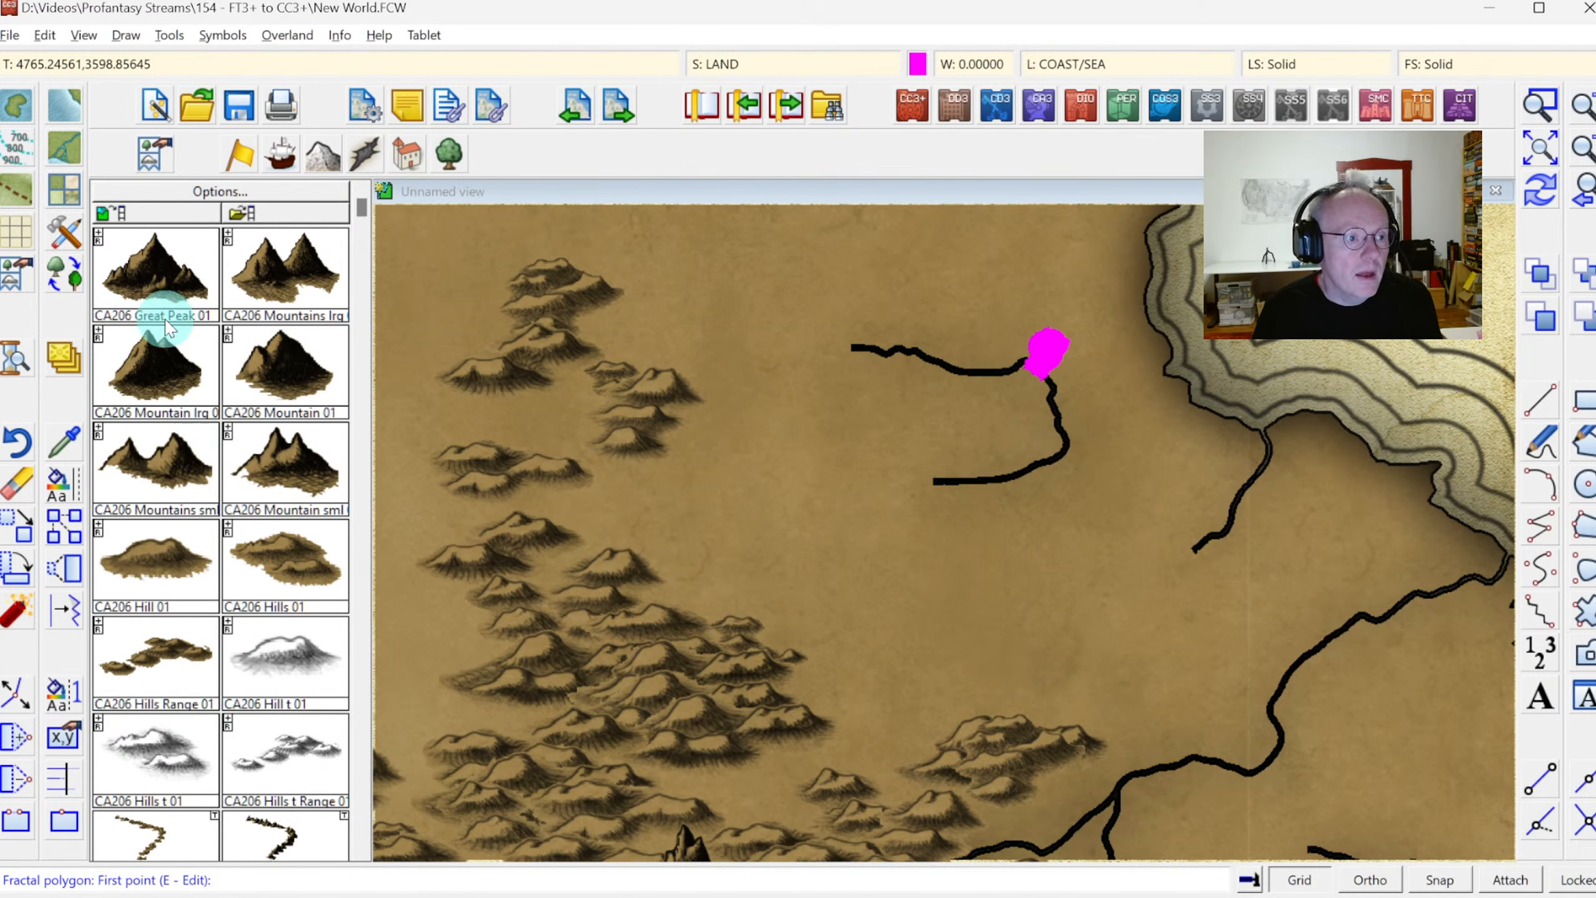
Draw a river with the River, Wide tool from the eastern continent's new lake to the coast of the northern bay
left_click(65, 148)
left_click(972, 420)
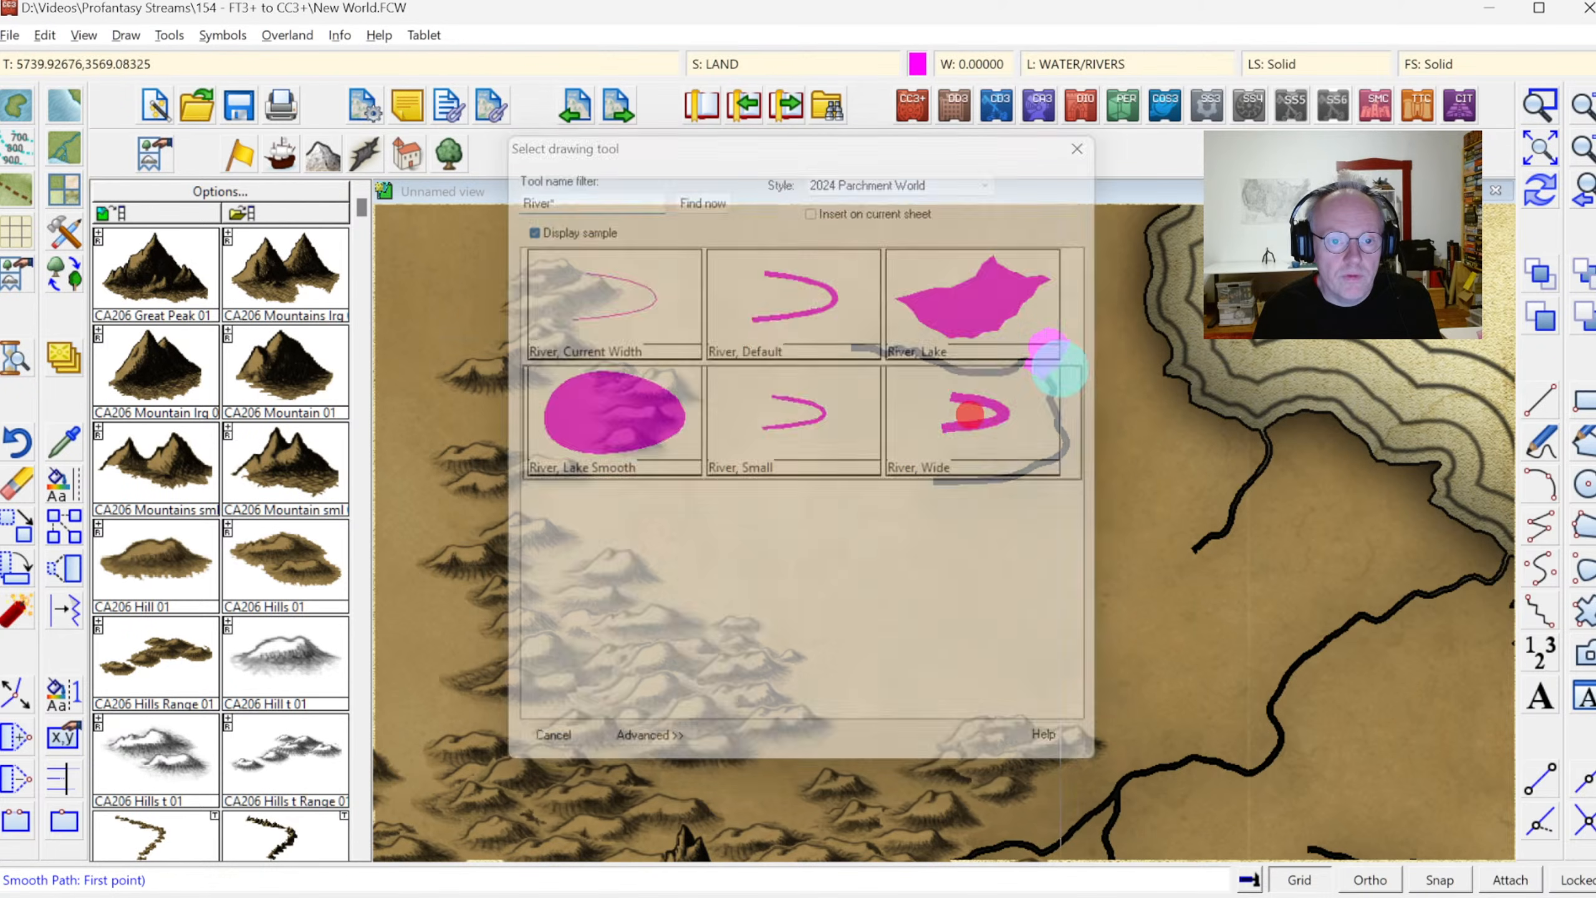
mouse_move(1043, 336)
left_mouse_down()
mouse_move(1071, 314)
mouse_move(1154, 314)
left_mouse_up()
right_click(1294, 358)
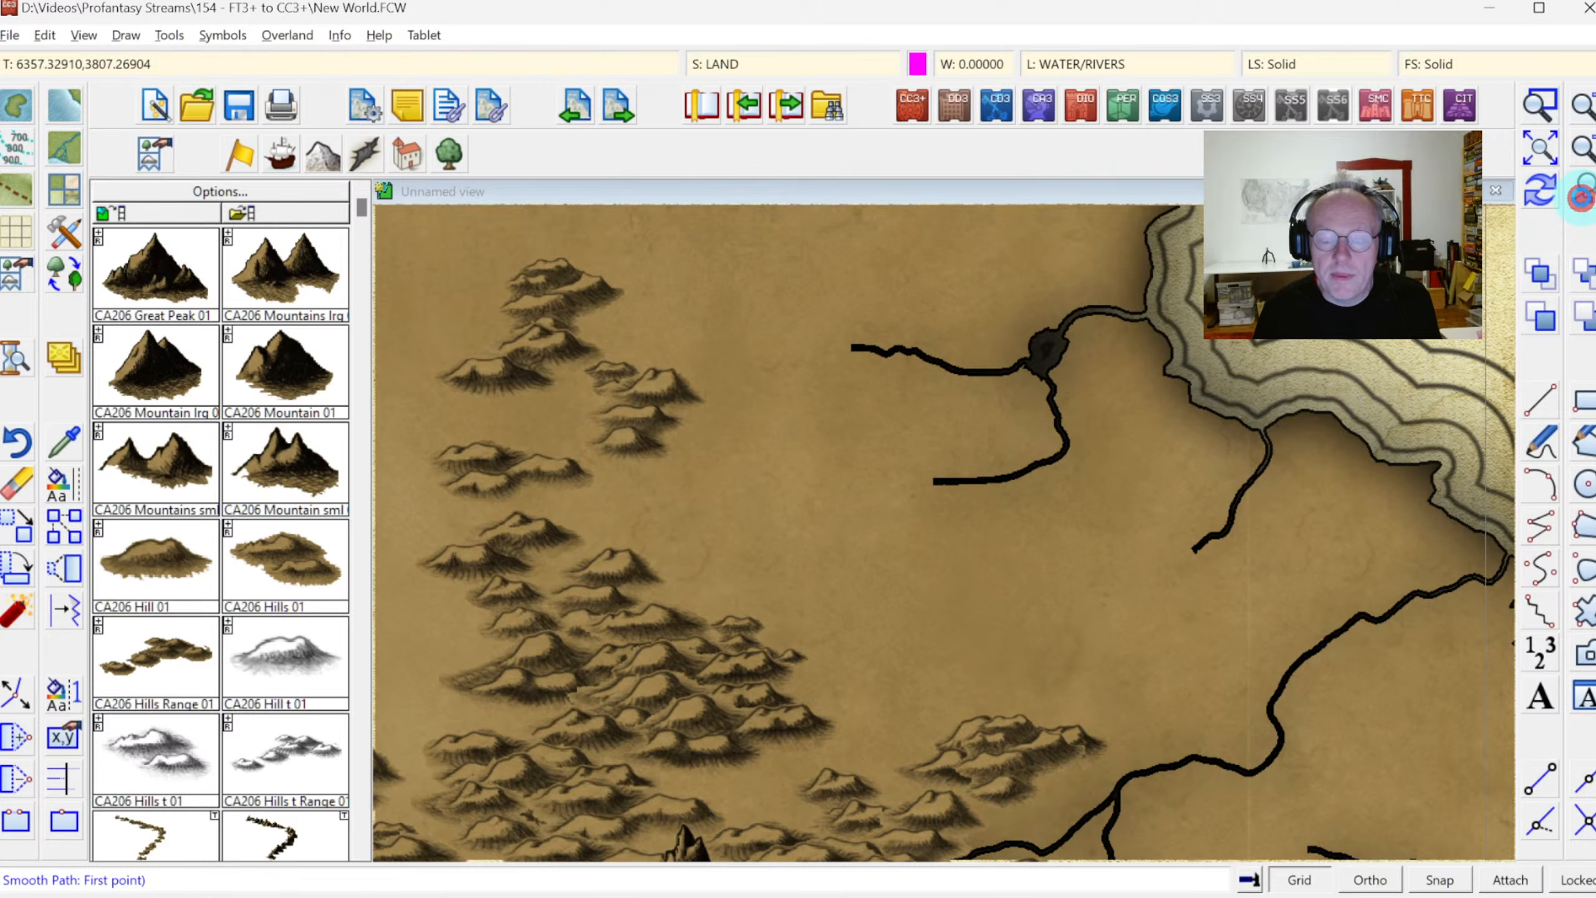
Set the current drawing properties like those of the short river stub on the coast north of the eastern continent's dark inland lake
left_click(1580, 197)
left_click(1540, 106)
left_click(1097, 427)
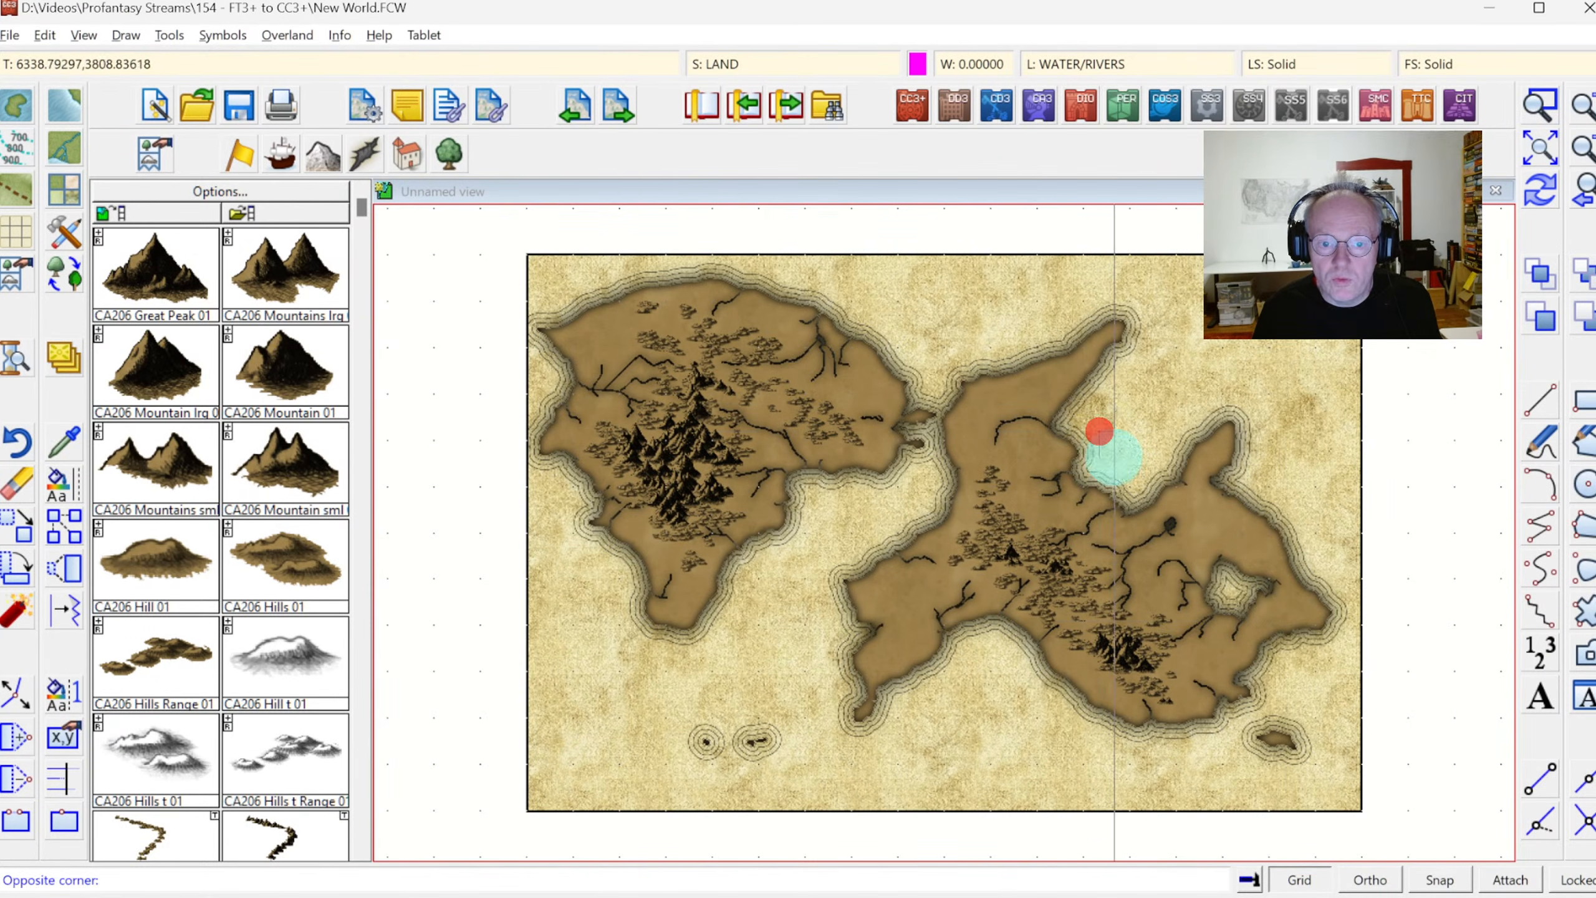
left_click(1283, 617)
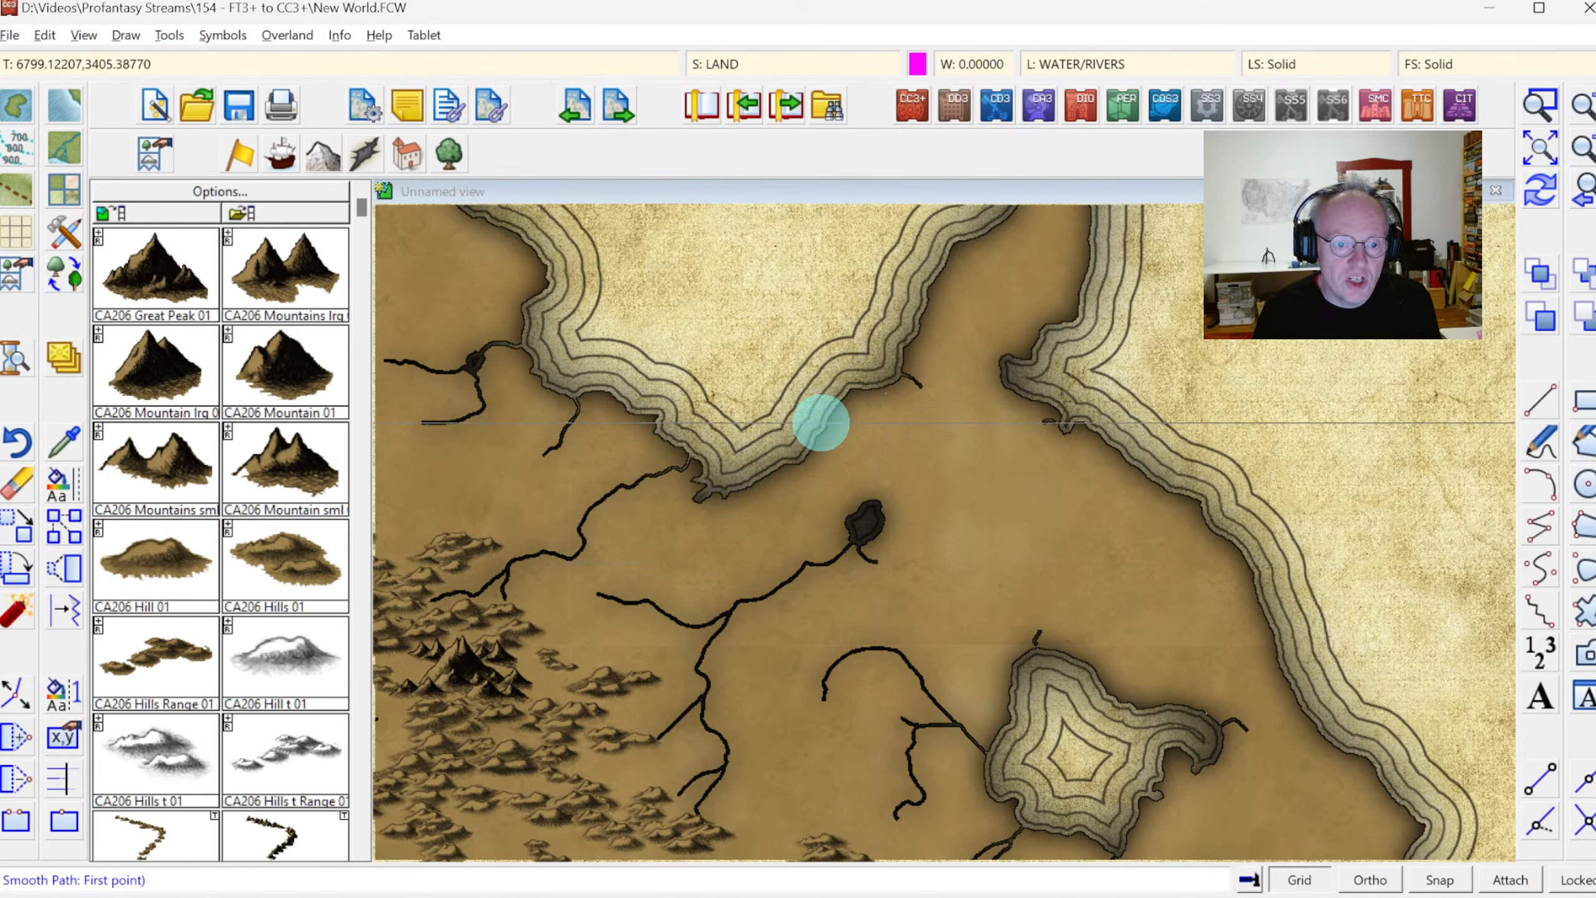
left_click(16, 495)
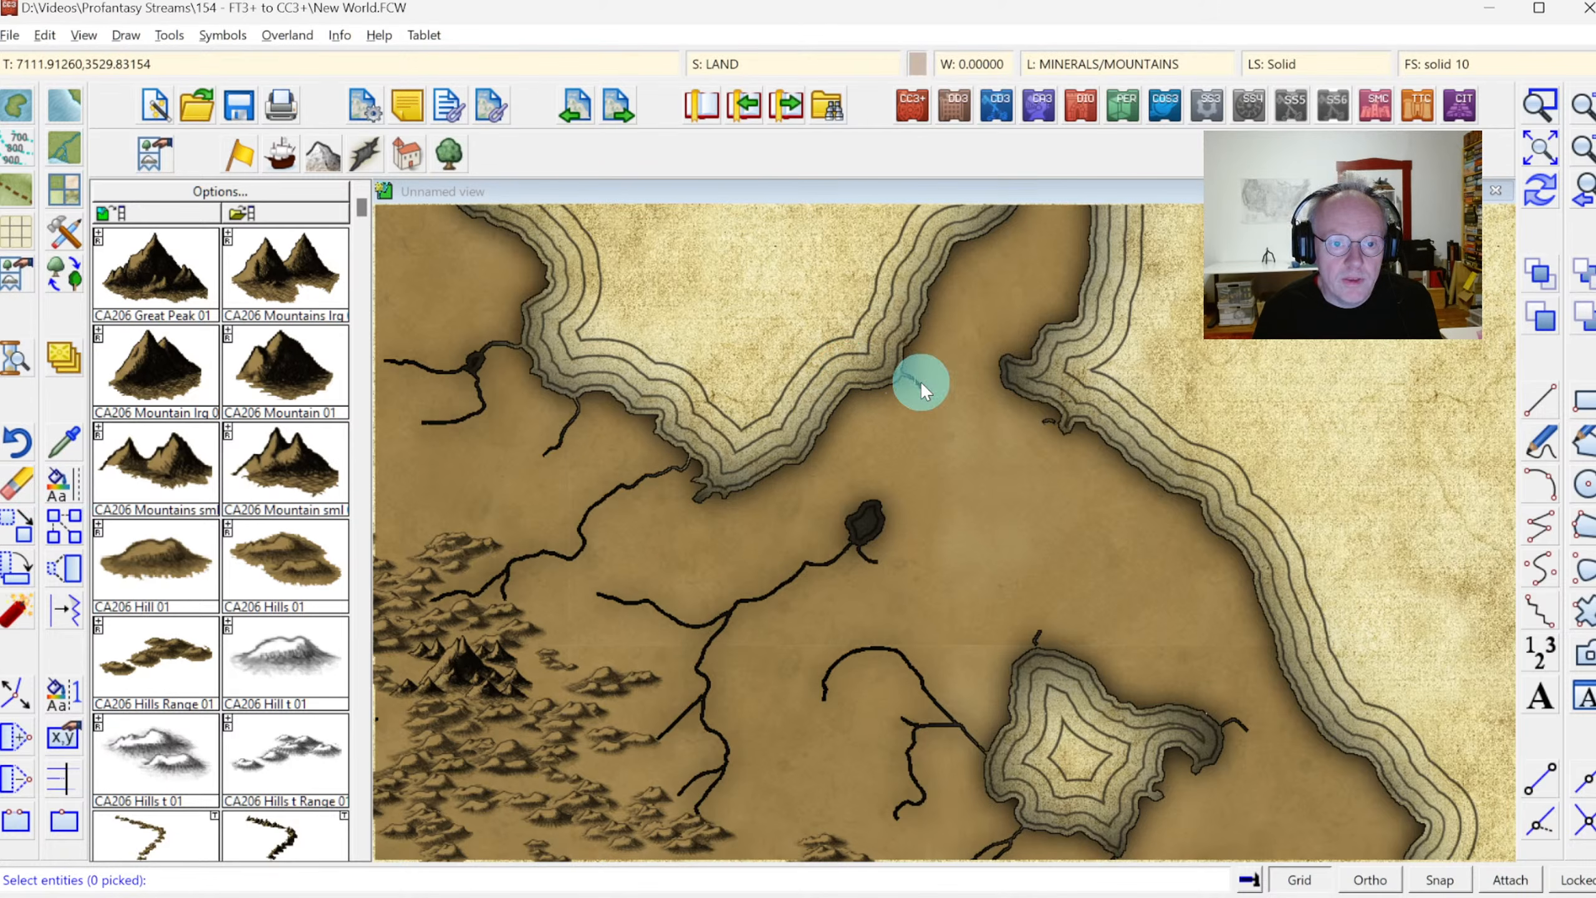
left_click(1540, 105)
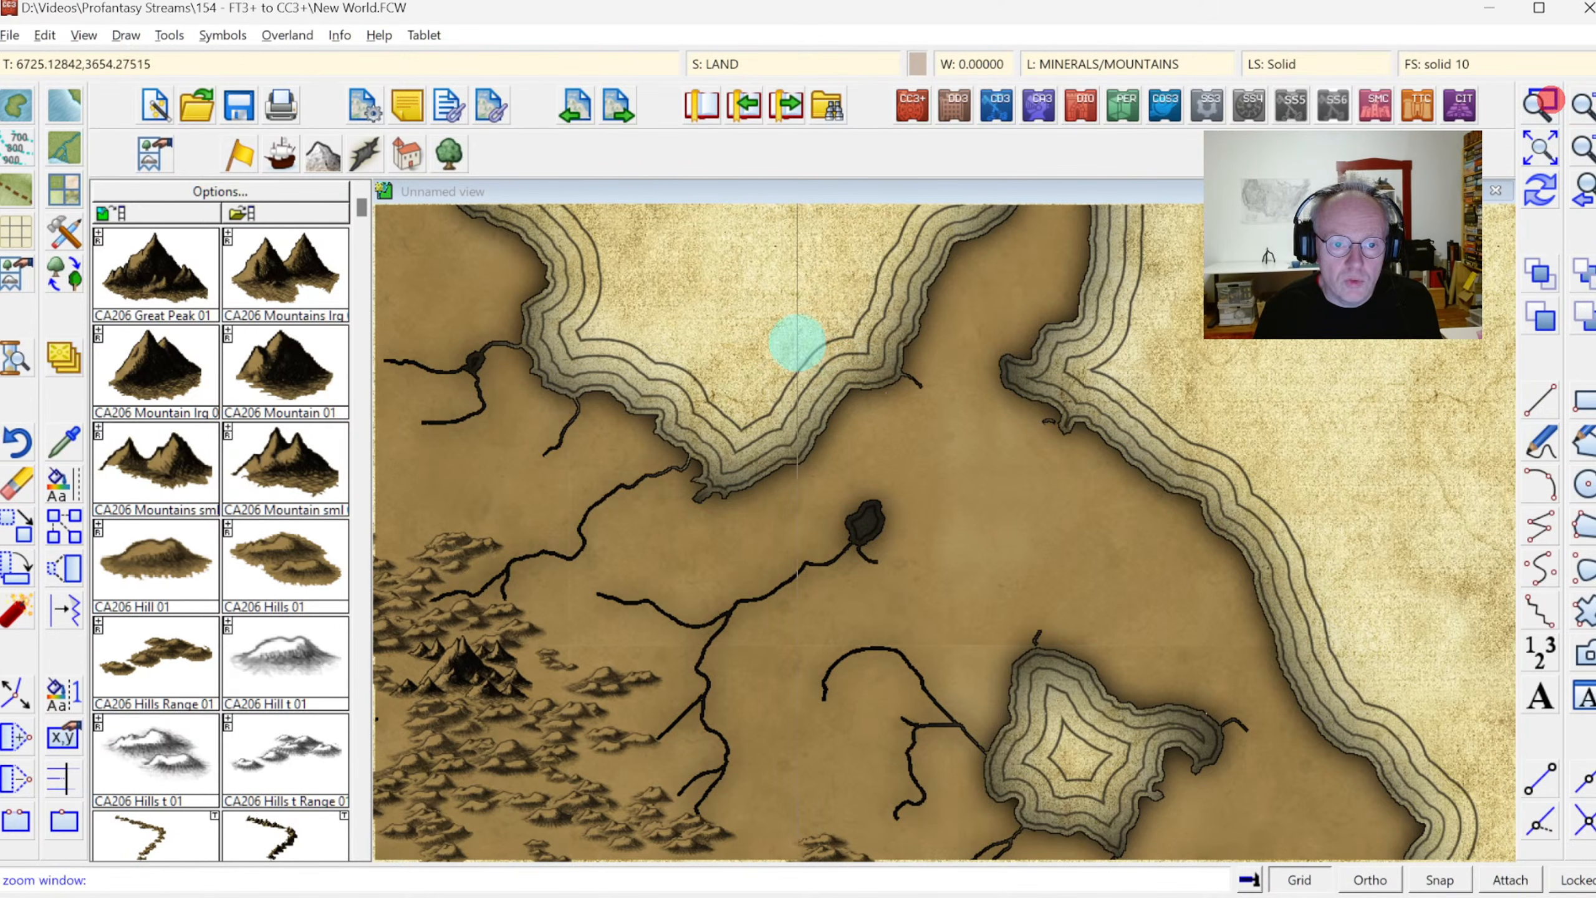
left_click(751, 342)
left_click(998, 544)
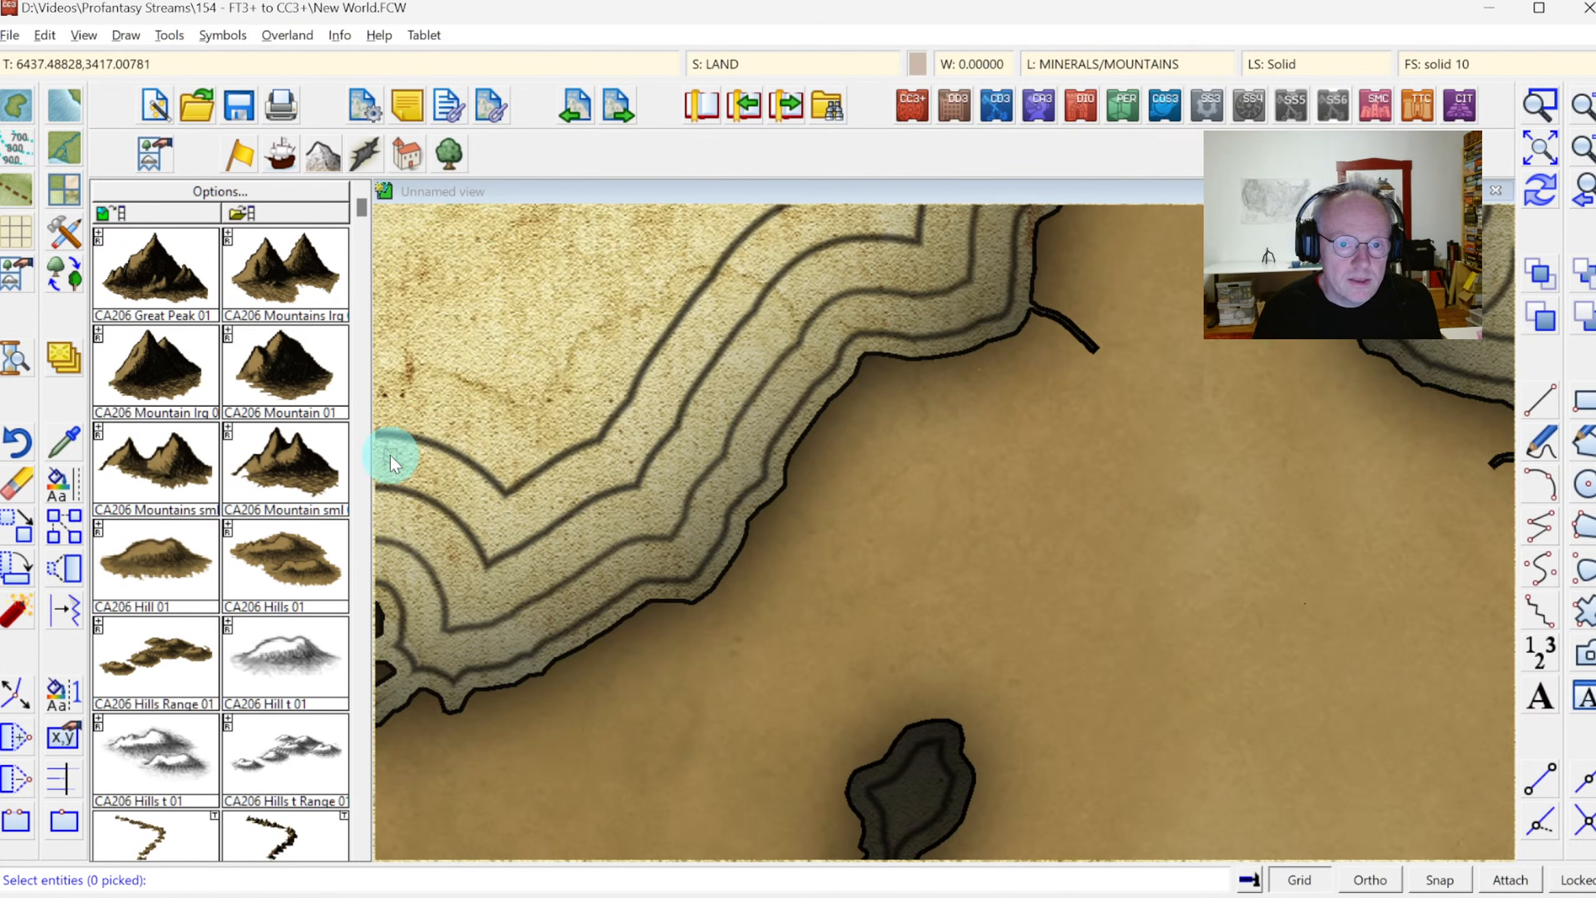
left_click(69, 440)
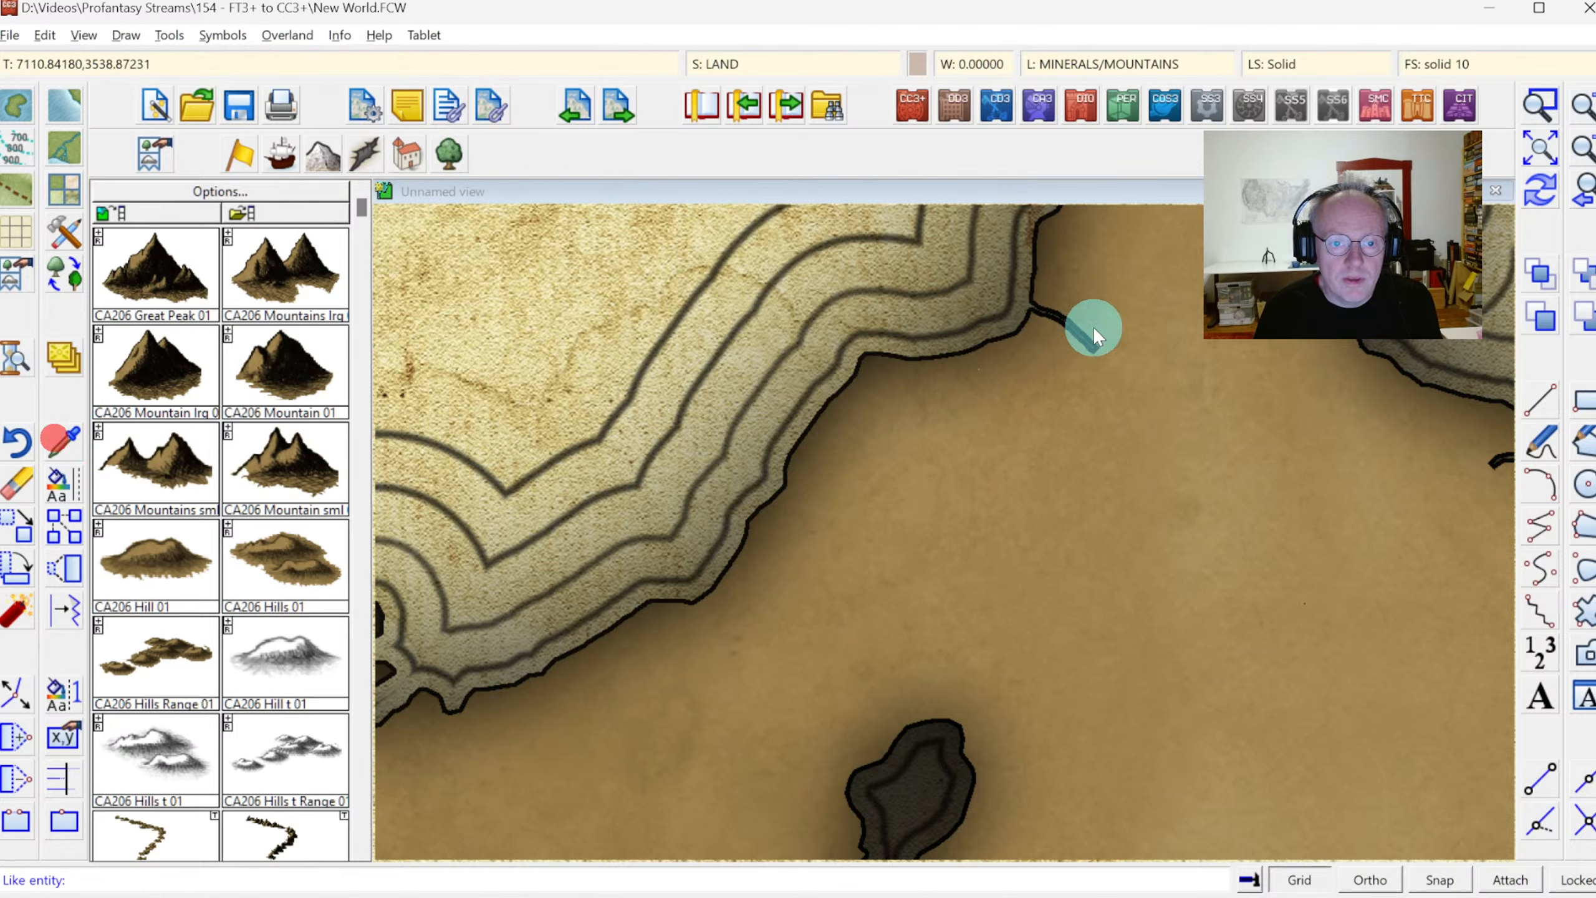
left_click(1082, 343)
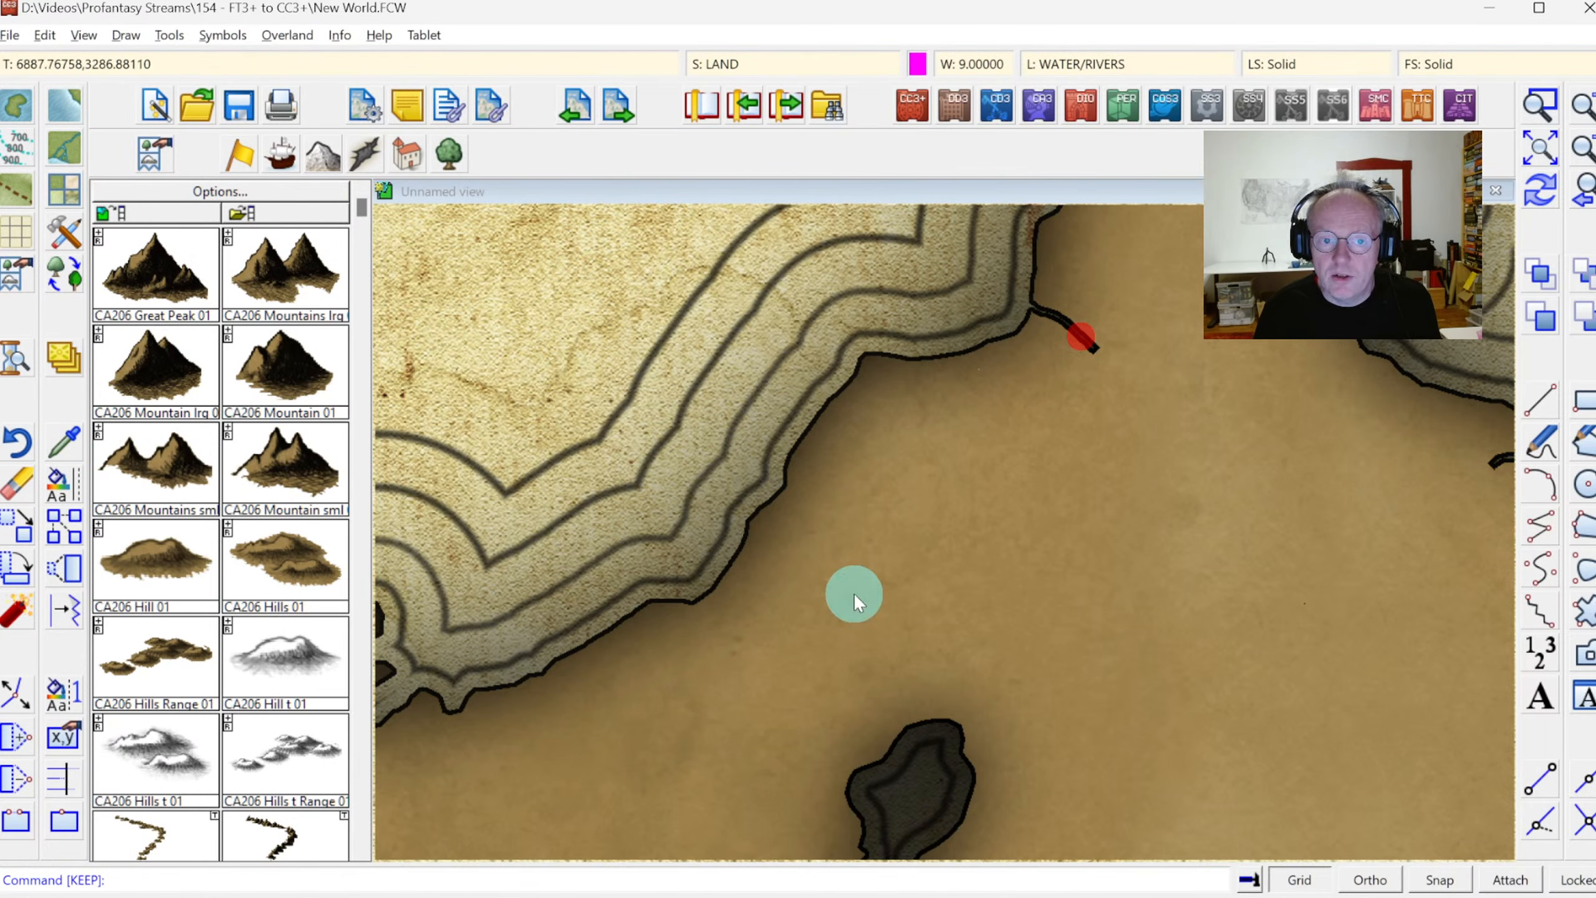
Draw a smooth winding river with a River drawing tool from the end of the northern coastal stub to the eastern continent's dark inland lake
left_click(360, 609)
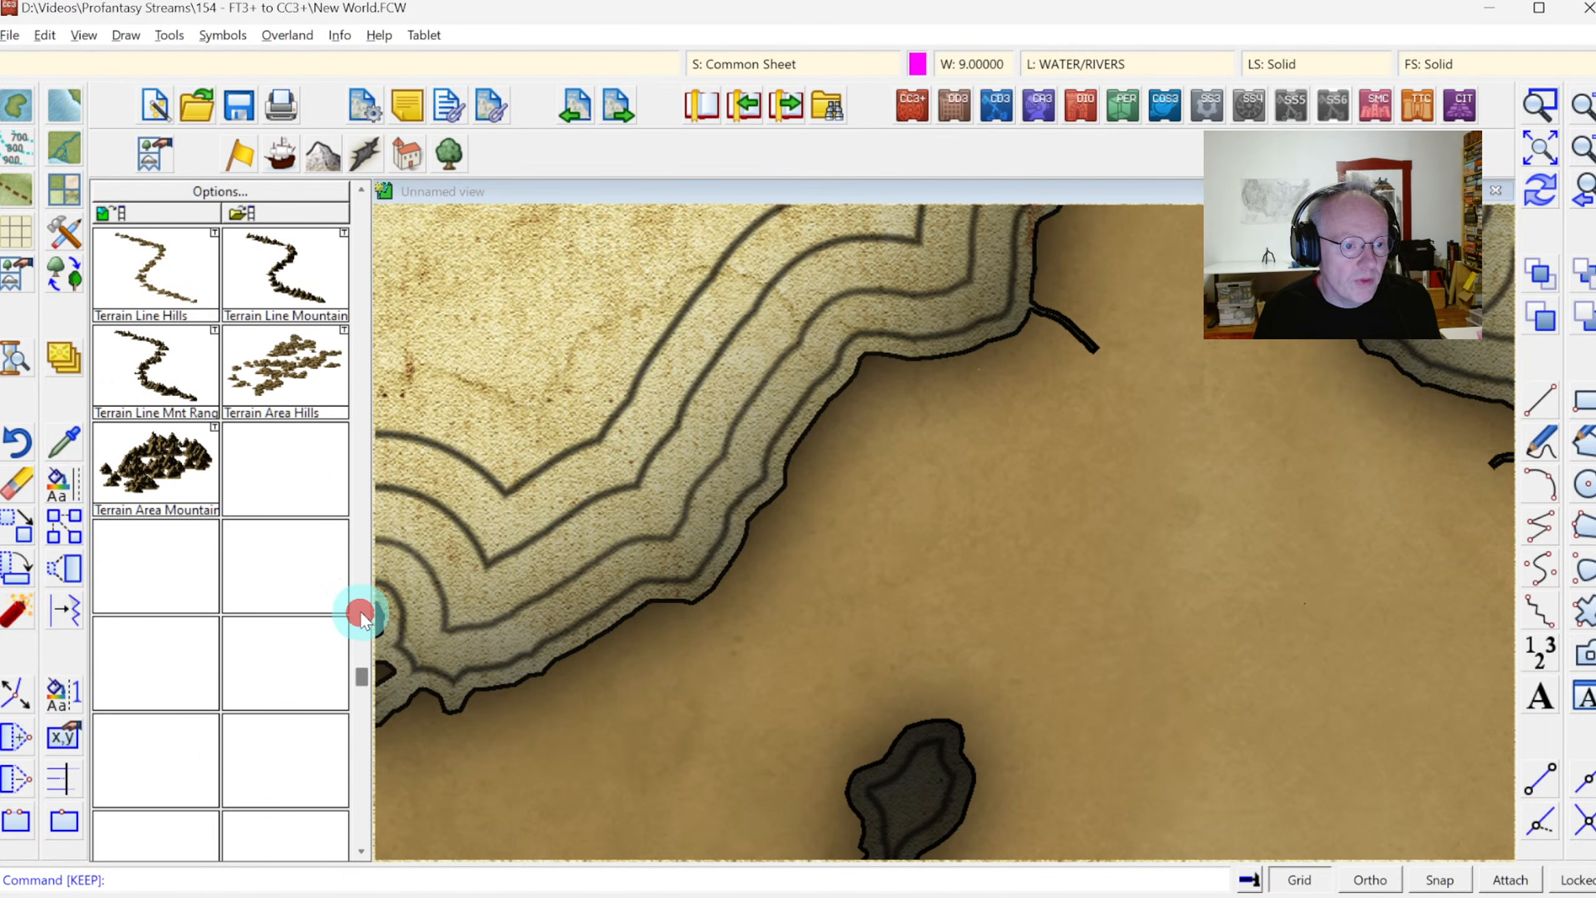
left_click(71, 165)
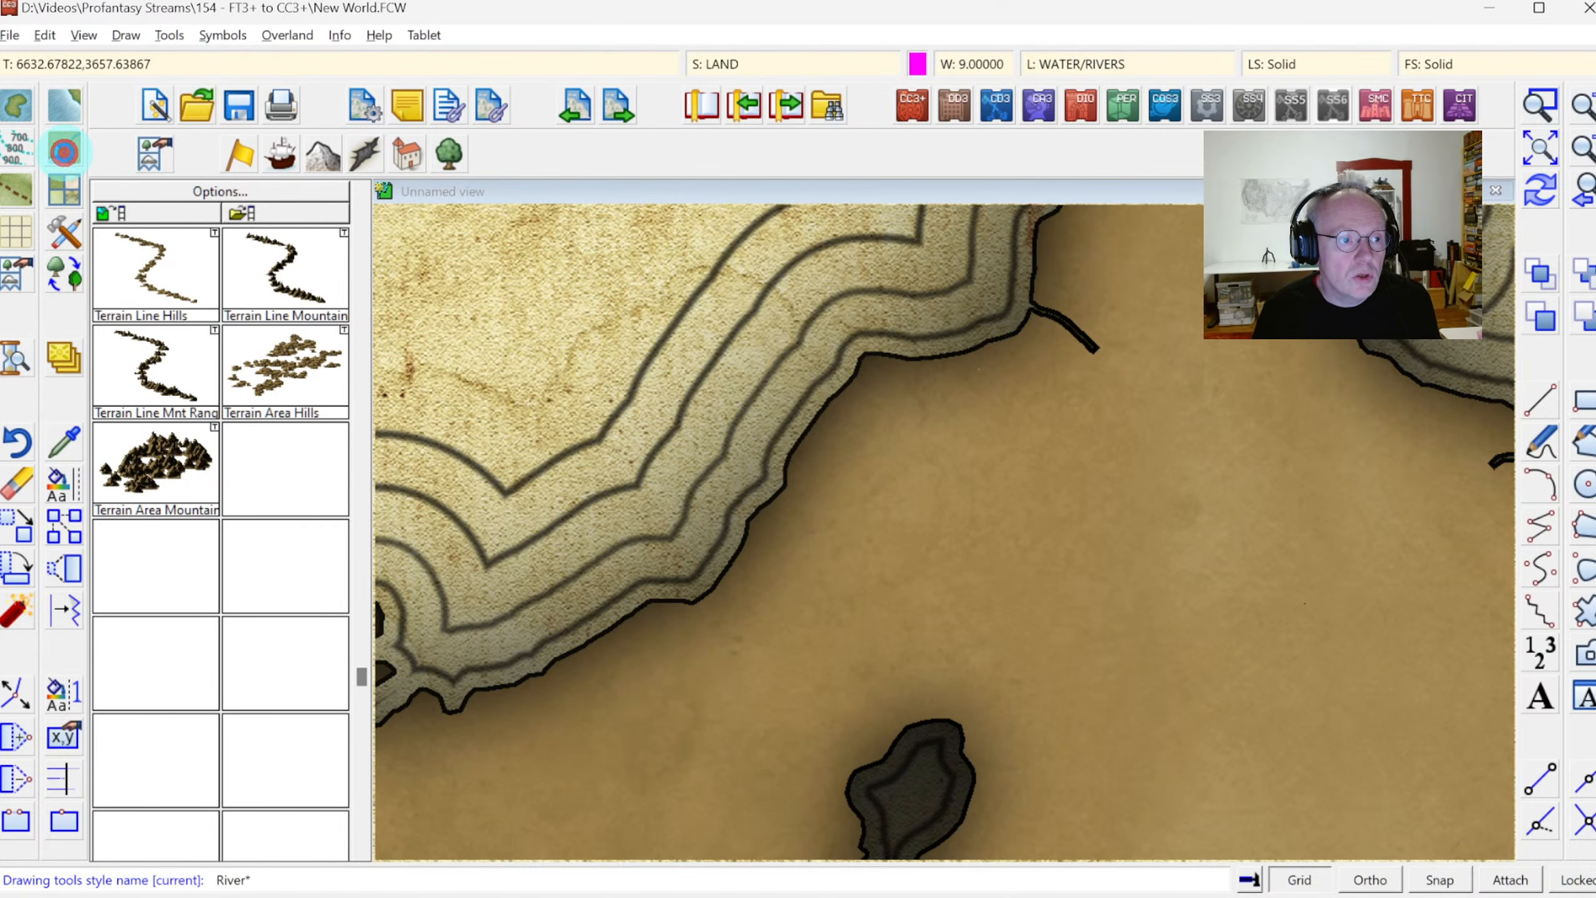
left_click(593, 306)
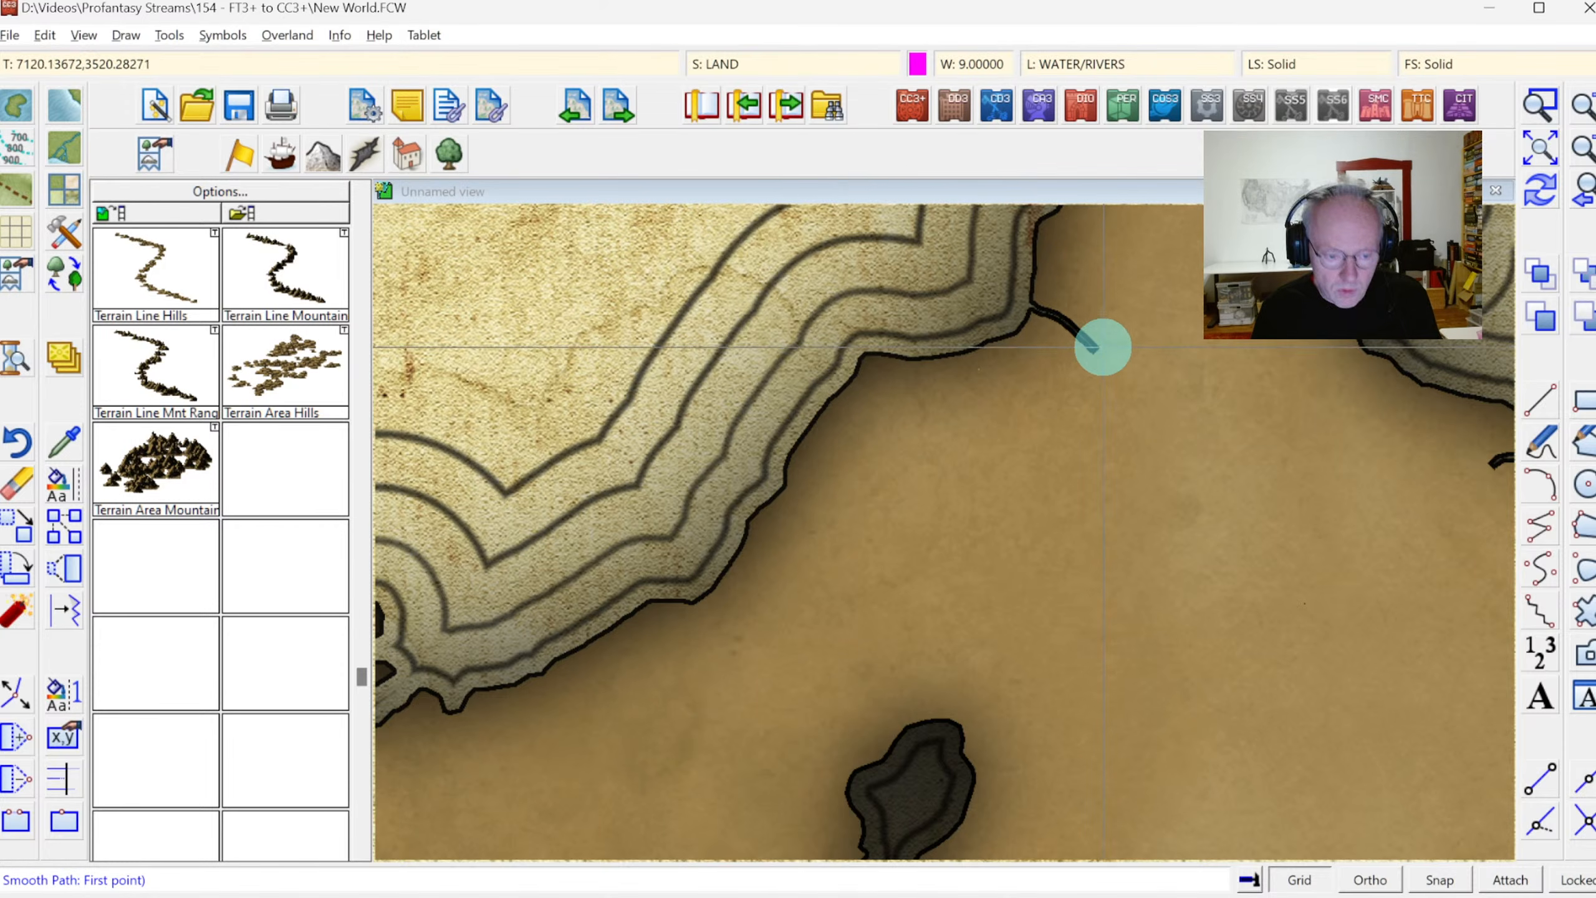
key("F5")
left_click(1096, 351)
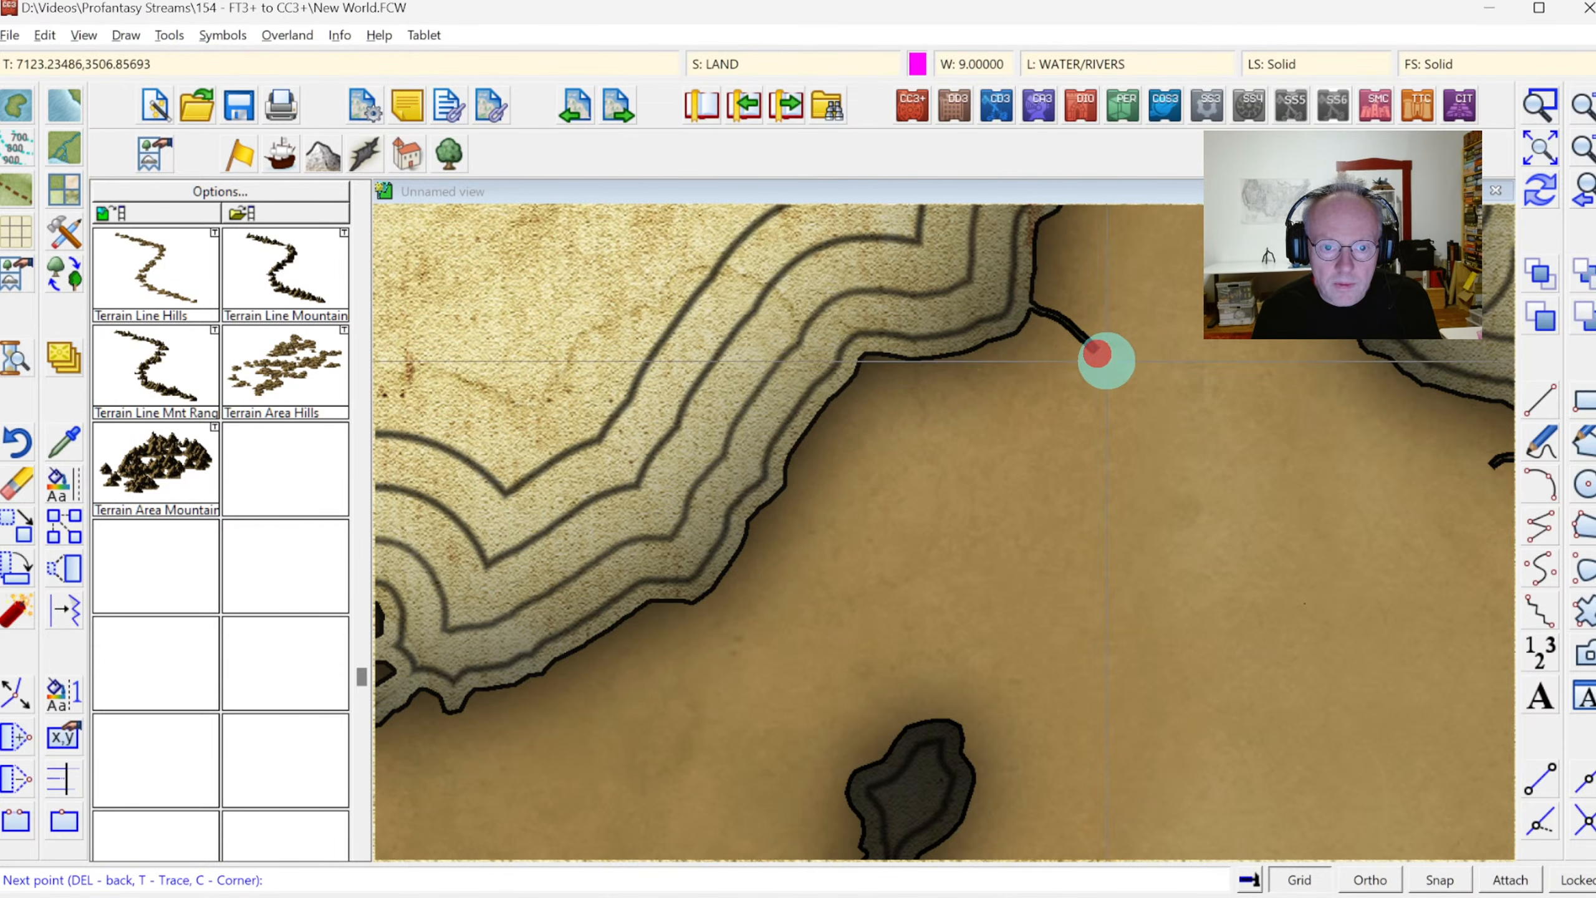
left_click(1119, 402)
left_click(1046, 496)
left_click(1092, 602)
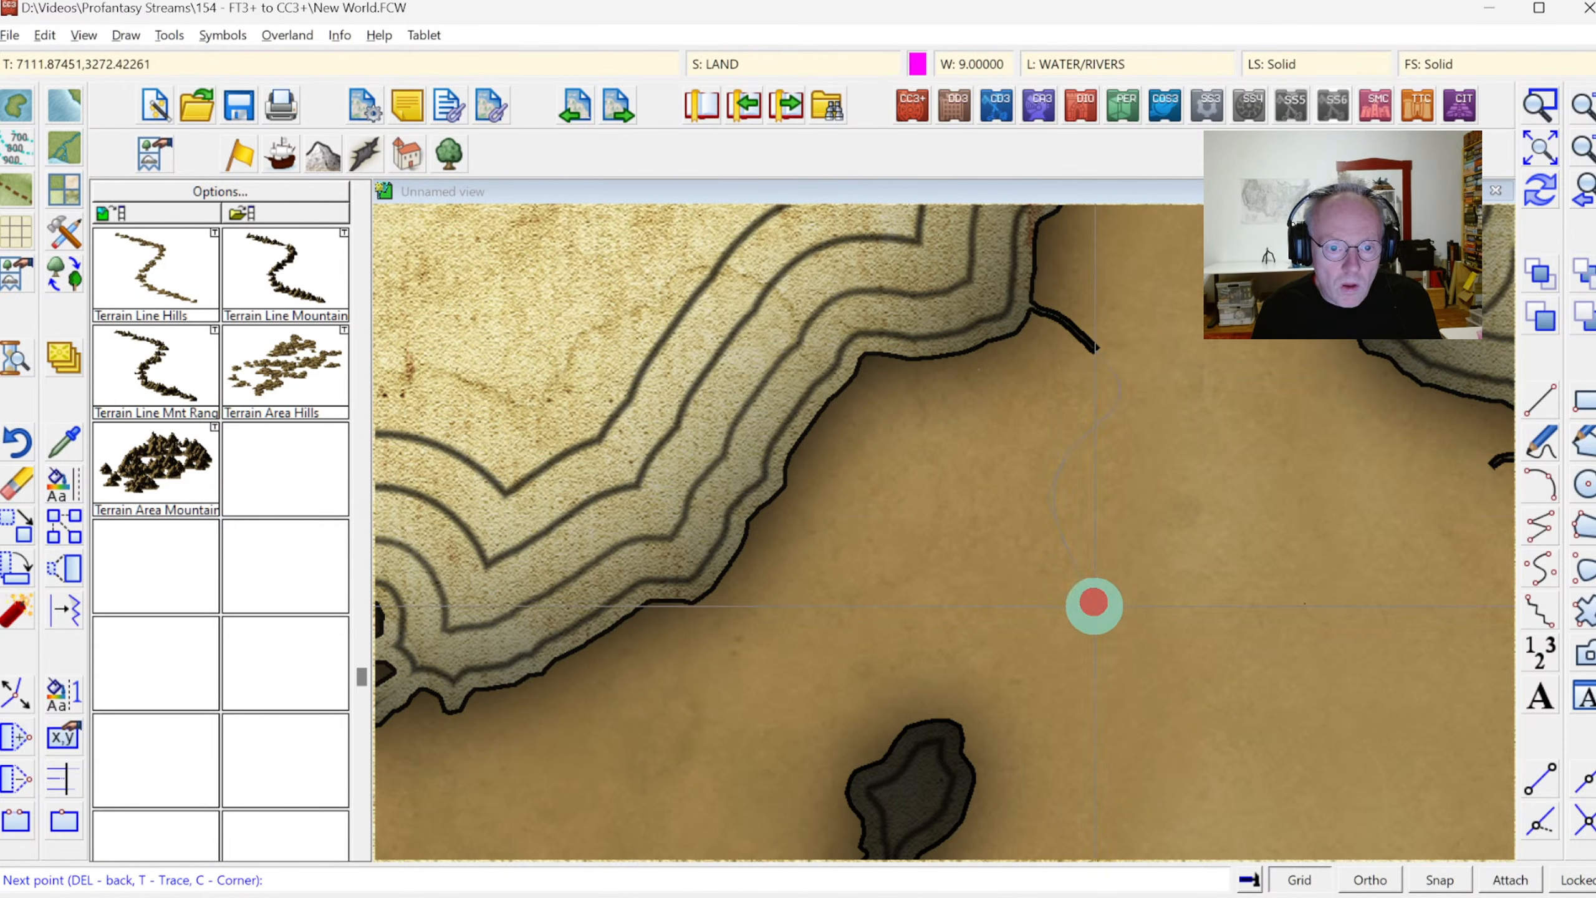
left_click(978, 675)
left_click(971, 719)
right_click(1069, 695)
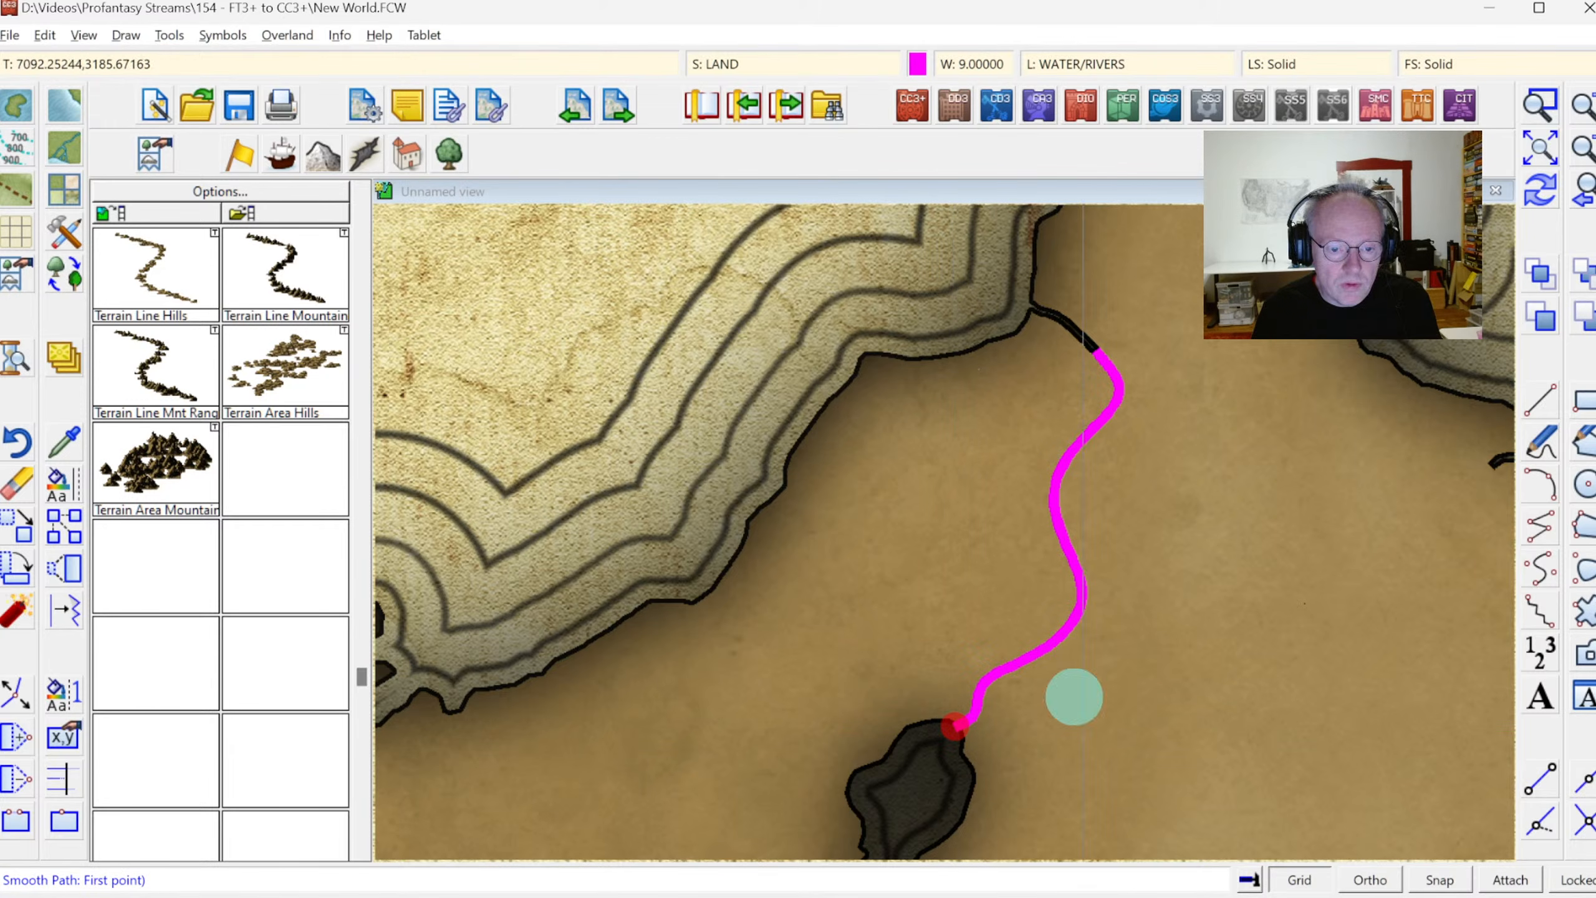
Erase the two short river stubs on the northern and eastern shores of the eastern continent's large pale lake
left_click(1581, 200)
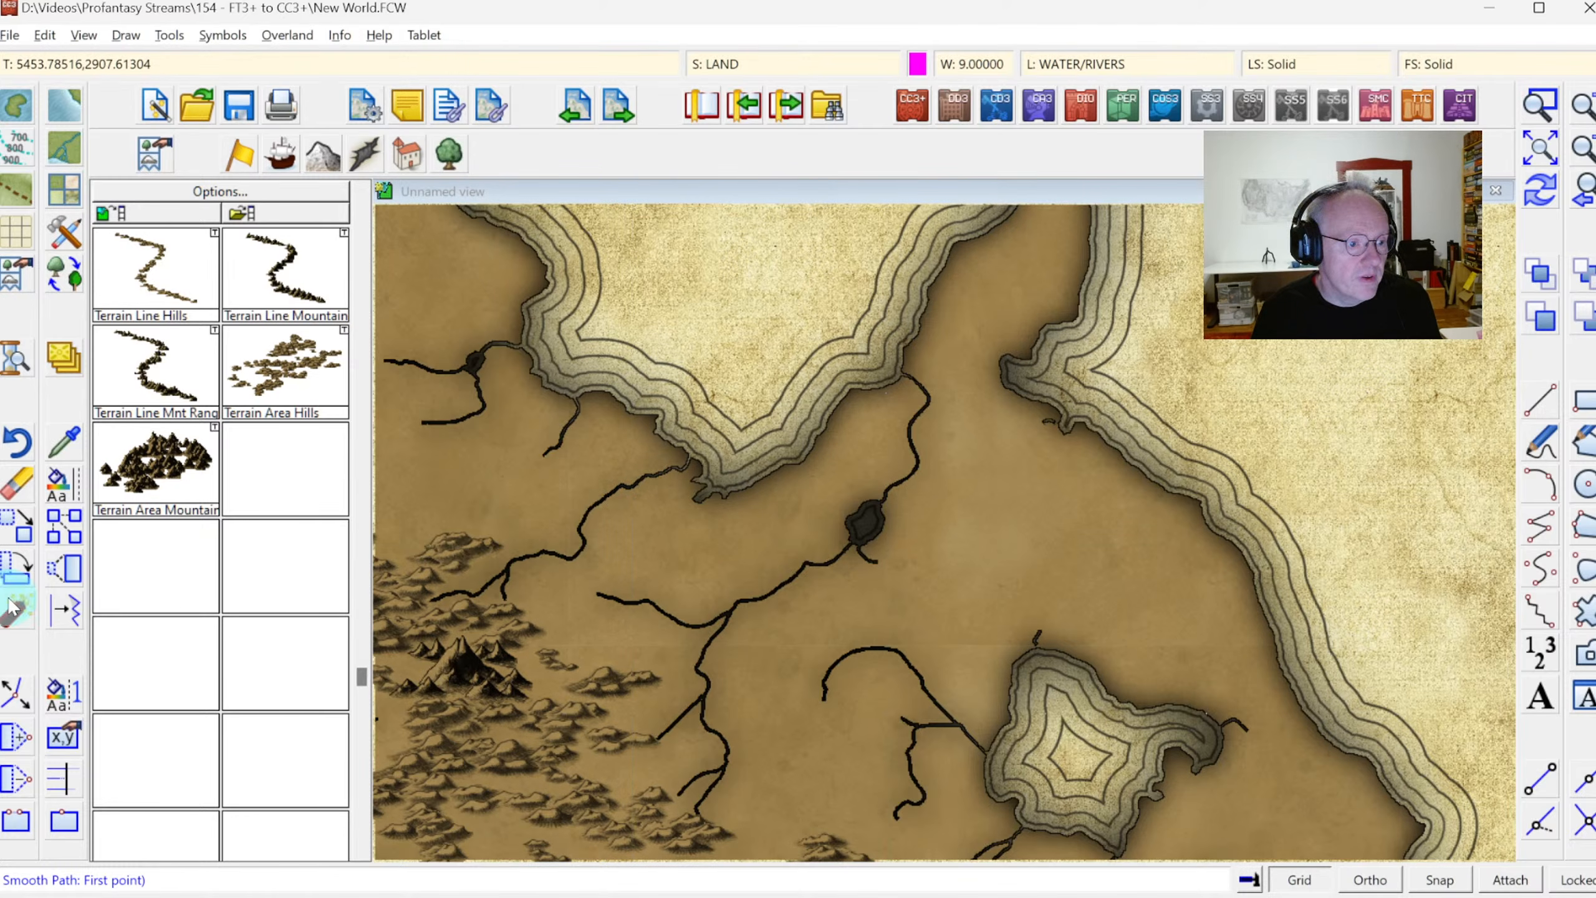
left_click(1038, 634)
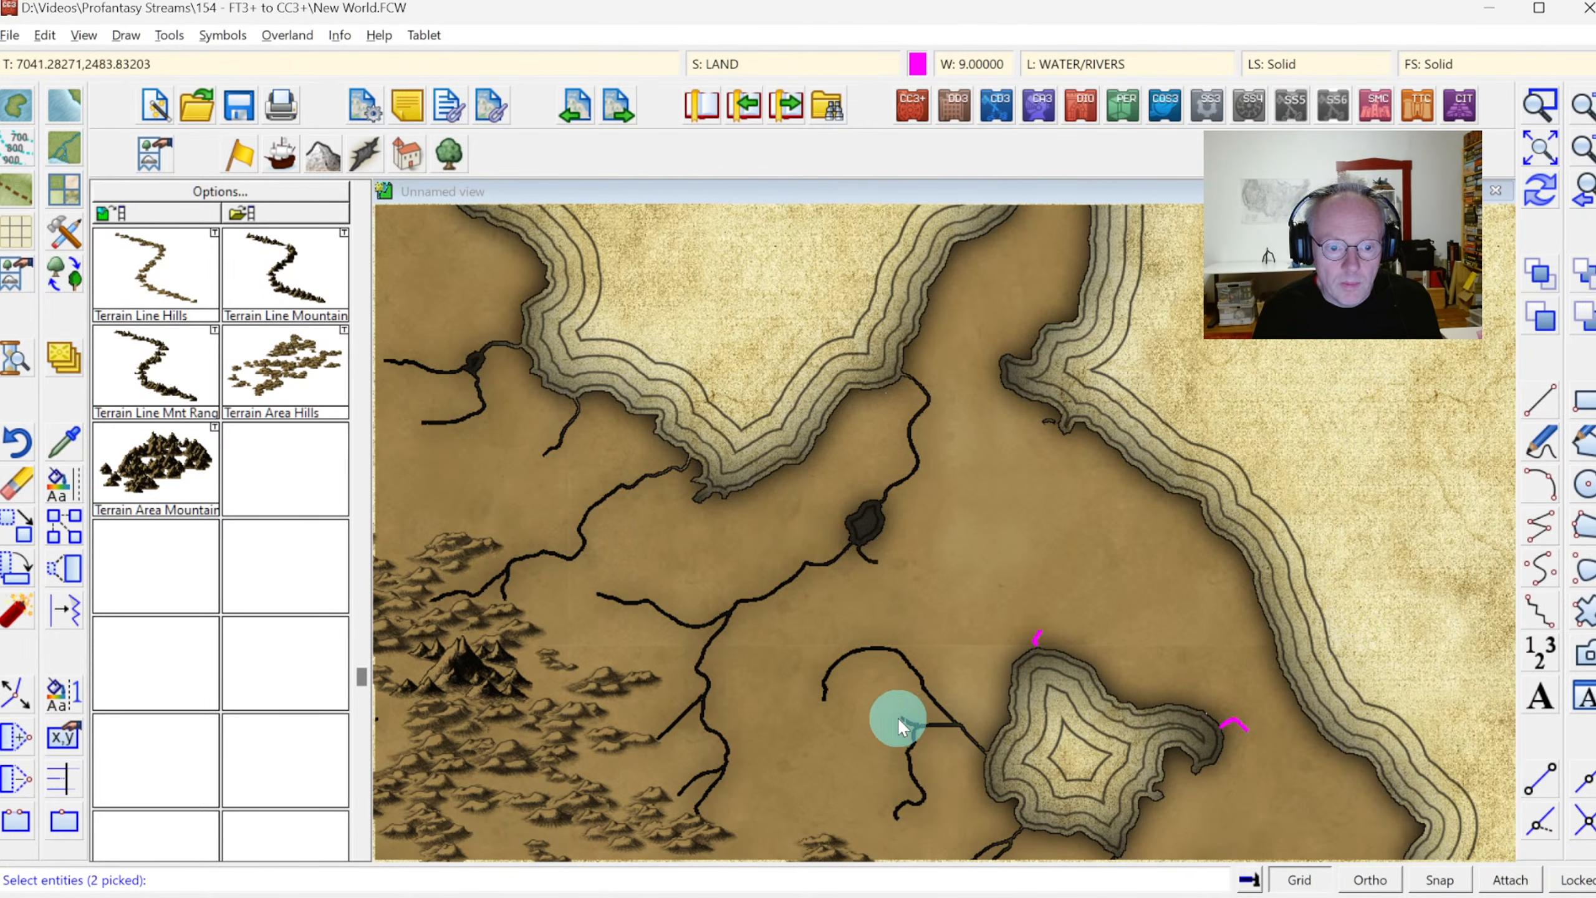
right_click(1061, 516)
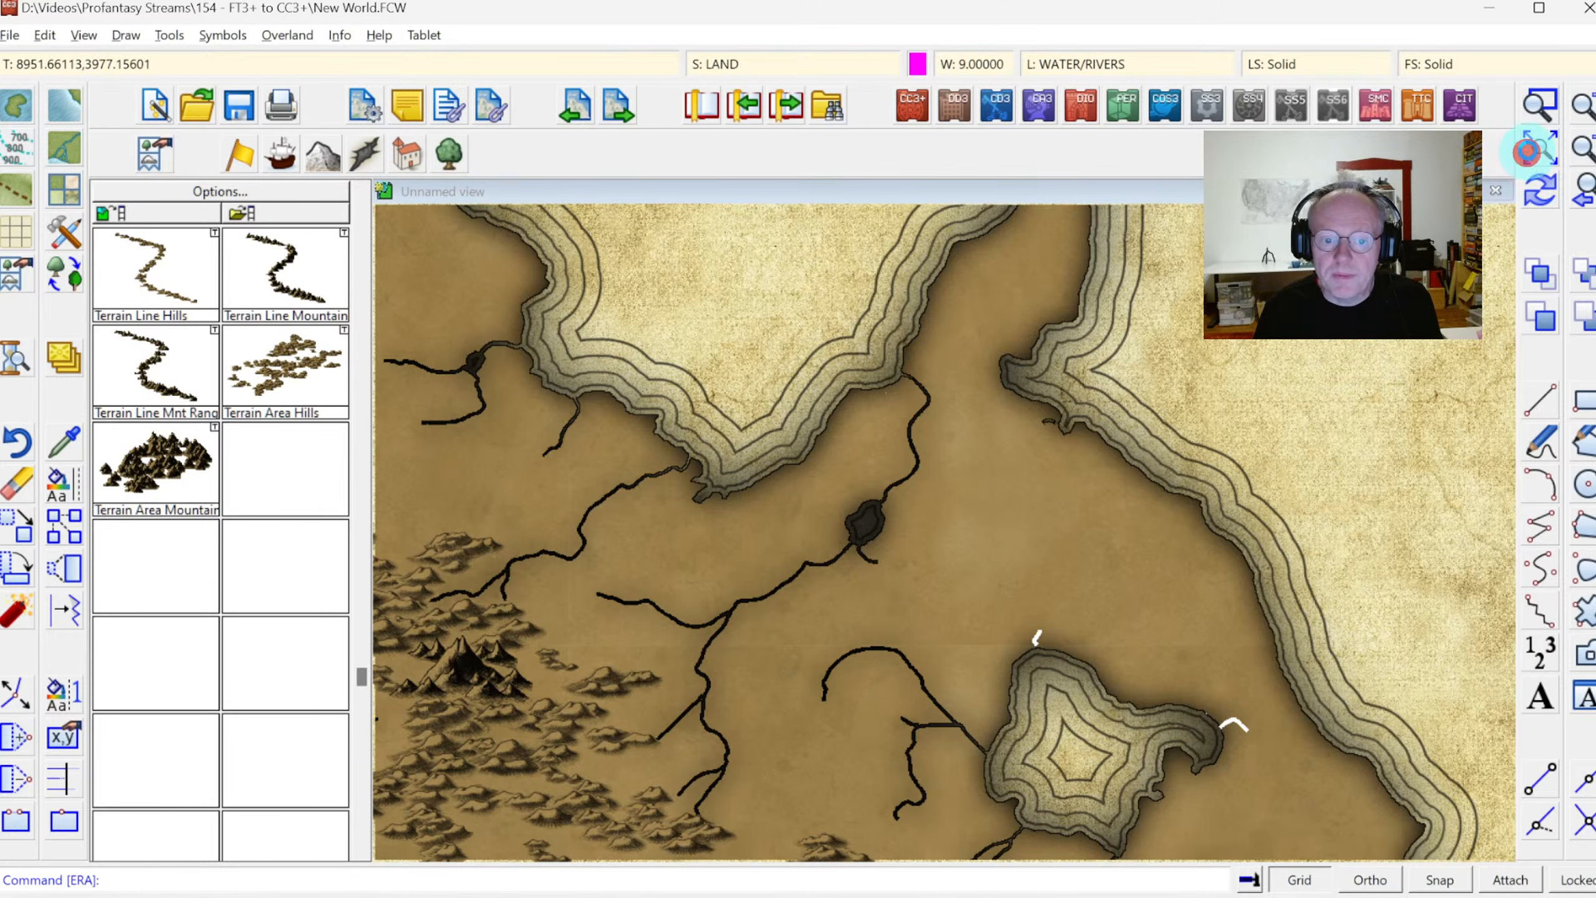
Try to extend the mouth of the short river south of the eastern continent's mountains to the southern coast with dynamic editing
left_click(1526, 151)
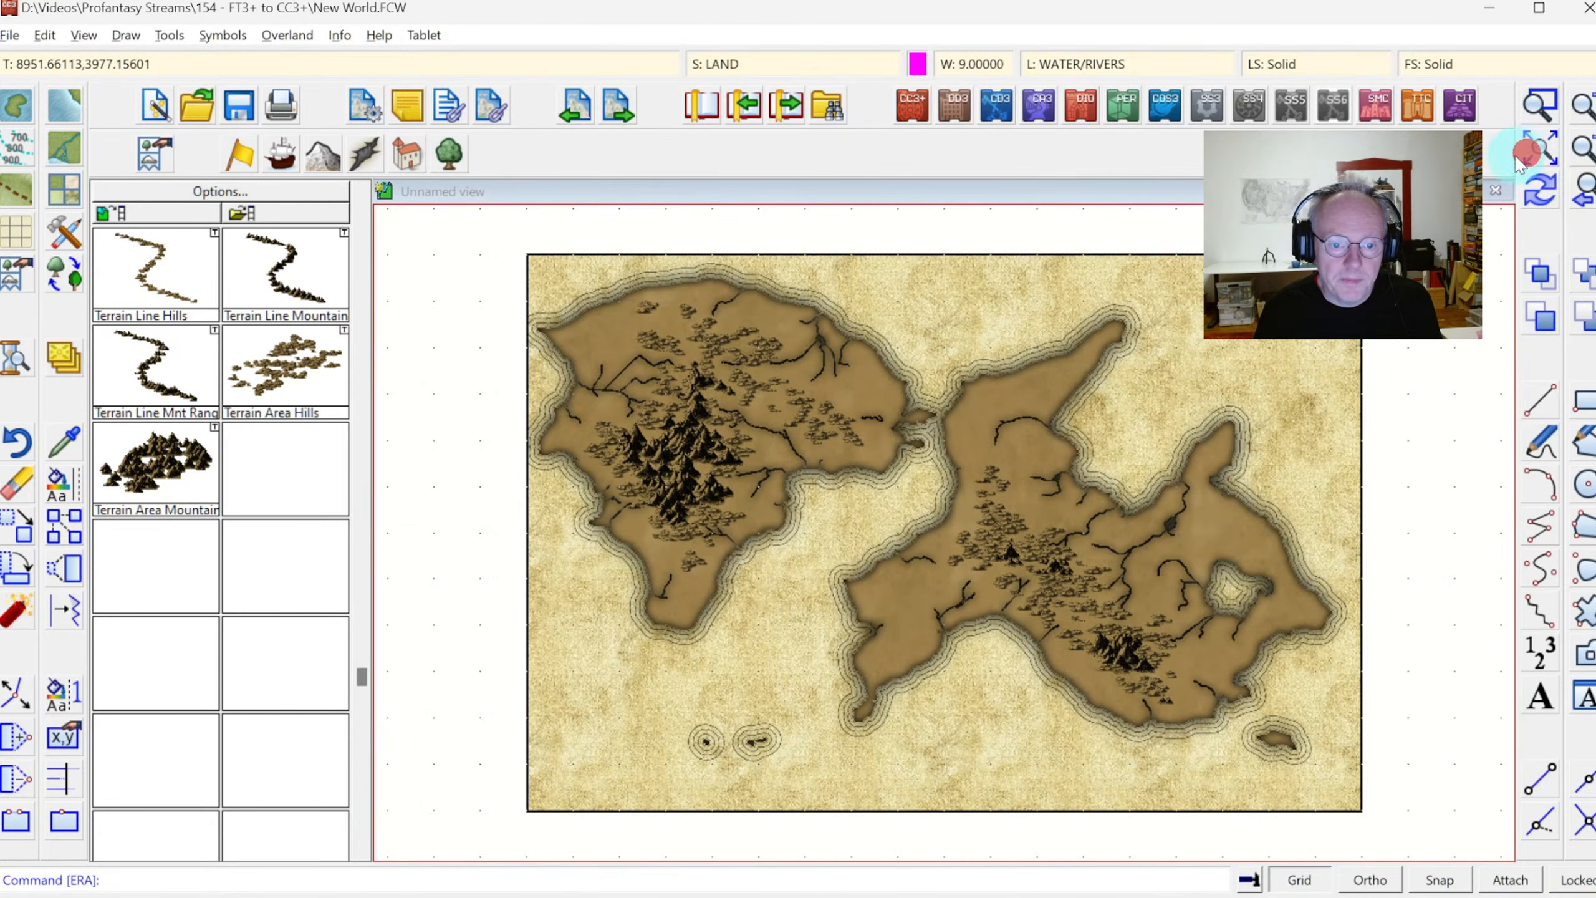
left_click(1539, 103)
left_click(1087, 669)
left_click(1245, 748)
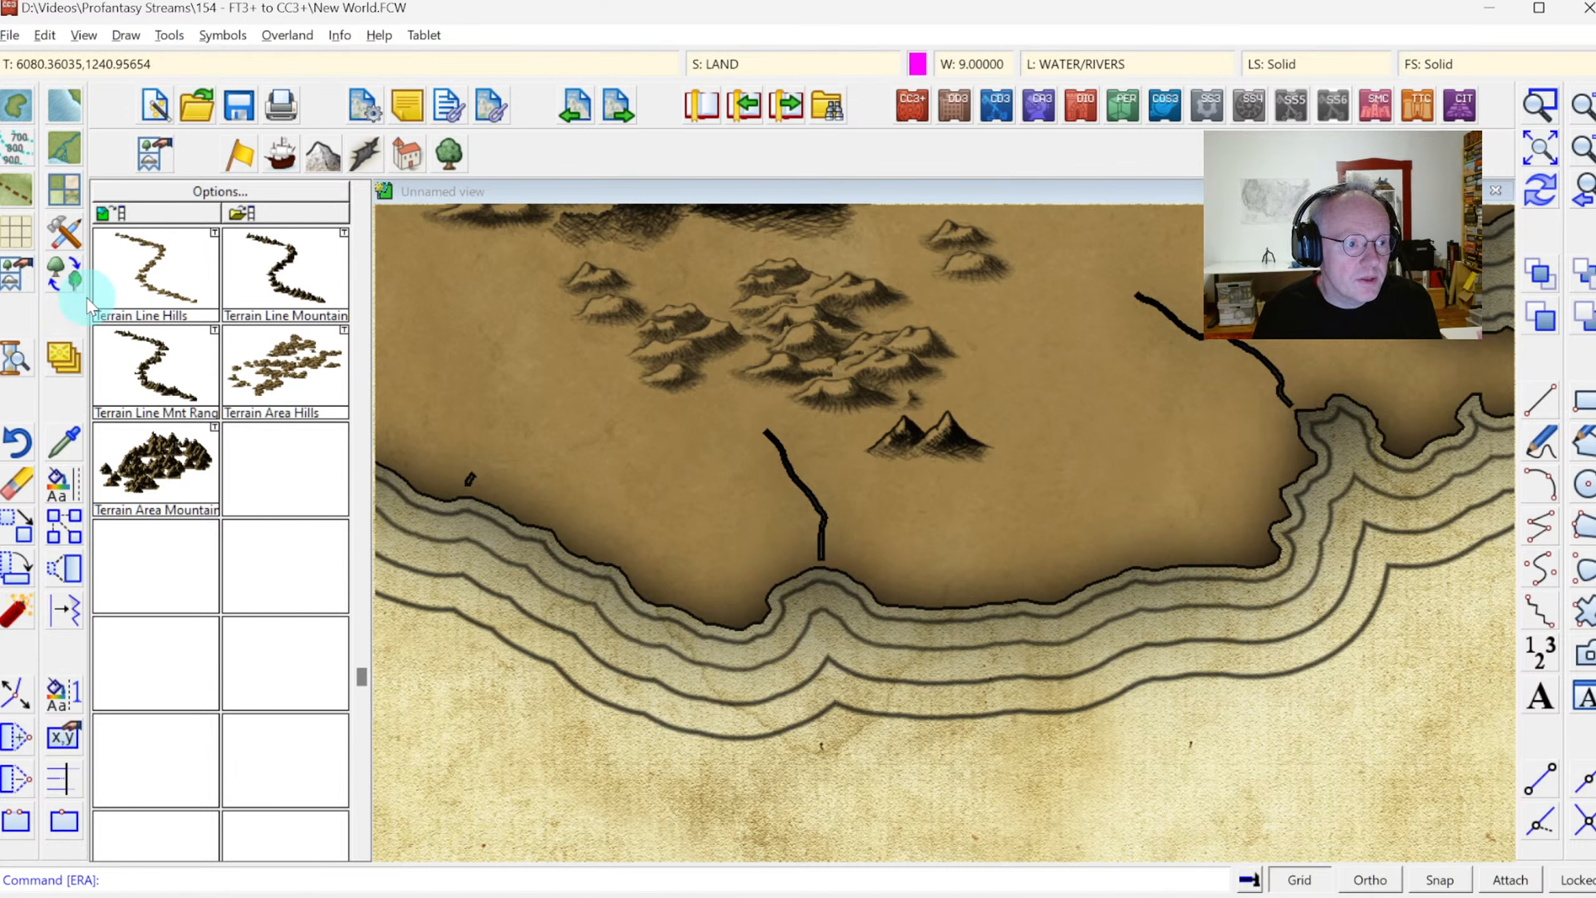
left_click(13, 697)
left_click(826, 565)
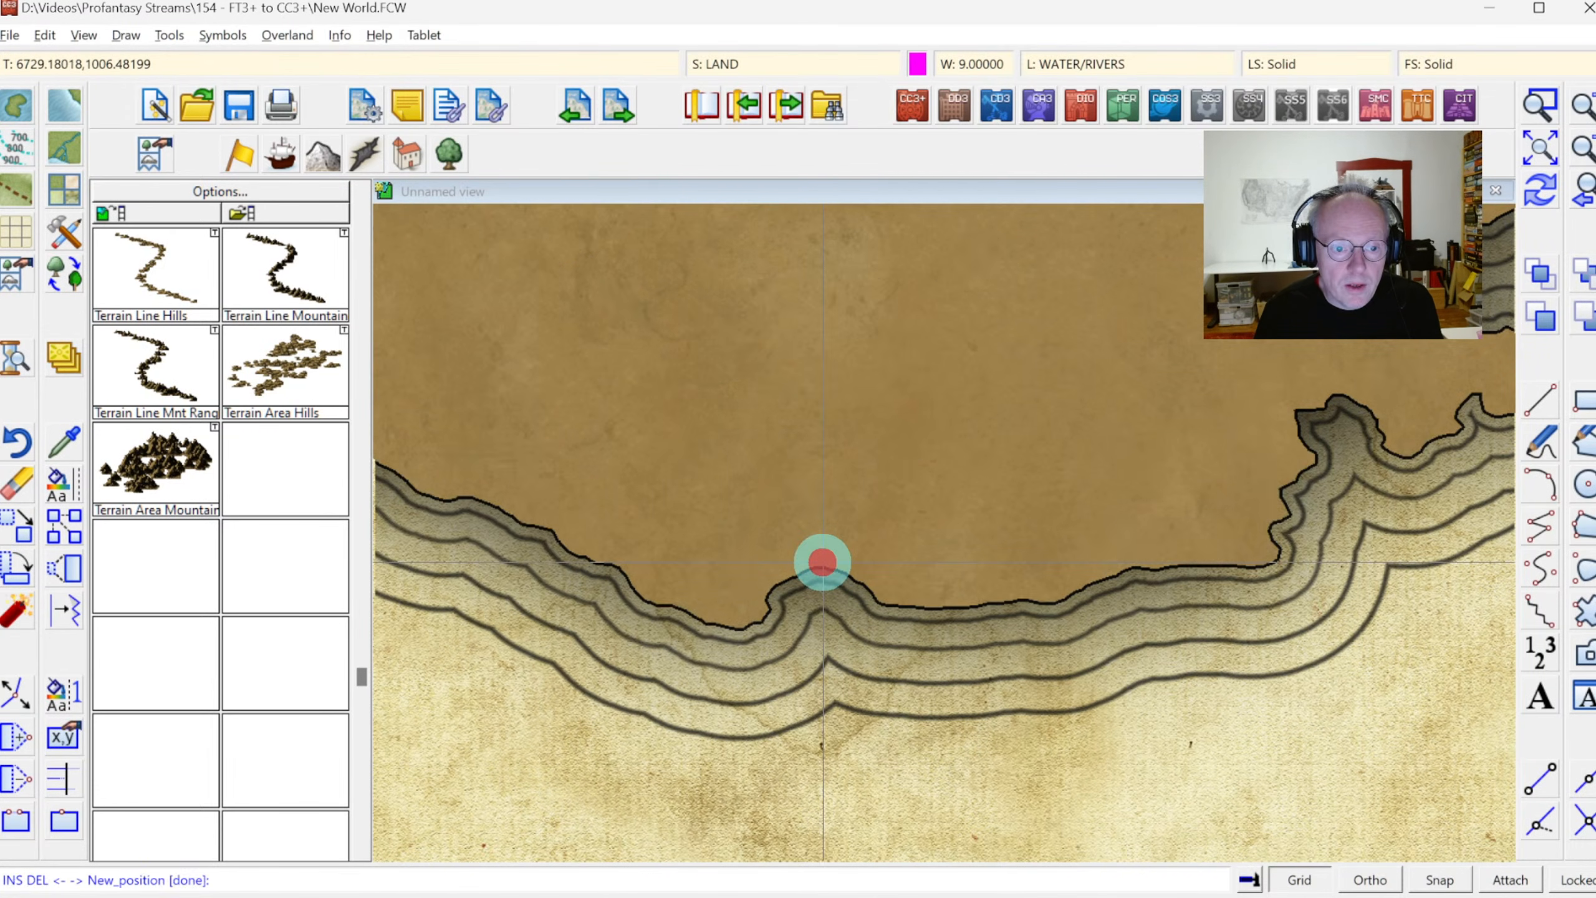
left_click(823, 562)
left_click(818, 569)
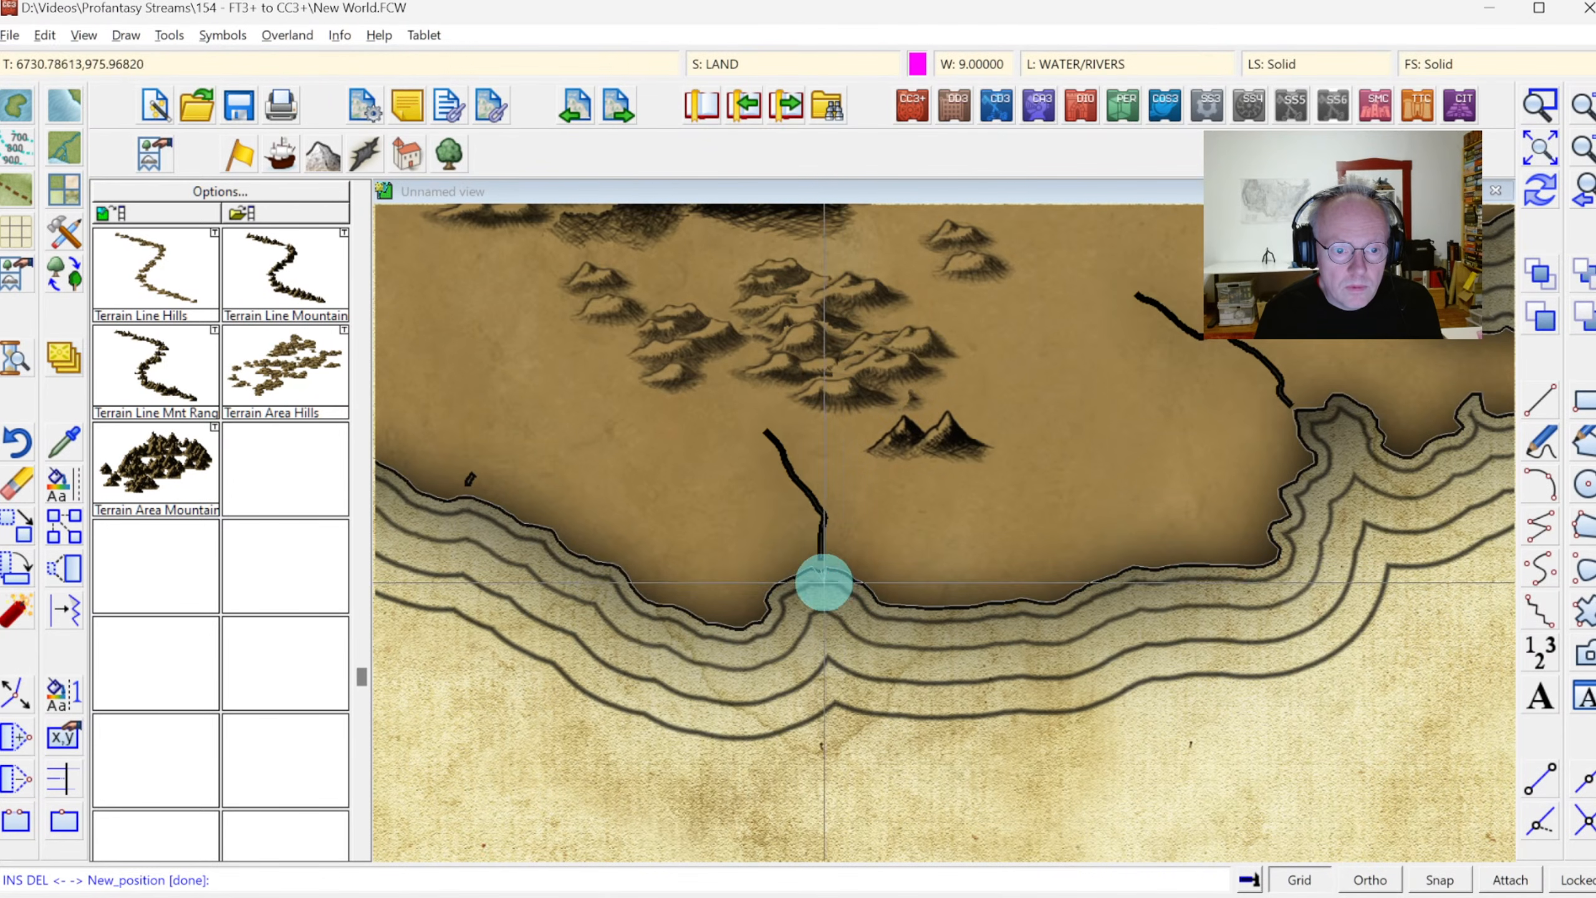
left_click(822, 586)
right_click(822, 586)
right_click(940, 500)
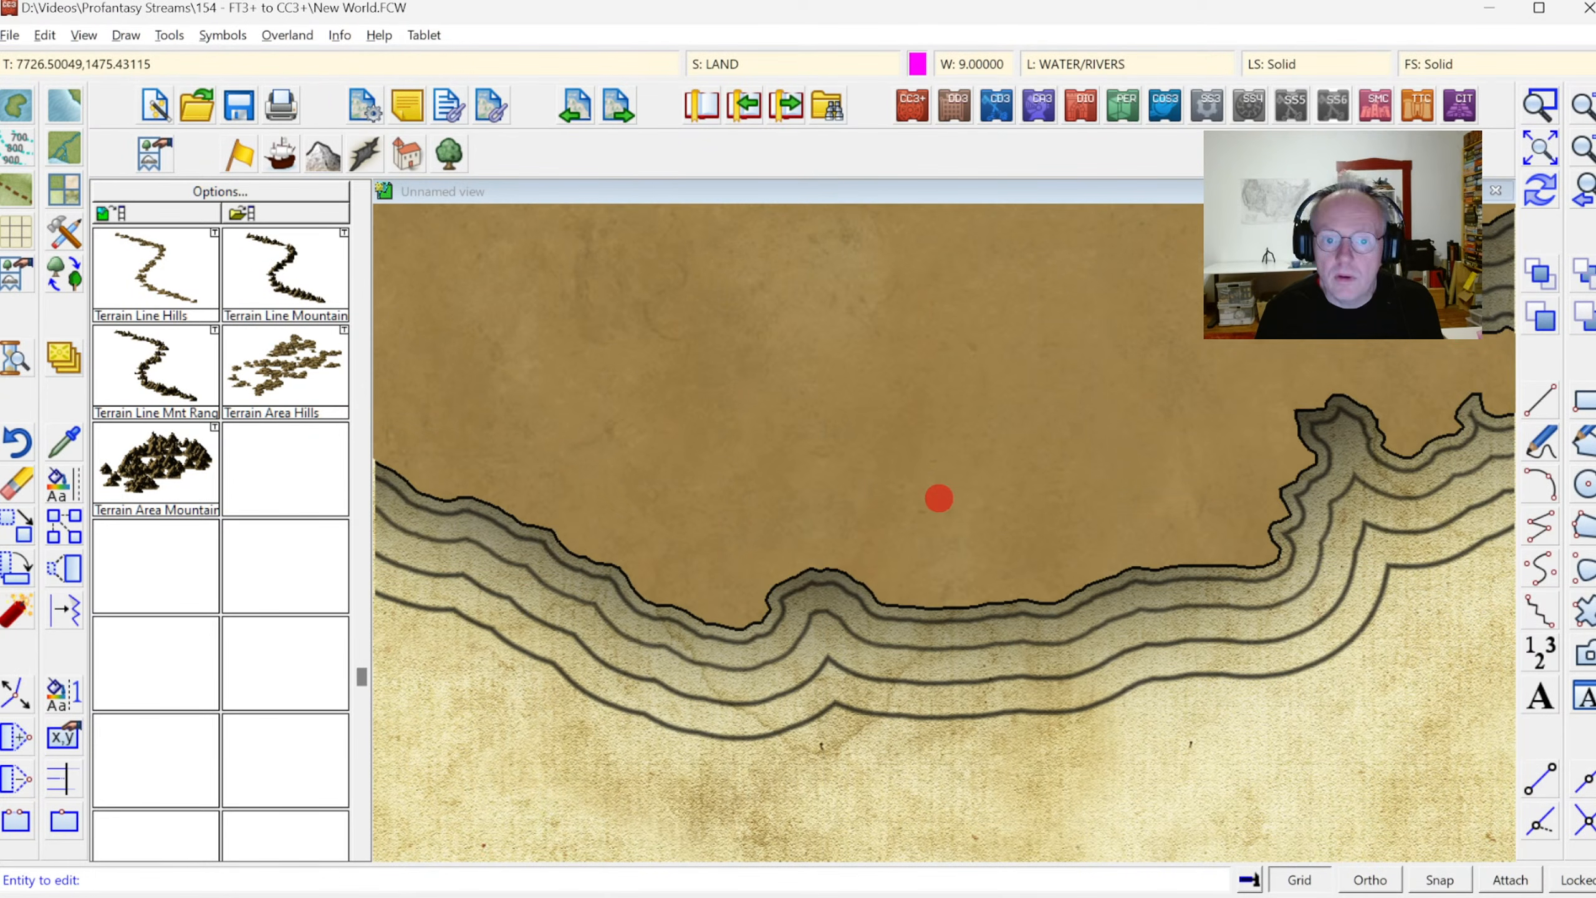
Stretch the end node of the short southern river across the coastline into the sea
left_click(1545, 110)
left_click(756, 518)
left_click(908, 651)
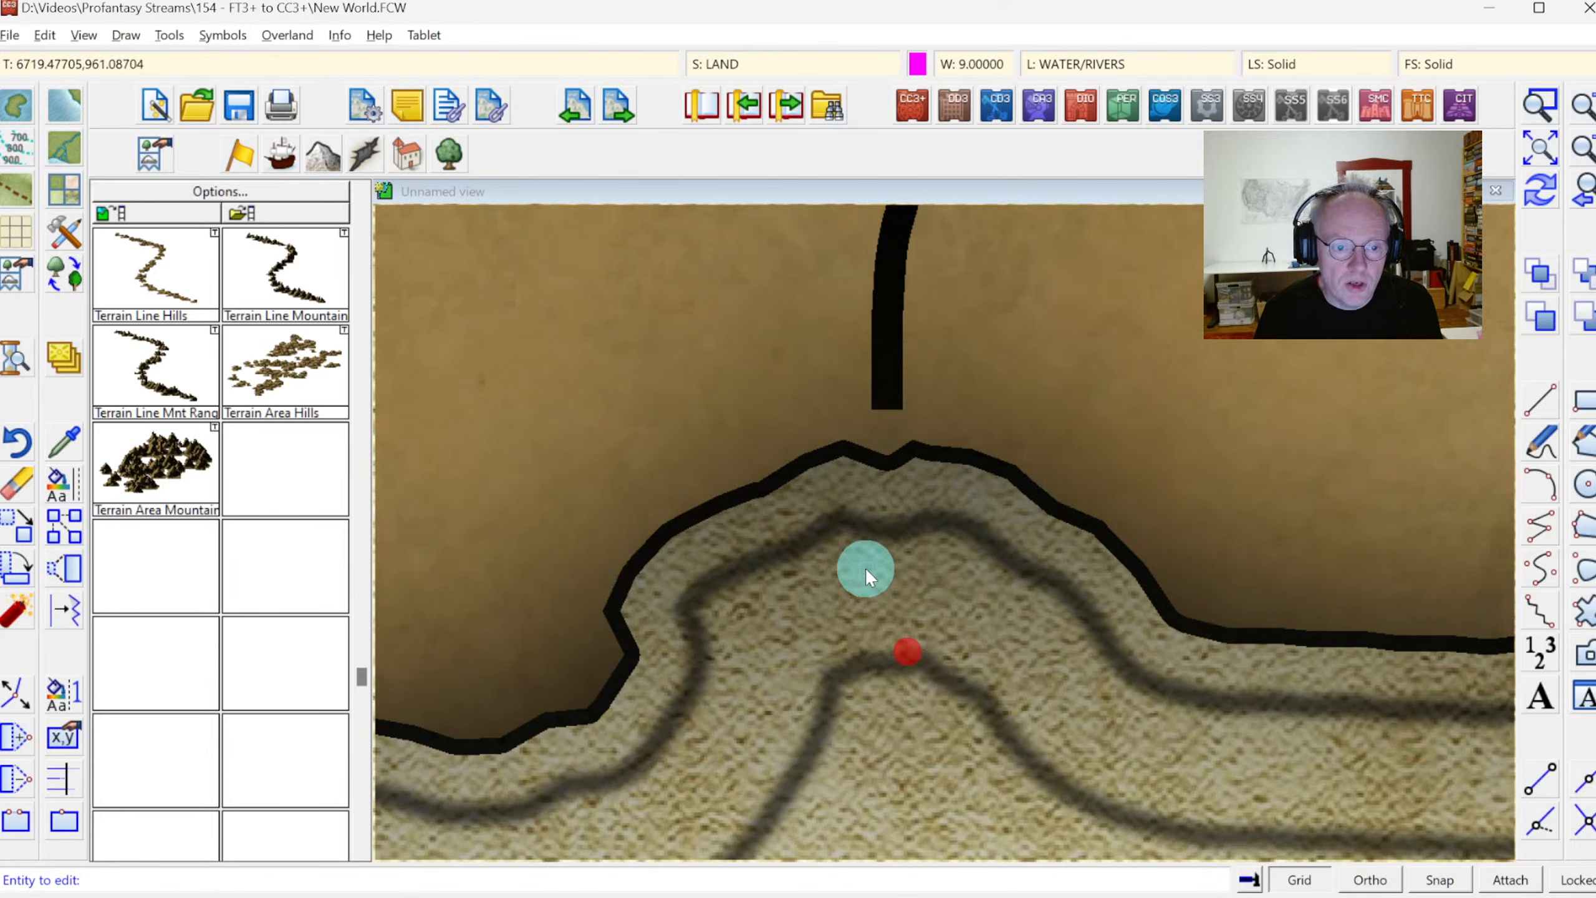
left_click(881, 406)
left_click(885, 494)
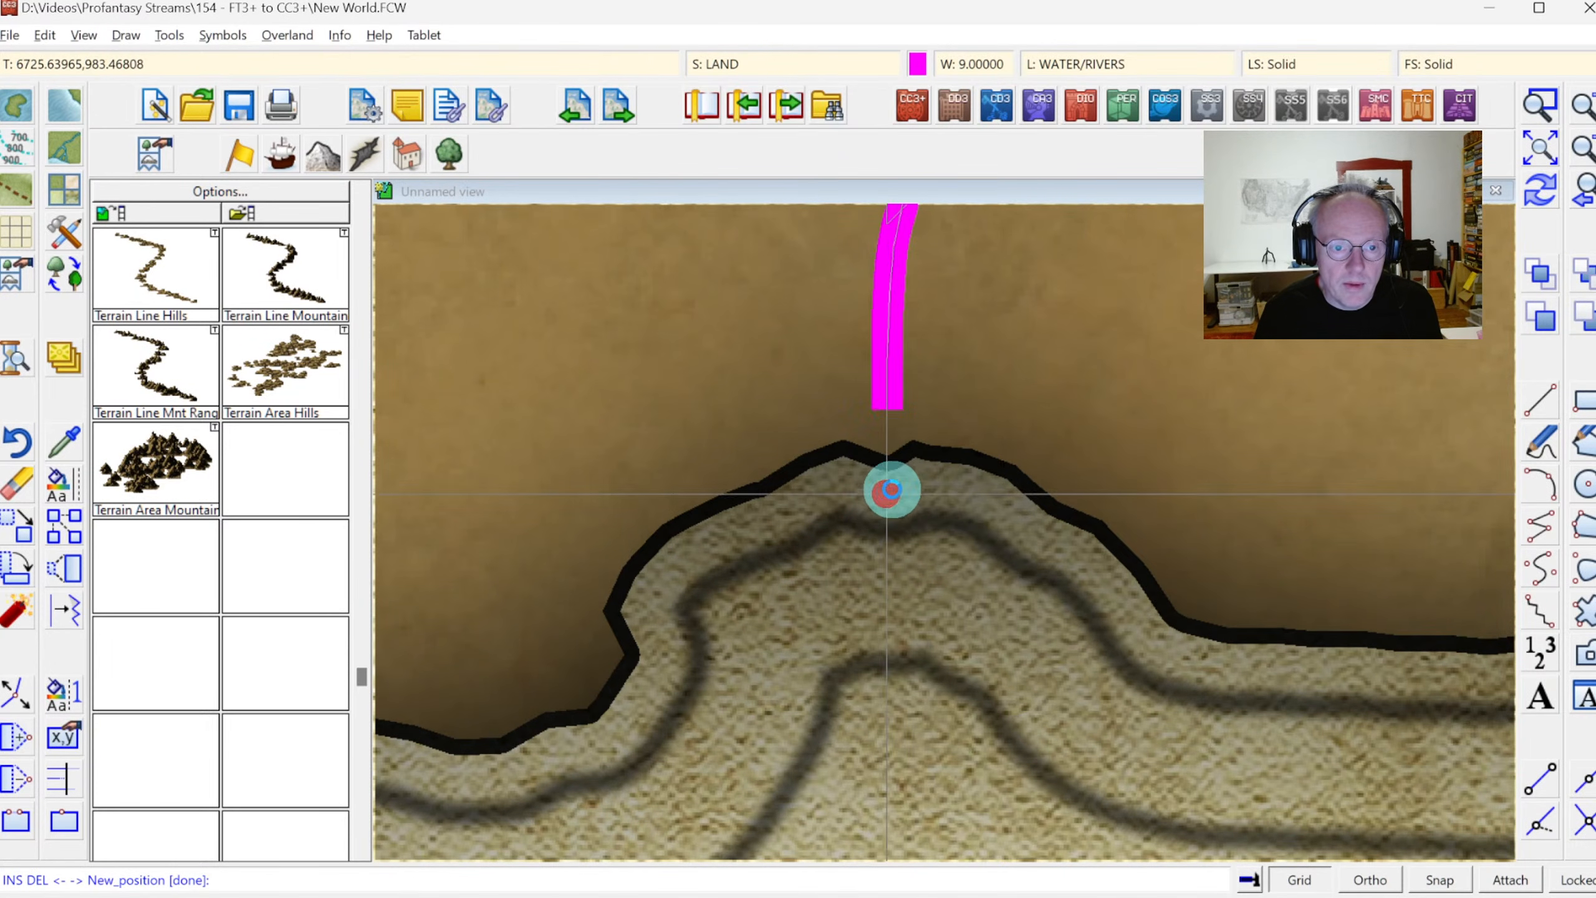
right_click(969, 500)
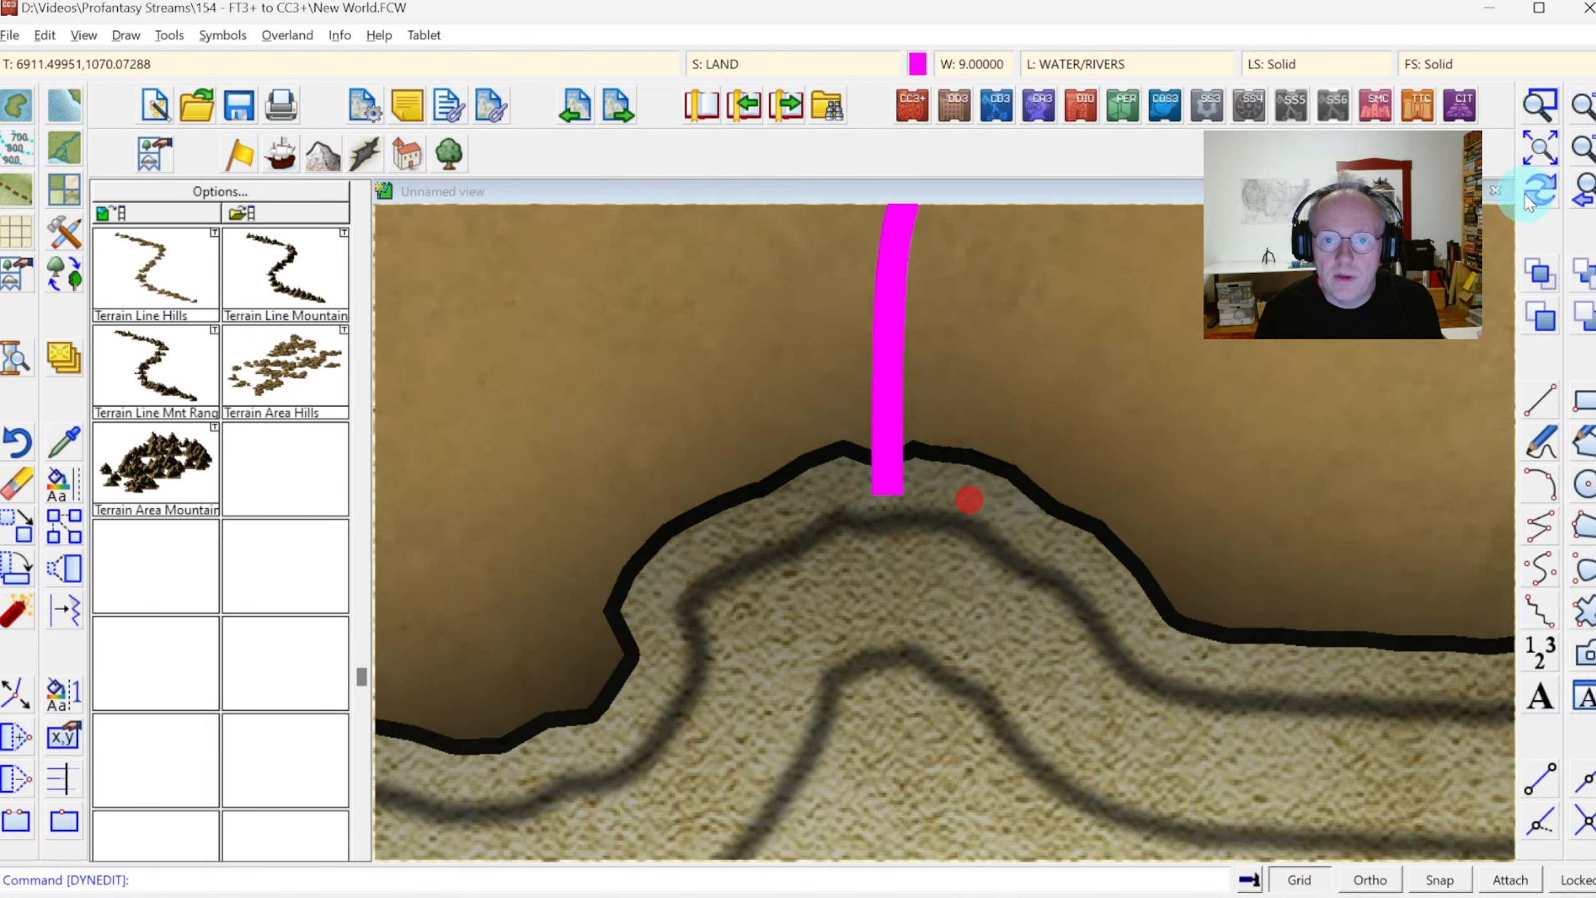
Extend the mouth of the next river to the east across the tip of the coastline with dynamic editing
left_click(1575, 196)
left_click(1537, 111)
left_click(1261, 354)
left_click(1359, 455)
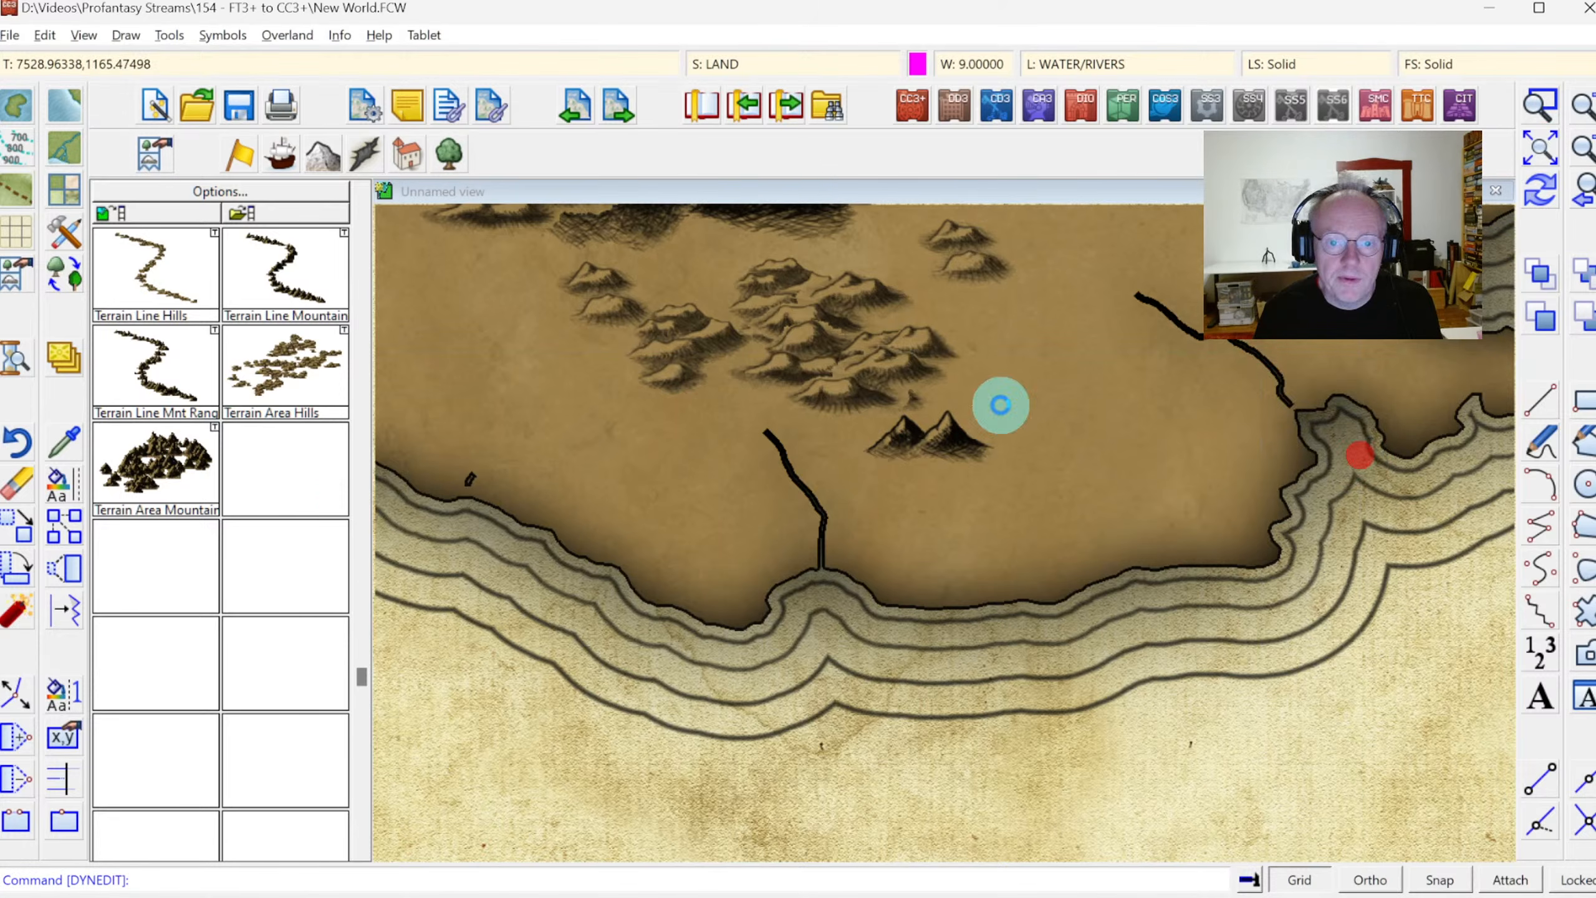
left_click(15, 695)
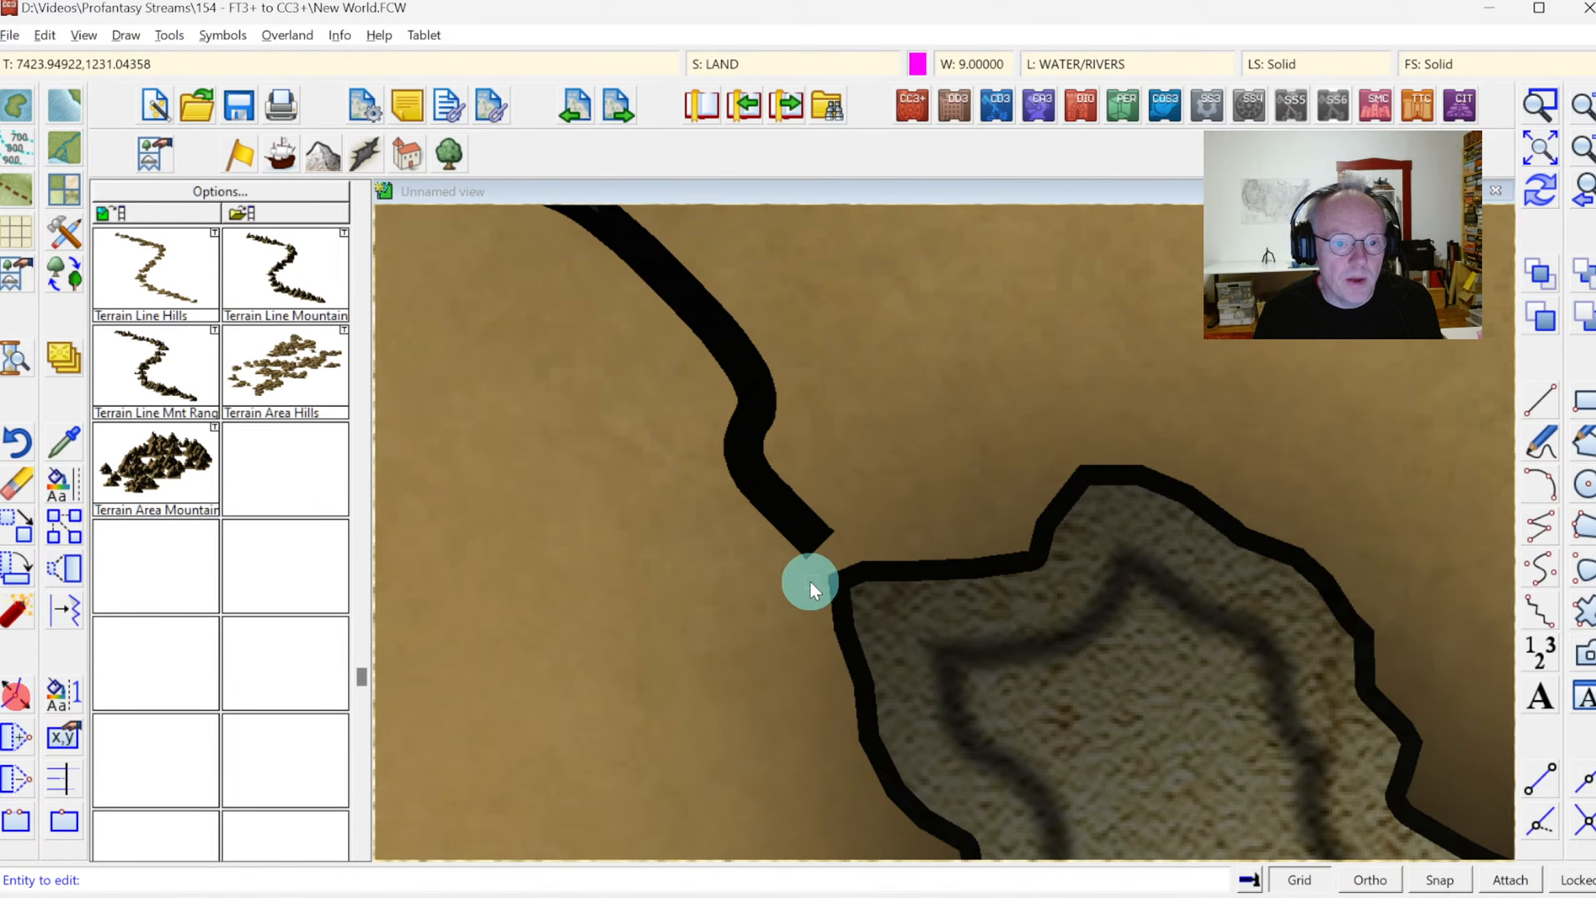
left_click(826, 552)
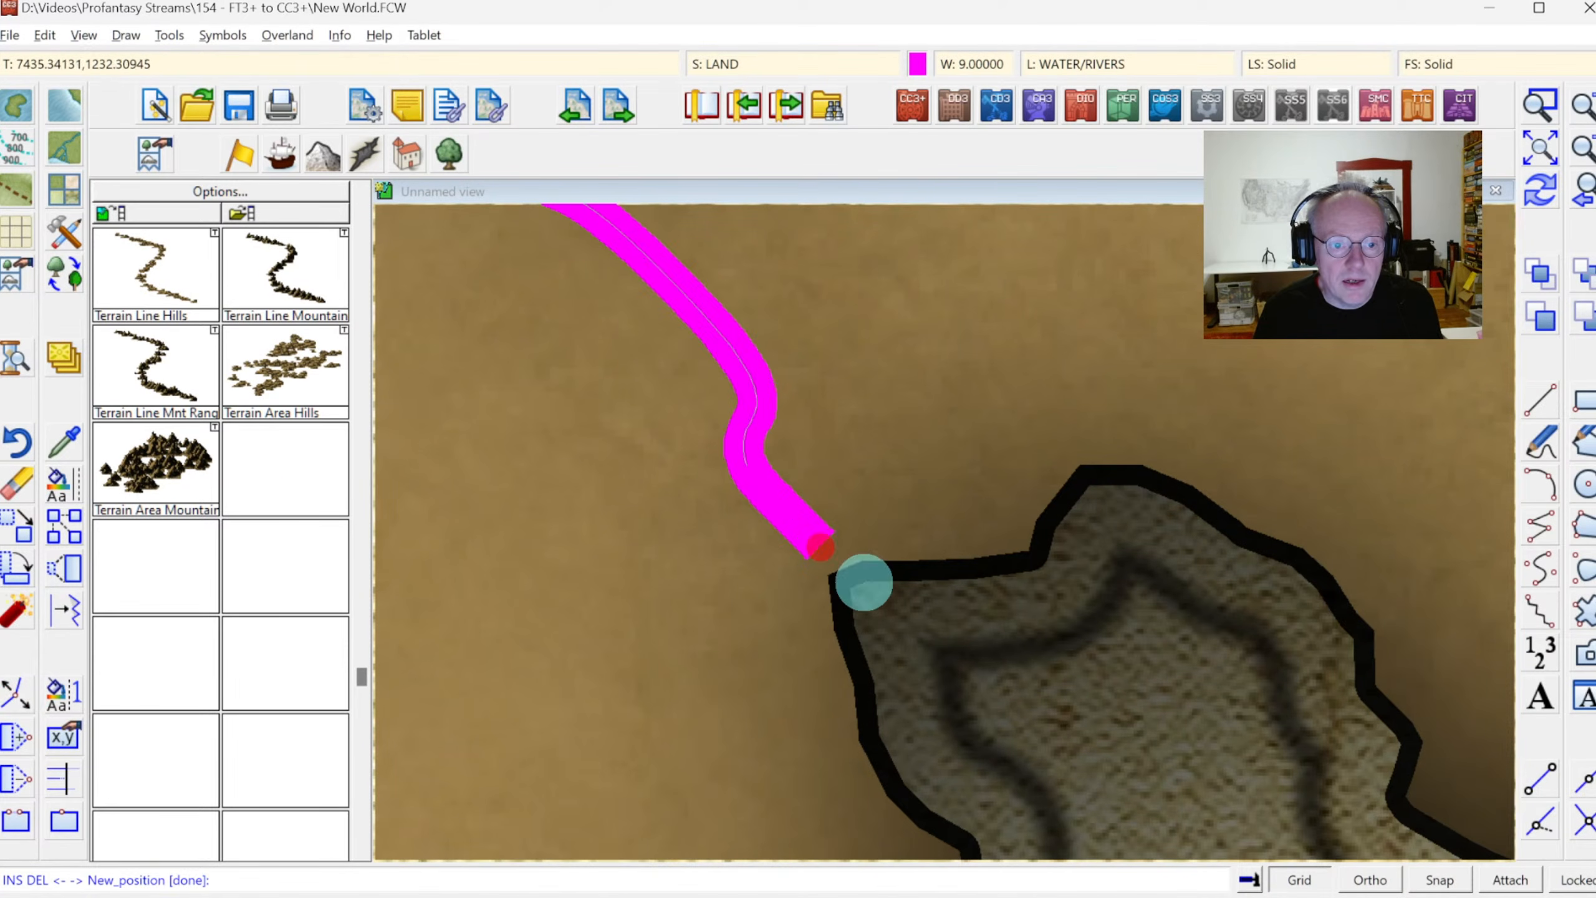
left_click(880, 608)
right_click(902, 619)
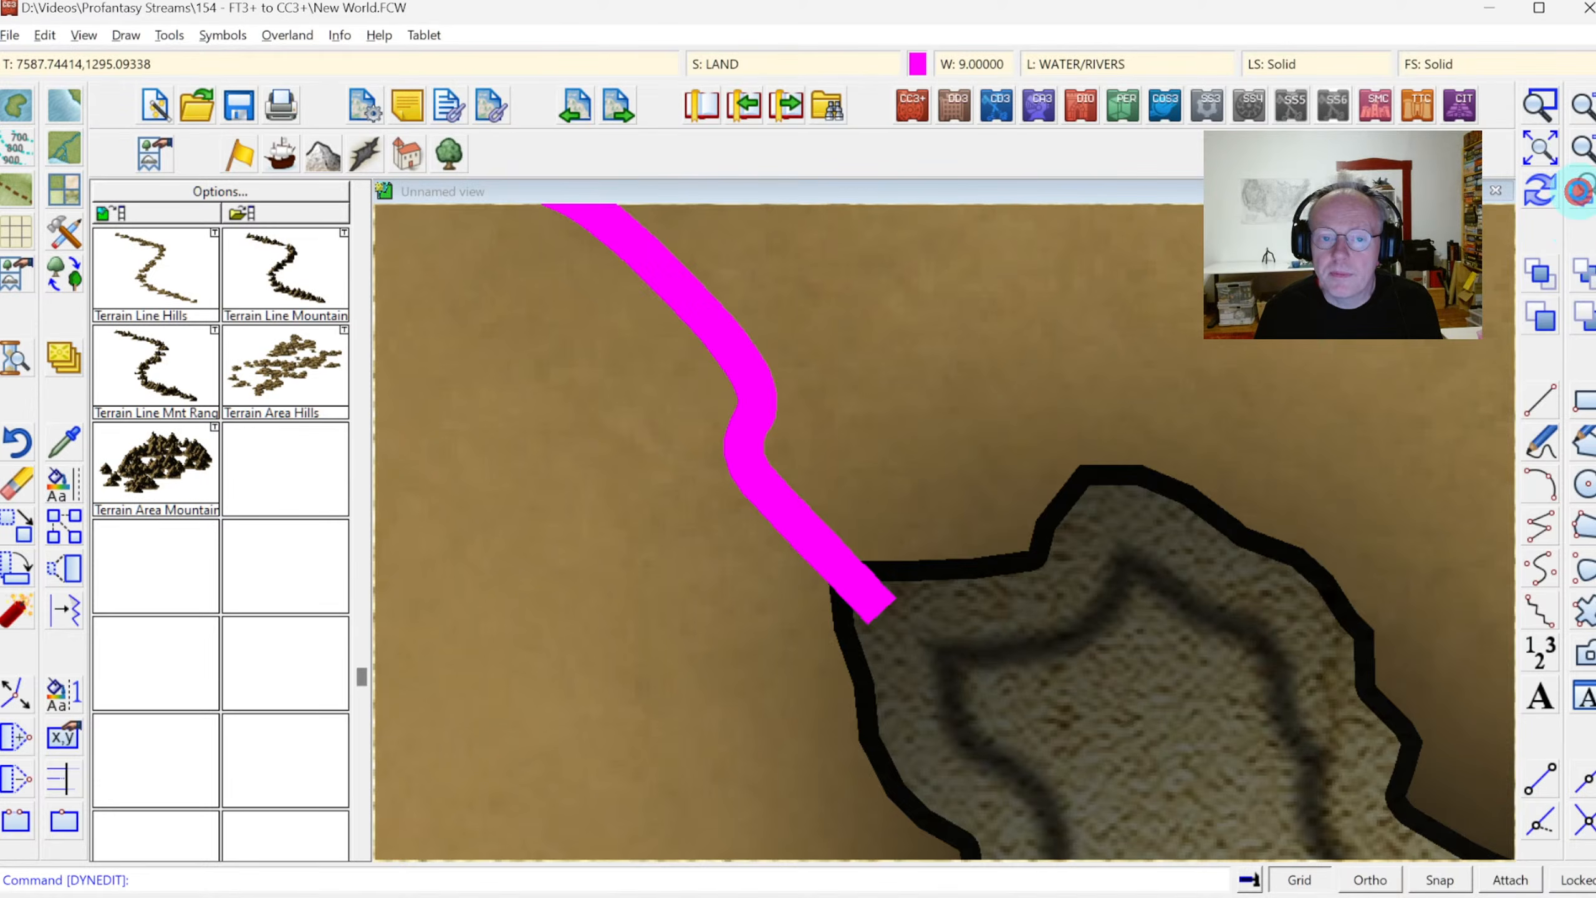
Erase the tiny stray river fragment near the coast west of the short southern river
left_click(1580, 191)
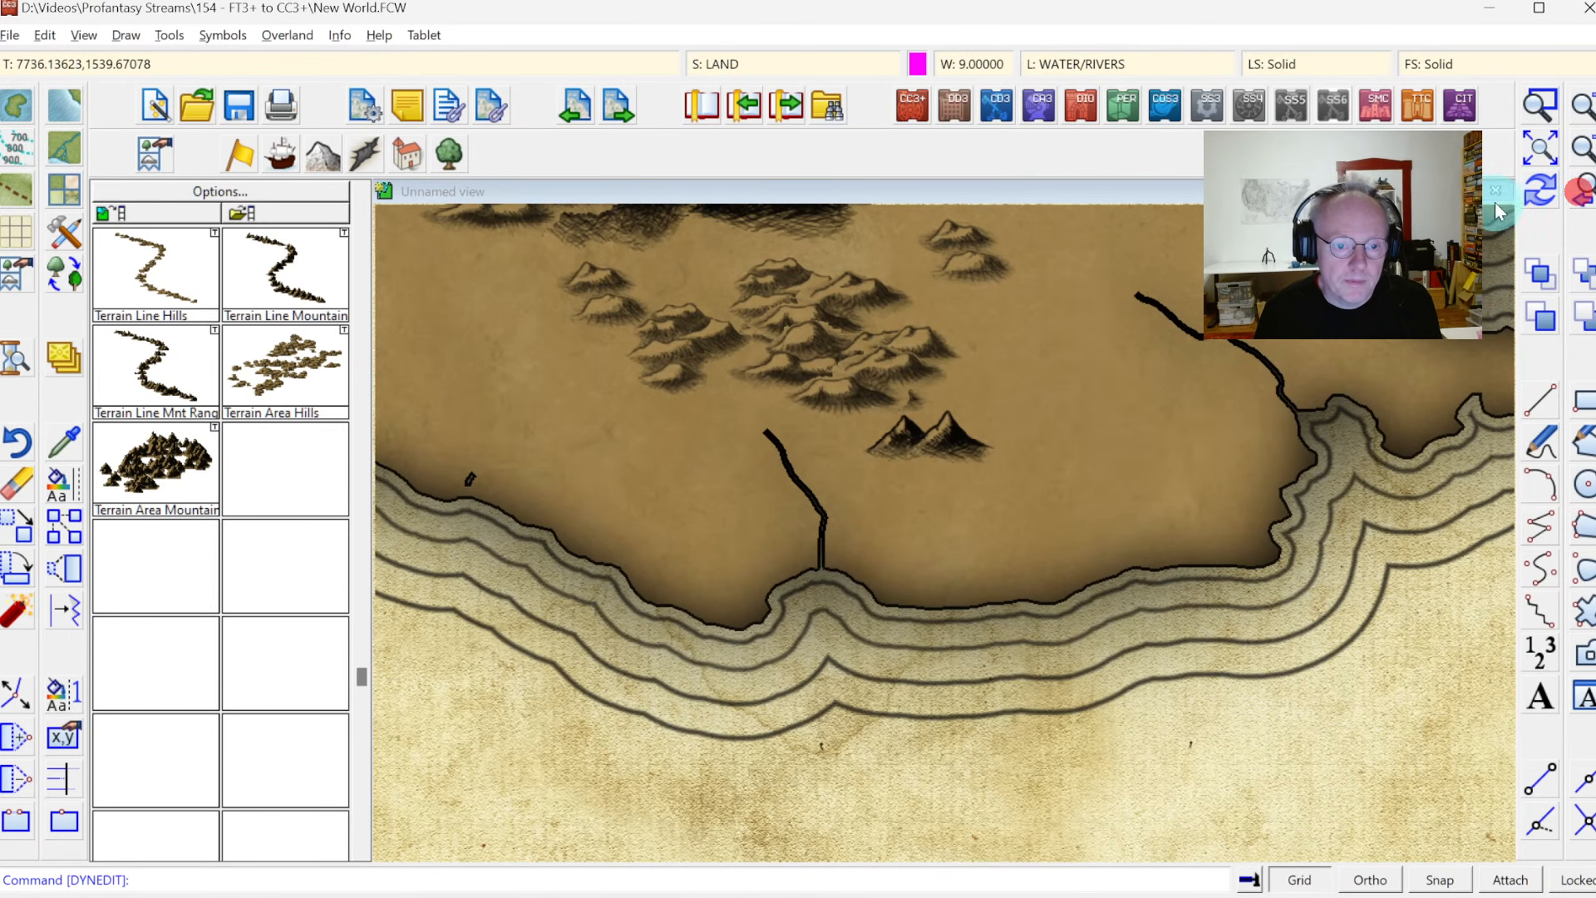
left_click(19, 496)
left_click(469, 479)
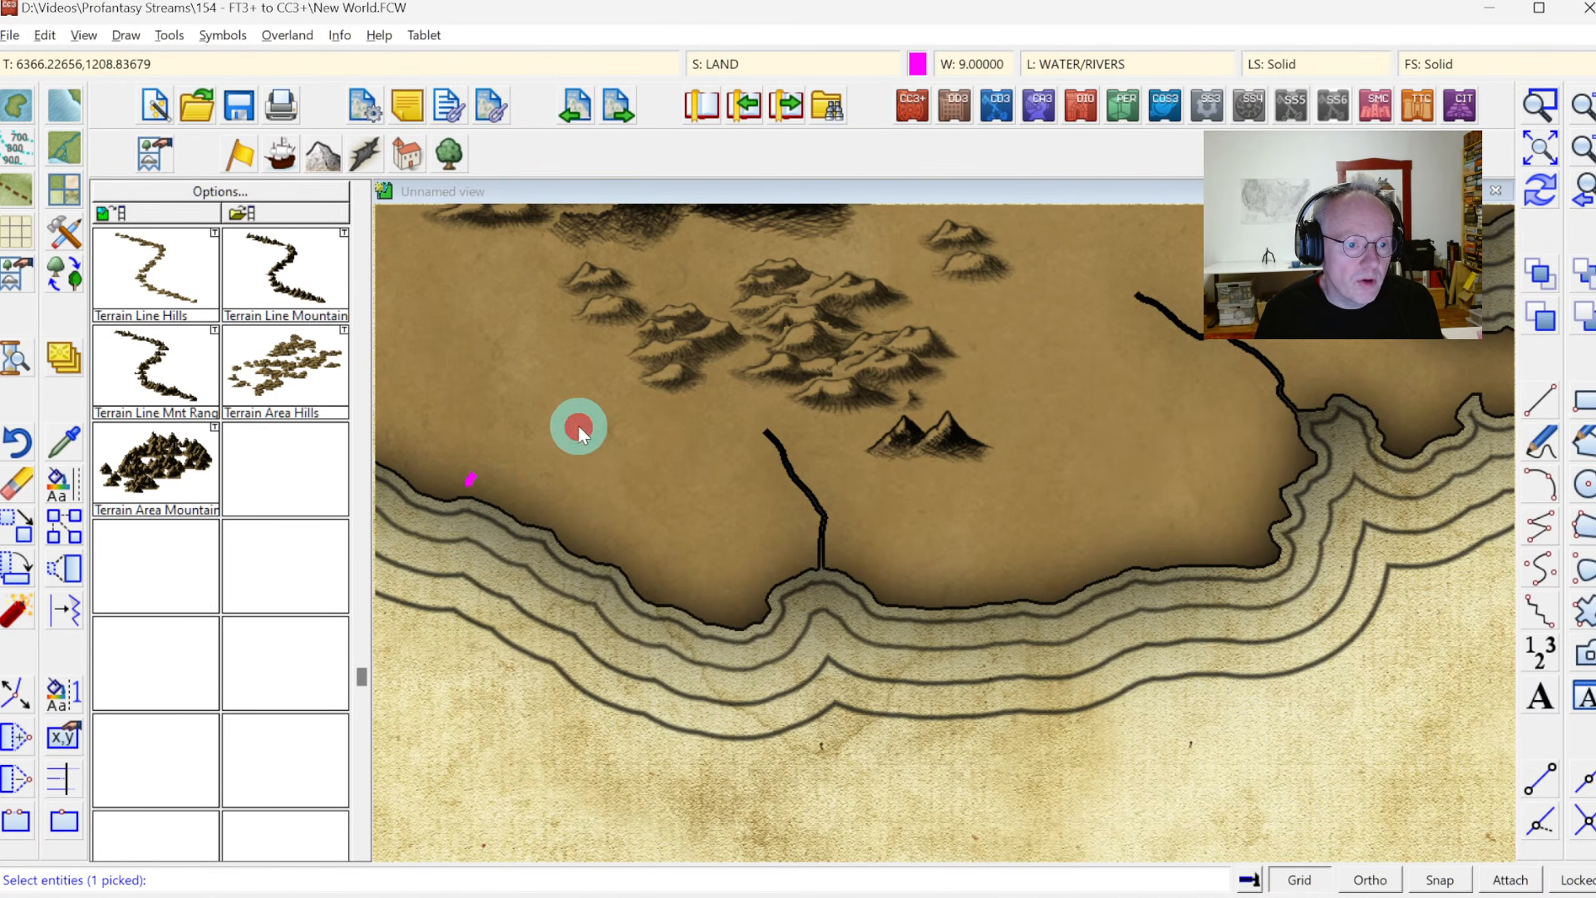
right_click(578, 426)
Erase the three short isolated river pieces along the western continent's southwestern coast
left_click(1536, 154)
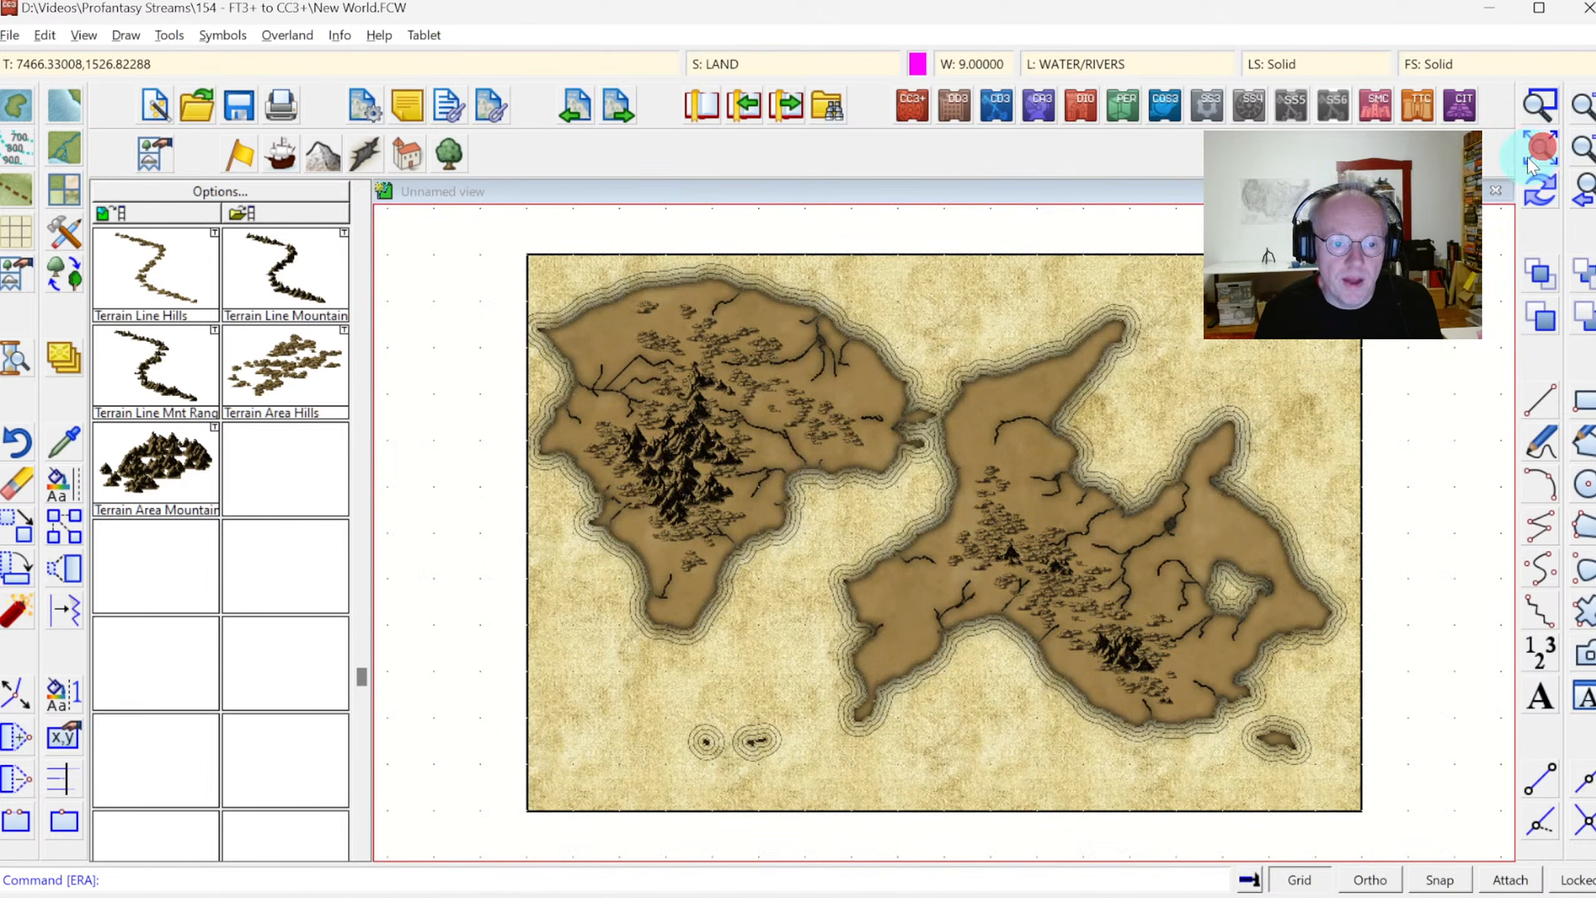
left_click(1539, 104)
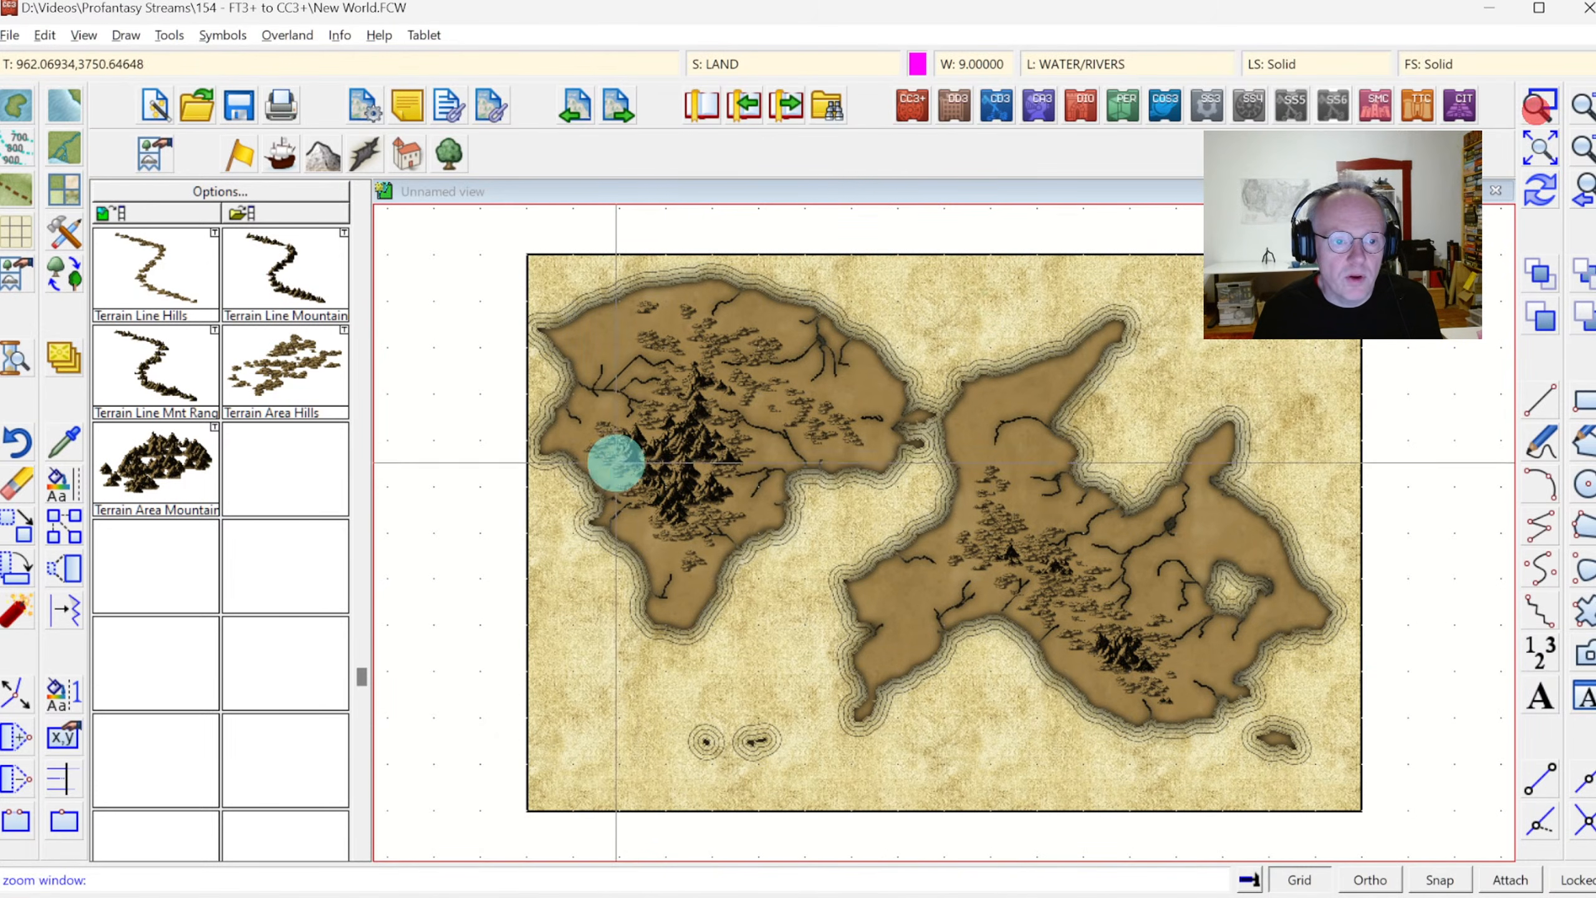
left_click(583, 450)
left_click(809, 613)
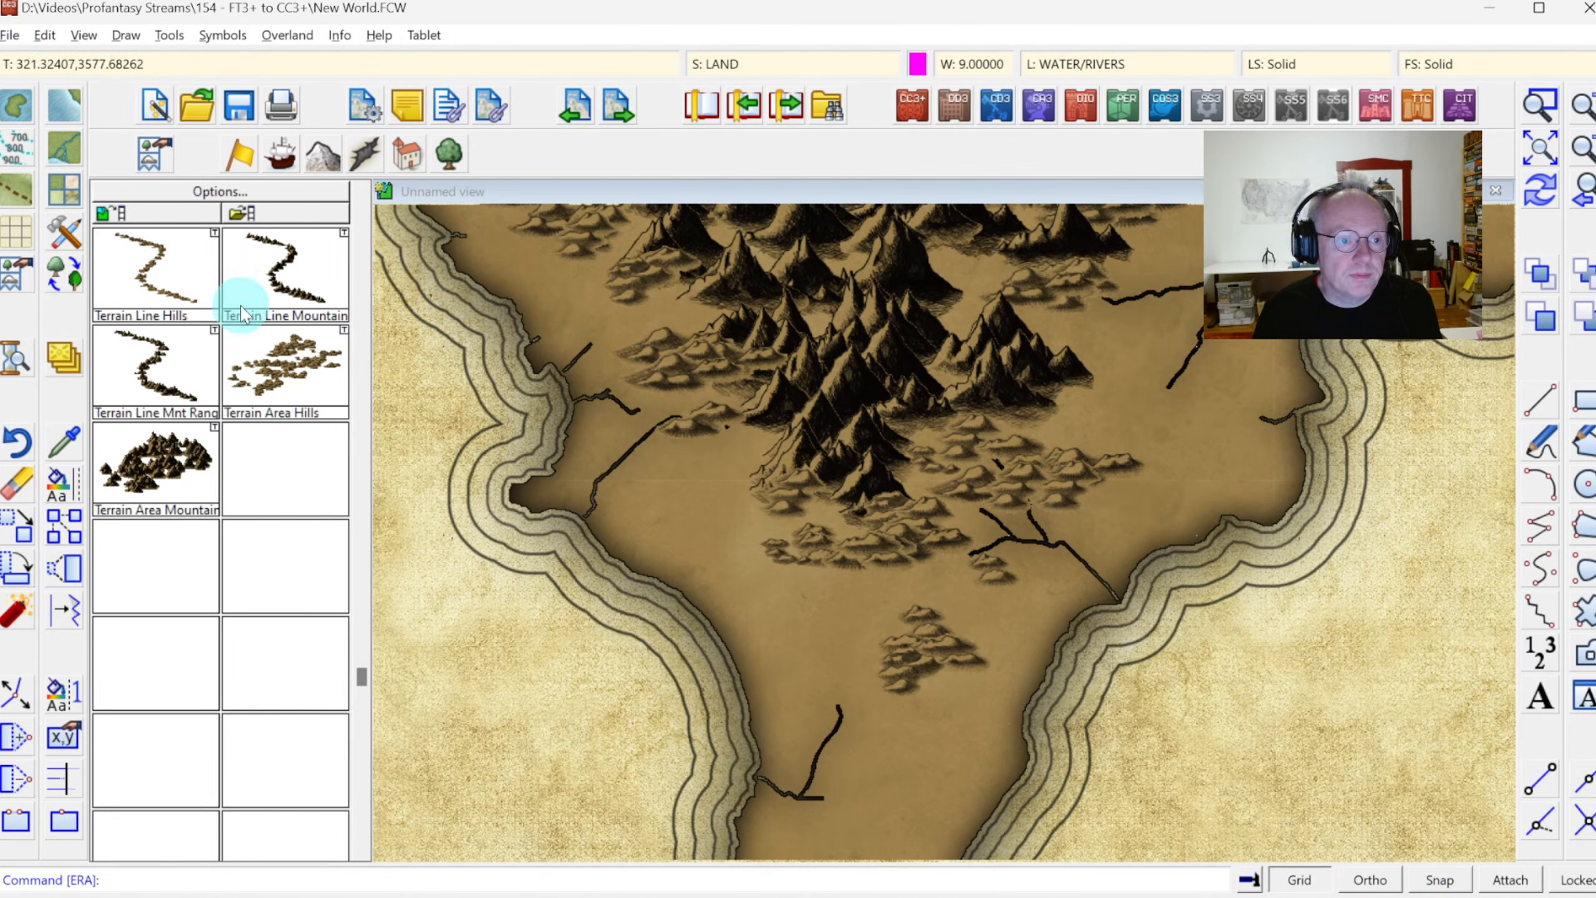
left_click(15, 485)
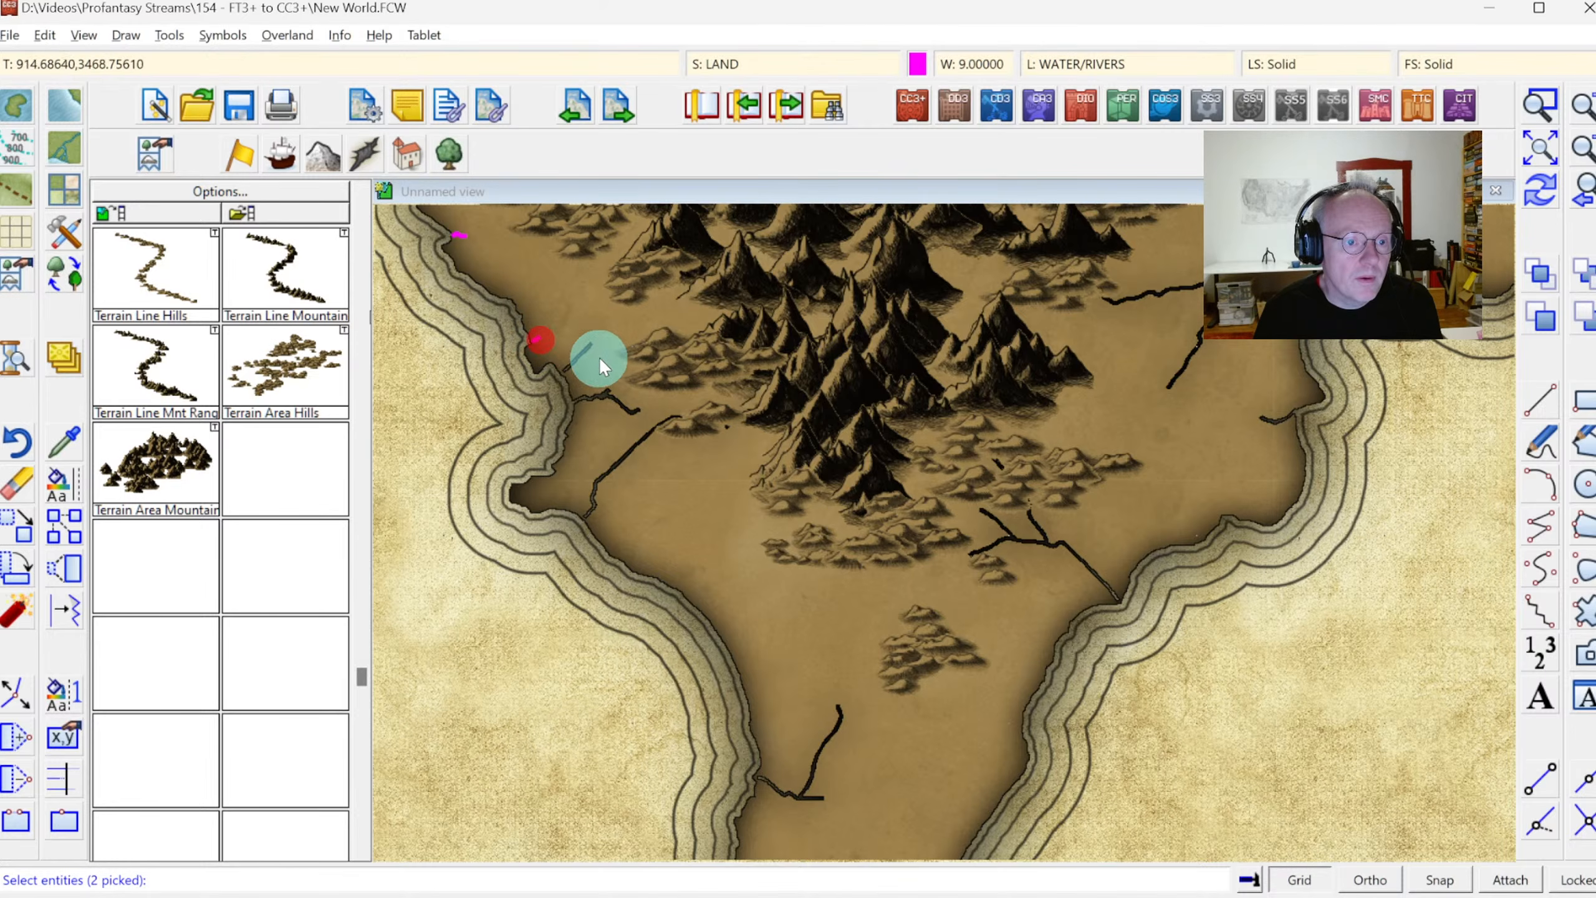
right_click(579, 354)
left_click(568, 317)
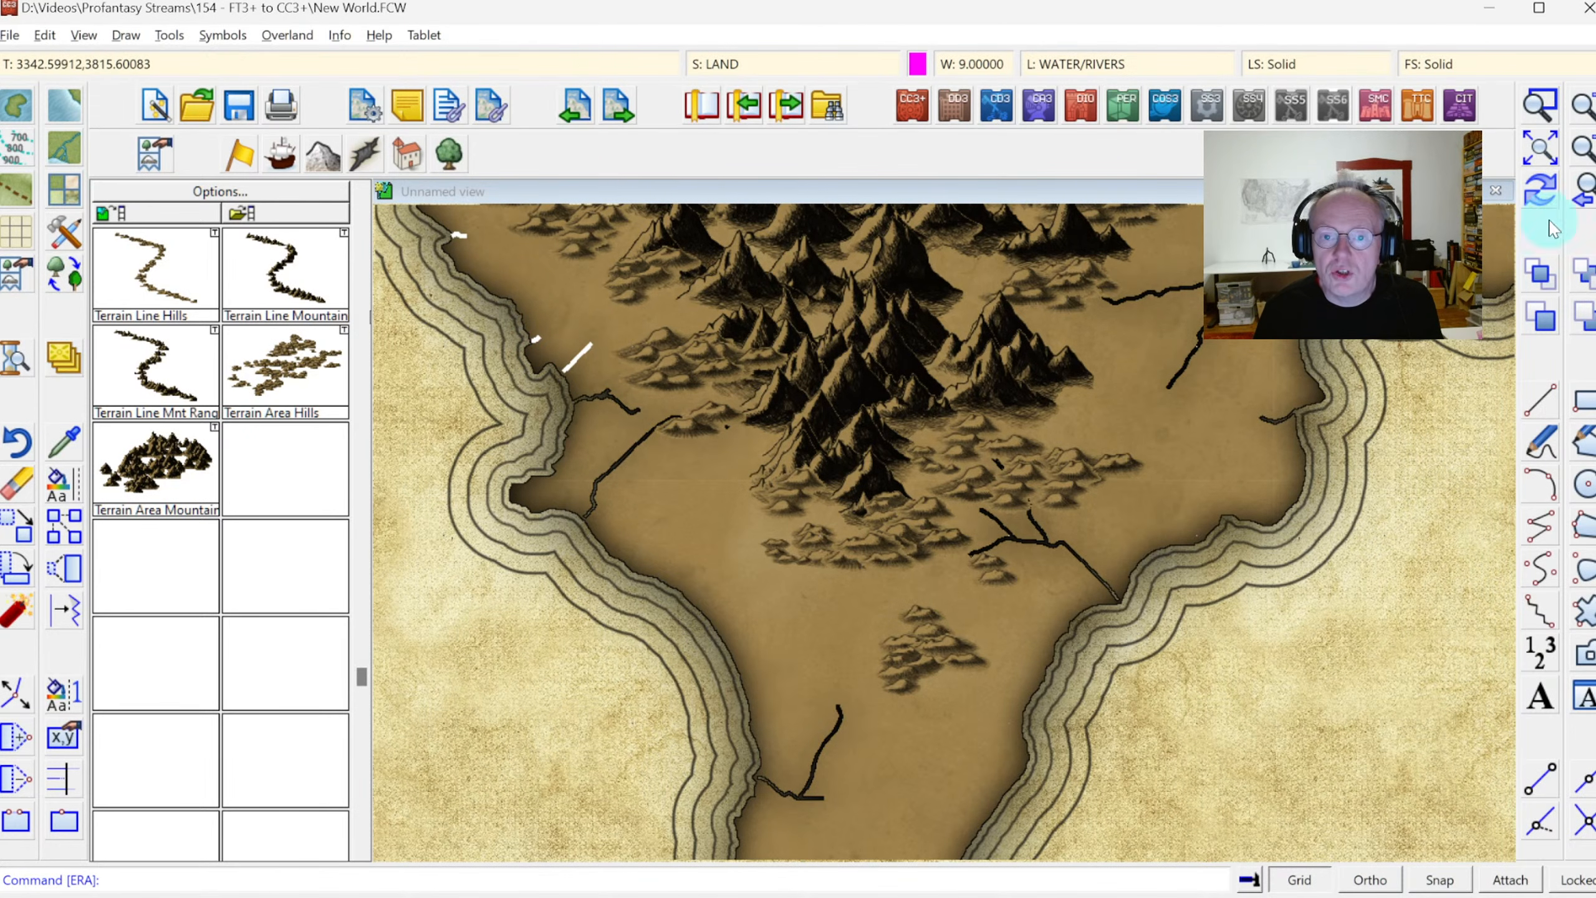
Move the hill group covering the river branch southeast of the western continent's mountains to the northeast, clear of the river
left_click(1533, 109)
left_click(892, 416)
left_click(1162, 584)
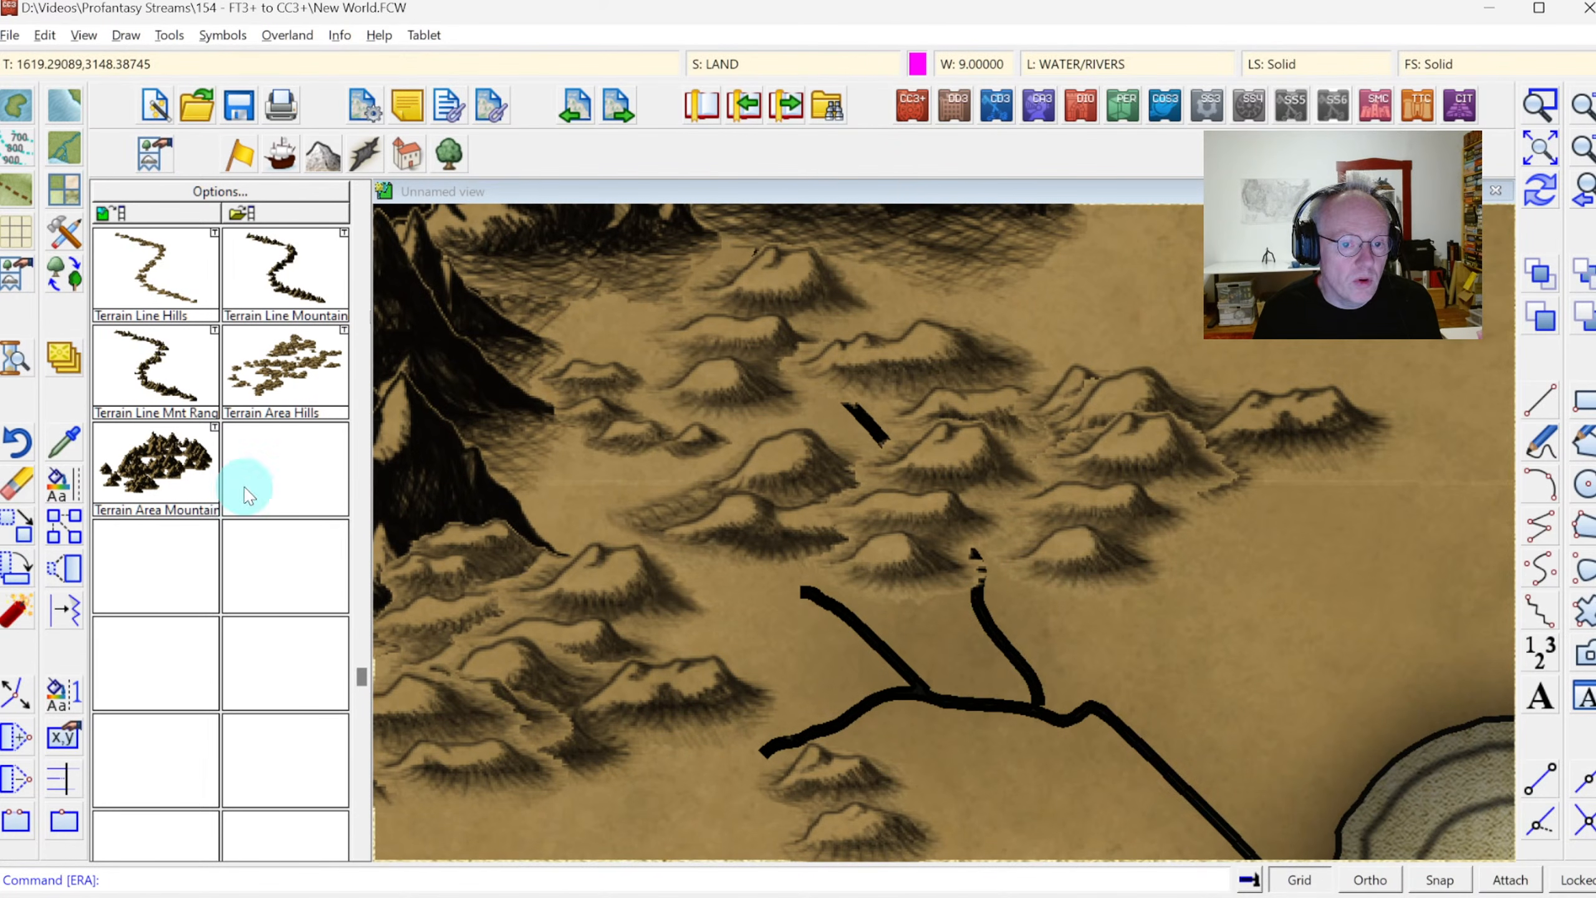
left_click(15, 525)
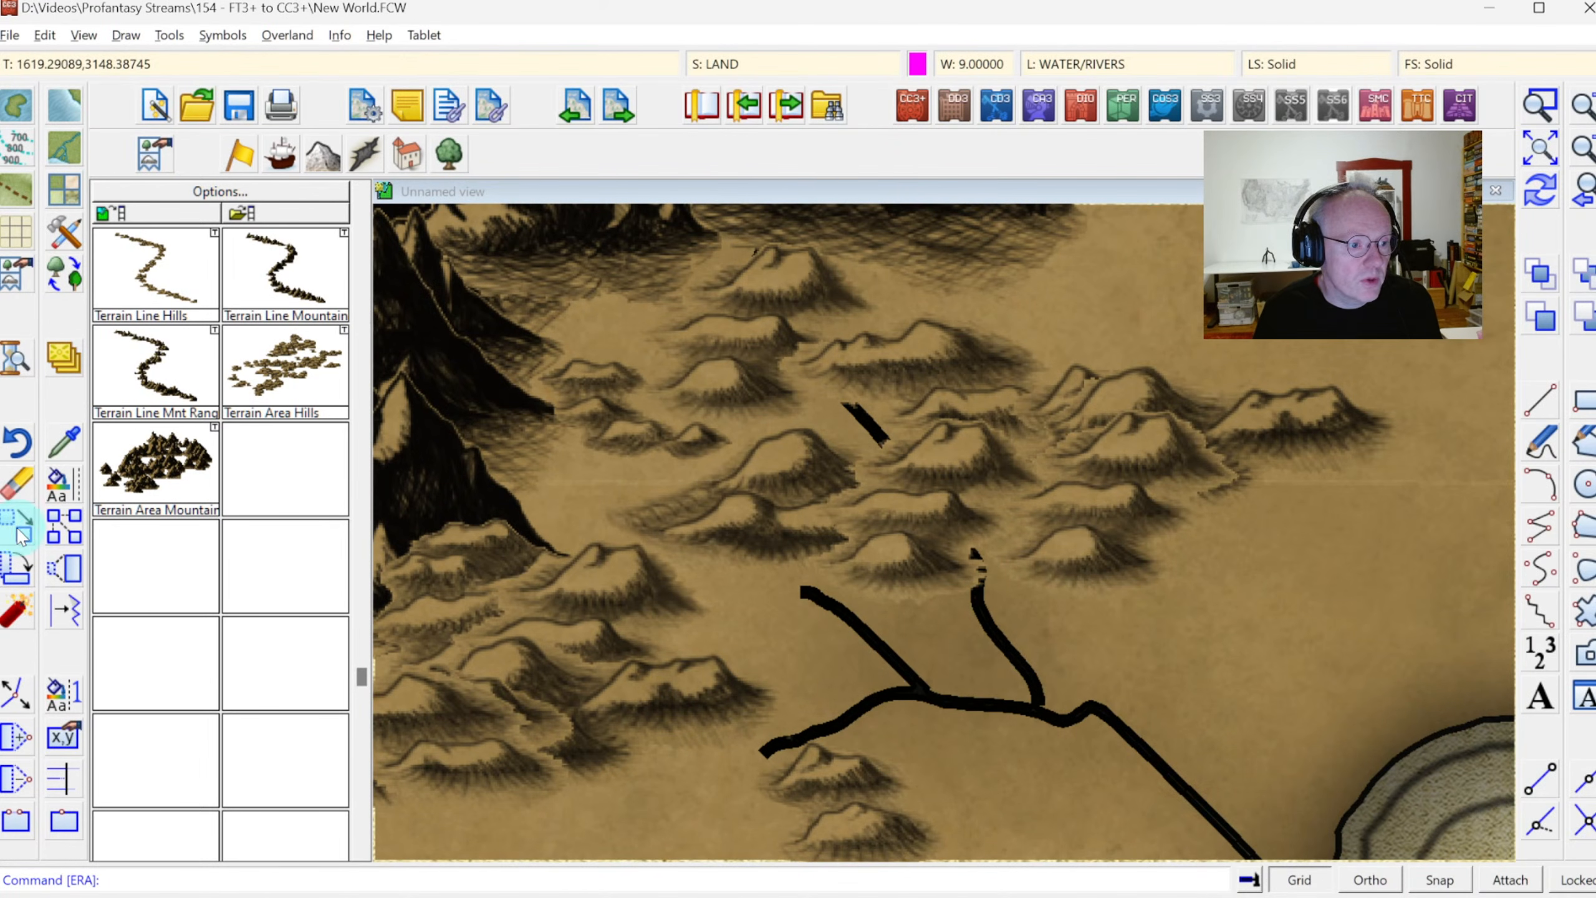
left_click(905, 598)
right_click(906, 582)
left_click(905, 588)
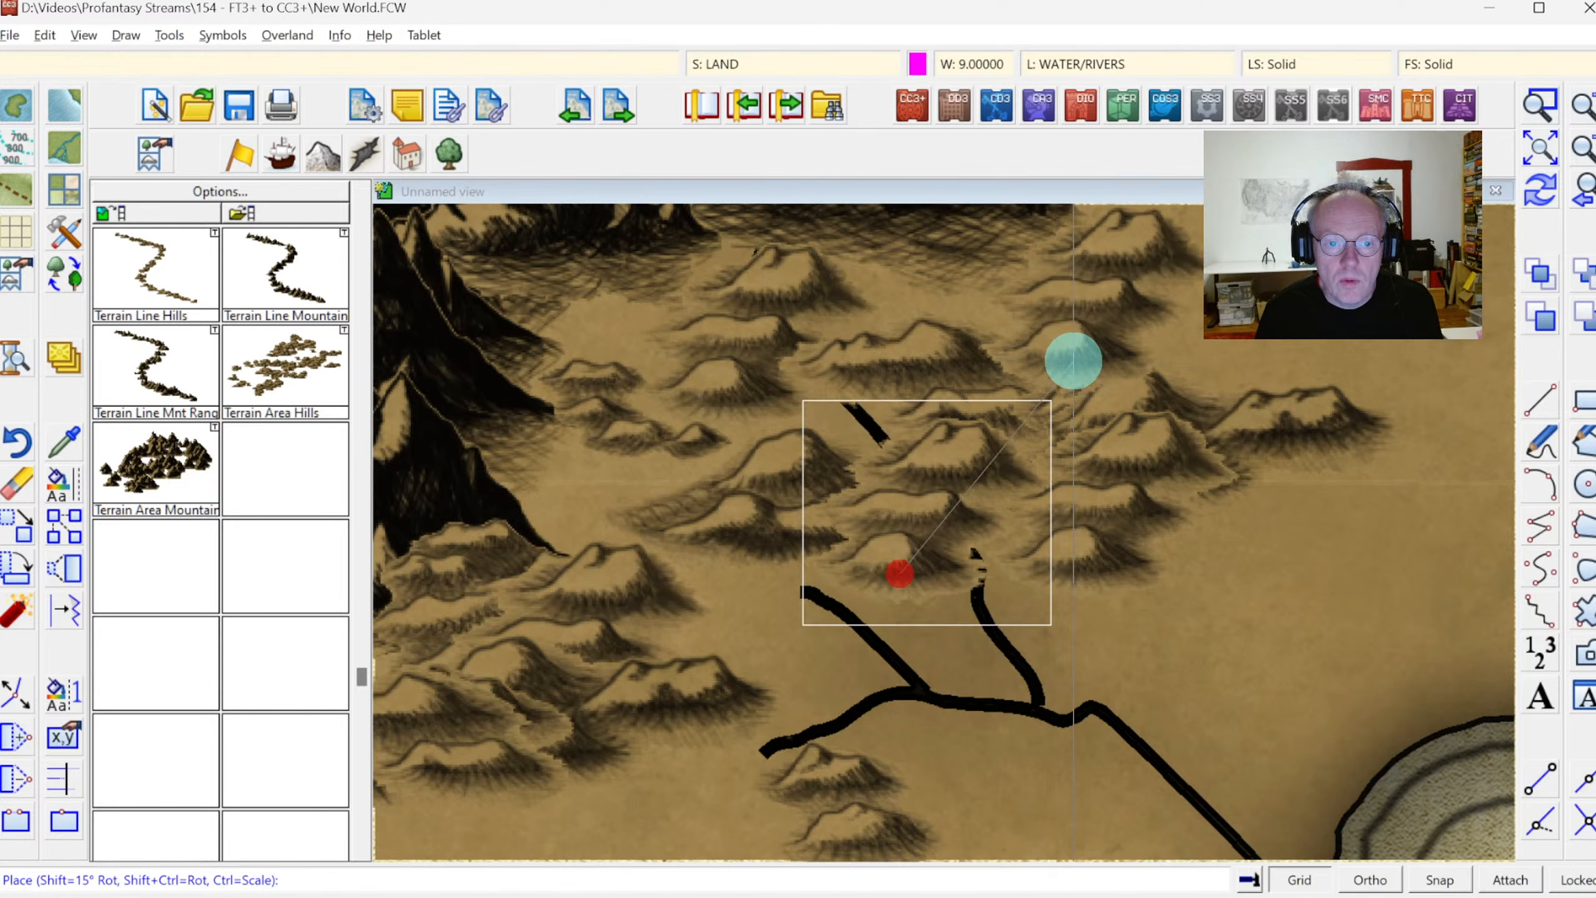
left_click(1061, 363)
Move the hill range overlapping the detached river segment slightly to the northeast
right_click(894, 368)
left_click(897, 342)
left_click(907, 332)
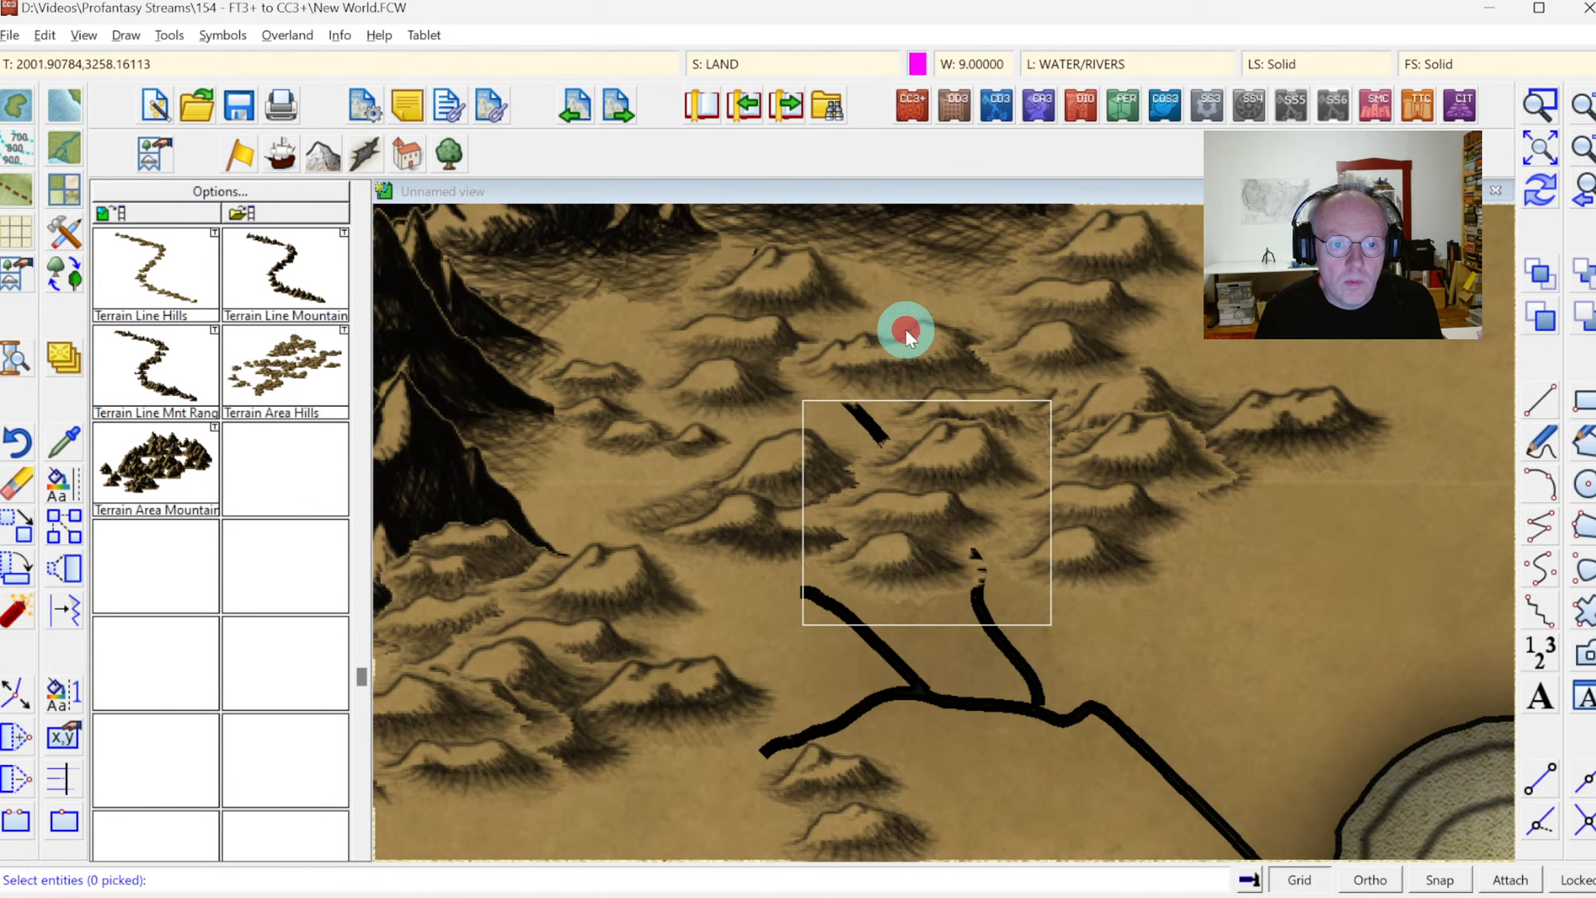
left_click(924, 330)
left_click(941, 314)
right_click(941, 317)
left_click(935, 332)
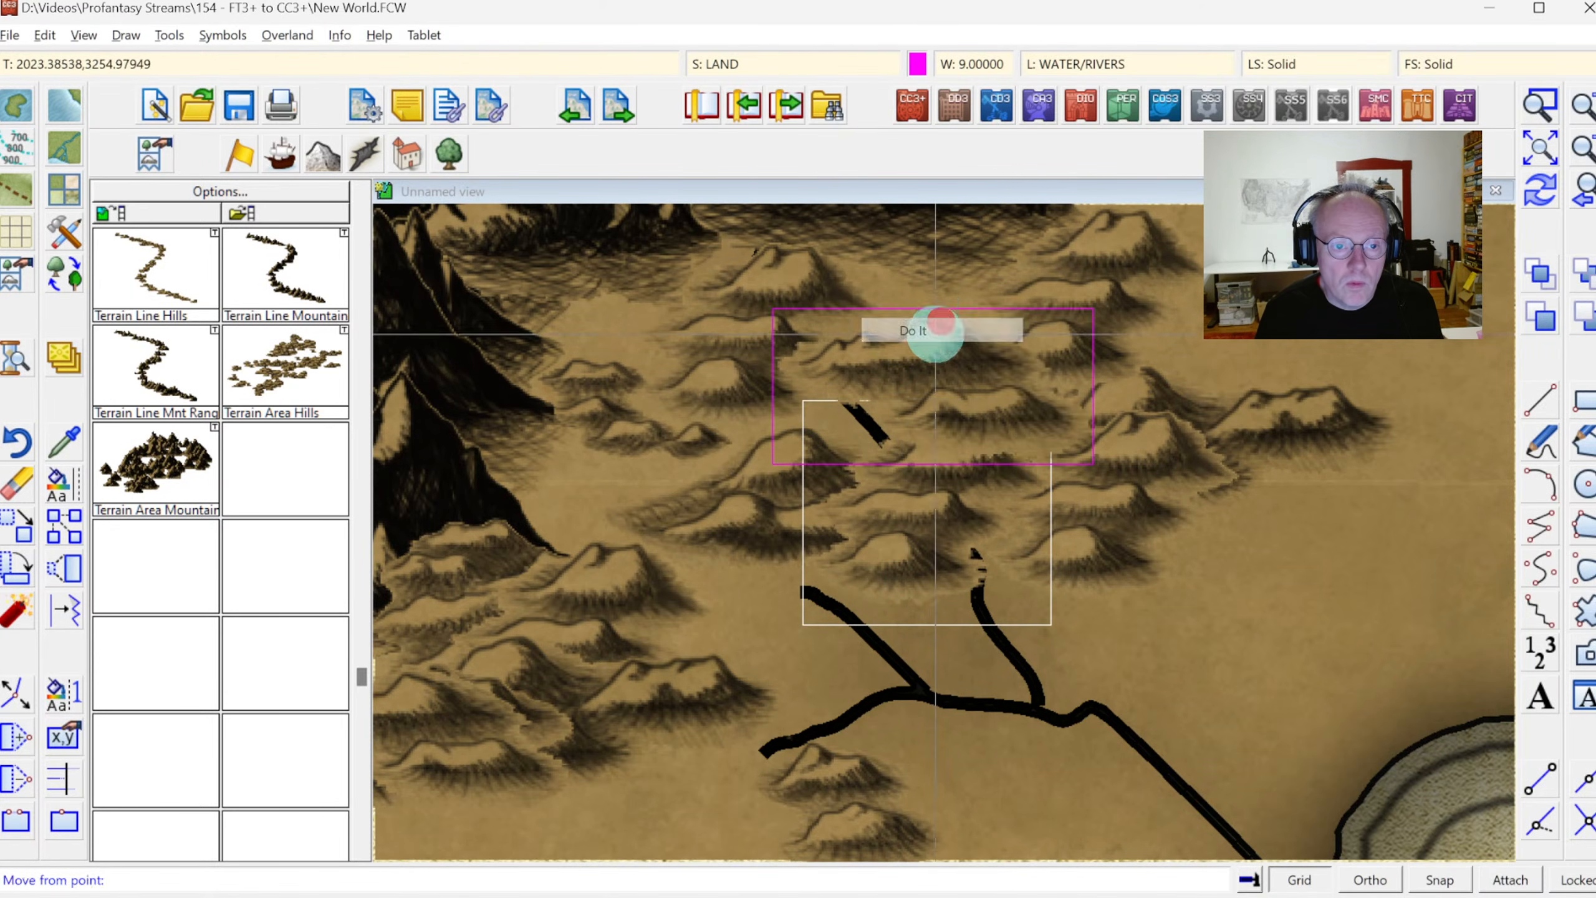
left_click(932, 335)
left_click(949, 320)
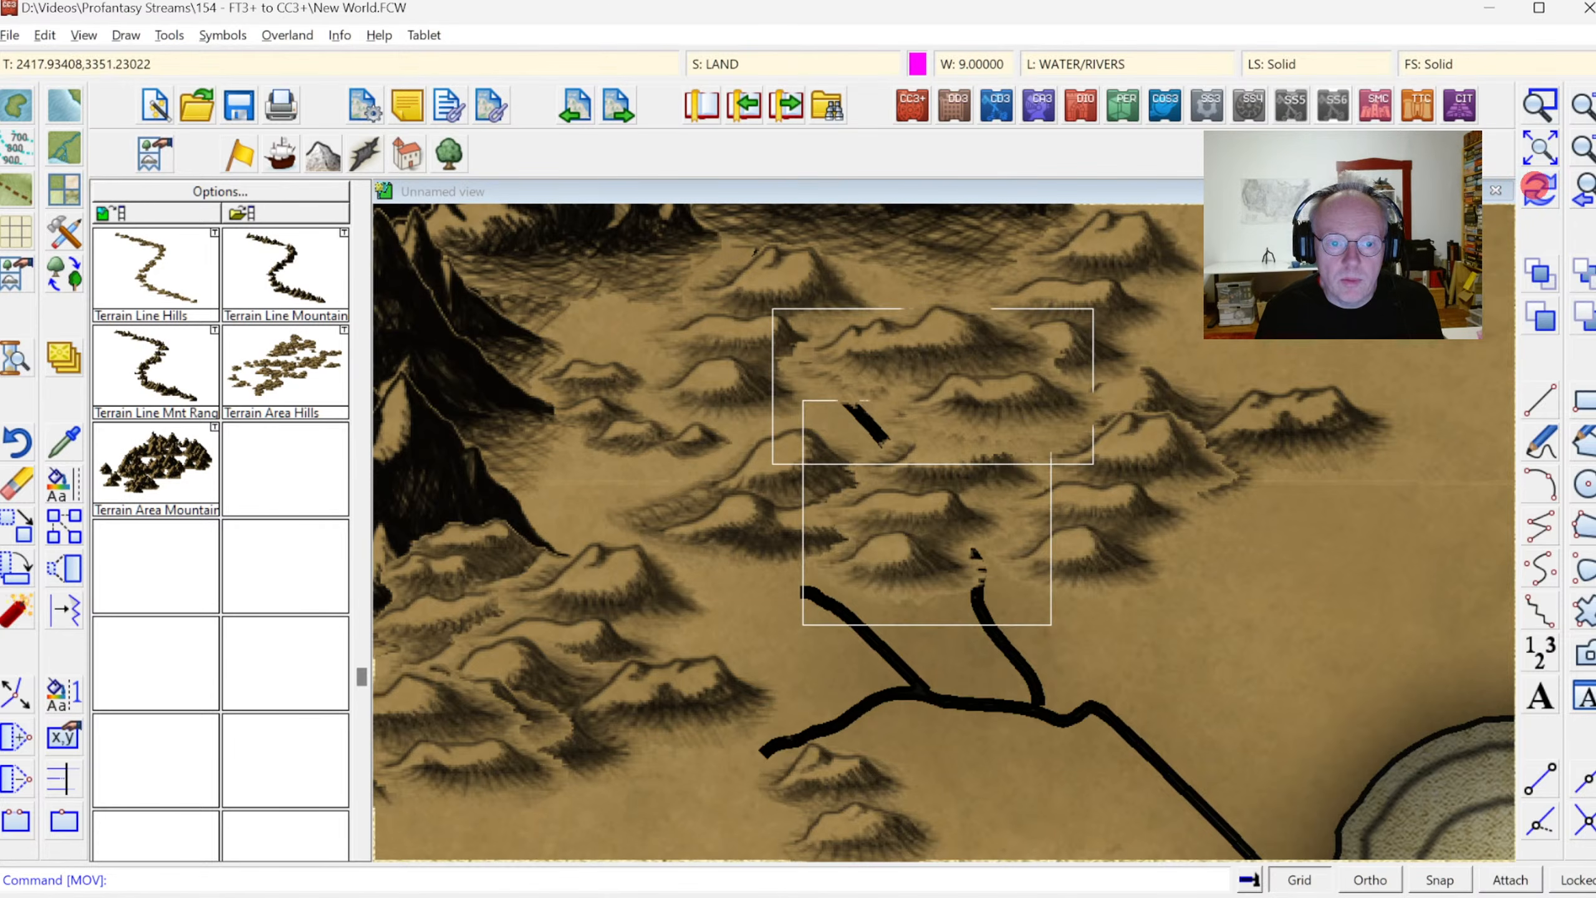
Move the wide hill group below the detached river segment to the west, clear of the gap between the river pieces
left_click(14, 527)
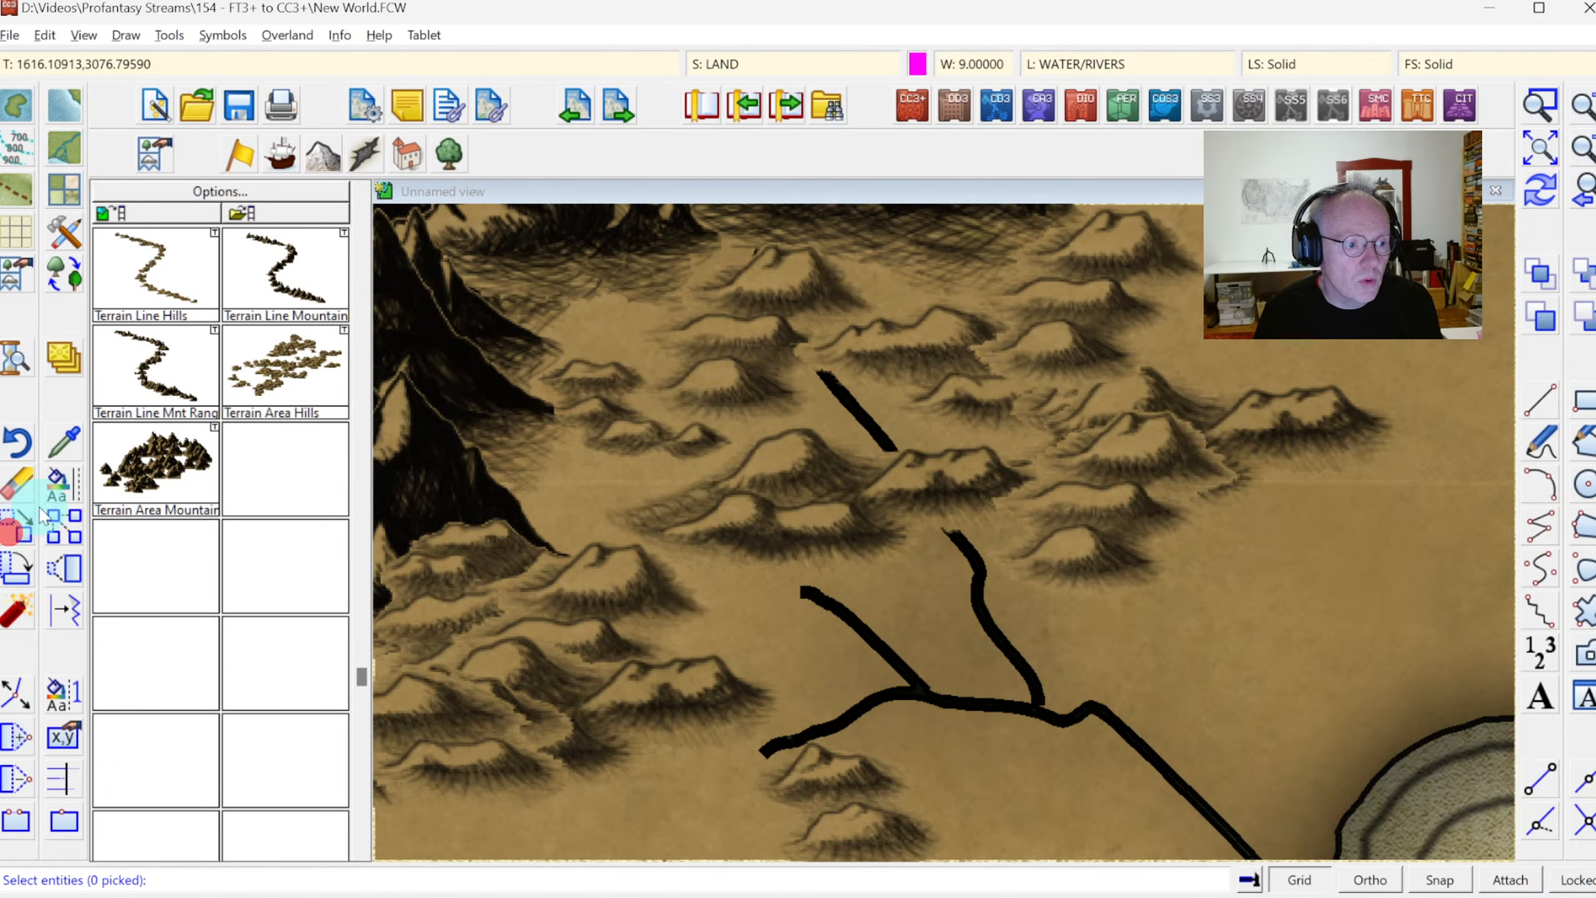
left_click(917, 444)
left_click(958, 454)
right_click(914, 446)
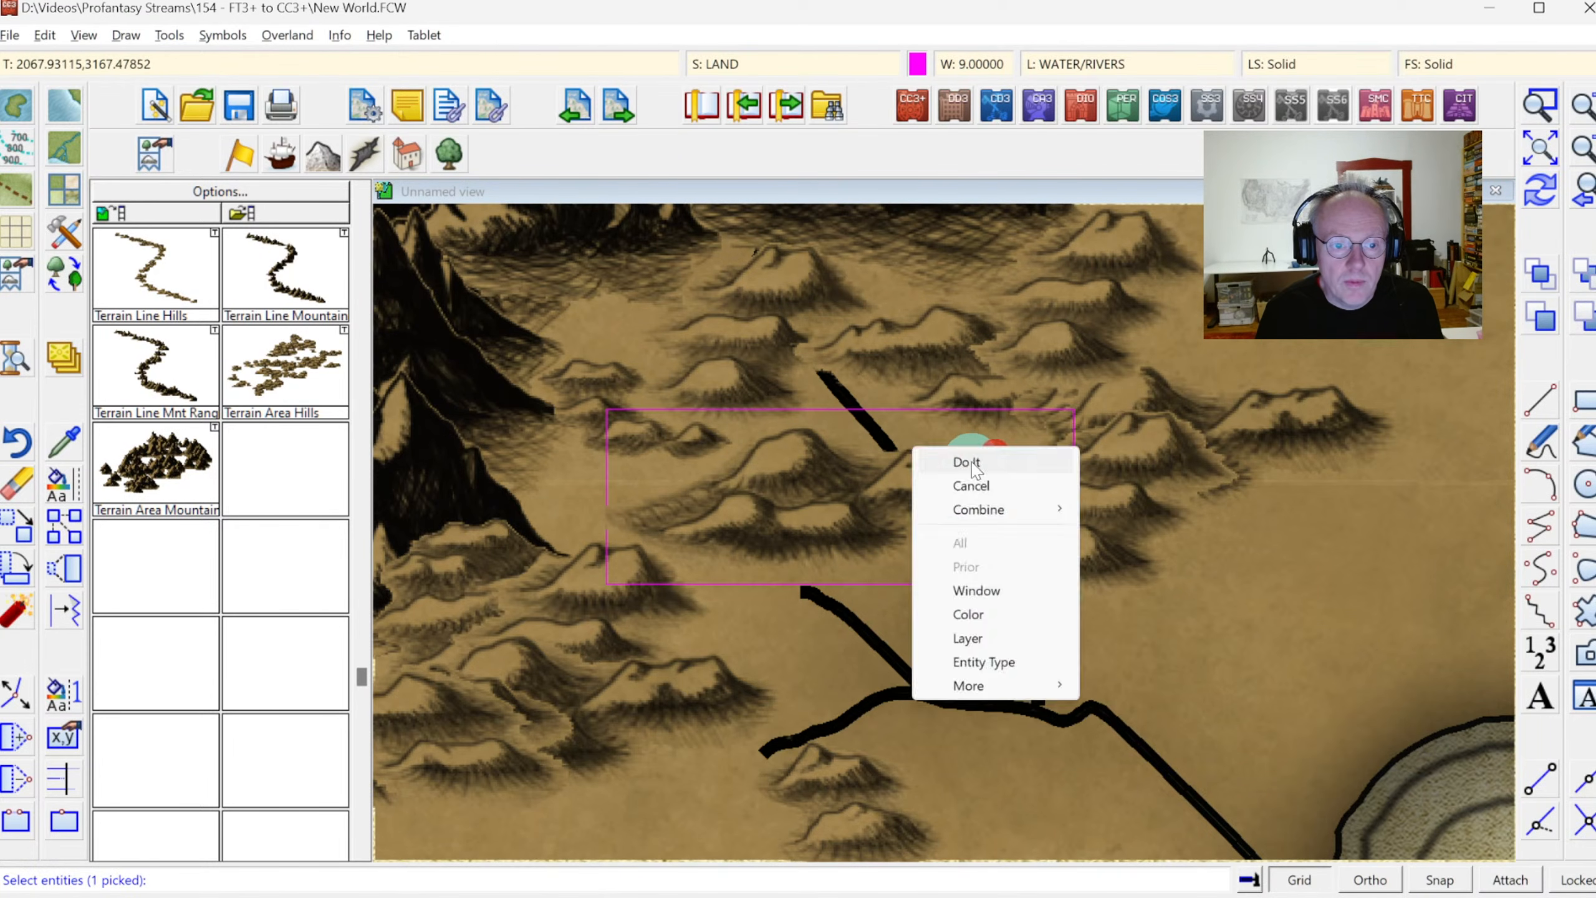
left_click(924, 458)
left_click(907, 470)
left_click(702, 465)
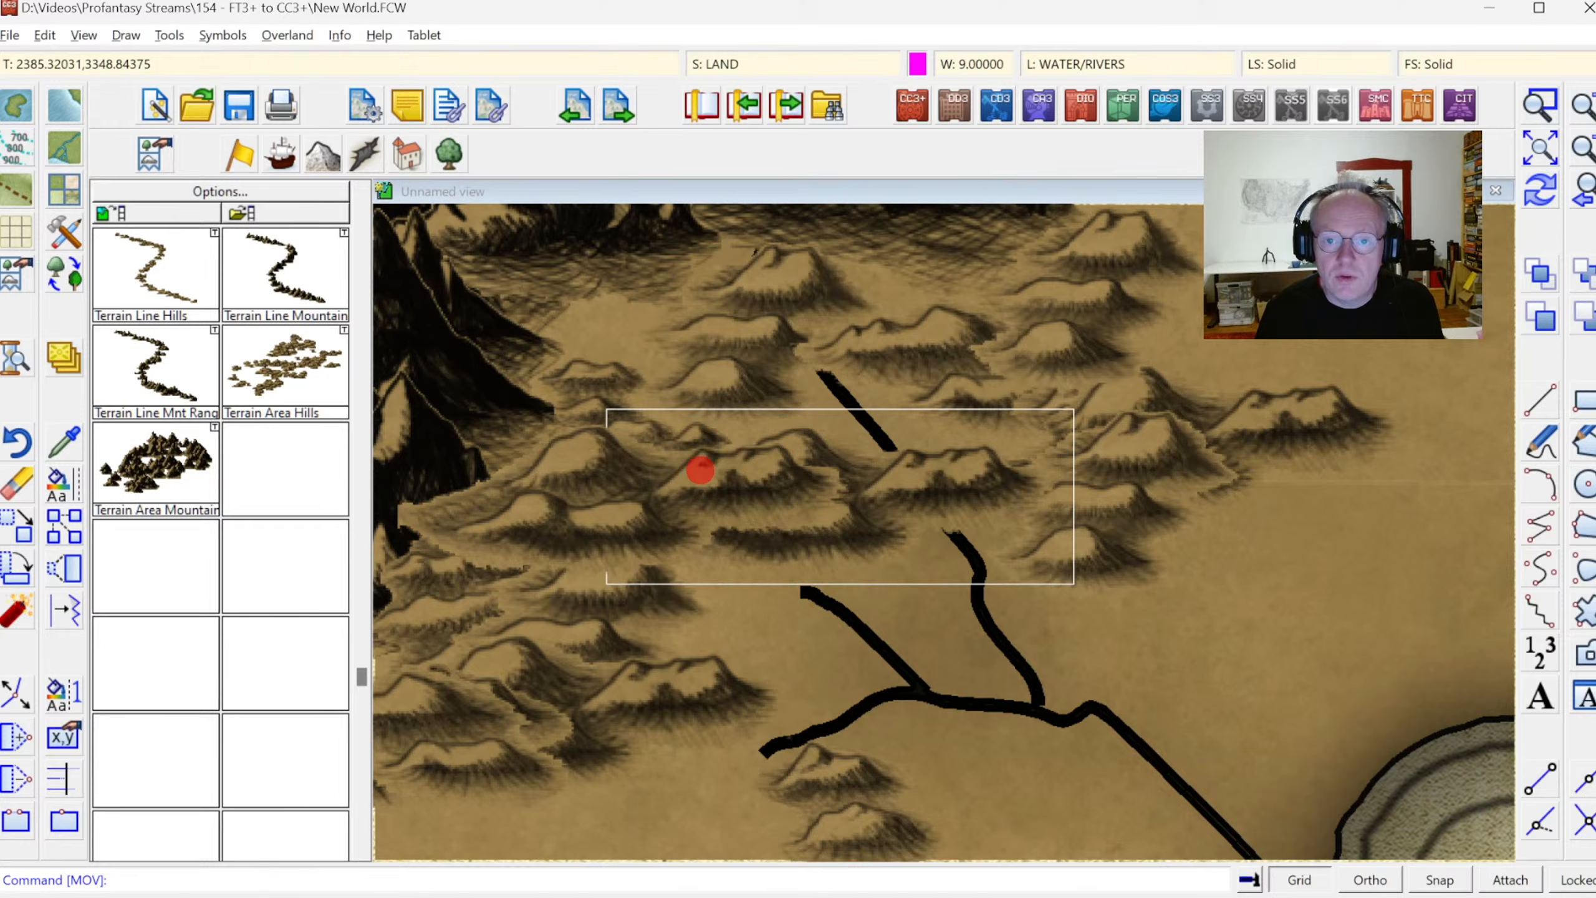
left_click(1539, 189)
left_click(1592, 198)
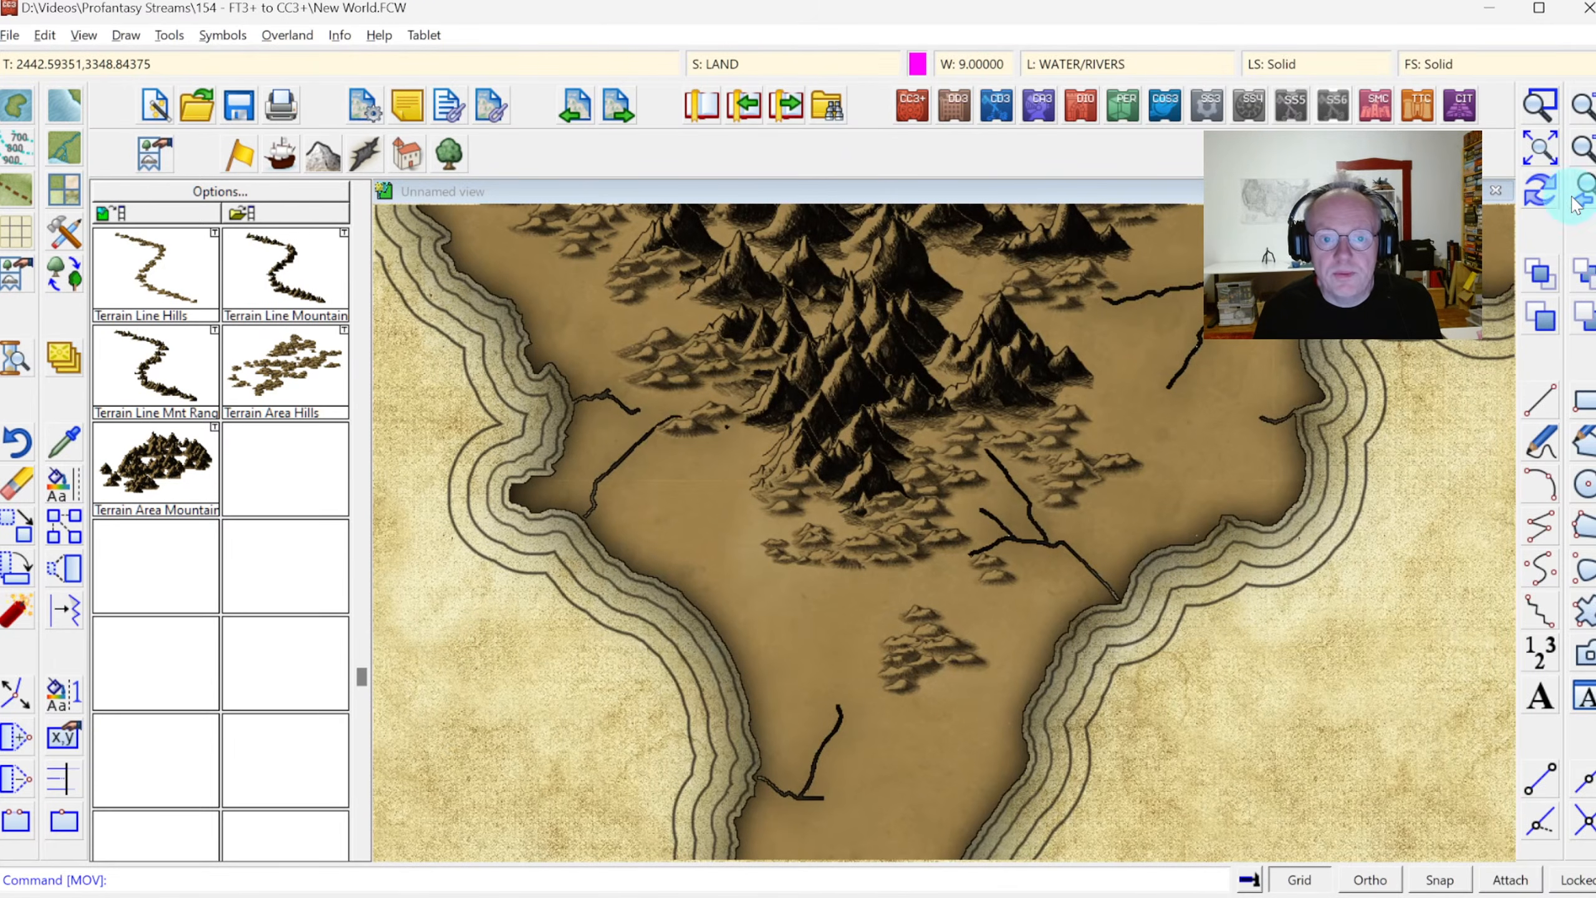
left_click(1534, 153)
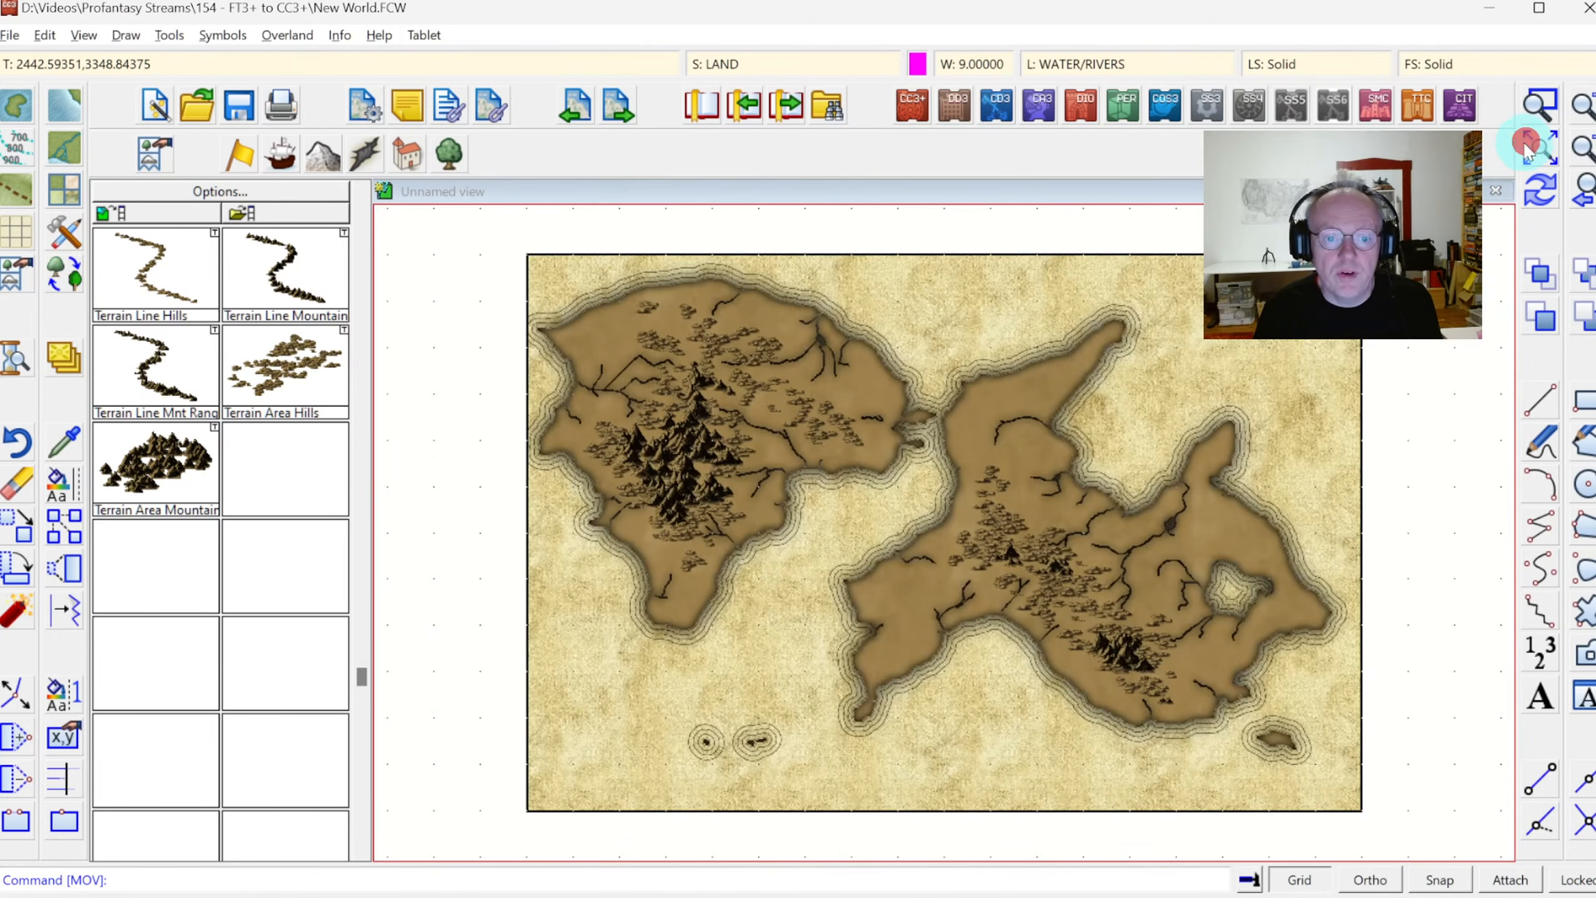
left_click(1537, 106)
left_click(1008, 490)
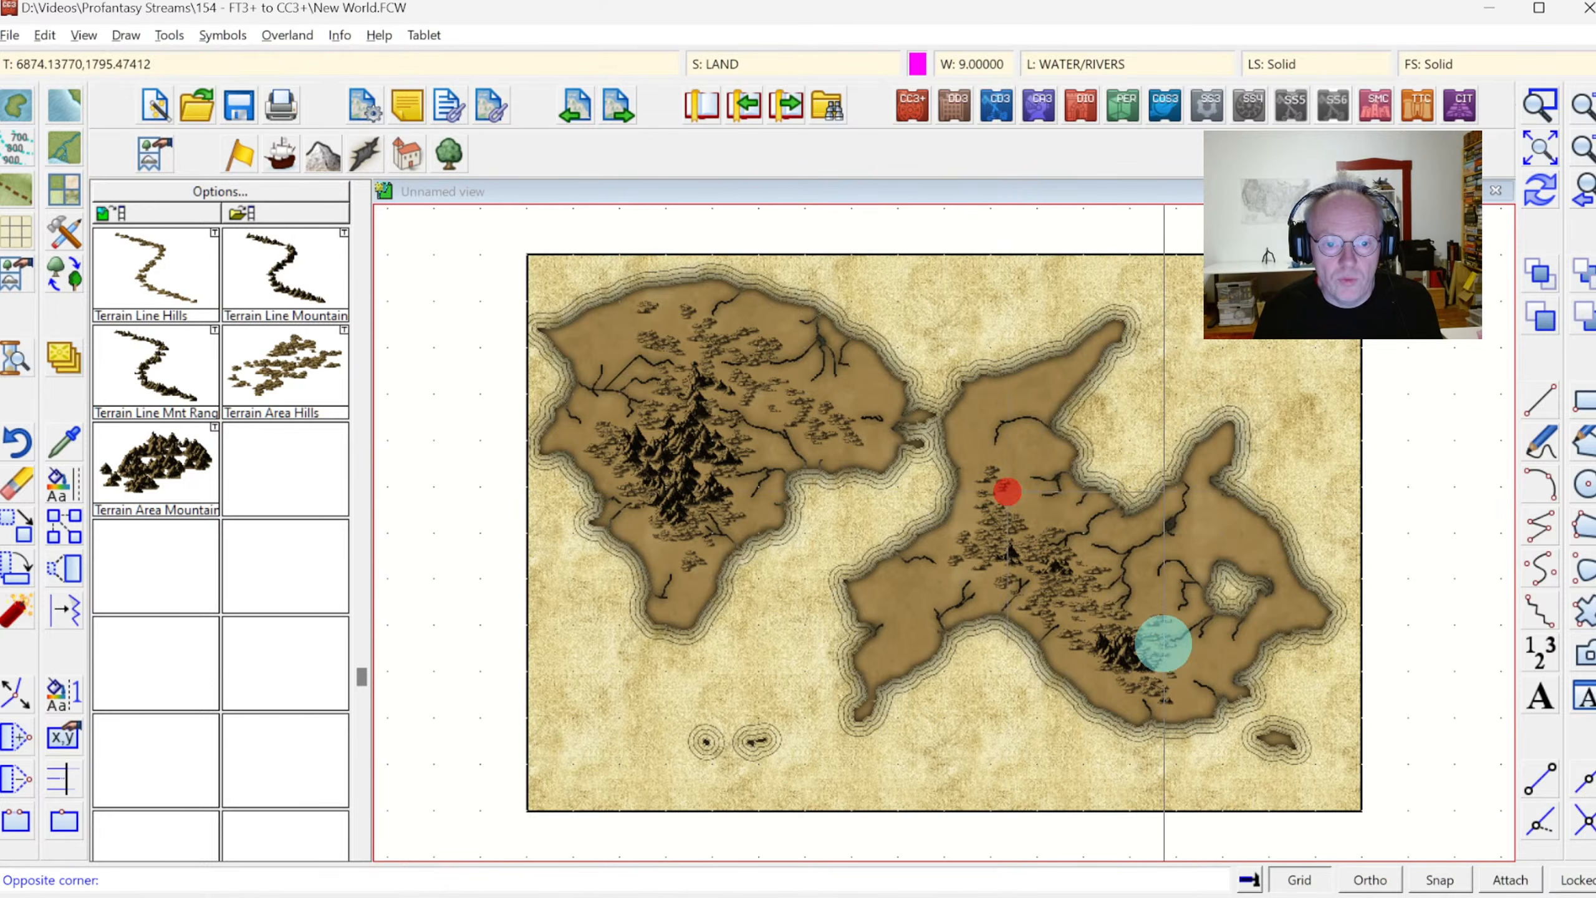
left_click(1158, 622)
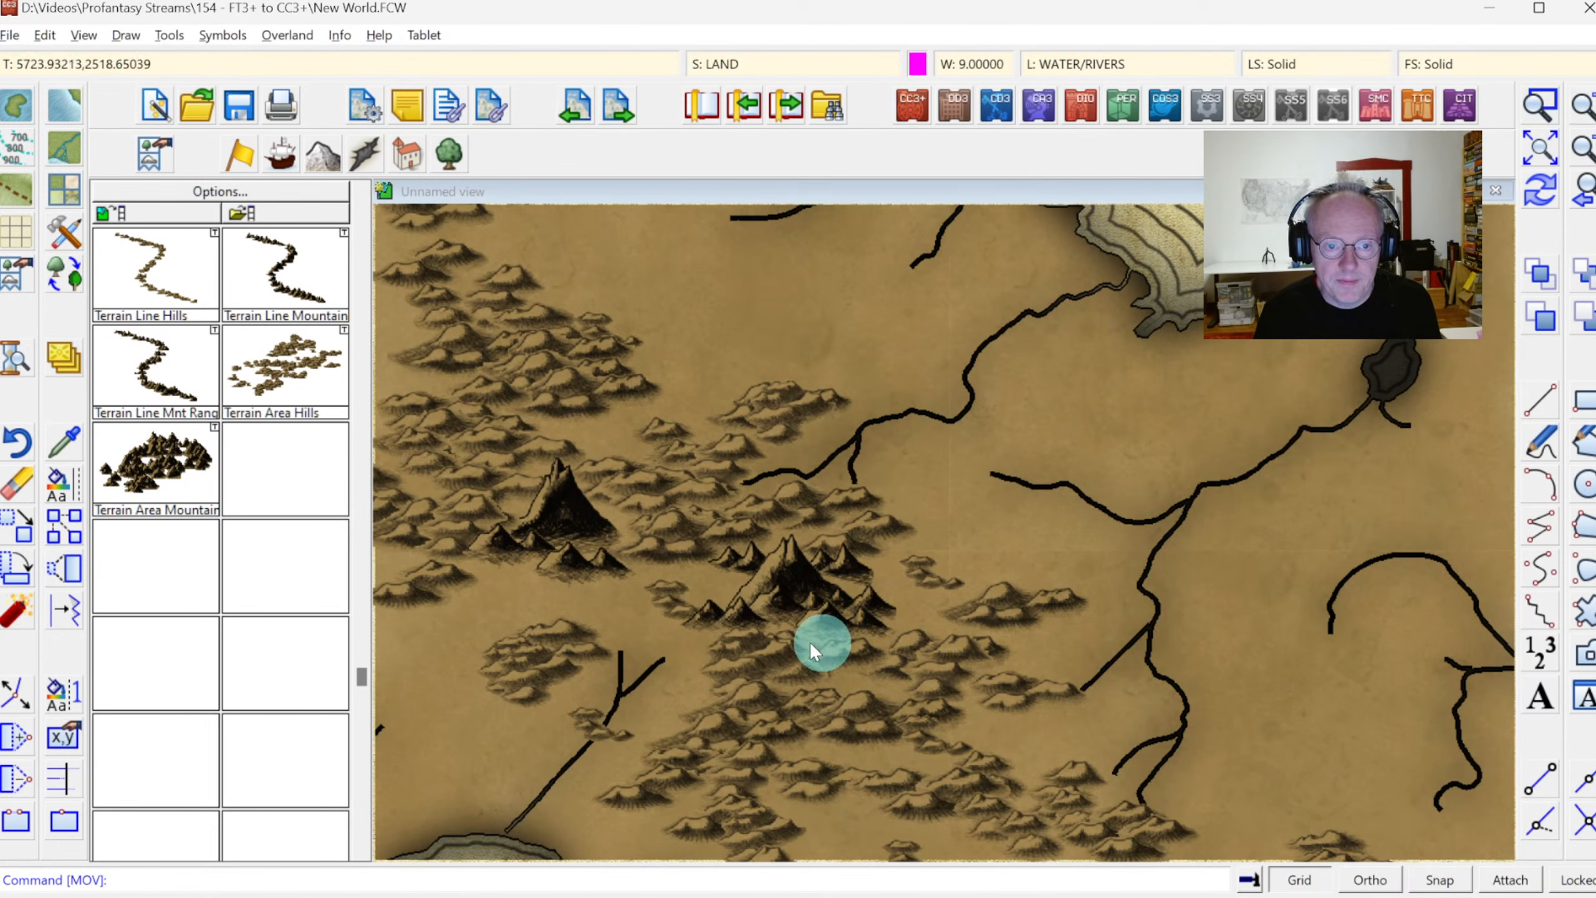
left_click(1540, 150)
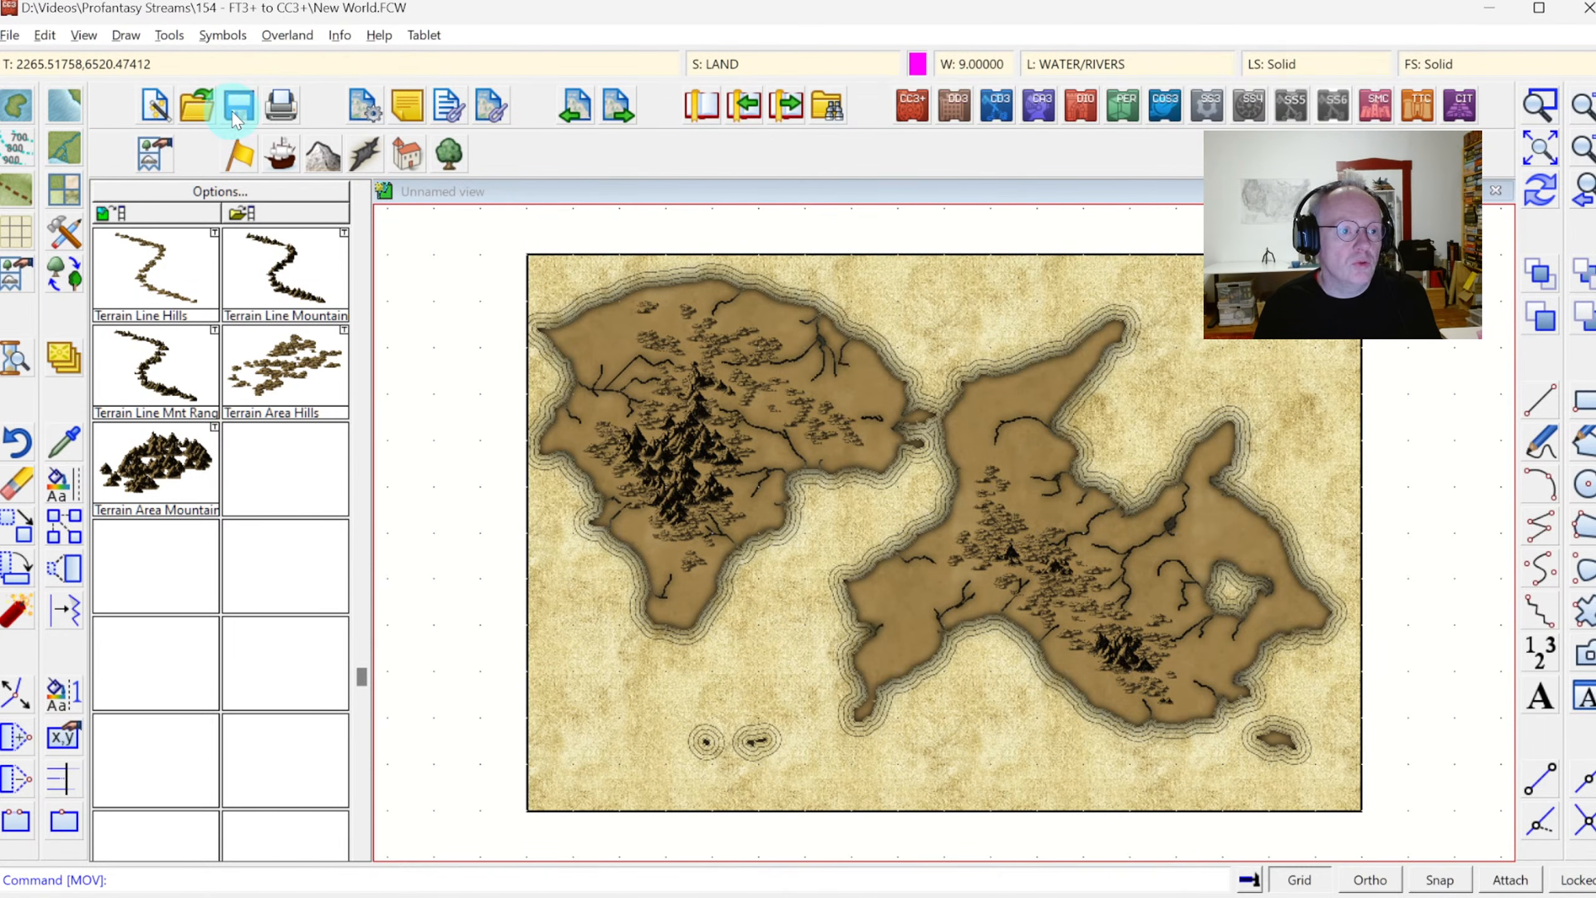
Open the drawing My World.FCW from the 153 - Parchment World folder
left_click(11, 35)
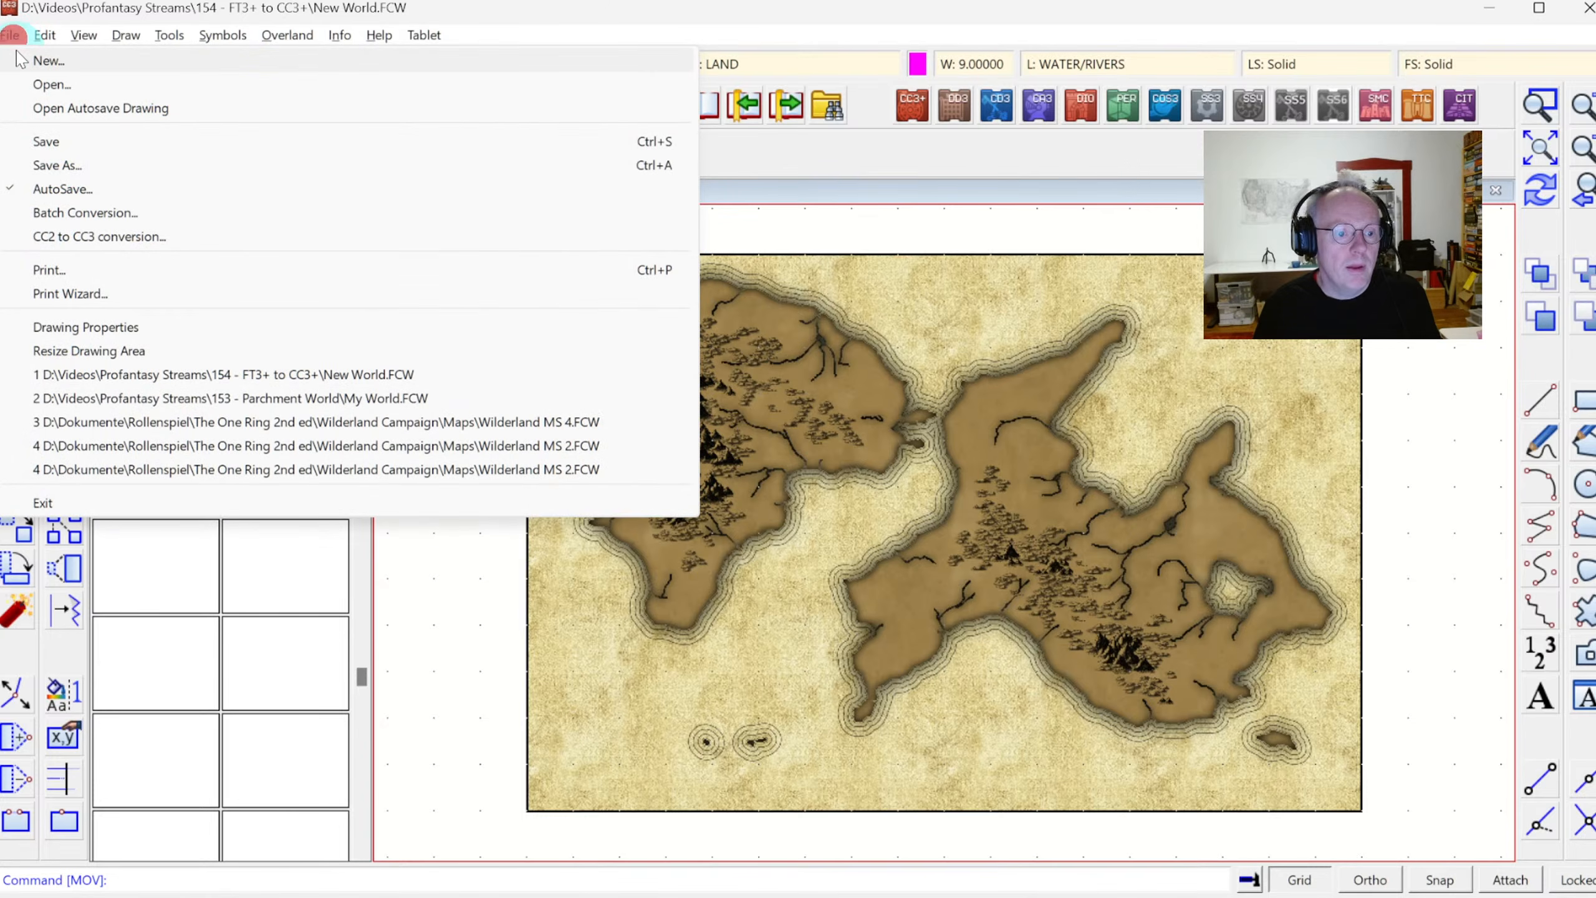
left_click(51, 84)
left_click(450, 111)
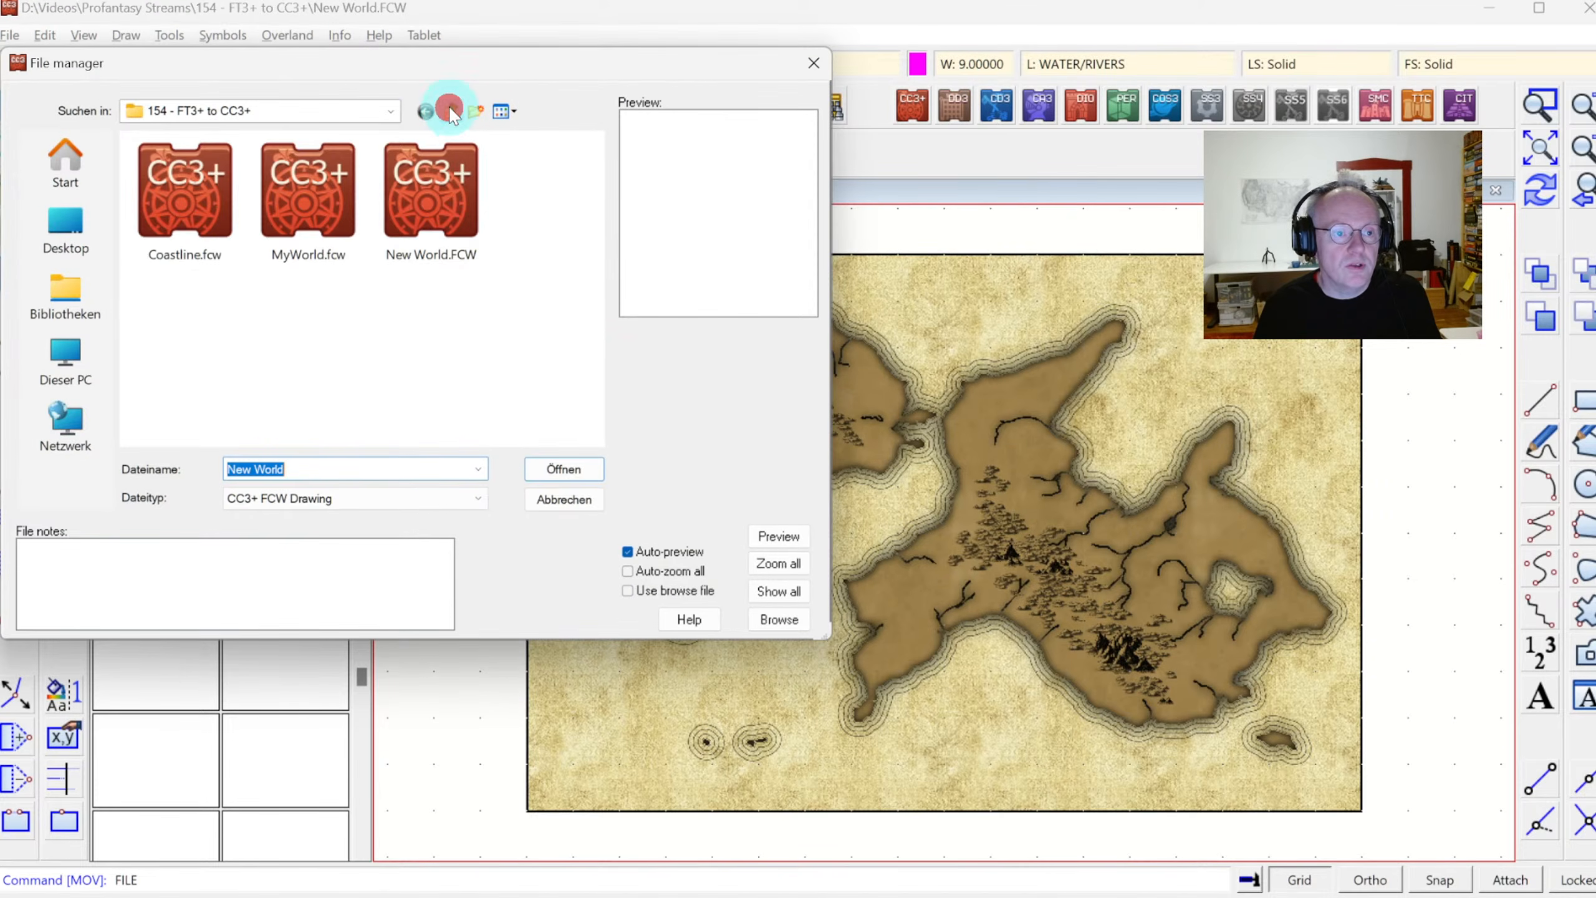
left_click(172, 372)
double_click(172, 371)
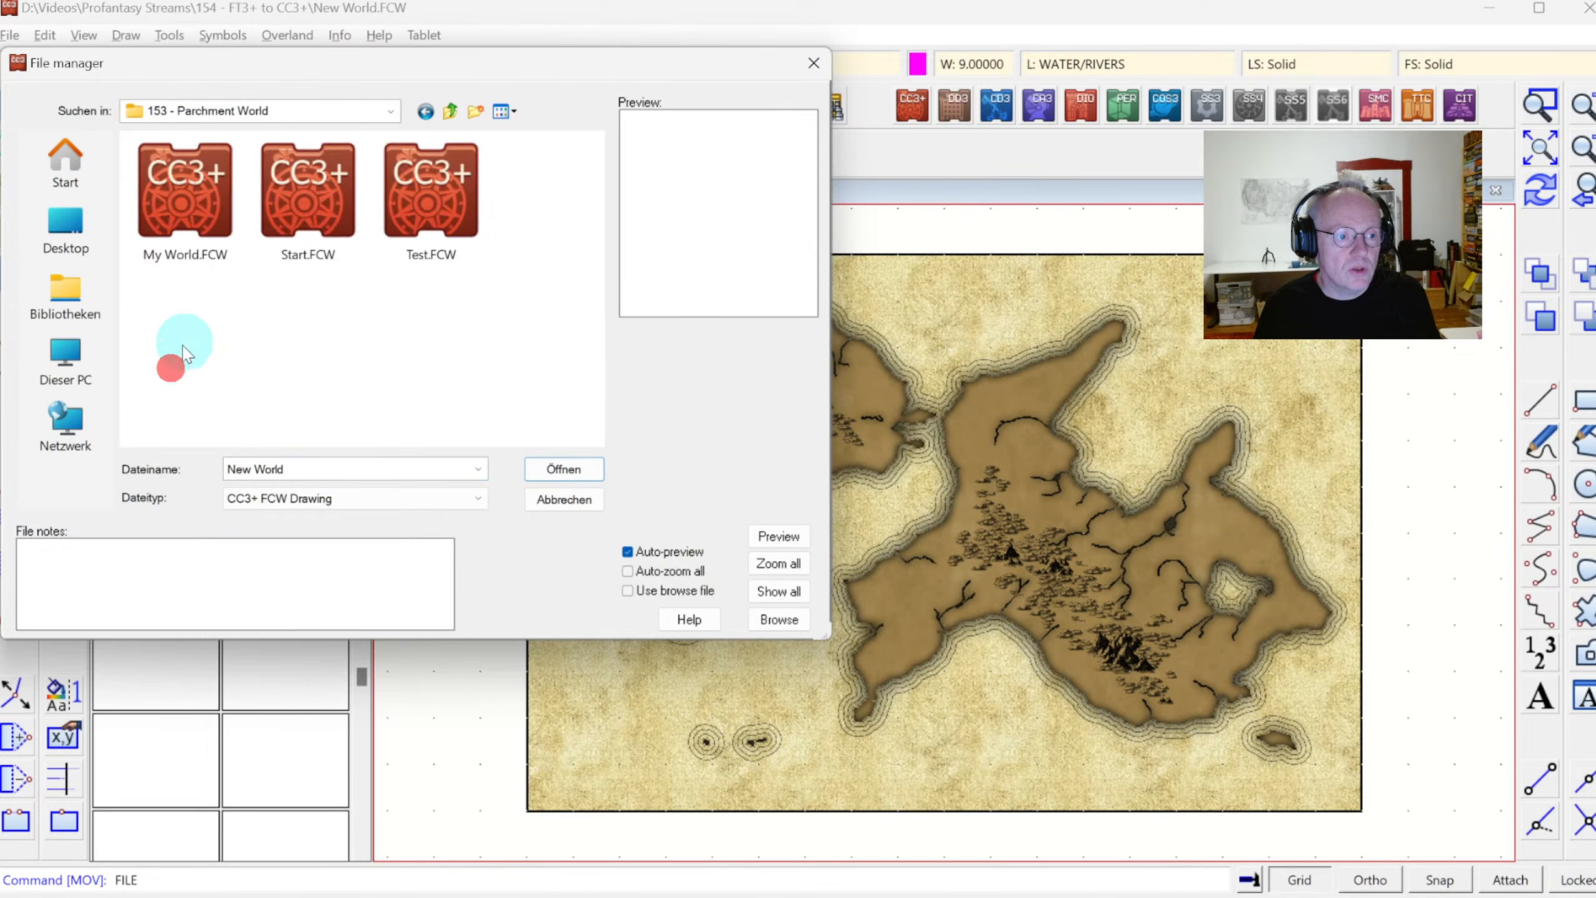
double_click(189, 205)
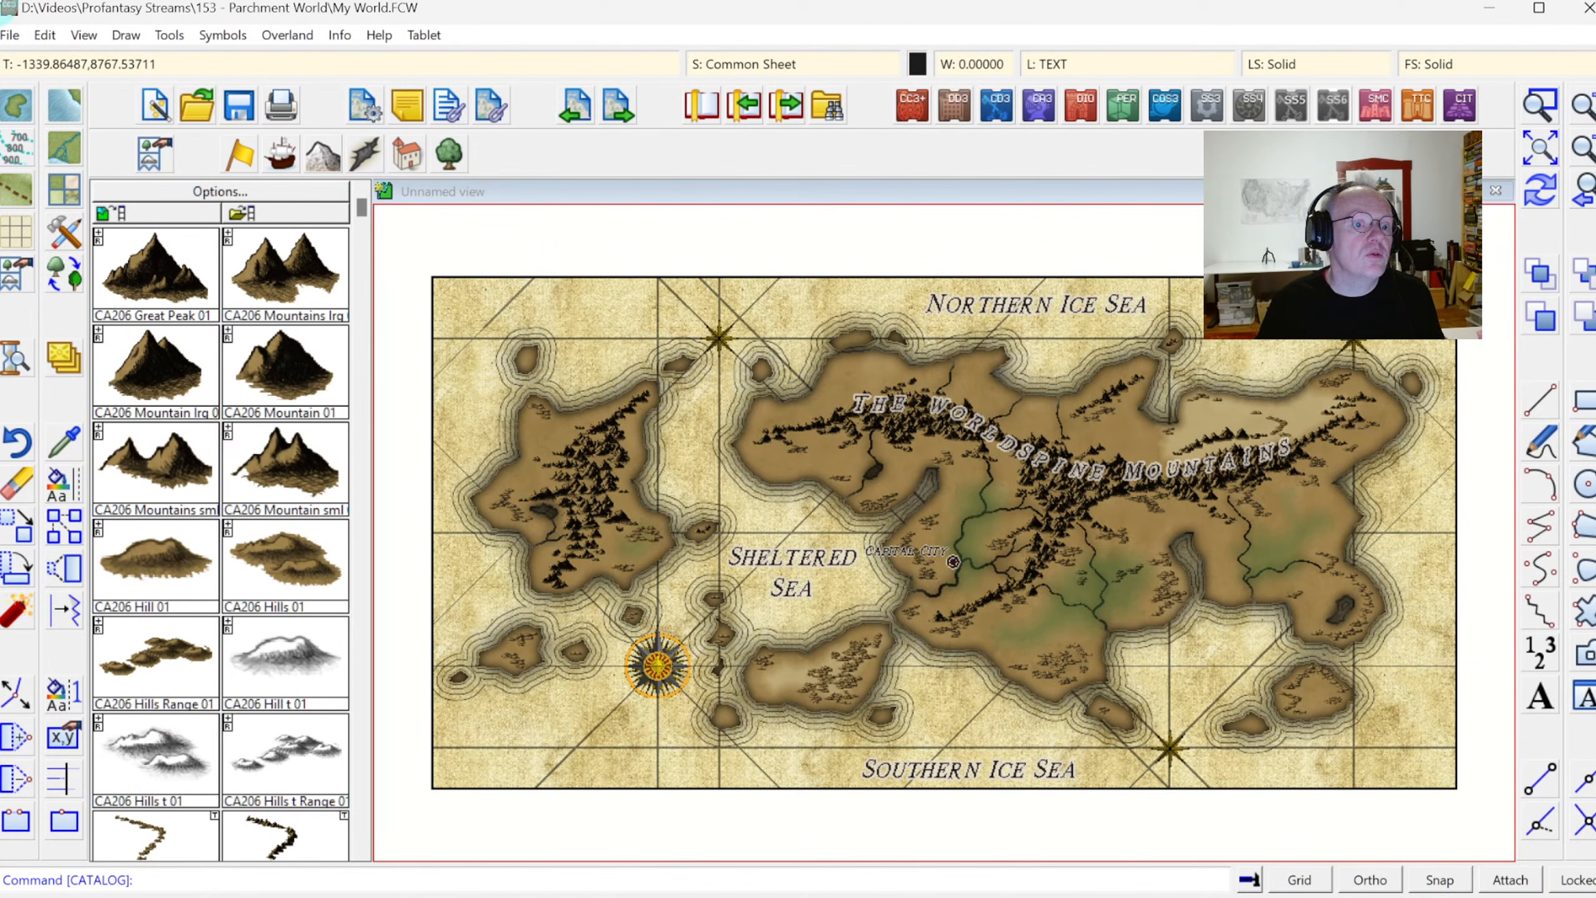
Save the map as a Rectangular section JPEG named My World.JPG in the 154 - FT3+ to CC3+ folder
left_click(12, 35)
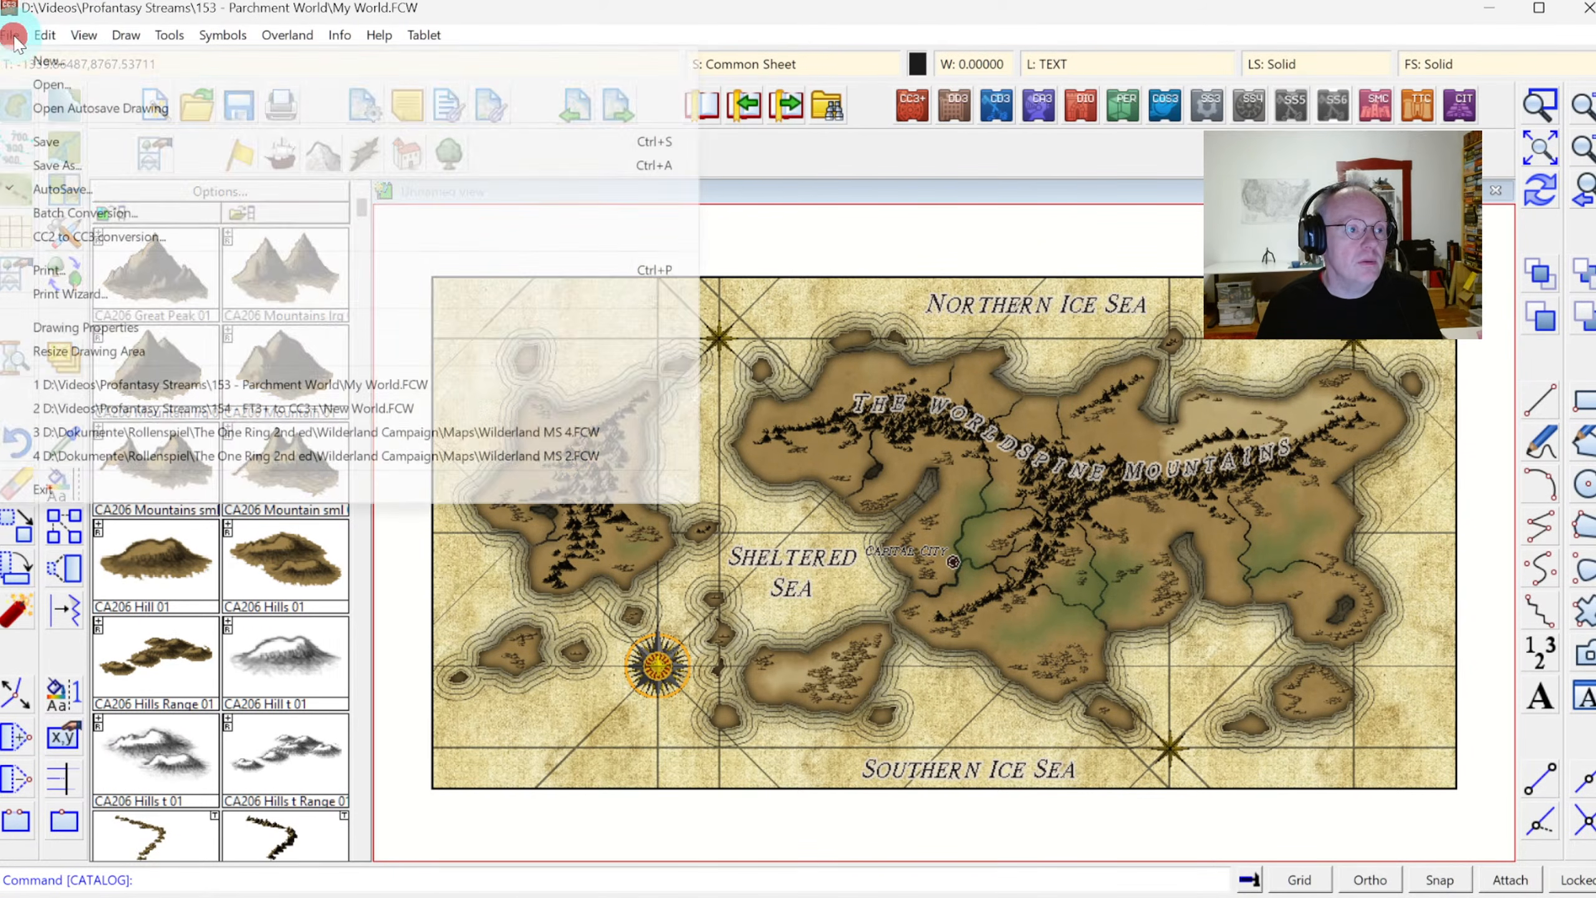
left_click(68, 166)
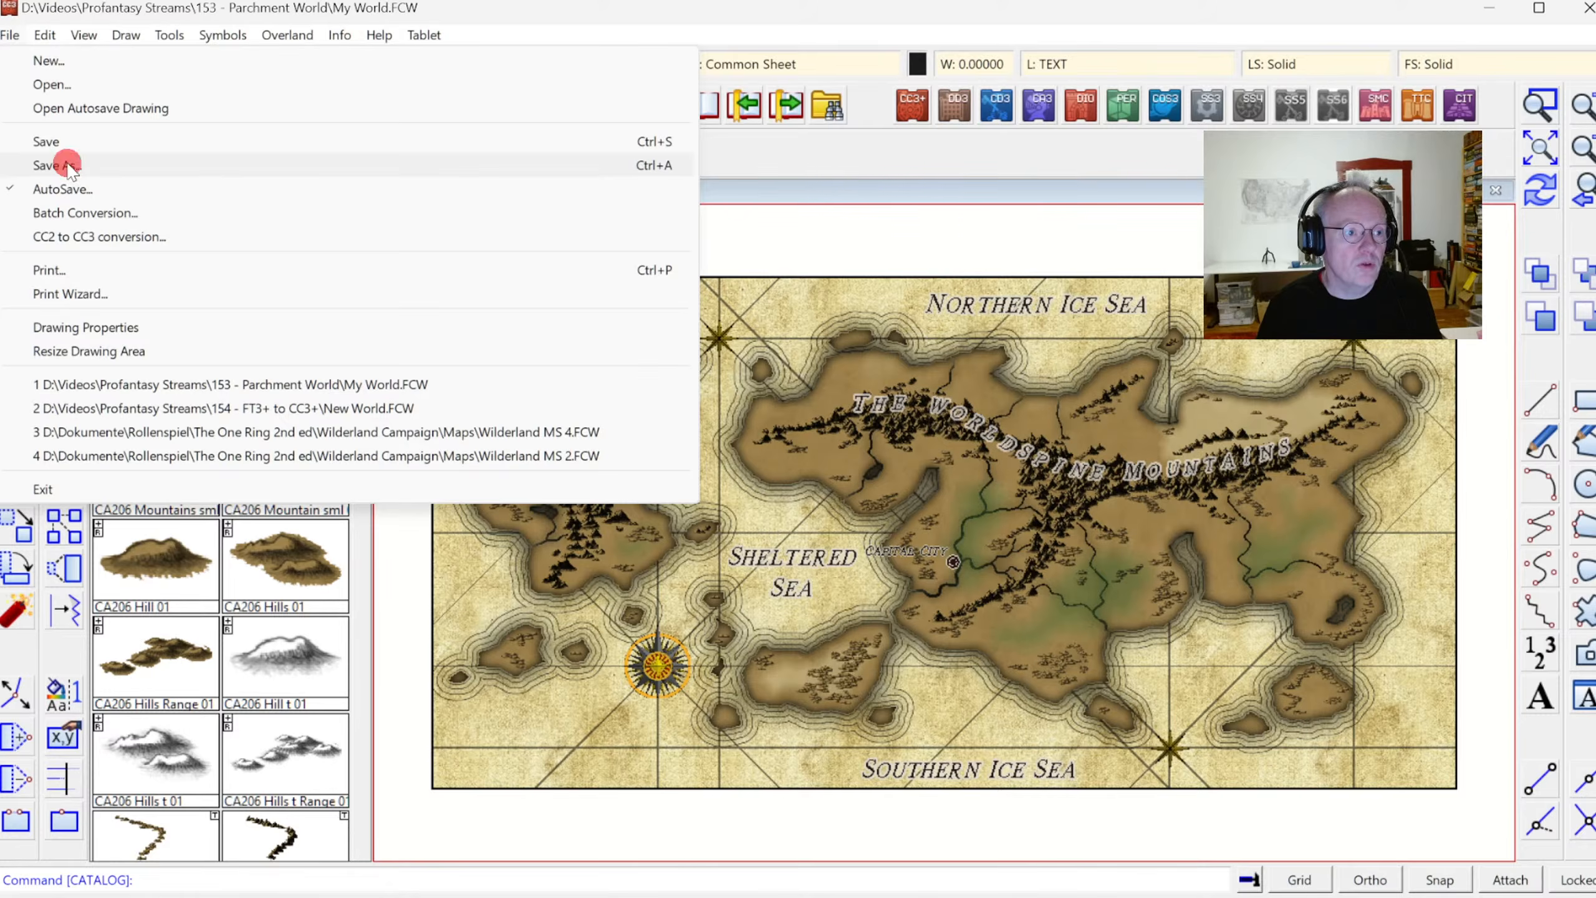
left_click(414, 525)
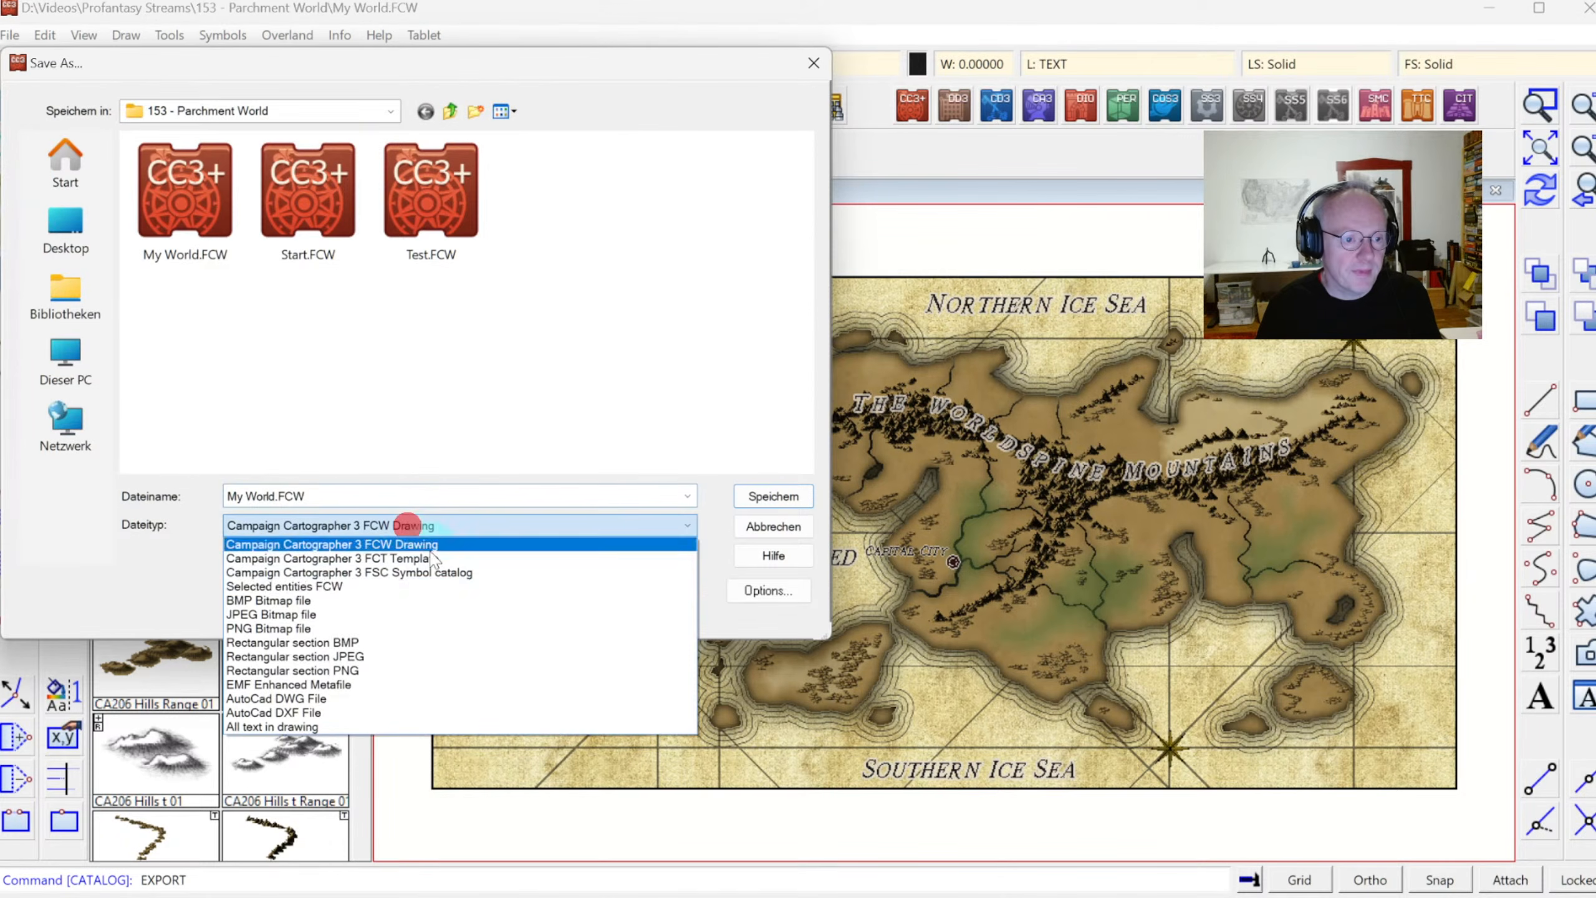
left_click(356, 657)
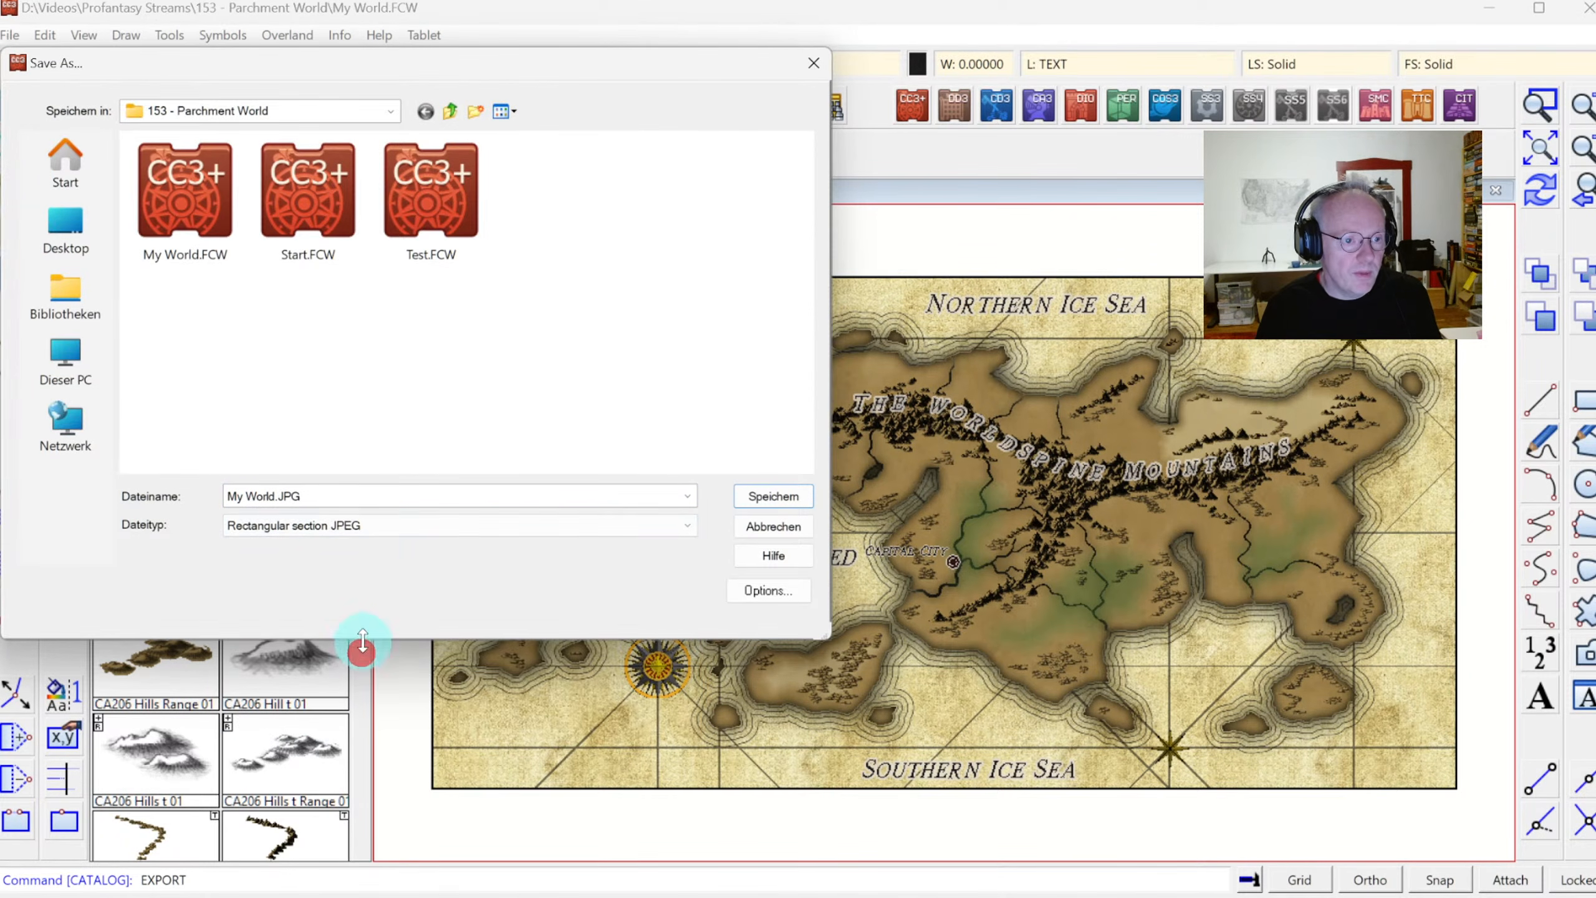
left_click(450, 110)
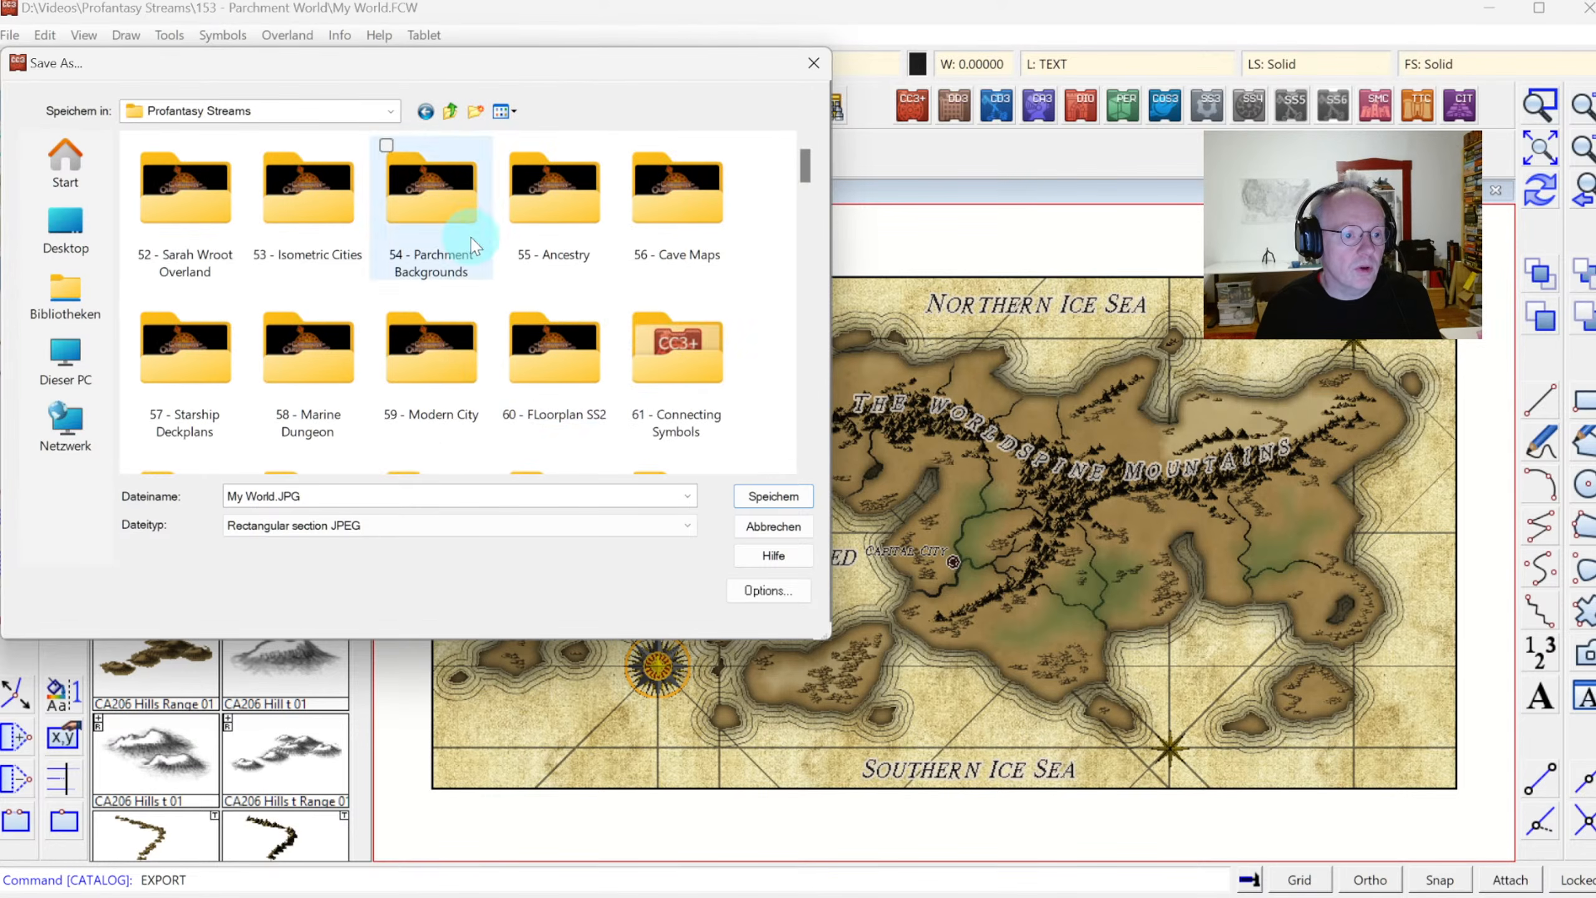
scroll(551, 320, "down", 3)
scroll(551, 319, "down", 15)
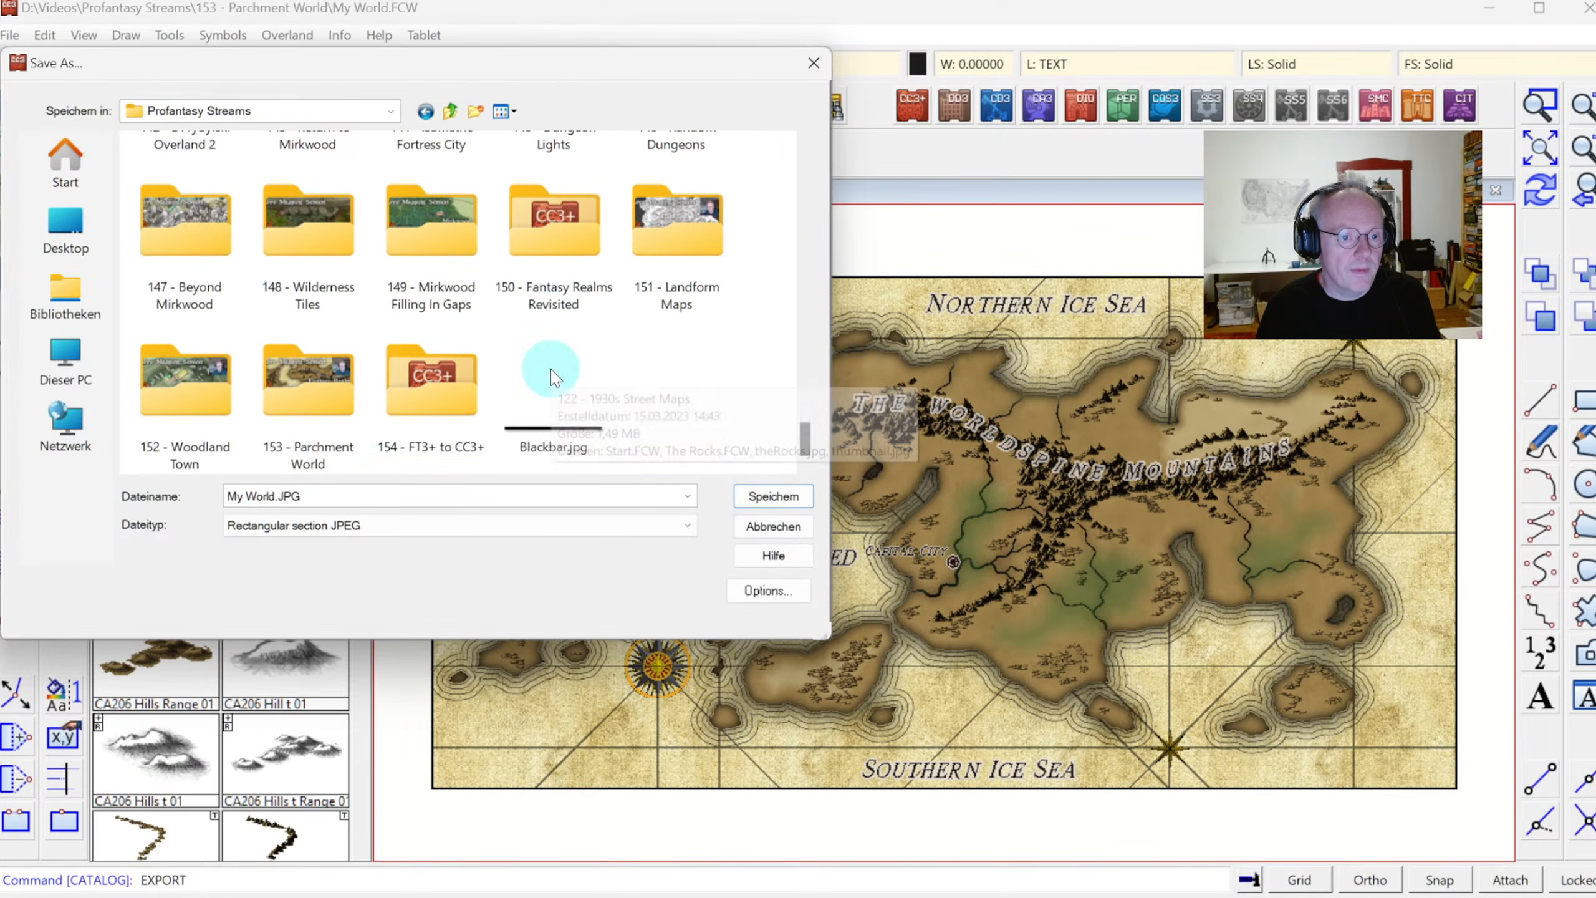
double_click(466, 384)
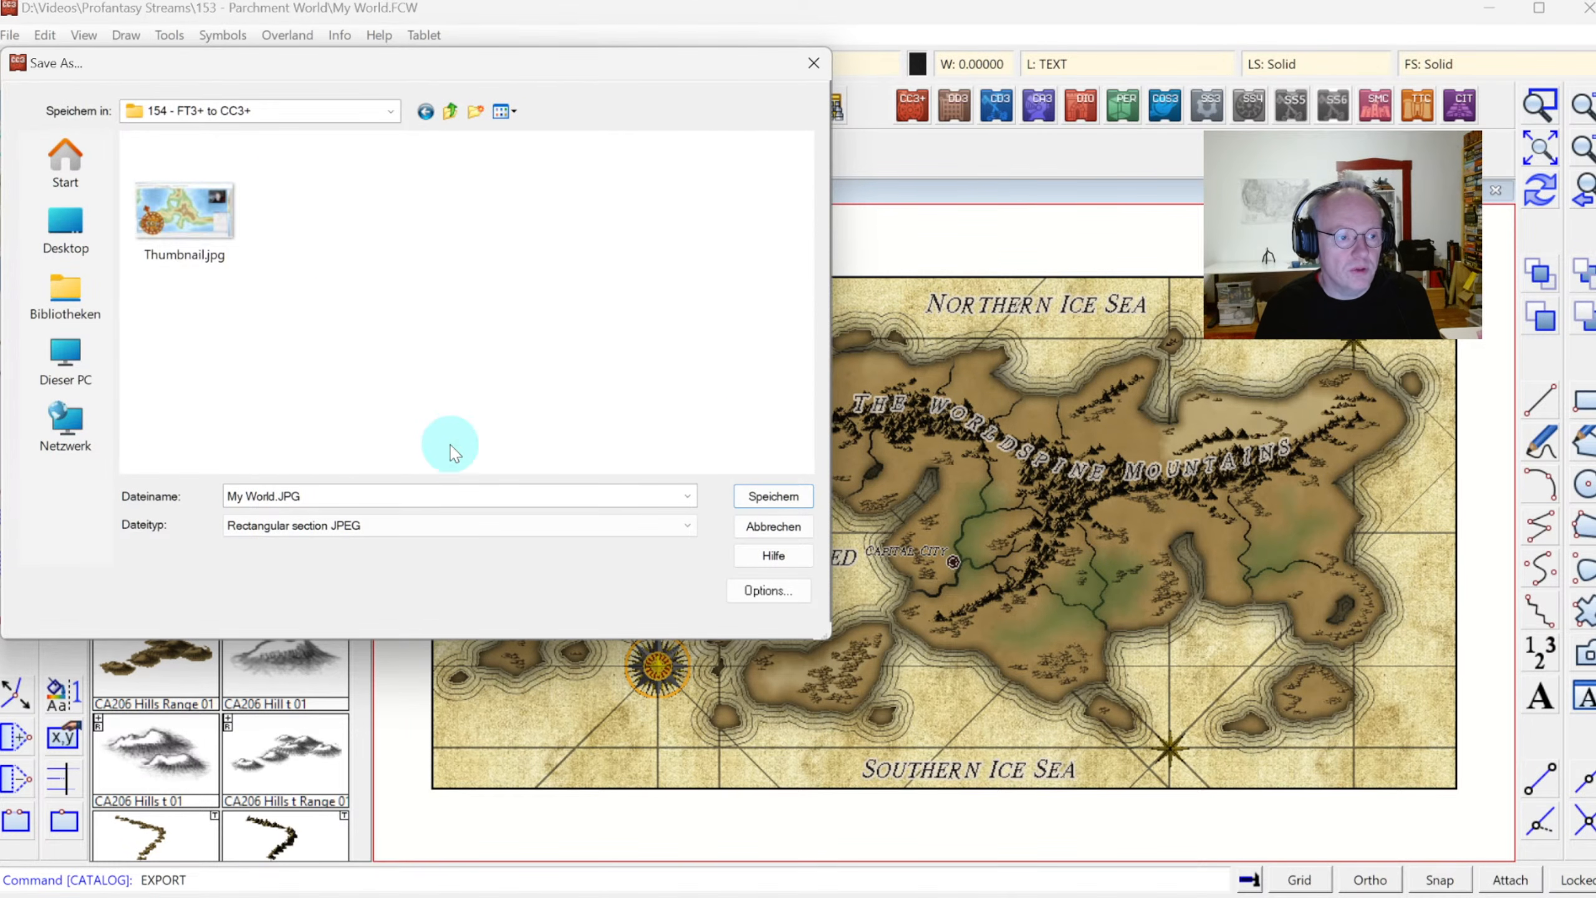
left_click(772, 496)
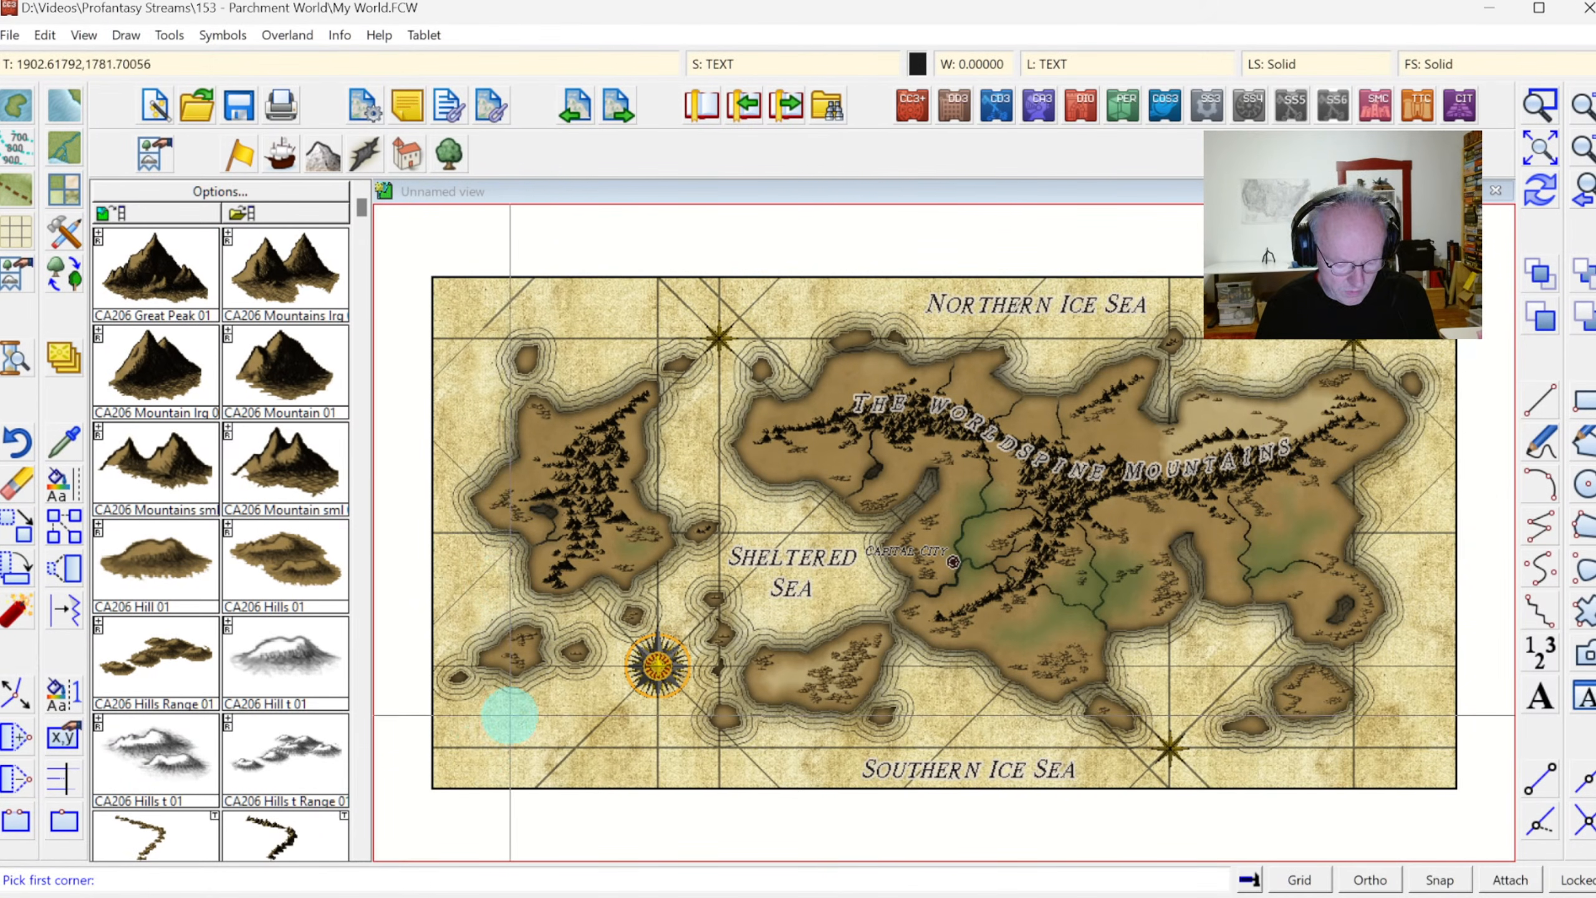
Define the export rectangle by snapping to the endpoints of the map border's lower-left and upper-right corners
key("F5")
left_click(431, 784)
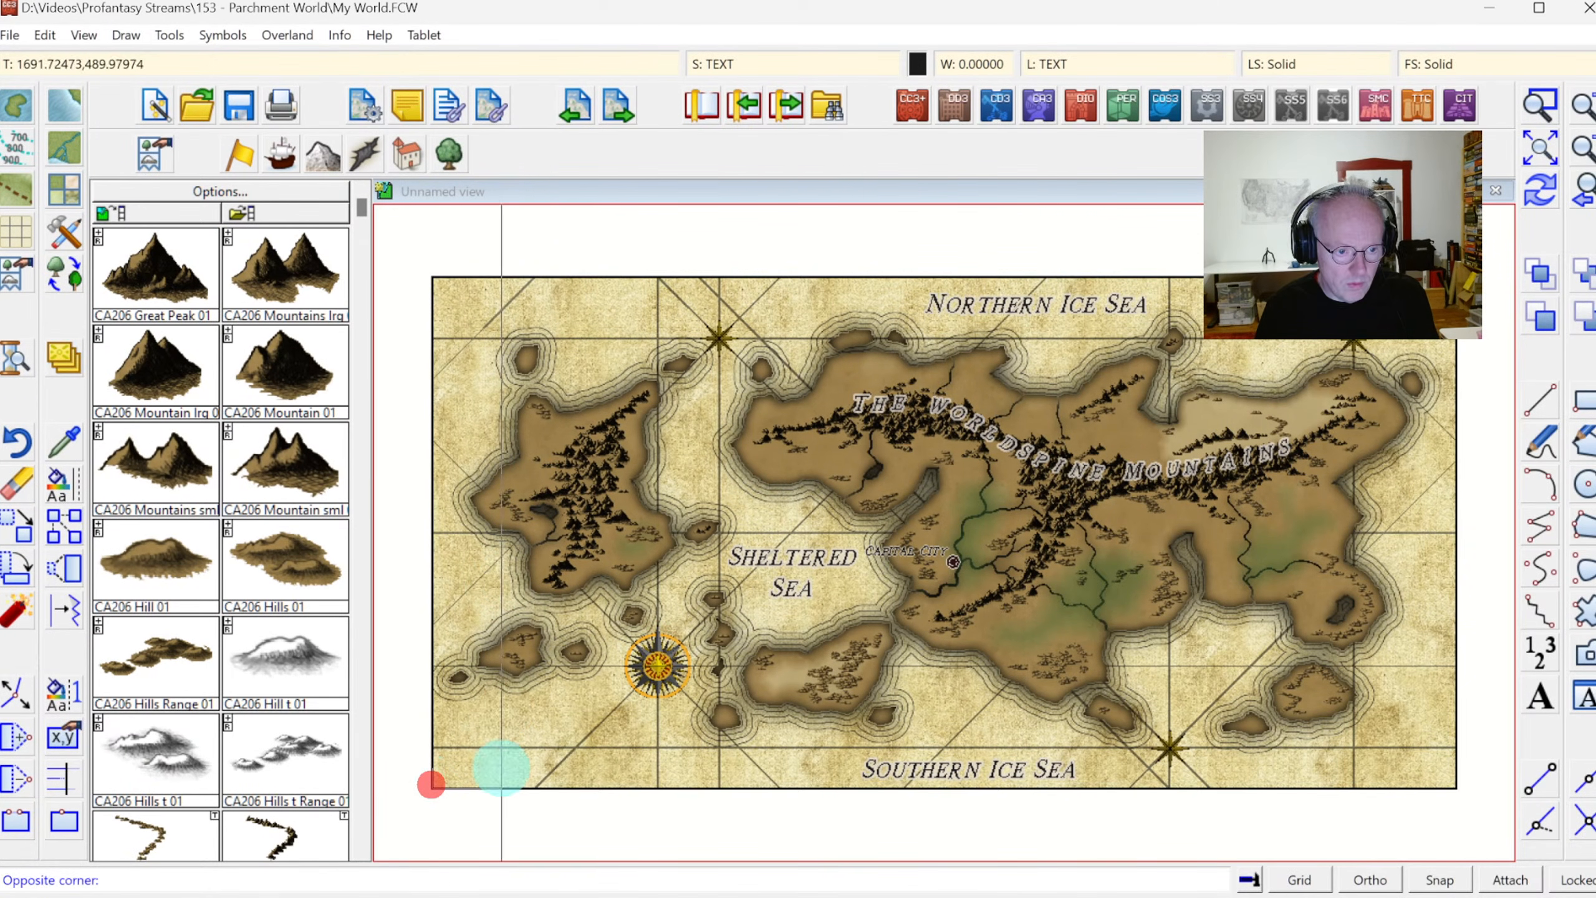
key("F5")
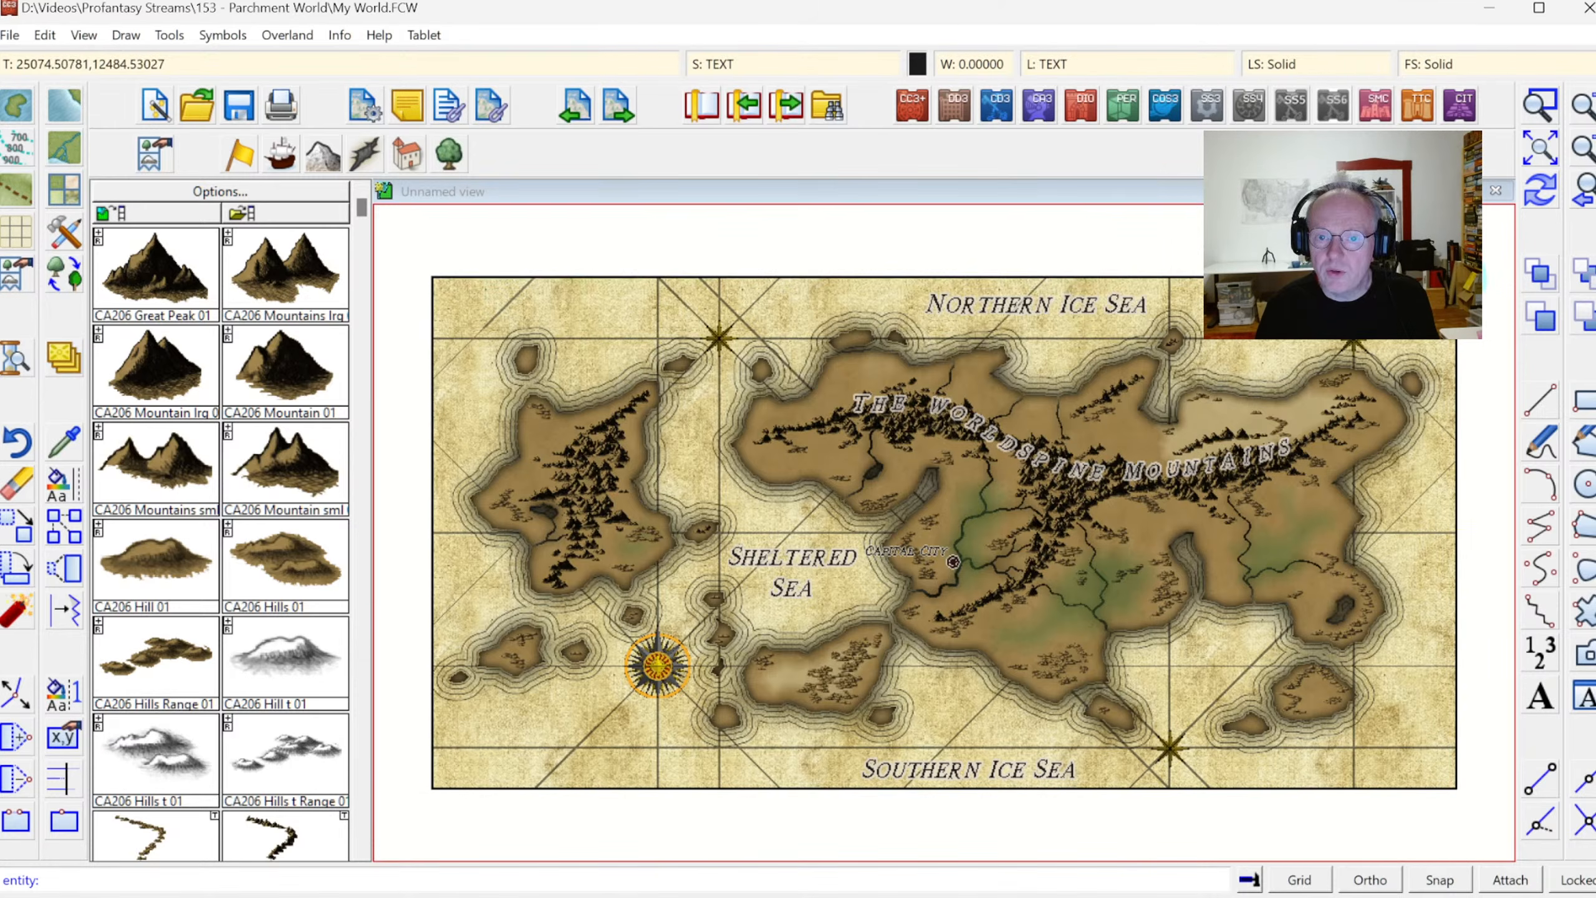
left_click(1457, 276)
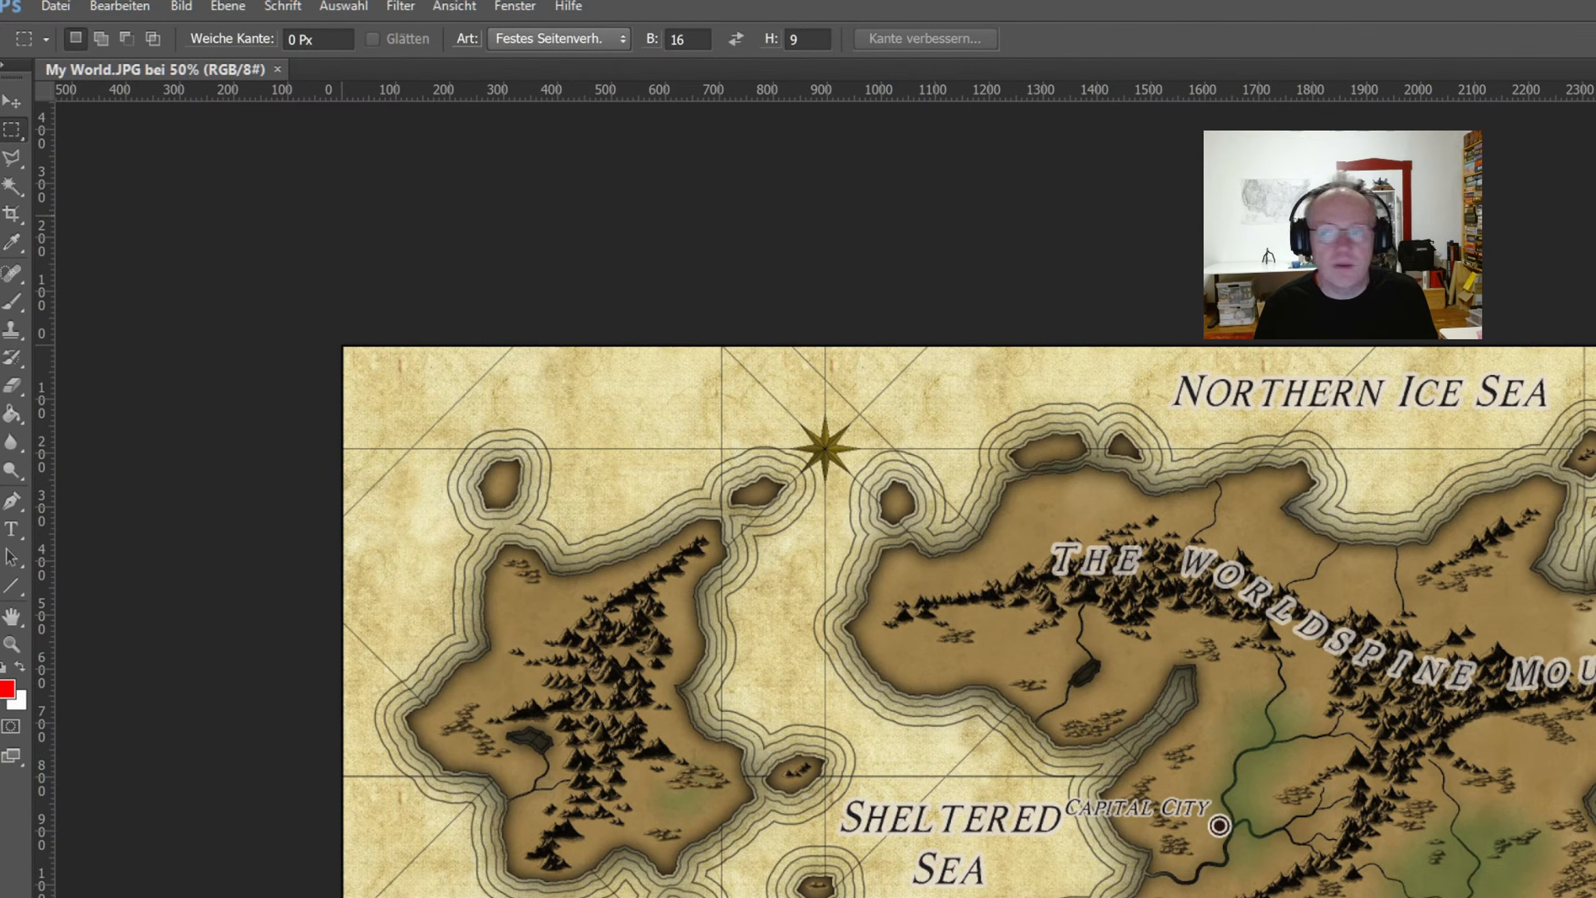
Switch to Fractal Terrains 3+ and show the Image Overlays window
key("alt+Tab")
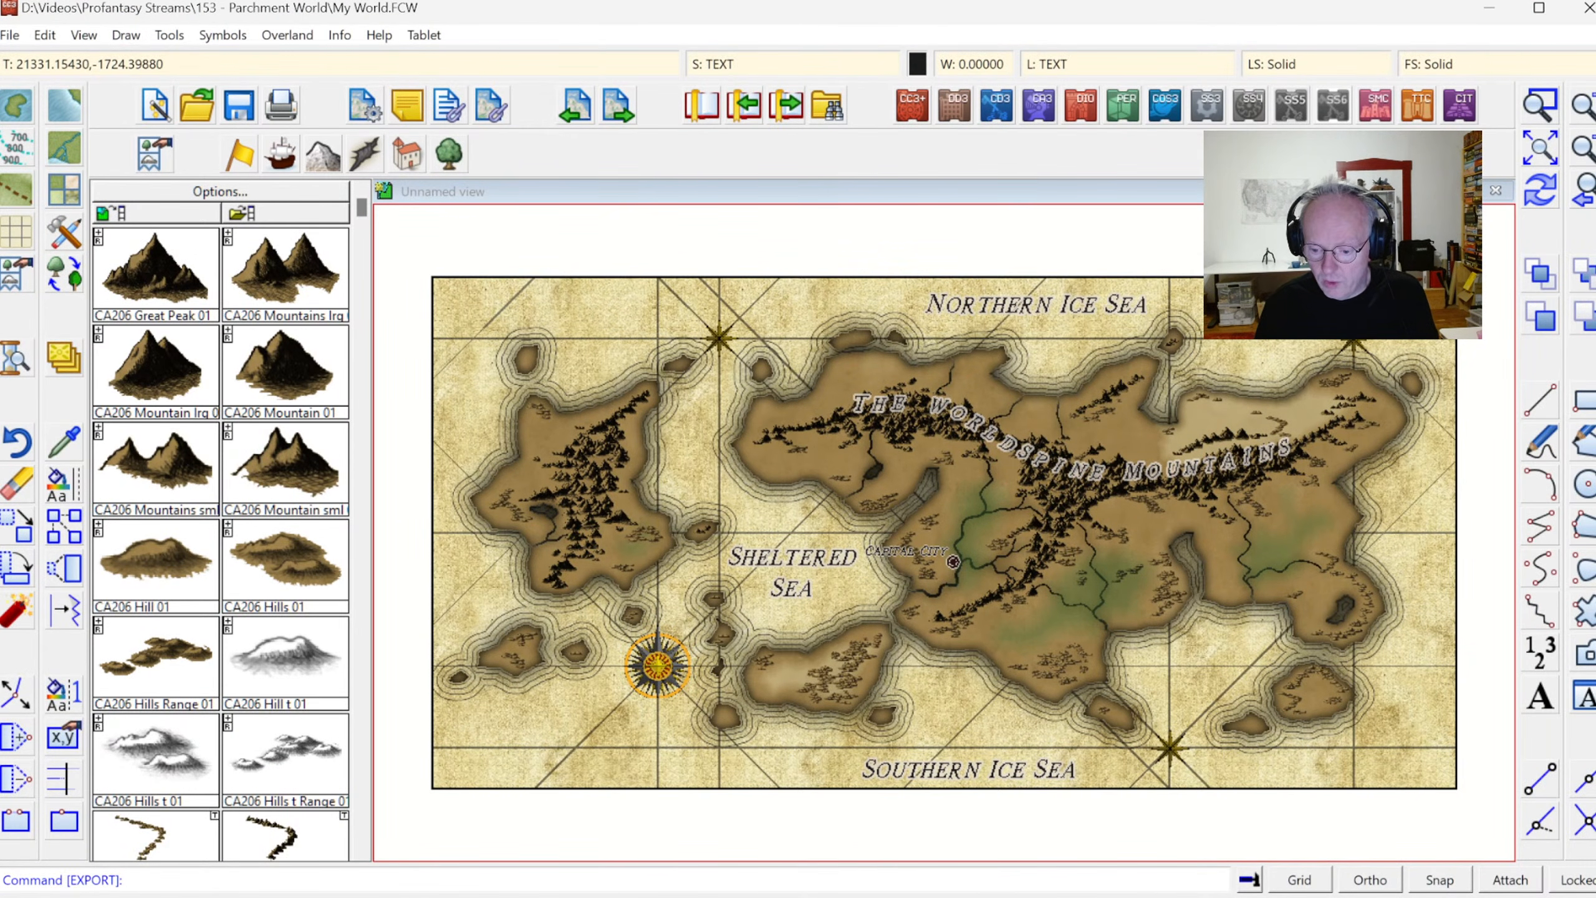
key("alt+Tab")
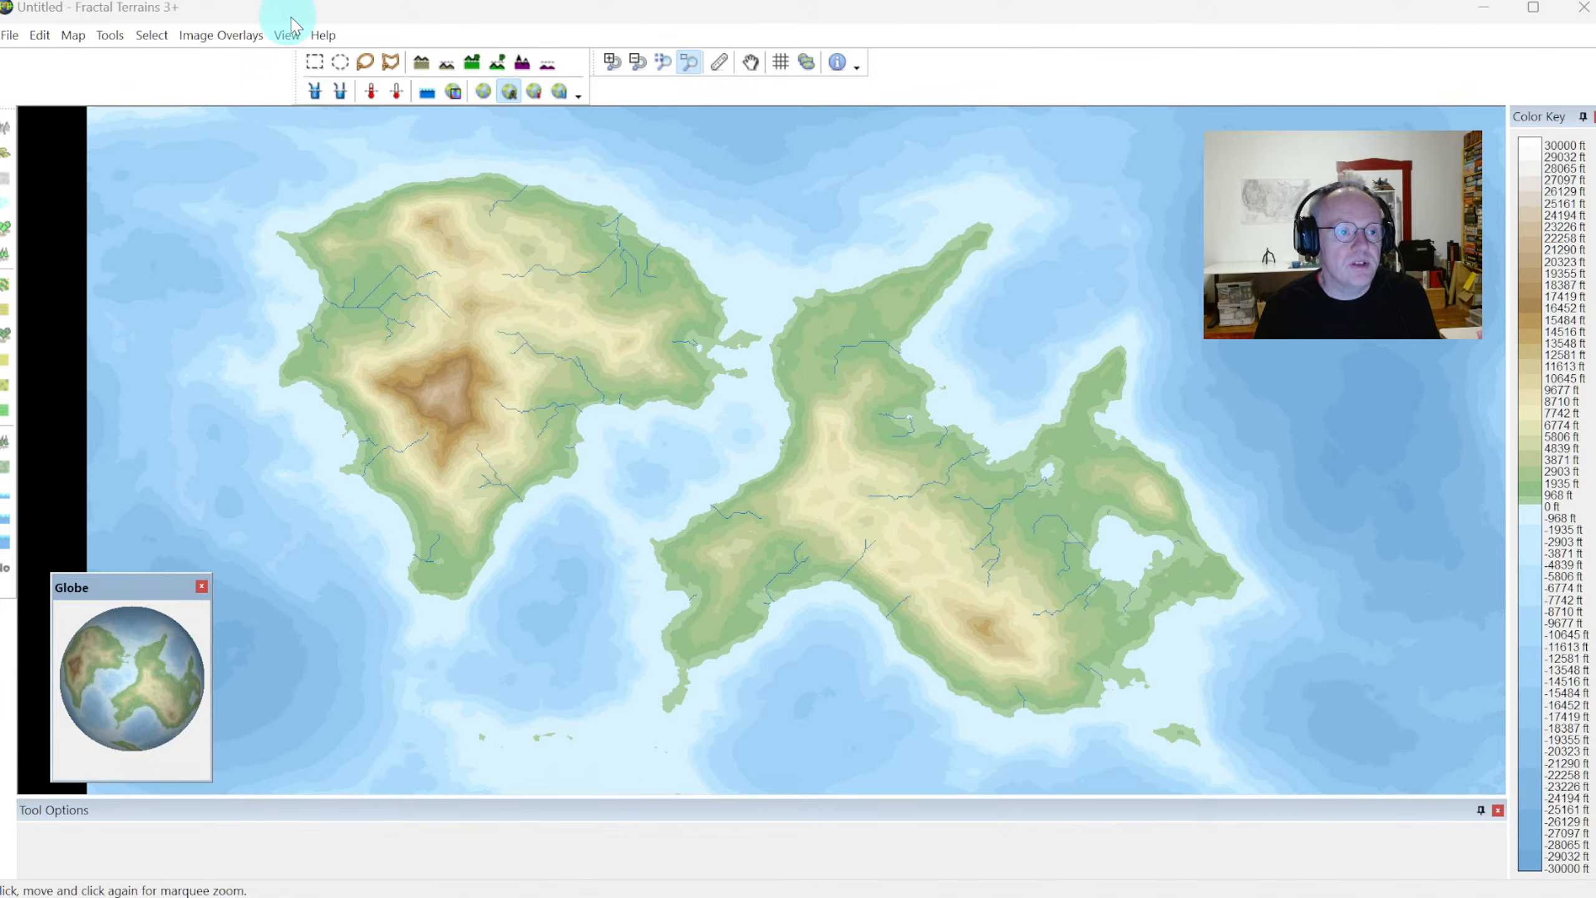
left_click(285, 35)
mouse_move(242, 39)
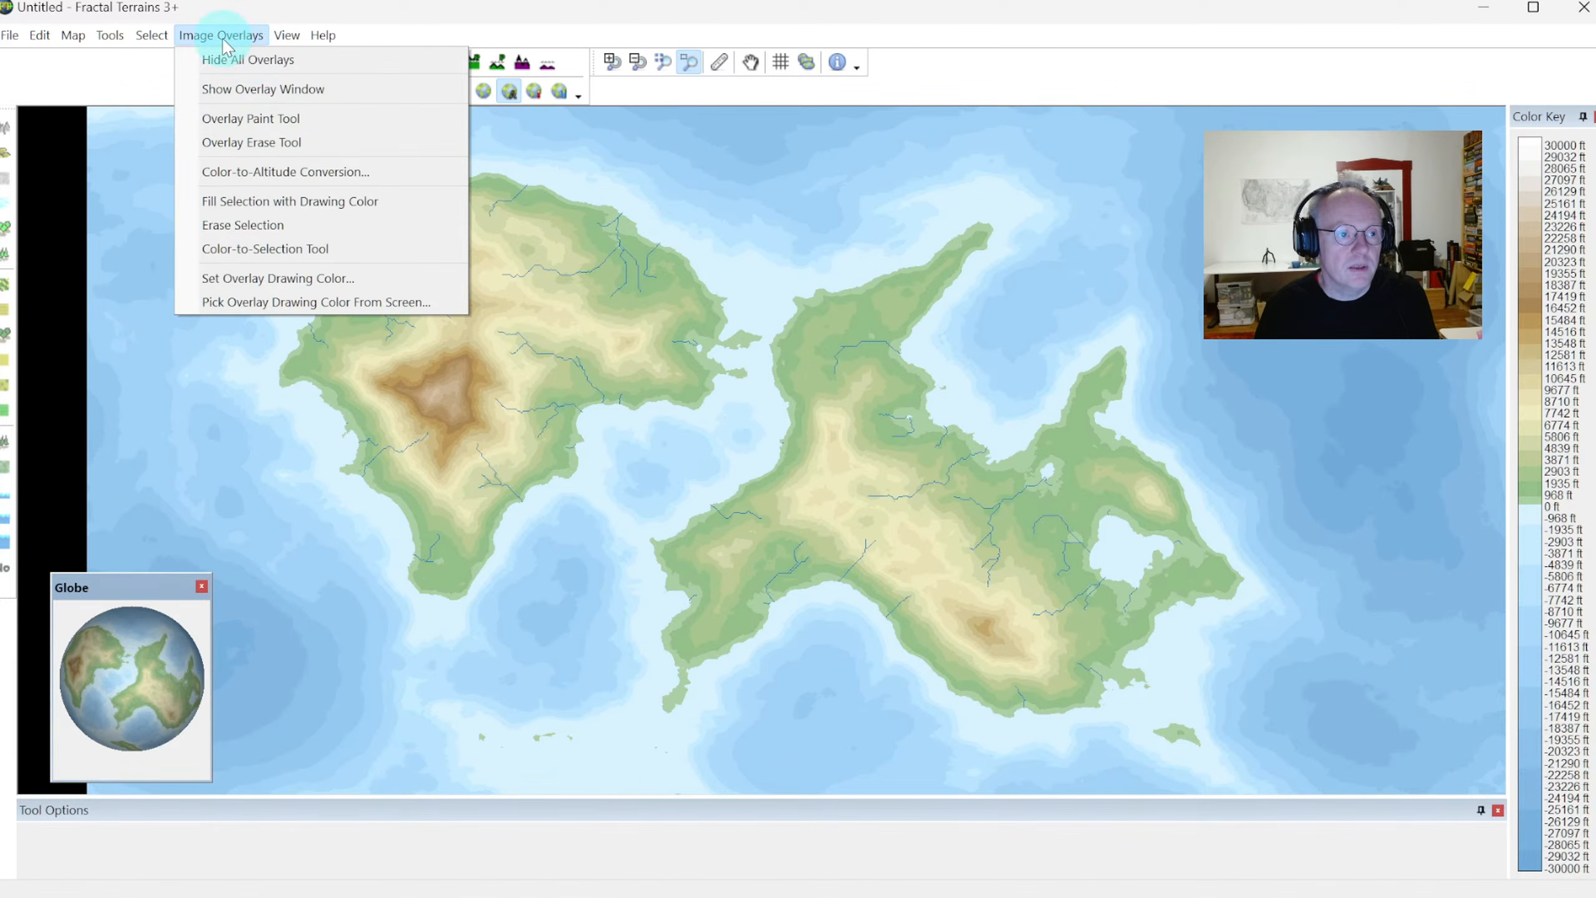
left_click(243, 89)
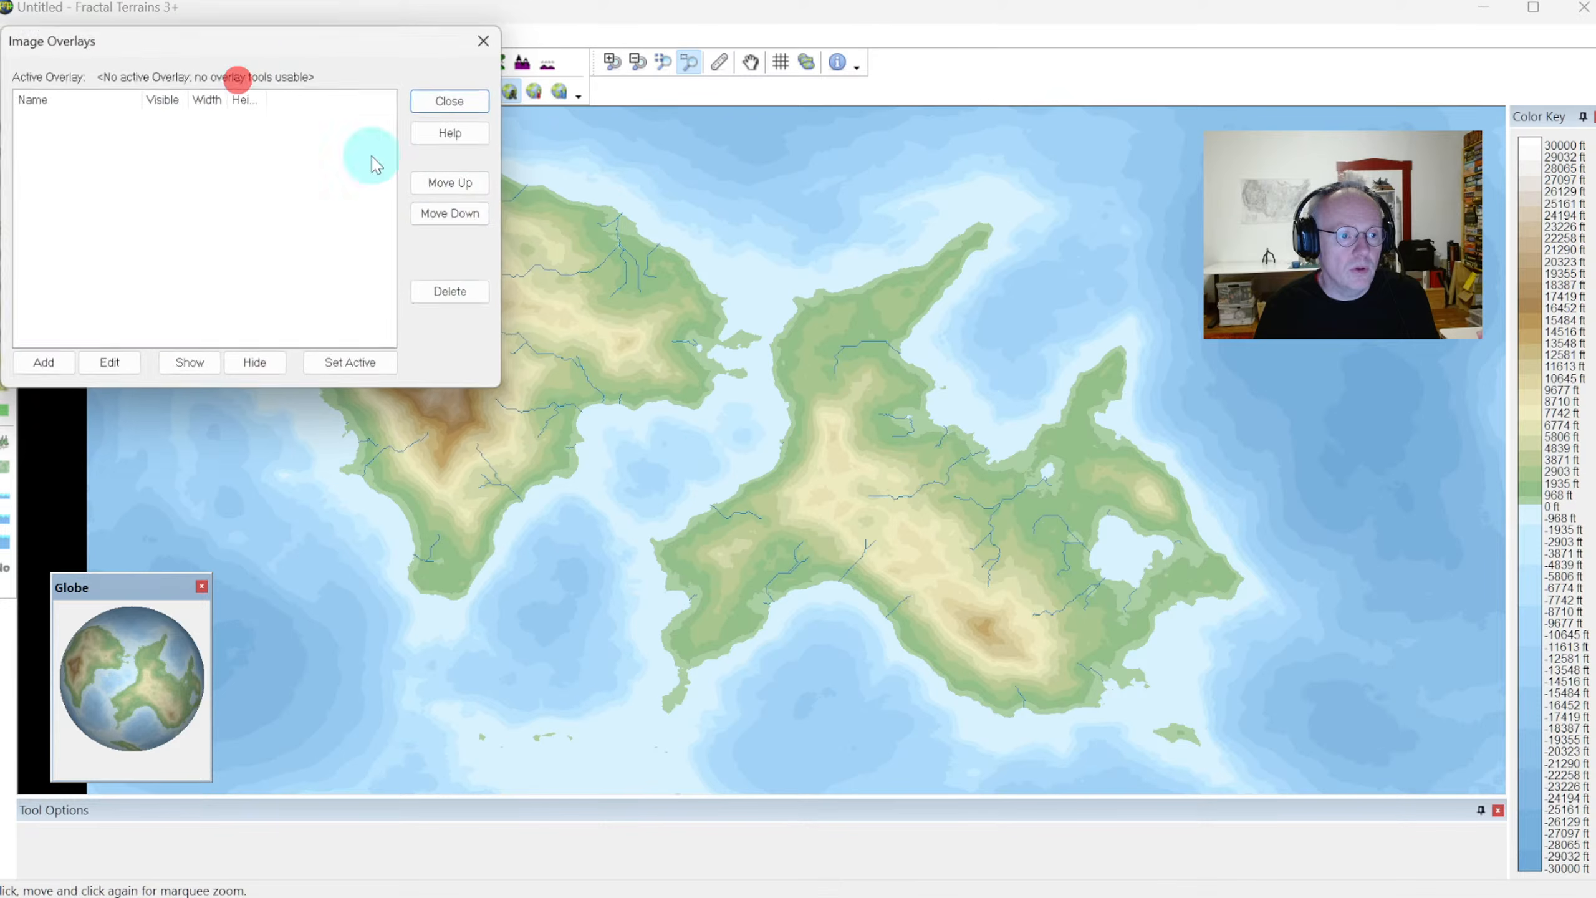
left_click_drag(233, 29, 210, 132)
Add a new image overlay named IMage Import
left_click(326, 493)
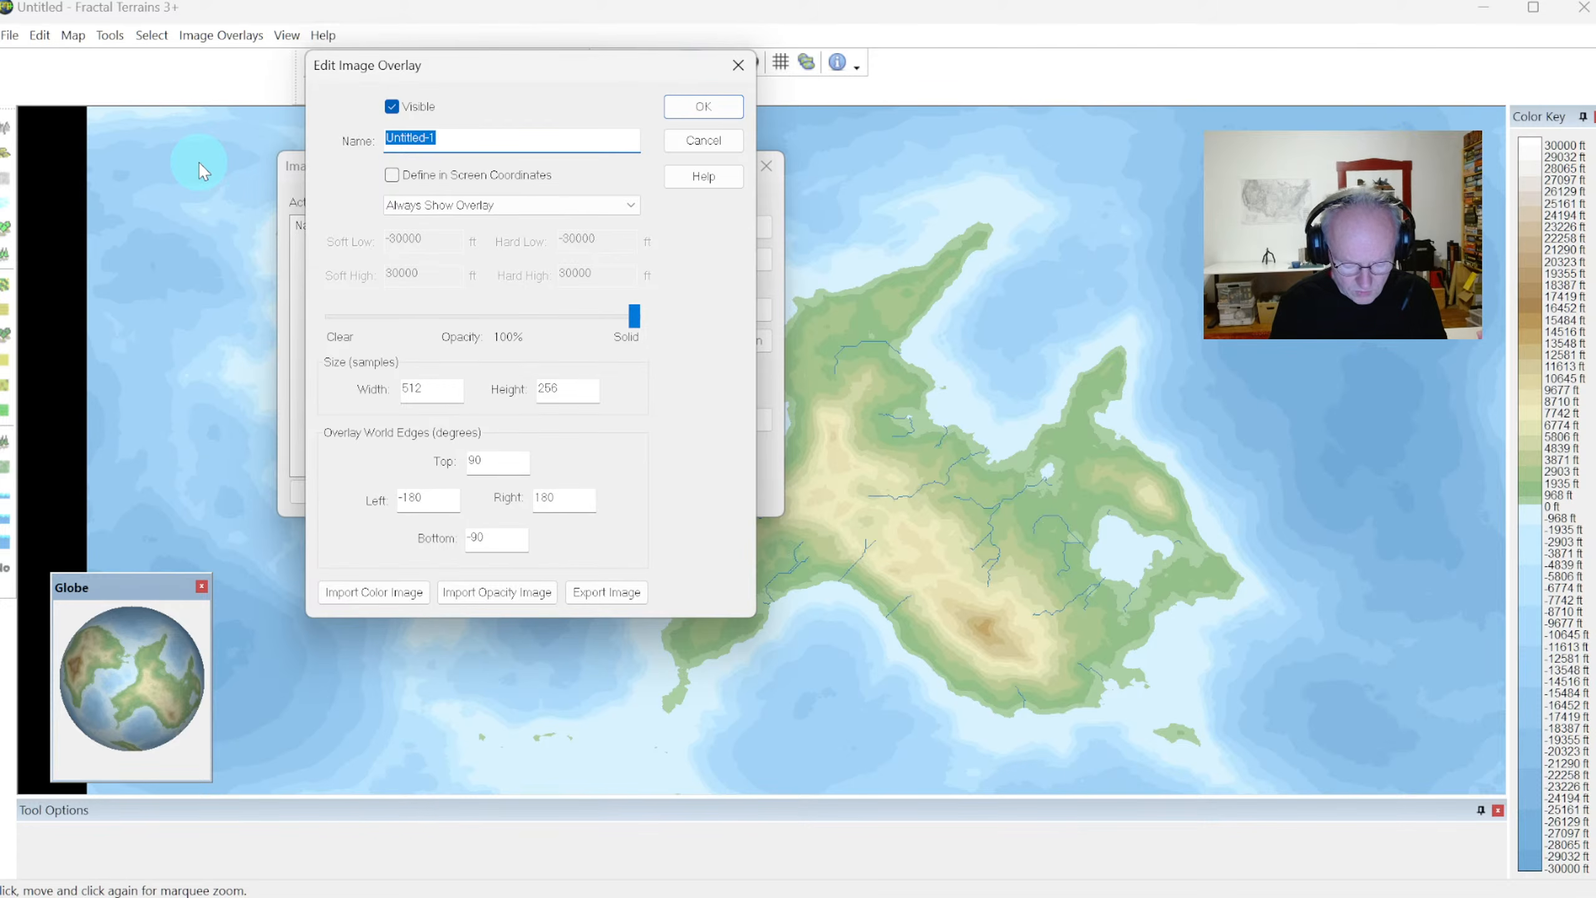
type("IMage Import")
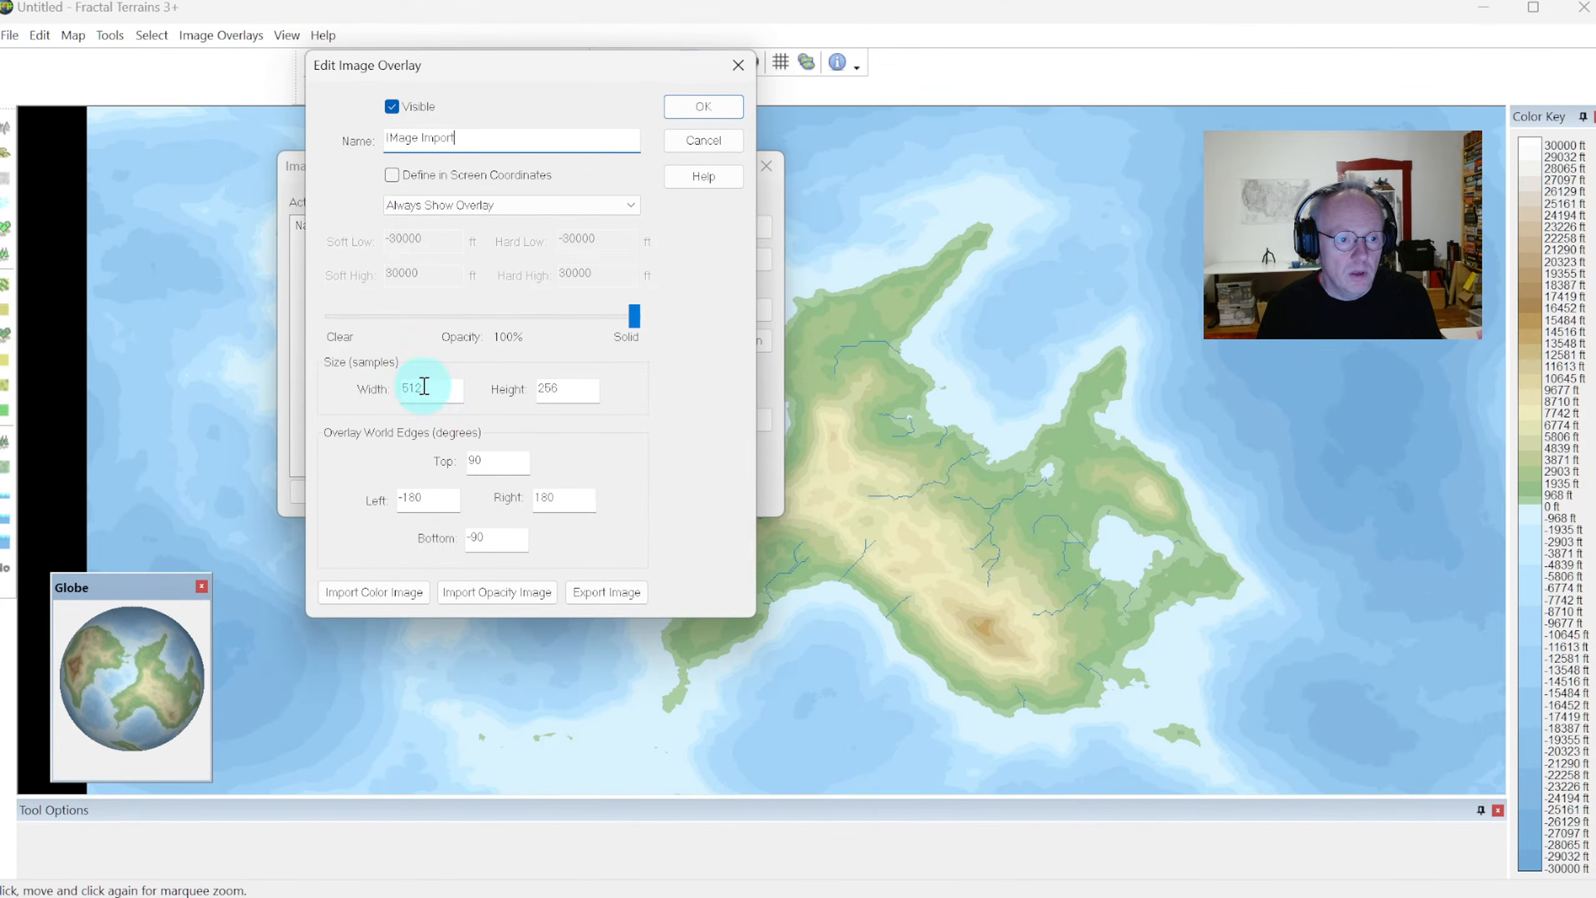
left_click(702, 105)
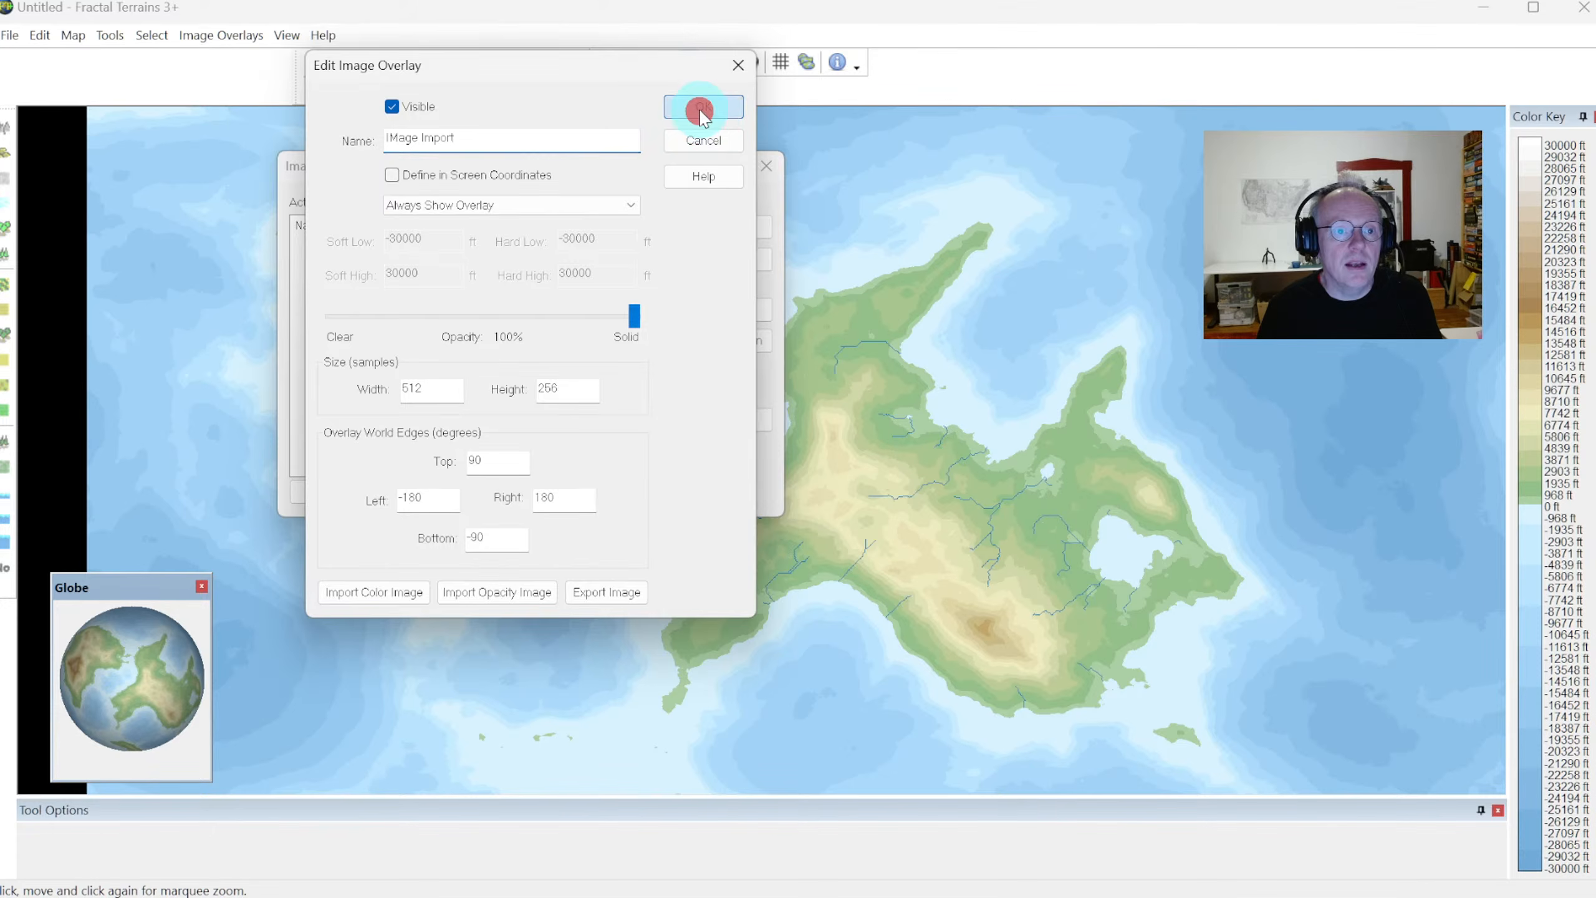
Edit the IMage Import overlay and import My World.JPG as its color image, without using the upper-left pixel as transparent color
left_click(427, 246)
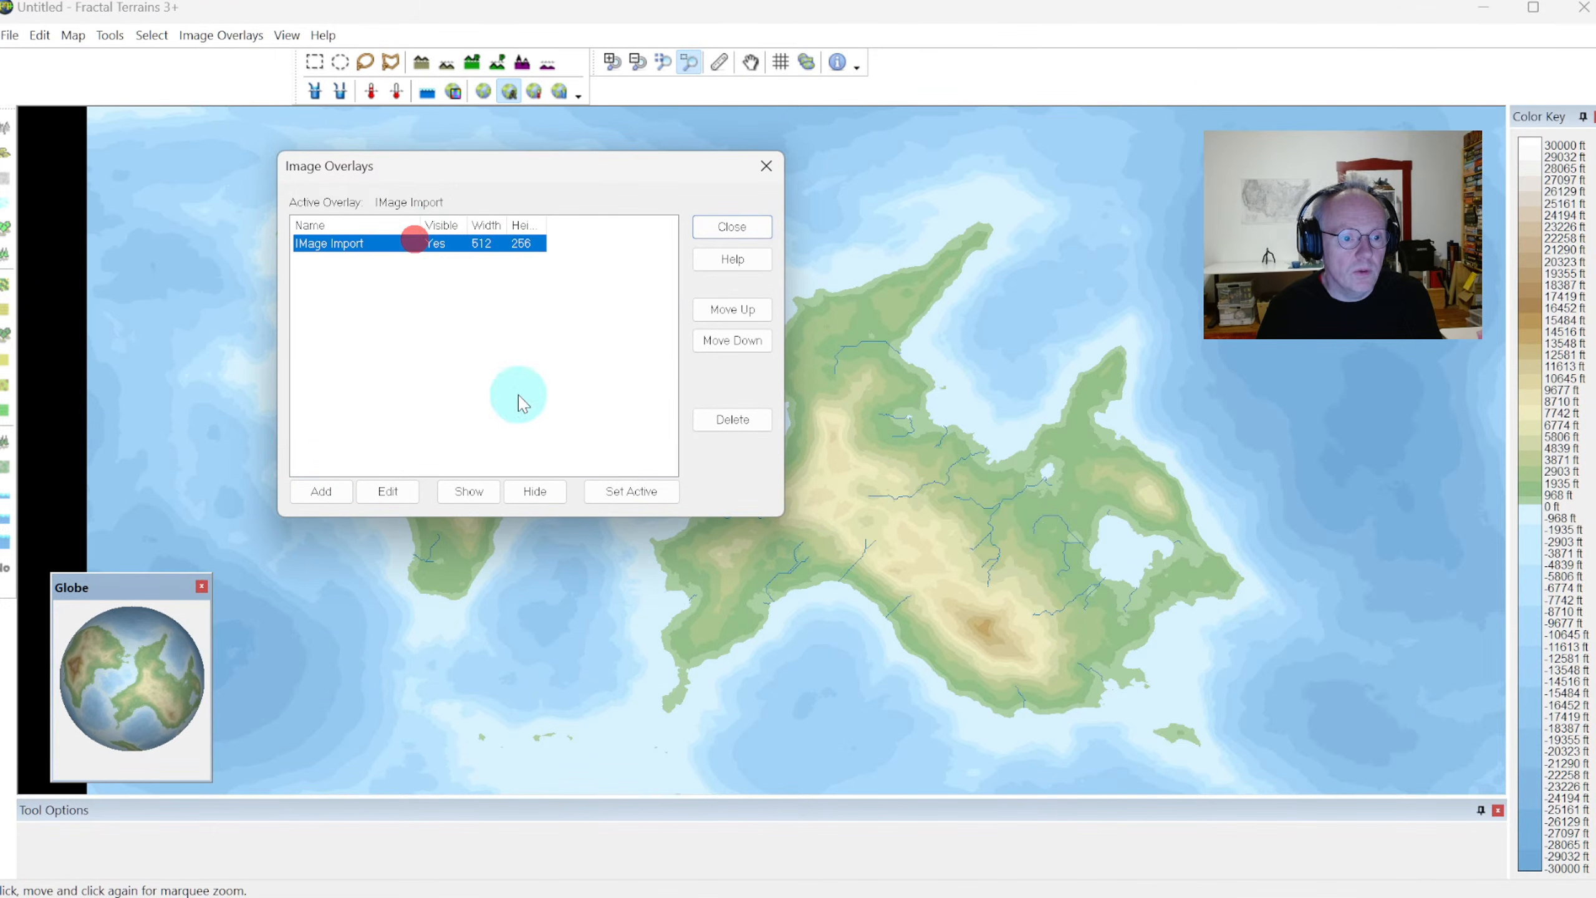
left_click(407, 492)
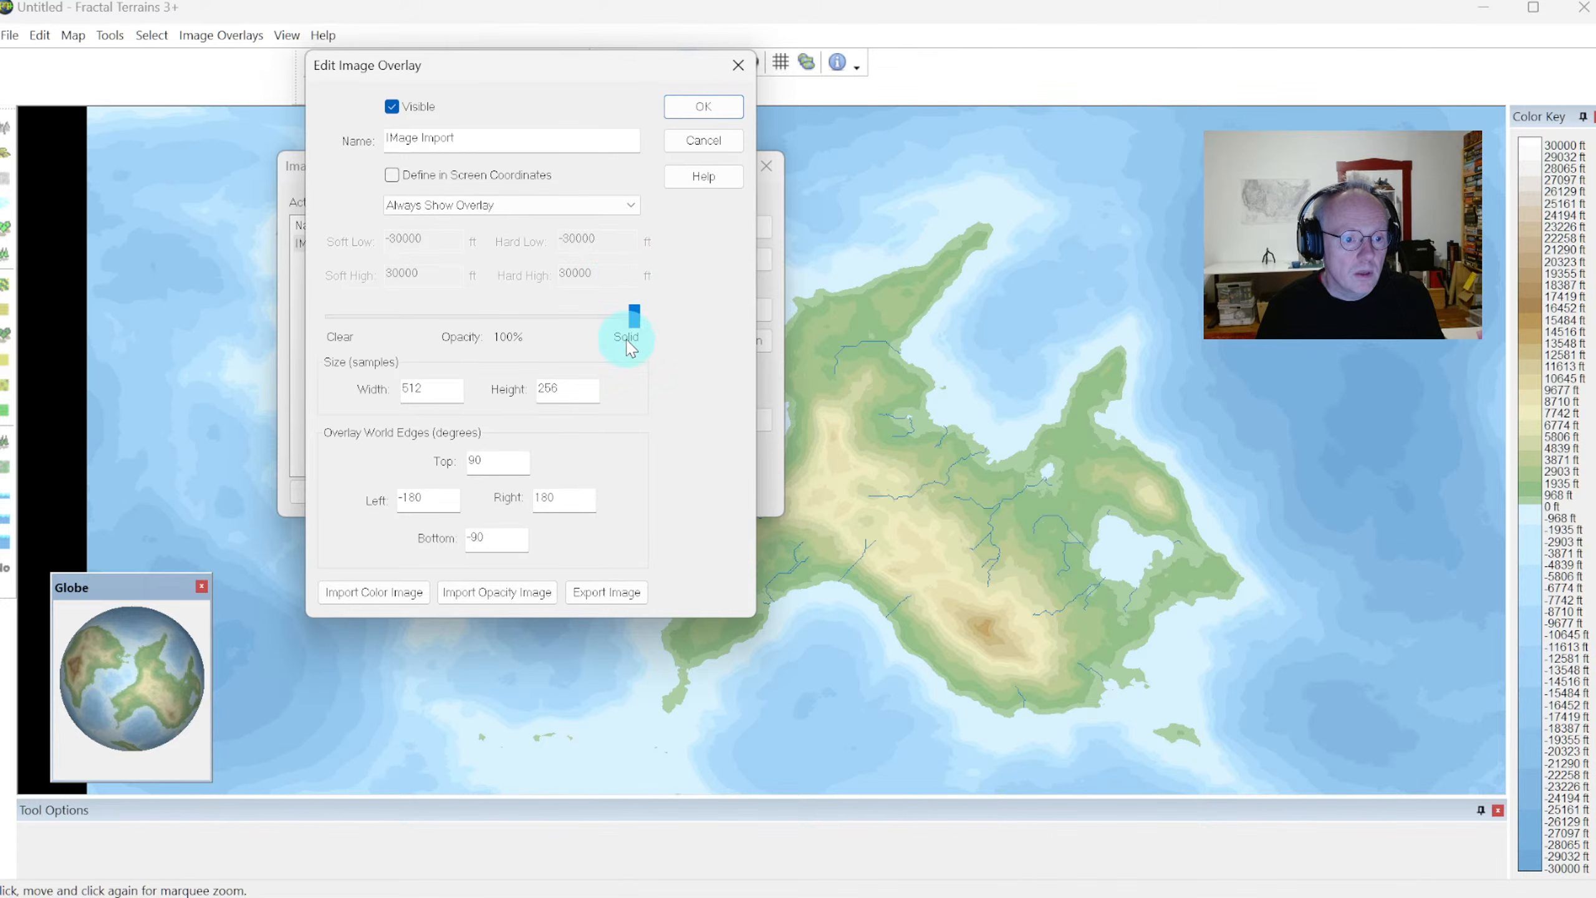
left_click(388, 594)
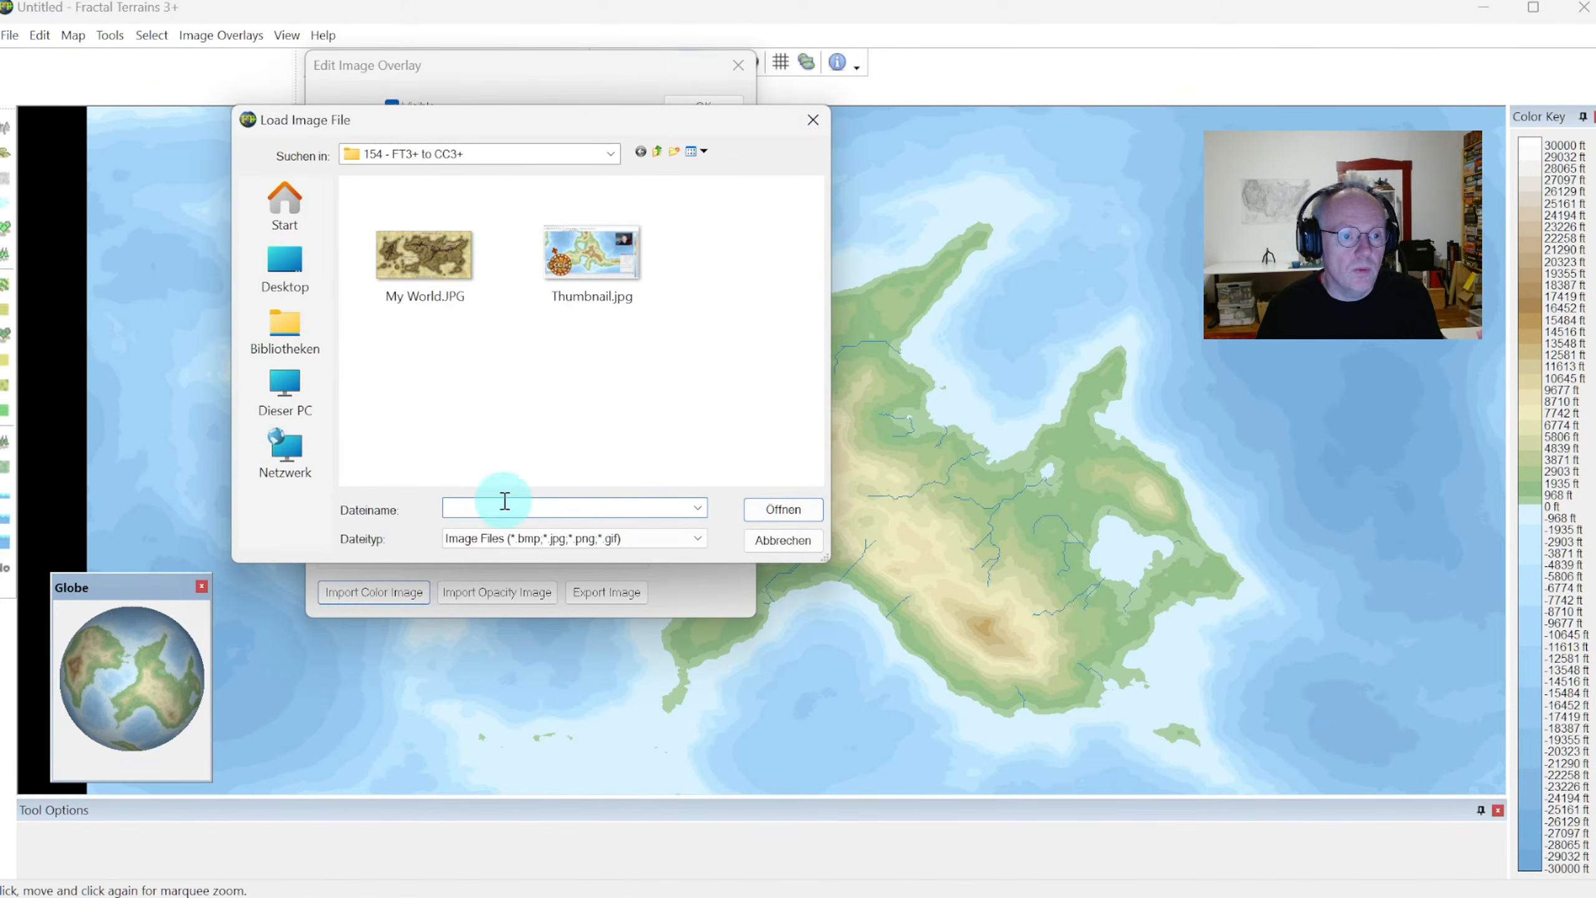
double_click(433, 267)
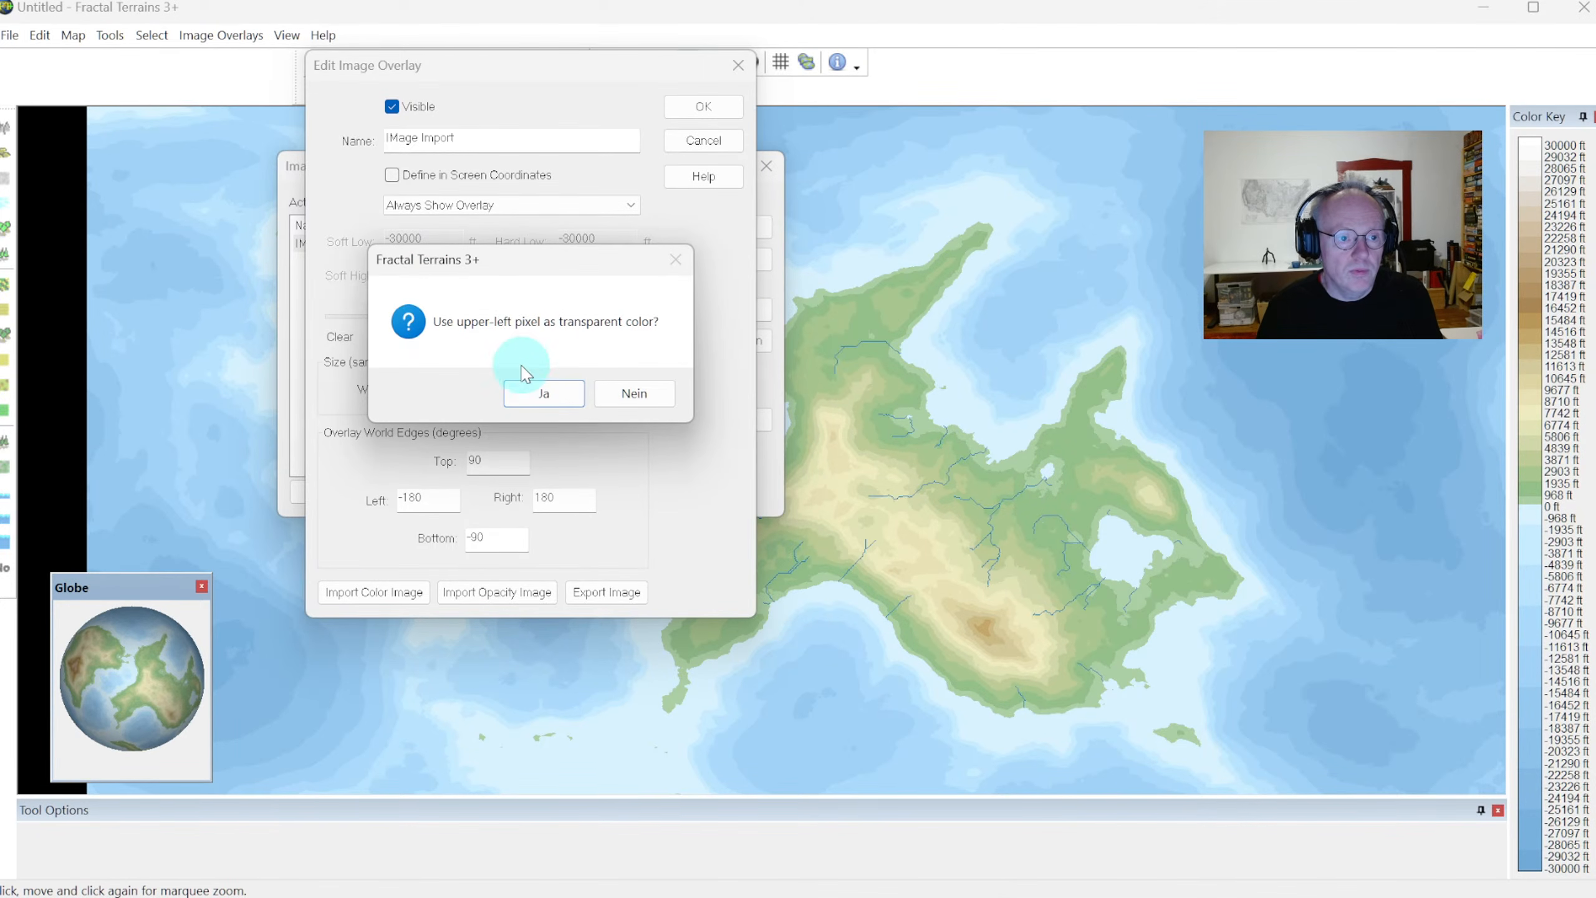
left_click(631, 392)
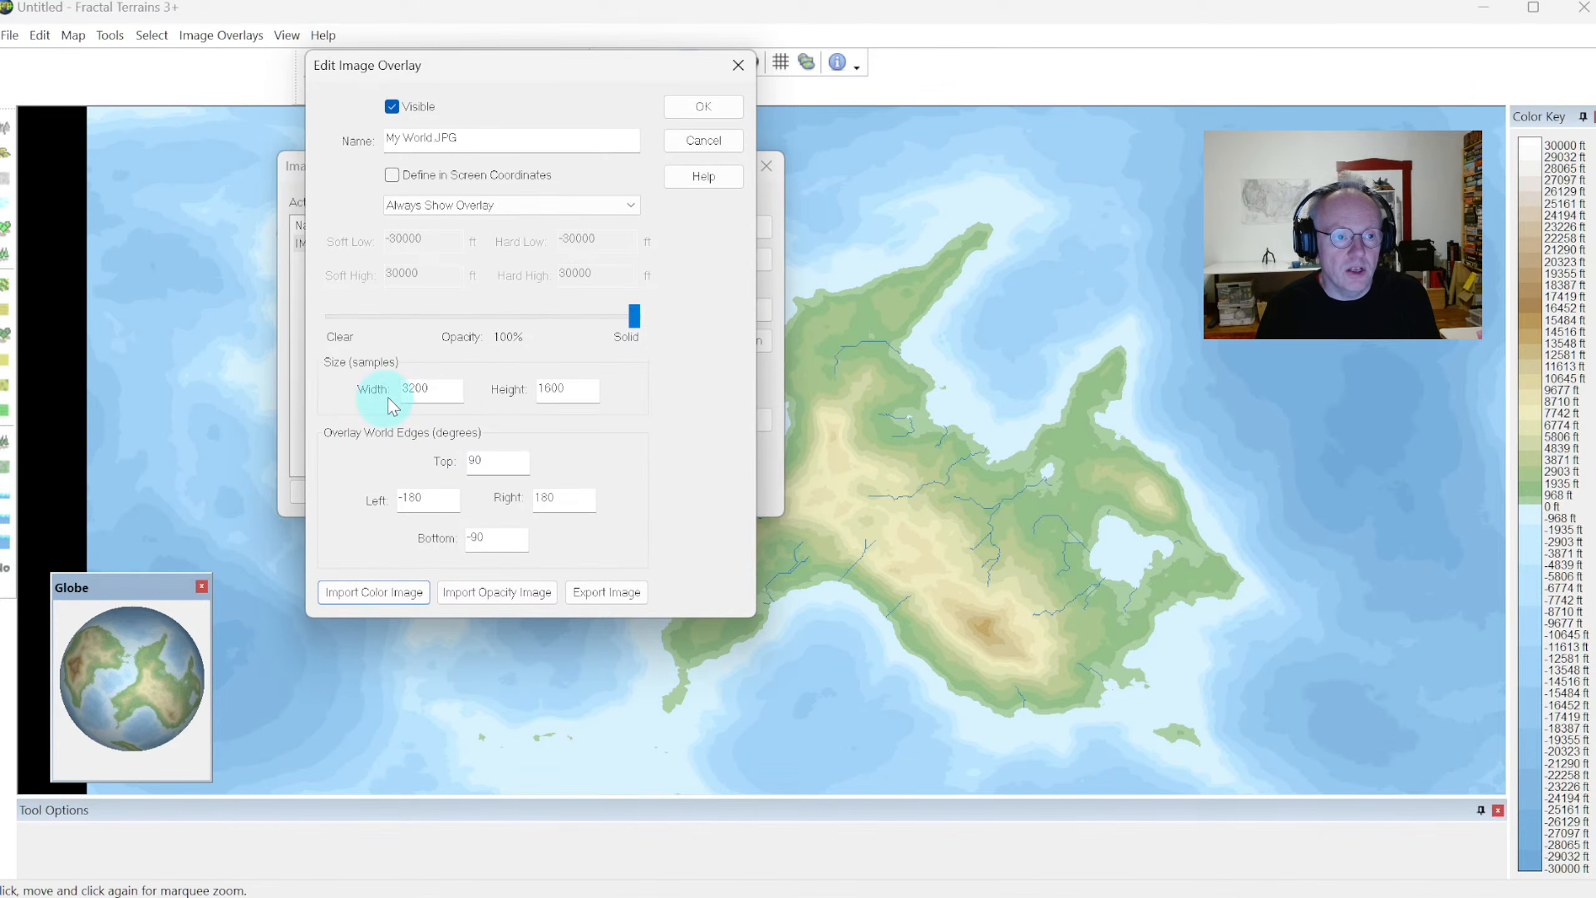
Apply the My World.JPG overlay, close the overlay list and fit the whole world map in the view
left_click(702, 106)
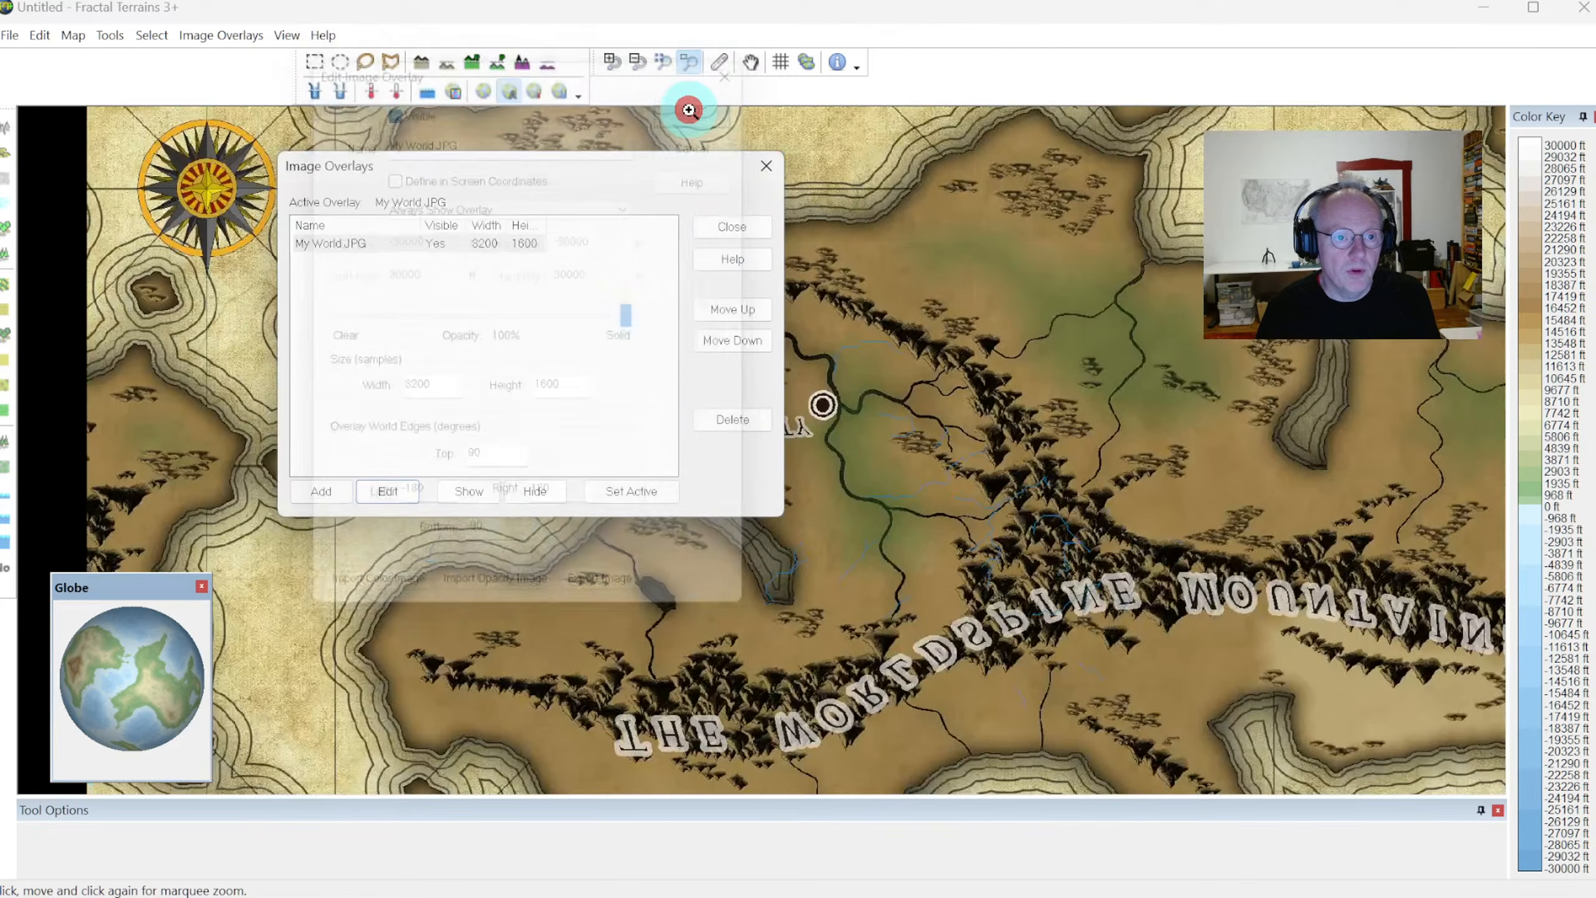
left_click(732, 227)
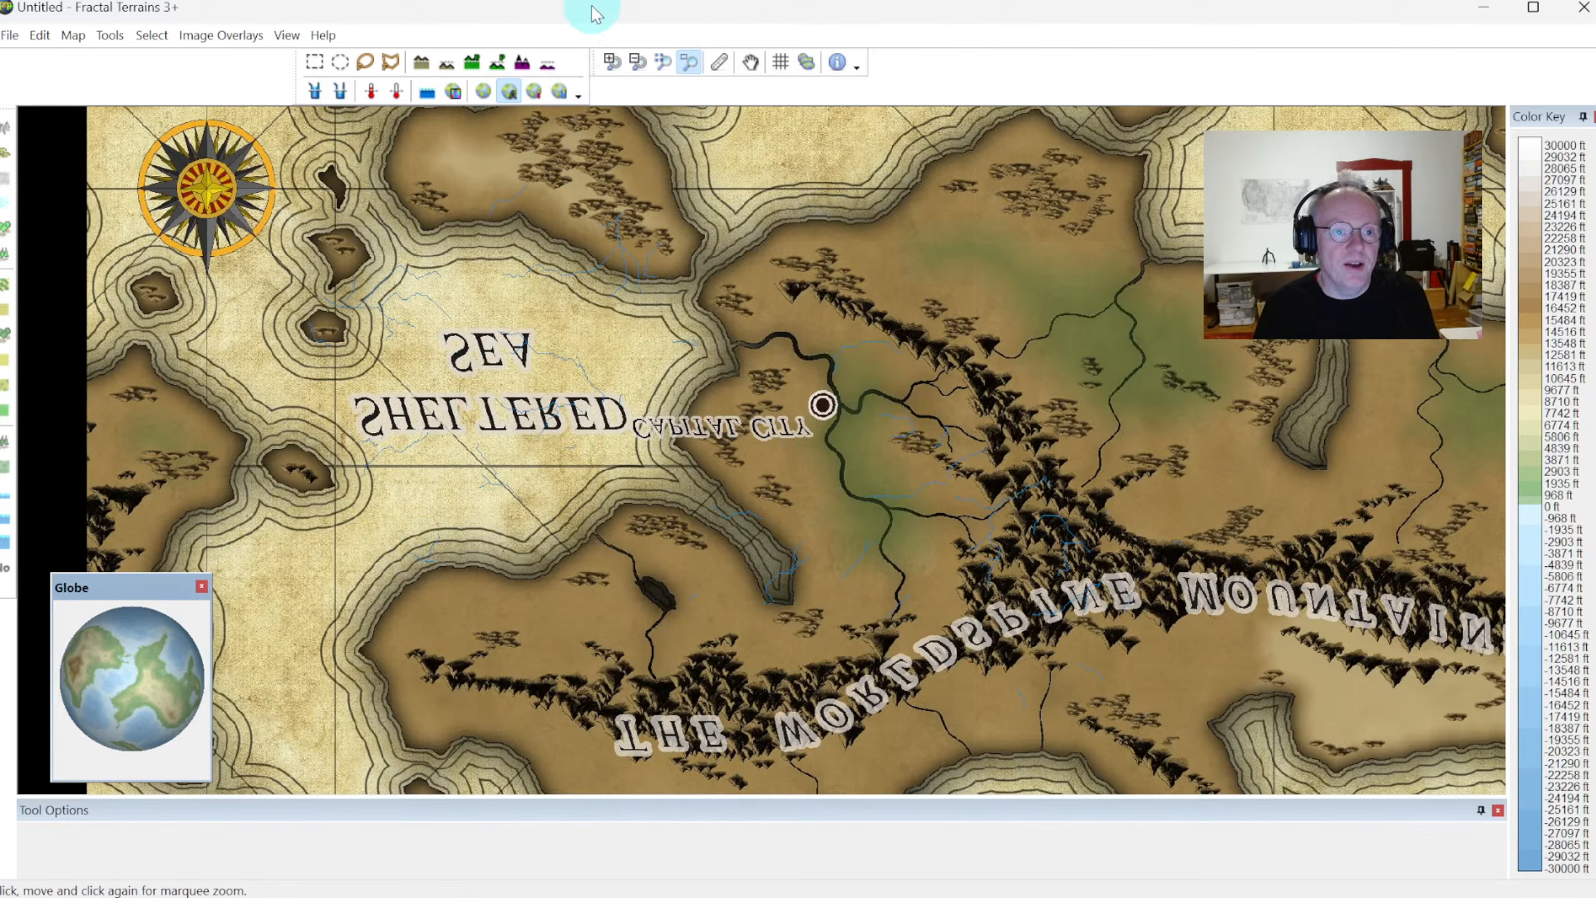
left_click(661, 62)
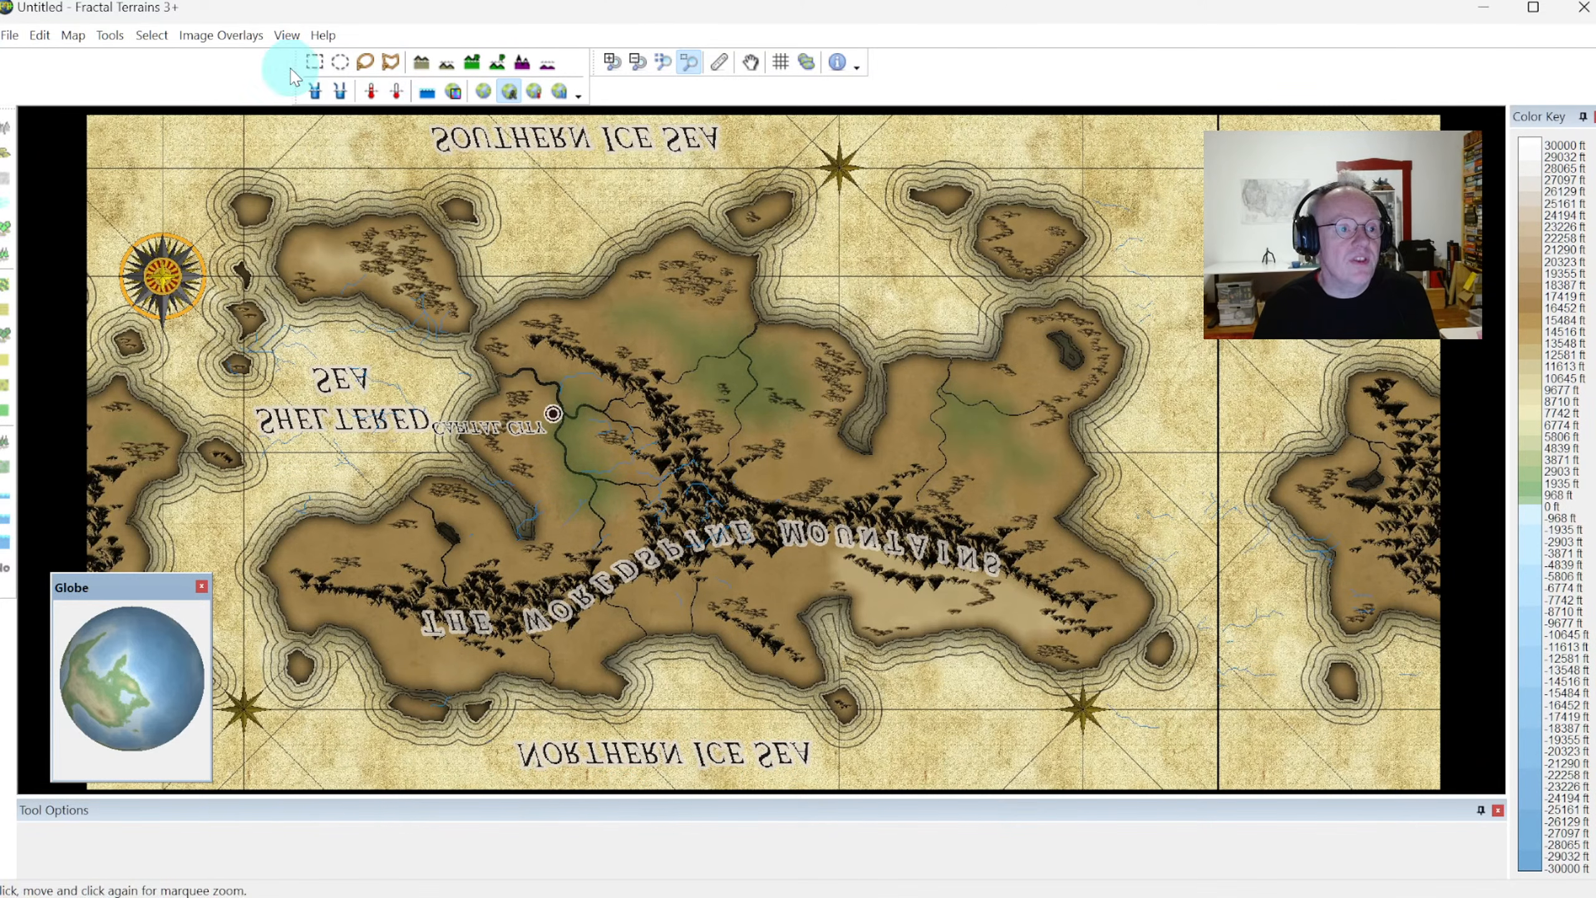
Flip the My World.JPG overlay vertically by setting its top world edge to -90 and its bottom edge to 90 degrees
left_click(232, 34)
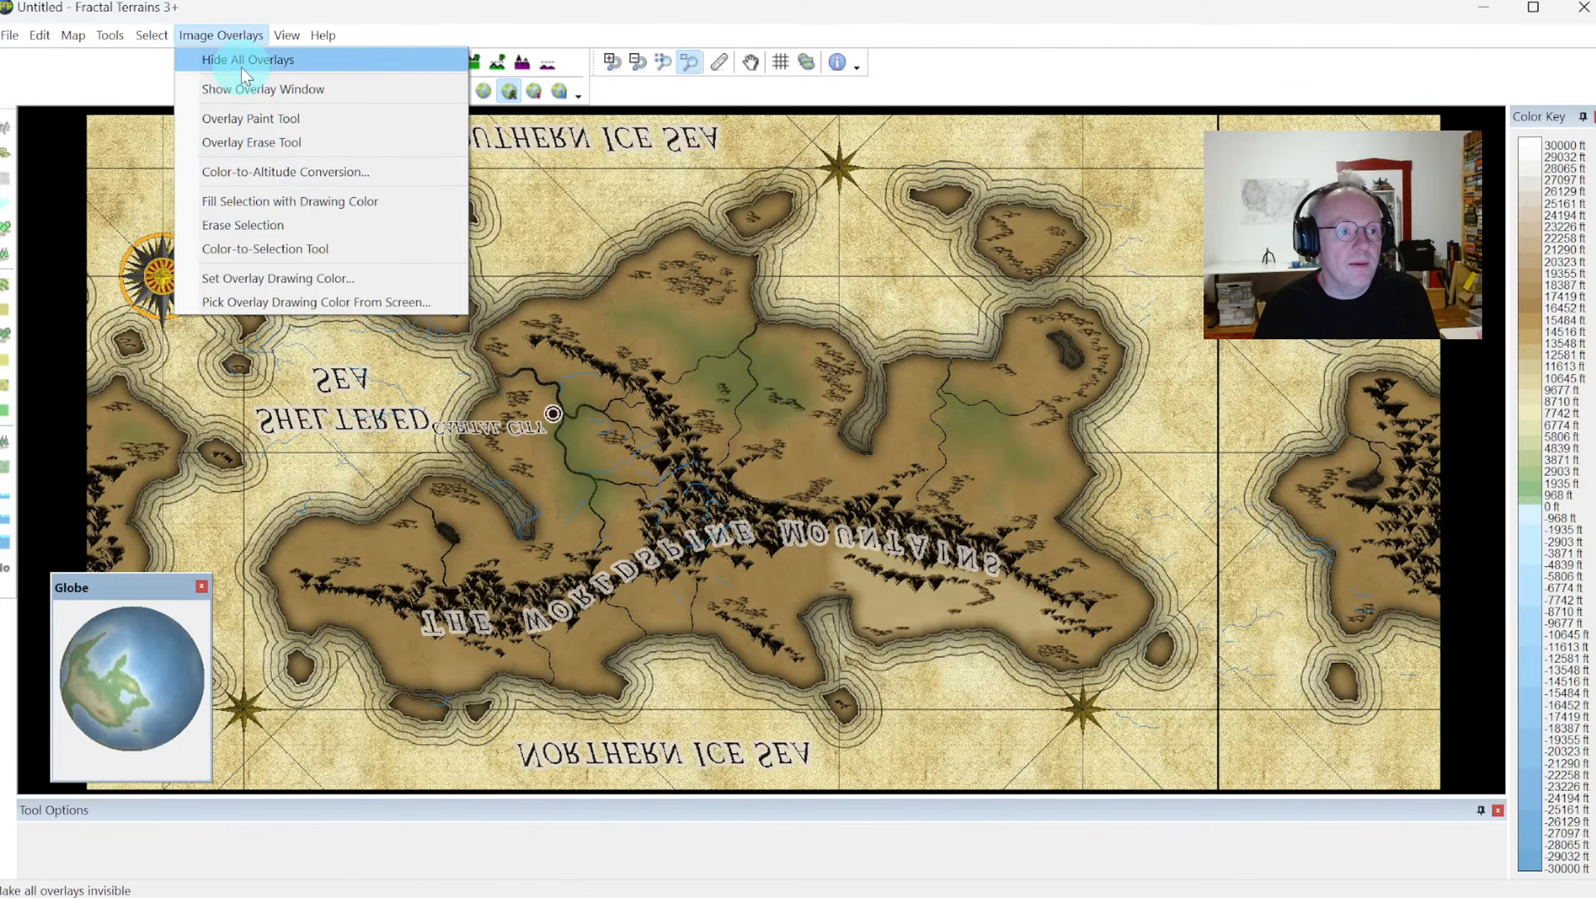
mouse_move(286, 40)
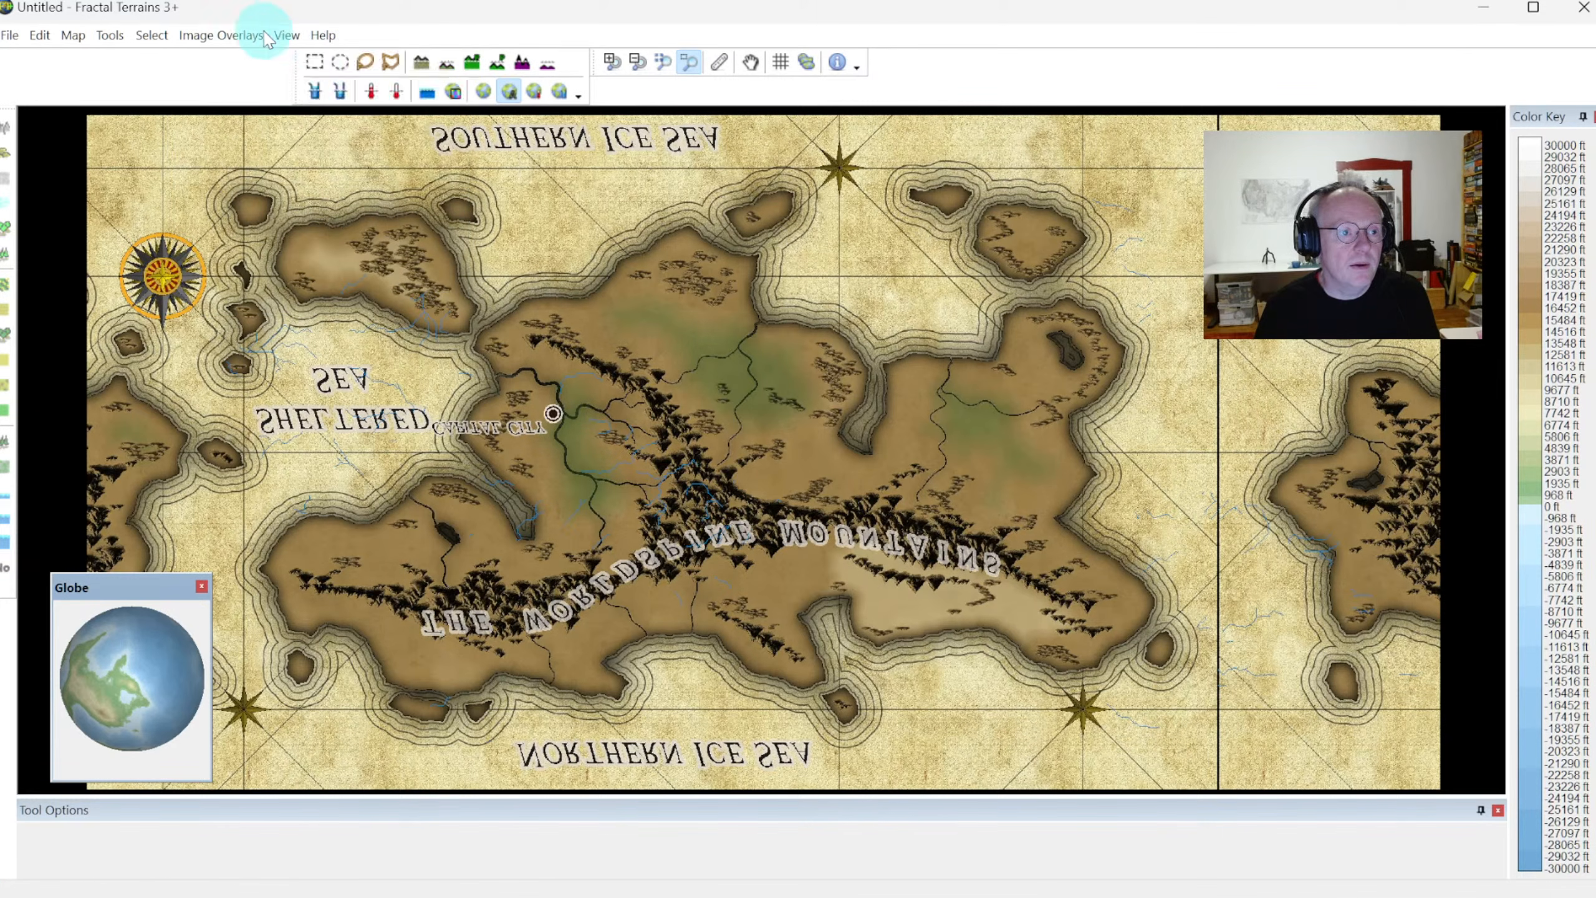
left_click(251, 88)
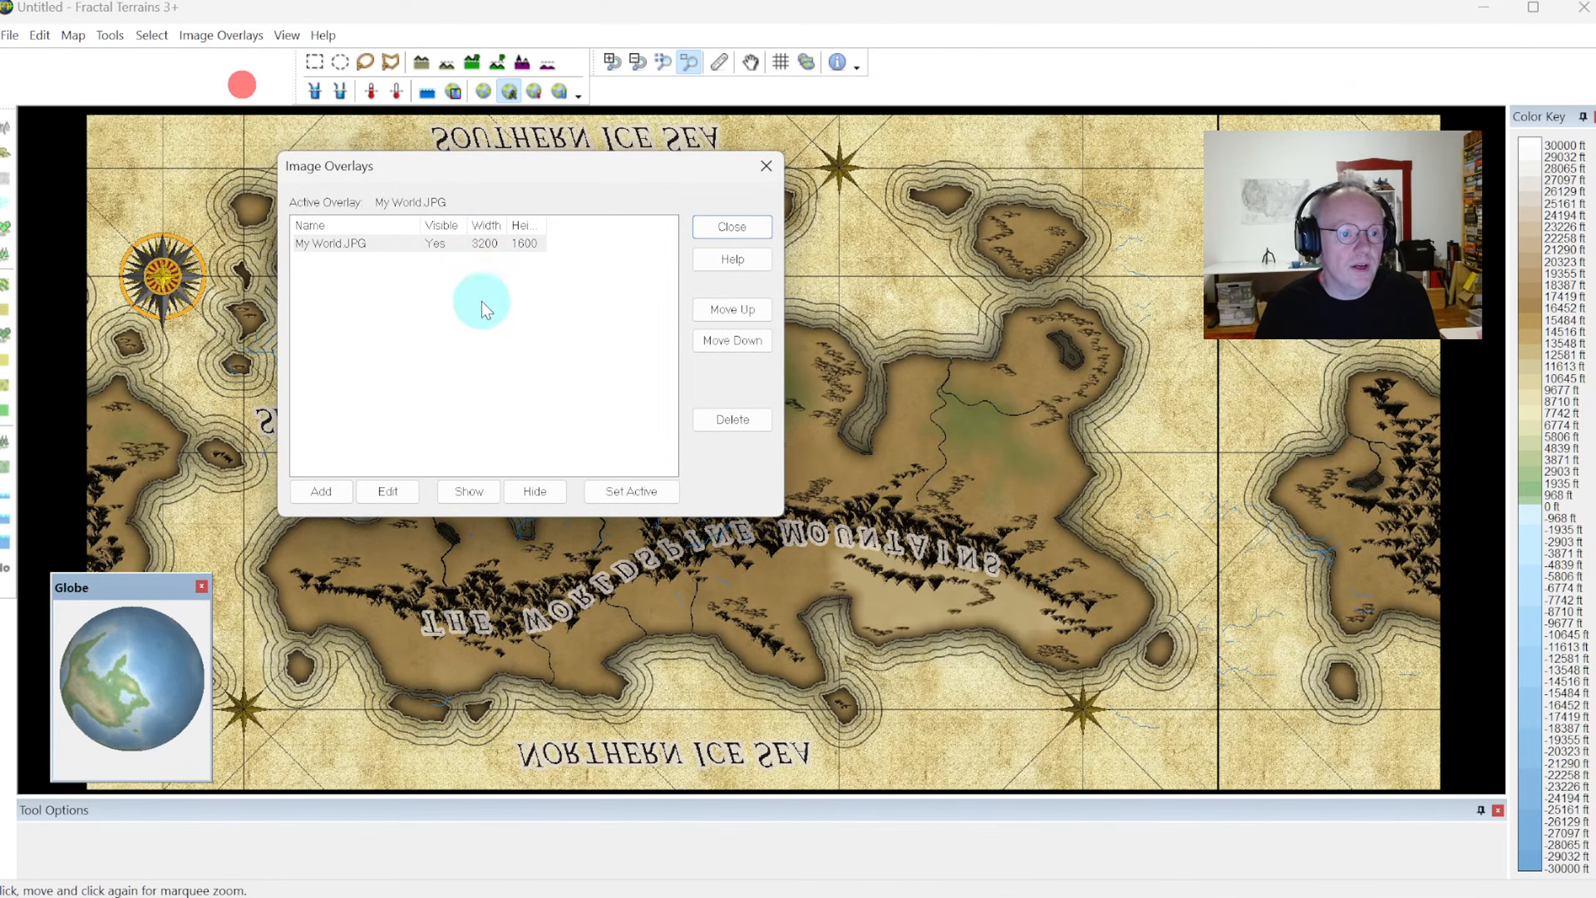
left_click(374, 242)
left_click(397, 490)
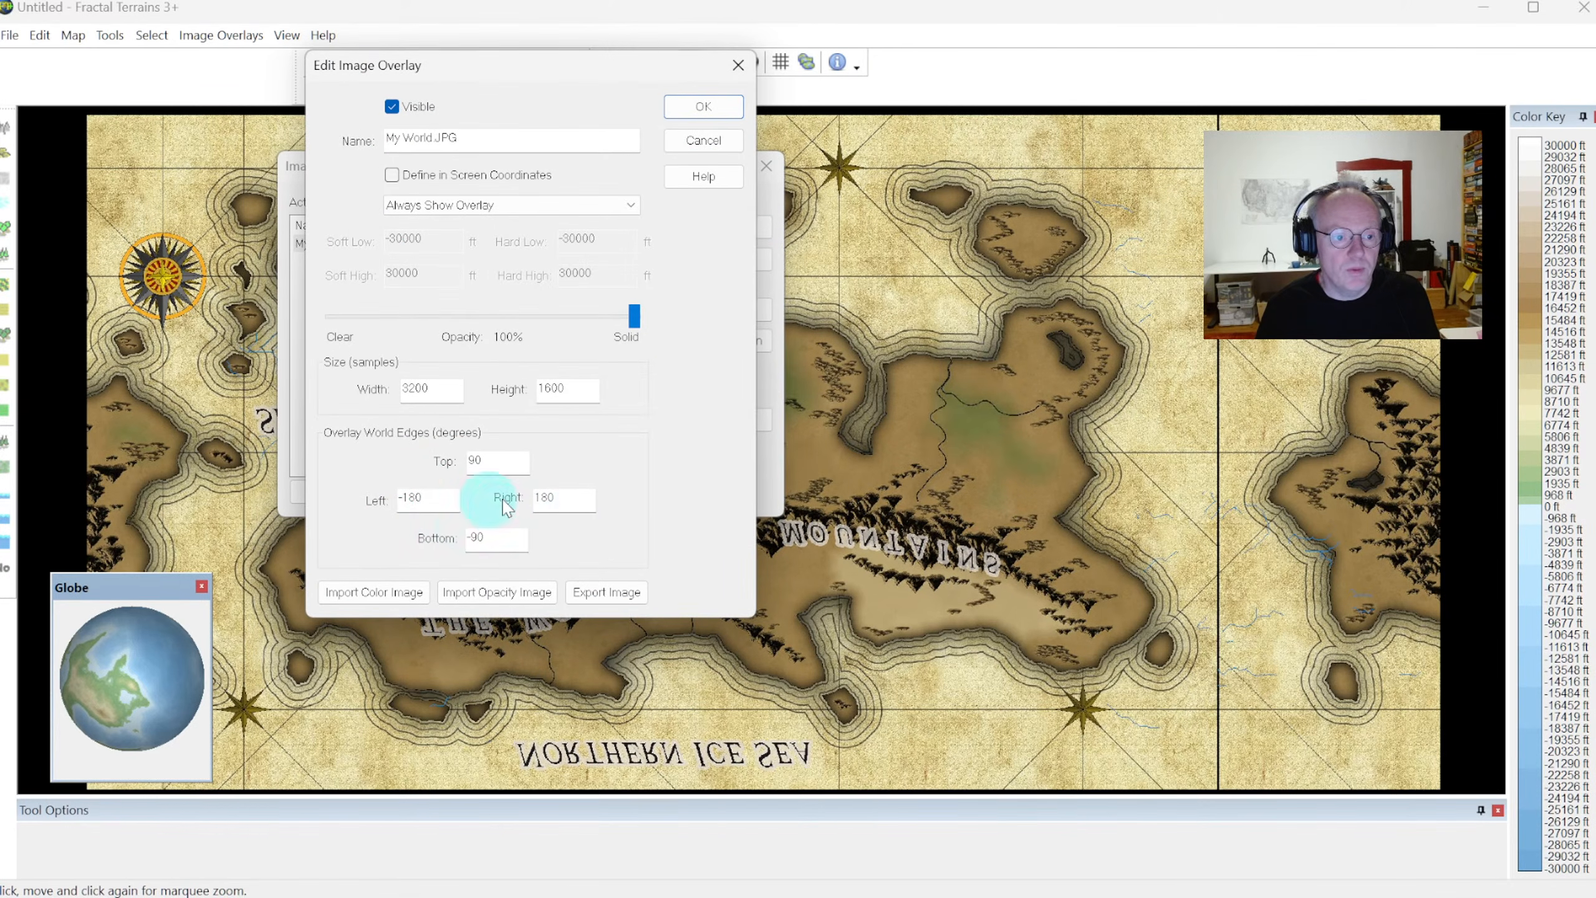
double_click(492, 457)
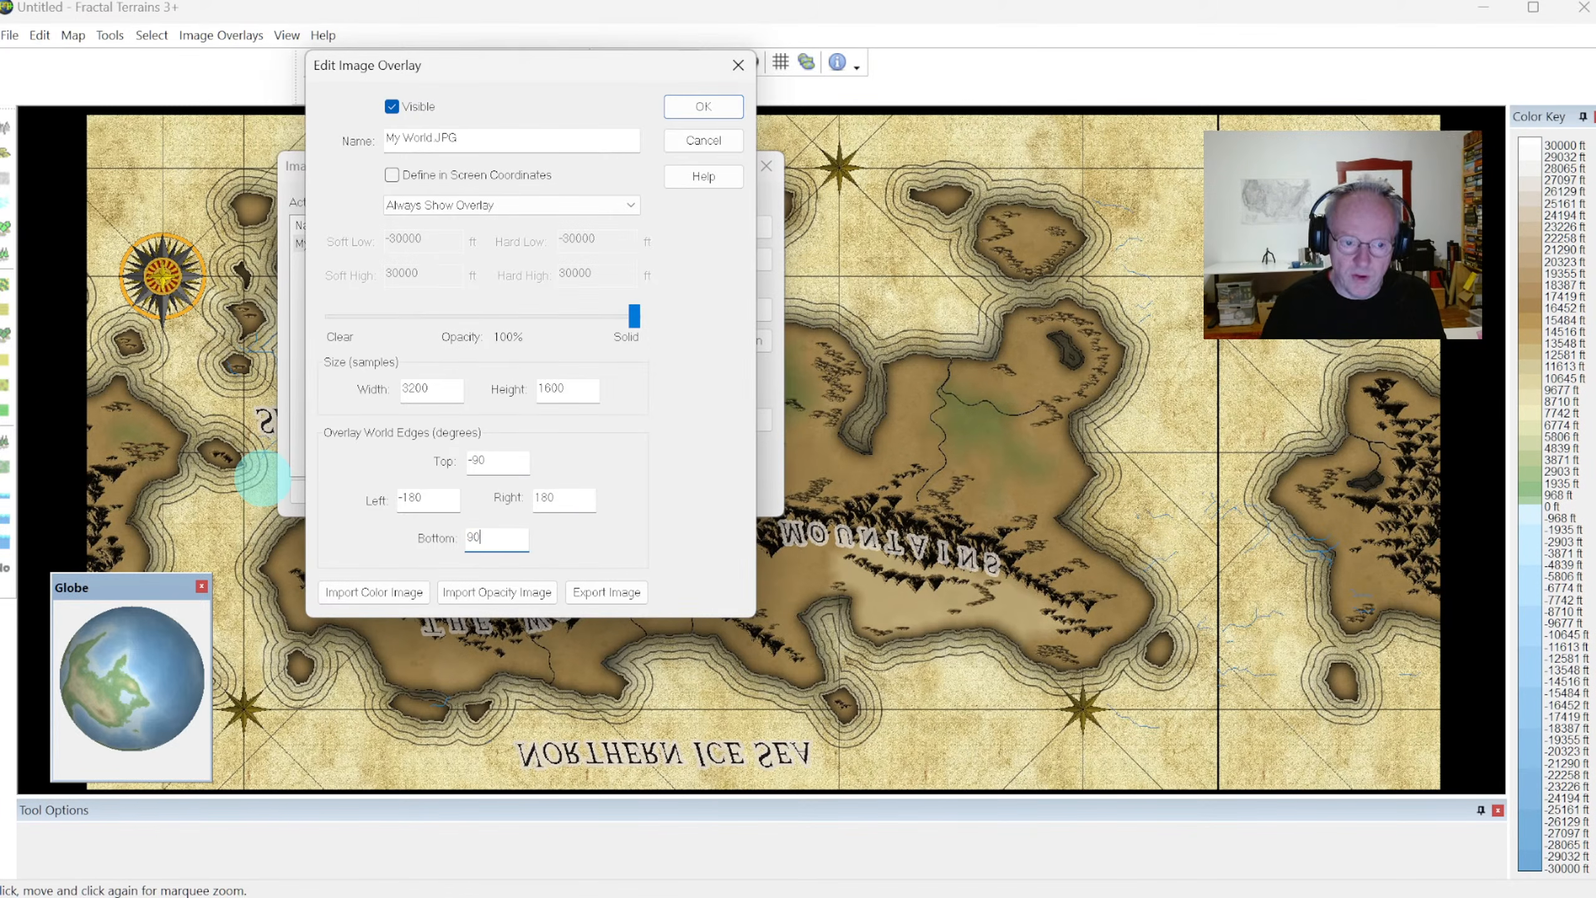
left_click(730, 108)
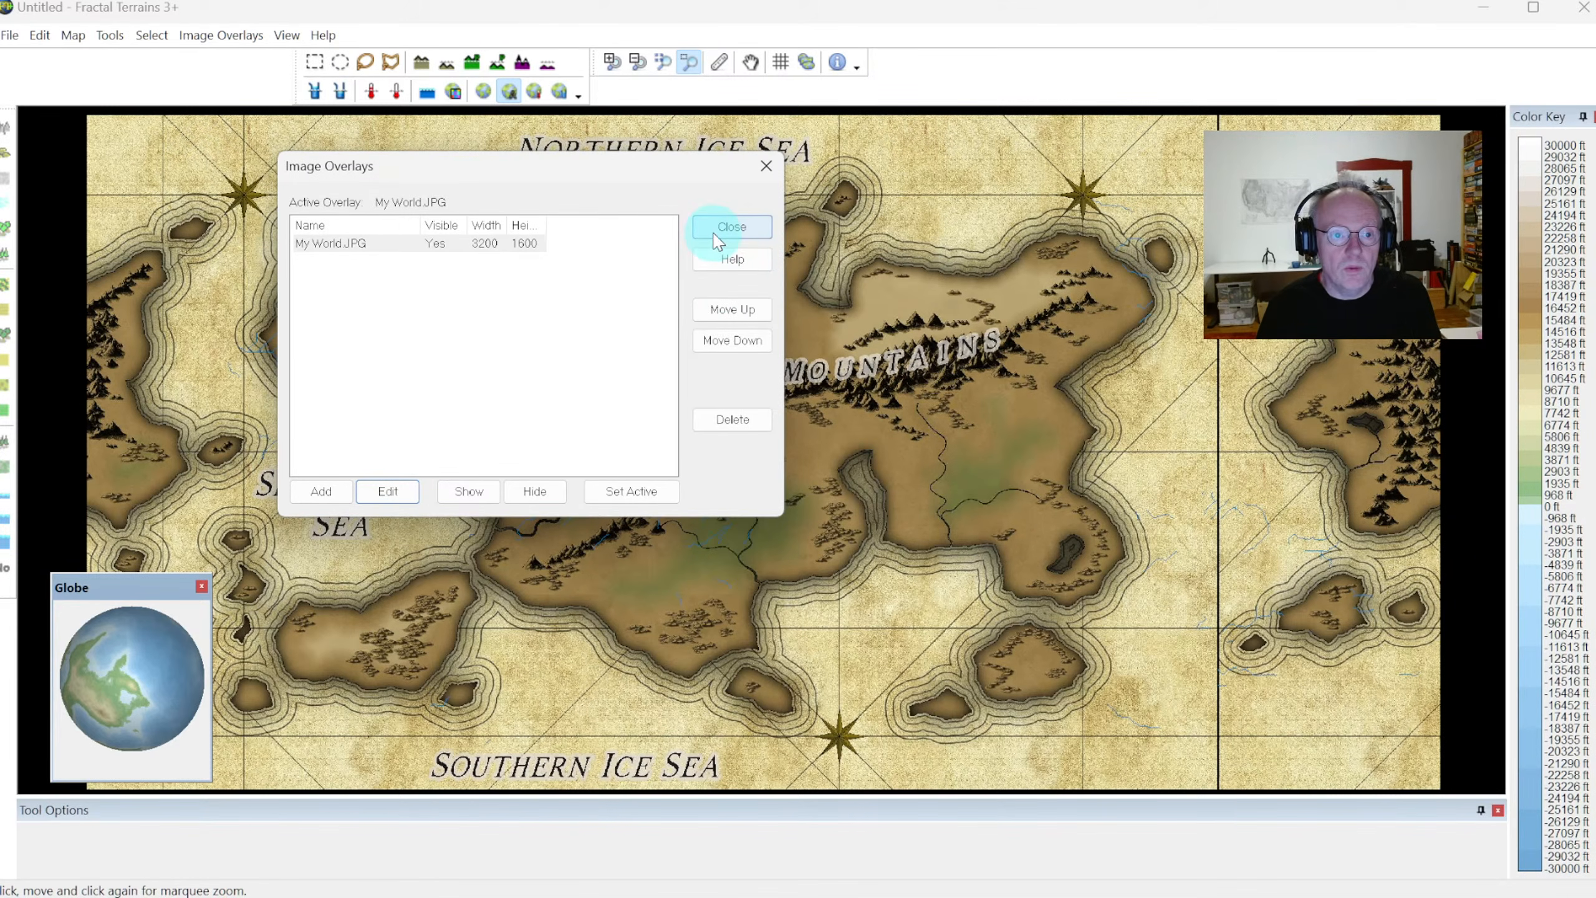
left_click(717, 234)
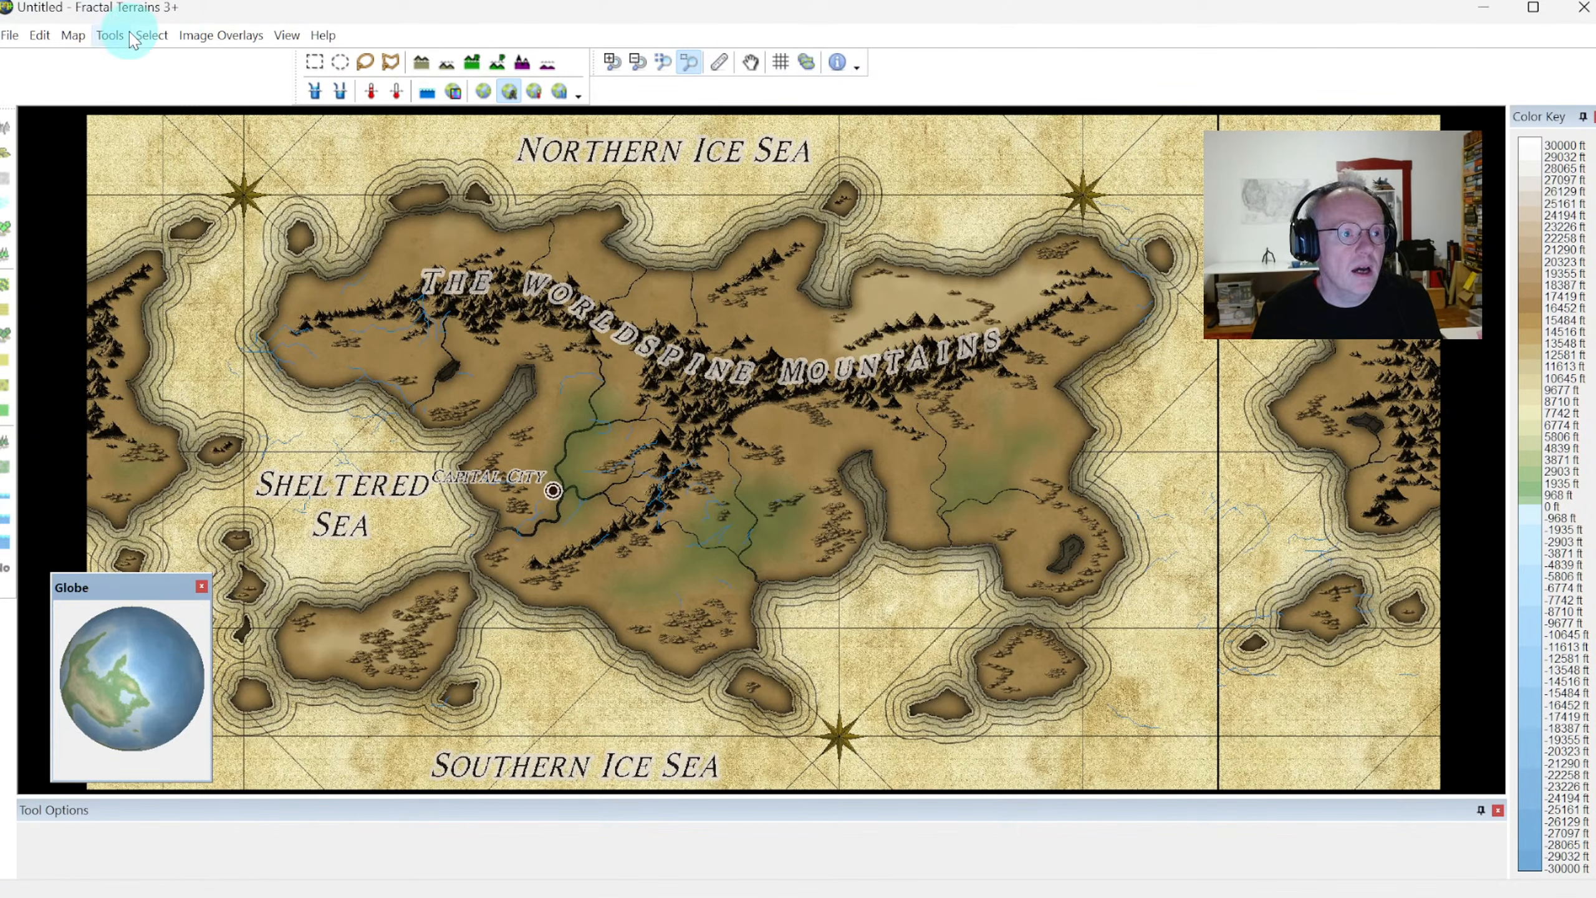
Clear the river overlays from the world map
left_click(109, 35)
left_click(138, 80)
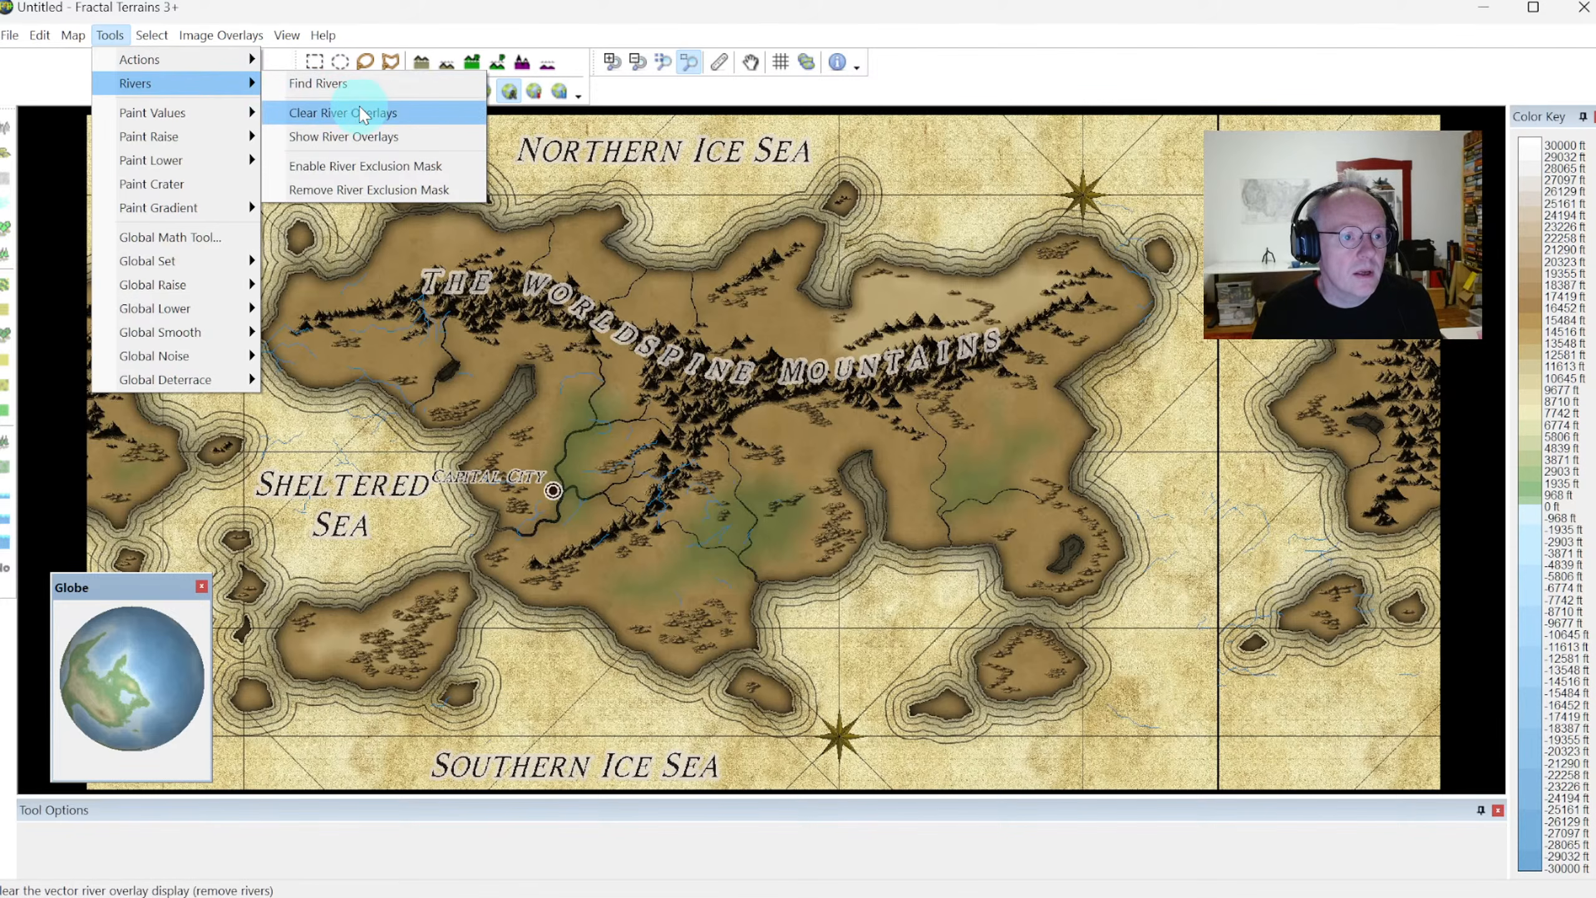
left_click(354, 113)
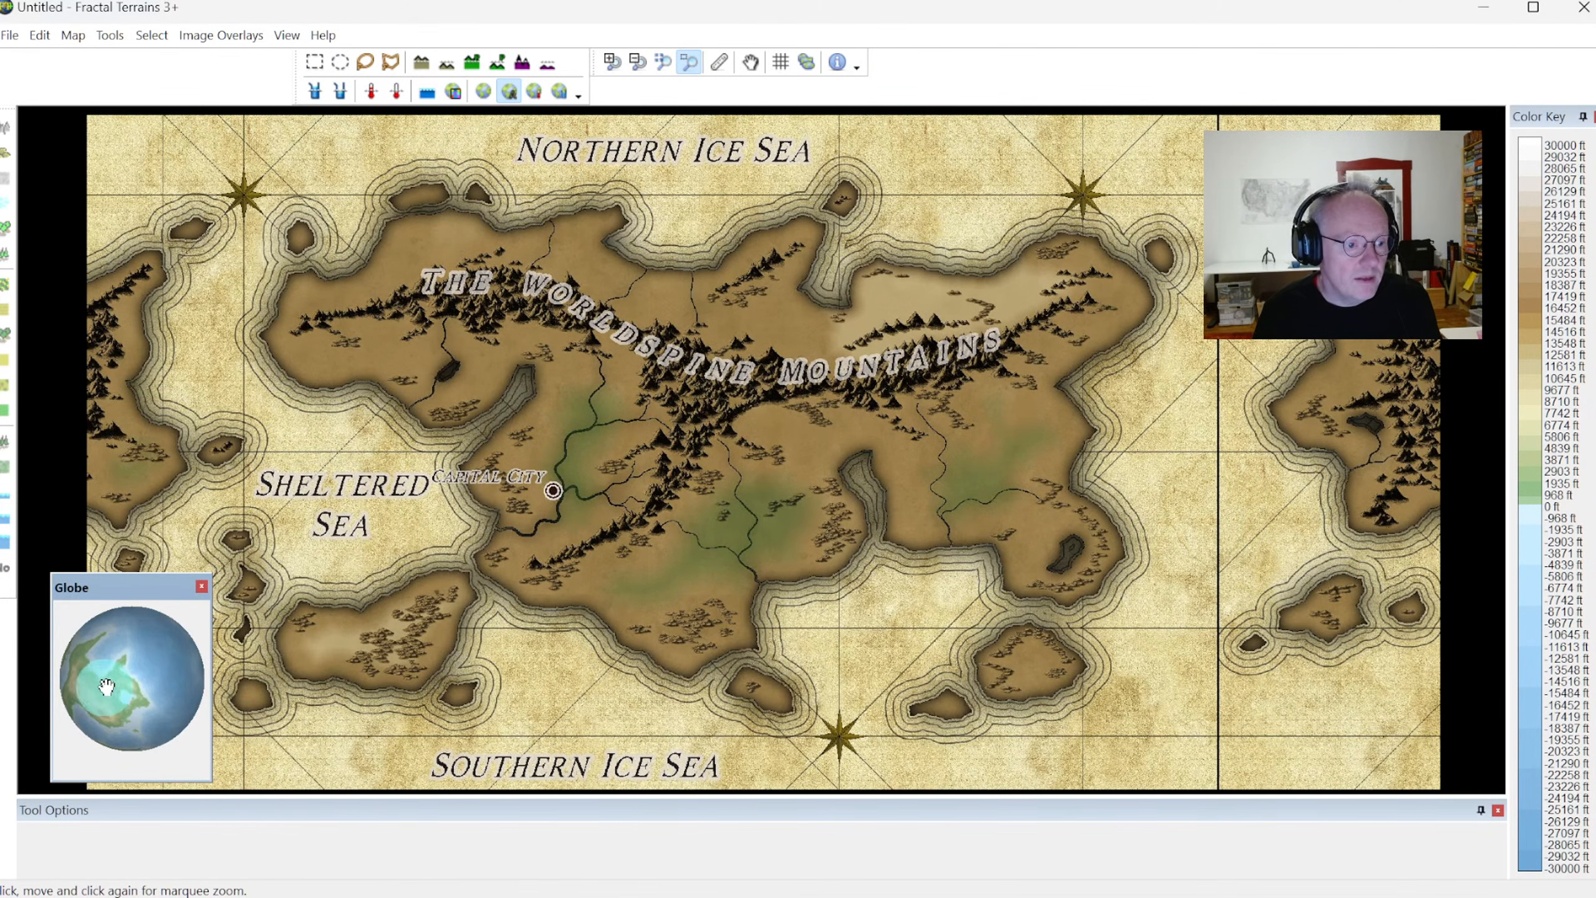
Recentre the map around the continent west of the Sheltered Sea by rotating the globe, and fit the whole map in the view
left_click_drag(101, 693, 165, 755)
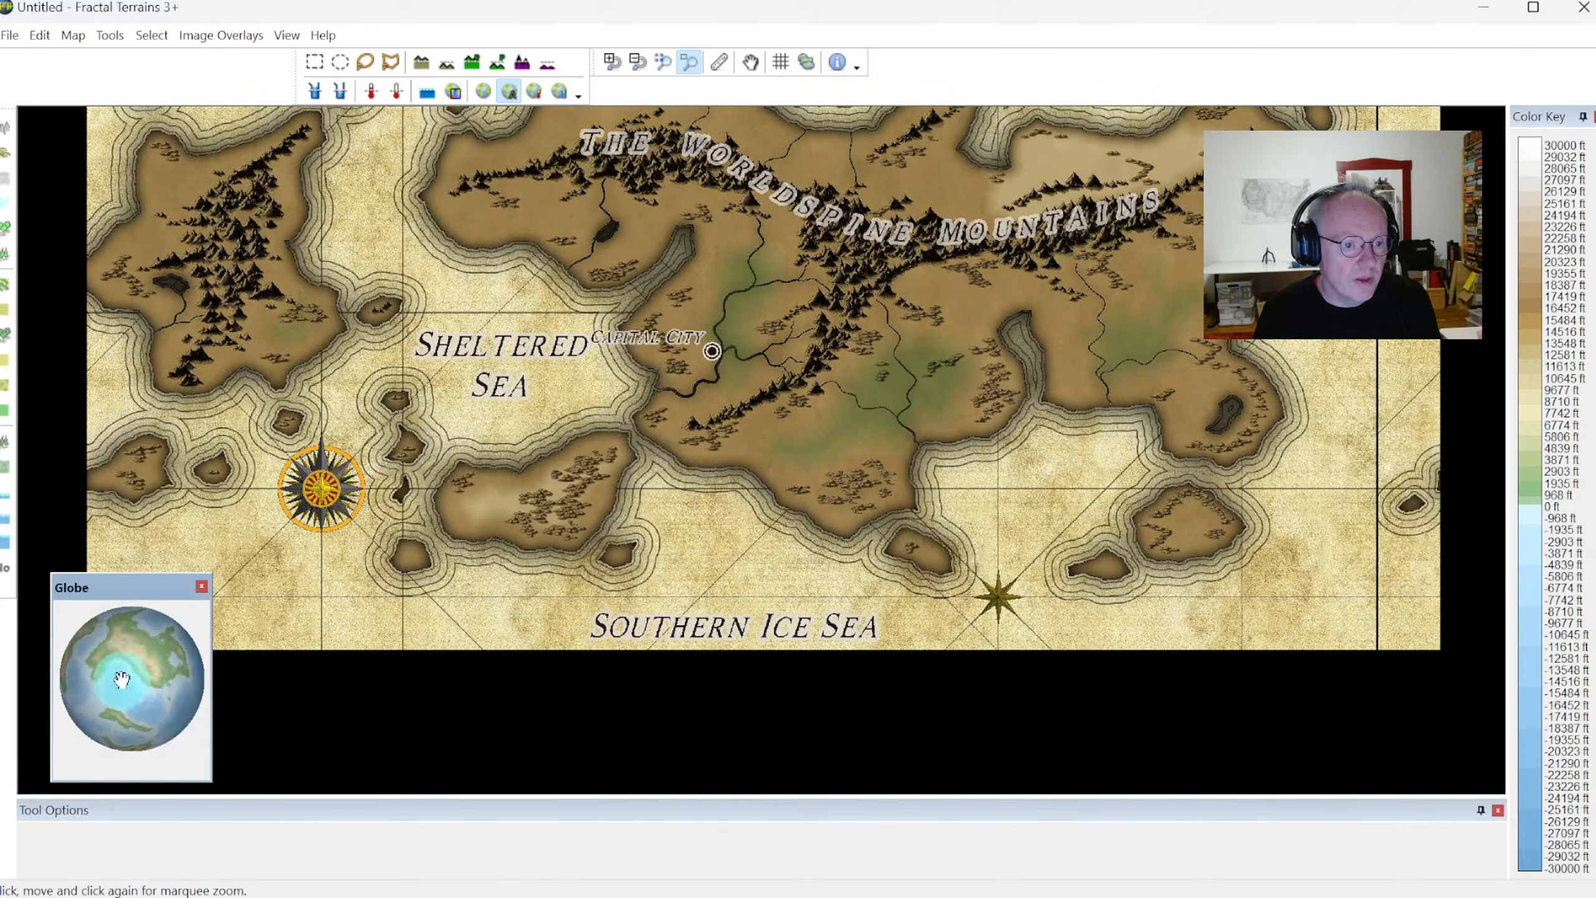
left_click_drag(79, 663, 208, 682)
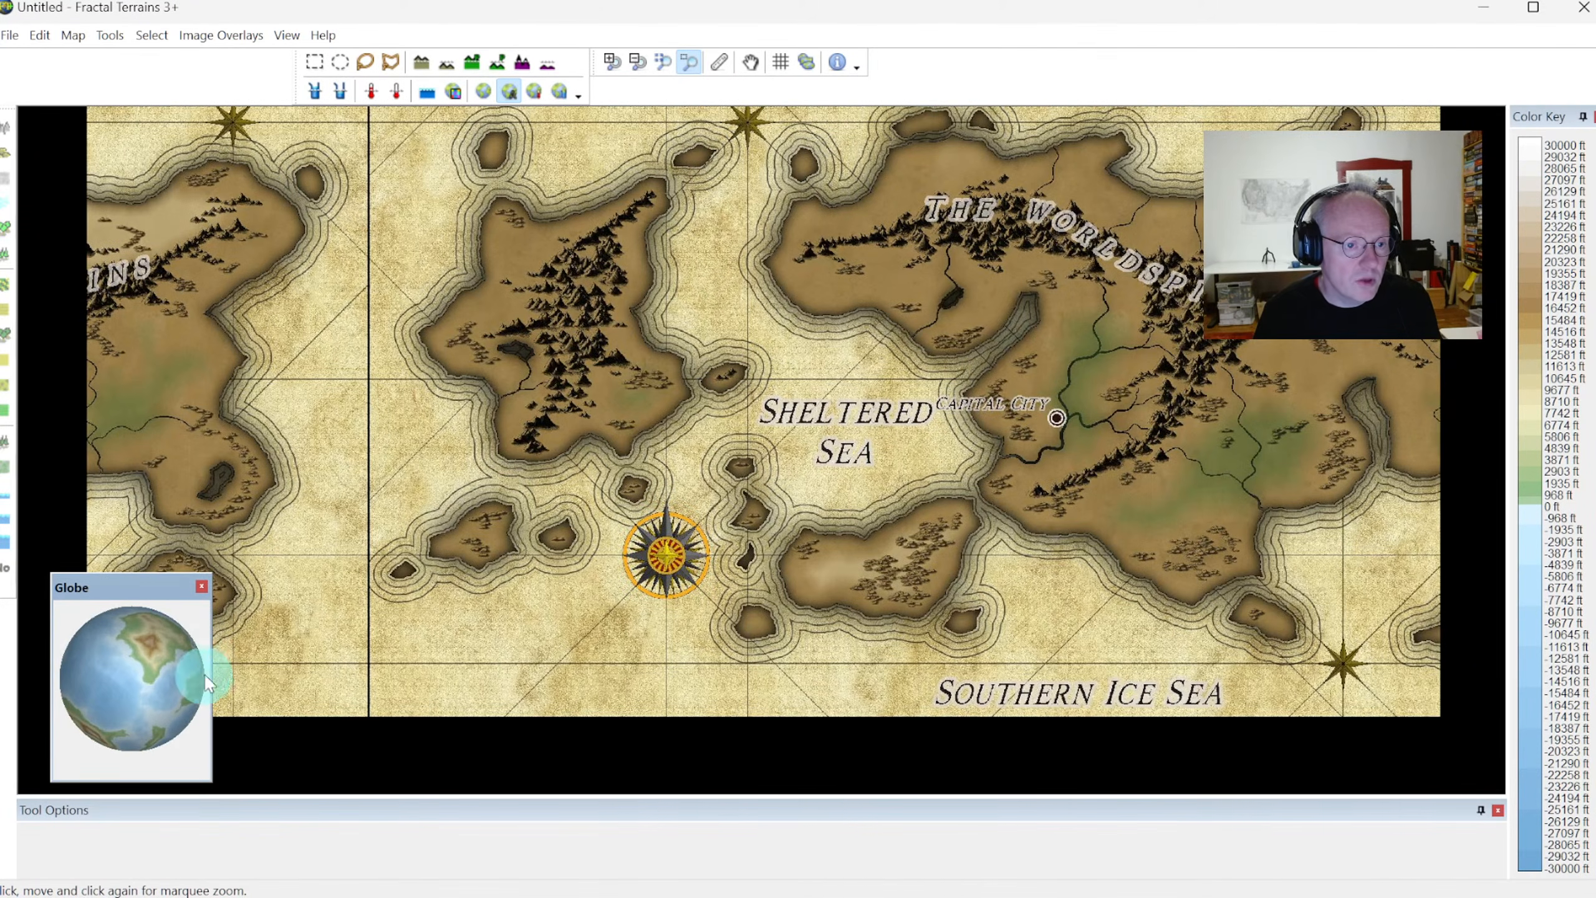
left_click_drag(104, 680, 182, 715)
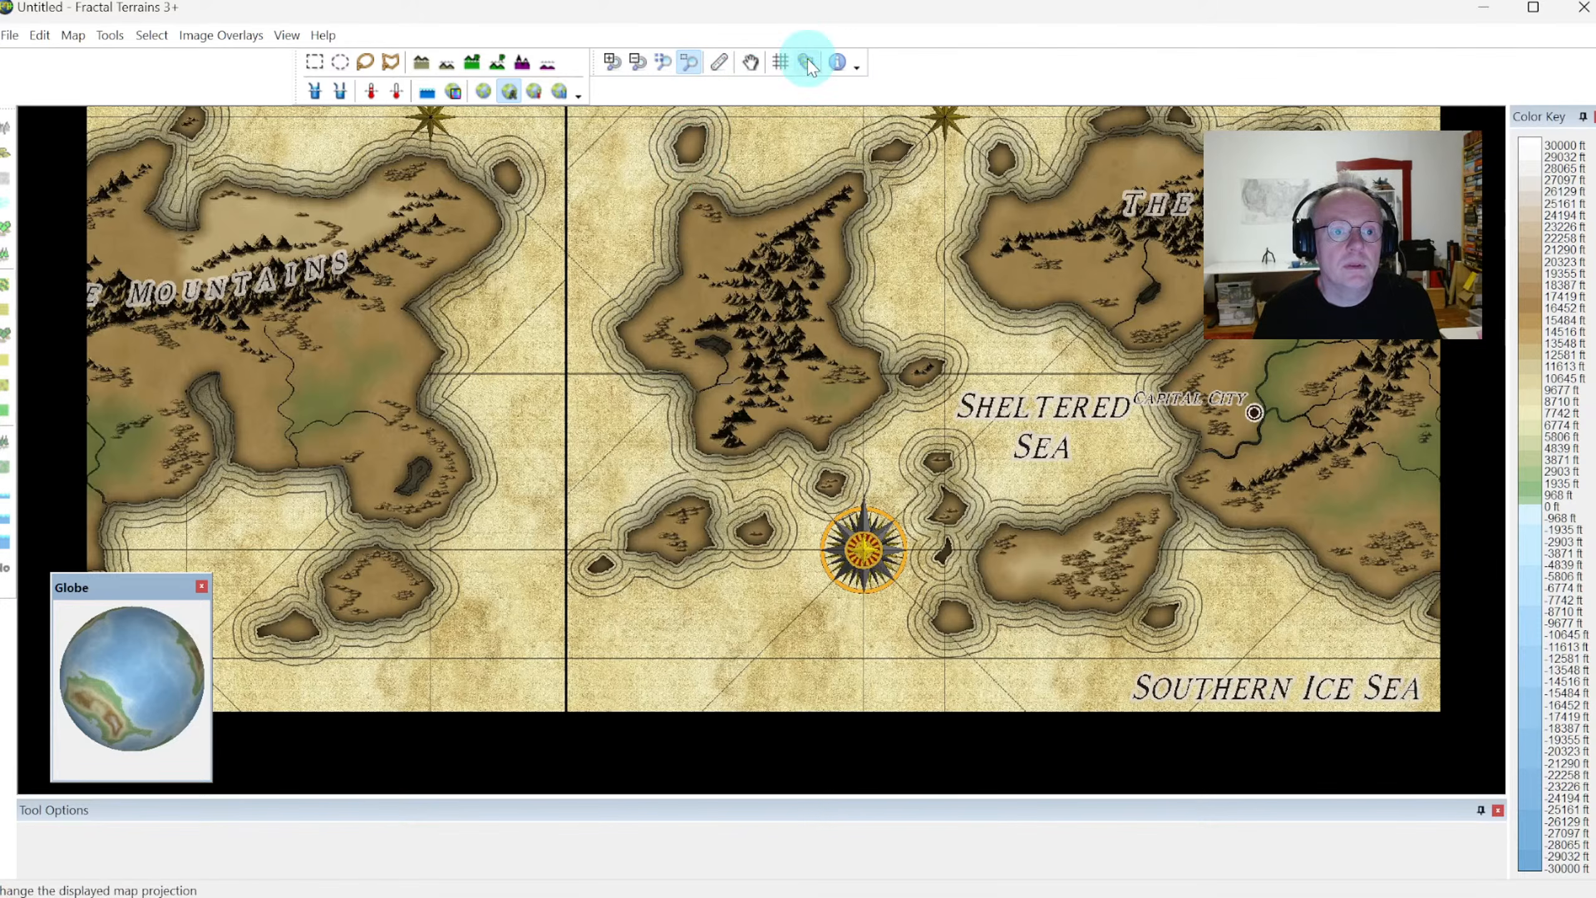
left_click(660, 61)
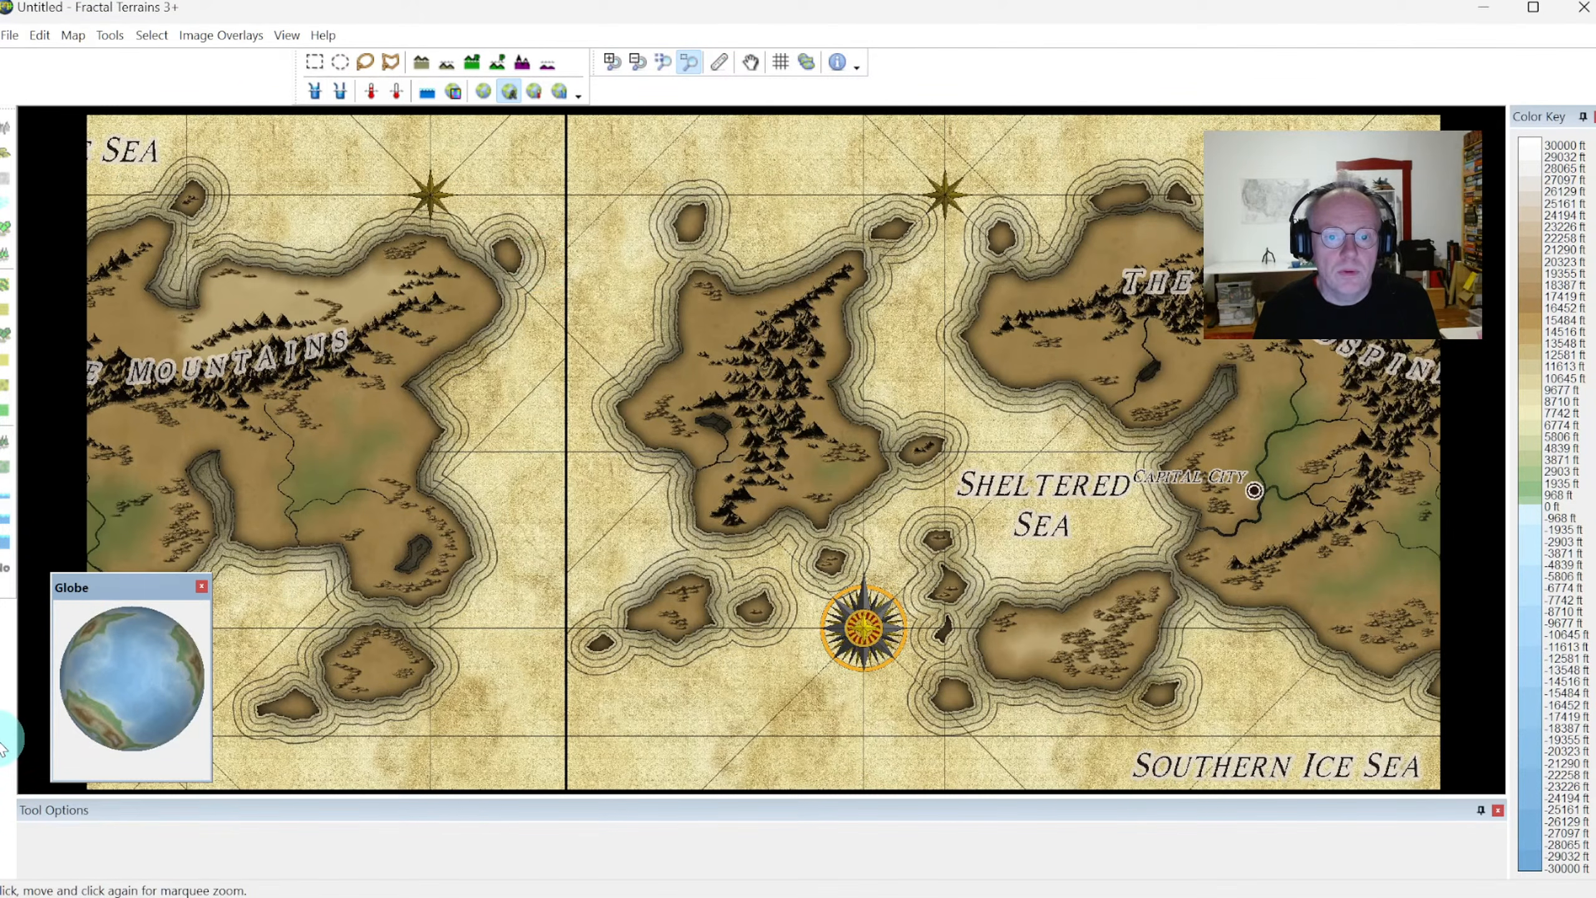
Change the map projection to Orthographic and zoom out to show the whole globe
left_click(287, 34)
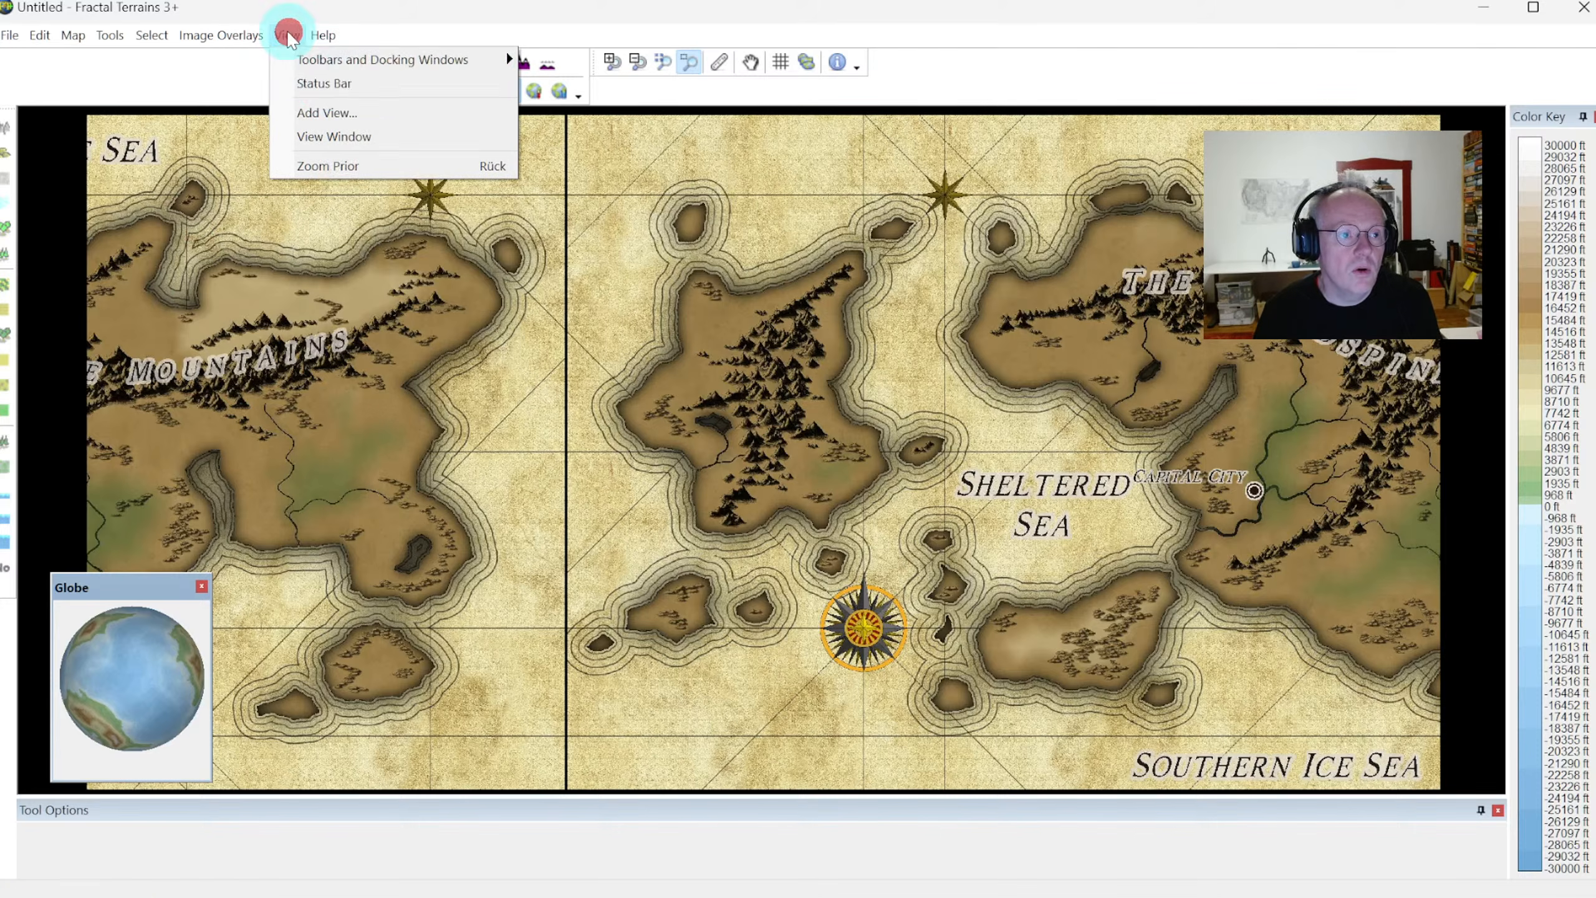
mouse_move(337, 61)
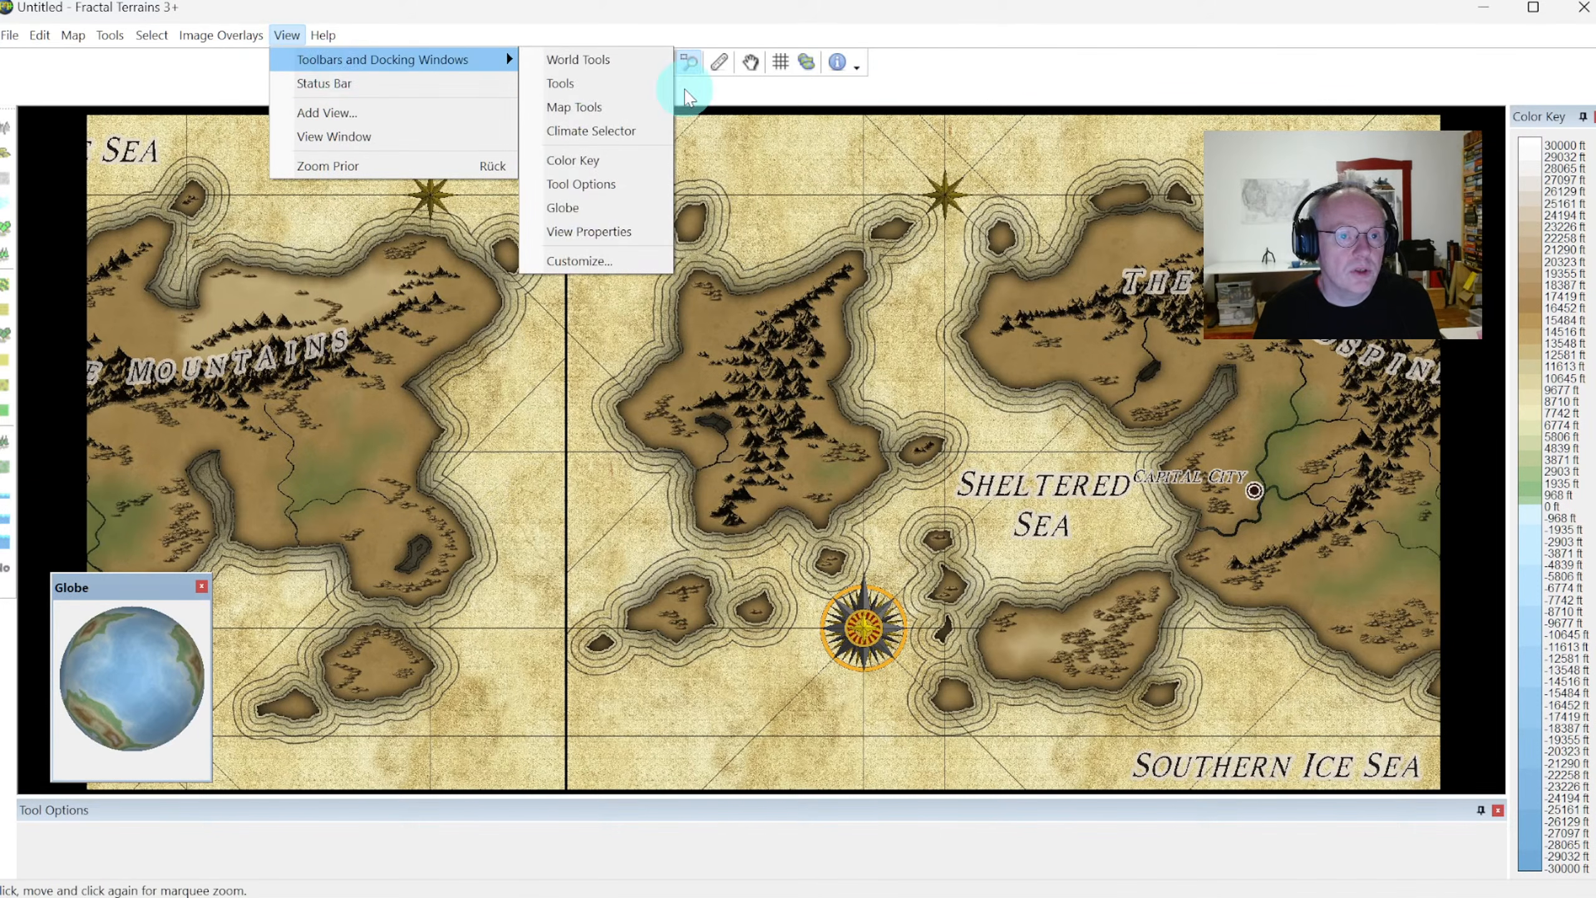
left_click(816, 61)
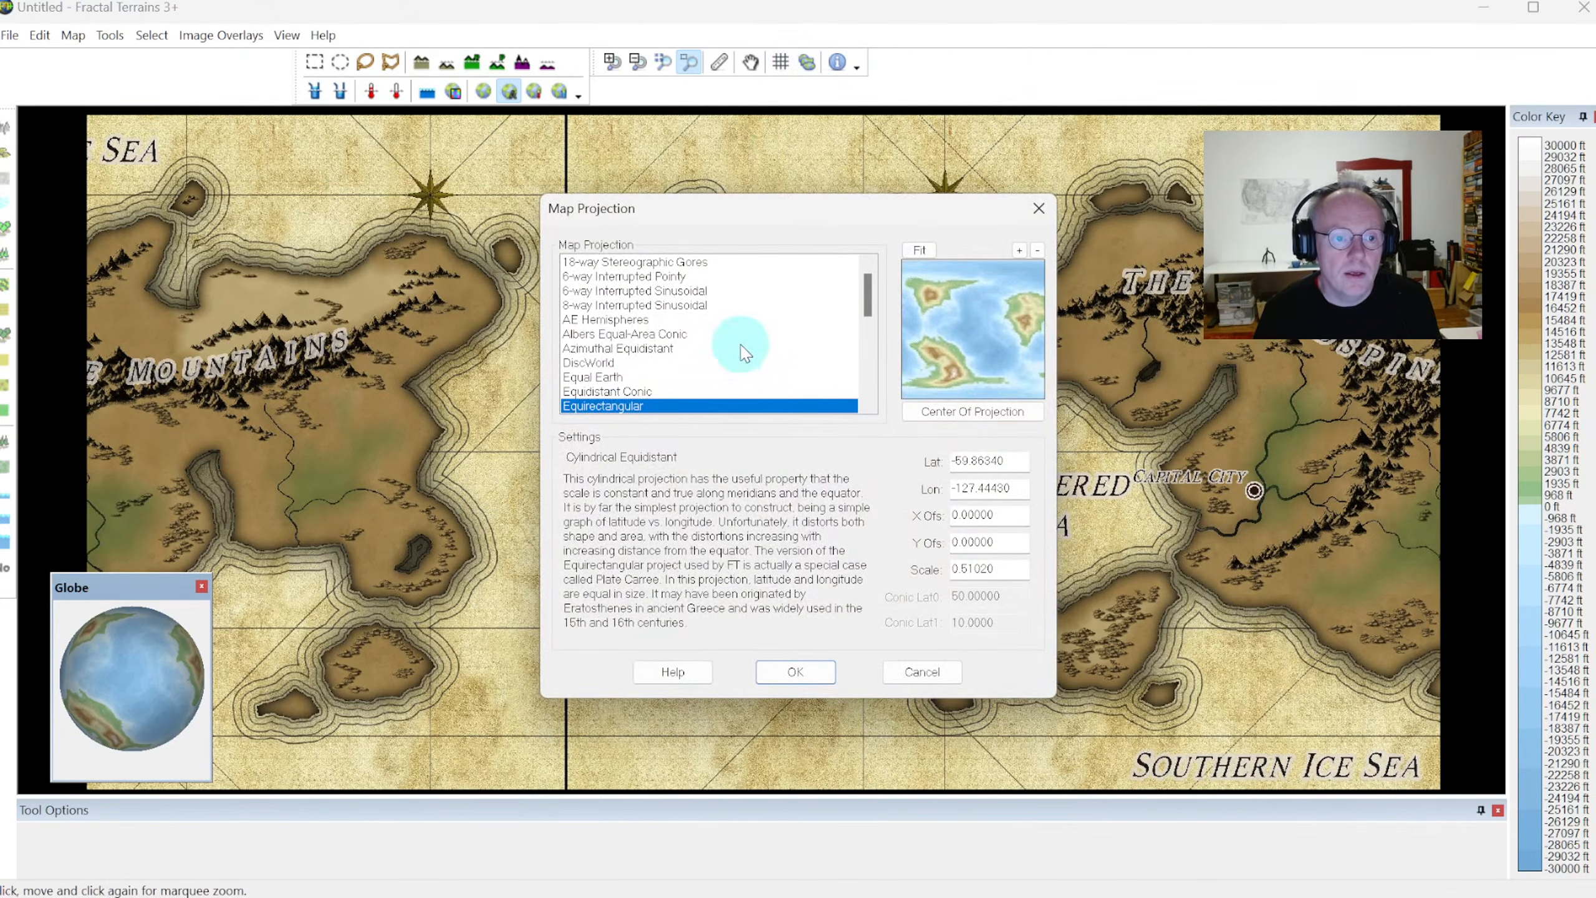
scroll(692, 352, "down", 5)
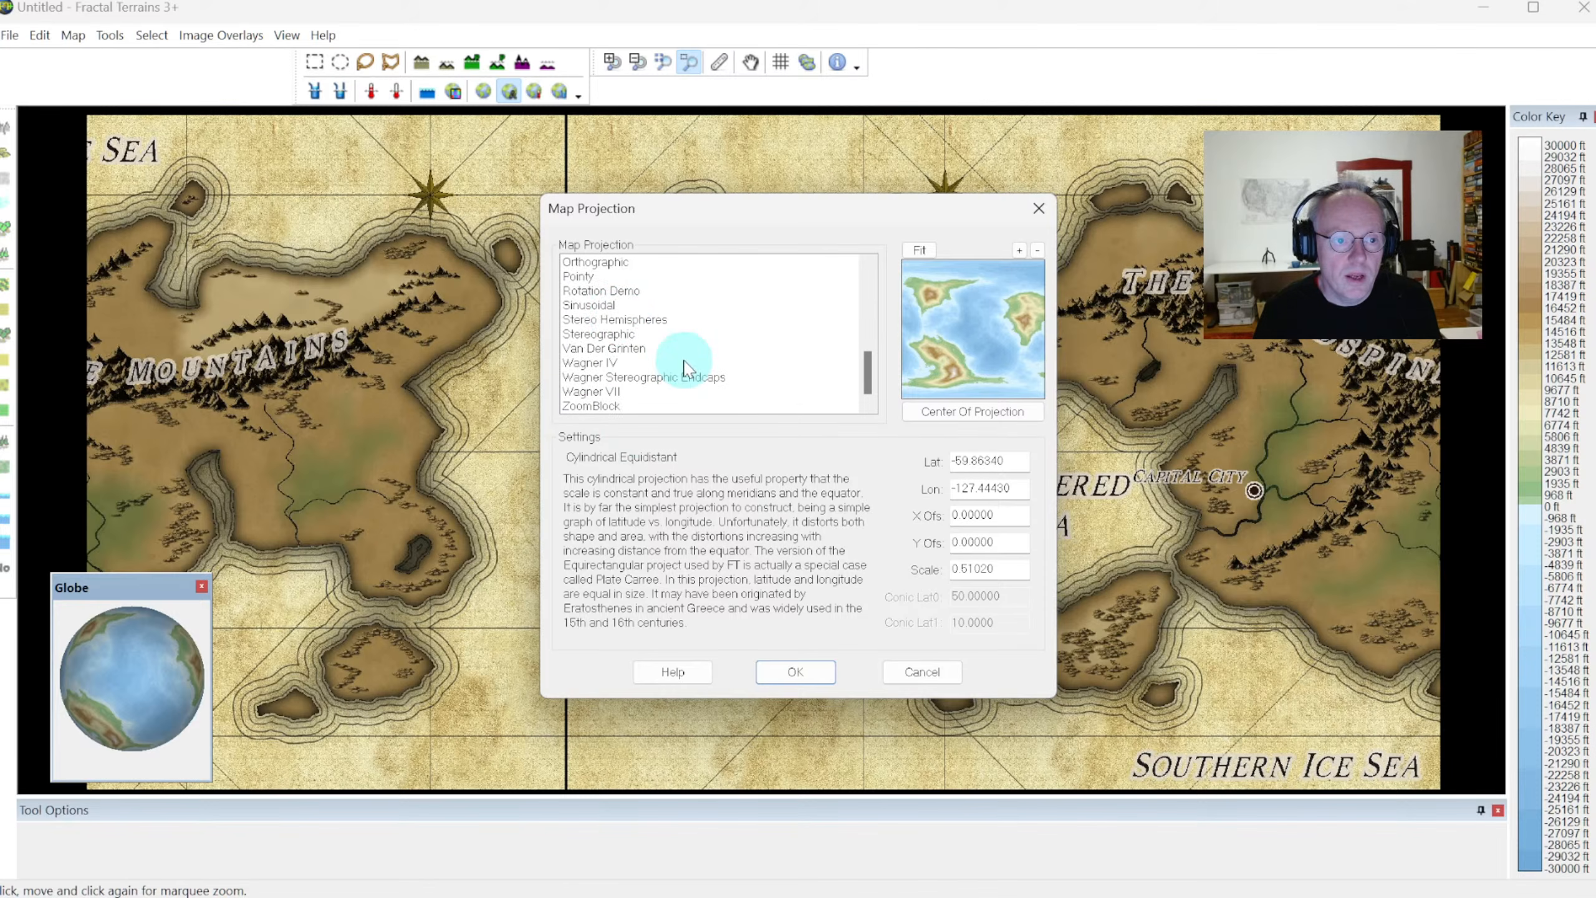
scroll(622, 339, "up", 3)
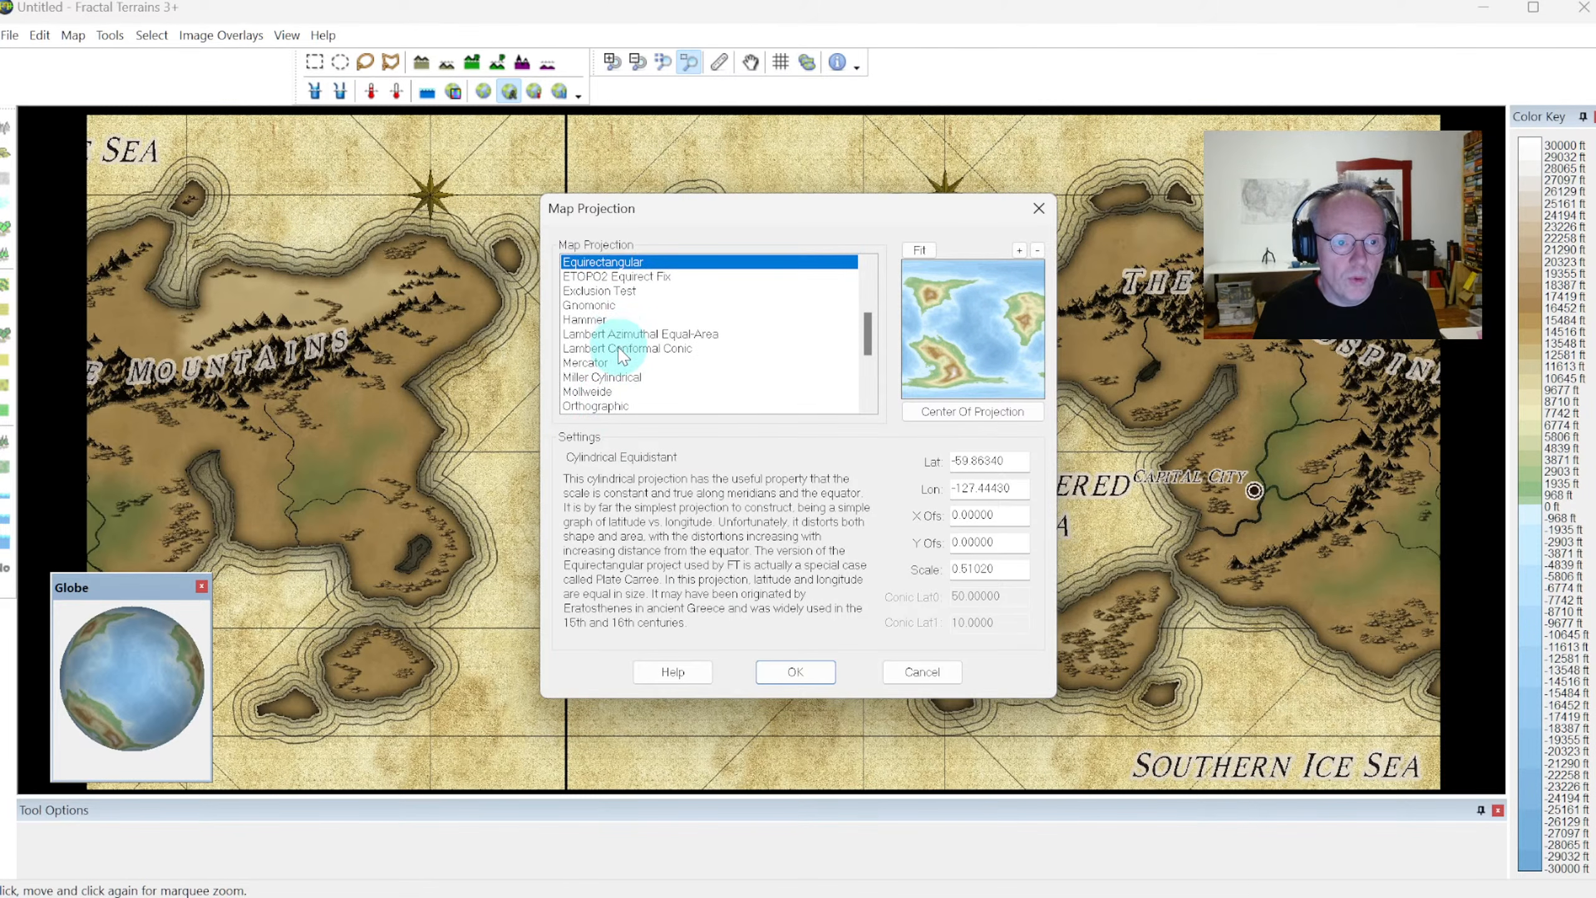
left_click(601, 405)
left_click(796, 672)
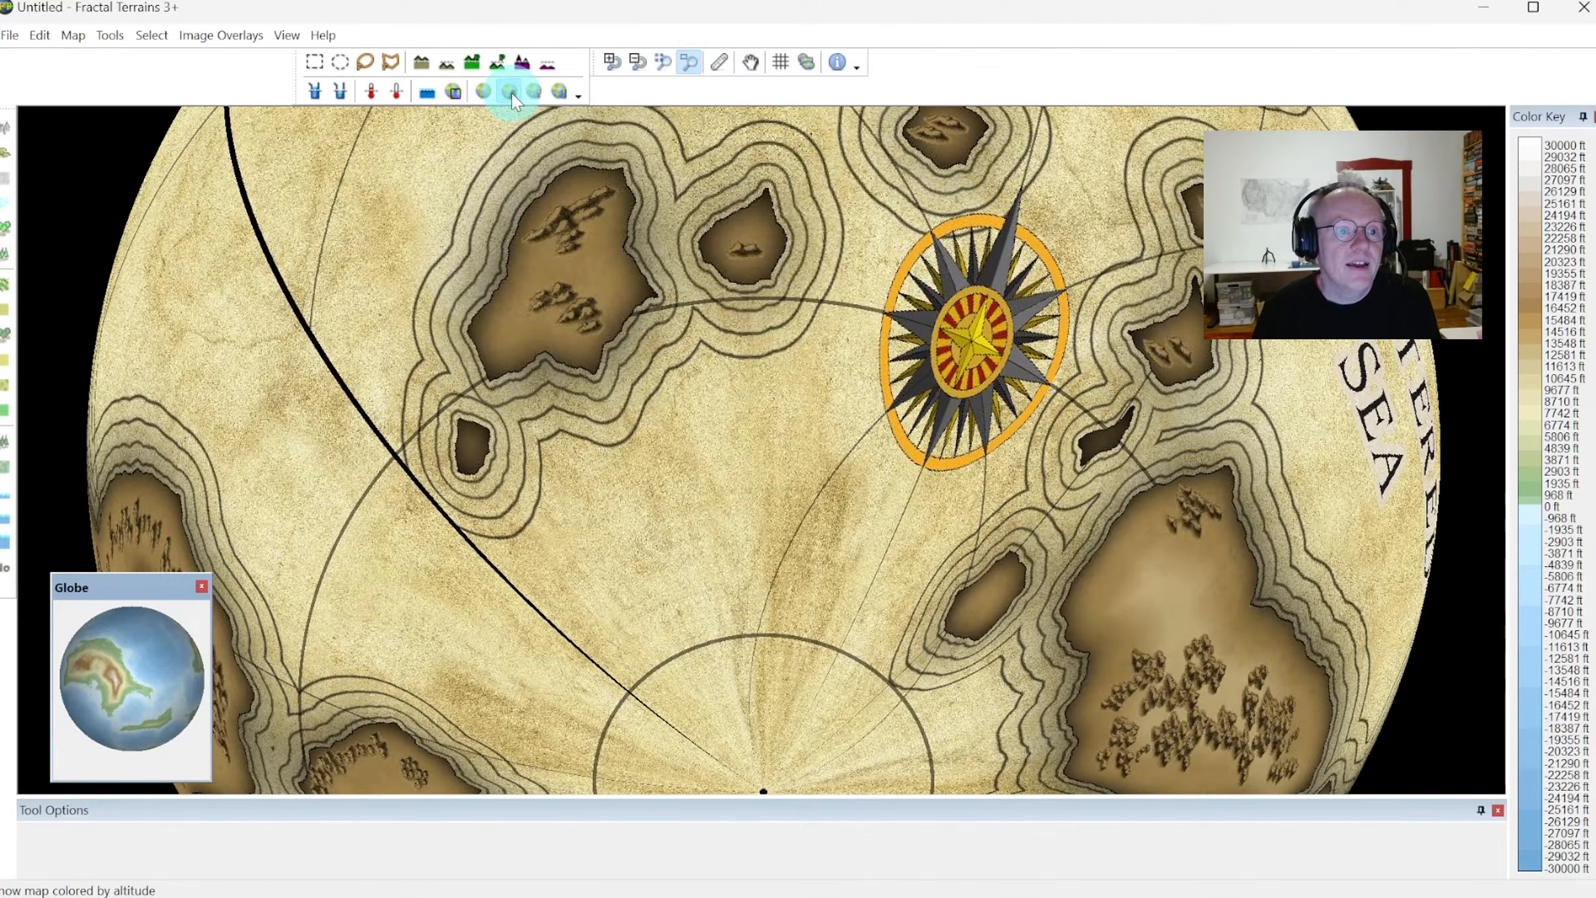
left_click(636, 61)
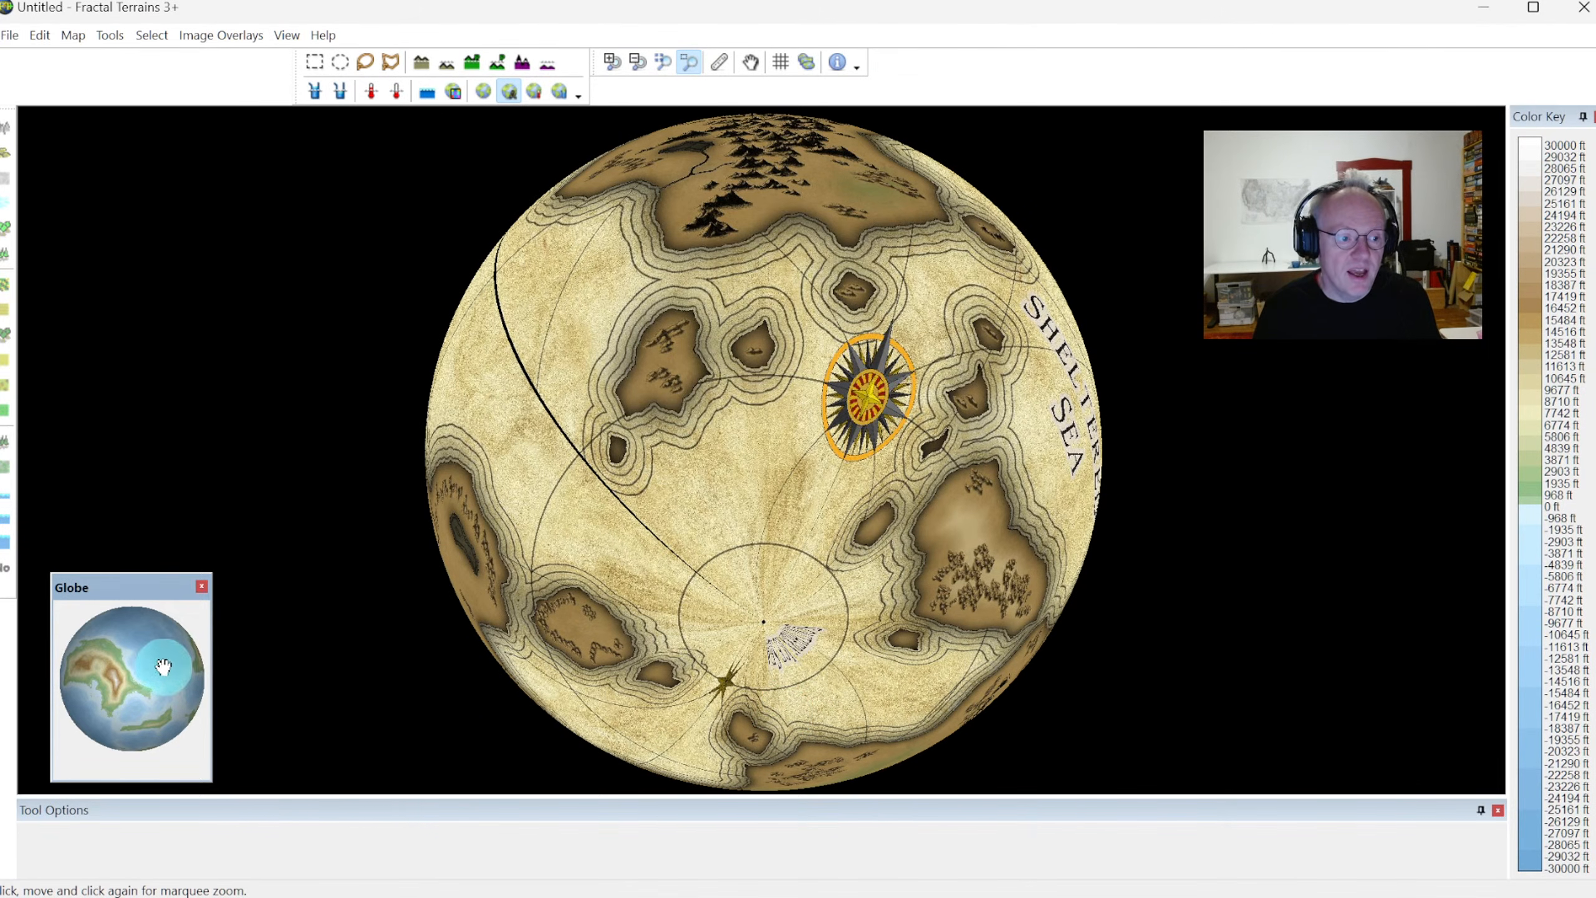
Rotate the world to examine the overlay on the western continent, the Worldspine Mountains and the Sheltered Sea
left_click_drag(104, 637, 129, 596)
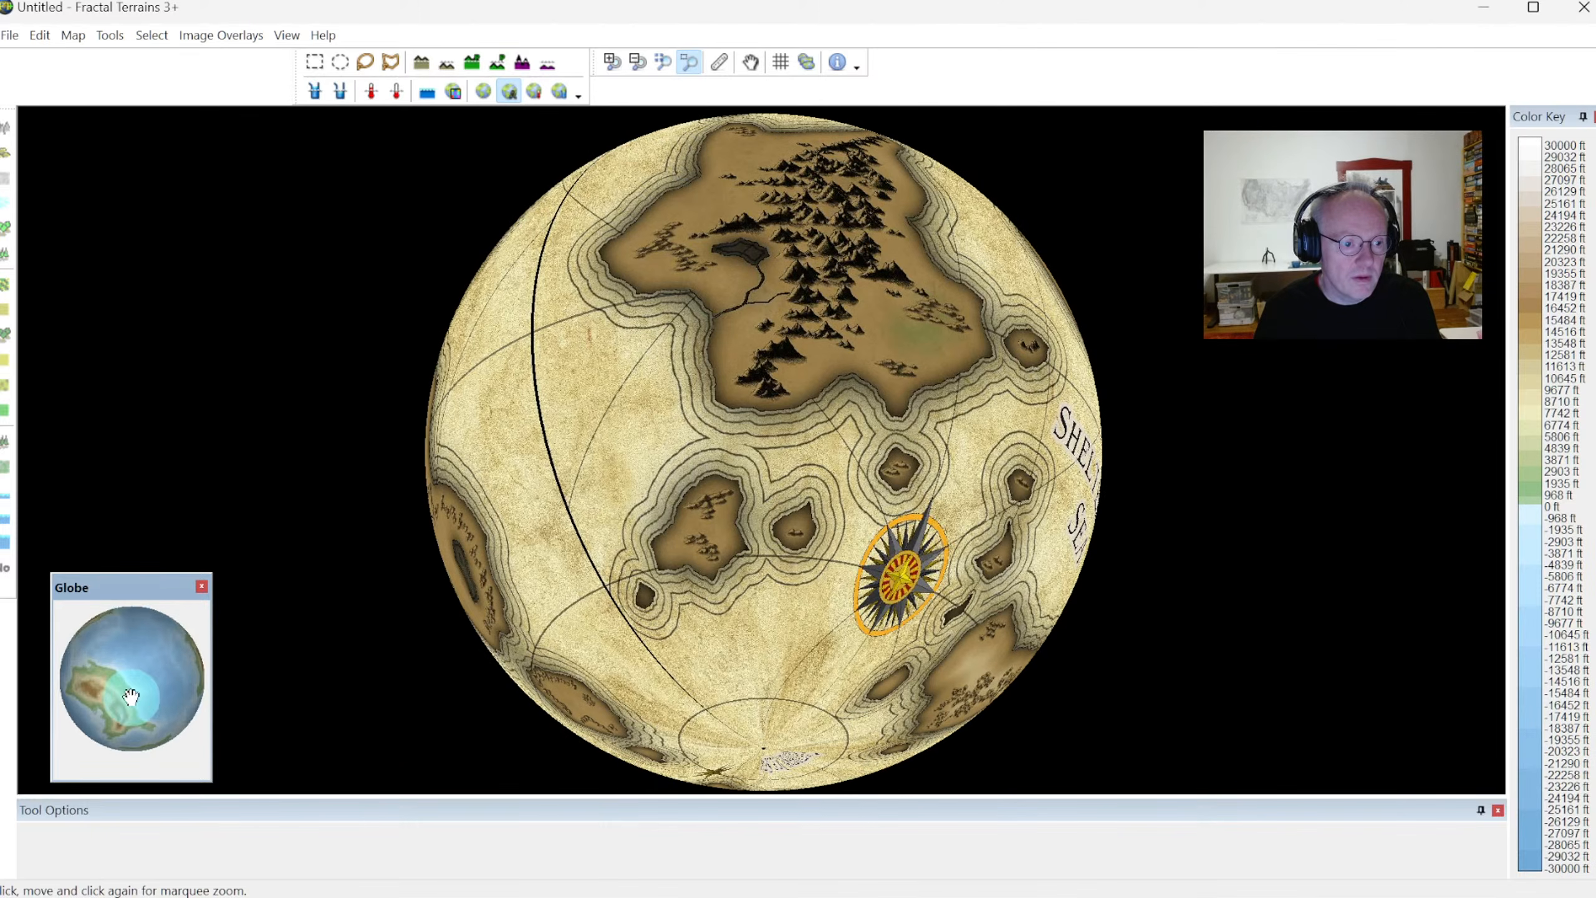
left_click_drag(132, 698, 135, 609)
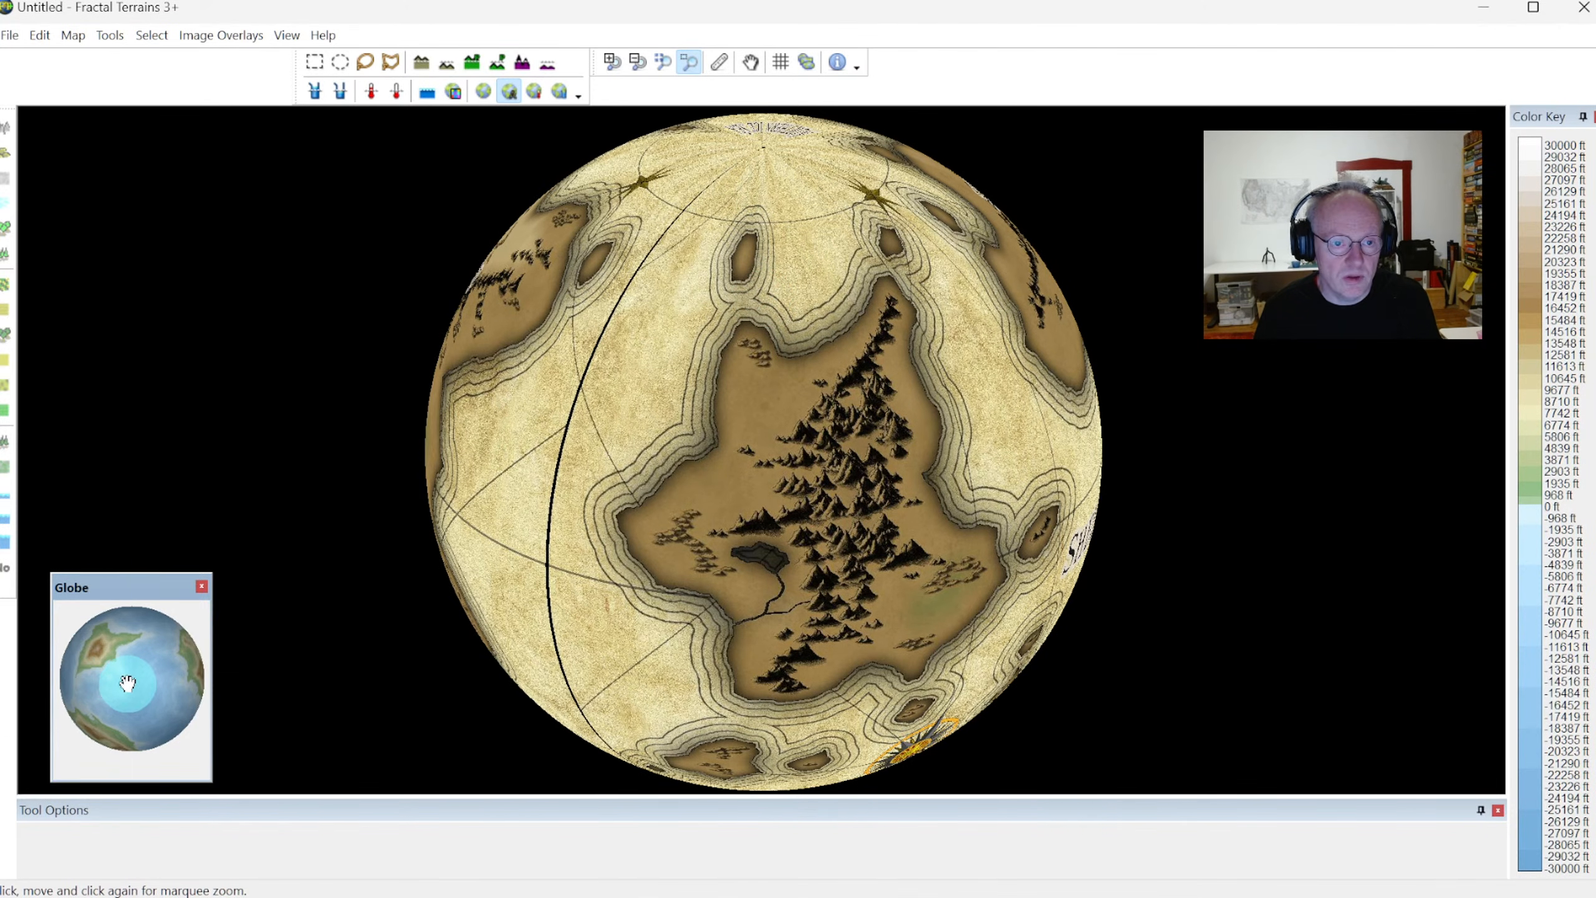
left_click_drag(97, 674, 213, 752)
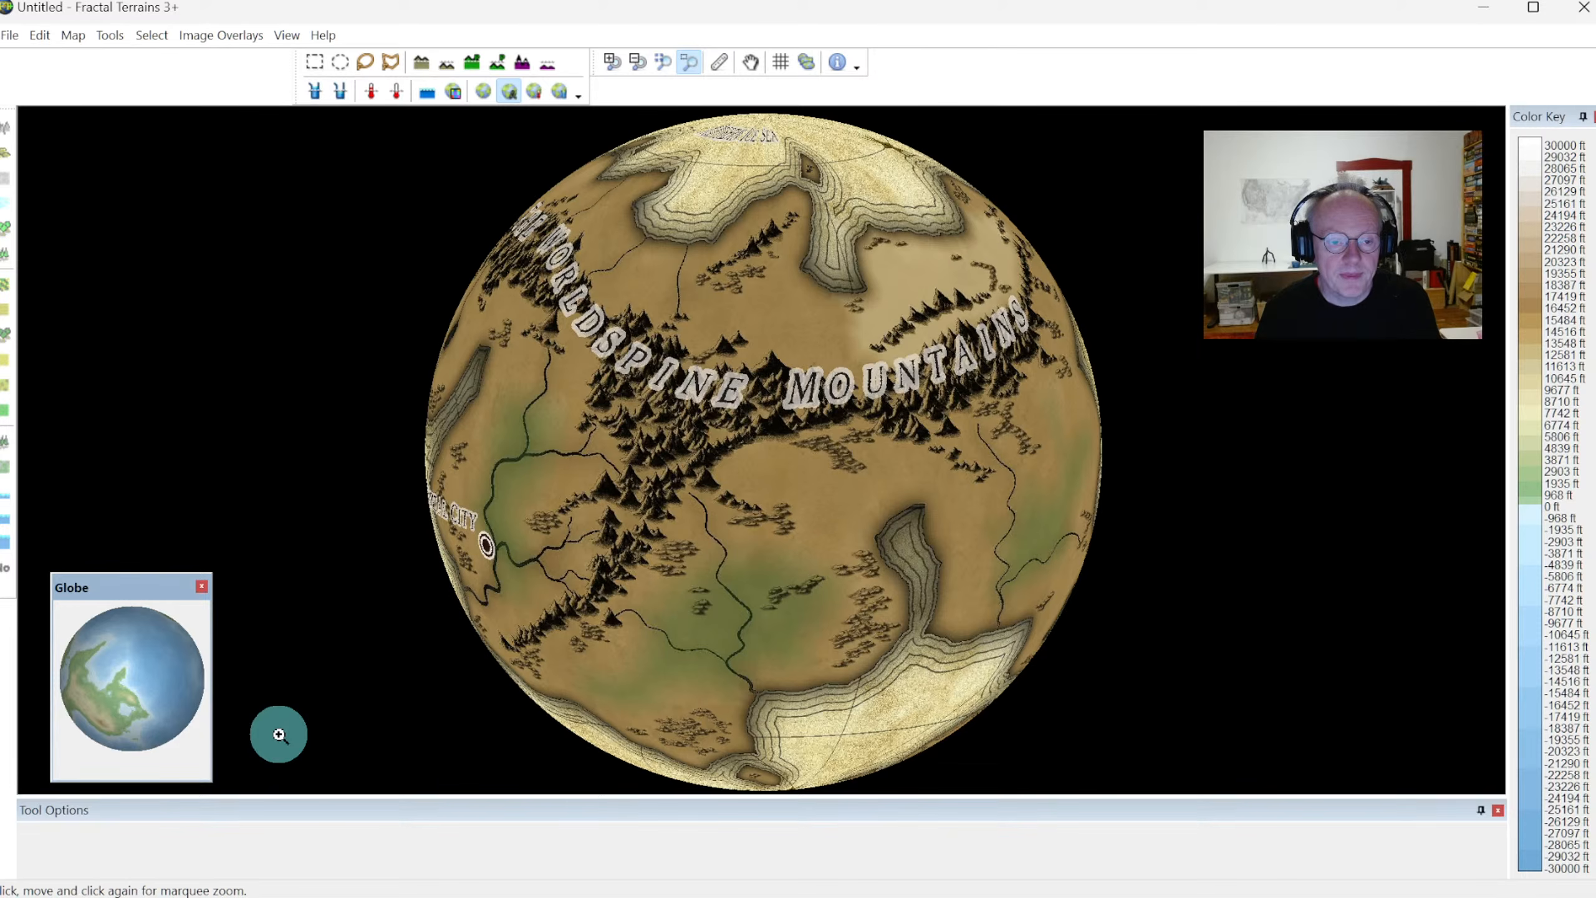
left_click_drag(117, 695, 151, 732)
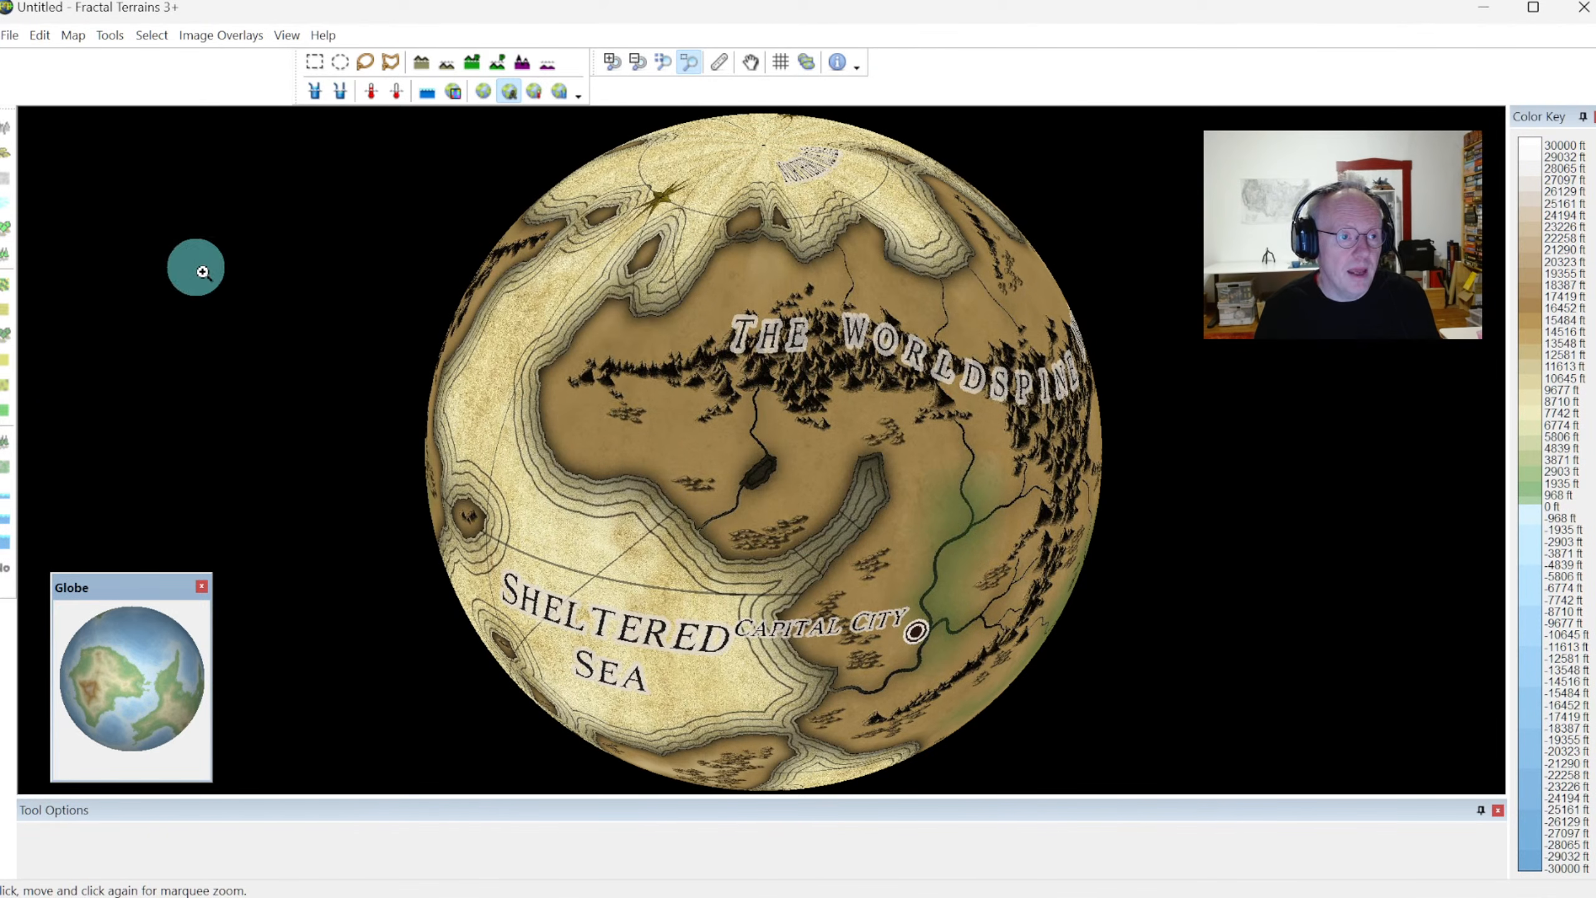
left_click(10, 35)
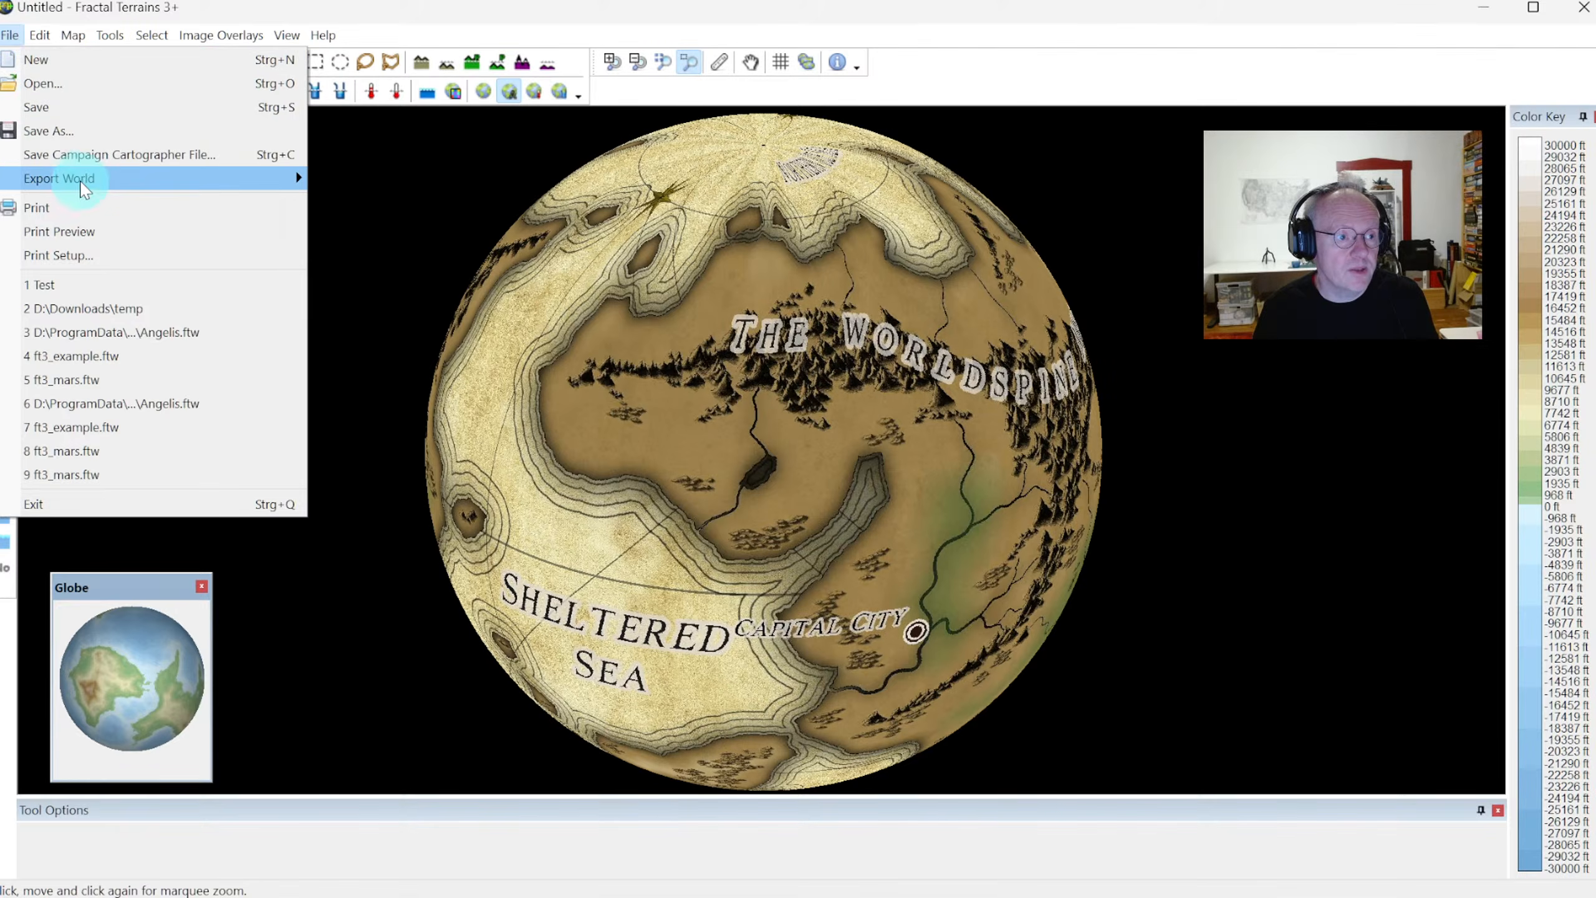
mouse_move(294, 173)
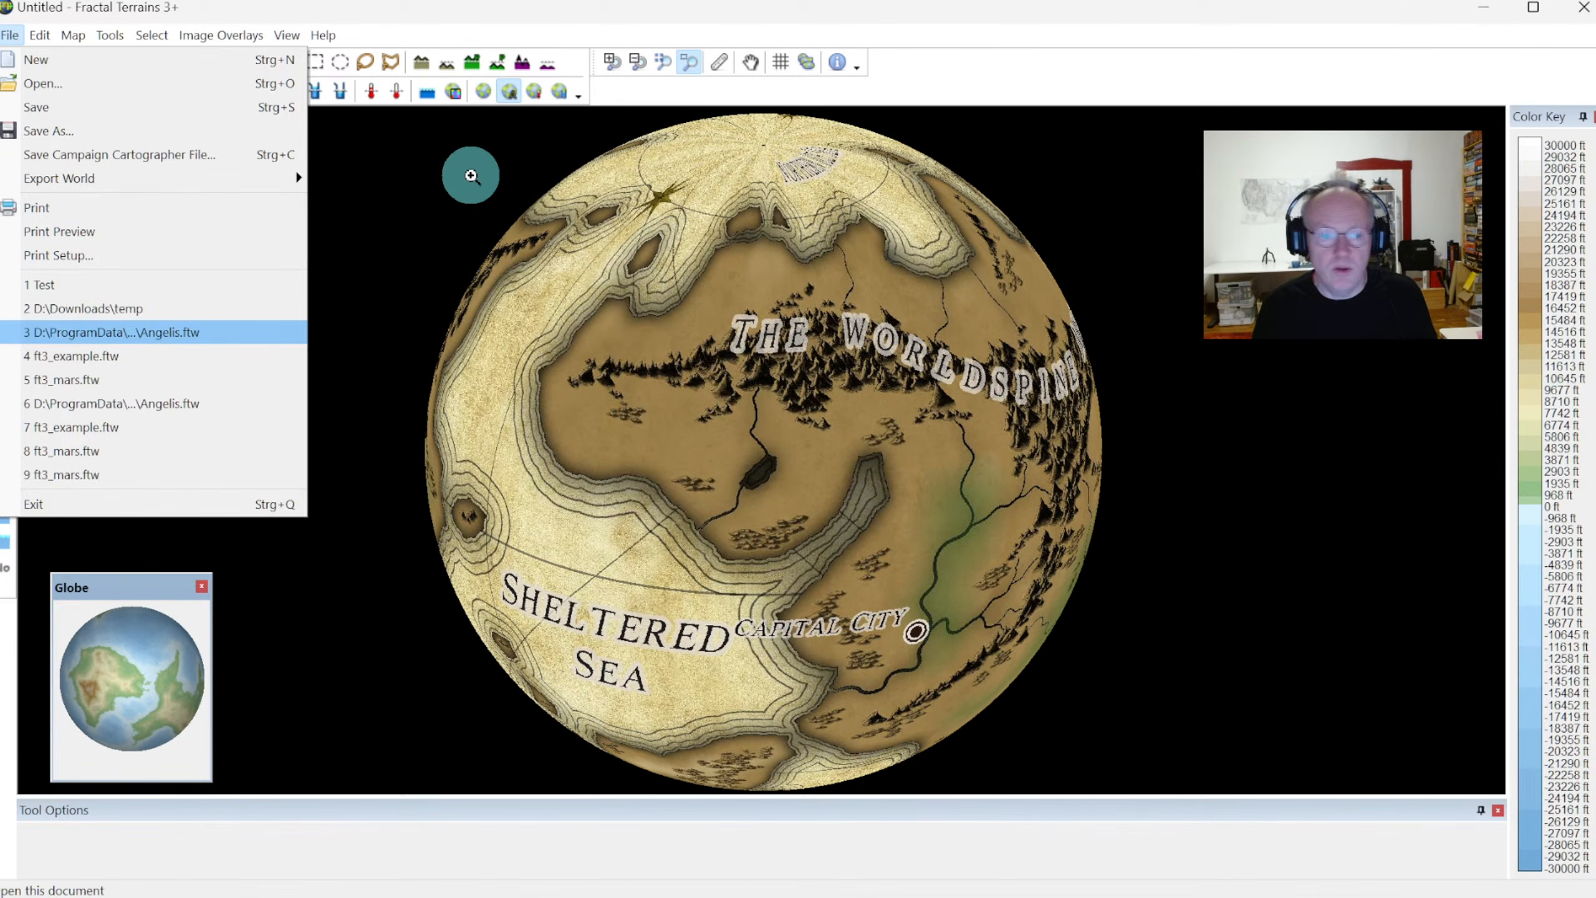
left_click(471, 175)
left_click_drag(472, 175, 312, 263)
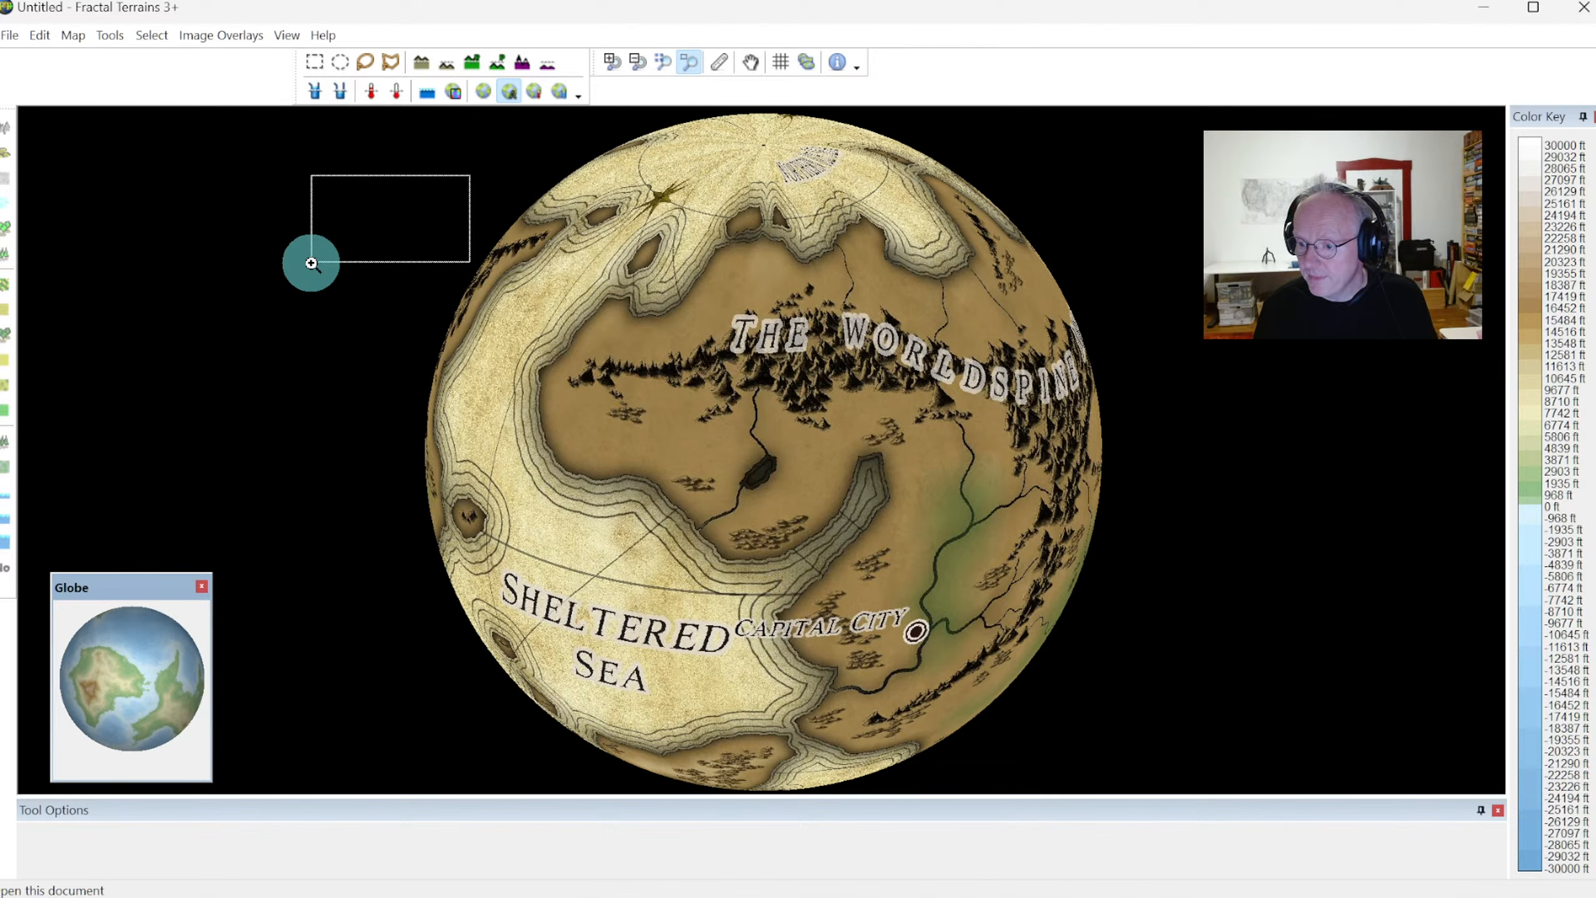
left_click_drag(312, 263, 742, 283)
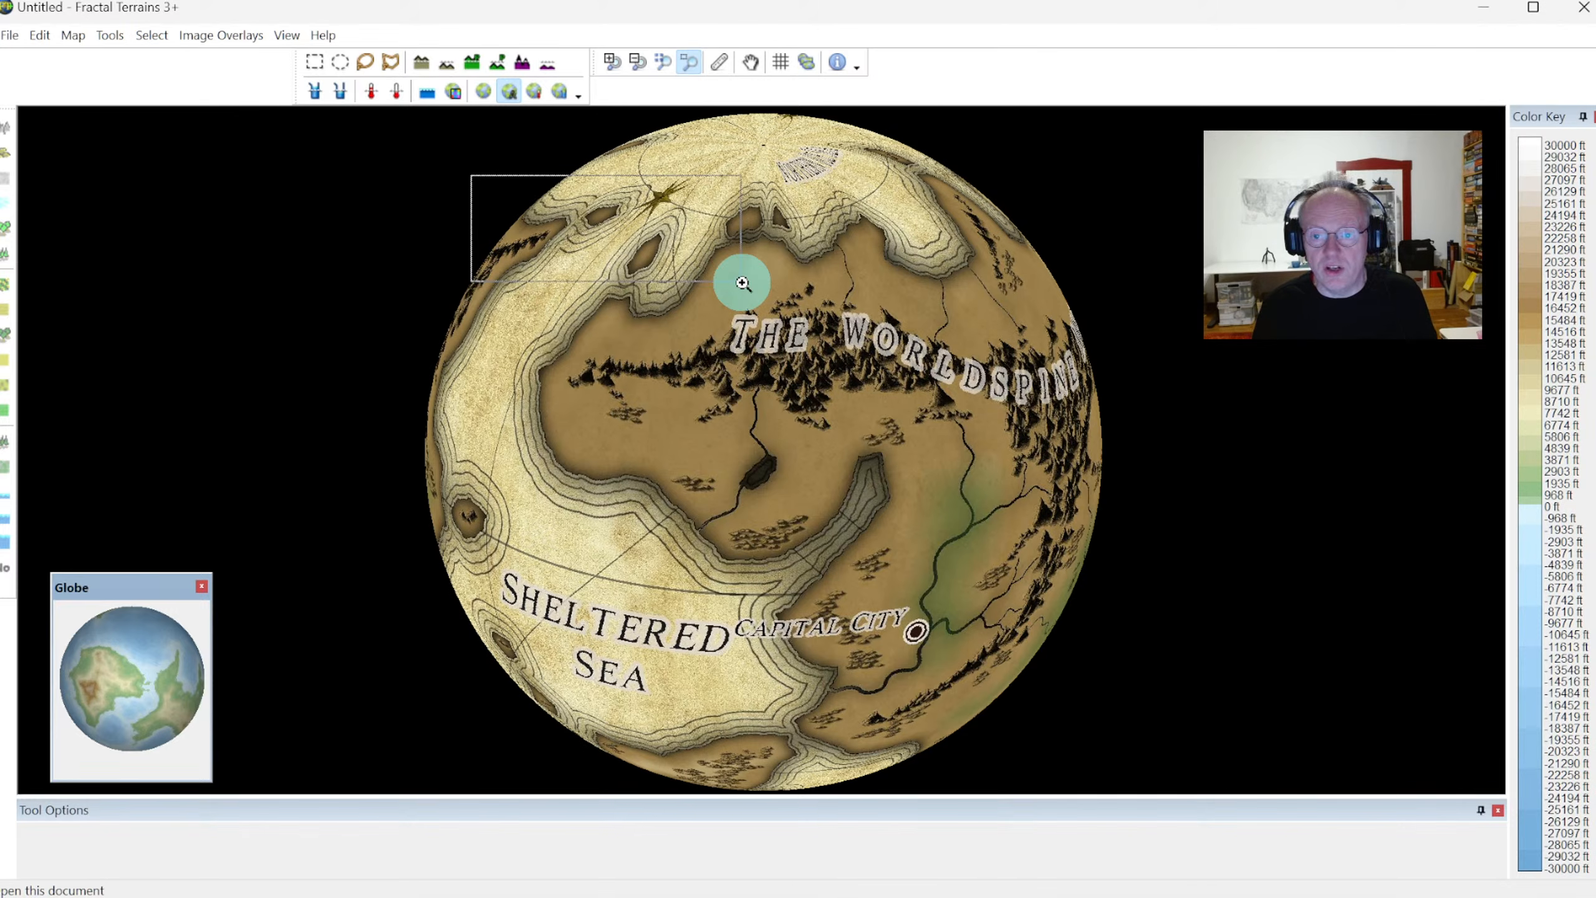
left_click_drag(742, 283, 553, 214)
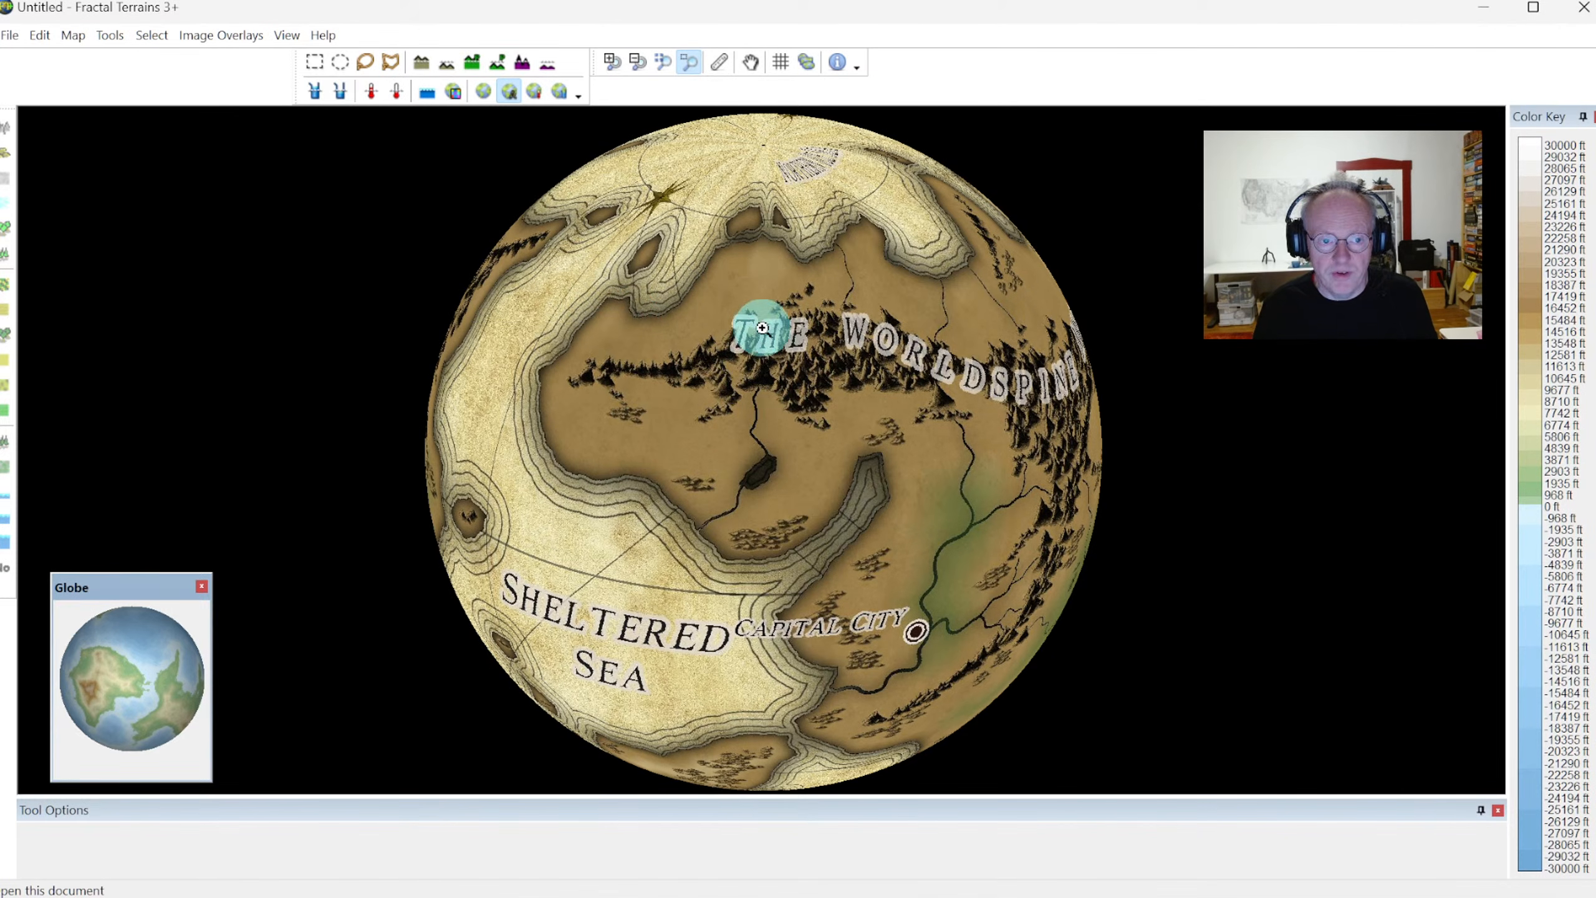